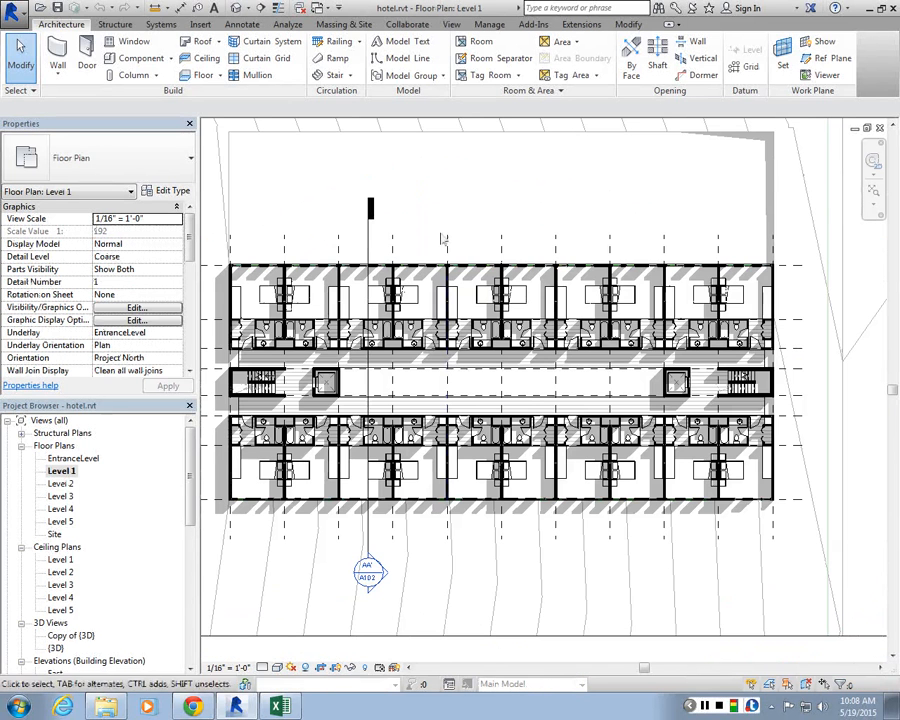
Step: Zoom into the lower-left hotel room and open its ROOM_A model group for editing
scroll(526, 221, down, 2)
scroll(444, 217, up, 2)
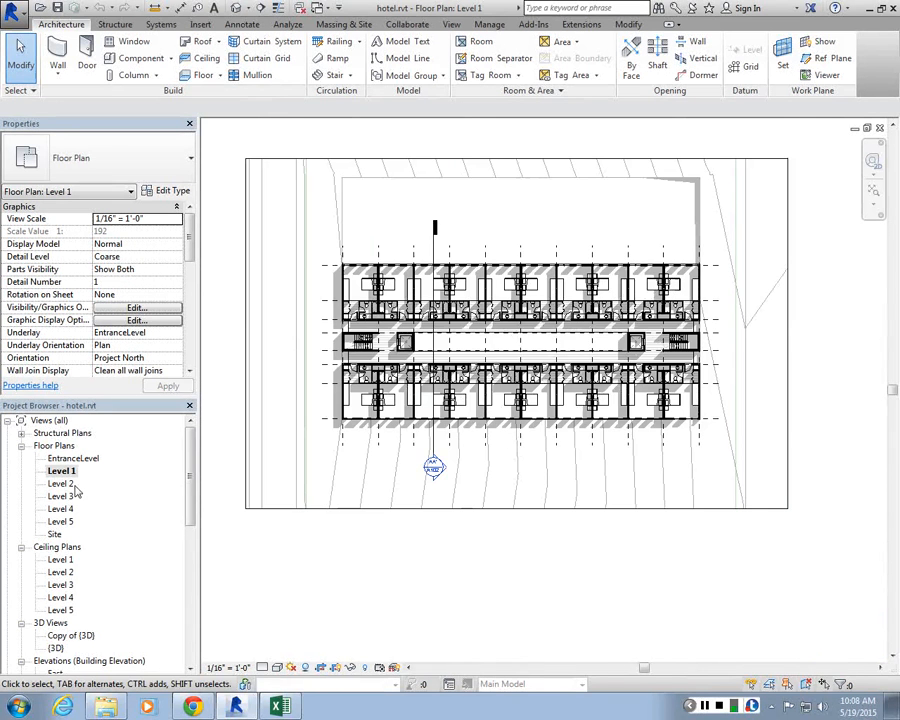
scroll(310, 356, up, 4)
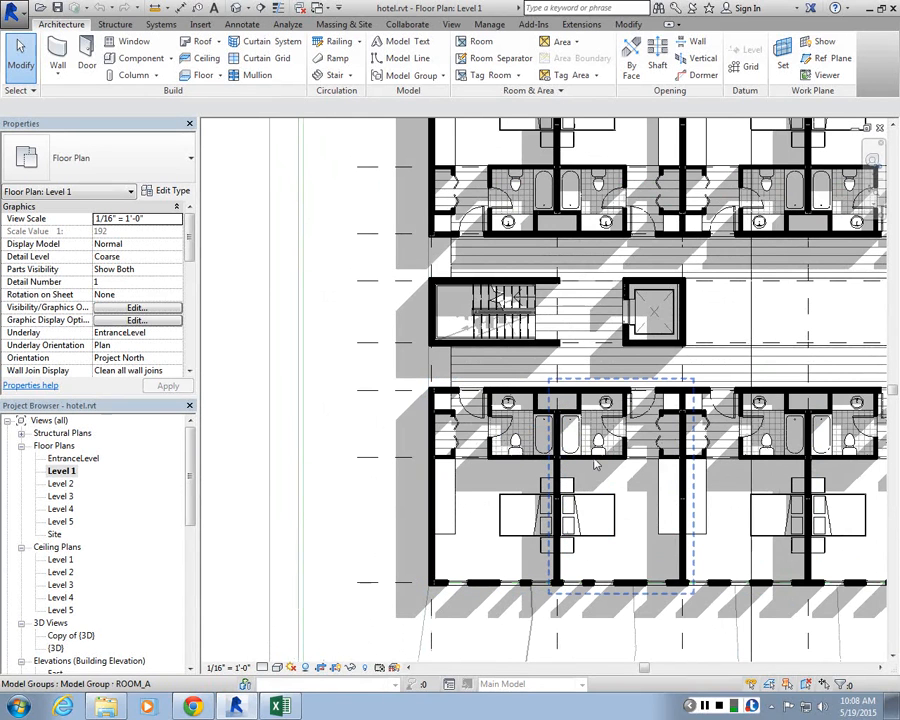
click(520, 464)
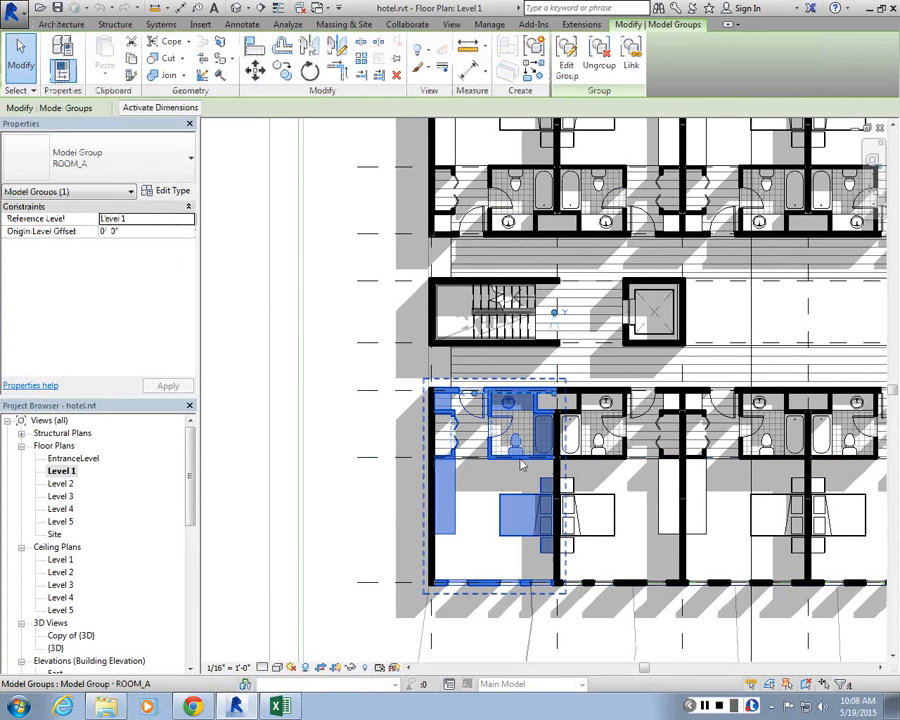
scroll(516, 430, up, 2)
scroll(513, 418, down, 1)
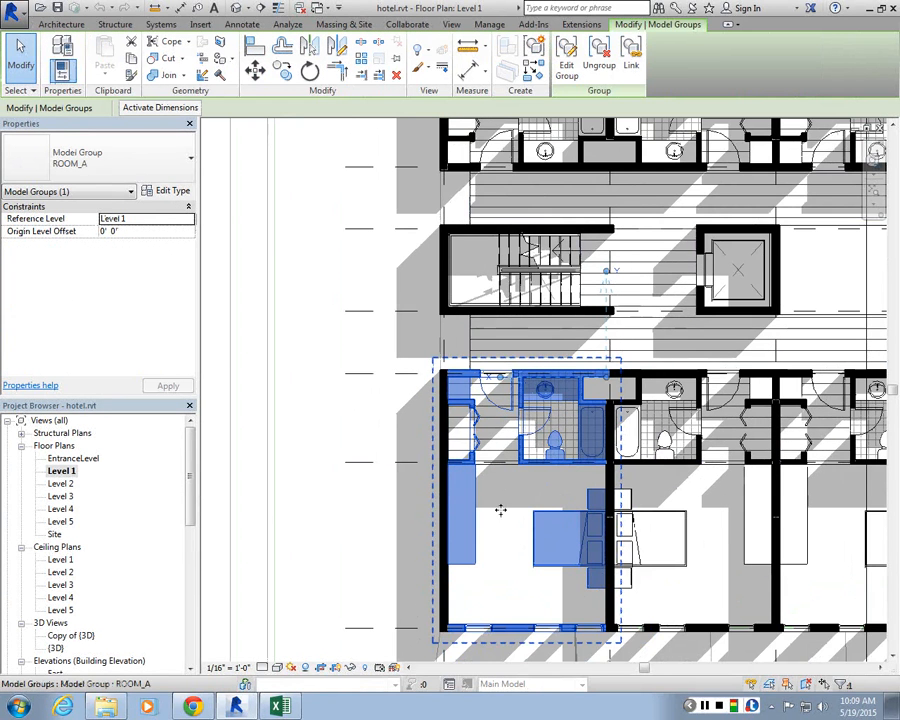
scroll(540, 495, up, 1)
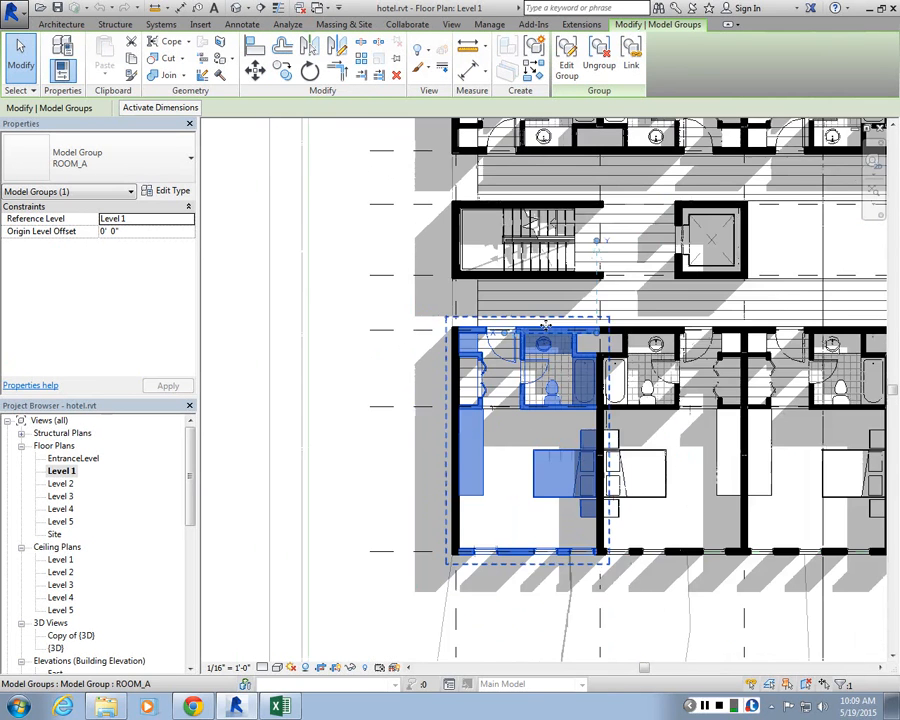
scroll(545, 370, down, 1)
scroll(520, 390, up, 1)
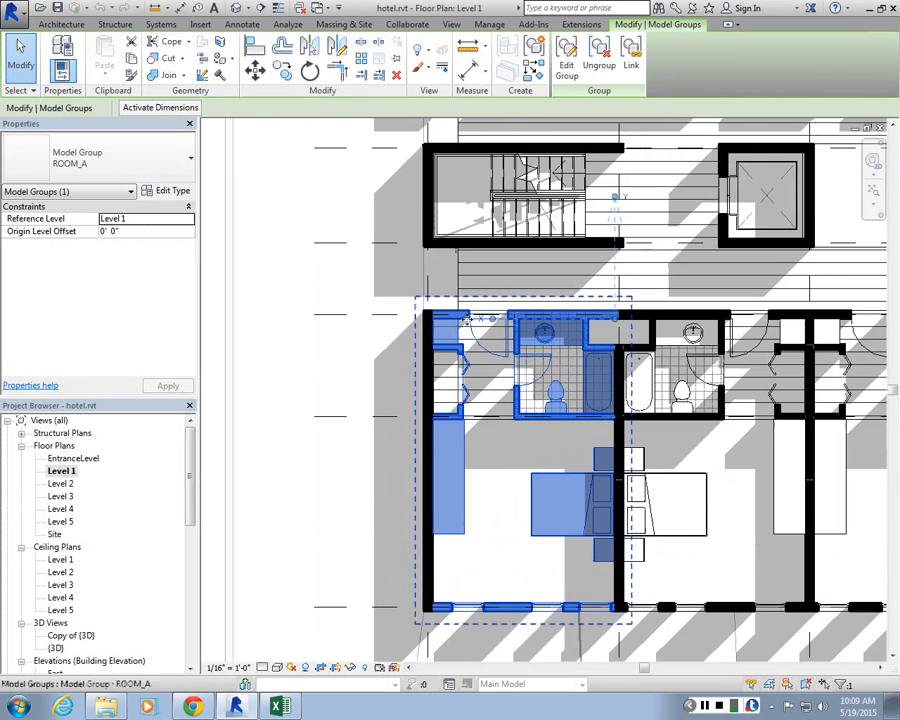
click(565, 66)
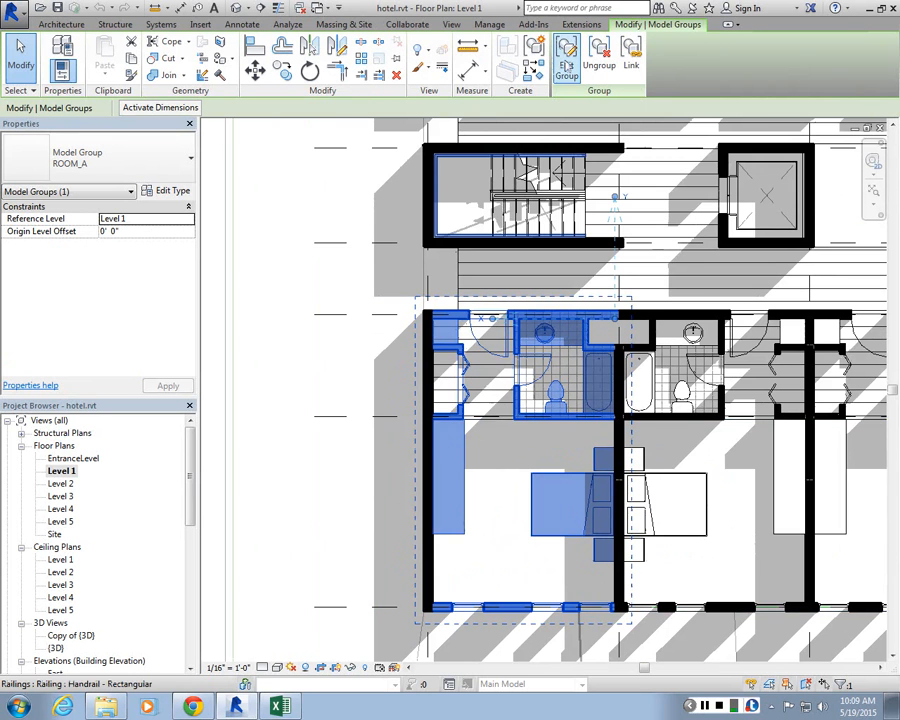
Step: Select the nested room_furniture group inside the room group and finish editing the group
click(463, 448)
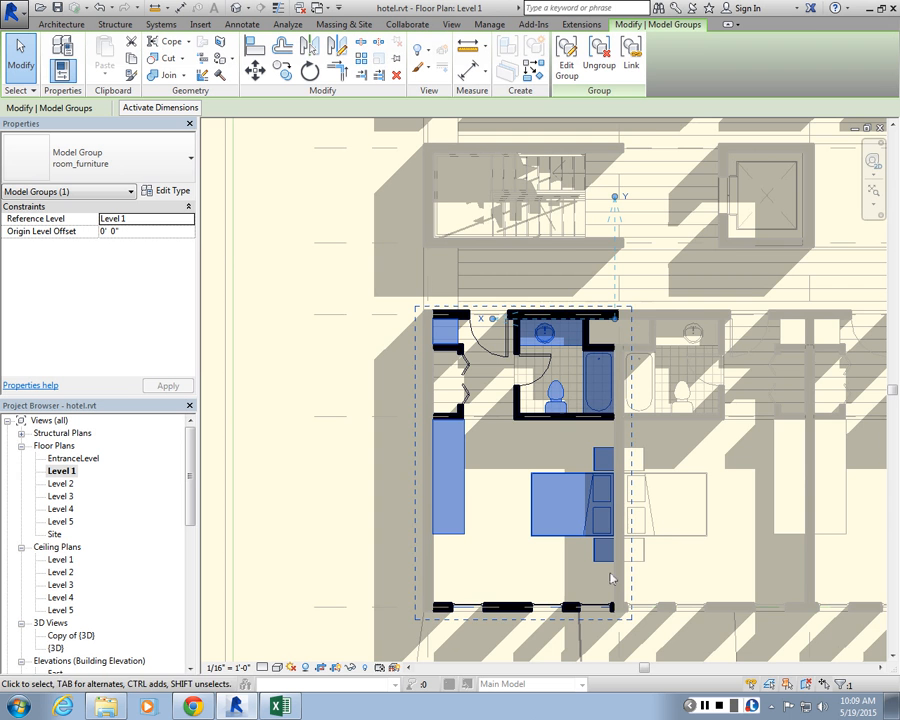
scroll(548, 334, up, 2)
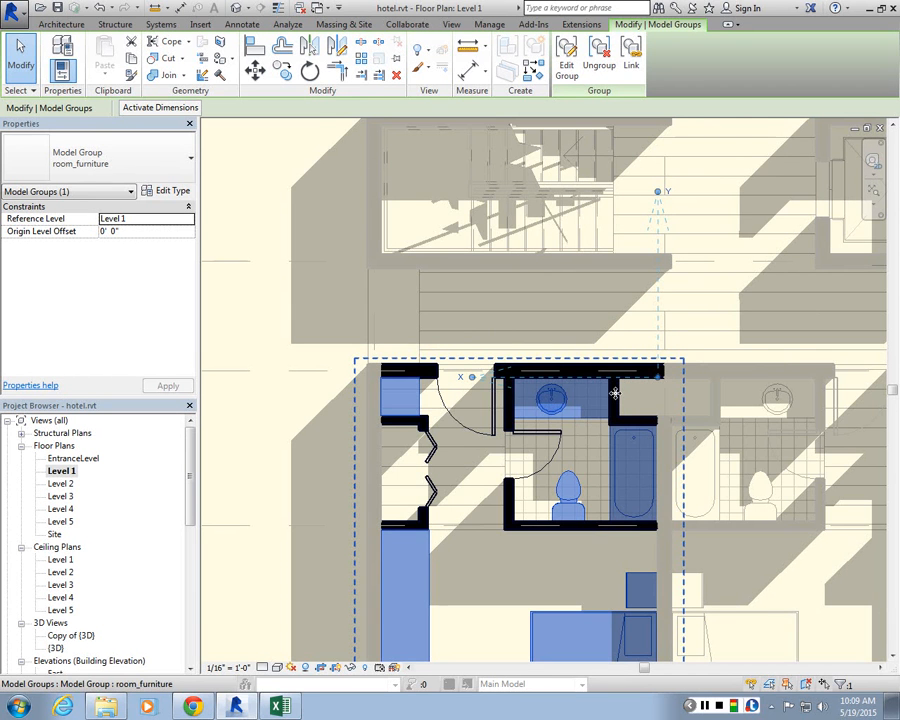
scroll(532, 368, down, 3)
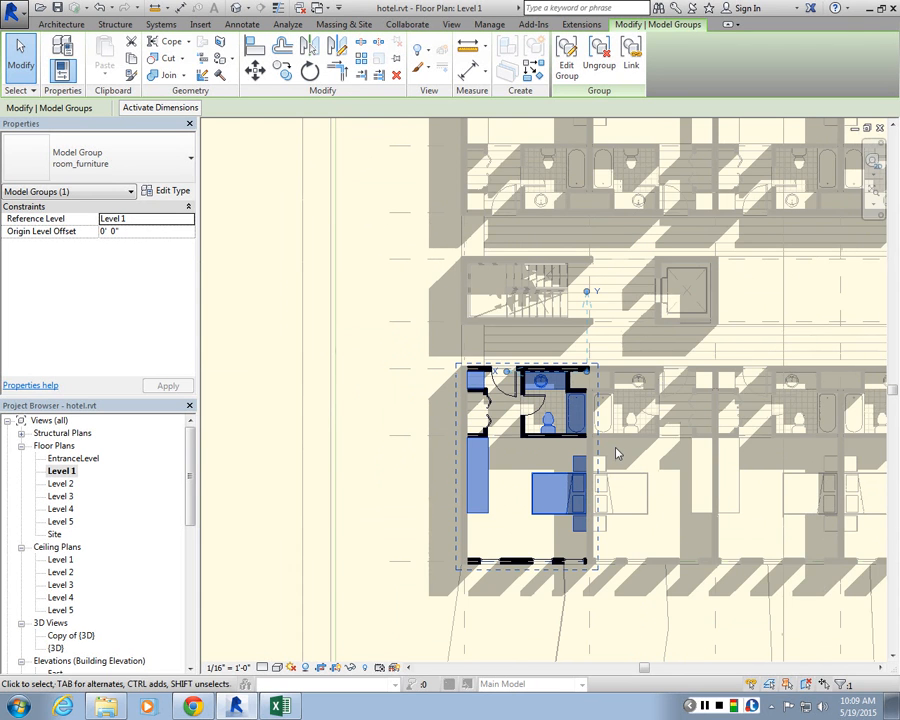
scroll(620, 460, up, 2)
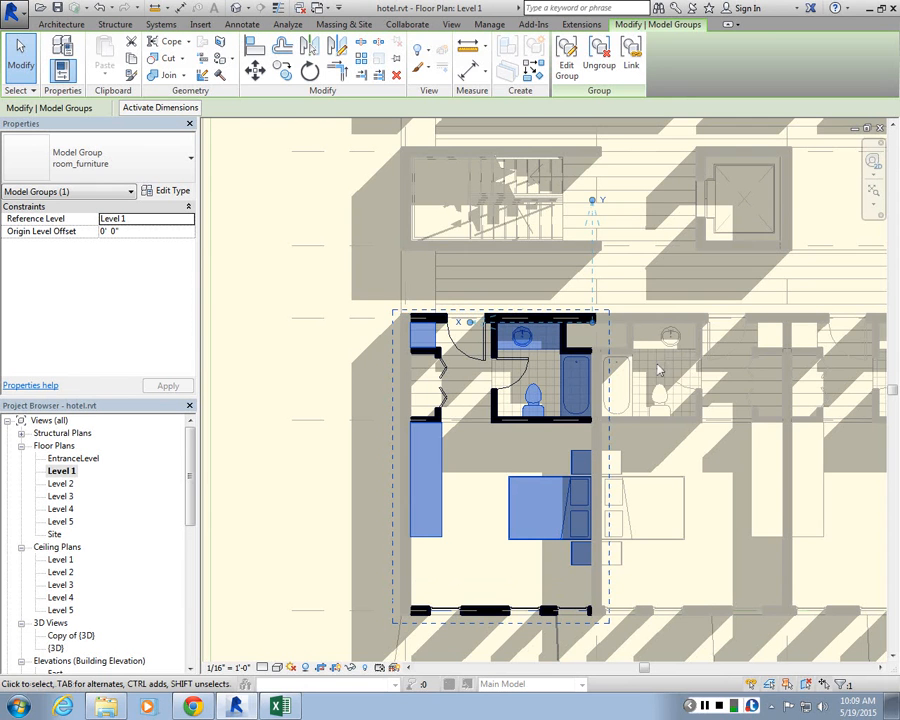
click(351, 163)
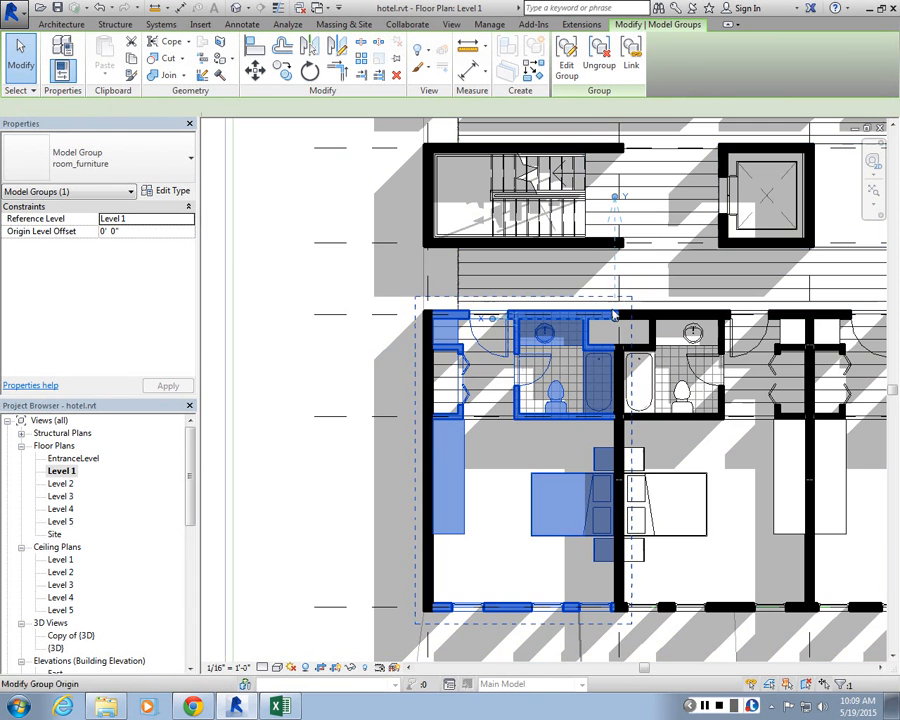
Step: Select the neighbouring room groups and zoom out to compare them across the floor plan
click(614, 316)
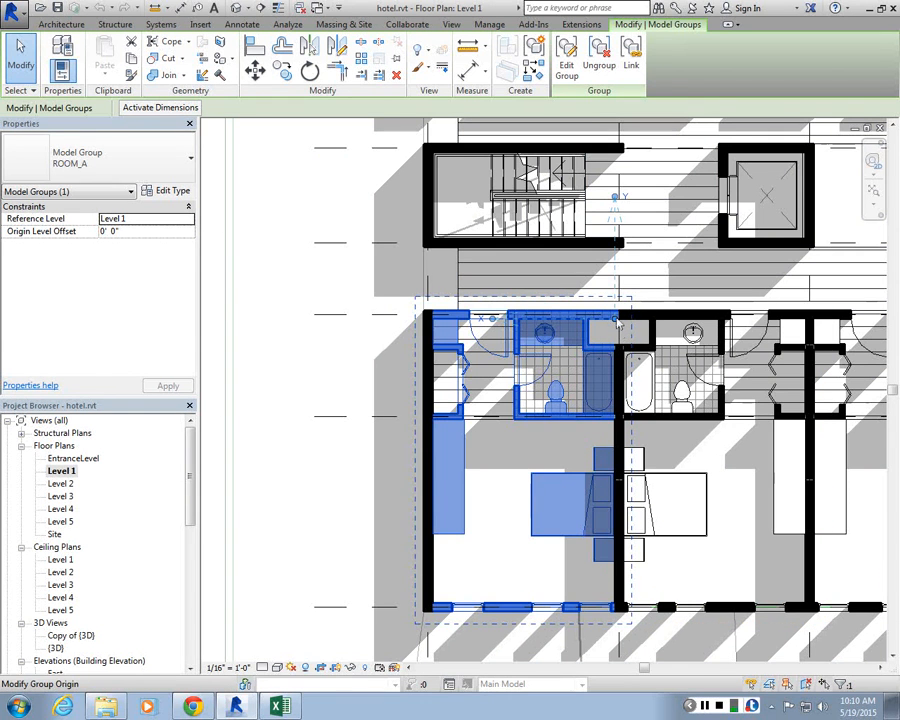
click(693, 444)
click(700, 417)
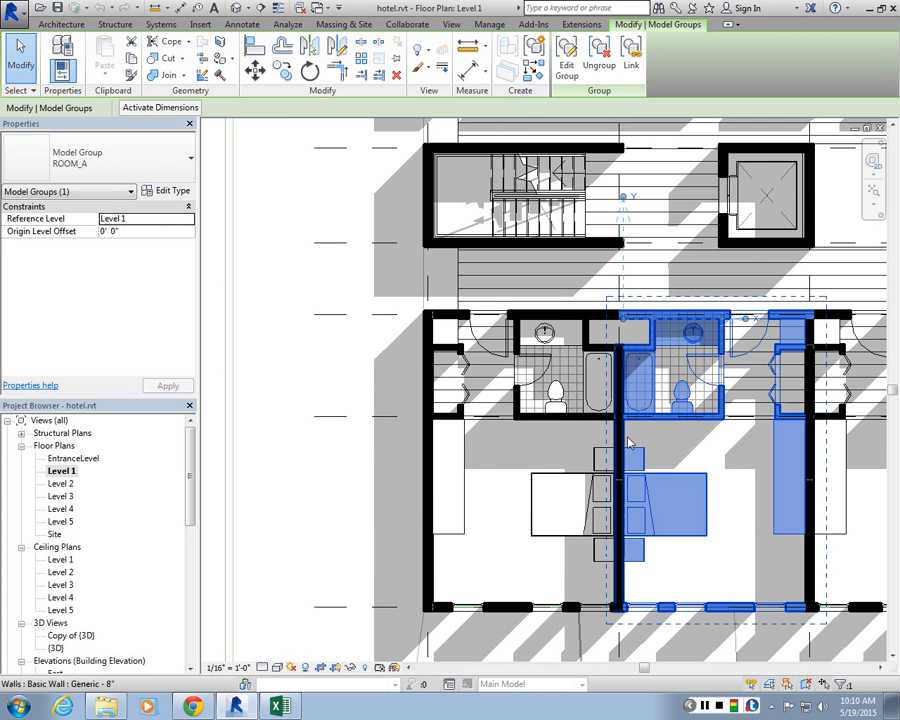
scroll(630, 443, down, 3)
scroll(380, 375, down, 3)
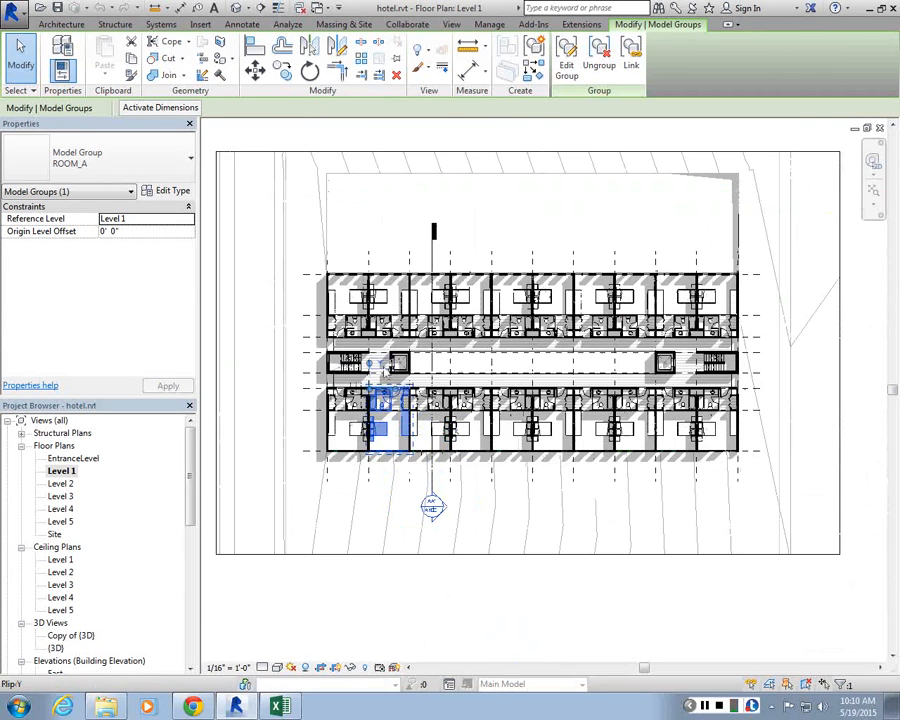
key(Escape)
scroll(380, 380, up, 2)
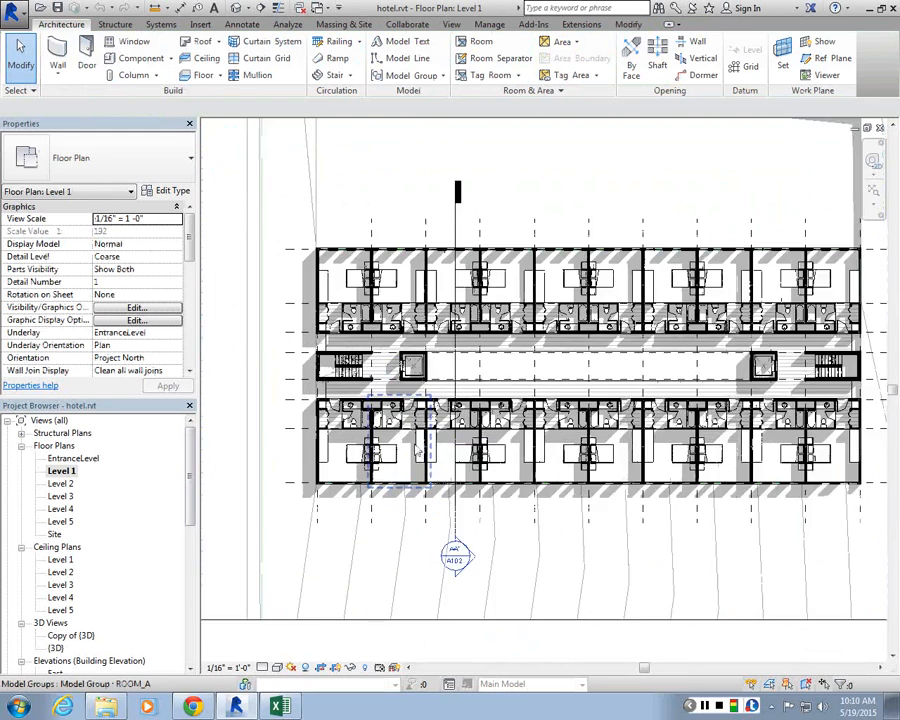
scroll(452, 420, up, 3)
Step: Ungroup the ROOM_B model group of the room beside the stair
click(519, 447)
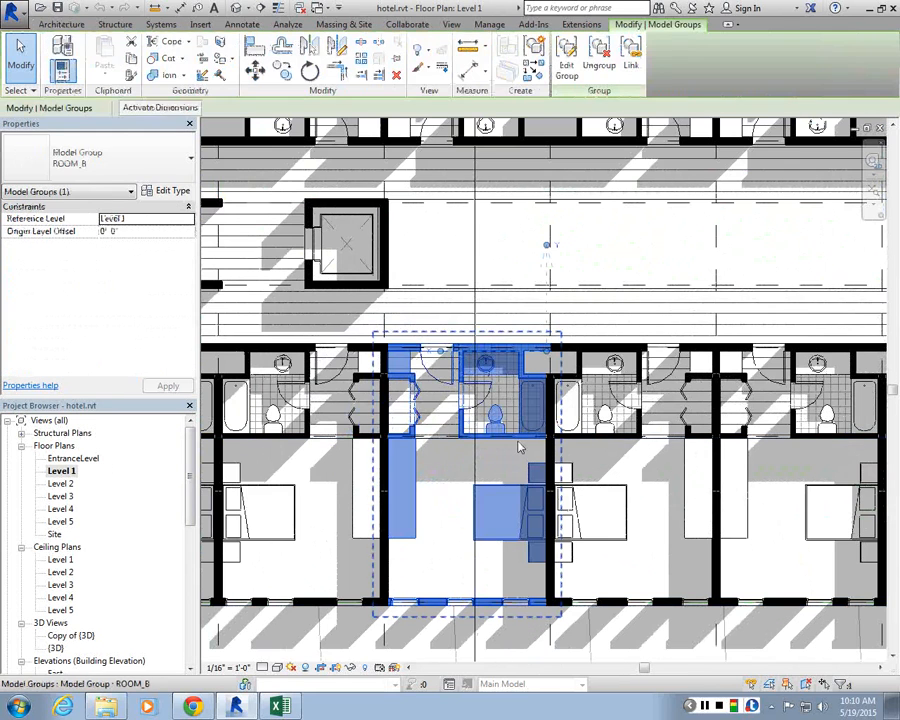
click(616, 78)
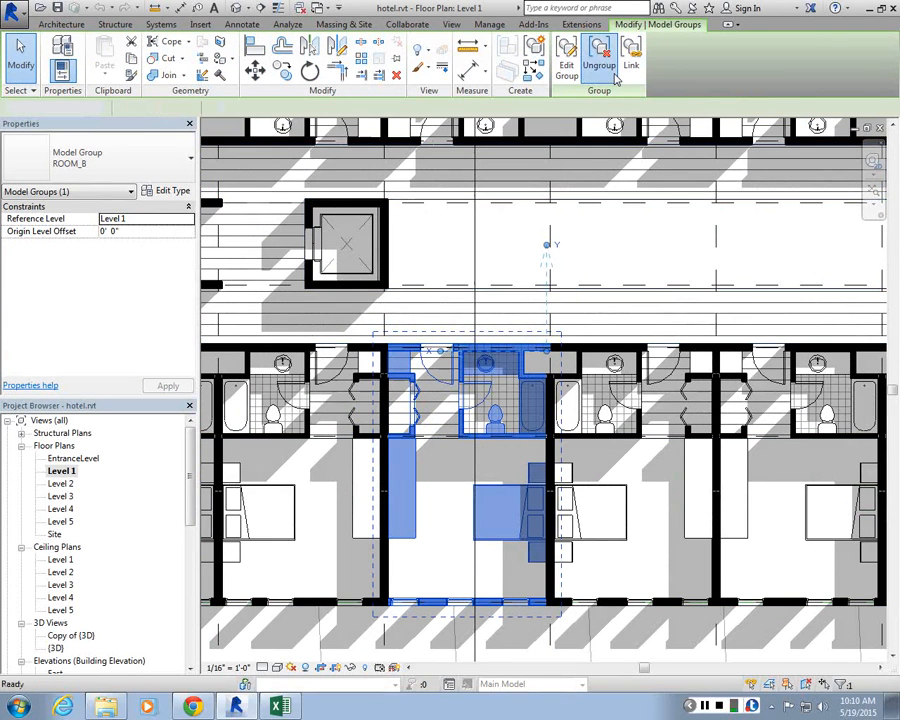
Step: Inspect the ungrouped room's furniture group and exterior window, then clear the selection
scroll(545, 438, up, 3)
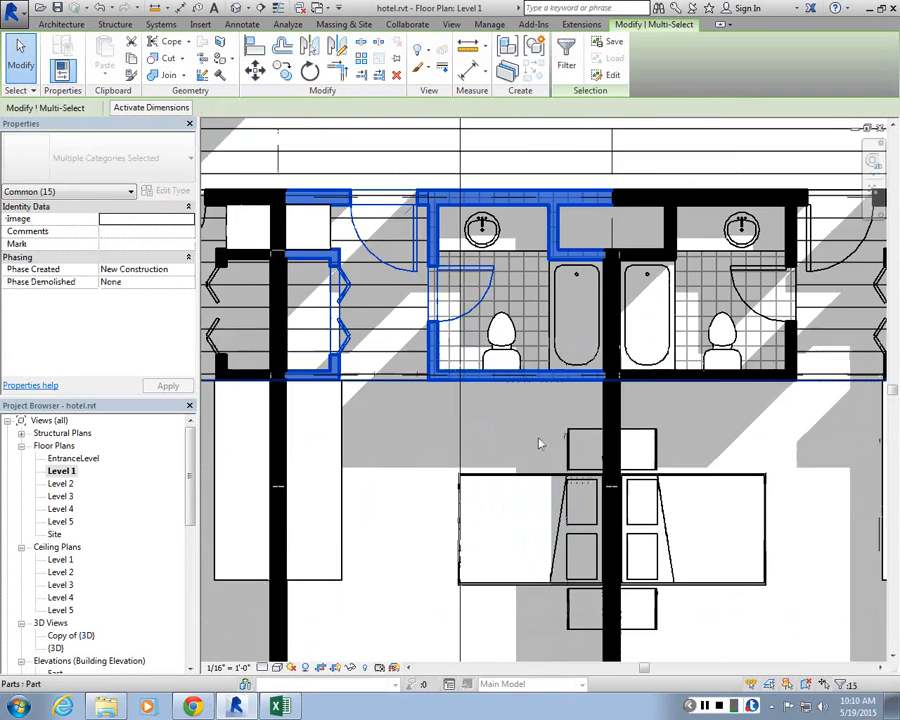
scroll(472, 466, down, 3)
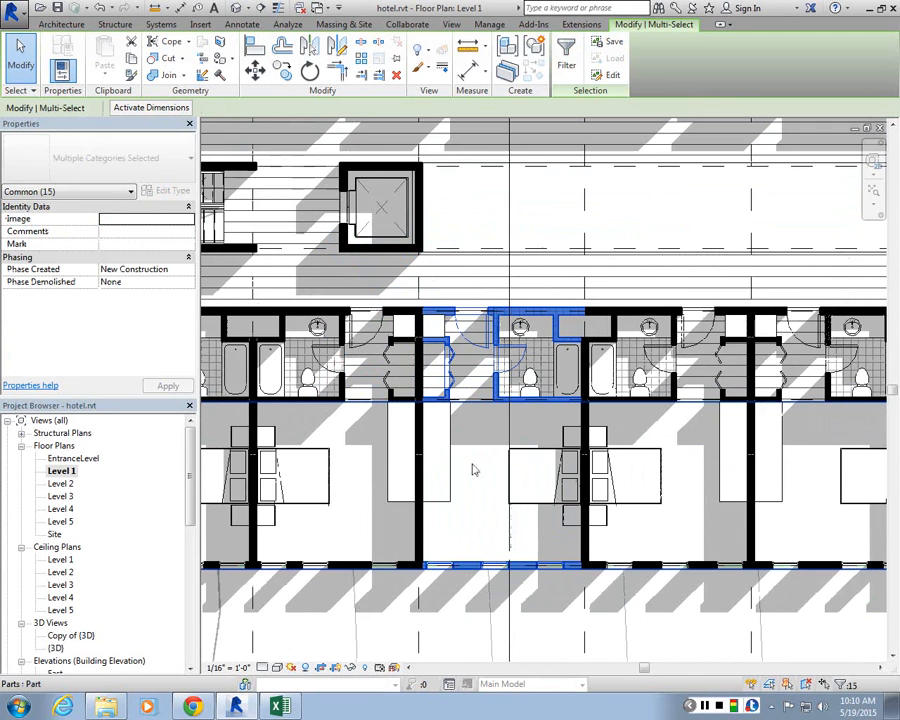
click(474, 470)
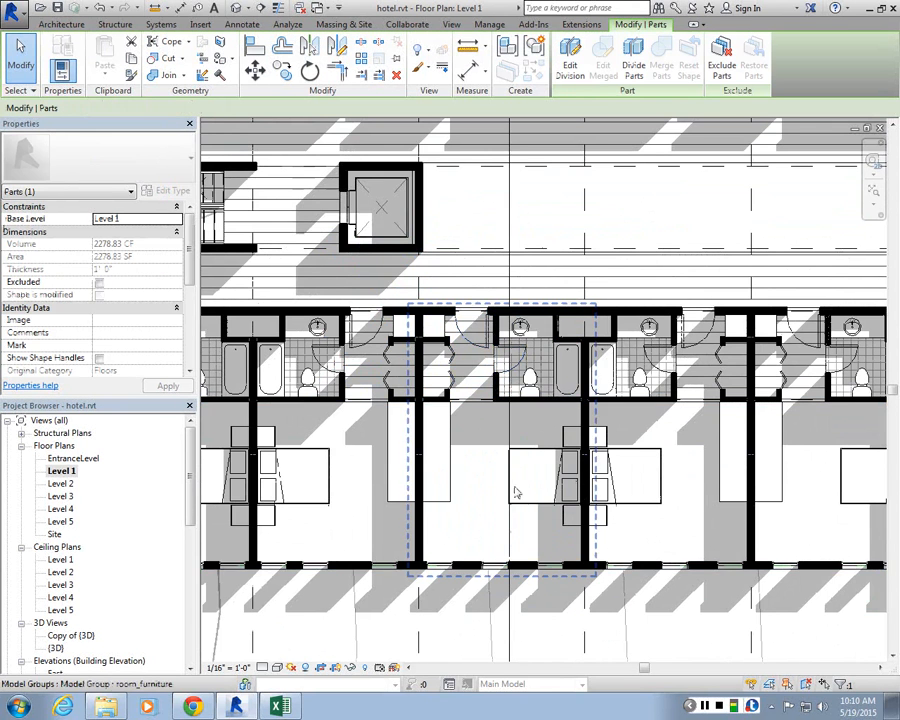
scroll(508, 541, up, 2)
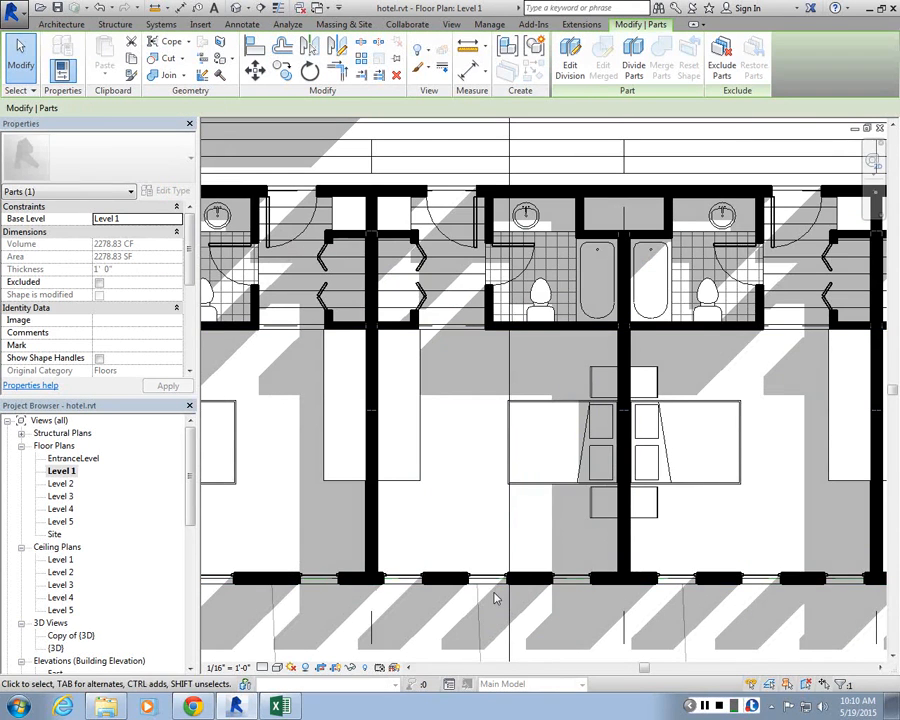
click(535, 305)
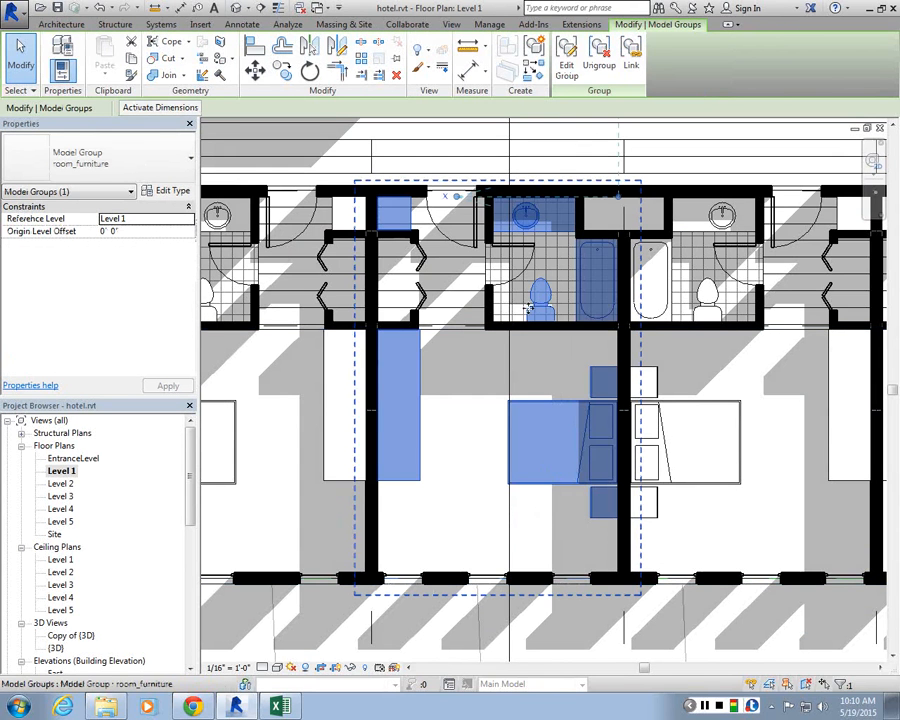
click(488, 580)
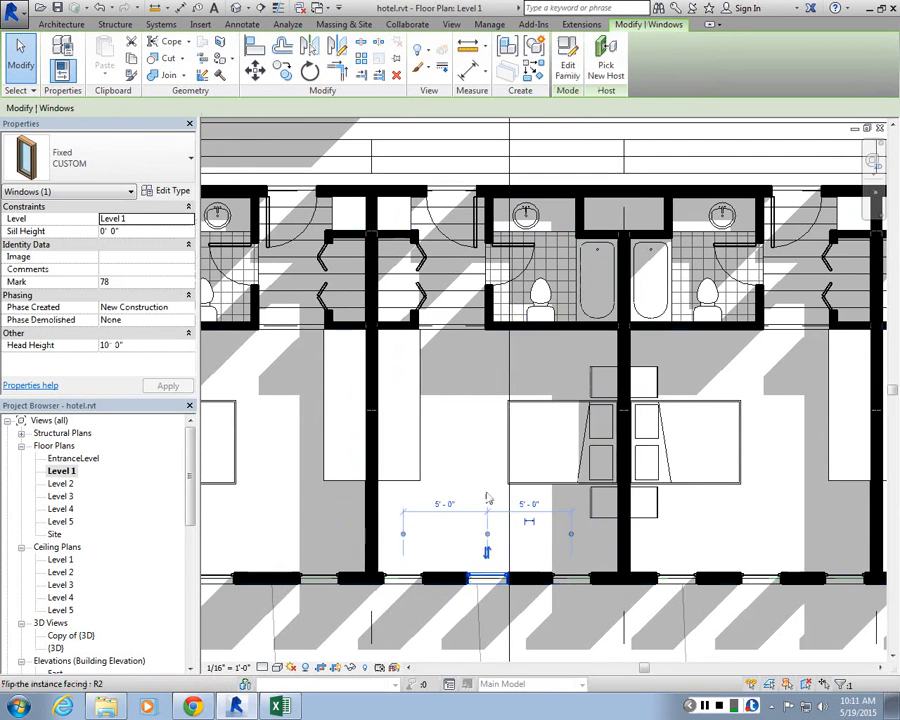
scroll(486, 456, down, 1)
middle_drag(522, 656, 501, 560)
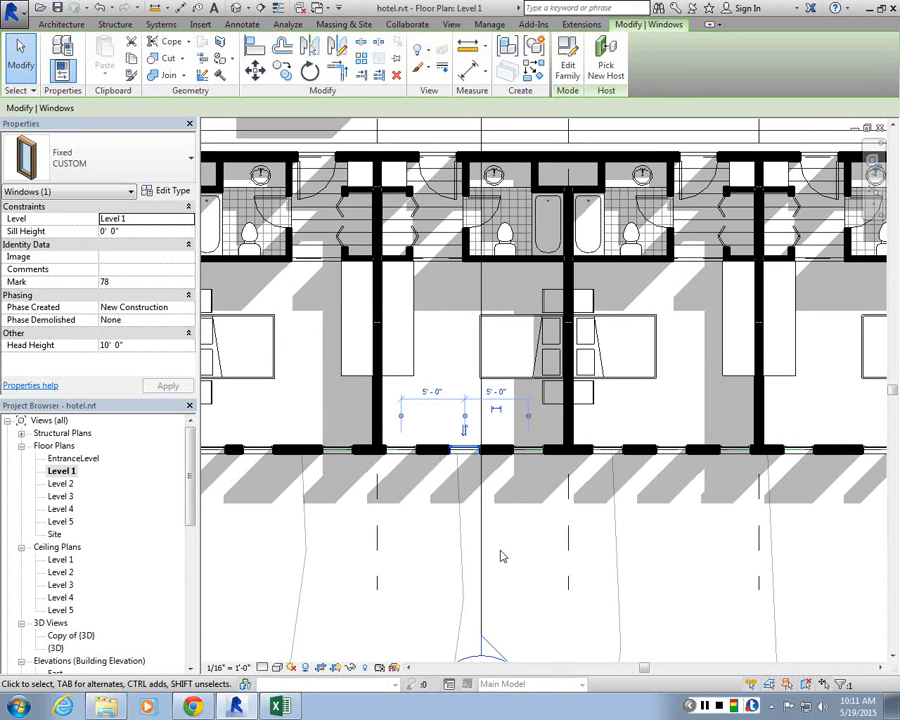
scroll(425, 483, up, 2)
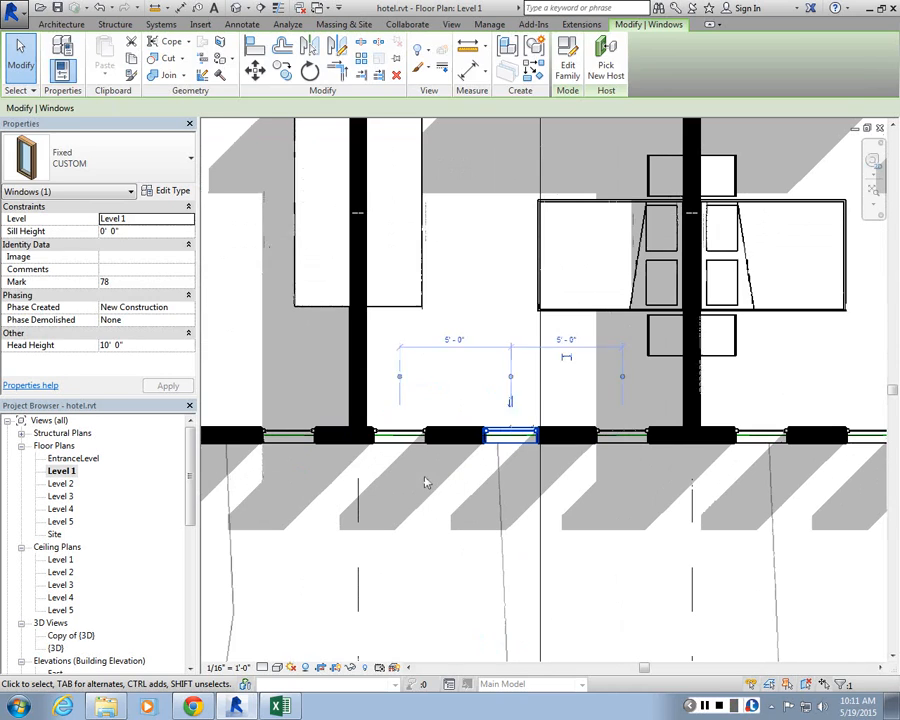
click(424, 536)
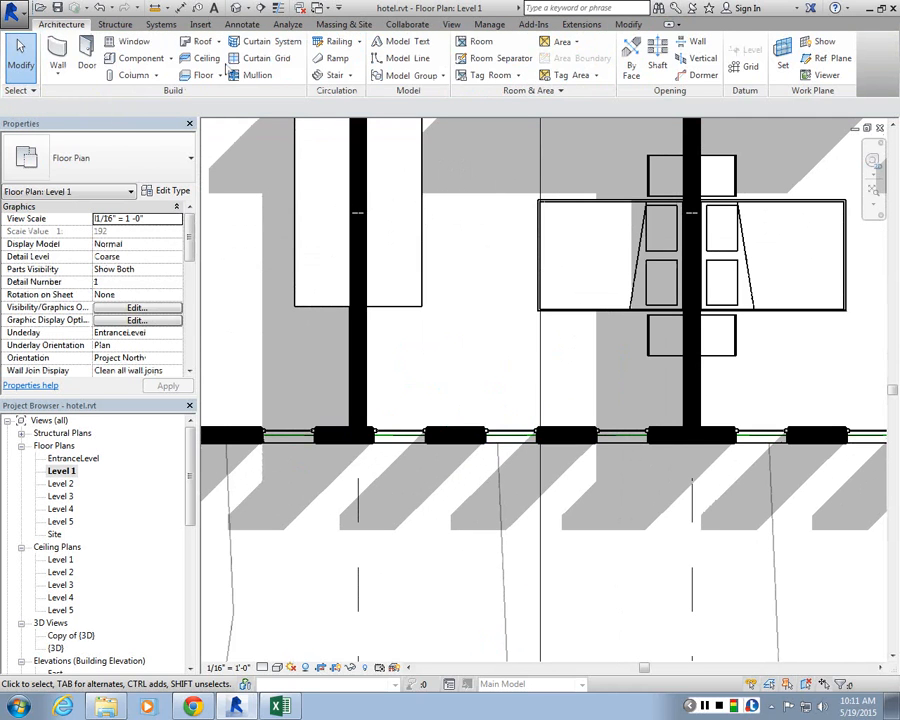
Step: Start sketching a new floor with the Floor tool below the room's exterior wall
click(200, 76)
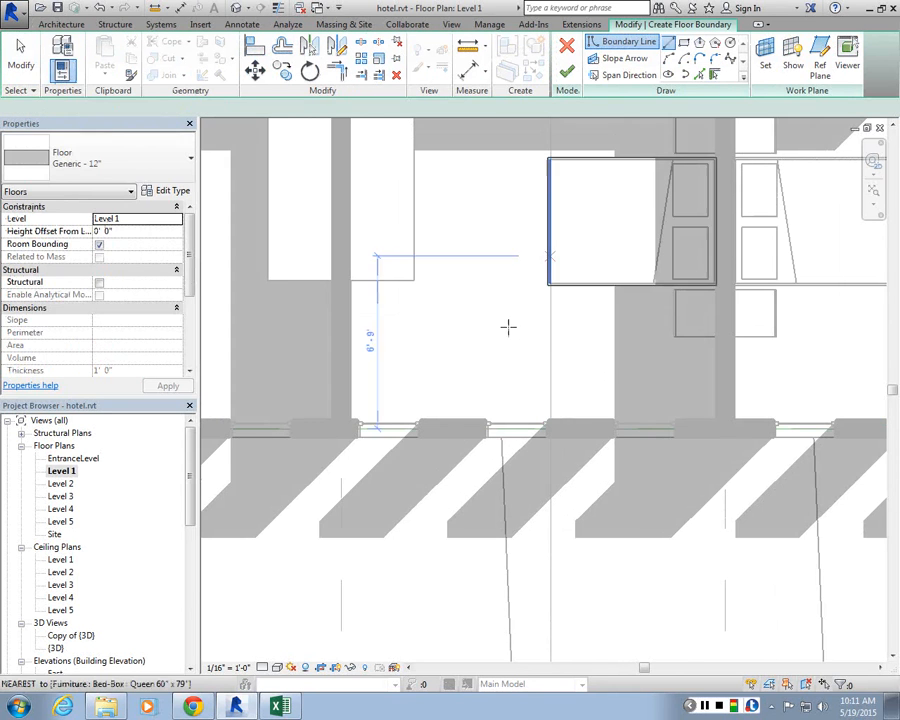
scroll(356, 442, up, 3)
scroll(364, 431, down, 7)
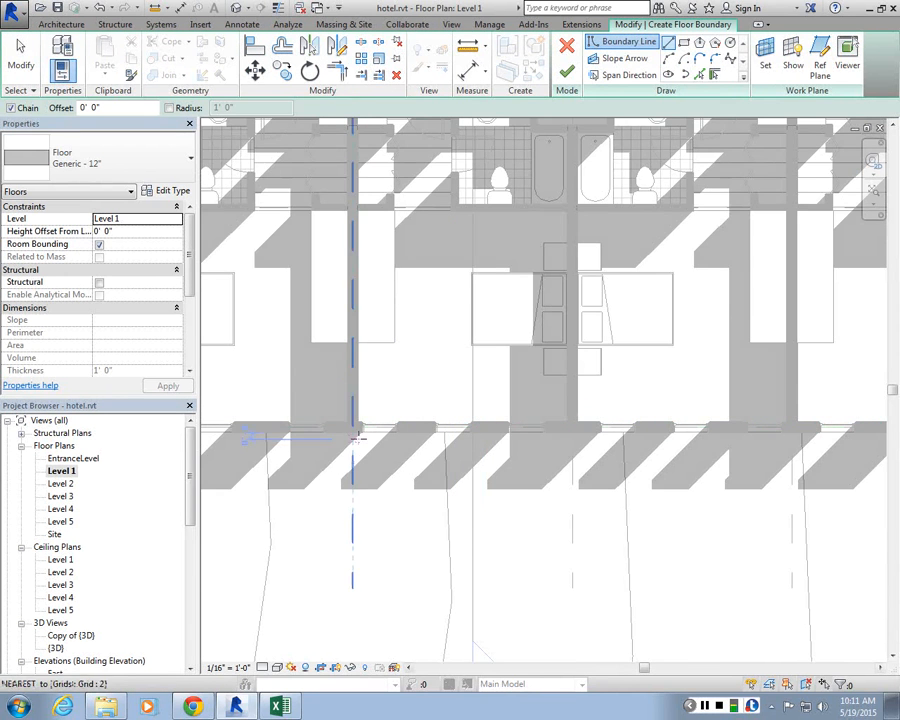
scroll(340, 435, up, 3)
key(Escape)
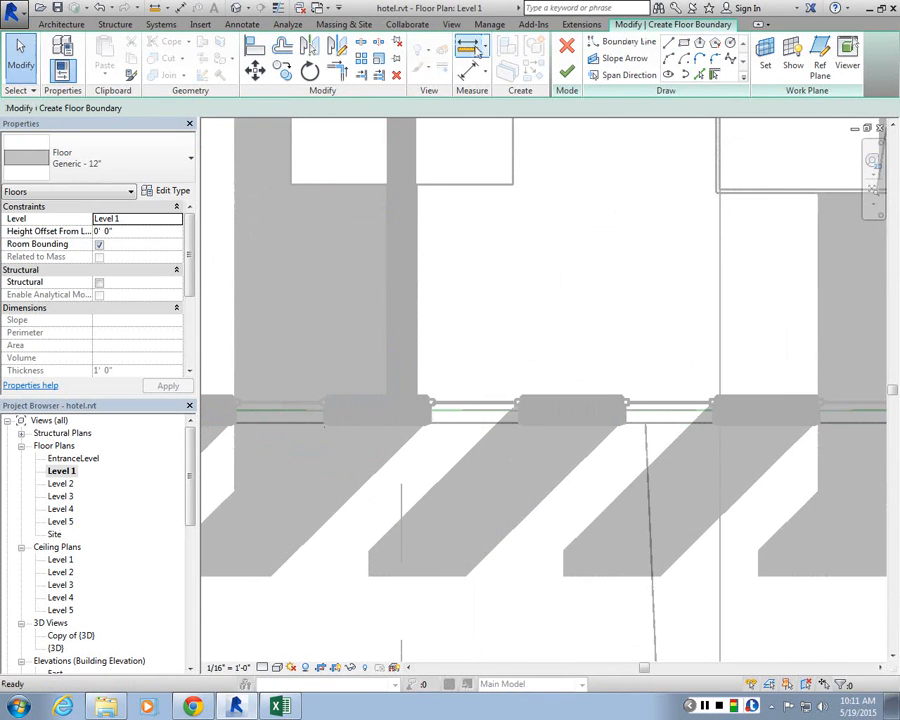
Step: Measure distances from the exterior wall outward below the room
click(472, 48)
click(429, 418)
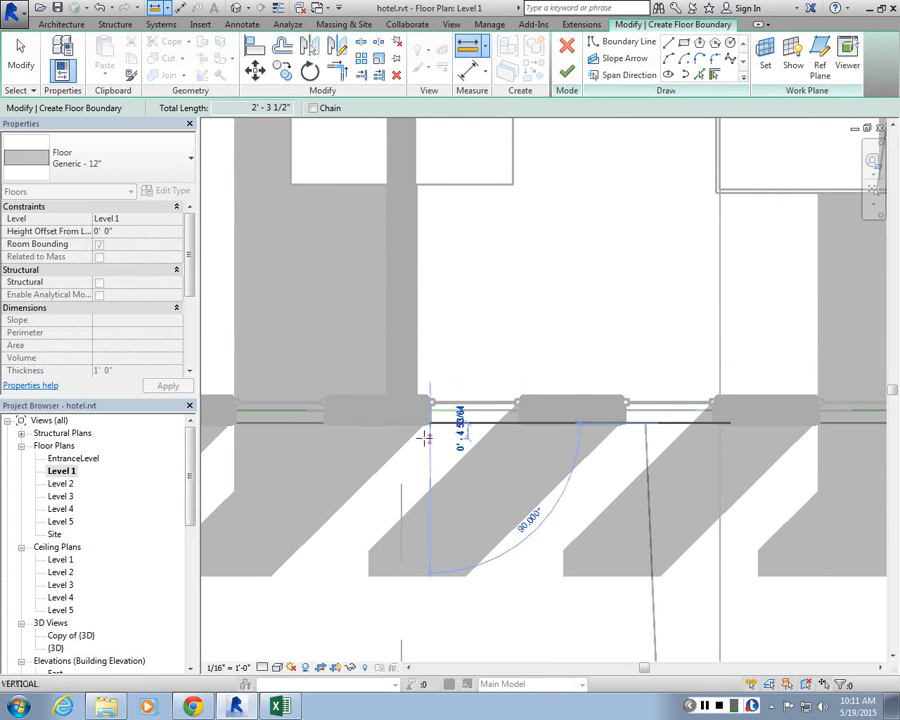
scroll(414, 403, down, 2)
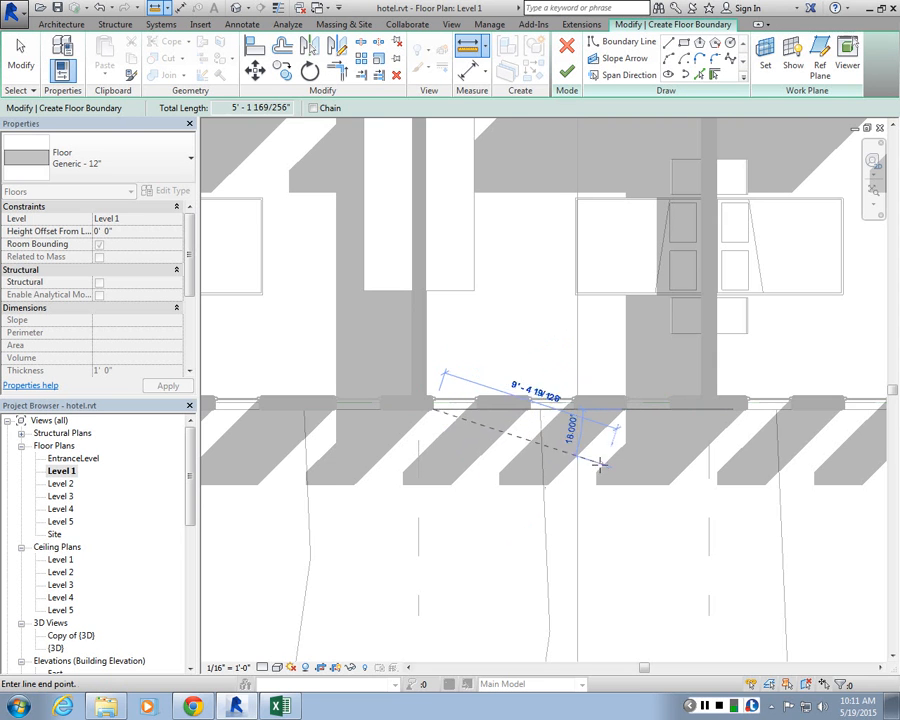
scroll(436, 507, up, 1)
scroll(436, 507, up, 1)
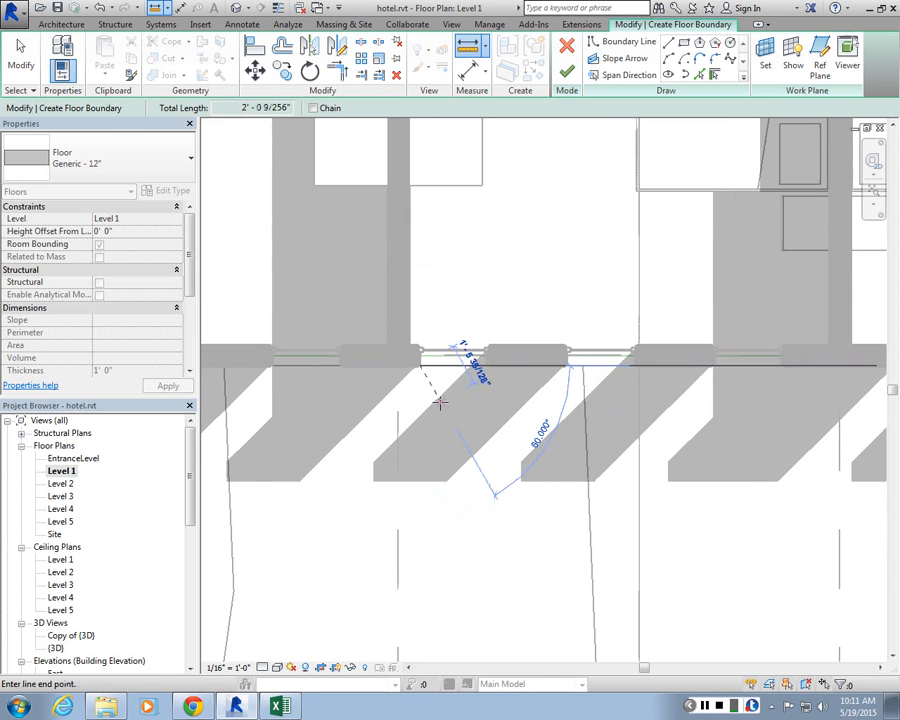
key(Escape)
key(Escape)
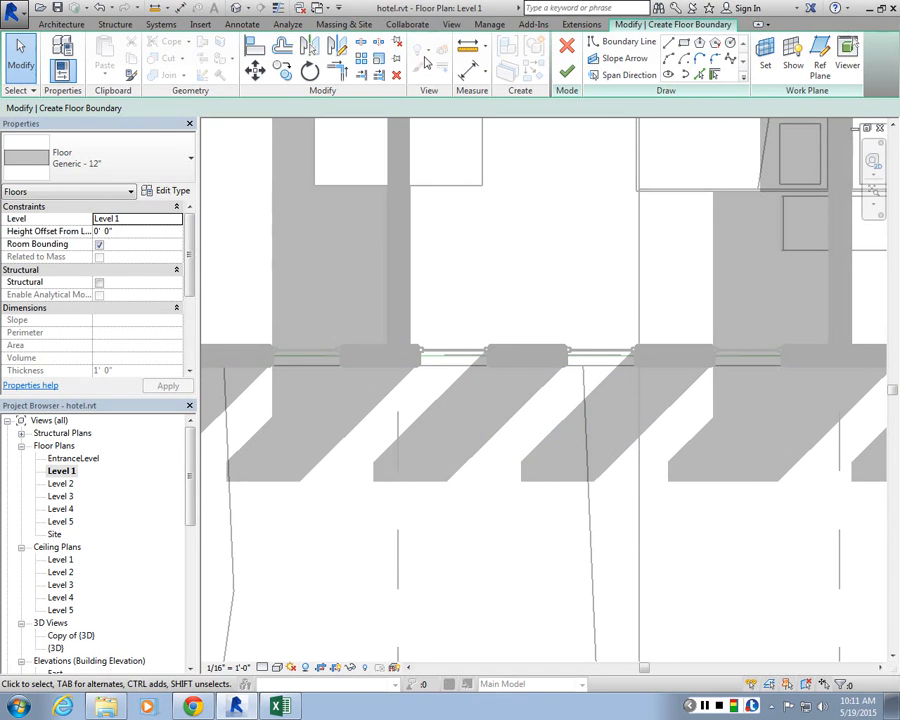
Step: Sketch a rectangular floor boundary 5' deep outward from the room's exterior wall and finish the floor
click(628, 41)
click(420, 364)
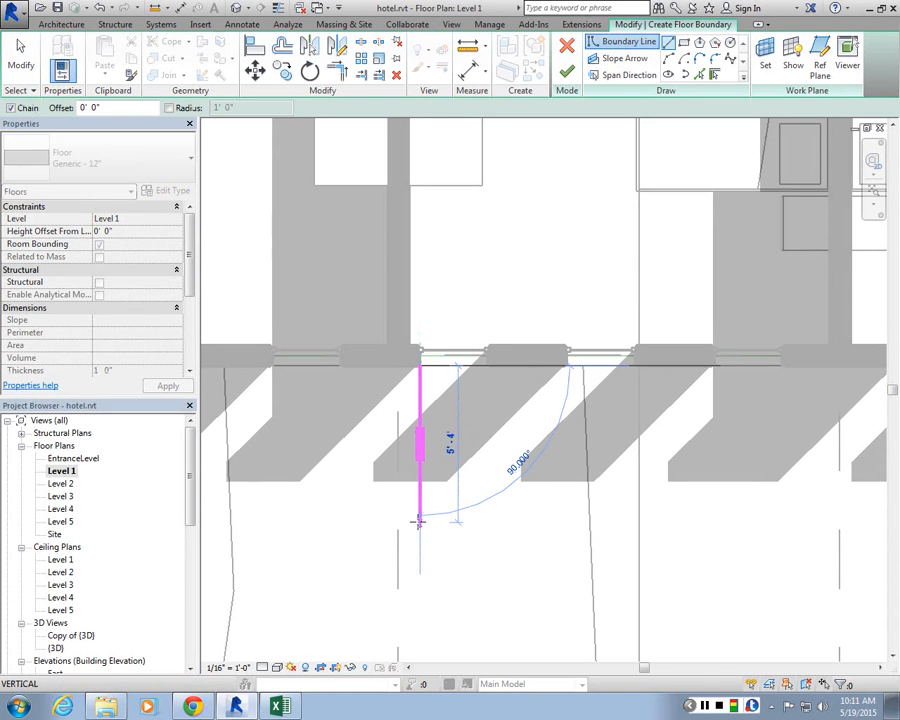
text(5')
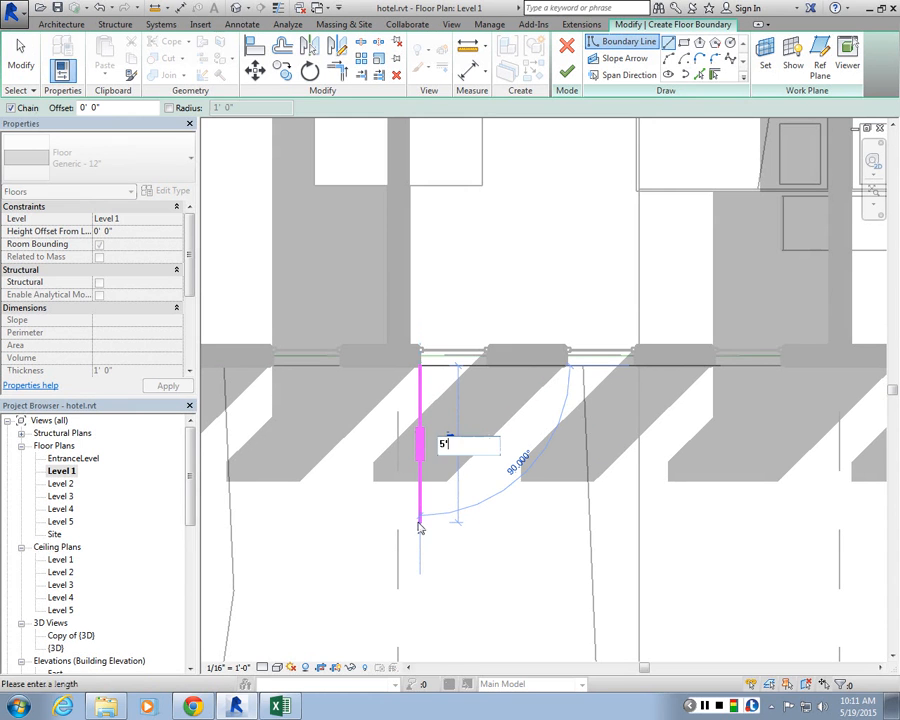
key(Return)
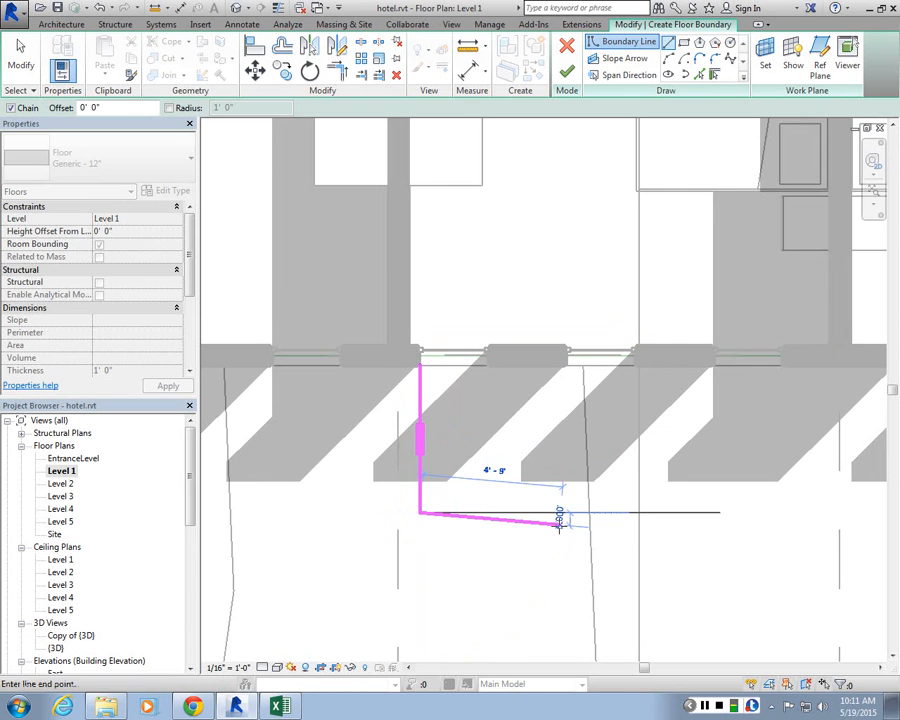
key(Escape)
click(565, 366)
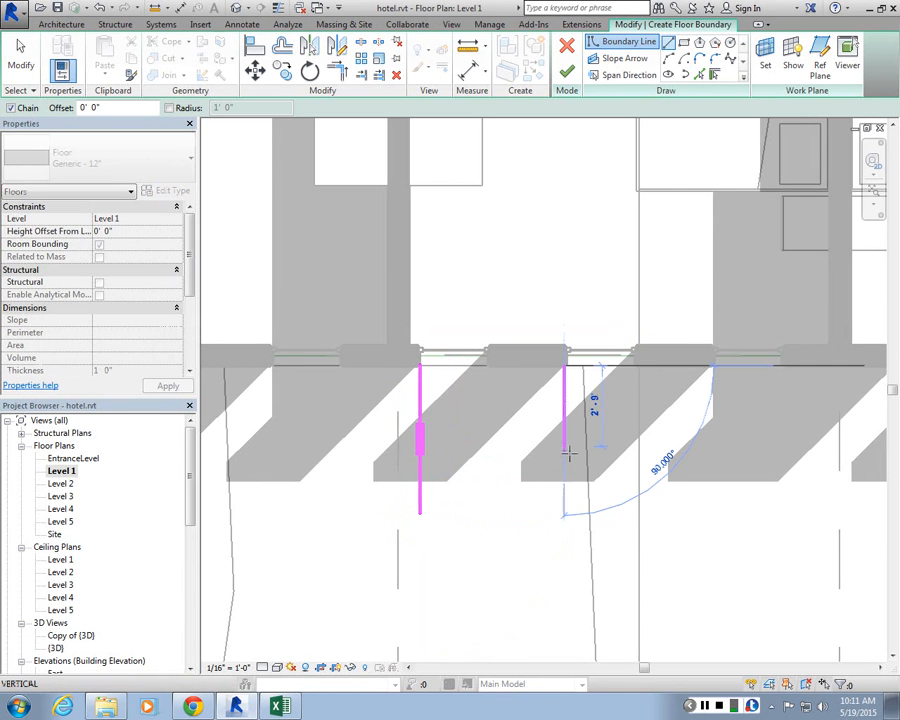
click(565, 513)
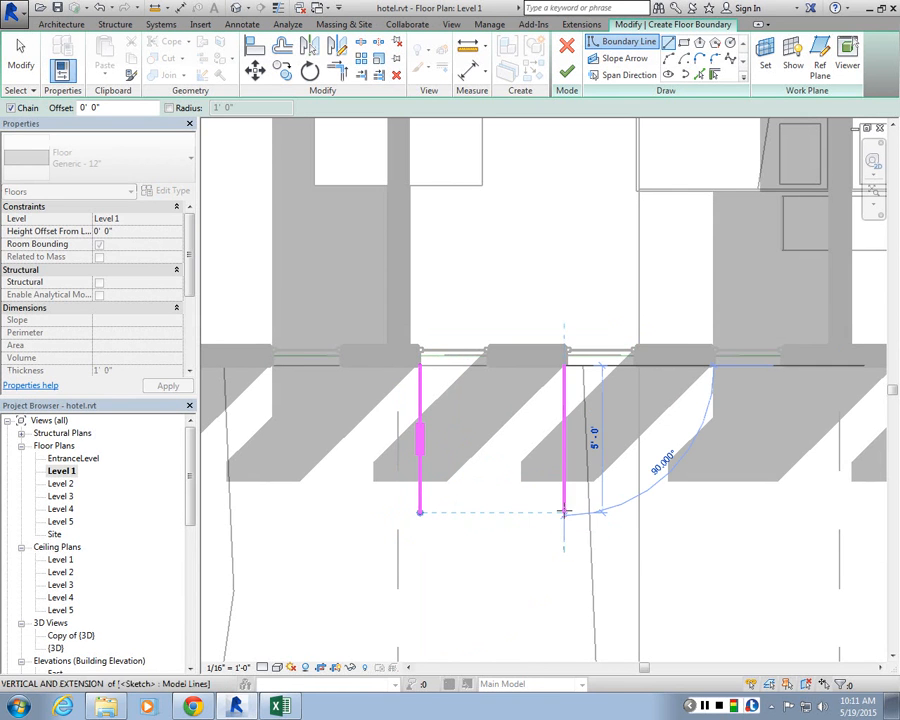
click(419, 513)
click(419, 366)
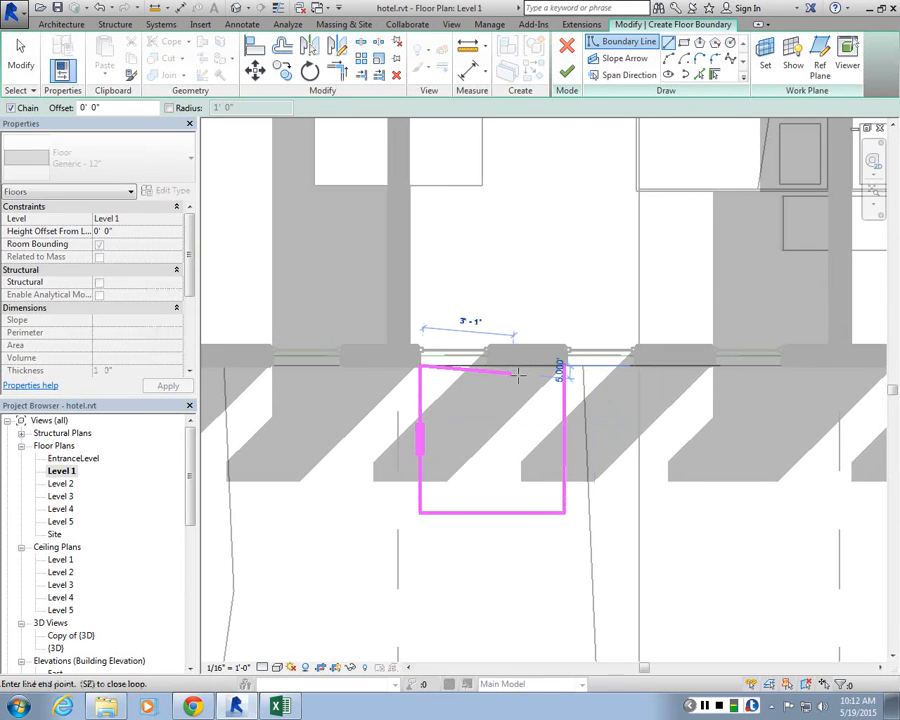
click(565, 366)
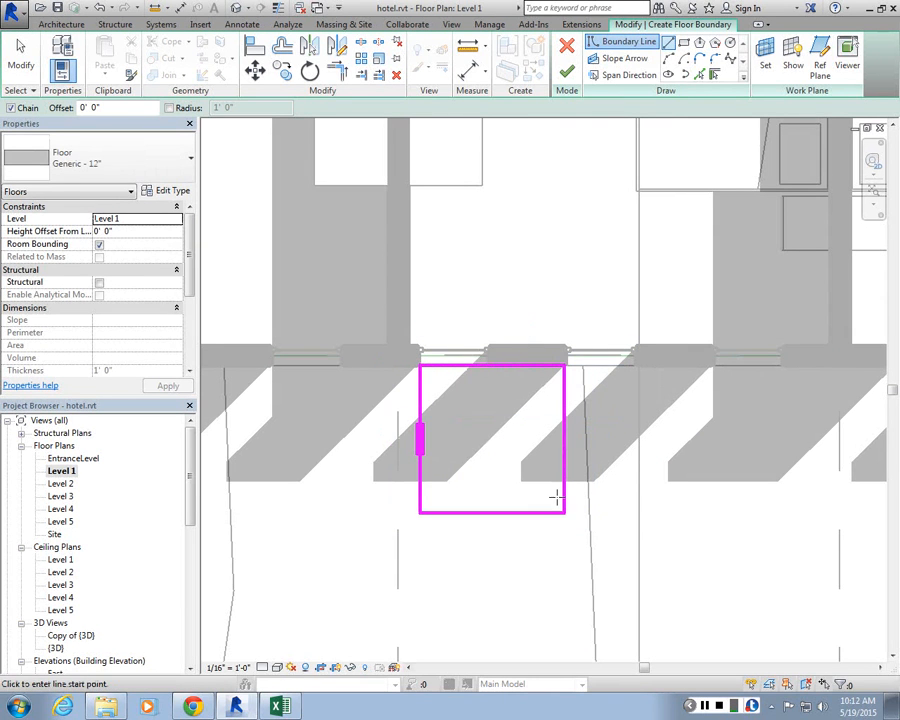
click(566, 76)
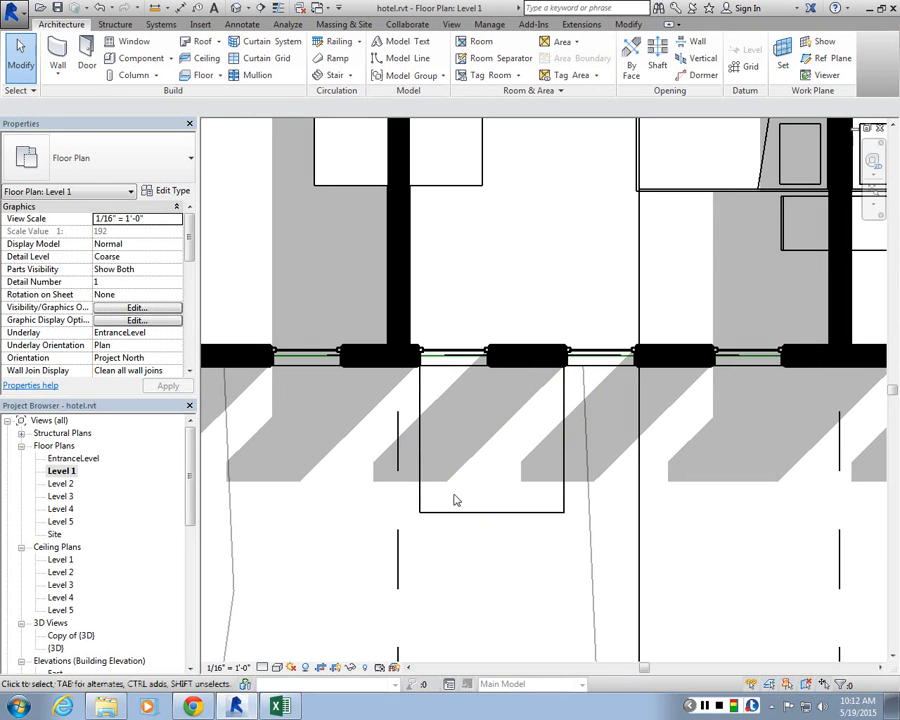
Step: Draw a U-shaped Glass Panel - Bottom Fill railing path along the new floor's three open edges and finish the railing
scroll(453, 500, up, 2)
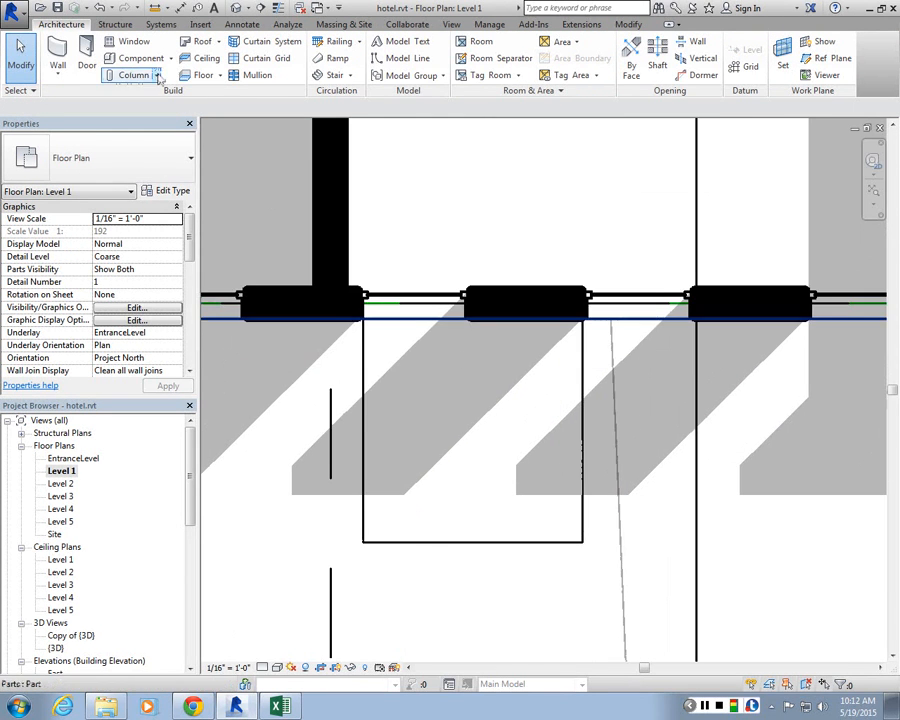
click(345, 44)
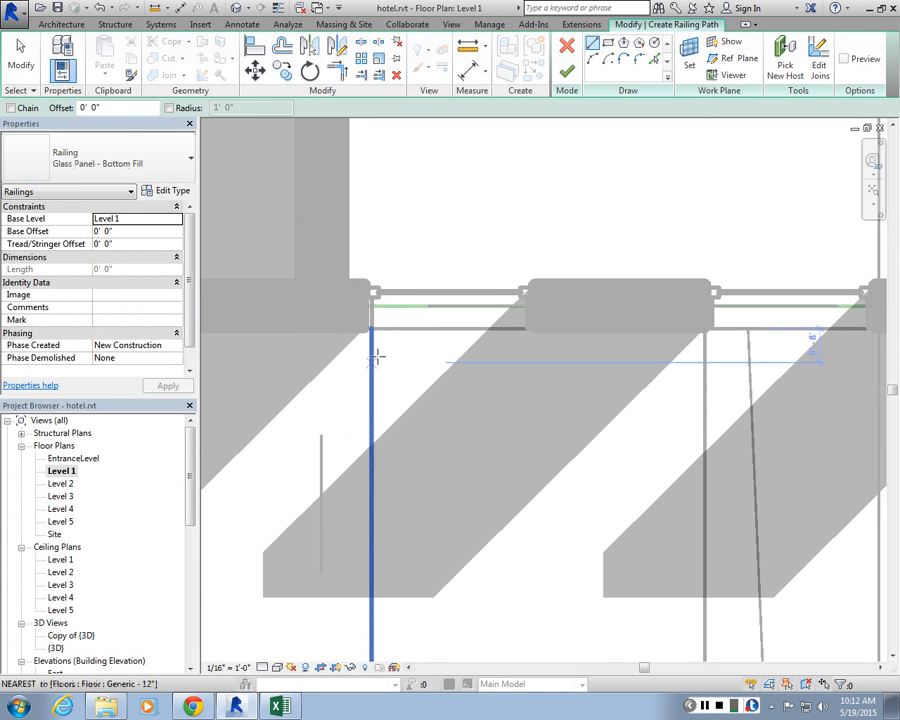
click(375, 337)
scroll(374, 340, down, 2)
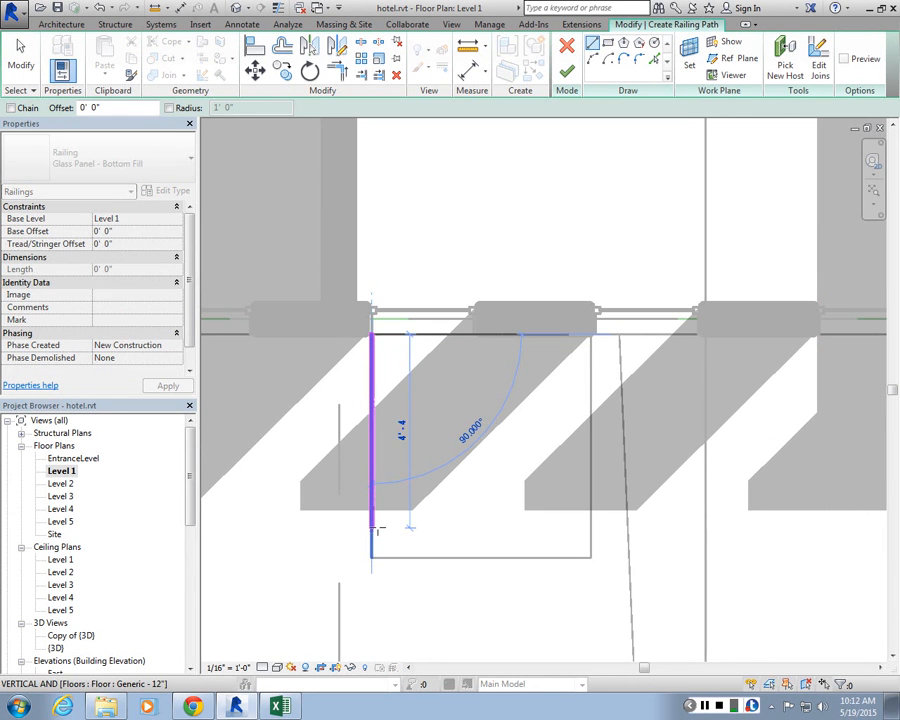
click(372, 557)
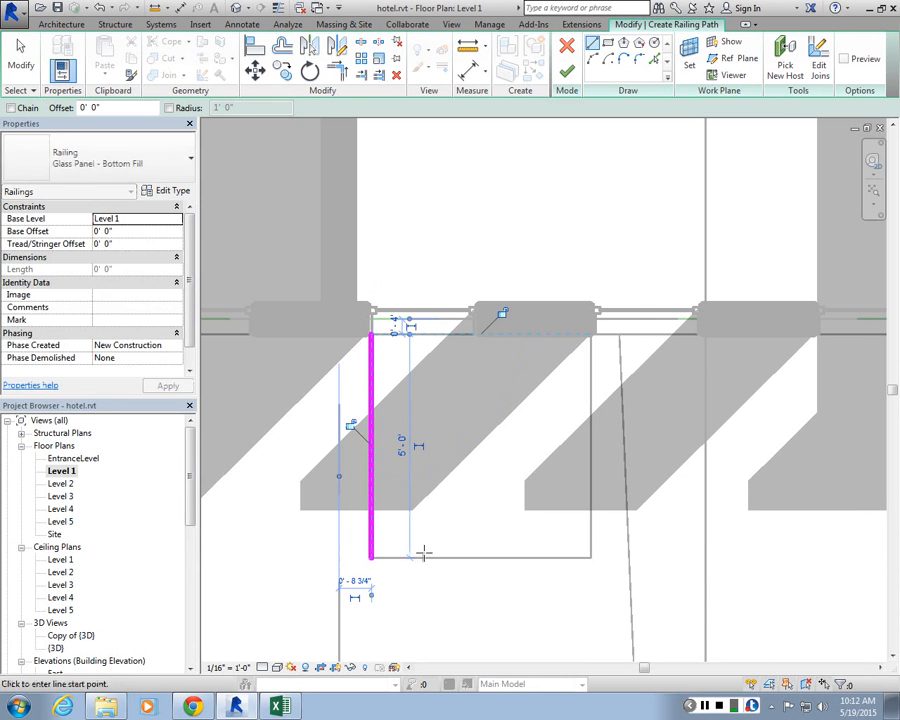
click(590, 557)
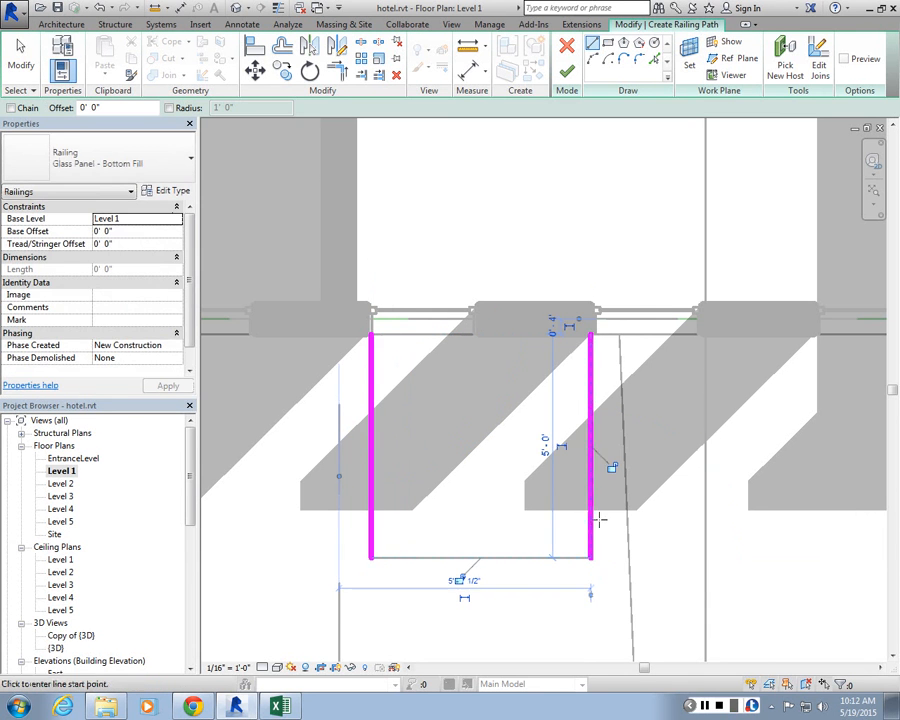
click(590, 558)
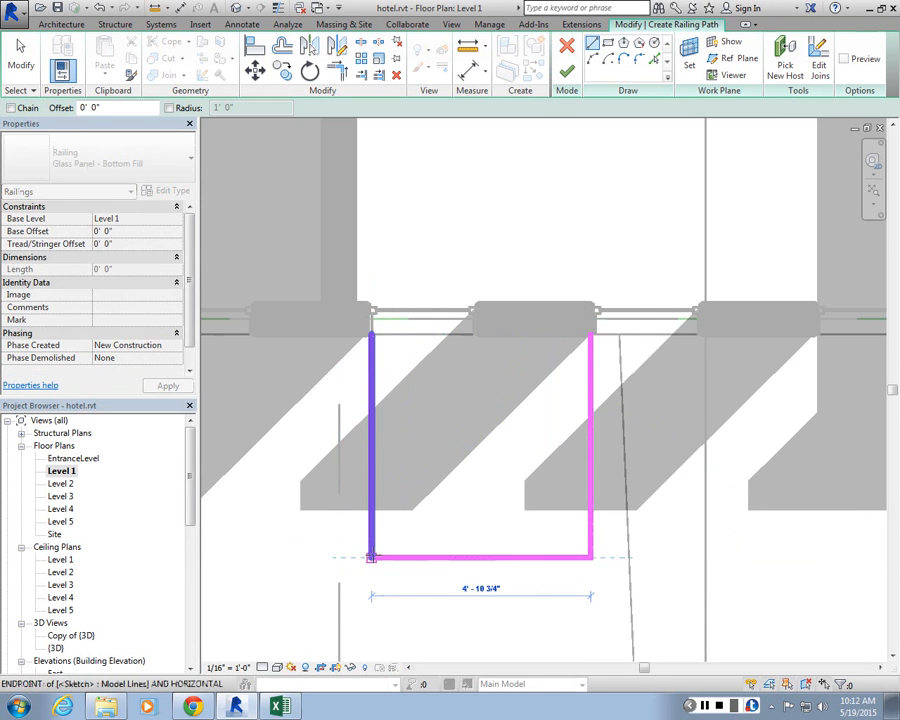
click(372, 557)
scroll(511, 466, up, 2)
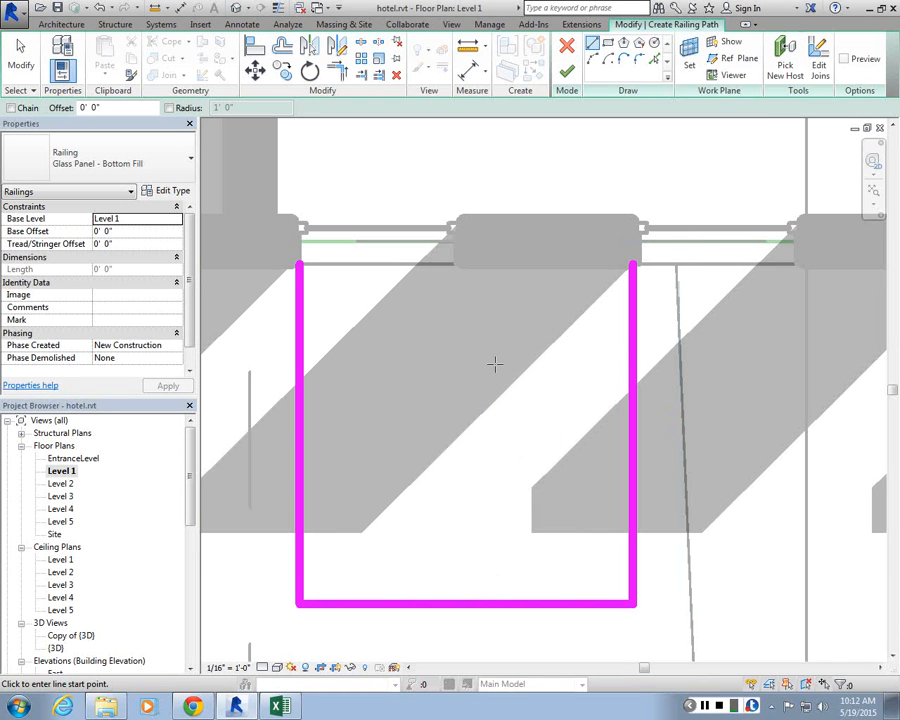
key(Escape)
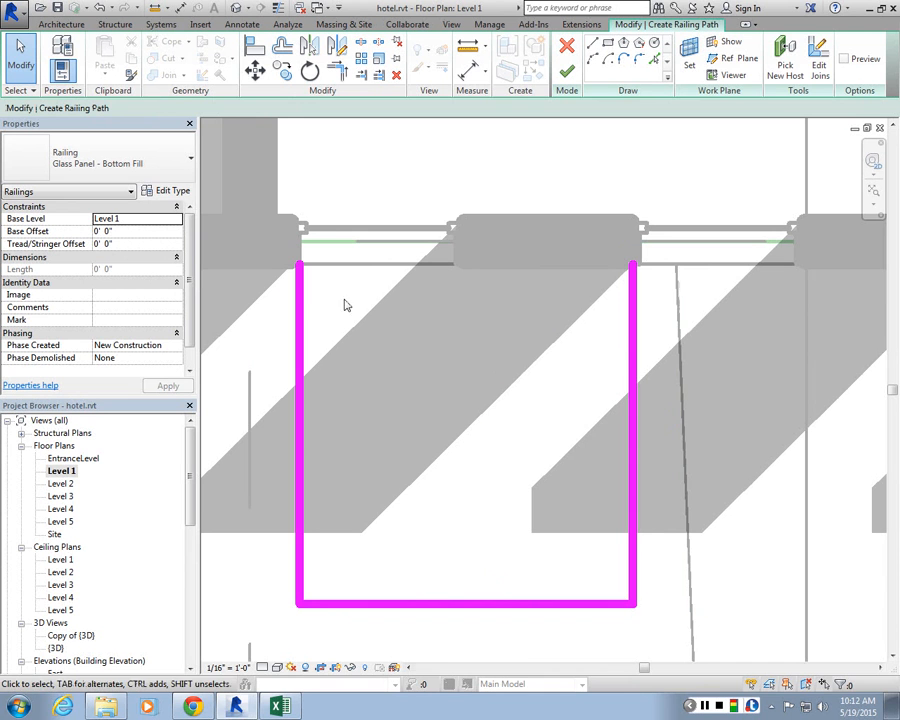
click(570, 77)
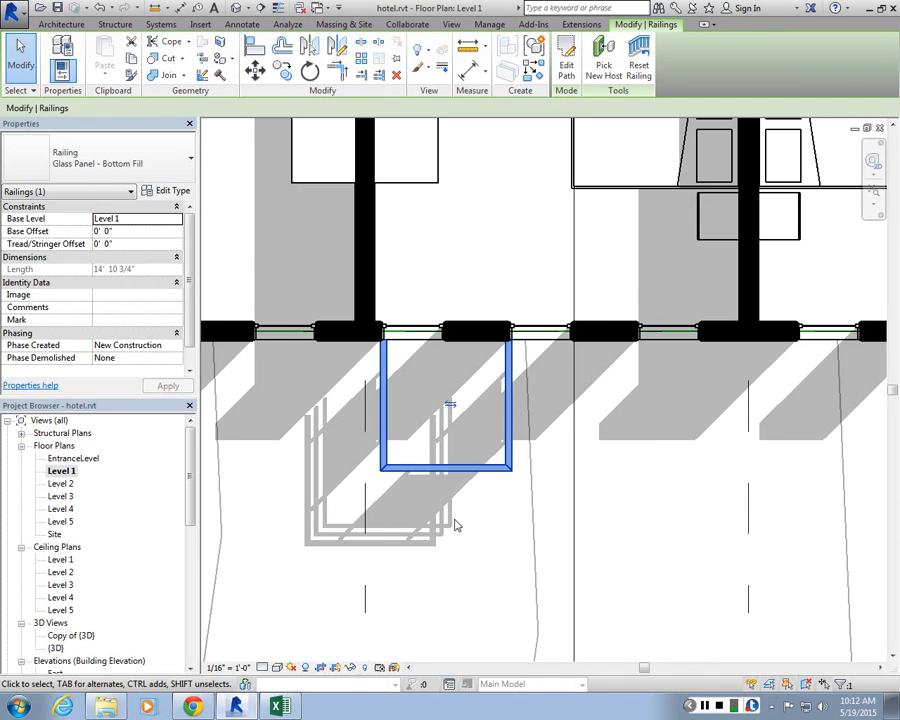
Step: Open the 3D view and zoom in on the new balcony floor and railing to inspect them
key(Escape)
scroll(454, 526, down, 5)
scroll(459, 241, down, 4)
middle_drag(459, 241, 401, 306)
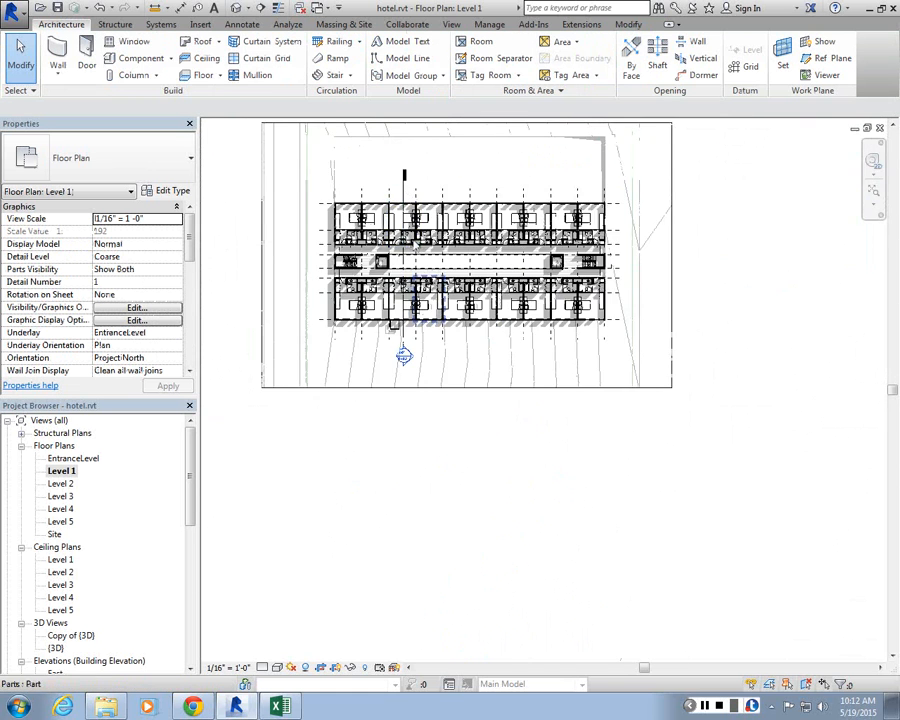
scroll(402, 272, up, 7)
scroll(415, 440, up, 2)
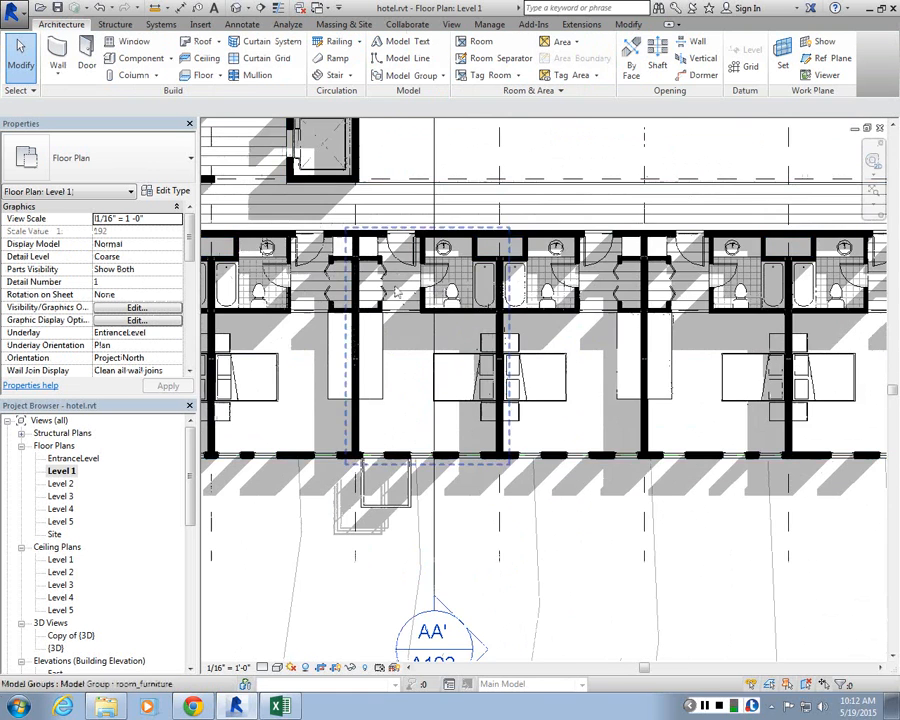
click(237, 8)
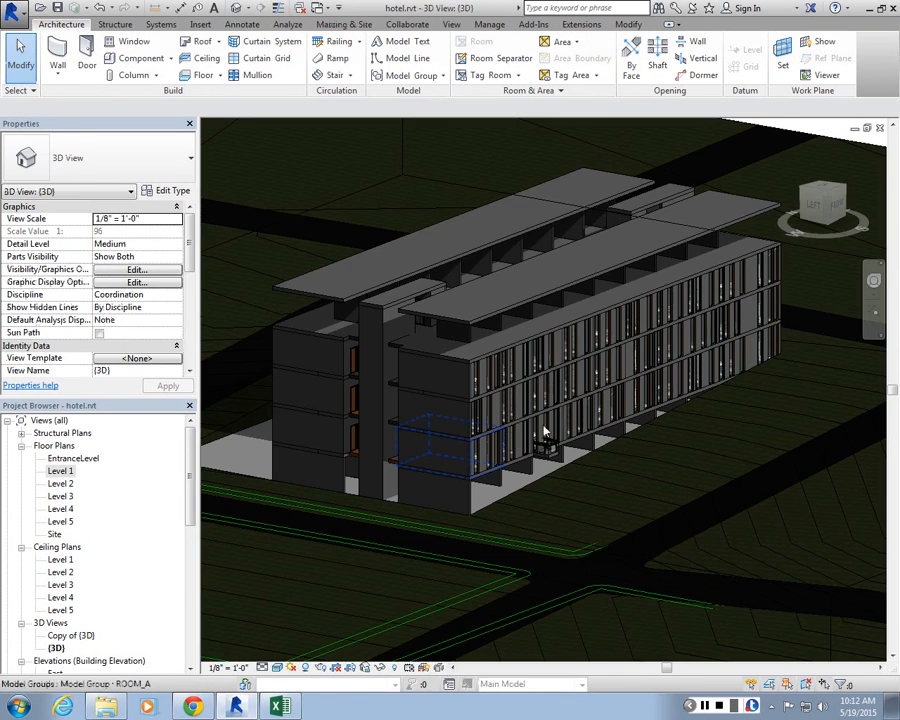
scroll(520, 453, up, 5)
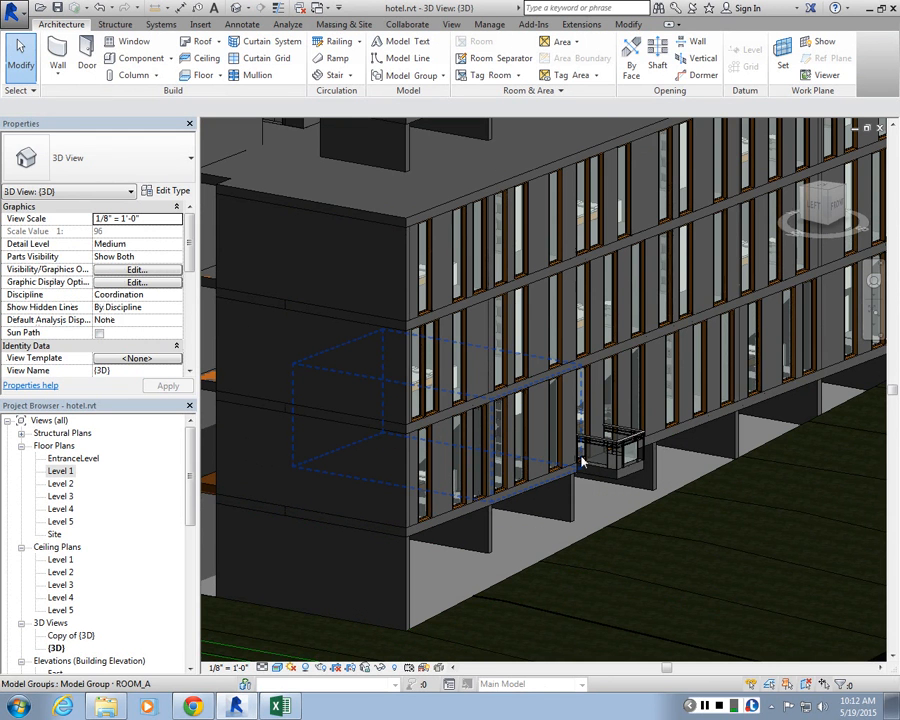
scroll(583, 462, up, 5)
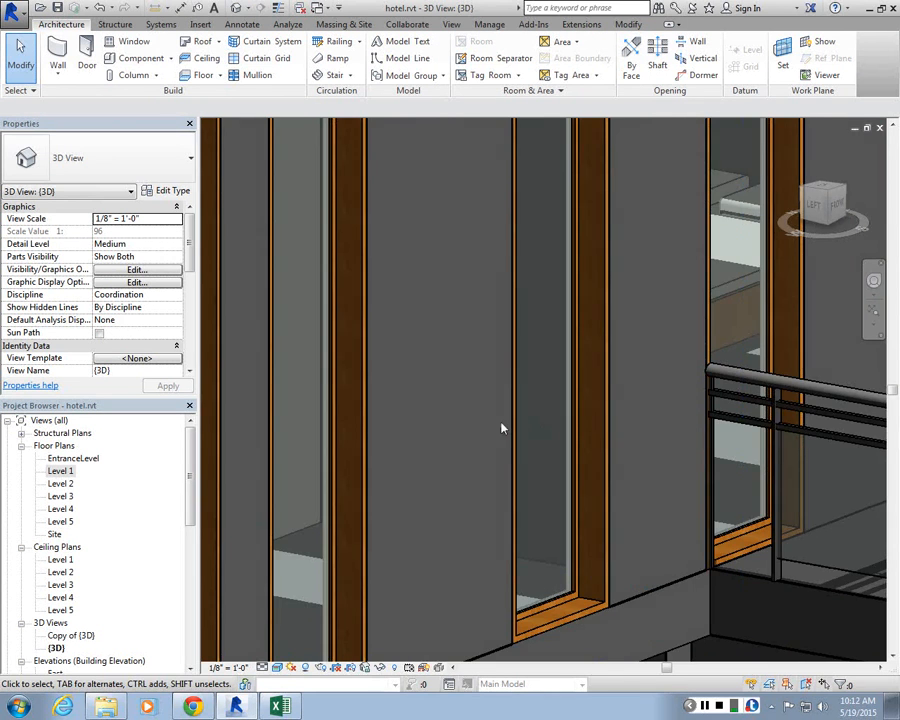
scroll(502, 428, down, 4)
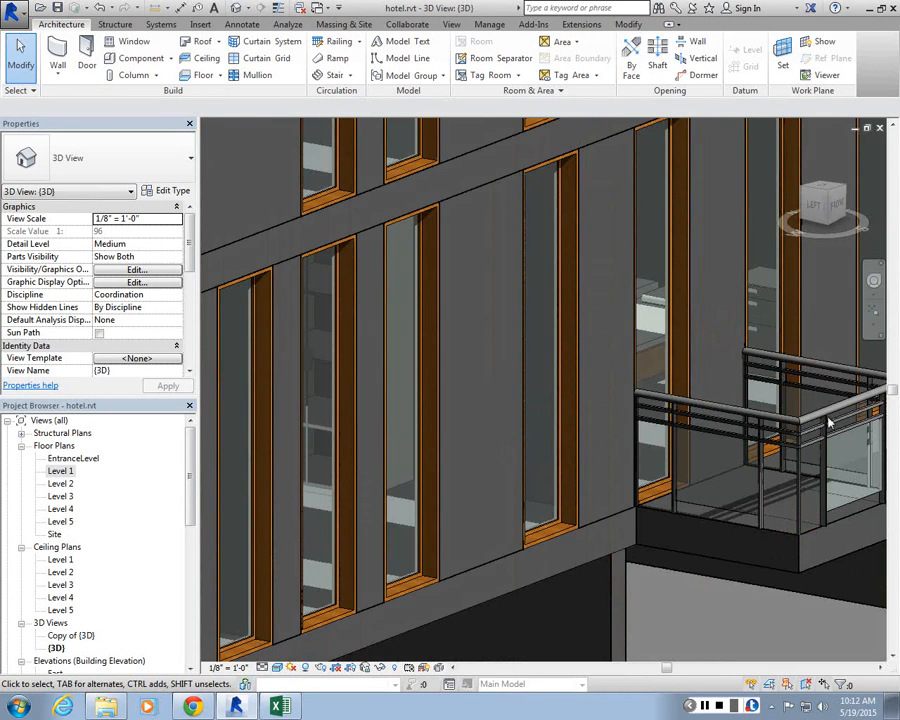
scroll(675, 394, down, 4)
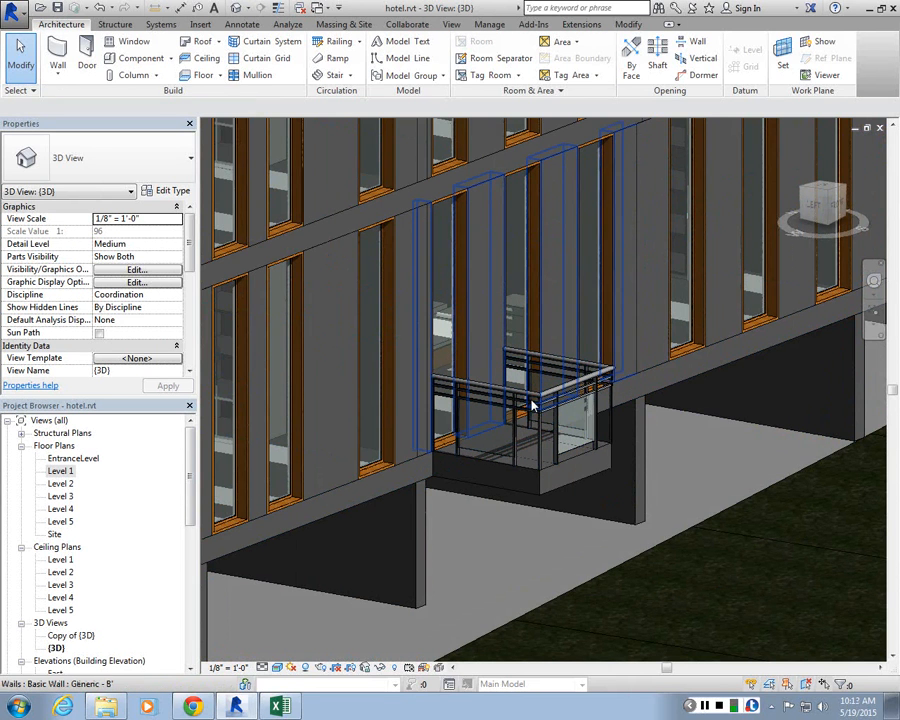
Step: Change the balcony railing's type to Guardrail - Pipe in the 3D view
click(534, 398)
key(Escape)
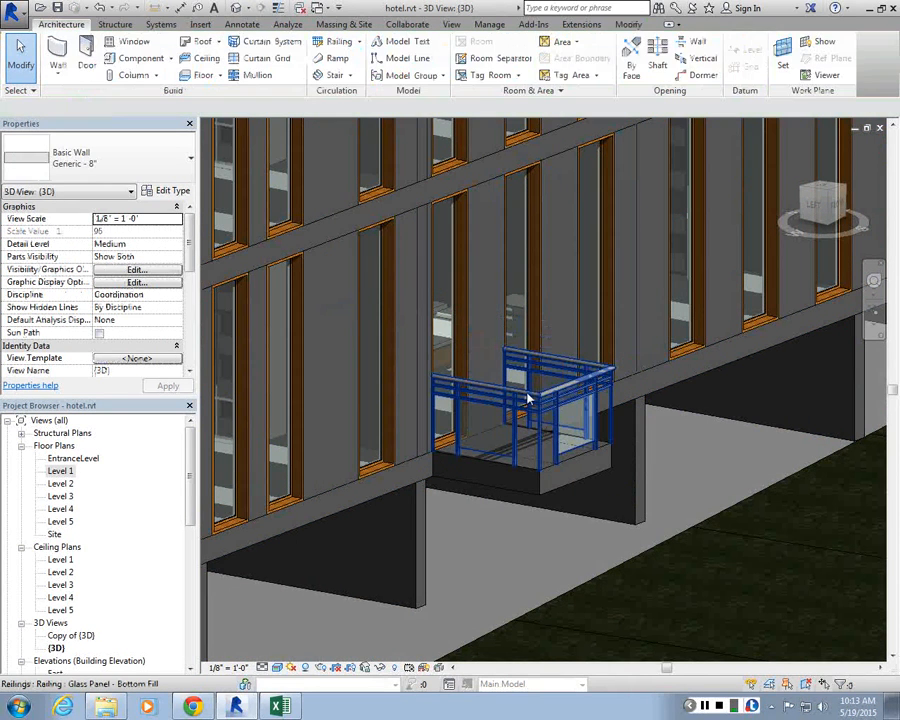
click(534, 400)
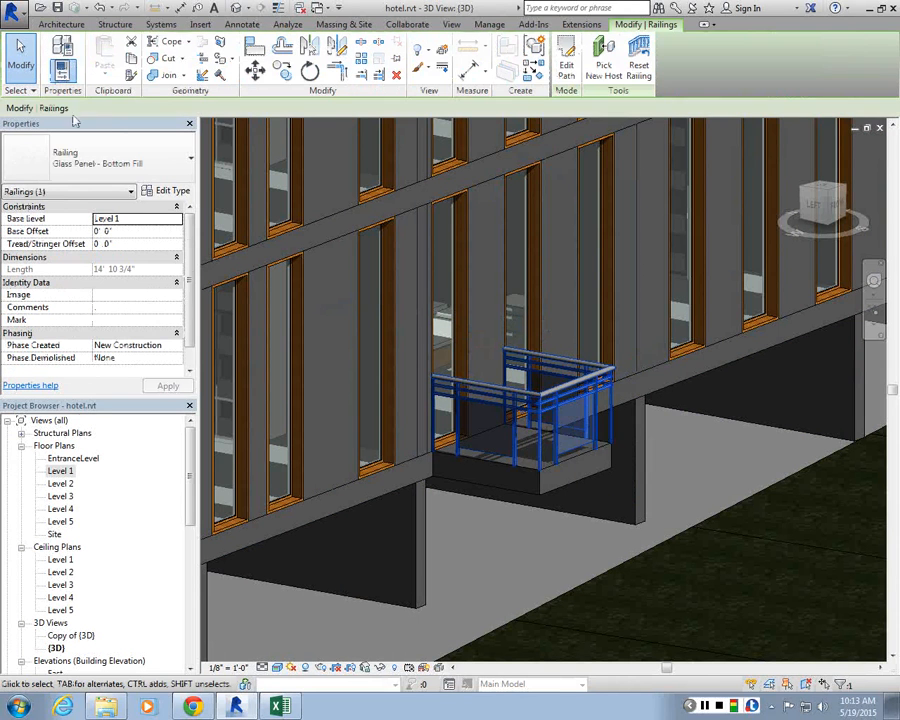
click(80, 231)
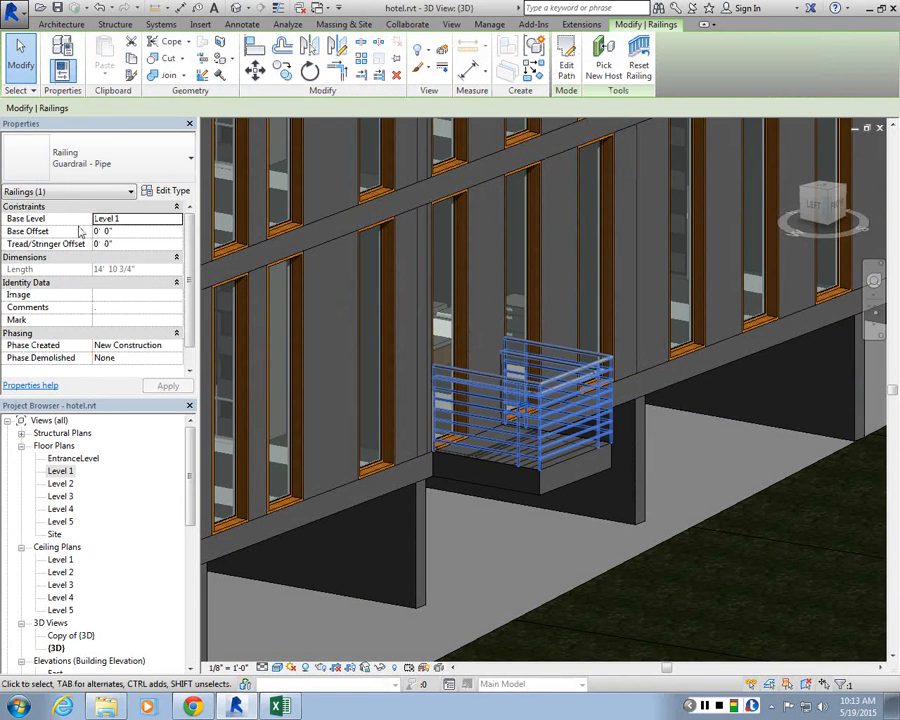
scroll(550, 538, down, 2)
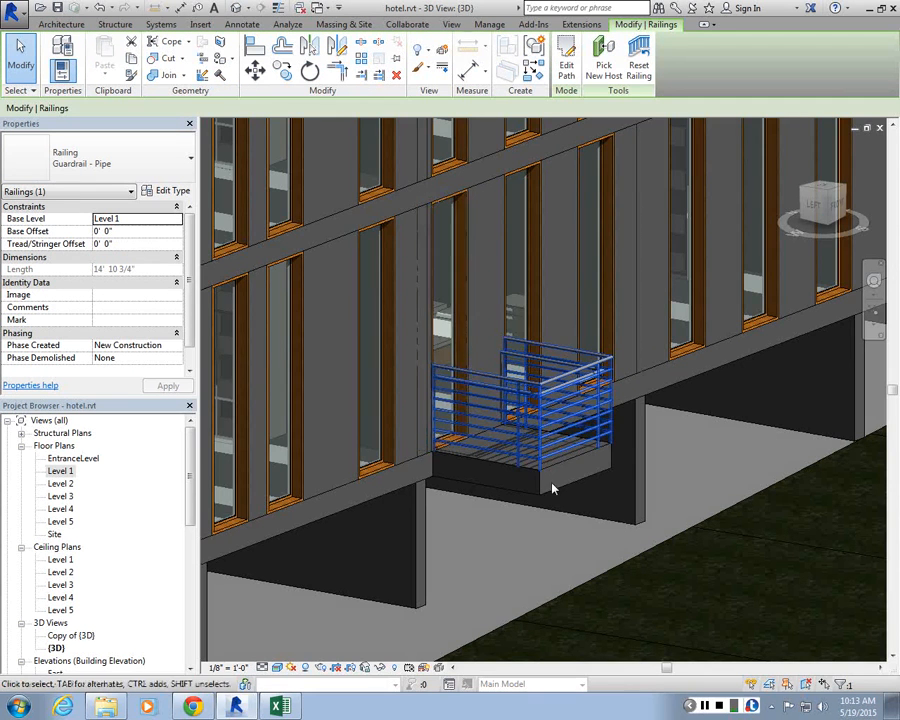
scroll(545, 500, up, 3)
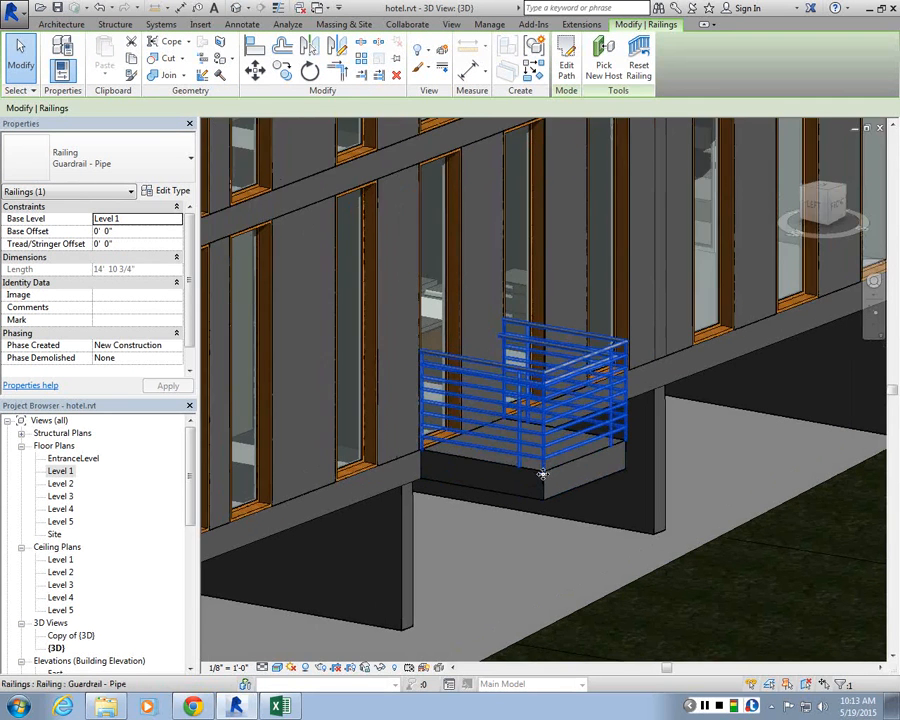
scroll(544, 472, up, 2)
Step: Return to the Level 1 plan and set the balcony railing's type to Glass Panel - Bottom Fill
double_click(62, 471)
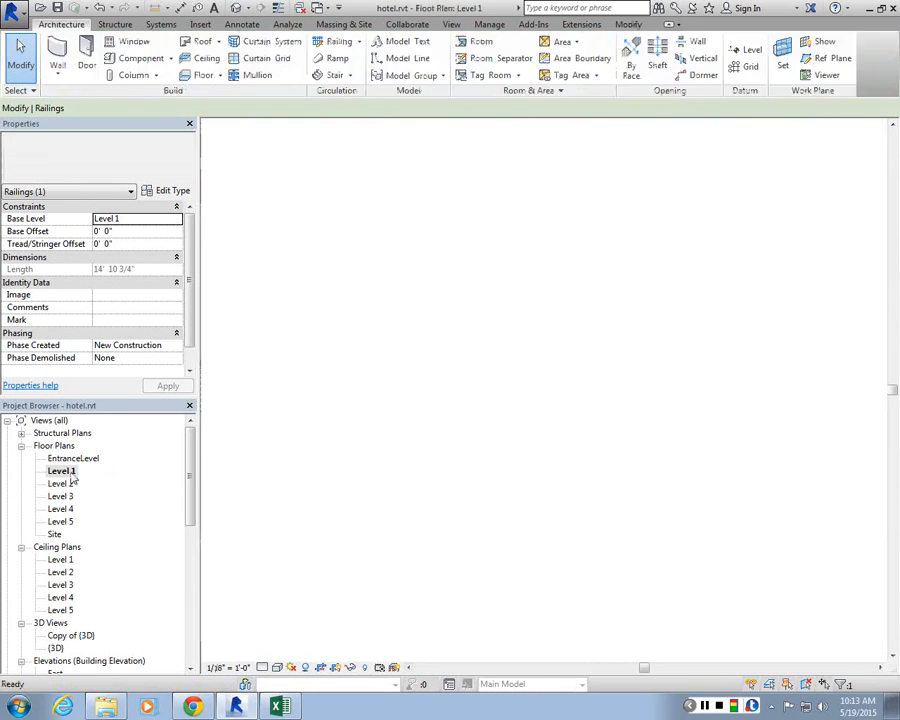
scroll(365, 551, up, 5)
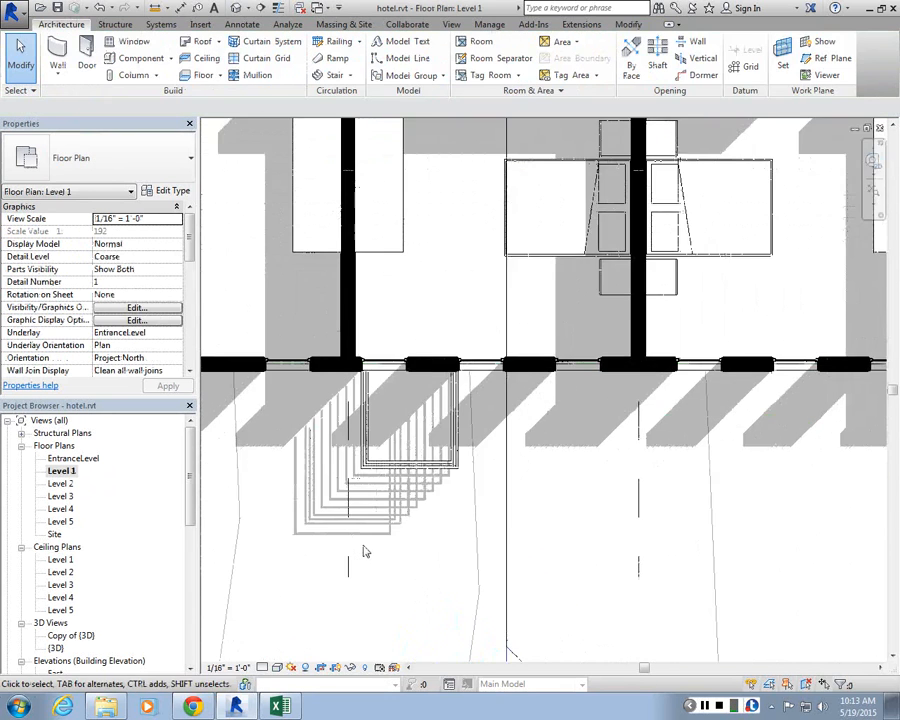
click(379, 368)
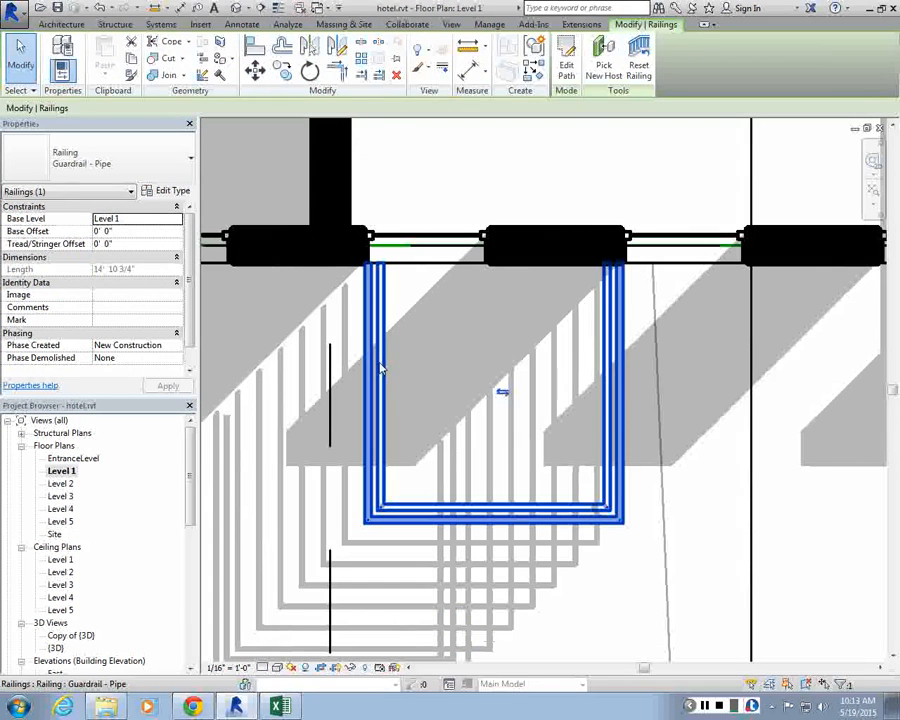
click(81, 214)
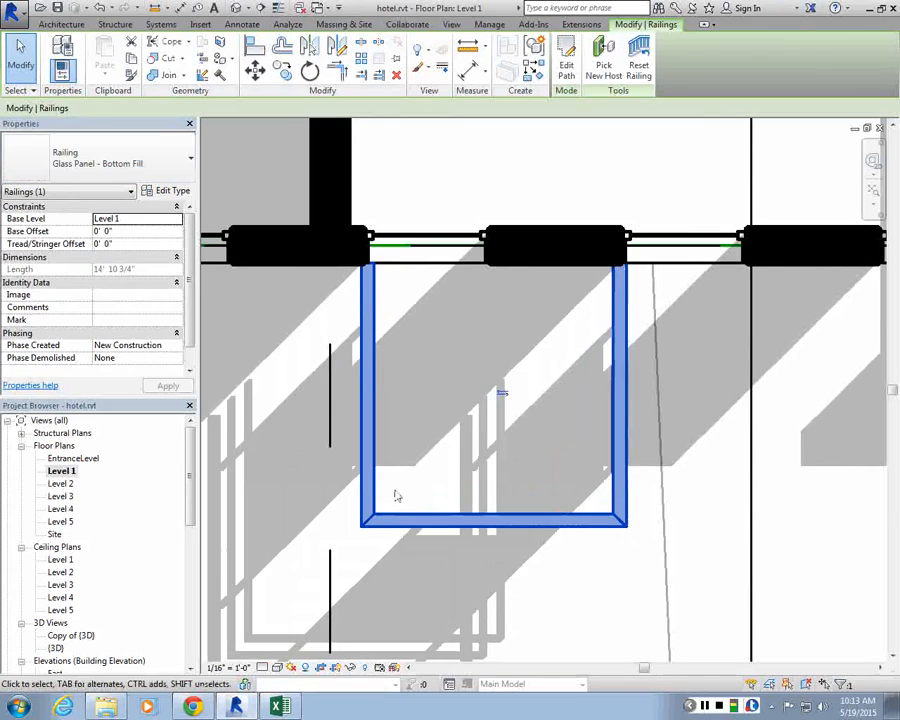
click(382, 474)
scroll(383, 360, down, 2)
scroll(386, 365, down, 6)
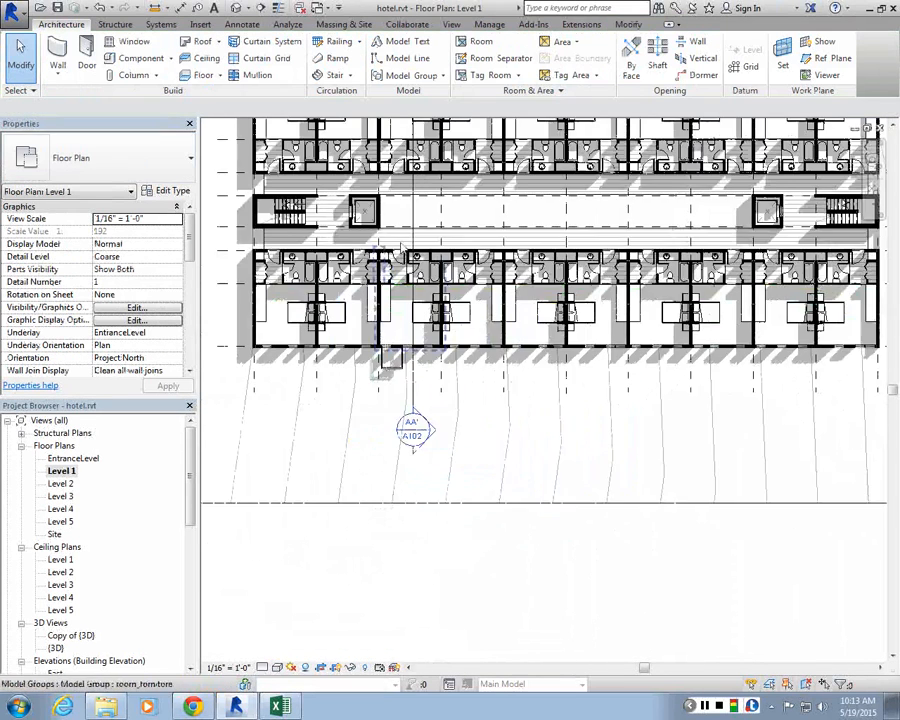
scroll(424, 195, up, 1)
scroll(414, 325, up, 3)
scroll(348, 180, up, 1)
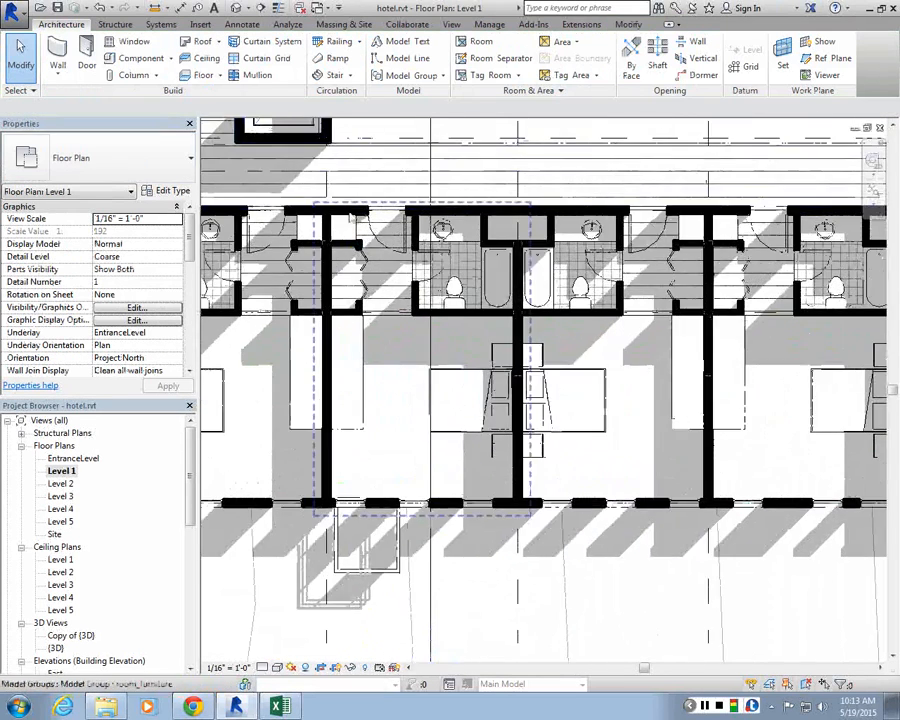
Step: Inspect the existing room_furniture and ROOM_B model groups in the Level 1 plan
click(350, 216)
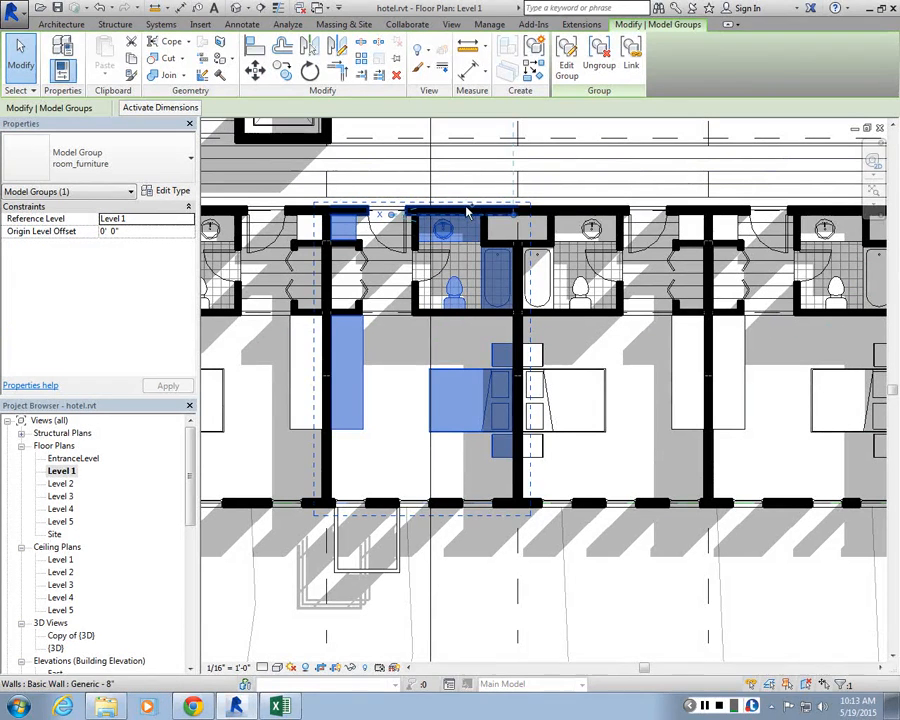
key(Escape)
click(618, 320)
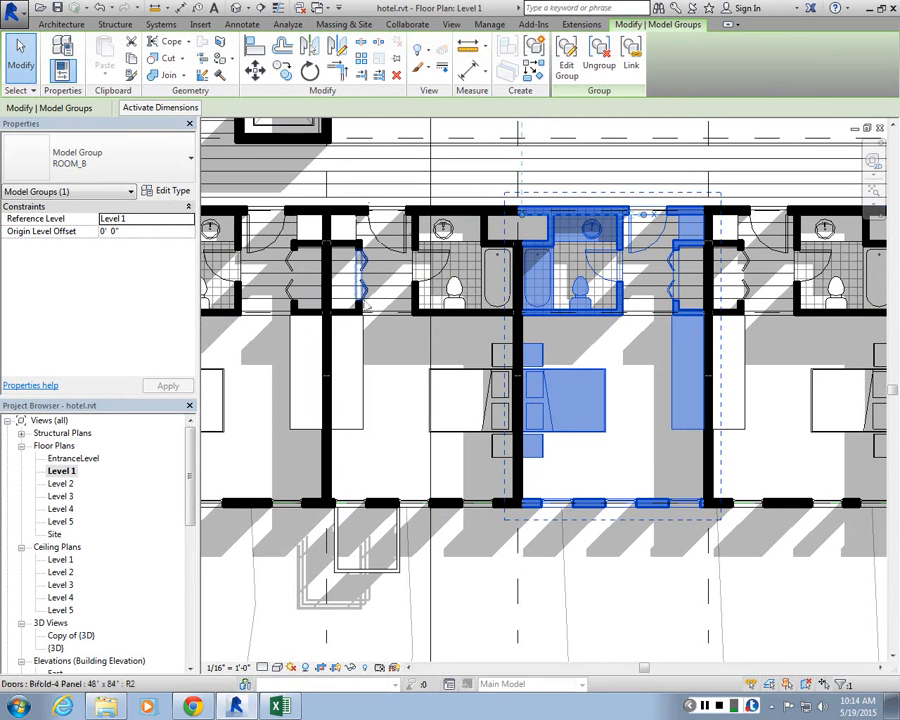
key(Escape)
scroll(420, 310, up, 2)
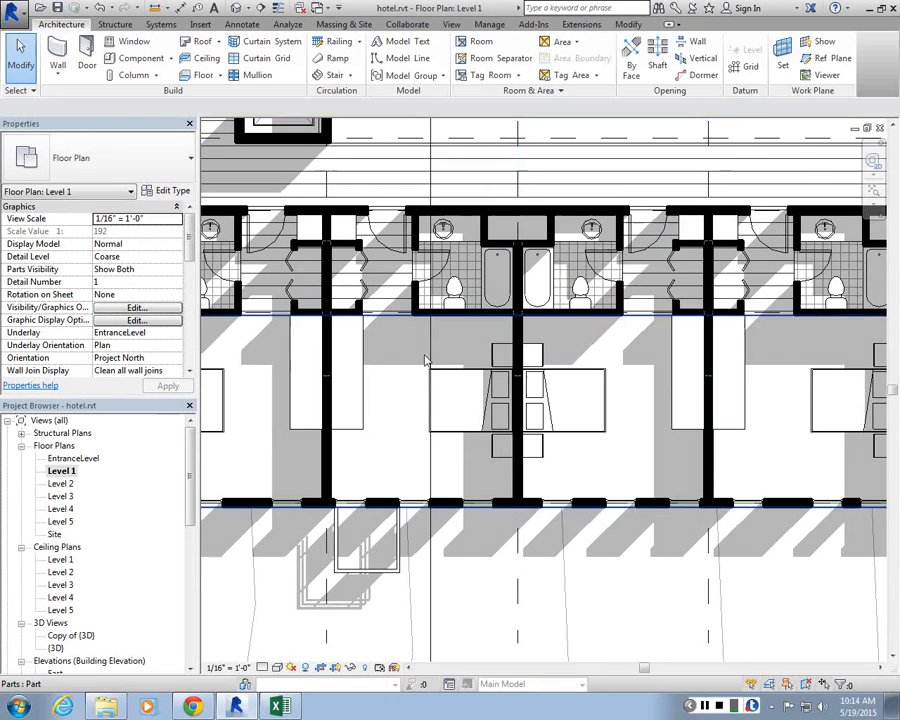
click(422, 432)
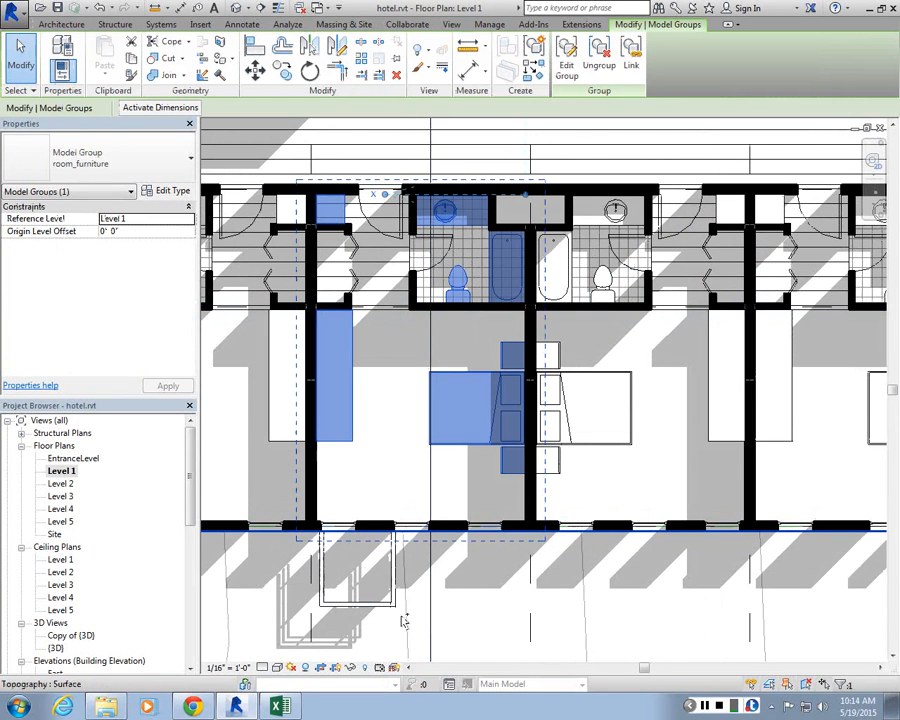
ctrl+drag(402, 617, 304, 558)
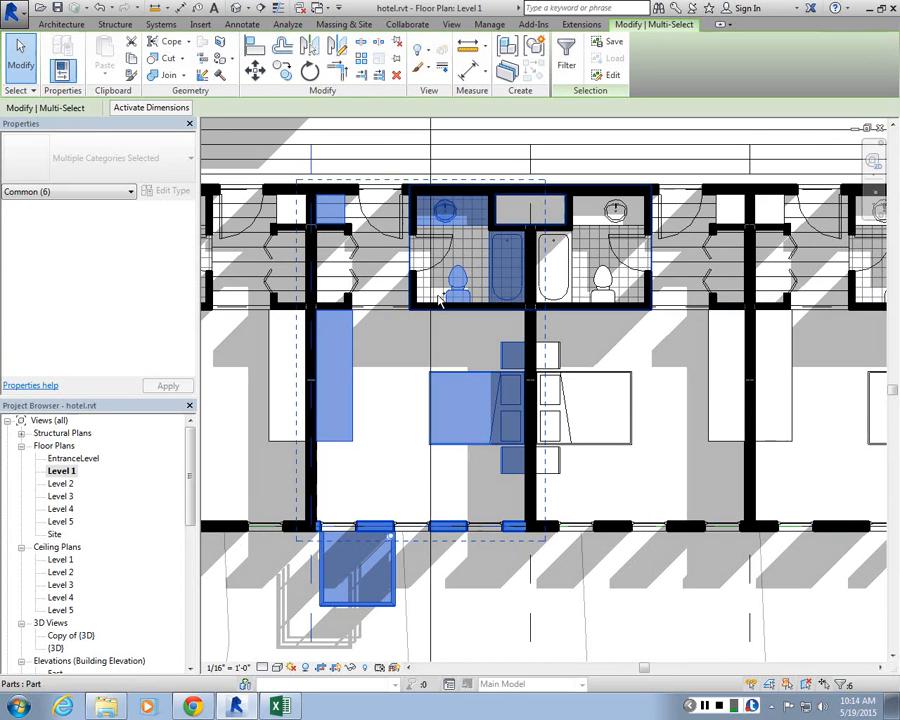
ctrl+click(505, 314)
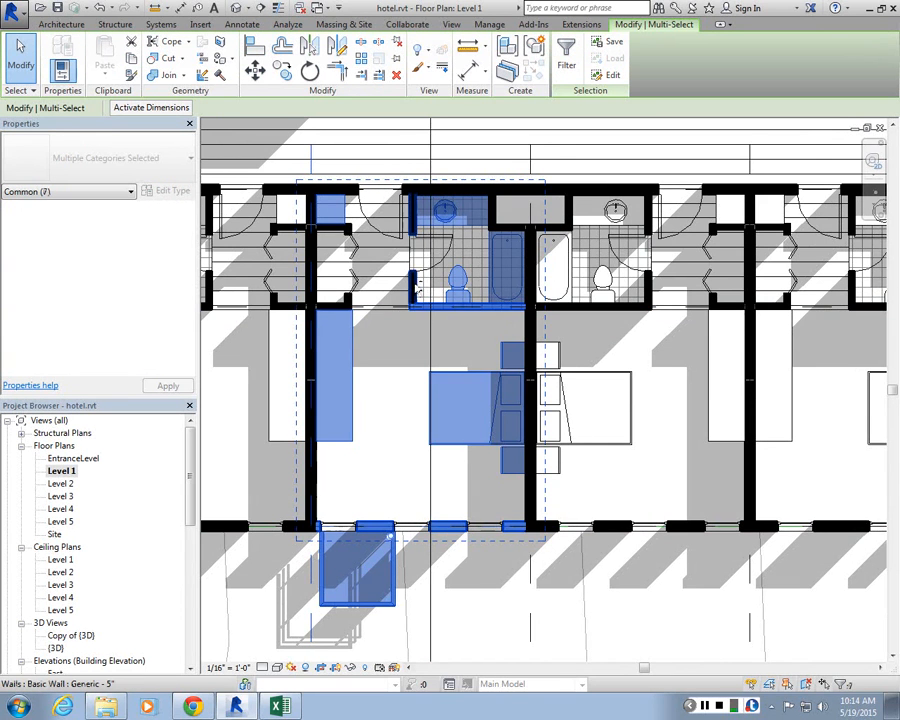
ctrl+click(417, 287)
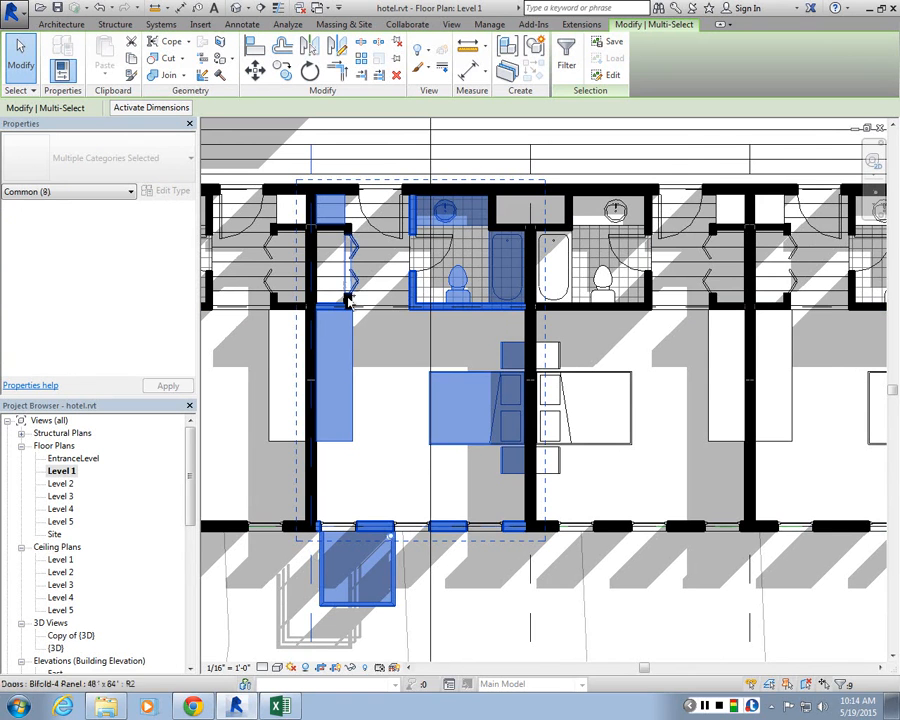
ctrl+click(400, 330)
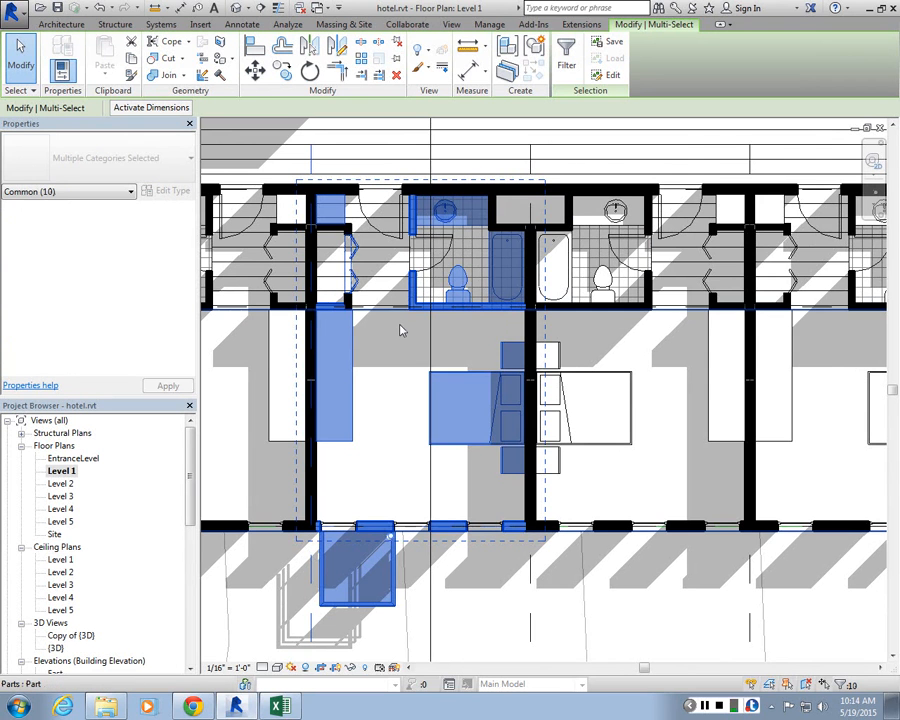
key(Escape)
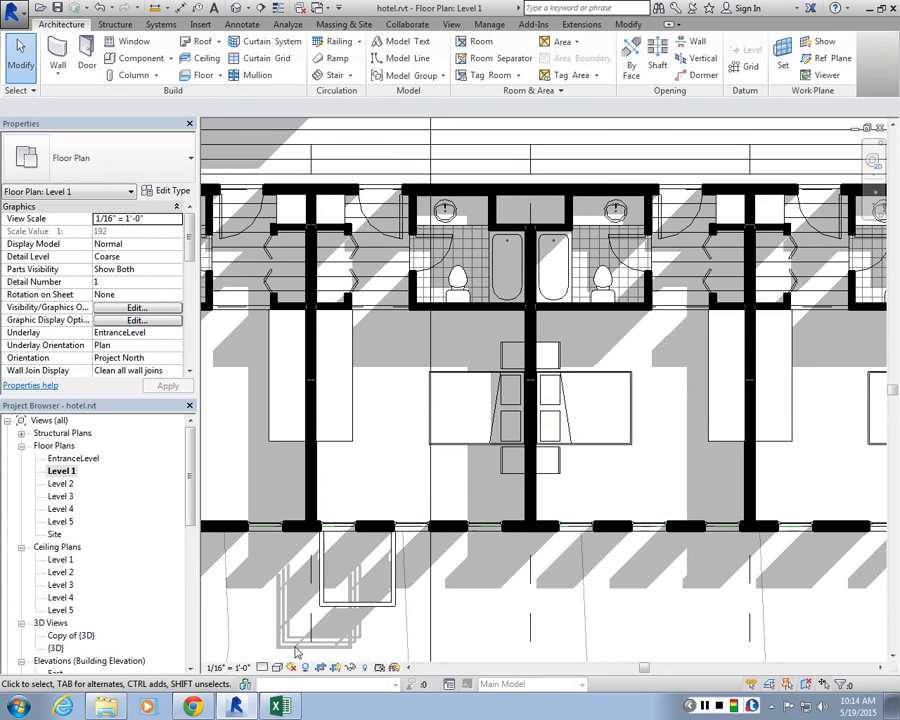
mouse_move(299, 622)
mouse_down()
mouse_move(456, 444)
mouse_move(555, 171)
mouse_move(546, 141)
mouse_up()
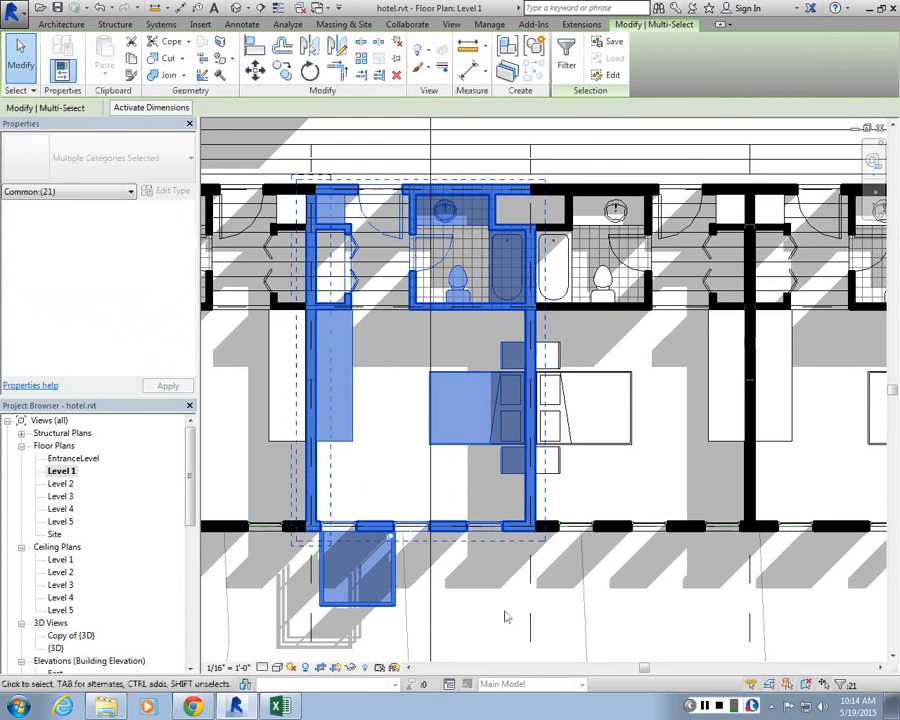
click(537, 614)
drag(286, 650, 555, 143)
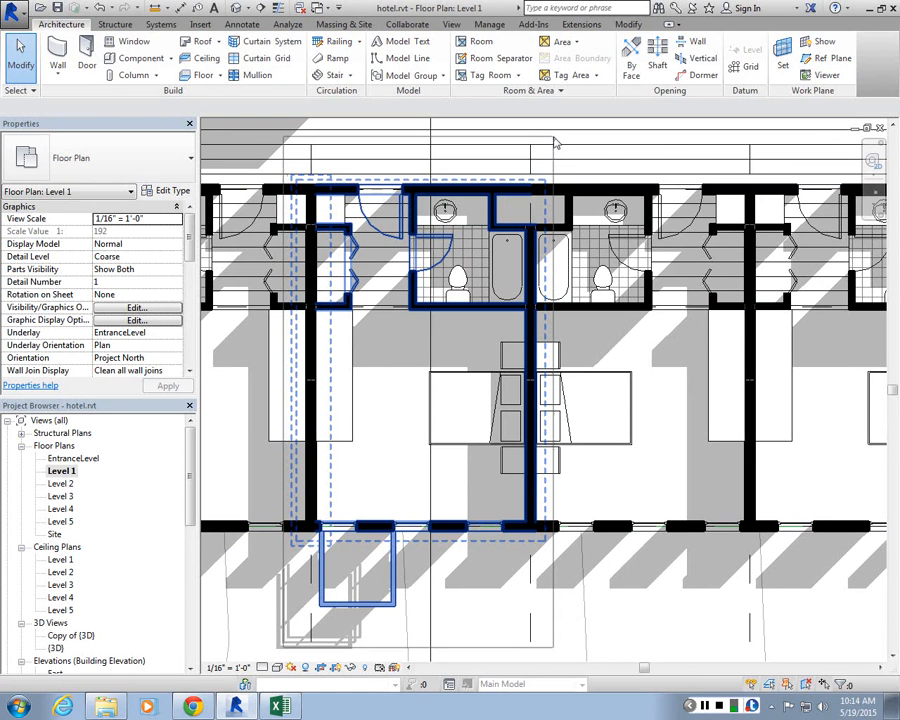
drag(556, 144, 555, 142)
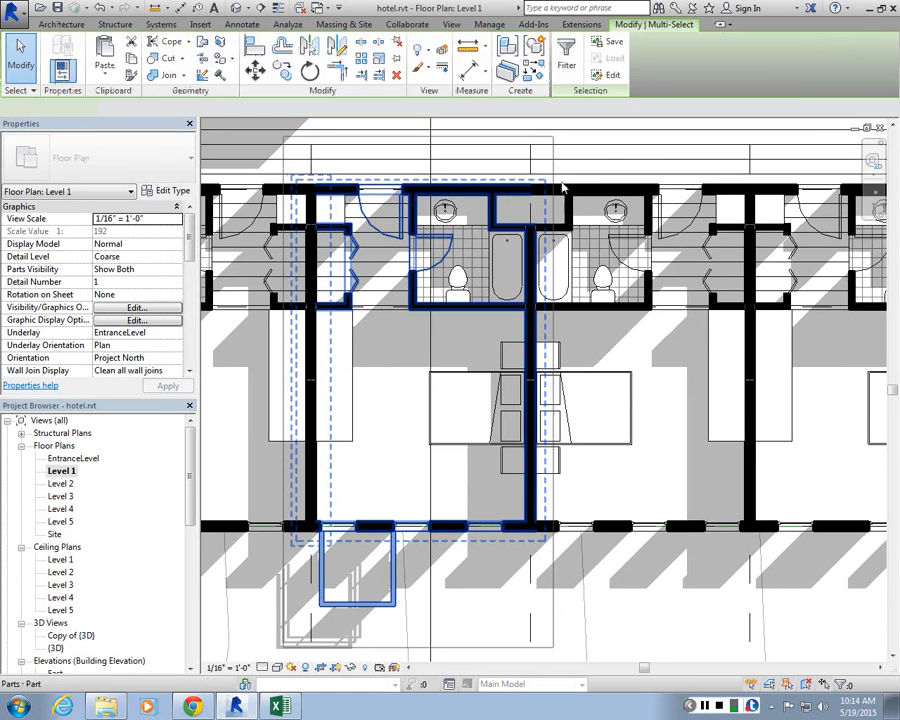
key(Escape)
Step: Try to filter a selection around the room down to doors, model groups, railings, top rails and walls
drag(376, 244, 287, 141)
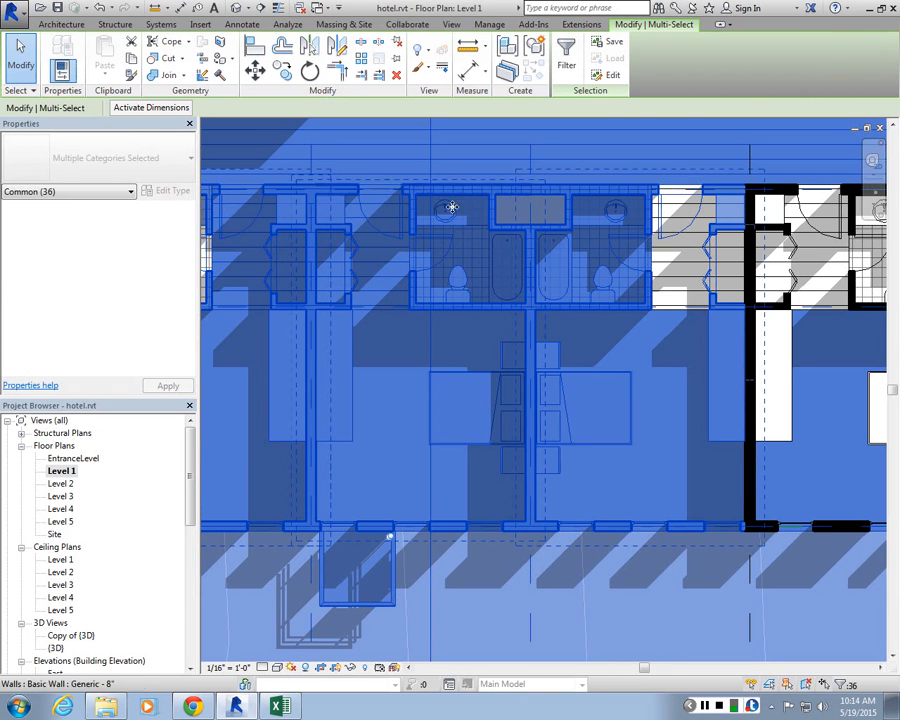
scroll(484, 456, down, 3)
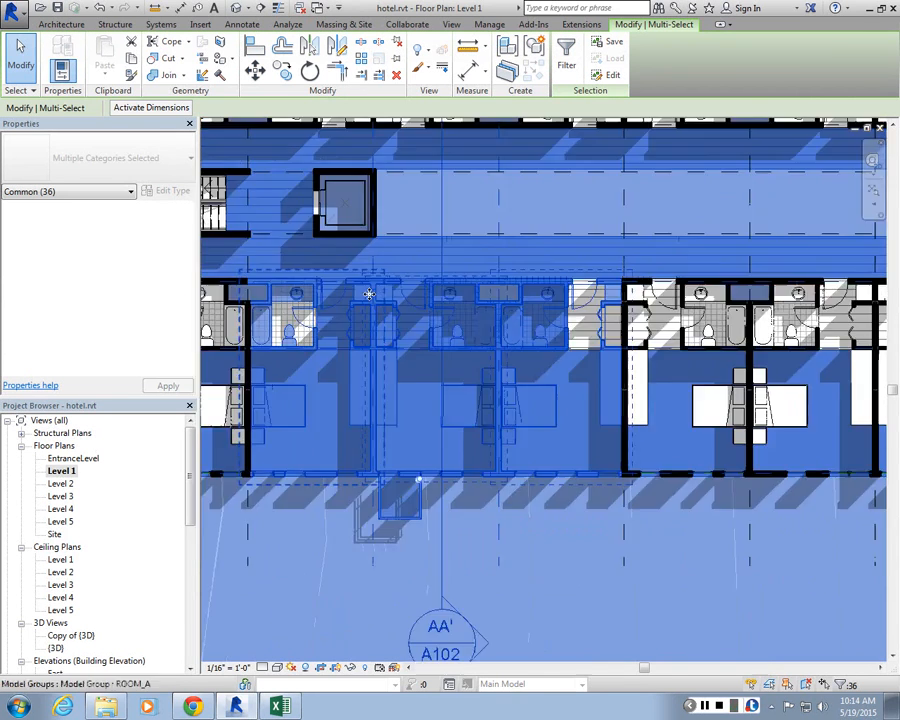
scroll(400, 275, up, 1)
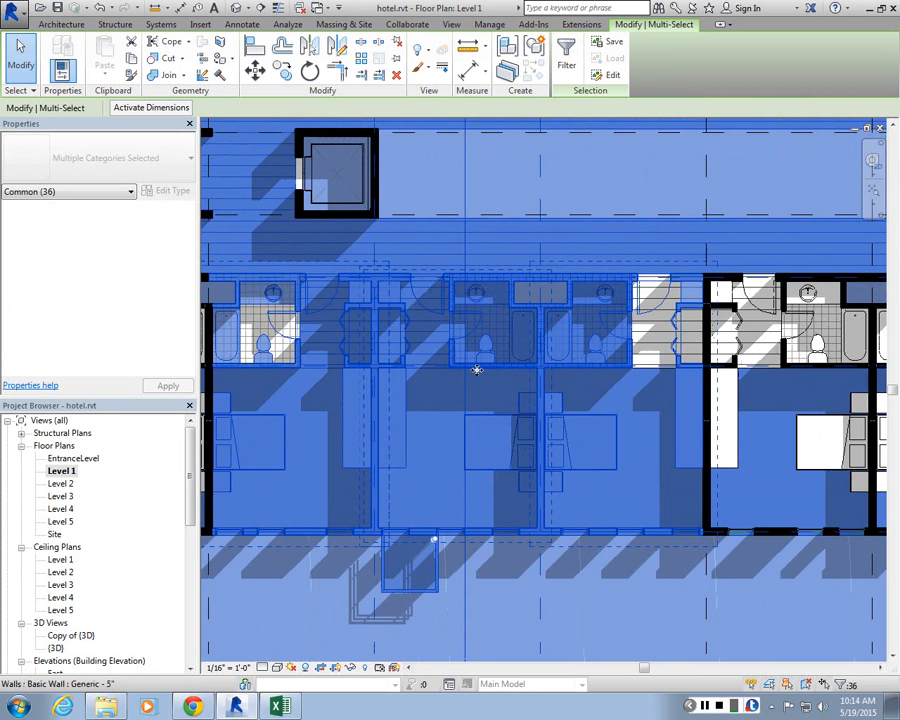
click(566, 66)
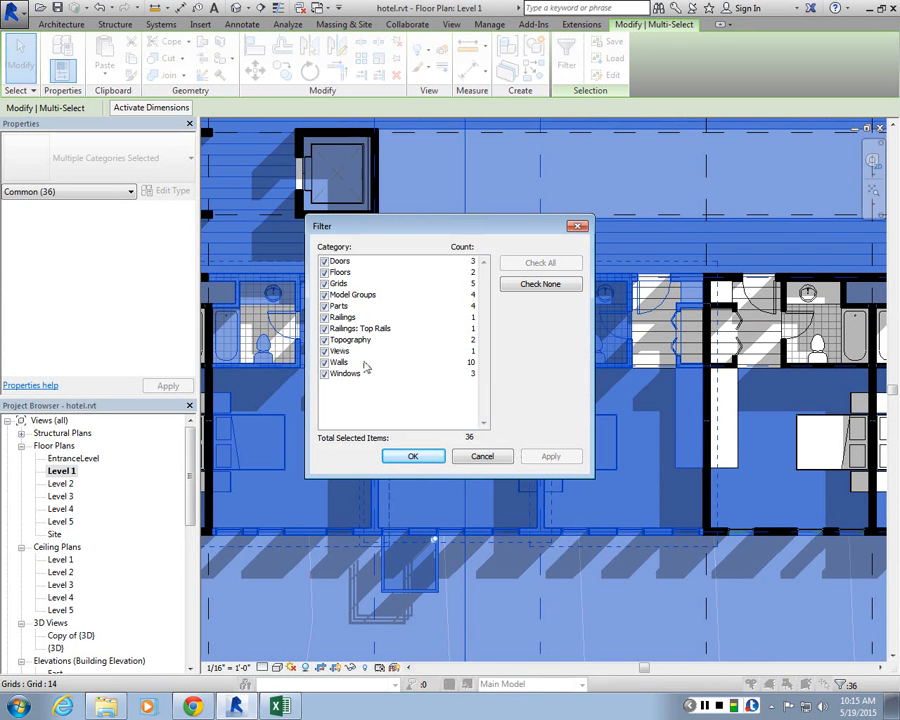
click(324, 261)
click(324, 272)
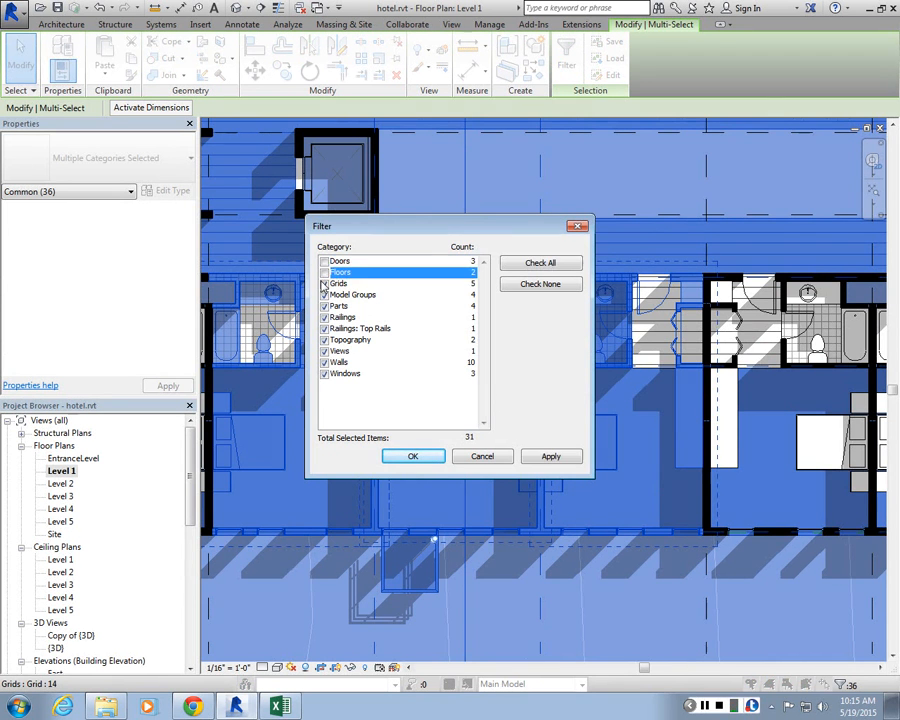
click(324, 283)
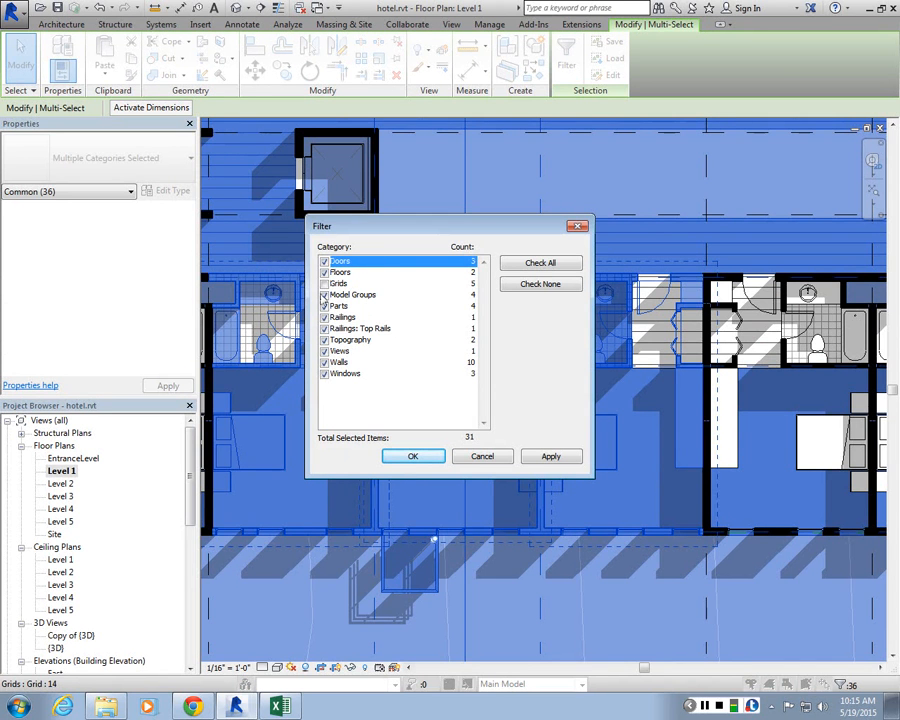
click(324, 373)
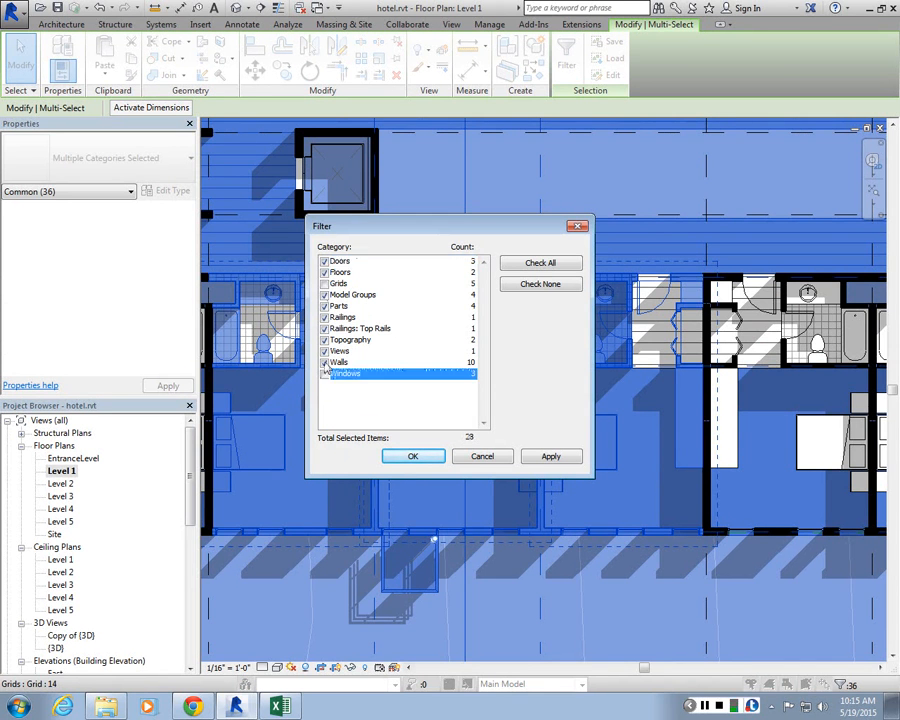
click(324, 351)
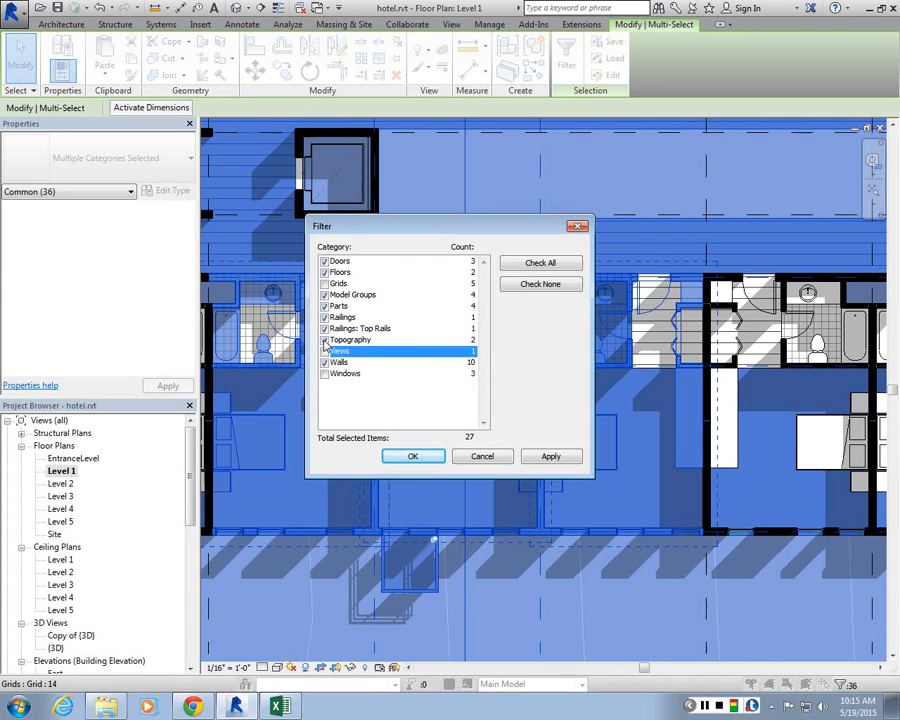
click(324, 340)
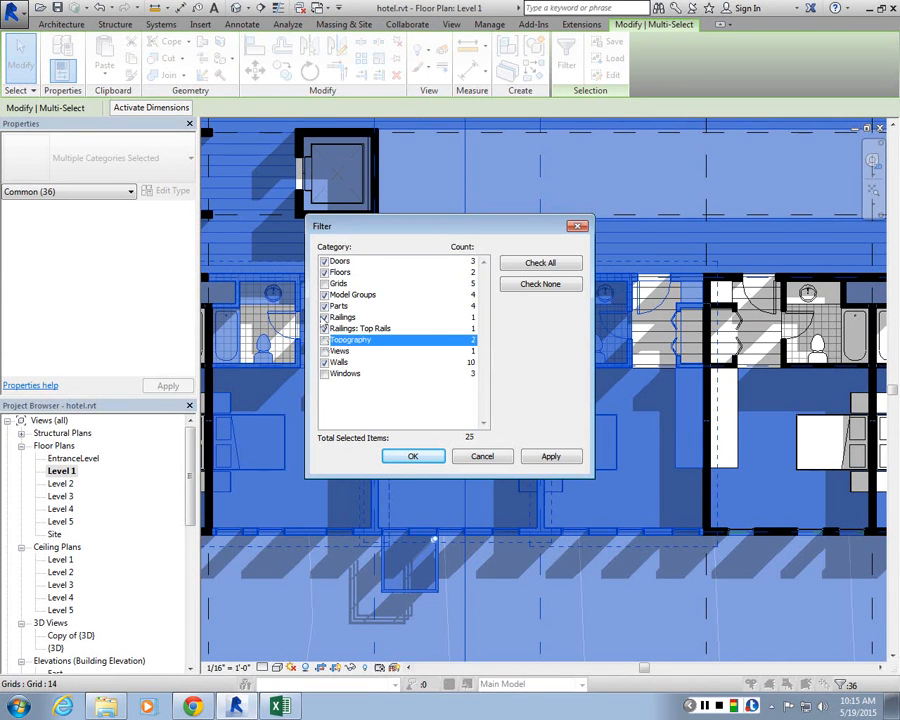
click(324, 306)
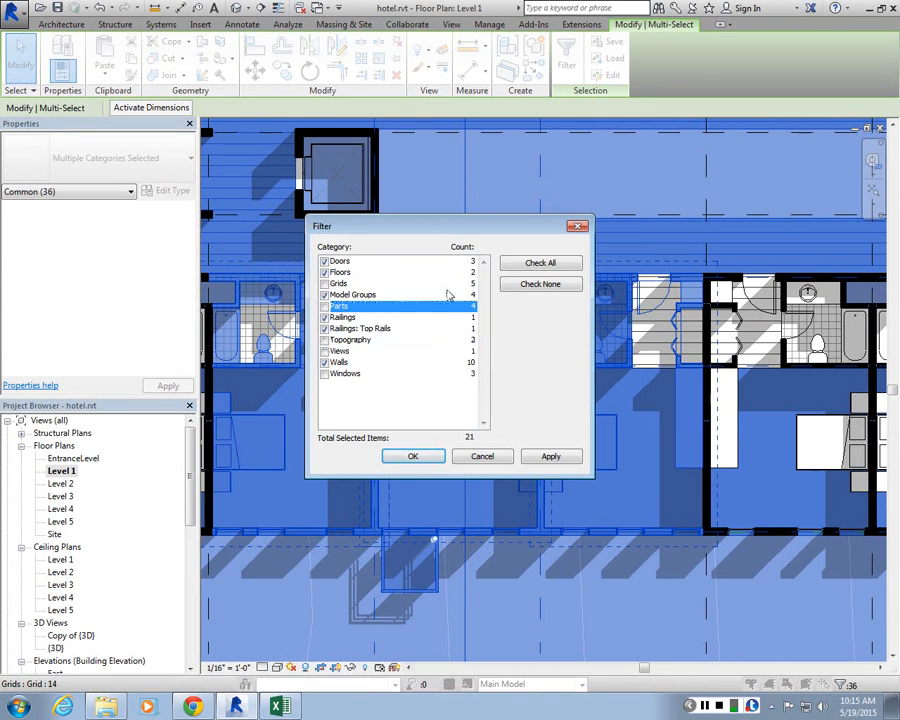
click(324, 272)
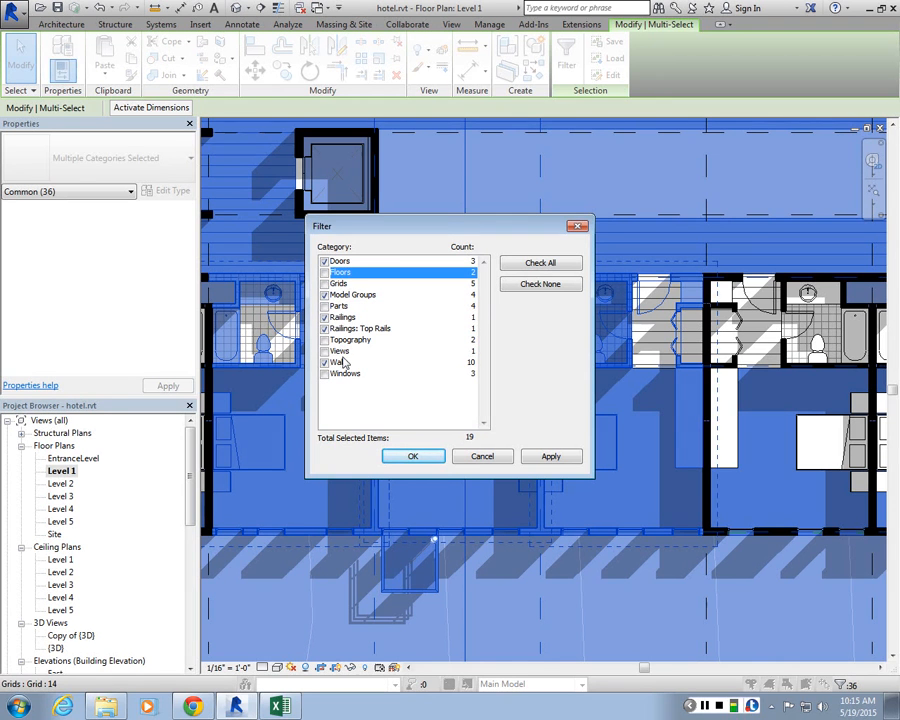
click(550, 456)
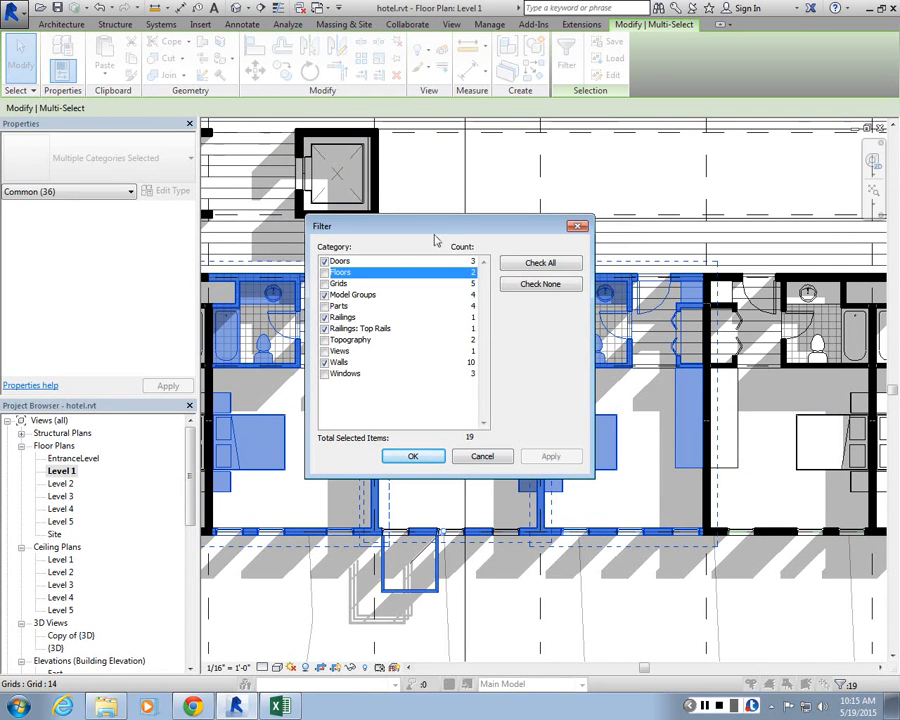
key(Escape)
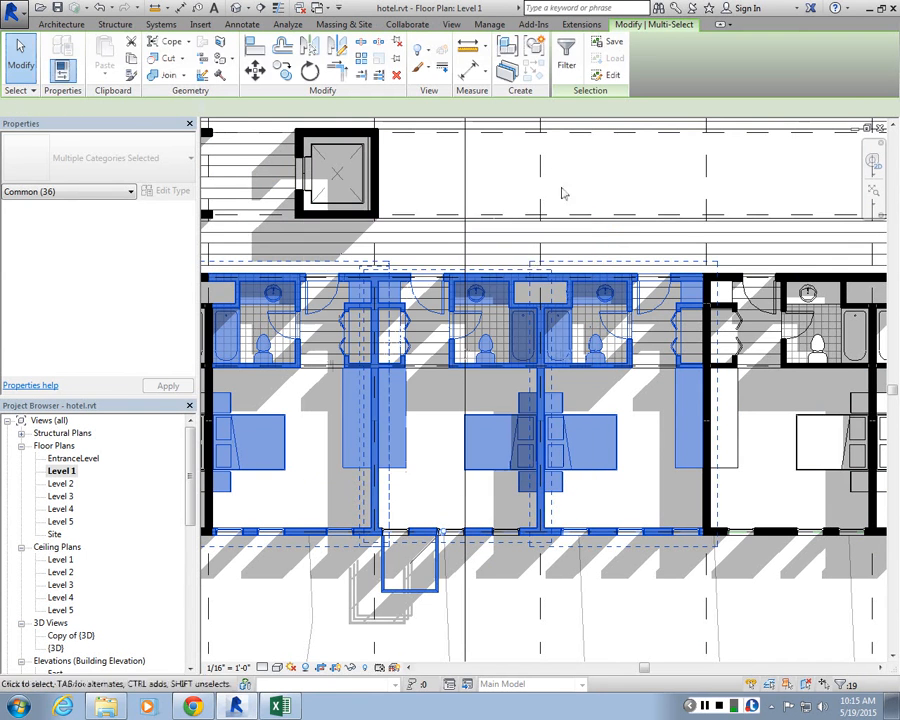
key(Escape)
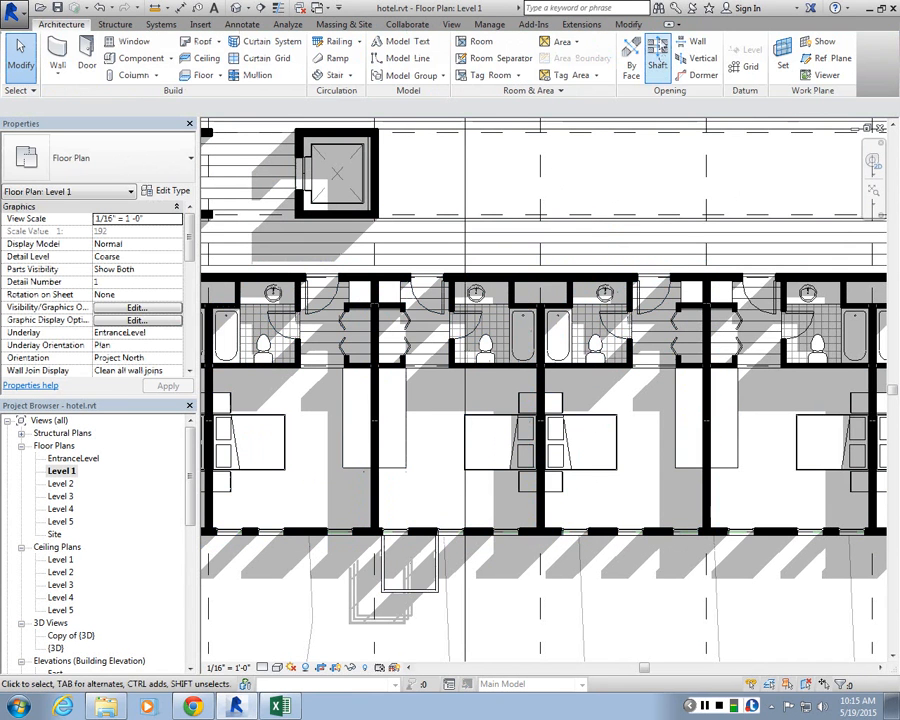
Step: Select the room's walls, fixtures, furniture, balcony floor and railing, and create a model group named ROOM_Balcony from them
drag(550, 619, 324, 244)
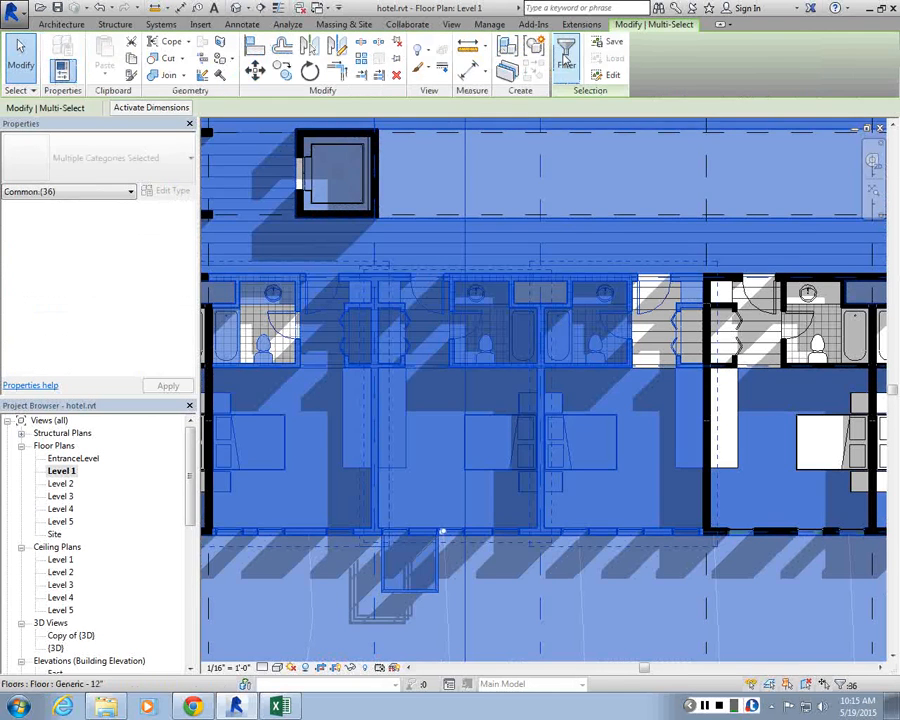
key(Escape)
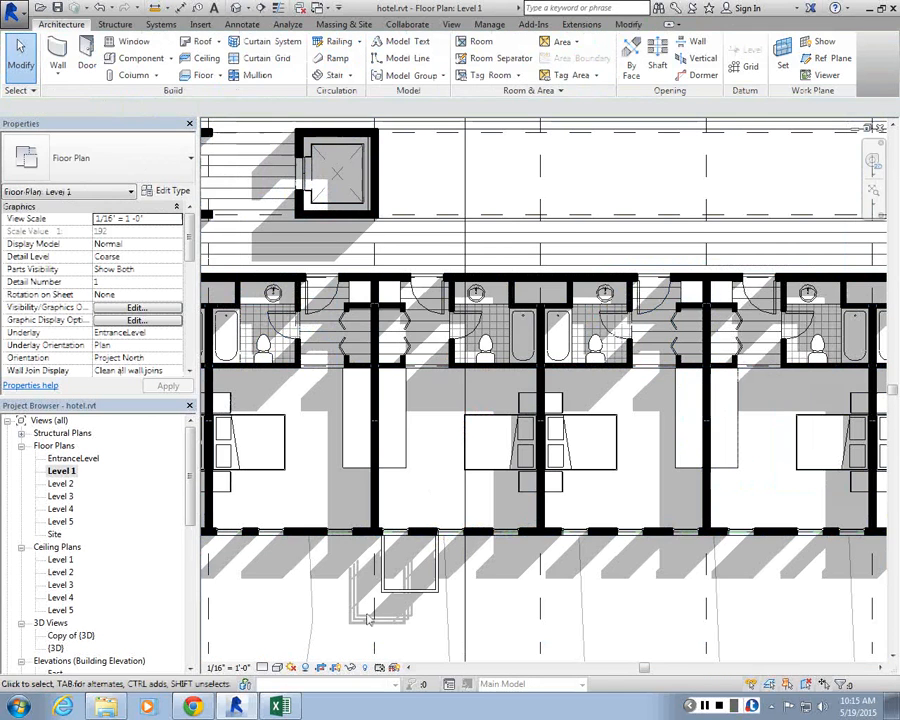
drag(363, 619, 556, 255)
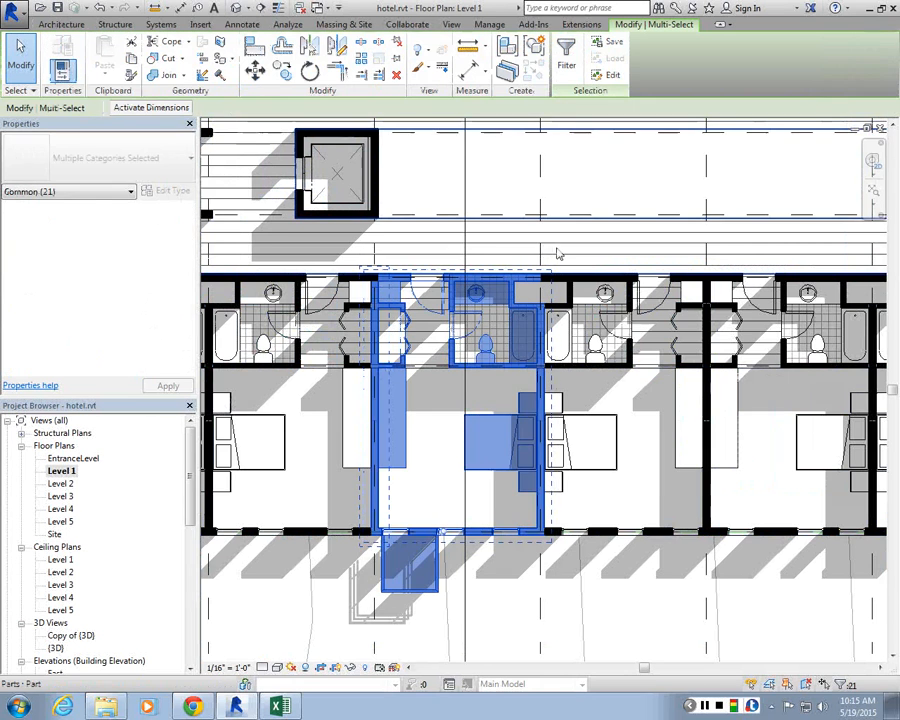
scroll(457, 330, up, 2)
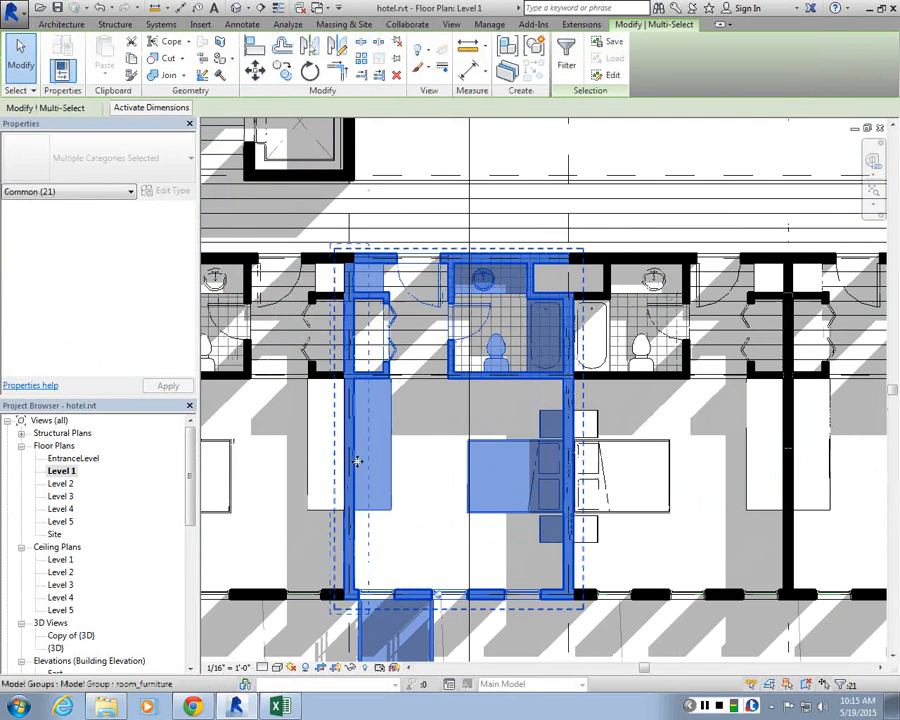
shift+click(352, 553)
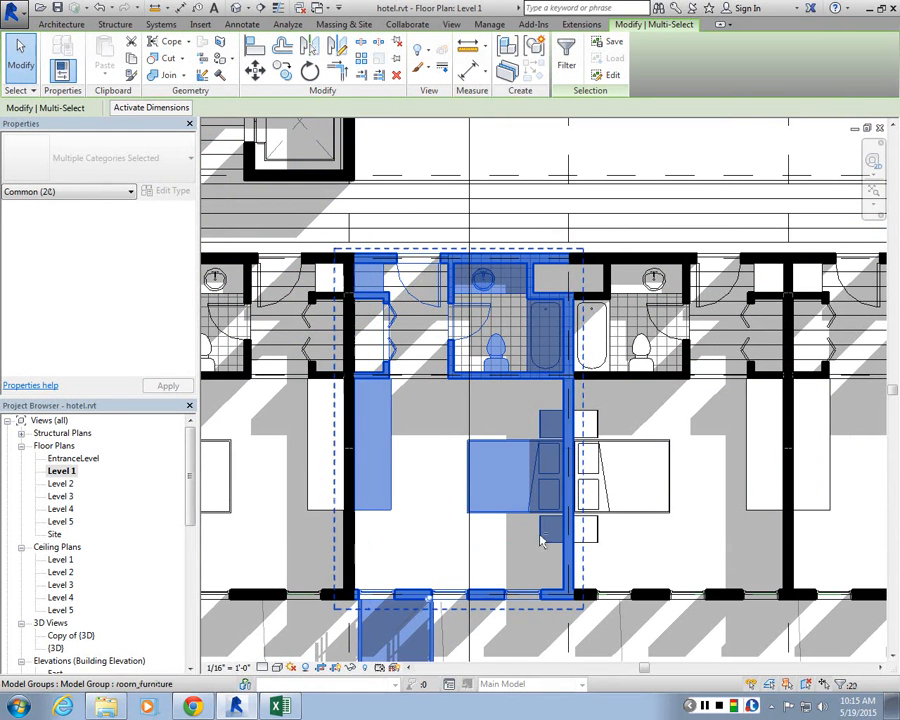
shift+click(563, 580)
scroll(560, 313, down, 3)
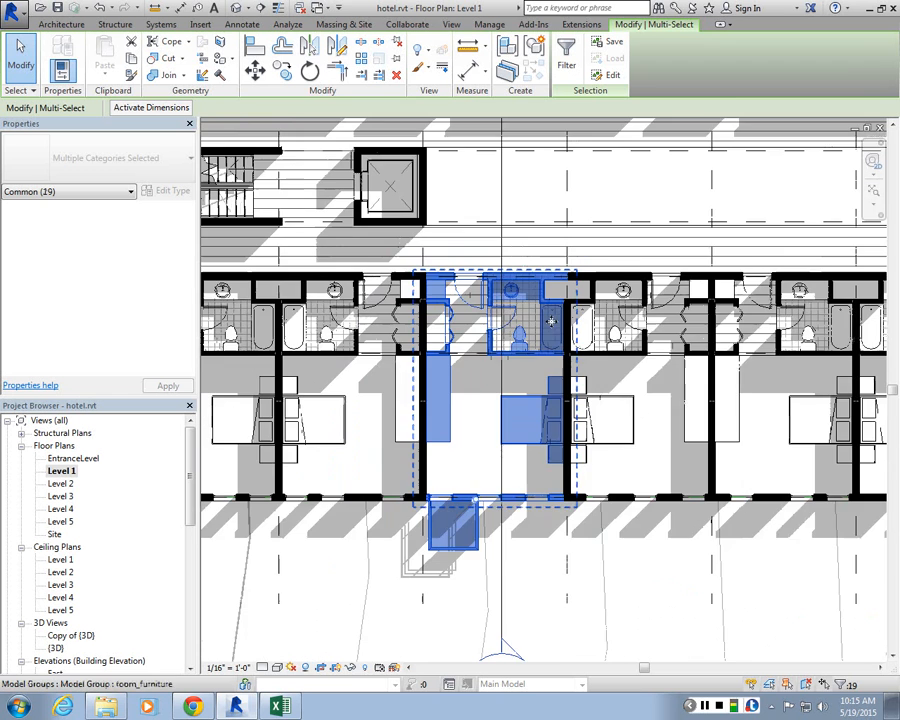
scroll(572, 350, up, 2)
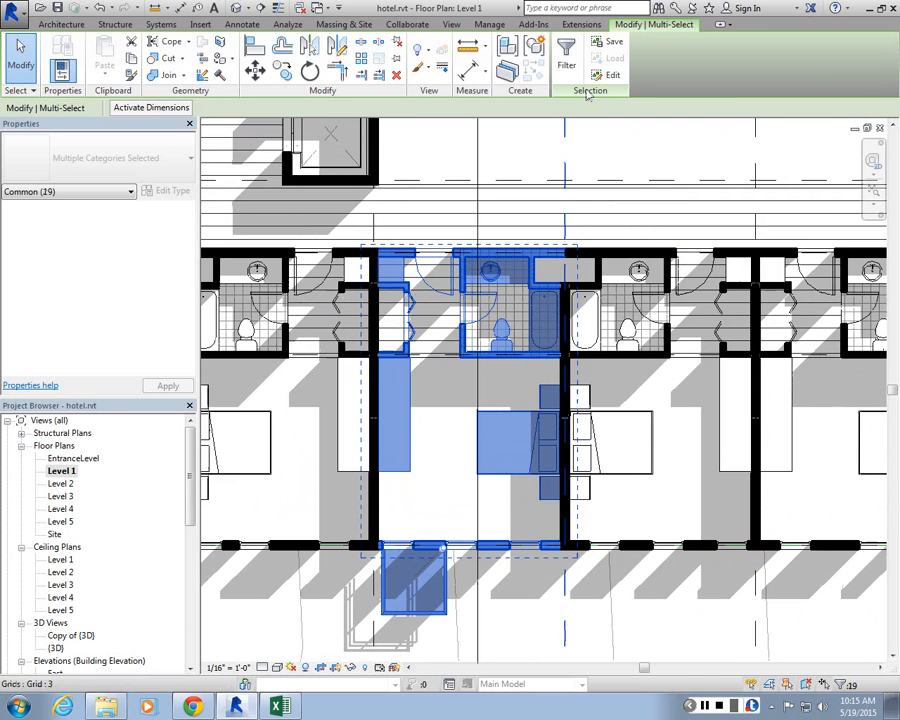
click(533, 48)
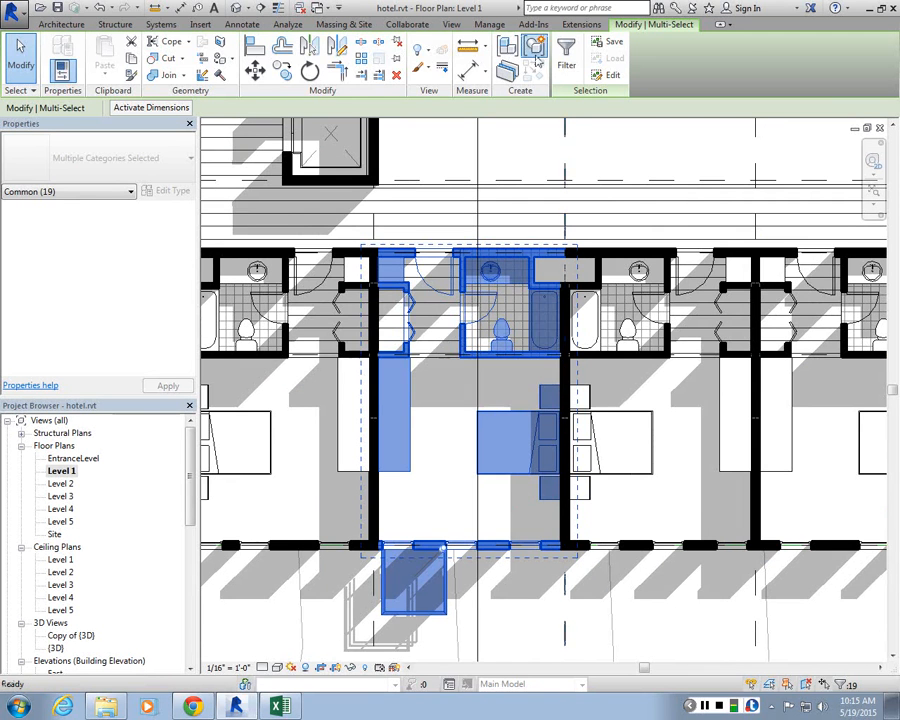
text(Ro)
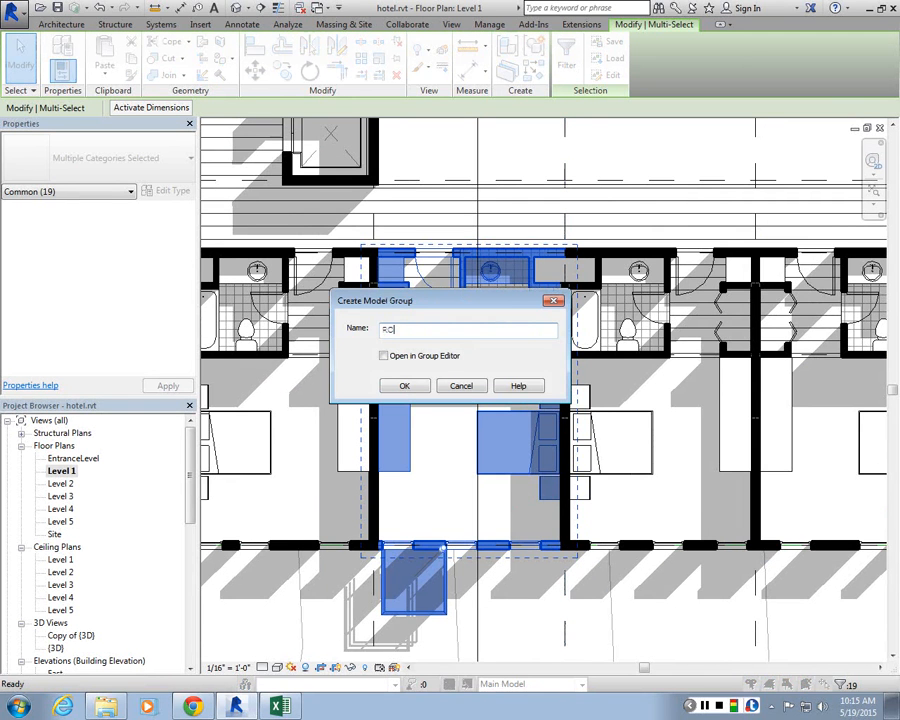
text(OM_Balconyt)
key(BackSpace)
click(404, 386)
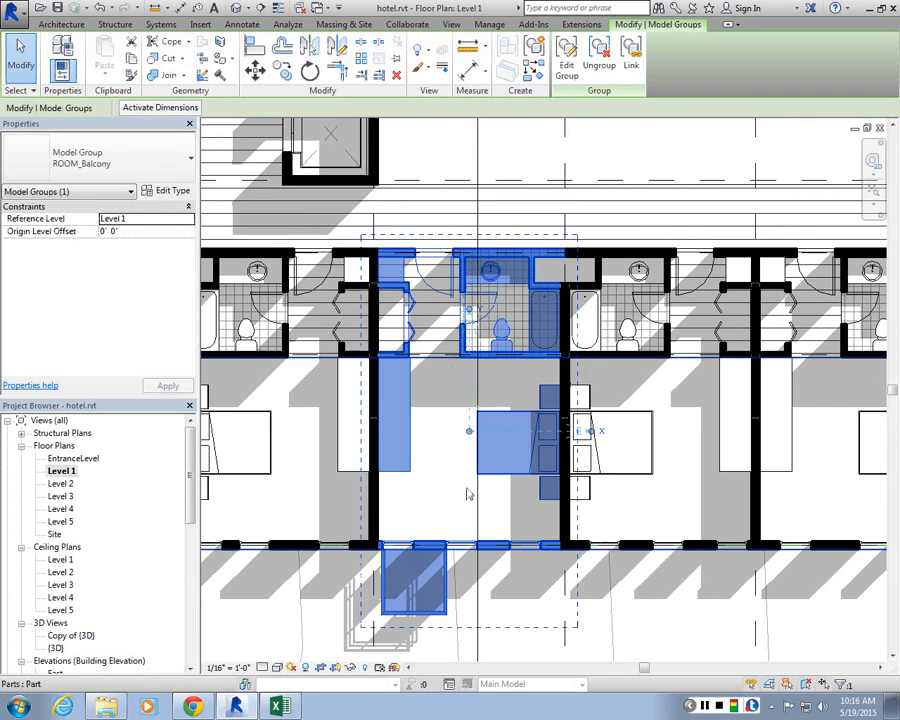
Step: Browse the model groups listed in the Project Browser, expanding ROOM_C to see its contents
scroll(470, 455, up, 3)
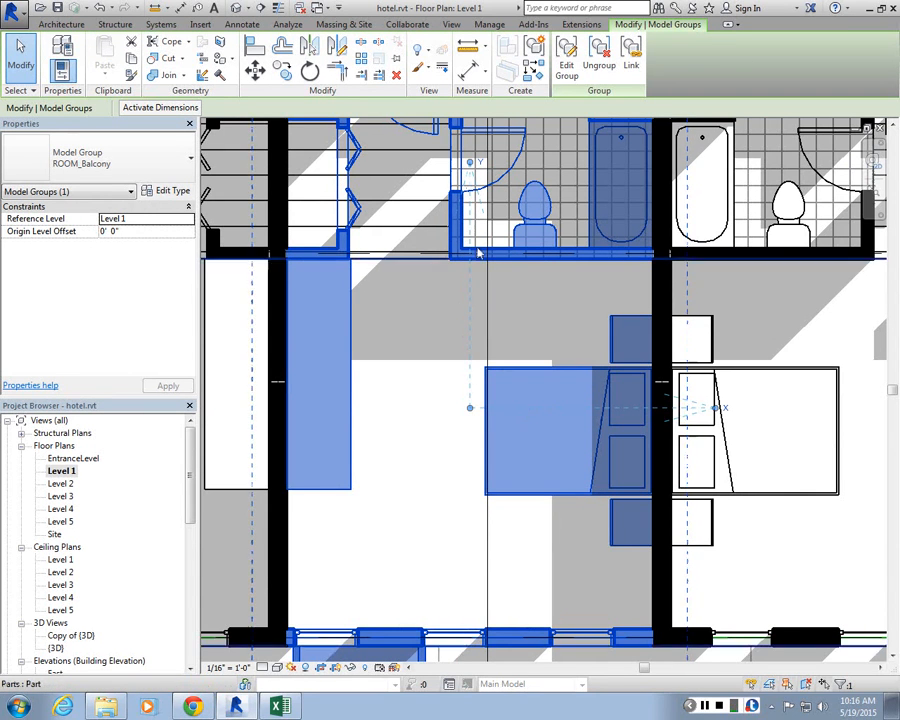
scroll(421, 369, down, 3)
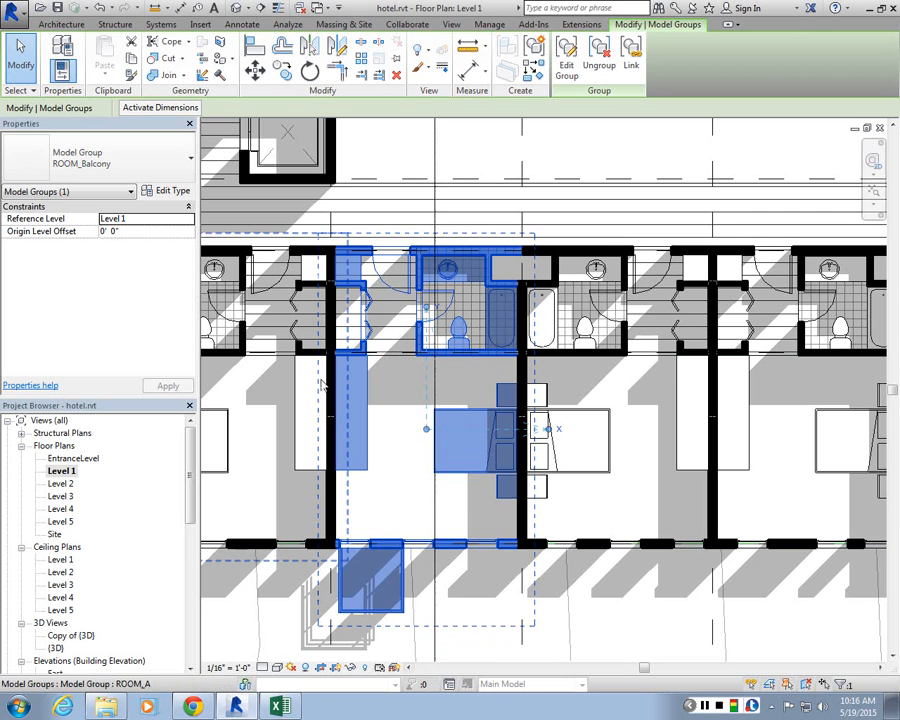
key(Escape)
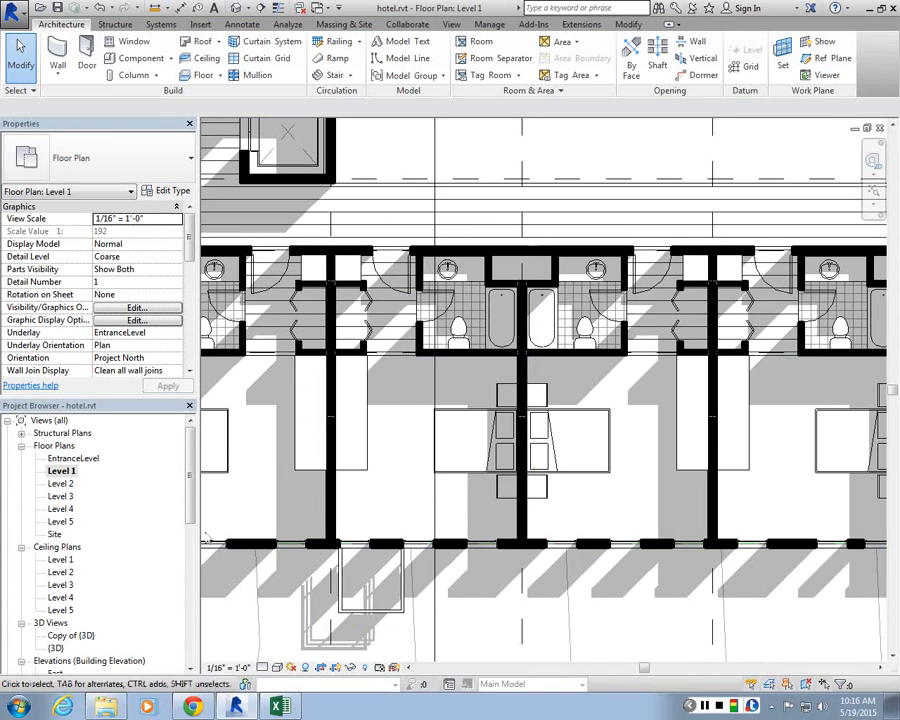
drag(193, 473, 185, 623)
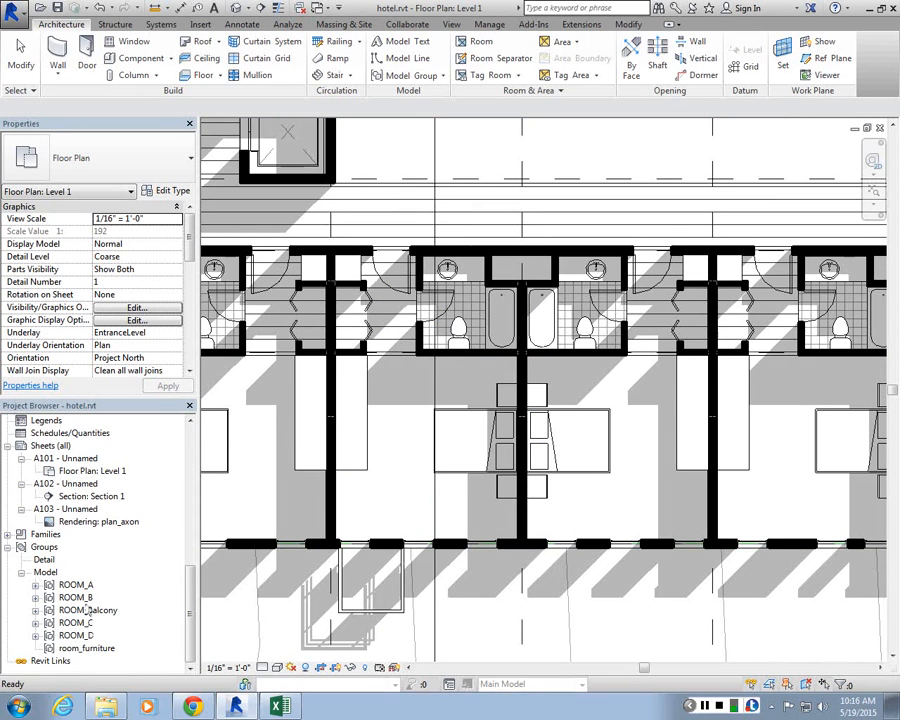
key(Escape)
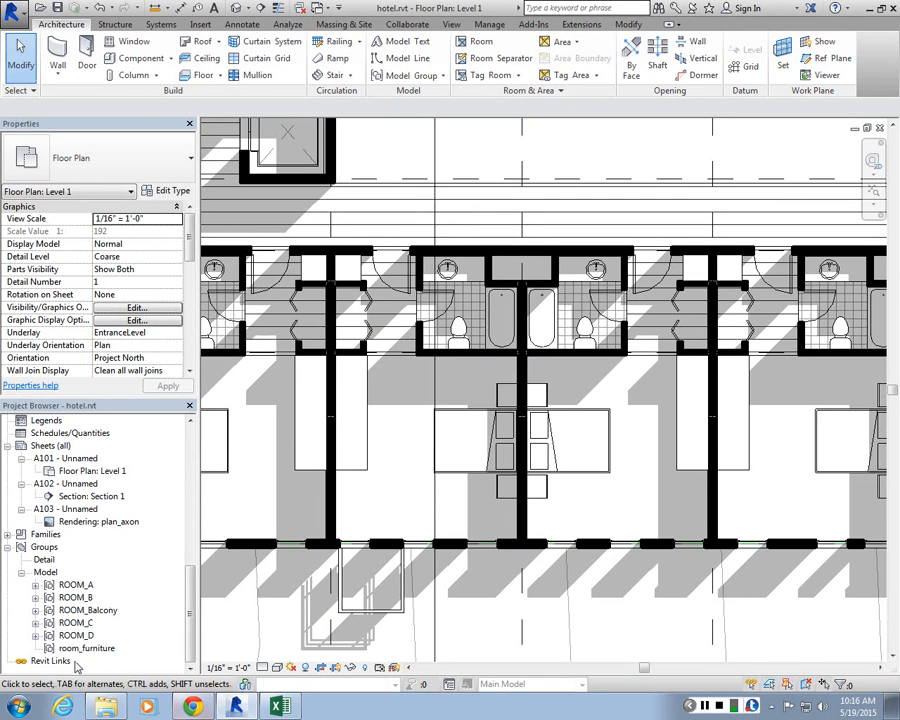
click(36, 623)
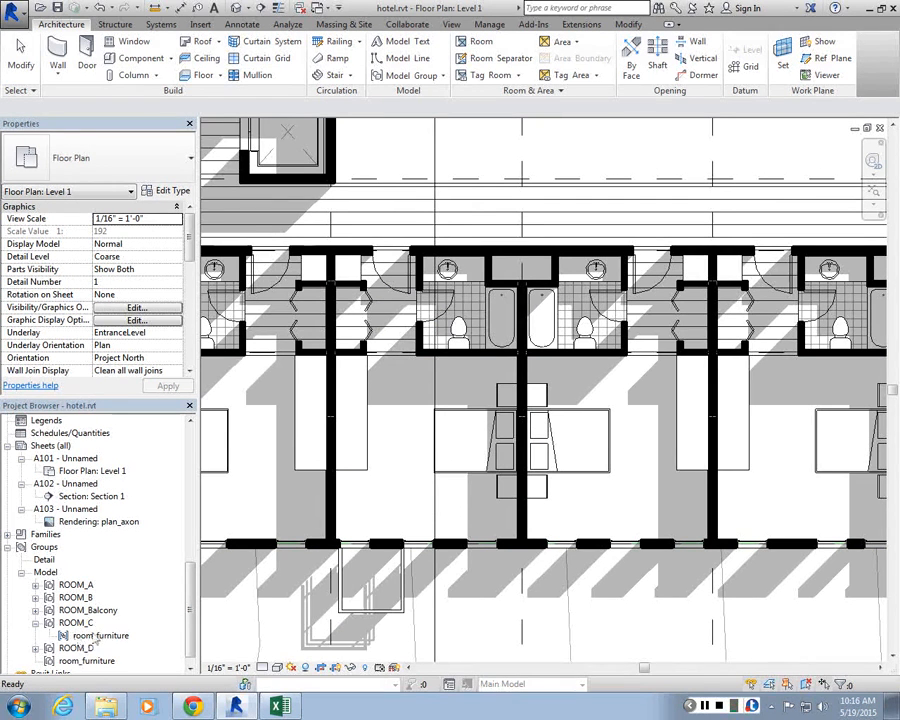
scroll(522, 554, down, 2)
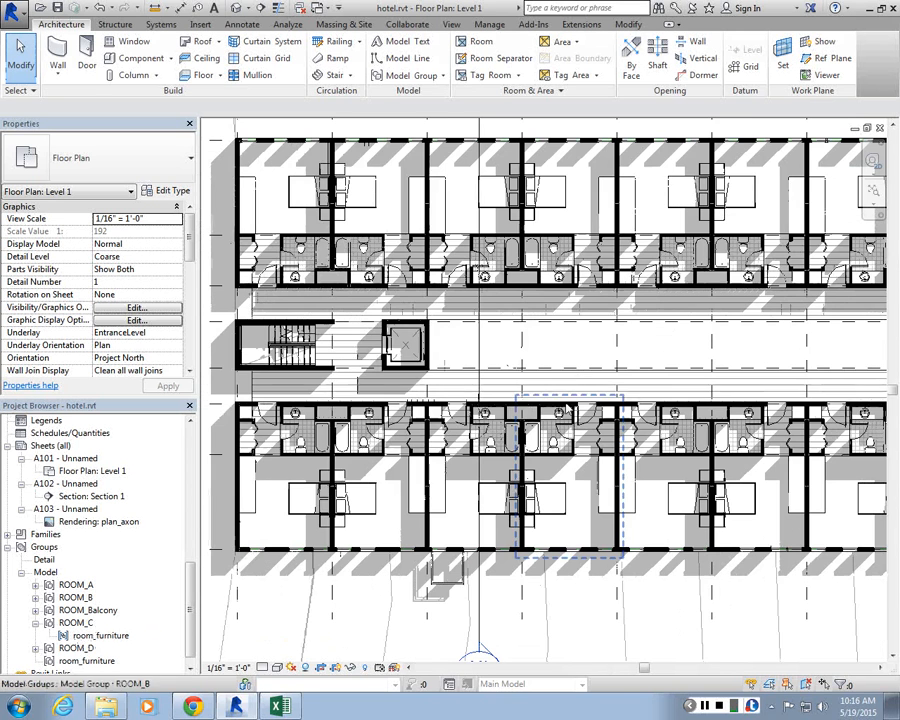
Step: Try to swap a ROOM_B group instance to the ROOM_Balcony group type
click(585, 419)
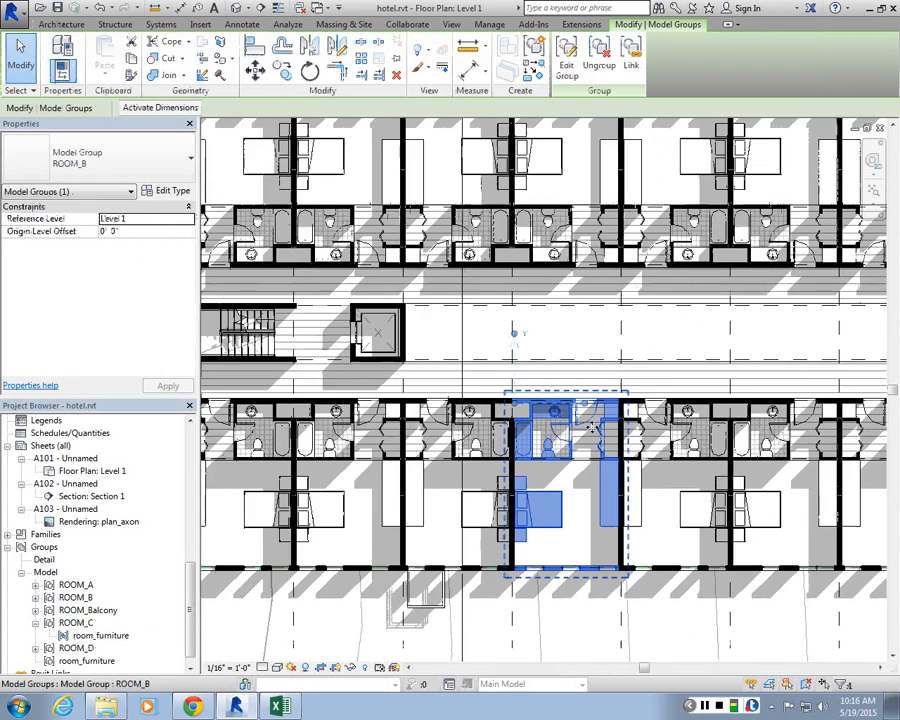
scroll(585, 419, up, 2)
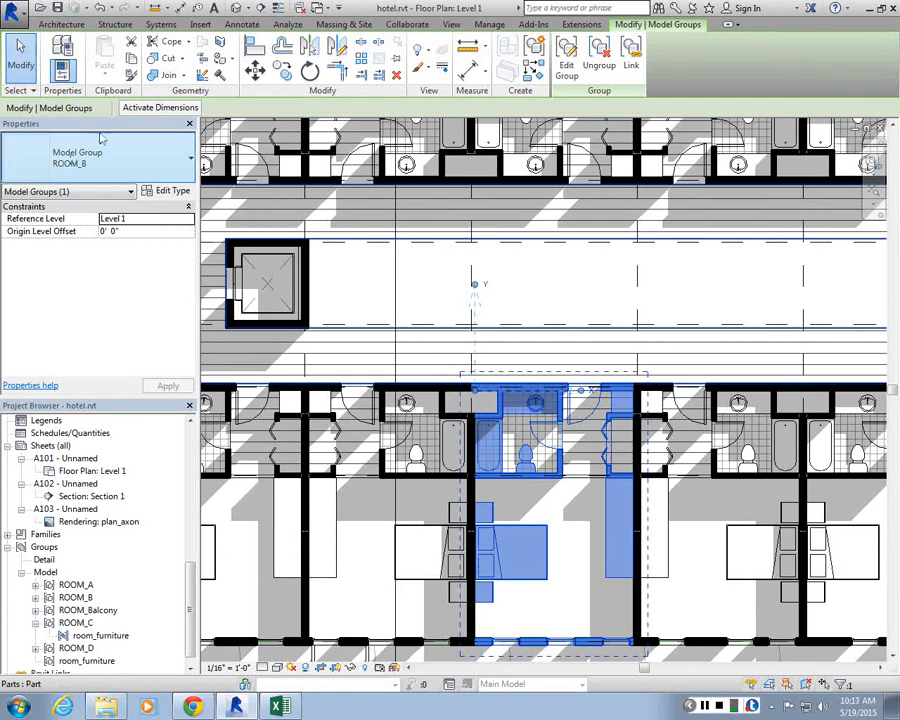
click(73, 241)
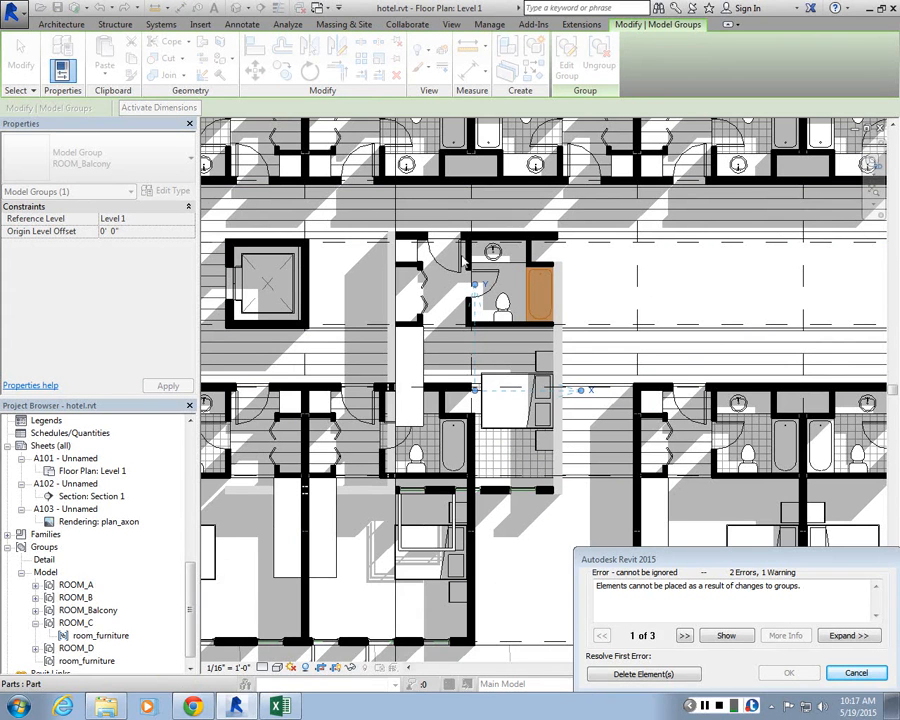
click(858, 678)
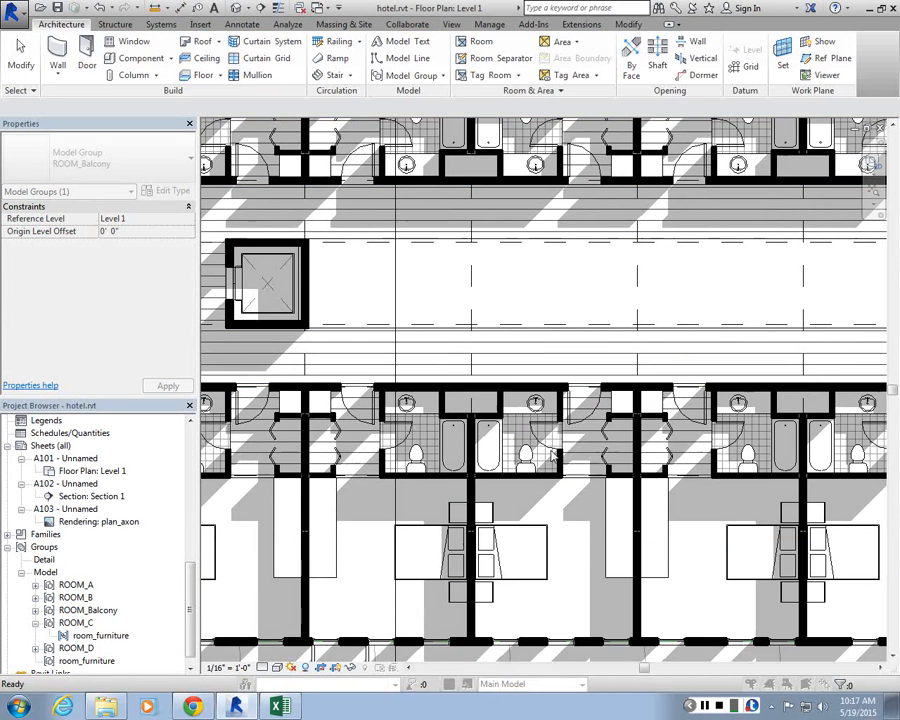
click(385, 483)
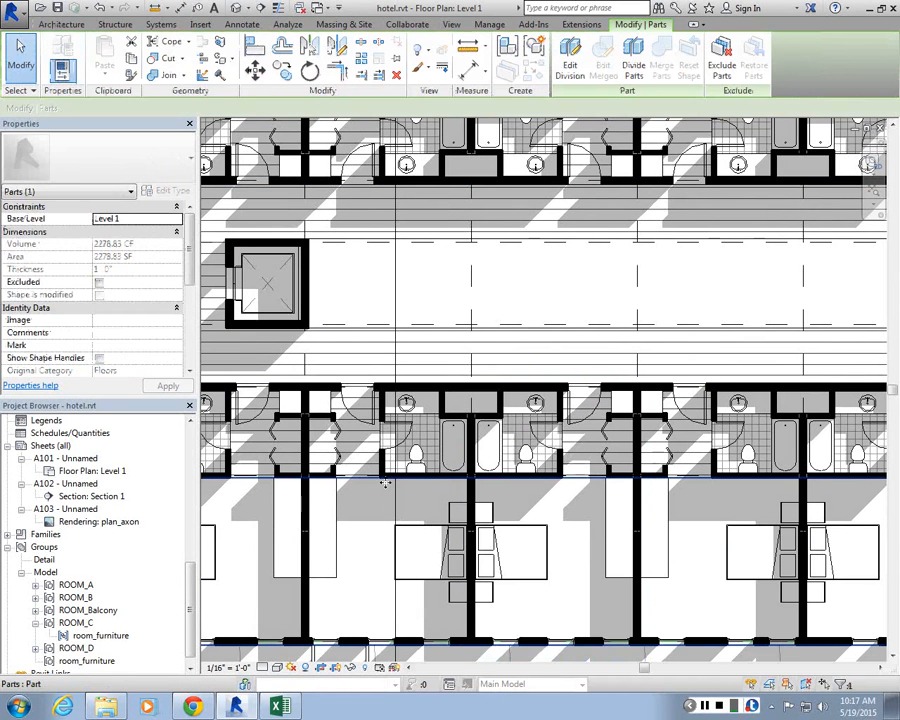
scroll(466, 482, down, 3)
click(474, 620)
scroll(421, 497, up, 2)
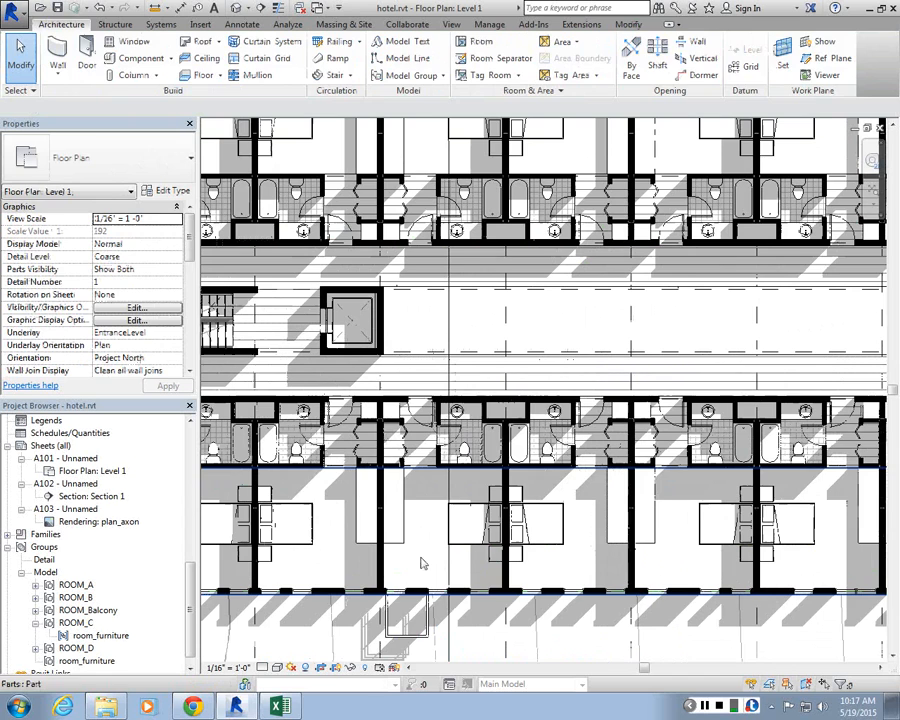
Step: Move and reorient the ROOM_Balcony group's origin onto the bathroom's corridor-side wall
click(421, 588)
scroll(462, 578, up, 2)
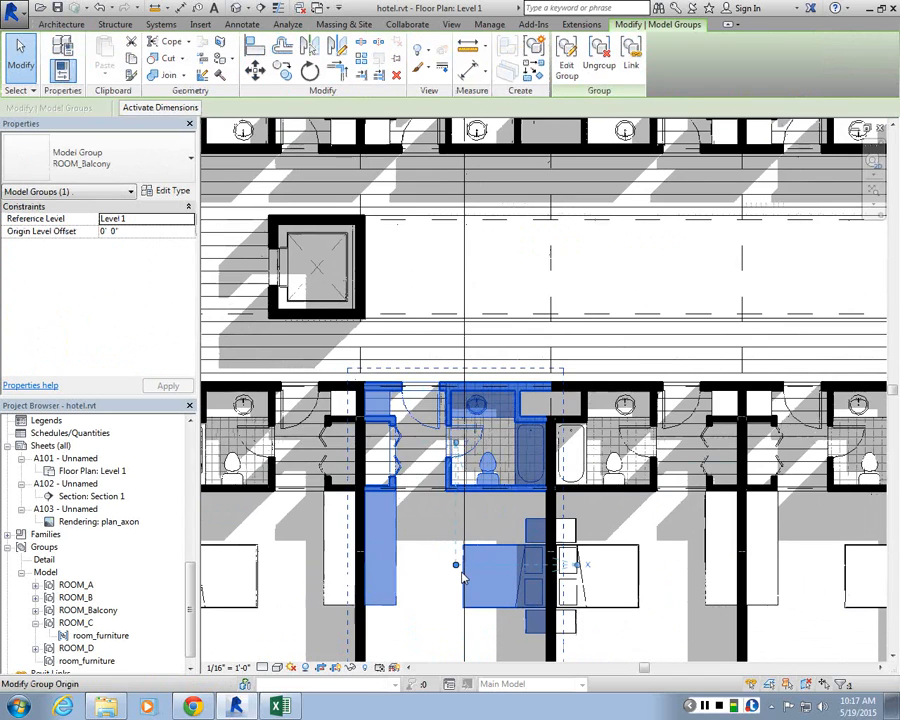
scroll(462, 578, down, 2)
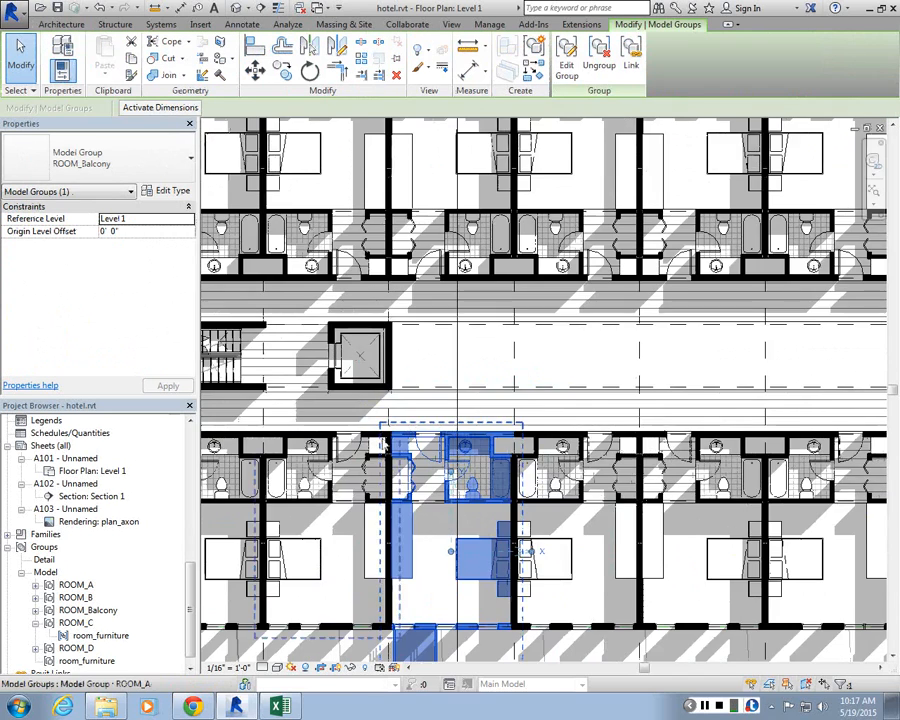
scroll(484, 613, up, 2)
drag(485, 610, 565, 449)
scroll(578, 448, up, 3)
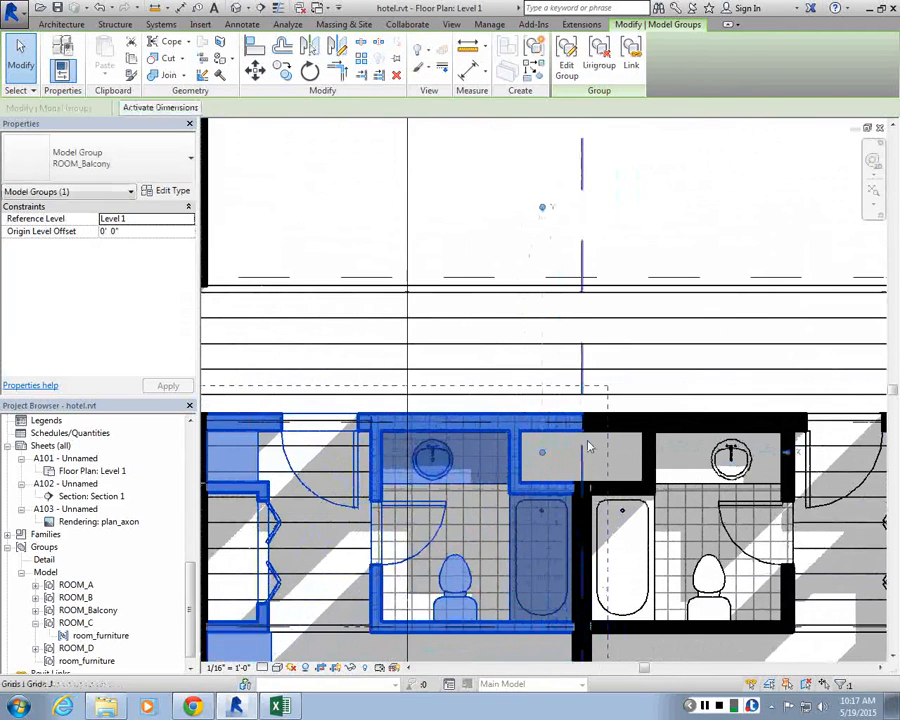
scroll(603, 490, up, 3)
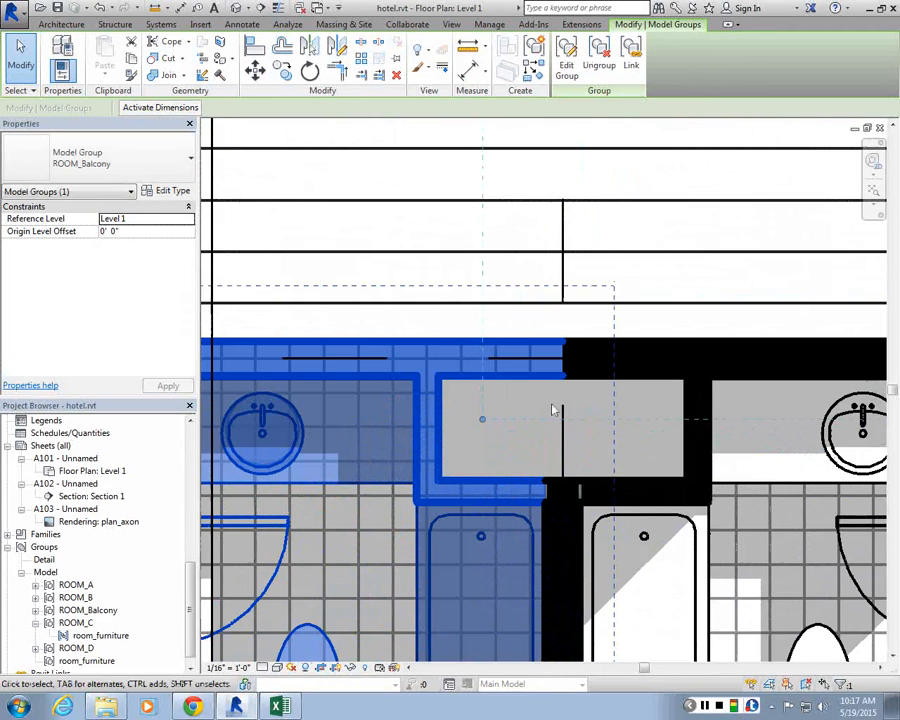
scroll(482, 420, down, 3)
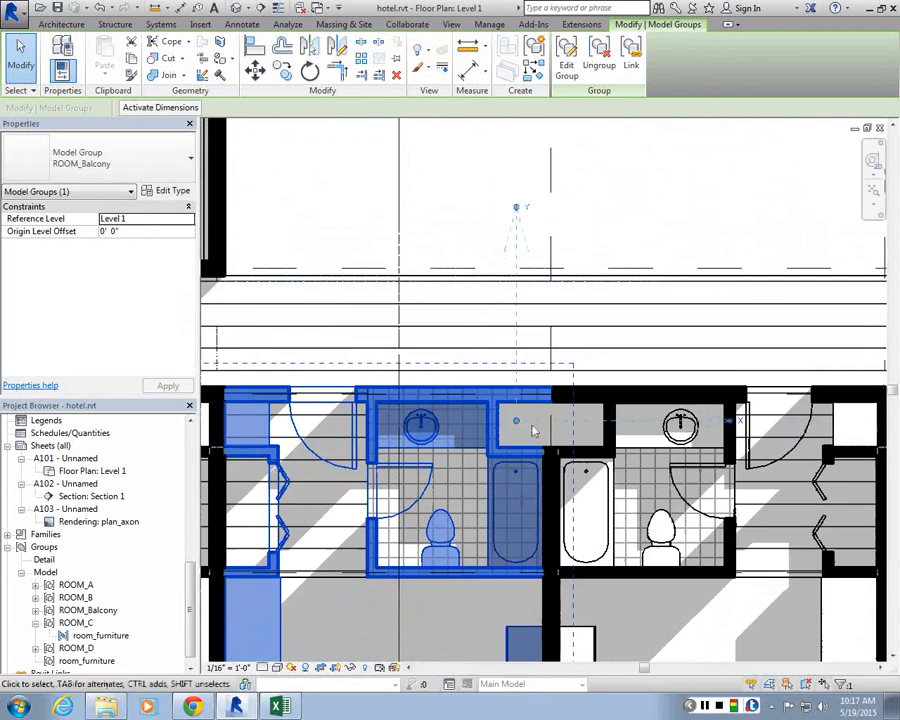
scroll(507, 425, up, 2)
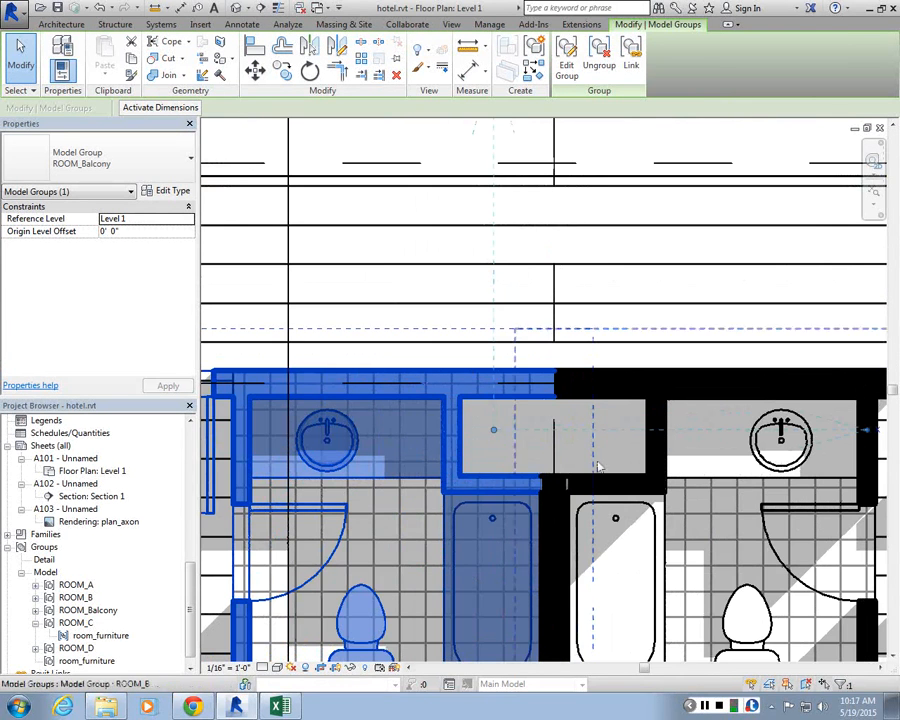
drag(494, 430, 541, 396)
scroll(541, 396, down, 3)
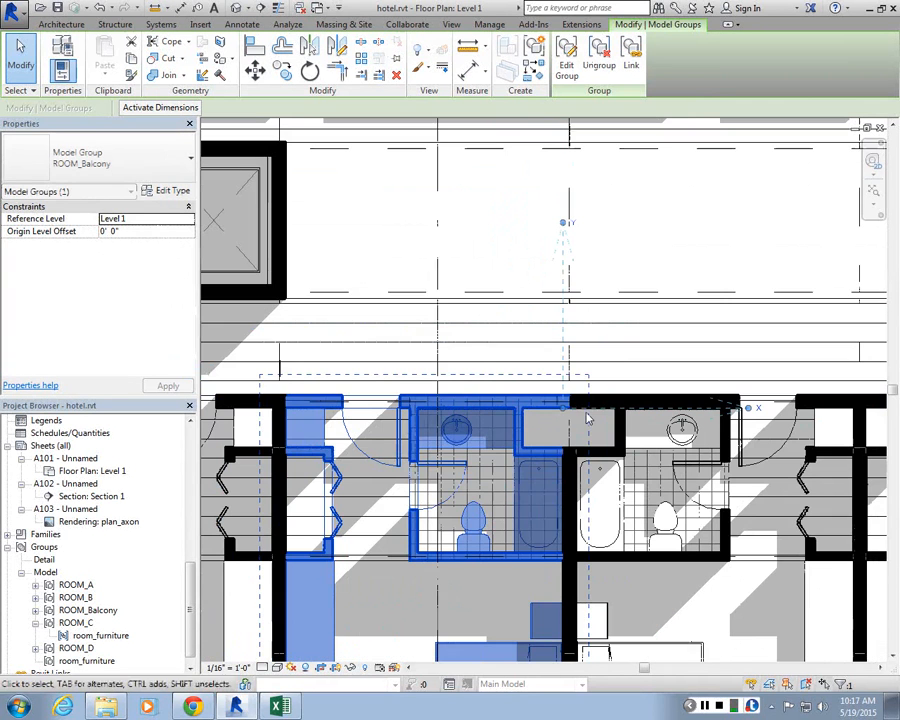
mouse_move(561, 226)
mouse_down()
mouse_move(539, 225)
mouse_move(542, 238)
mouse_move(564, 222)
mouse_up()
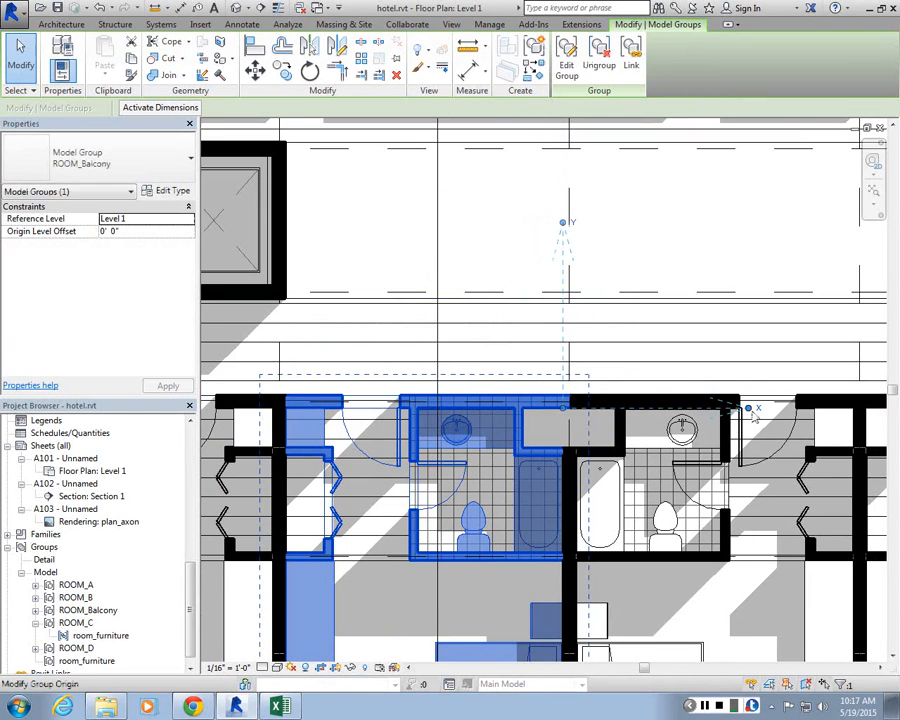
drag(750, 409, 465, 395)
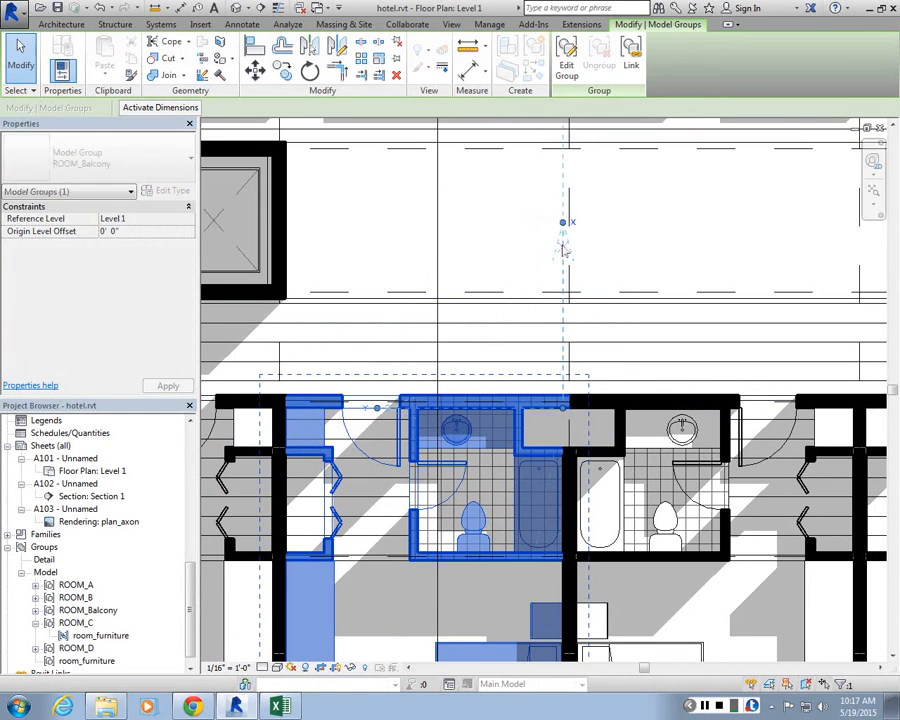
Step: Compare the group origin of the neighbouring ROOM_B group with that of ROOM_Balcony
scroll(570, 407, down, 3)
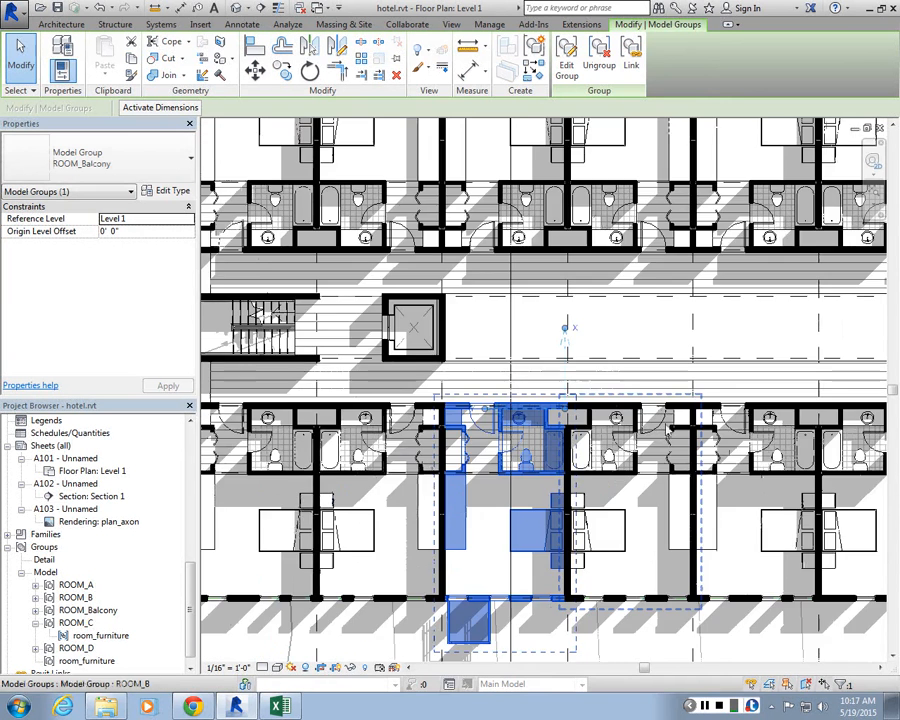
click(664, 423)
scroll(545, 380, up, 2)
scroll(595, 300, up, 1)
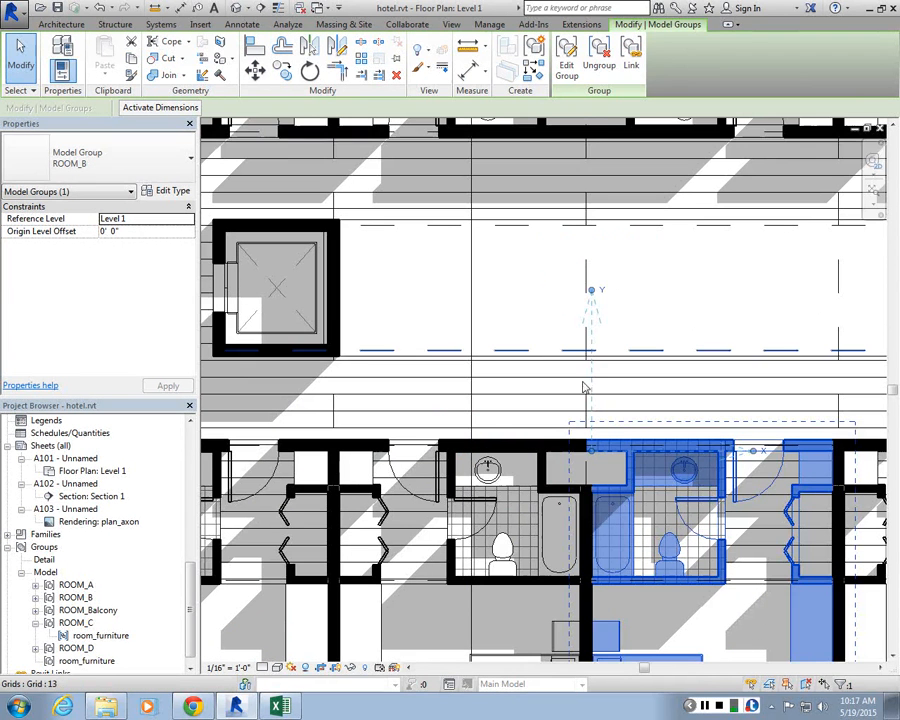
key(Escape)
click(561, 459)
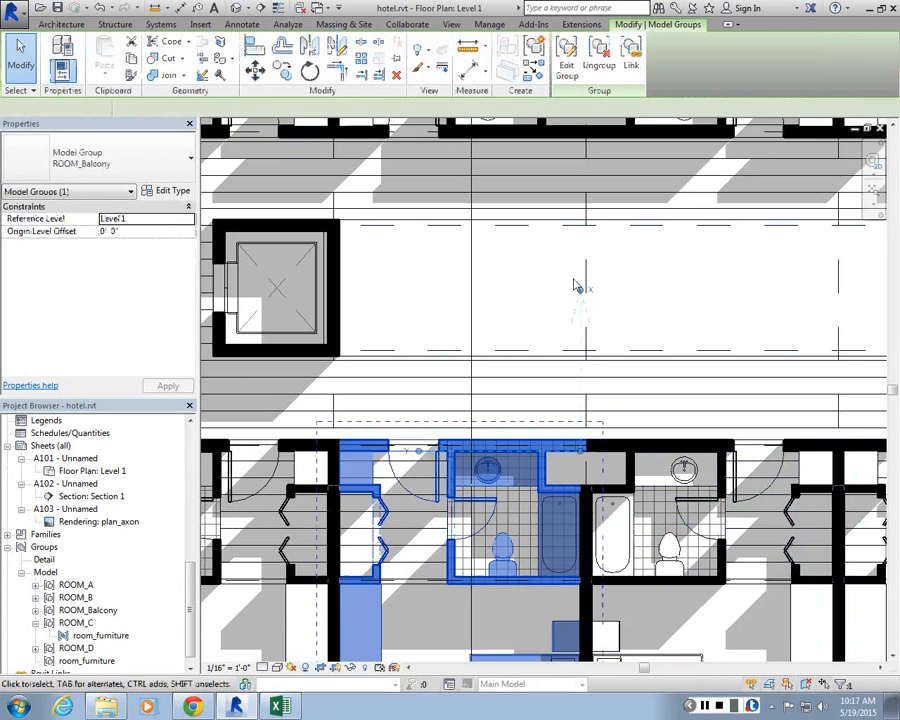
Step: Move the ROOM_Balcony group's origin up onto the corridor centreline and deselect the group
scroll(580, 288, up, 1)
scroll(580, 288, up, 1)
drag(370, 509, 585, 293)
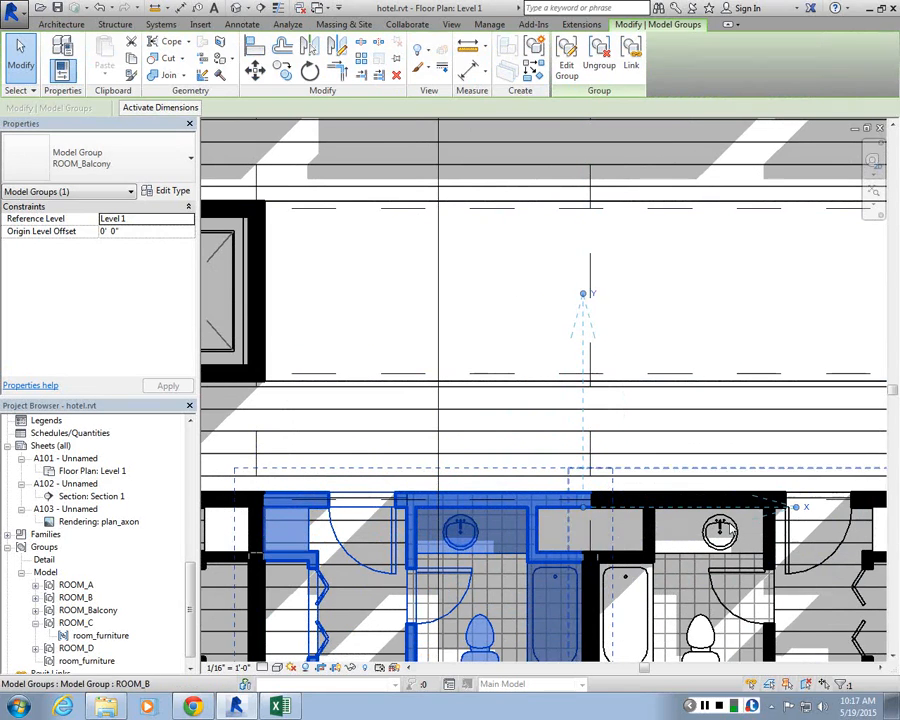
click(582, 341)
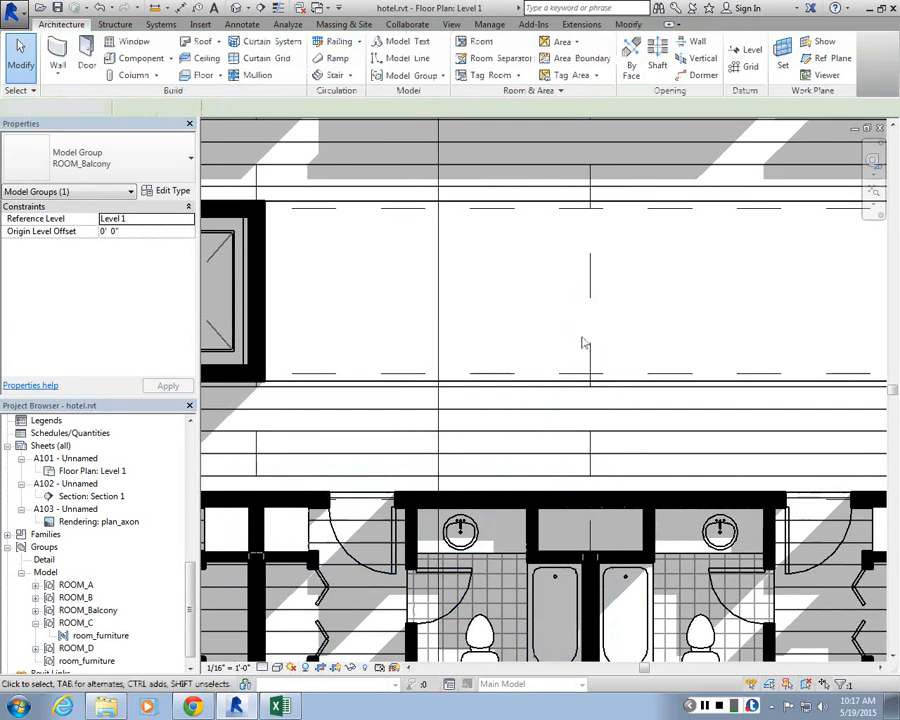
Step: Compare the ROOM_Balcony group's origin with that of the neighbouring ROOM_A group
click(562, 502)
scroll(562, 502, down, 3)
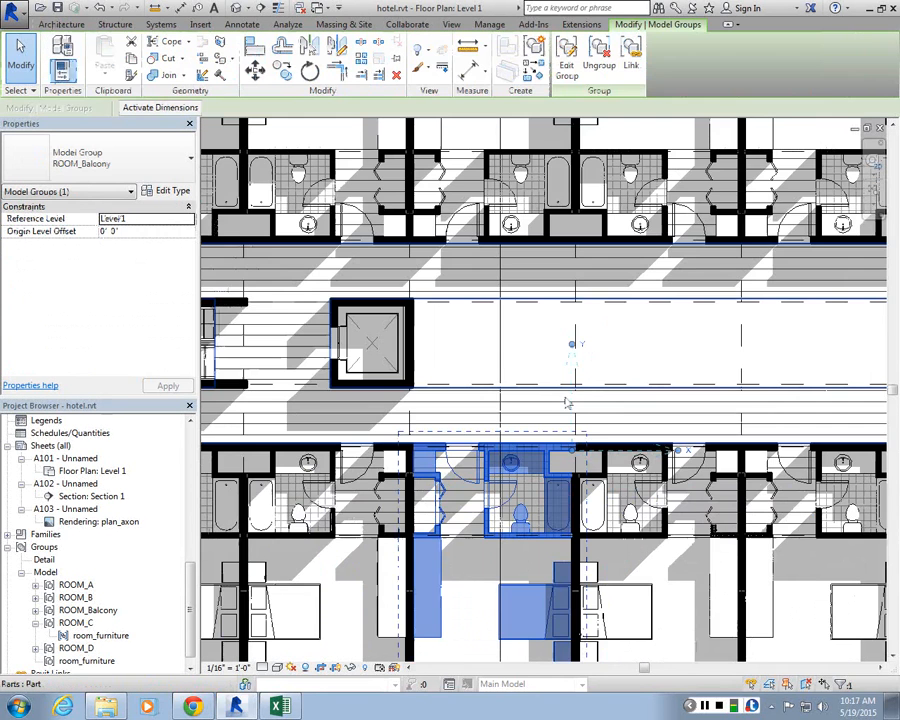
scroll(496, 476, down, 1)
middle_drag(496, 476, 335, 455)
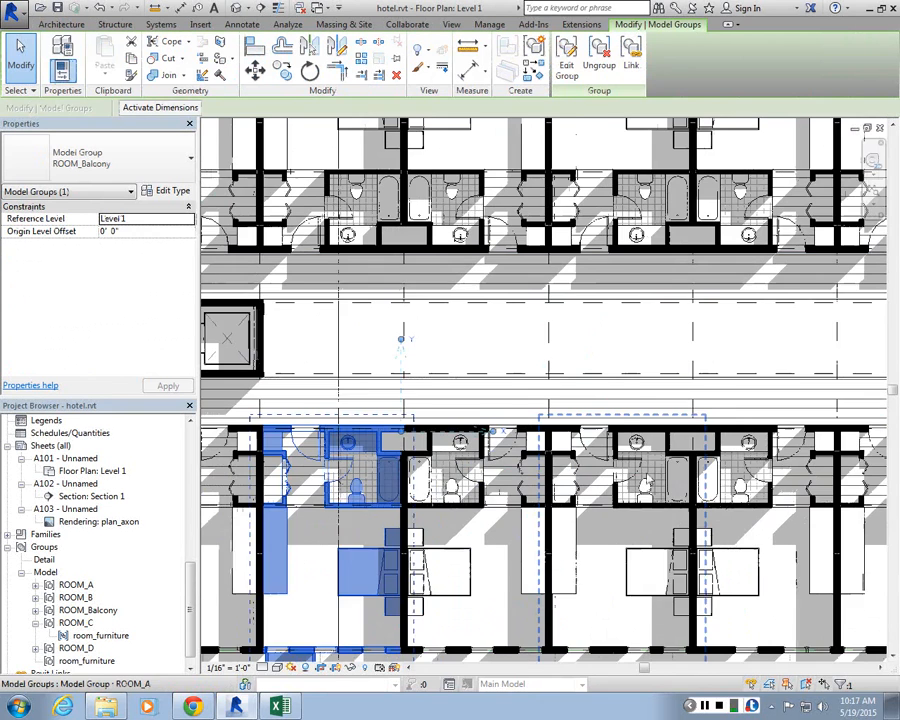
click(657, 438)
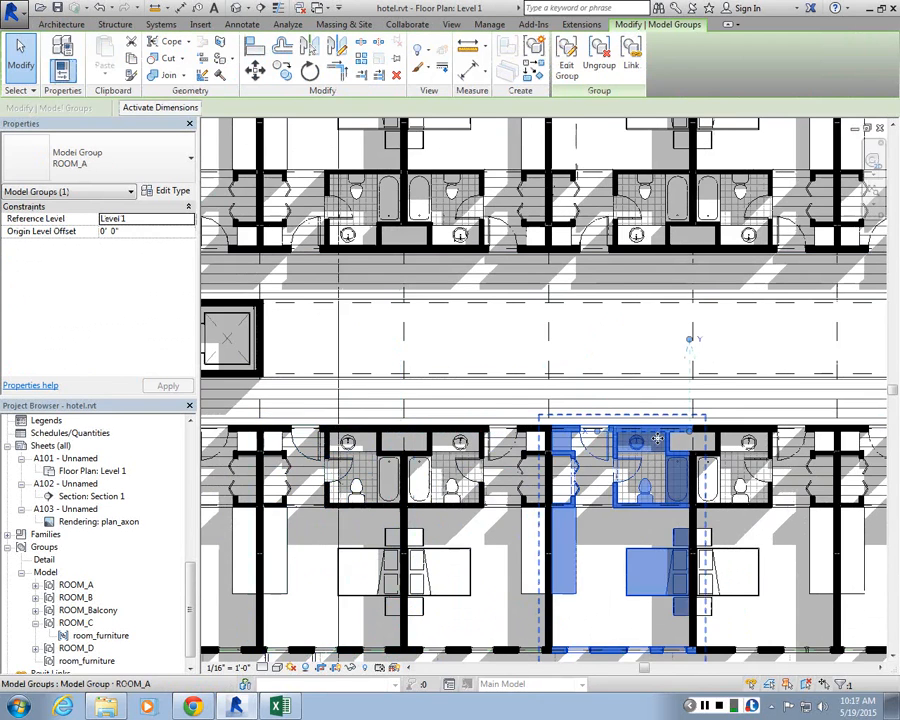
click(359, 445)
Step: Move the ROOM_Balcony group's origin from the bathroom wall out into the corridor
scroll(358, 340, up, 1)
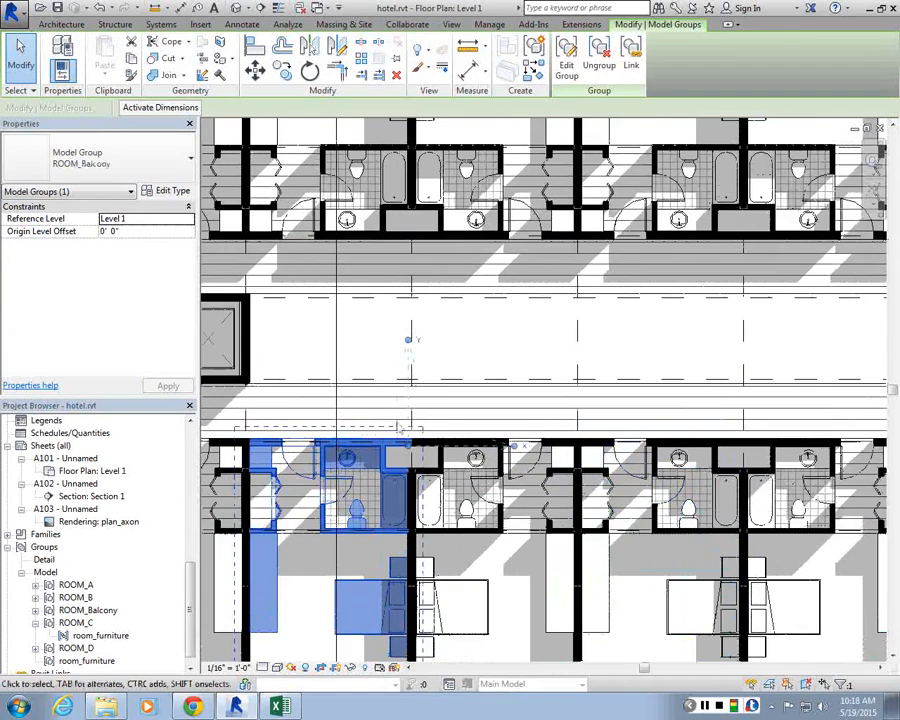
scroll(398, 428, up, 1)
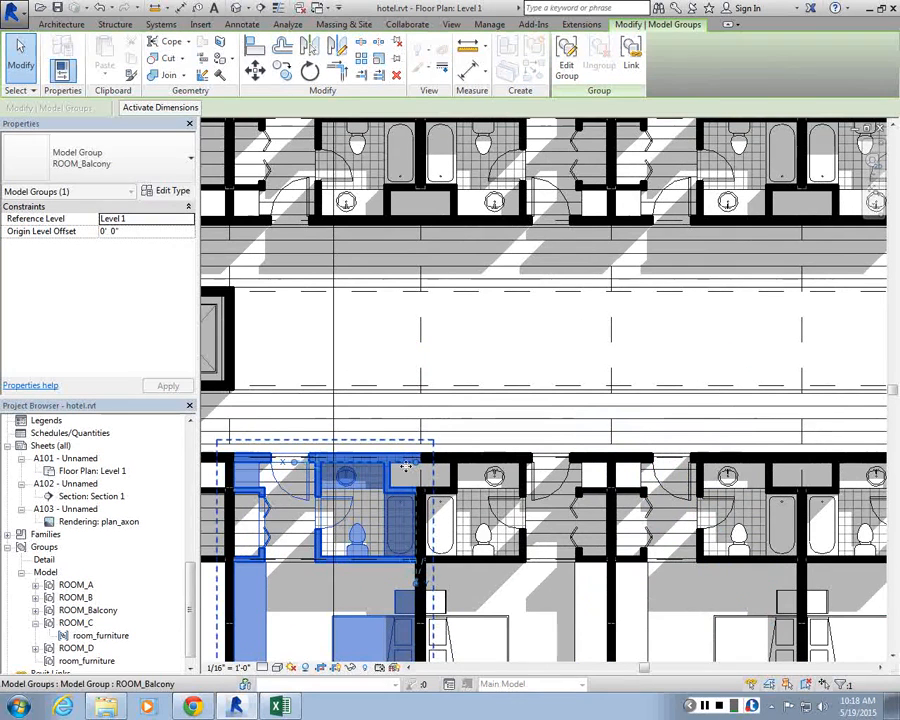
scroll(418, 587, up, 2)
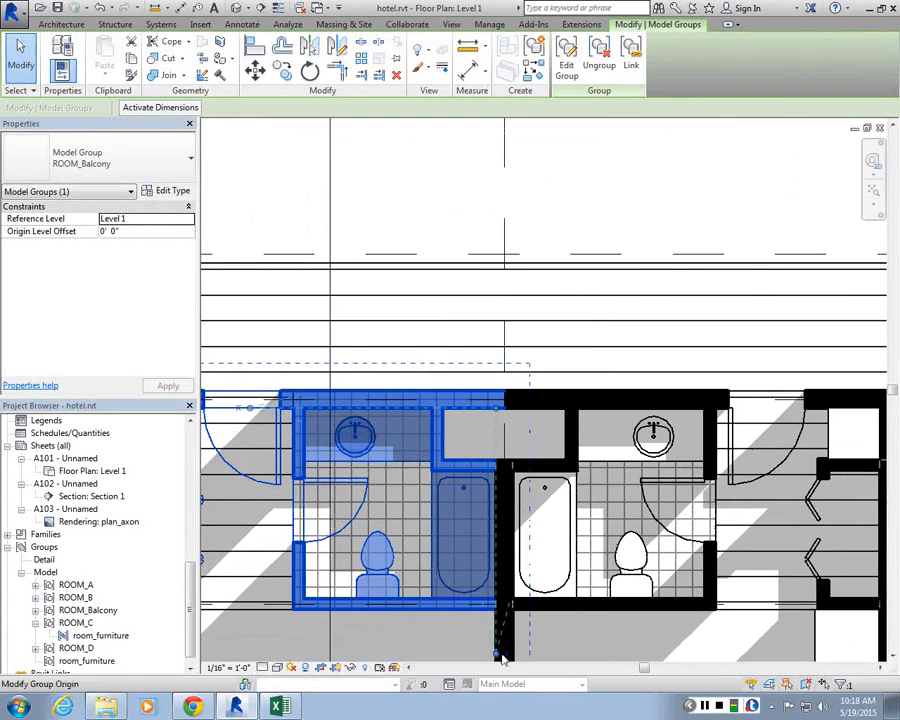
drag(503, 657, 467, 337)
scroll(490, 320, down, 3)
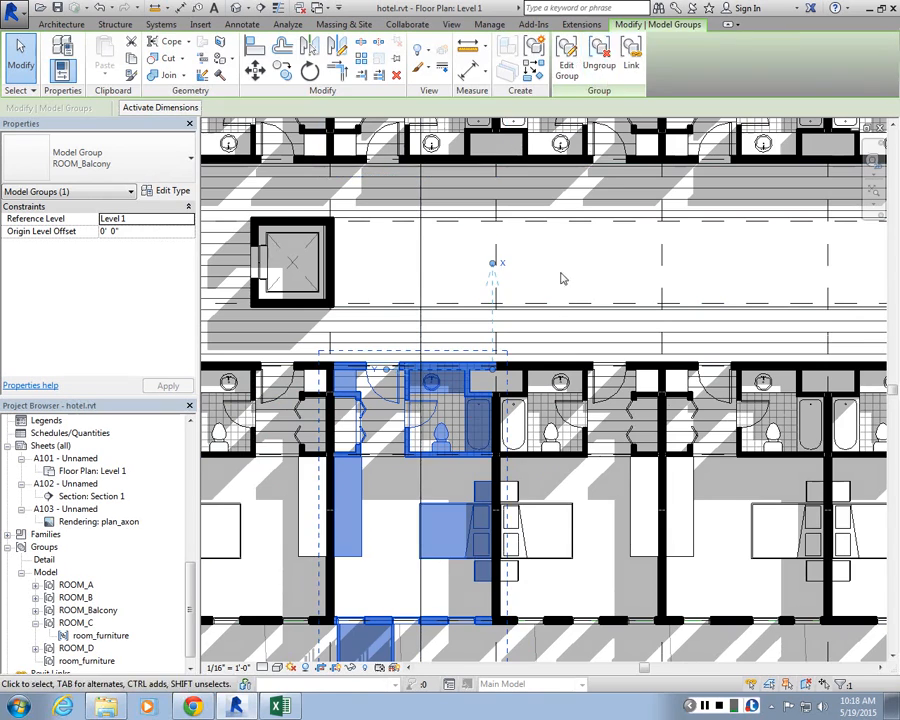
Step: Try to move the ROOM_Balcony group's origin and cancel the group change
click(503, 281)
scroll(503, 281, down, 2)
middle_drag(505, 335, 529, 259)
scroll(555, 230, up, 2)
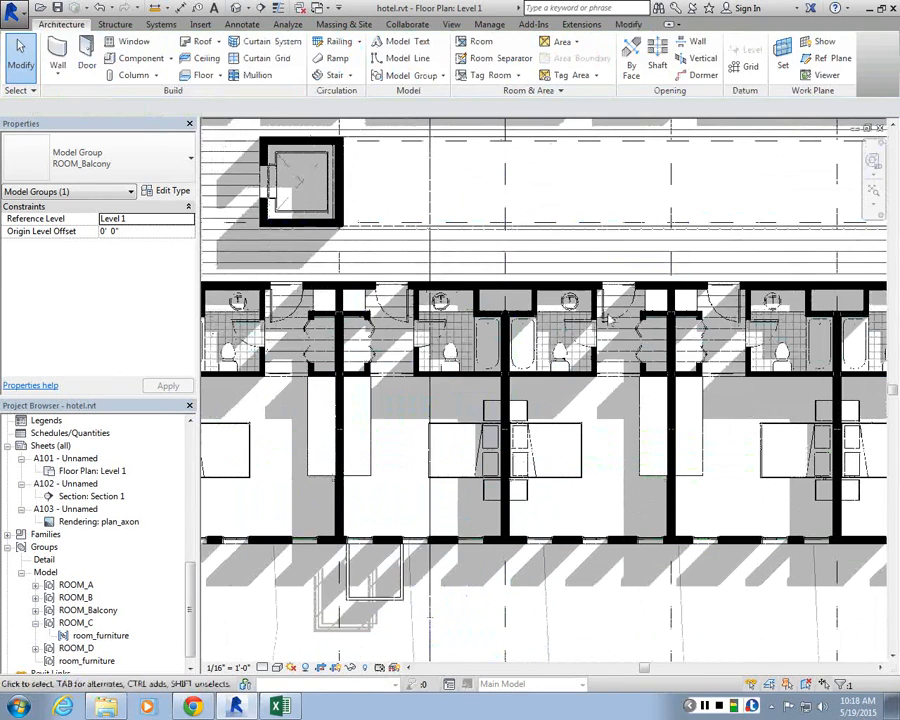
click(599, 397)
click(418, 228)
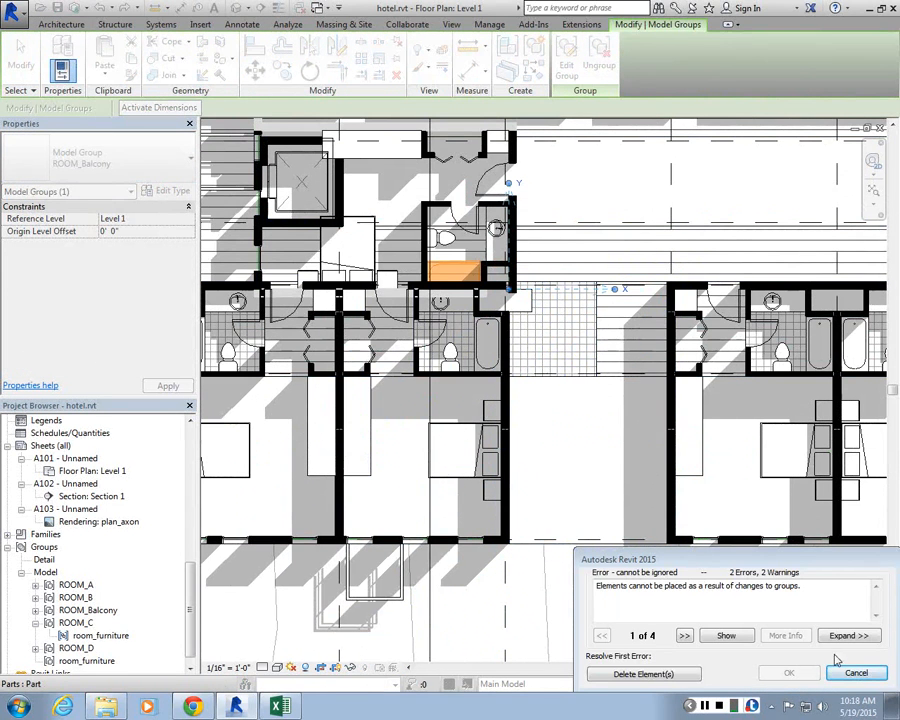
click(856, 672)
Step: Mirror the Y-axis of the ROOM_Balcony group's origin and deselect
scroll(485, 205, up, 4)
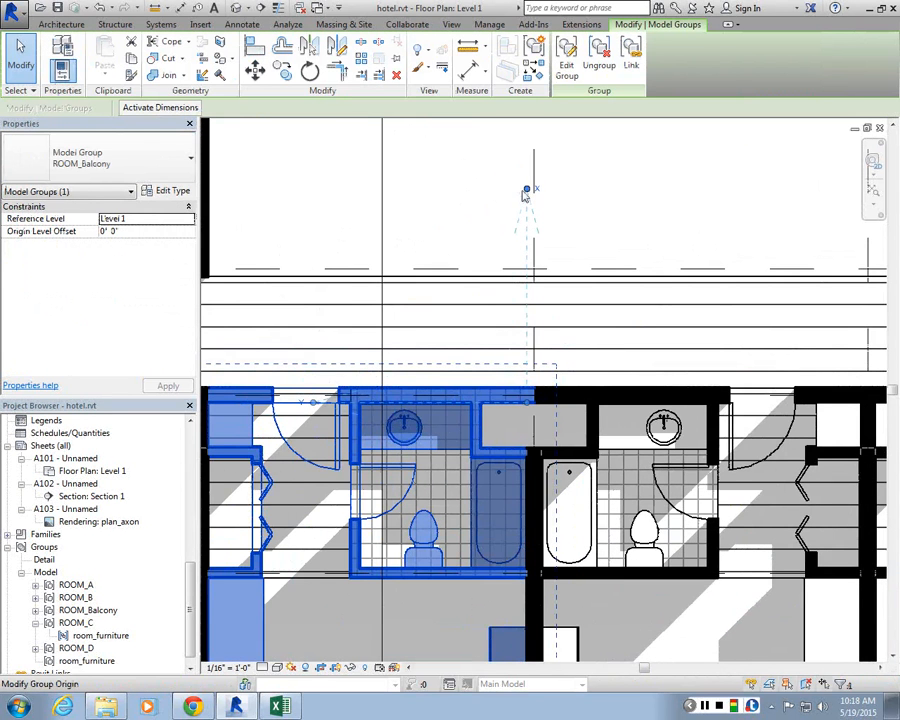
click(301, 404)
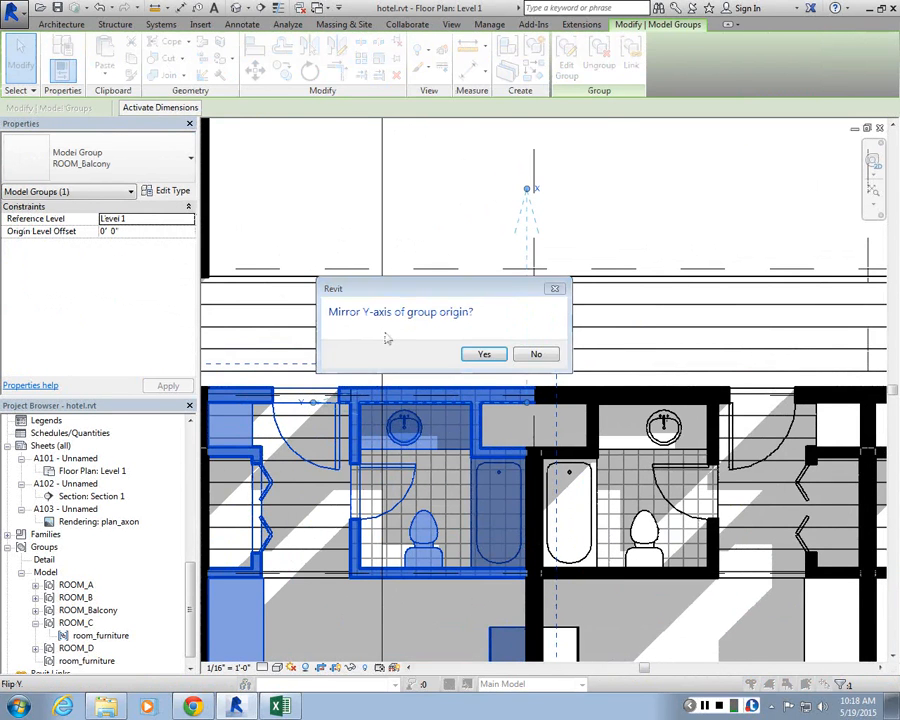
click(484, 354)
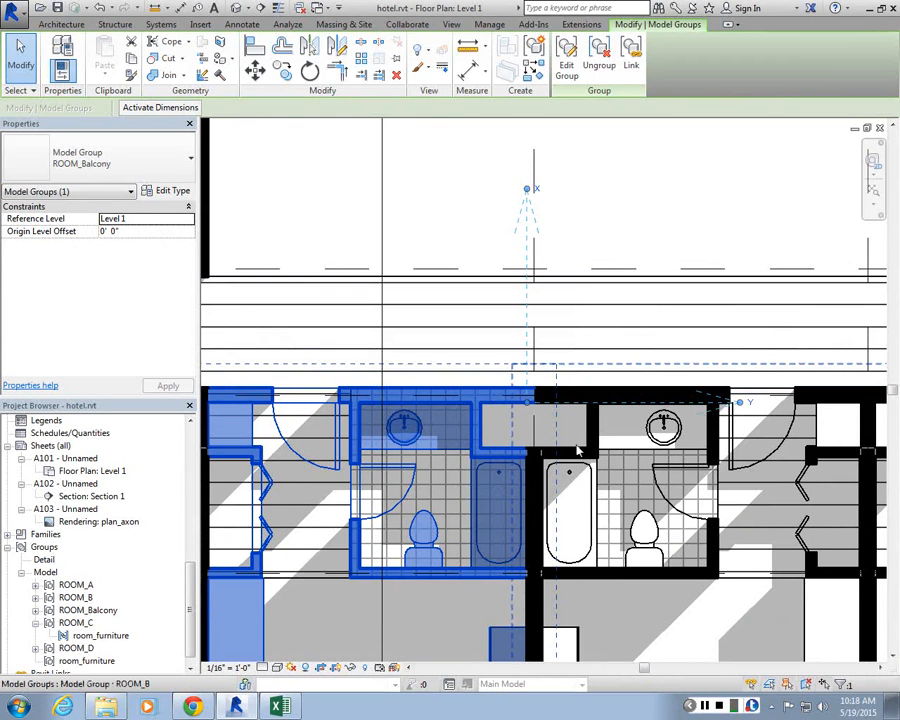
key(Escape)
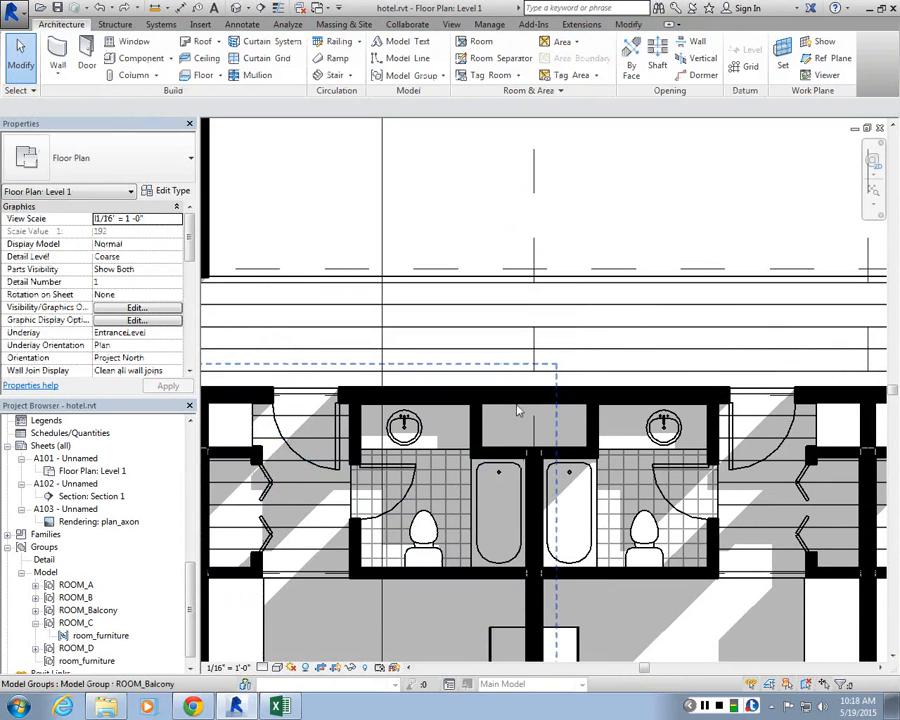
Step: Select the neighbouring ROOM_B and ROOM_A groups to inspect their origin placement
click(518, 410)
click(625, 456)
scroll(625, 456, down, 4)
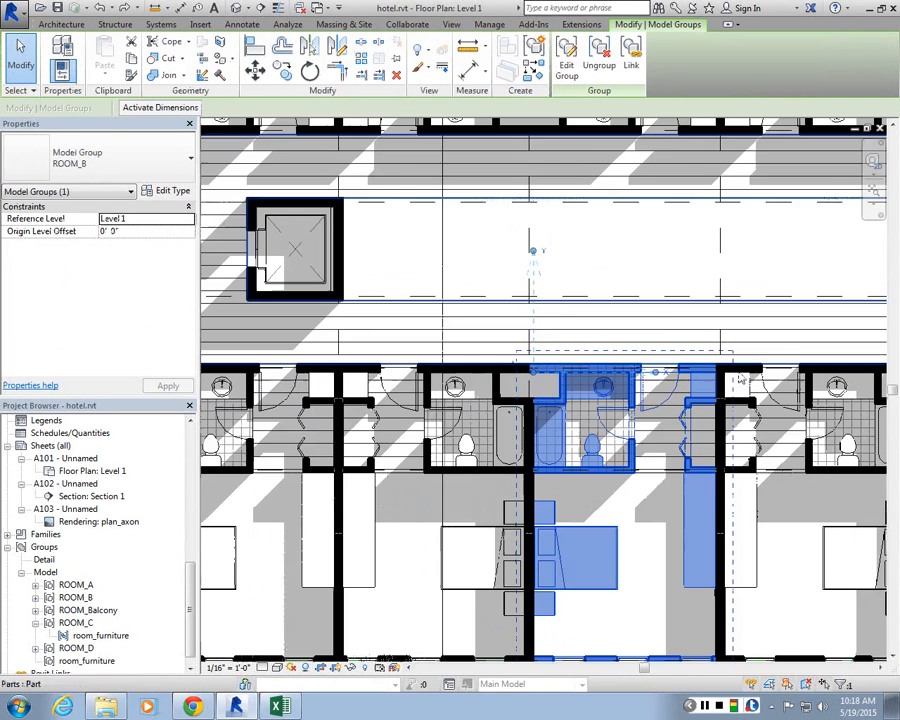
scroll(398, 309, up, 1)
middle_drag(398, 309, 296, 284)
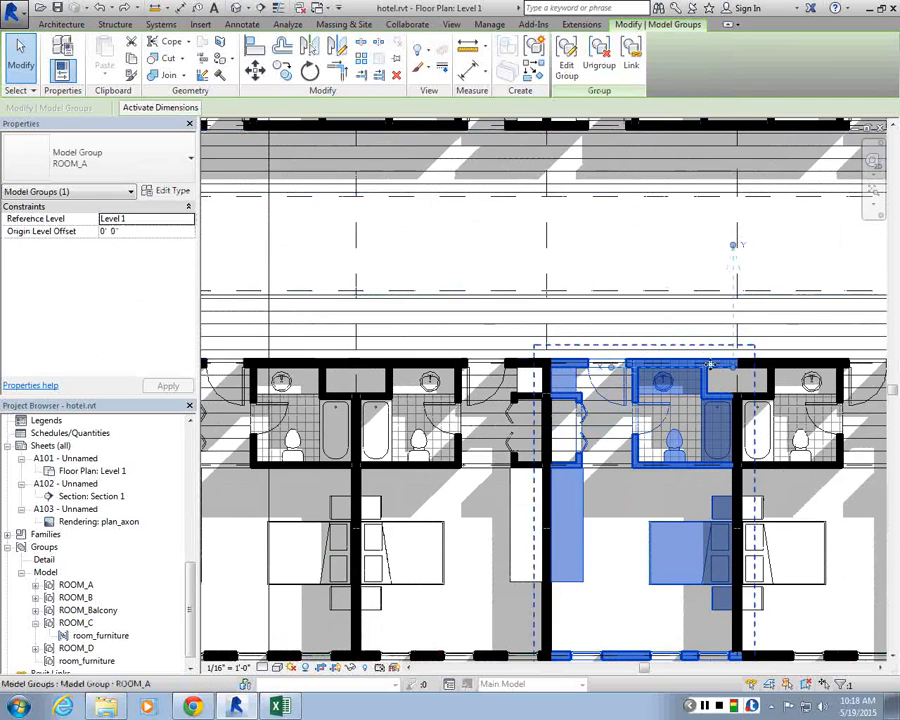
scroll(405, 380, down, 4)
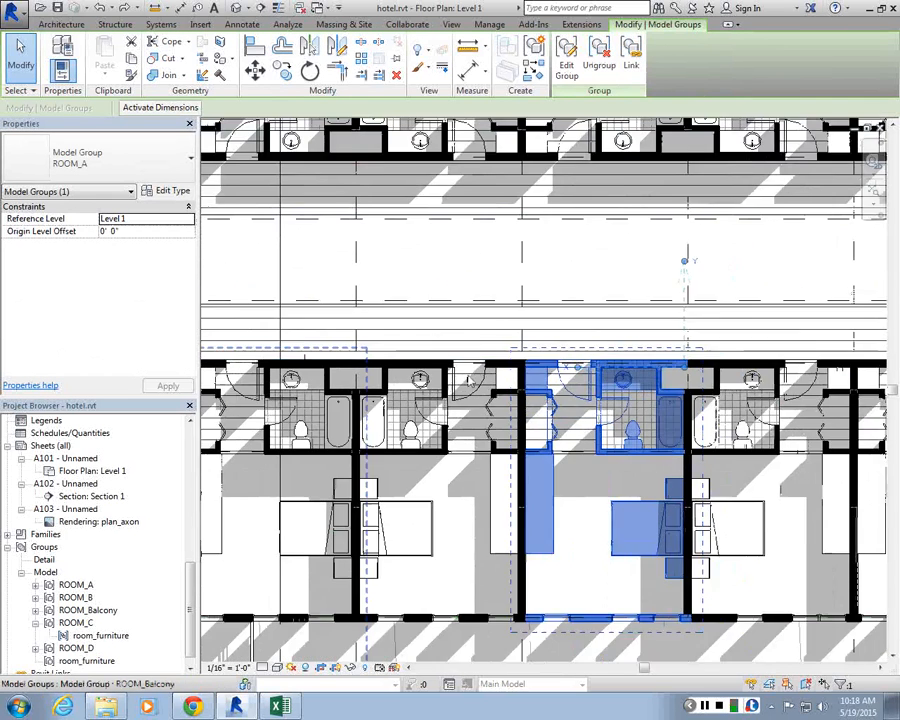
scroll(288, 384, up, 6)
Step: Reorient the X-axis of the ROOM_Balcony group's origin along the corridor and mirror the X-axis
click(338, 355)
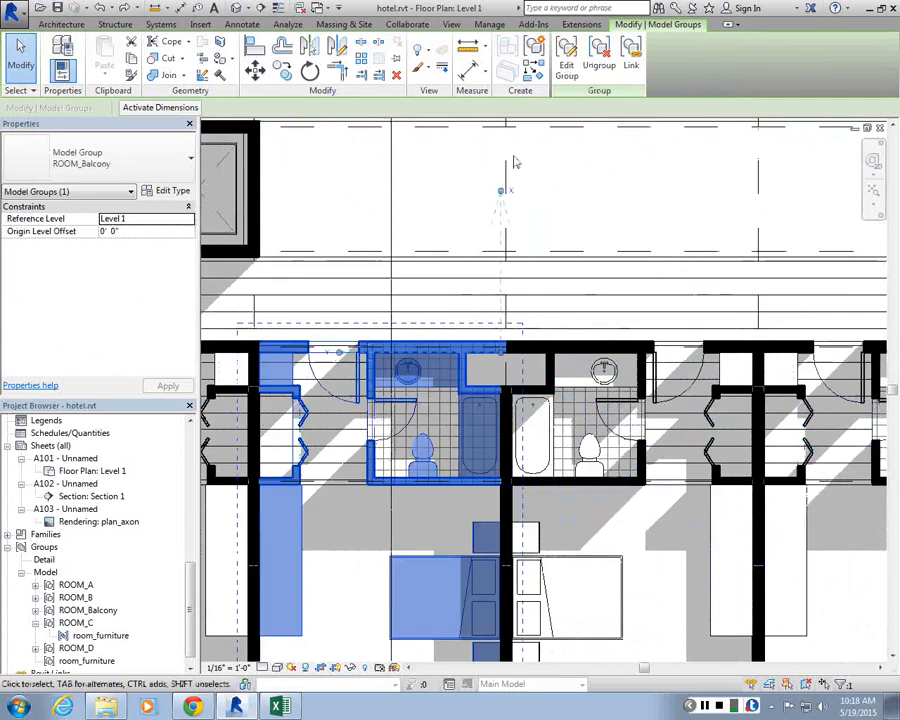
scroll(300, 472, up, 3)
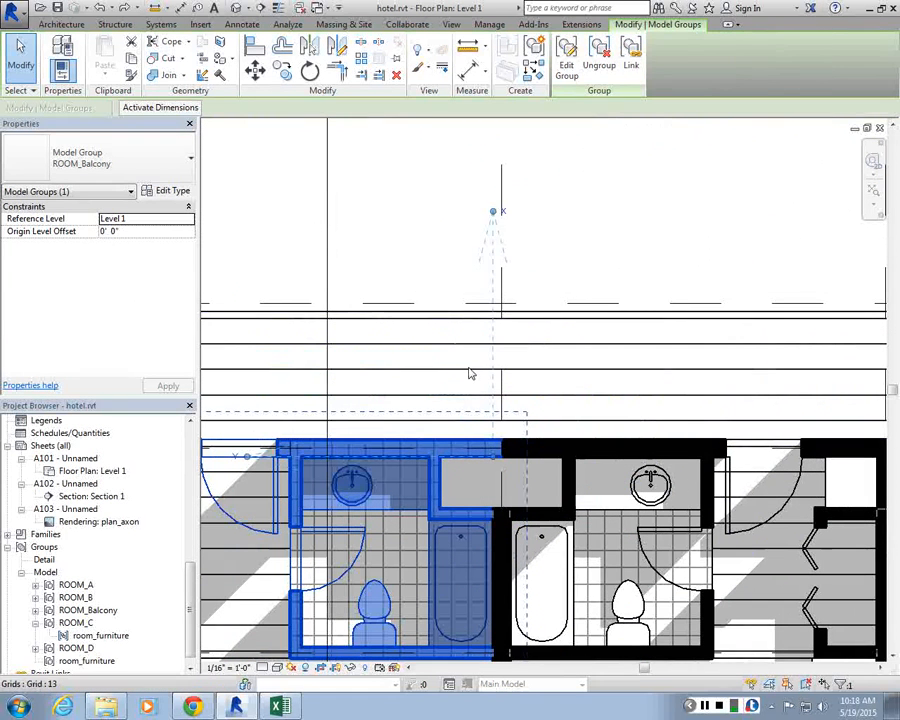
mouse_move(247, 457)
mouse_down()
mouse_move(458, 200)
mouse_move(492, 200)
mouse_move(512, 220)
mouse_up()
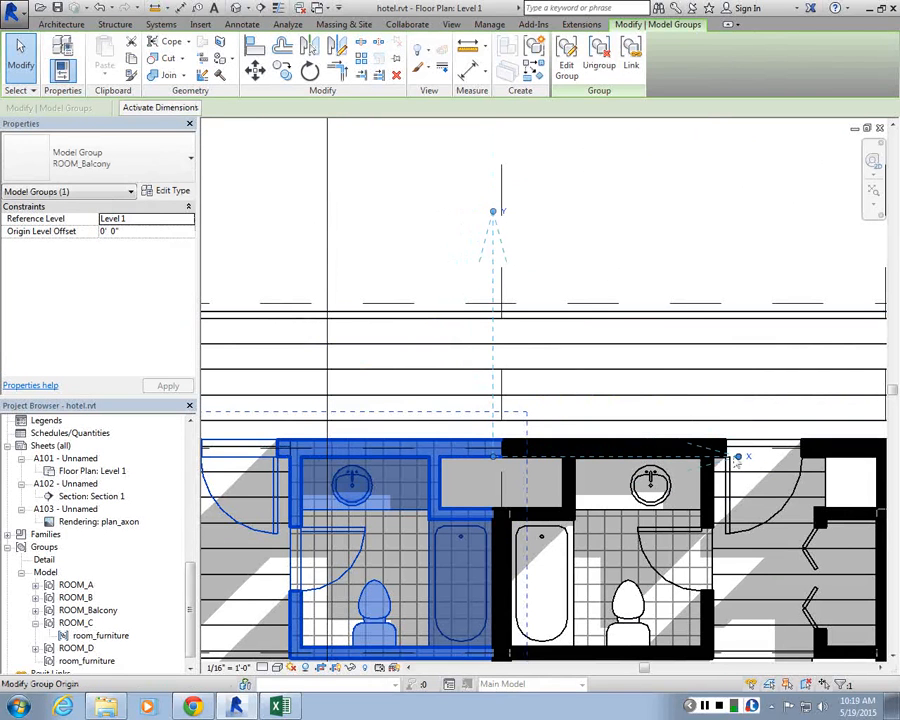
click(740, 457)
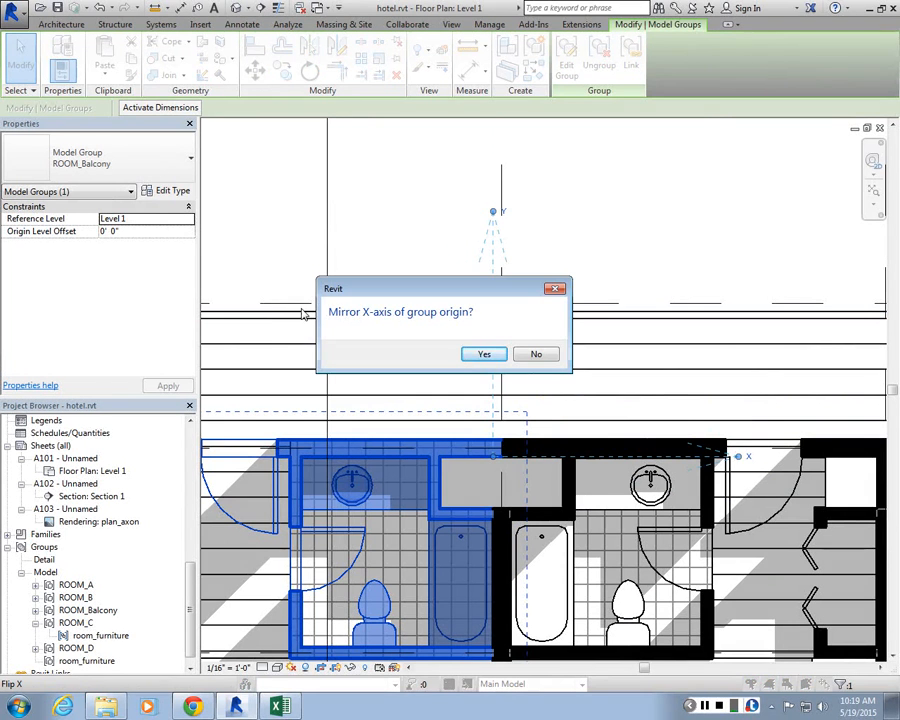
click(484, 354)
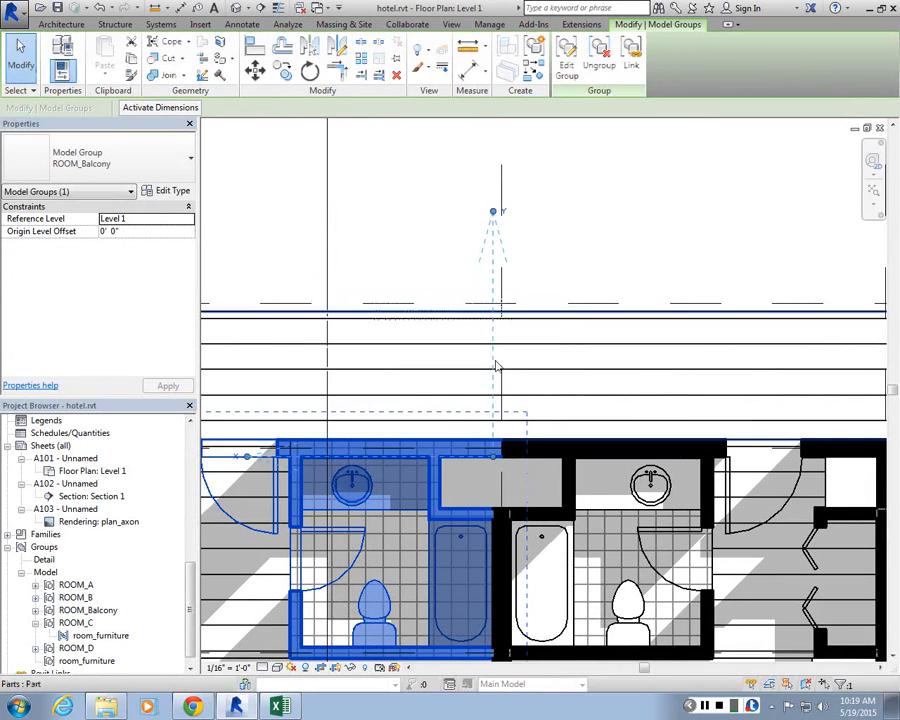
Step: Compare the origins of the ROOM_D, ROOM_A and ROOM_Balcony group instances along the corridor
click(546, 241)
scroll(430, 395, down, 5)
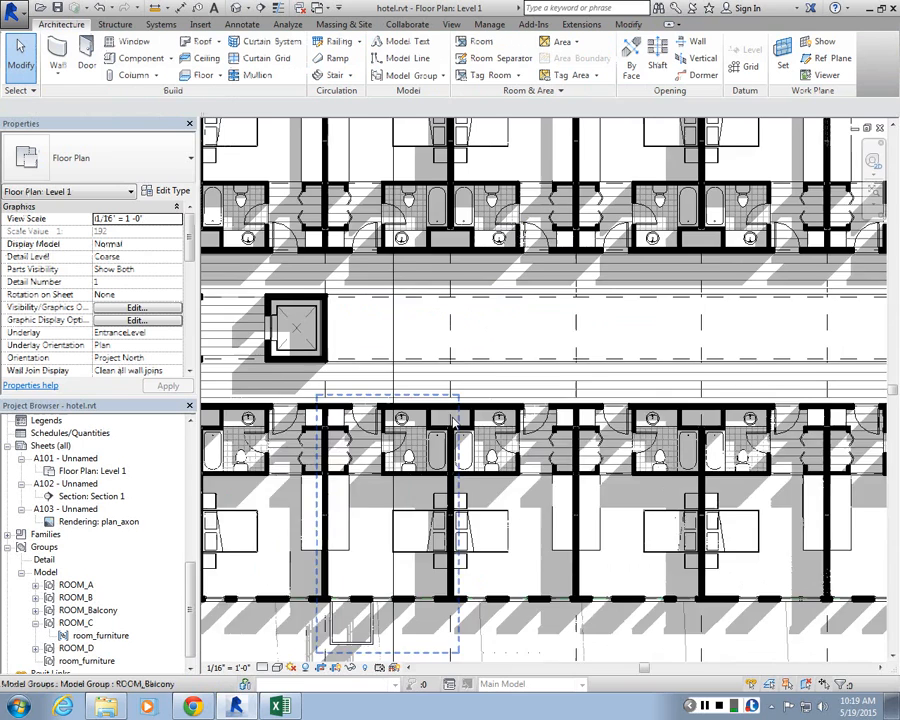
scroll(425, 402, up, 2)
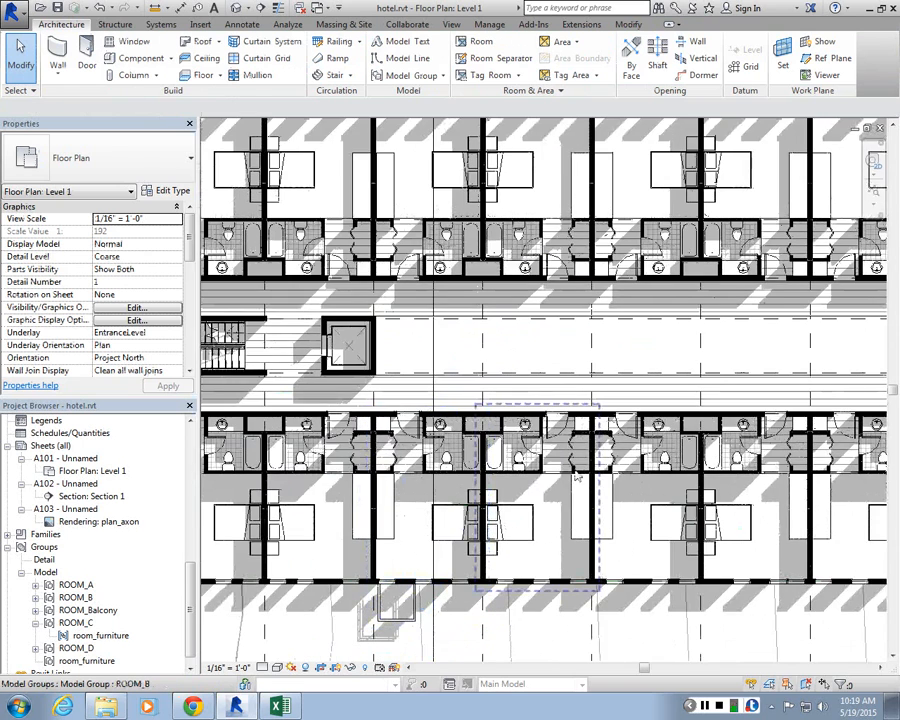
scroll(300, 483, down, 2)
scroll(463, 449, up, 3)
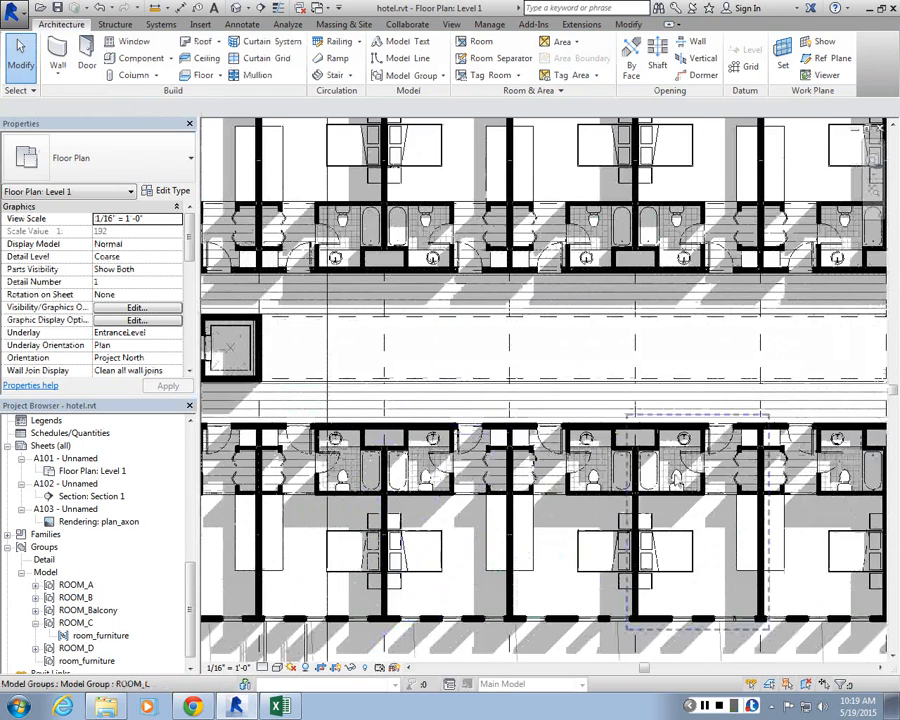
scroll(259, 455, down, 2)
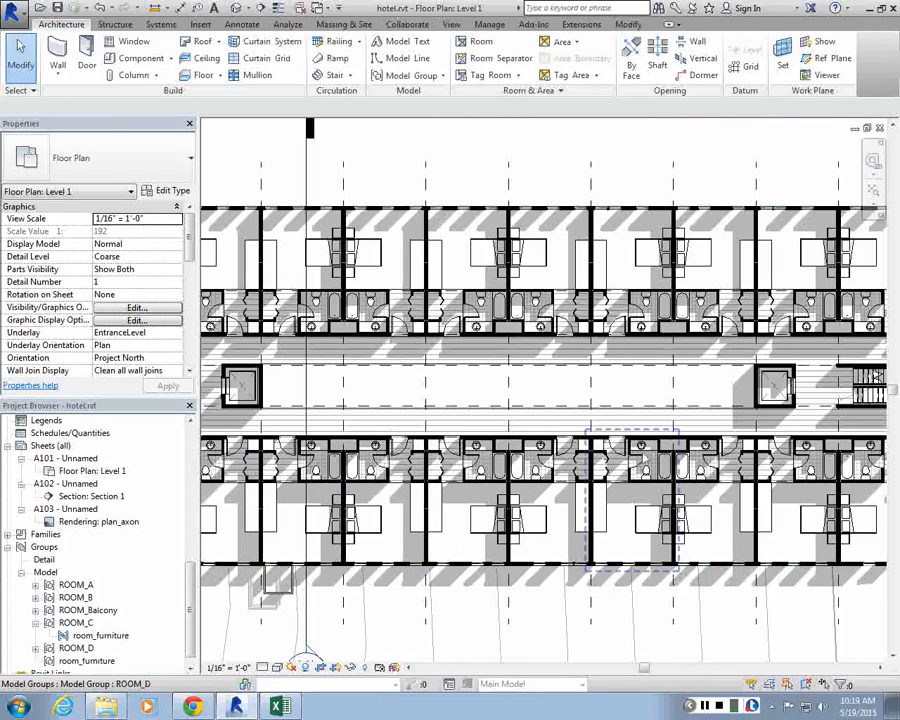
click(644, 459)
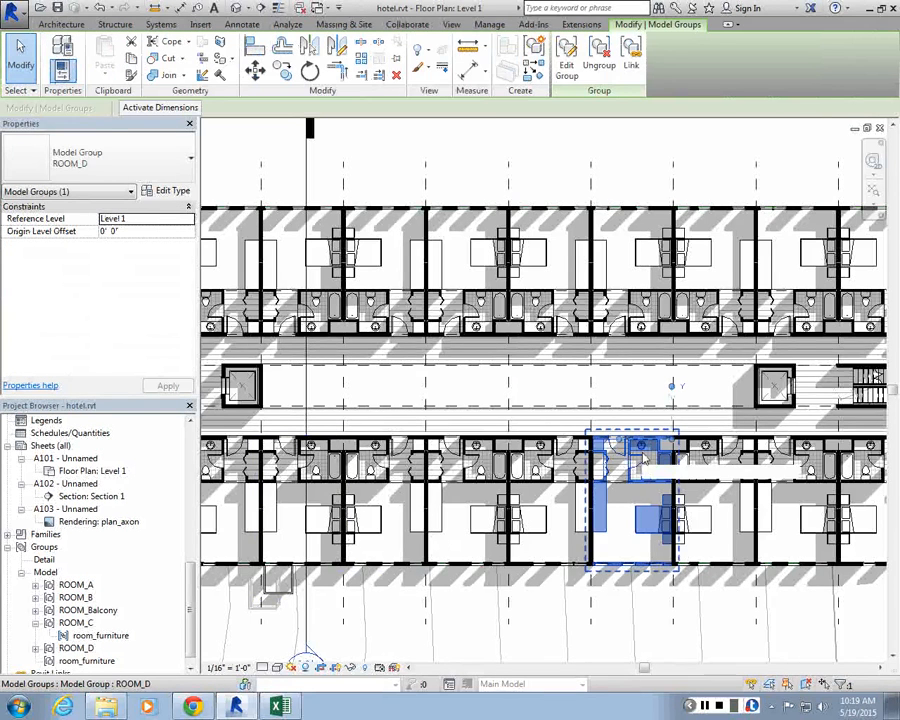
scroll(644, 459, up, 2)
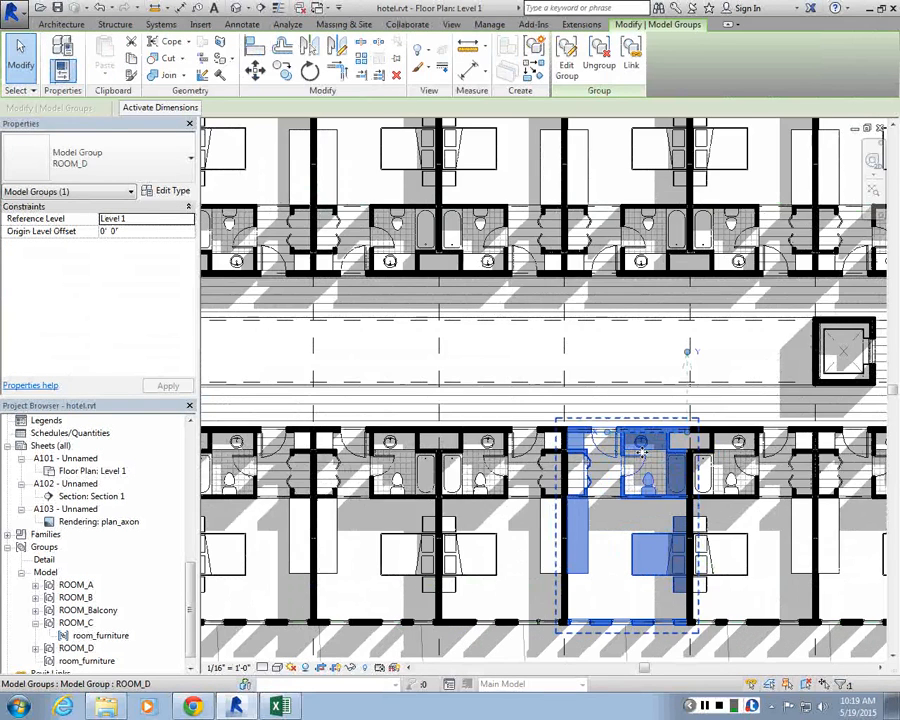
click(744, 460)
scroll(728, 454, down, 2)
scroll(725, 453, up, 3)
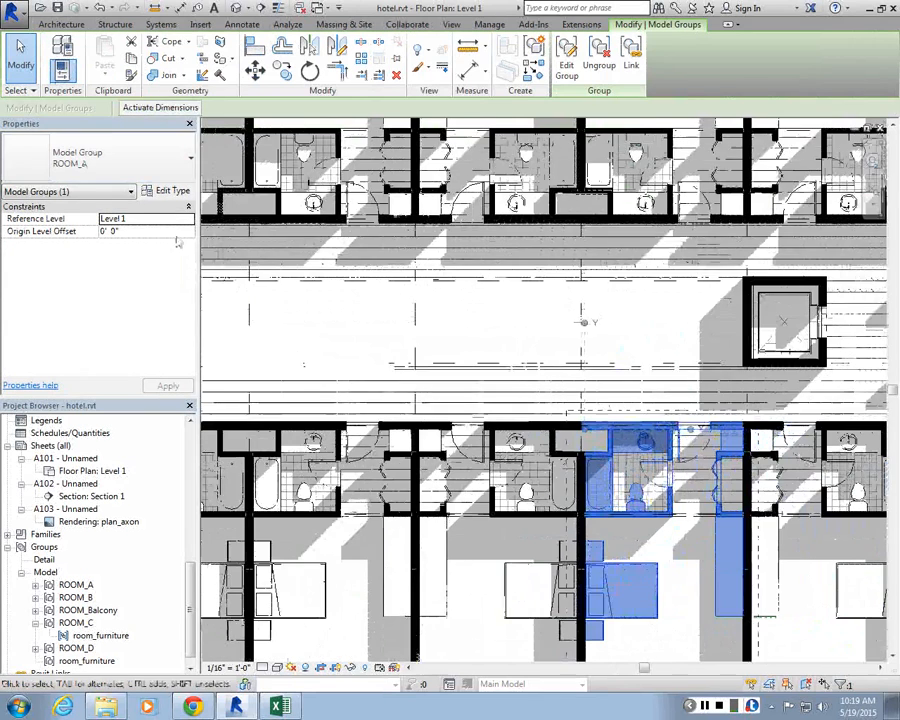
click(80, 250)
scroll(656, 488, down, 2)
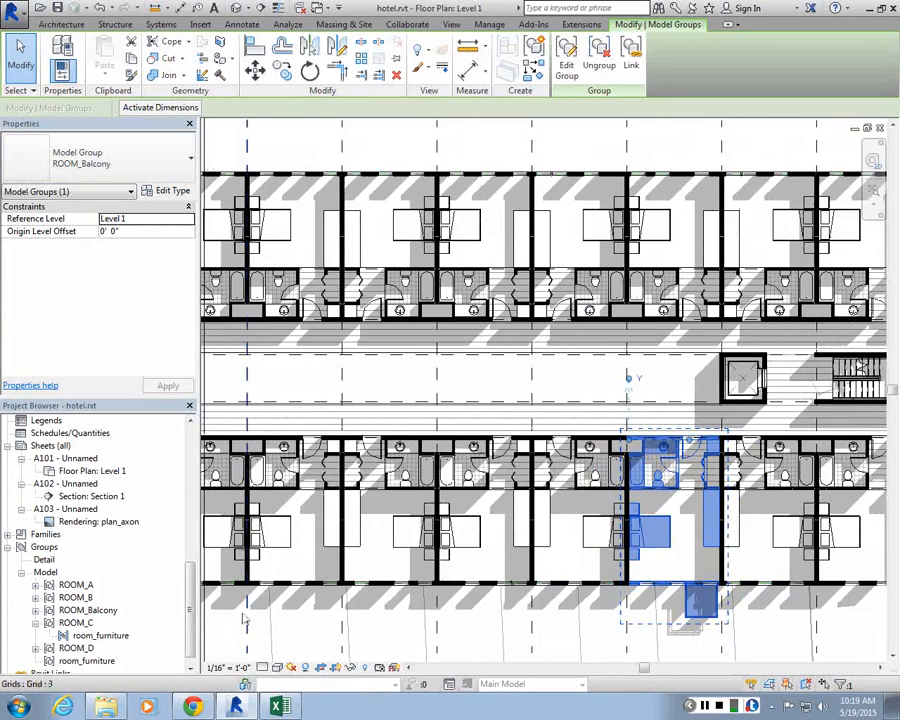
scroll(239, 628, down, 1)
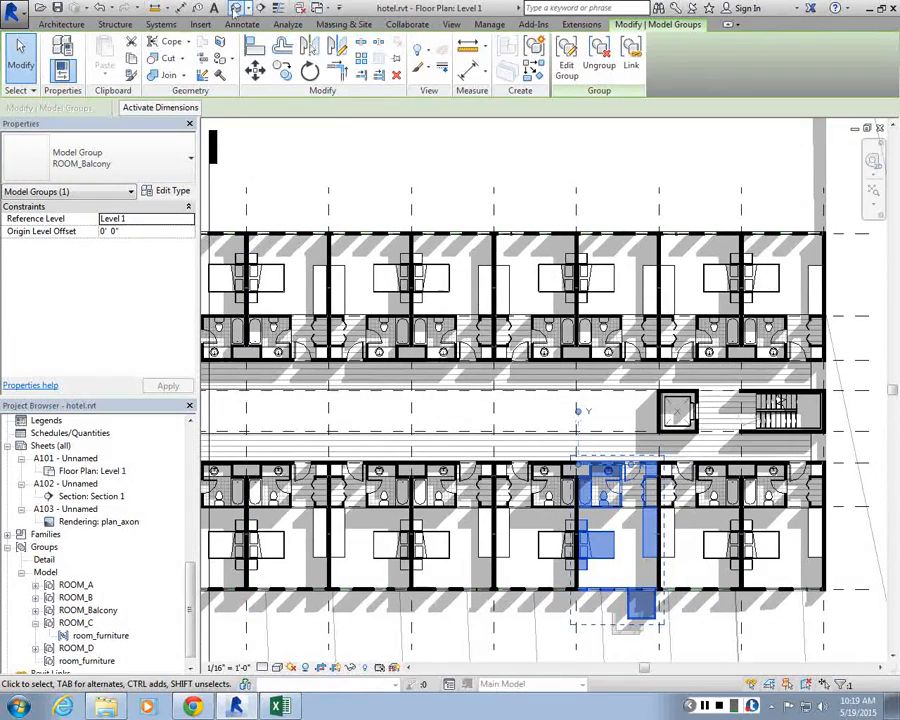
Step: Open the default 3D view and zoom out to see the whole building
click(236, 9)
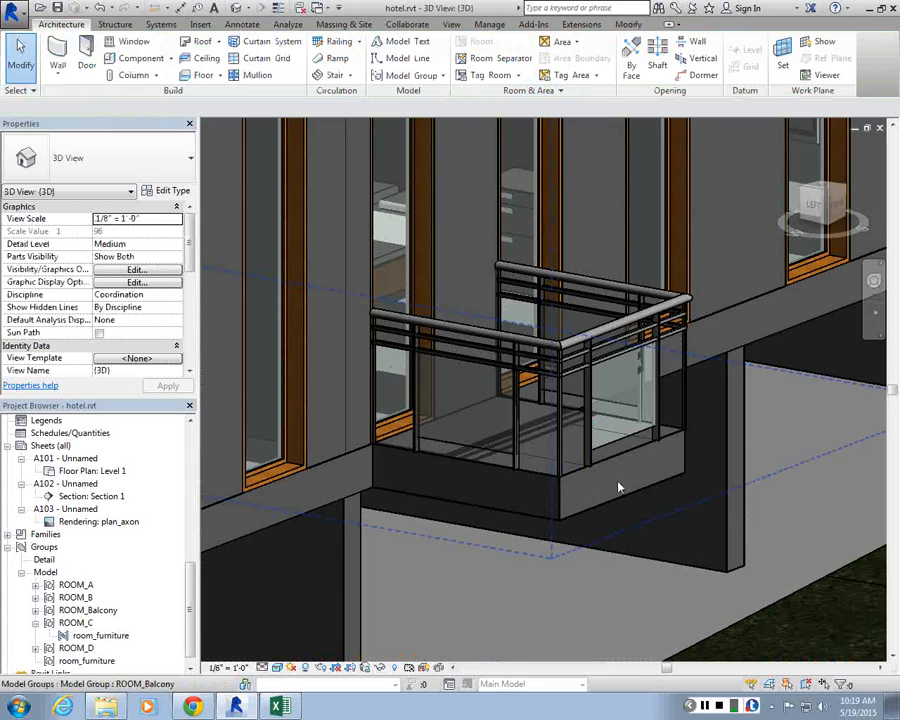
scroll(597, 484, down, 8)
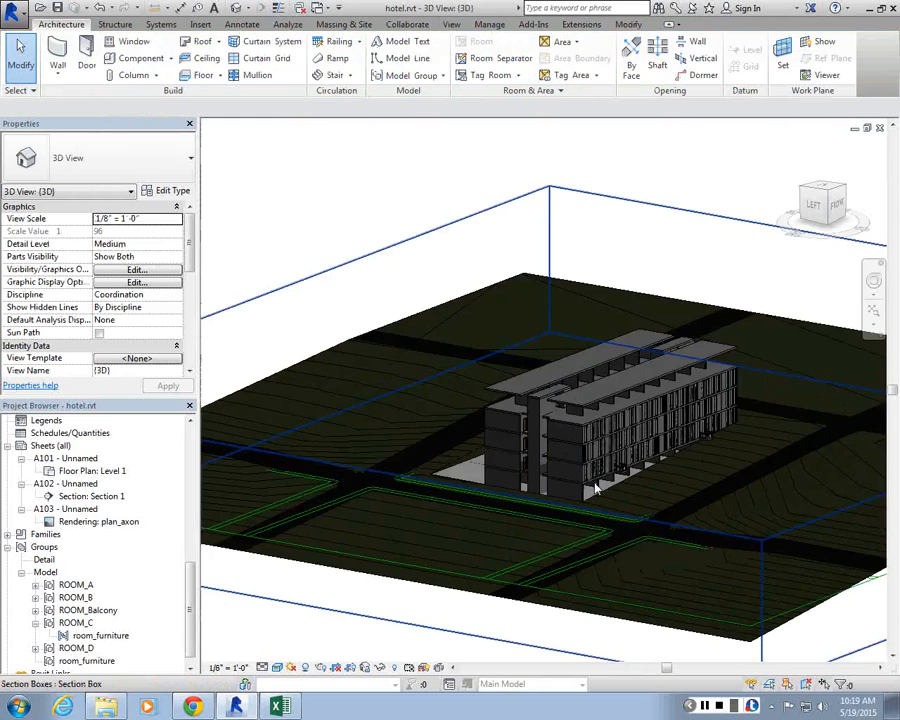
scroll(597, 485, down, 3)
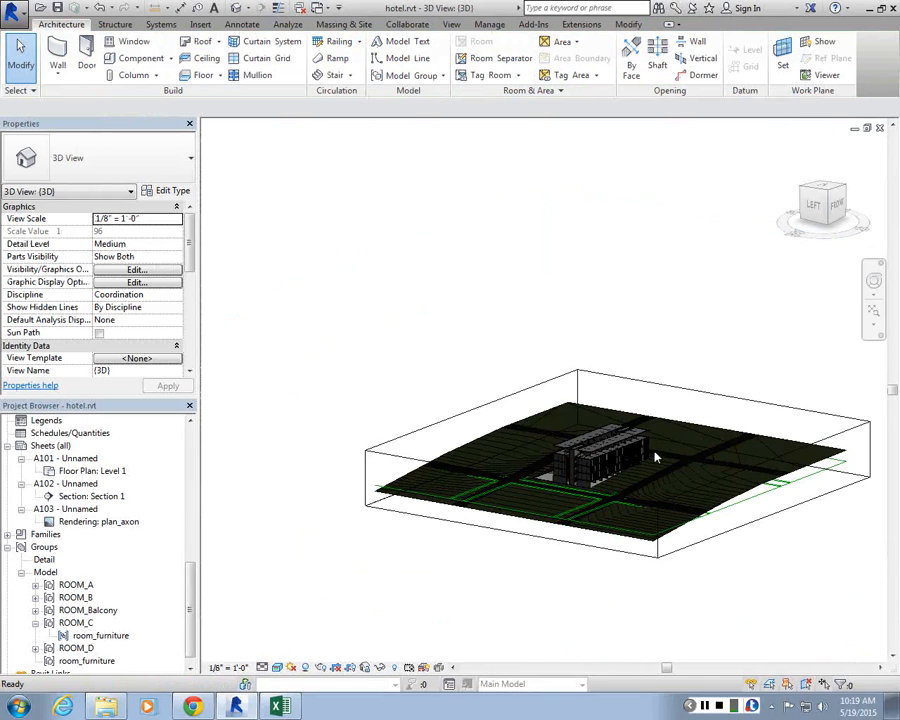
Step: Zoom into the building's facade and select room group instances stacked on several floors to inspect them
scroll(649, 456, up, 5)
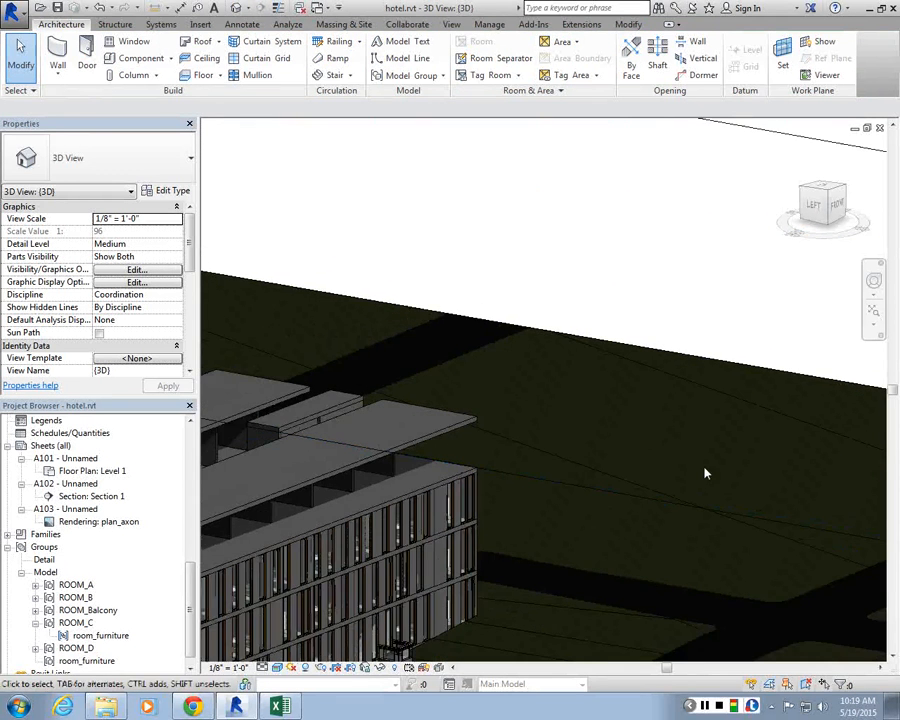
scroll(667, 482, down, 5)
scroll(456, 566, down, 1)
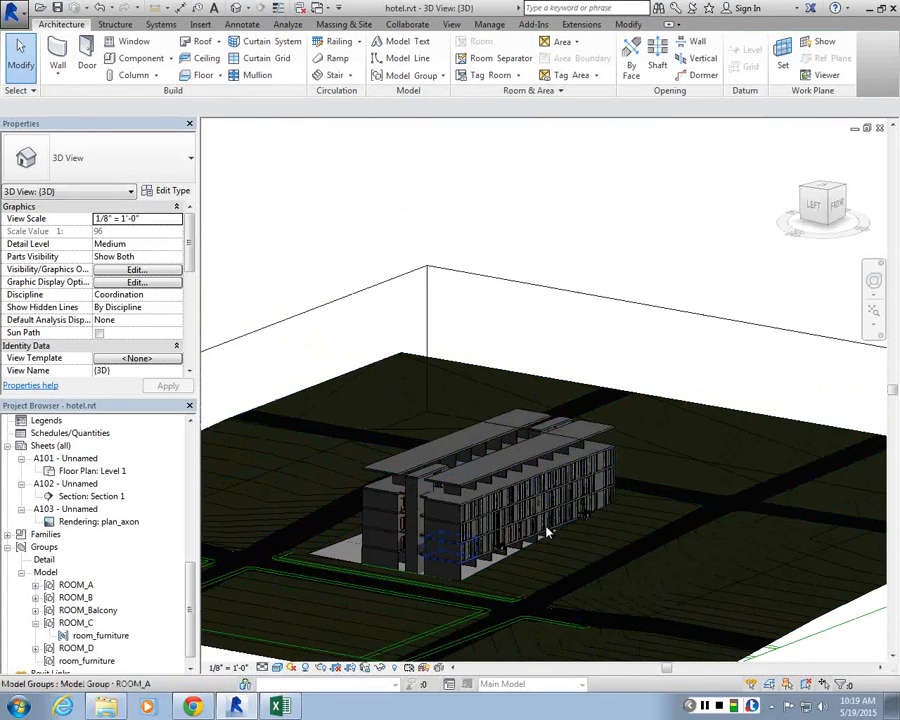
scroll(510, 530, up, 5)
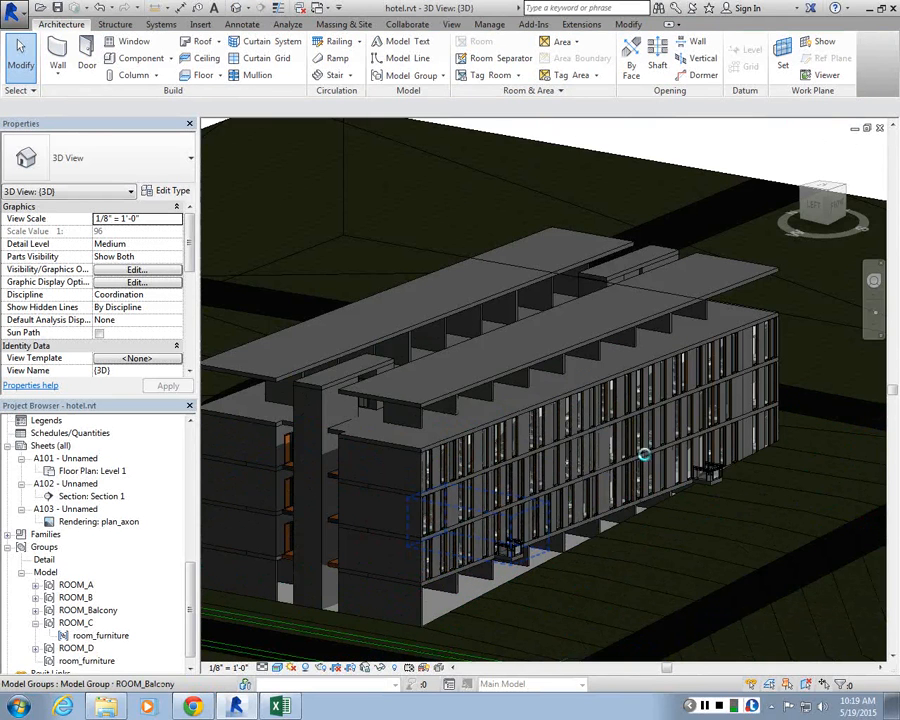
scroll(708, 378, up, 3)
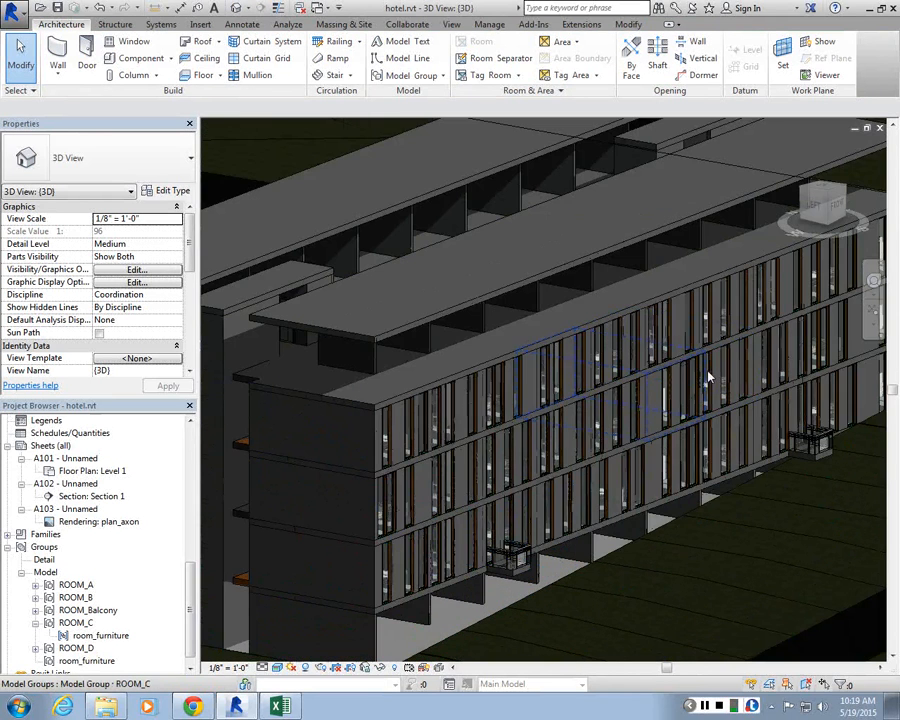
click(547, 482)
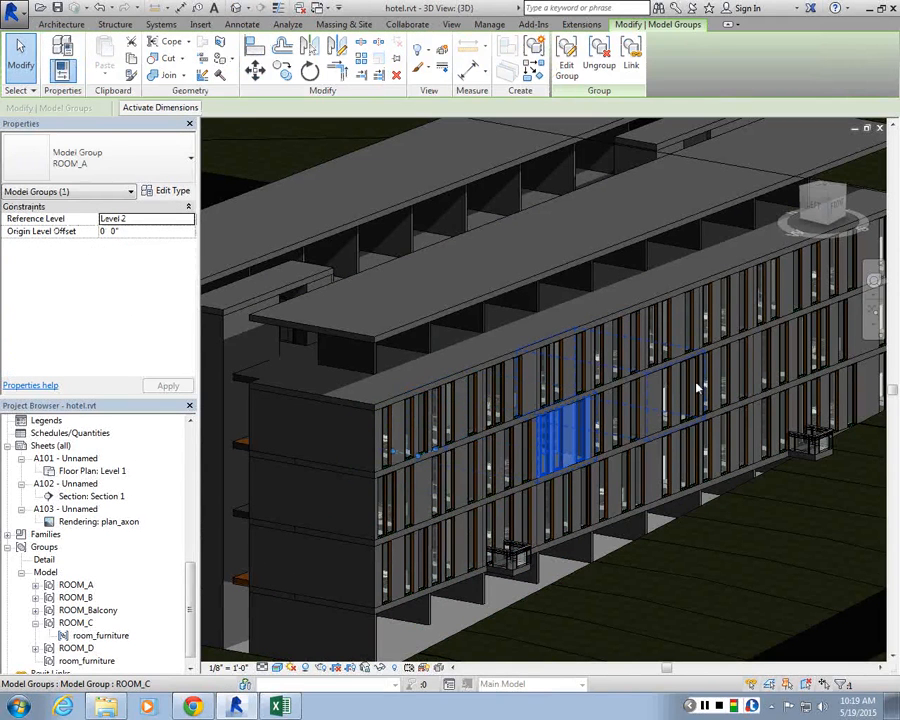
ctrl+click(720, 349)
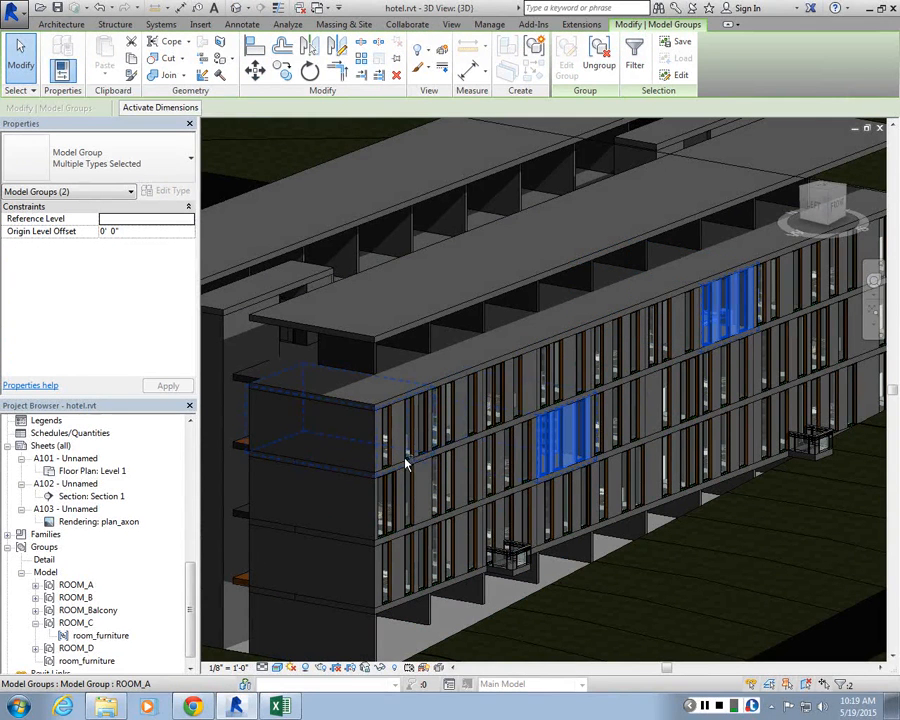
ctrl+click(405, 459)
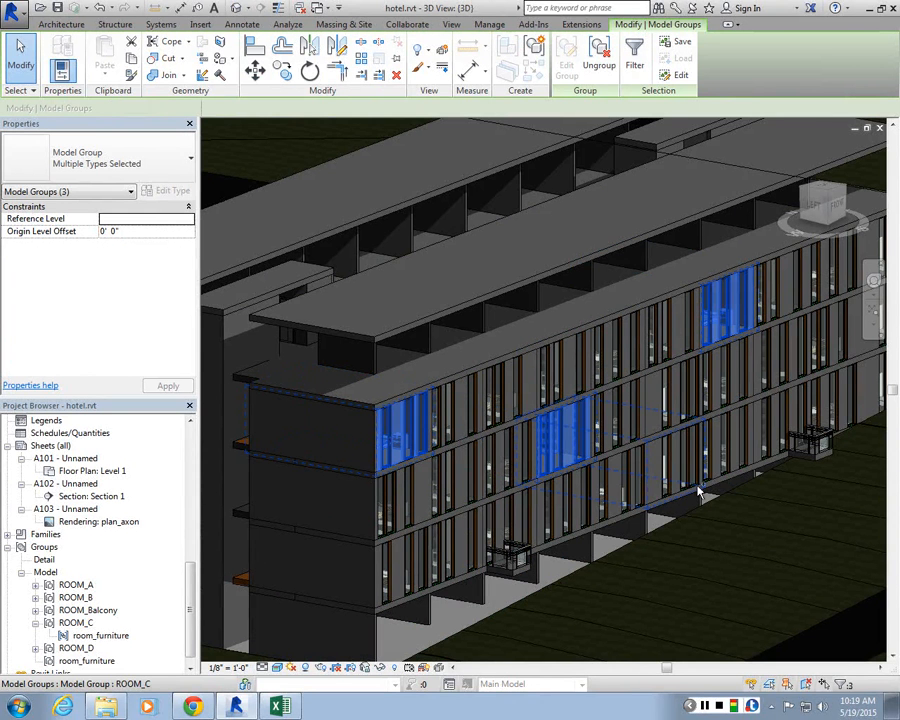
ctrl+click(700, 492)
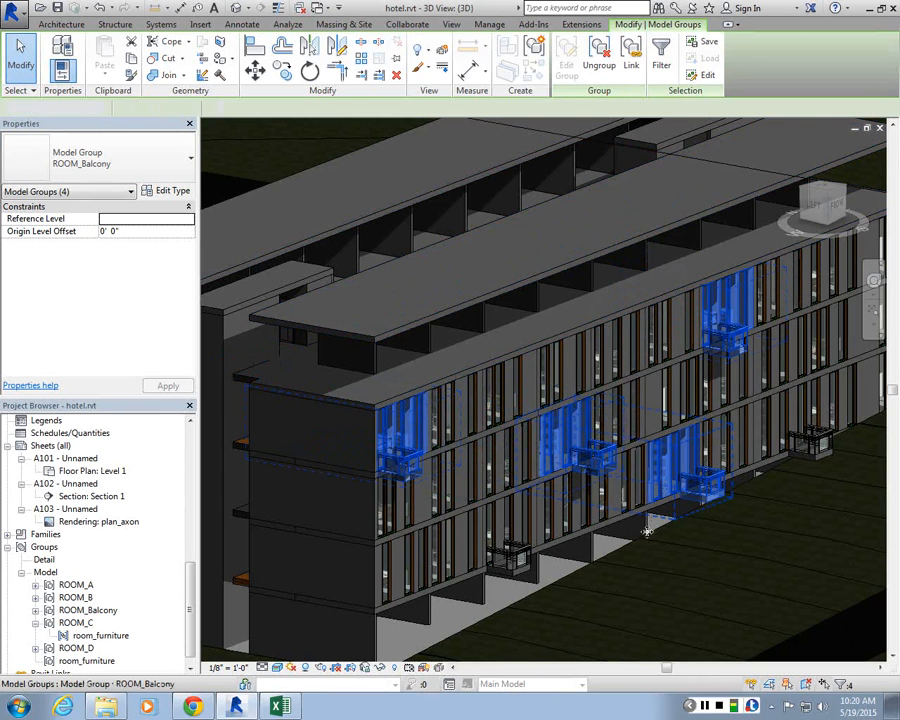
key(Escape)
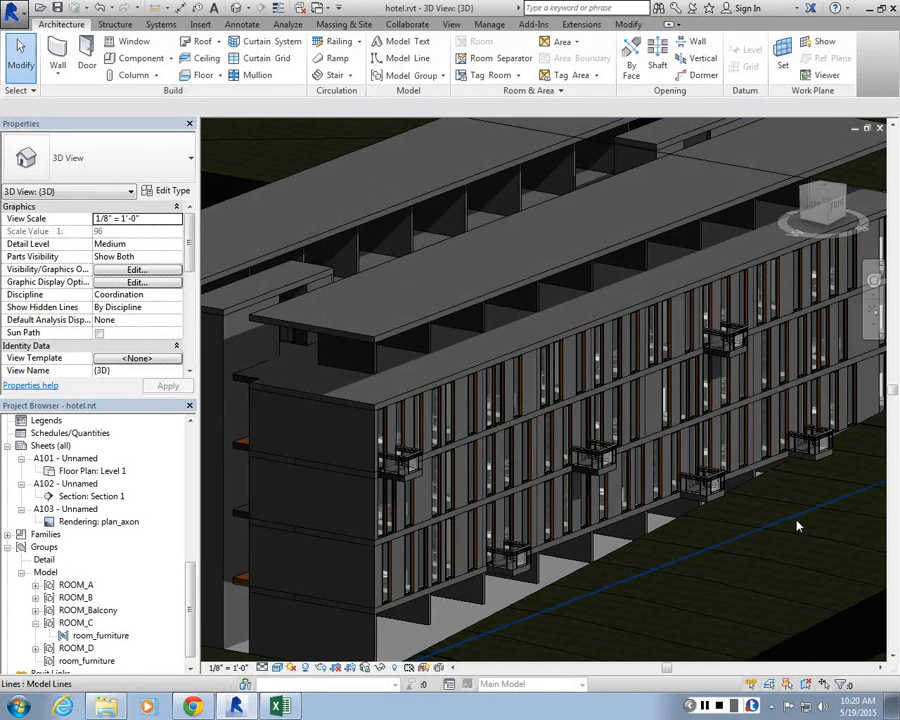
Step: Open the Level 1 floor plan and window-select the whole building, then clear the selection
drag(190, 585, 192, 445)
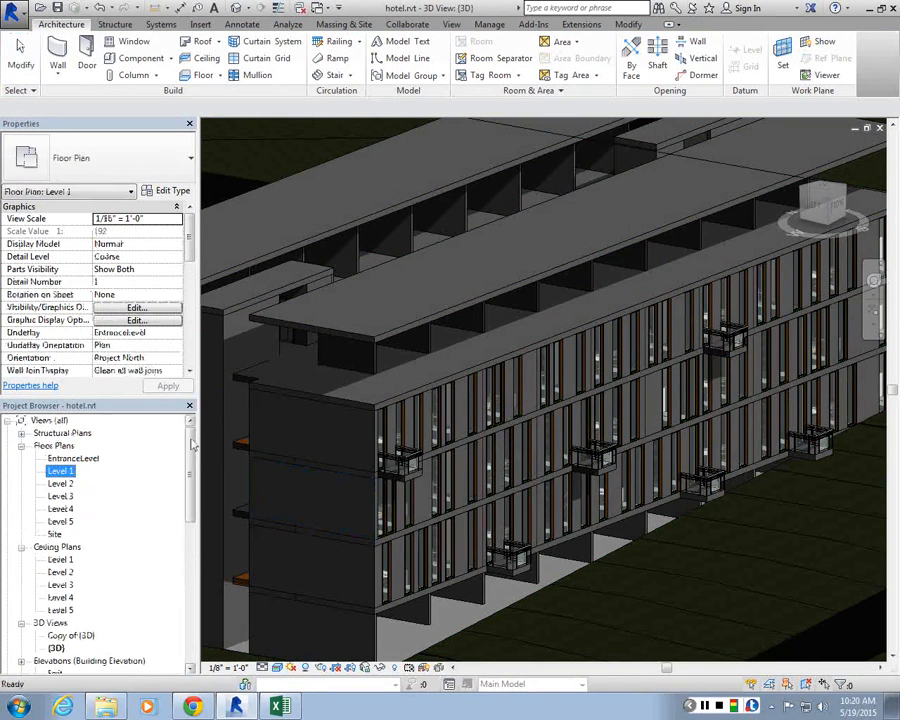
double_click(62, 471)
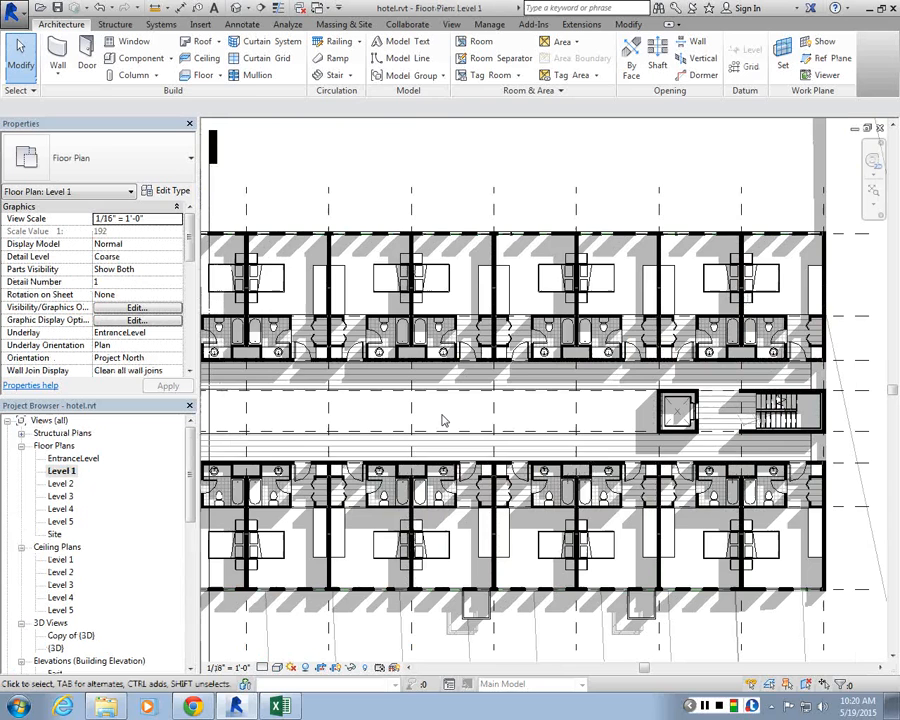
scroll(441, 417, down, 5)
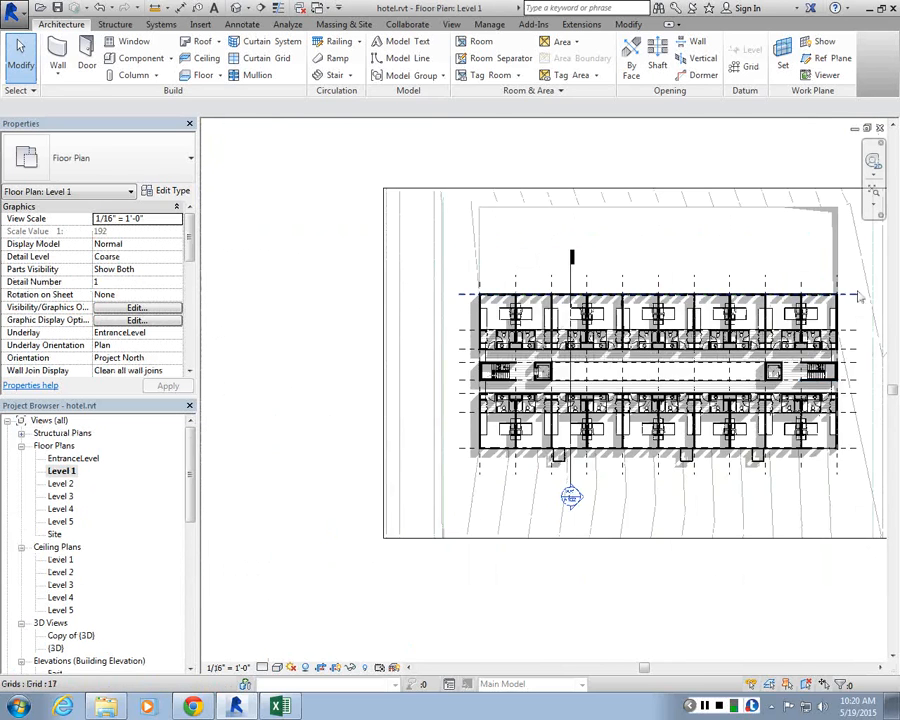
scroll(858, 296, up, 2)
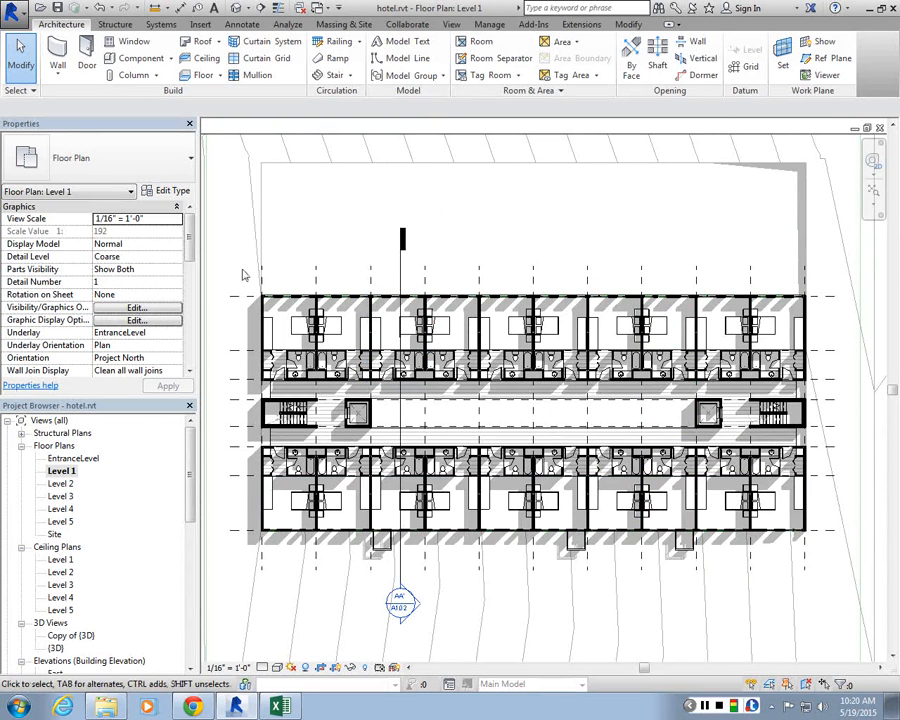
drag(243, 275, 836, 566)
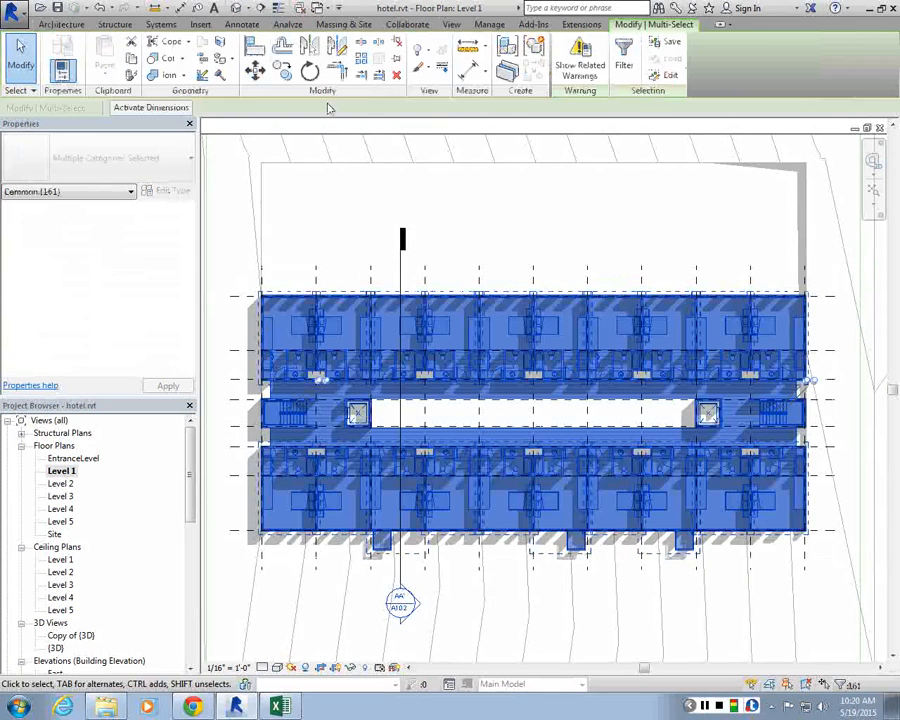
click(406, 176)
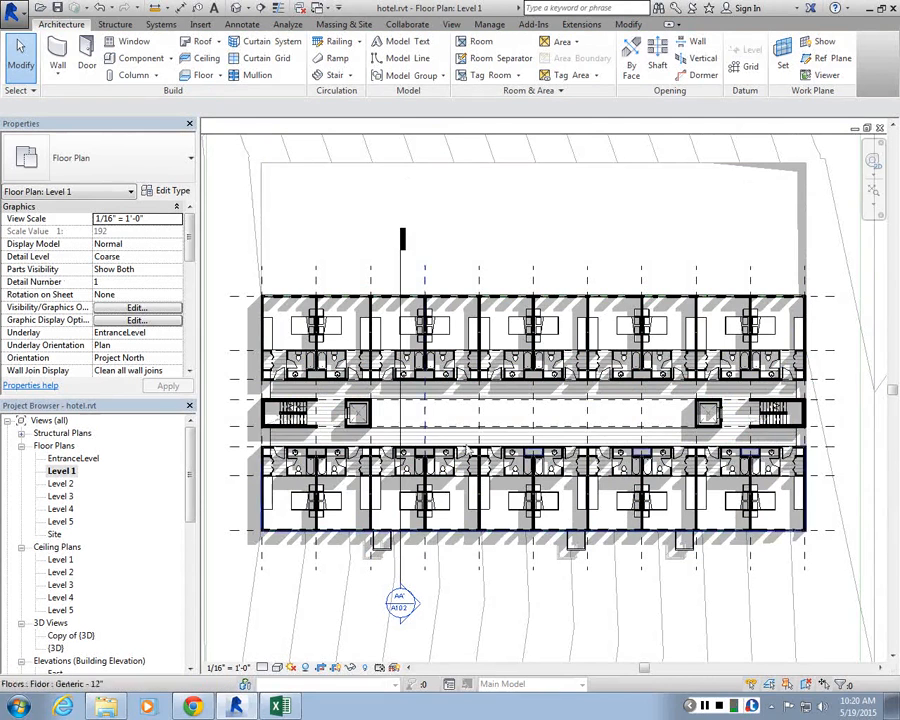
Step: Zoom around the Level 1 plan to examine the room groups on both sides of the corridor
scroll(313, 209, up, 1)
scroll(323, 245, down, 1)
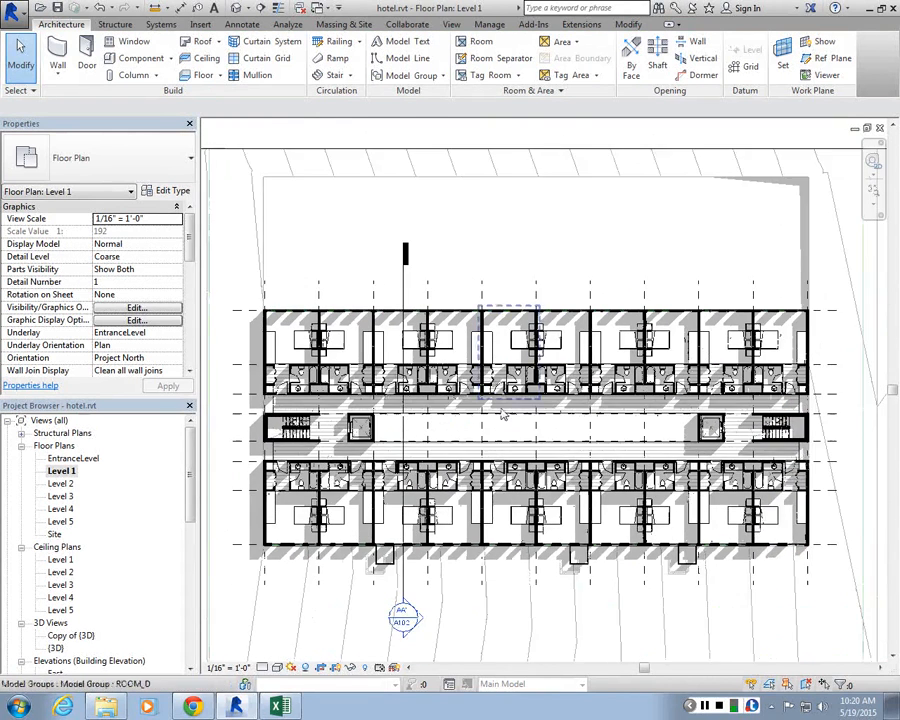
scroll(380, 560, up, 1)
scroll(359, 556, up, 1)
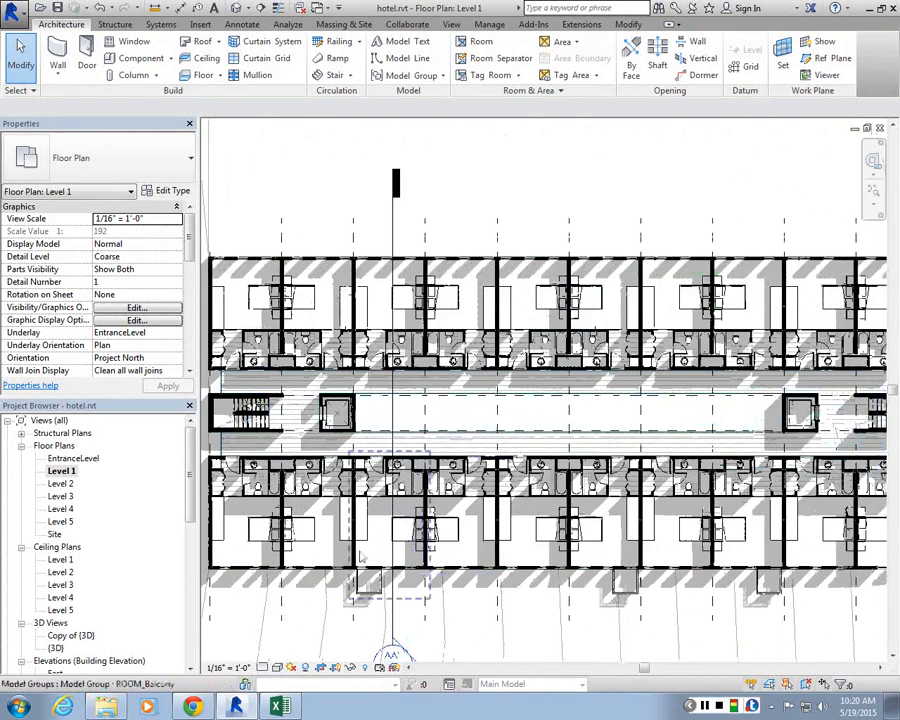
scroll(360, 554, up, 1)
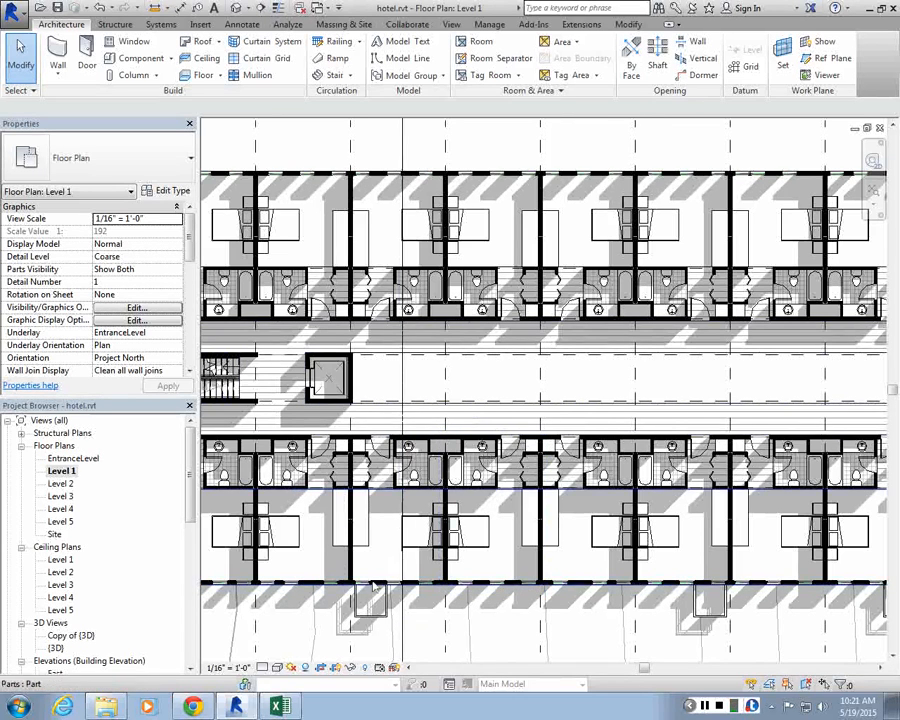
scroll(372, 592, up, 2)
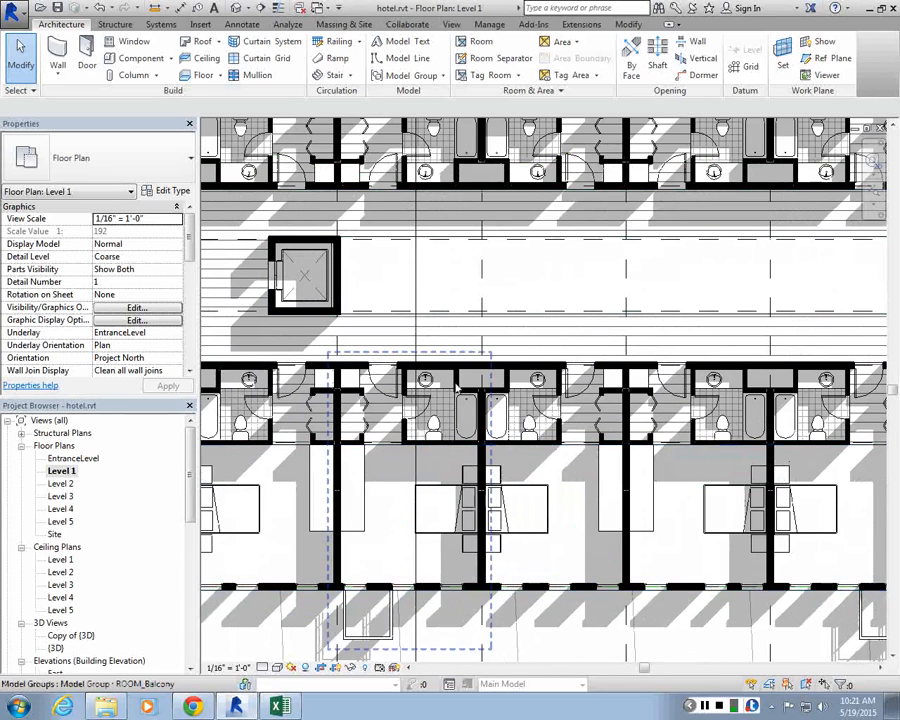
scroll(388, 370, up, 1)
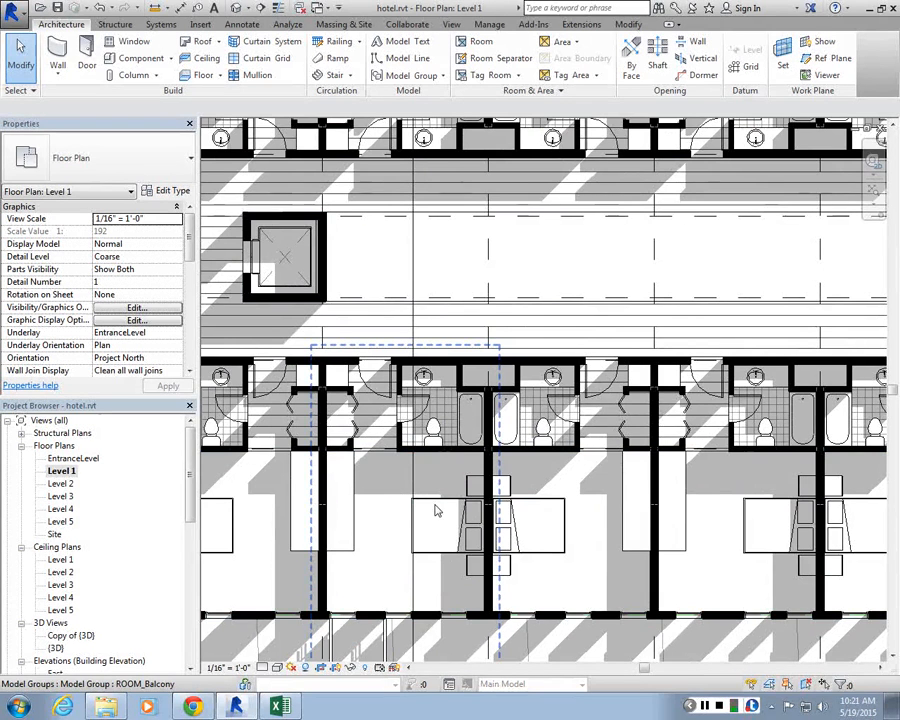
scroll(482, 335, down, 5)
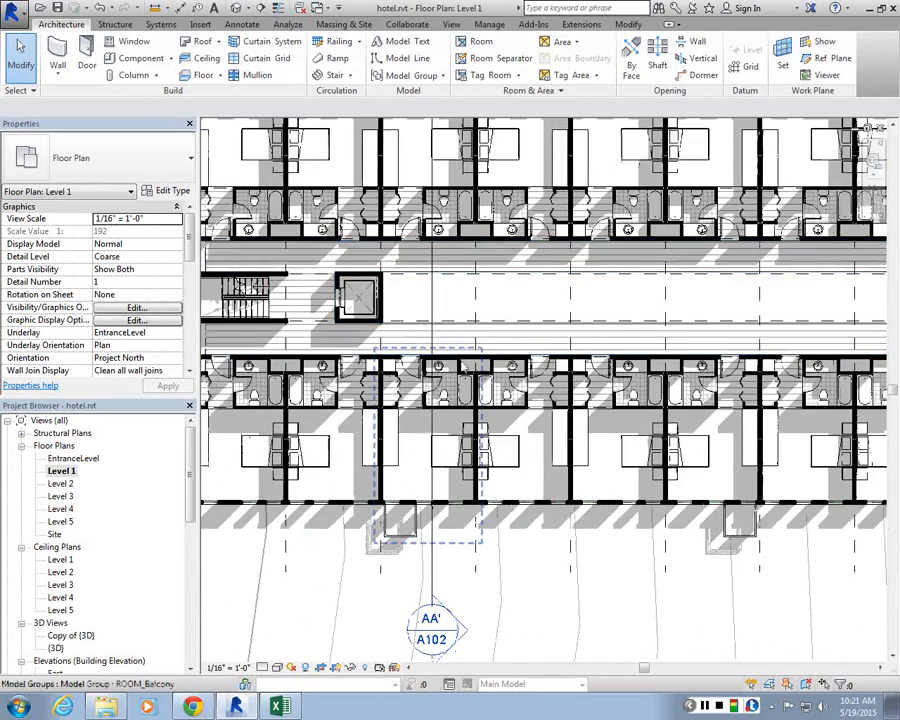
scroll(507, 284, up, 2)
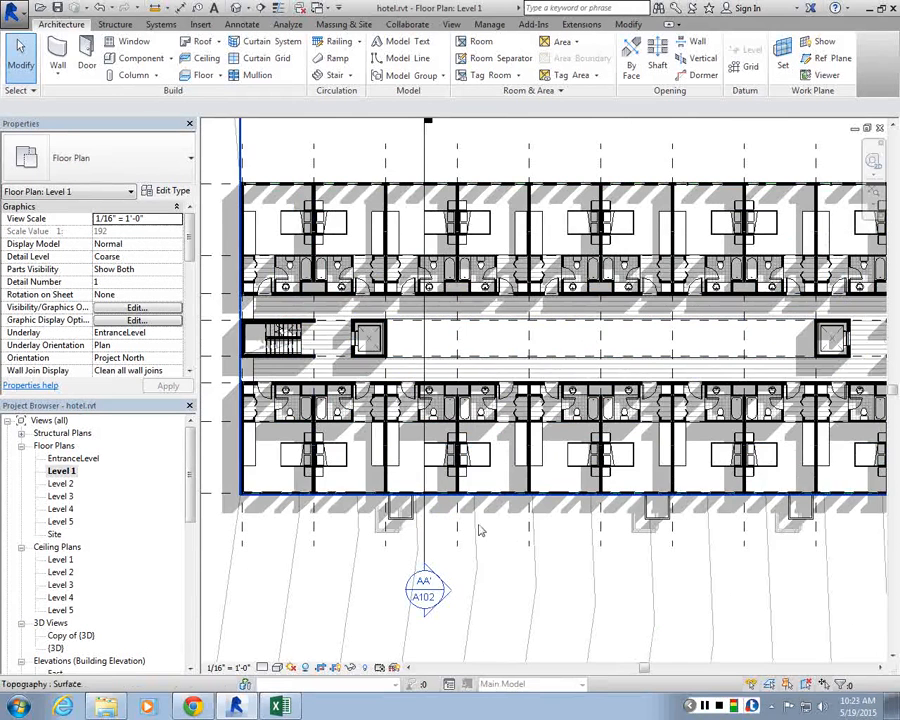
scroll(368, 403, down, 3)
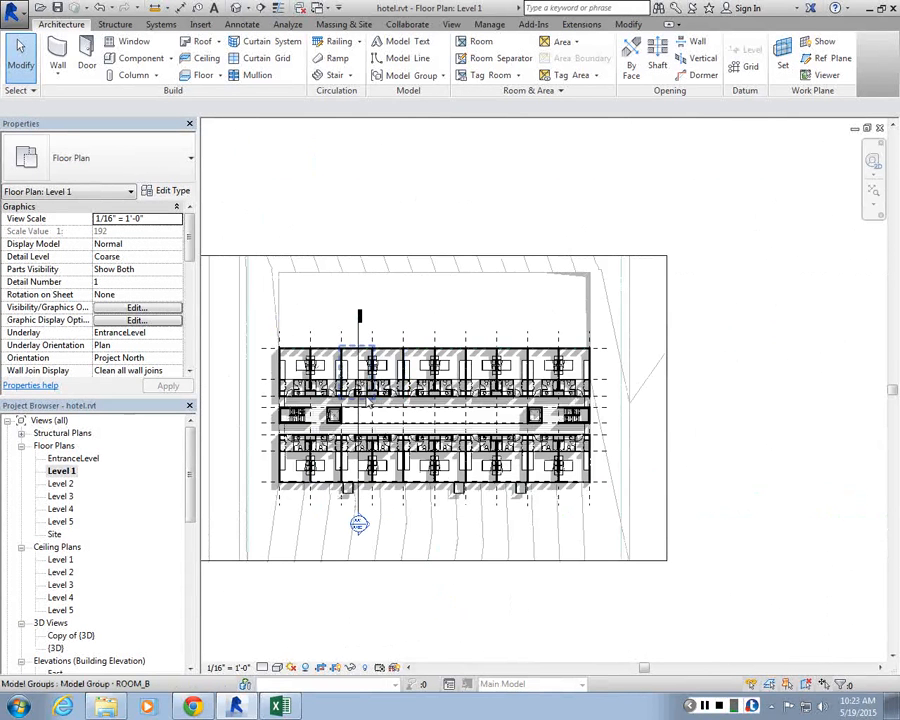
scroll(363, 361, up, 2)
scroll(363, 361, up, 2)
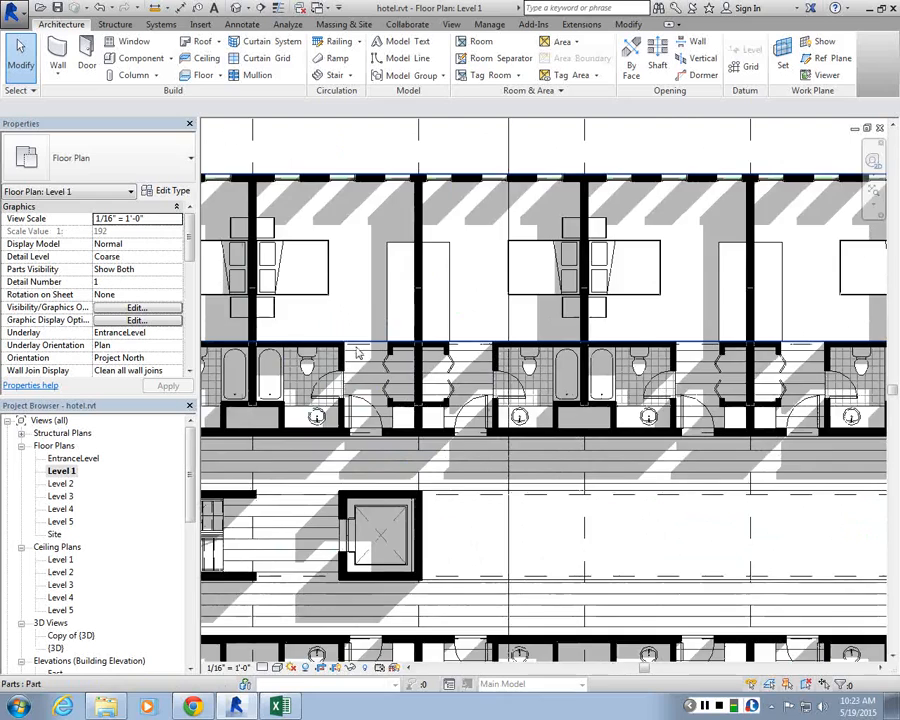
scroll(357, 352, down, 3)
scroll(560, 480, up, 3)
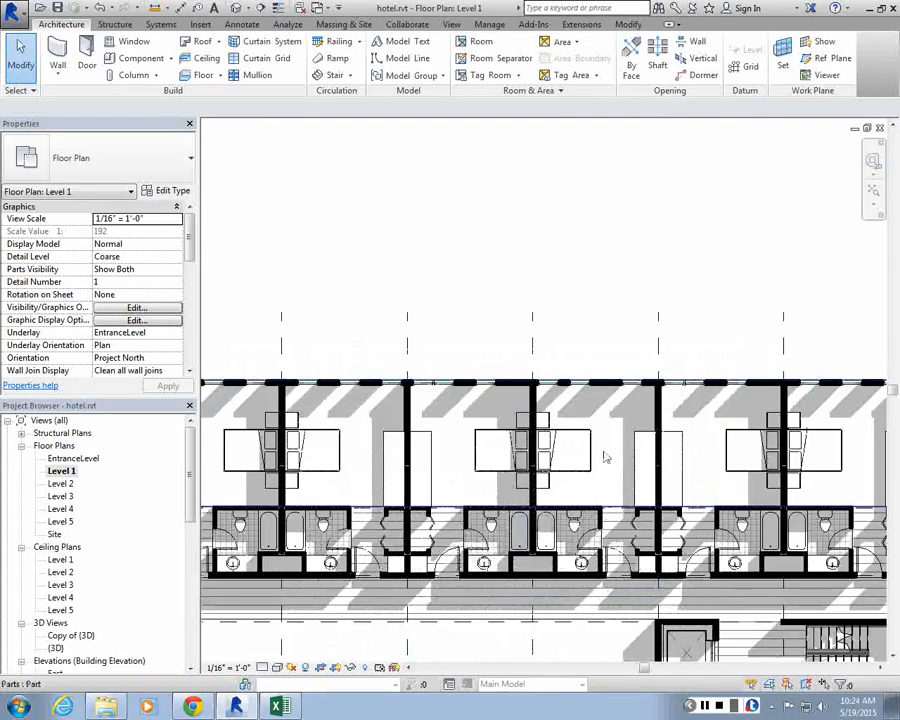
scroll(604, 457, down, 2)
scroll(420, 440, down, 2)
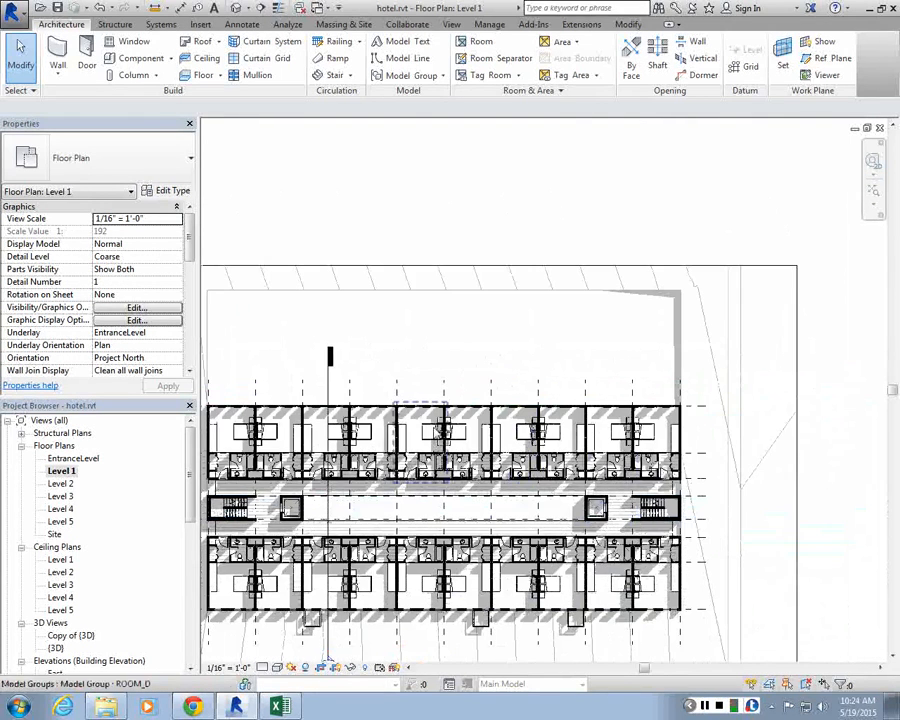
scroll(418, 345, down, 3)
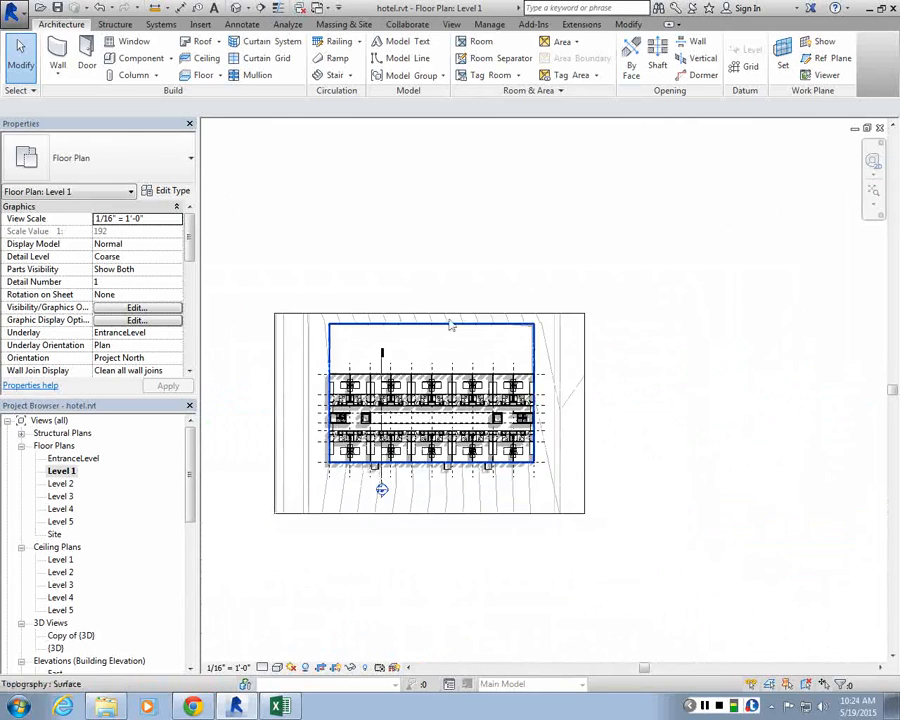
scroll(460, 412, up, 3)
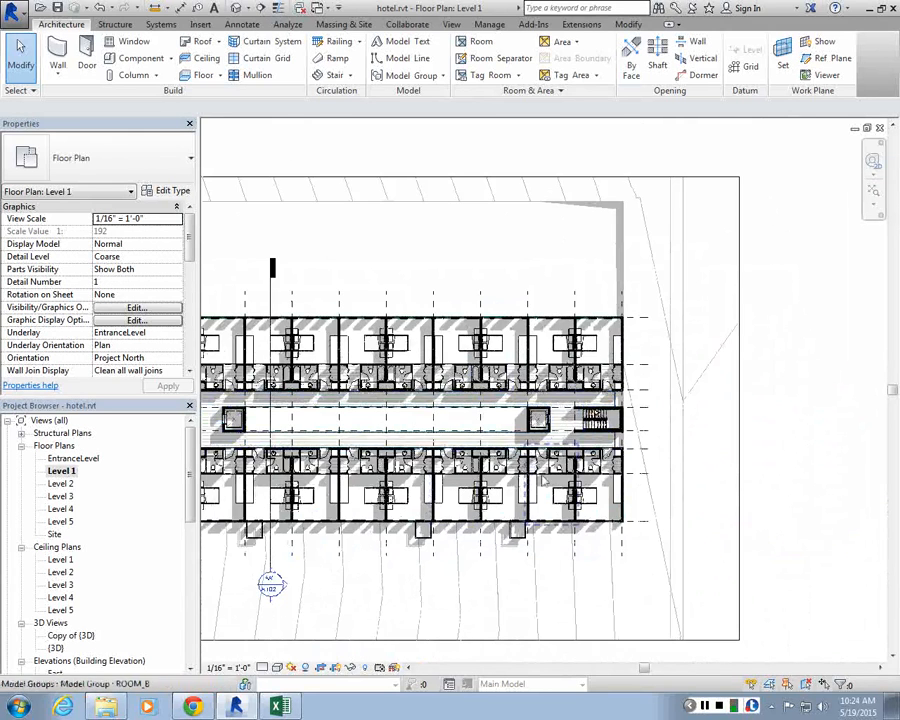
scroll(542, 480, up, 2)
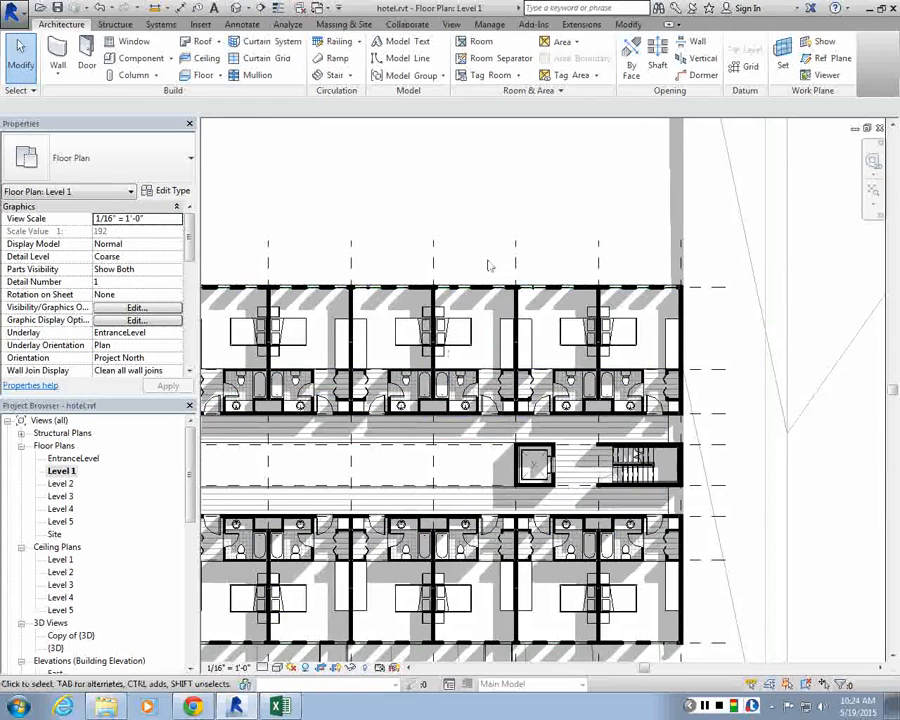
scroll(490, 261, down, 2)
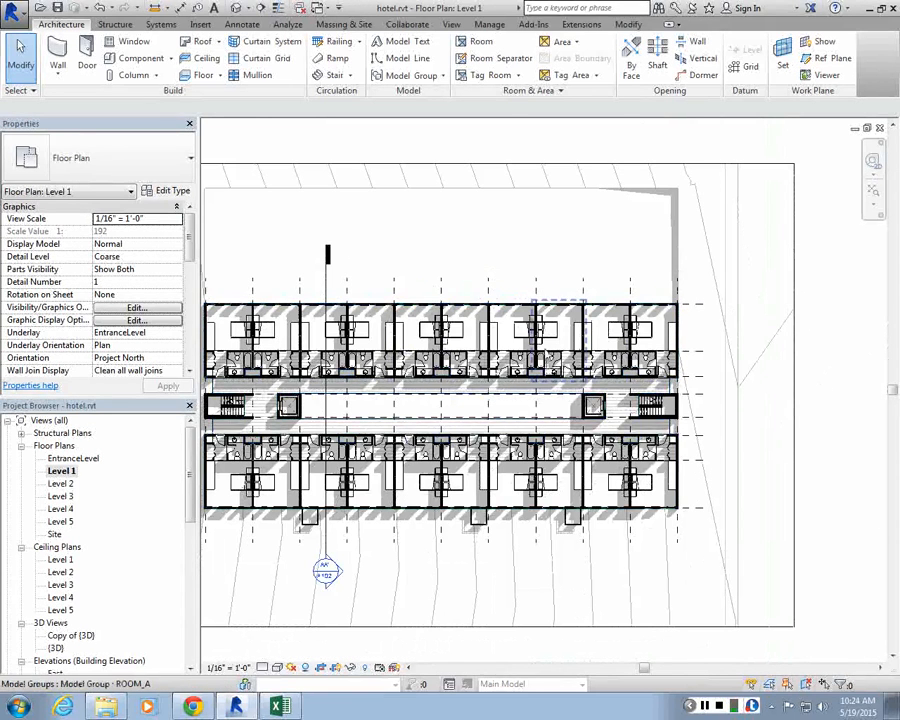
scroll(402, 400, down, 3)
Step: Widen the Level 1 plan's crop region to the right beyond the site
middle_drag(661, 353, 383, 369)
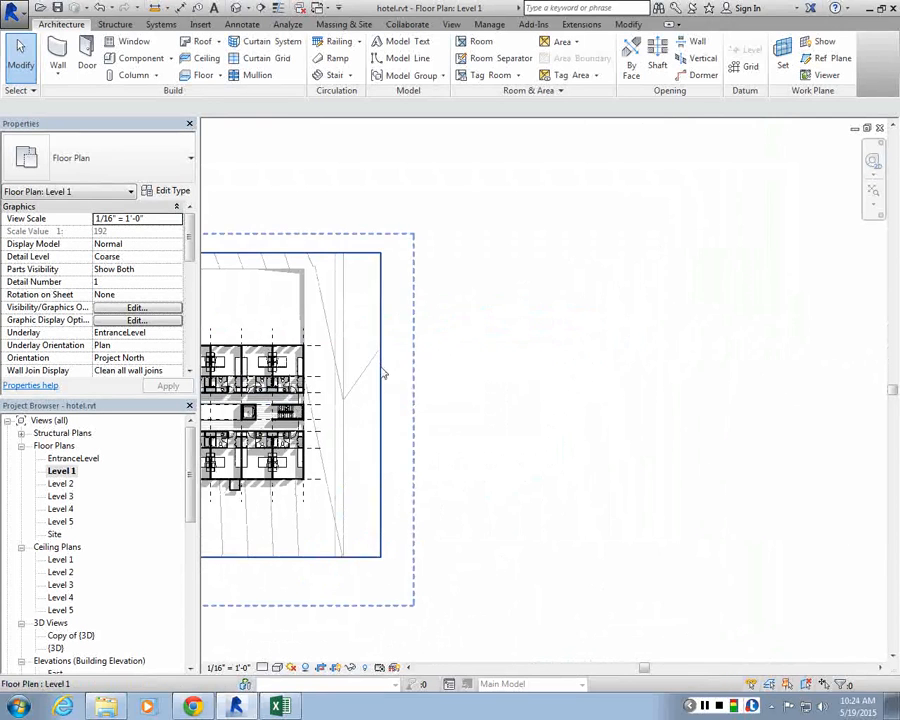
click(381, 372)
drag(382, 404, 692, 404)
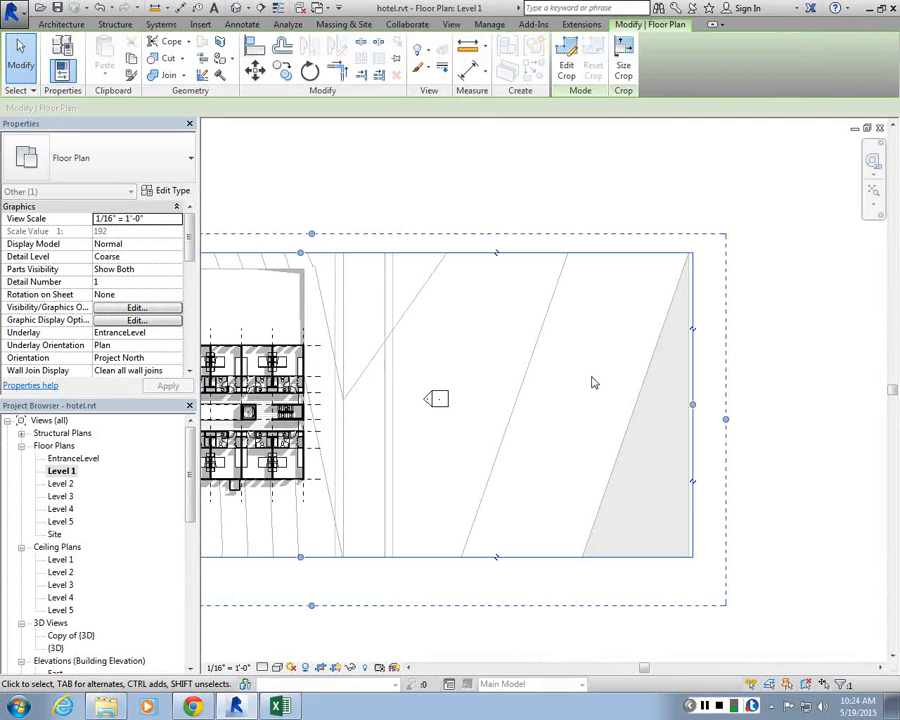
click(465, 362)
scroll(465, 362, up, 2)
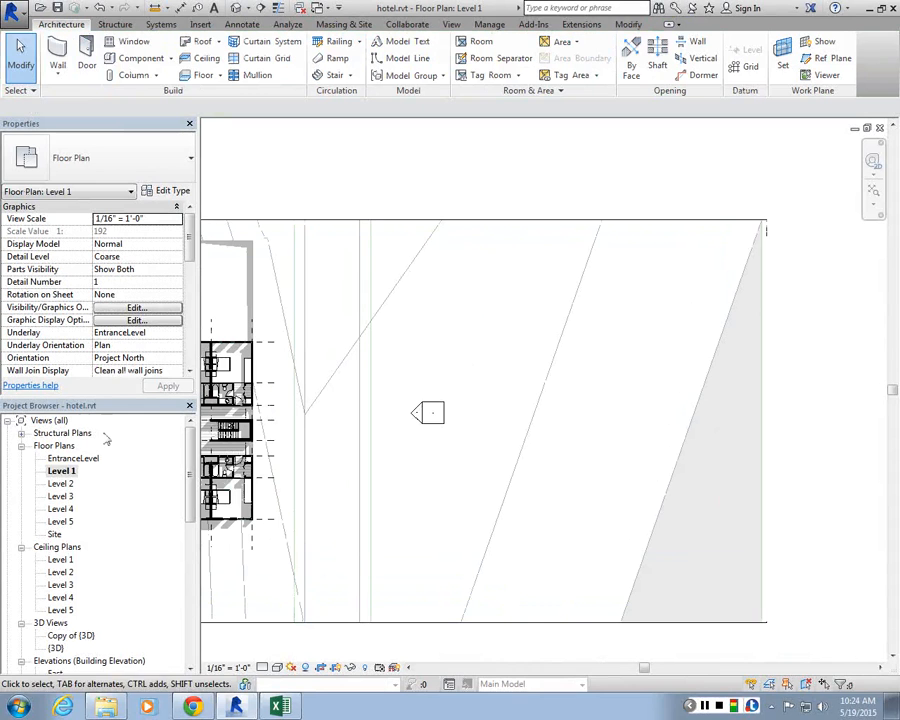
Step: Open the Level 5 floor plan and then the Level 4 floor plan
double_click(62, 522)
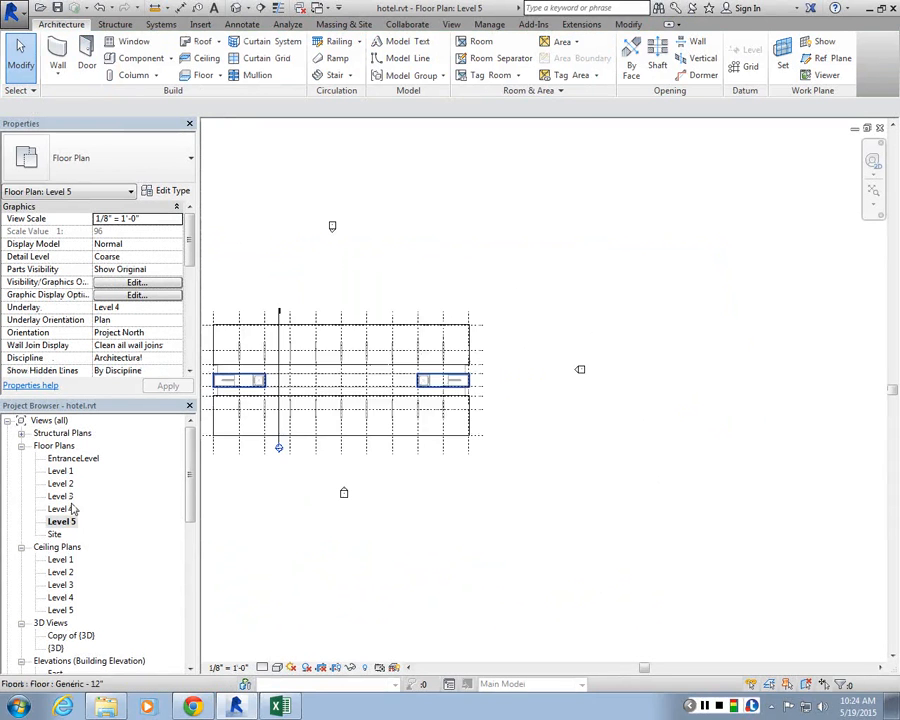
double_click(73, 510)
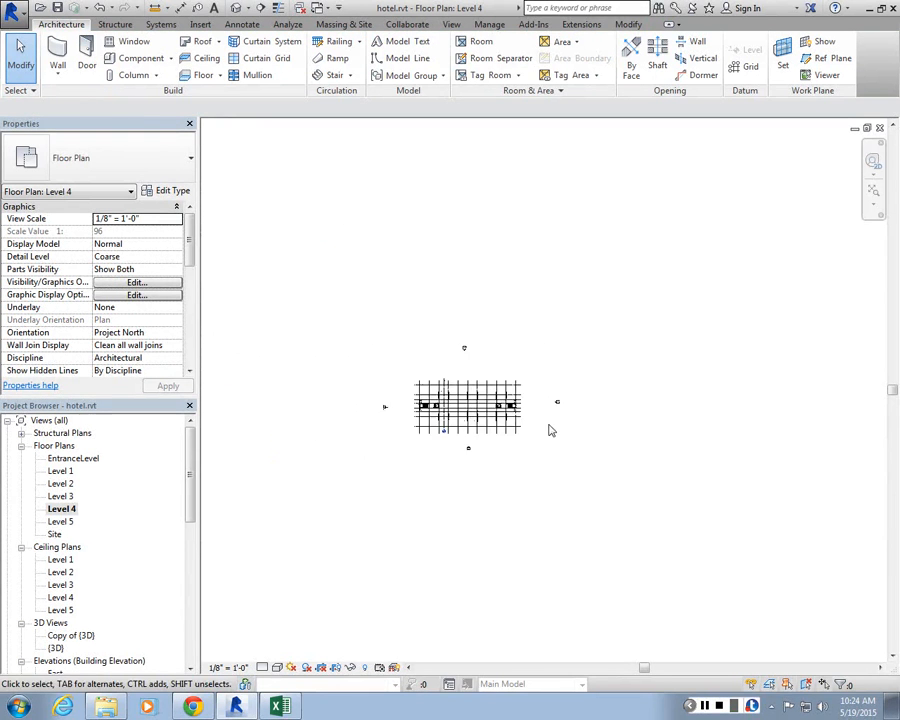
Step: Select the Level 4 floor slab and convert it into parts
scroll(555, 450, up, 5)
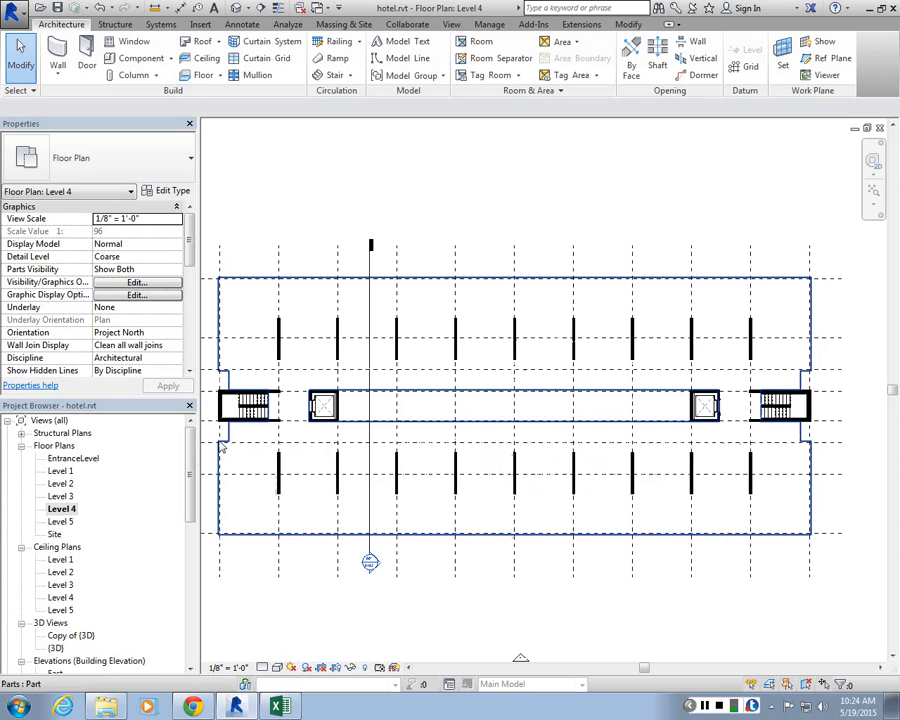
click(408, 397)
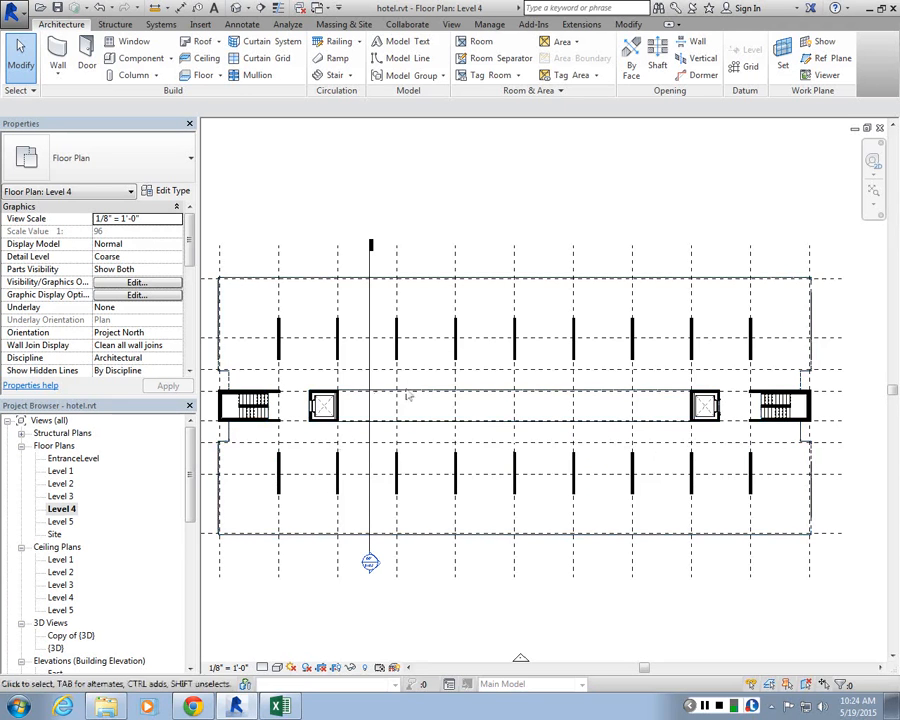
scroll(370, 490, down, 2)
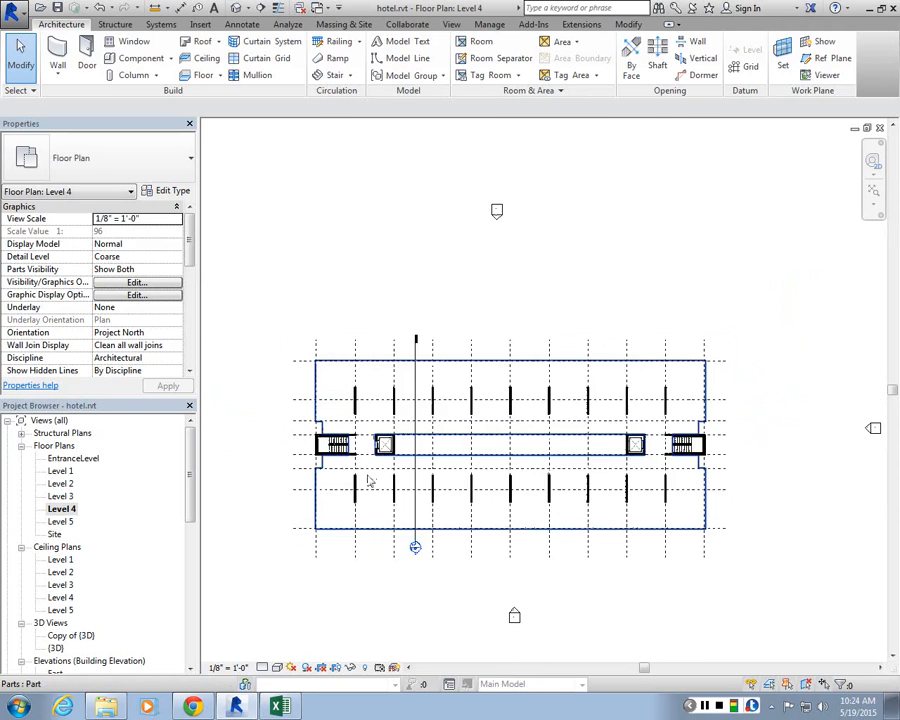
scroll(430, 458, up, 2)
click(466, 460)
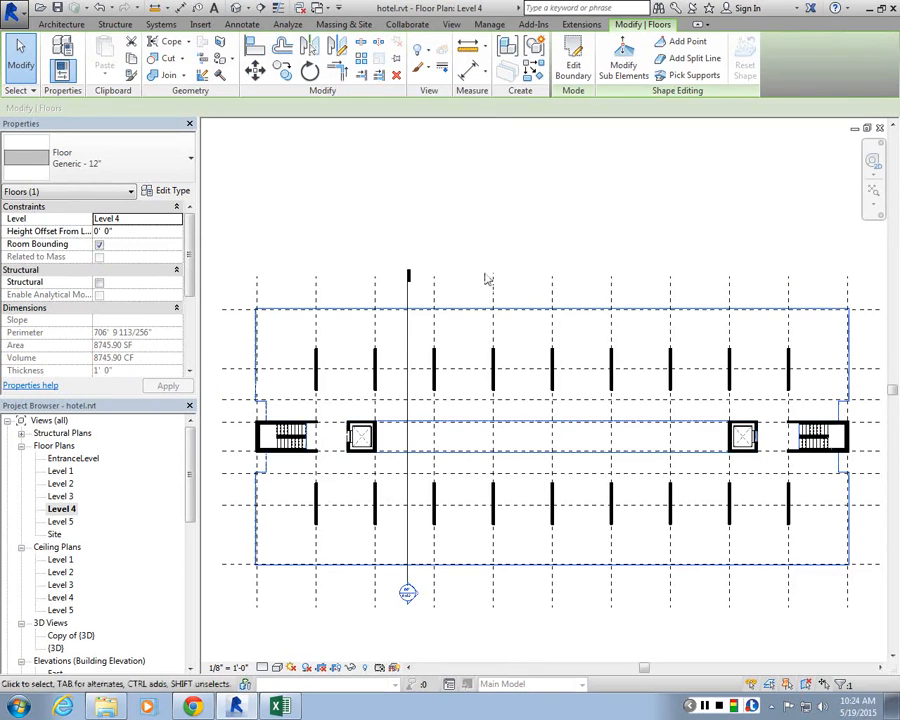
click(487, 279)
click(460, 316)
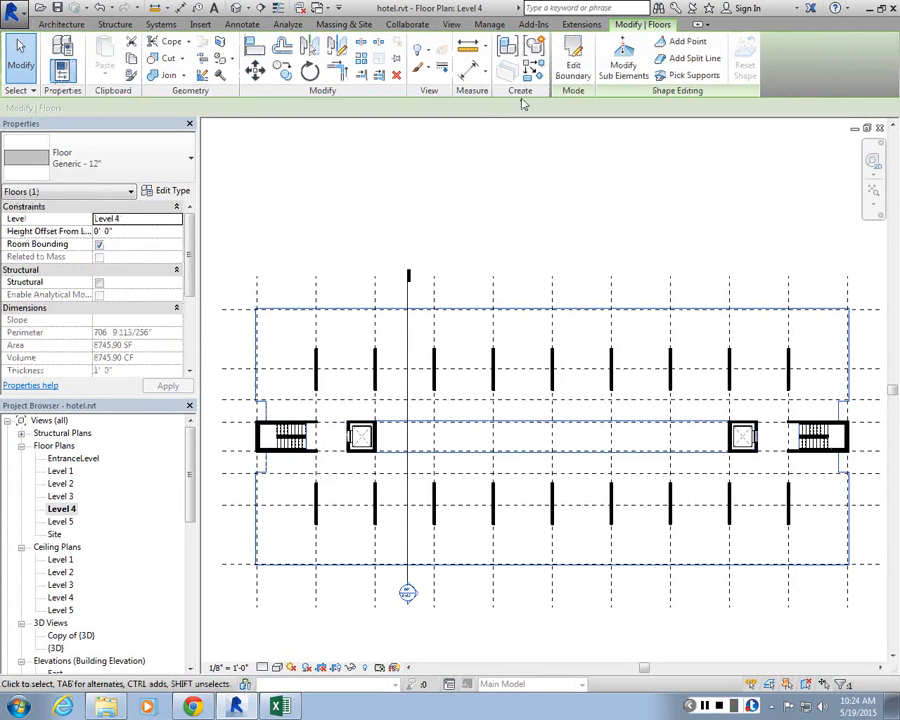
click(507, 52)
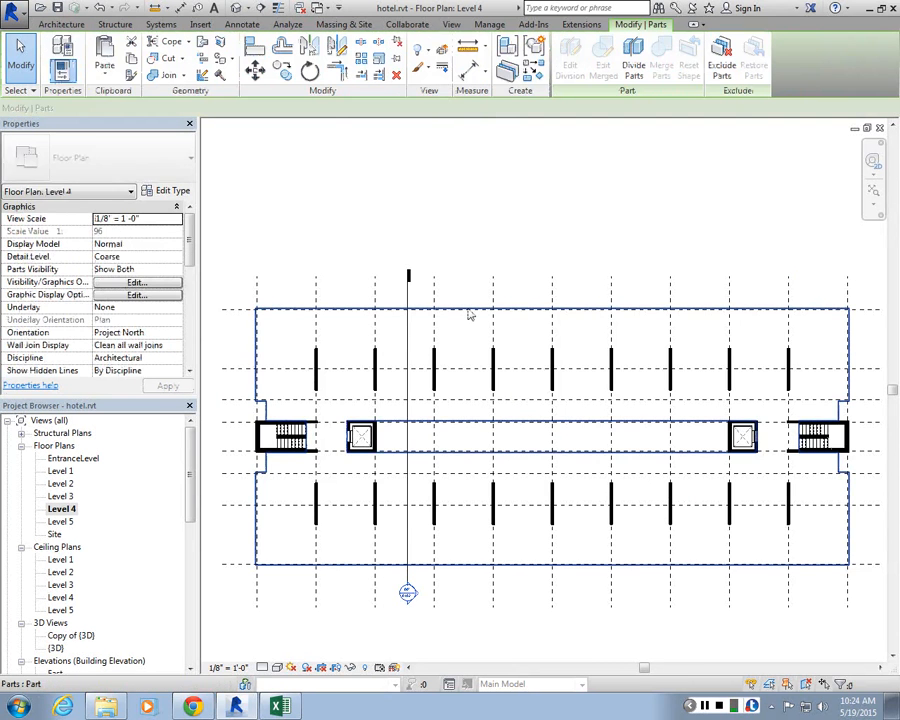
scroll(303, 425, up, 5)
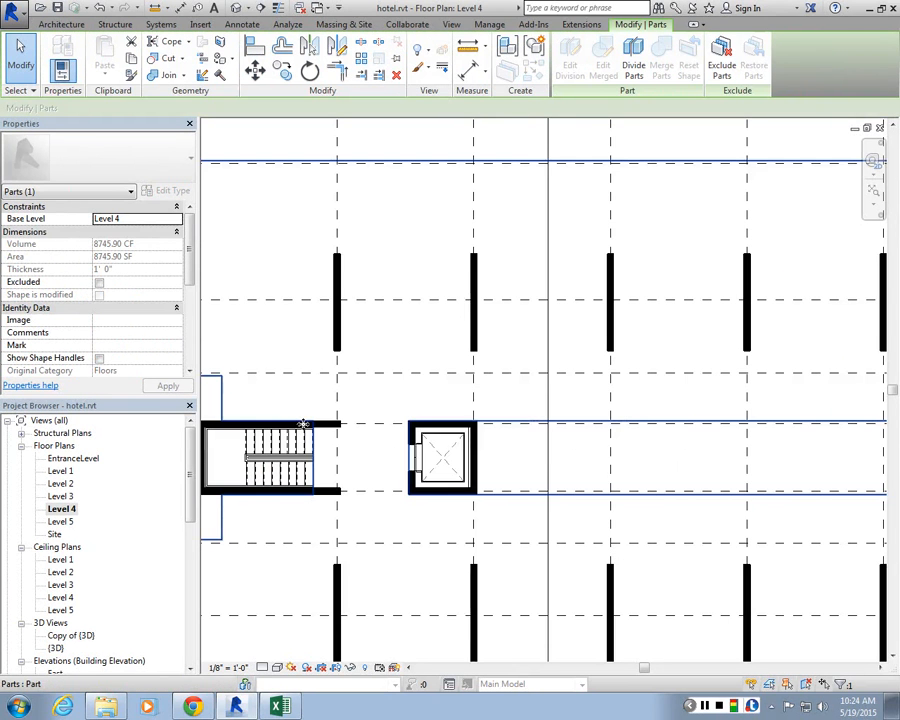
scroll(303, 425, down, 5)
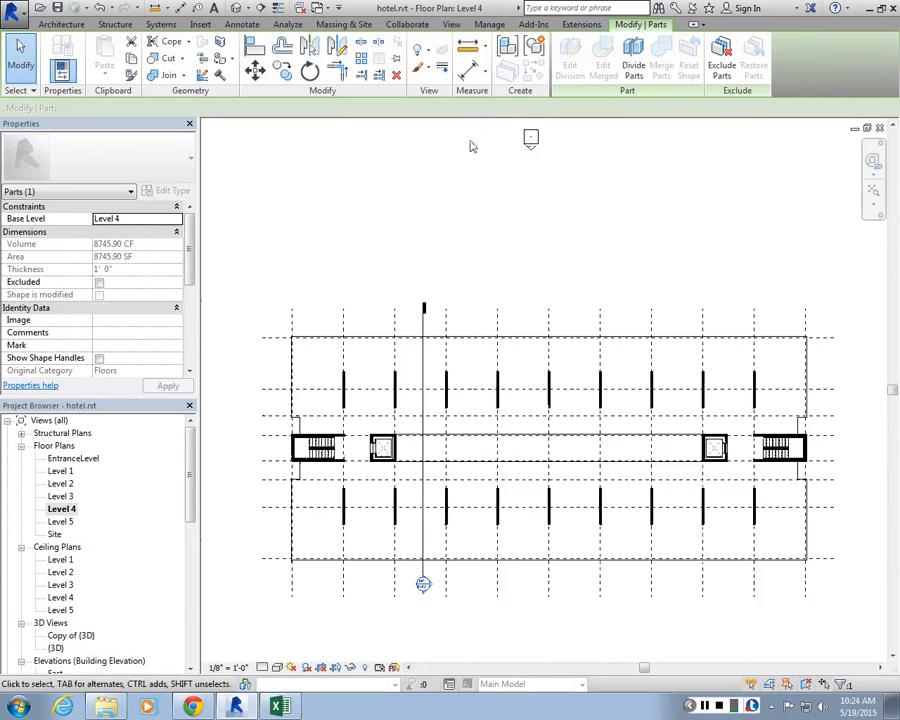
key(Escape)
scroll(472, 146, down, 3)
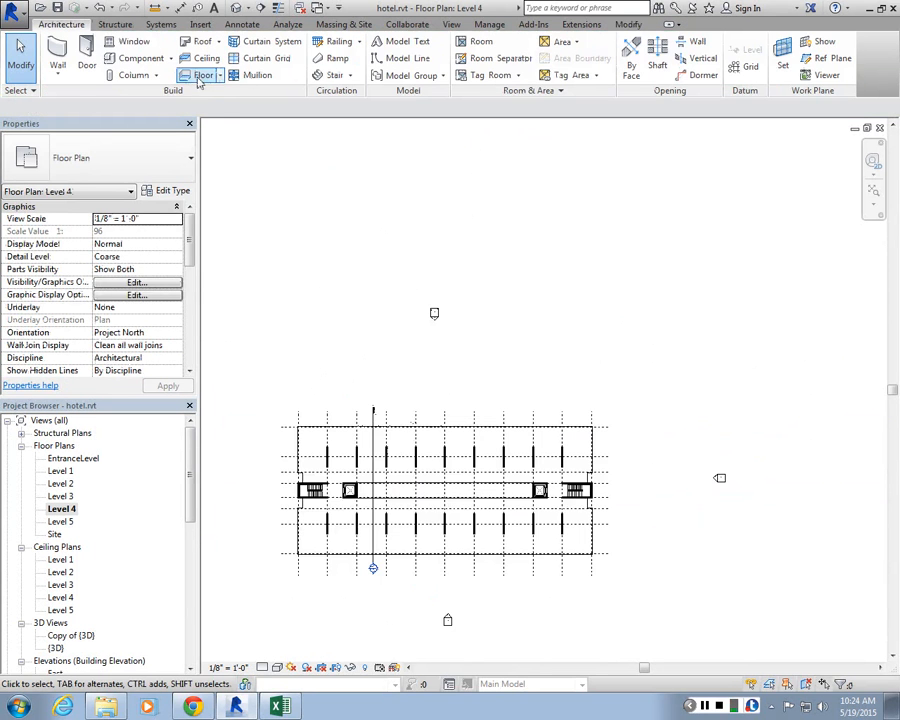
Step: Sketch a rectangular floor on Level 4 north of the building and finish it
click(199, 80)
click(684, 42)
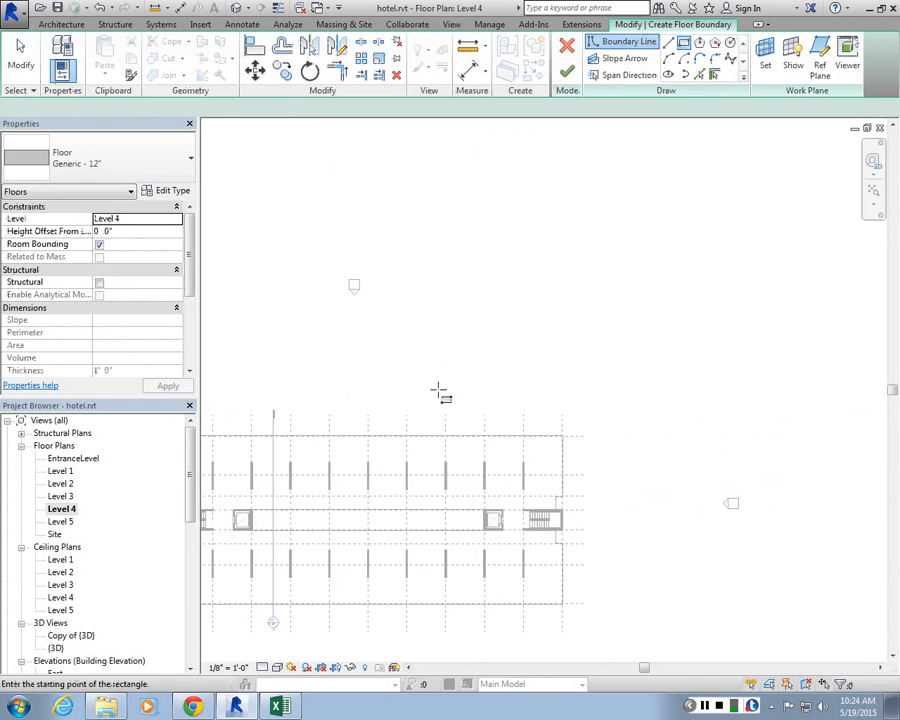
click(437, 389)
click(686, 255)
click(566, 71)
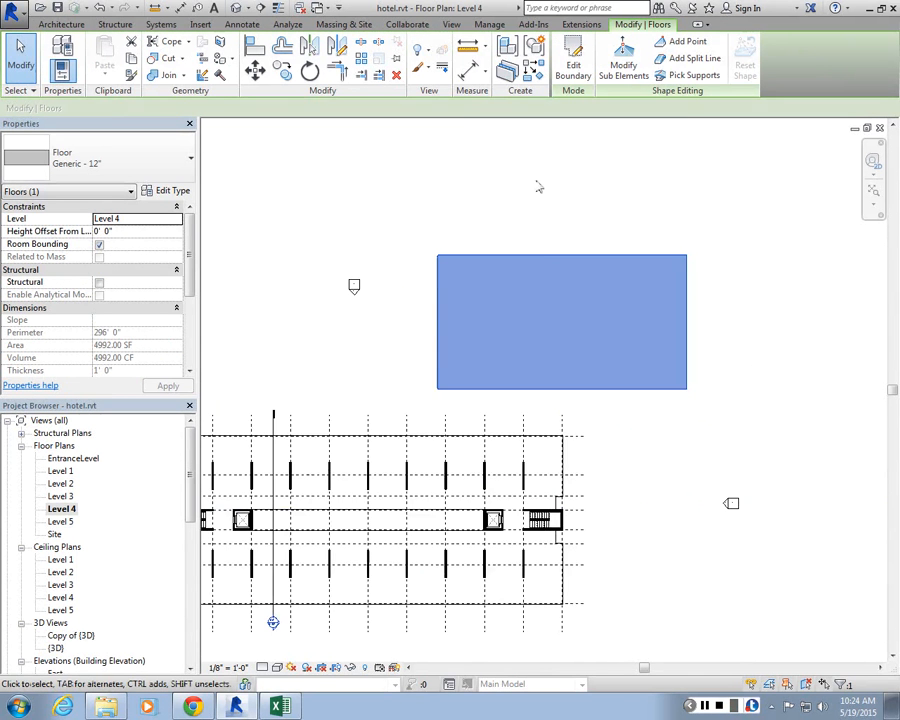
Step: Convert the new rectangular floor into parts
scroll(540, 190, up, 1)
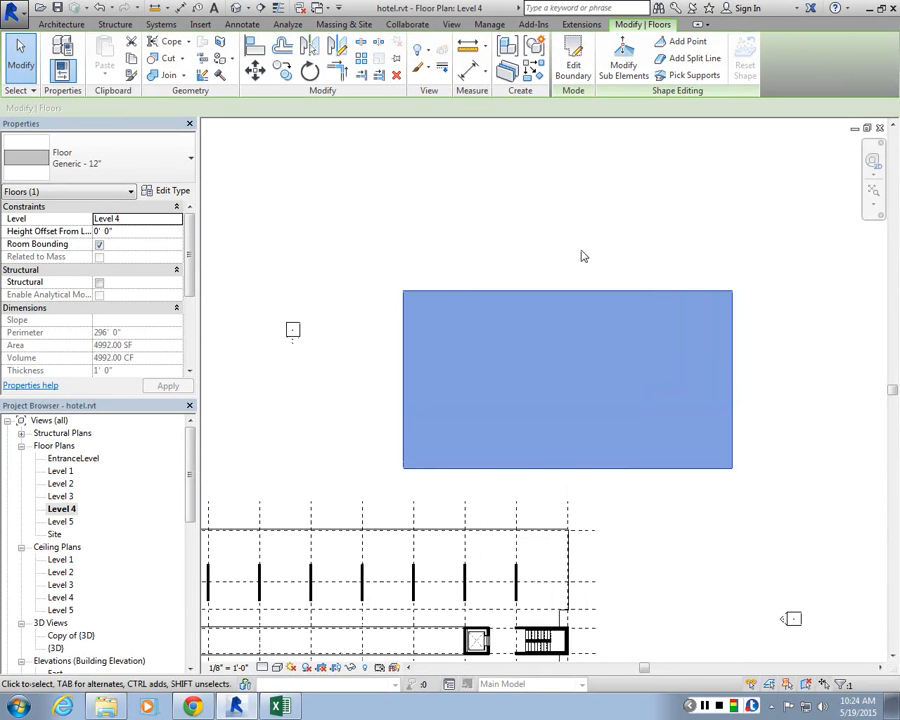
scroll(586, 230, up, 1)
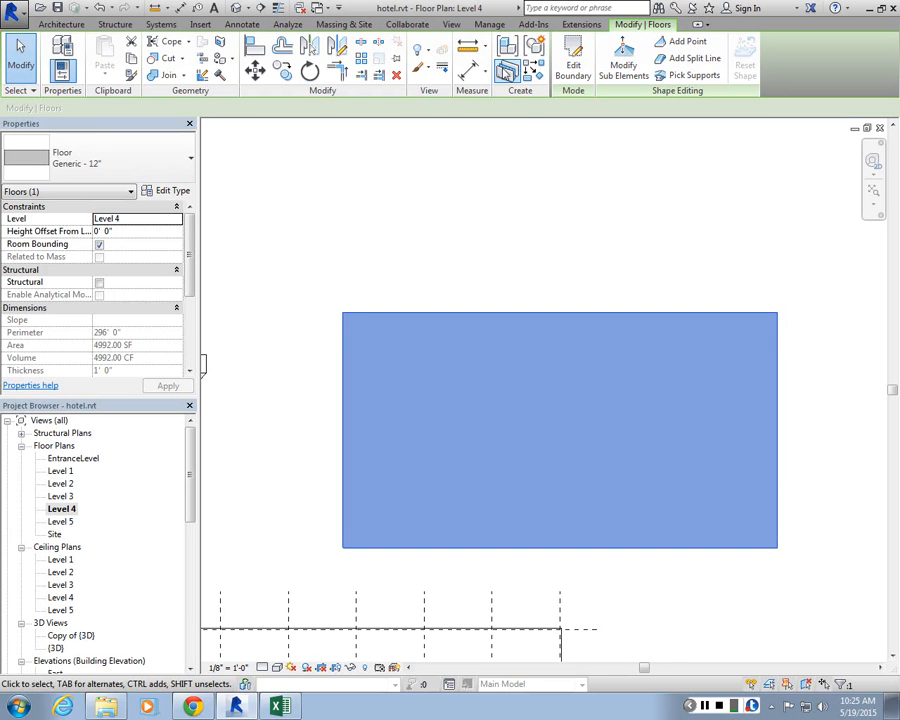
click(503, 68)
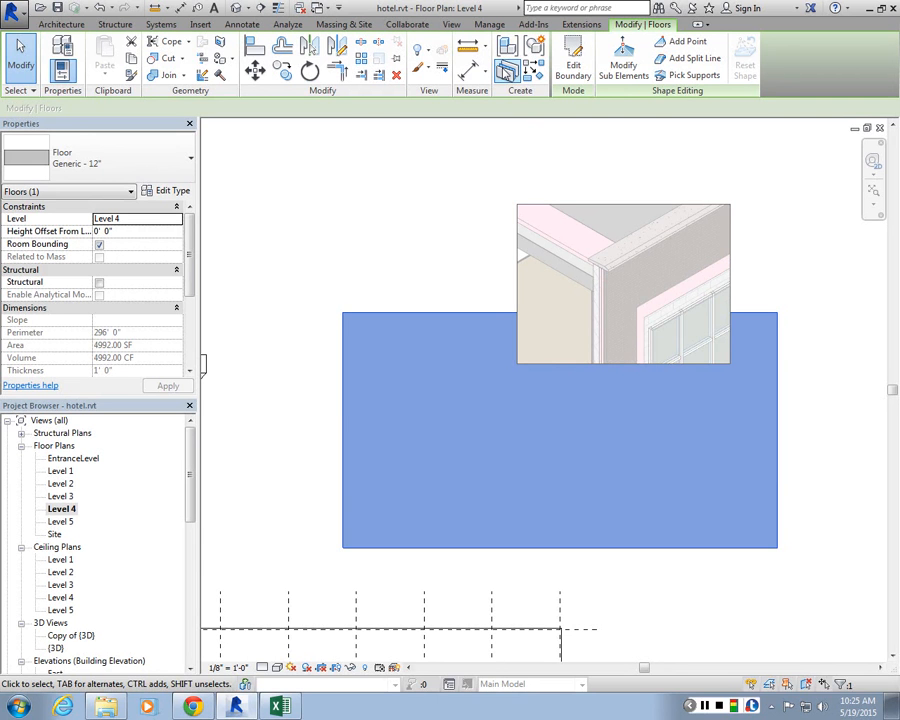
click(507, 71)
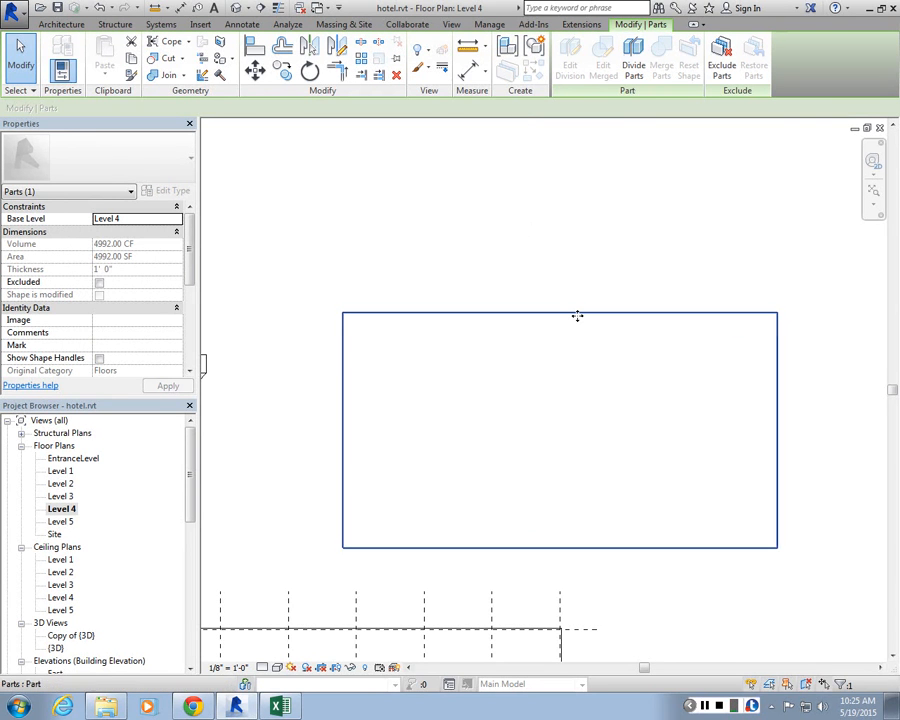
Step: Start dividing the new floor's part and sketch a slanted division line across its western portion
click(633, 65)
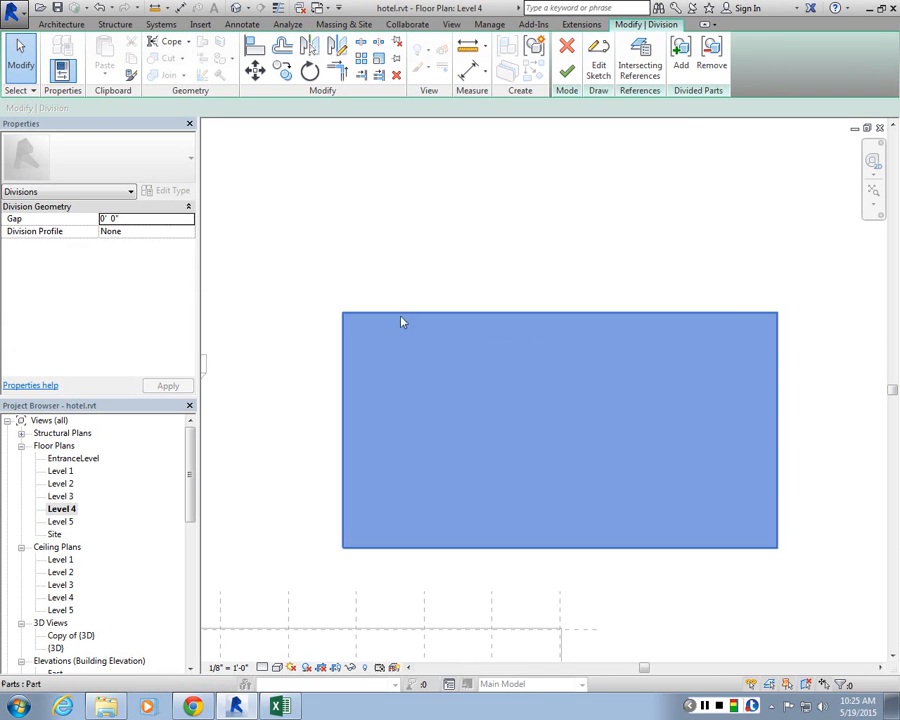
scroll(650, 365, down, 2)
scroll(676, 452, up, 1)
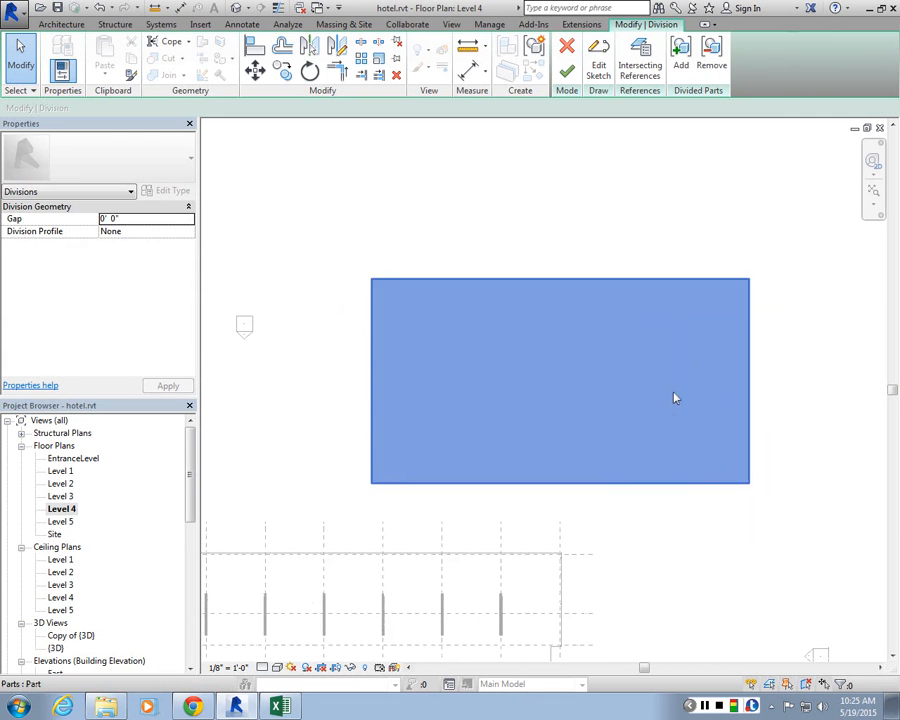
scroll(416, 152, up, 2)
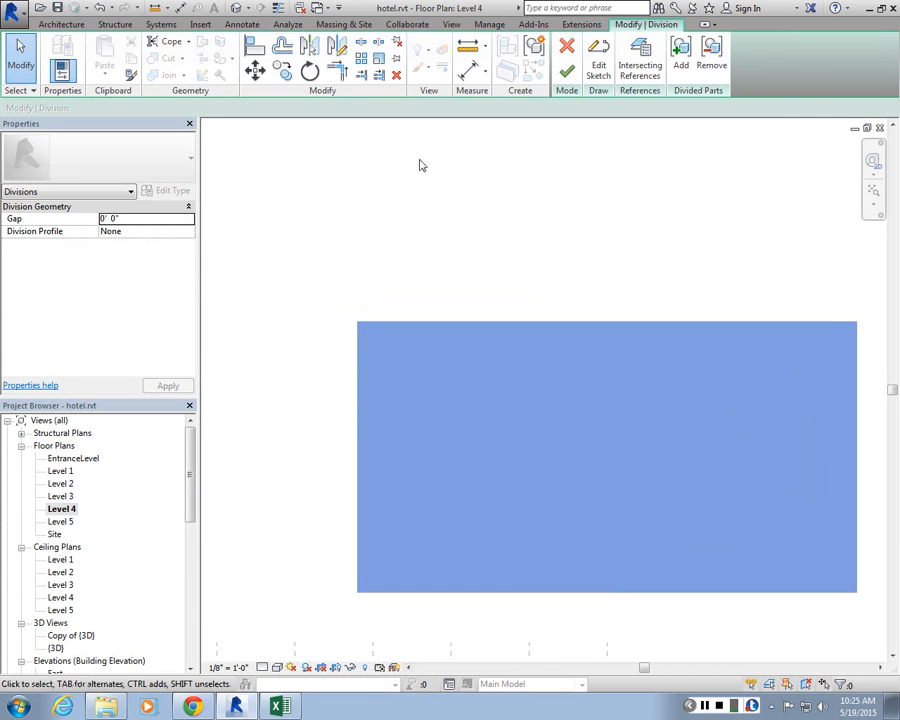
scroll(420, 165, down, 1)
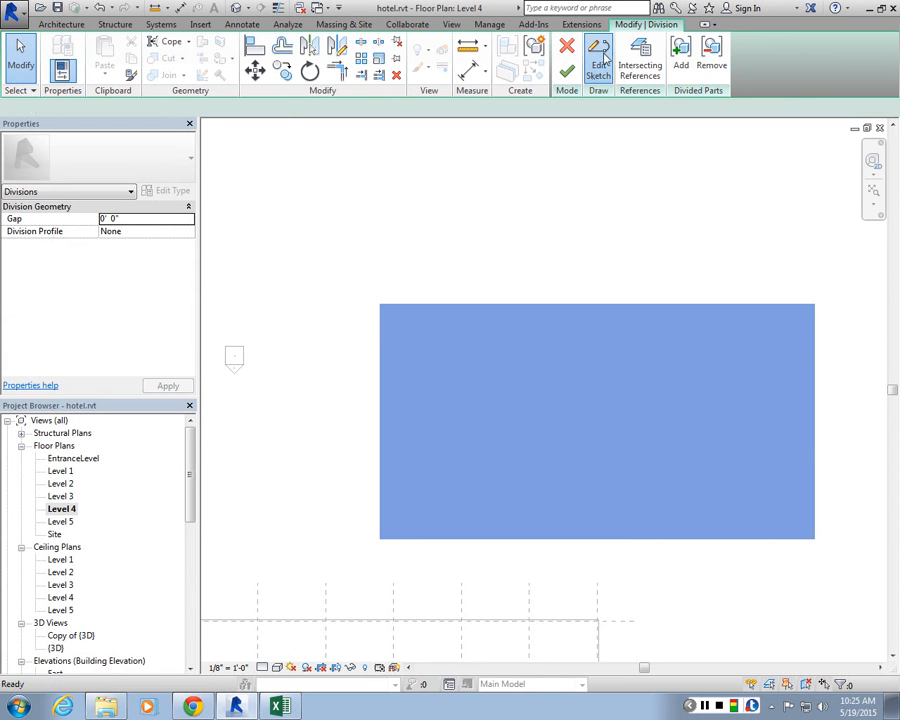
click(597, 70)
scroll(532, 380, up, 1)
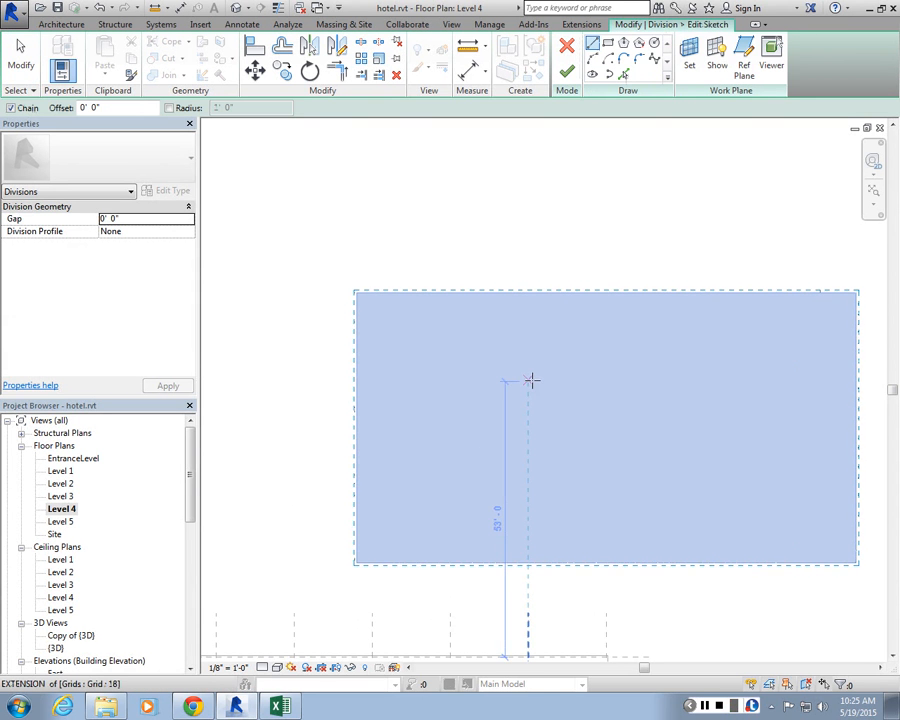
click(440, 245)
click(517, 582)
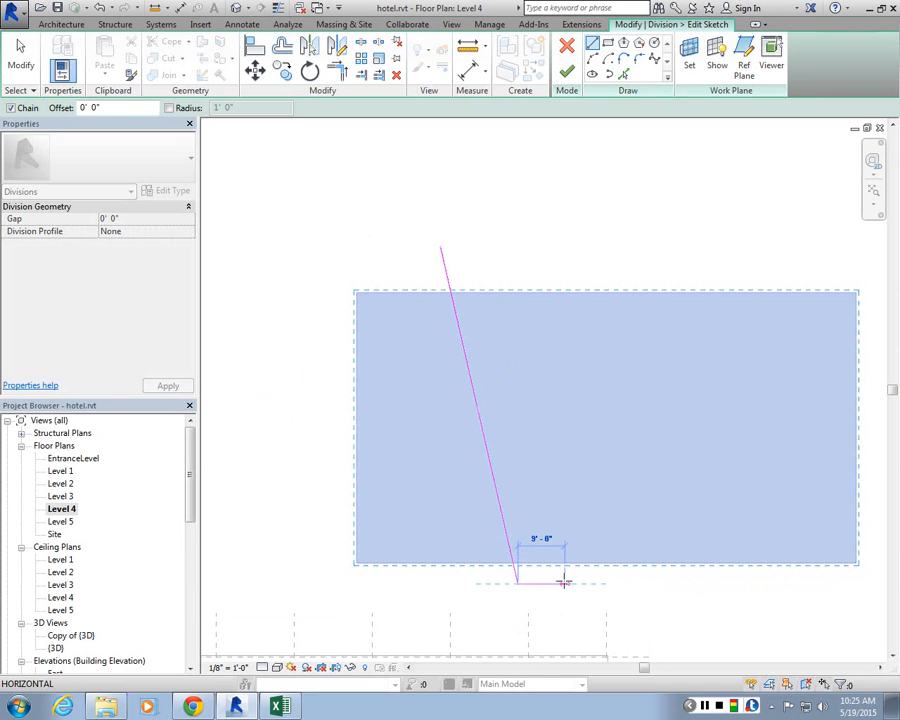
key(Escape)
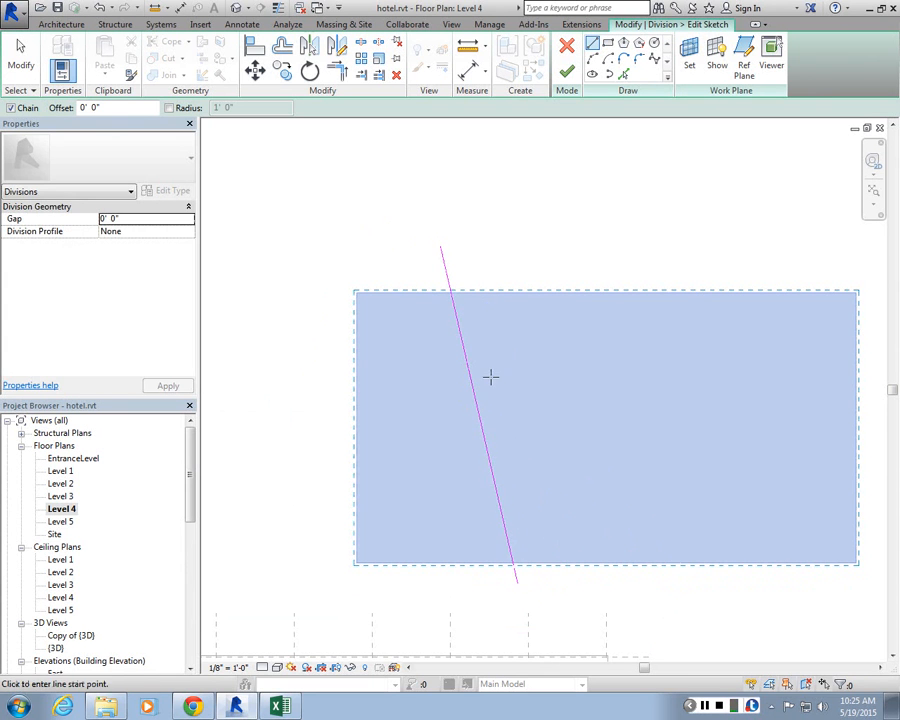
Step: Sketch a horizontal division line about 78 ft long from the slanted line past the floor's east edge
click(480, 417)
scroll(653, 400, down, 2)
scroll(799, 427, up, 2)
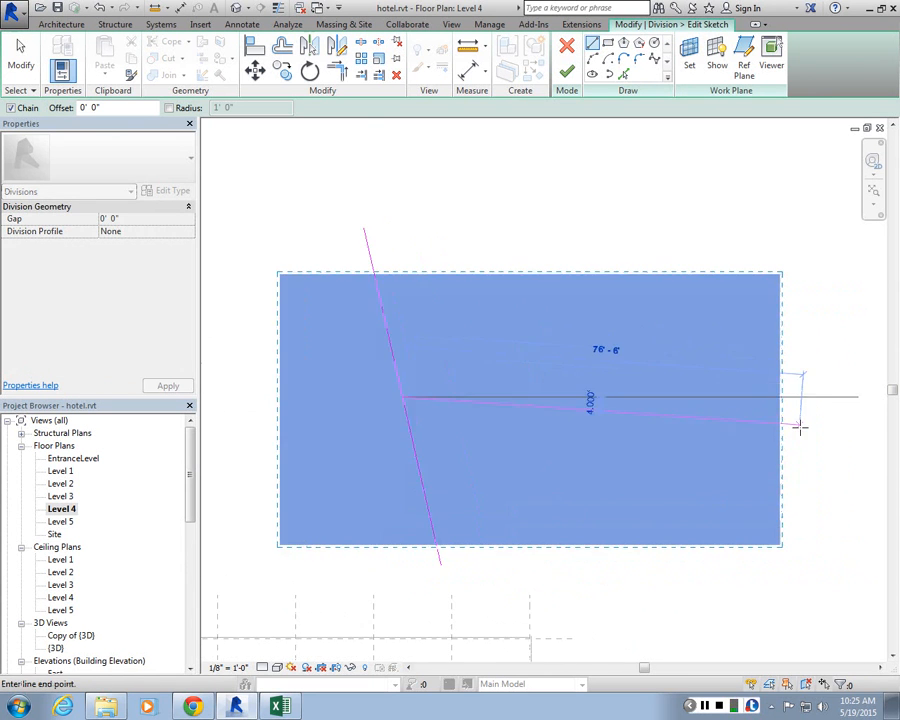
click(810, 399)
key(Escape)
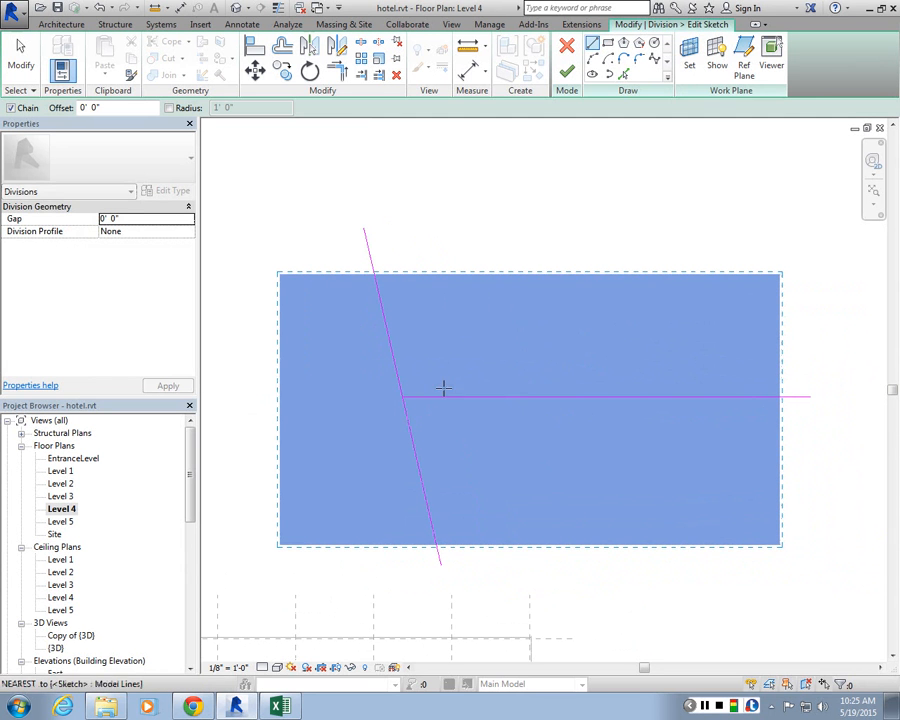
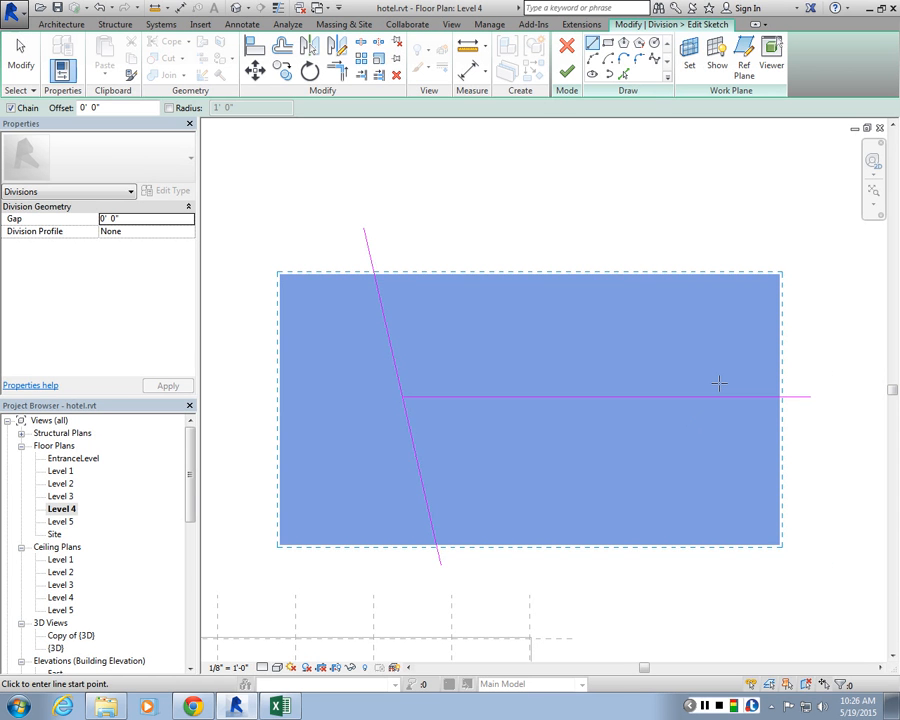
scroll(647, 125, up, 1)
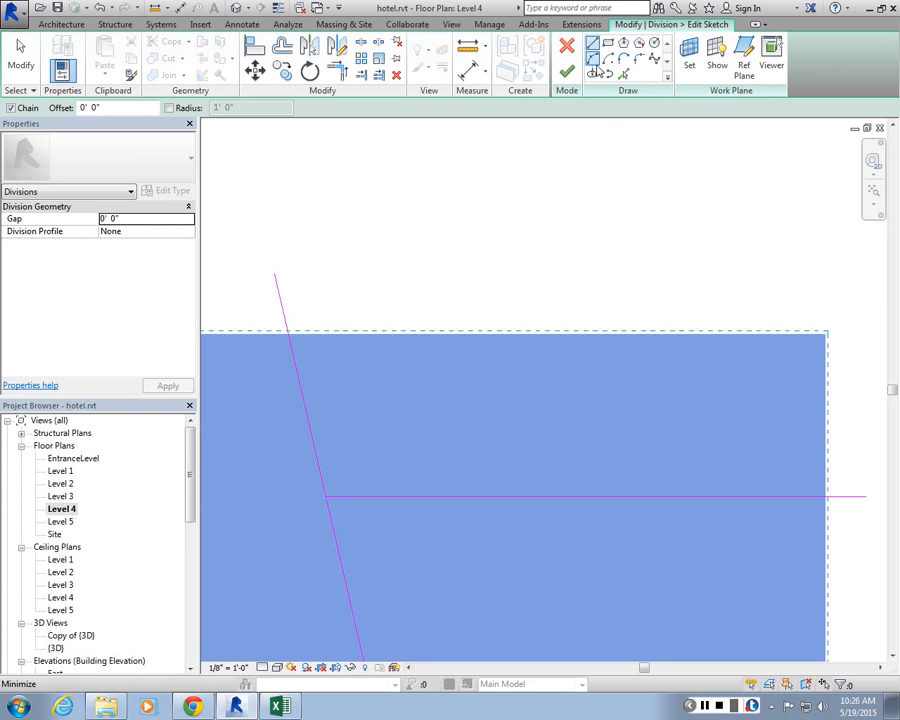
click(596, 58)
click(306, 416)
click(441, 415)
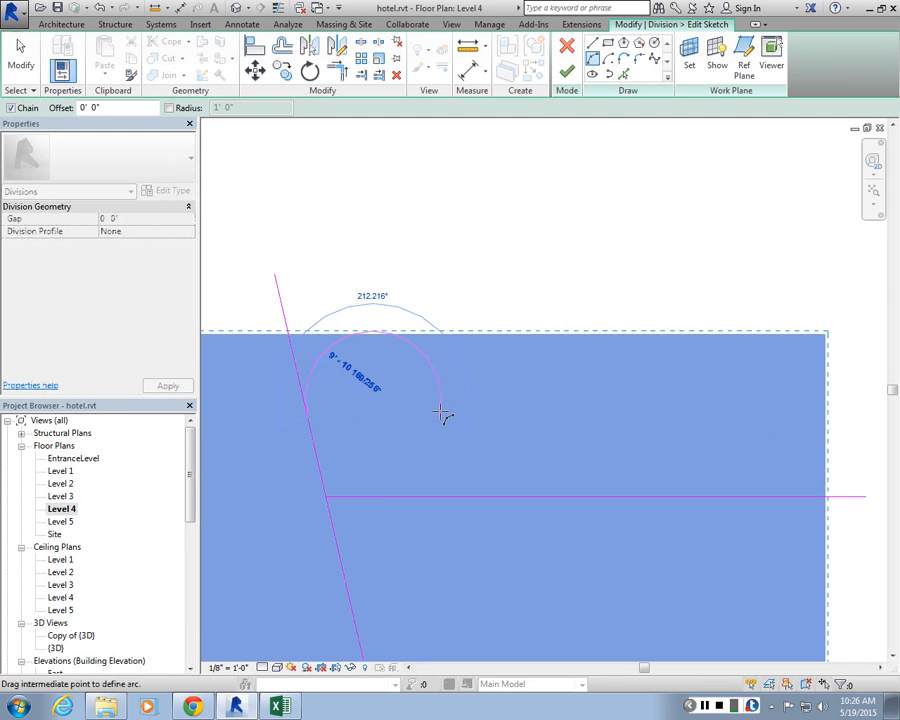
click(380, 426)
key(Escape)
key(Escape)
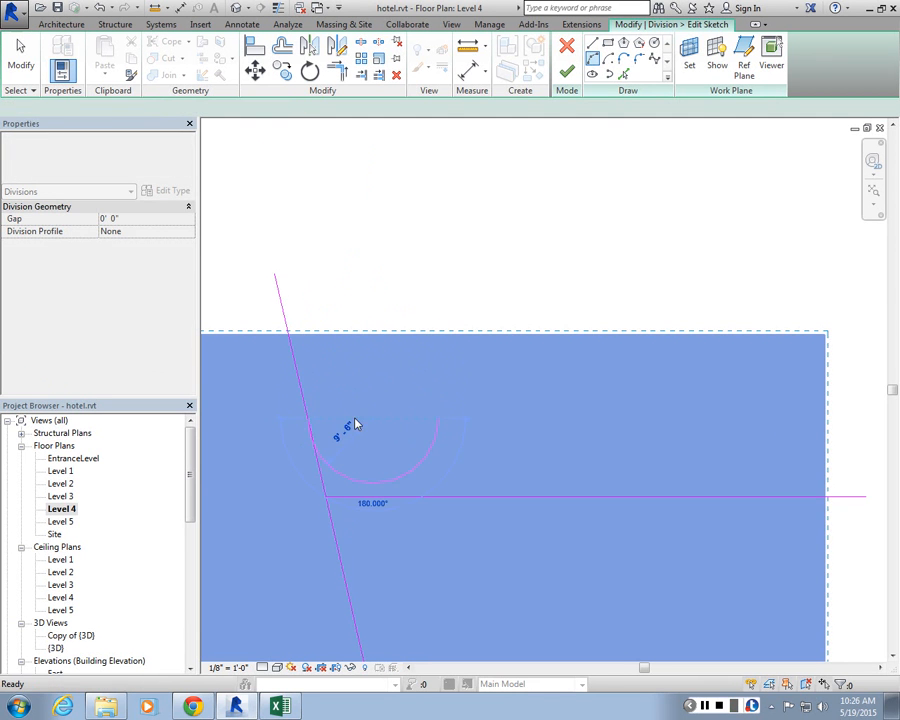
Step: Sketch an arc division line from the slanted line to the horizontal line, then finish the sketch and the division
click(308, 418)
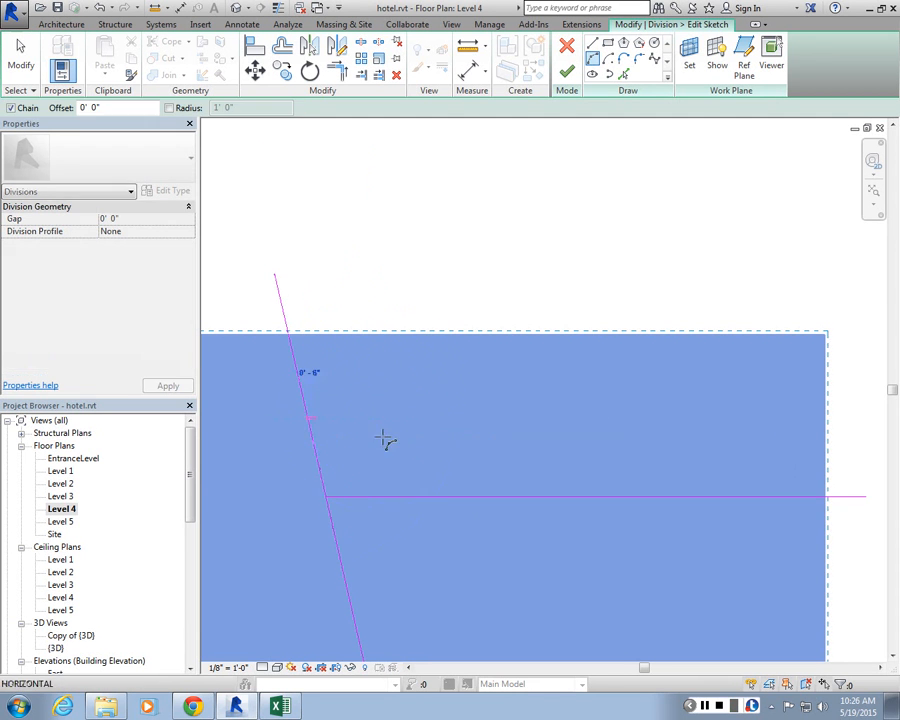
click(533, 497)
scroll(468, 446, down, 3)
click(541, 450)
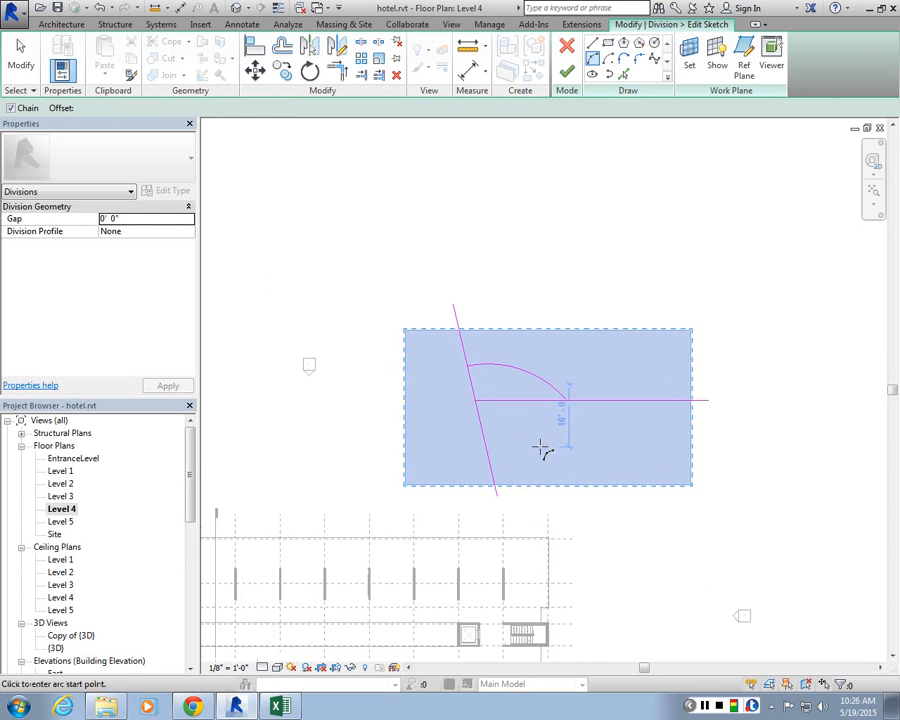
scroll(541, 450, up, 3)
click(566, 74)
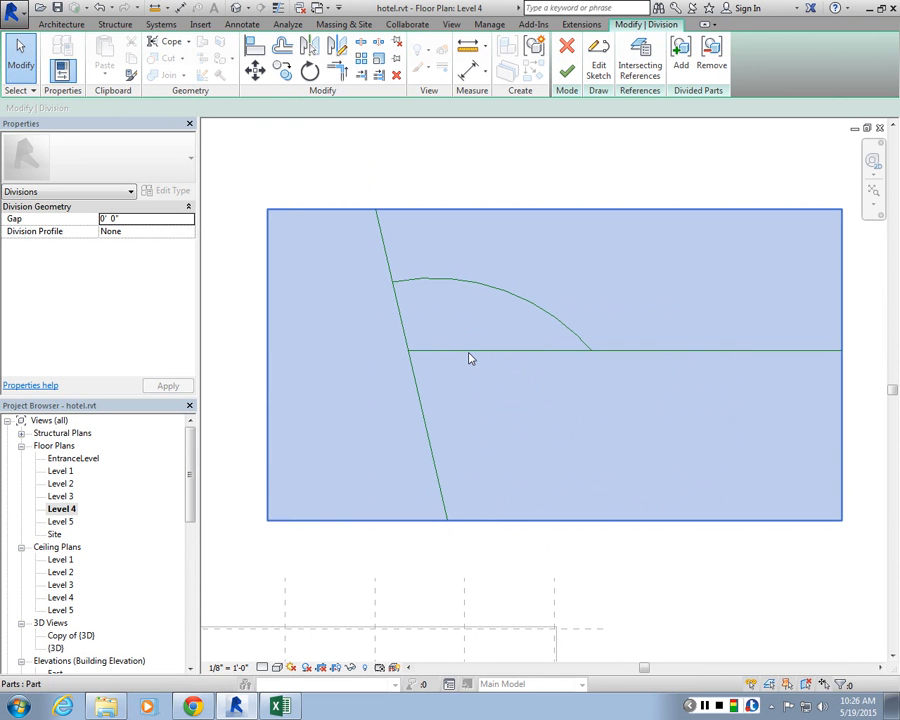
click(567, 72)
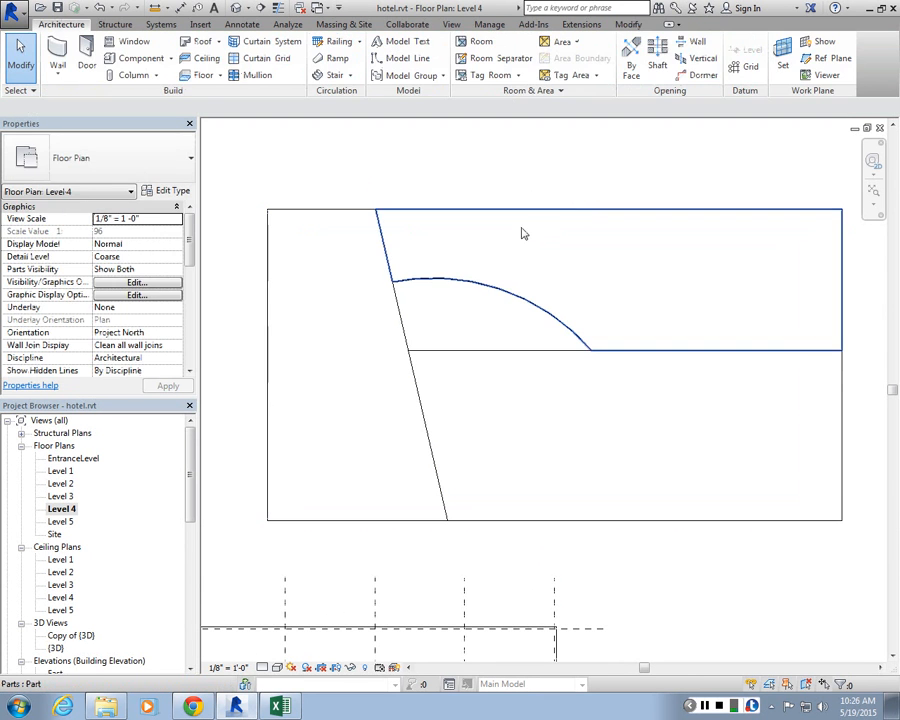
Step: Select the divided floor's parts one at a time to inspect each piece
click(508, 328)
click(373, 311)
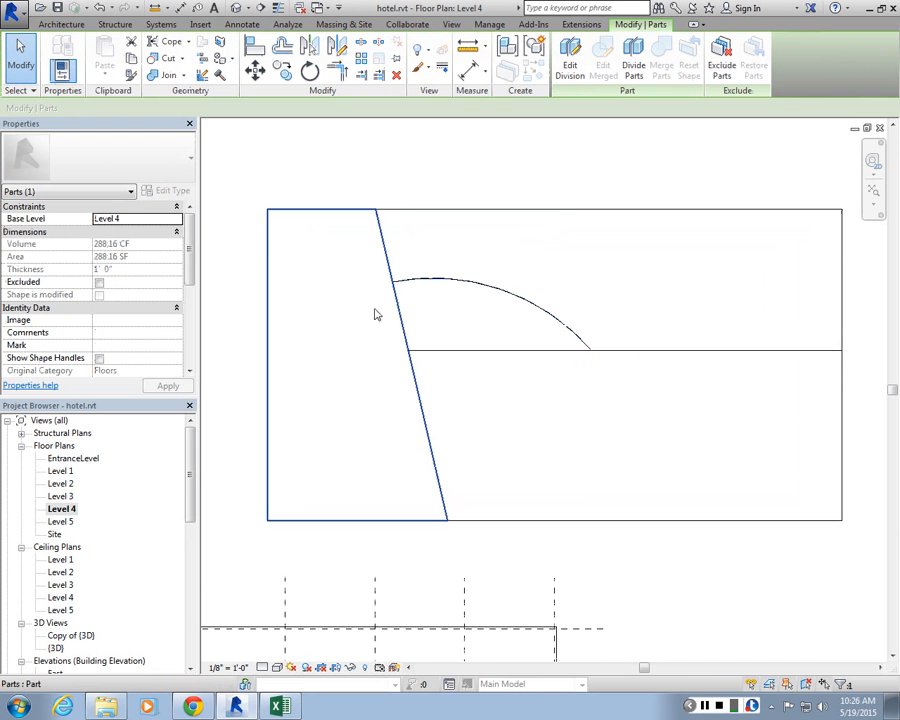
click(525, 403)
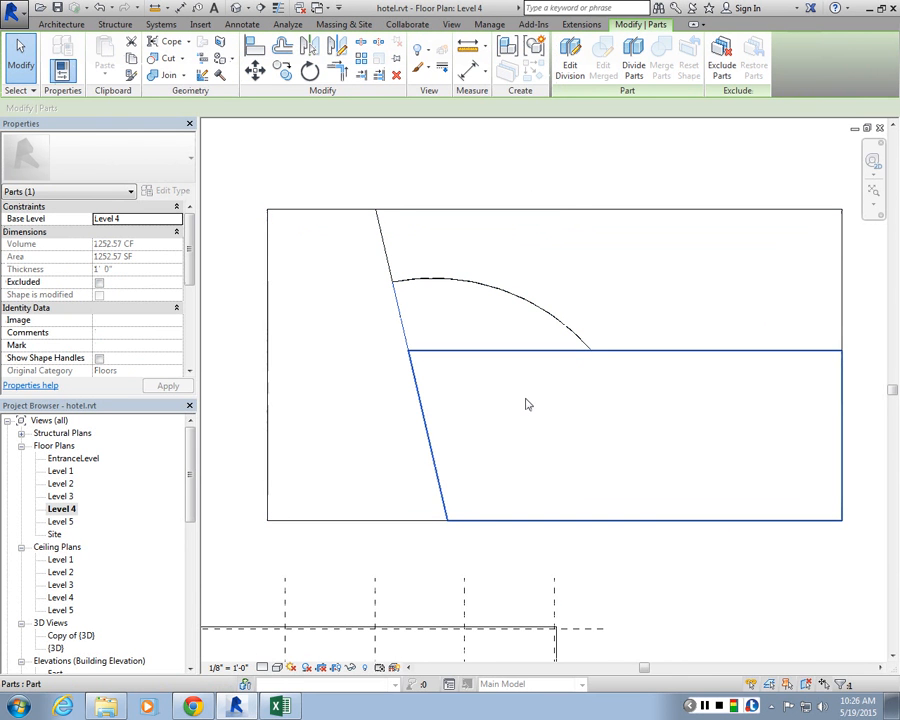
click(509, 315)
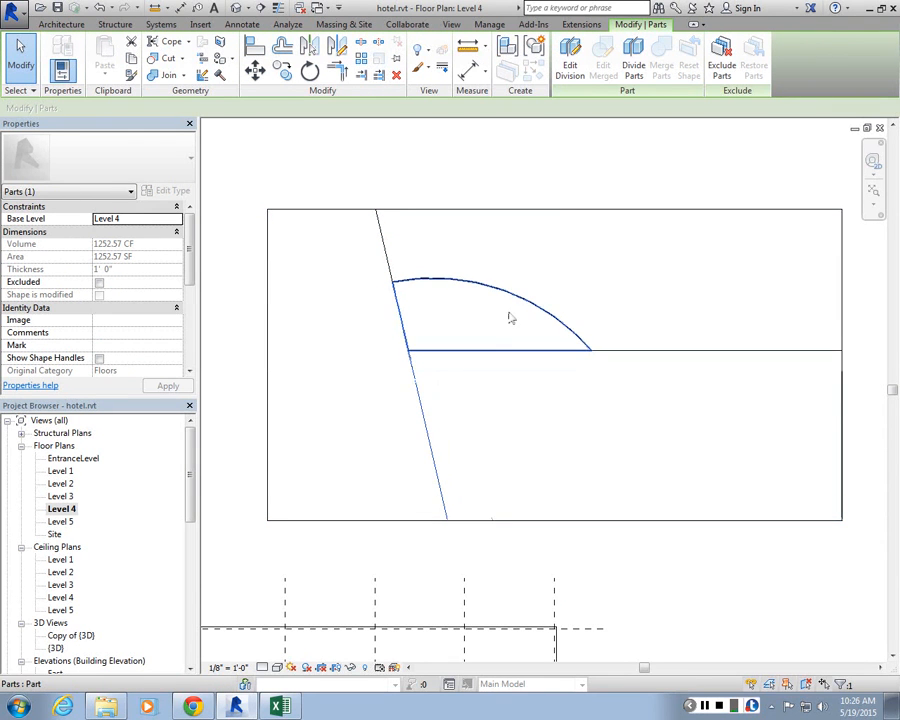
click(568, 362)
click(482, 326)
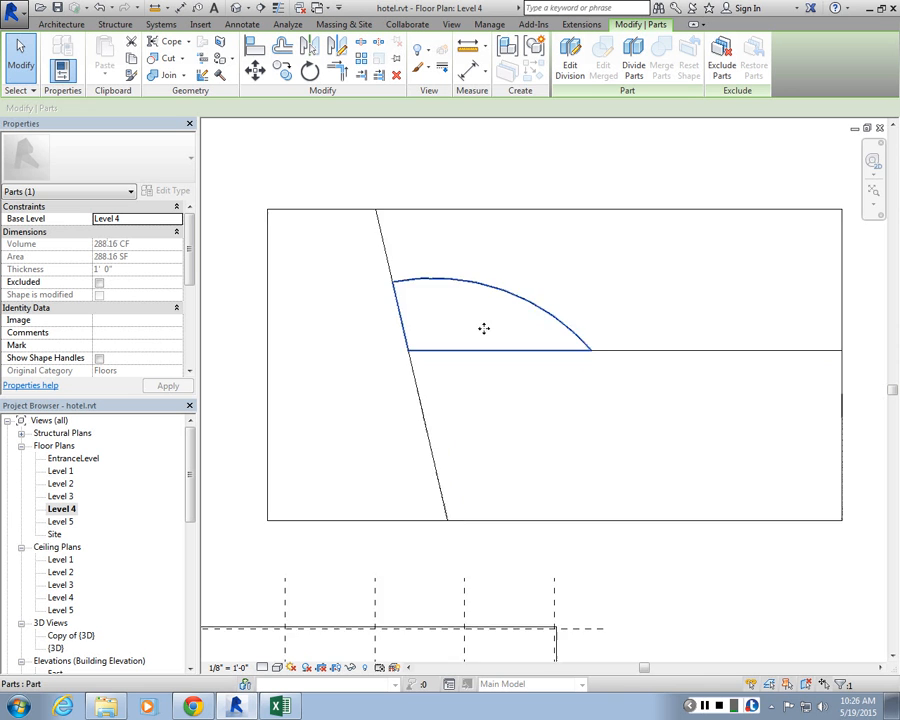
scroll(482, 326, up, 2)
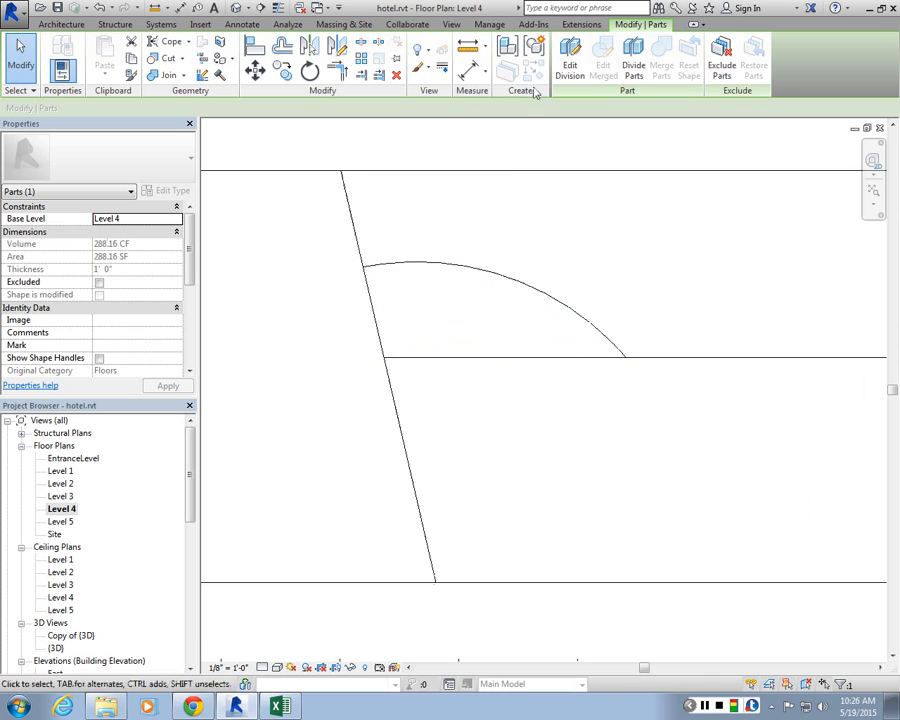
Step: Override the northern part's original material with the Tile, Porcelain, 4in material
click(450, 174)
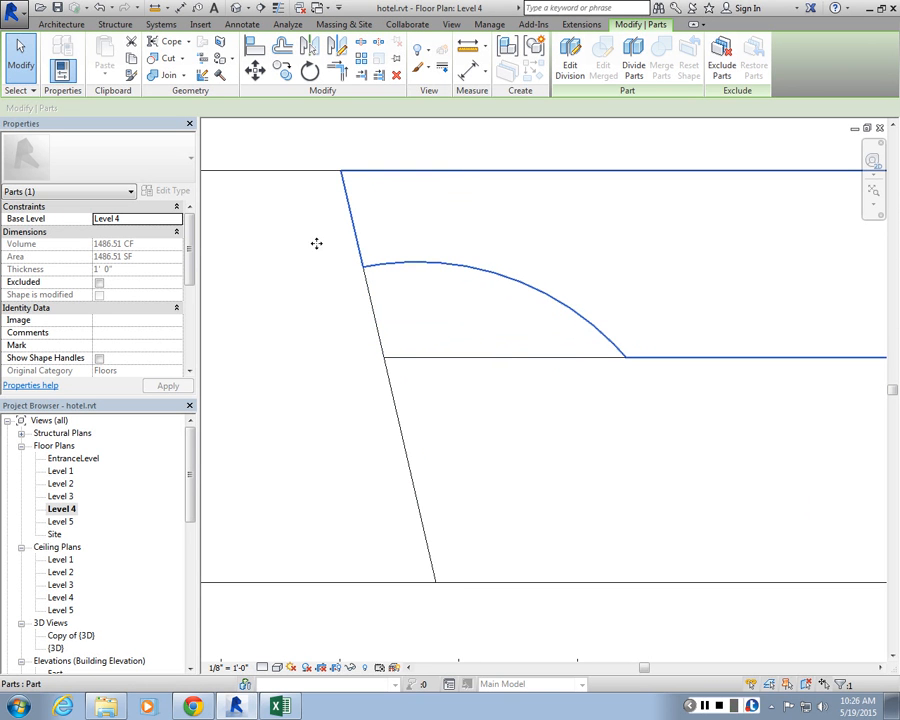
scroll(776, 360, down, 2)
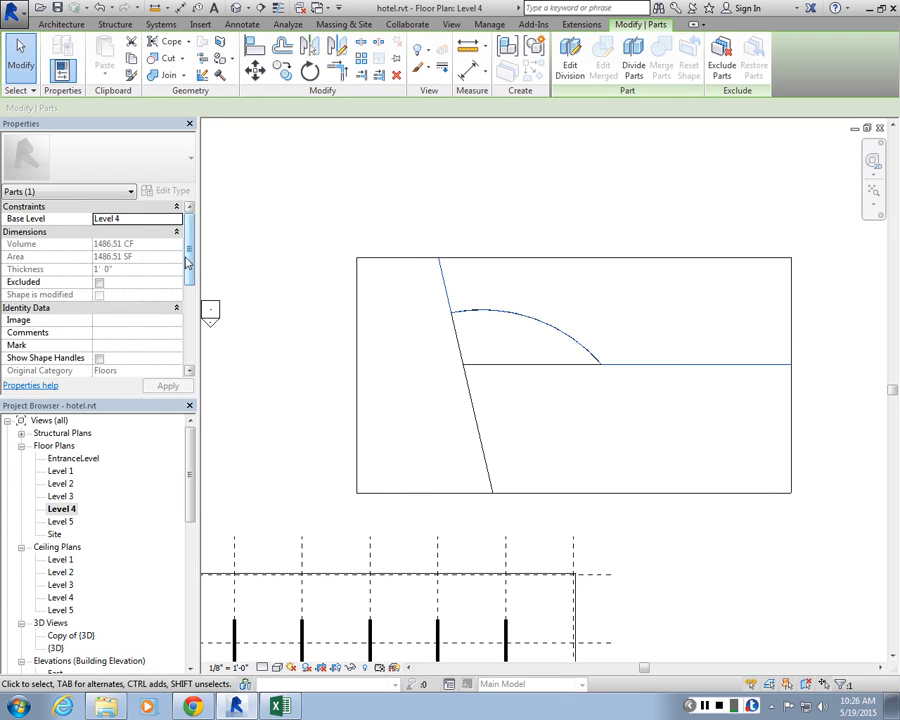
drag(186, 262, 186, 333)
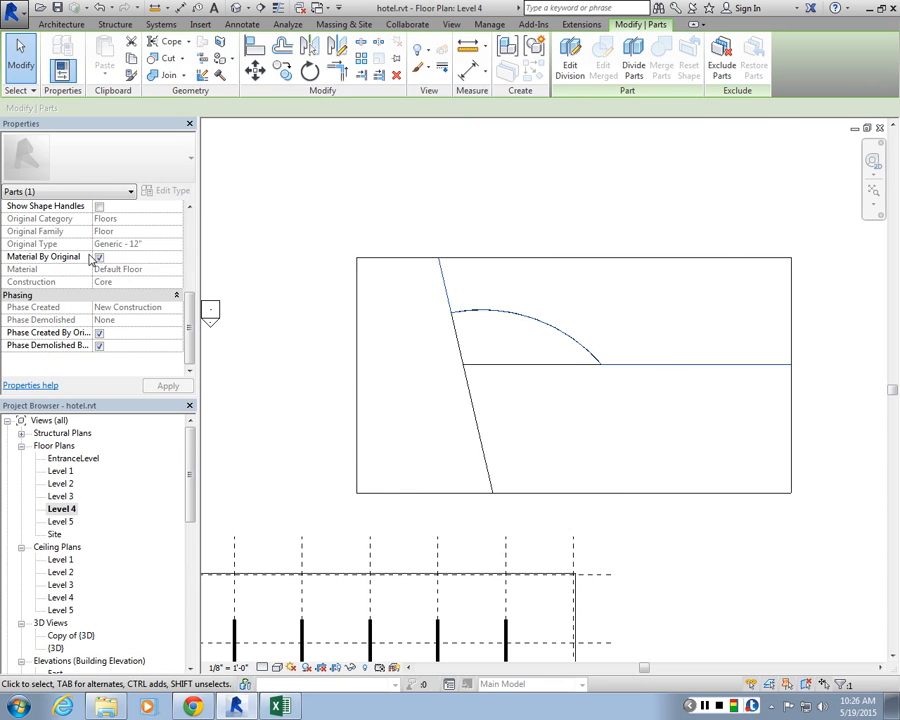
click(98, 257)
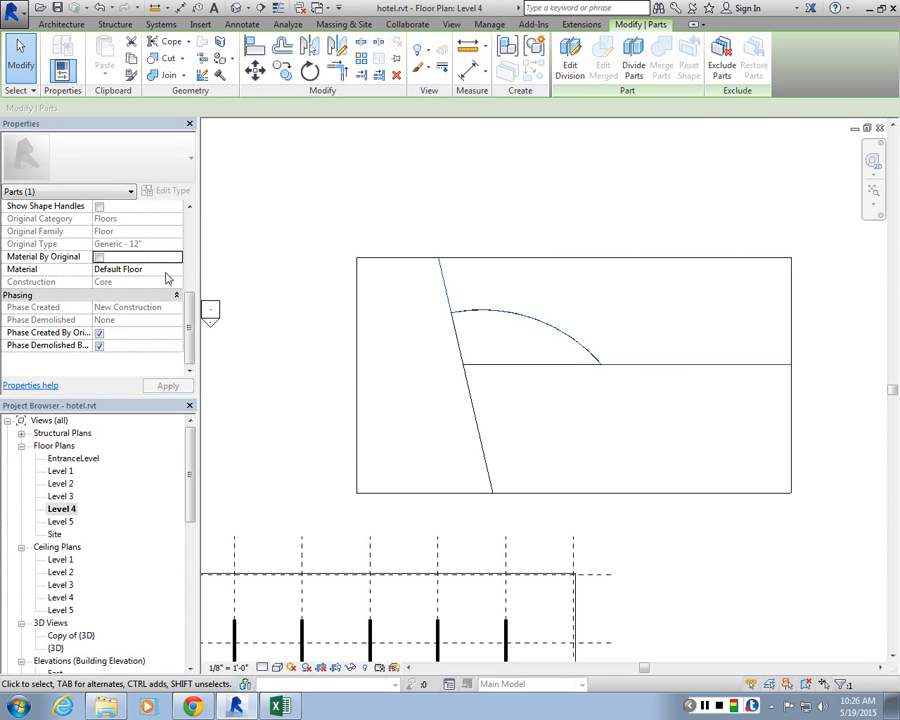
click(150, 269)
click(181, 268)
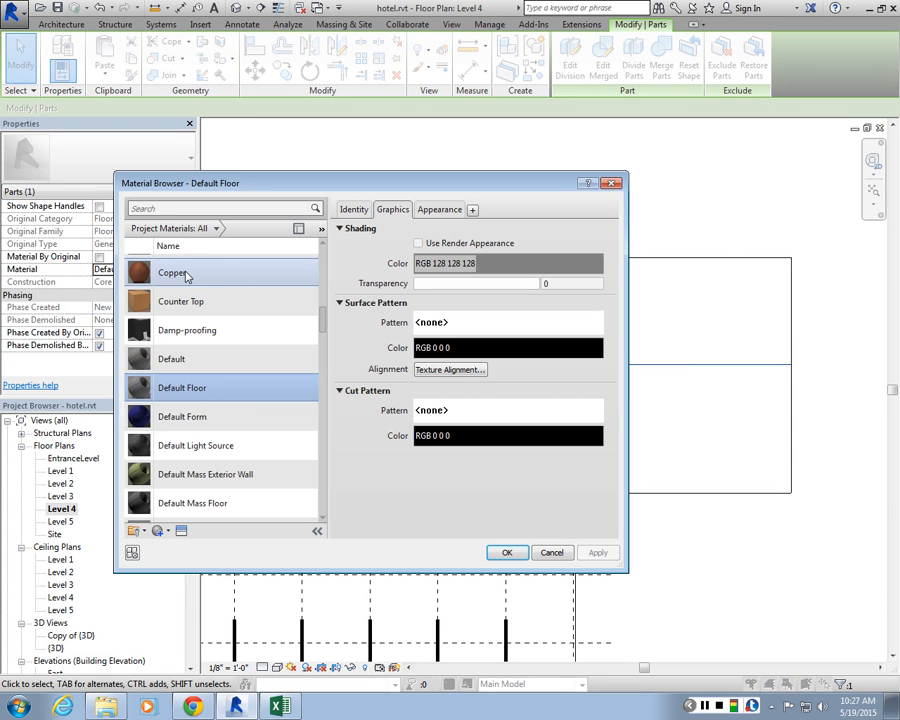
scroll(186, 277, up, 1)
click(175, 210)
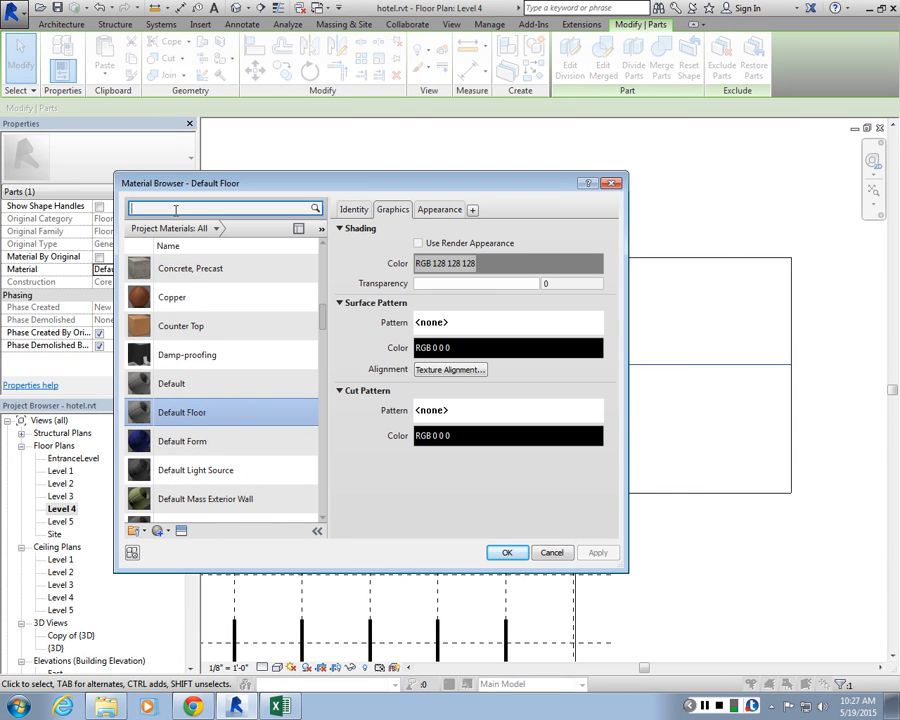
text(tile)
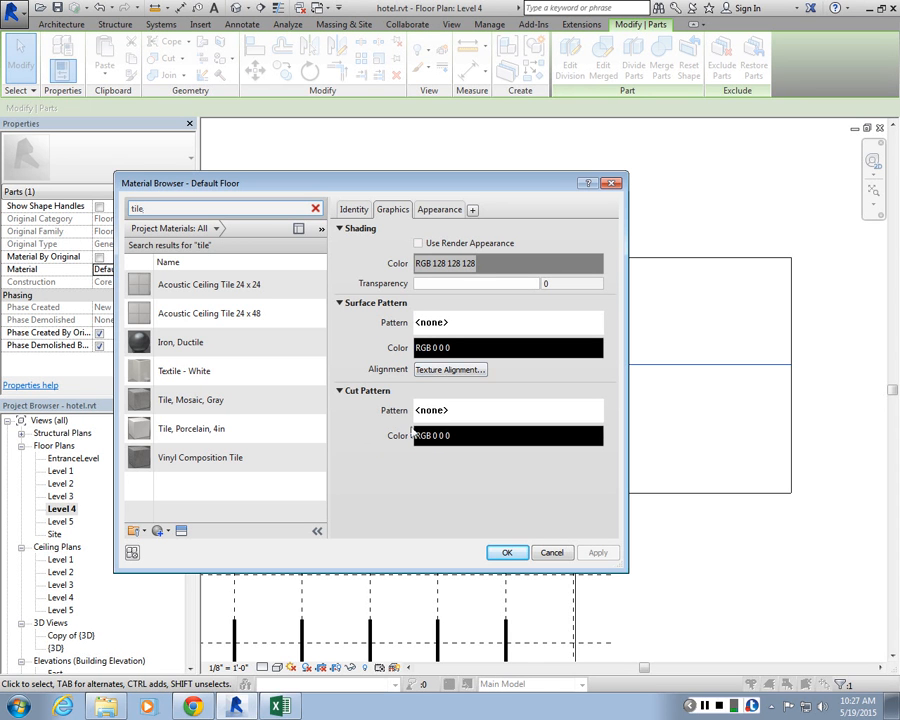
click(187, 436)
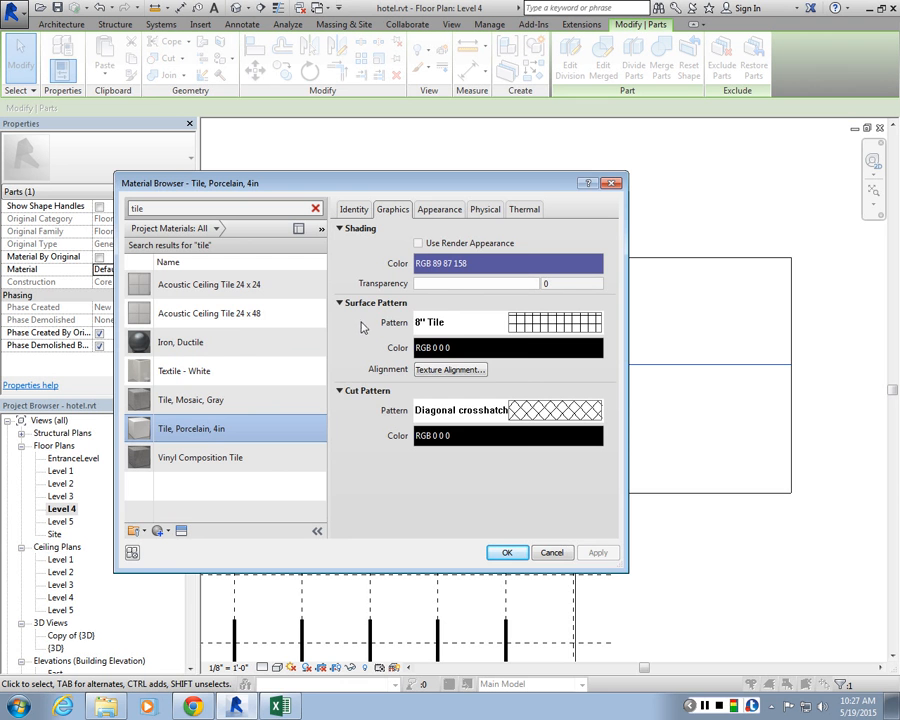
Step: Set the tile material's surface pattern to 4" Tile and apply the material to the part
click(470, 322)
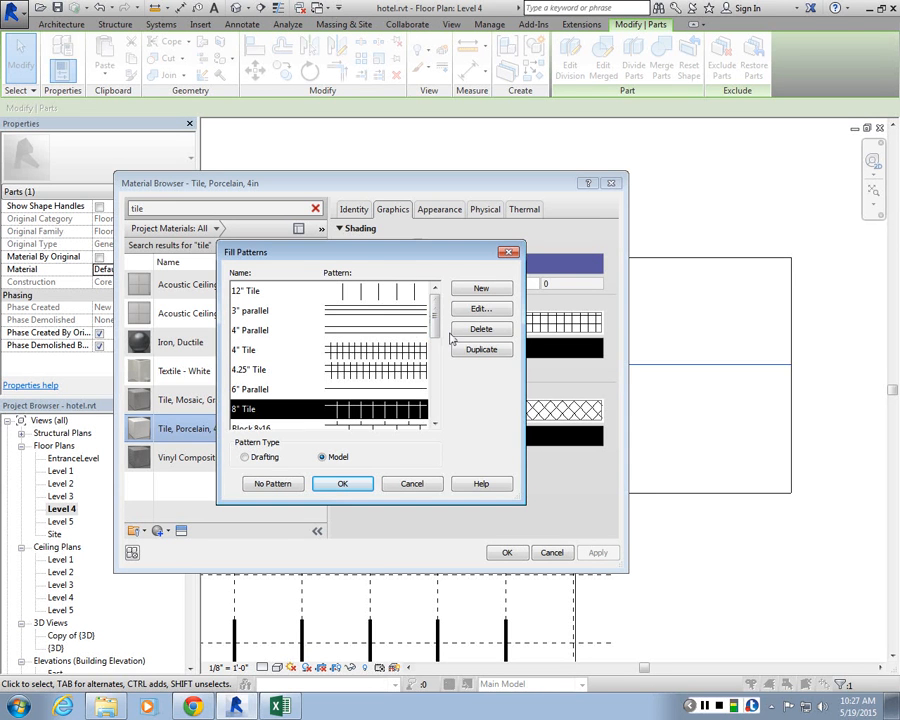
drag(436, 327, 439, 352)
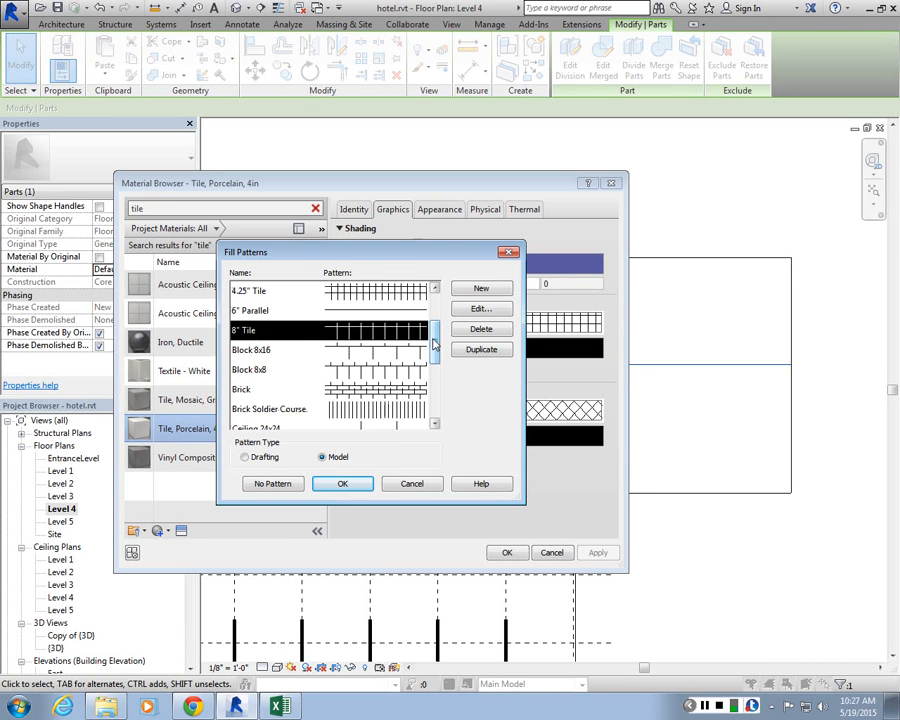
scroll(240, 332, up, 1)
click(240, 330)
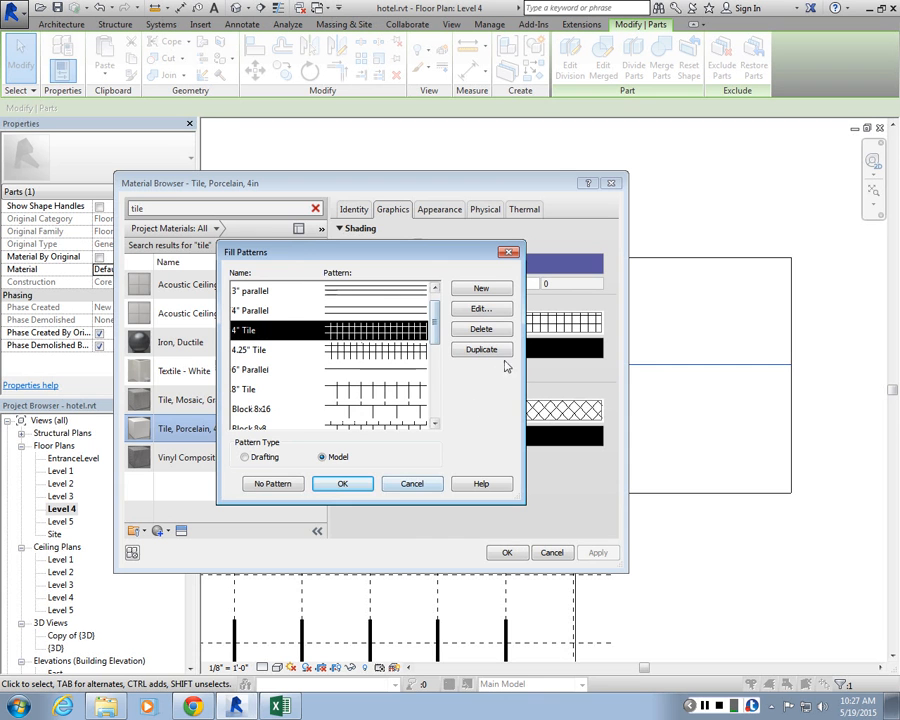
click(478, 308)
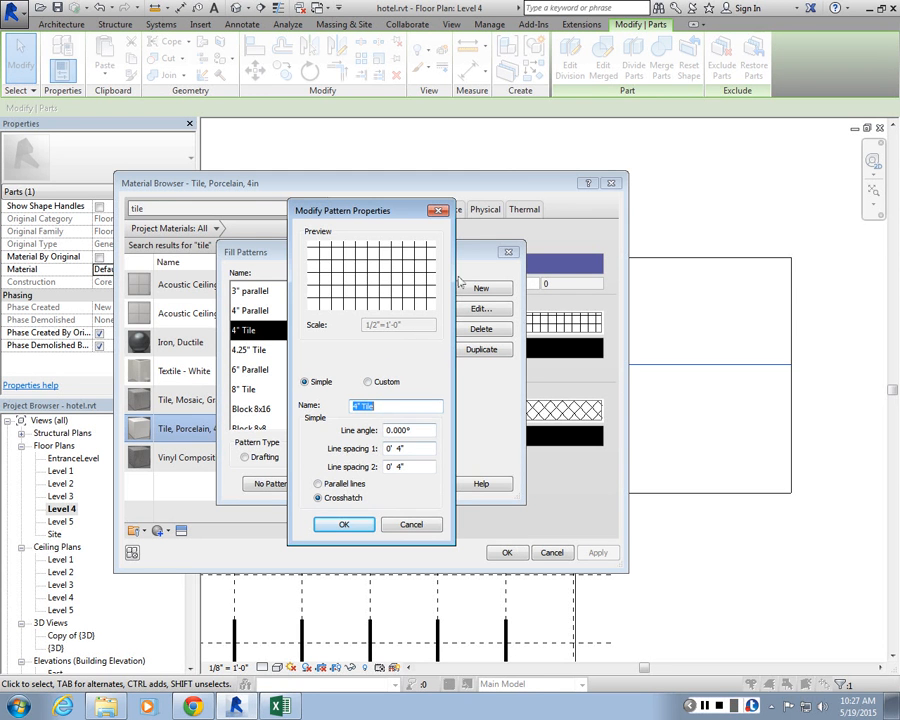
click(343, 524)
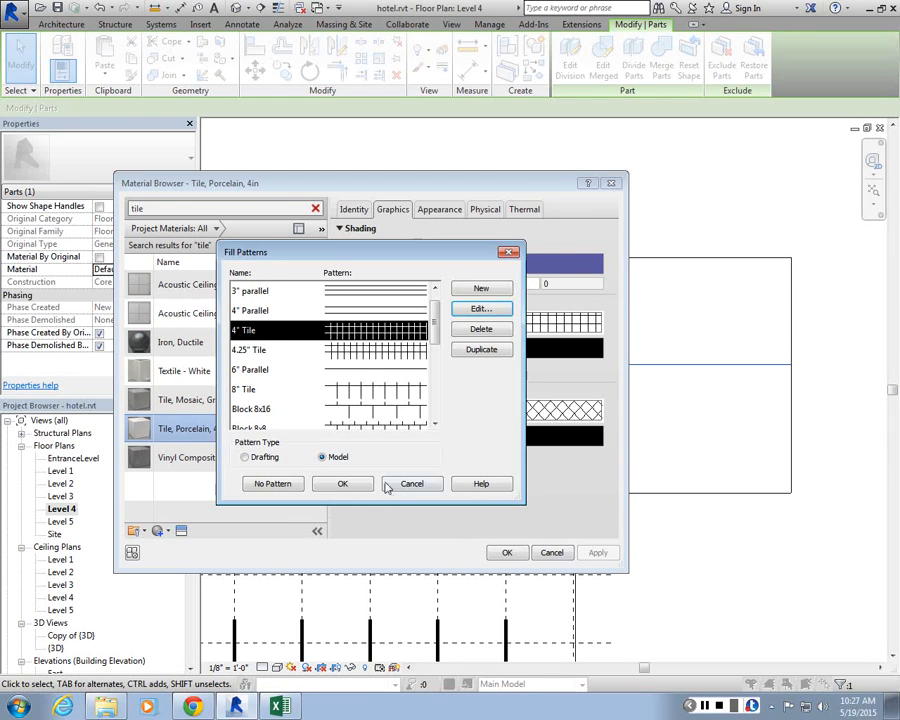
click(388, 485)
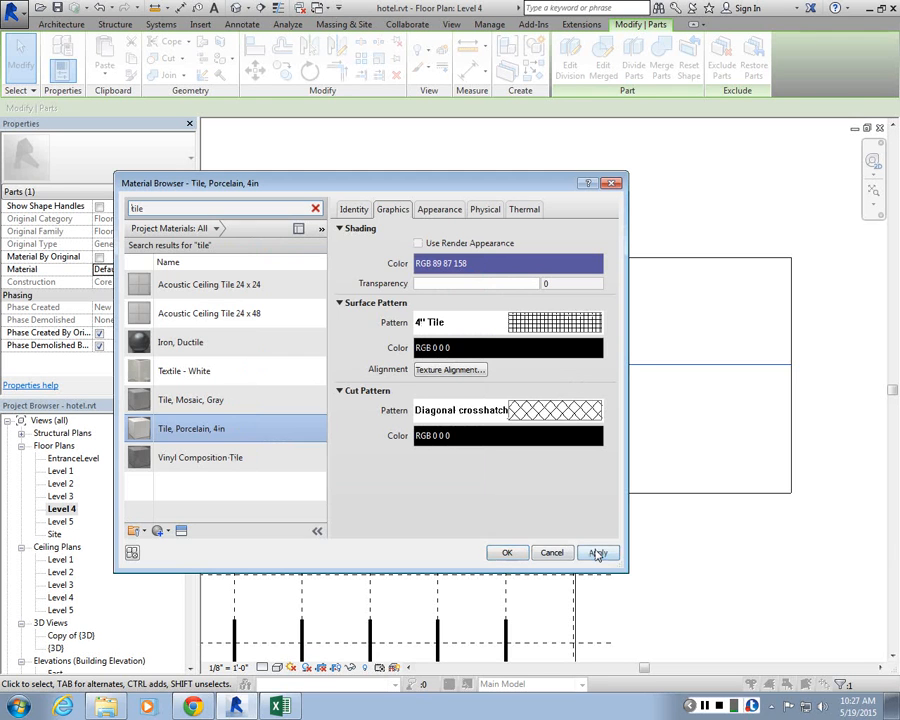
click(507, 552)
key(Escape)
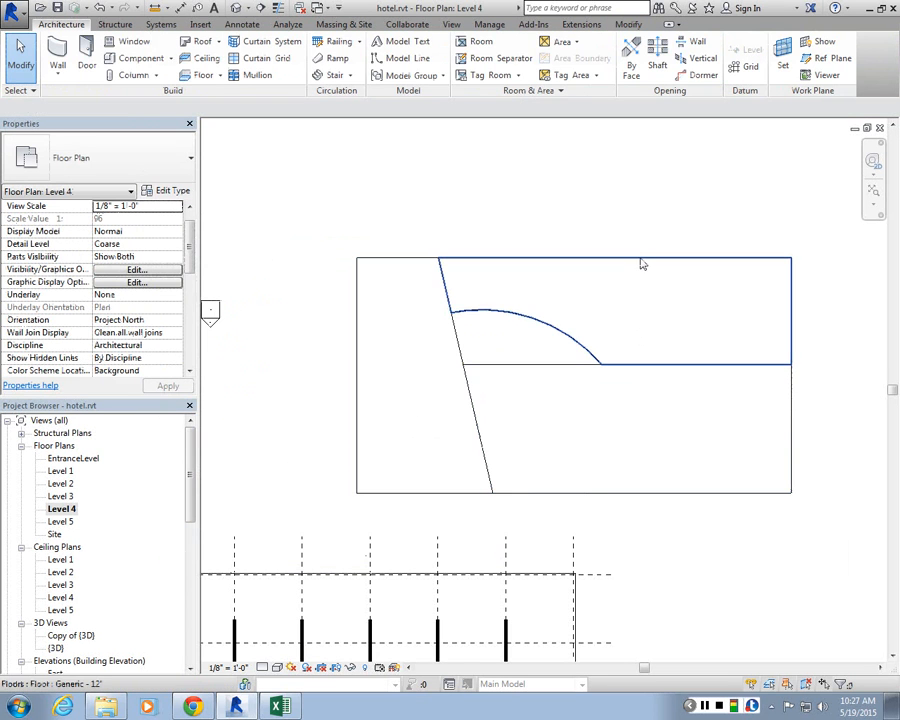
Step: Switch the floor plan view to Shaded visual style and Fine detail level
click(280, 668)
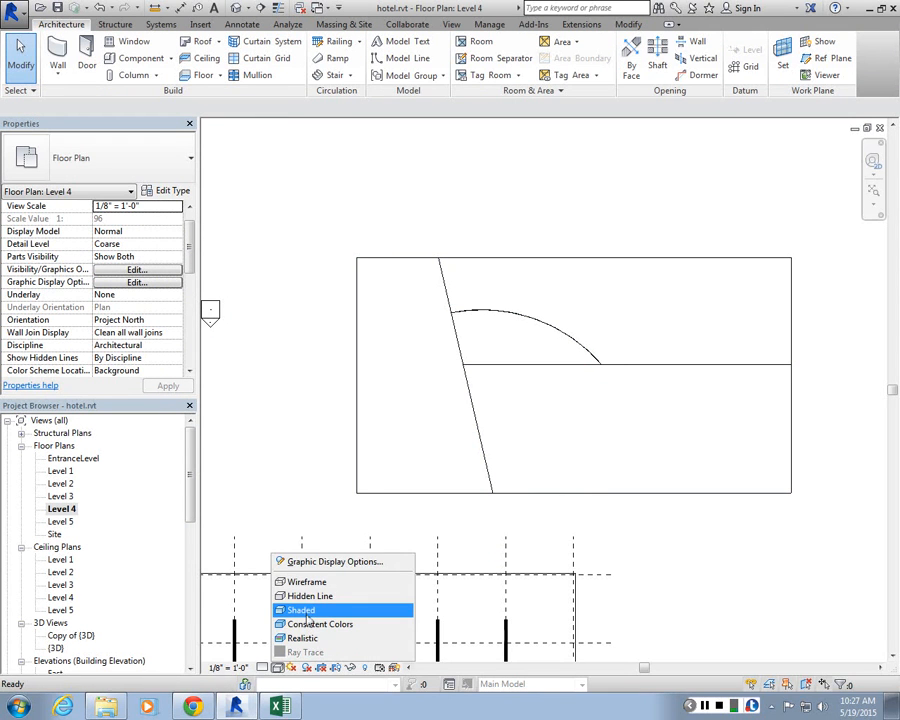
click(306, 613)
click(264, 668)
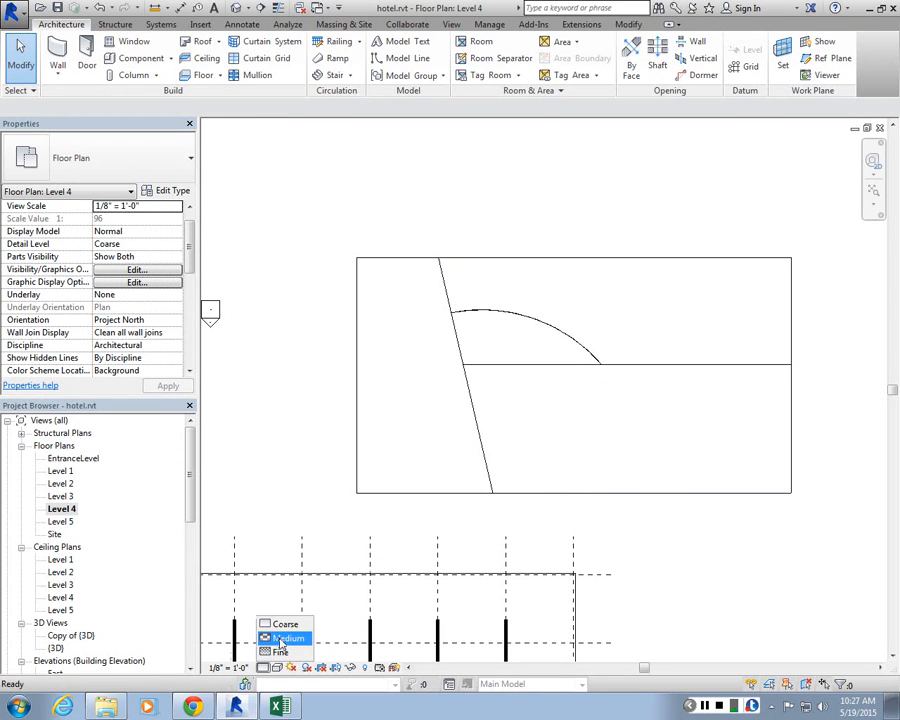
click(280, 651)
Step: Zoom to fit the floor and select its parts to check them in the shaded view
scroll(620, 255, up, 2)
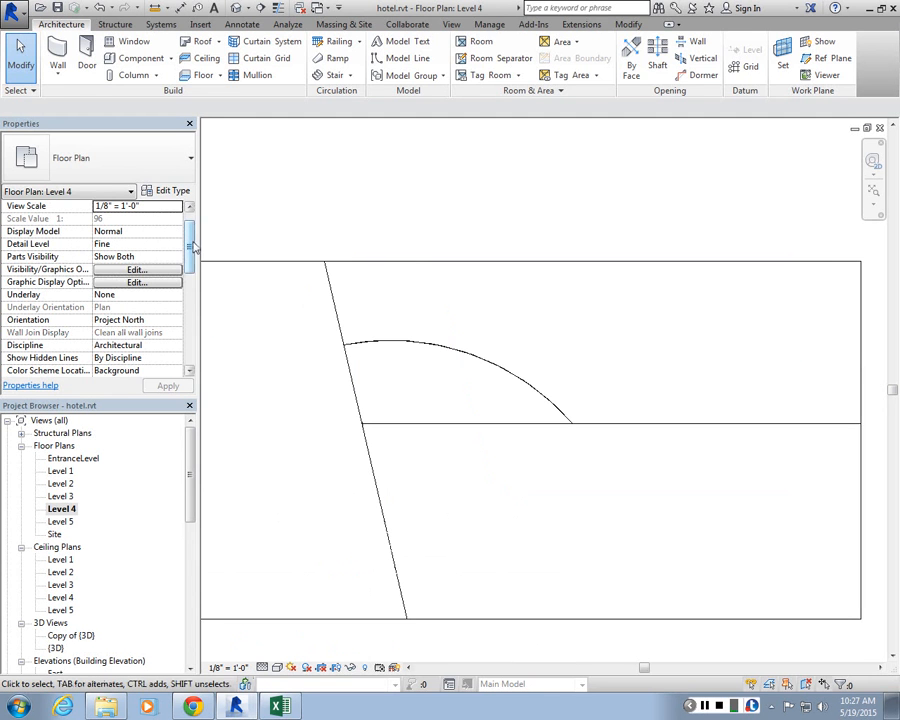
drag(193, 245, 190, 233)
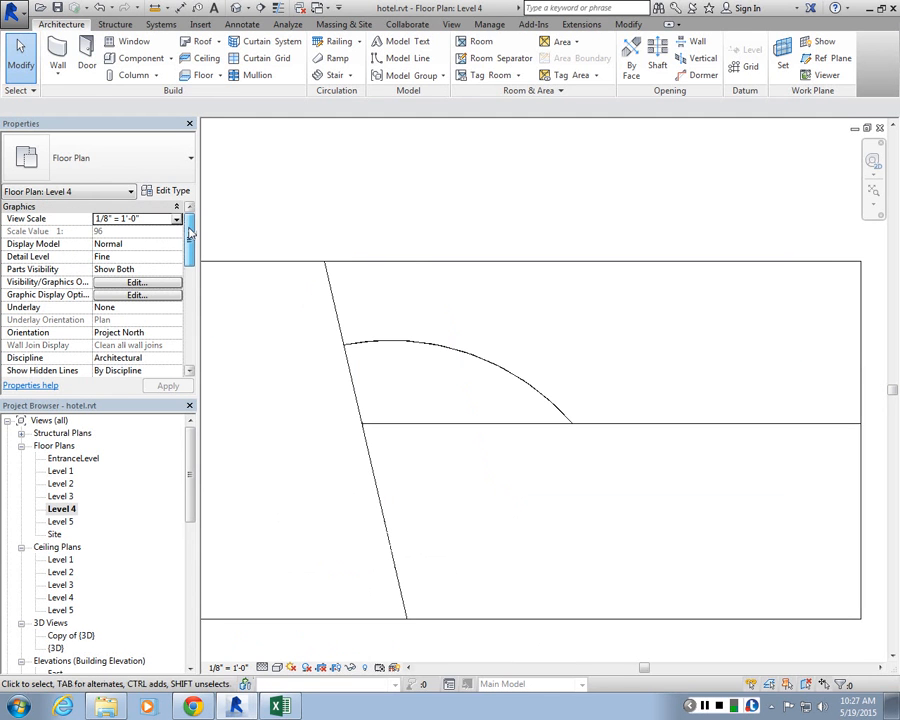
click(519, 263)
key(z)
key(f)
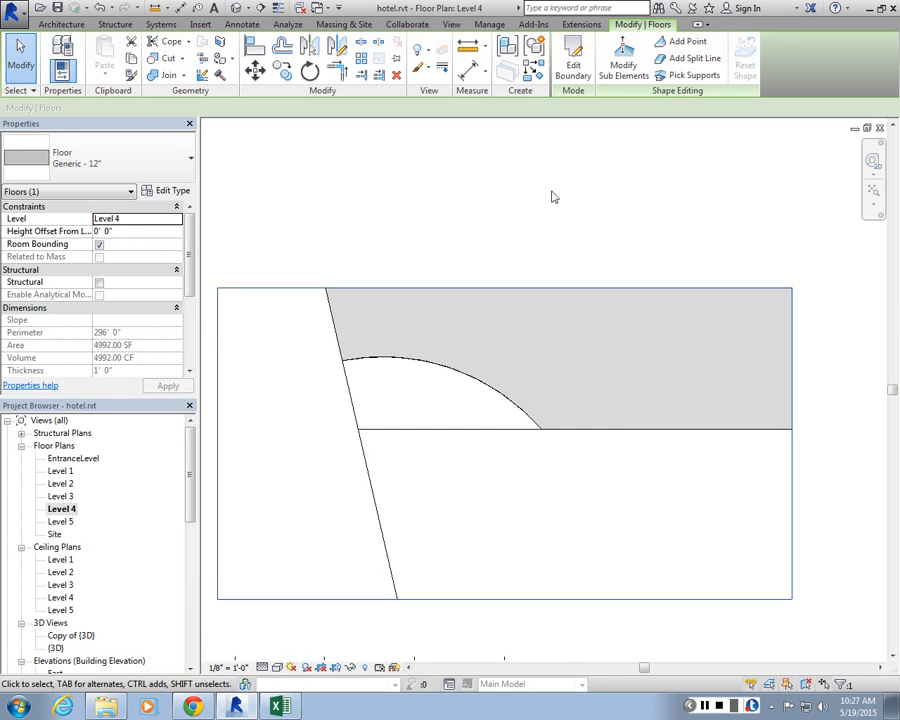
click(406, 420)
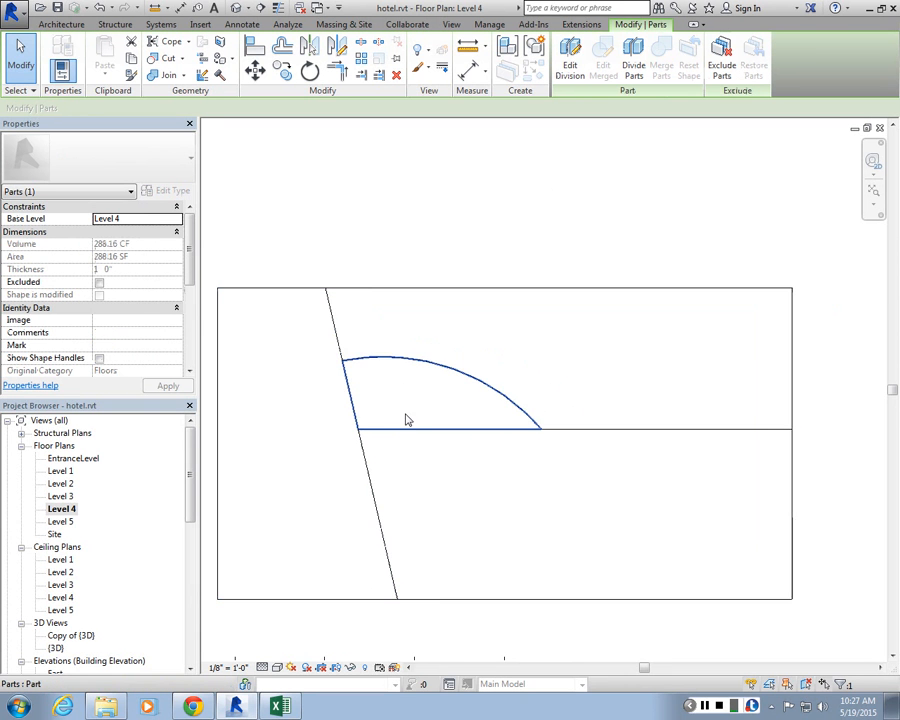
click(395, 432)
click(476, 339)
scroll(476, 339, down, 2)
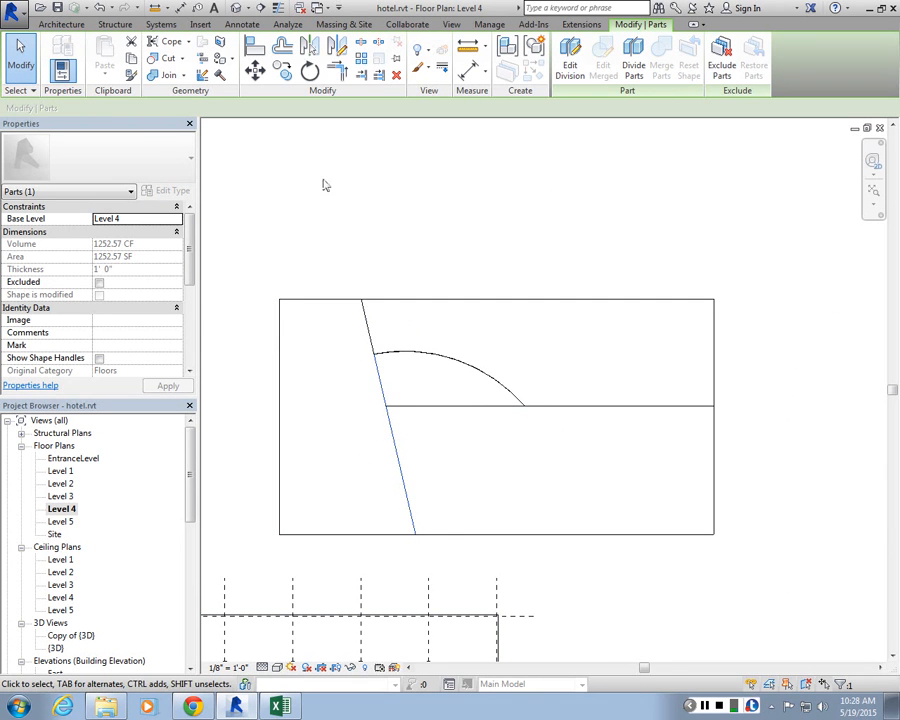
Step: Select the floor's parts and the whole floor to inspect them, then clear the selection
drag(349, 235, 226, 386)
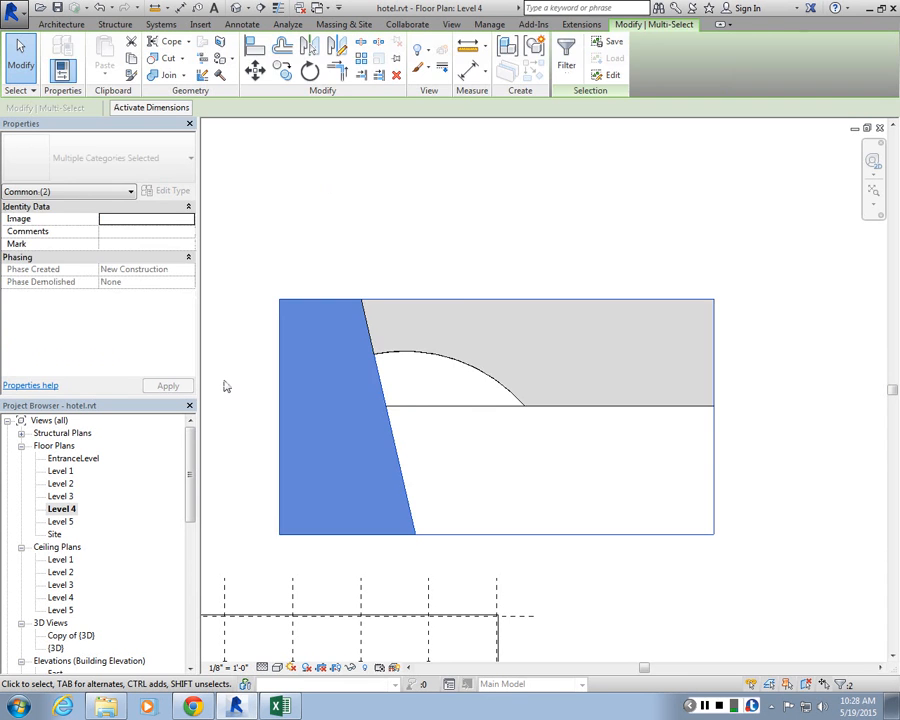
click(226, 386)
drag(346, 211, 249, 306)
click(249, 306)
click(283, 305)
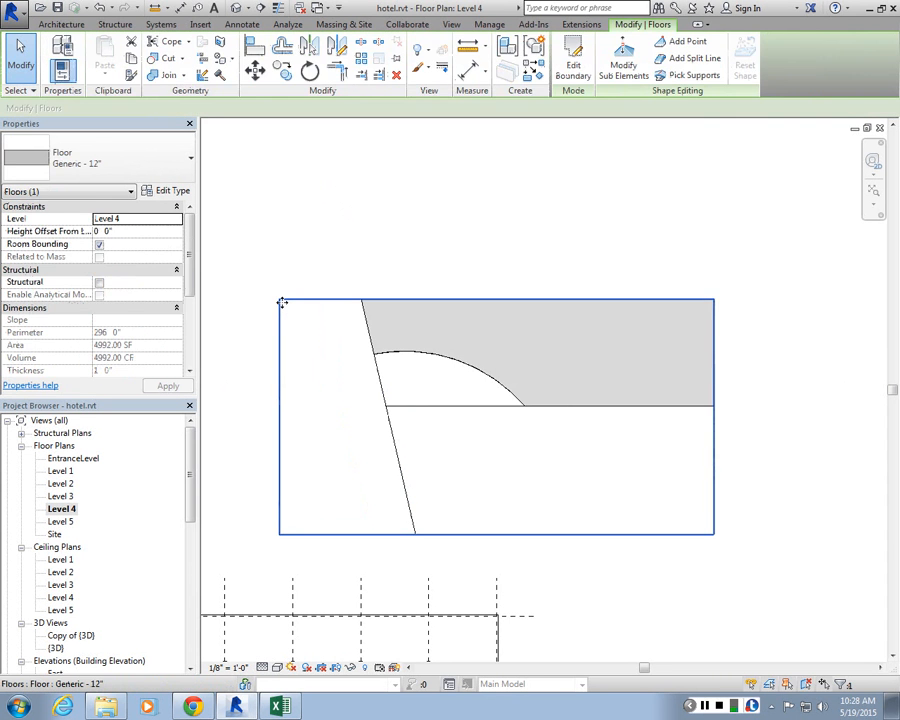
key(Escape)
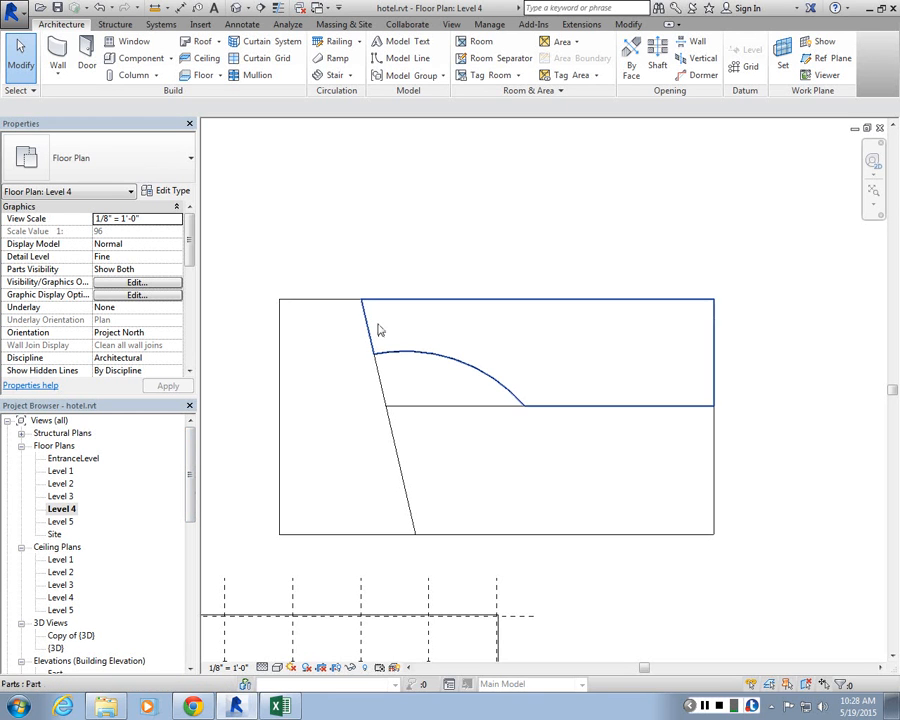
scroll(510, 310, up, 1)
scroll(510, 310, down, 1)
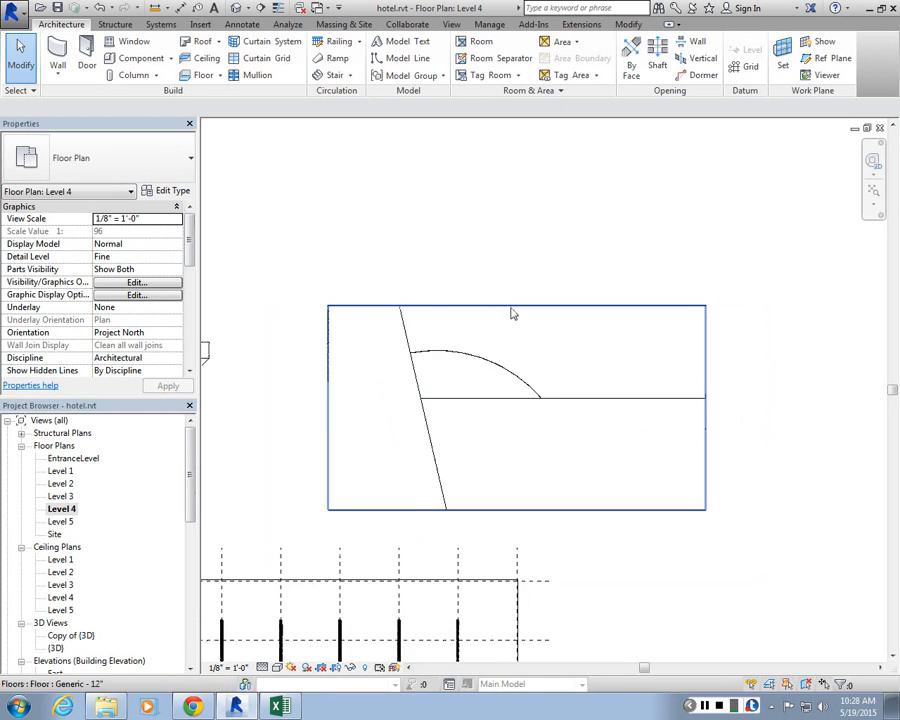
scroll(490, 295, up, 1)
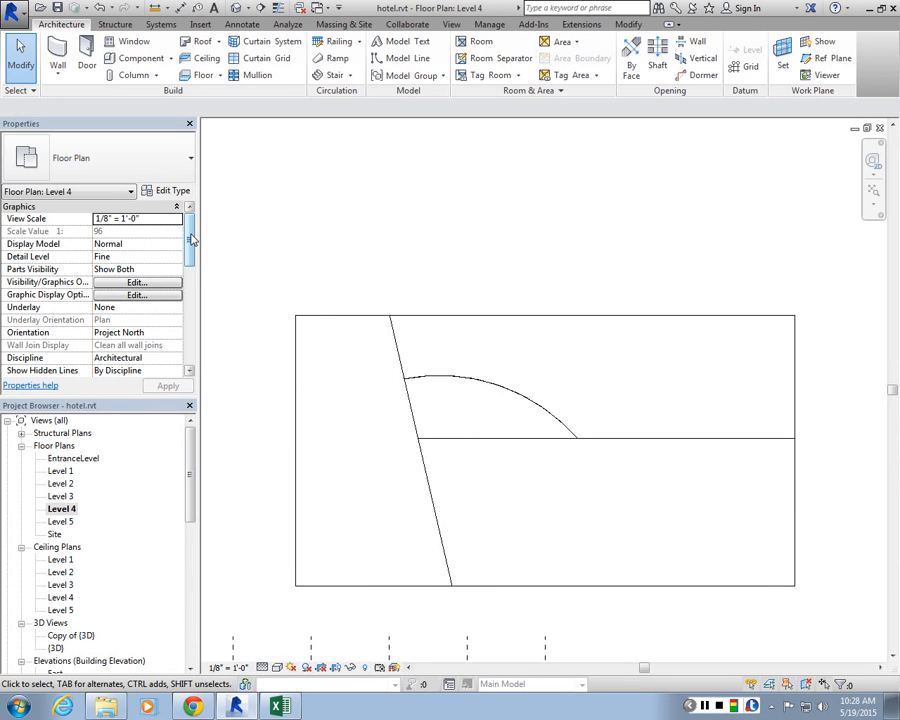
scroll(193, 236, down, 1)
scroll(190, 228, up, 1)
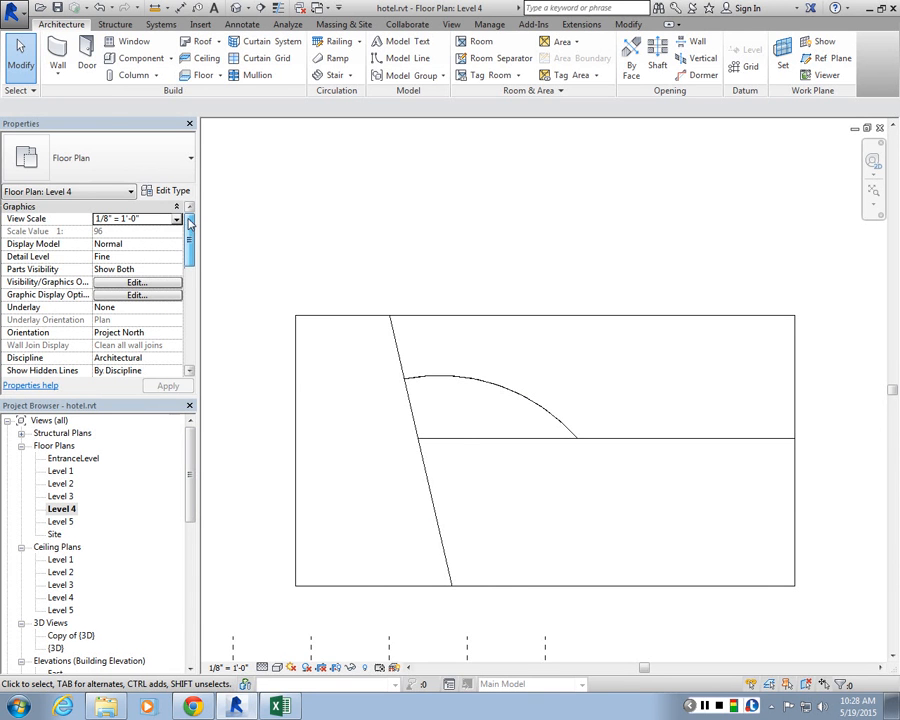
Step: Set the view range's bottom offset and view depth offset to 0 and apply
click(187, 370)
drag(190, 240, 183, 317)
scroll(183, 316, down, 2)
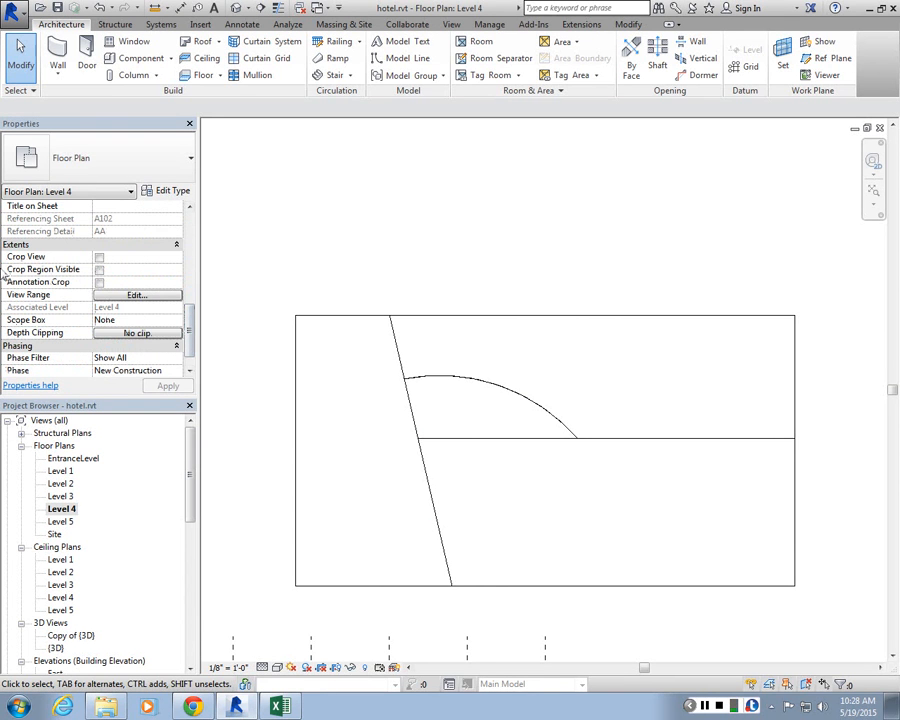
click(134, 295)
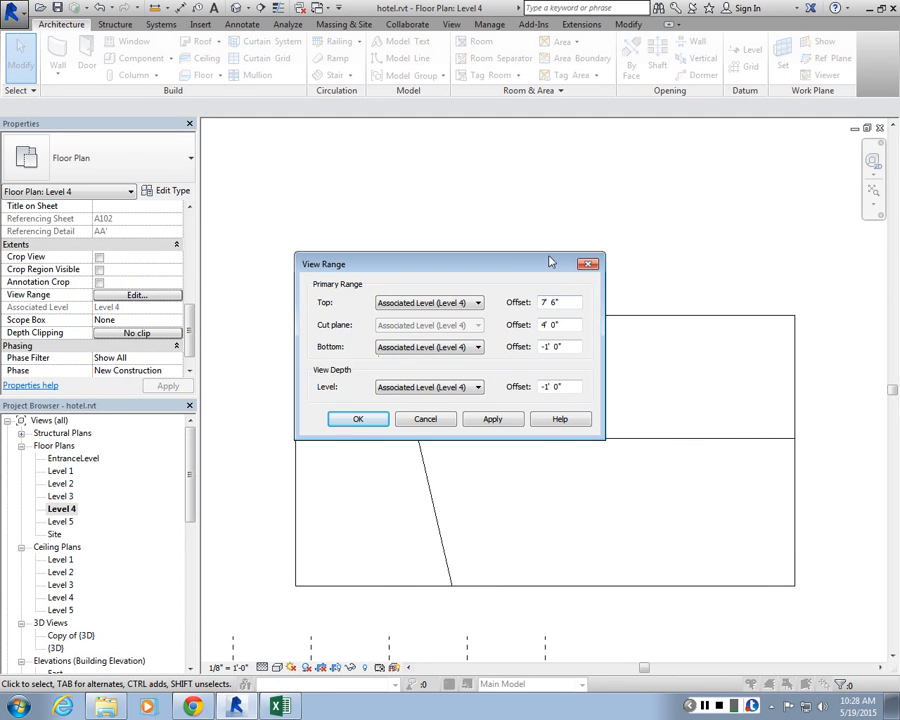
double_click(556, 346)
text(0)
click(492, 418)
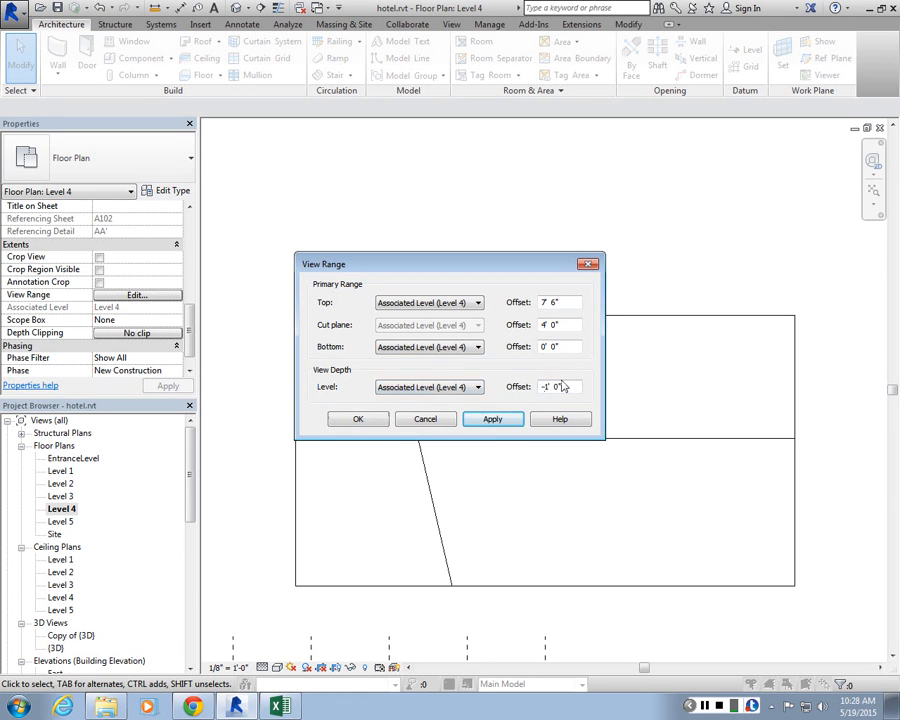
double_click(556, 386)
text(0)
click(491, 419)
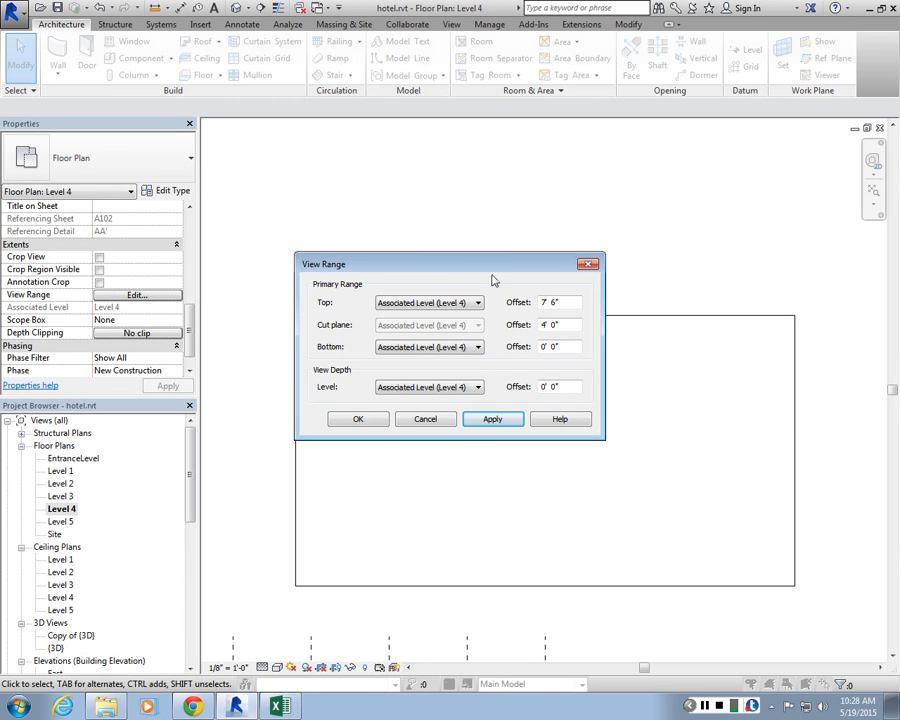
Step: Set the view range's bottom offset and view depth offset back to -1' 0" and apply
drag(491, 266, 489, 91)
drag(564, 212, 430, 196)
text(-)
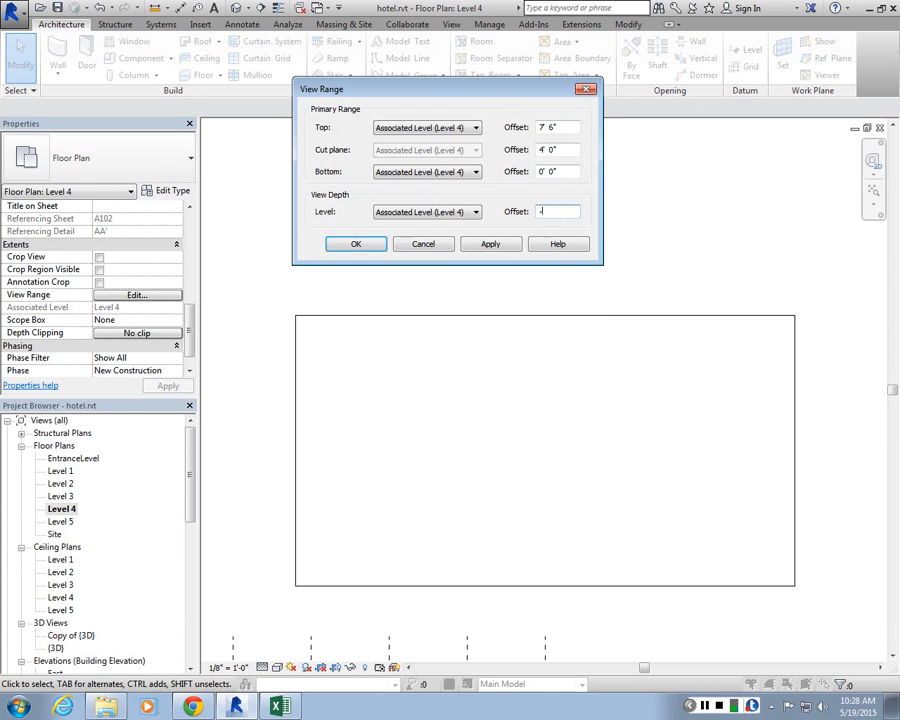
text(1)
drag(560, 174, 466, 175)
text(-1)
click(554, 212)
click(484, 246)
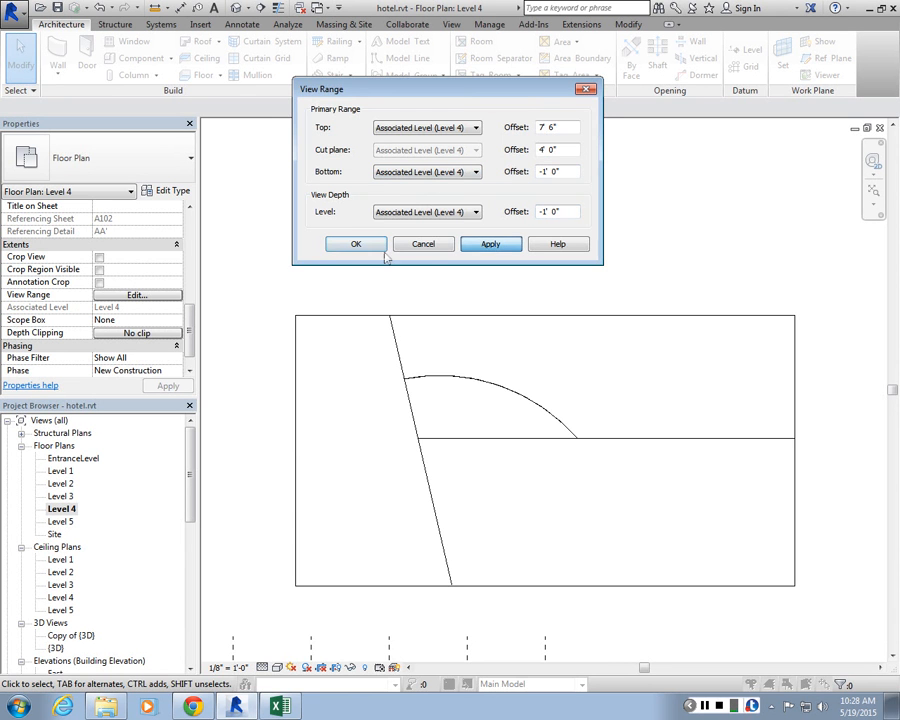
click(356, 245)
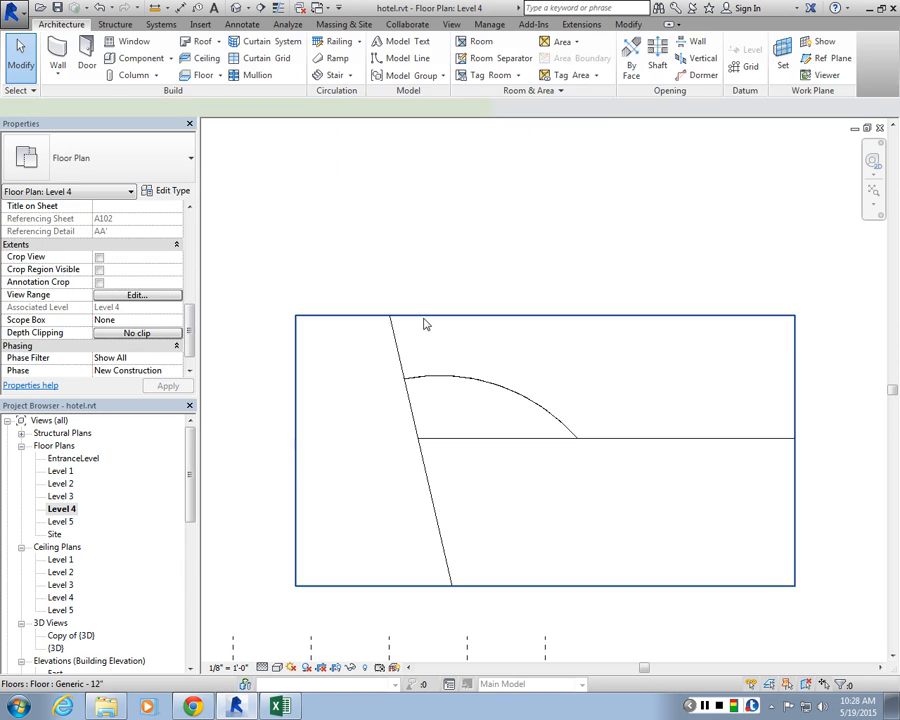
Step: Override the southern part's original material with the Cherry wood material
click(424, 324)
click(418, 287)
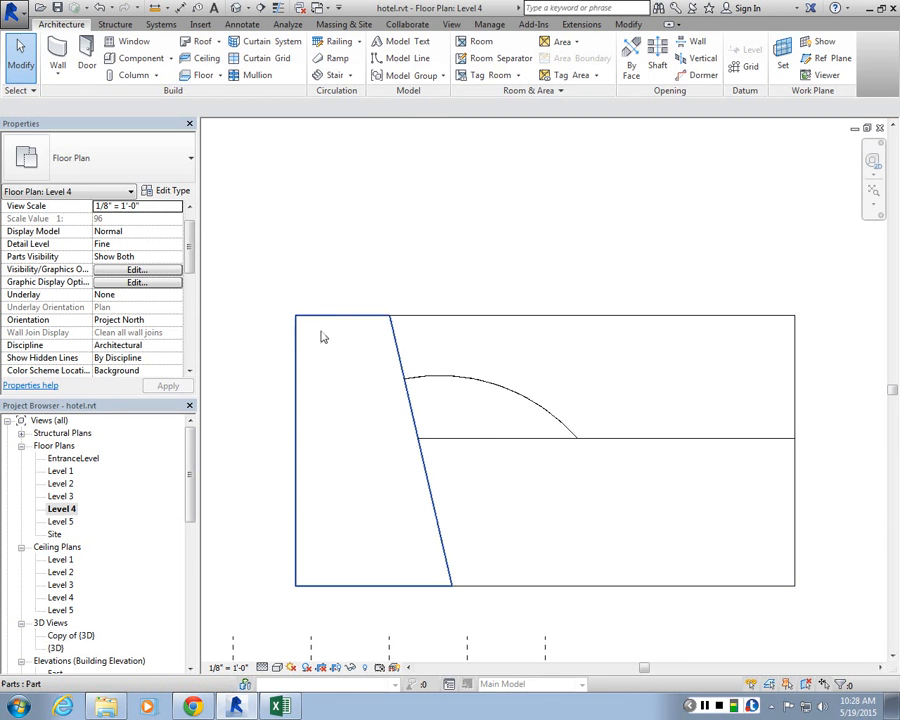
click(326, 358)
click(476, 430)
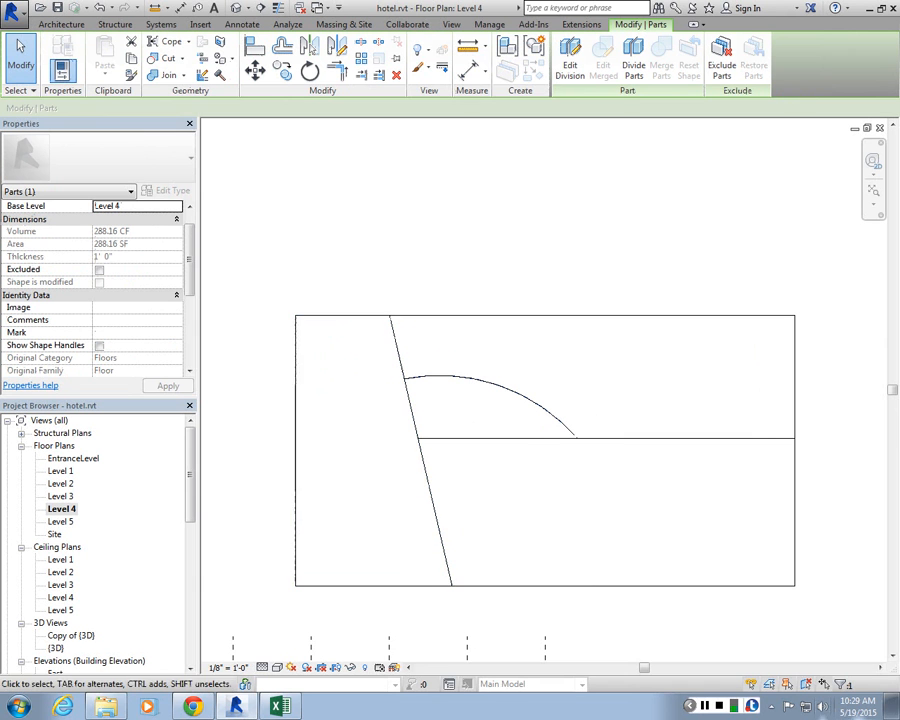
click(574, 584)
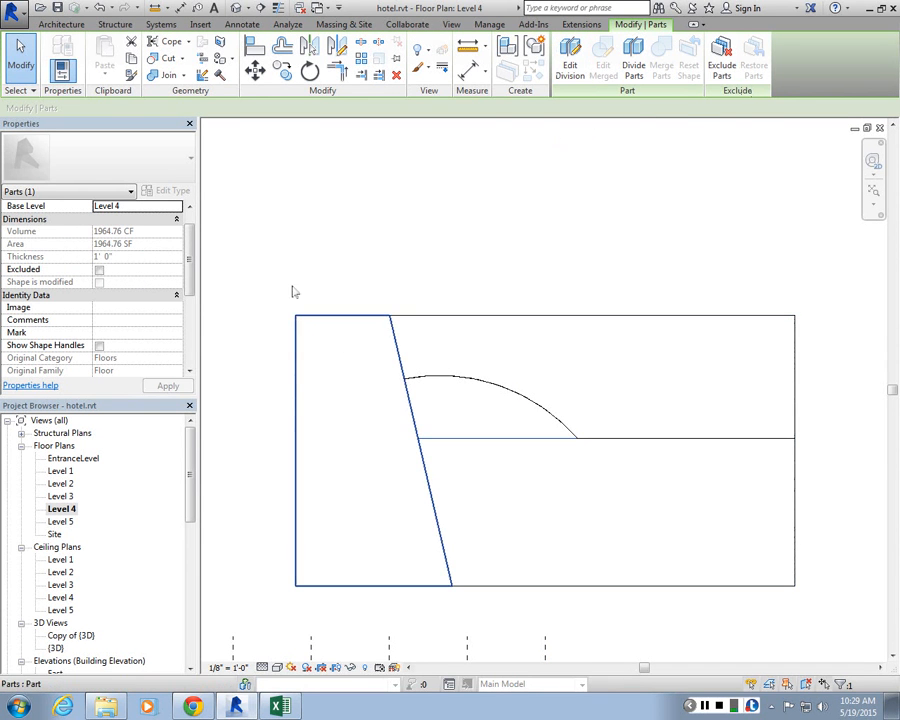
scroll(193, 257, down, 3)
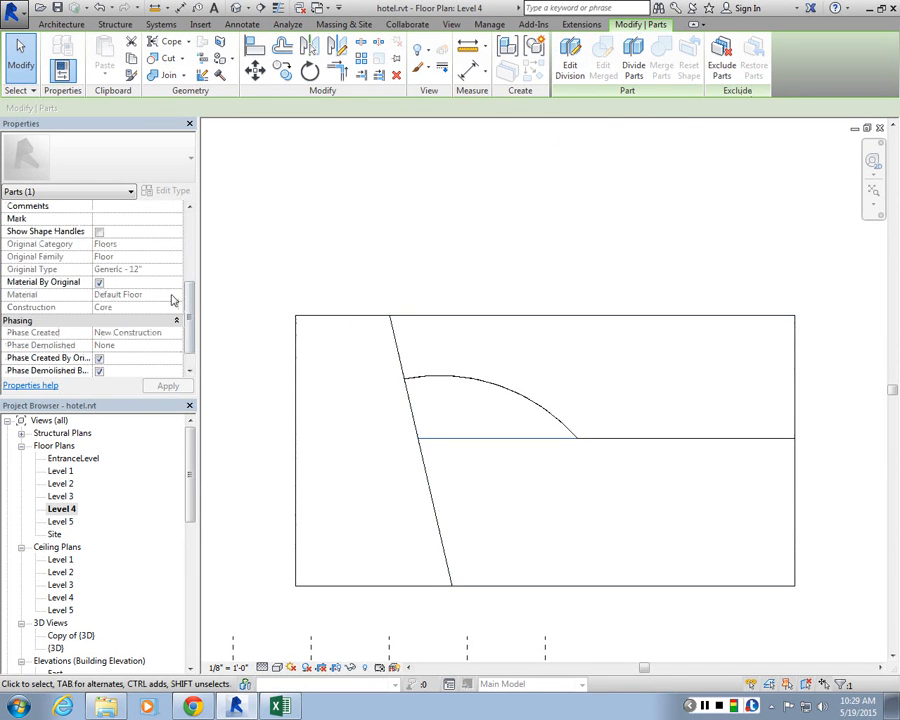
click(100, 283)
click(172, 297)
click(177, 297)
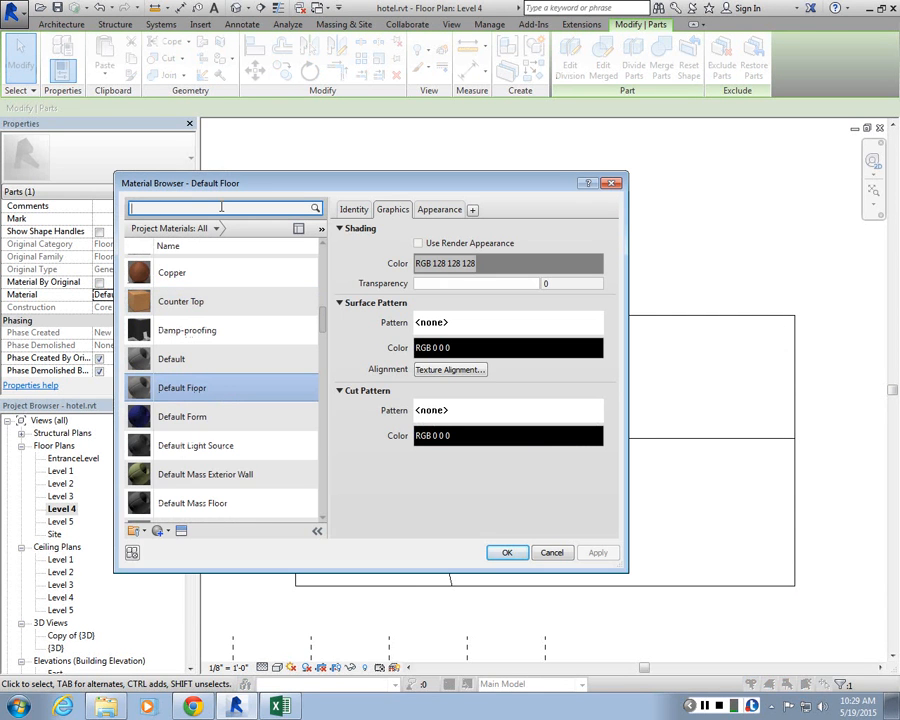
text(wood)
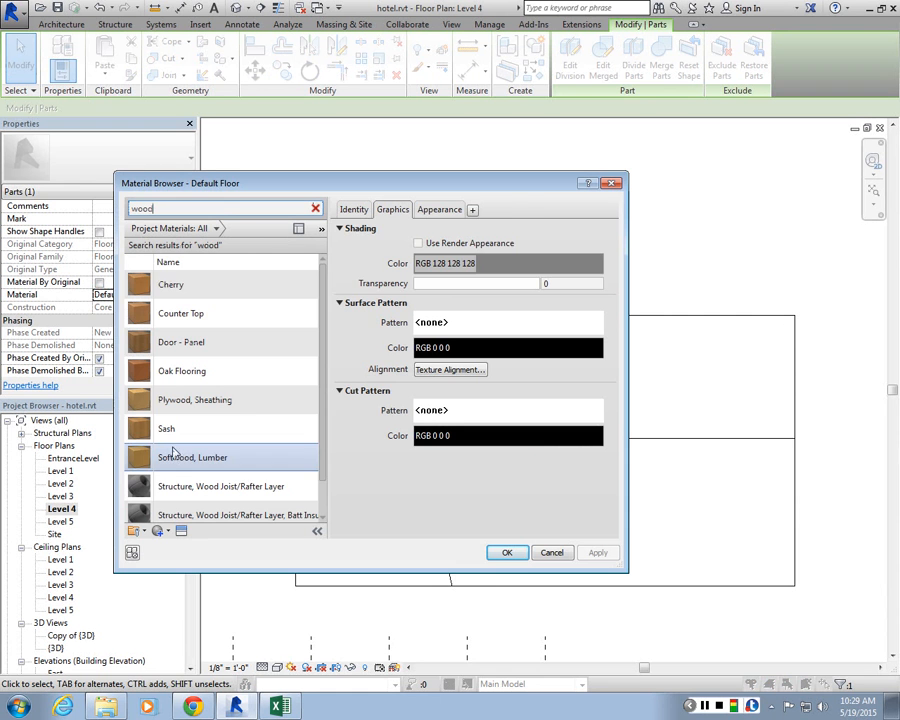
click(171, 287)
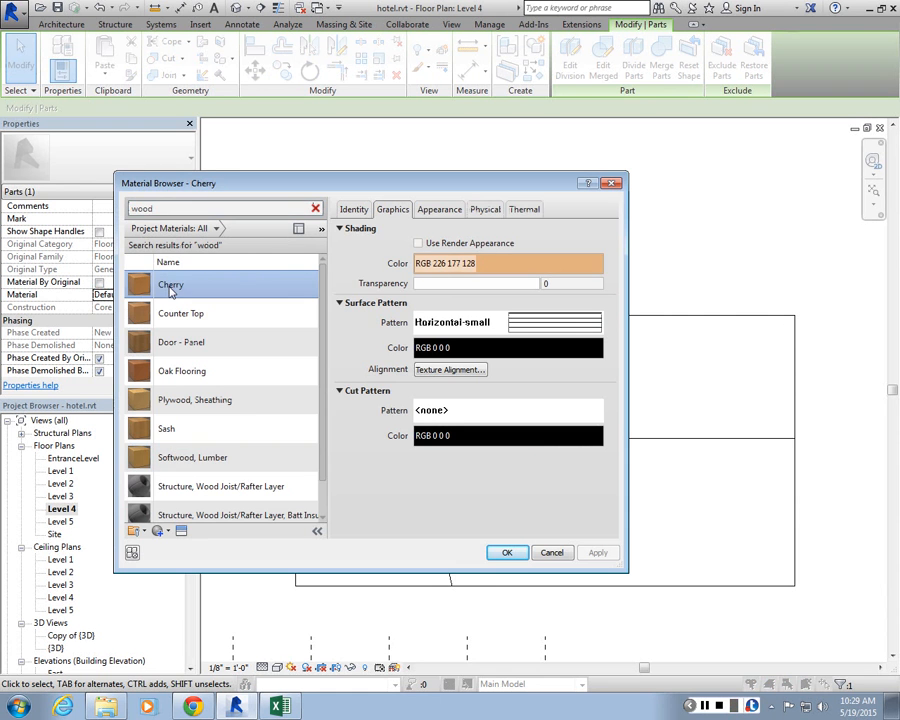
click(507, 553)
key(Escape)
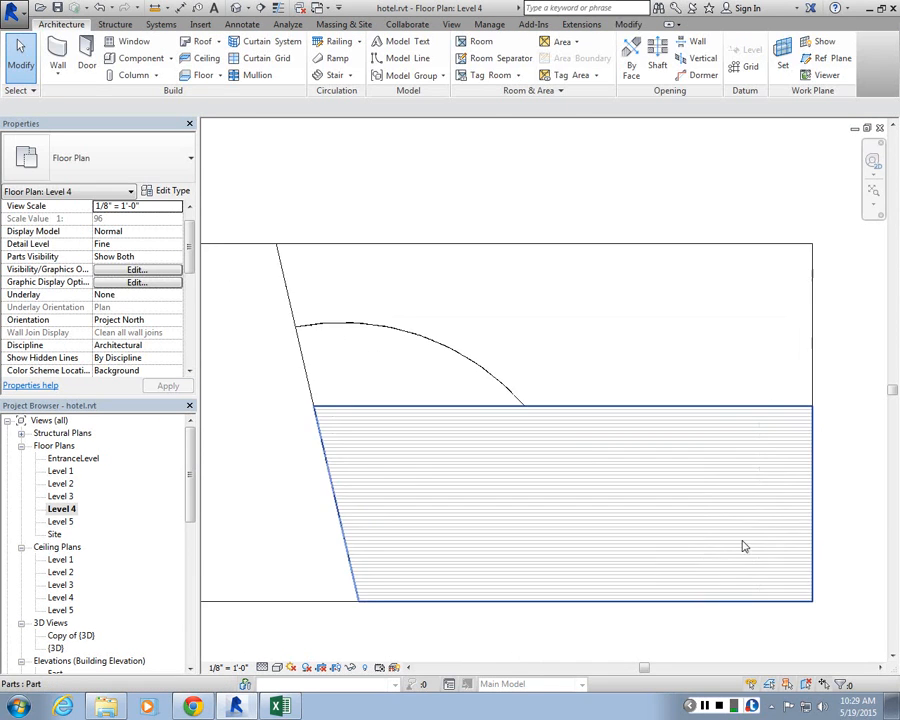
Step: Select the part beneath the arc and turn off its Material By Original setting
scroll(604, 405, down, 4)
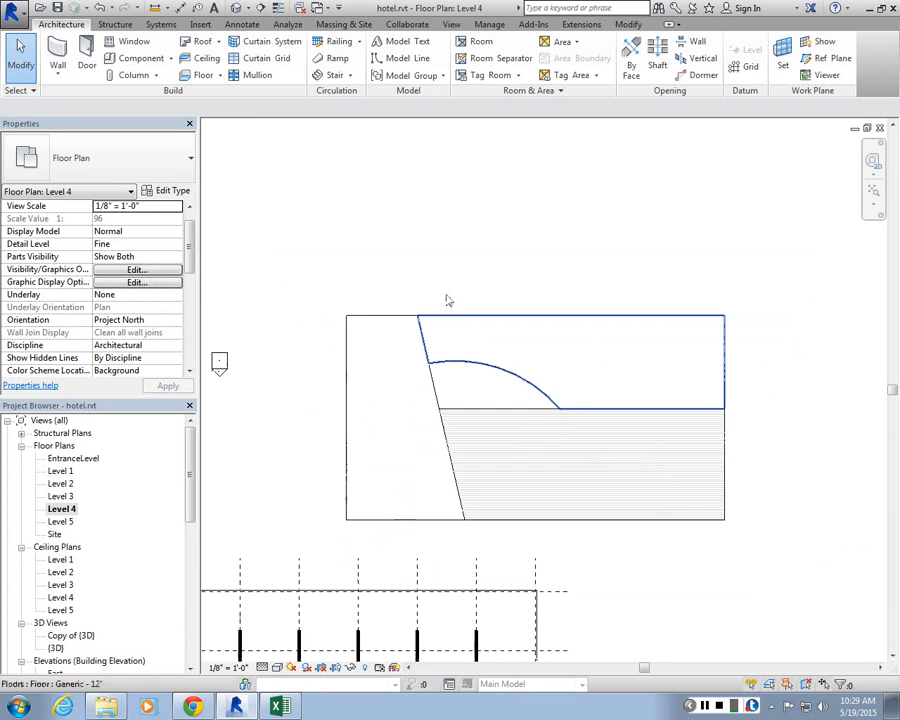
scroll(448, 299, up, 1)
middle_drag(448, 299, 481, 371)
click(713, 600)
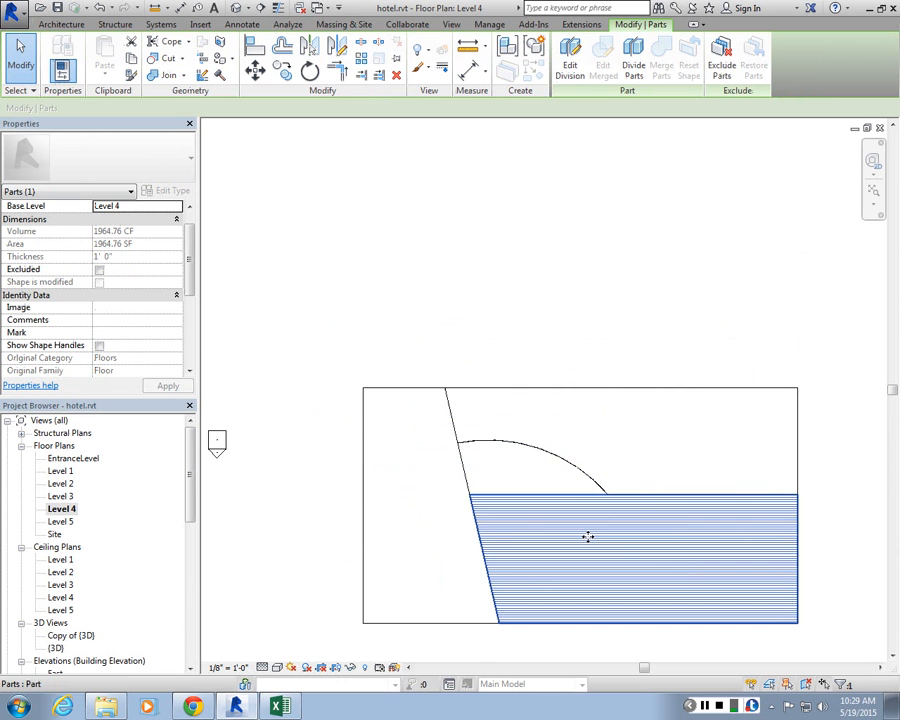
drag(189, 224, 157, 297)
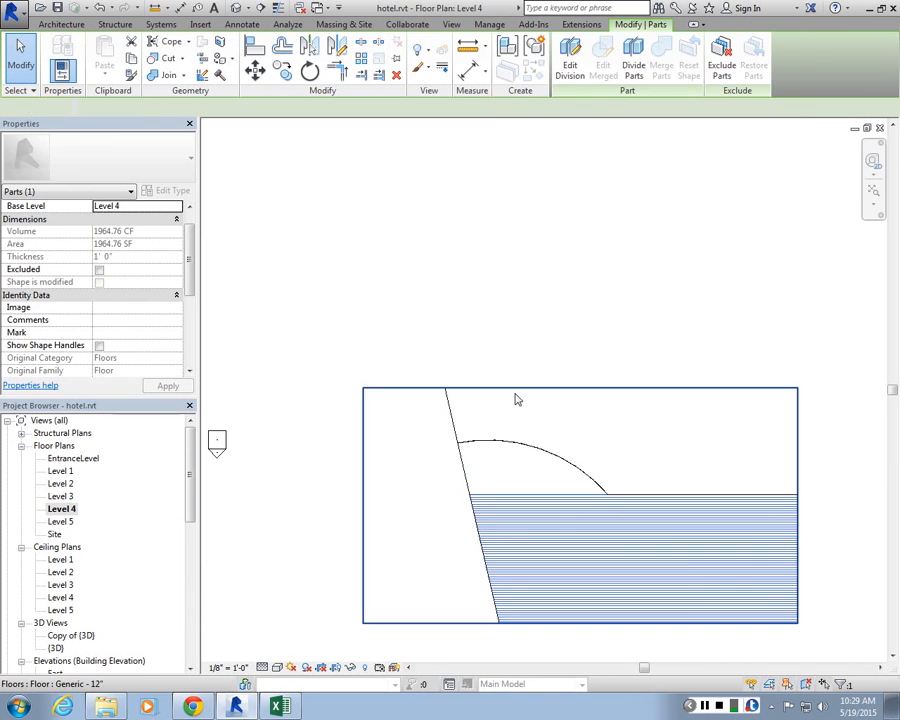
click(536, 297)
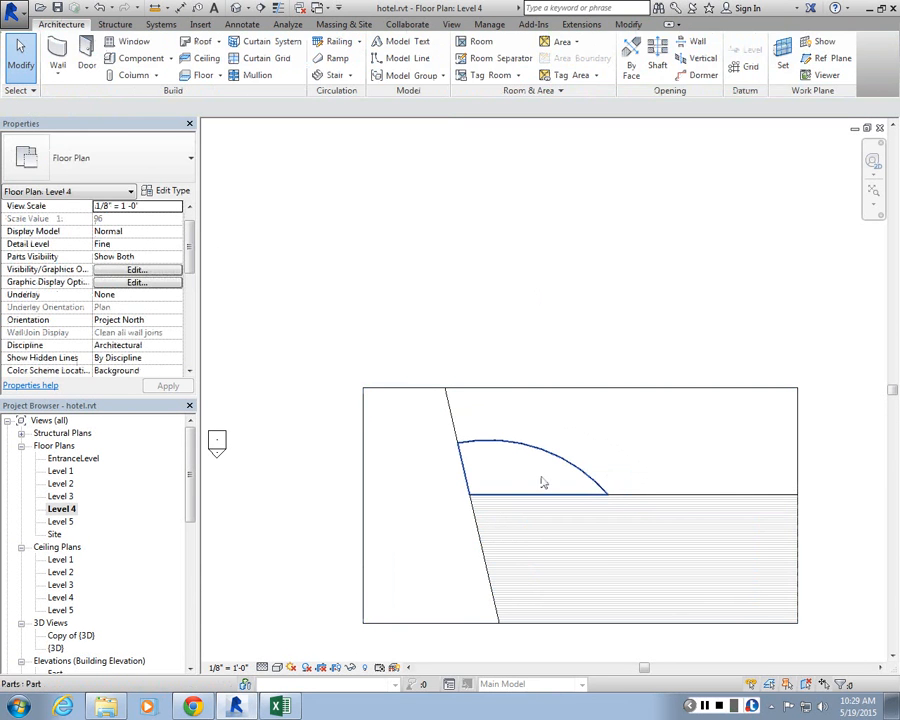
click(543, 483)
scroll(150, 300, down, 5)
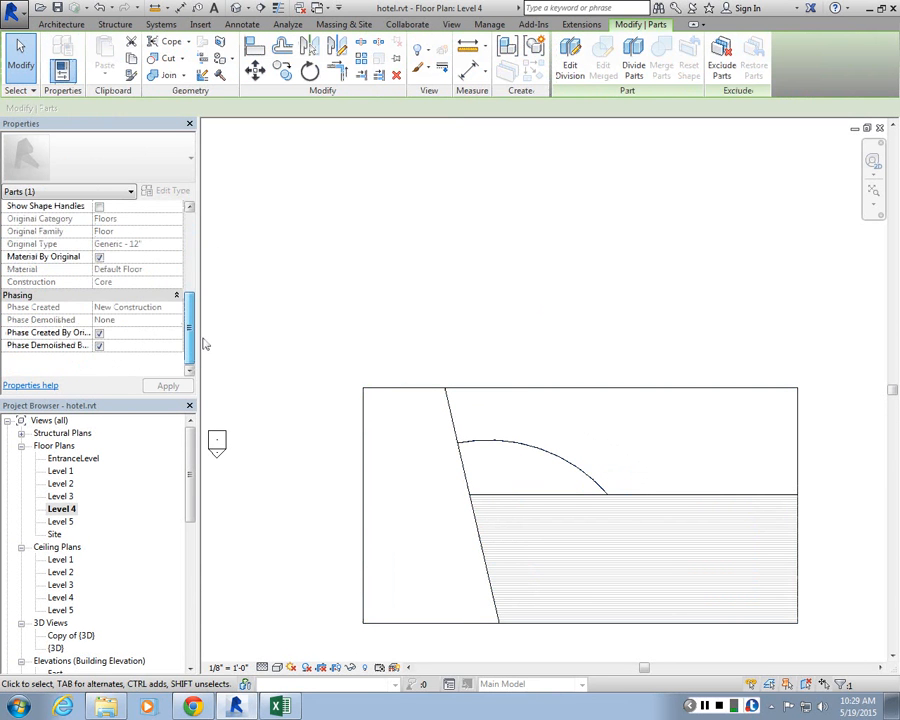
scroll(104, 302, down, 3)
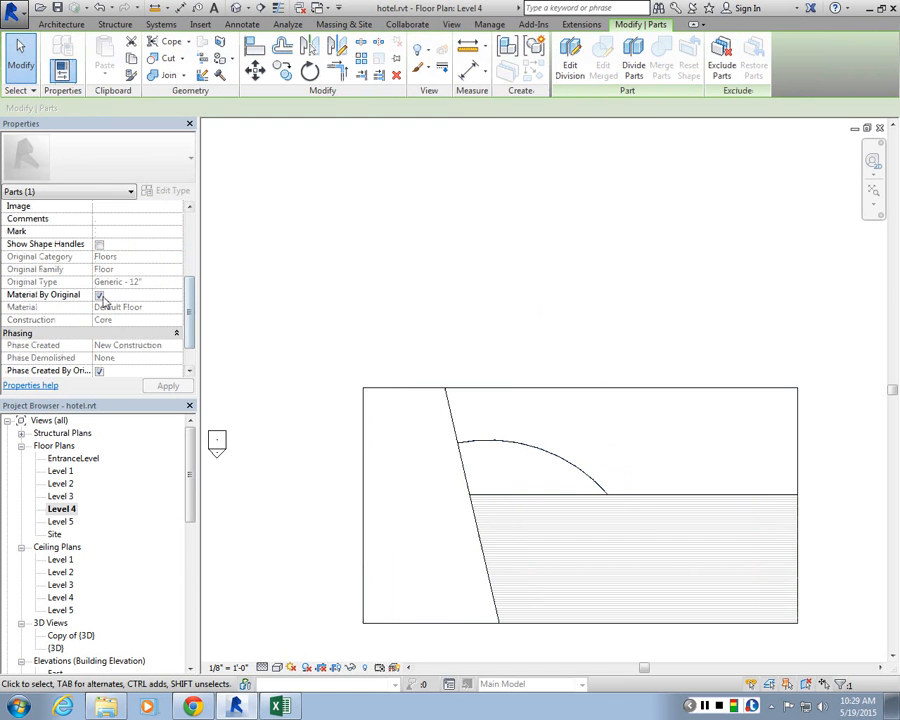
click(100, 296)
click(177, 307)
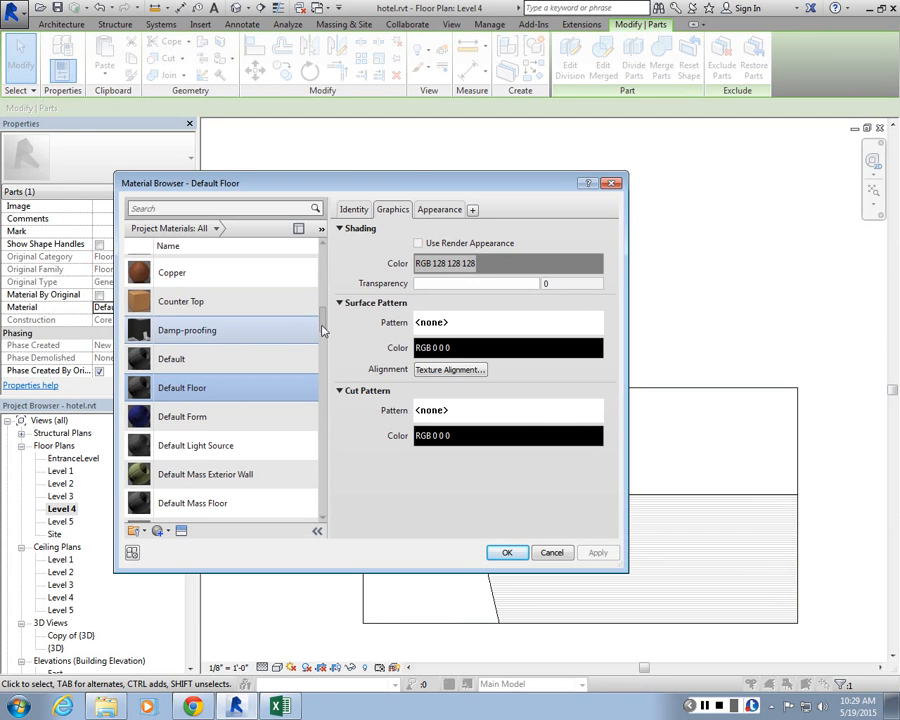
click(611, 184)
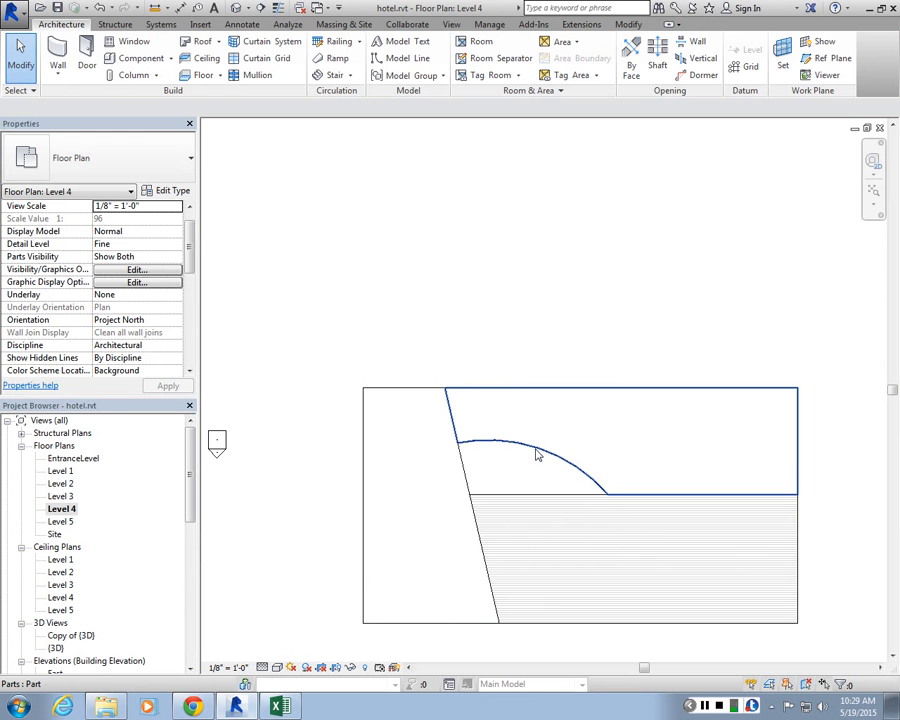
Step: Assign the Brick, Common material to the part beneath the arc
click(532, 478)
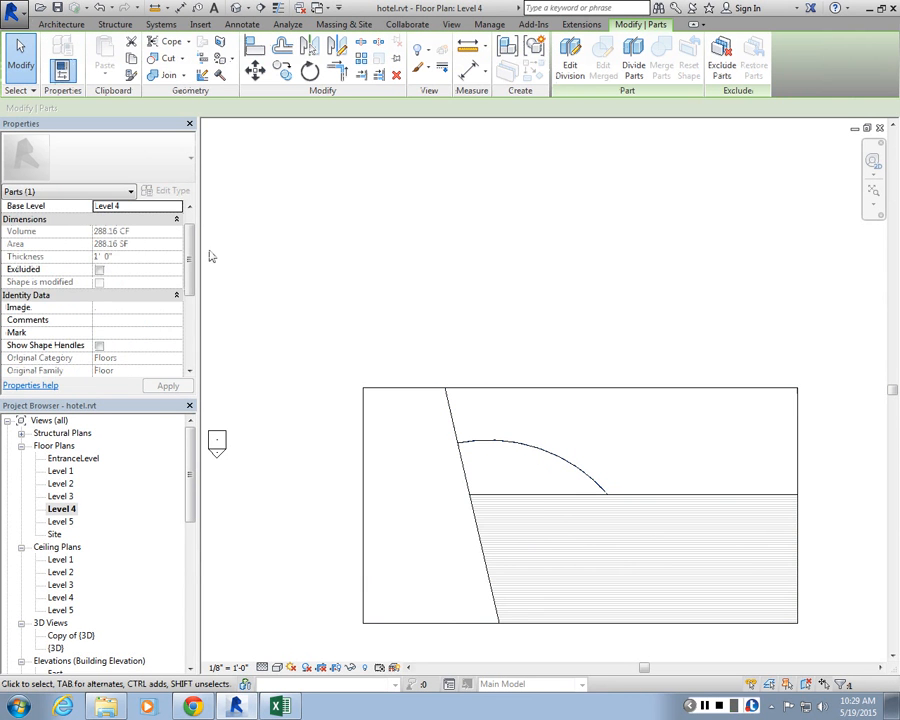
scroll(155, 286, down, 3)
scroll(155, 286, down, 1)
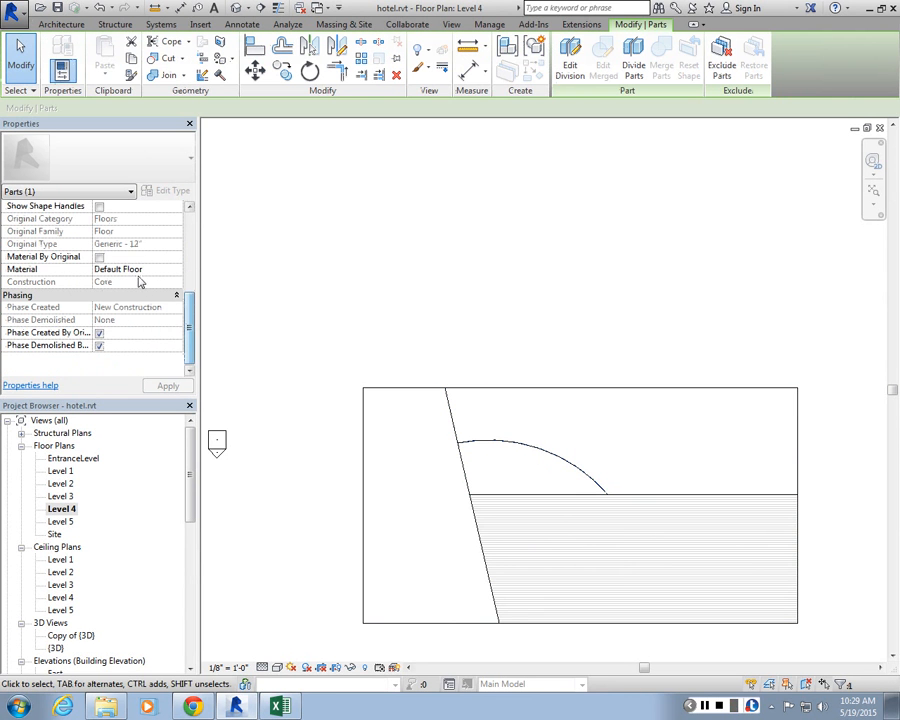
click(140, 269)
click(178, 270)
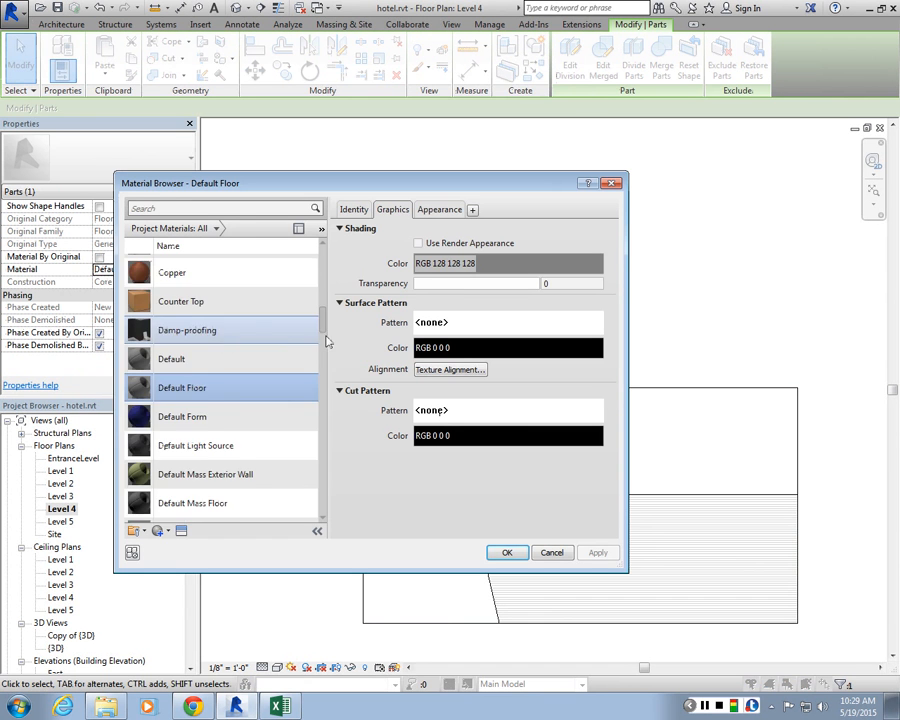
drag(326, 343, 323, 288)
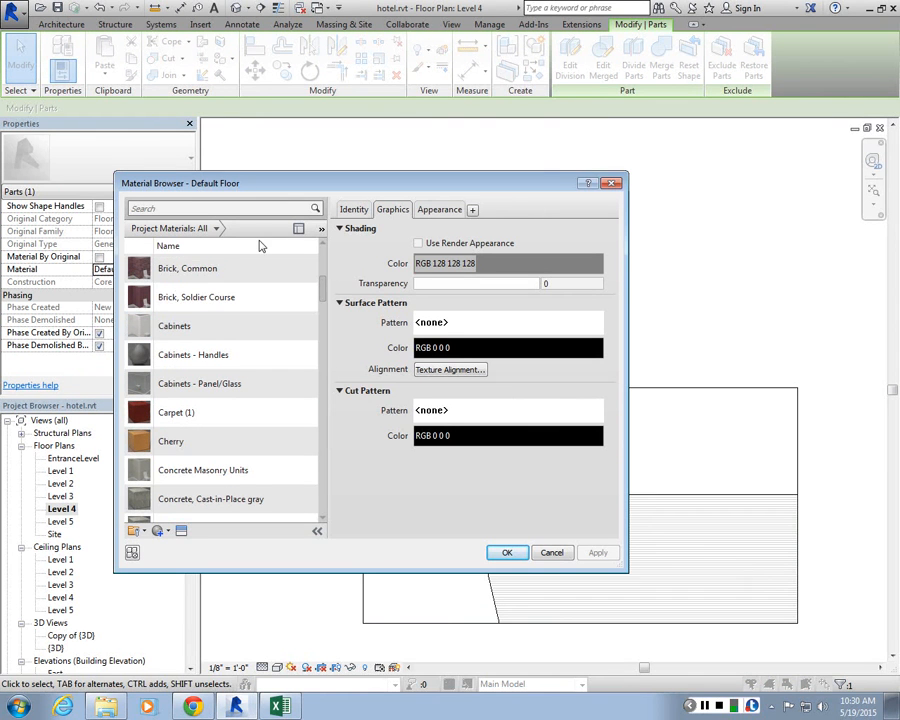
click(185, 268)
click(507, 552)
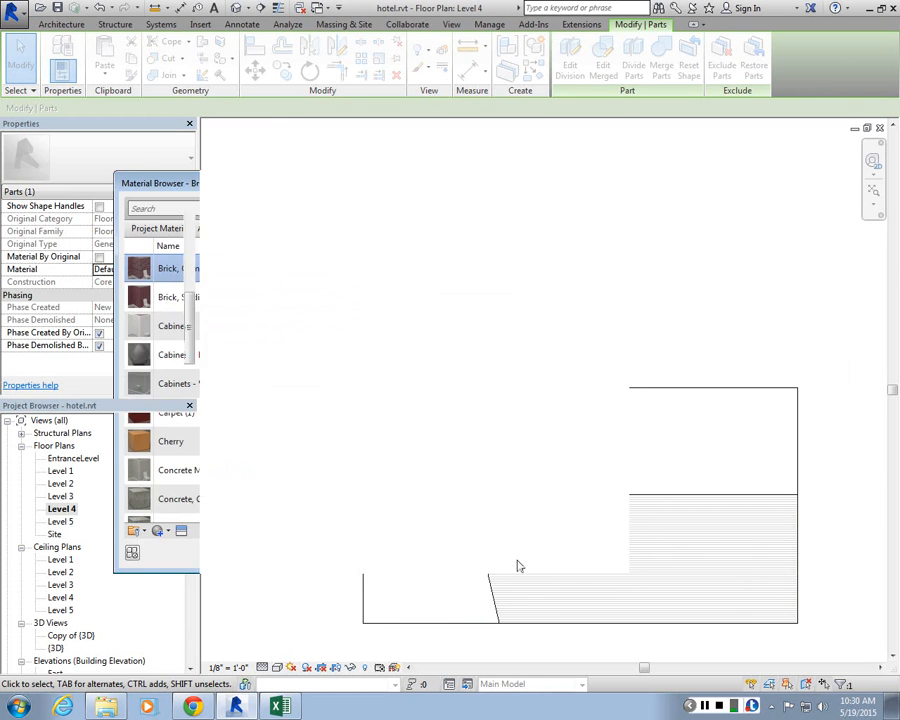
Step: Select the part west of the diagonal line and turn off its Material By Original setting
click(465, 472)
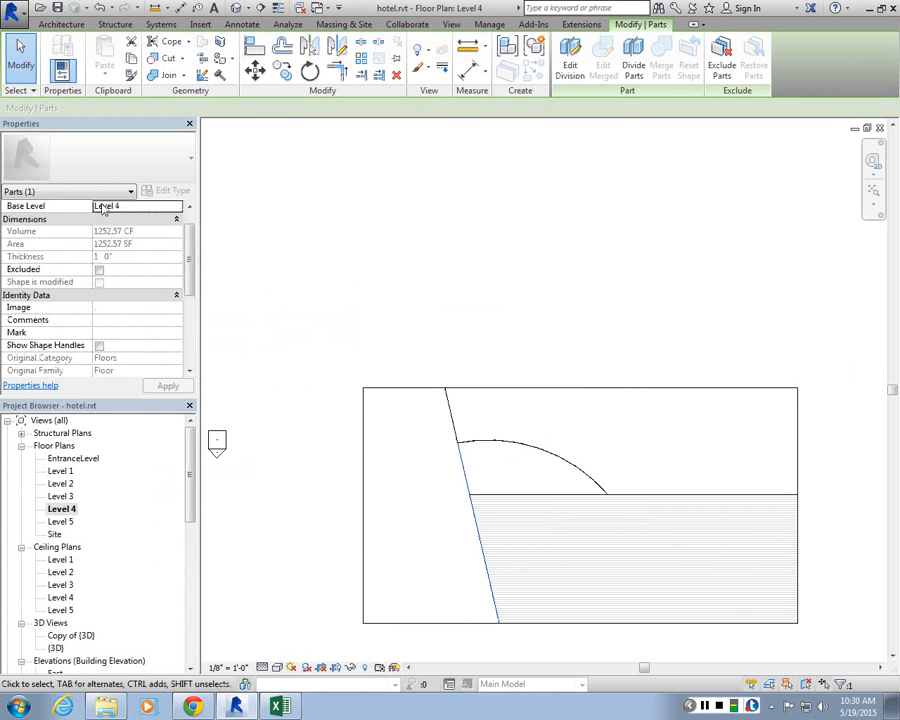
drag(190, 259, 195, 297)
click(99, 295)
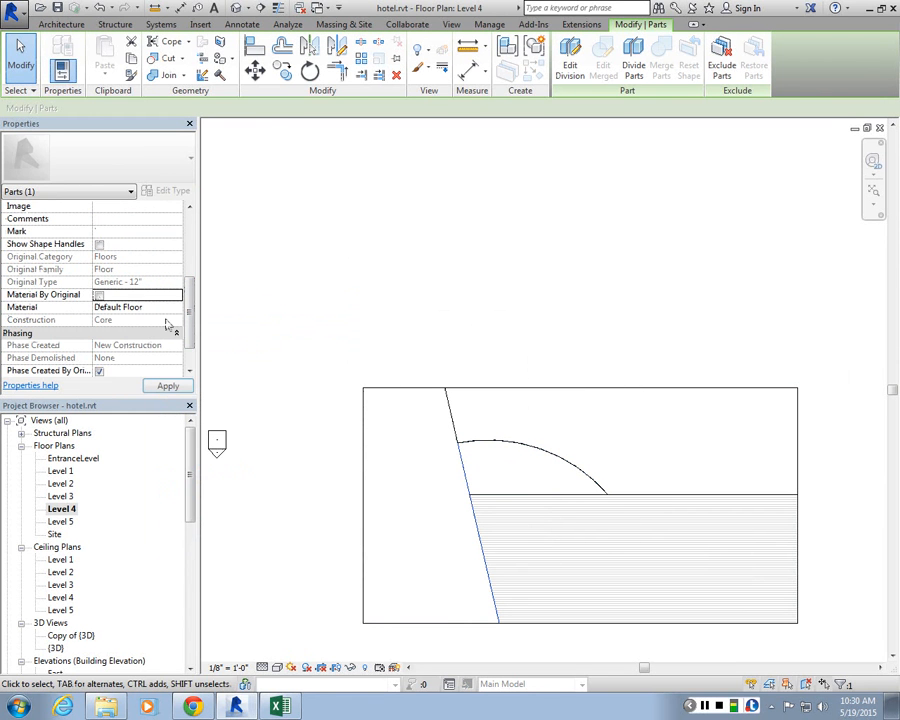
Step: Search the material browser for tile materials and close it without assigning one
click(180, 307)
click(182, 307)
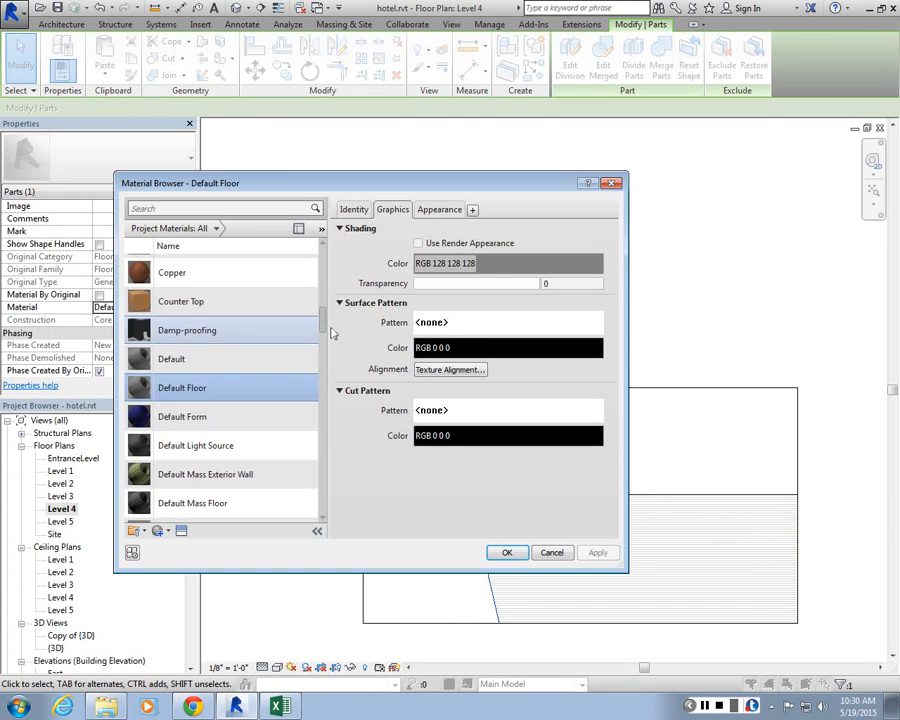
drag(333, 333, 329, 256)
click(158, 212)
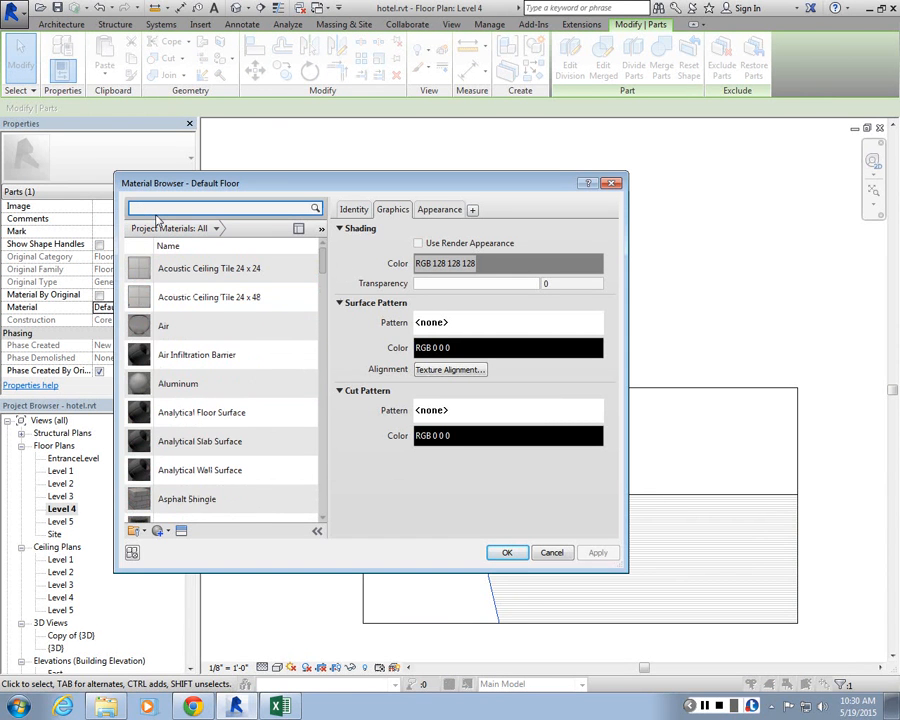
text(tile)
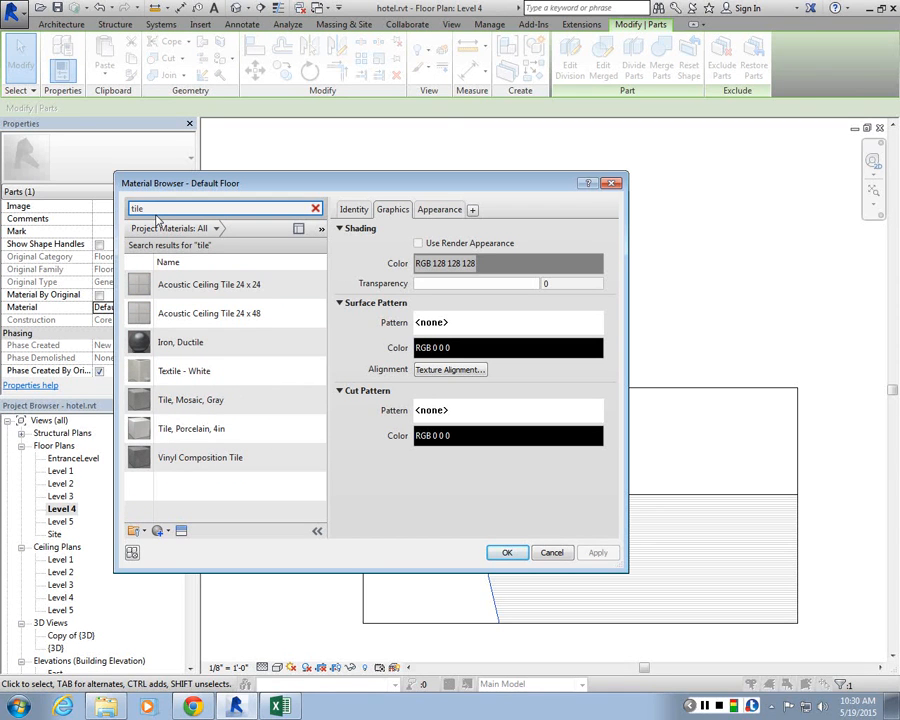
click(610, 184)
Step: Edit the southern part's Cherry material so its Horizontal-small surface fill pattern has a line angle of 90
click(605, 528)
scroll(640, 510, down, 2)
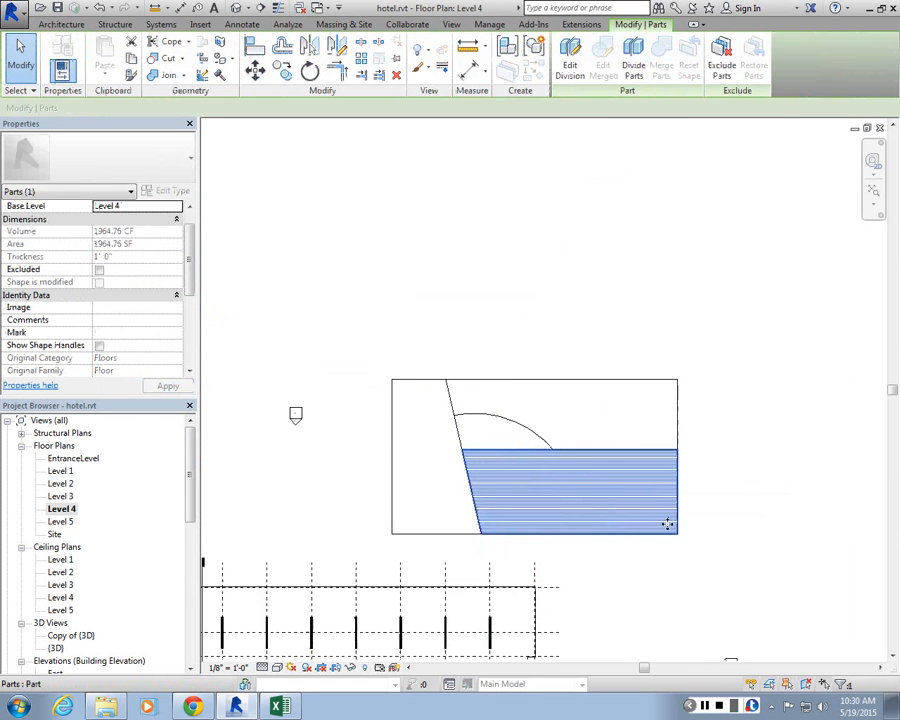
scroll(480, 462, up, 4)
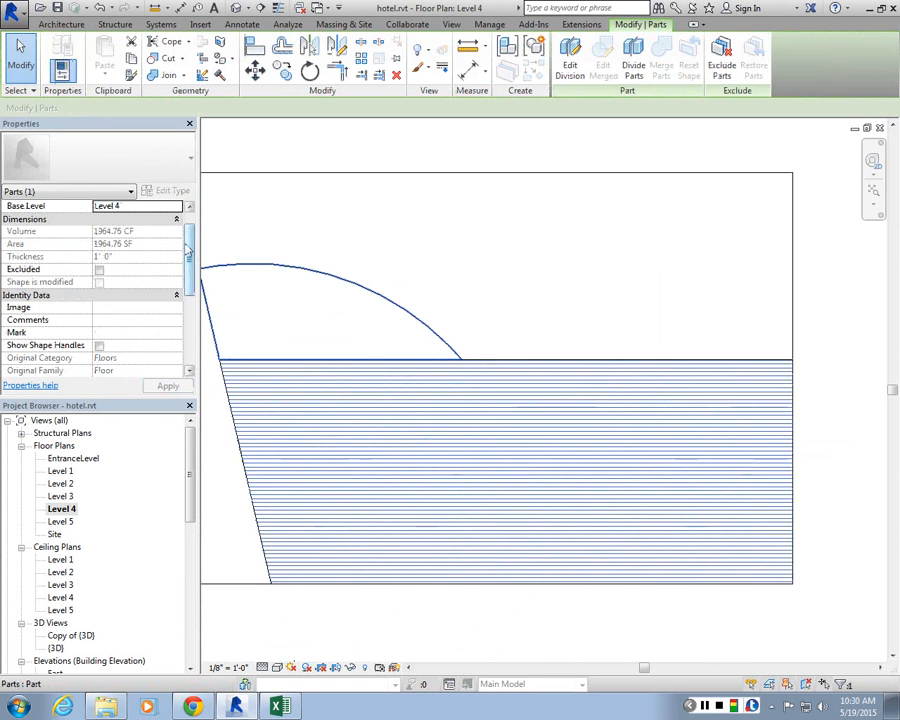
drag(187, 253, 190, 300)
click(177, 308)
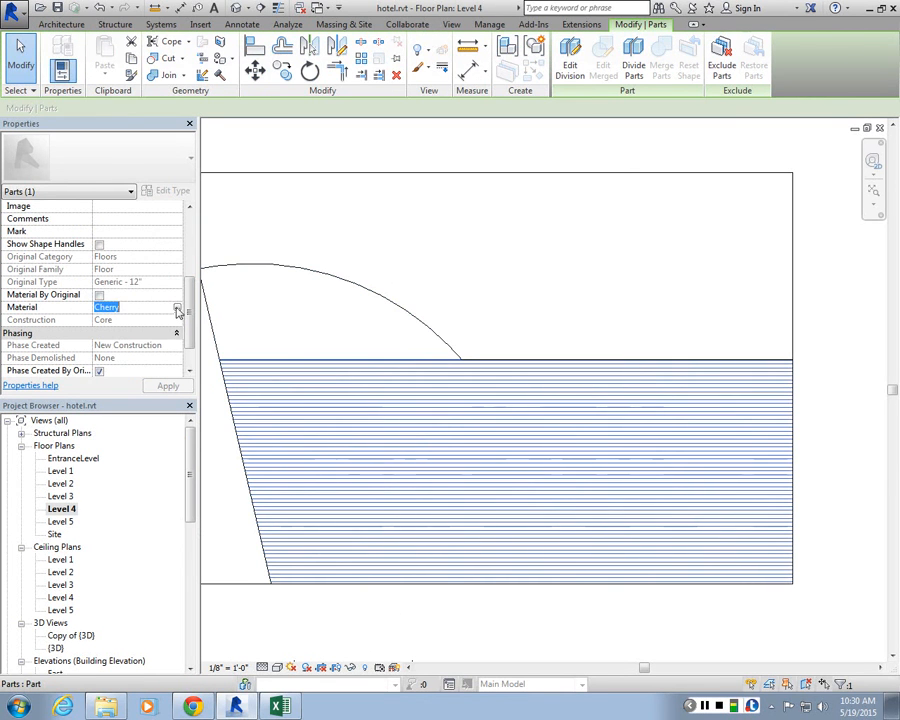
click(177, 309)
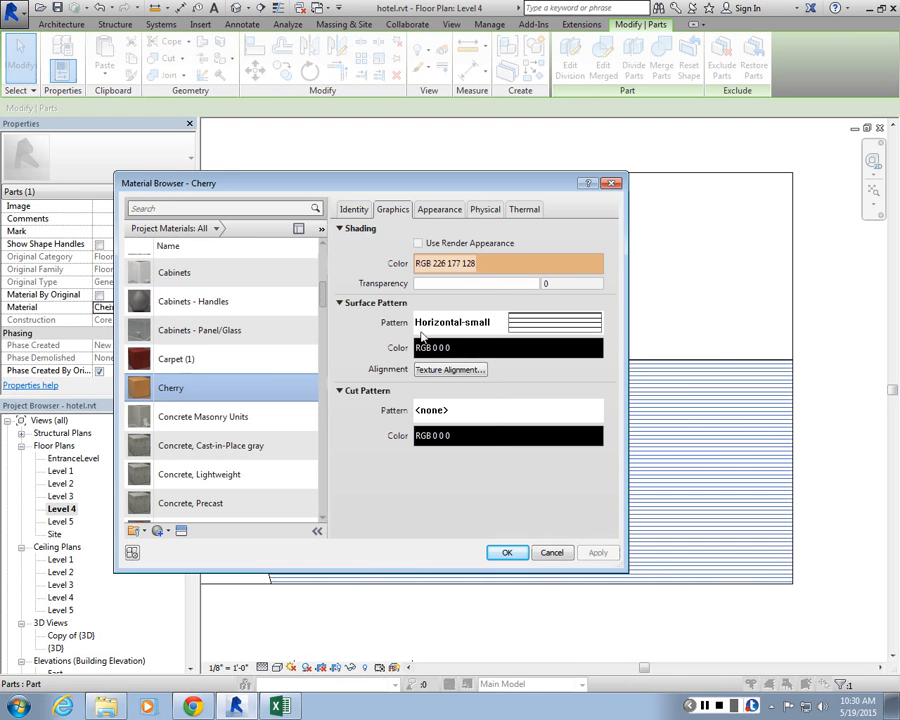
click(450, 370)
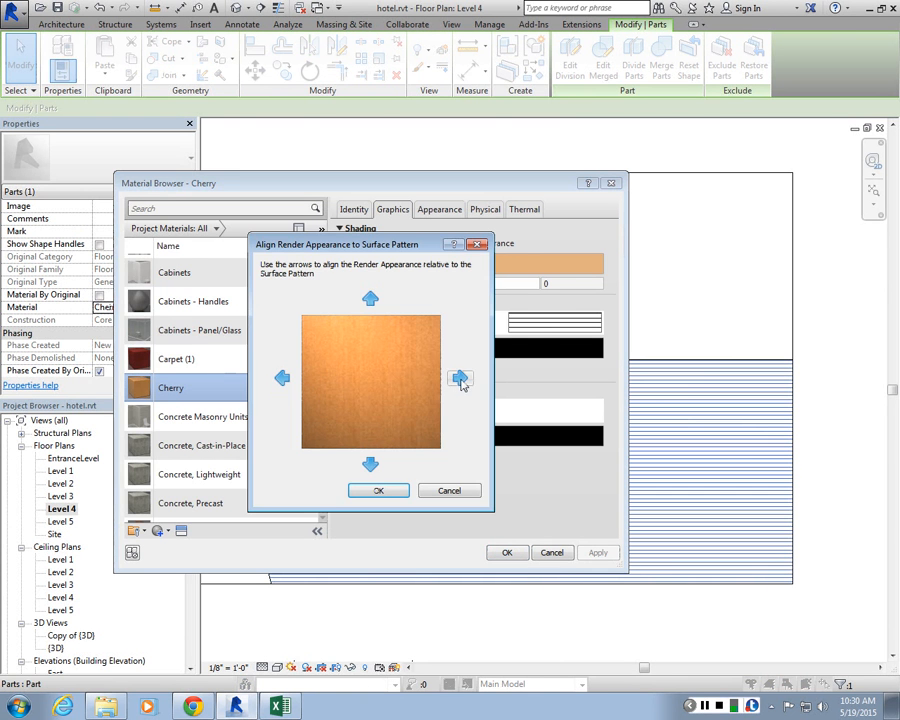
click(476, 248)
click(536, 329)
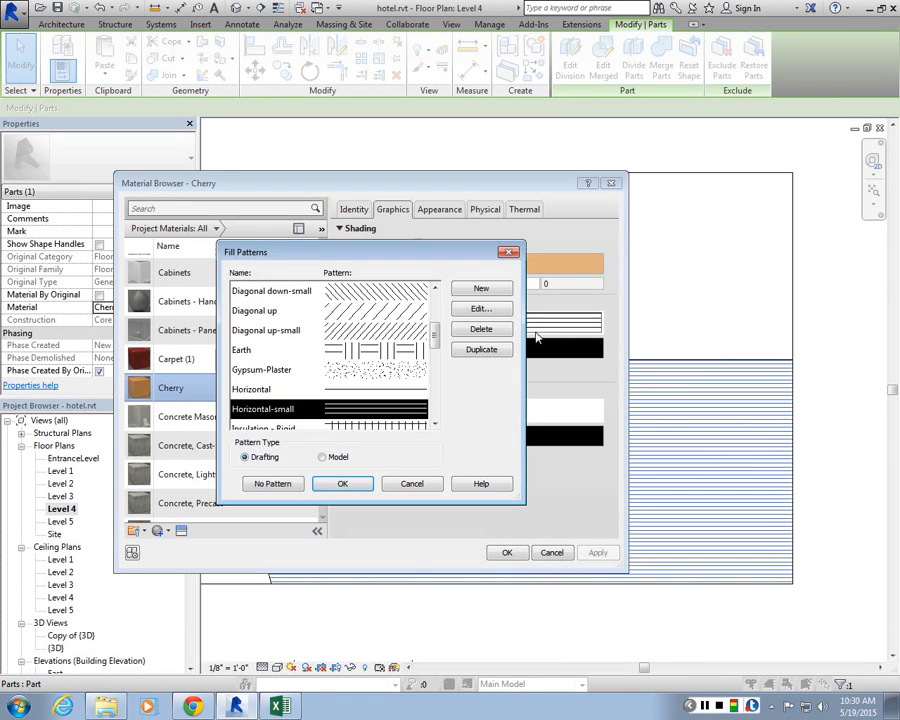
click(481, 308)
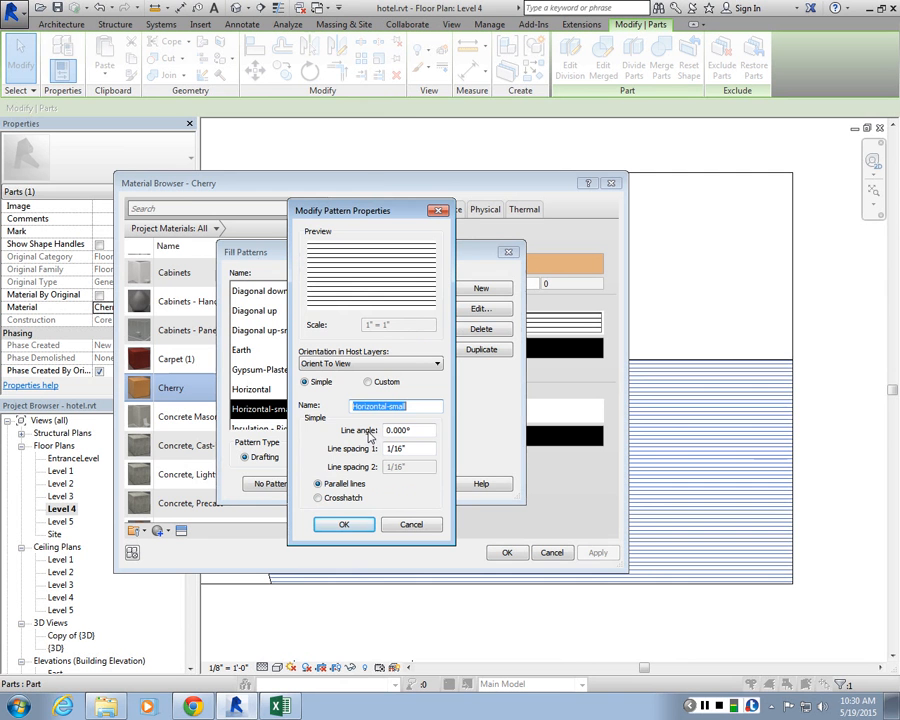
drag(430, 433, 300, 464)
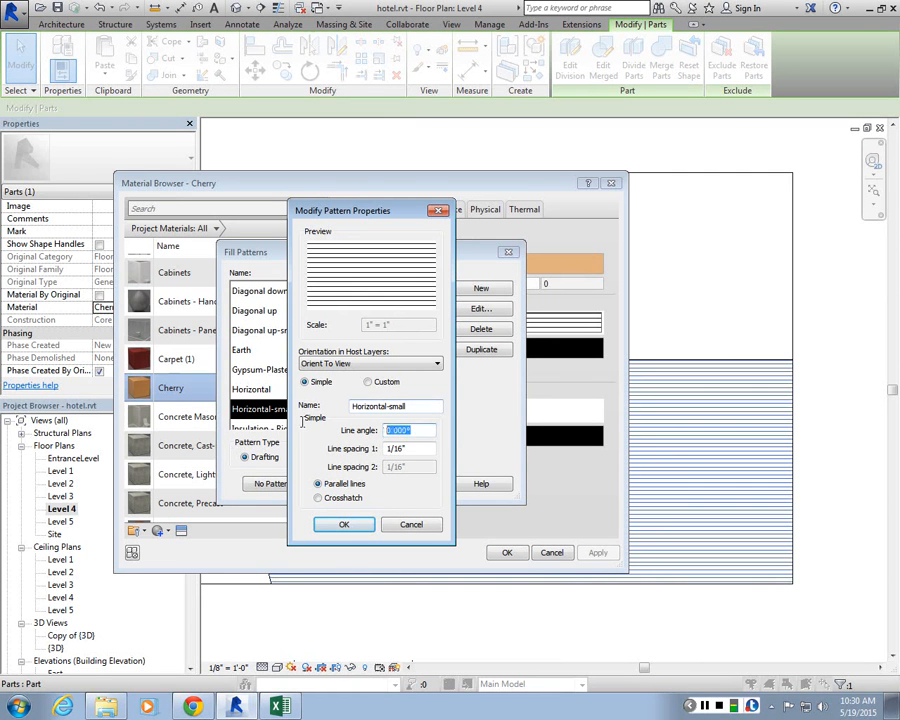
text(90)
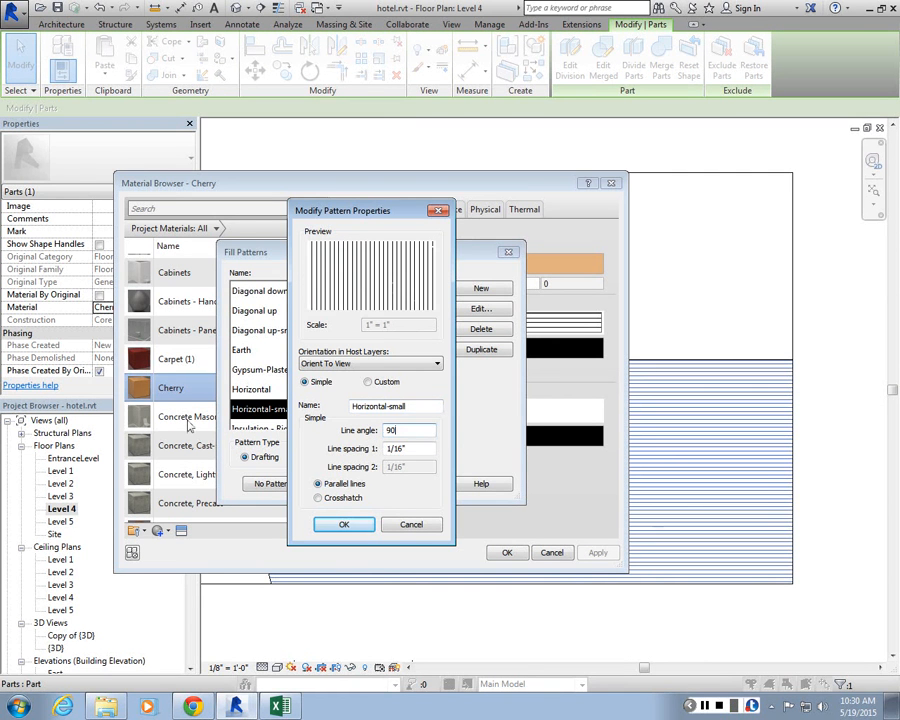
click(343, 524)
click(348, 484)
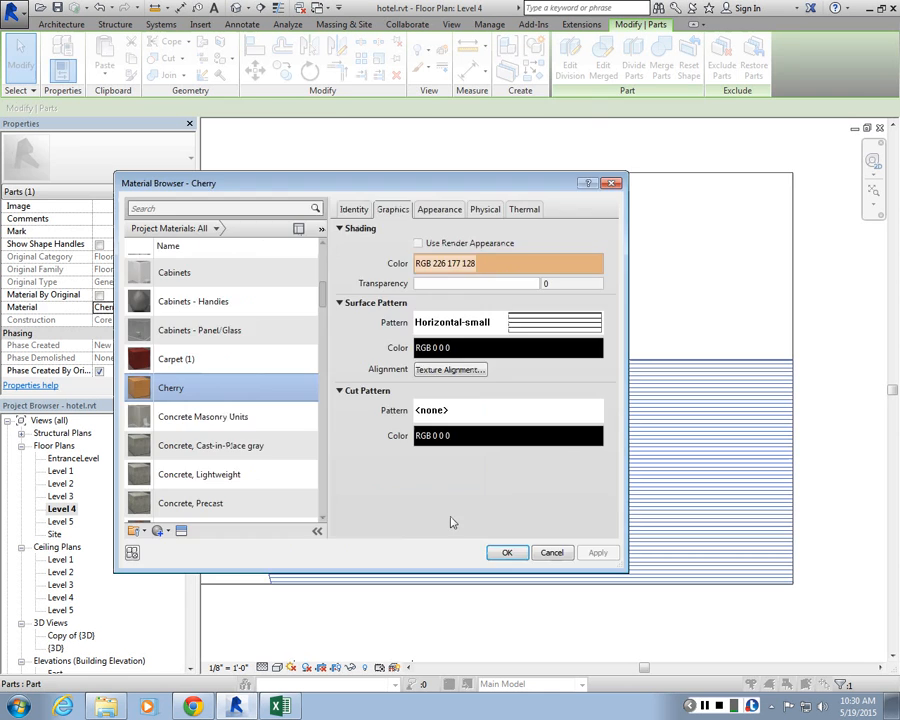
click(506, 553)
click(538, 608)
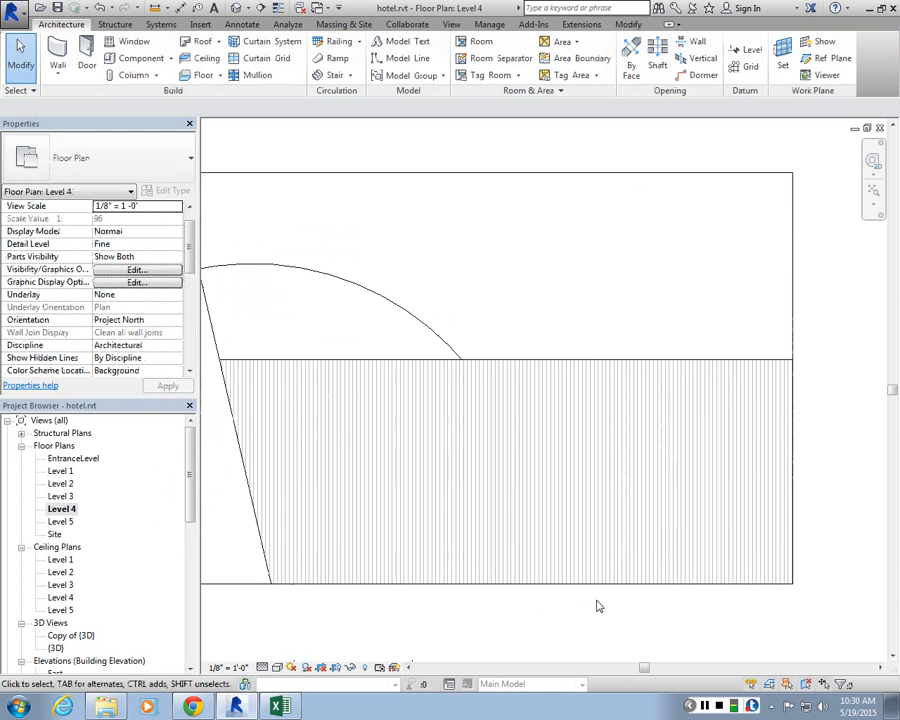
Step: Zoom around the balcony floor to inspect the surface patterns of its parts
scroll(639, 550, down, 3)
middle_drag(600, 556, 592, 464)
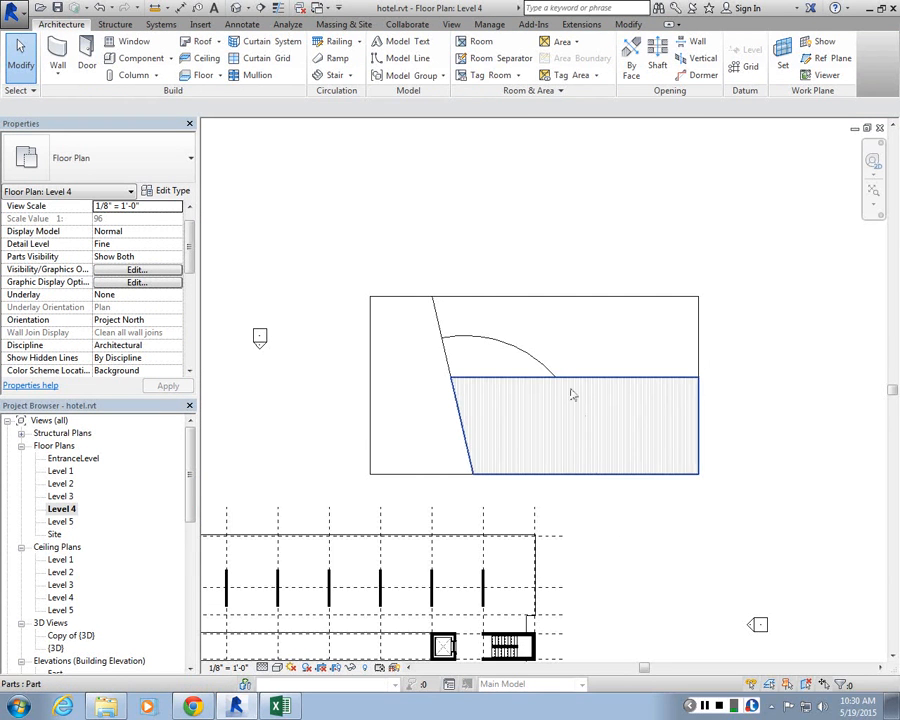
middle_drag(469, 325, 466, 282)
scroll(550, 243, up, 1)
scroll(551, 247, up, 1)
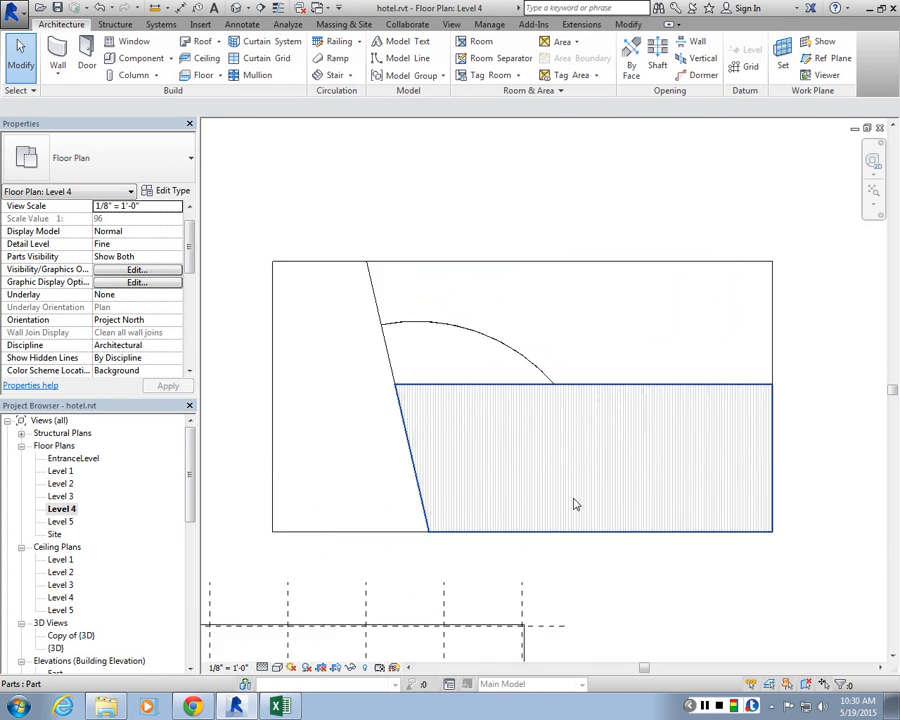
scroll(575, 504, up, 5)
scroll(503, 311, up, 3)
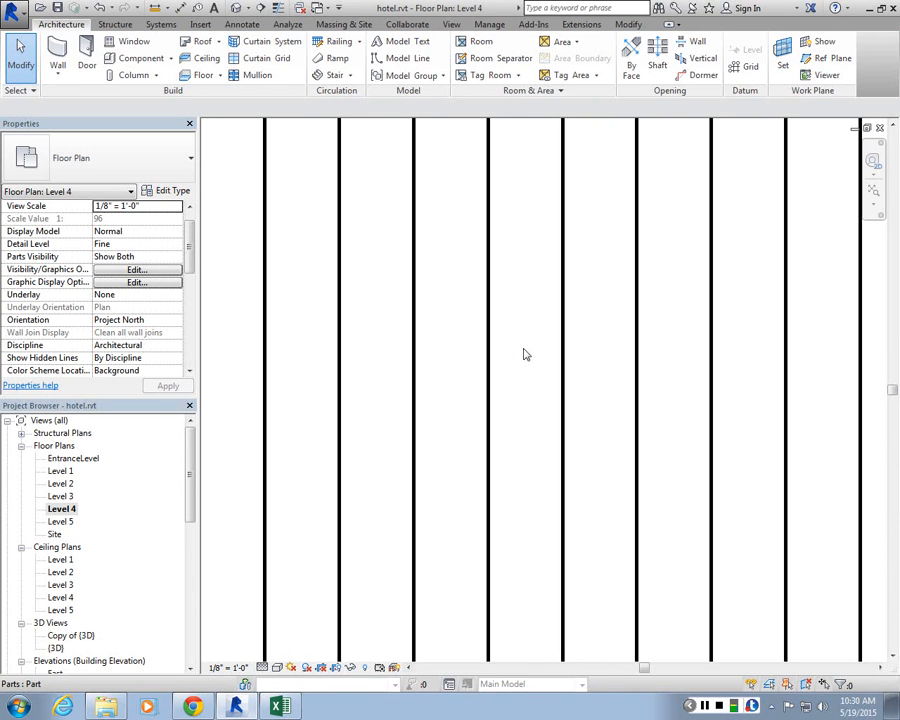
scroll(525, 354, down, 6)
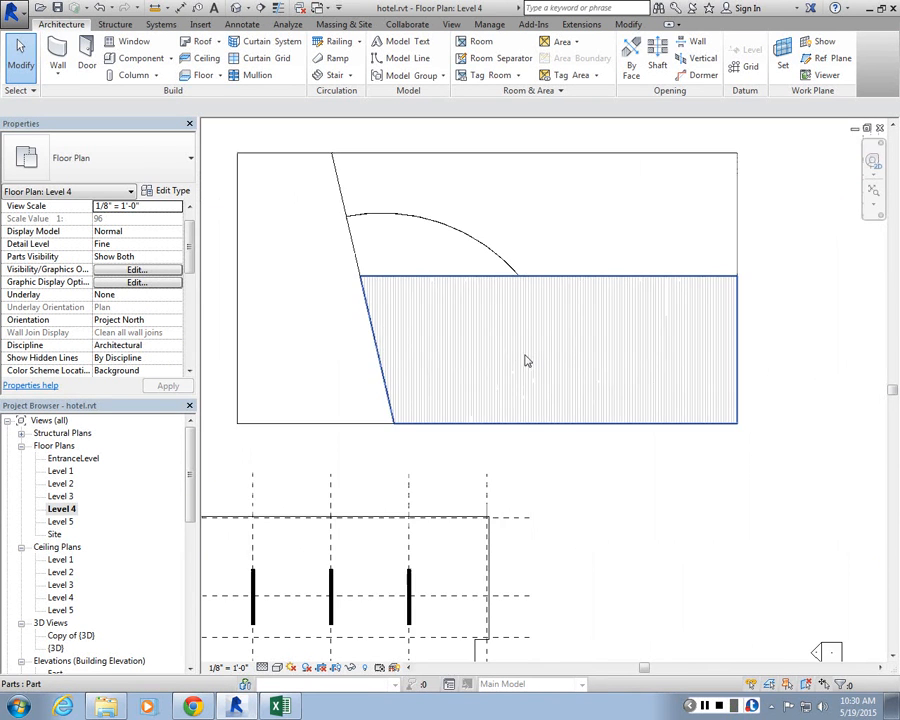
scroll(548, 308, up, 2)
scroll(545, 312, down, 2)
scroll(452, 327, up, 2)
scroll(452, 330, down, 2)
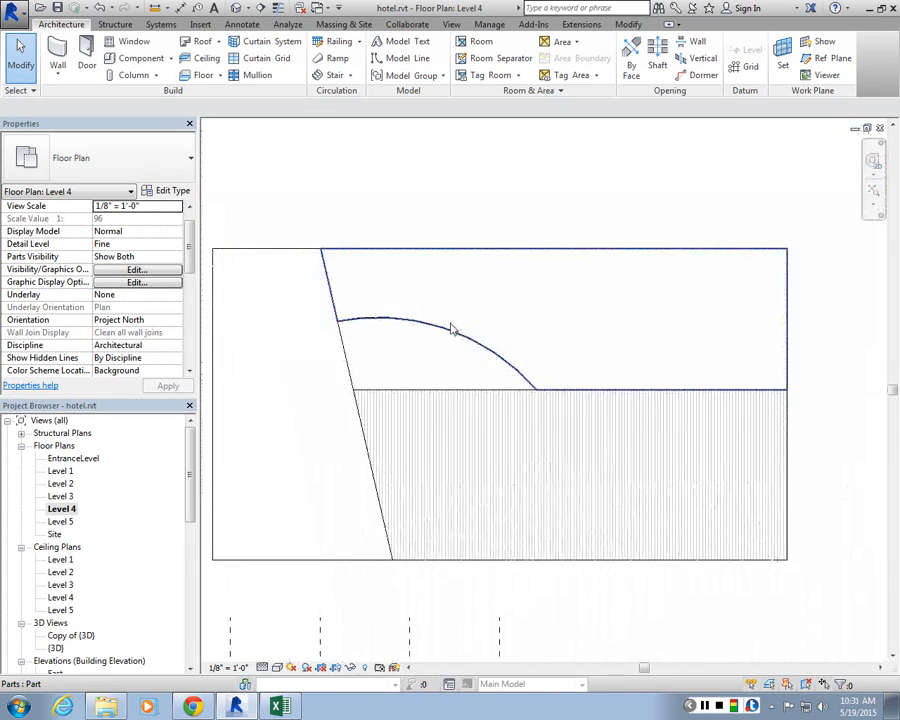
scroll(529, 243, up, 3)
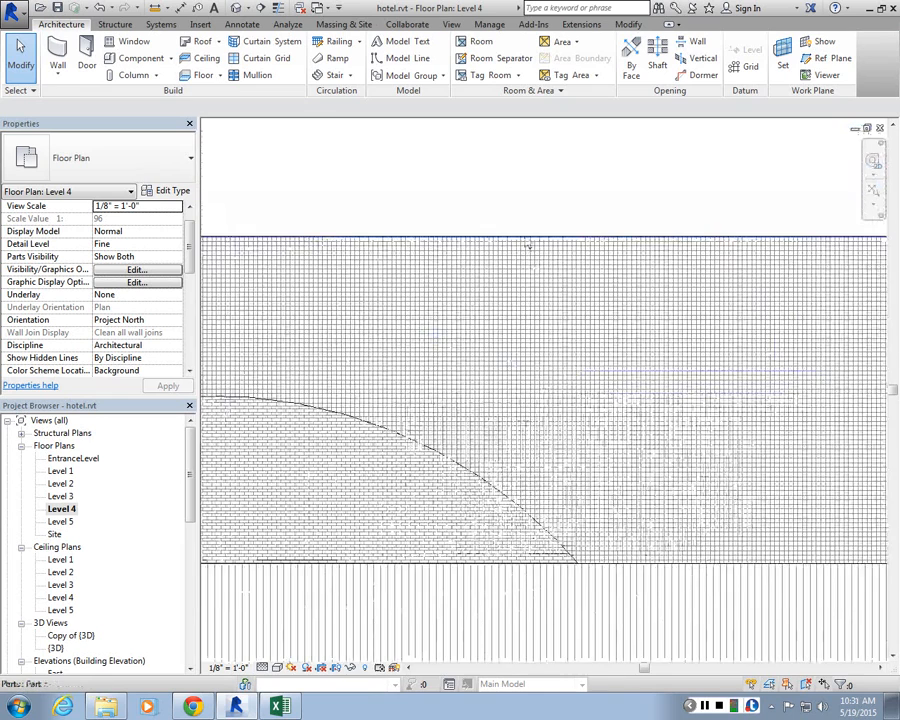
scroll(429, 493, up, 1)
scroll(469, 345, down, 3)
click(482, 321)
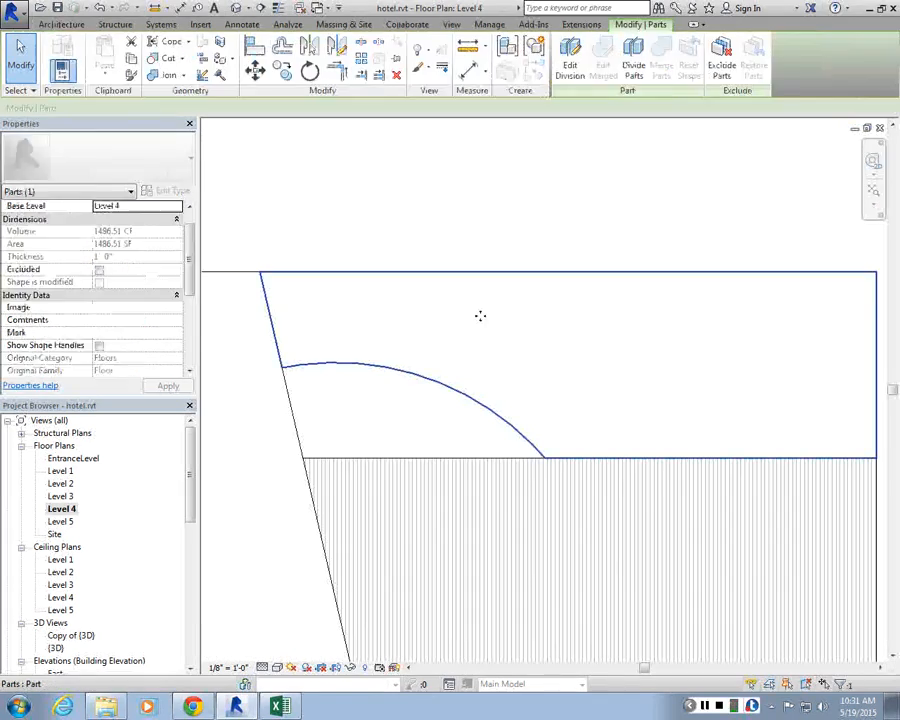
scroll(480, 315, up, 3)
click(488, 197)
middle_drag(492, 422, 586, 262)
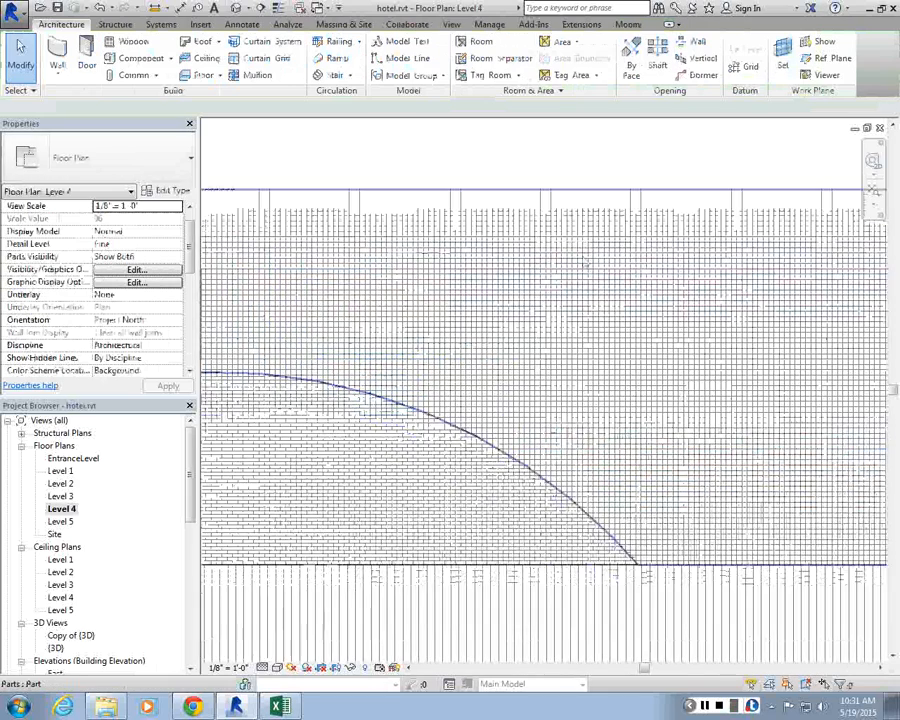
scroll(572, 235, up, 2)
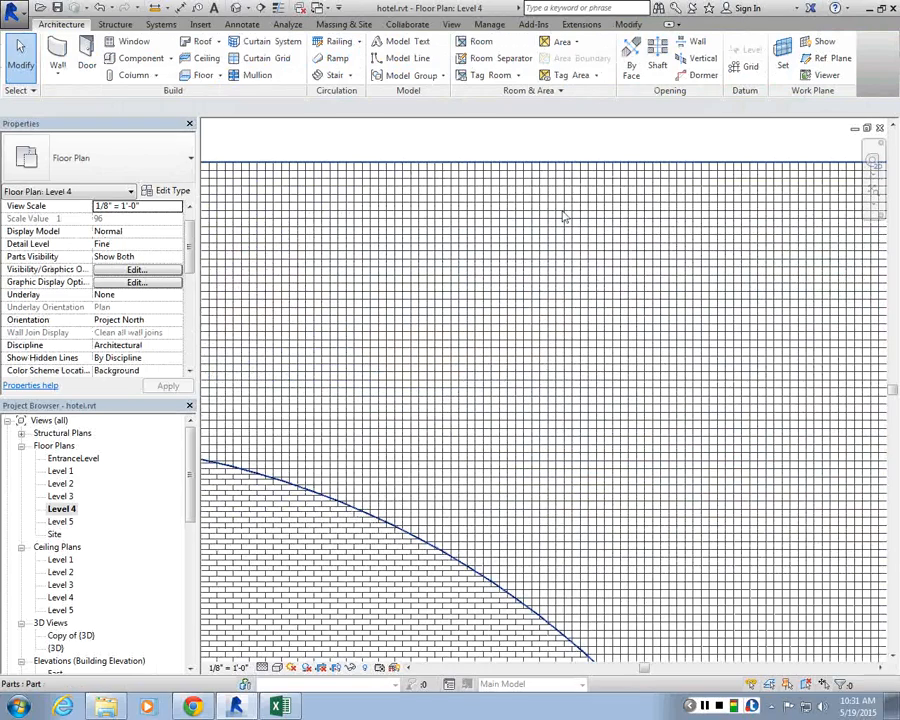
scroll(566, 216, down, 2)
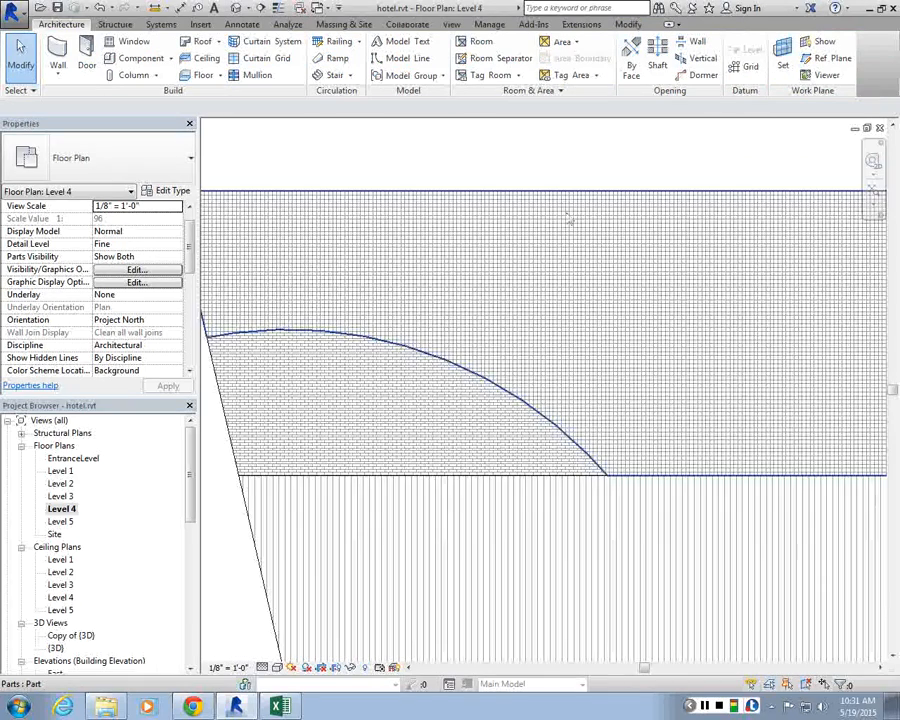
scroll(568, 218, up, 2)
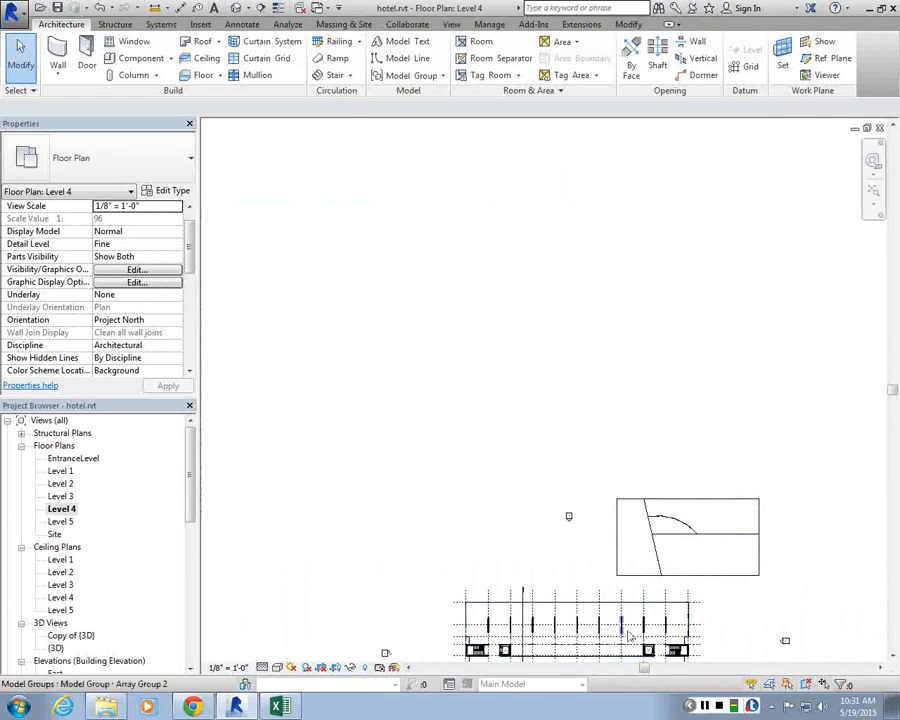
scroll(569, 207, up, 2)
scroll(565, 245, down, 2)
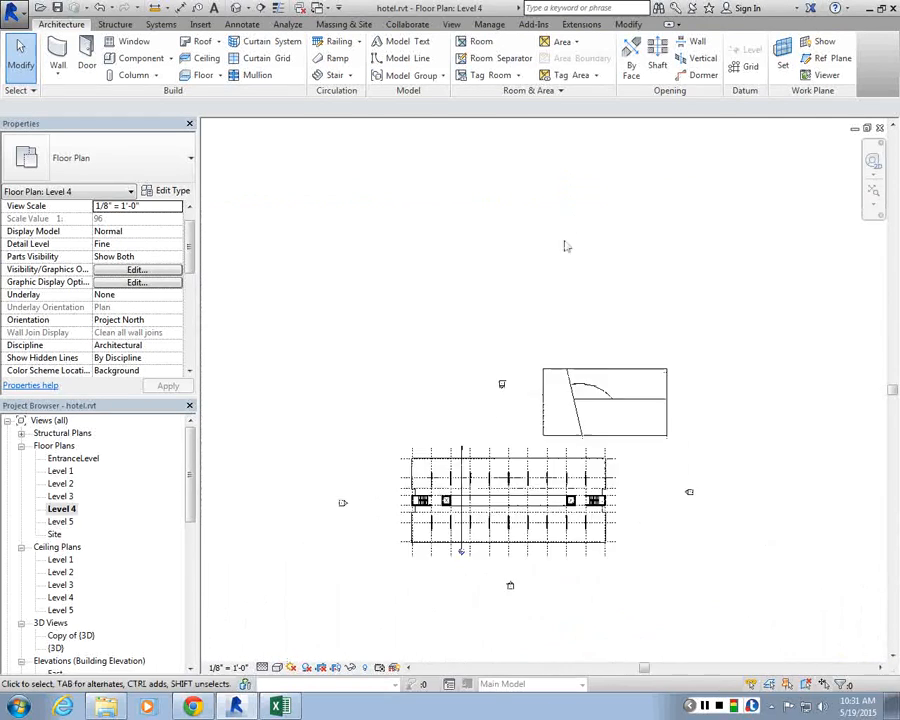
scroll(680, 472, up, 5)
scroll(600, 410, down, 5)
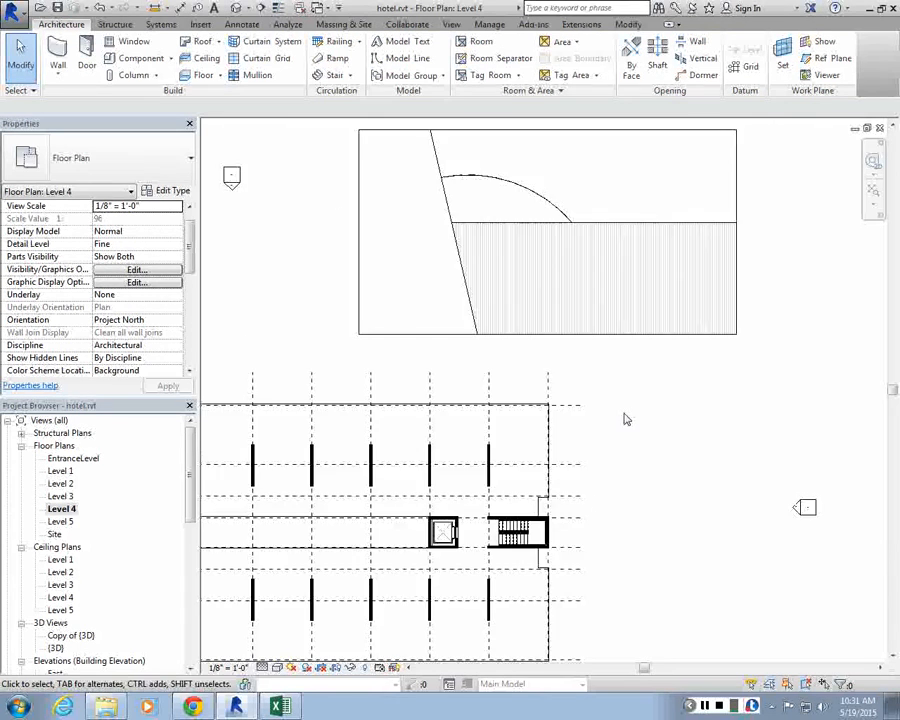
scroll(560, 300, down, 2)
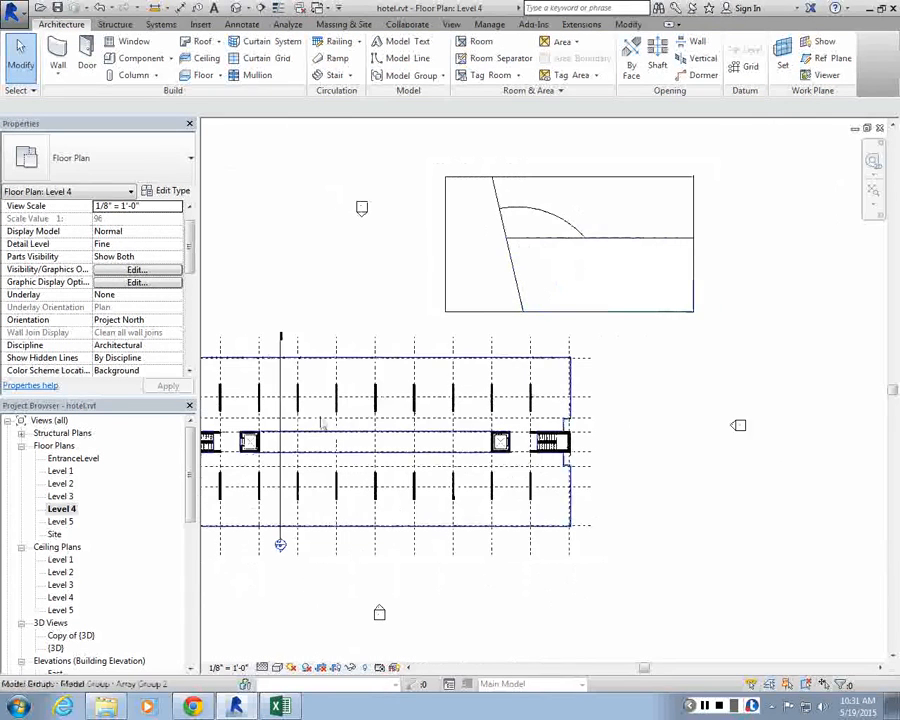
Step: Open the Level 1 floor plan and zoom to fit the building
double_click(62, 471)
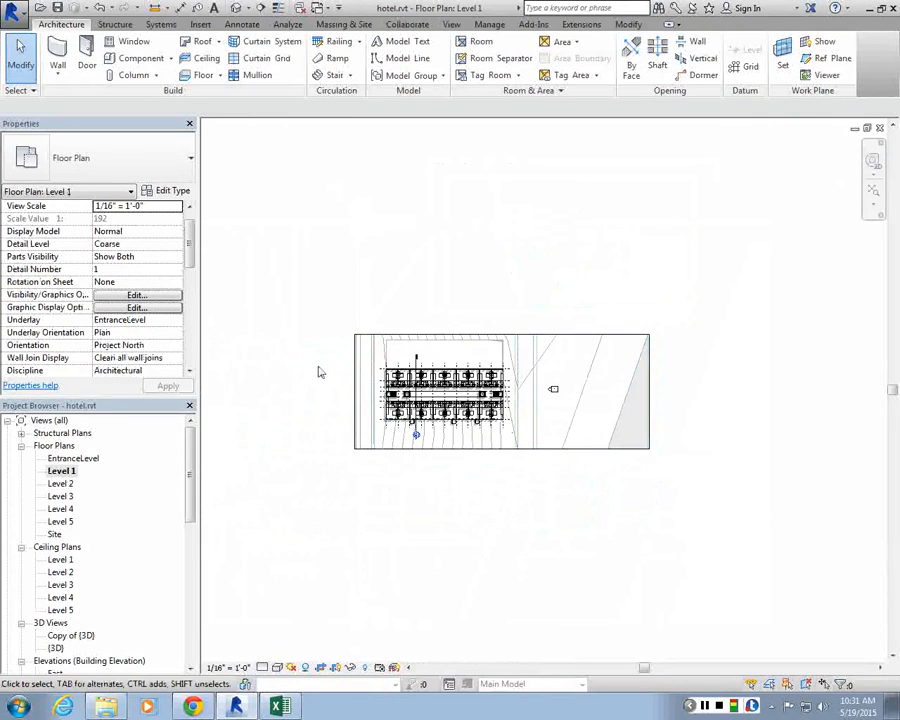
scroll(320, 380, up, 2)
scroll(653, 386, up, 4)
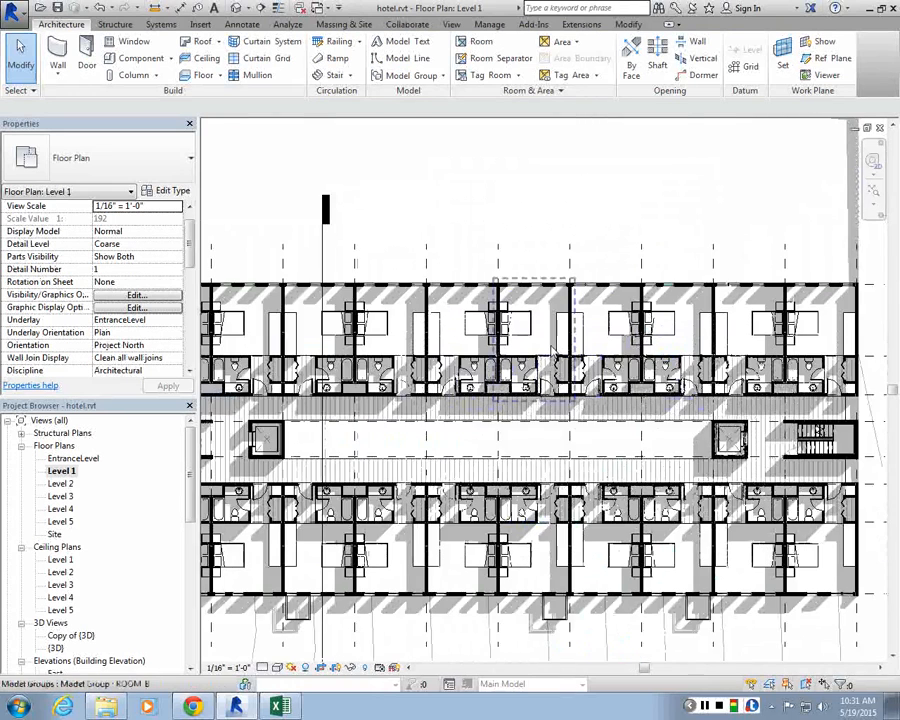
scroll(552, 350, down, 2)
scroll(598, 345, down, 1)
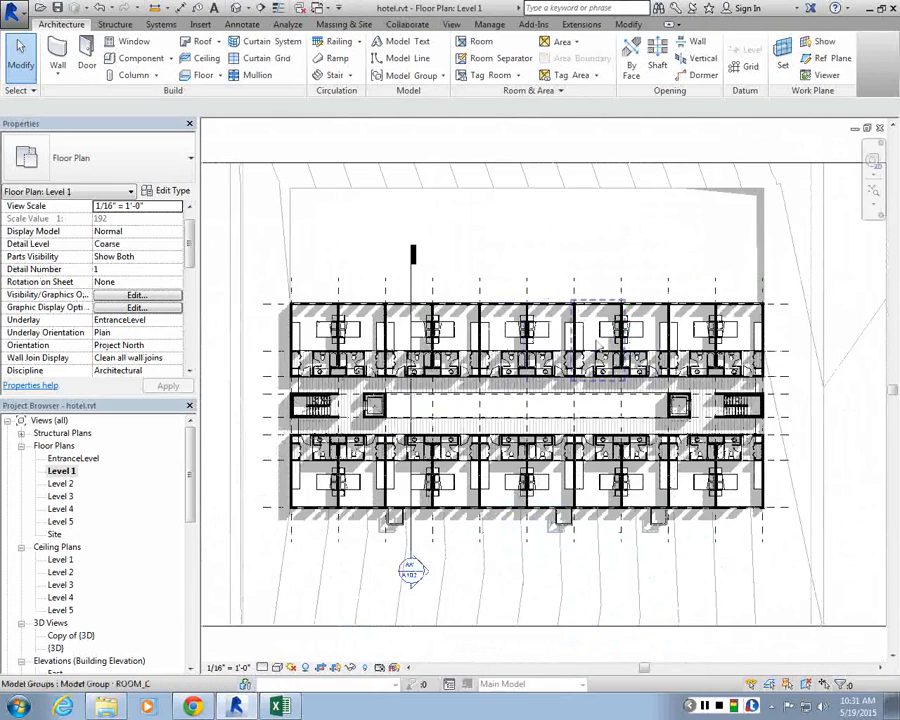
scroll(322, 259, down, 1)
Step: Window-select the whole building and filter the selection down to floors and parts only
drag(262, 138, 688, 595)
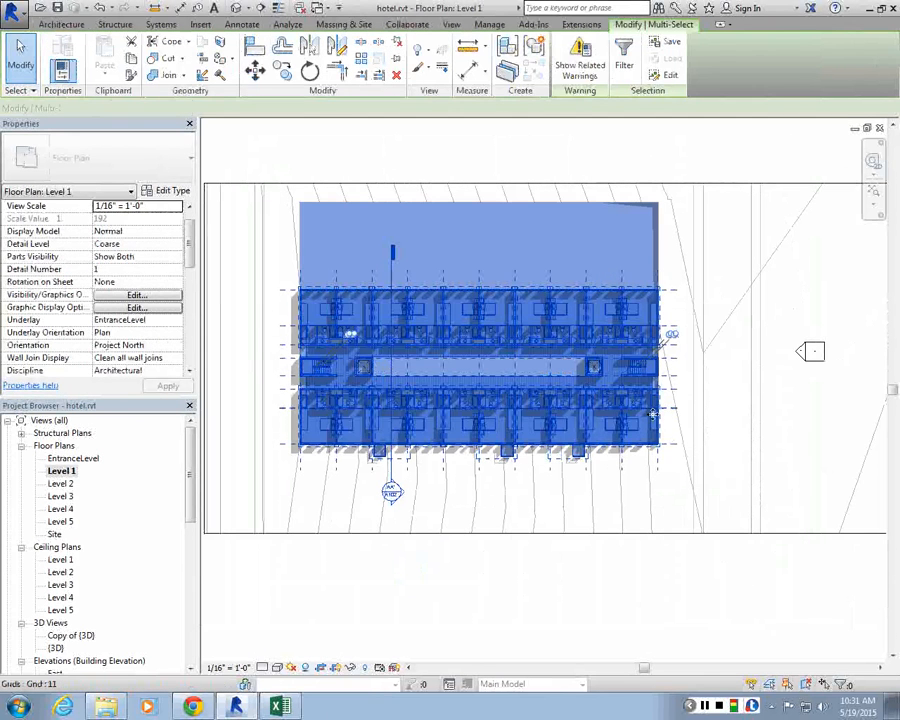
scroll(392, 158, down, 1)
drag(205, 217, 655, 439)
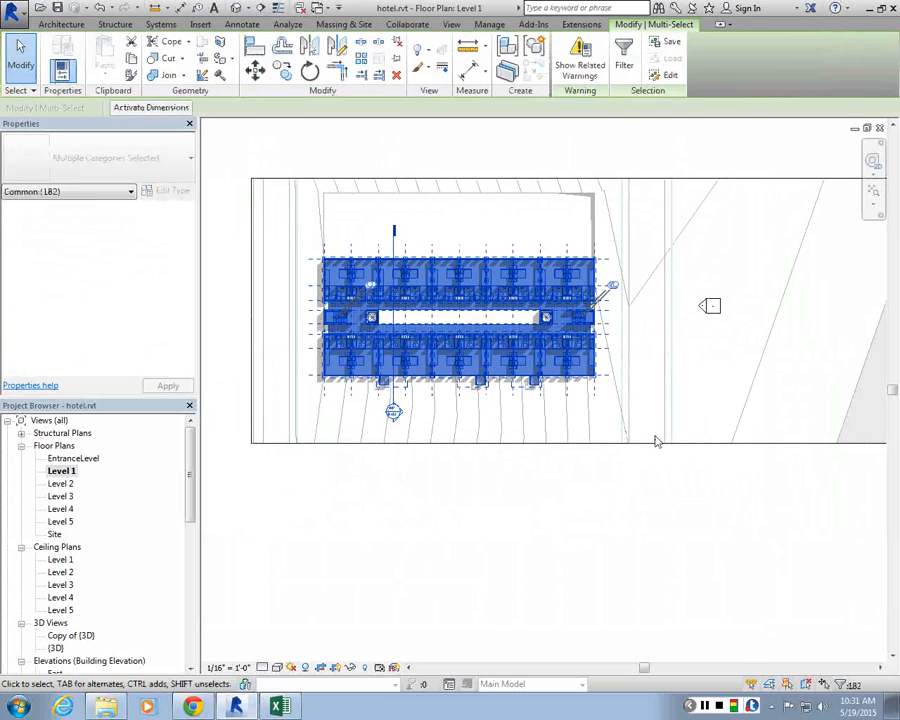
click(624, 66)
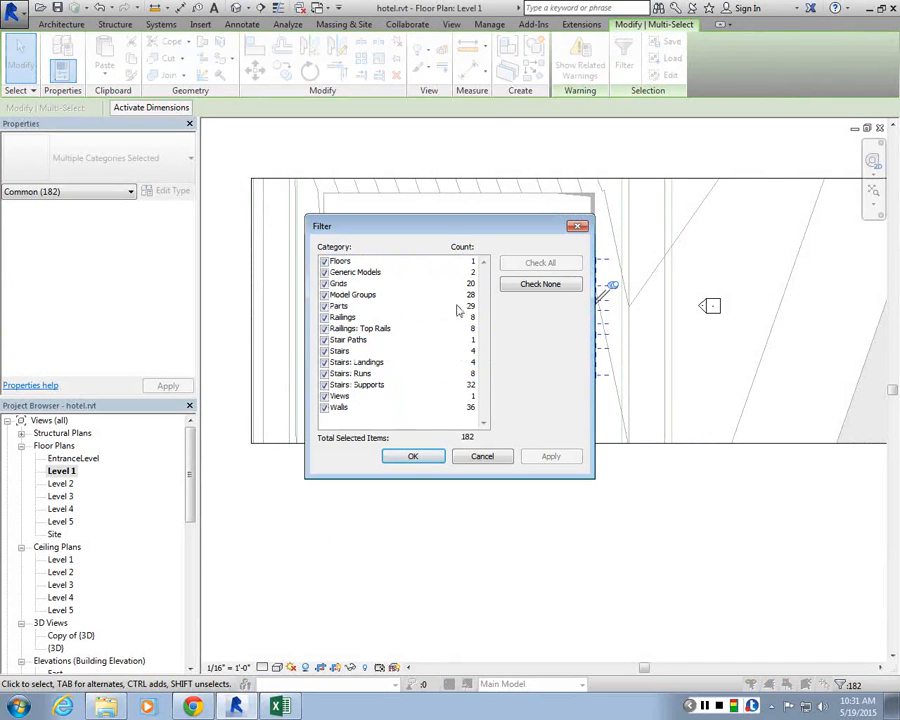
click(544, 284)
click(338, 261)
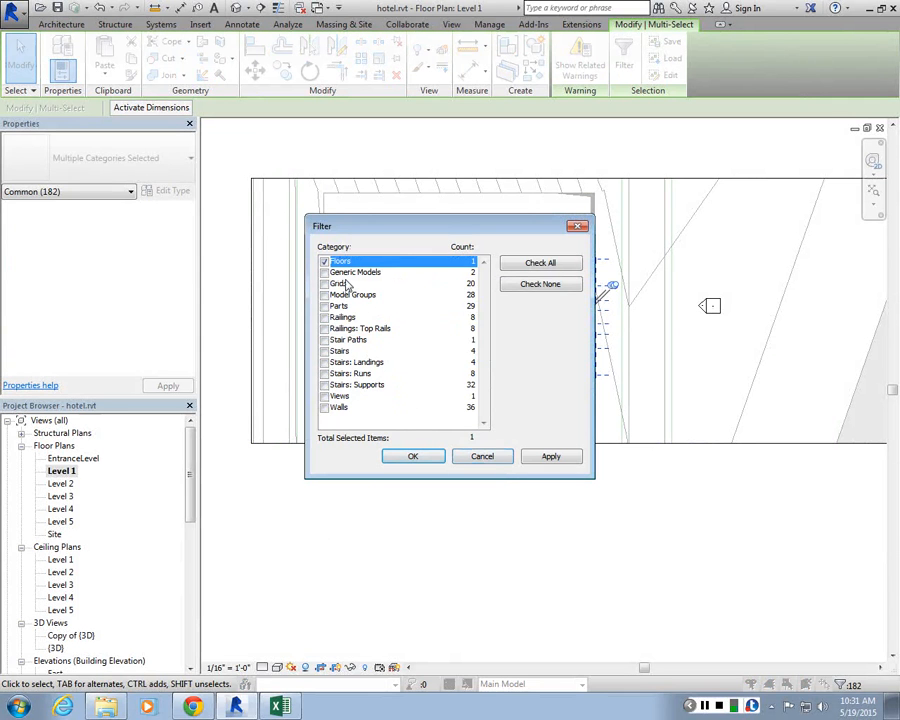
click(324, 306)
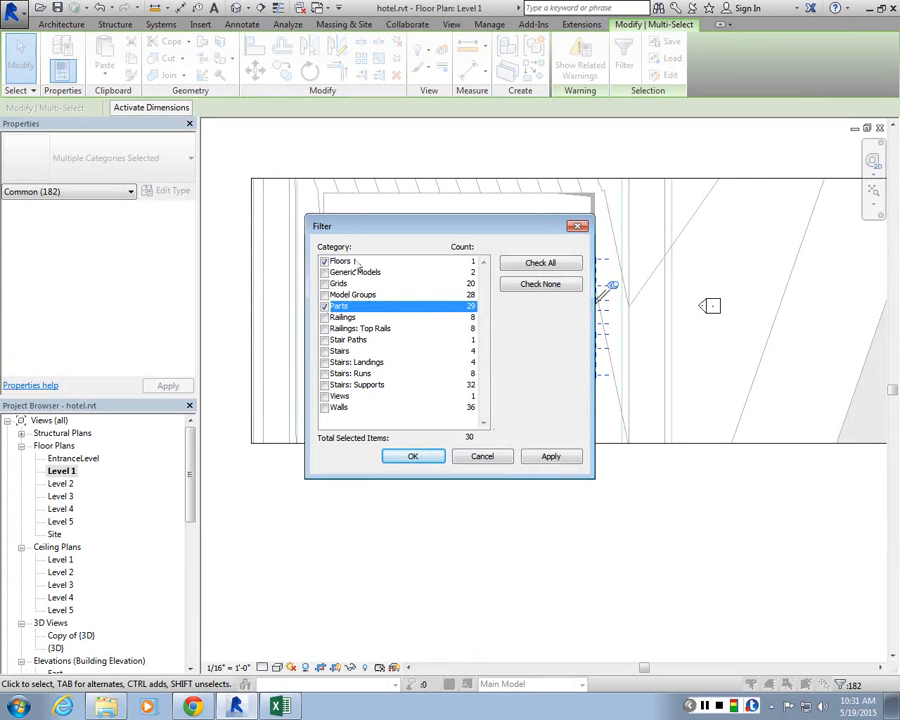
click(558, 460)
click(412, 456)
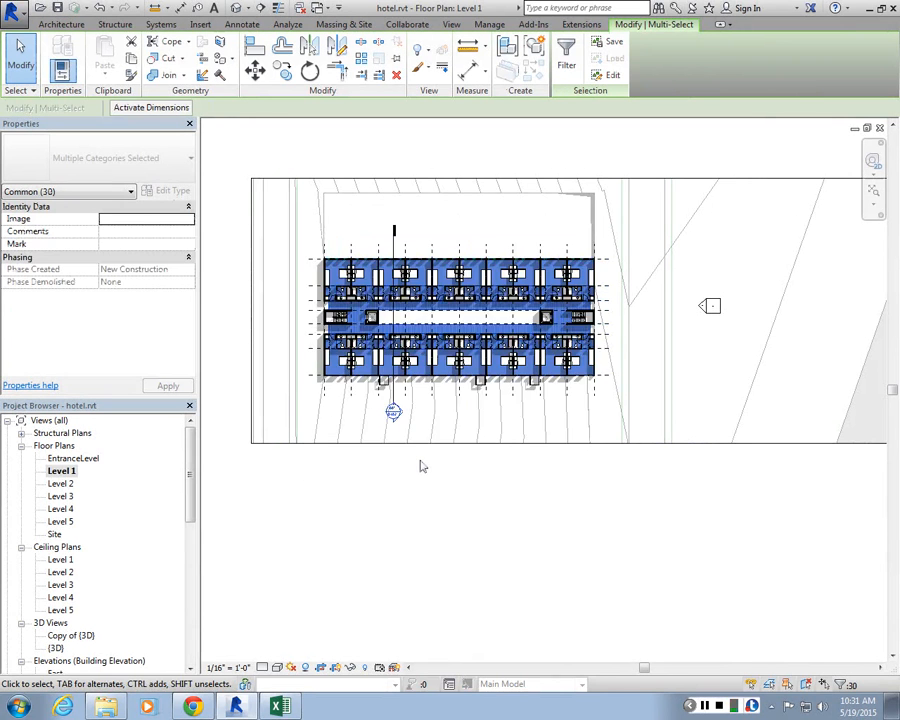
Step: Select everything except floors and parts and temporarily hide those elements in the view
scroll(390, 287, up, 3)
scroll(390, 287, down, 3)
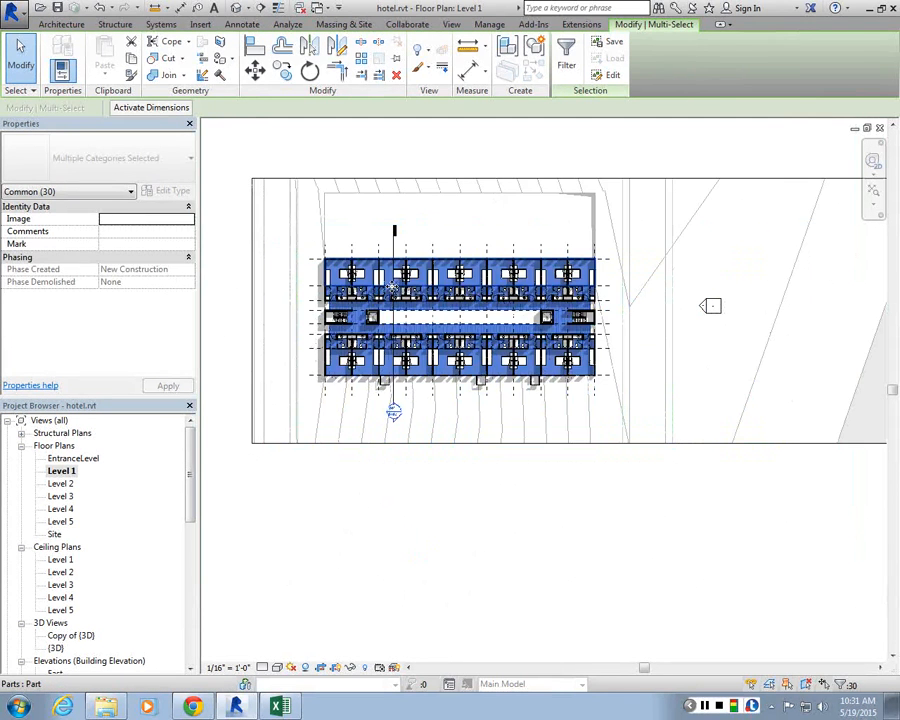
click(237, 142)
drag(237, 142, 630, 456)
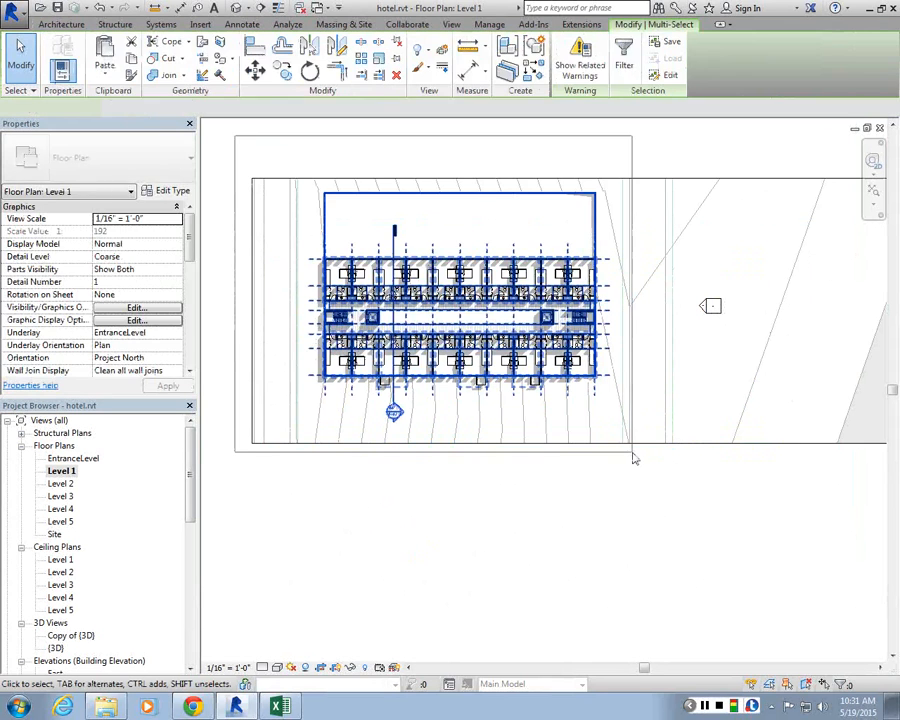
click(630, 48)
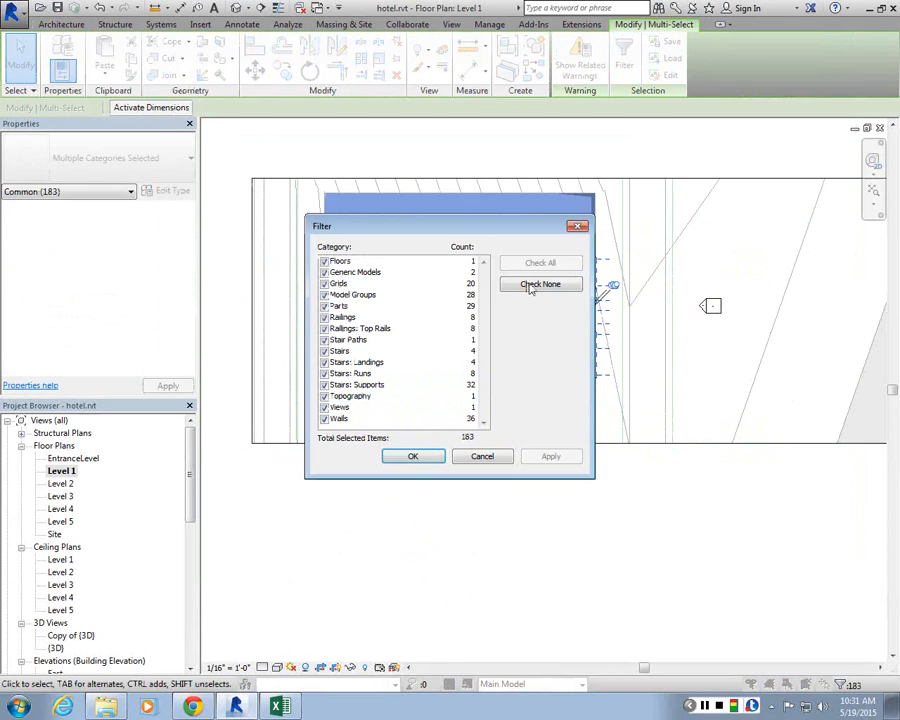
click(535, 284)
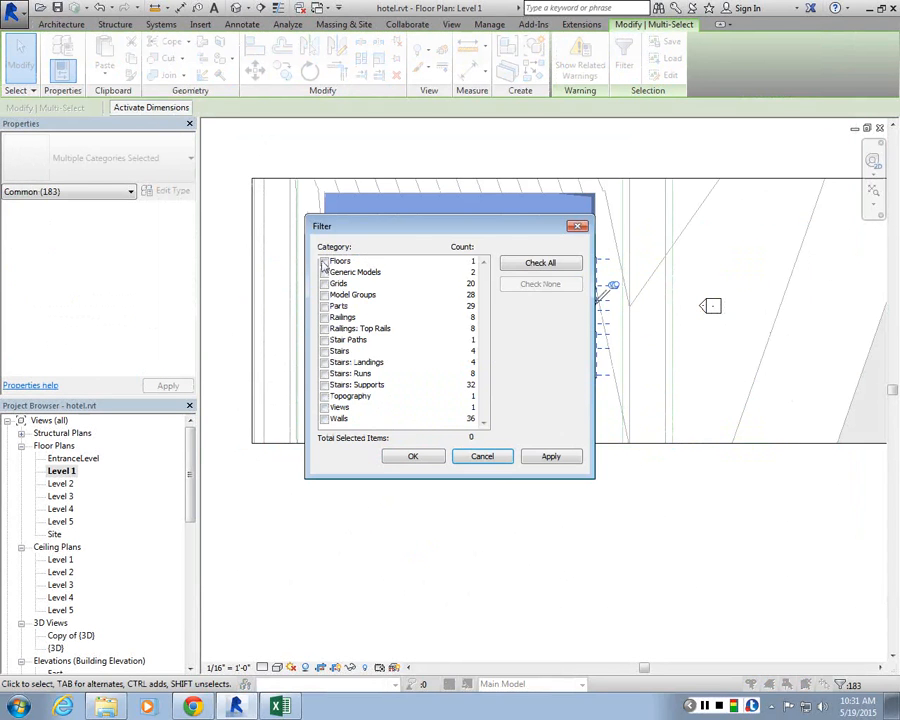
click(540, 263)
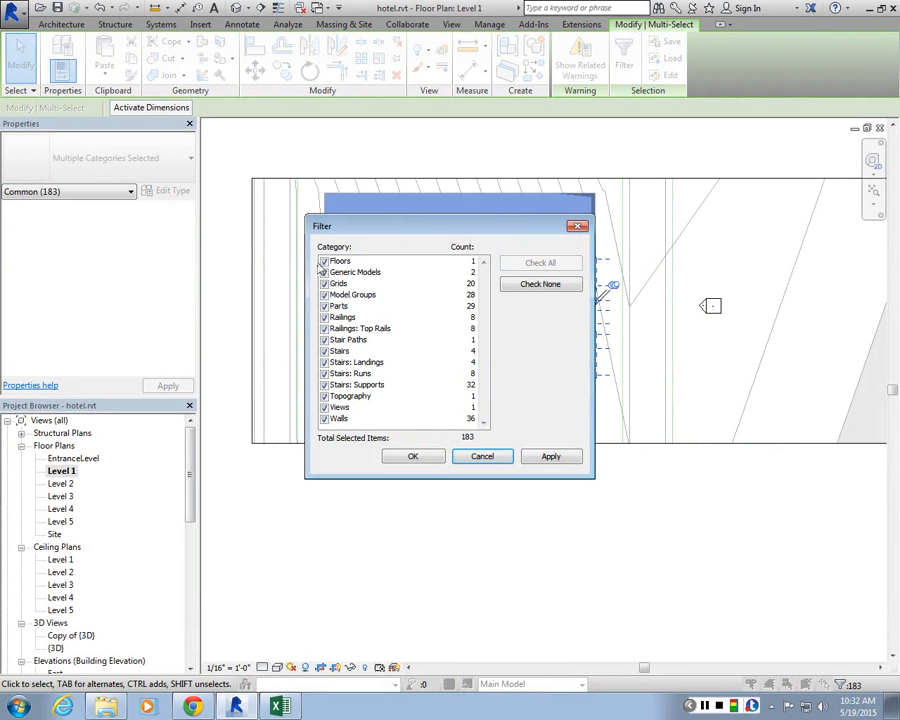
click(323, 261)
click(325, 306)
click(549, 457)
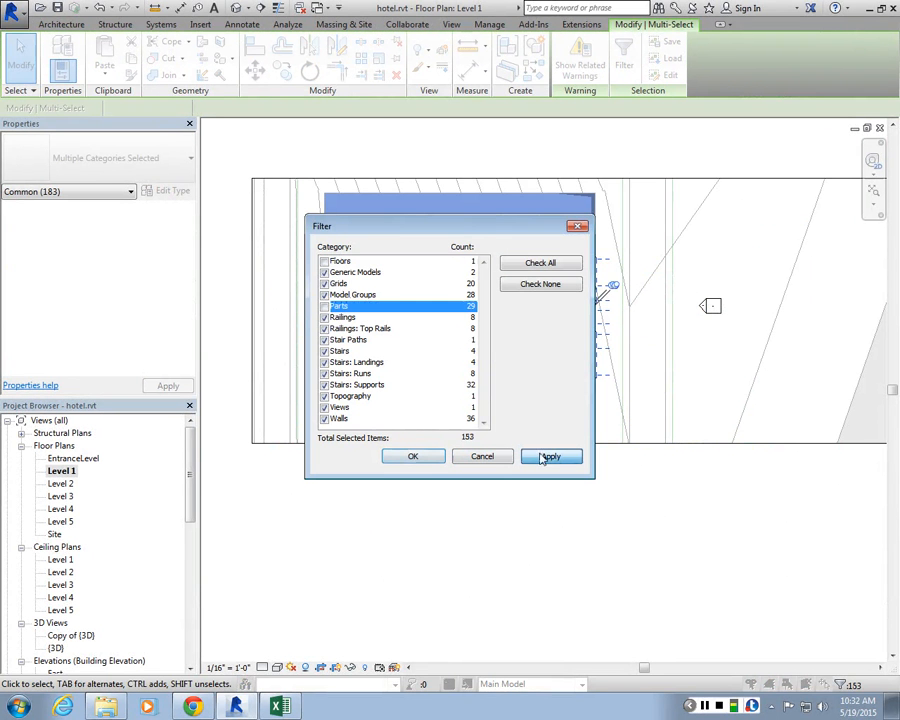
click(413, 457)
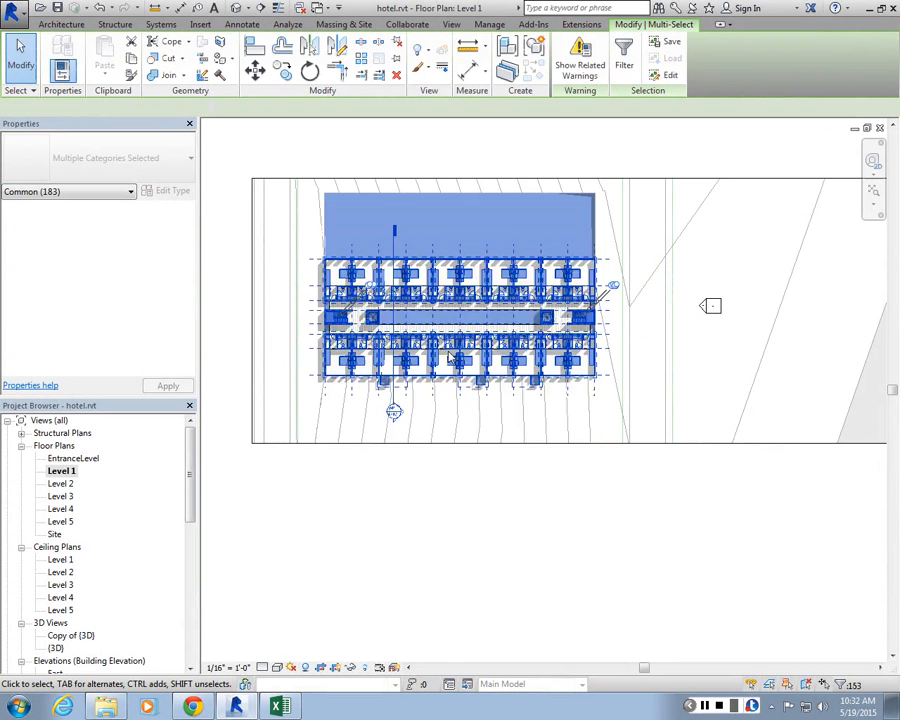
scroll(450, 200, up, 2)
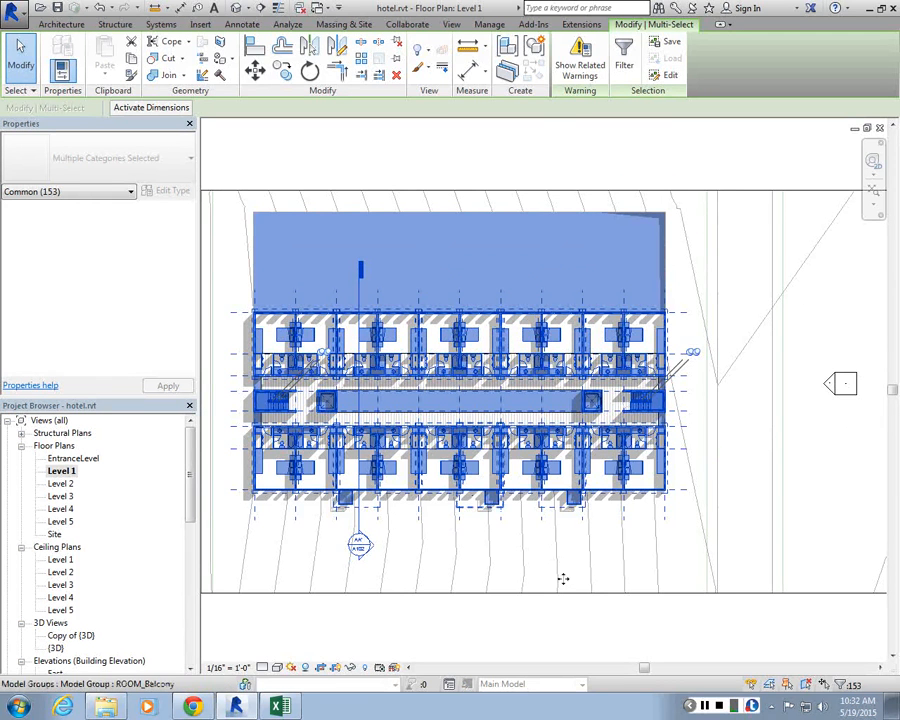
click(352, 668)
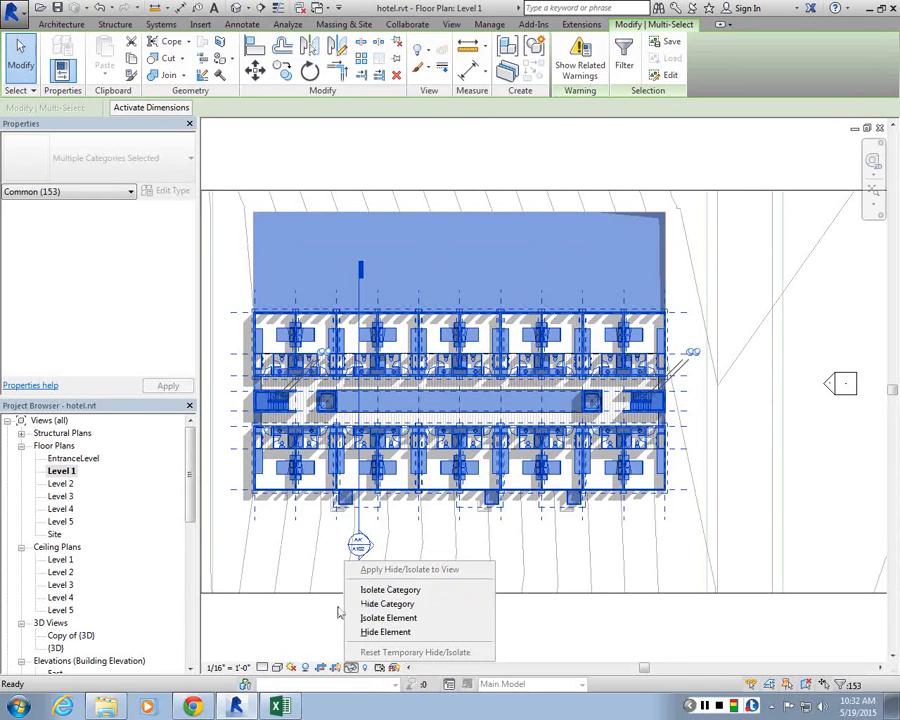
click(386, 633)
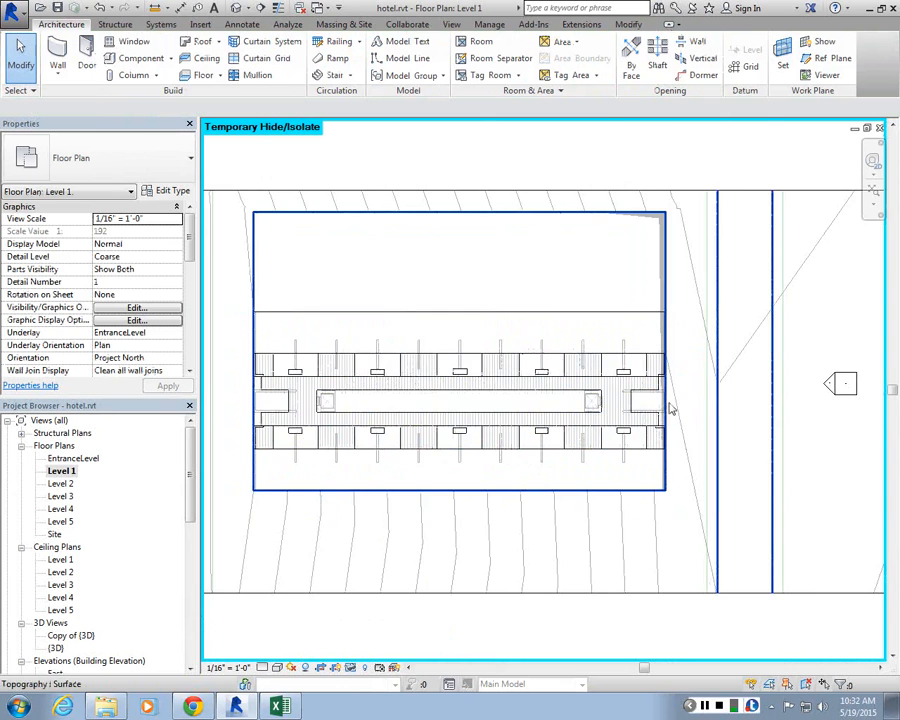
Step: Inspect the individual floor parts in the isolated view by selecting them one at a time
scroll(250, 368, up, 2)
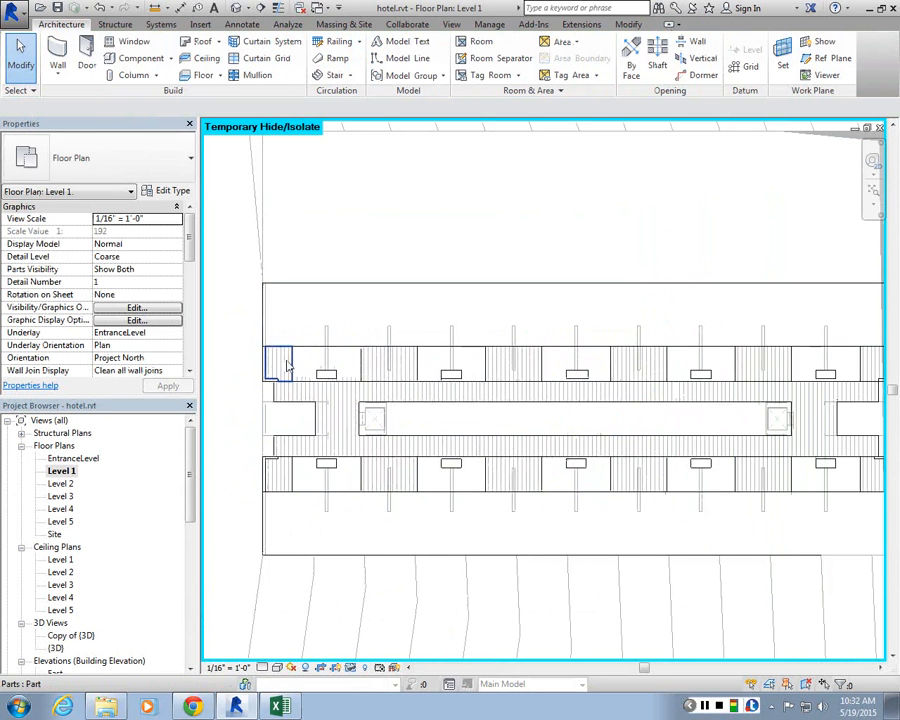
scroll(420, 362, up, 2)
click(410, 368)
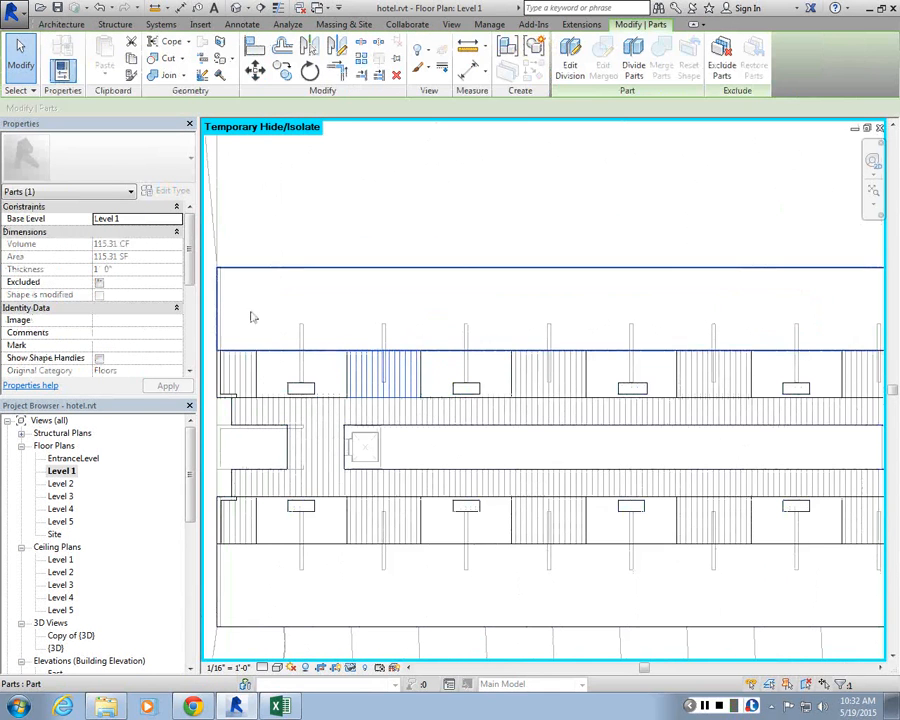
click(550, 372)
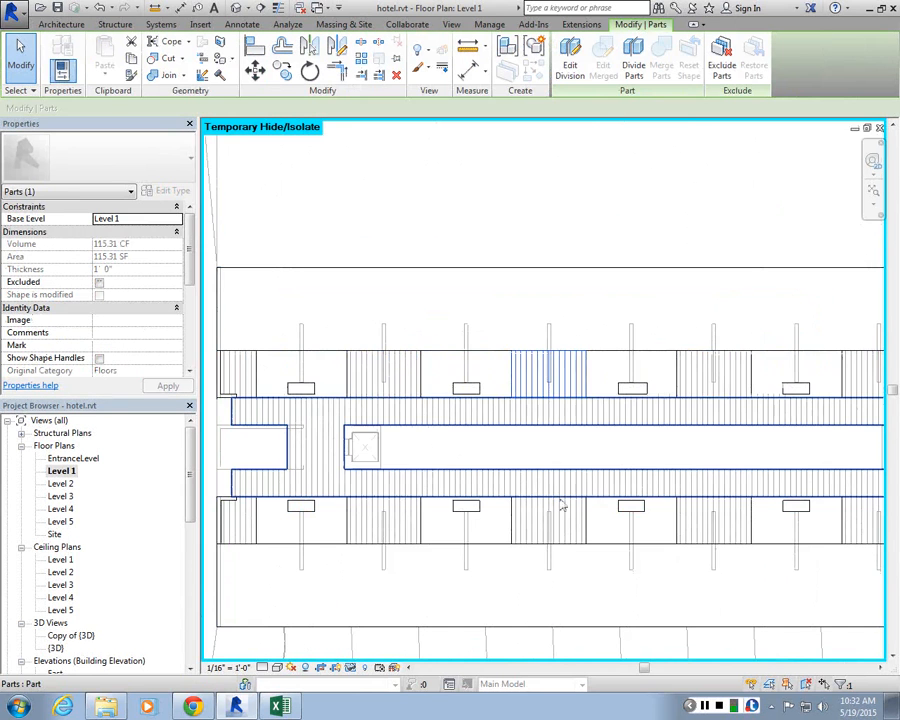
click(484, 534)
scroll(484, 534, up, 4)
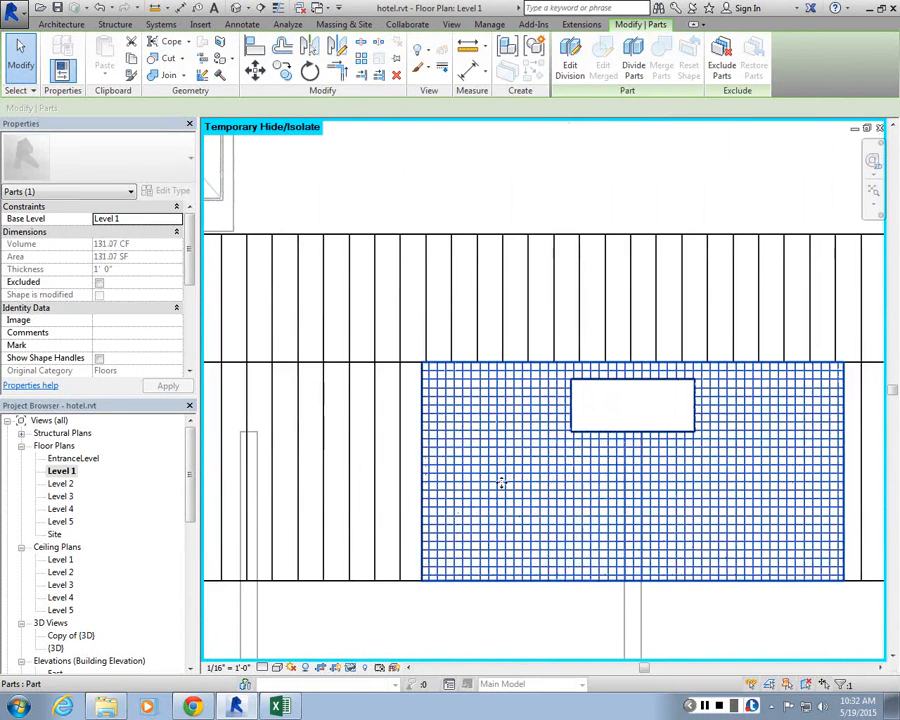
scroll(502, 482, down, 4)
key(Escape)
scroll(578, 508, up, 3)
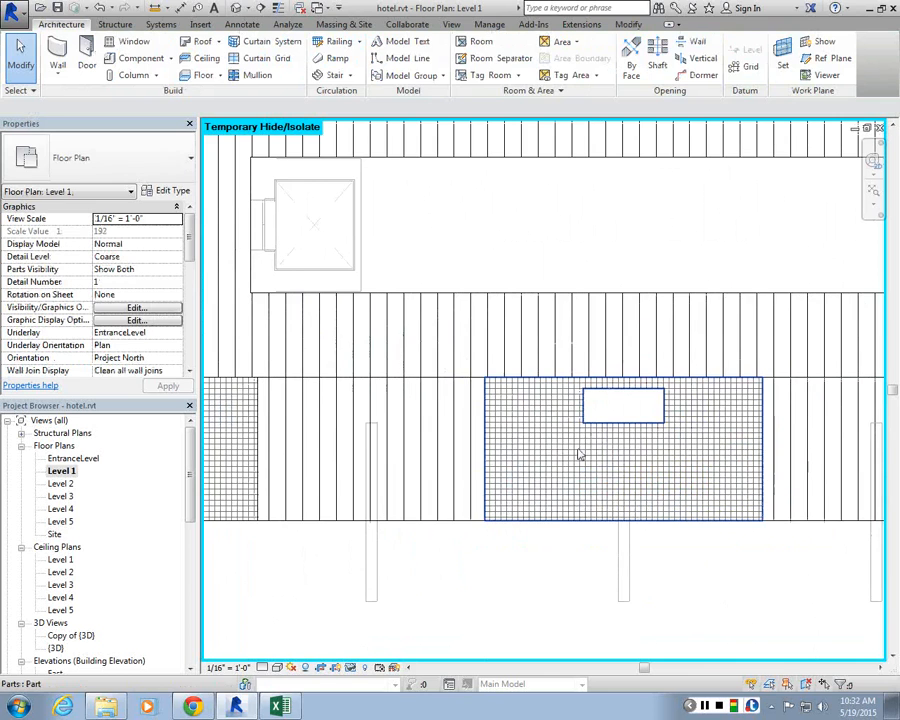
click(578, 455)
scroll(577, 356, down, 3)
scroll(286, 380, down, 2)
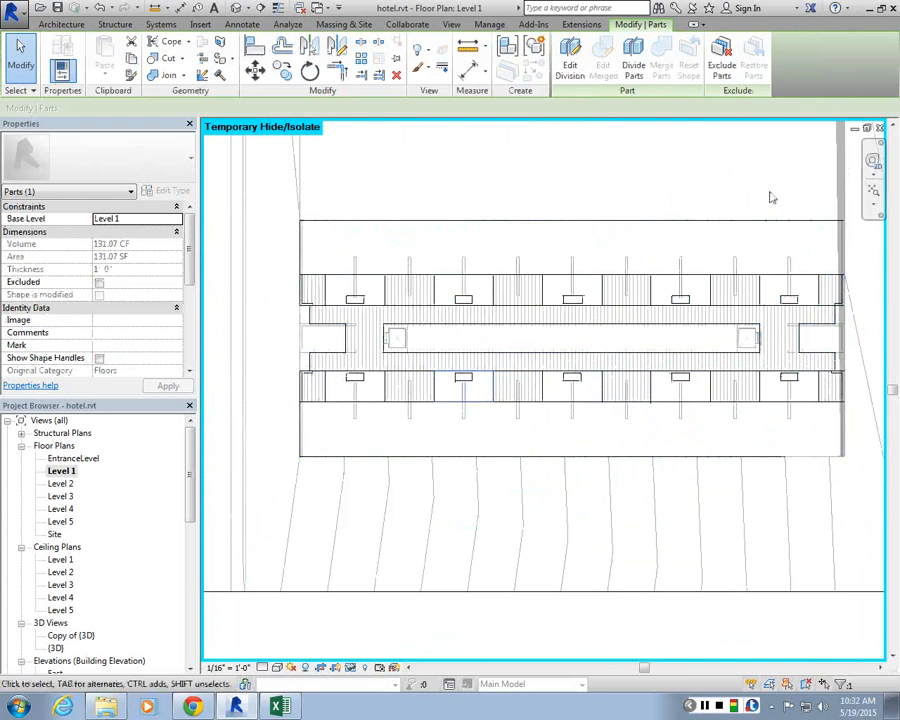
click(437, 281)
key(Escape)
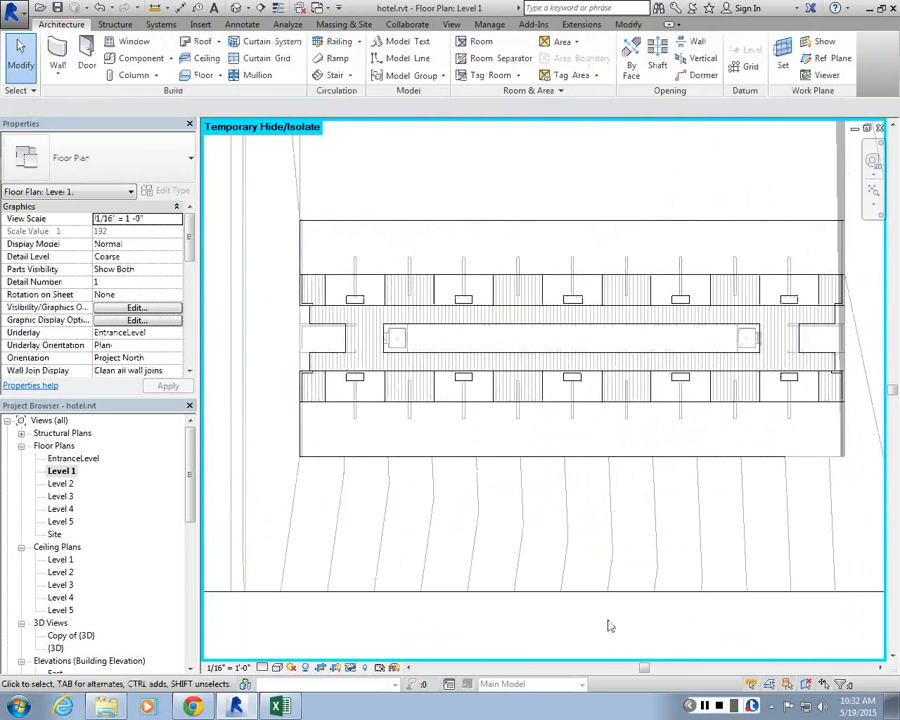
scroll(600, 240, up, 2)
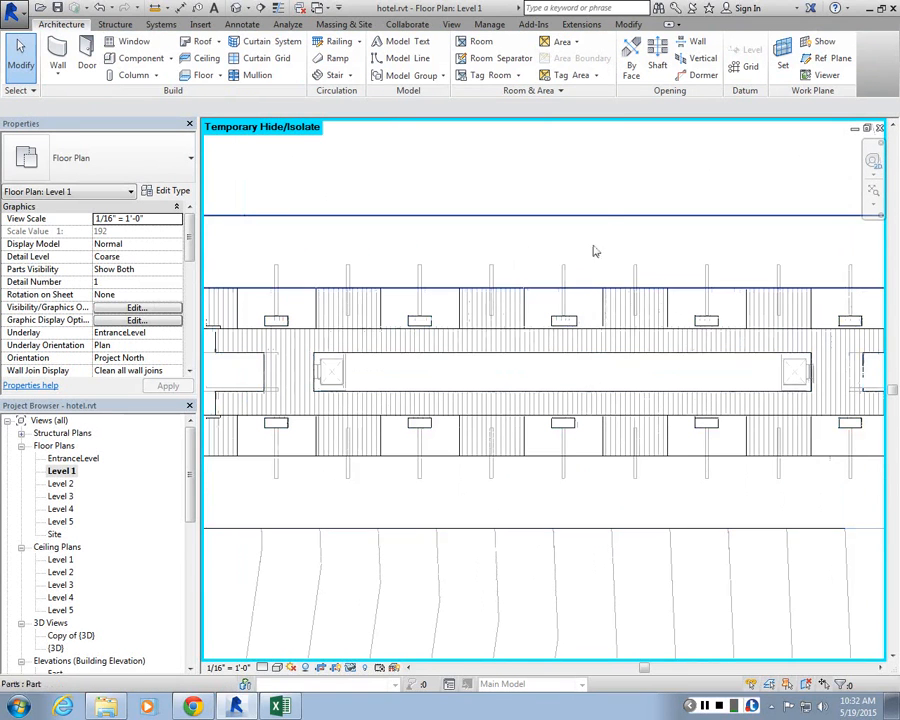
Step: Reset the temporary hide/isolate so all elements show again
click(350, 667)
click(389, 653)
scroll(840, 590, down, 3)
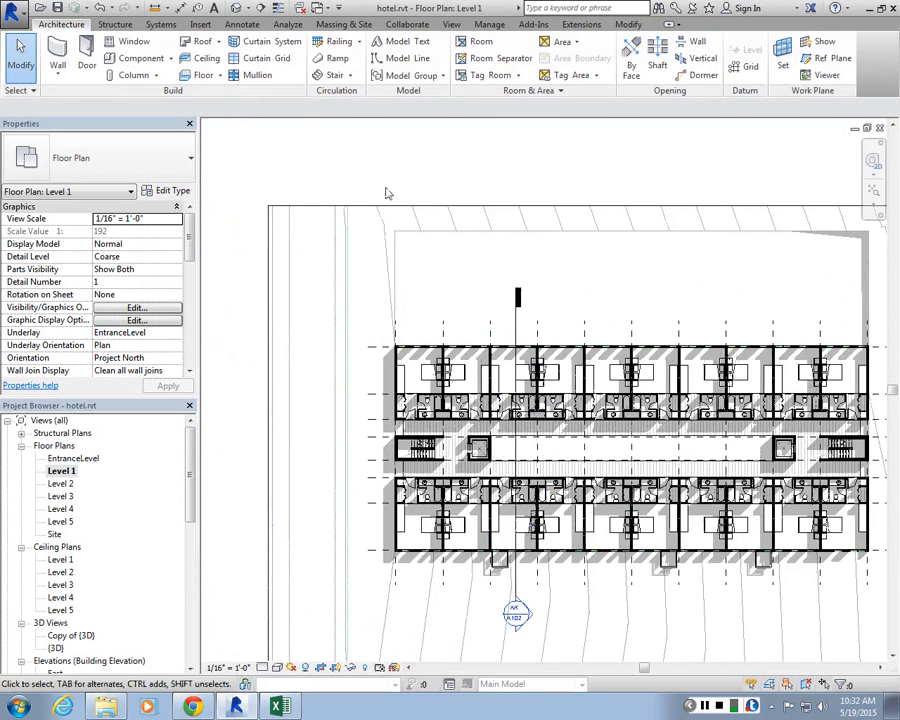
Step: Zoom around the Level 1 rooms to examine the floor layout
scroll(477, 452, up, 5)
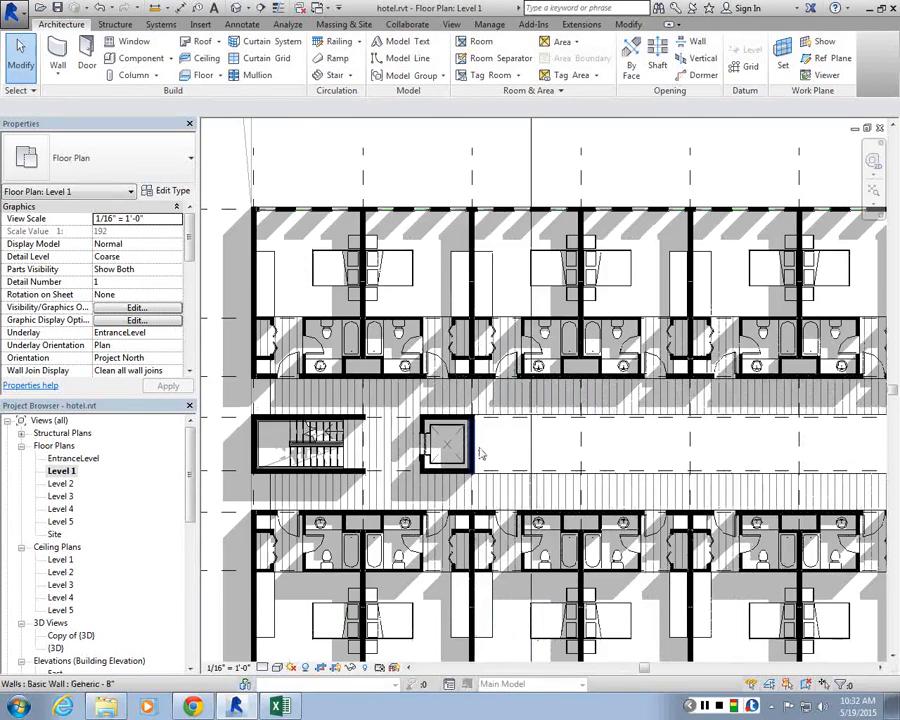
scroll(500, 455, up, 2)
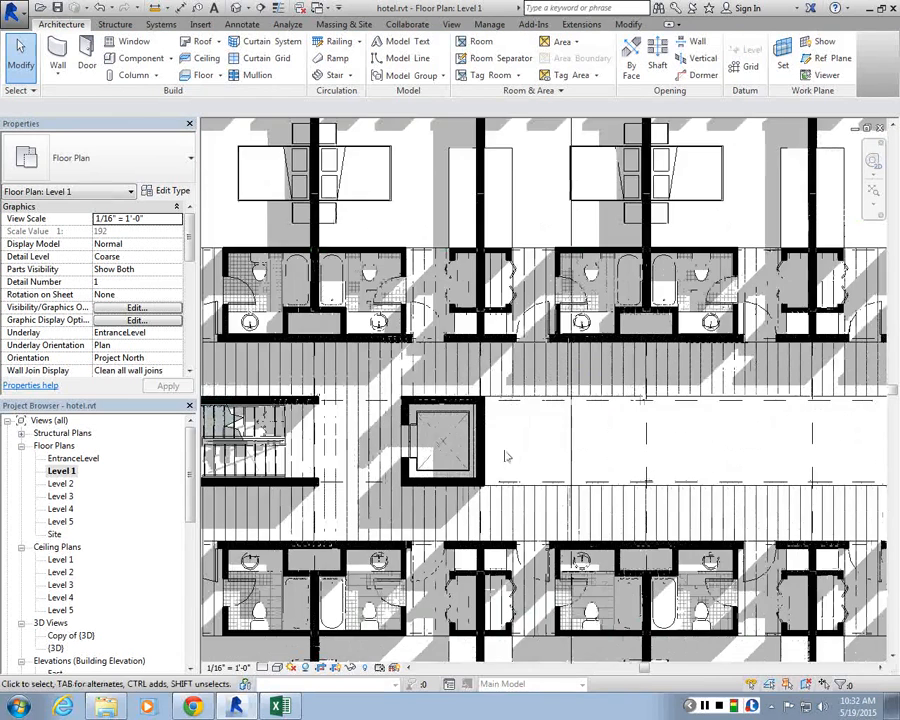
scroll(480, 388, down, 5)
scroll(480, 393, up, 5)
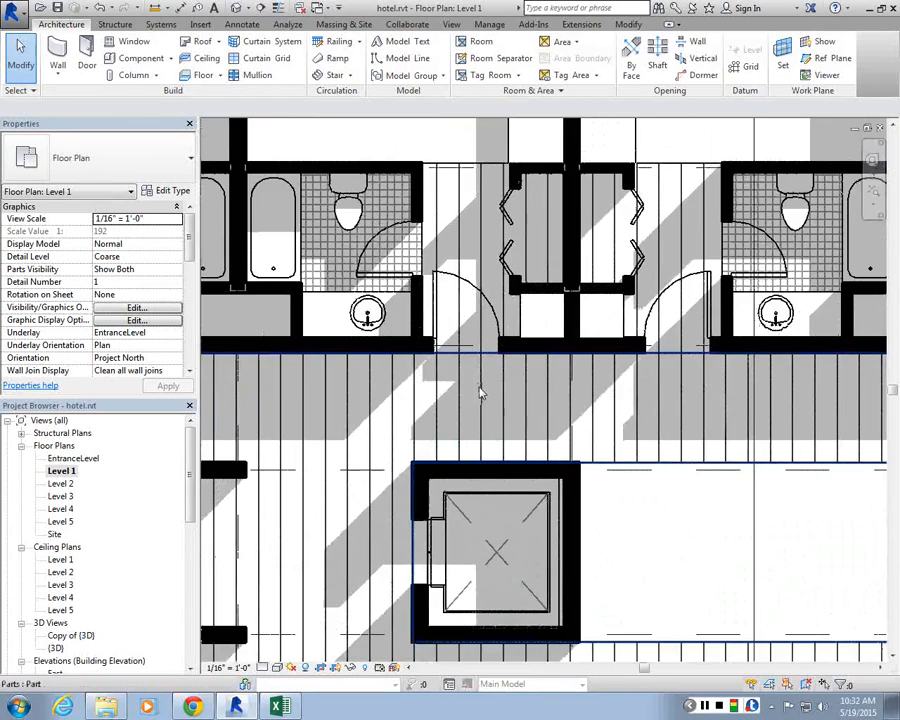
scroll(480, 393, down, 3)
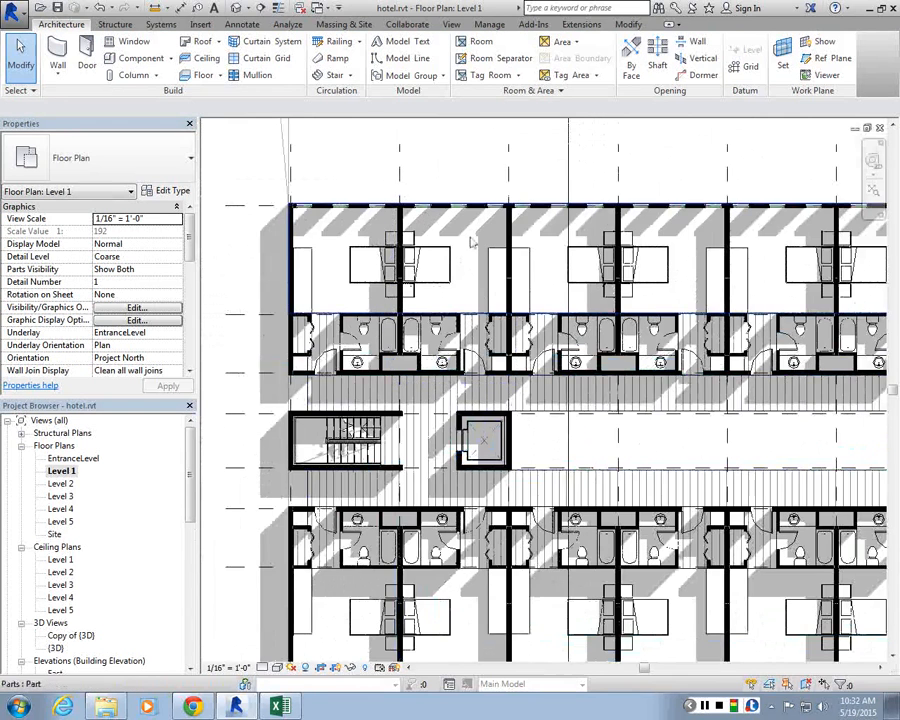
scroll(472, 242, up, 3)
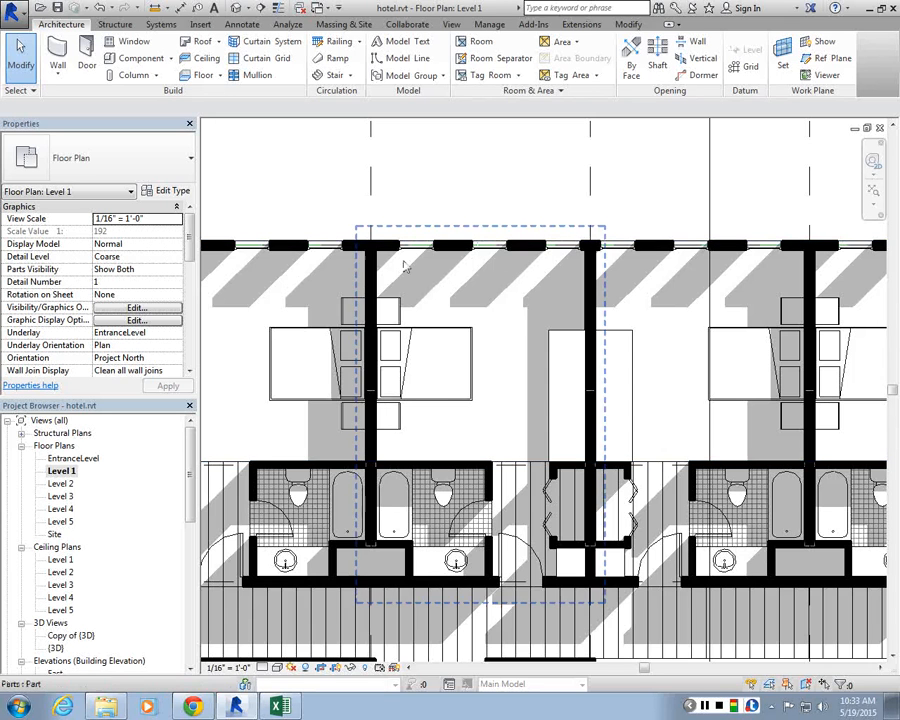
scroll(428, 300, down, 6)
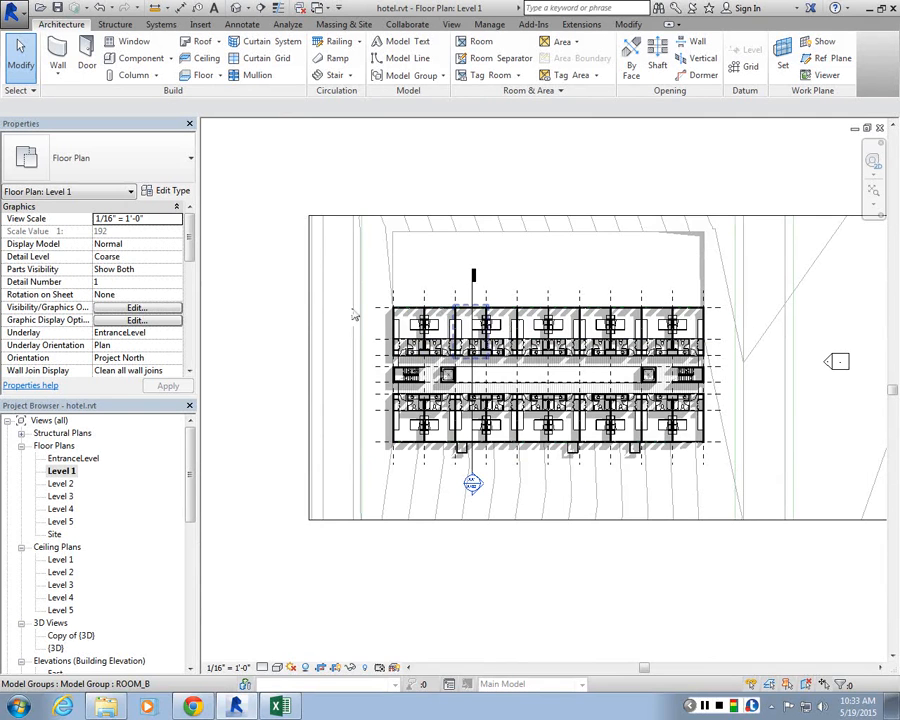
scroll(425, 335, up, 4)
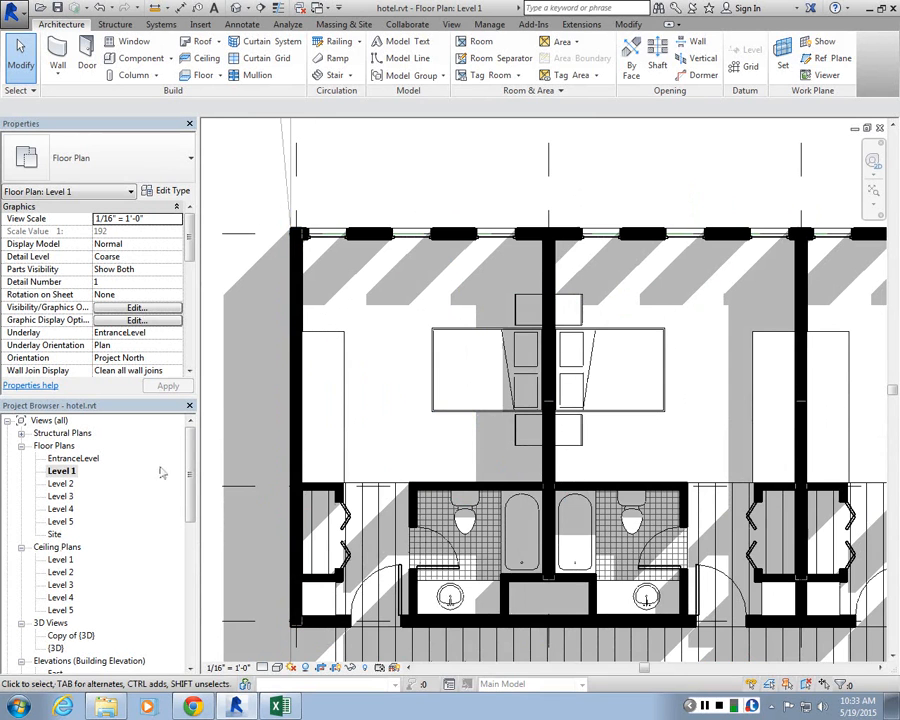
Step: Open the 3D view and inspect the model groups on the building, selecting the array group and the ROOM_Balcony group
click(238, 8)
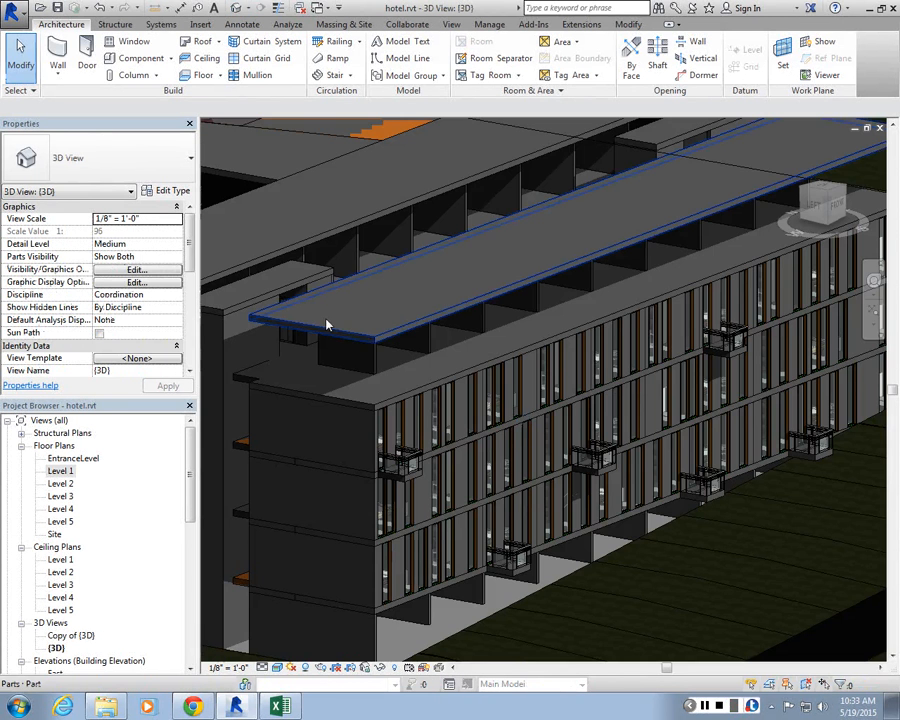
scroll(387, 378, up, 5)
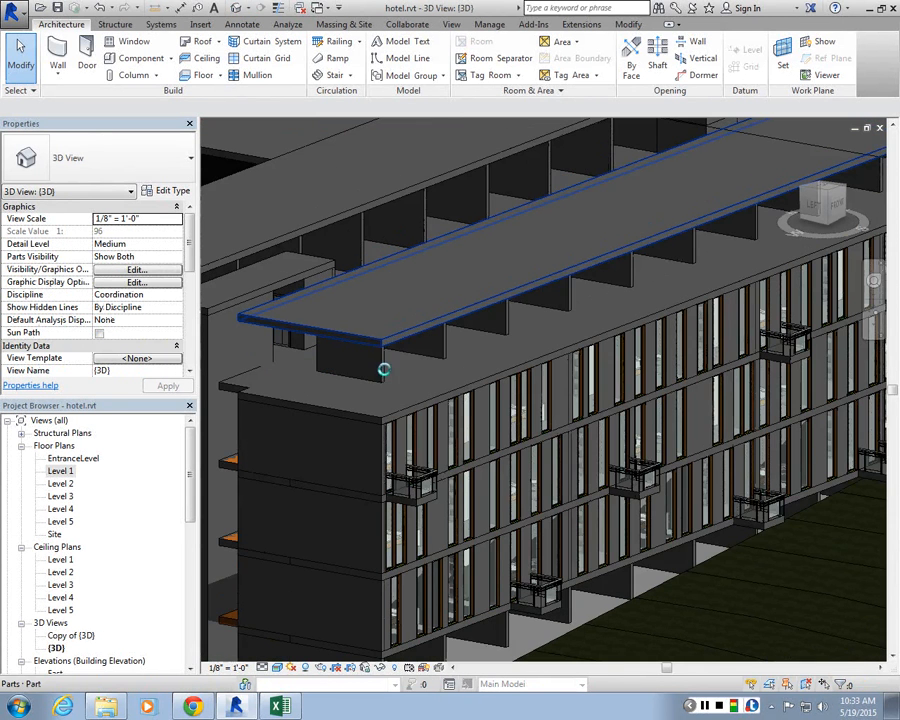
click(485, 432)
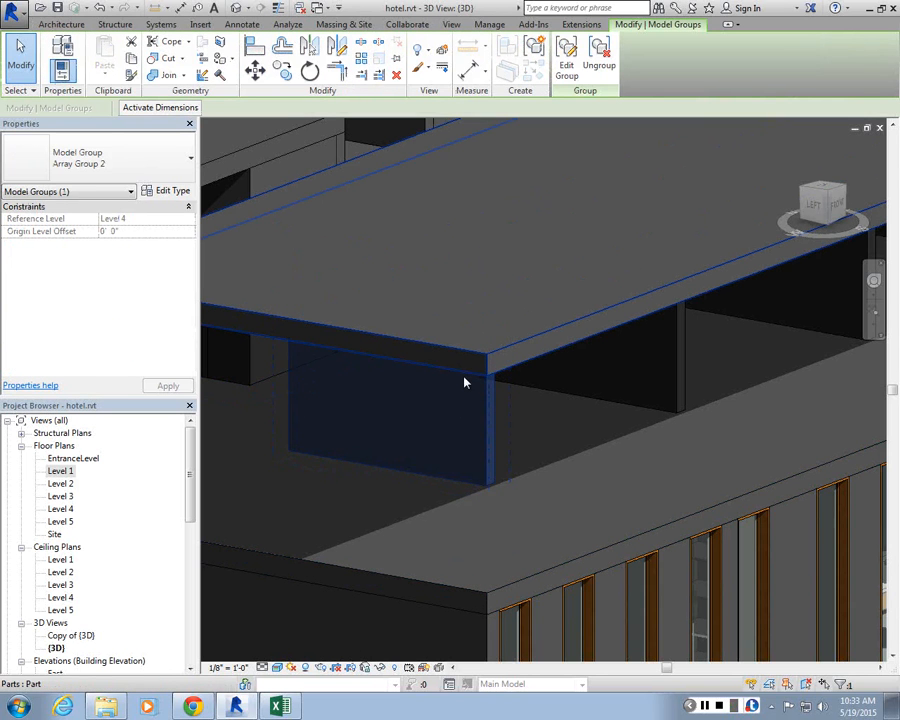
scroll(519, 464, down, 9)
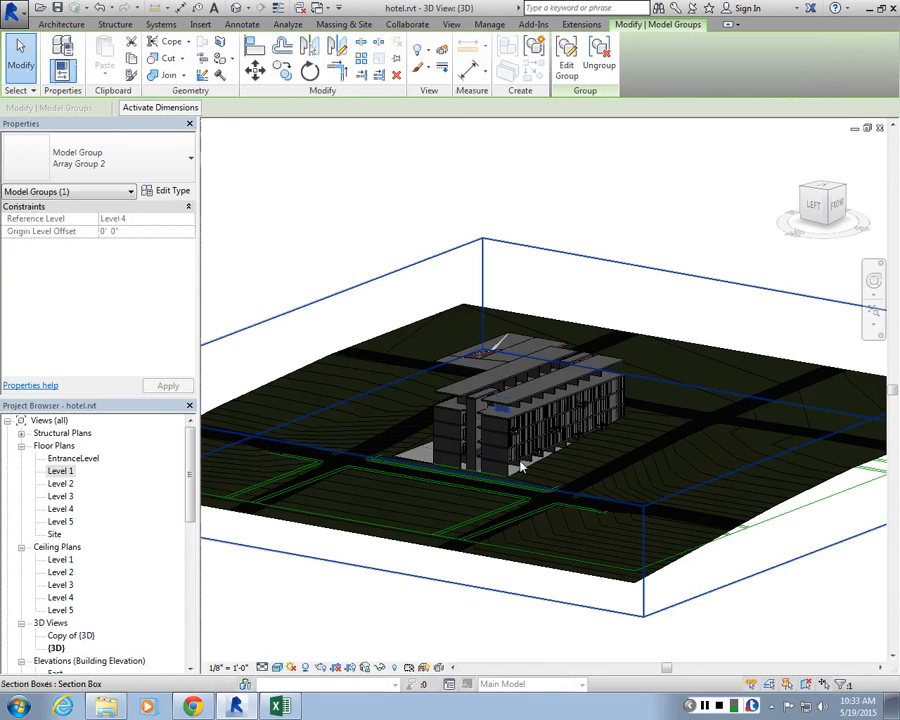
scroll(521, 465, down, 1)
key(Escape)
scroll(458, 403, up, 1)
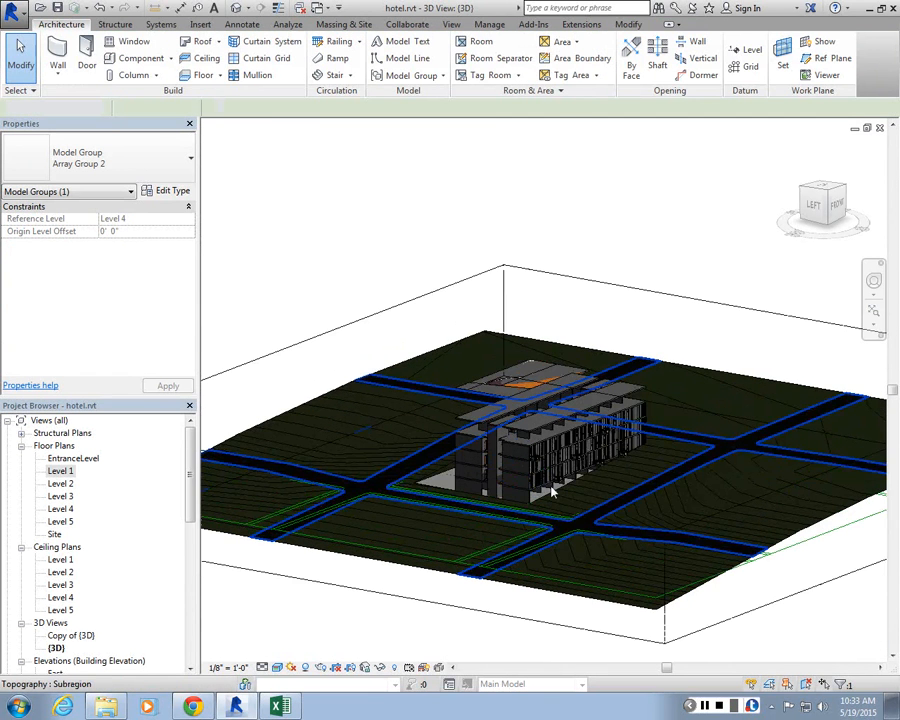
scroll(553, 490, up, 6)
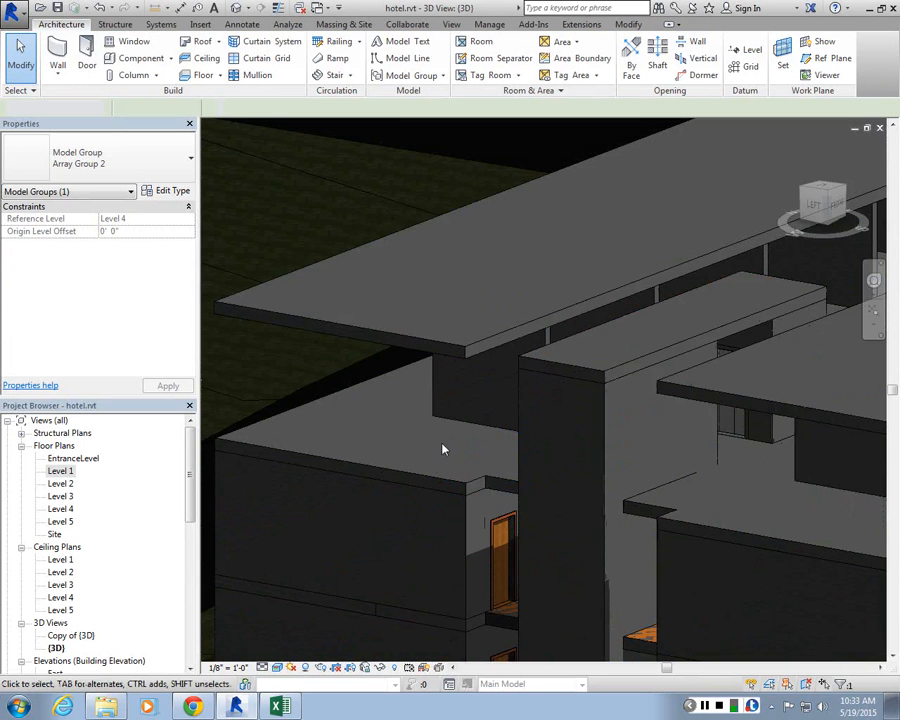
scroll(441, 443, down, 3)
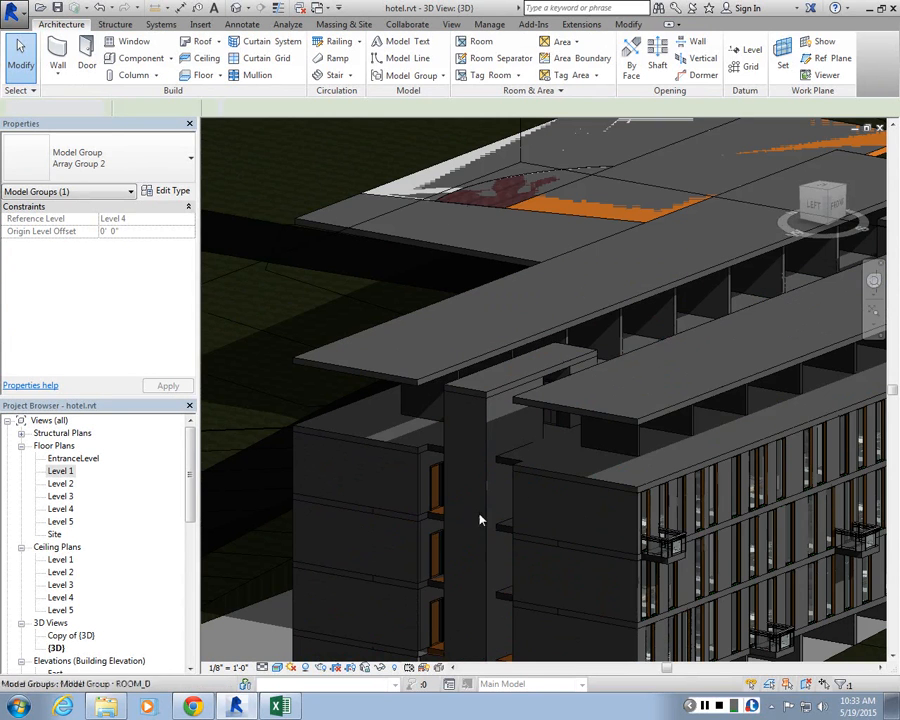
click(630, 530)
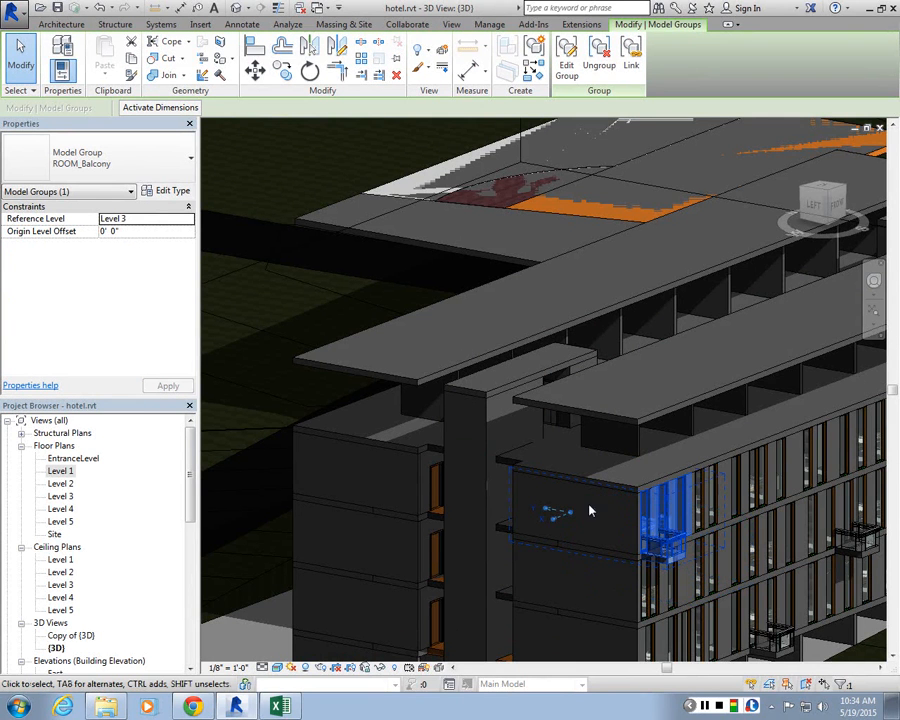
scroll(588, 508, down, 3)
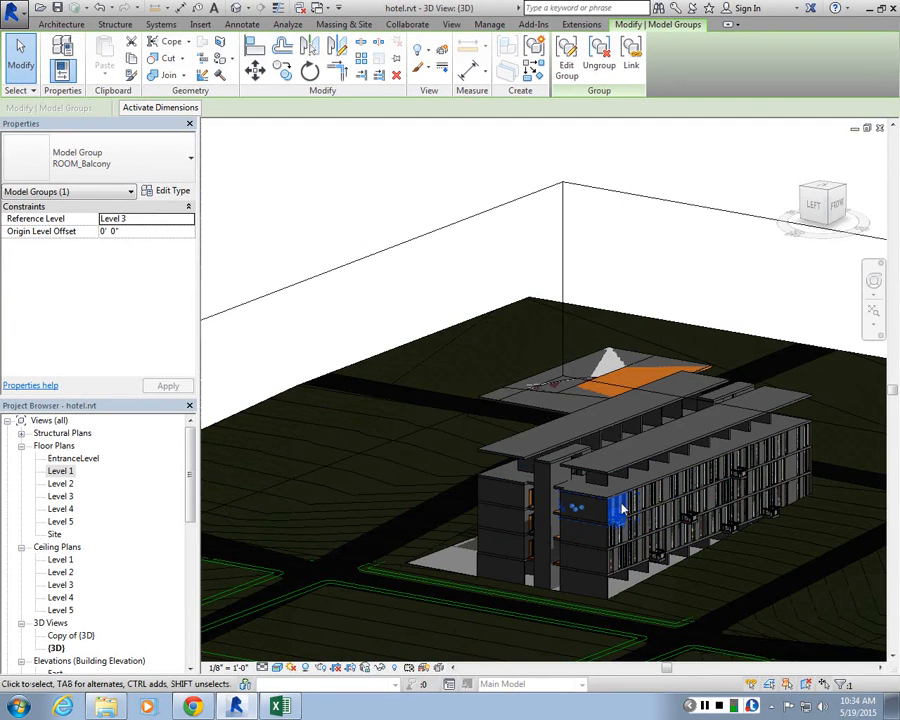
key(Escape)
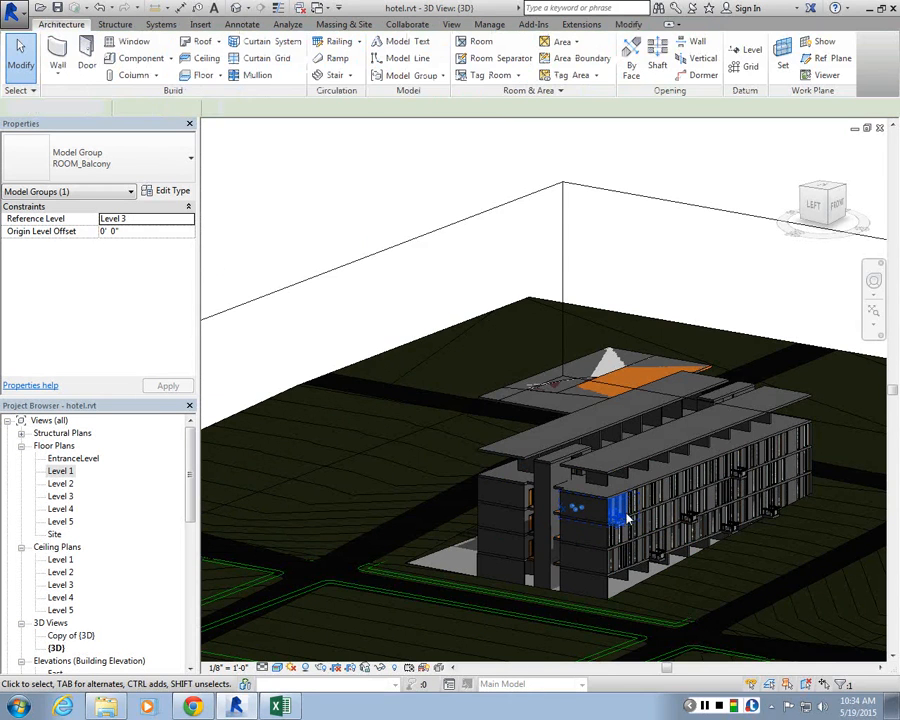
scroll(627, 517, up, 5)
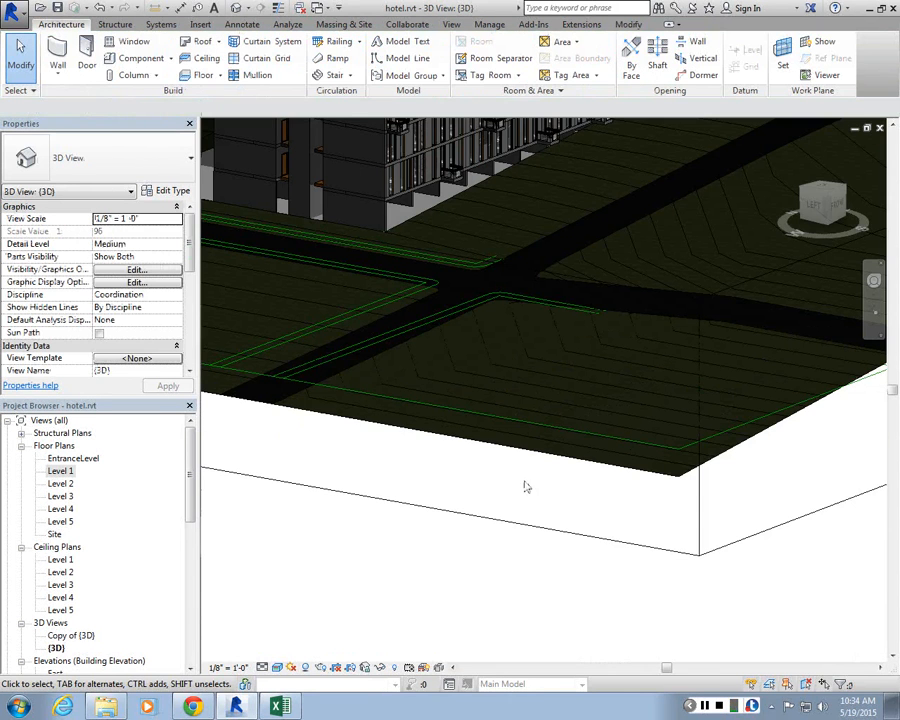
scroll(395, 158, down, 3)
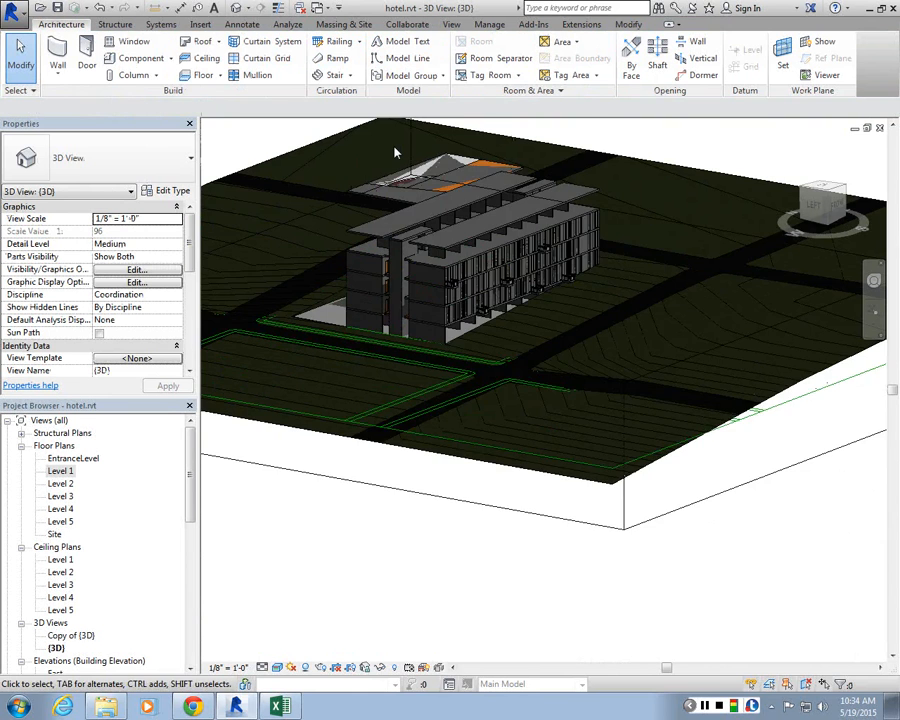
shift+middle_drag(395, 152, 419, 224)
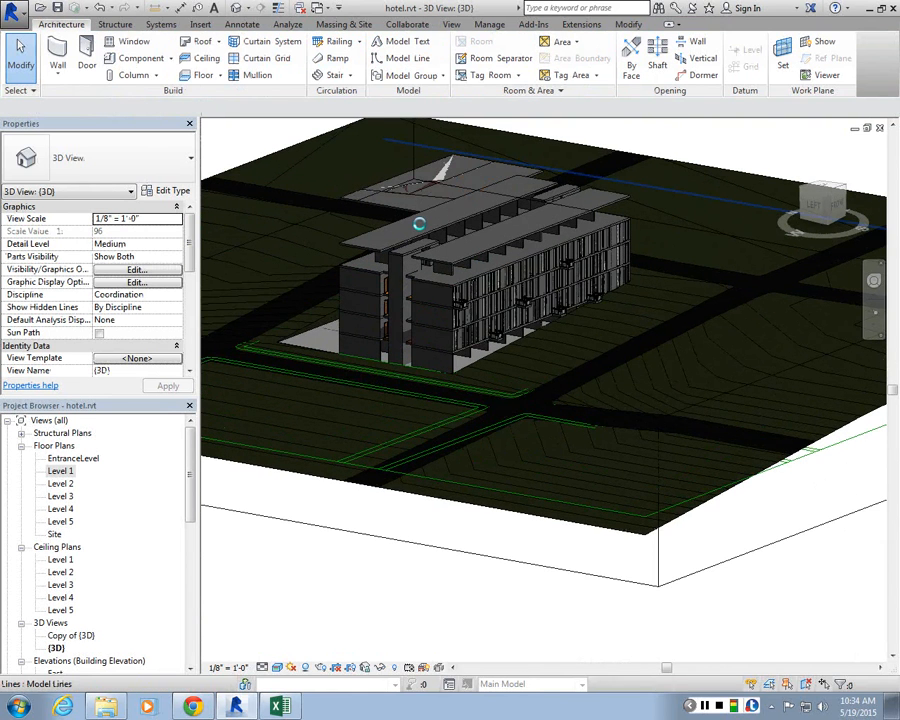
scroll(419, 224, up, 4)
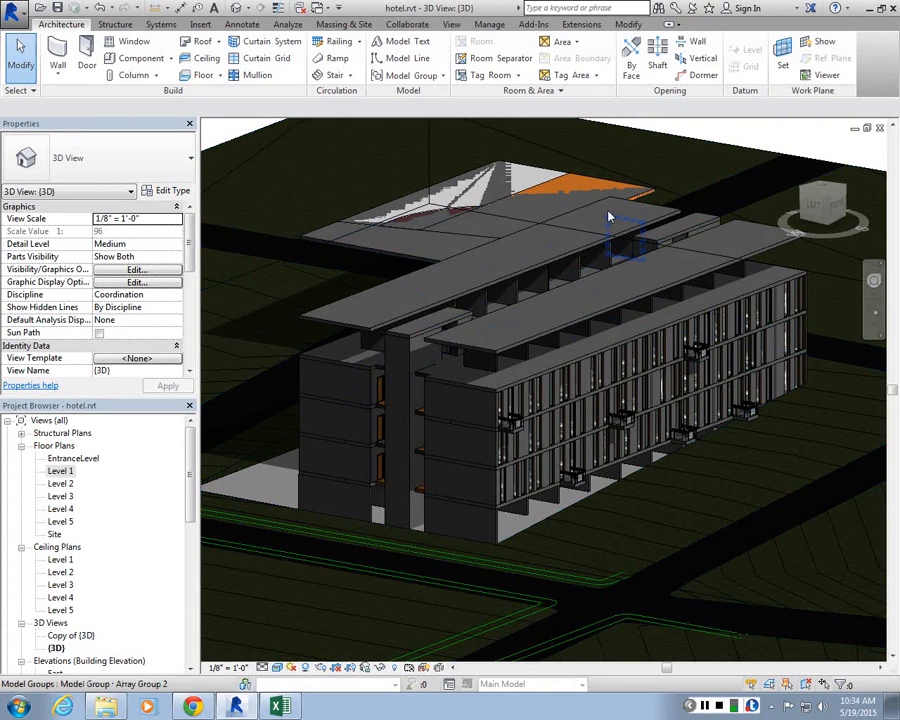
shift+middle_drag(608, 216, 480, 260)
Step: Open the Level 5 floor plan and zoom around the area above the building
double_click(60, 521)
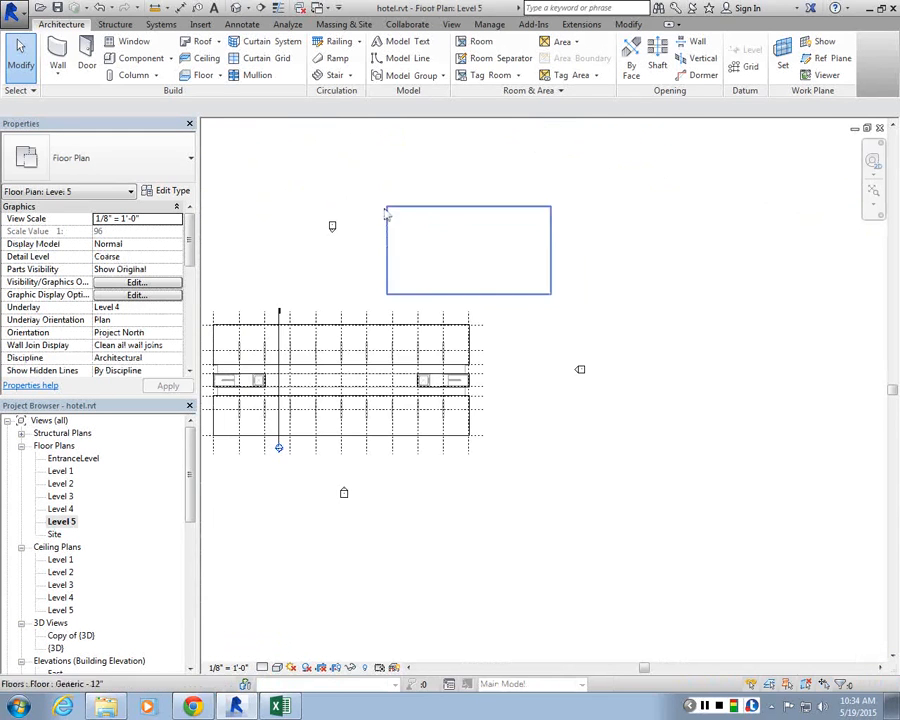
scroll(340, 191, up, 1)
scroll(349, 209, up, 3)
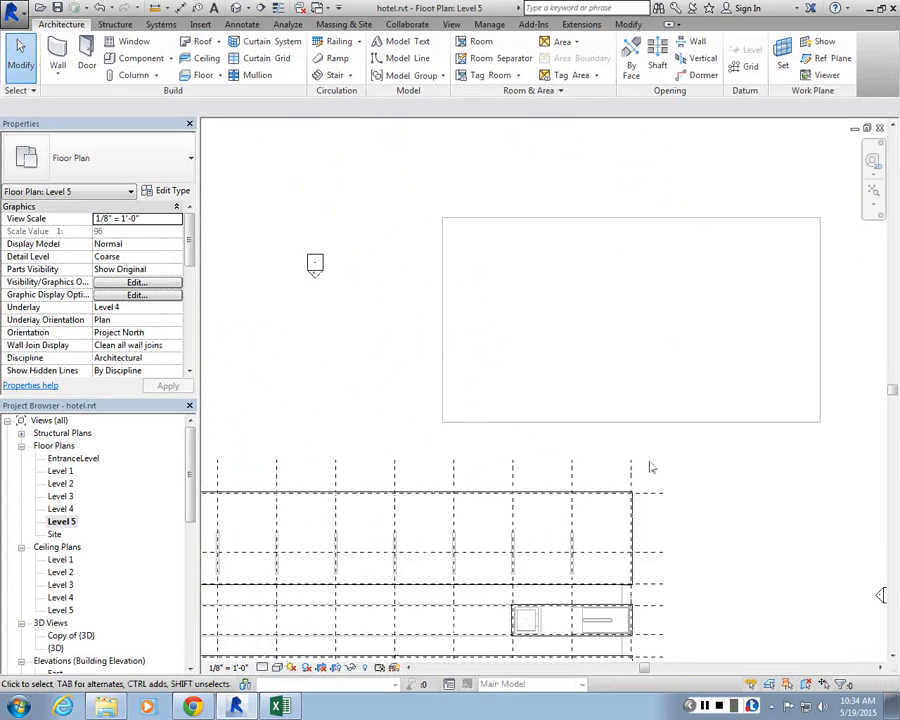
scroll(527, 318, down, 2)
scroll(527, 318, up, 2)
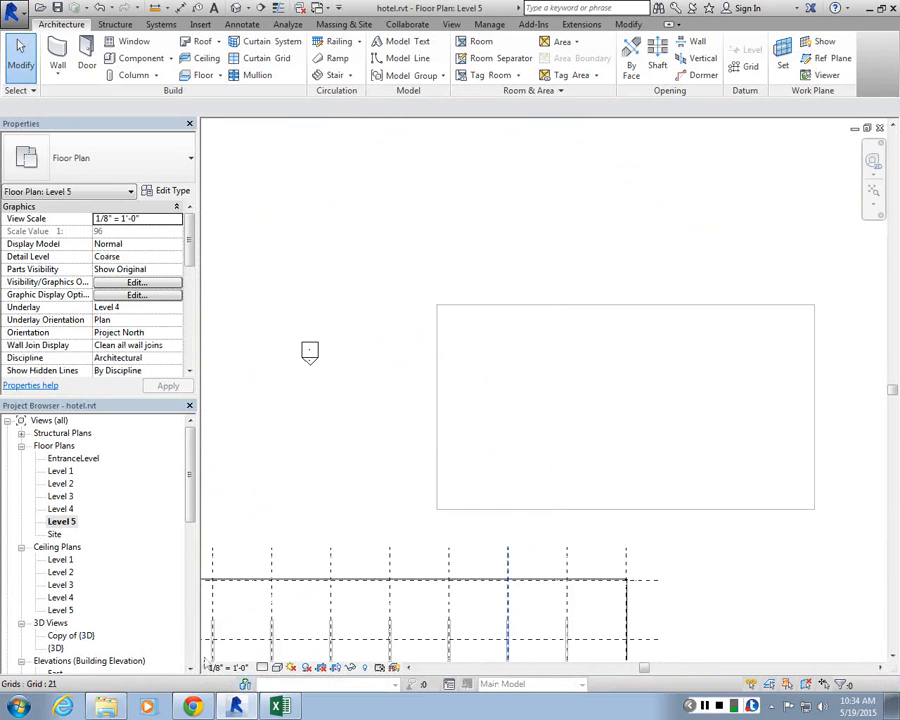
Step: Open the Level 4 floor plan, start a Floor boundary sketch and draw a diagonal boundary line
double_click(61, 509)
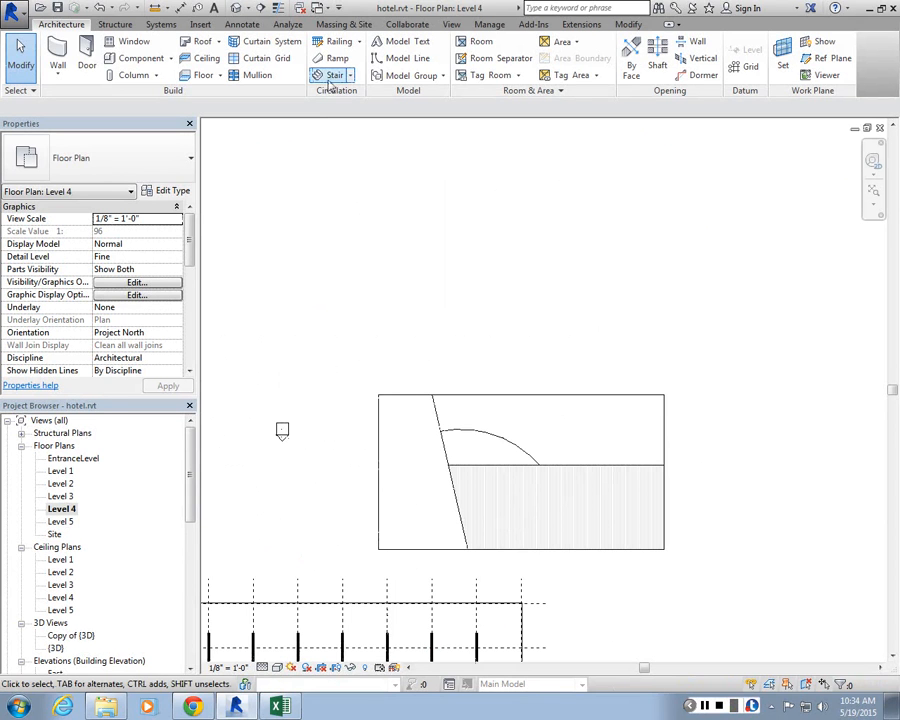
click(211, 78)
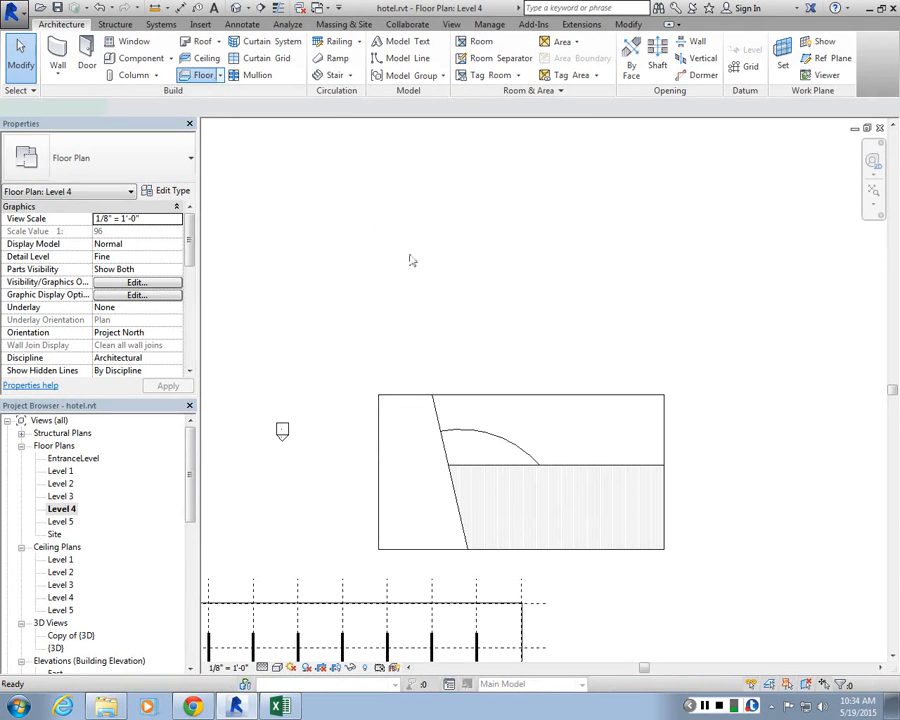
scroll(456, 281, up, 2)
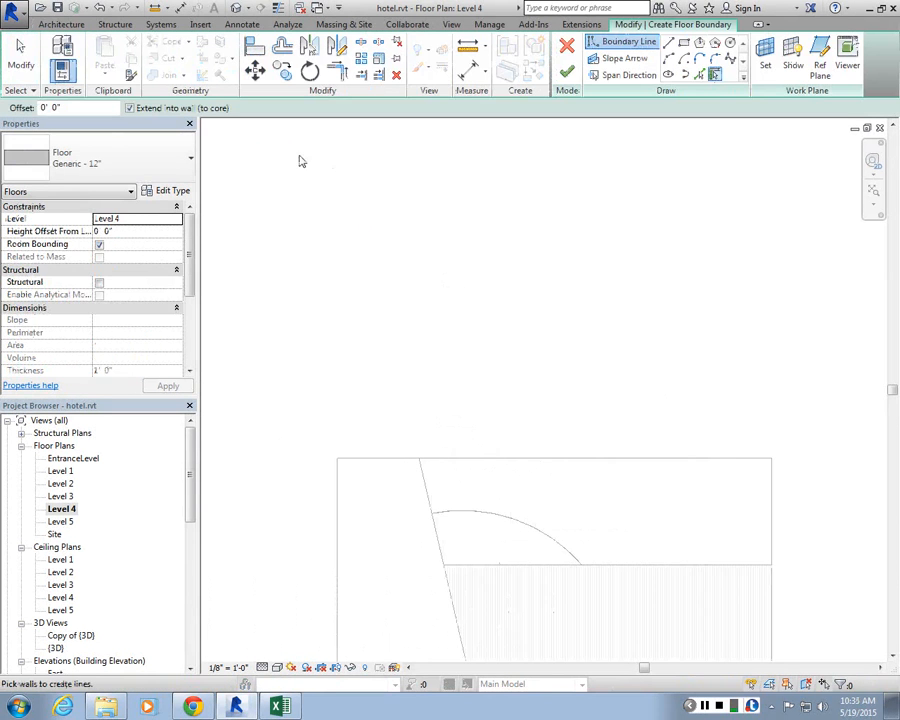
click(668, 43)
click(412, 421)
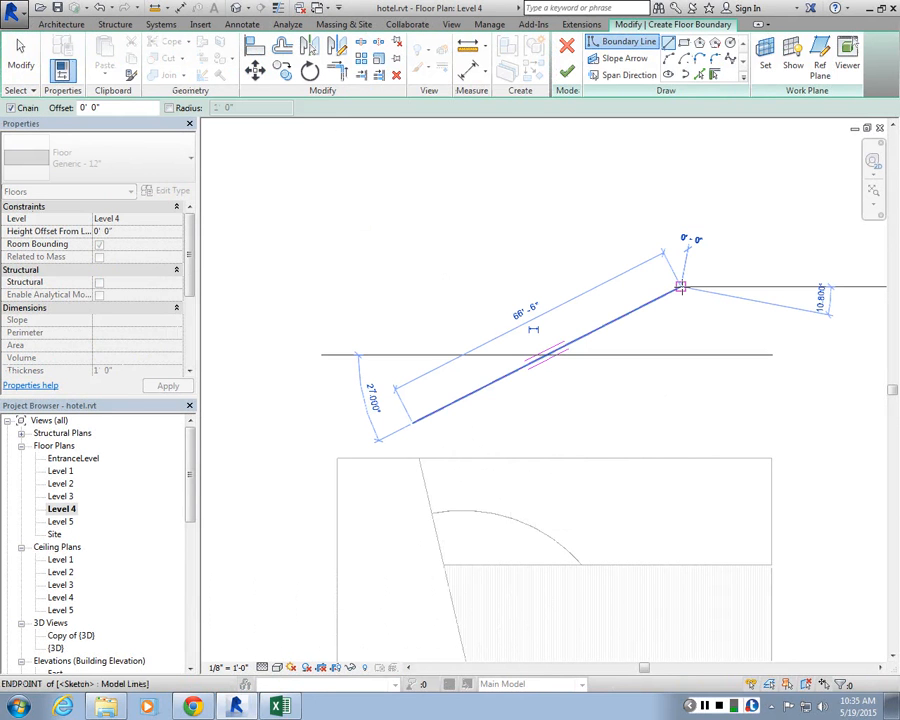
click(680, 287)
key(Escape)
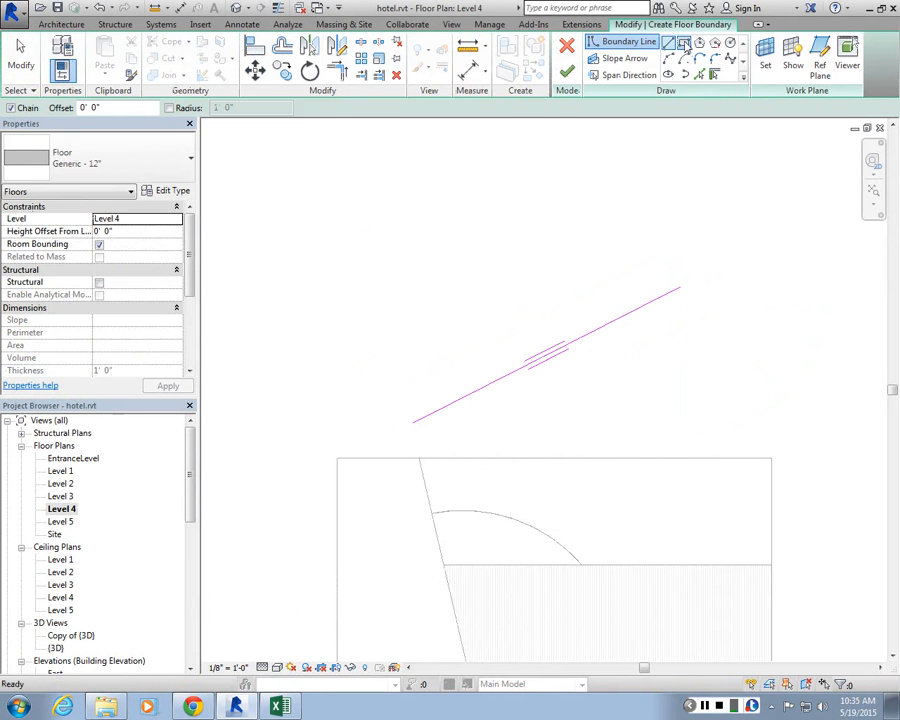
Step: Draw a rectangular floor boundary above the room, delete the stray diagonal line and finish the floor
click(685, 45)
click(328, 311)
click(533, 188)
key(Escape)
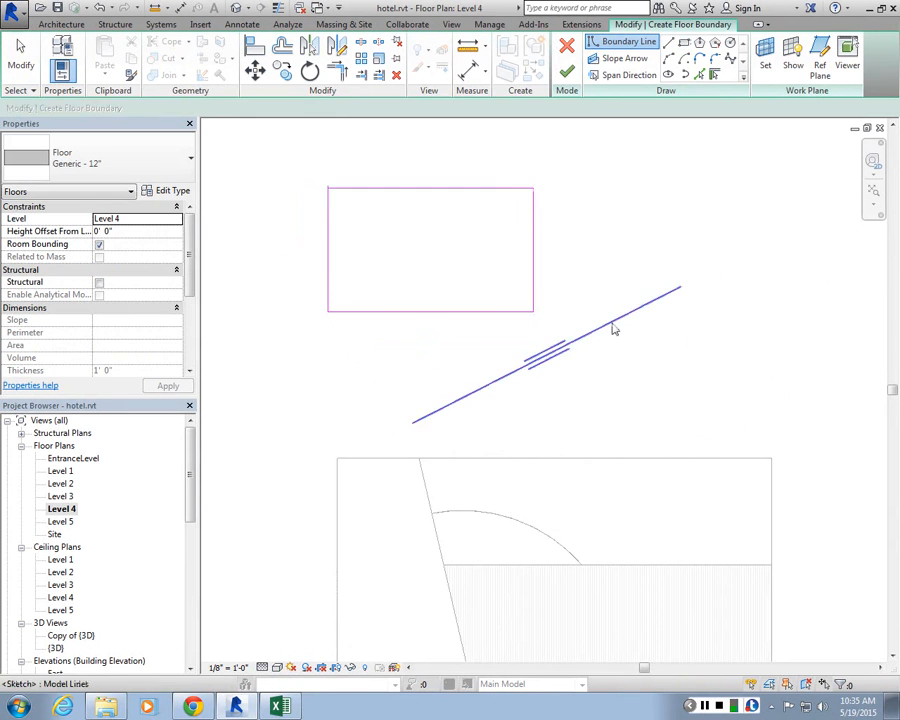
click(613, 325)
key(Delete)
click(567, 71)
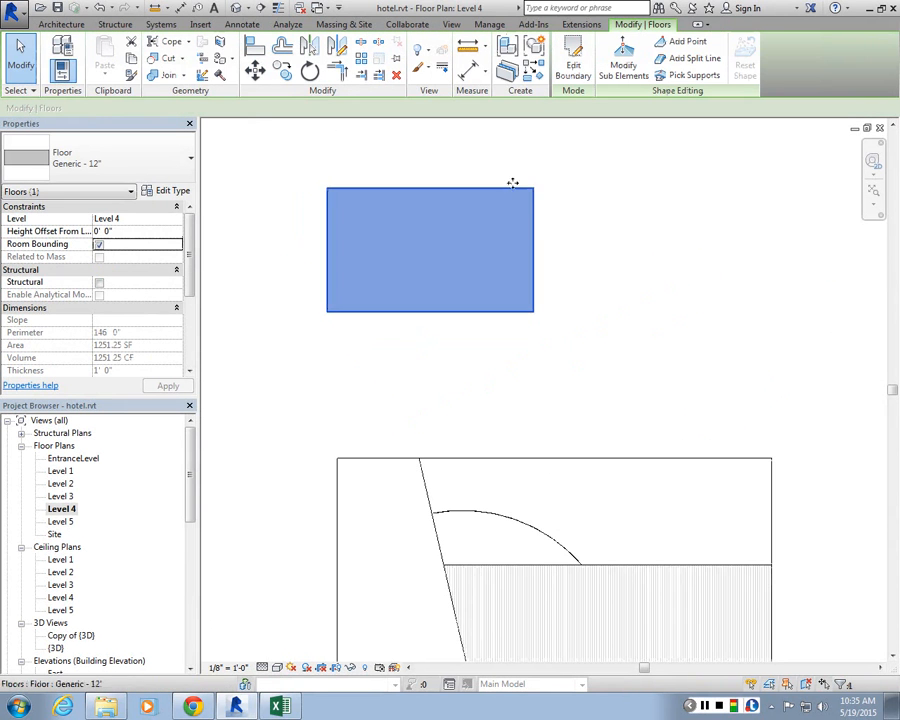
Step: Convert the new floor into parts and divide it with a slanted line across the rectangle
click(512, 76)
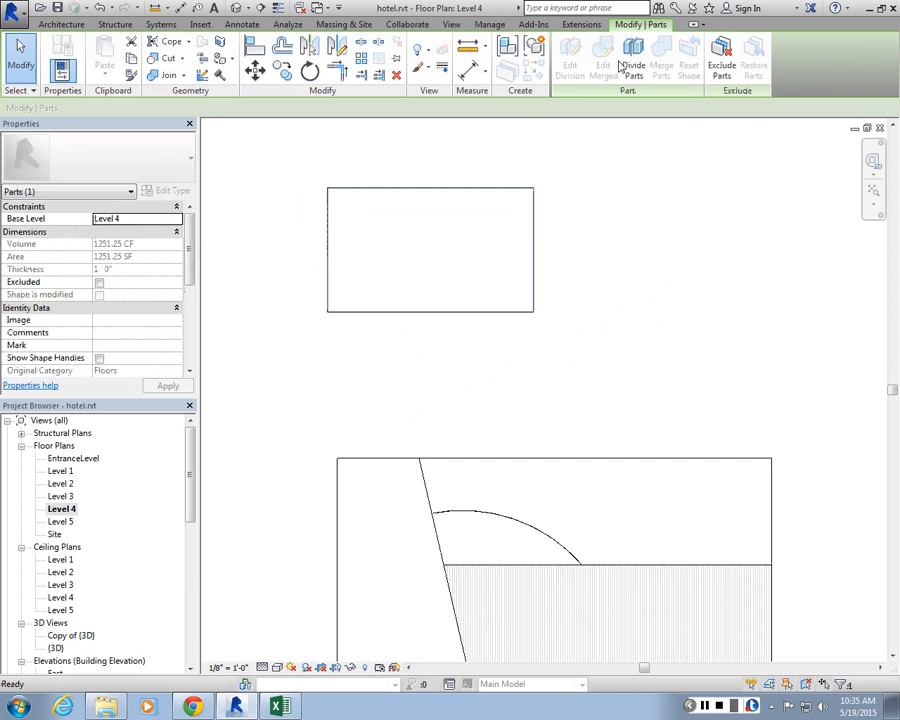
click(632, 66)
click(598, 66)
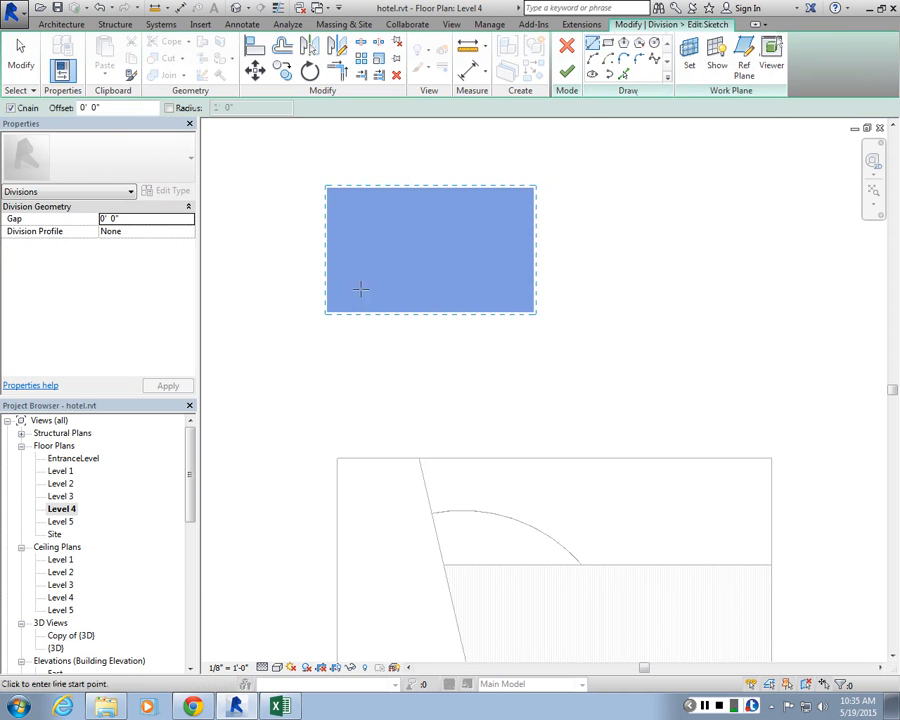
scroll(381, 231, up, 2)
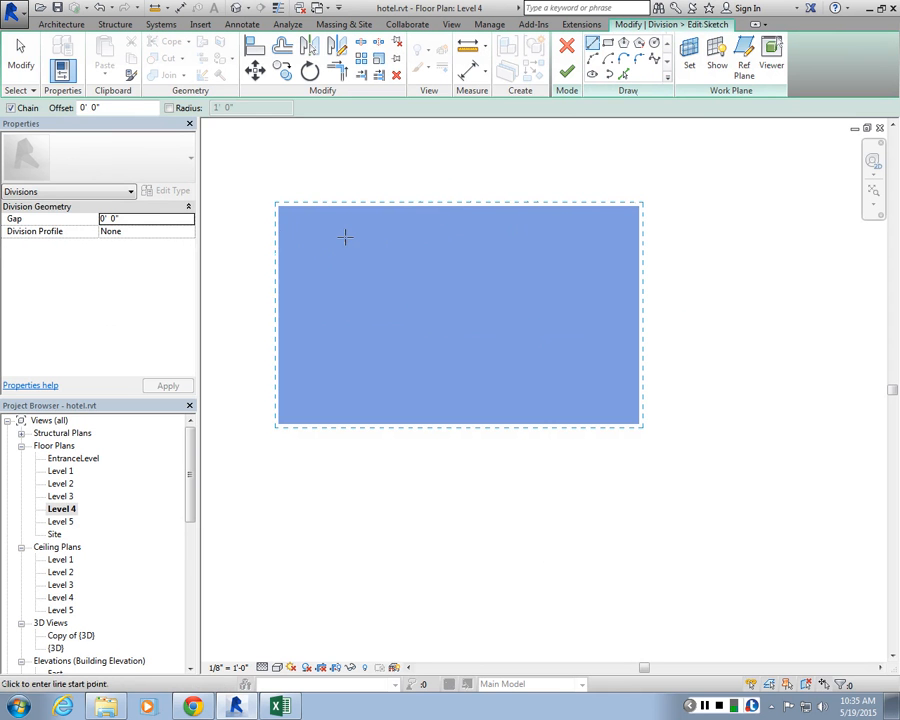
click(436, 460)
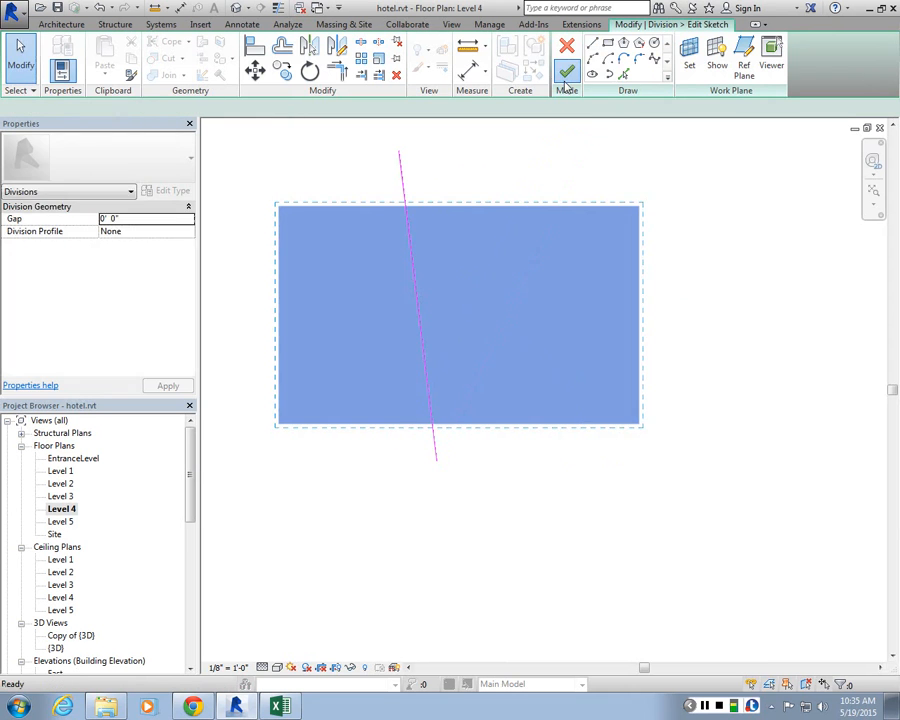
click(566, 72)
Step: Select the larger right-hand floor part and turn off its Material By Original option
click(465, 202)
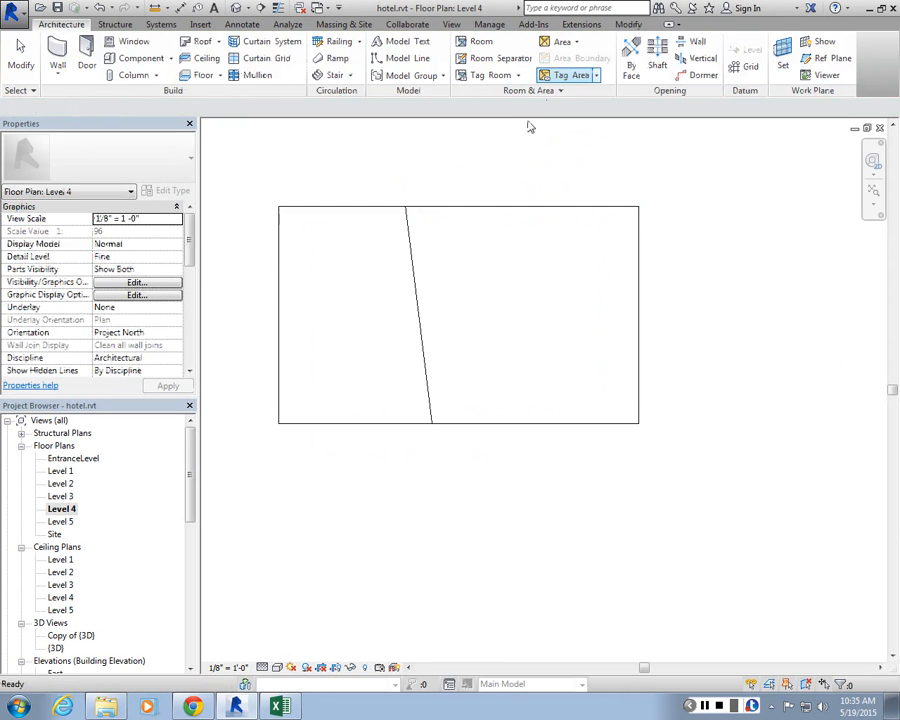
click(444, 207)
click(402, 193)
scroll(402, 194, up, 2)
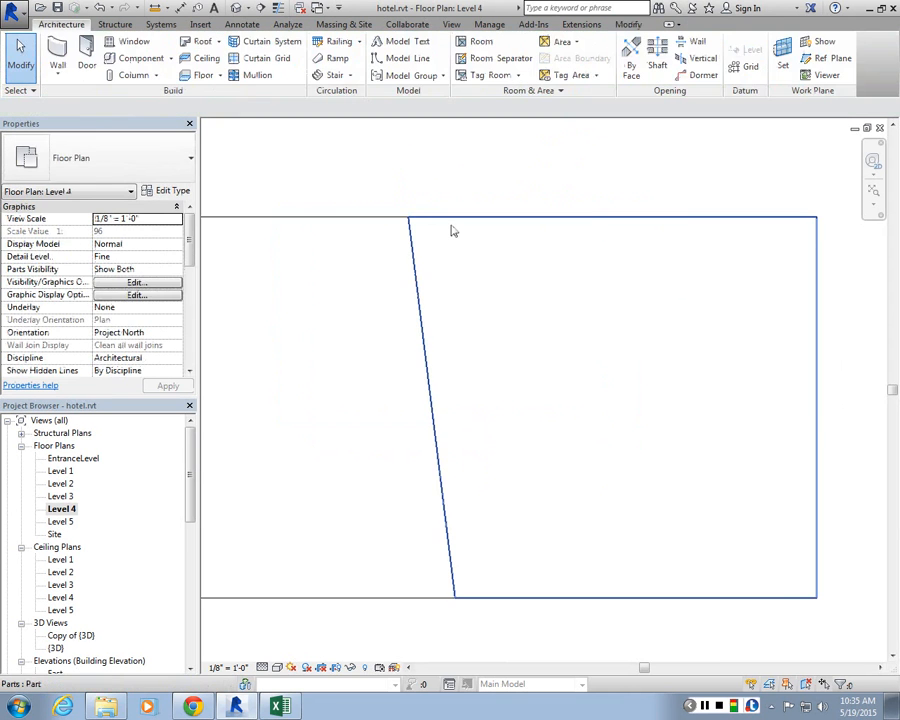
click(451, 231)
scroll(196, 326, down, 3)
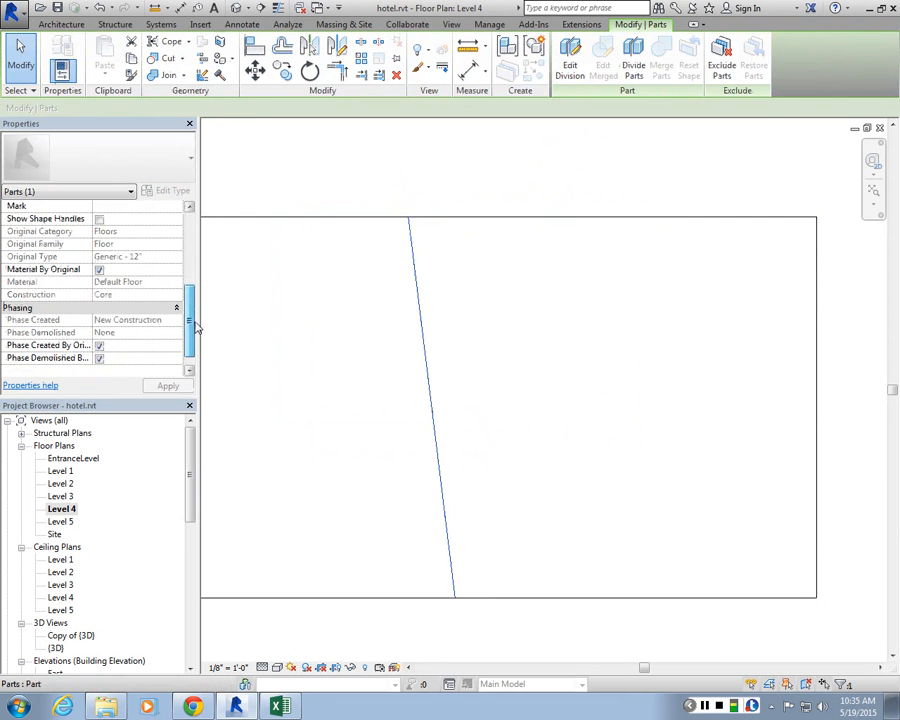
scroll(196, 326, down, 1)
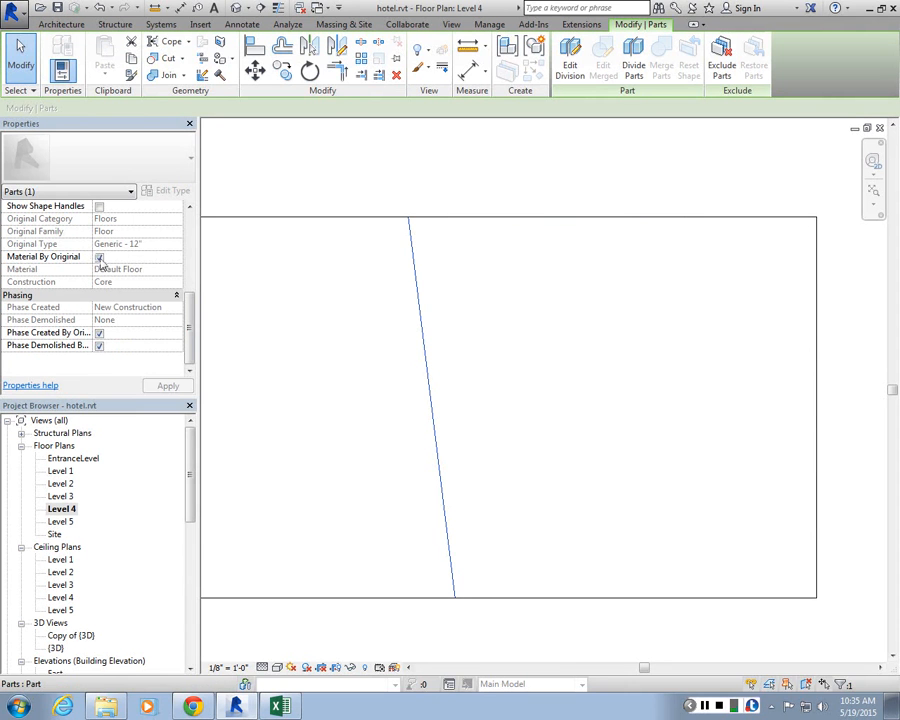
click(99, 257)
Step: Search the material library for wood and assign the Cherry material to the selected floor part
click(140, 269)
click(181, 269)
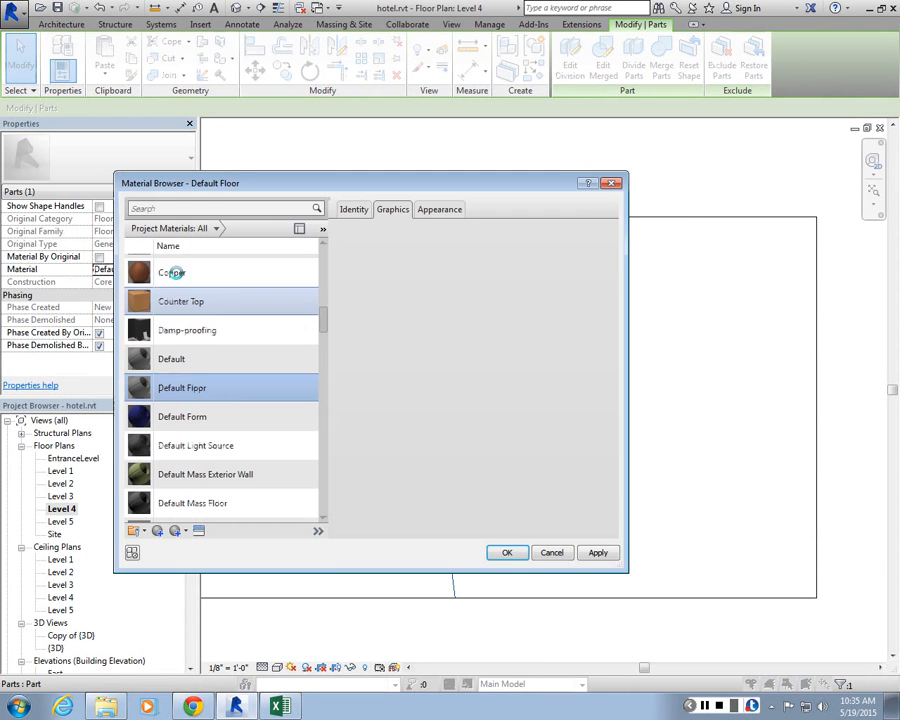
click(215, 208)
text(wopp)
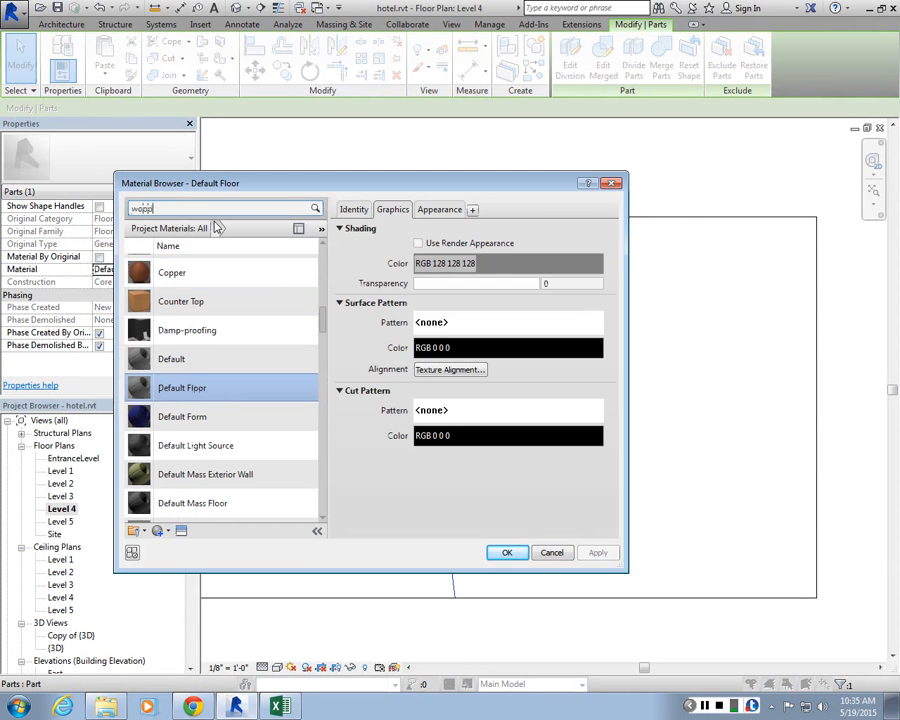
text(d)
click(210, 284)
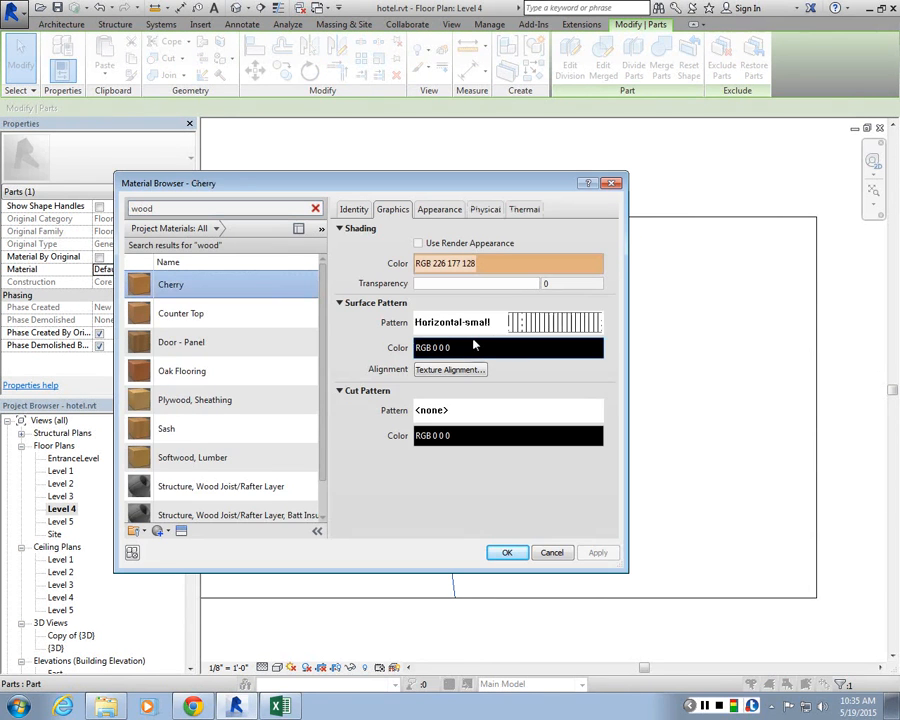
click(507, 552)
key(Escape)
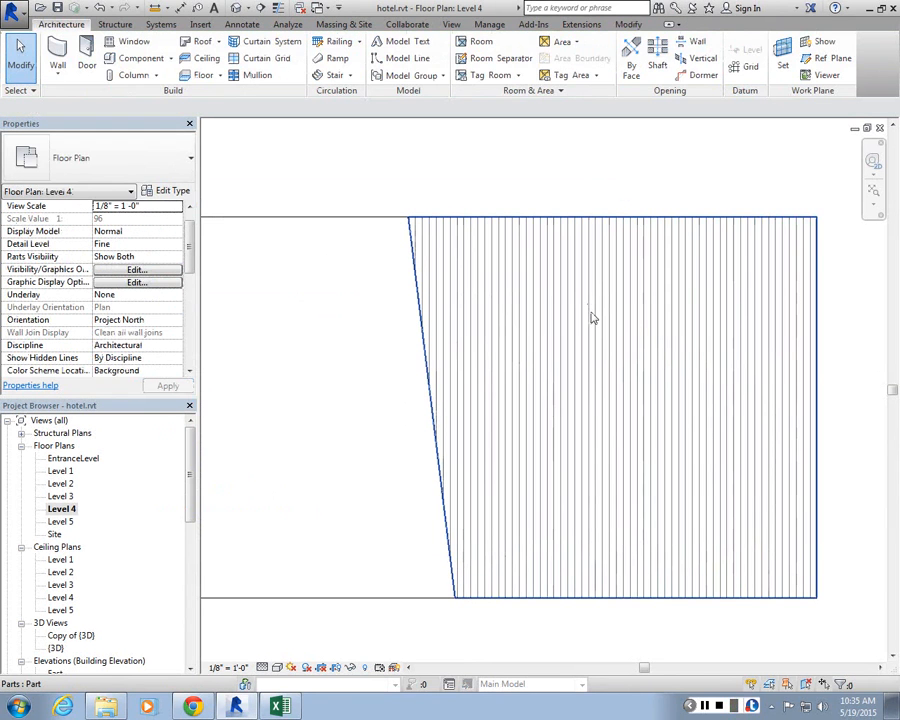
Step: Edit the floor boundary and move its right edge outward so the floor is about 52' wide
scroll(640, 238, down, 2)
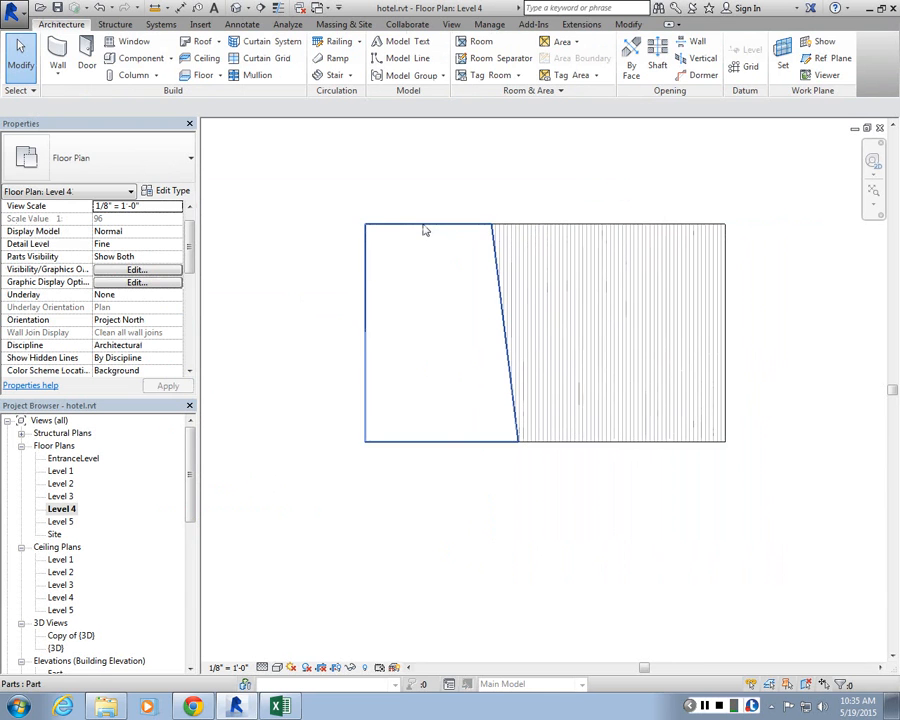
key(Tab)
click(424, 230)
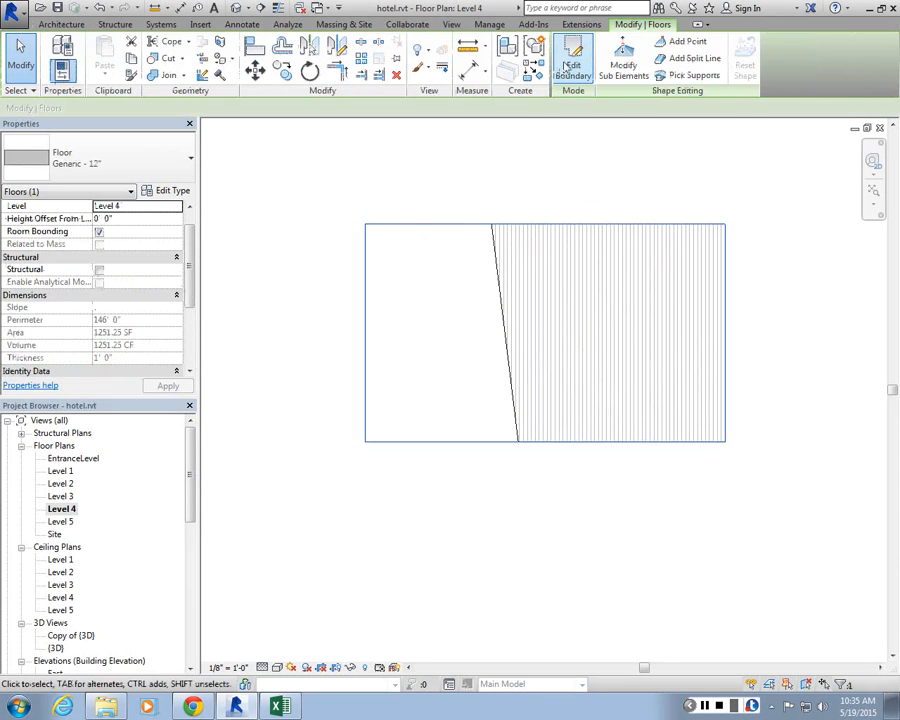
click(566, 67)
drag(728, 335, 779, 335)
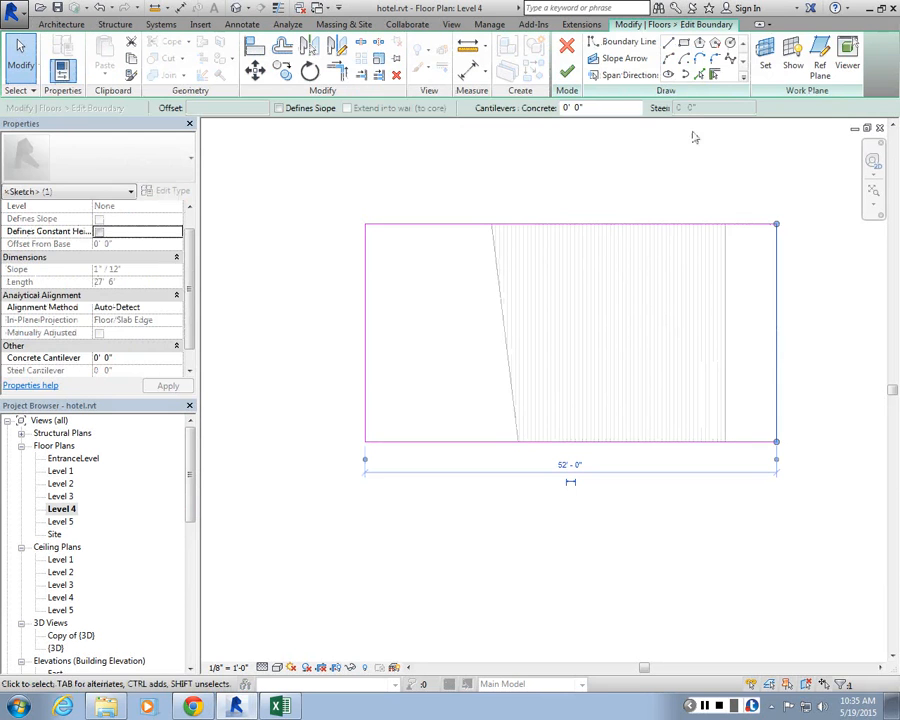
click(567, 71)
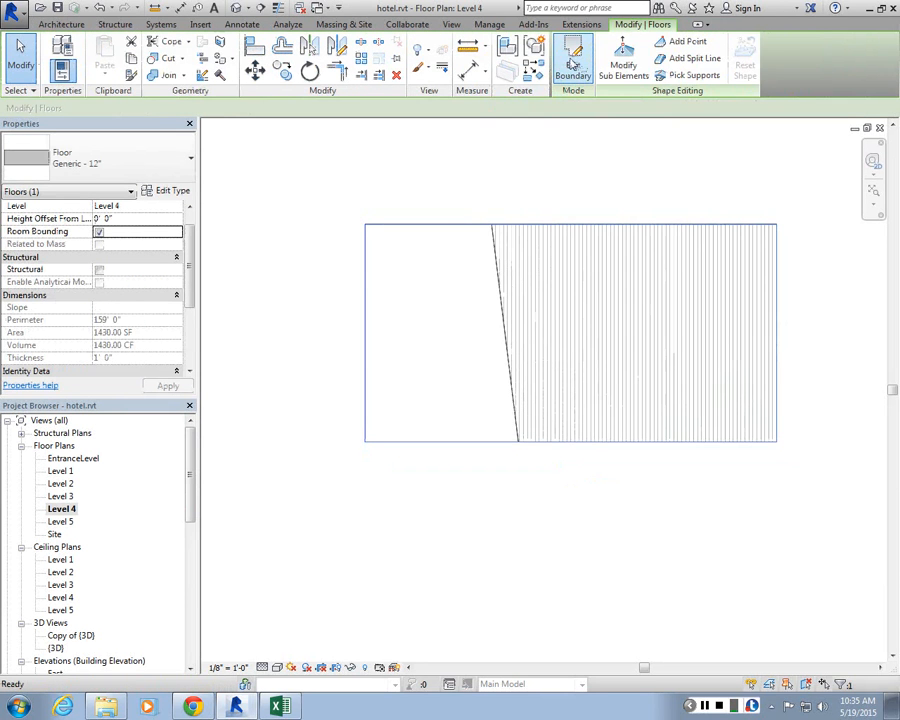
Step: Try to extend the floor's bottom boundary edge downward to make it about 37' deep
click(573, 63)
click(549, 441)
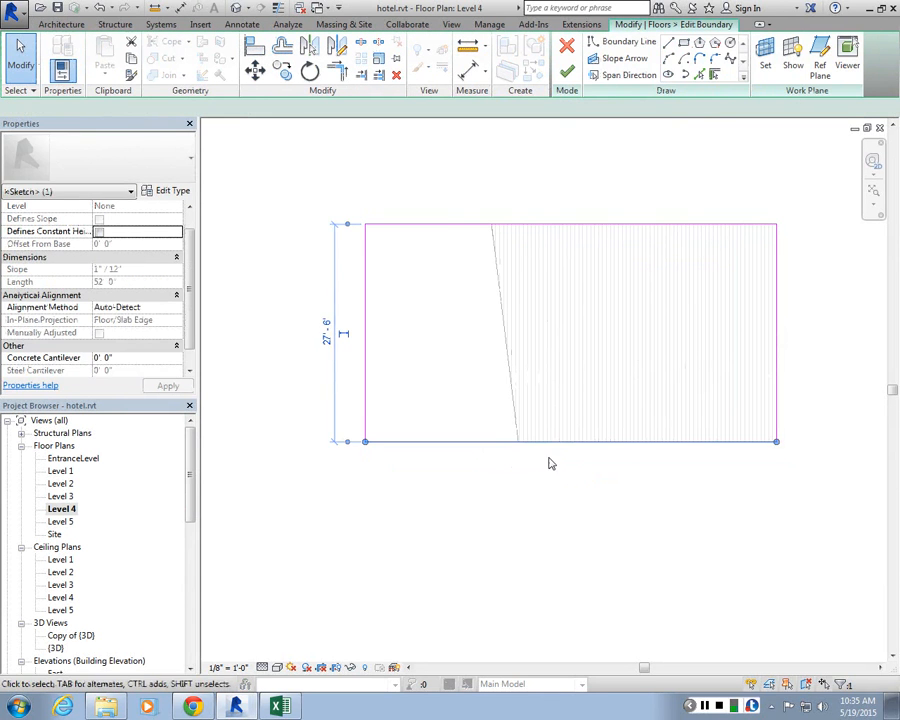
drag(573, 445, 577, 517)
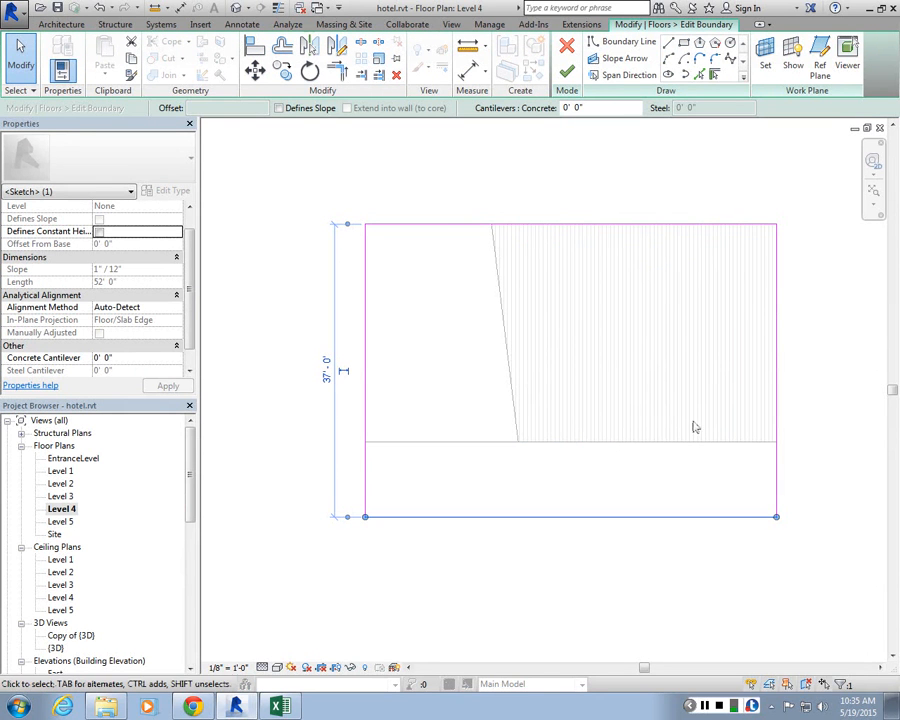
click(567, 68)
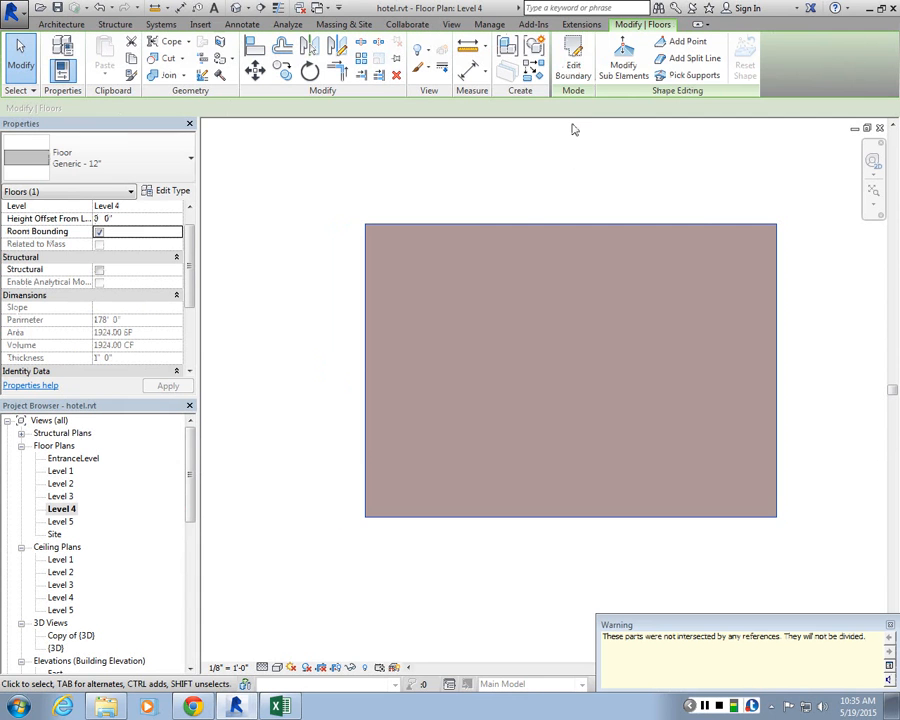
click(573, 68)
click(568, 47)
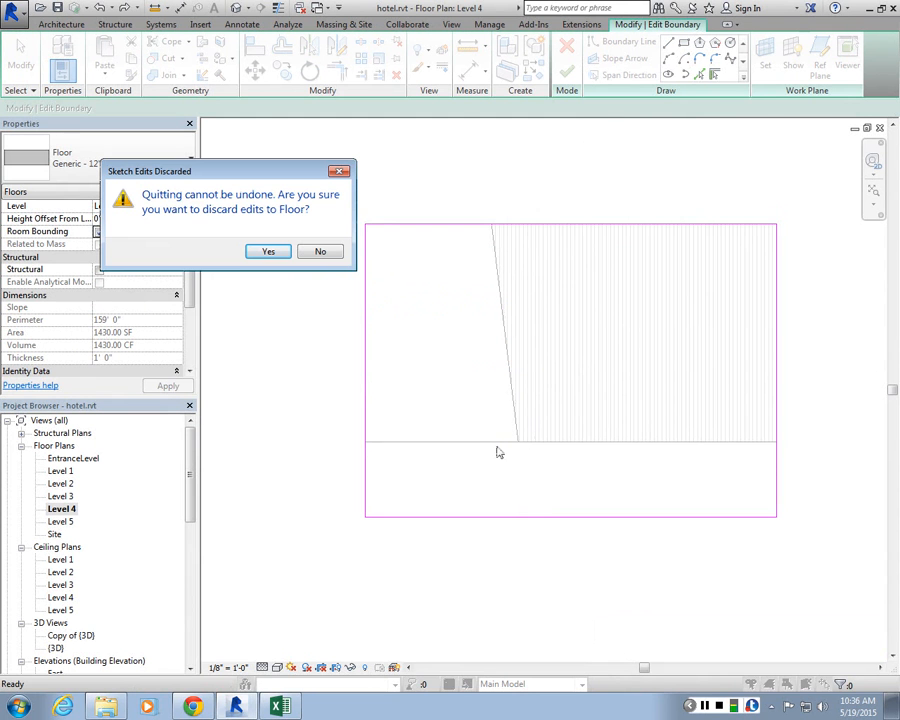
click(272, 251)
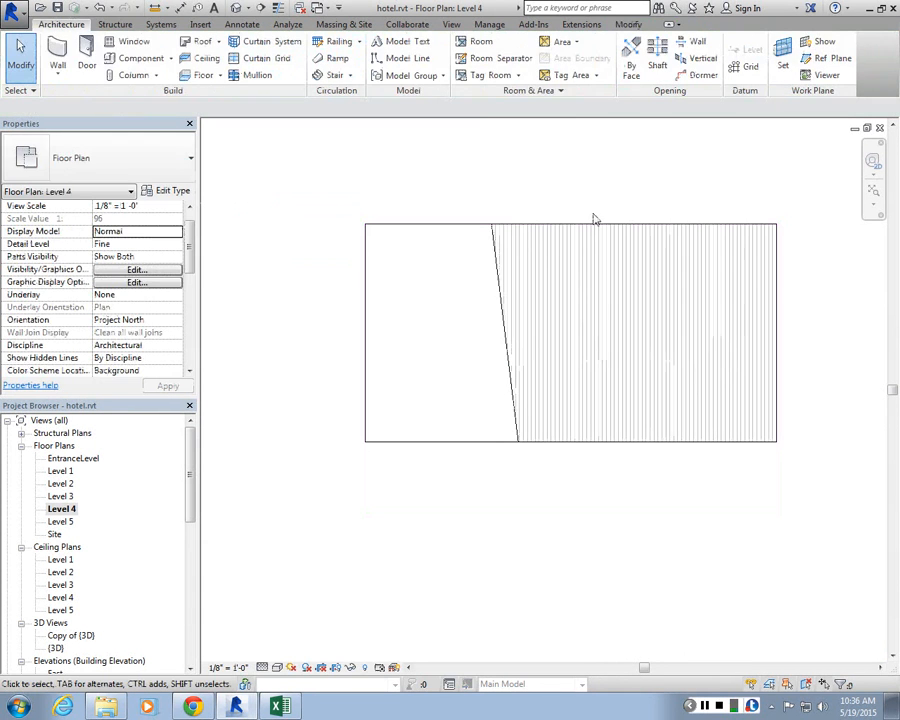
click(594, 219)
scroll(466, 225, up, 3)
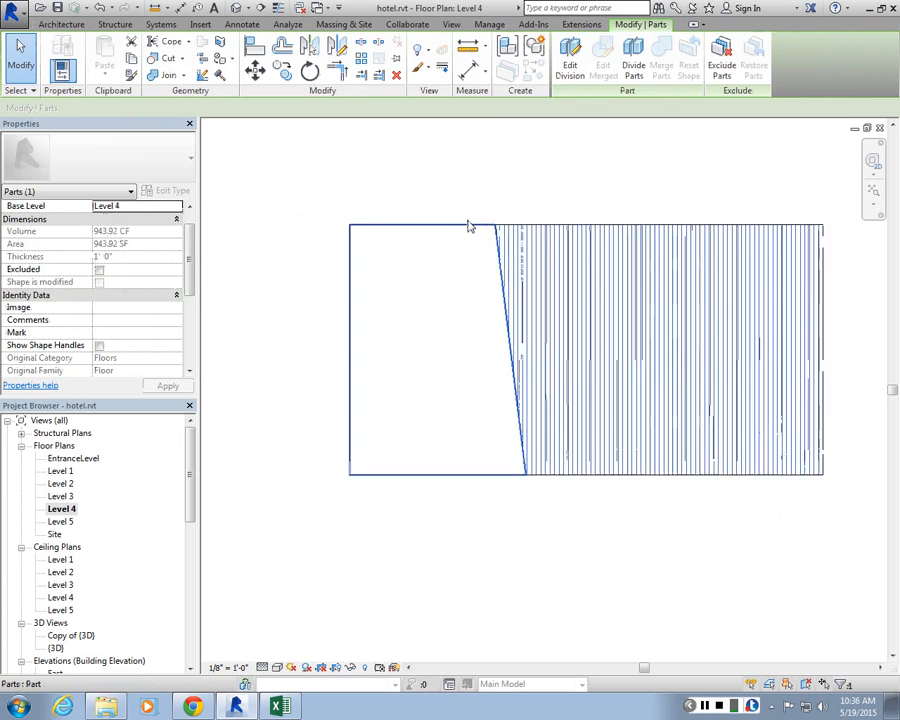
key(Escape)
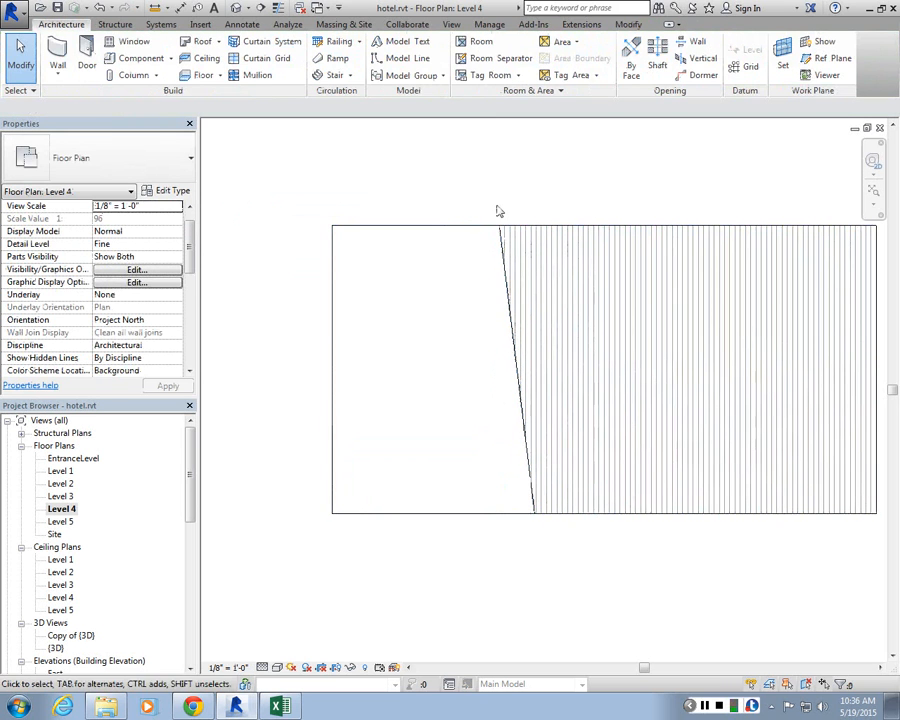
scroll(703, 317, down, 2)
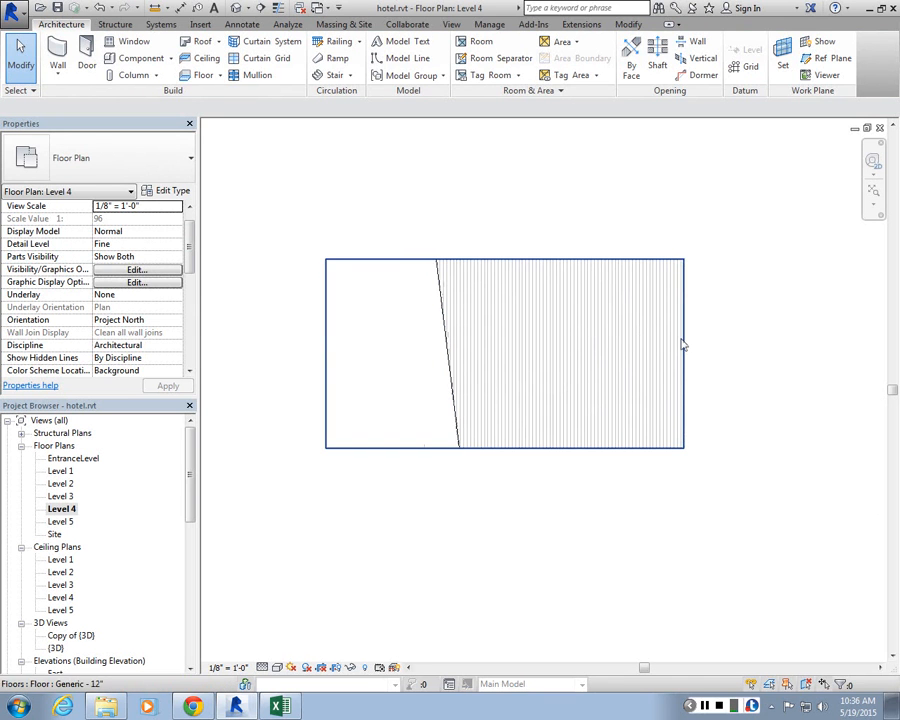
Step: Edit the floor boundary and move its right edge back so the floor is about 33'-6" wide
click(683, 345)
click(583, 62)
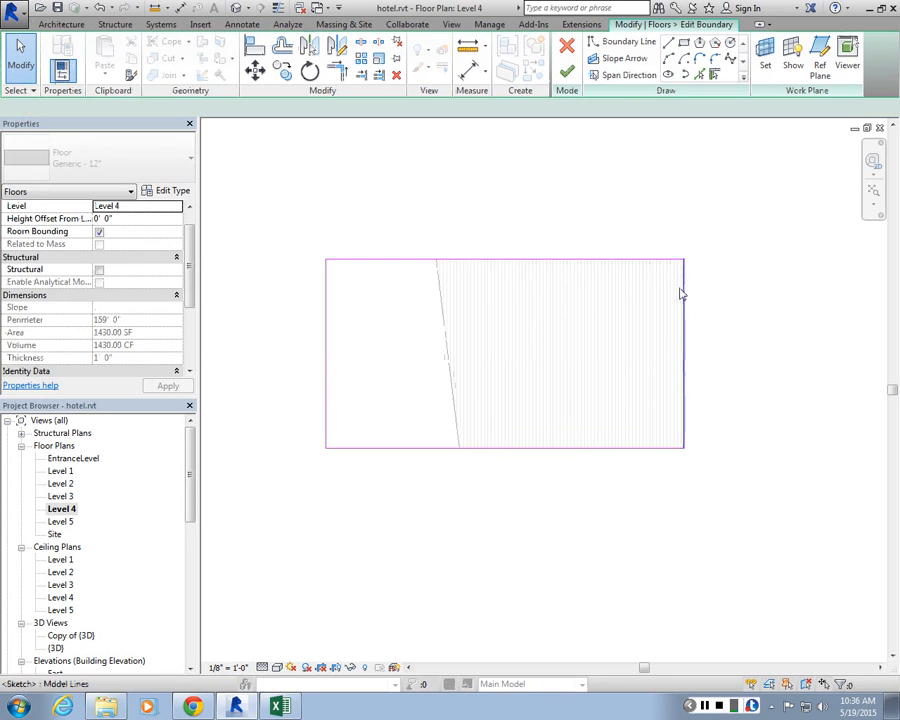
mouse_move(679, 299)
mouse_down()
mouse_move(514, 297)
mouse_move(556, 297)
mouse_up()
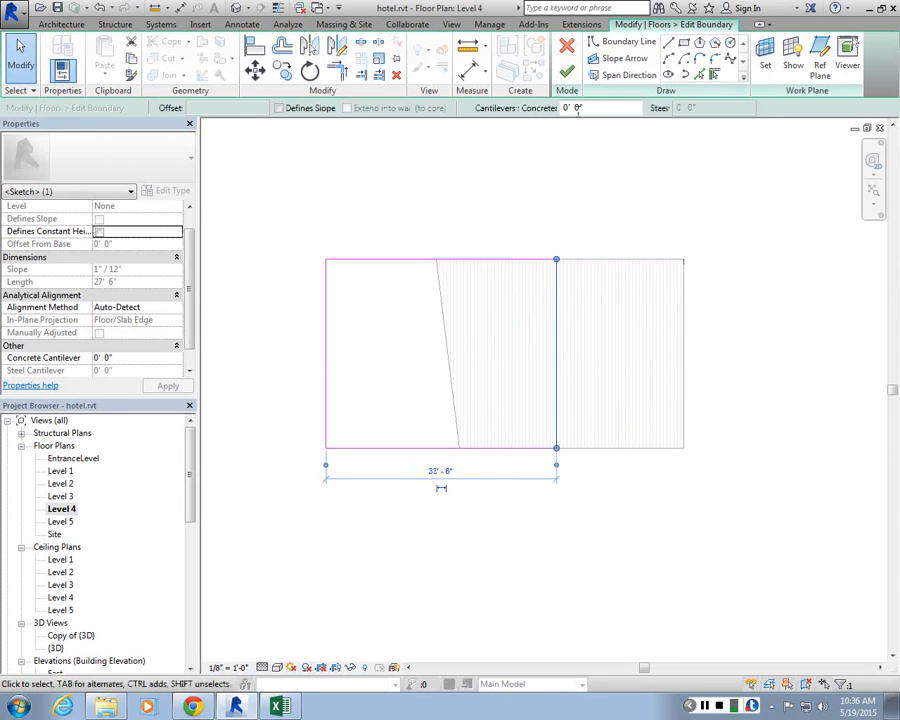
click(568, 73)
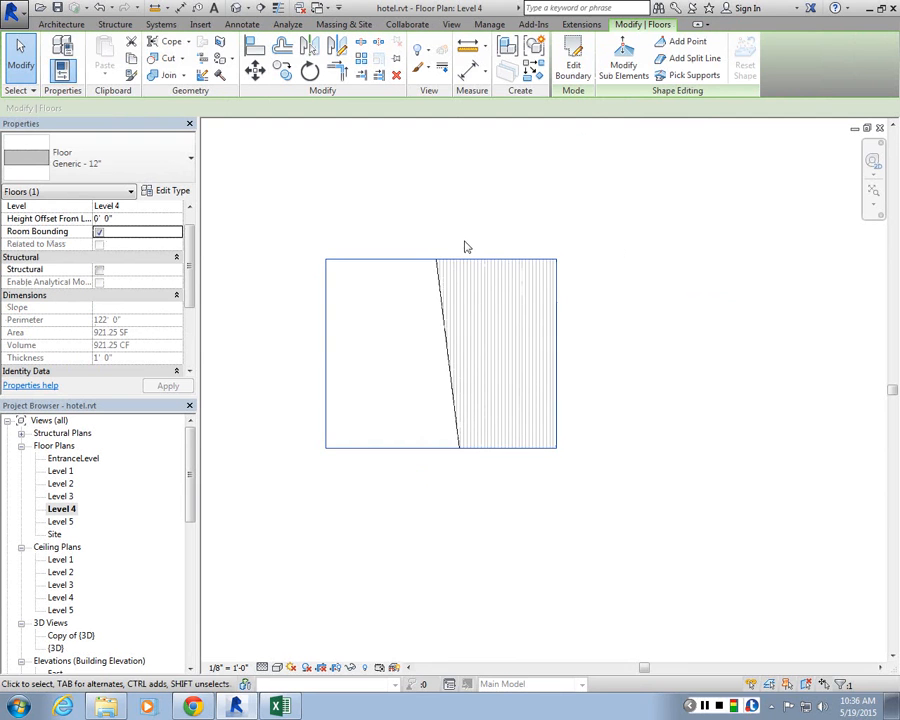
Step: Try to extend the floor's top boundary edge upward to make it about 35'-6" deep
click(574, 60)
drag(459, 260, 459, 206)
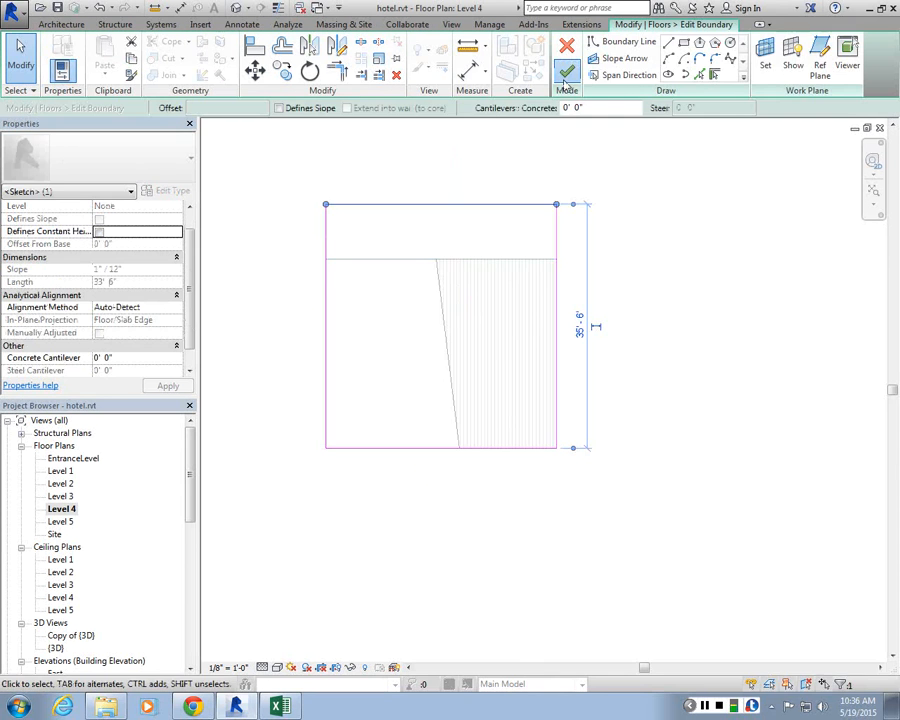
click(565, 78)
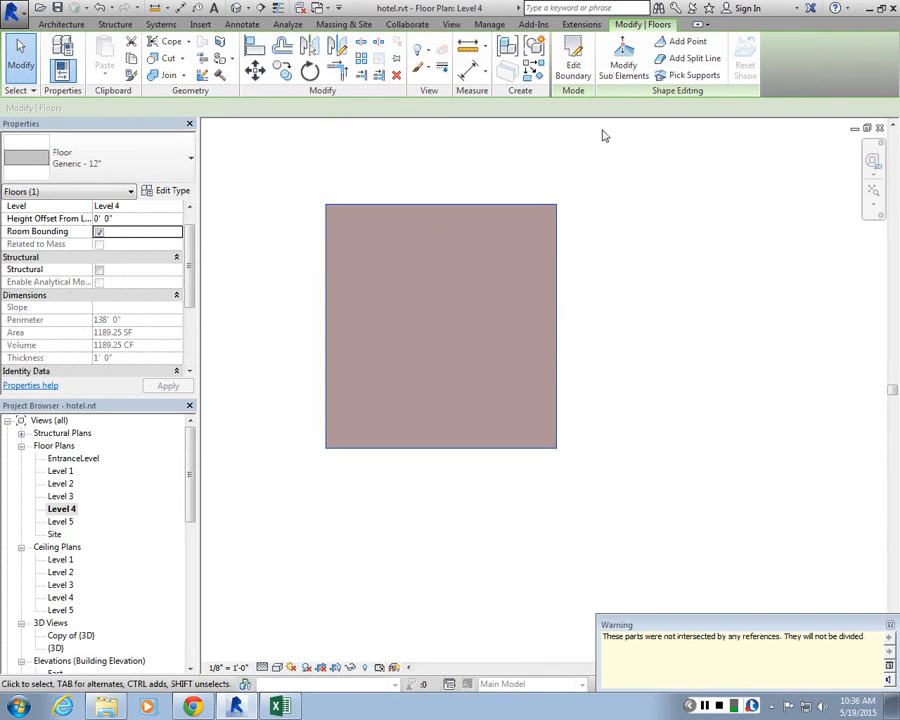
click(574, 48)
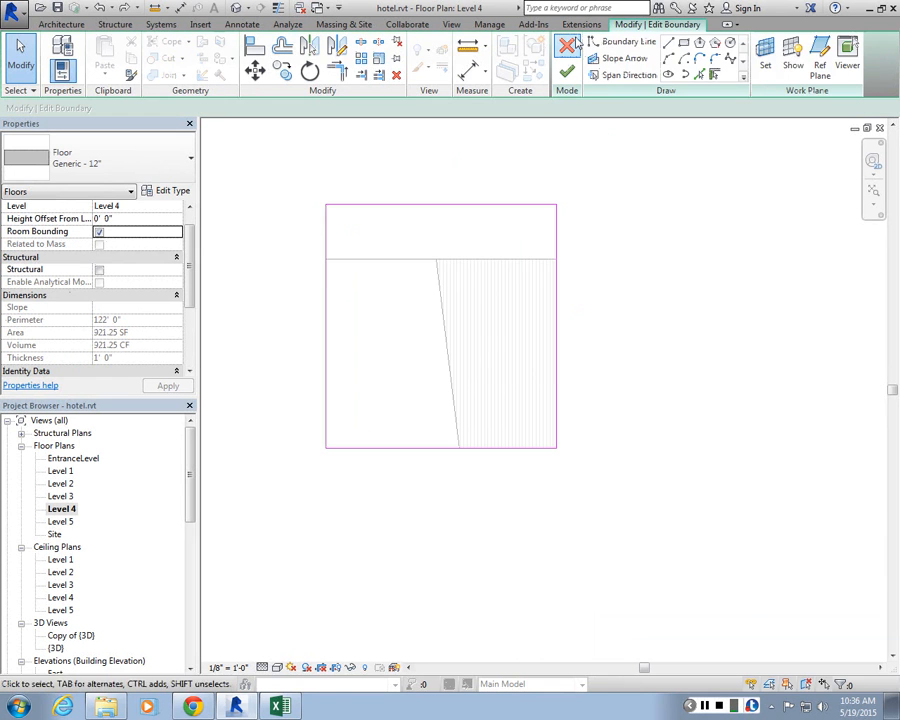
click(574, 45)
click(484, 359)
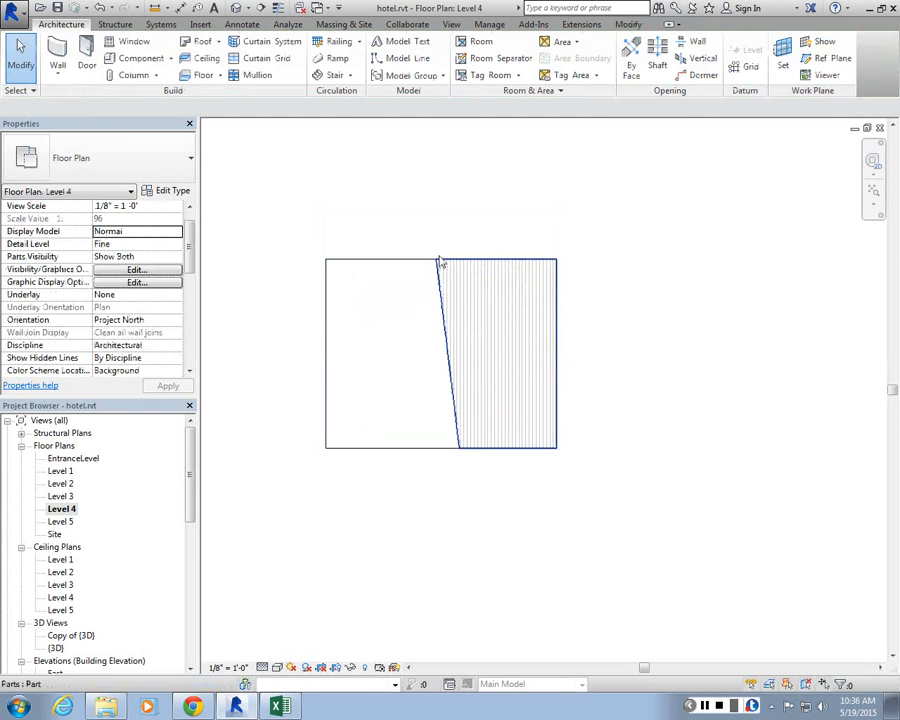
Step: Open the floor parts' division sketch to inspect the dividing line
click(556, 266)
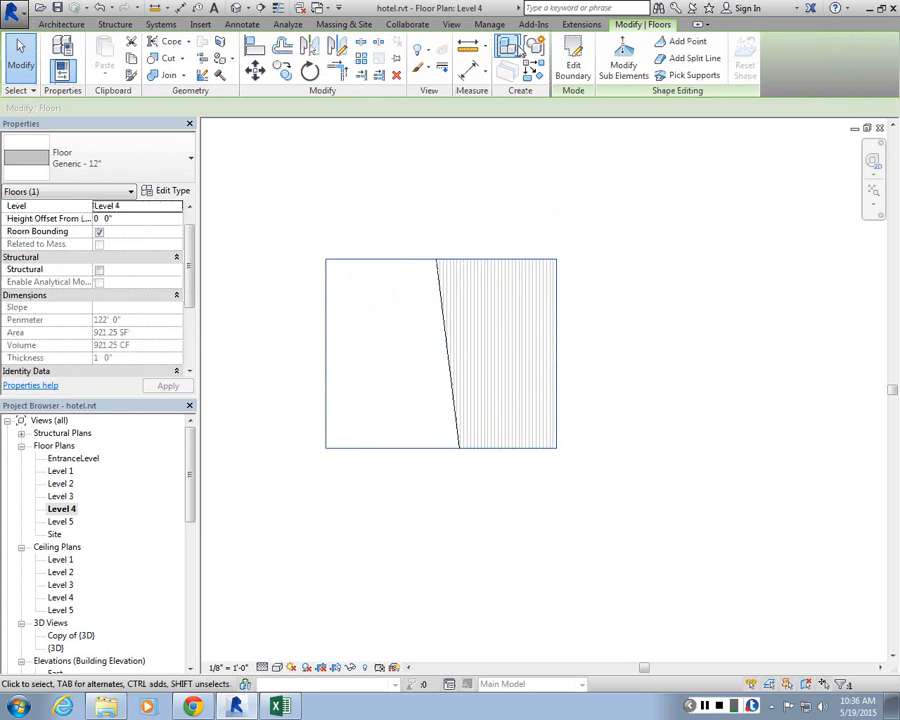
key(Escape)
click(445, 283)
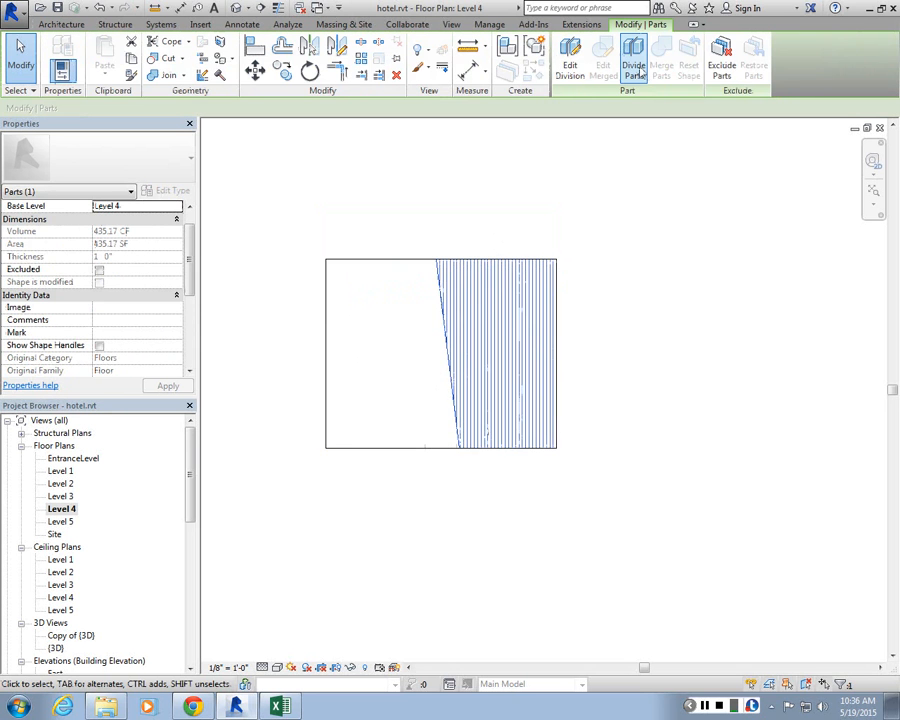
click(590, 55)
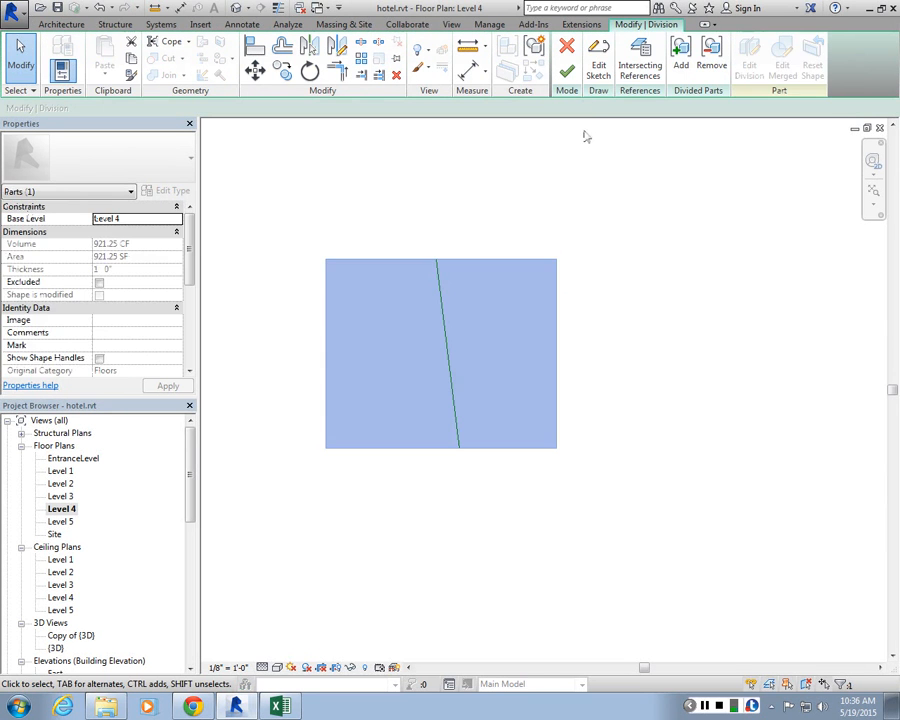
click(596, 70)
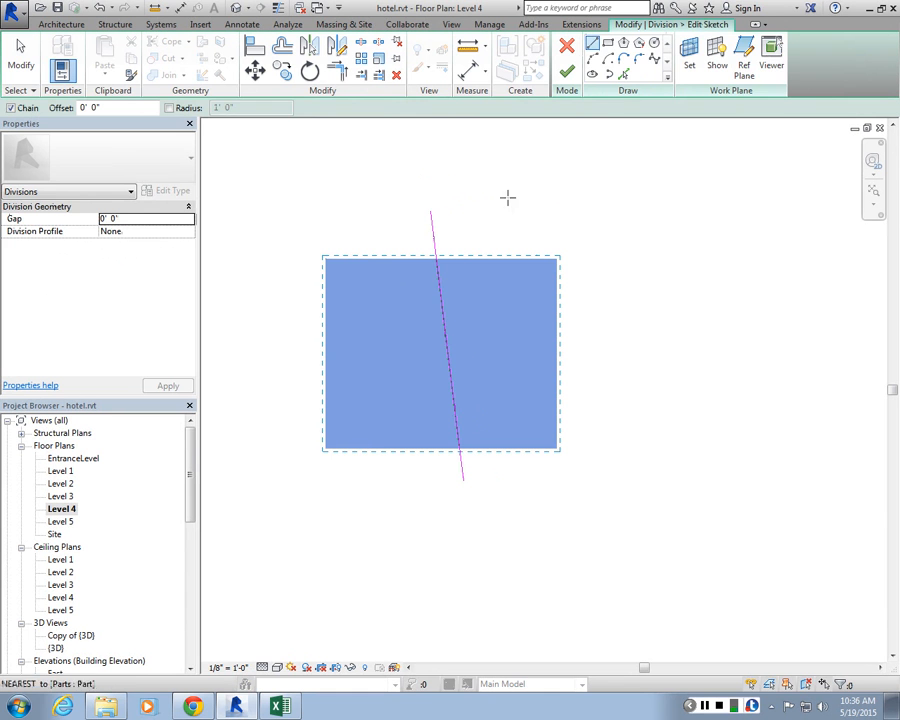
click(566, 71)
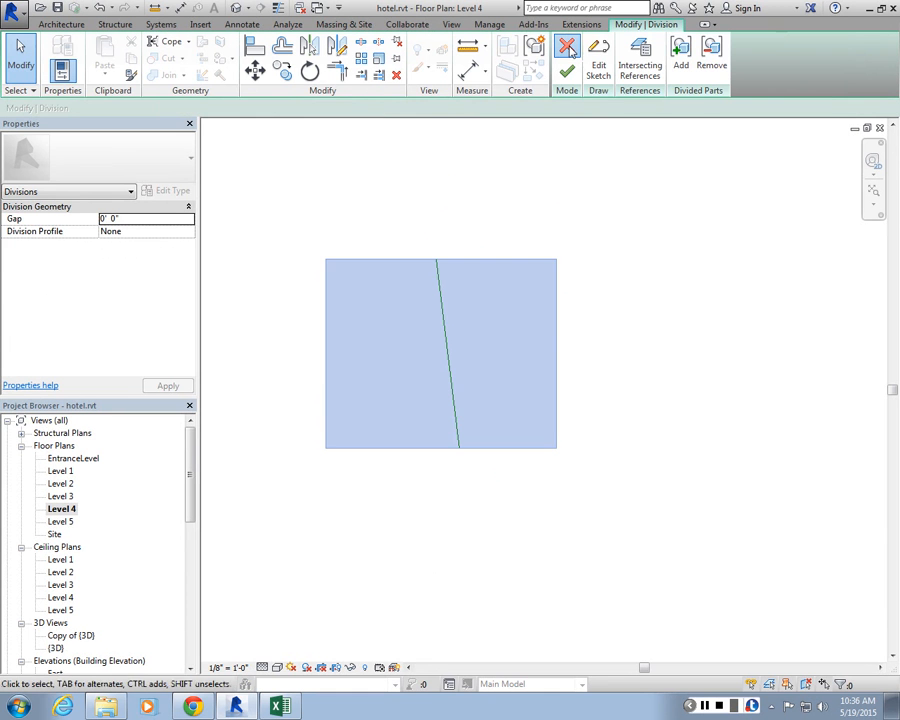
click(590, 219)
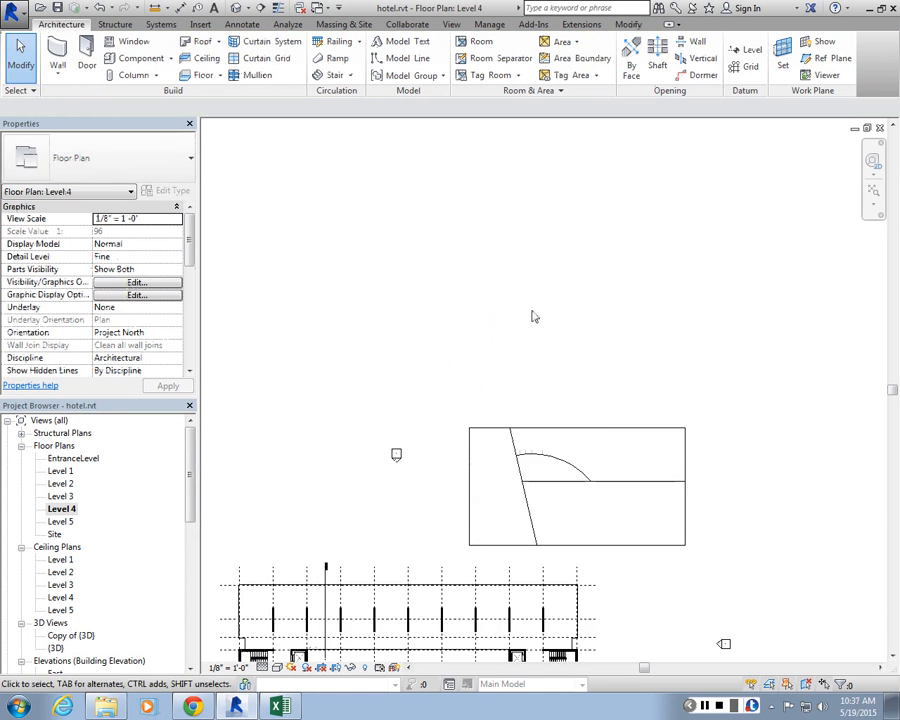
drag(714, 490, 493, 387)
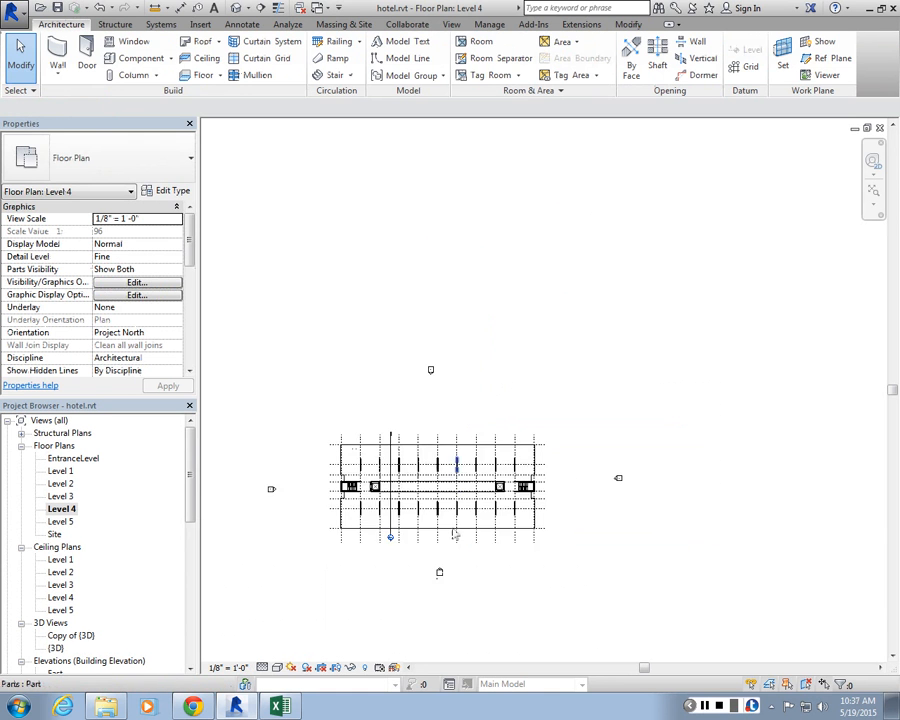
scroll(454, 536, up, 3)
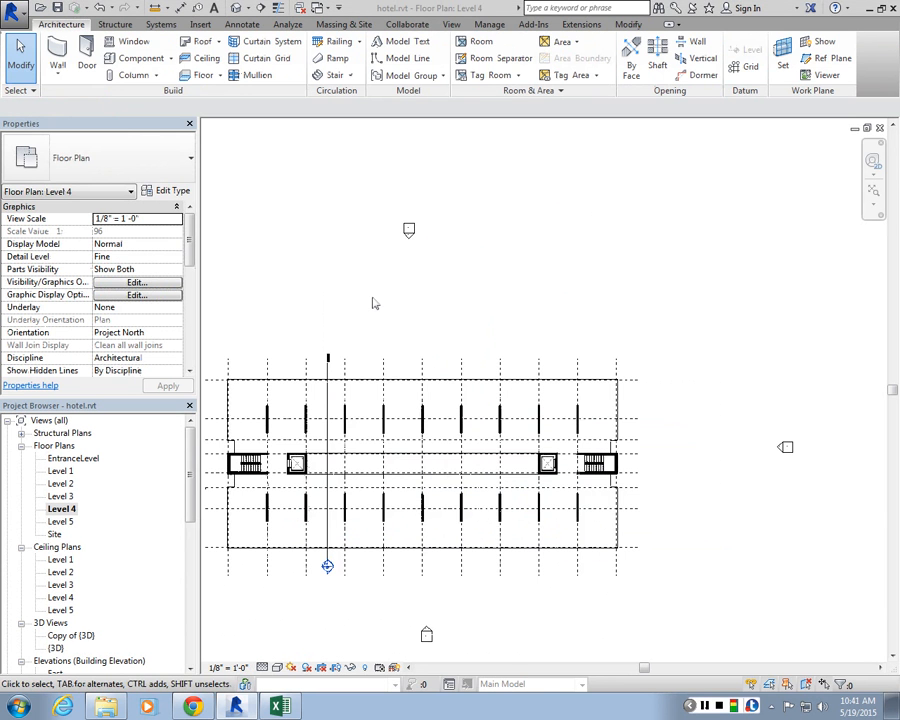
scroll(313, 299, down, 5)
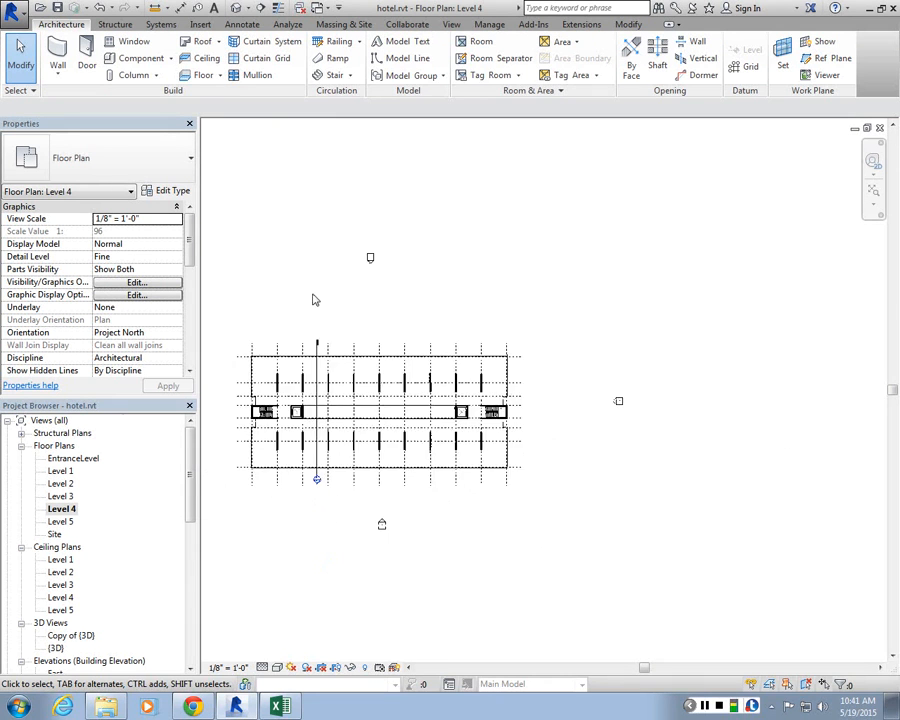
scroll(585, 248, up, 2)
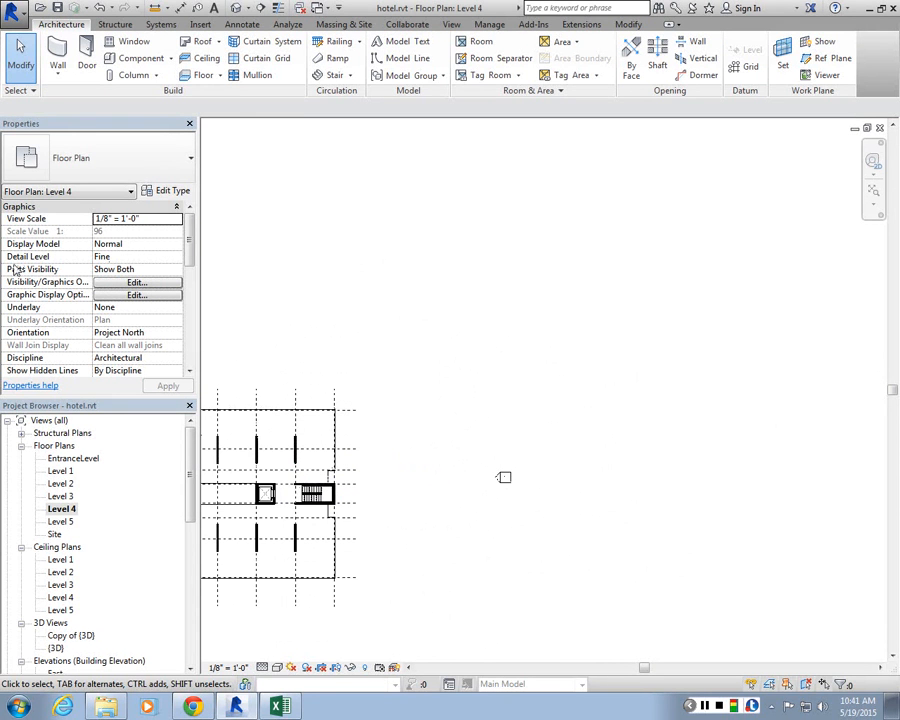
Step: Set the Level 4 view's Parts Visibility to Show Both
click(176, 271)
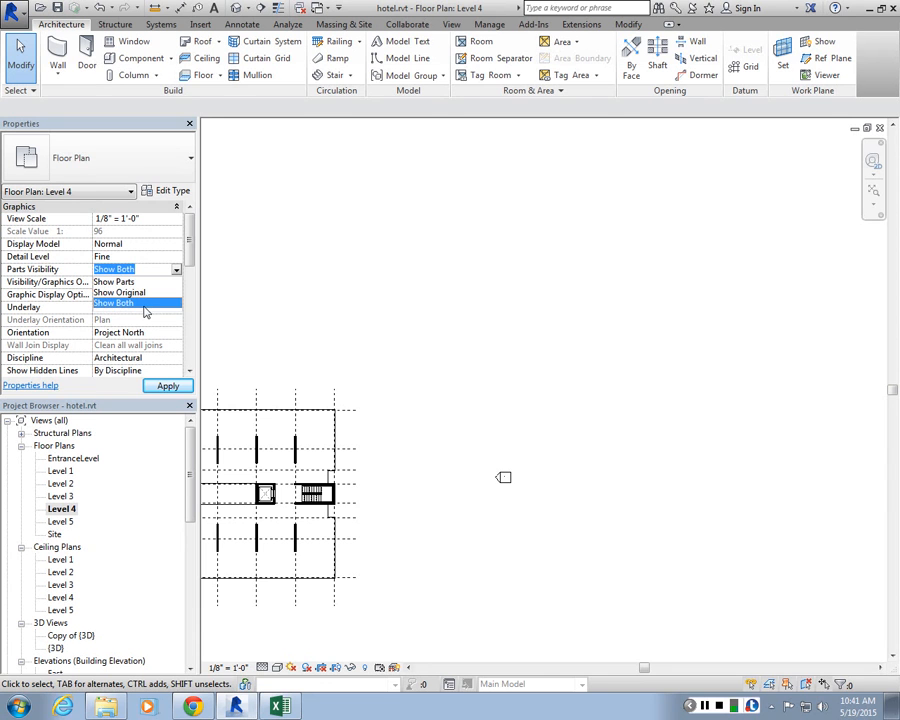
click(145, 312)
drag(190, 235, 197, 347)
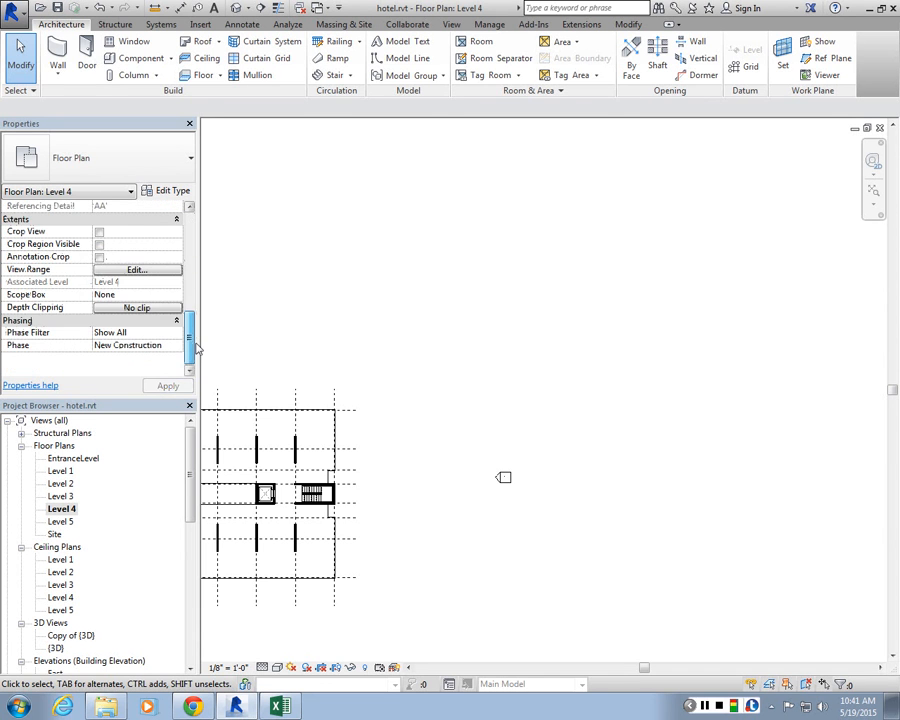
Step: Open the Level 4 view's View Range settings to inspect its top, cut plane and bottom offsets
click(114, 270)
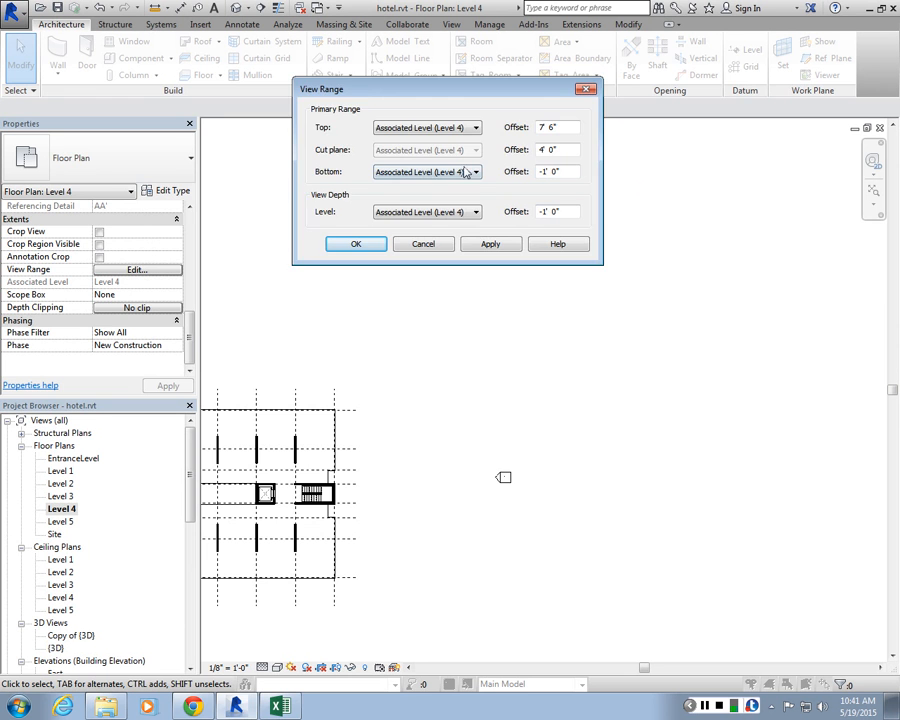
drag(360, 90, 328, 148)
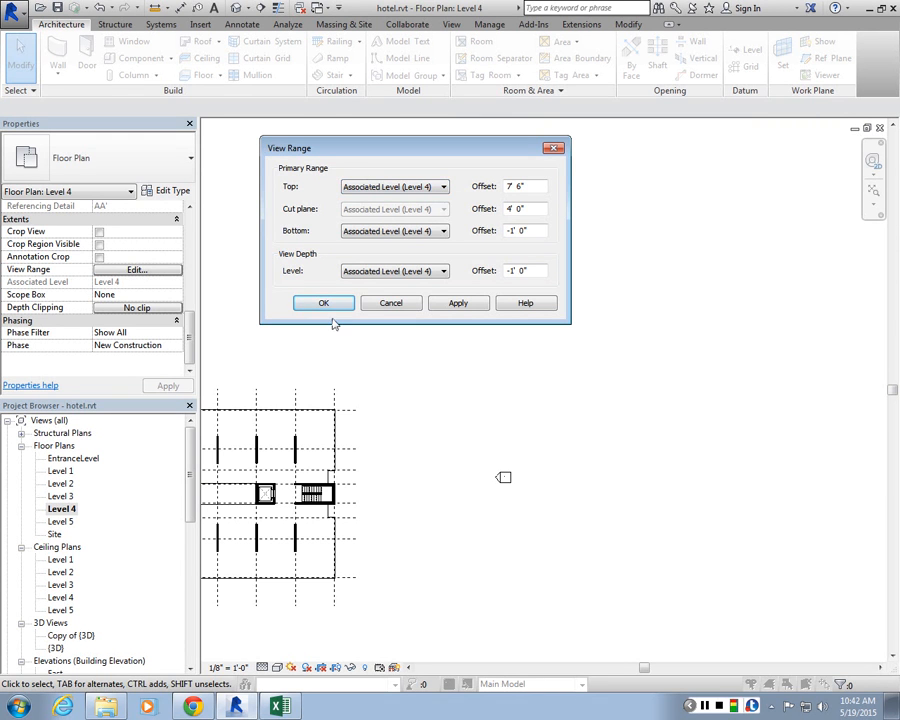
click(703, 707)
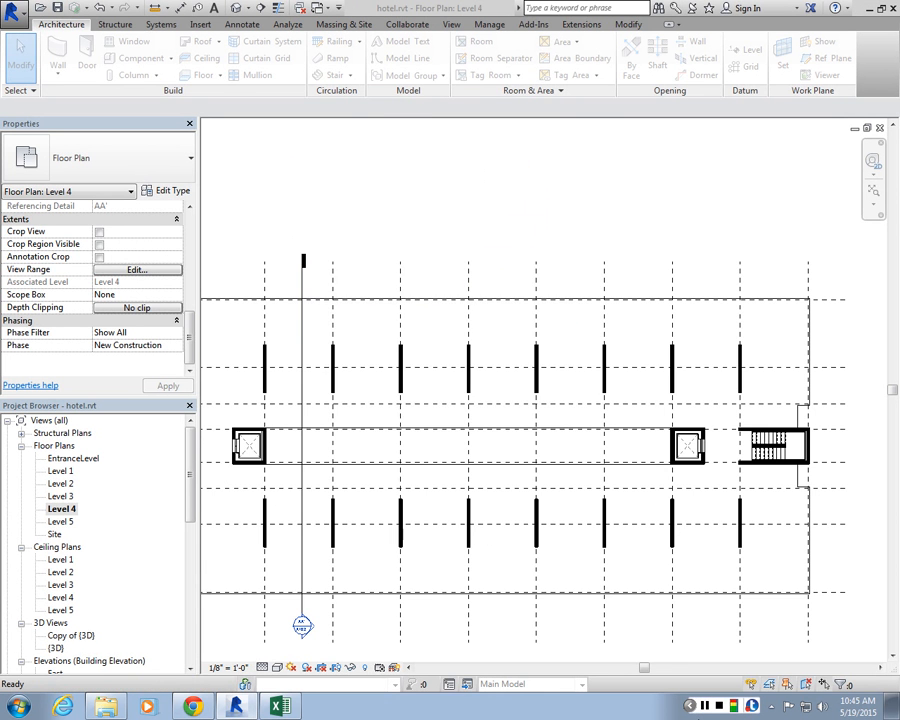
Step: Create a new project based on the Architectural Template
key(ctrl+n)
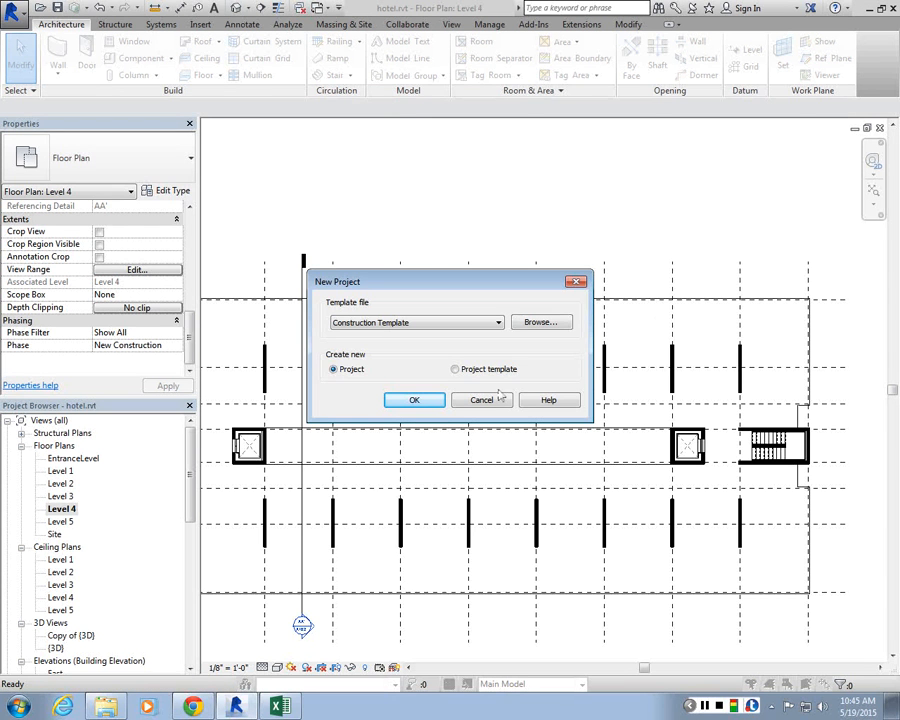
click(389, 324)
click(389, 330)
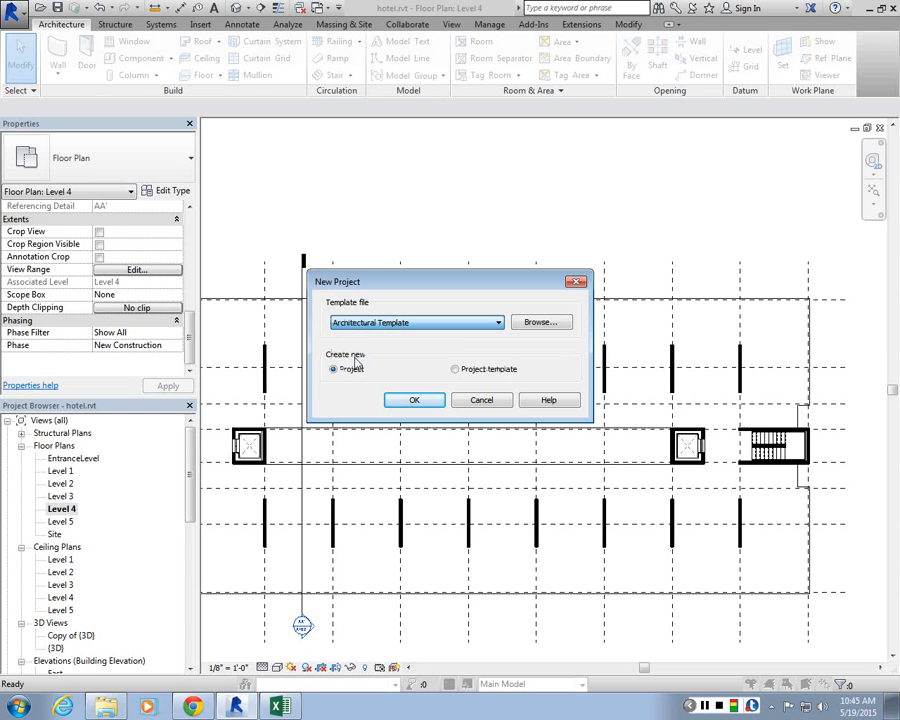
click(402, 400)
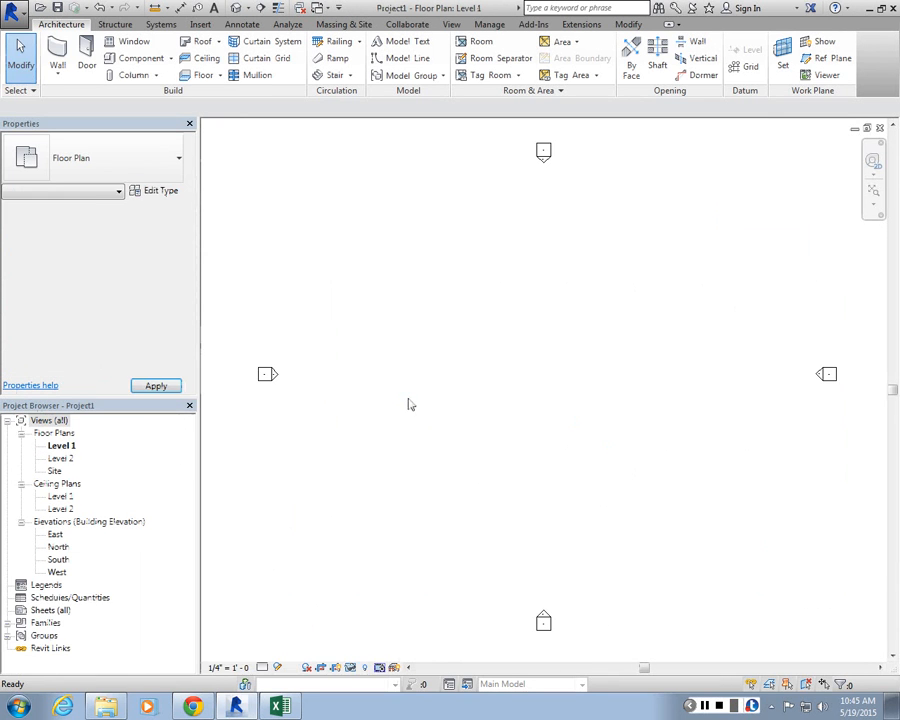
Step: Open the South elevation to check the project's levels, then return to the Level 1 plan
scroll(430, 278, down, 1)
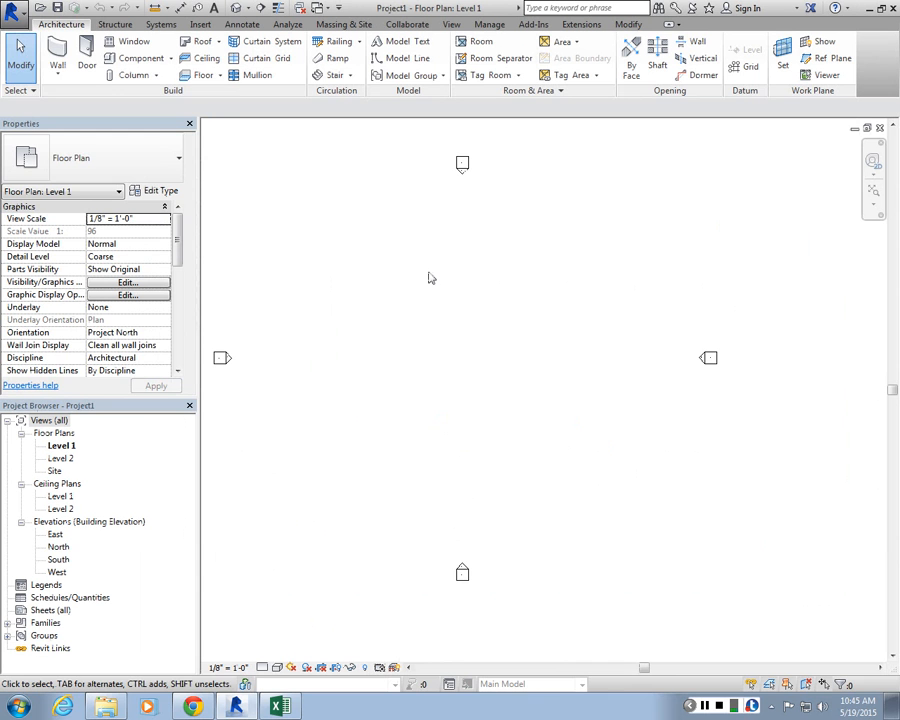
click(58, 559)
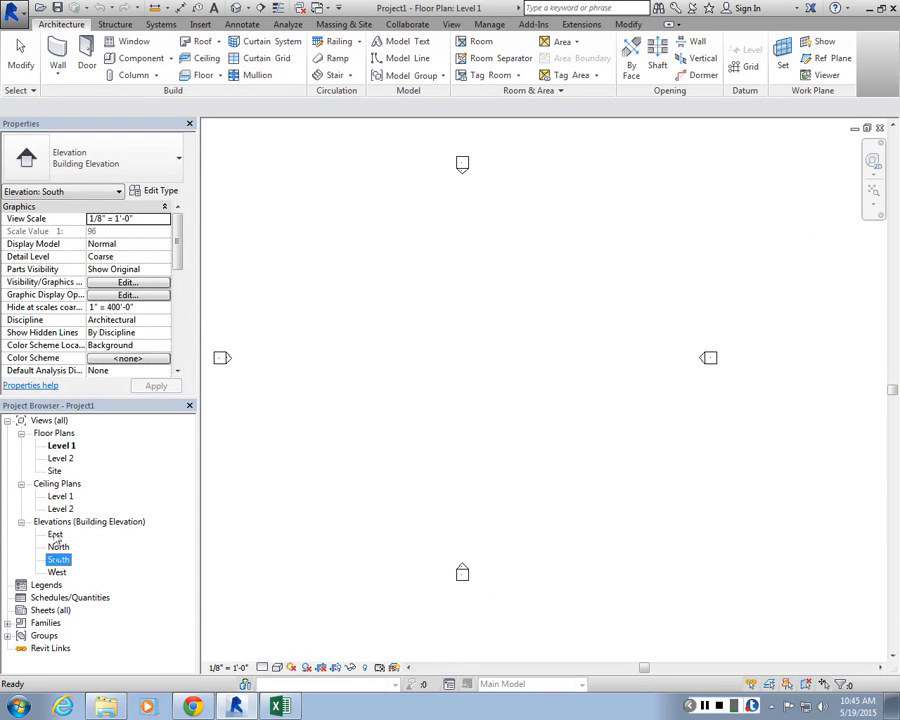
double_click(55, 562)
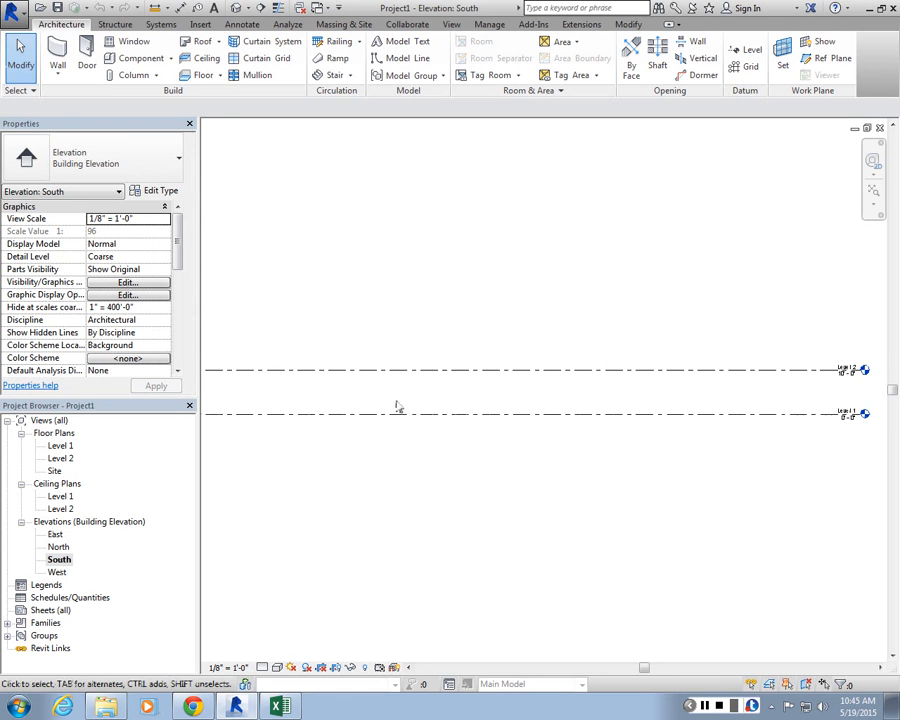
double_click(58, 446)
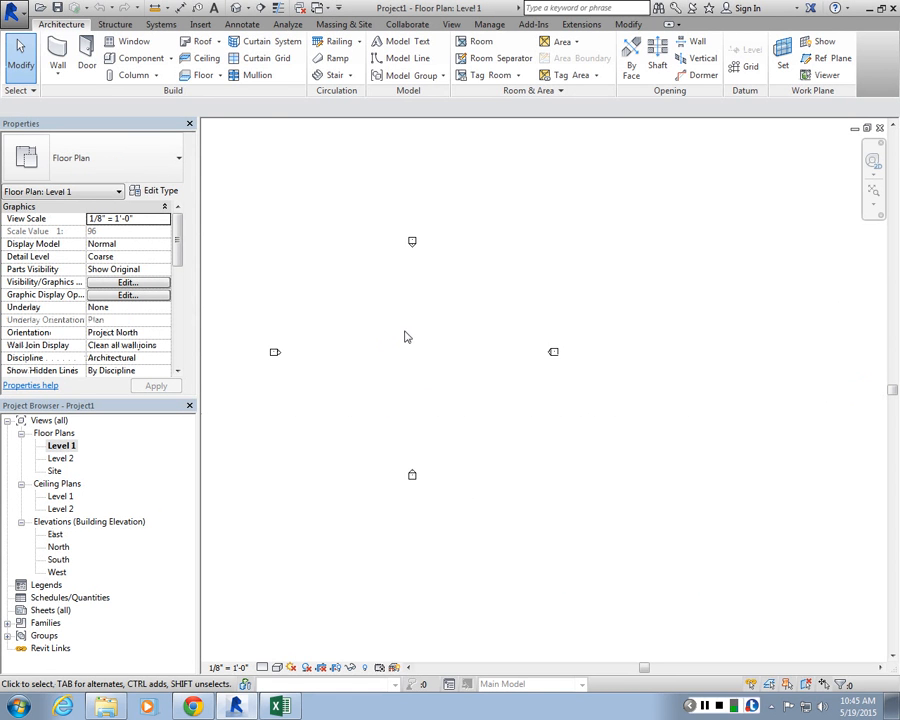
Step: Draw a rectangular chain of walls on Level 1 about 84'-0" by 52'-0"
click(58, 62)
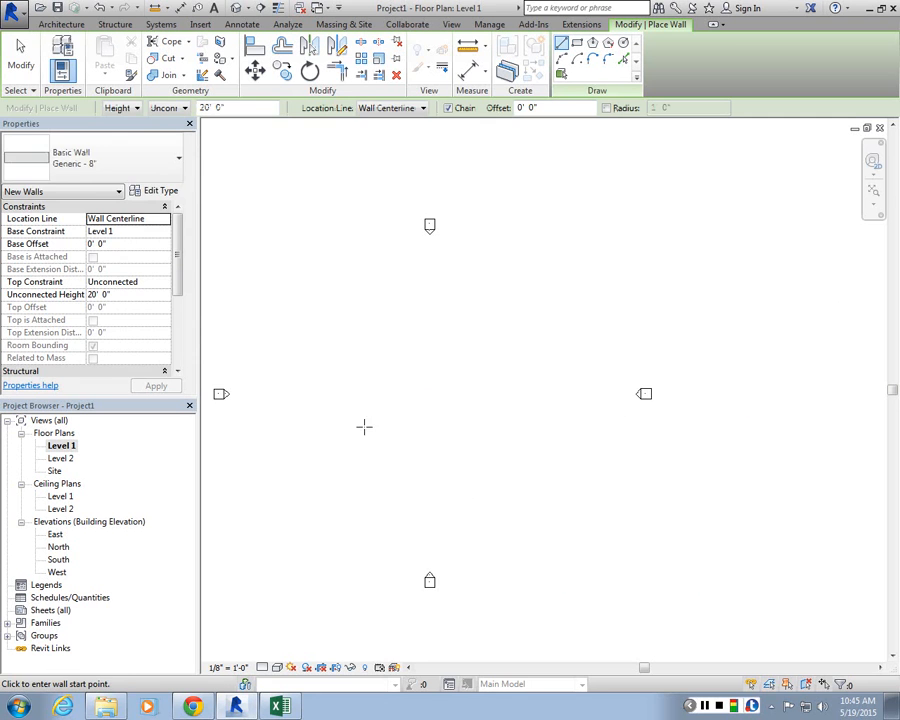
click(340, 447)
click(339, 318)
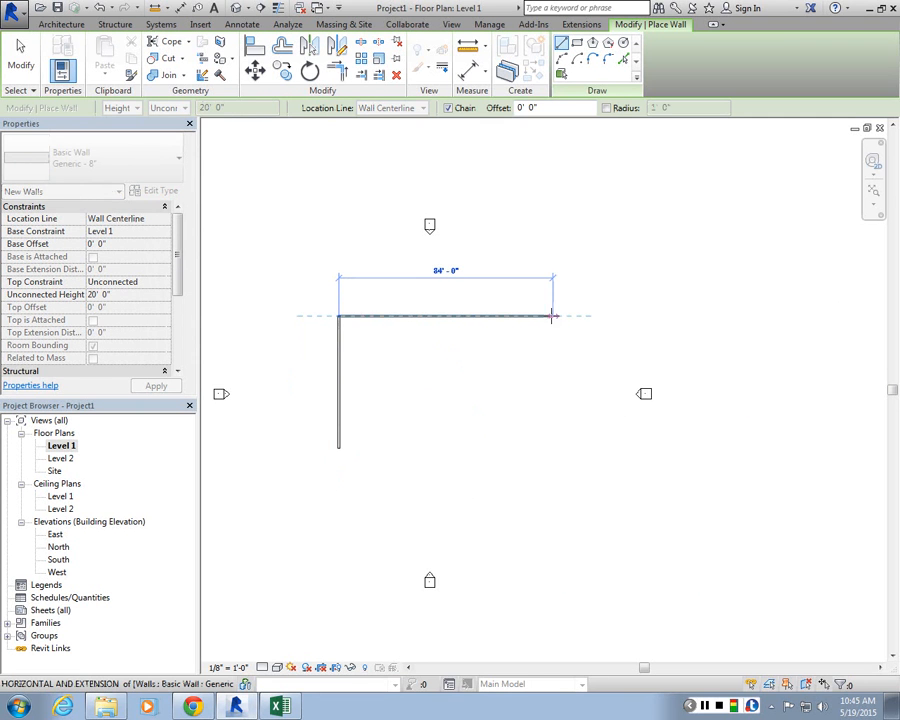
click(582, 316)
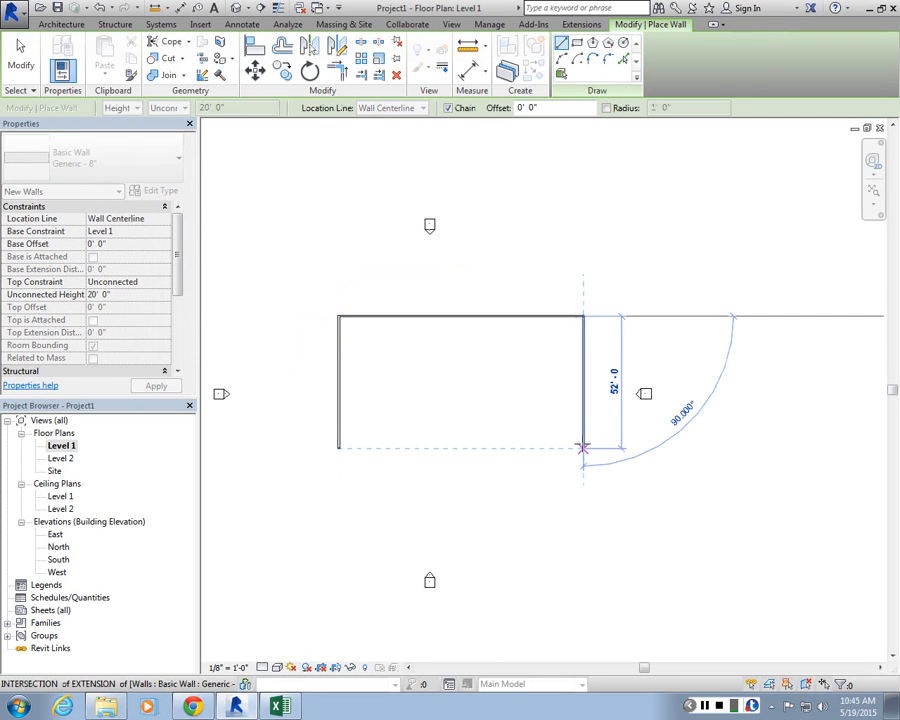
click(583, 447)
click(339, 447)
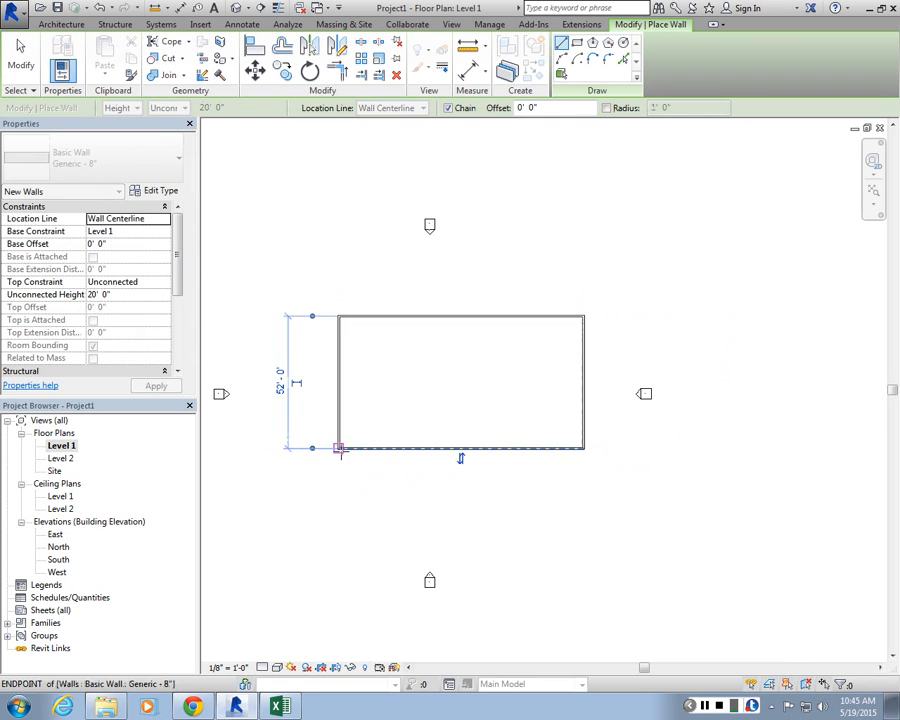
scroll(532, 268, up, 3)
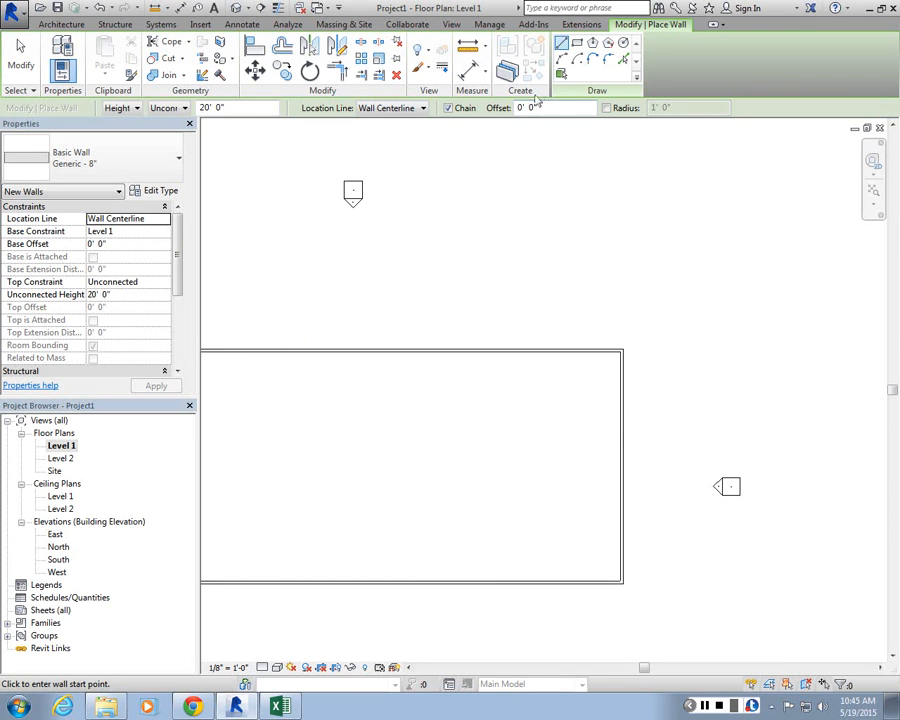
key(Escape)
scroll(542, 216, down, 1)
Step: Set the four walls' top constraint to Up to level: Level 2
drag(256, 288, 697, 588)
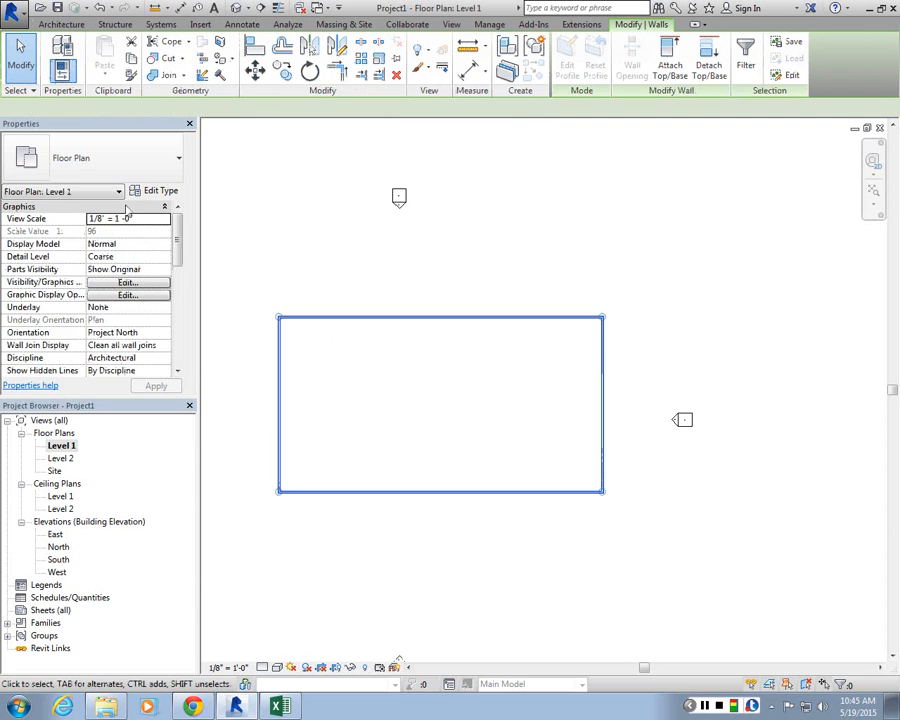
click(150, 282)
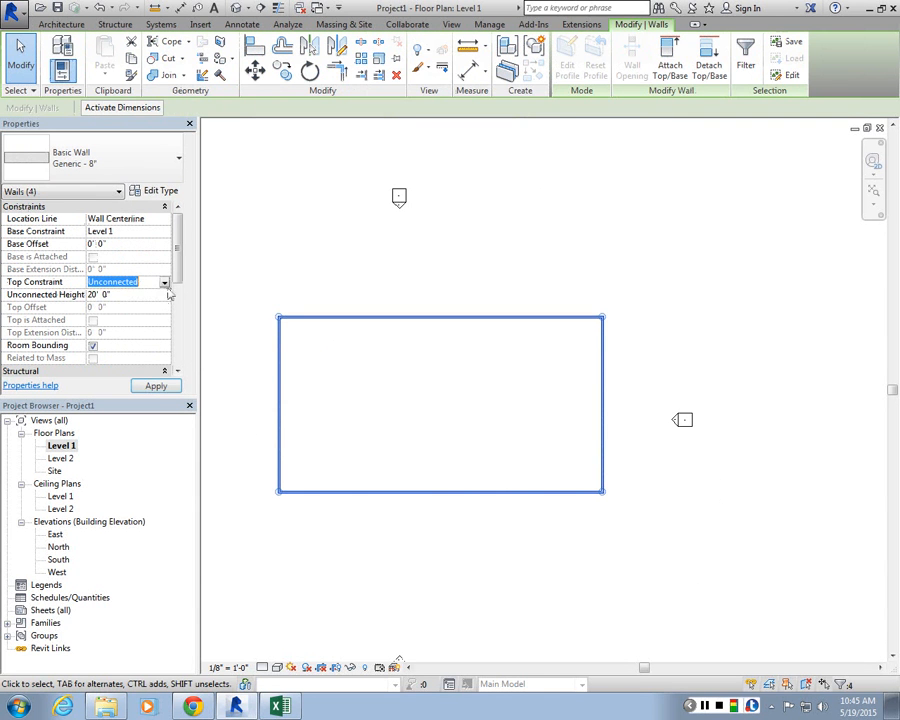
click(164, 282)
click(121, 315)
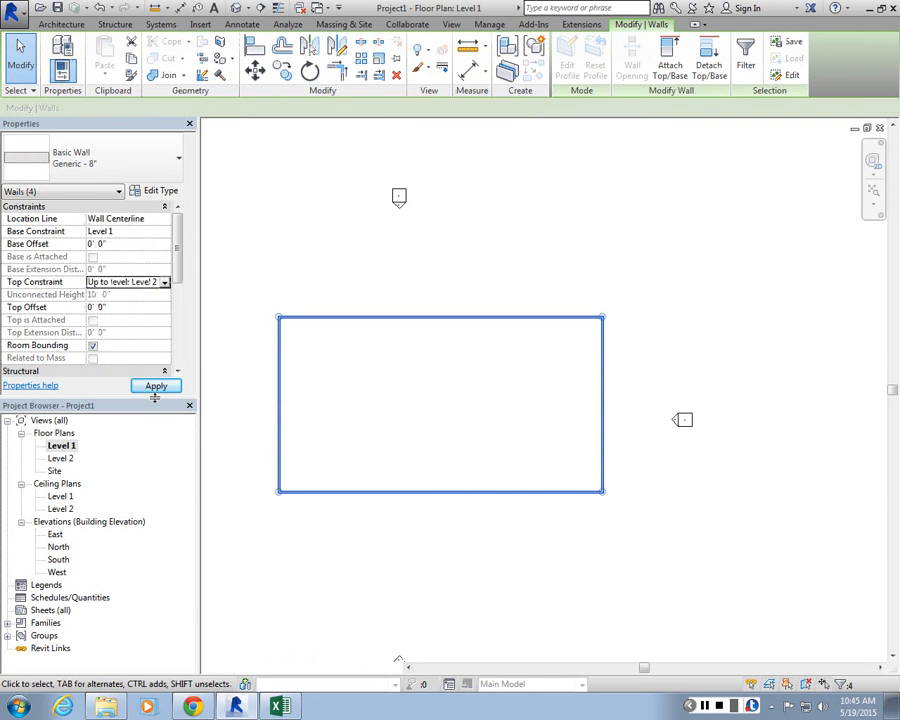
click(283, 290)
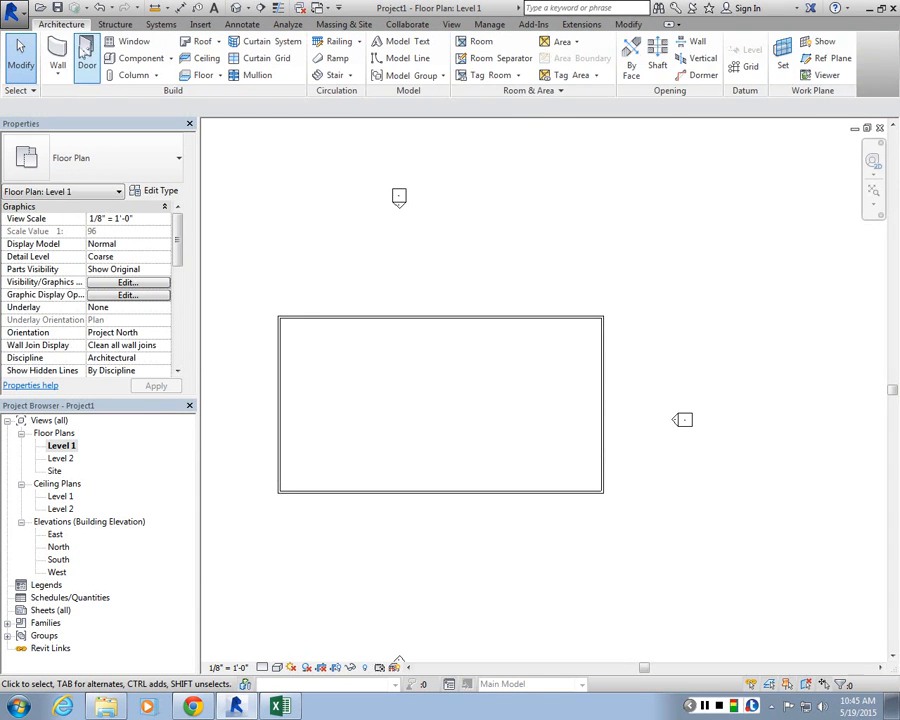
Step: Create a floor on Level 1 by picking the four walls as its boundary
click(203, 75)
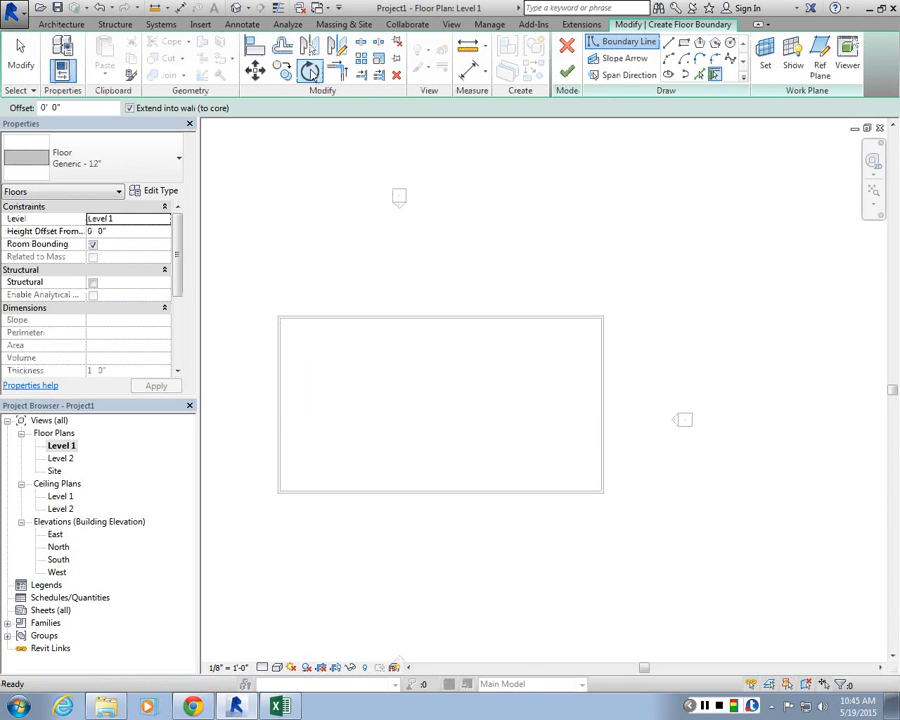
click(279, 380)
click(450, 317)
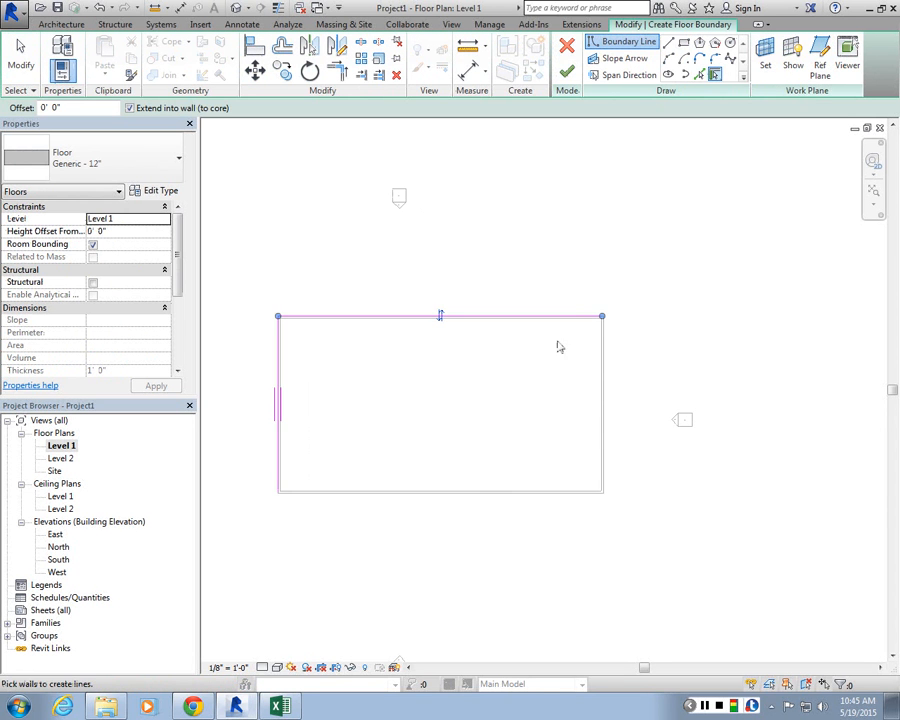
click(602, 375)
click(483, 491)
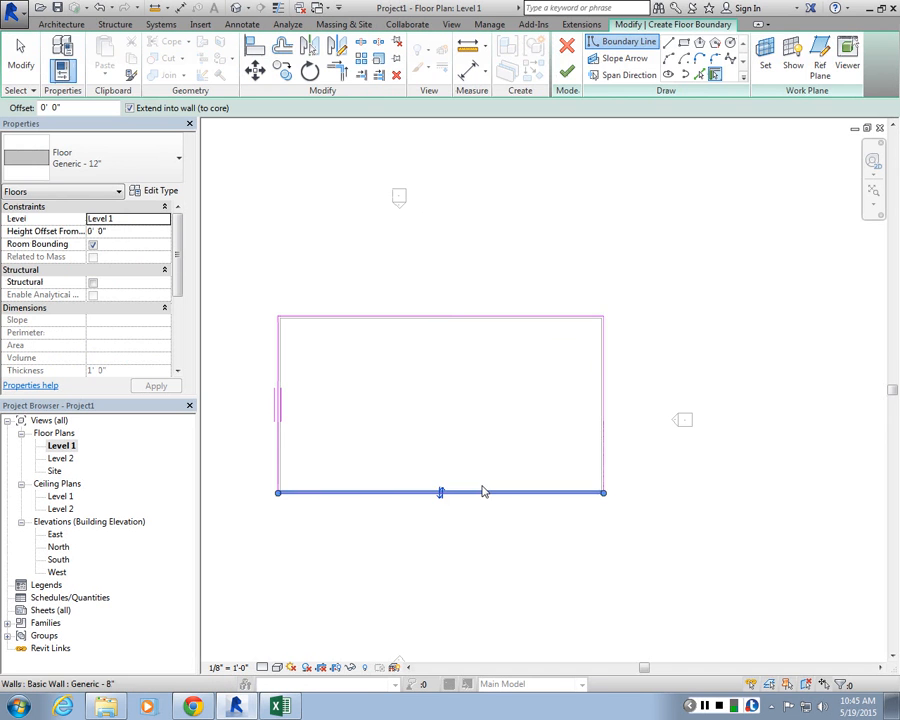
click(563, 74)
Step: Copy the walls and floor and paste them aligned to Level 2
drag(261, 284, 626, 548)
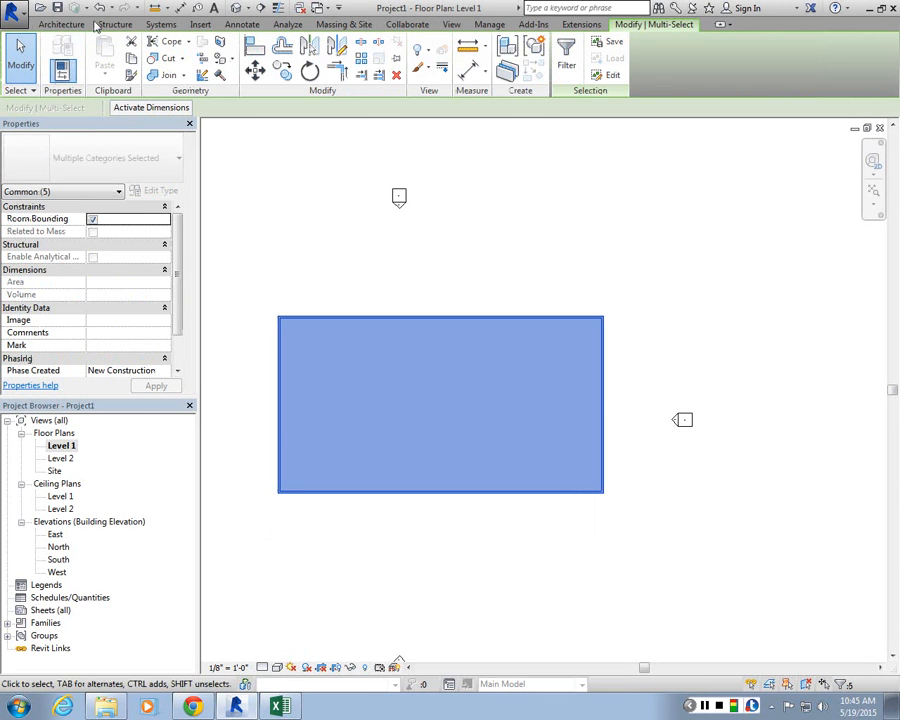
click(131, 59)
click(104, 73)
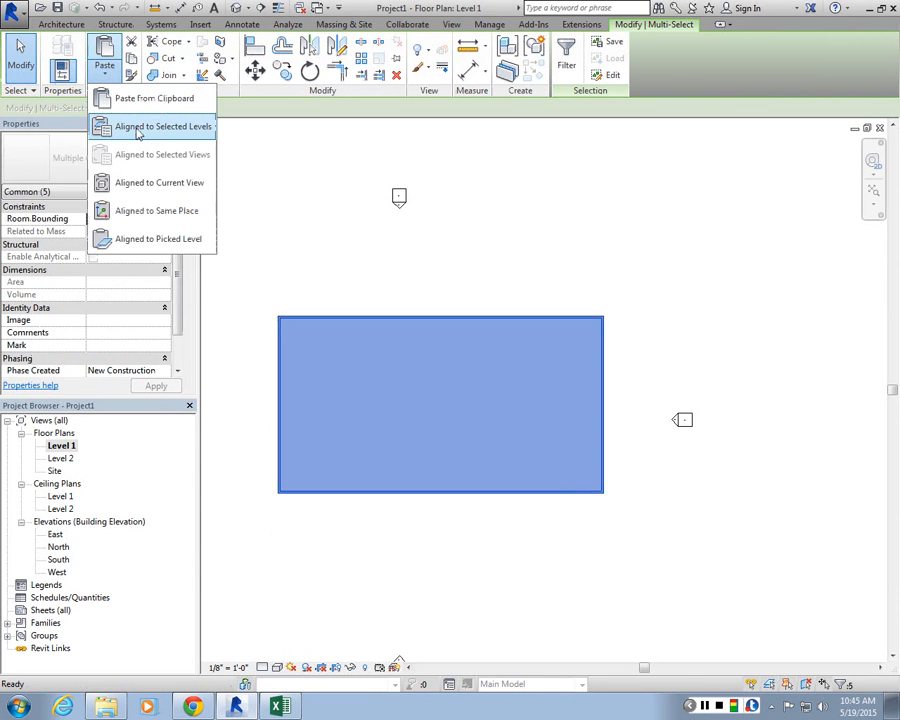
click(112, 132)
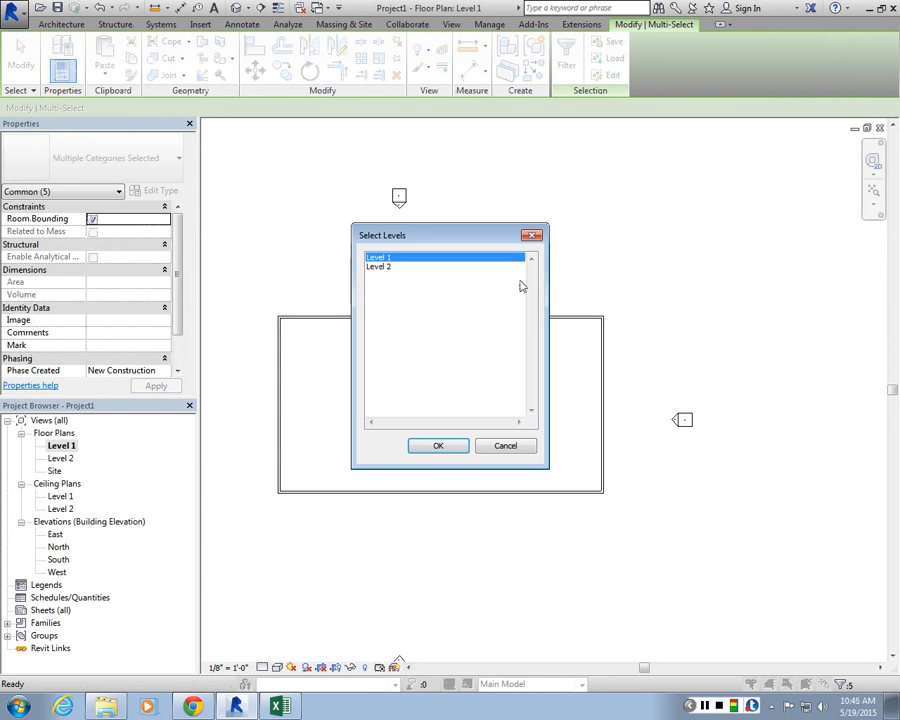
click(380, 266)
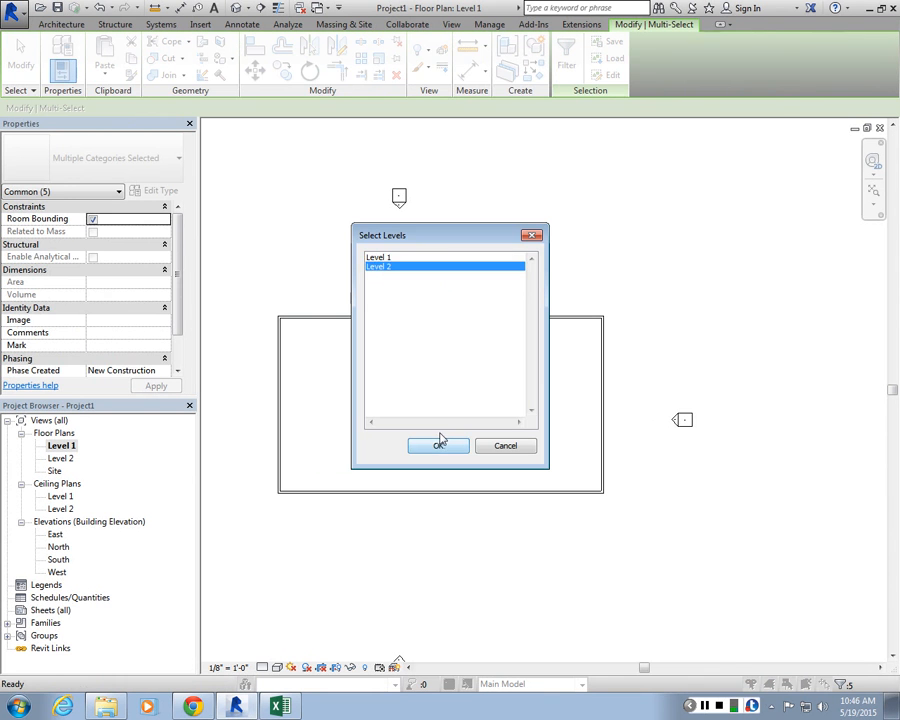
click(441, 441)
Step: Edit the Level 2 floor's boundary, moving its lower edge up about 27'-4", and finish the edit
click(237, 8)
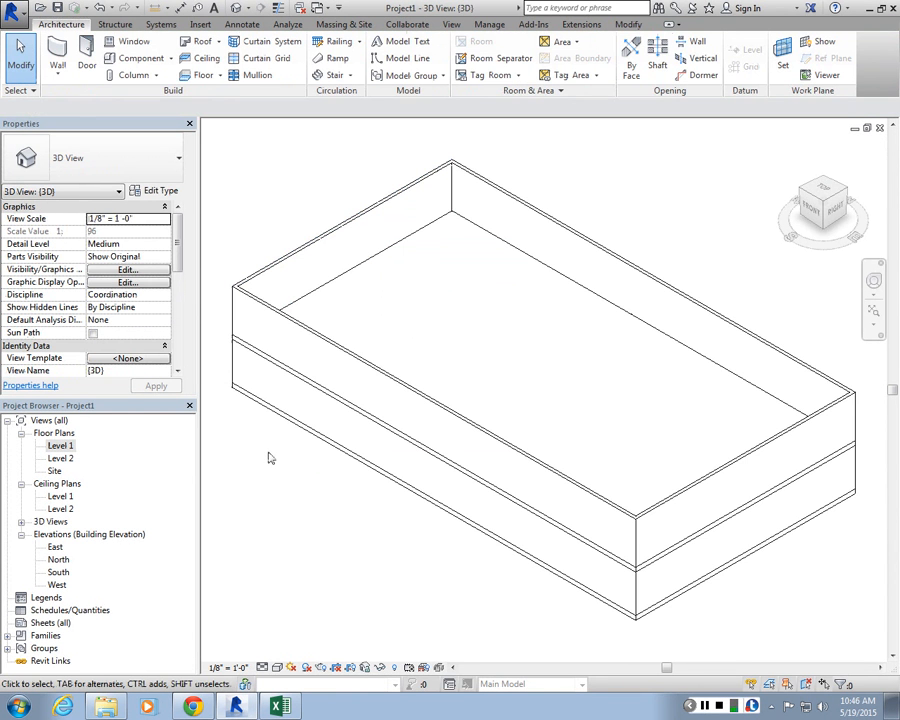
double_click(70, 458)
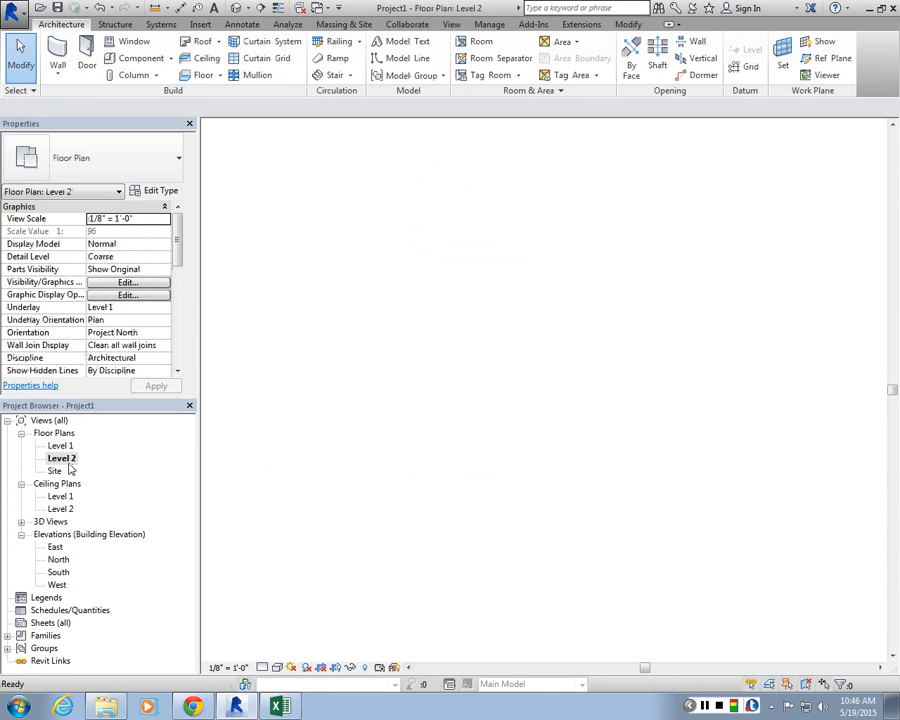
key(Tab)
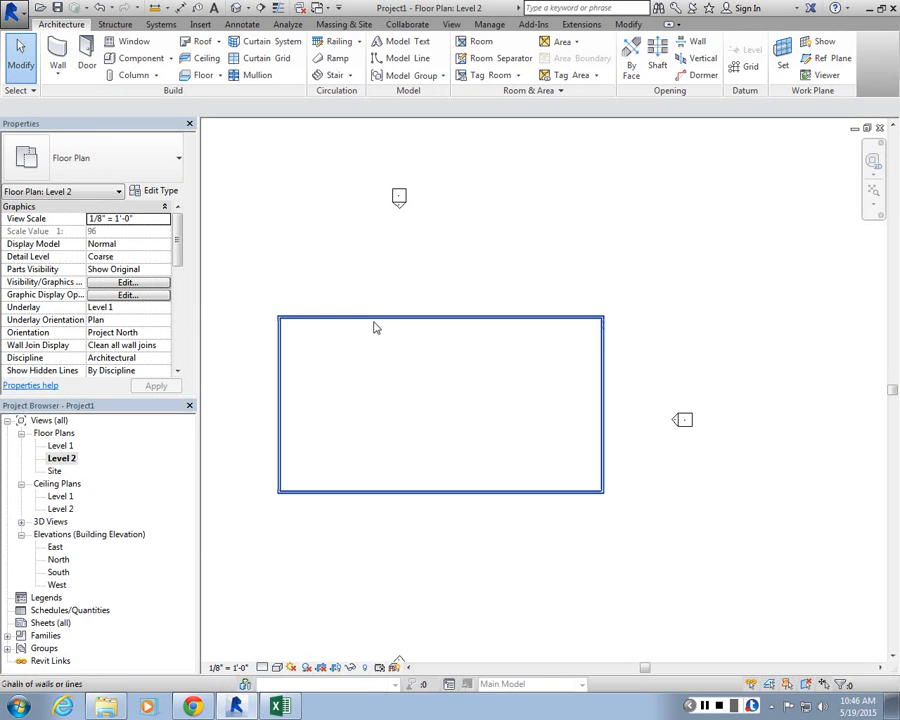
key(Tab)
click(375, 327)
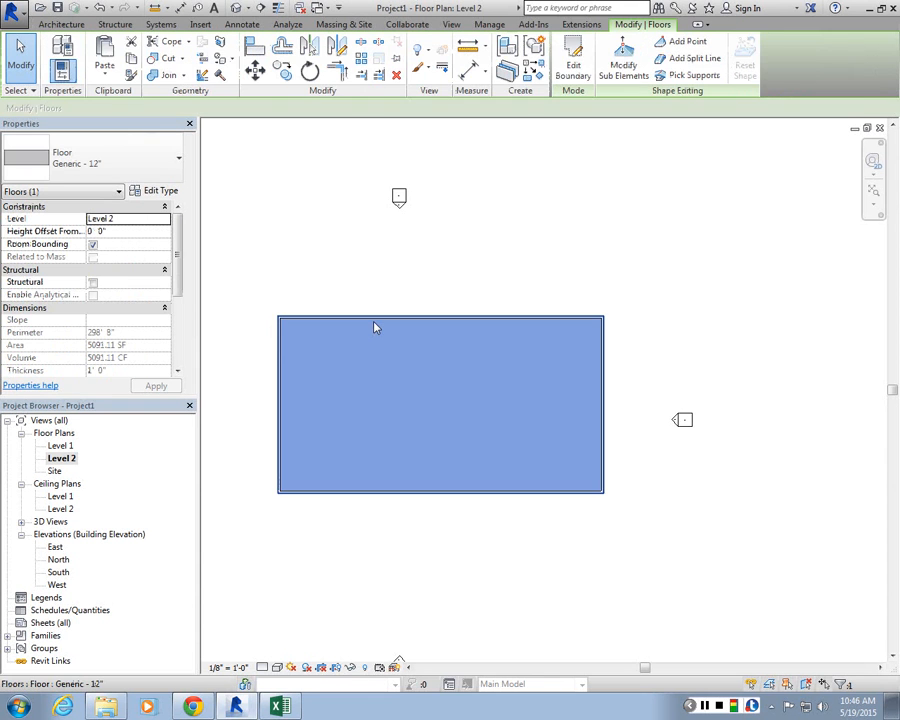
click(573, 58)
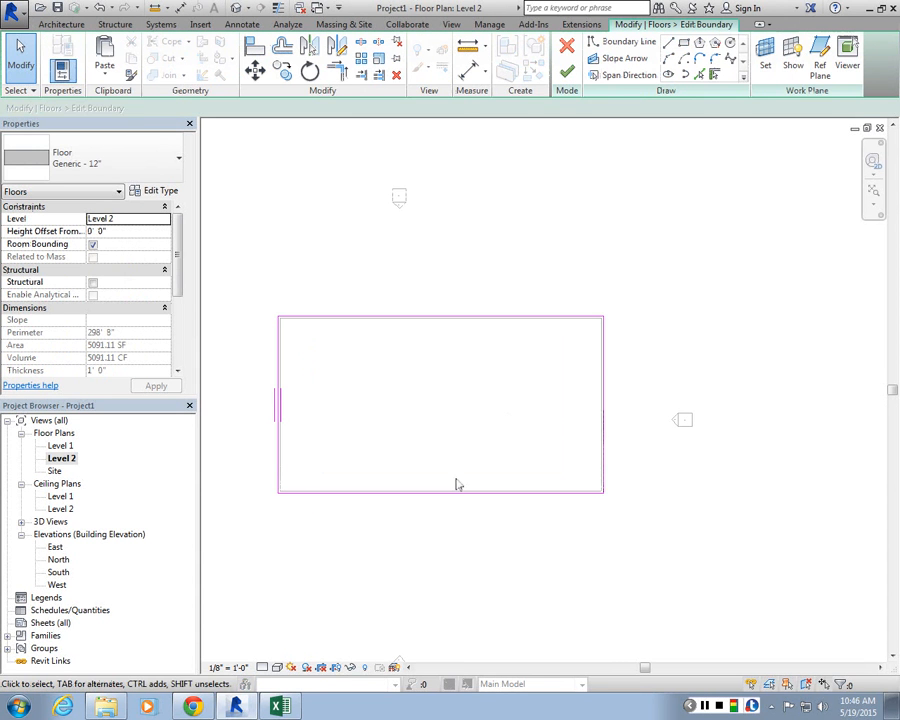
drag(444, 491, 443, 400)
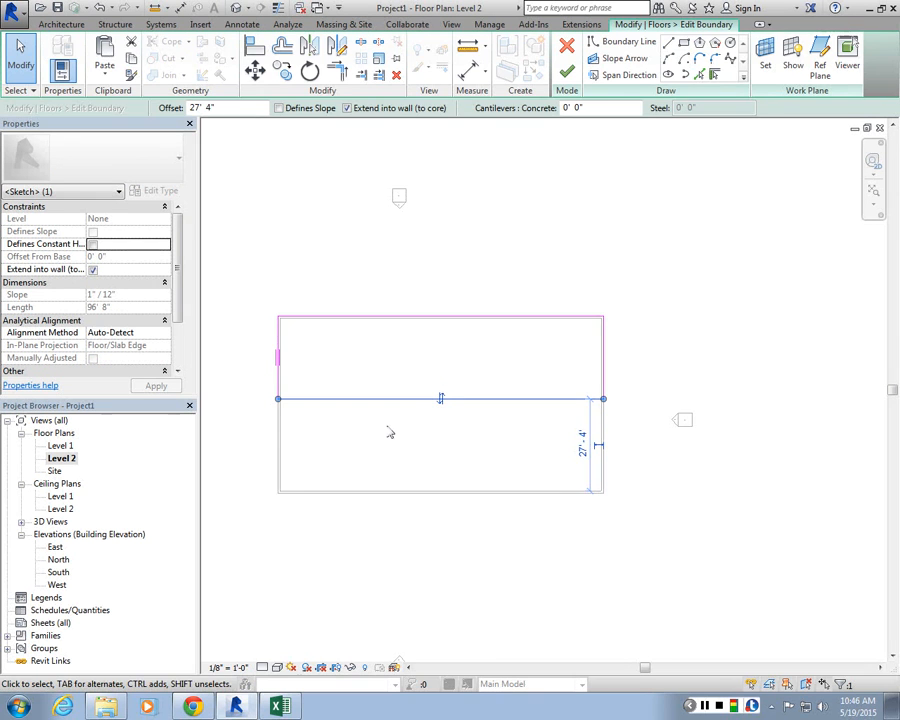
click(566, 71)
click(478, 358)
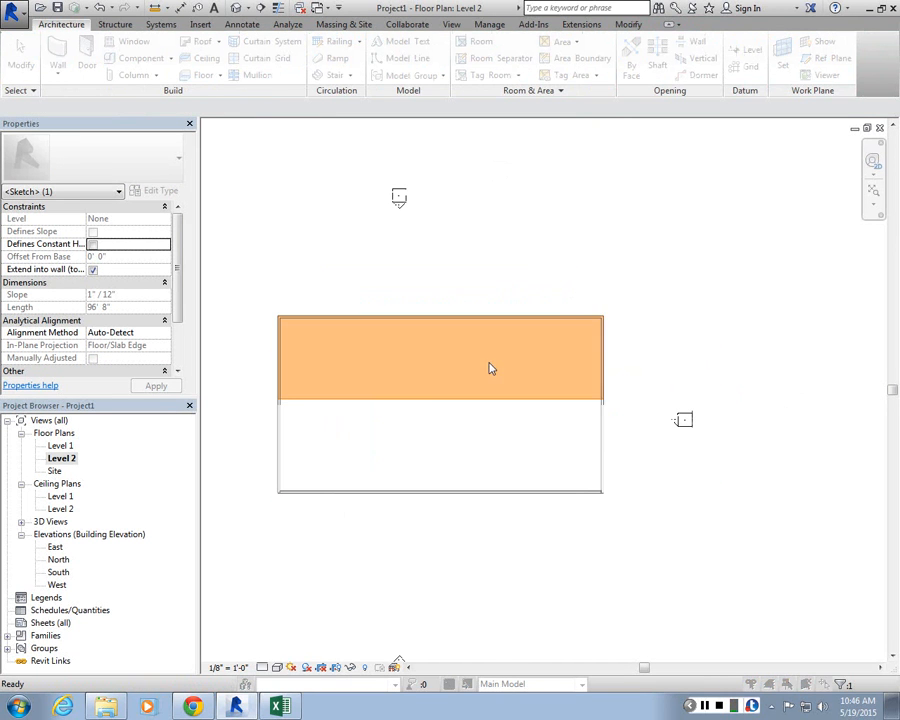
Step: Check the shortened Level 2 floor in the 3D view
click(401, 396)
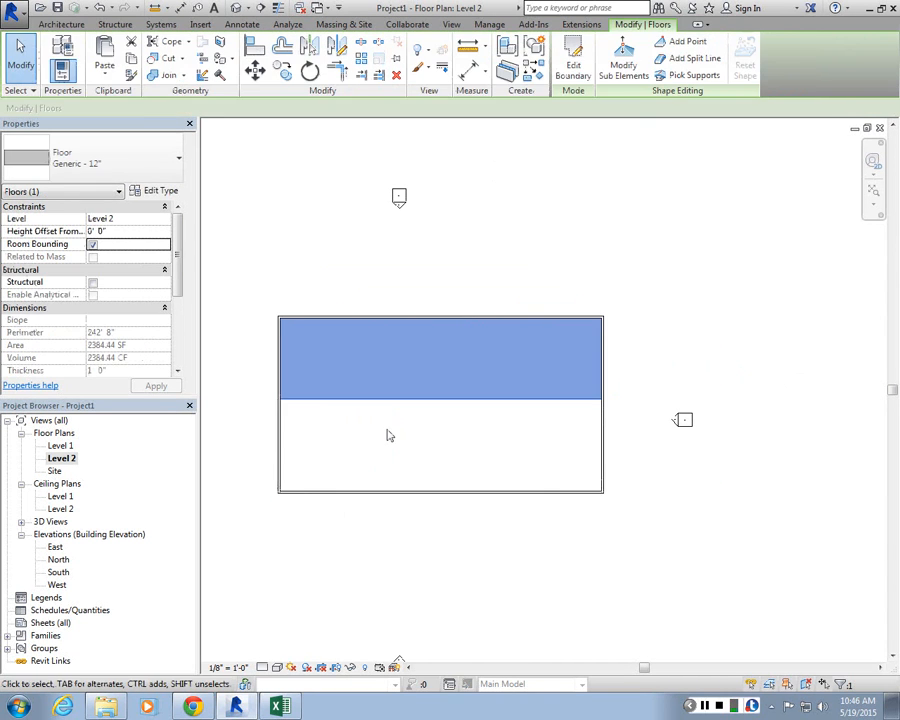
click(390, 435)
click(237, 8)
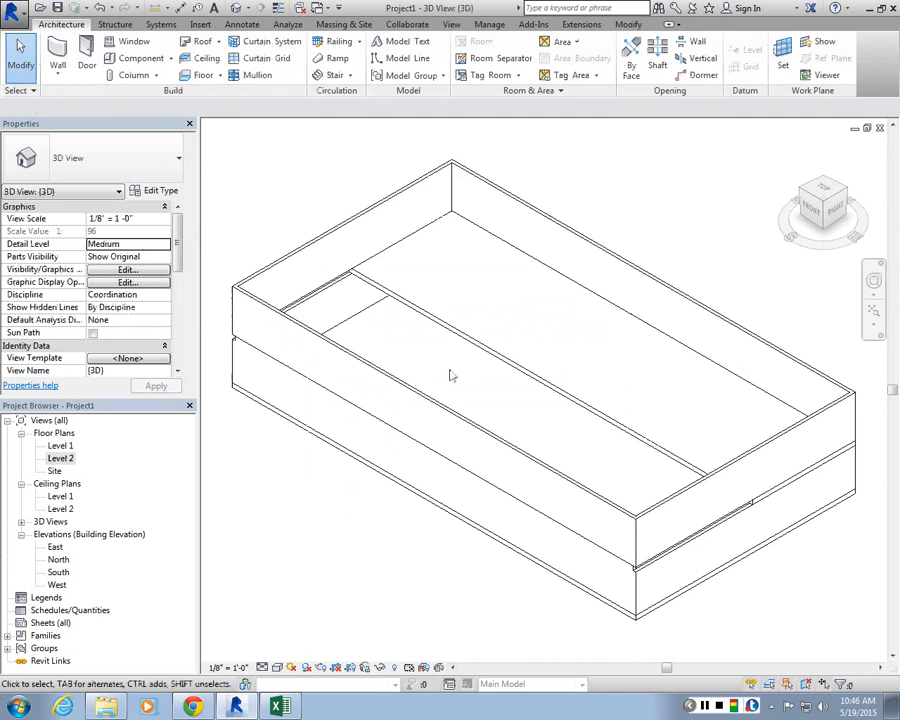
Step: Select the Level 1 end wall below the shortened floor and try to attach its top
scroll(643, 570, up, 1)
click(641, 566)
scroll(667, 498, down, 3)
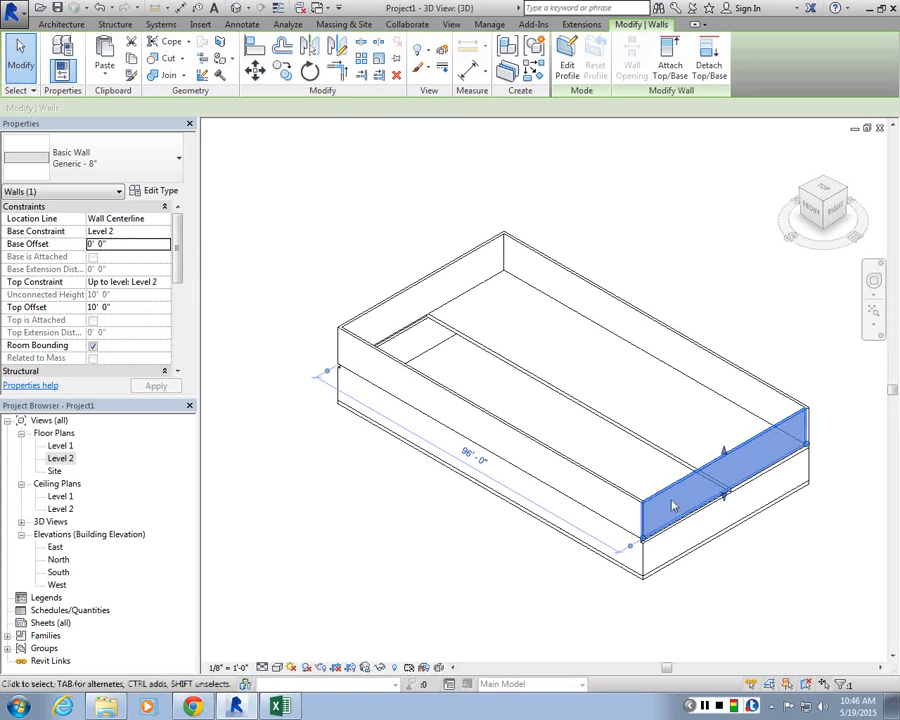
scroll(672, 502, up, 2)
click(723, 519)
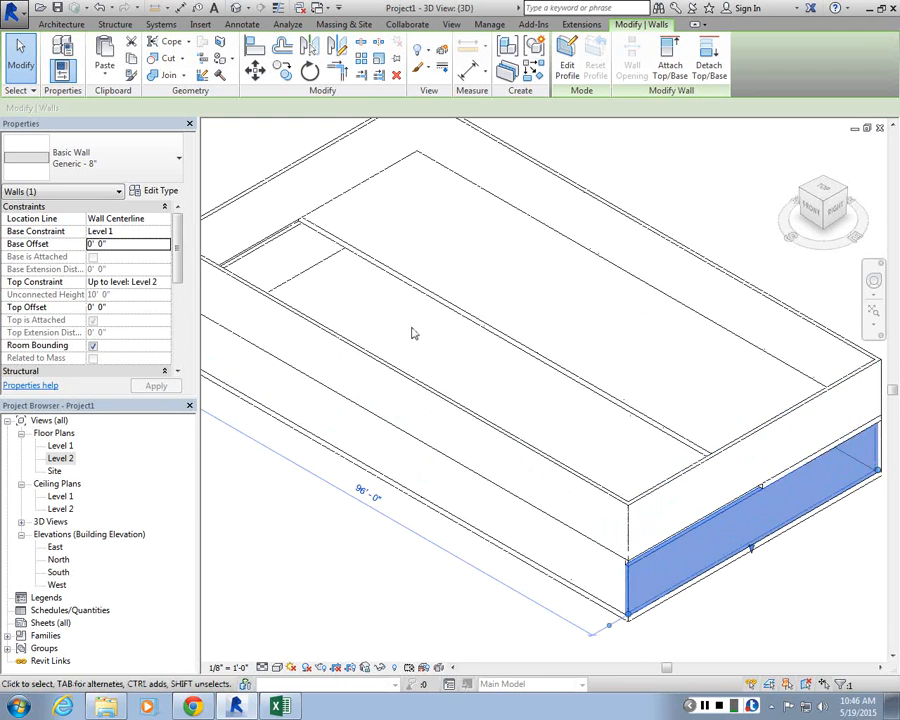
click(670, 58)
click(724, 507)
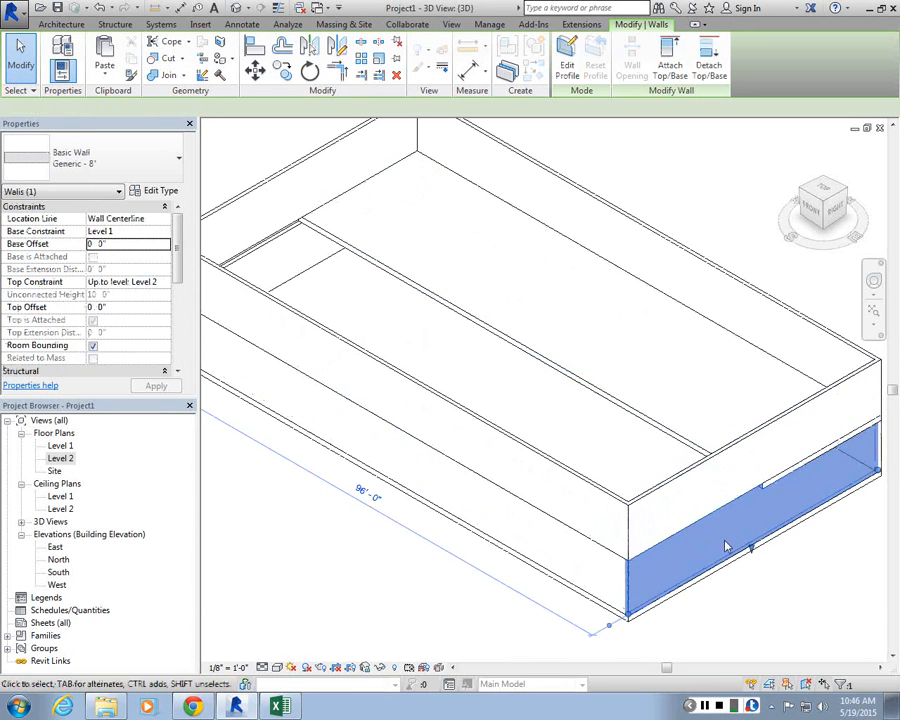
scroll(665, 526, down, 3)
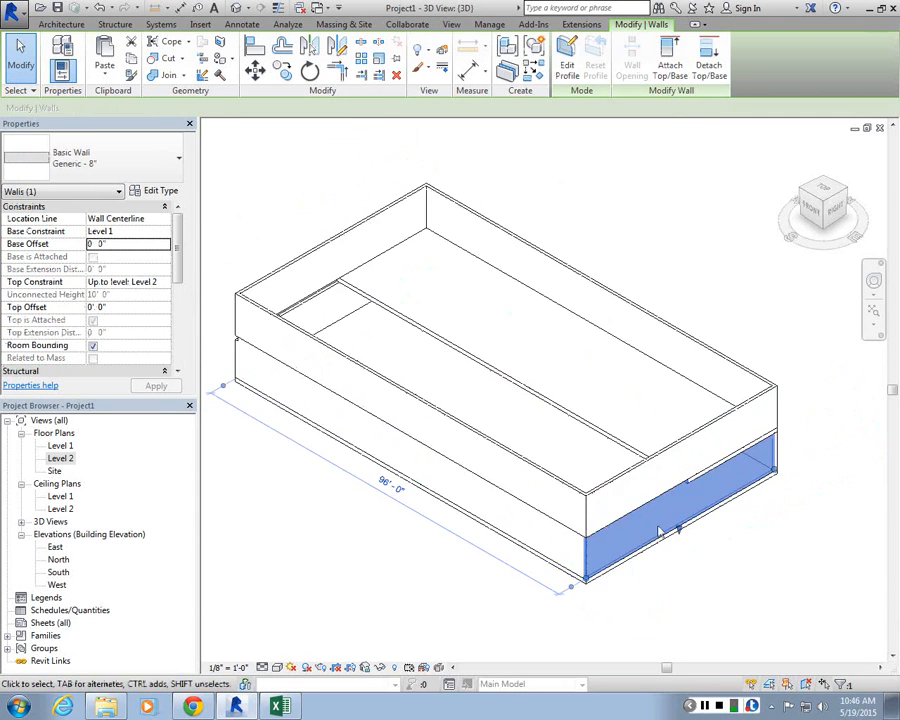
scroll(657, 526, up, 2)
key(Escape)
Step: Attach the top of the long Level 1 front wall to the Level 2 floor
scroll(607, 494, up, 3)
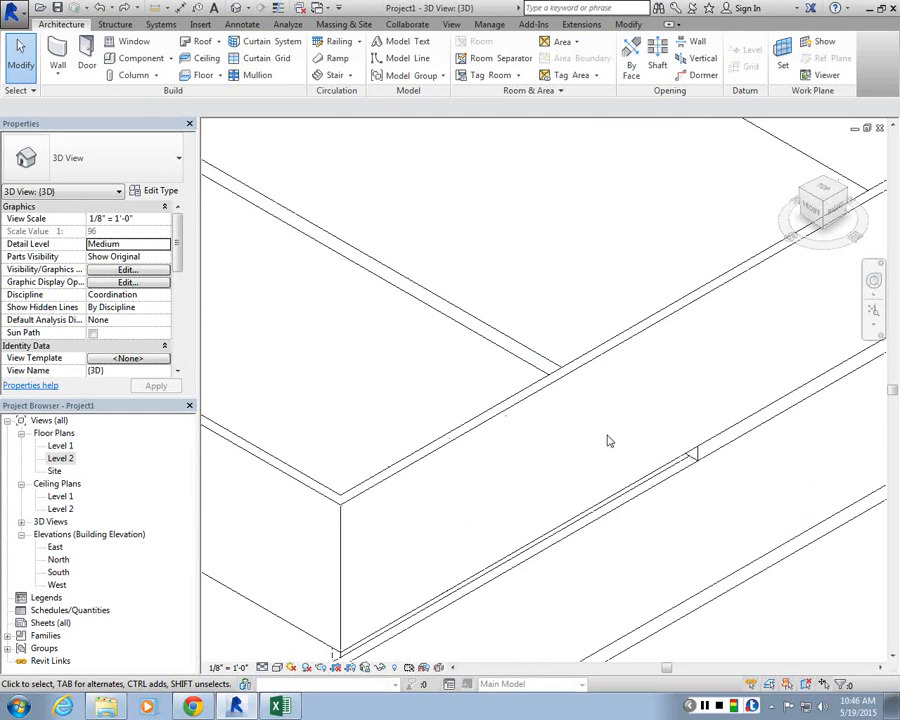
scroll(613, 484, down, 1)
click(629, 502)
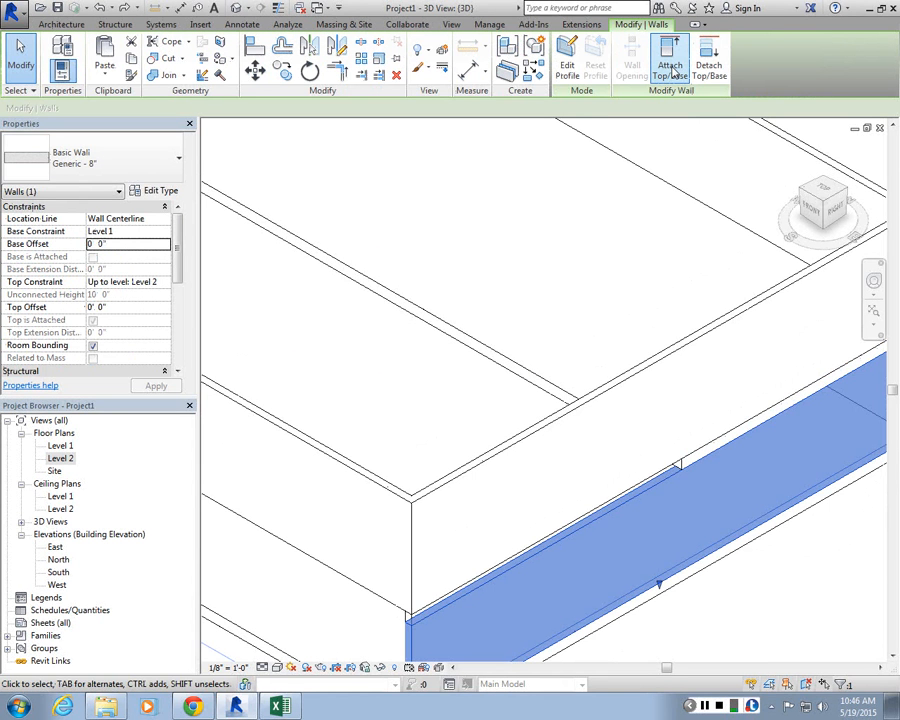
click(672, 72)
click(672, 72)
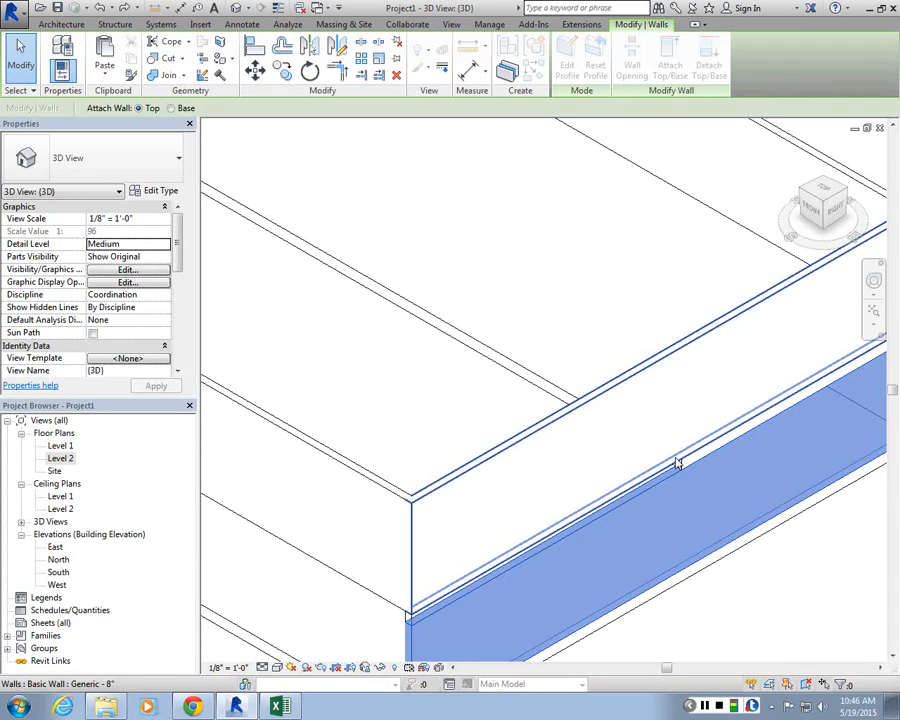
click(677, 463)
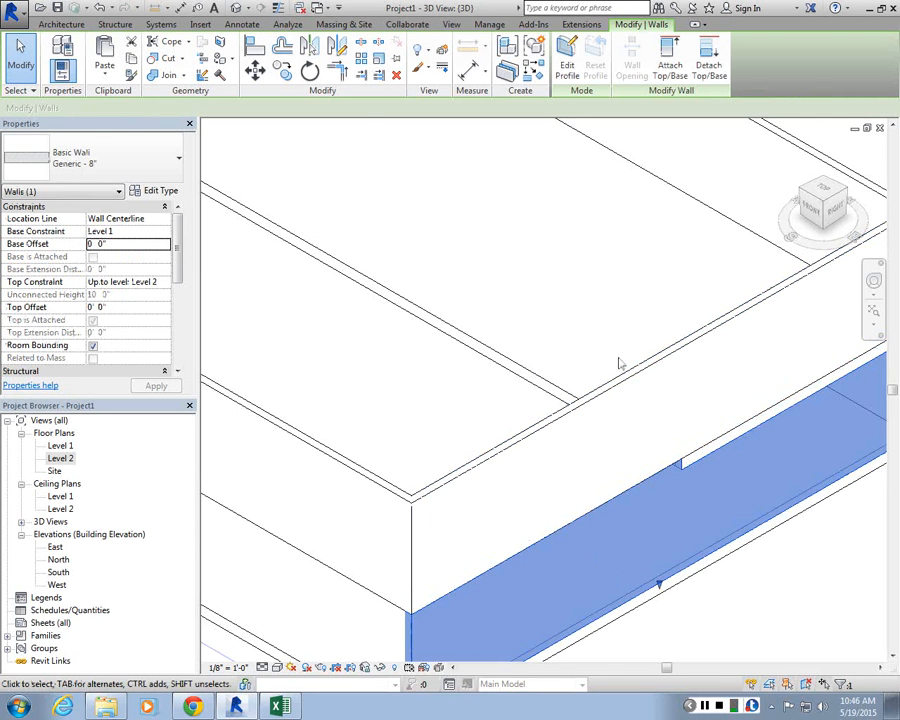
Step: Attach the top of the opposite Level 1 end wall to the Level 2 floor
scroll(694, 442, down, 5)
scroll(390, 192, up, 3)
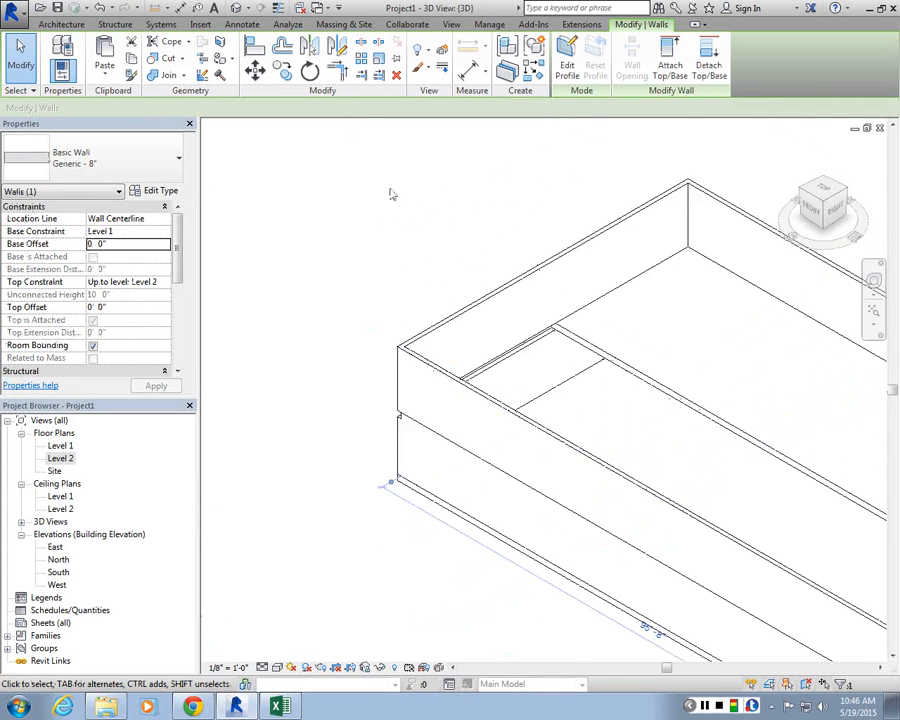
click(573, 378)
click(571, 397)
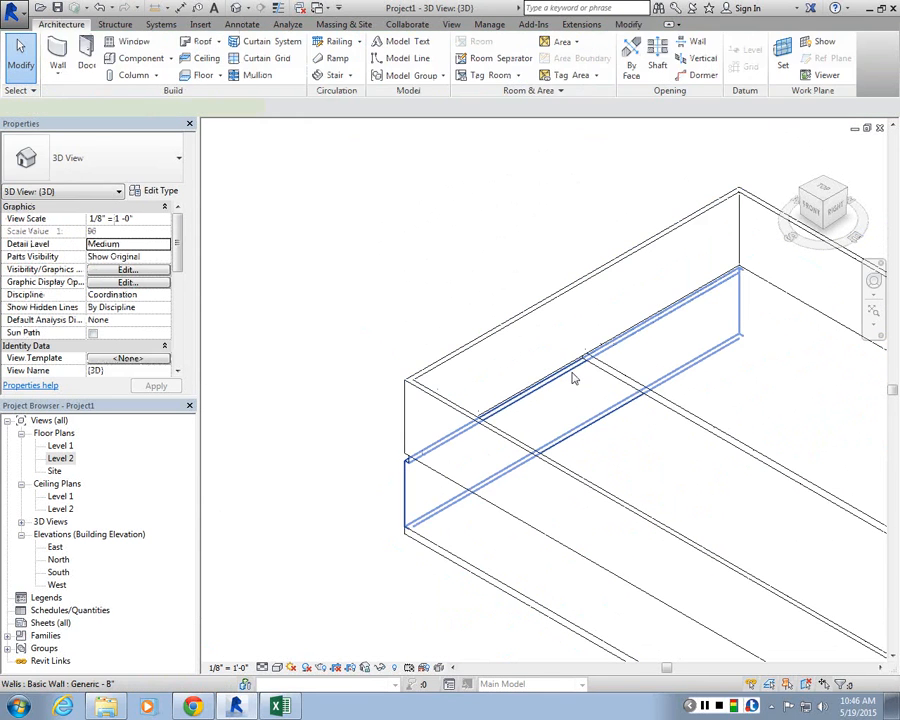
click(573, 376)
click(670, 66)
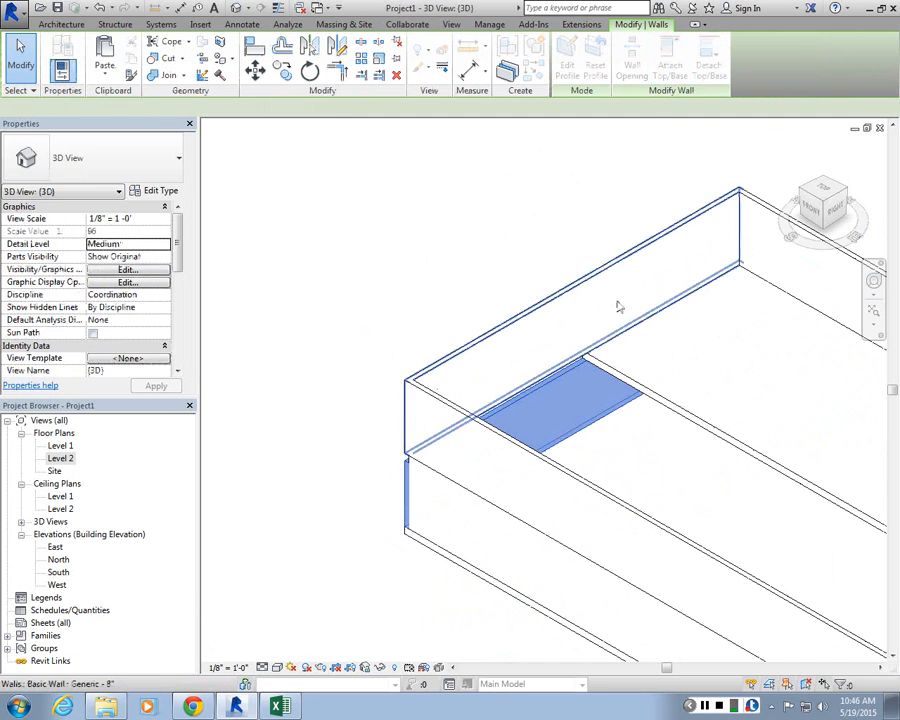
click(577, 358)
click(426, 255)
scroll(426, 255, down, 4)
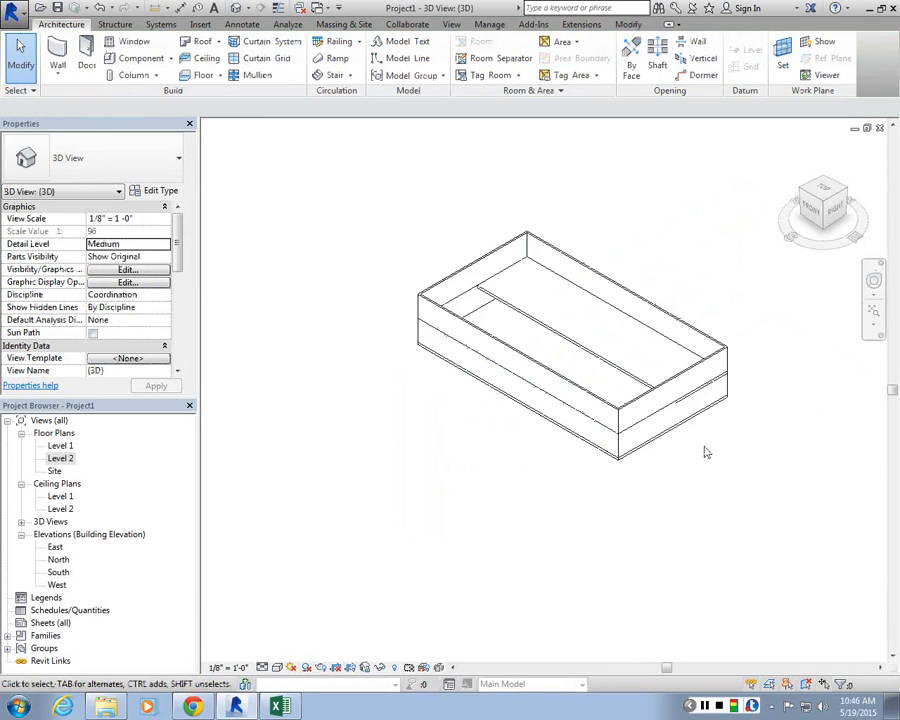
scroll(704, 449, up, 2)
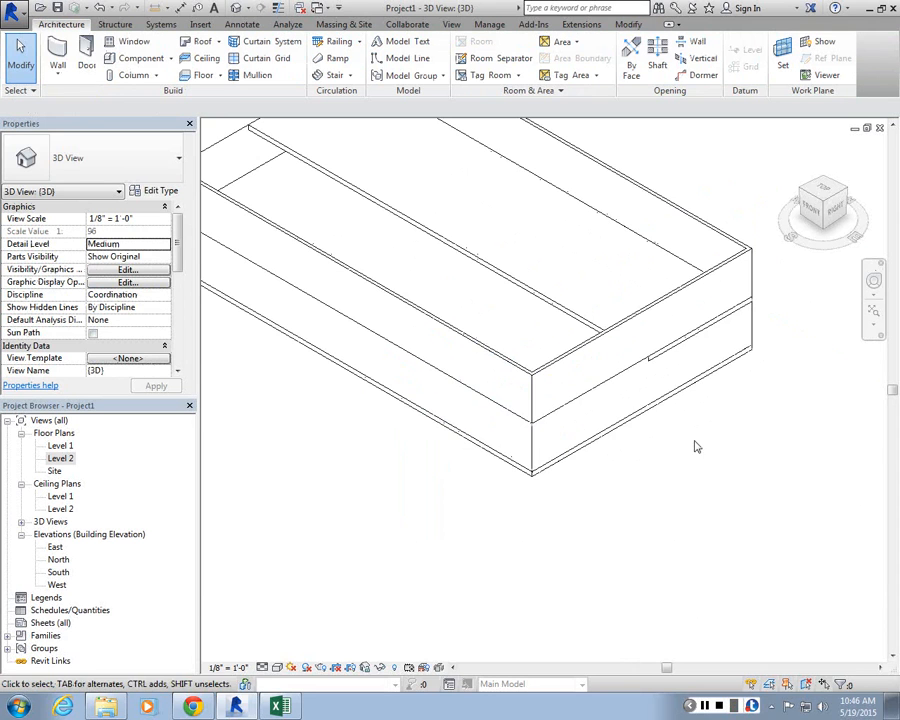
Step: Open the Level 1 floor plan and set its Underlay to Level 2
double_click(60, 445)
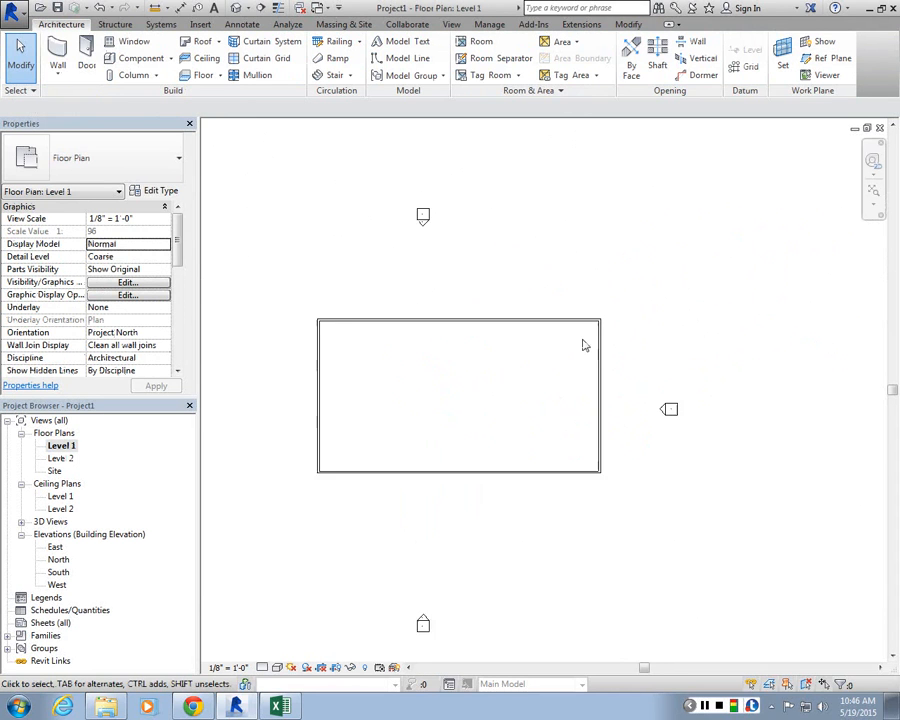
scroll(584, 345, down, 1)
scroll(415, 346, up, 5)
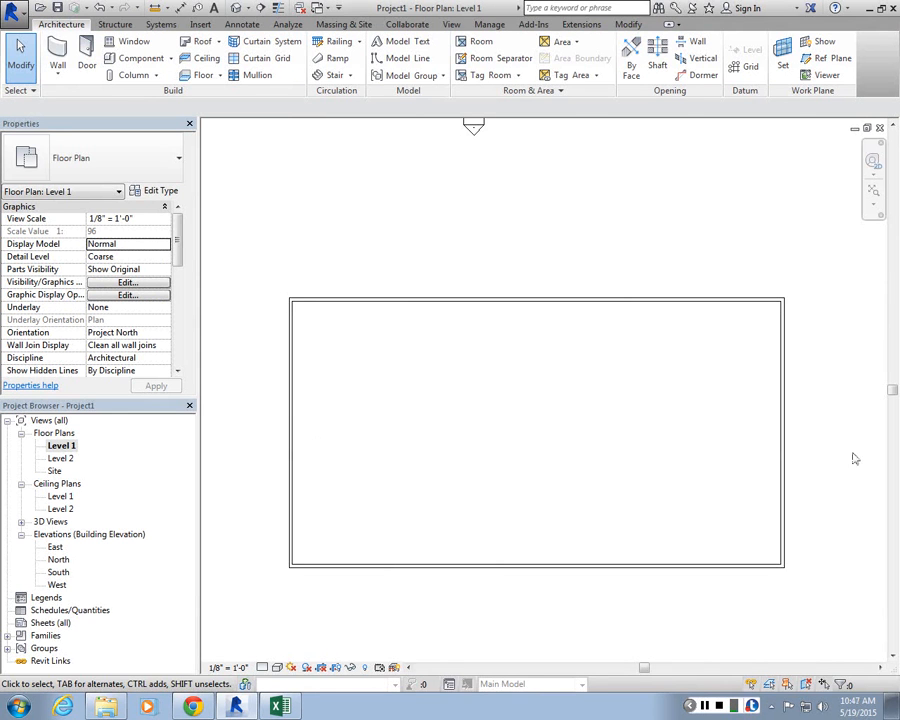
scroll(564, 378, up, 1)
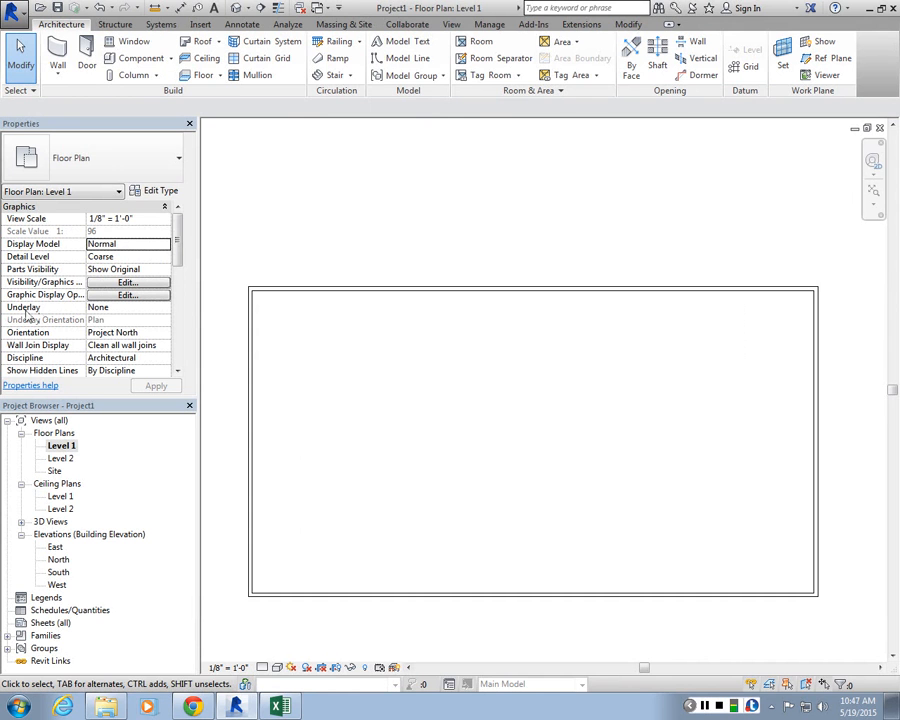
click(120, 307)
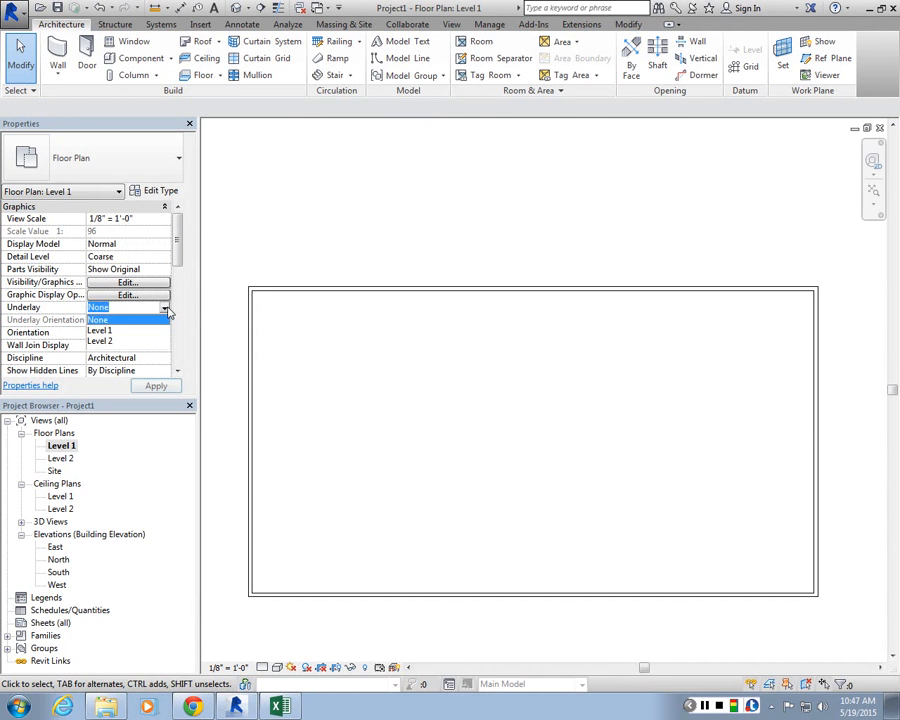
click(102, 339)
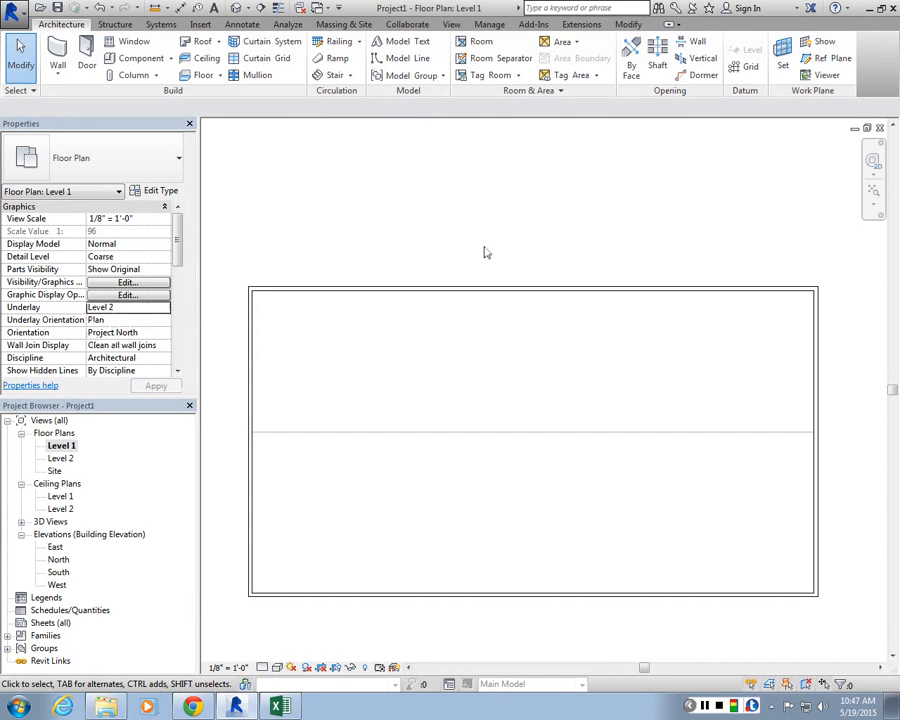
Step: Start a model line with the <Hidden> line style and try picking the Level 2 floor's edge
middle_drag(468, 247, 479, 246)
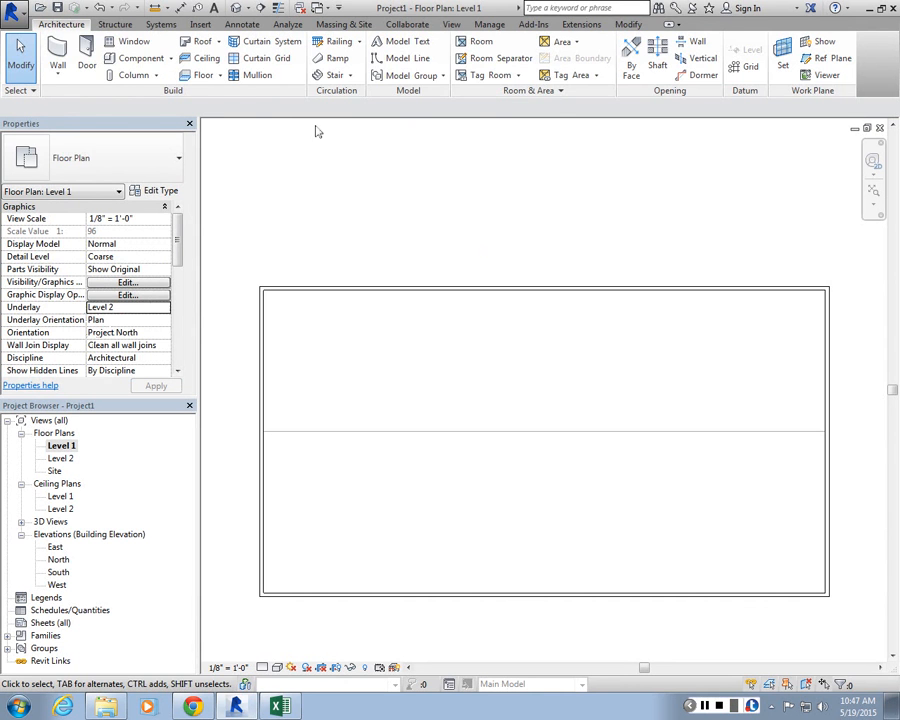
click(405, 58)
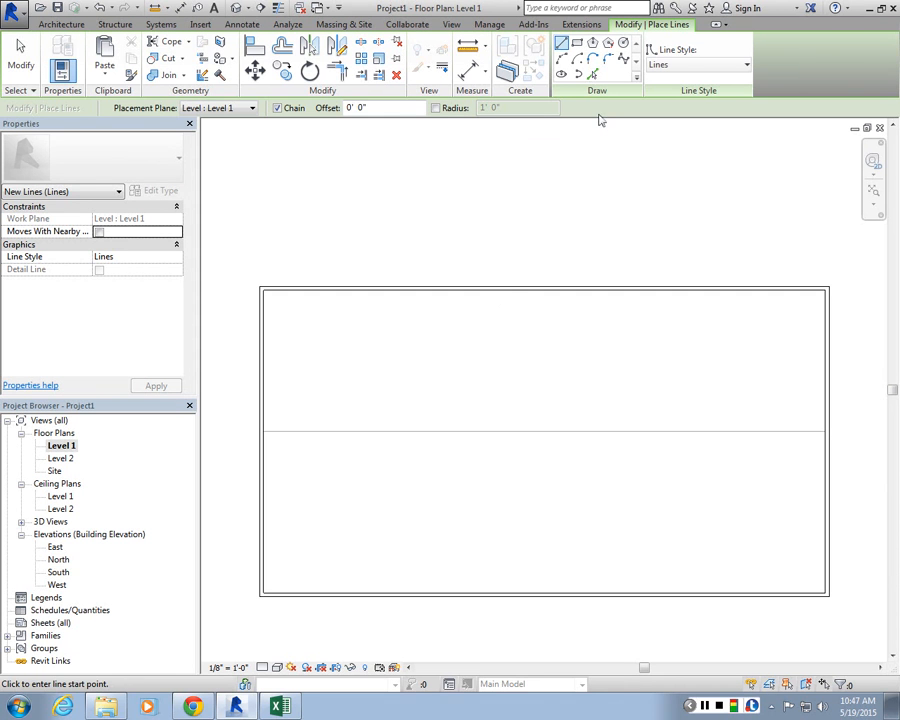
key(Escape)
key(Escape)
key(l)
key(i)
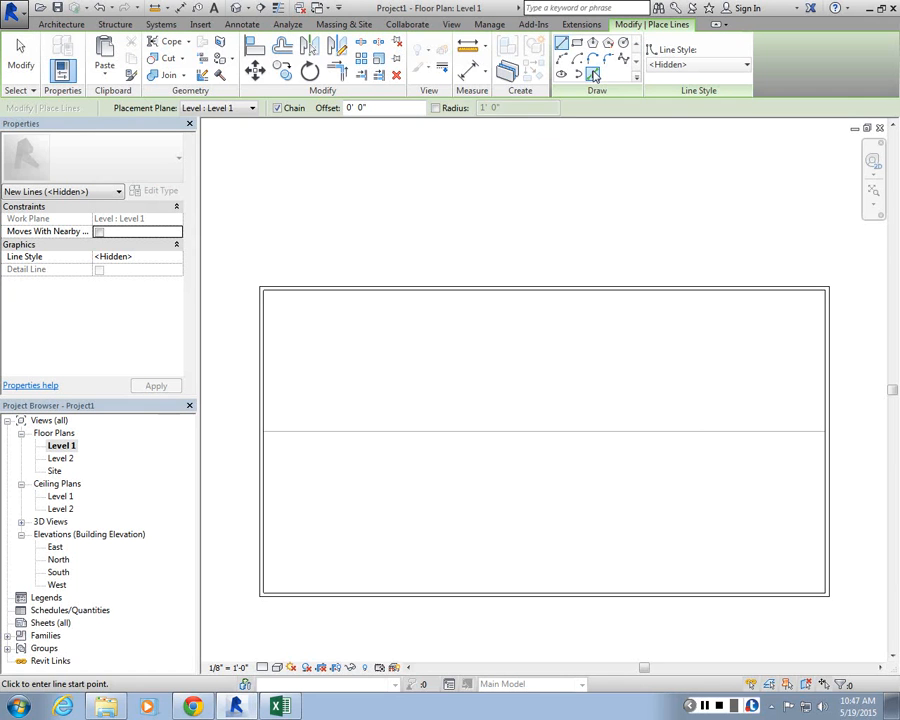
click(593, 75)
click(568, 462)
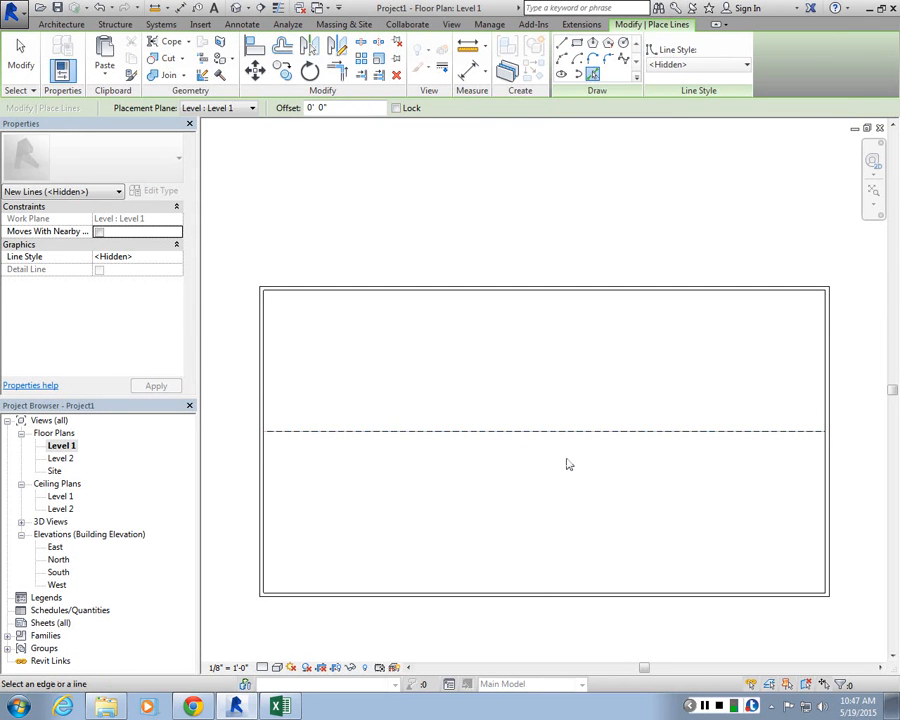
key(Escape)
key(Escape)
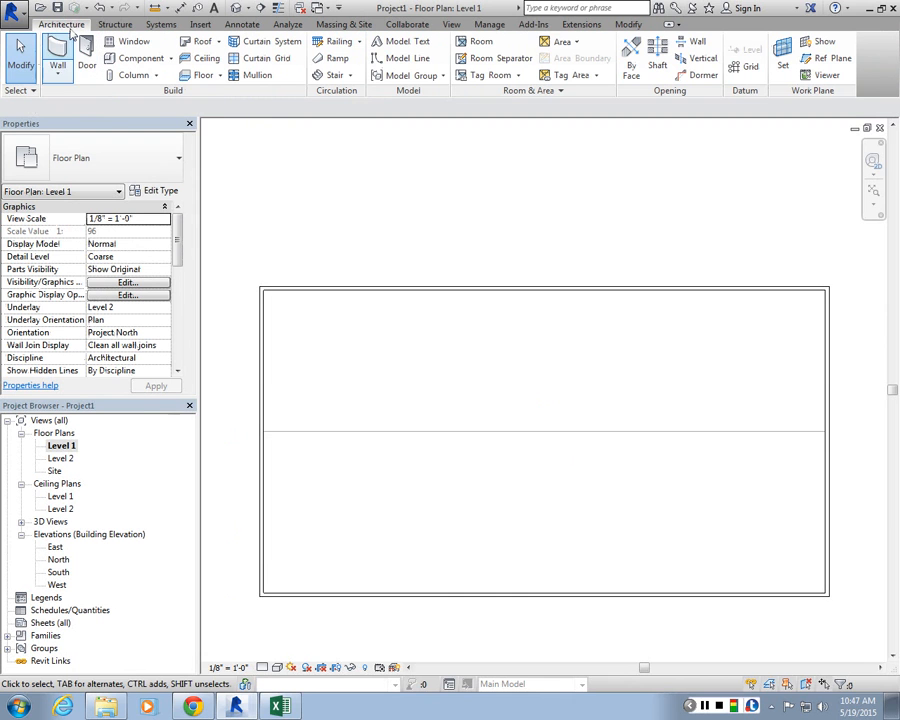
Step: Create a hidden model line on Level 1 by picking the Level 2 floor's edge
click(421, 60)
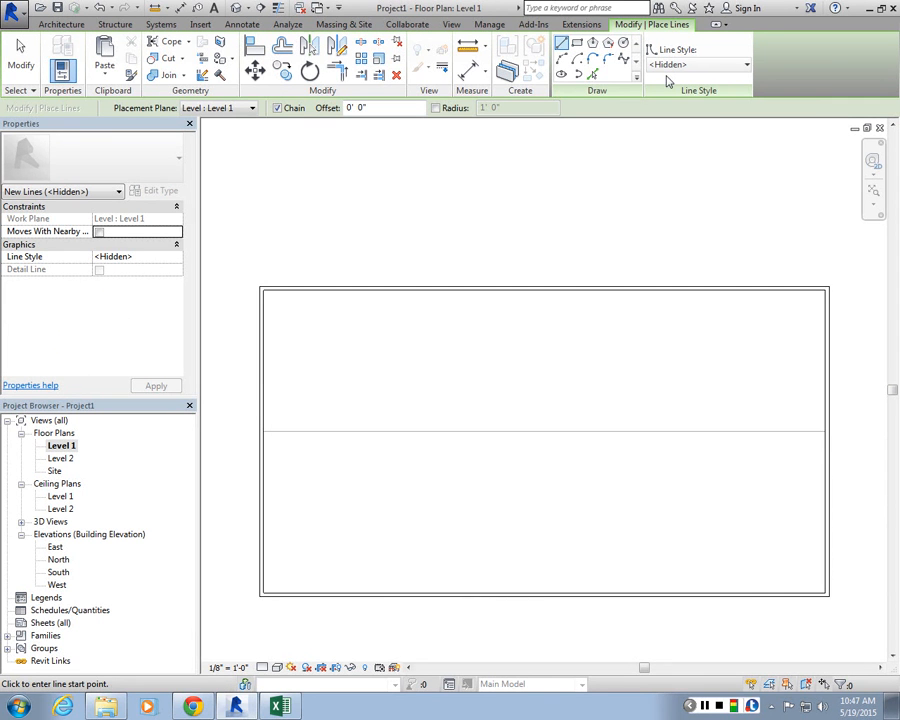
click(592, 75)
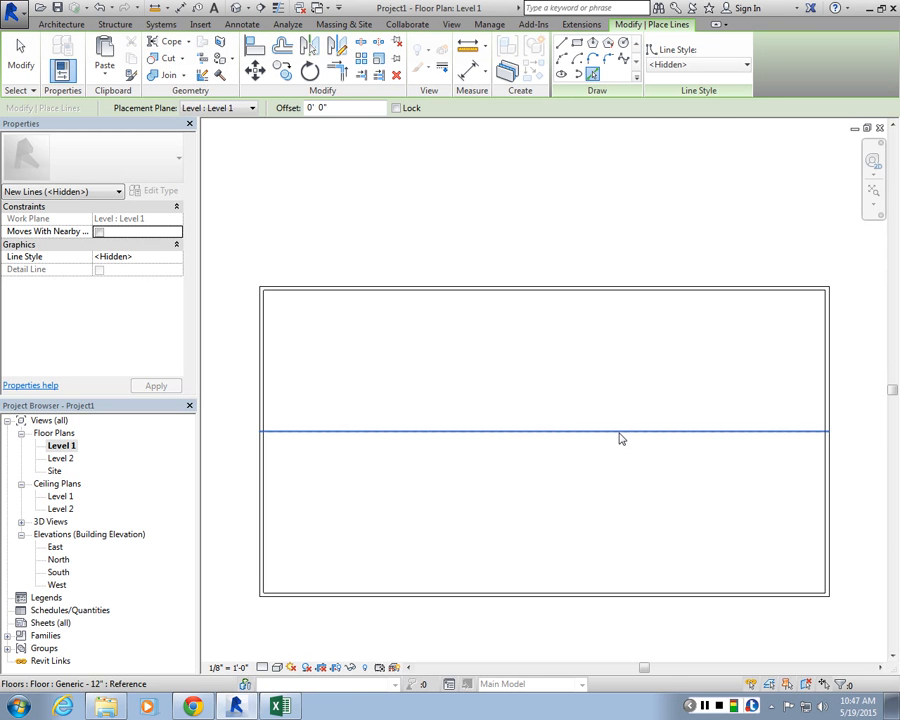
click(620, 438)
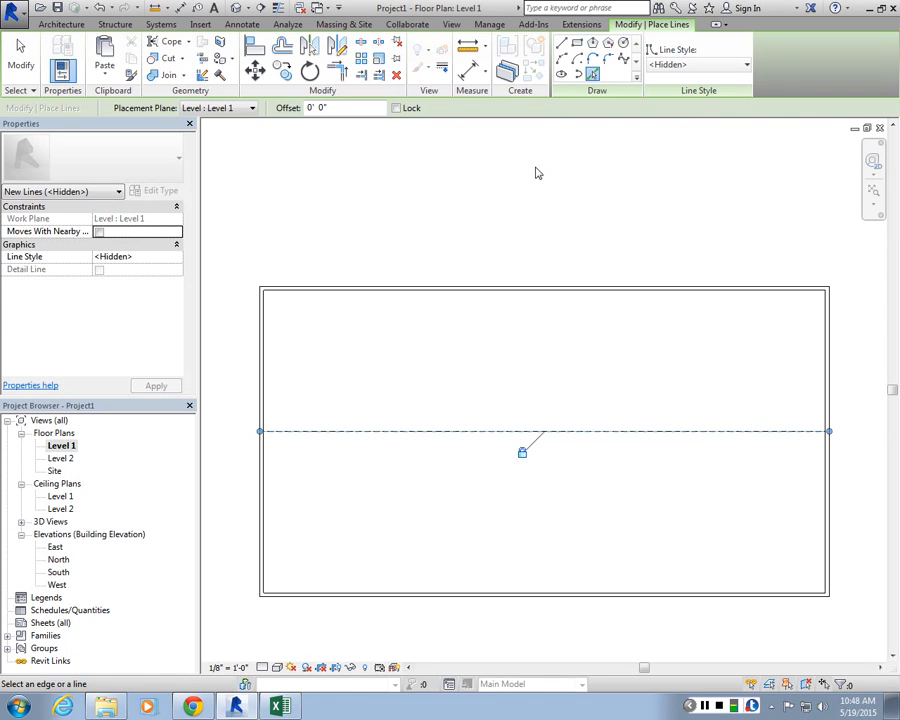
scroll(540, 462, up, 2)
key(Escape)
key(Escape)
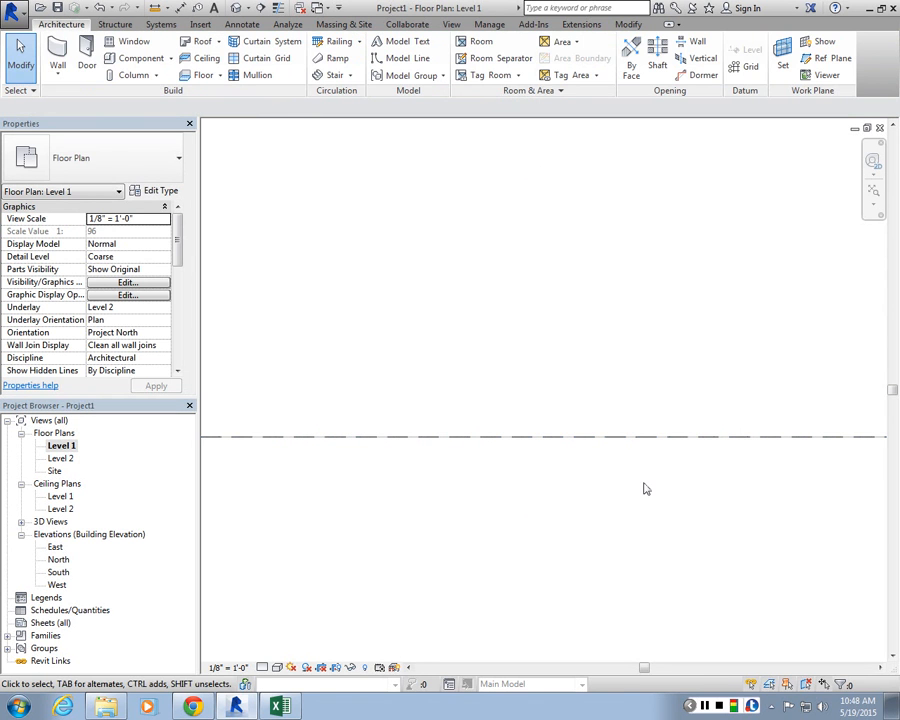
Step: Open Level 2, edit the floor's boundary, and finish, attaching the walls below to its bottom
double_click(61, 457)
double_click(416, 402)
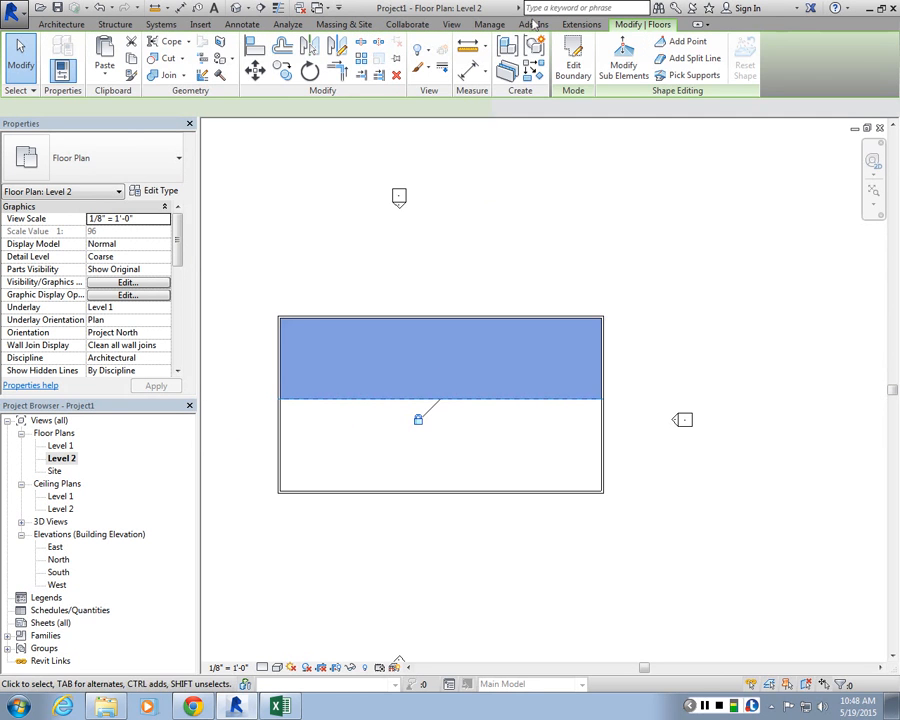
click(465, 400)
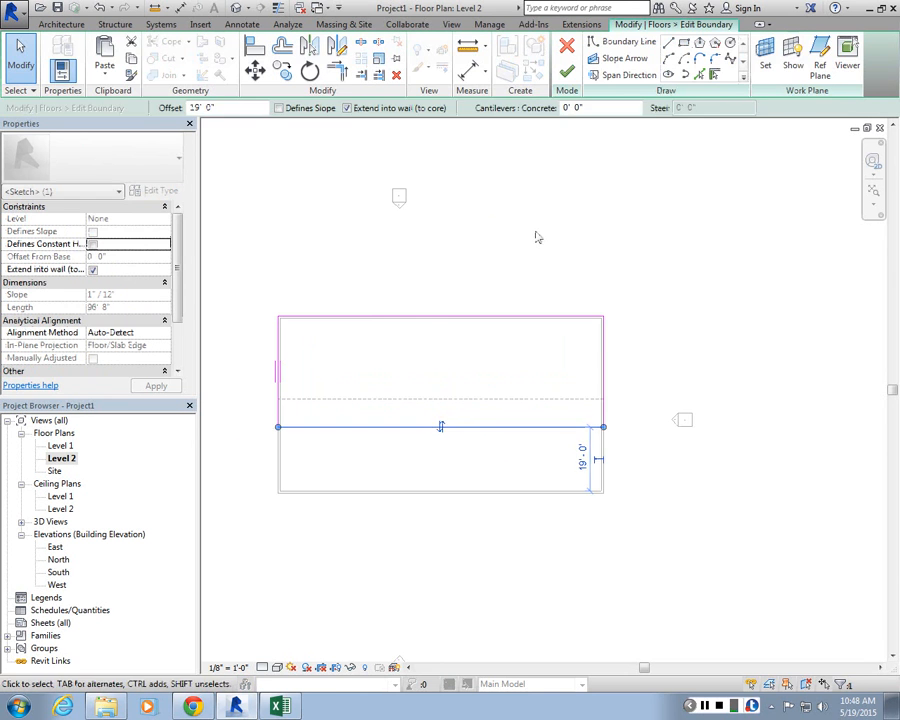
click(567, 71)
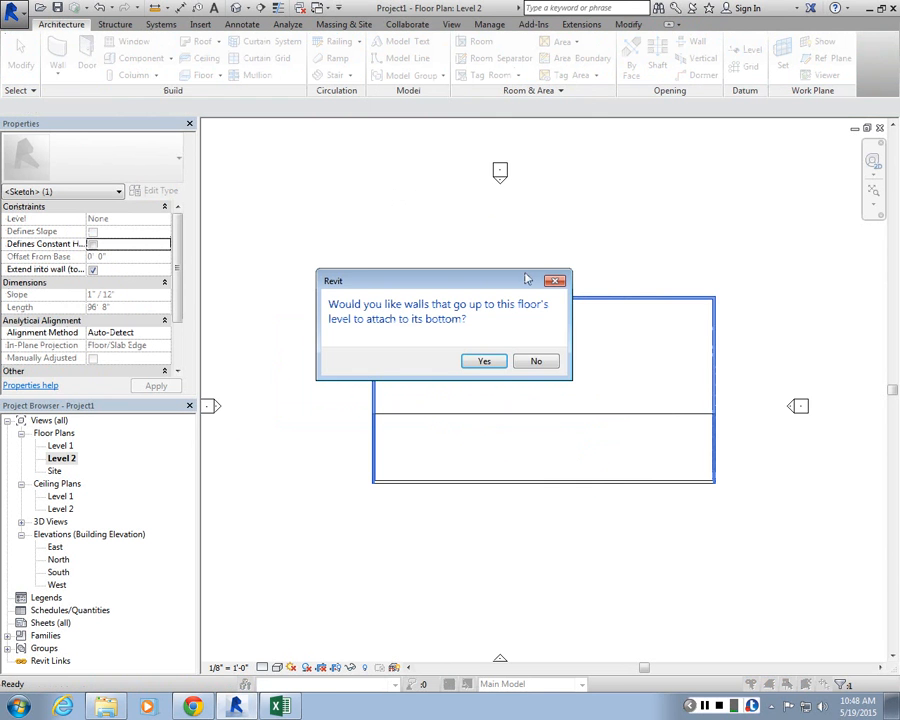
click(487, 361)
click(355, 399)
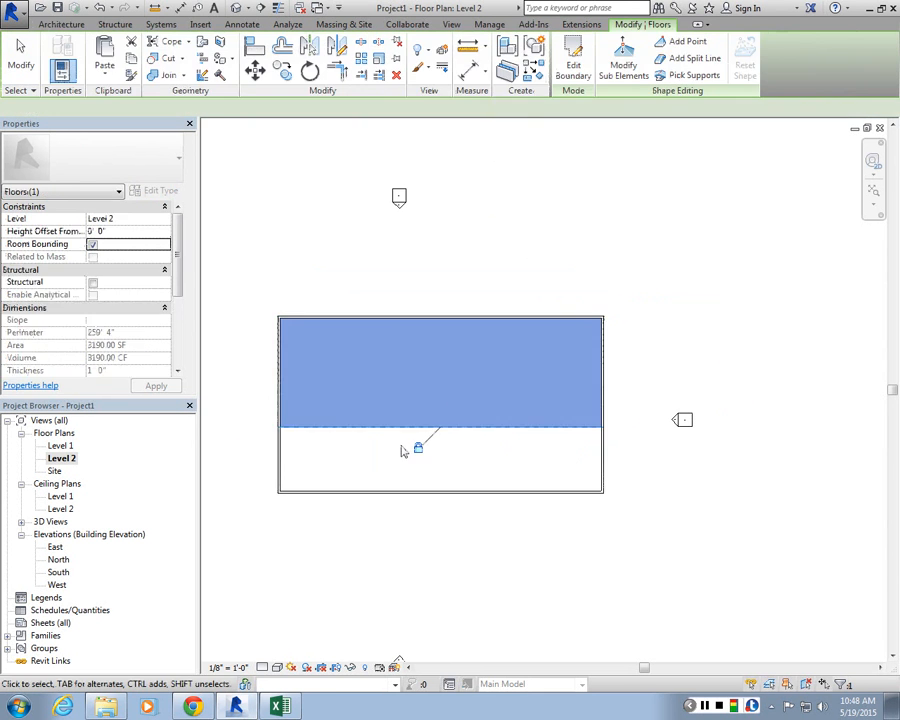
key(Escape)
Step: Return to Level 1 and inspect the hidden model line's position and length
double_click(60, 445)
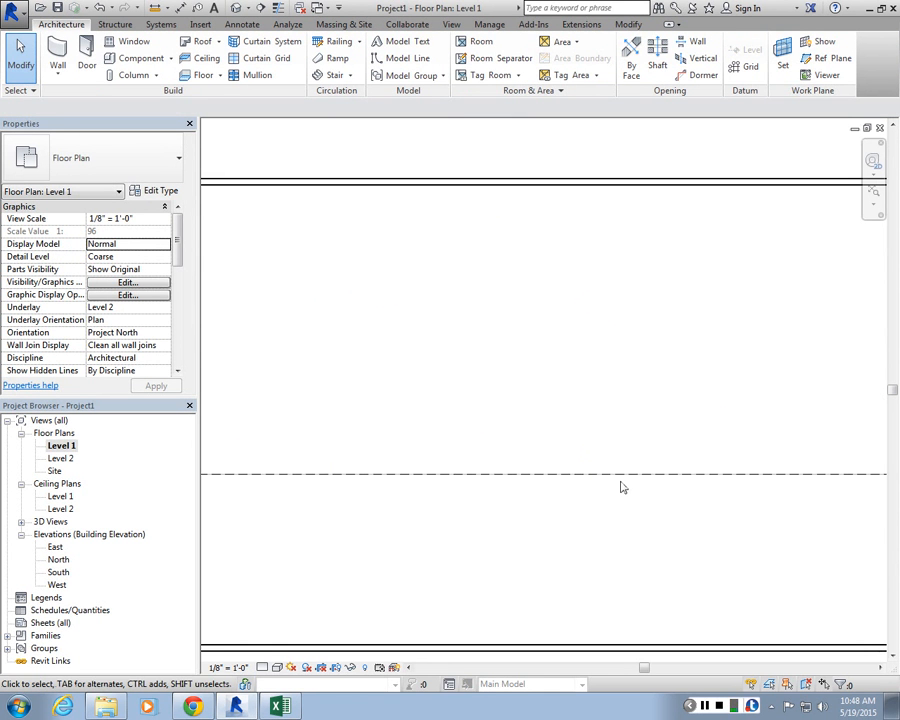
scroll(621, 487, down, 2)
click(555, 483)
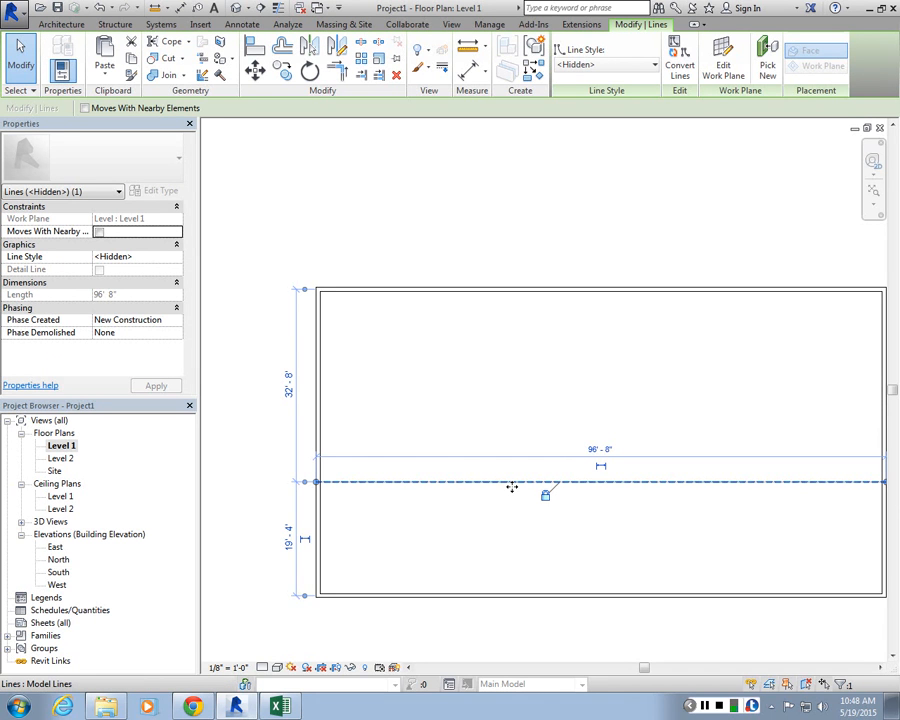
click(463, 467)
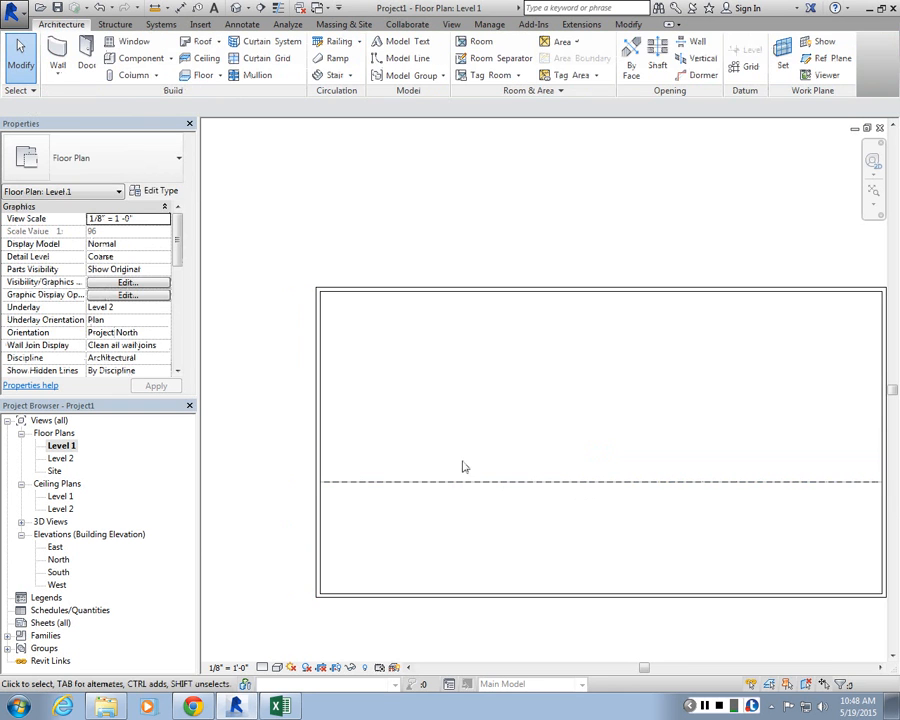
scroll(528, 404, down, 1)
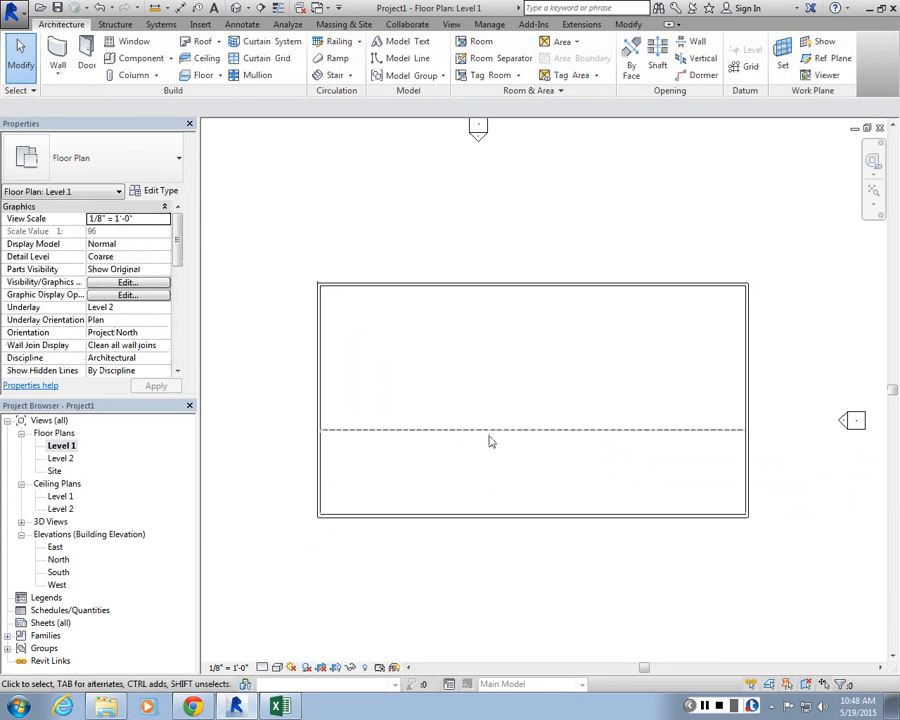
scroll(489, 440, up, 1)
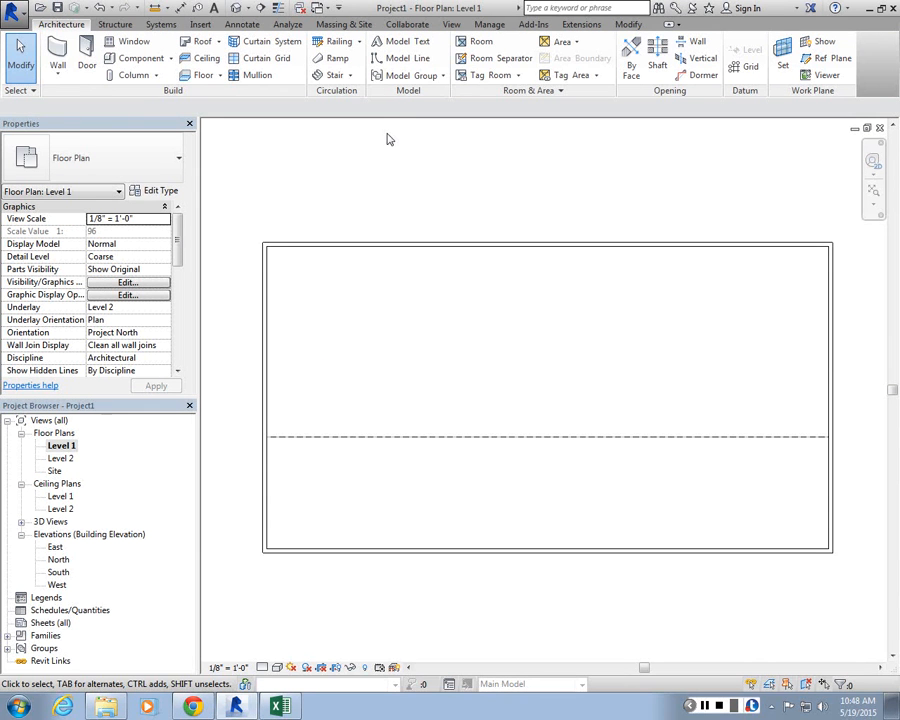
Step: Start the Stair tool on Level 1
click(331, 78)
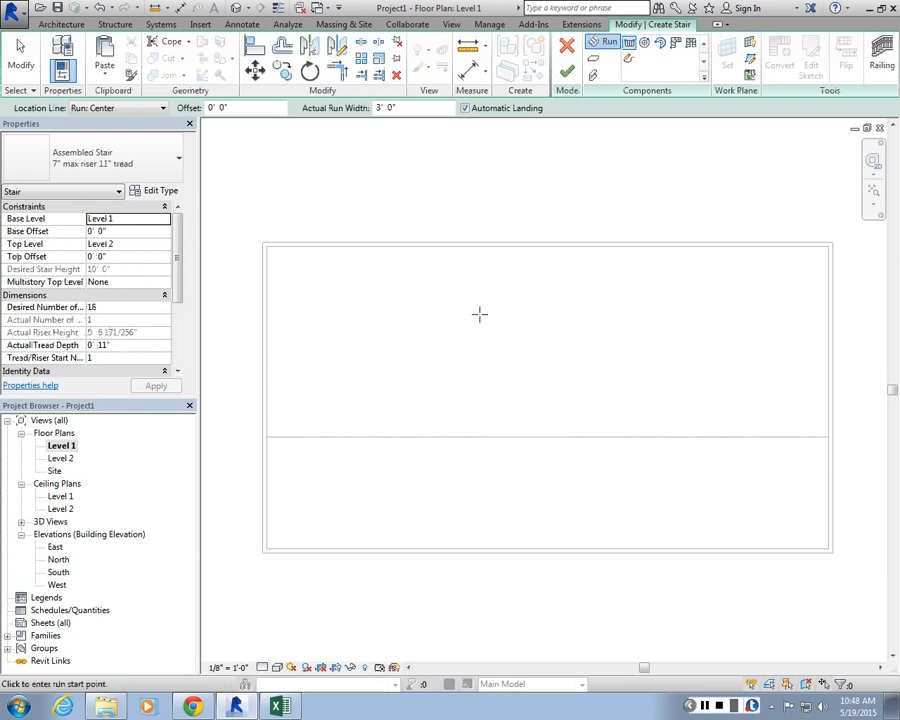
scroll(548, 163, up, 1)
scroll(438, 170, down, 1)
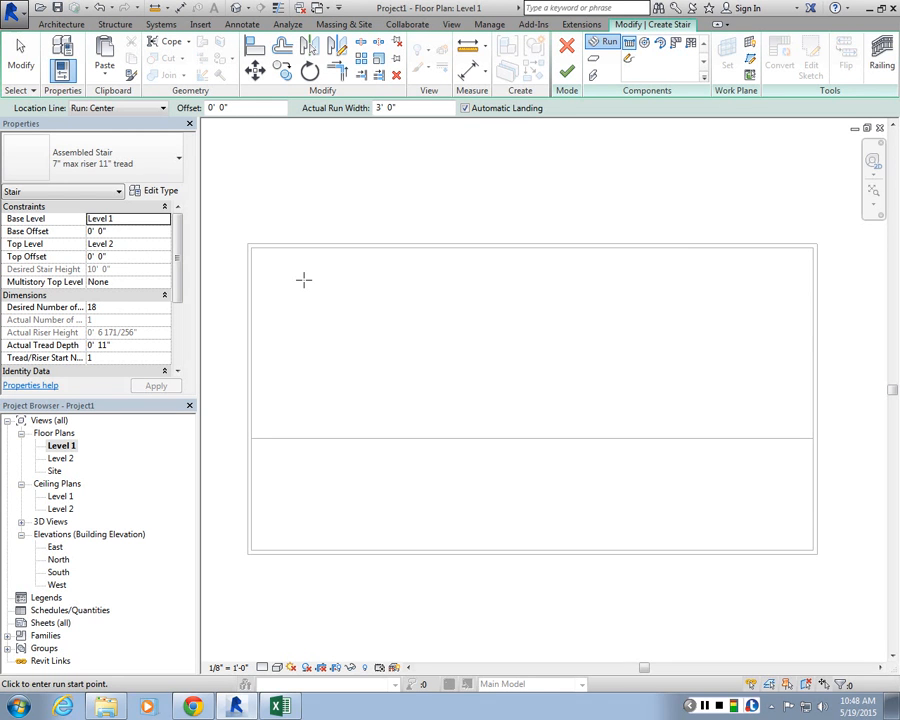
Step: Sketch the first stair run from the Level 2 floor edge, about 7'-4" long with 9 risers
scroll(539, 338, down, 1)
scroll(358, 352, up, 2)
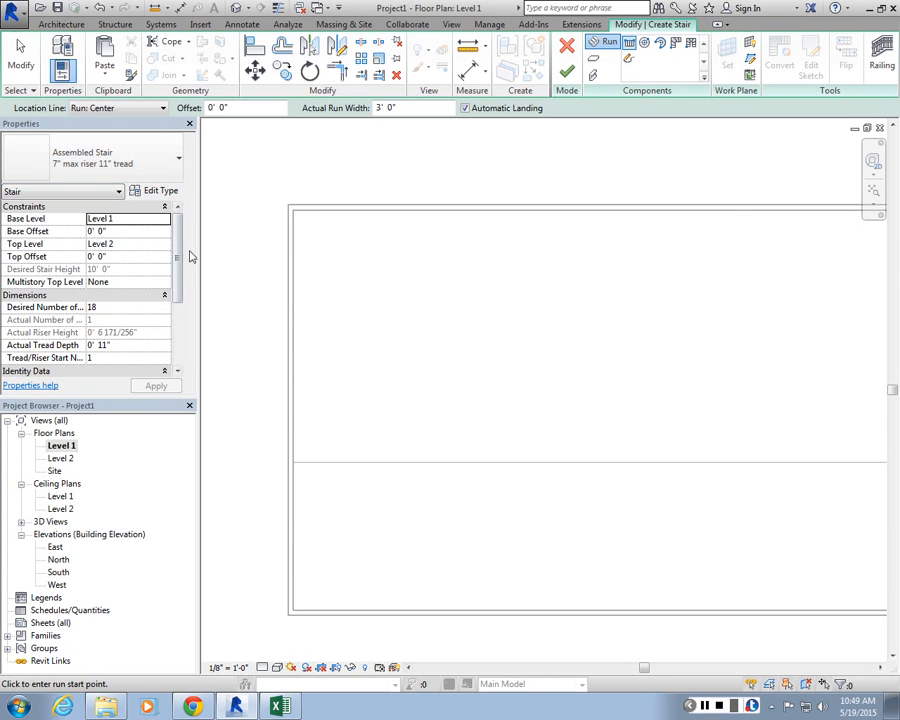
drag(178, 254, 178, 288)
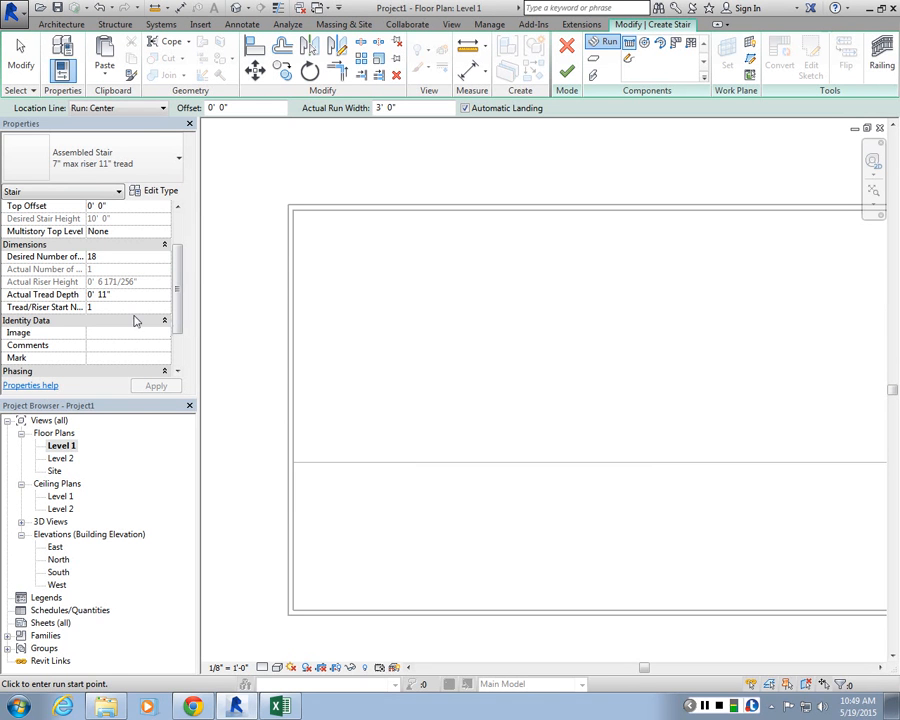
scroll(365, 465, up, 1)
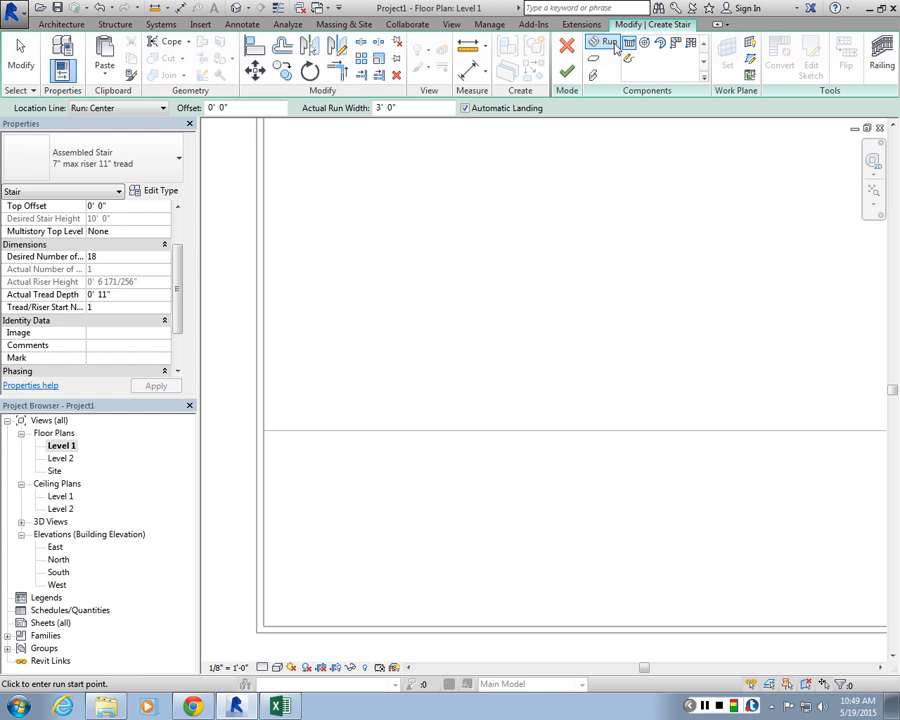
click(395, 432)
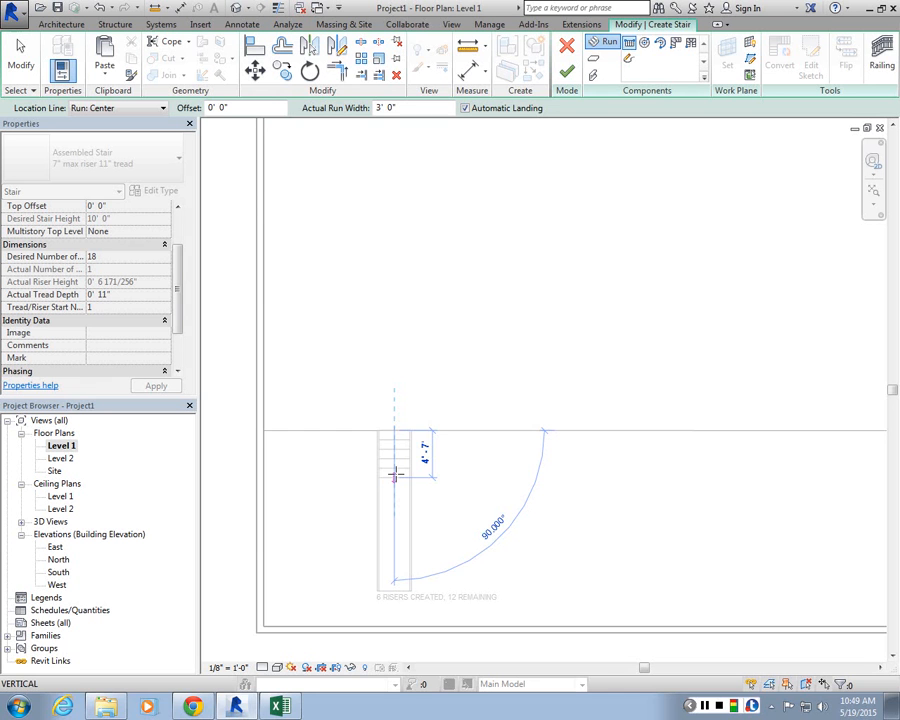
scroll(393, 500, up, 2)
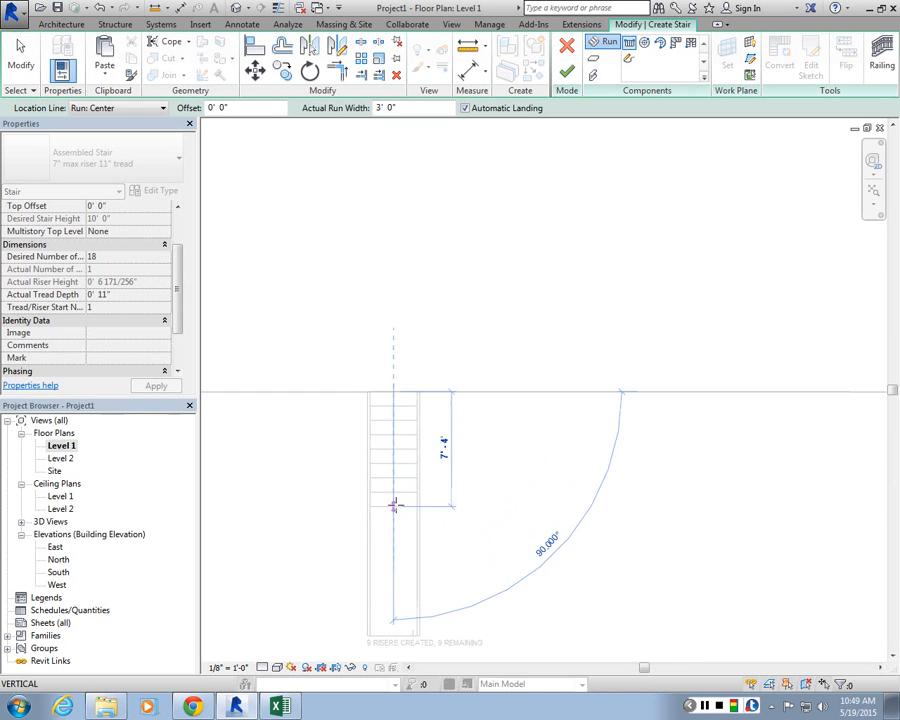
scroll(381, 470, down, 1)
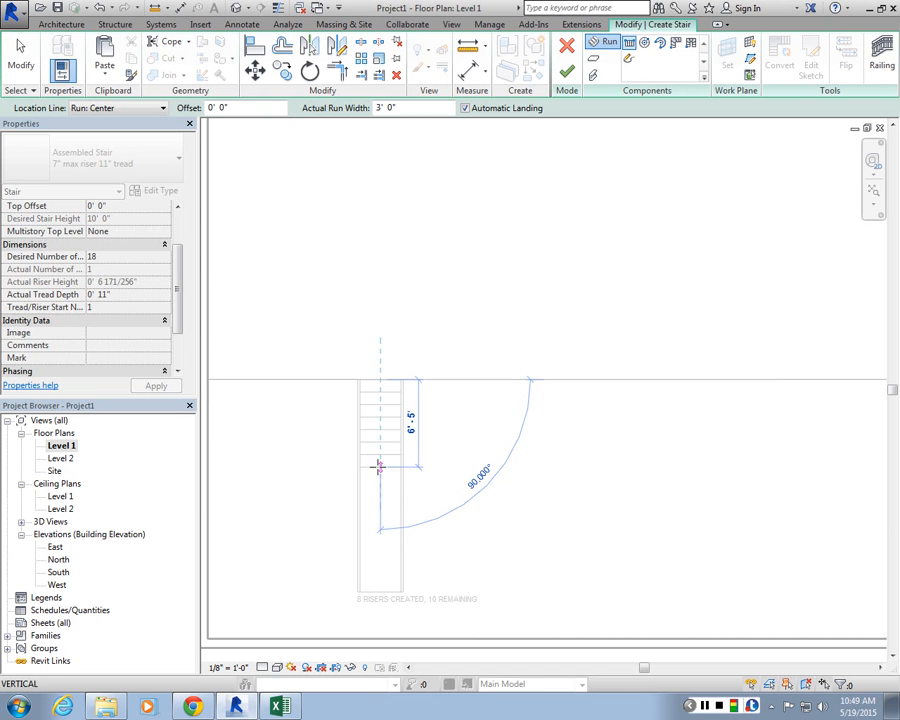
click(380, 477)
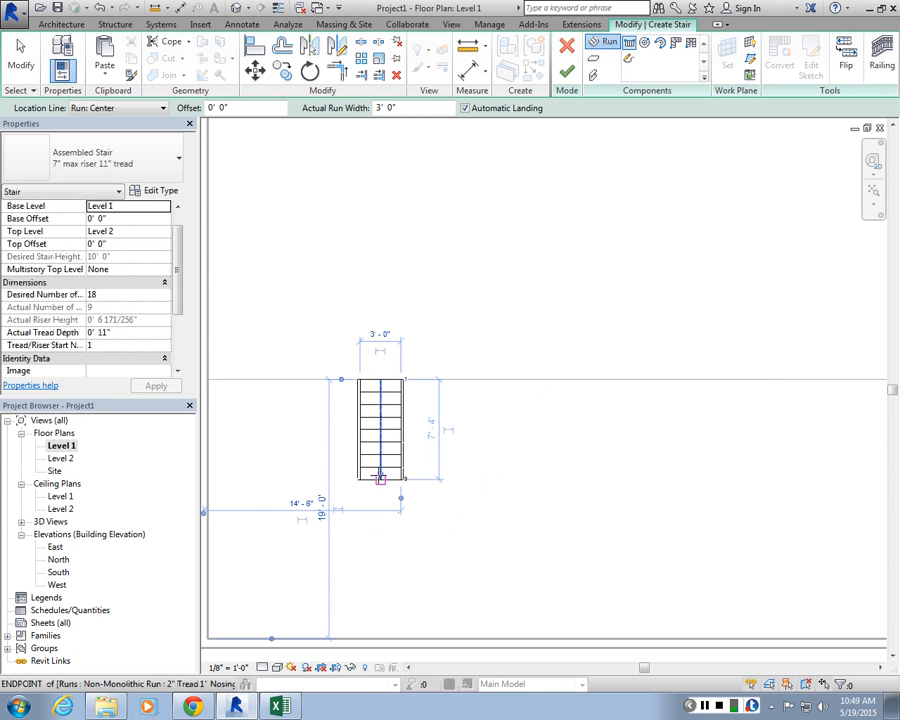
Step: Sketch a parallel second run about 5'-0" to the side, ending at the floor edge to complete the U-shaped stair
scroll(420, 490, up, 2)
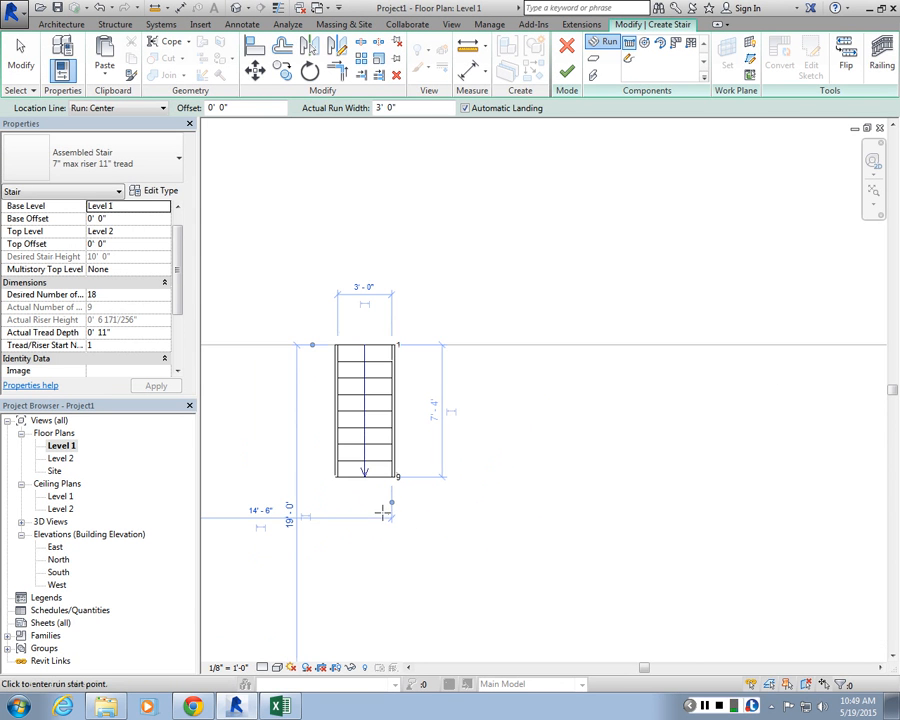
click(483, 476)
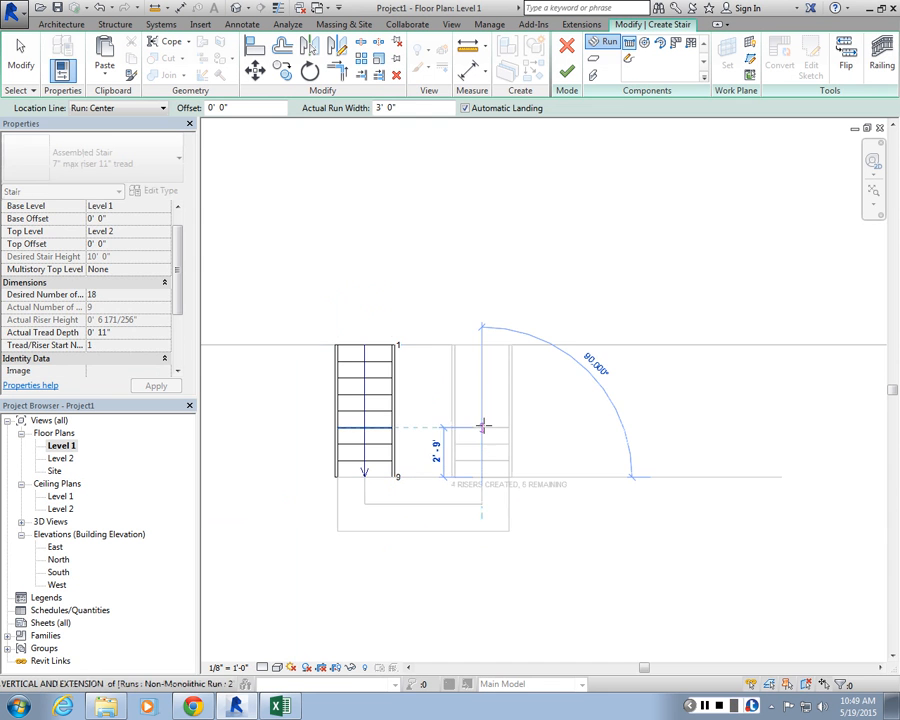
click(481, 343)
key(Escape)
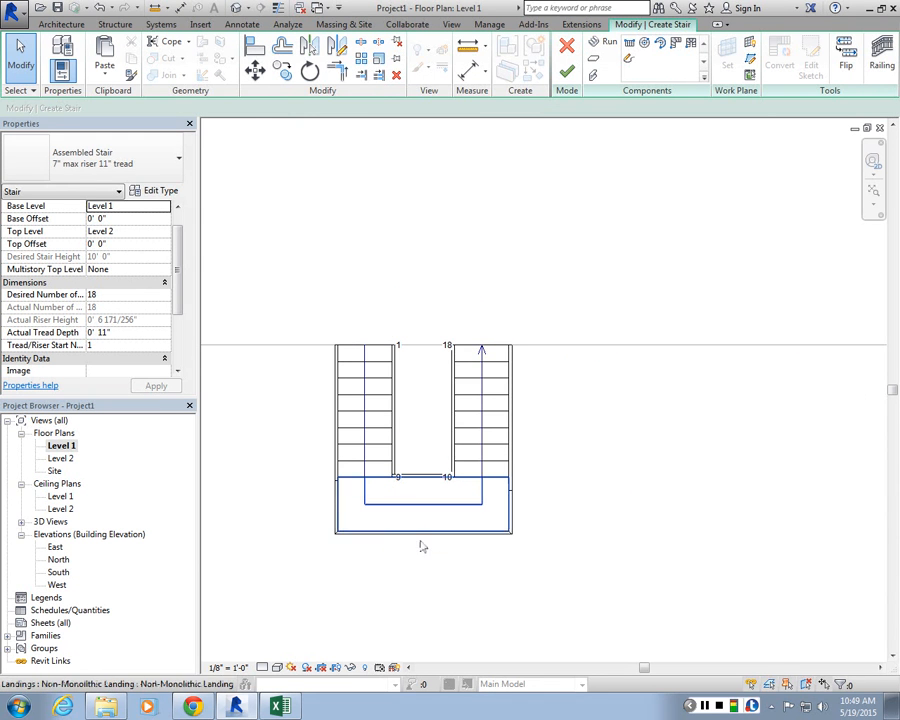
Step: Select the first stair run and set its width to 4'-0"
scroll(486, 518, down, 3)
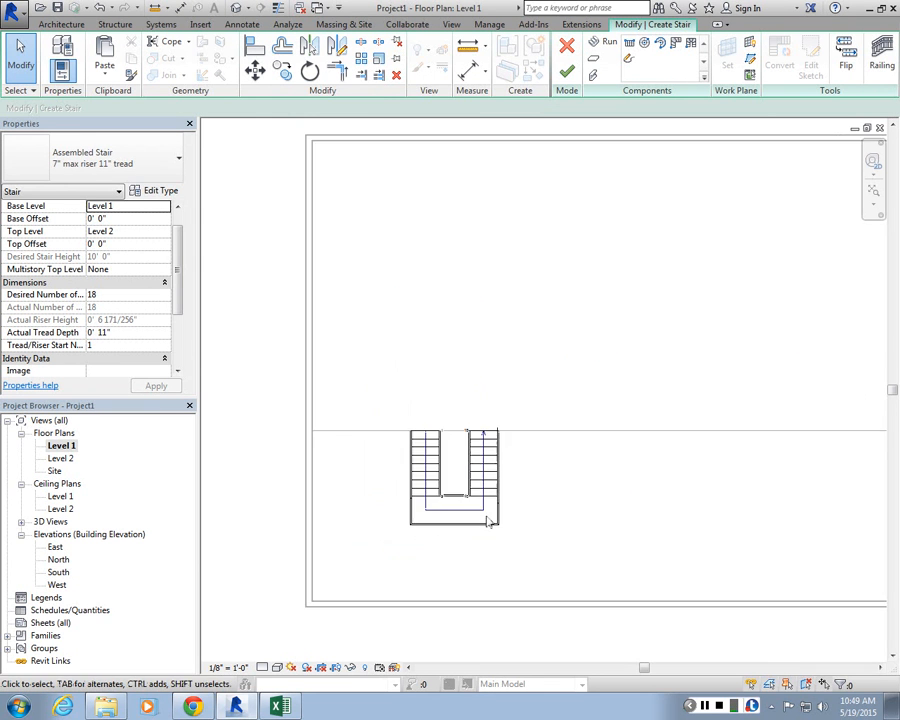
scroll(486, 518, up, 1)
scroll(414, 444, up, 3)
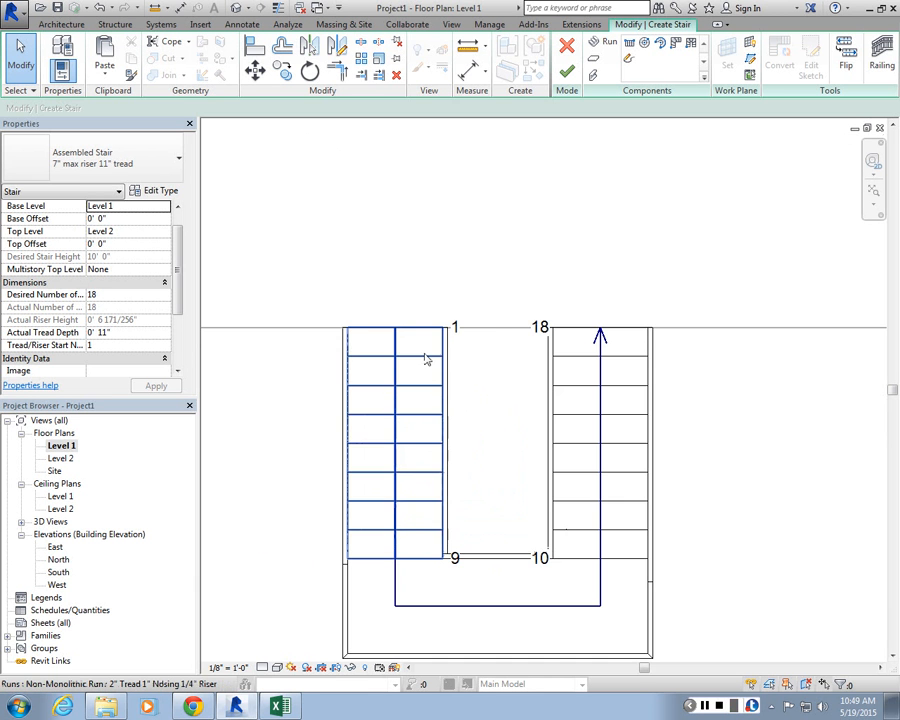
scroll(419, 333, down, 1)
click(420, 333)
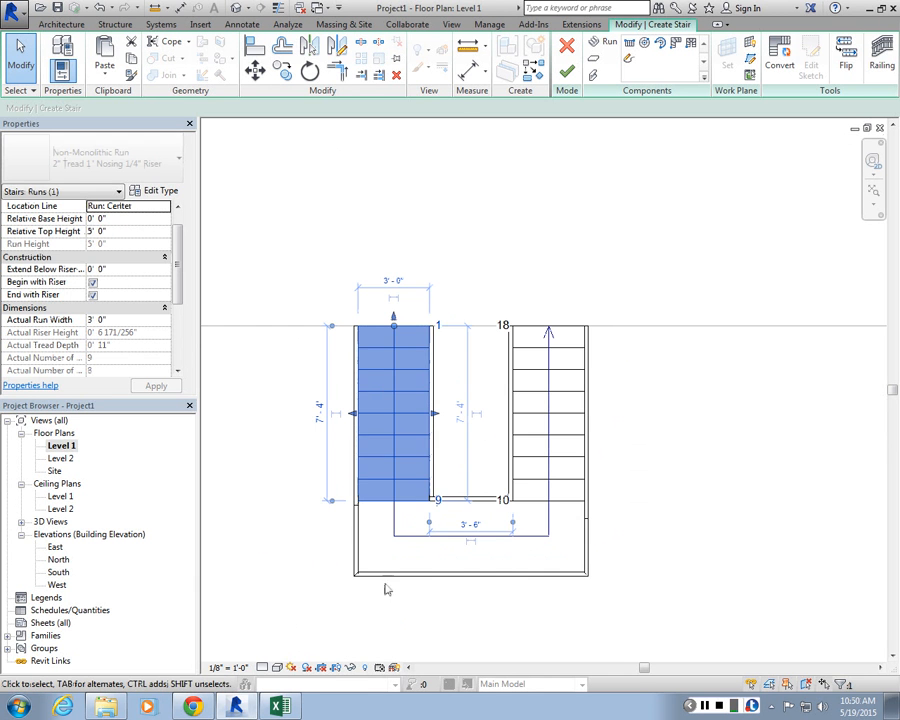
click(534, 347)
click(434, 418)
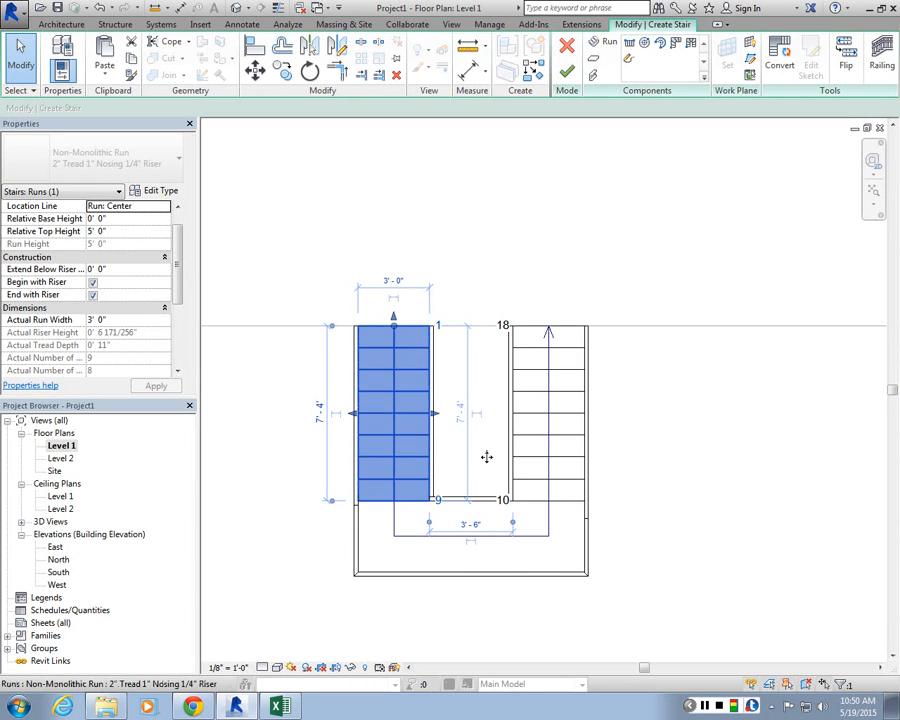
click(395, 293)
text(4)
key(Return)
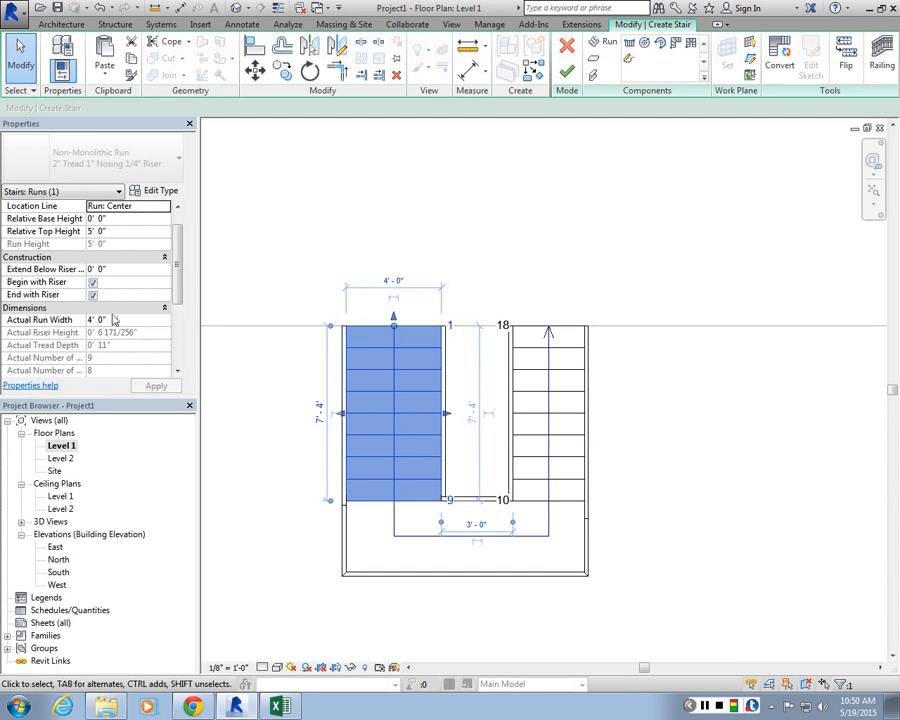
Step: Select the landing and extend its outer edge further away from the runs
click(479, 455)
scroll(479, 455, down, 3)
scroll(503, 525, up, 4)
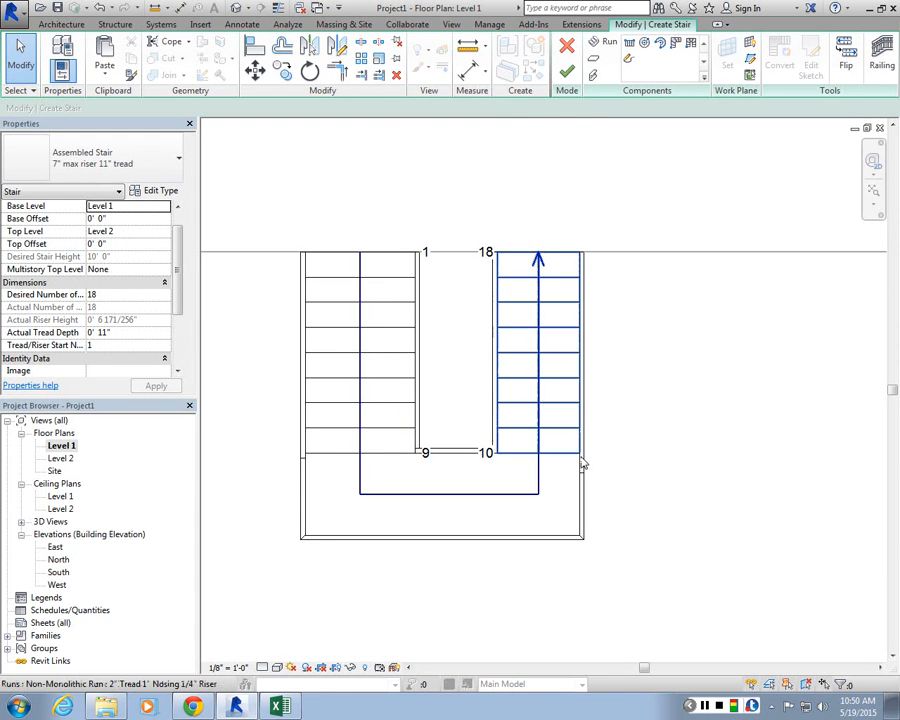
key(Tab)
key(Tab)
click(580, 462)
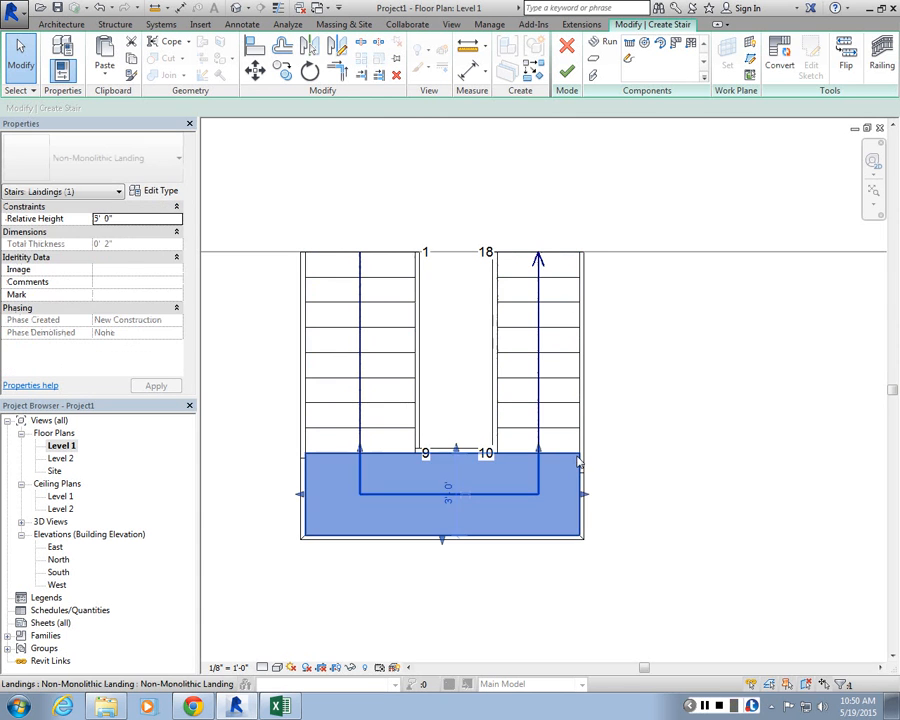
scroll(481, 488, down, 1)
drag(447, 534, 466, 596)
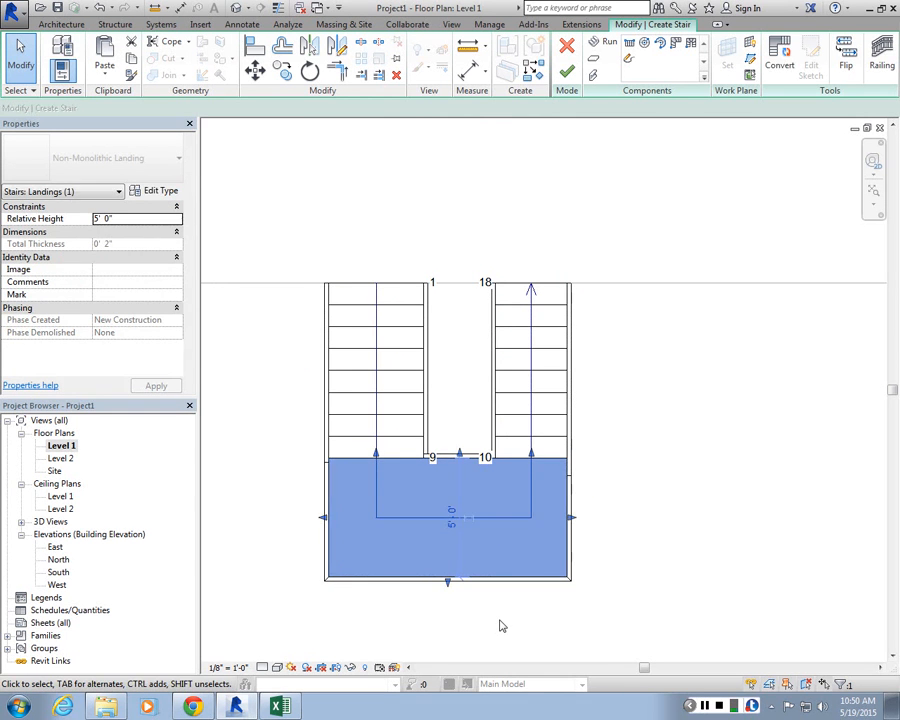
click(500, 624)
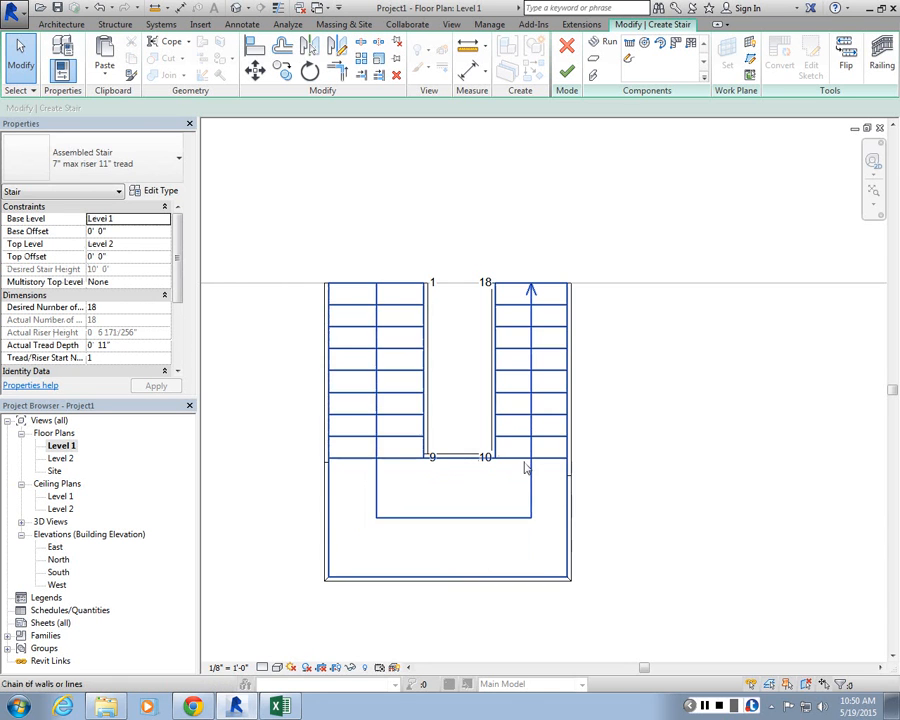
Step: Select the second stair run and set its width to 4'-0"
click(553, 330)
click(531, 490)
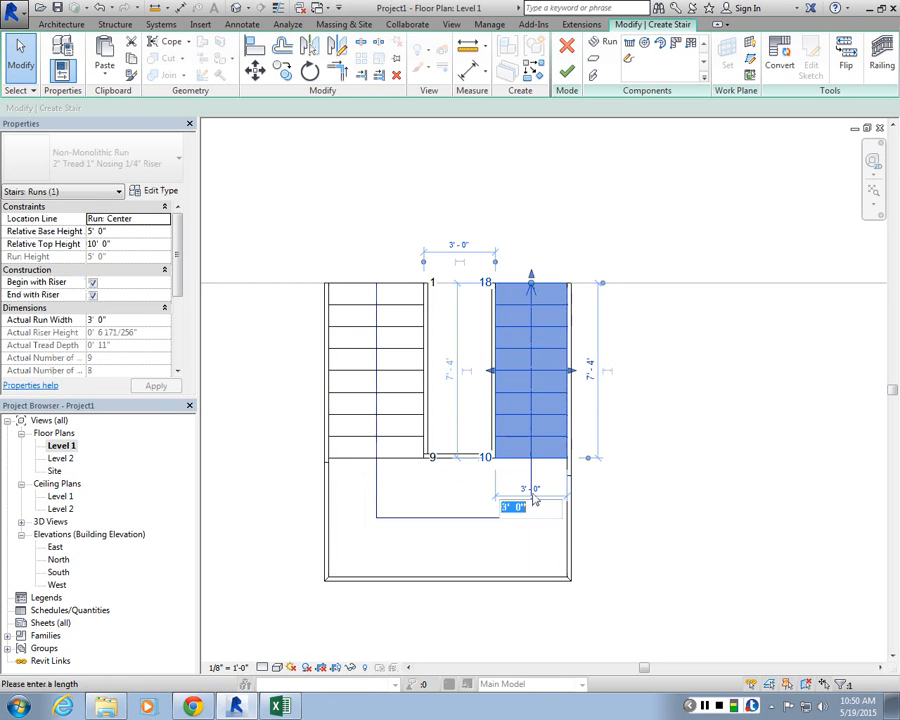
text(4')
key(Return)
click(638, 481)
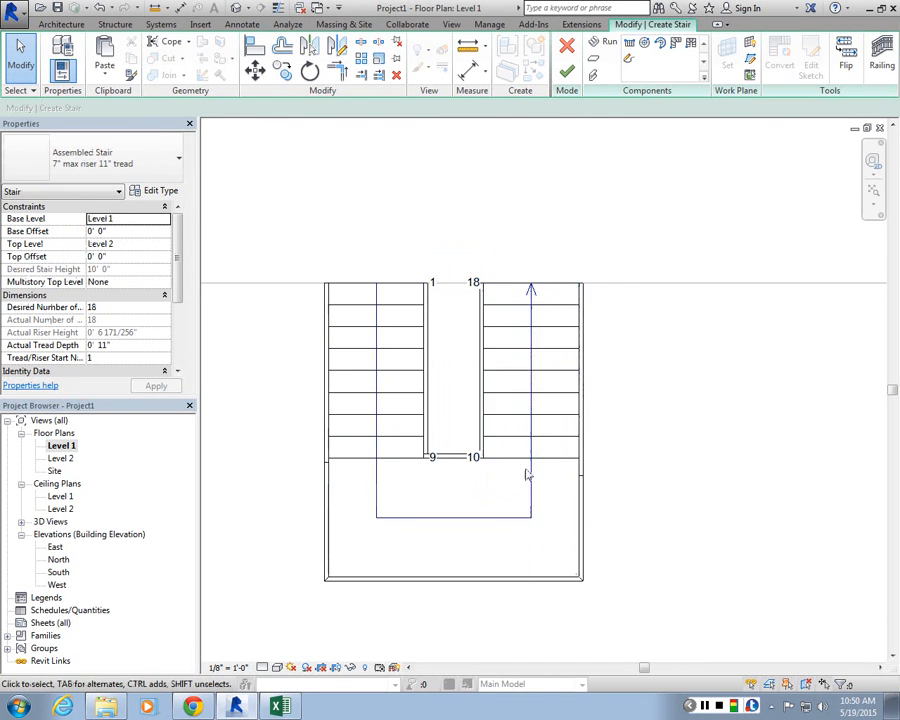
Step: Try aligning the first run's outer edge to the wall, then undo the alignment
scroll(524, 472, down, 3)
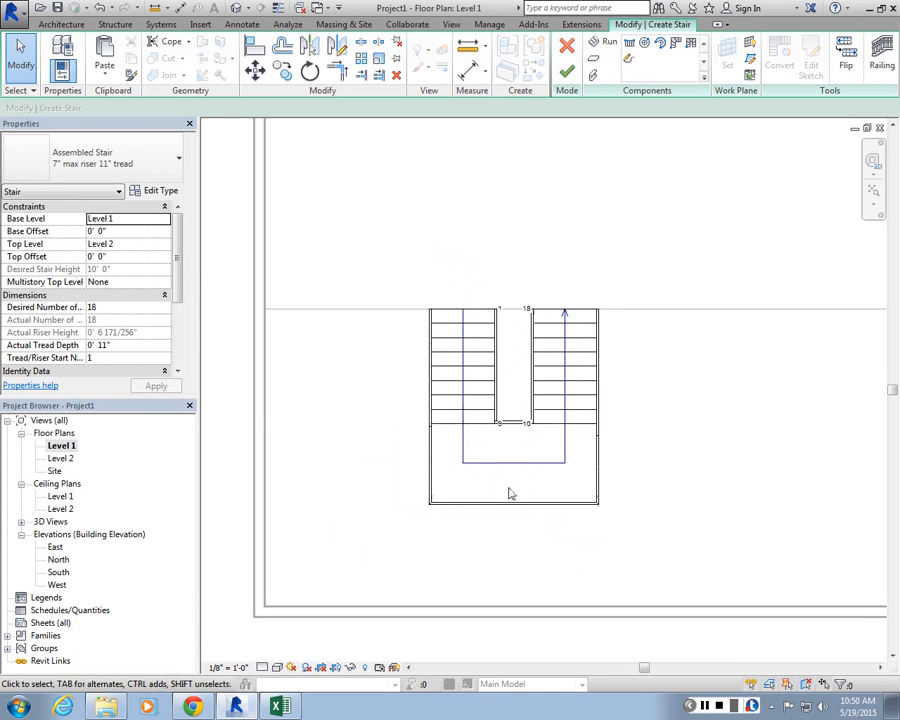
key(a)
key(l)
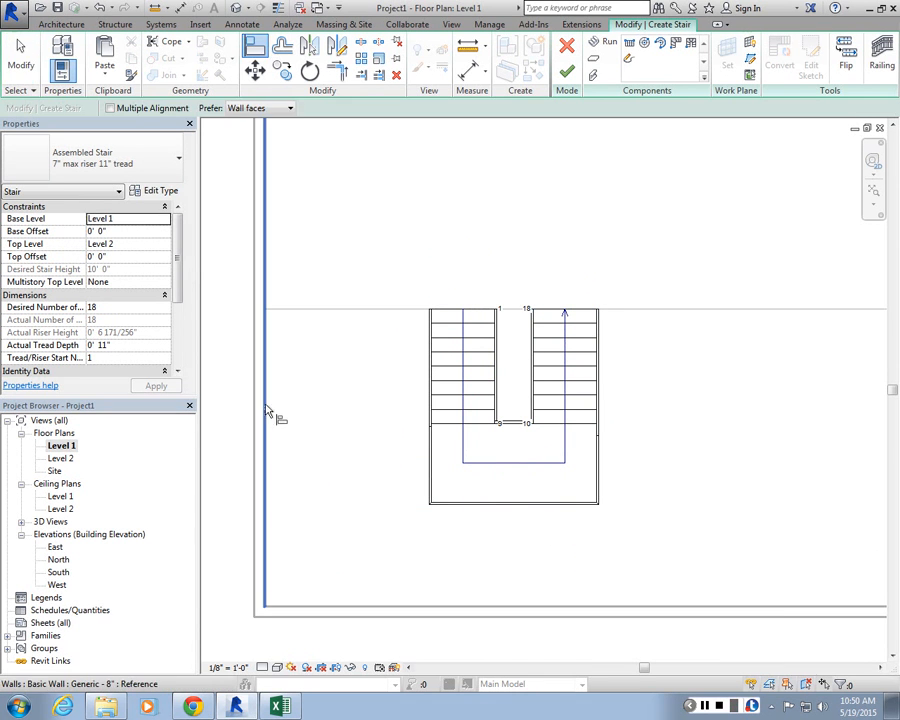
click(268, 410)
click(427, 411)
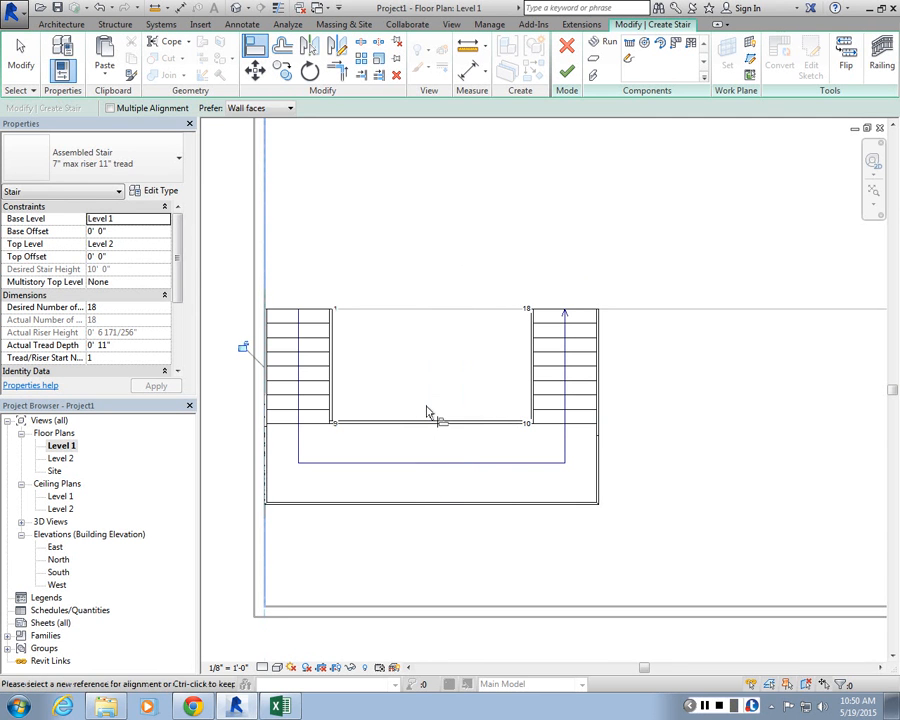
key(ctrl+z)
key(Escape)
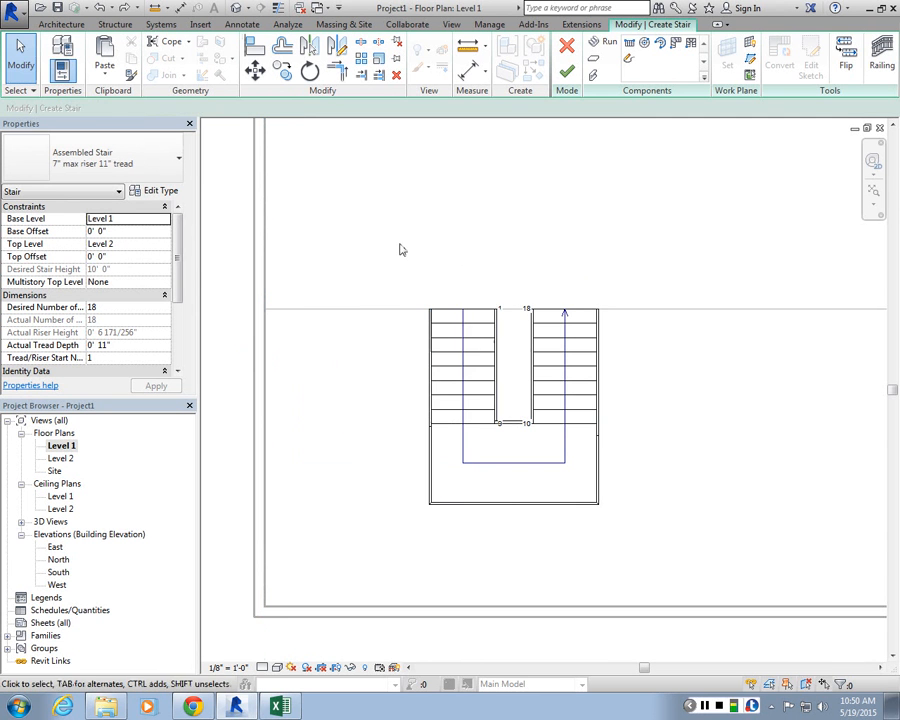
drag(513, 358, 677, 540)
click(377, 538)
key(a)
key(l)
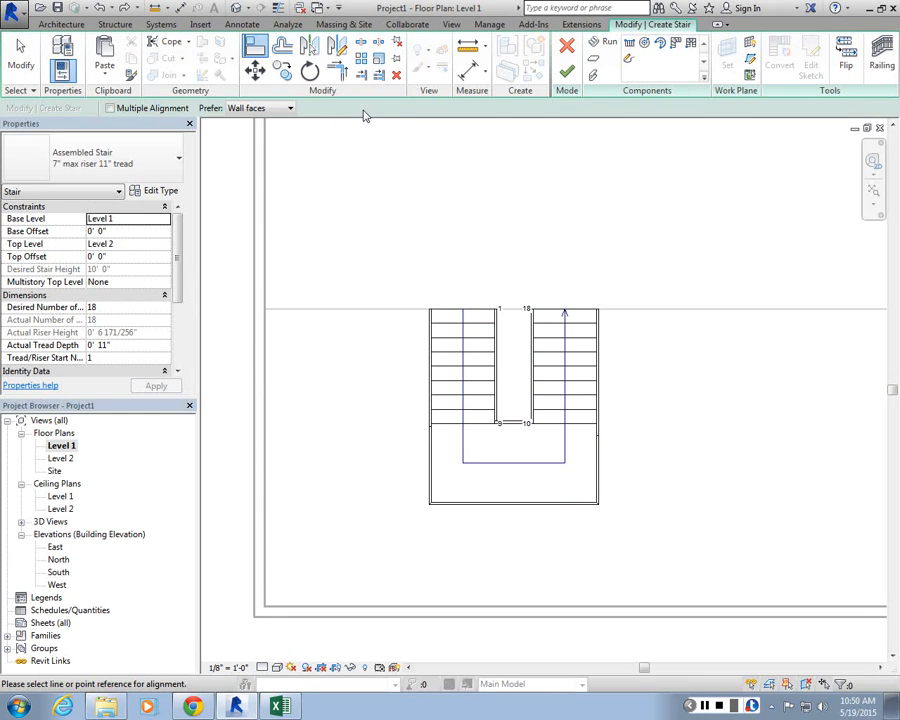
key(Escape)
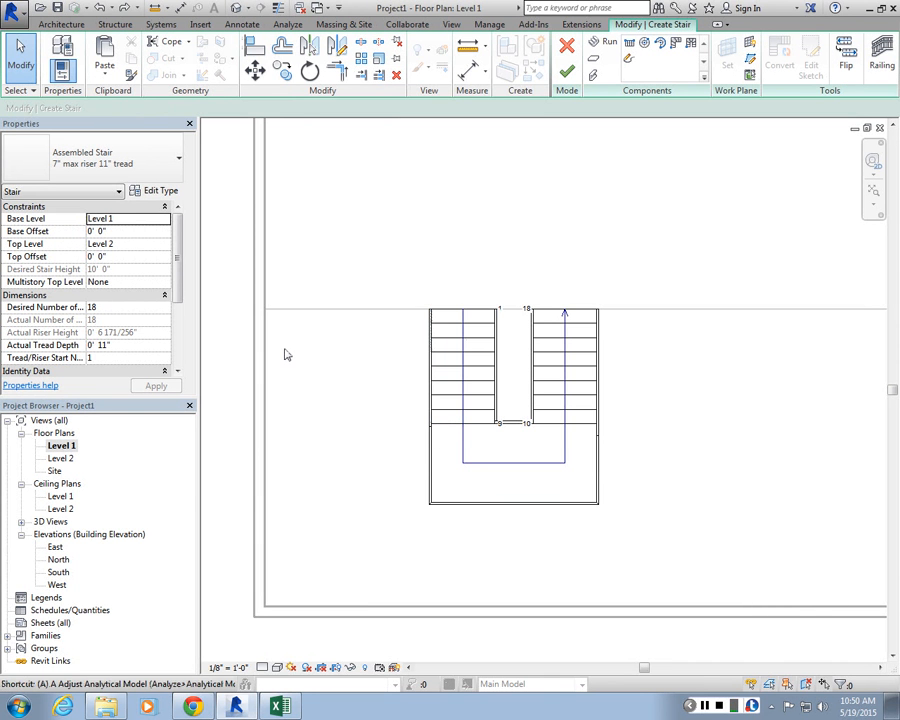
Step: Align the first run's outer stringer with the wall face
key(l)
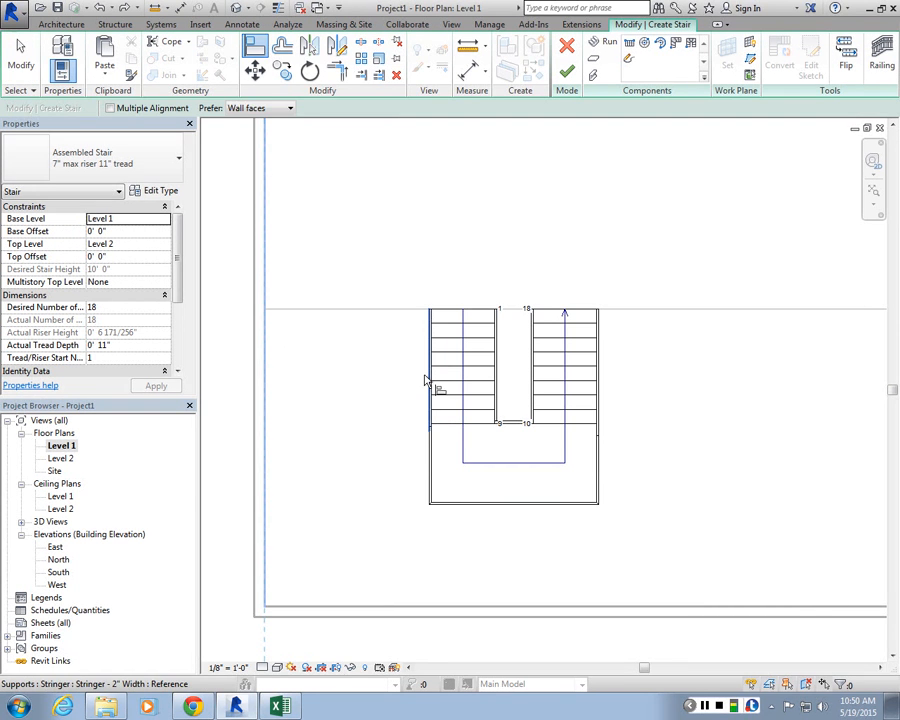
click(425, 380)
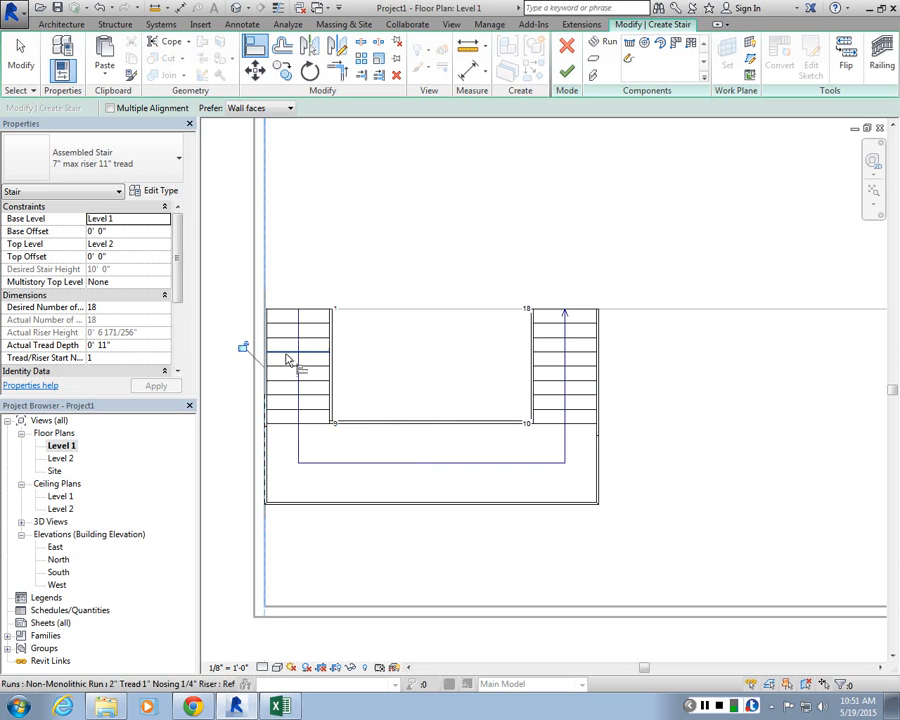
key(Escape)
Step: Move the second run across to sit beside the first run
click(558, 326)
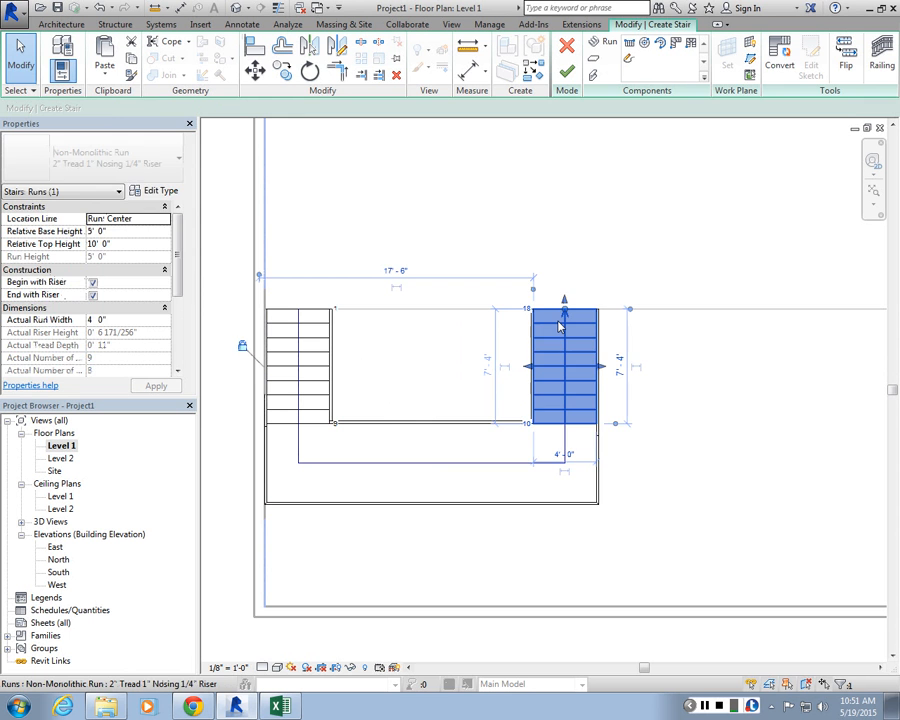
key(m)
key(v)
click(536, 315)
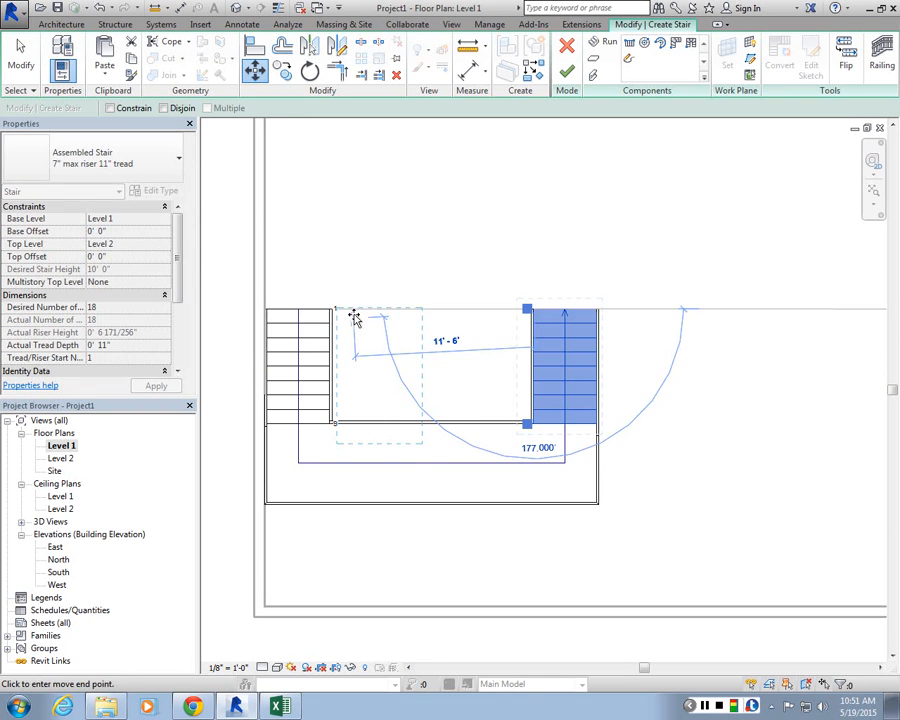
click(341, 332)
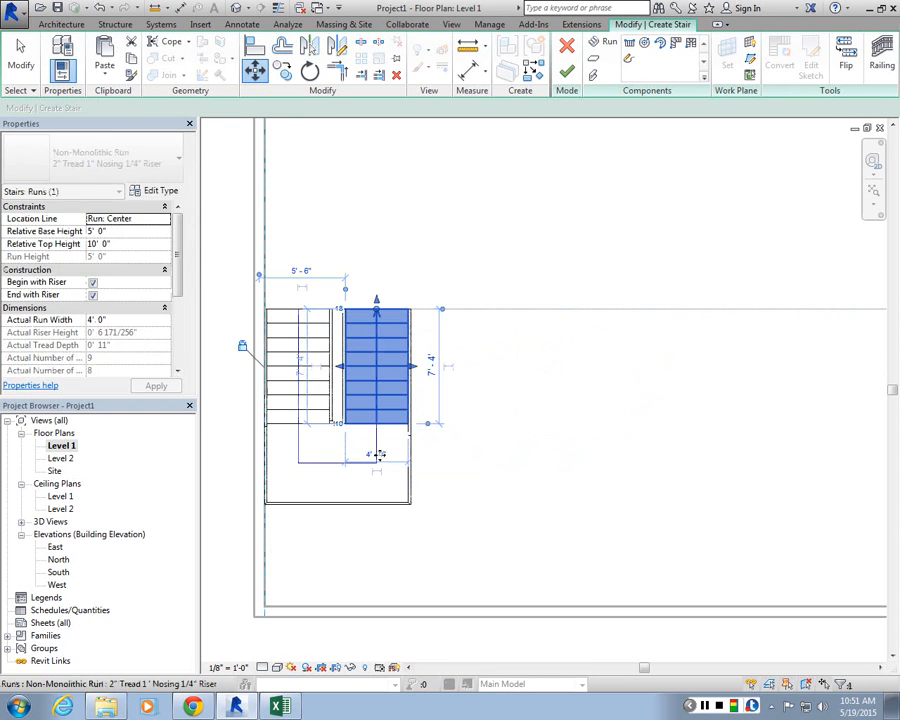
Step: Set the temporary dimension from the wall to the second run's edge to 6'
scroll(300, 395, up, 2)
scroll(336, 284, up, 1)
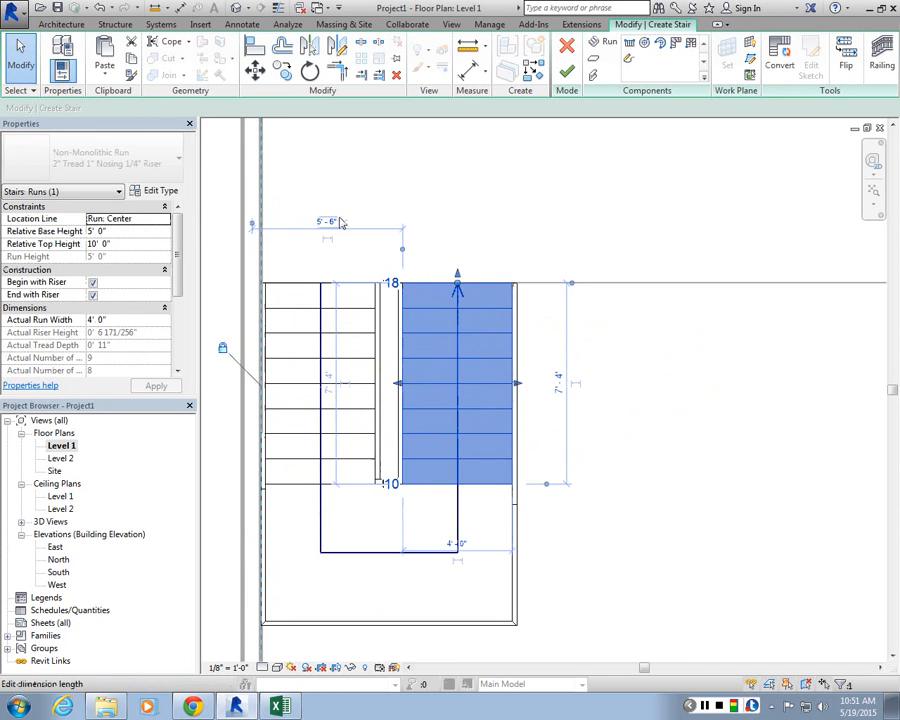
click(329, 226)
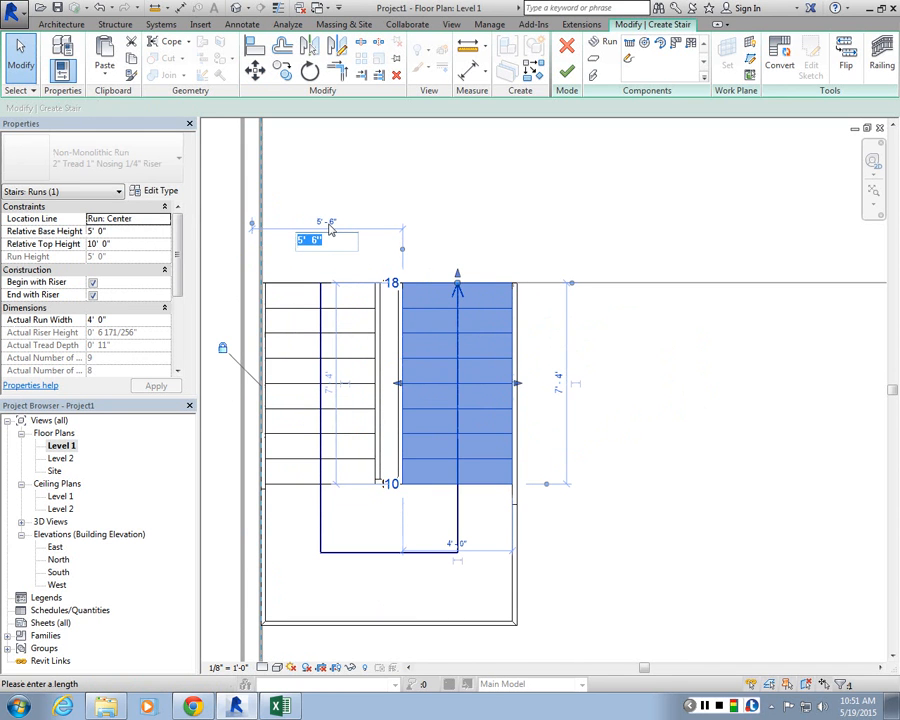
text(6)
key(Return)
key(Escape)
scroll(460, 287, down, 4)
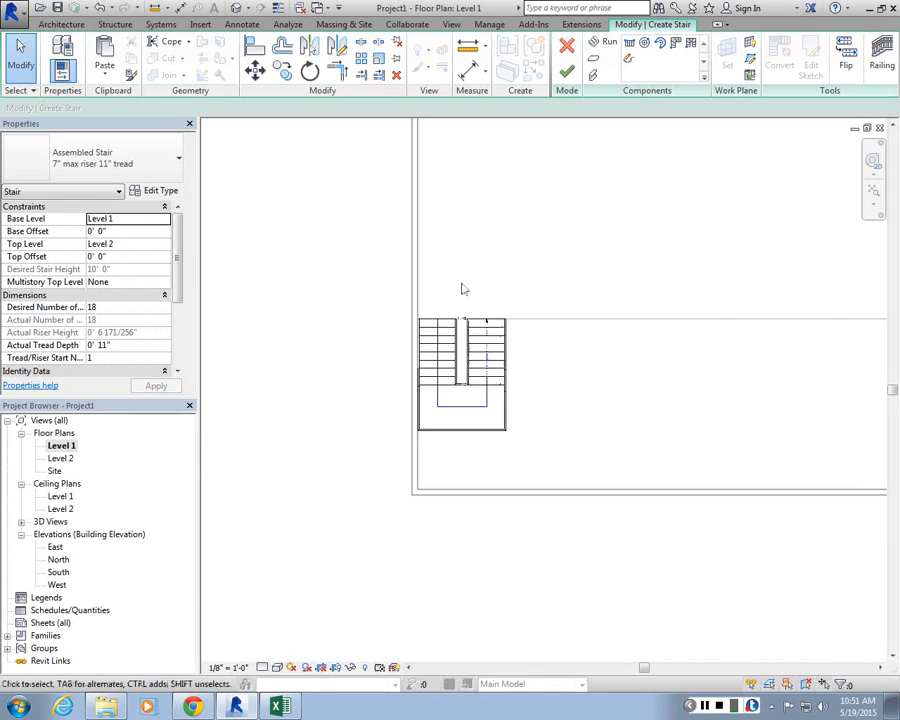
Step: Finish editing the U-shaped stair
scroll(412, 351, up, 3)
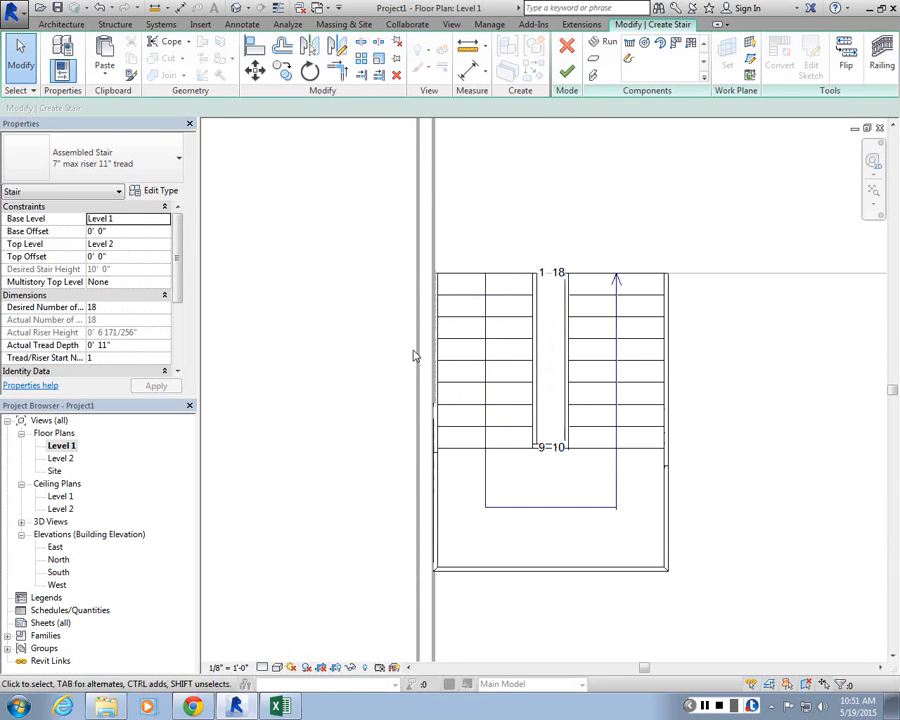
click(566, 71)
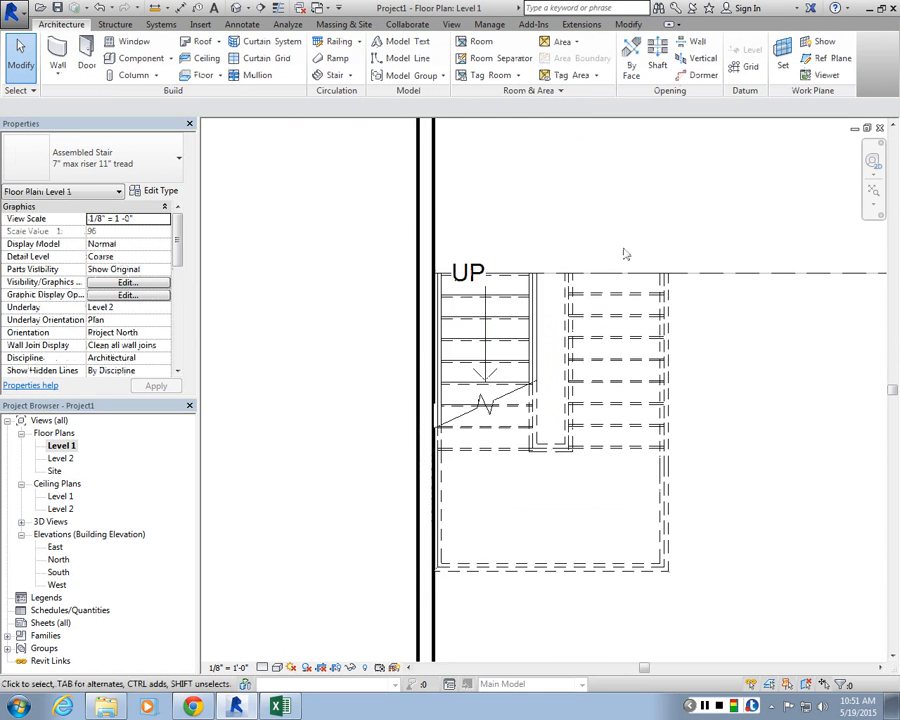
Step: Select the stair's path annotation and turn off both its up text and its down text
scroll(600, 470, up, 2)
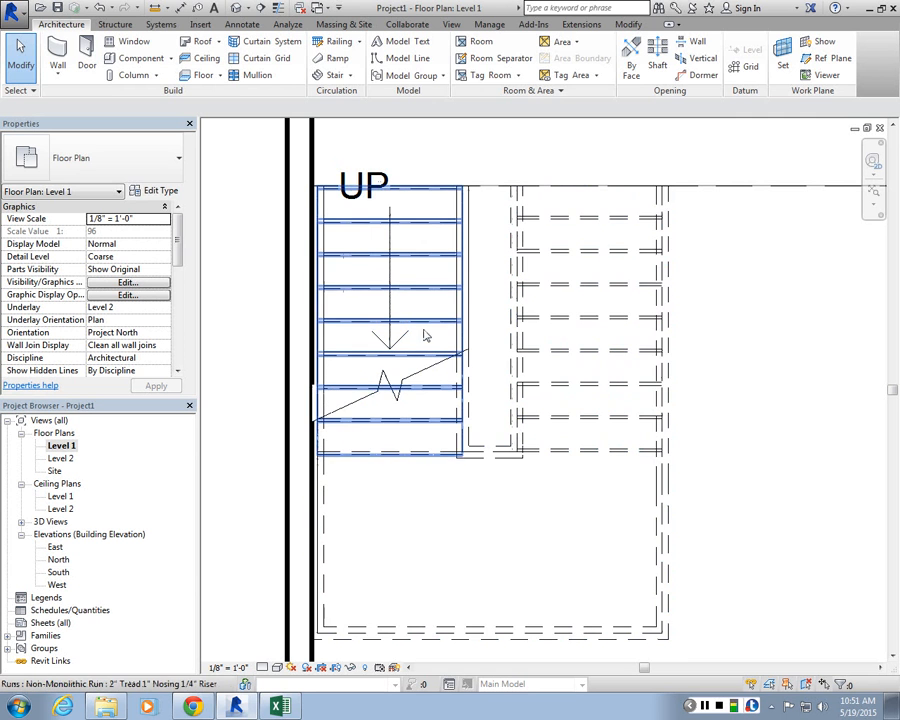
click(508, 345)
click(420, 375)
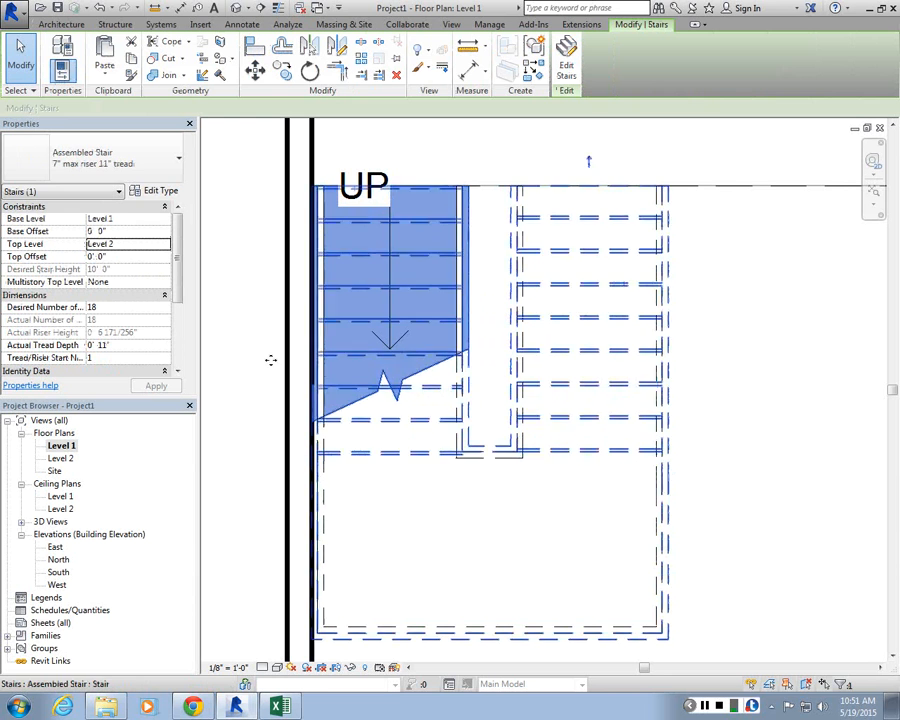
scroll(181, 225, down, 1)
scroll(183, 228, up, 1)
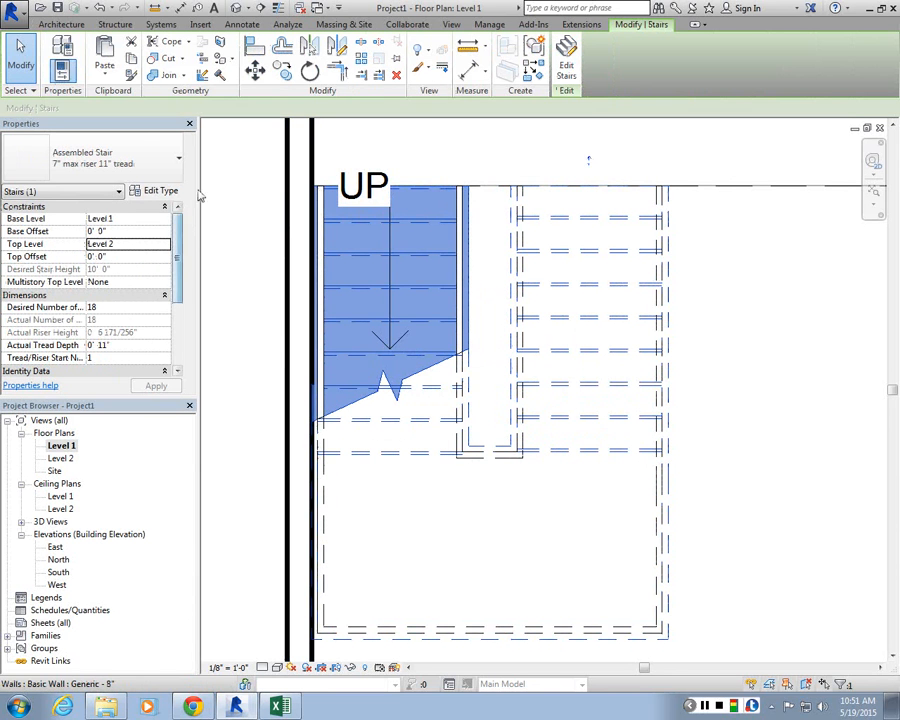
click(370, 178)
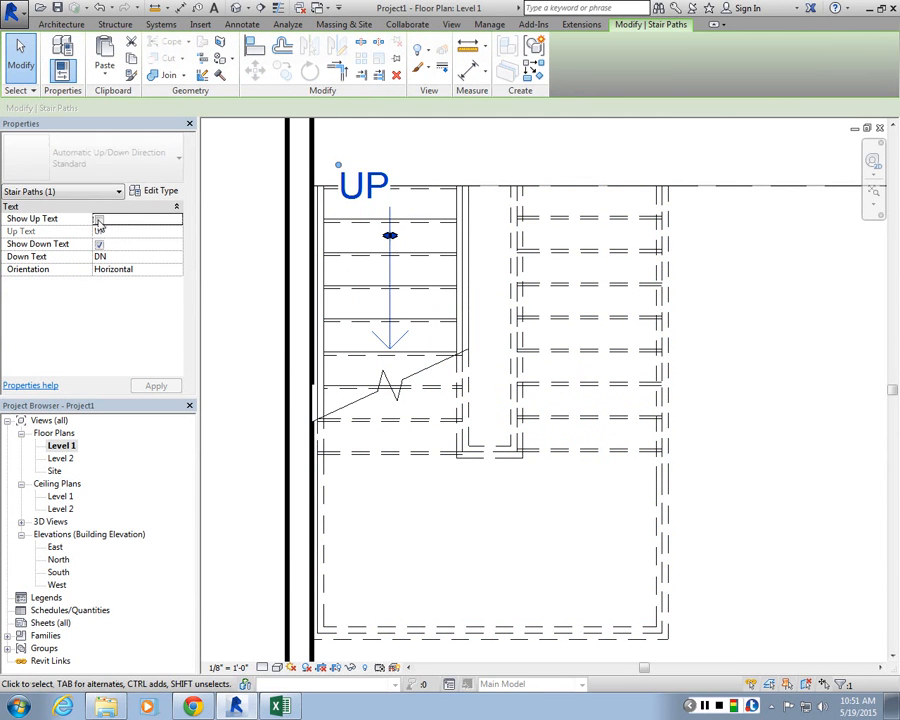
click(99, 219)
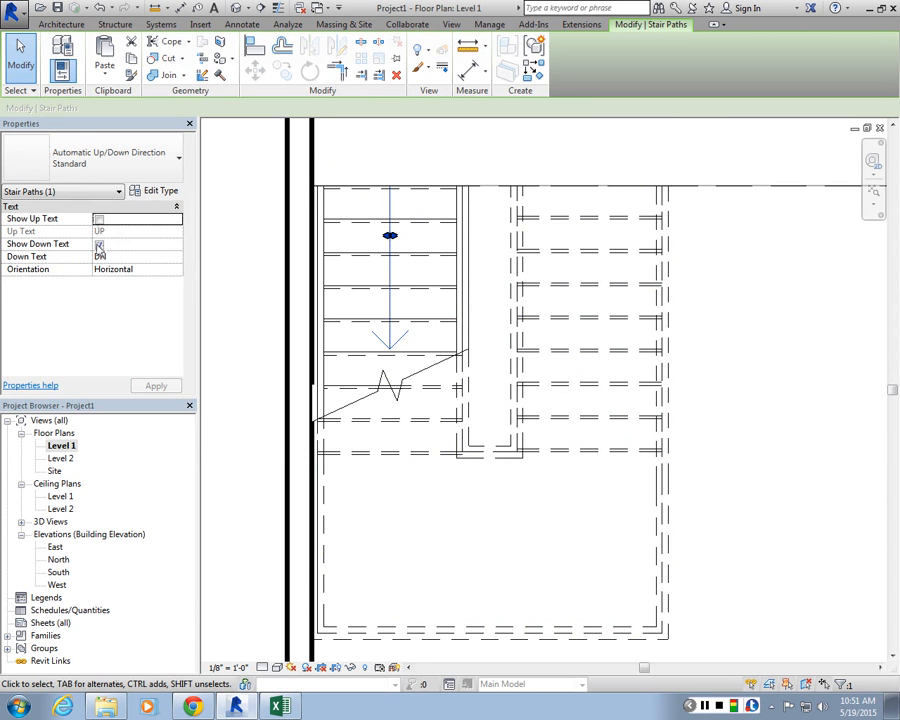
click(98, 245)
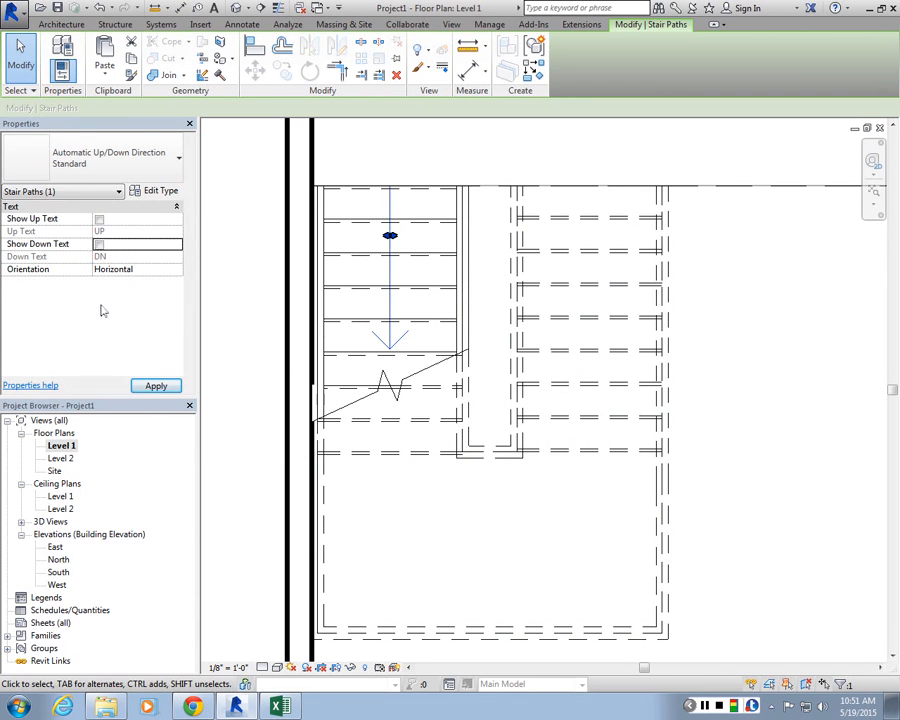
key(Escape)
scroll(303, 340, down, 3)
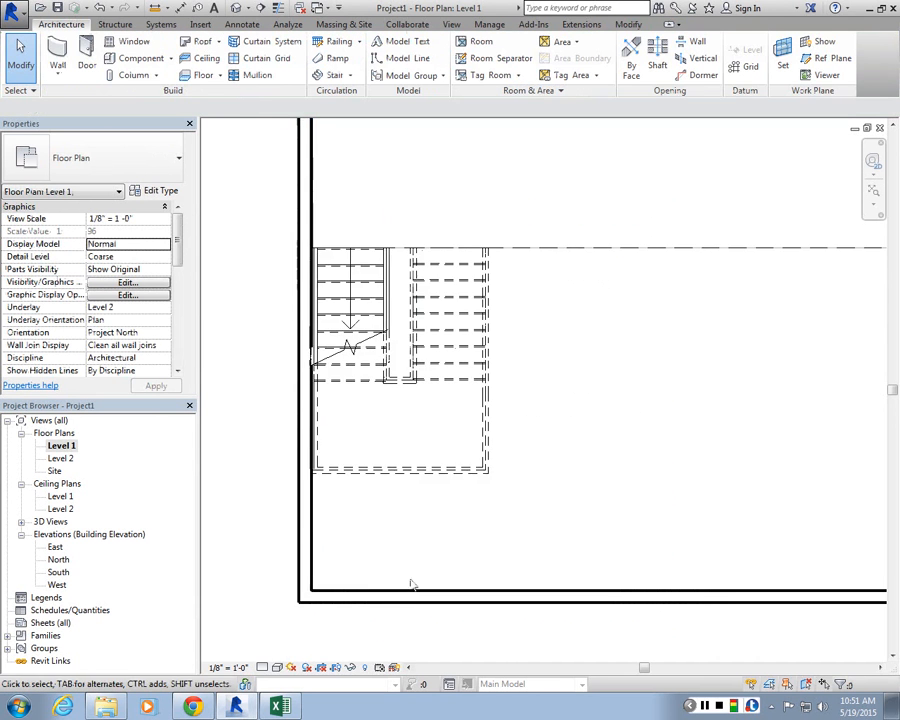
scroll(427, 225, up, 1)
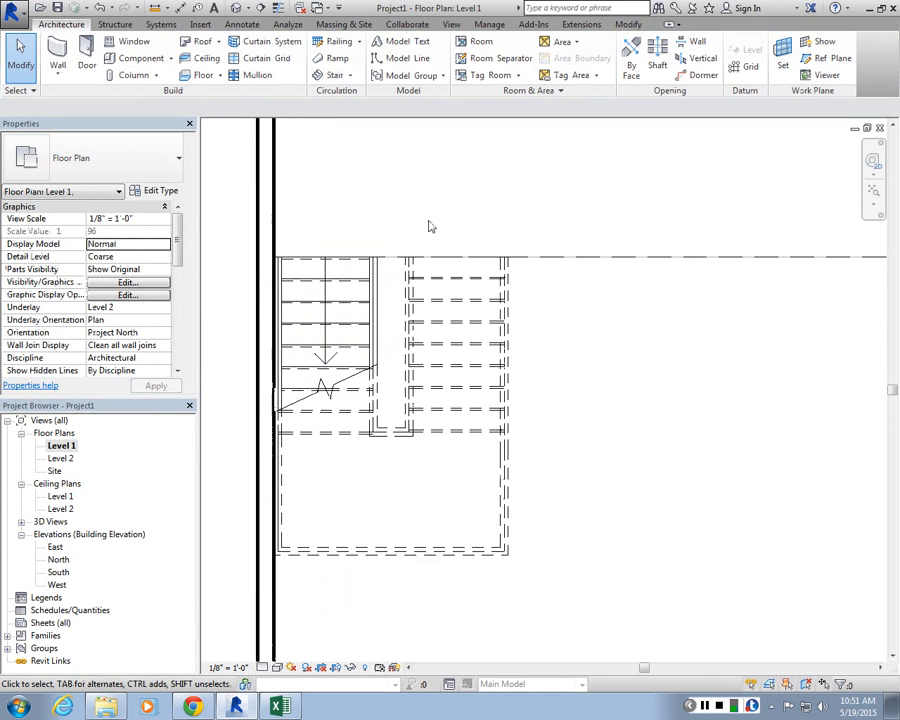
scroll(440, 232, up, 1)
scroll(456, 350, down, 3)
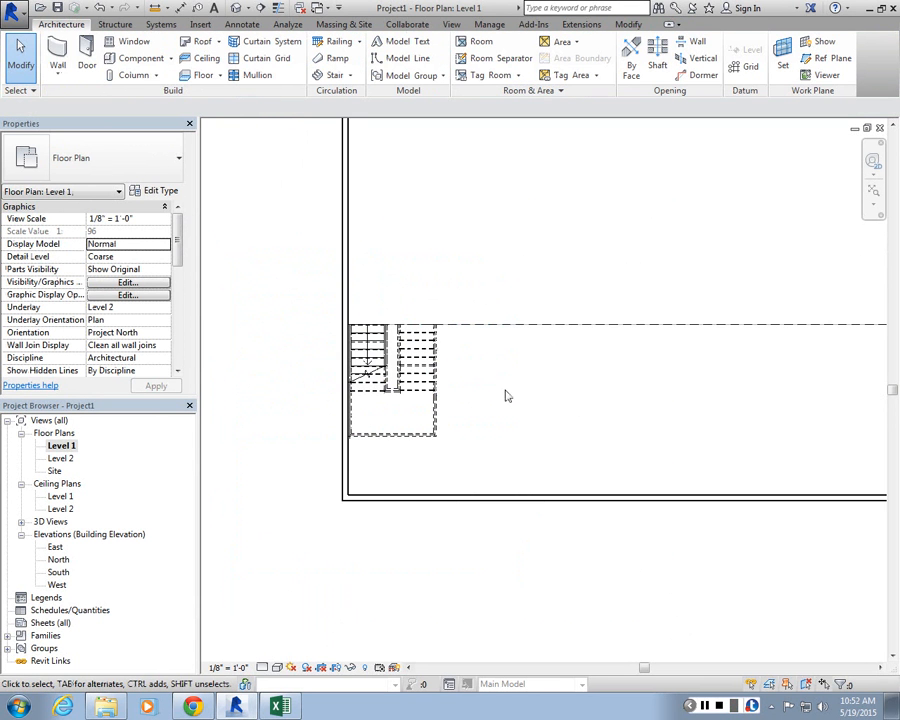
scroll(540, 390, down, 1)
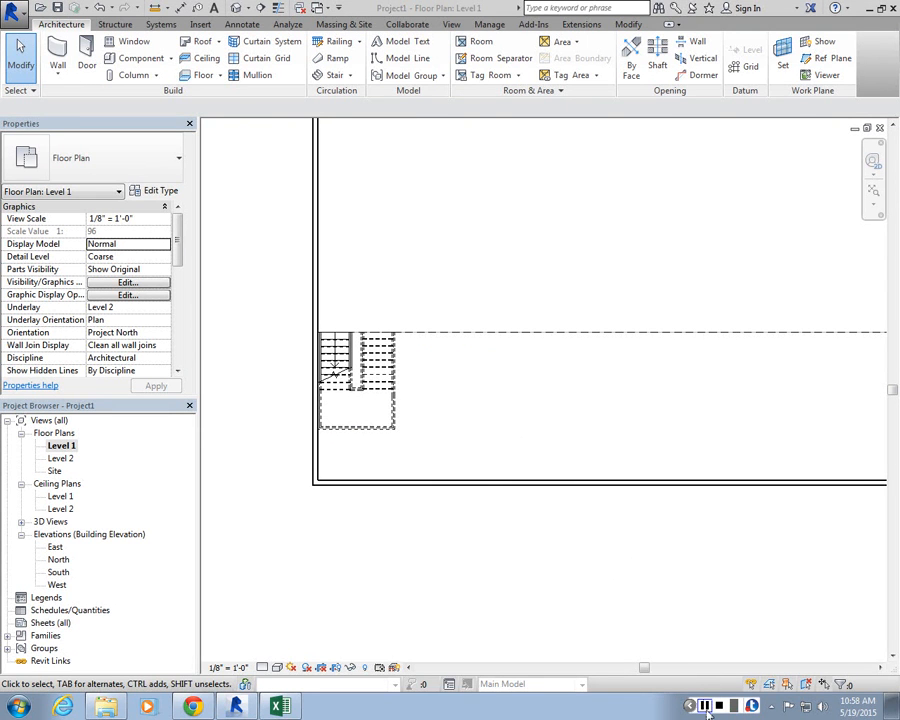
click(424, 242)
scroll(426, 246, down, 3)
scroll(450, 320, up, 2)
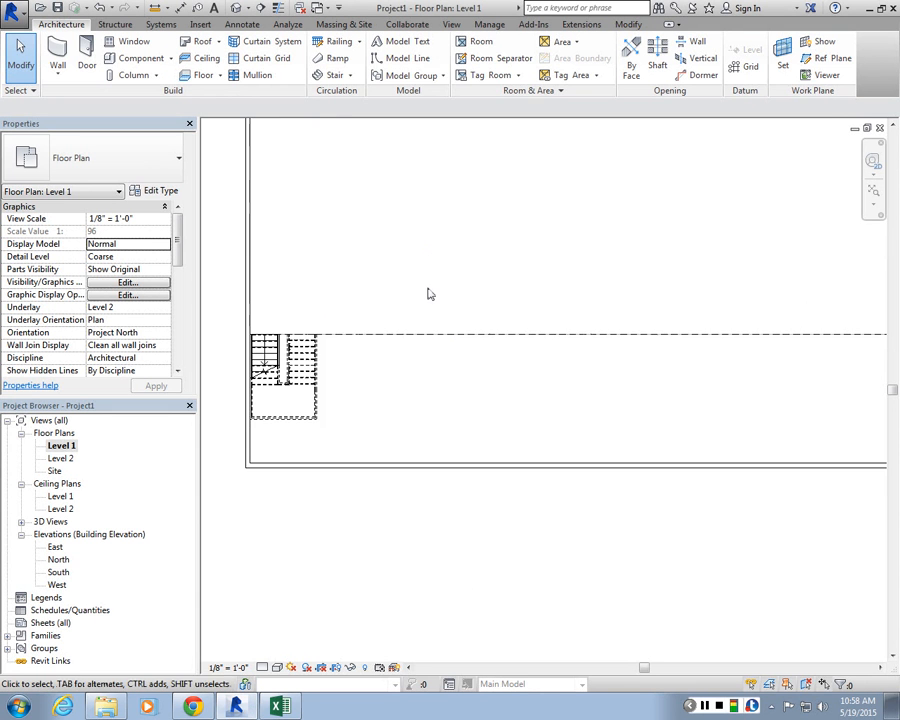
scroll(432, 349, down, 1)
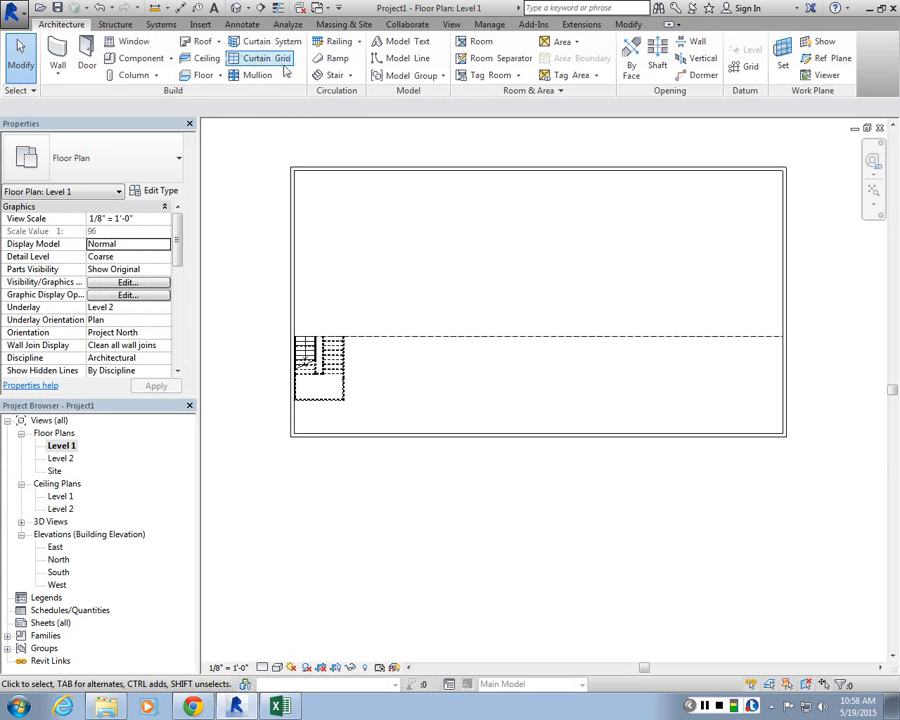
Step: Start a new stair with the Run tool and sketch a short horizontal first run of five risers
click(333, 75)
scroll(482, 306, up, 1)
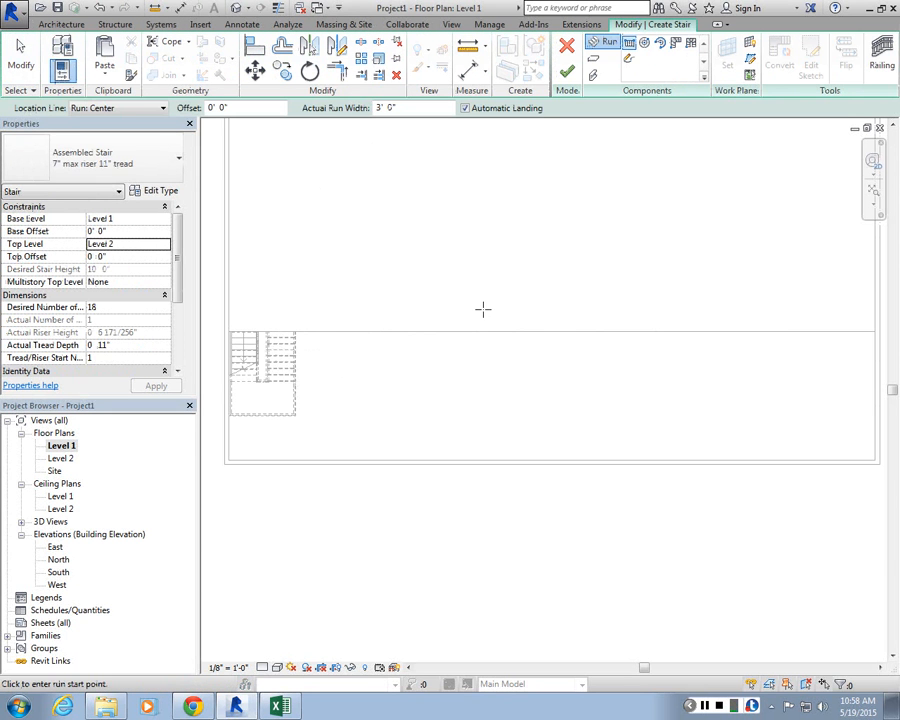
scroll(400, 340, up, 2)
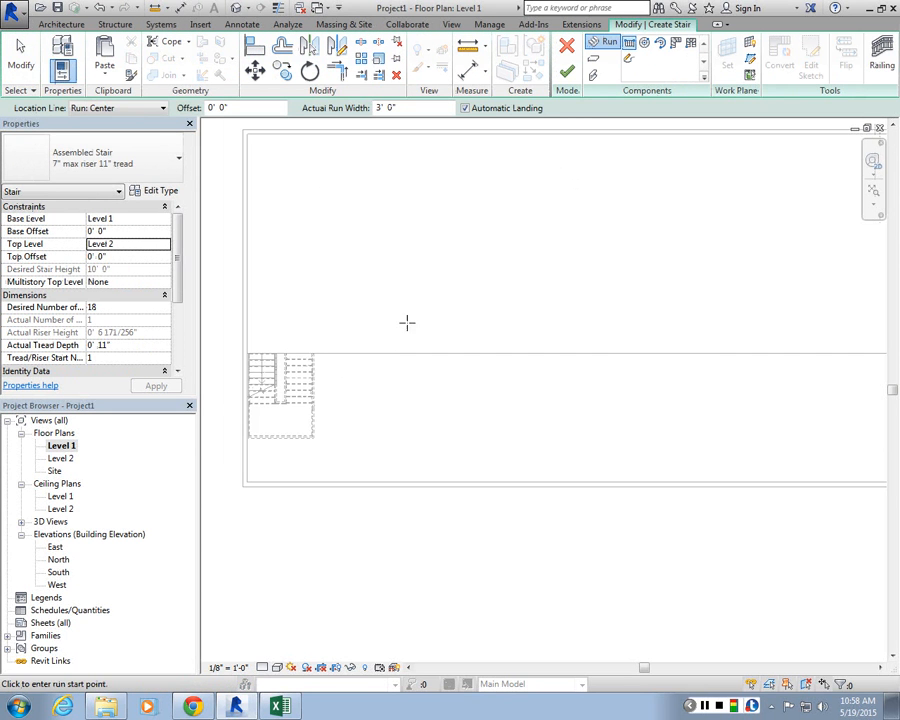
scroll(398, 360, up, 1)
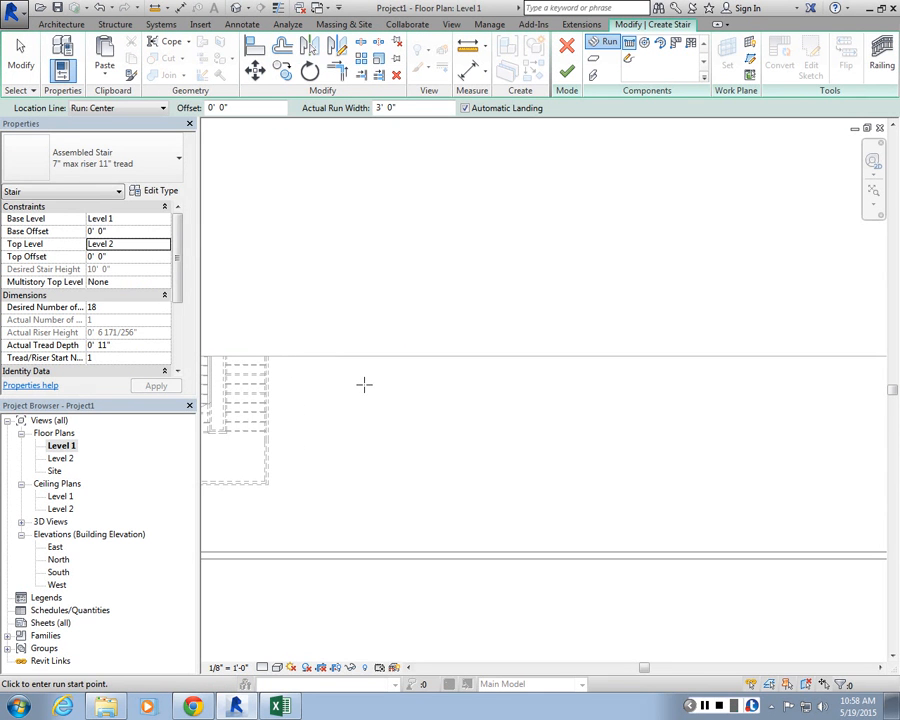
click(364, 384)
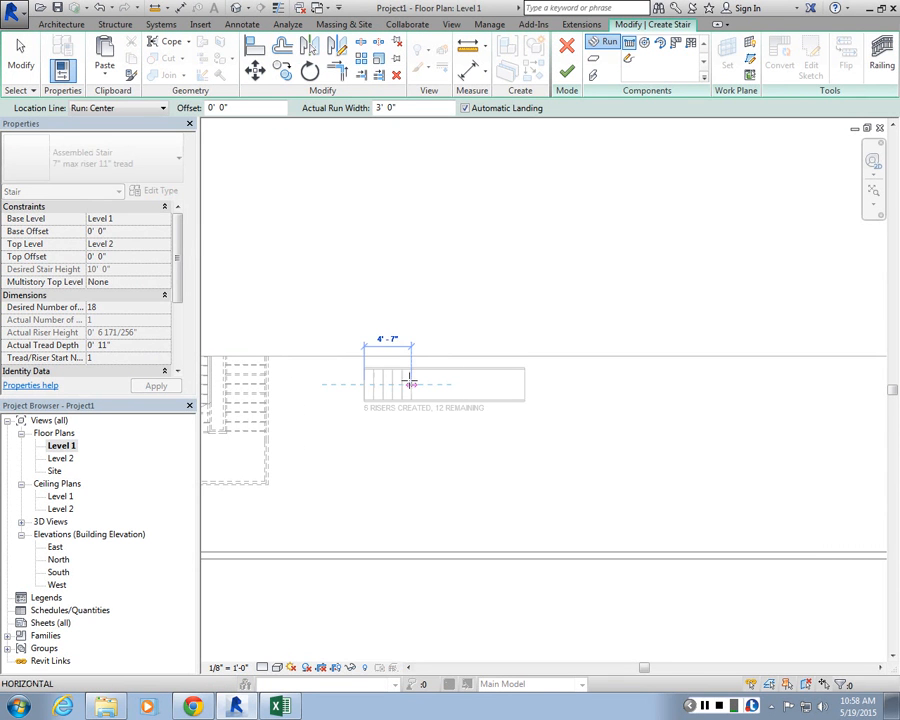
click(404, 383)
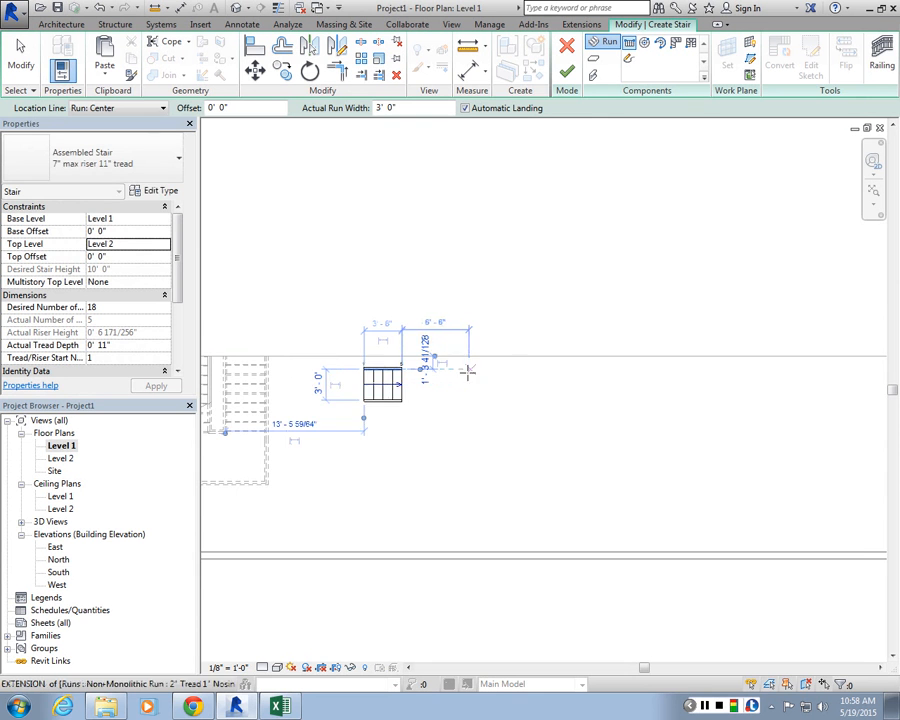
Step: Sketch a second run angled at 45 degrees down and to the right of the first run
scroll(458, 370, up, 1)
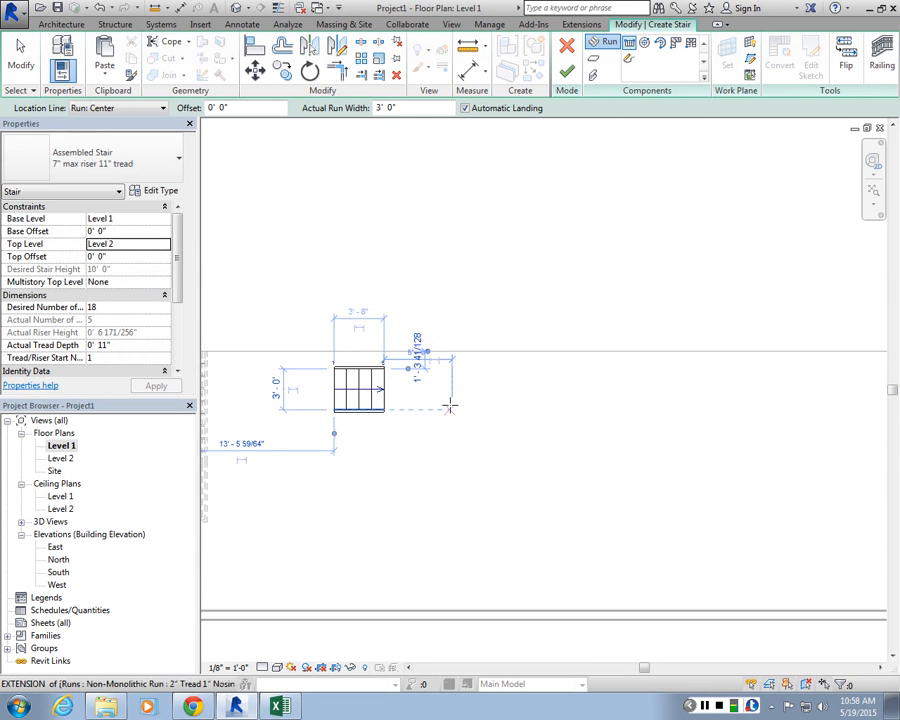
click(450, 400)
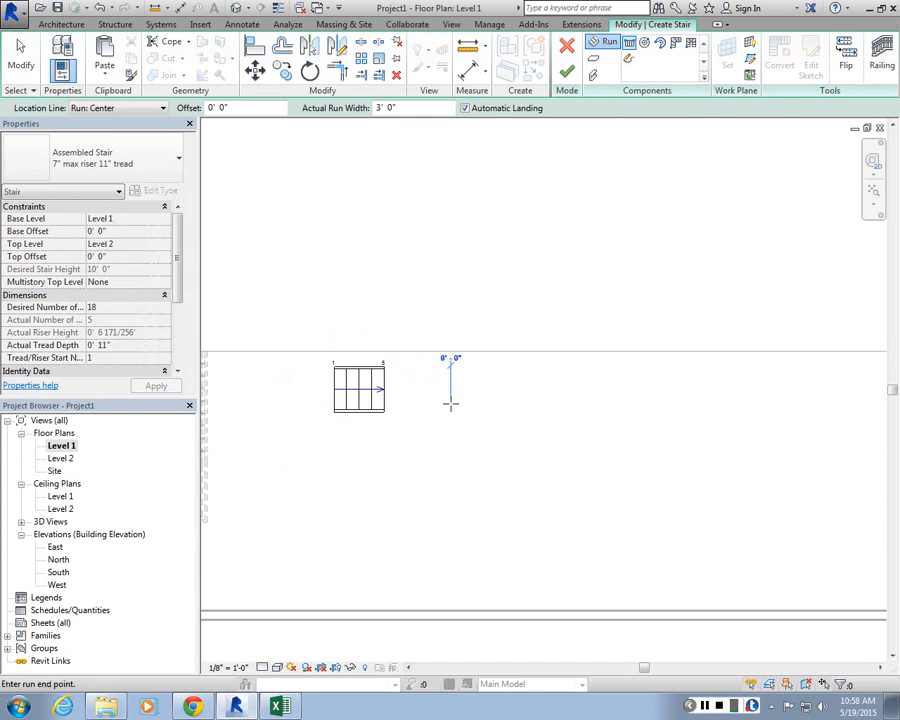
click(483, 430)
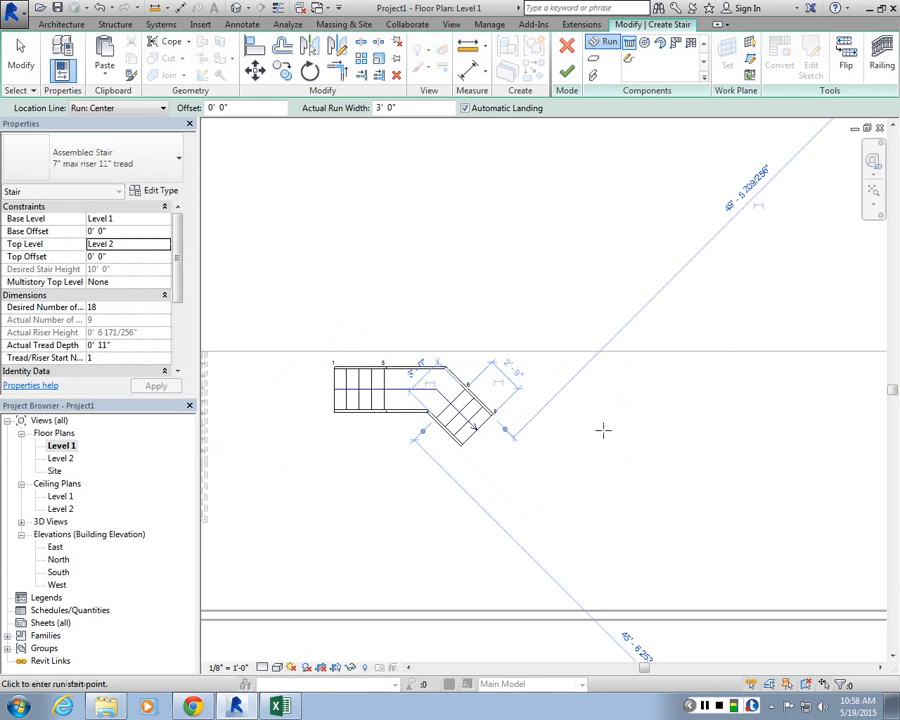
Step: Sketch a vertical third run upward to complete the 18 risers and finish the stair
click(606, 427)
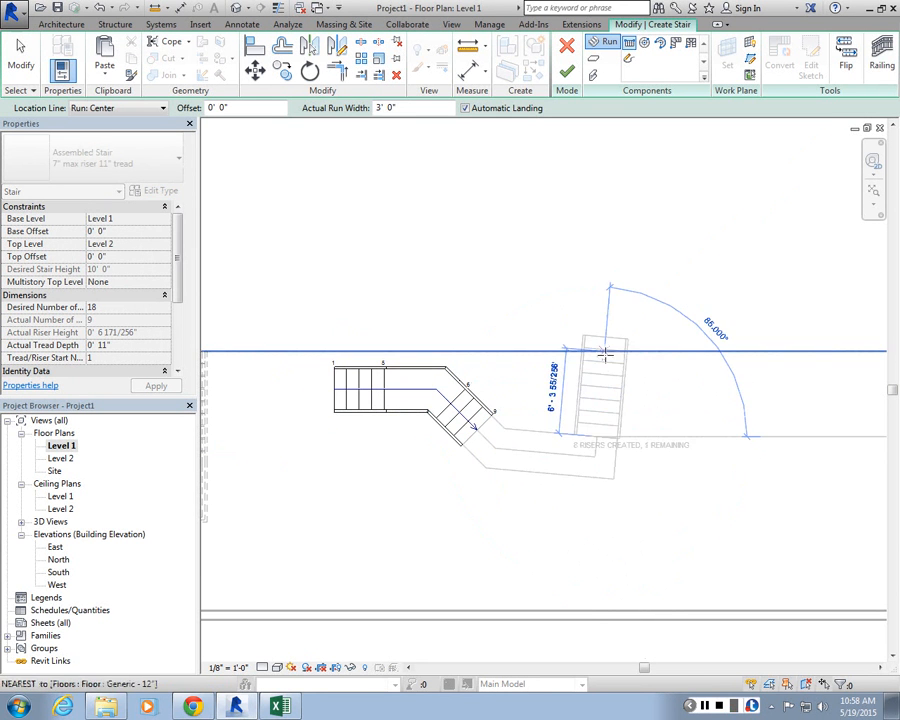
click(596, 340)
key(Escape)
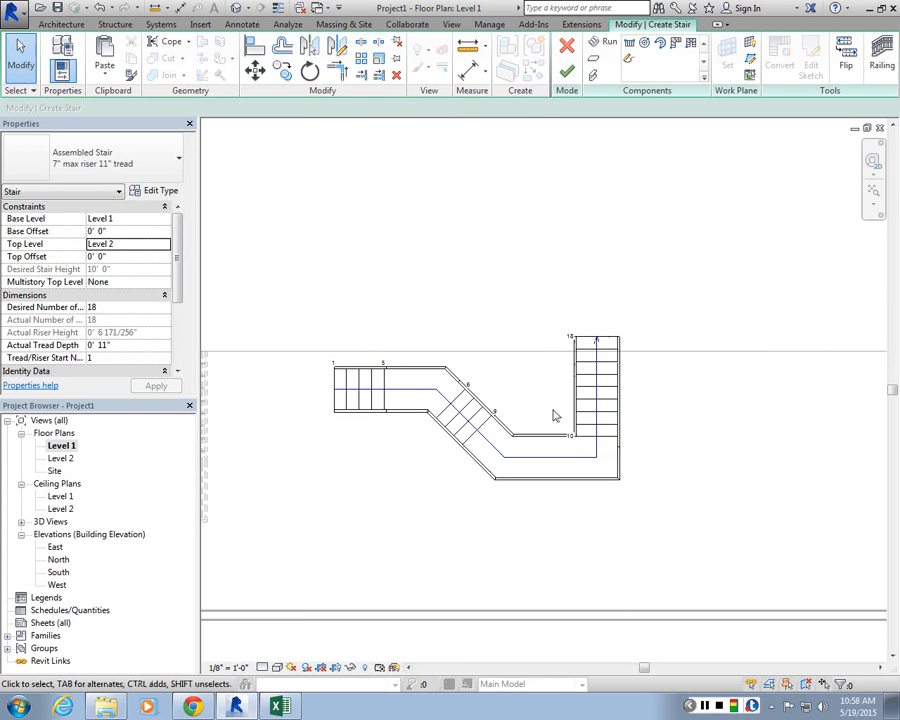
scroll(653, 472, up, 3)
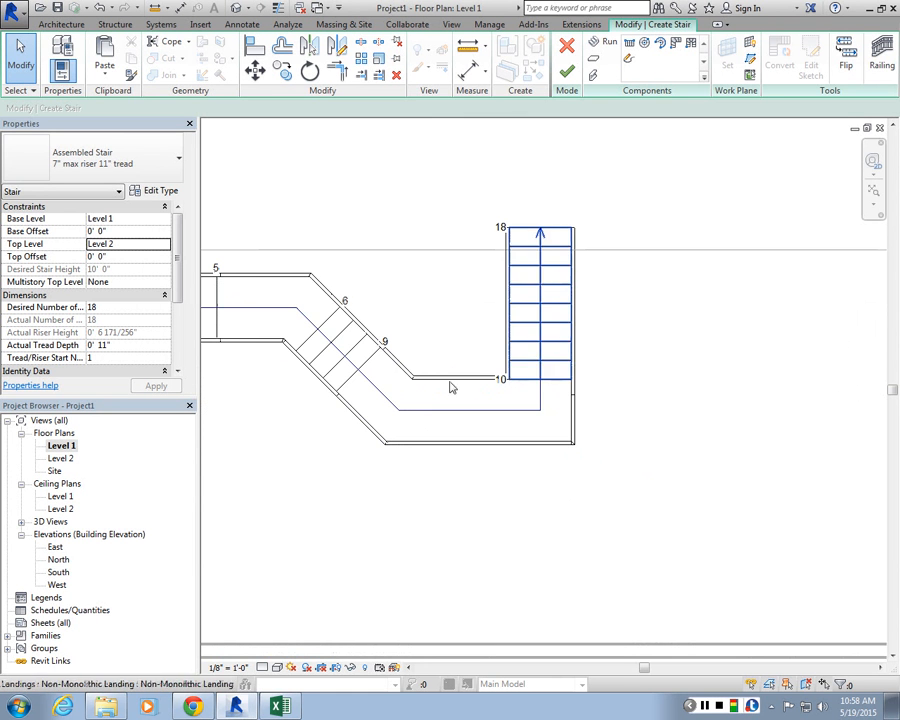
scroll(582, 299, down, 2)
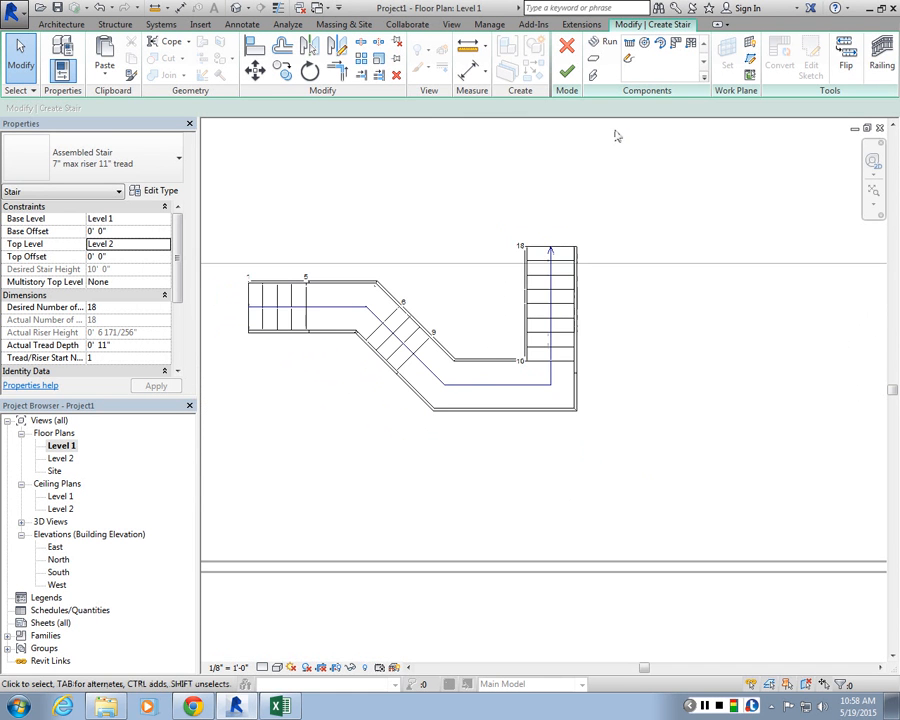
click(566, 84)
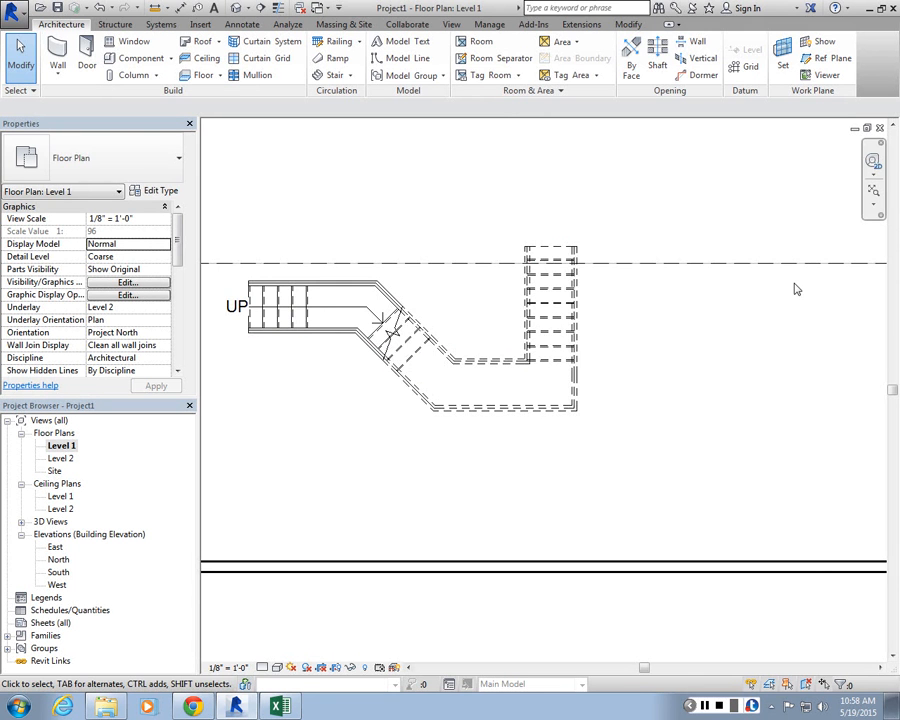
Step: Select the new multi-run stair and move it a short distance down and to the right
scroll(546, 290, down, 1)
click(546, 290)
scroll(544, 259, up, 1)
key(m)
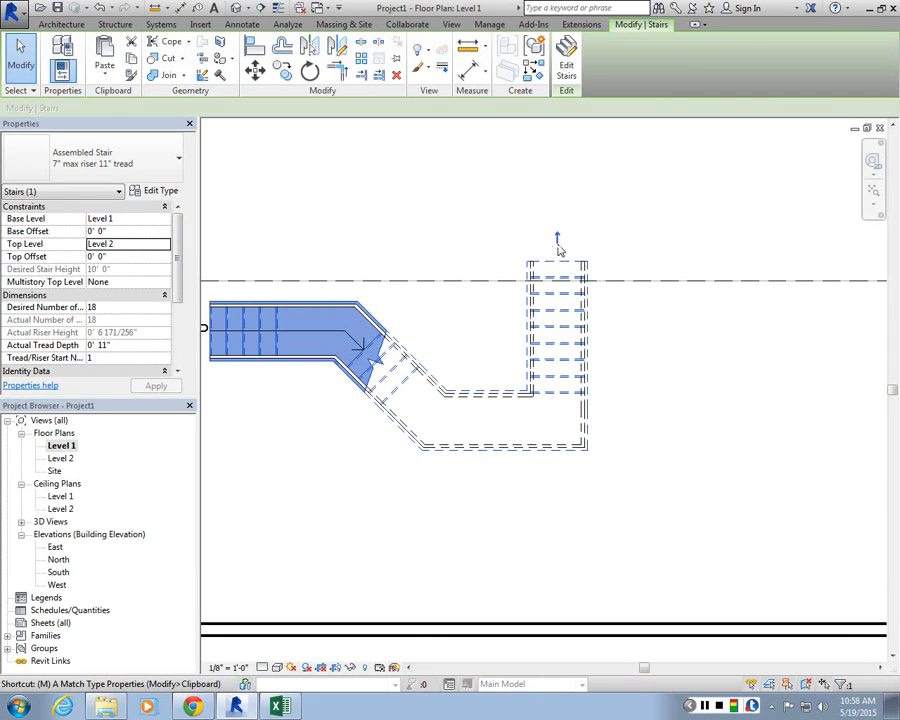
key(v)
click(588, 282)
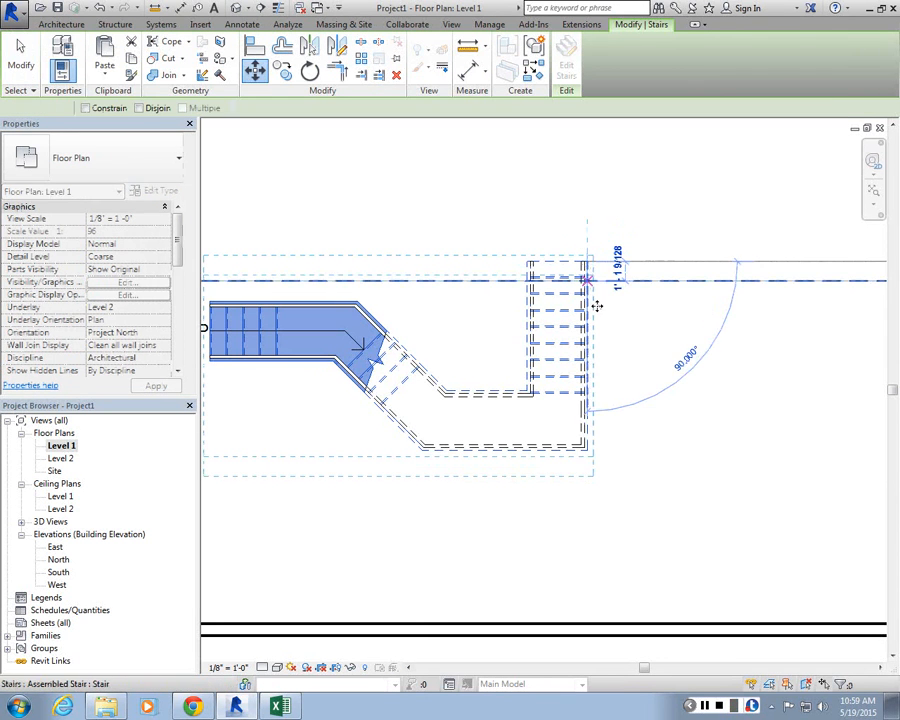
click(596, 306)
scroll(564, 359, down, 3)
middle_drag(708, 341, 605, 351)
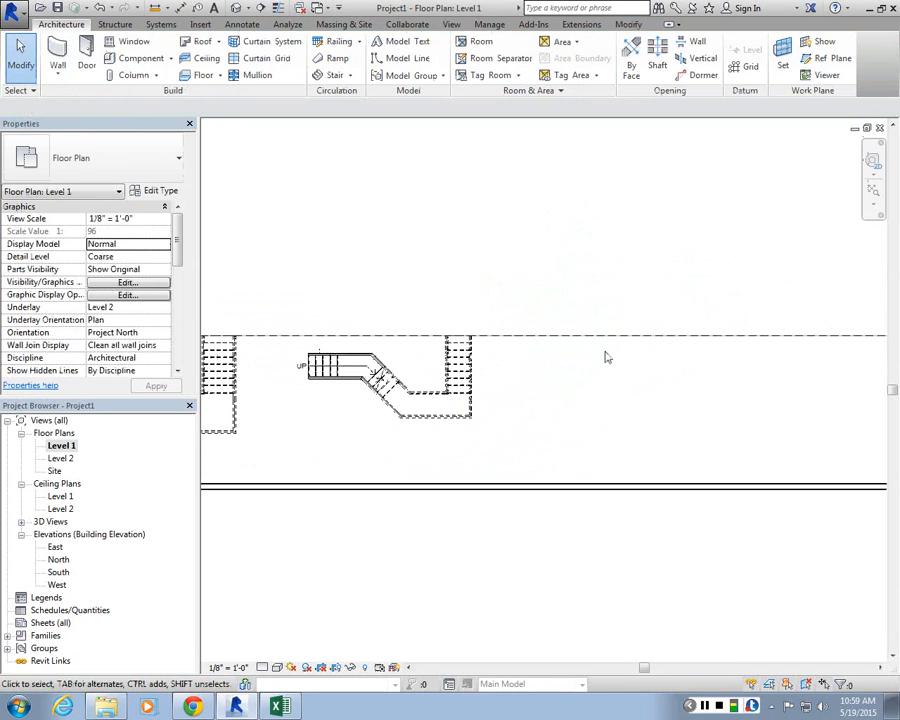
Step: Start another stair and sketch a full-step spiral run with a radius of about 3'-6"
click(335, 75)
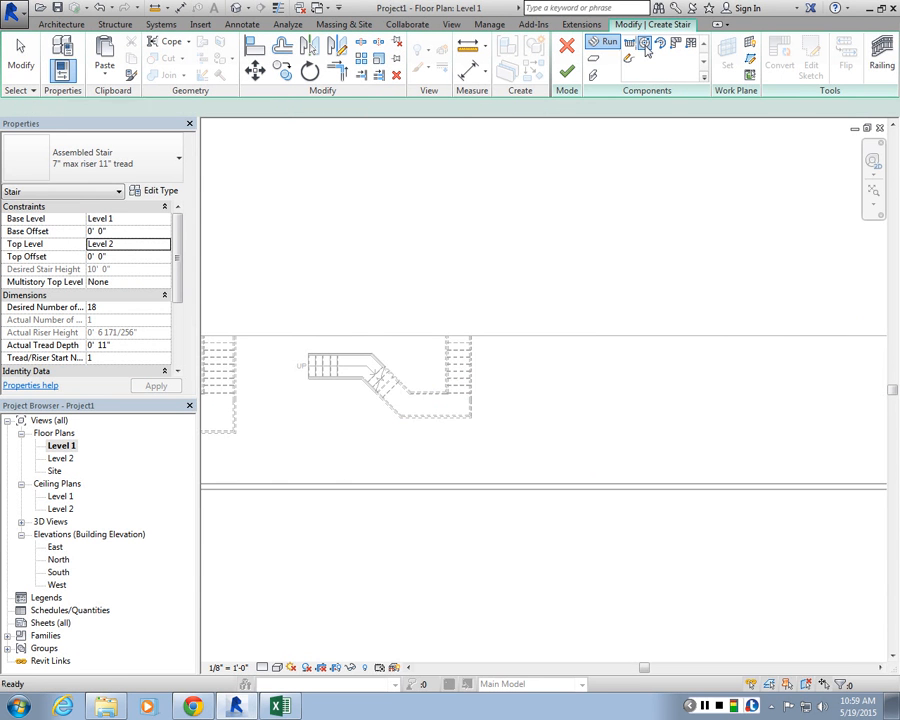
click(645, 44)
scroll(568, 422, up, 3)
click(593, 393)
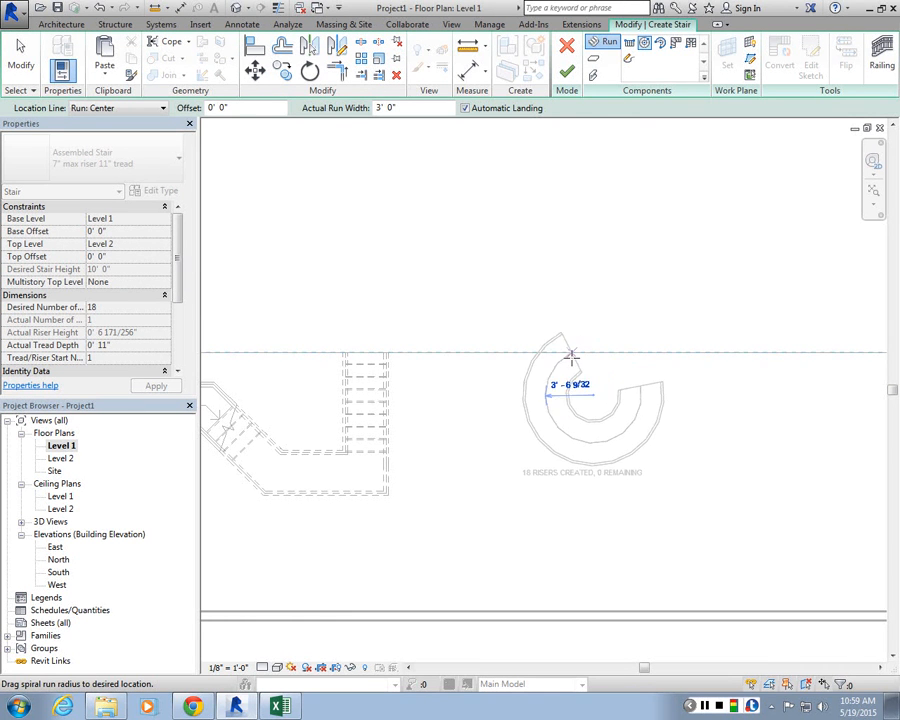
click(570, 360)
key(Escape)
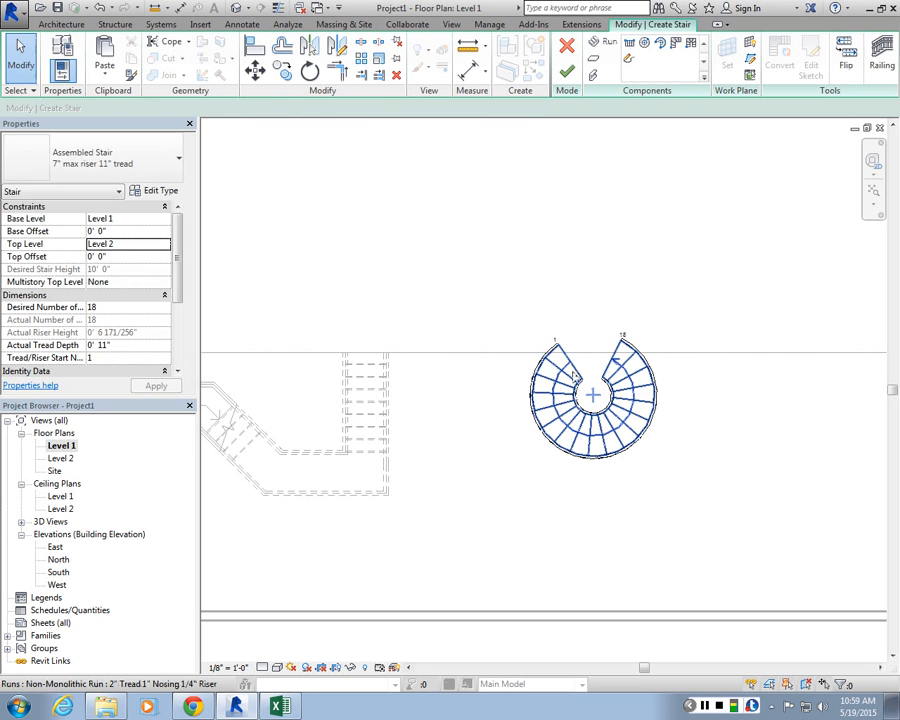
Step: Select the spiral run and move it a short distance up and to the right
scroll(578, 378, up, 3)
click(612, 360)
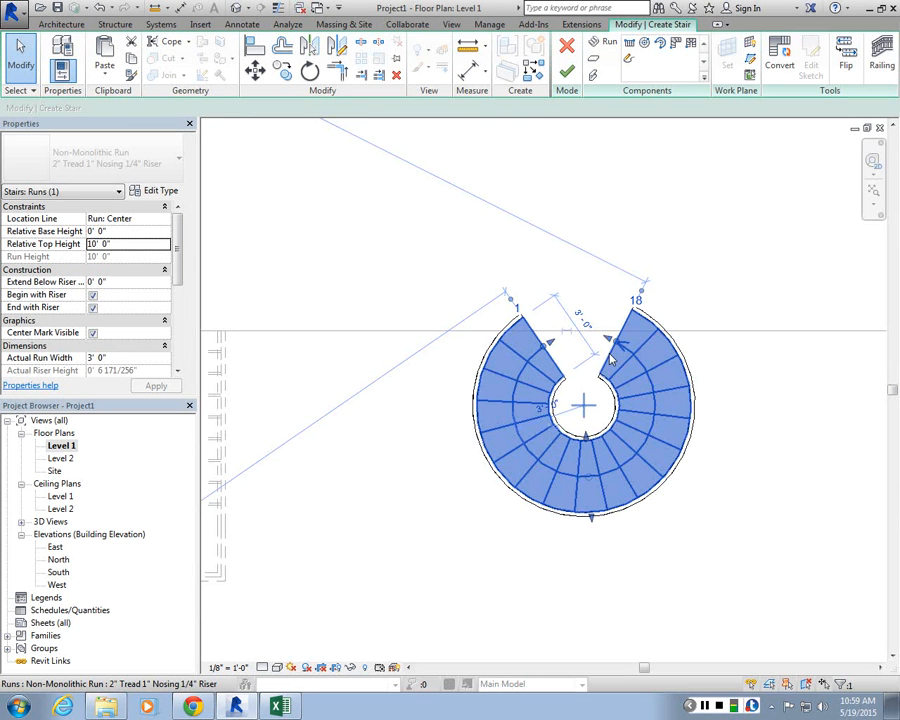
key(m)
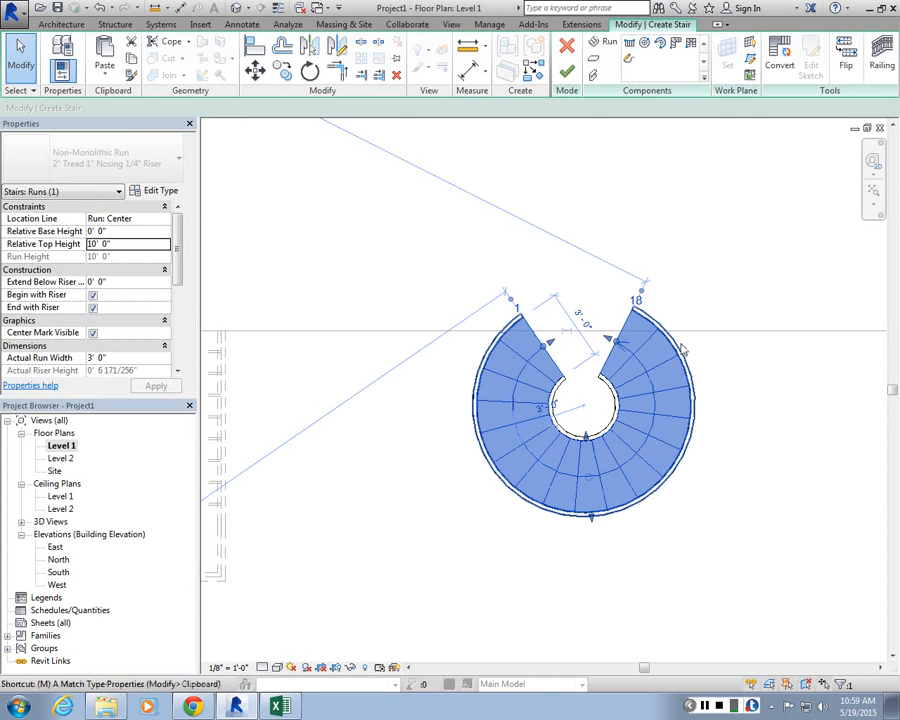
key(v)
click(631, 311)
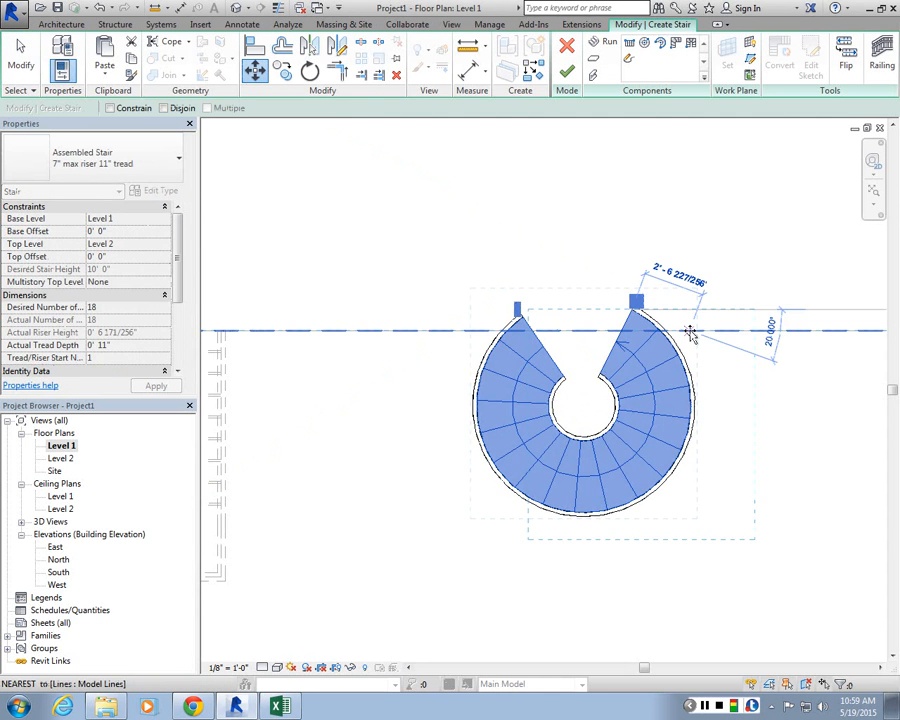
click(687, 331)
Step: Rotate the spiral run about 63 degrees around its upper end point to align it with the floor edge, and finish the stair
scroll(697, 333, up, 2)
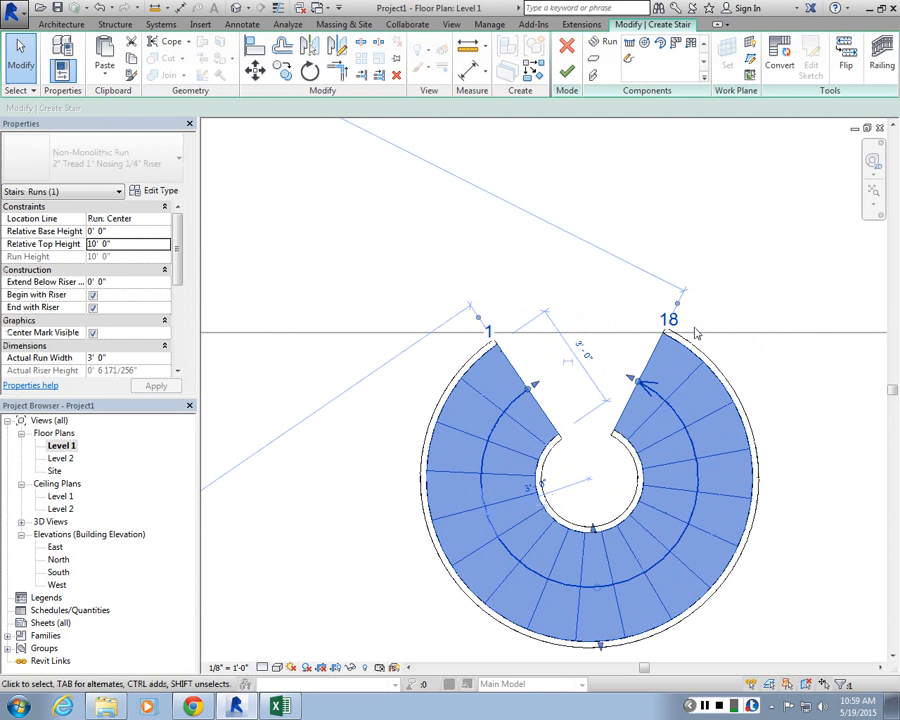
scroll(624, 422, down, 2)
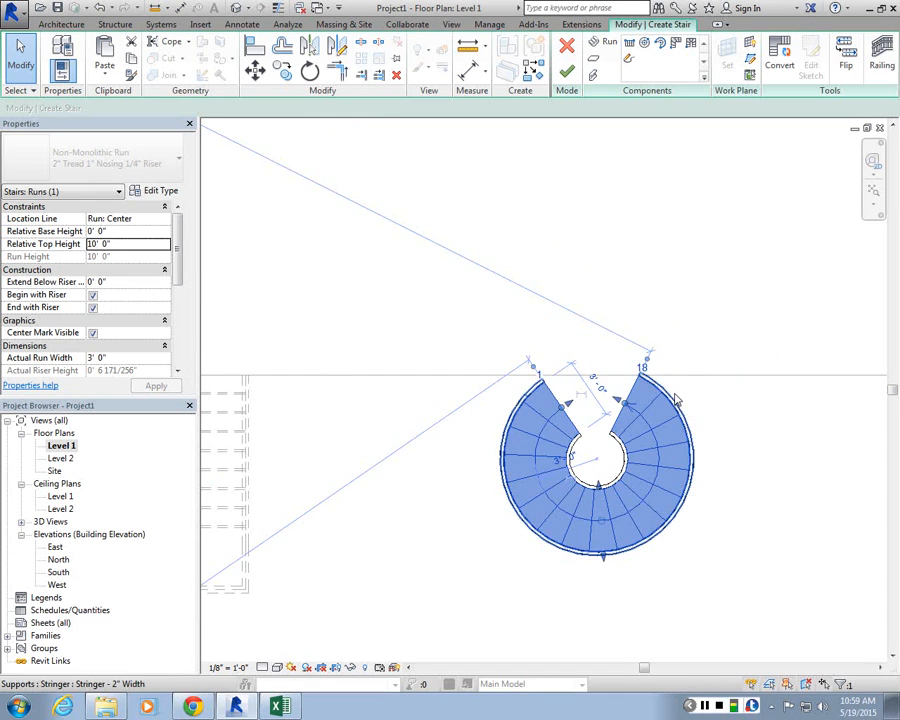
key(r)
key(o)
scroll(647, 379, up, 3)
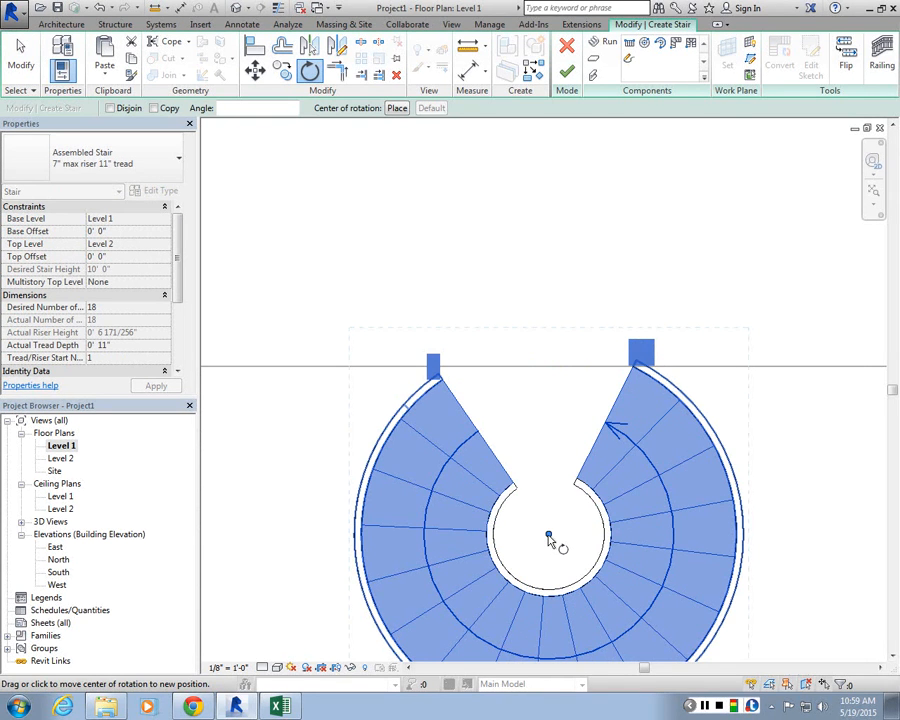
drag(549, 539, 633, 367)
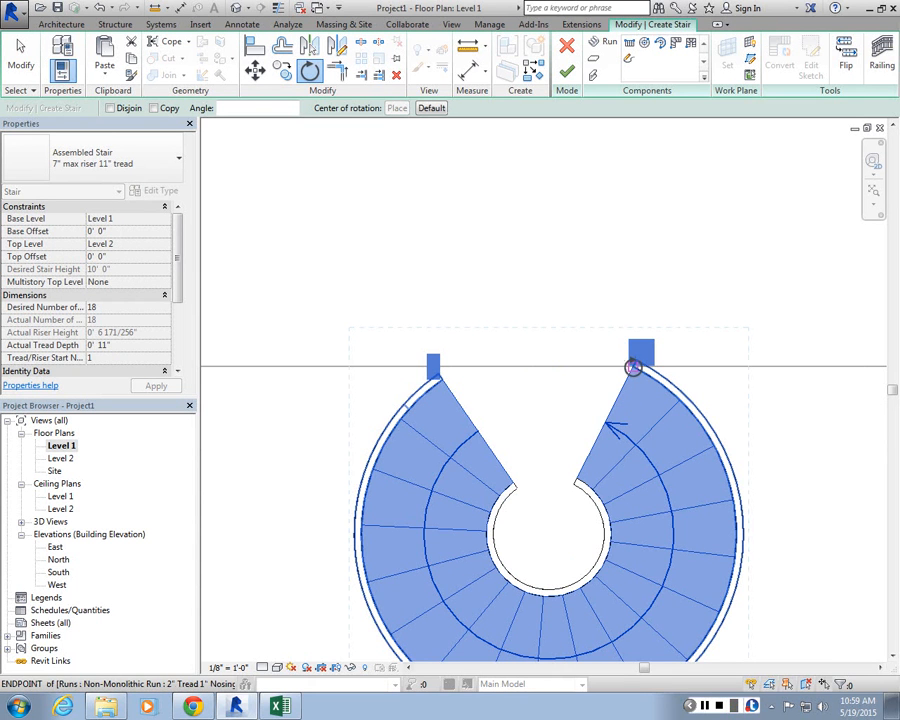
click(580, 481)
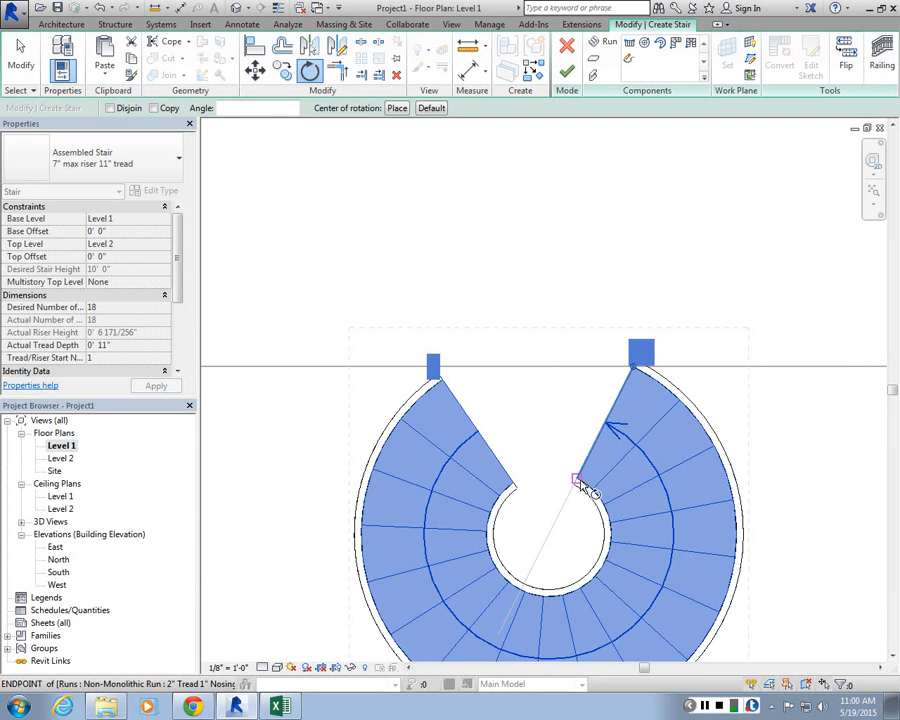
click(484, 370)
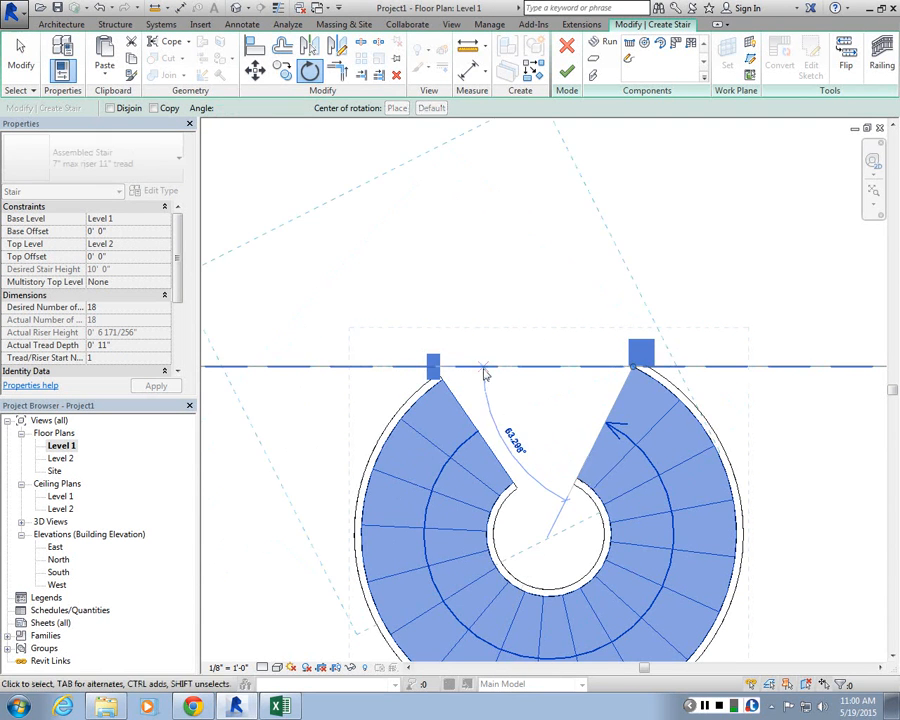
scroll(484, 375, down, 3)
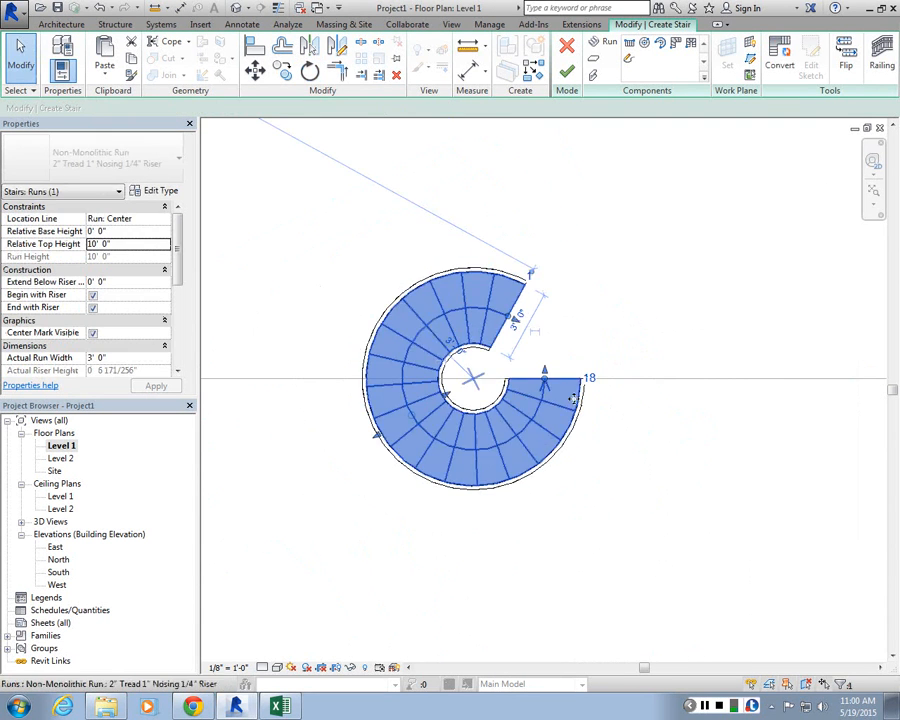
click(564, 72)
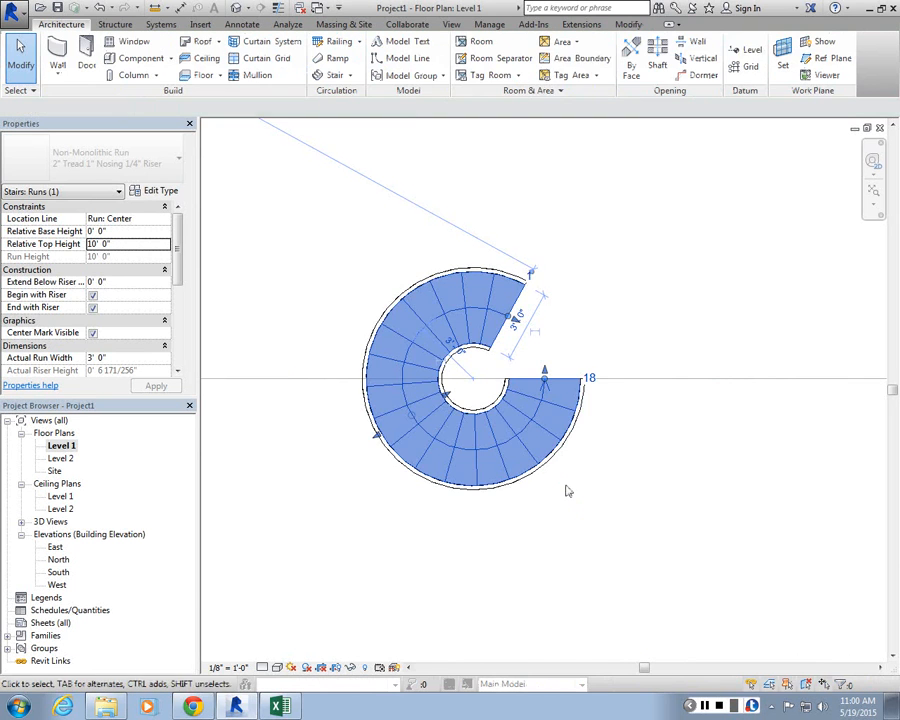
Step: Create a centre-ends spiral stair centred on the floor edge with a radius of about 4'-11", sweeping about 170 degrees
scroll(504, 335, down, 3)
scroll(504, 335, up, 1)
middle_drag(504, 335, 413, 341)
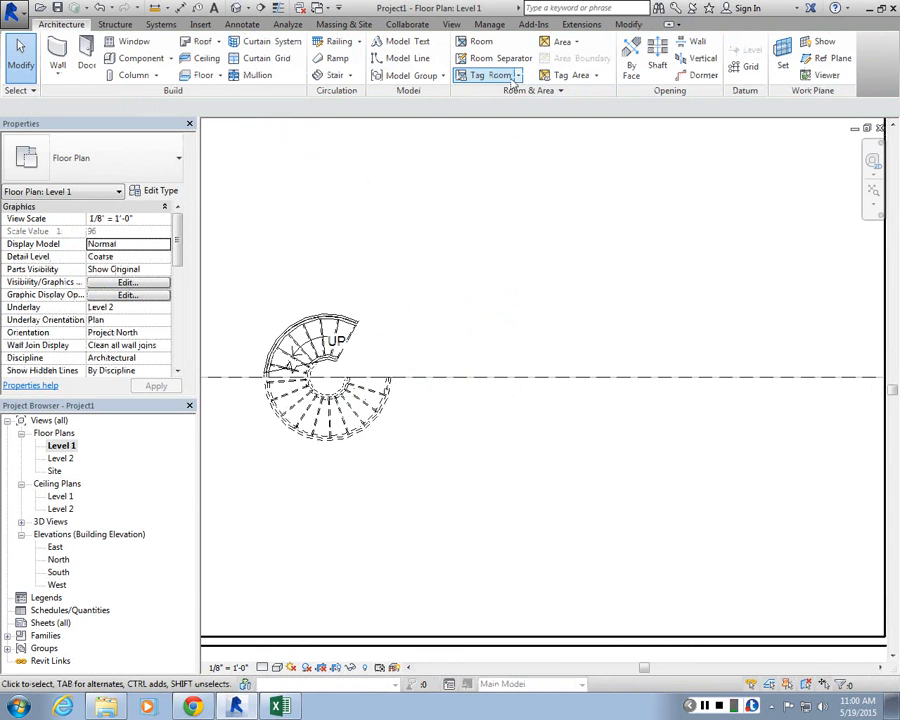
click(330, 75)
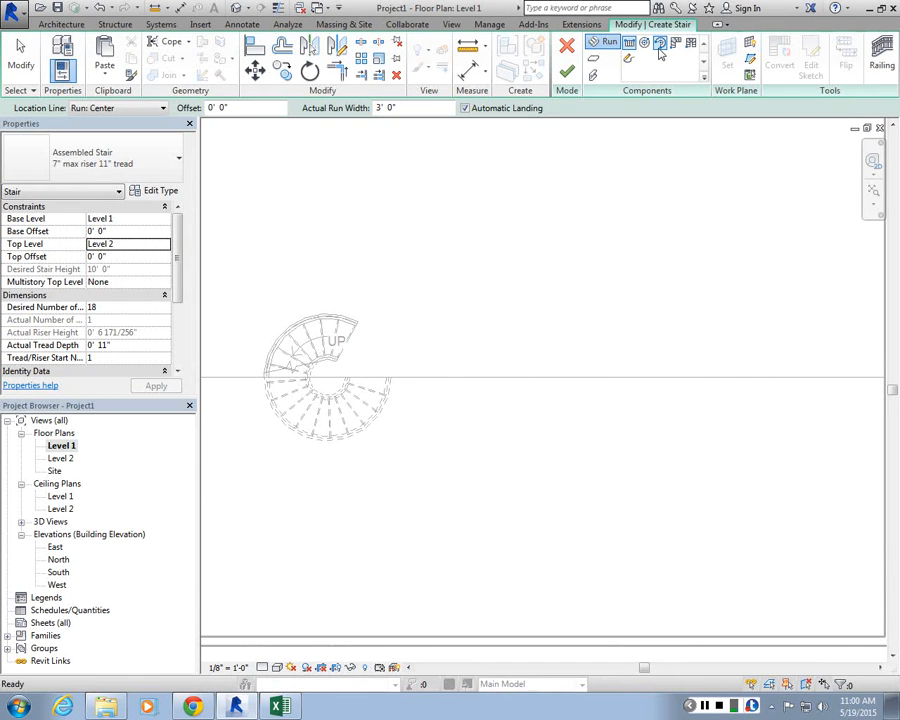
click(659, 46)
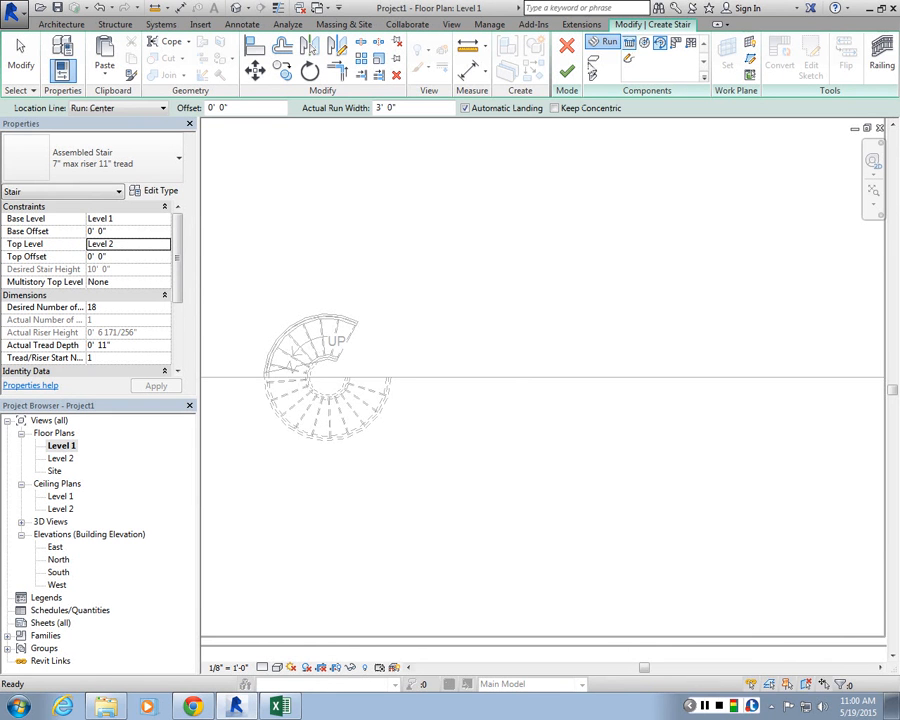
scroll(493, 447, up, 2)
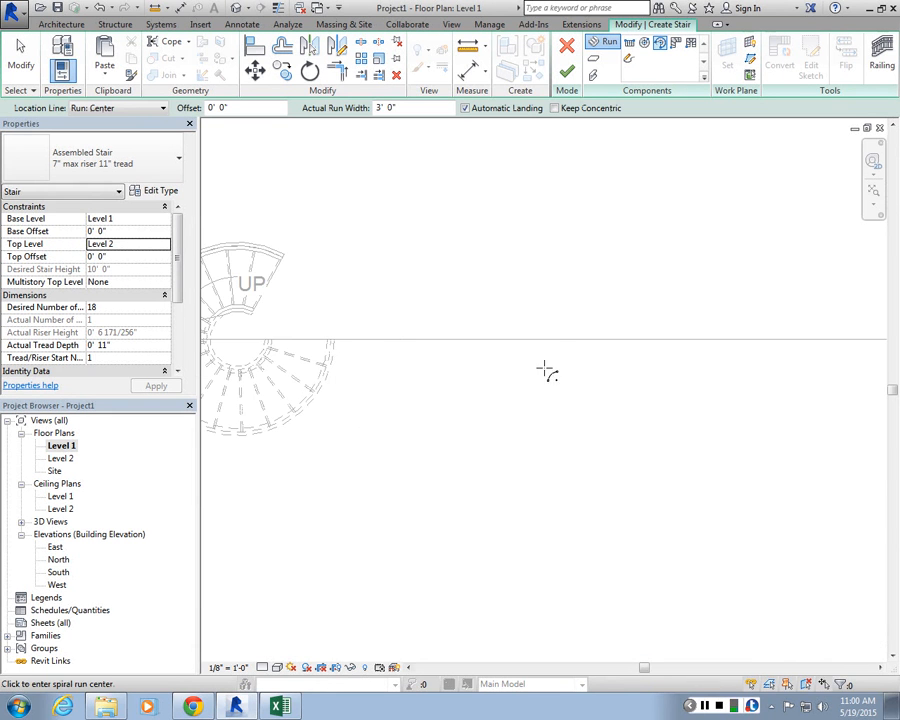
click(497, 341)
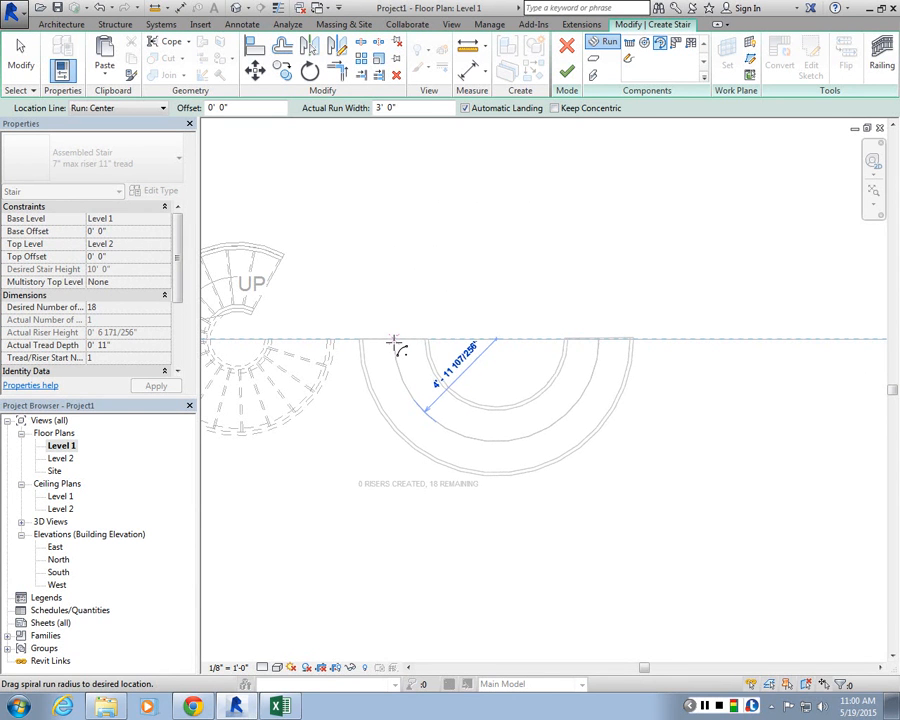
click(395, 343)
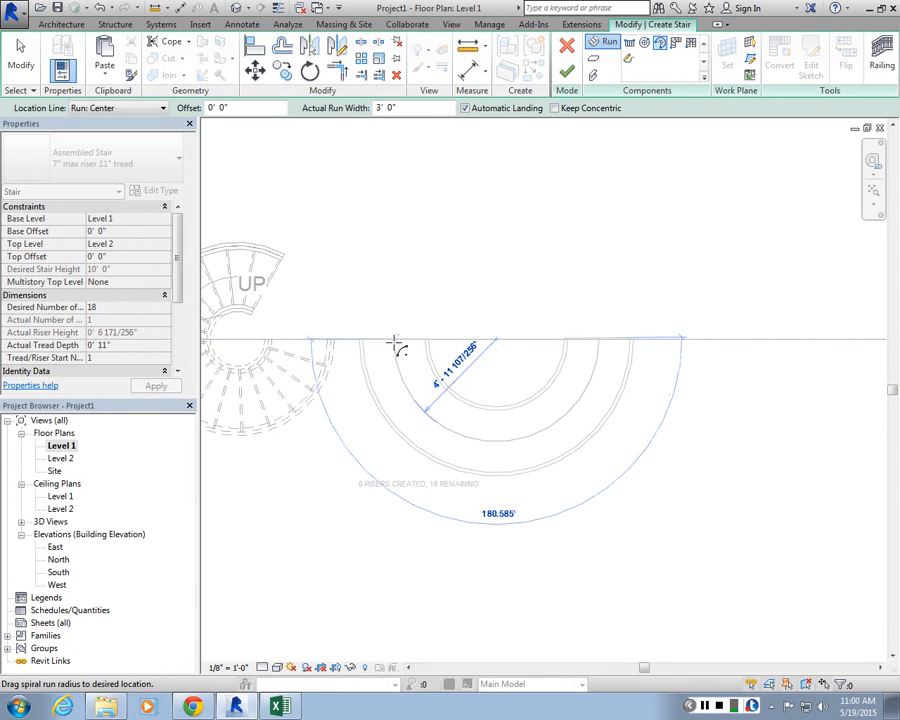
click(593, 345)
key(Escape)
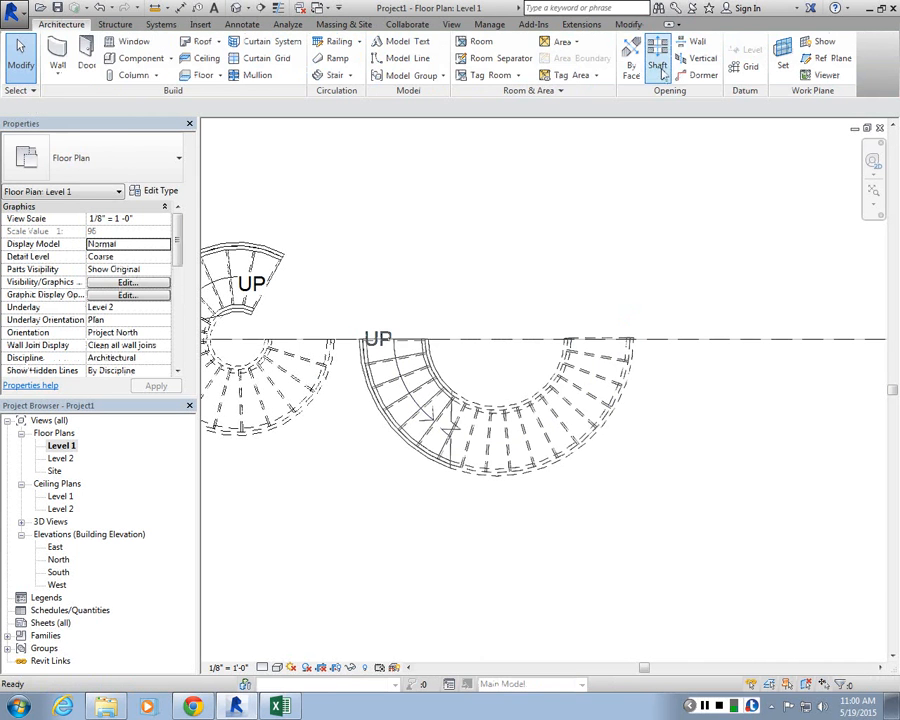
Step: Place a U-shaped winder stair component, flipped to run downward, with its ends on the floor edge
click(337, 75)
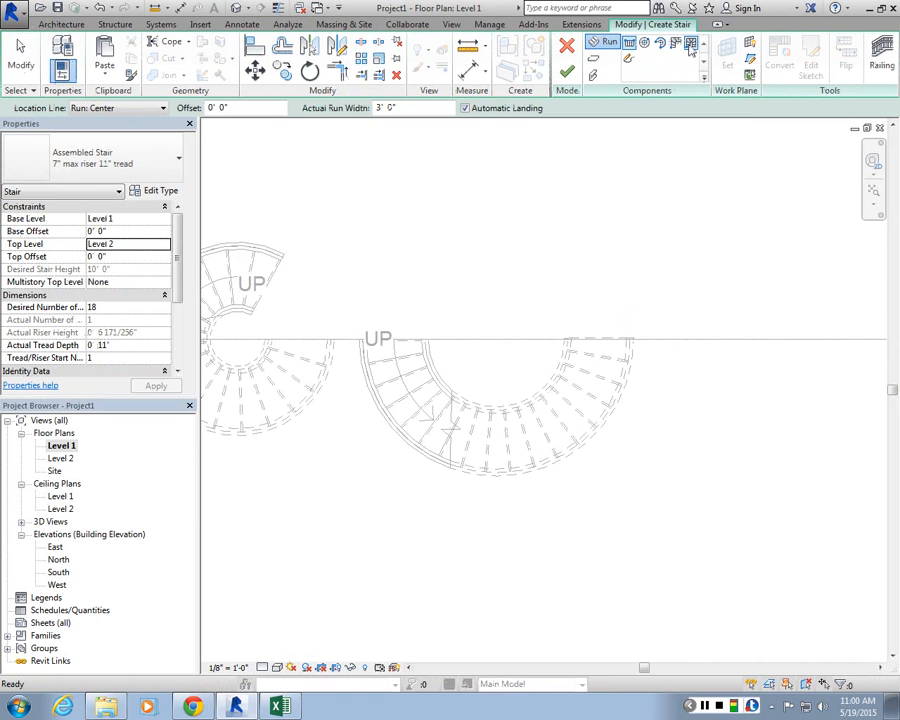
click(690, 45)
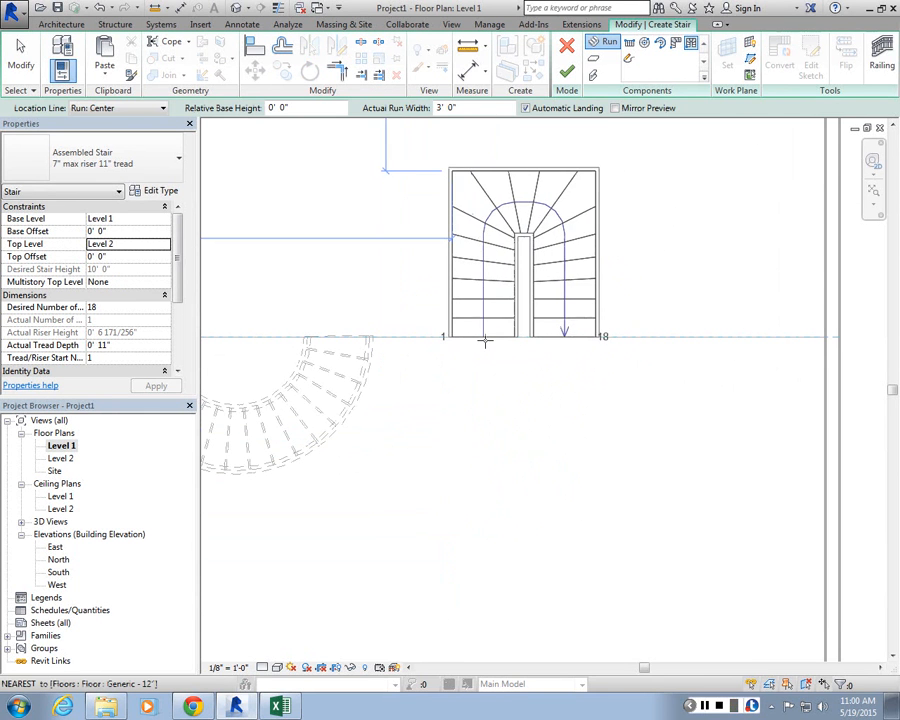
key(space)
key(space)
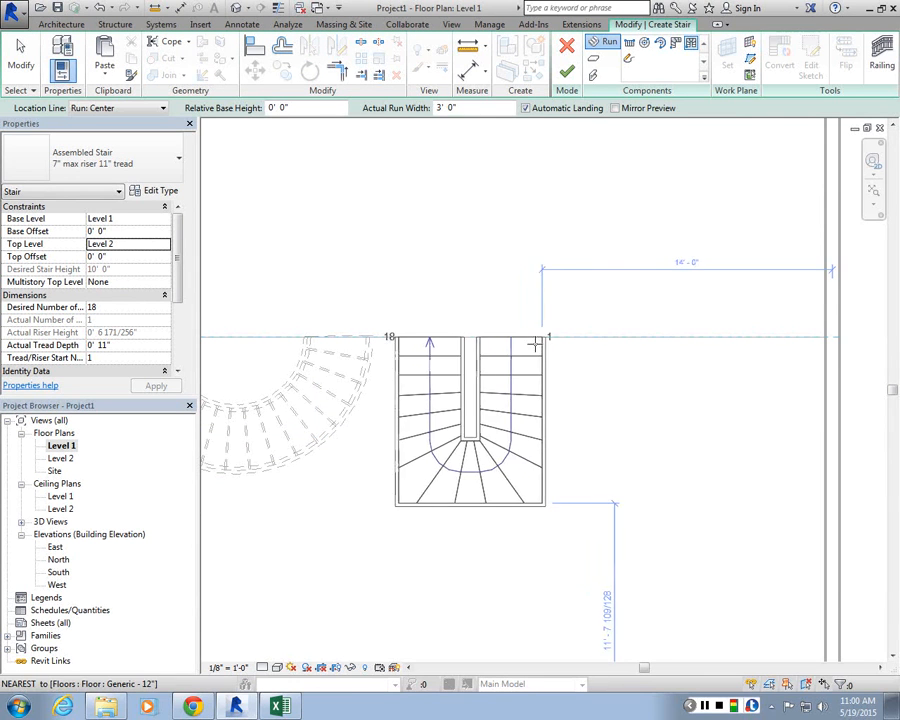
key(space)
key(space)
key(space)
key(space)
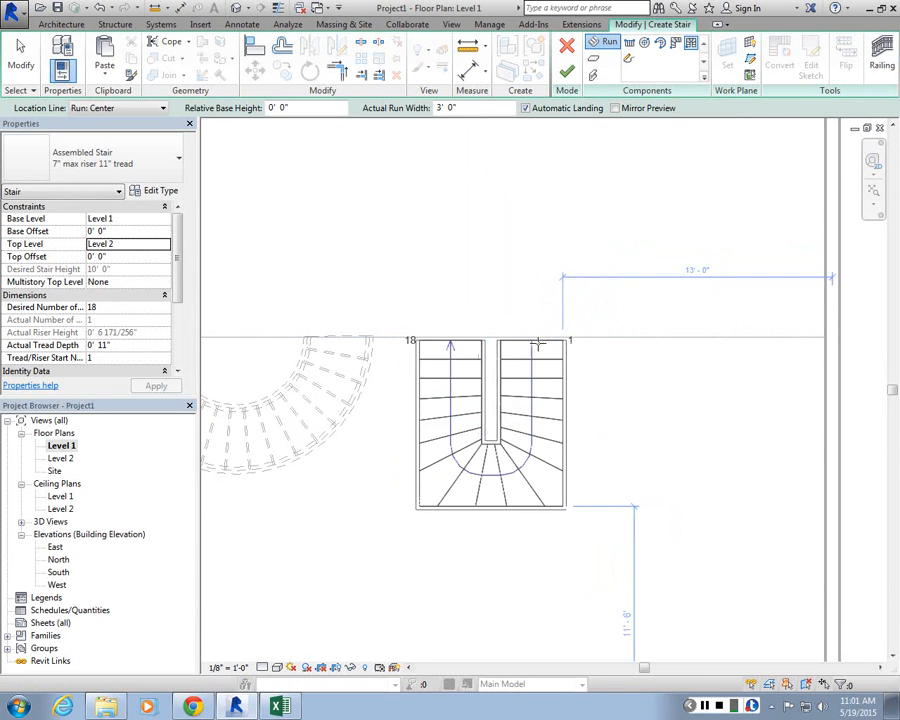
click(550, 341)
key(Escape)
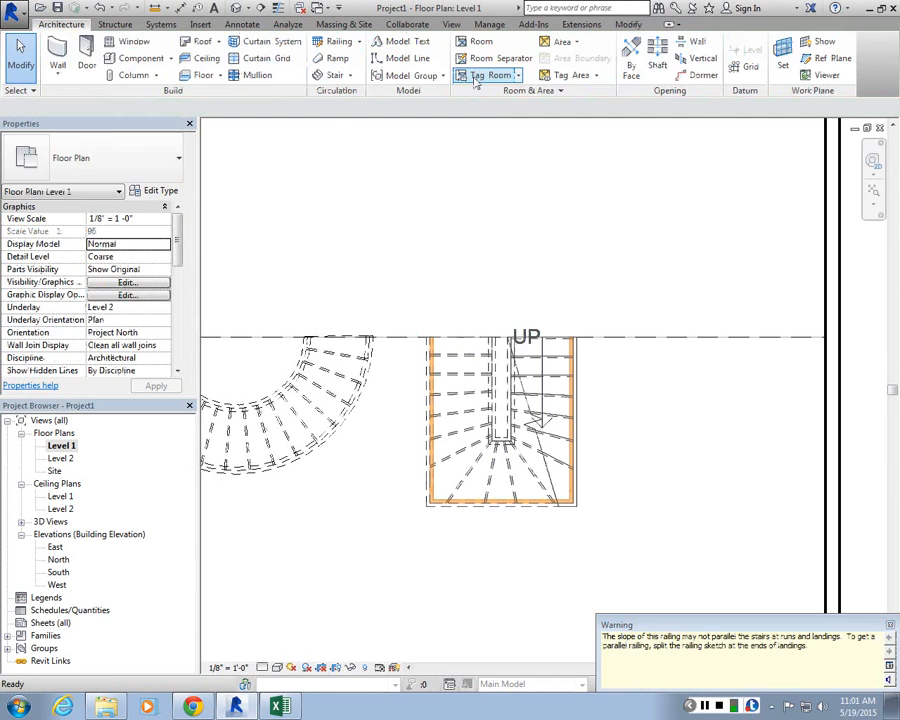
Step: Switch to the default 3D view and orbit and zoom around to inspect all the created stairs
scroll(560, 283, down, 3)
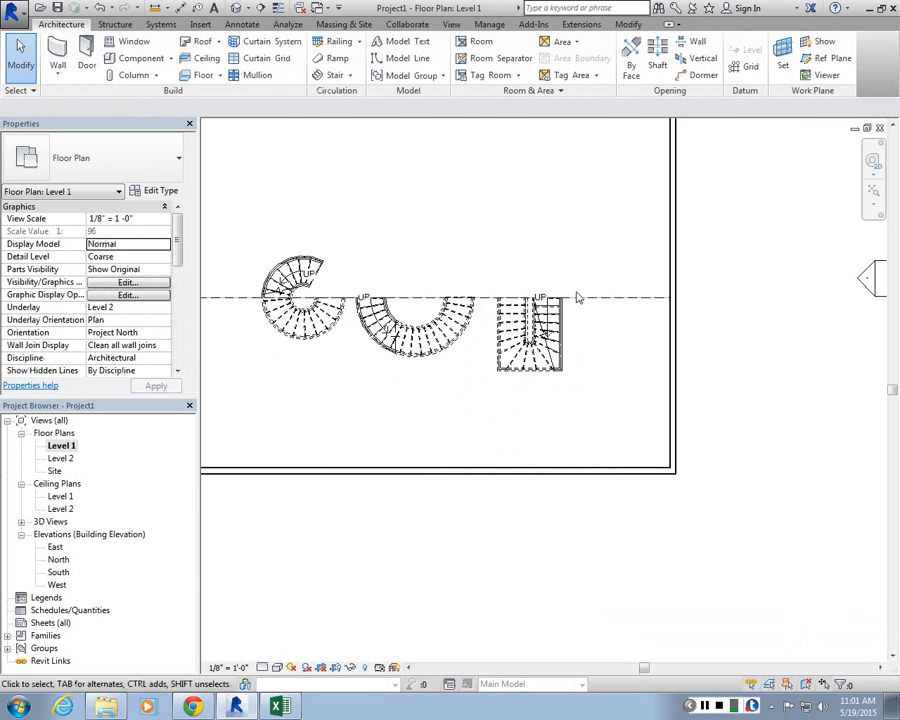
click(237, 8)
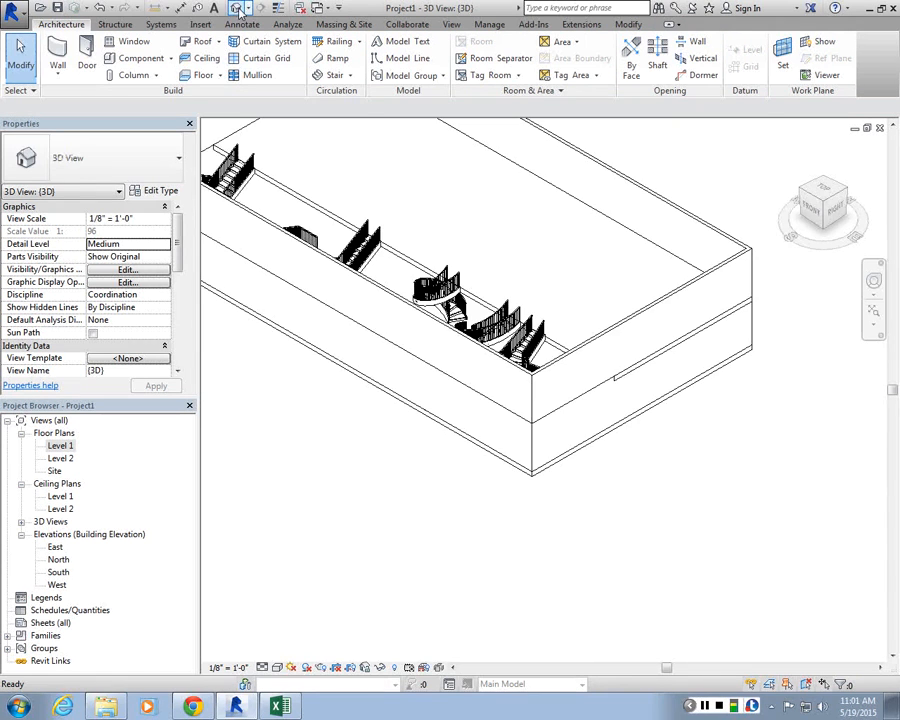
middle_drag(434, 266, 482, 380)
scroll(538, 450, up, 1)
scroll(472, 408, up, 4)
shift+middle_drag(474, 430, 568, 394)
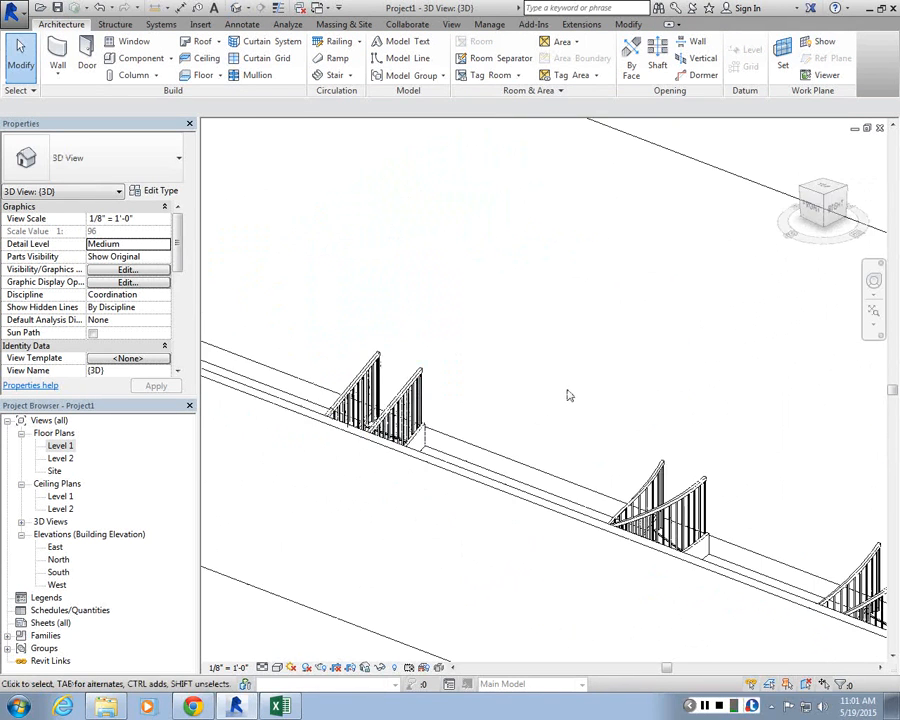
scroll(569, 394, down, 4)
scroll(768, 482, up, 3)
mouse_move(775, 485)
shift+middle_down()
mouse_move(845, 550)
mouse_move(770, 500)
shift+middle_up()
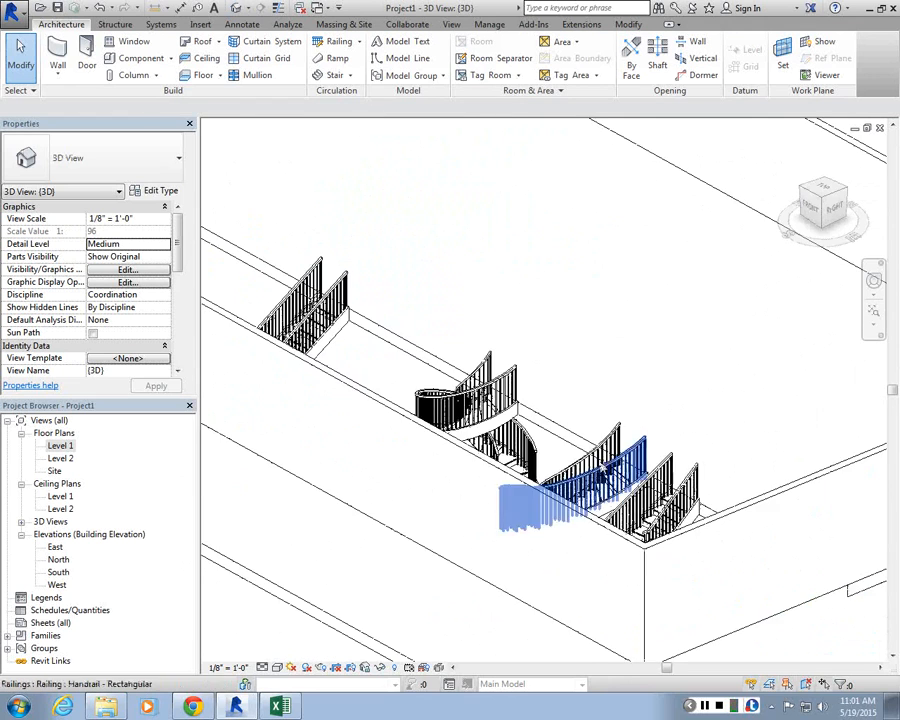
scroll(611, 320, down, 3)
scroll(613, 356, up, 3)
shift+middle_drag(613, 358, 630, 453)
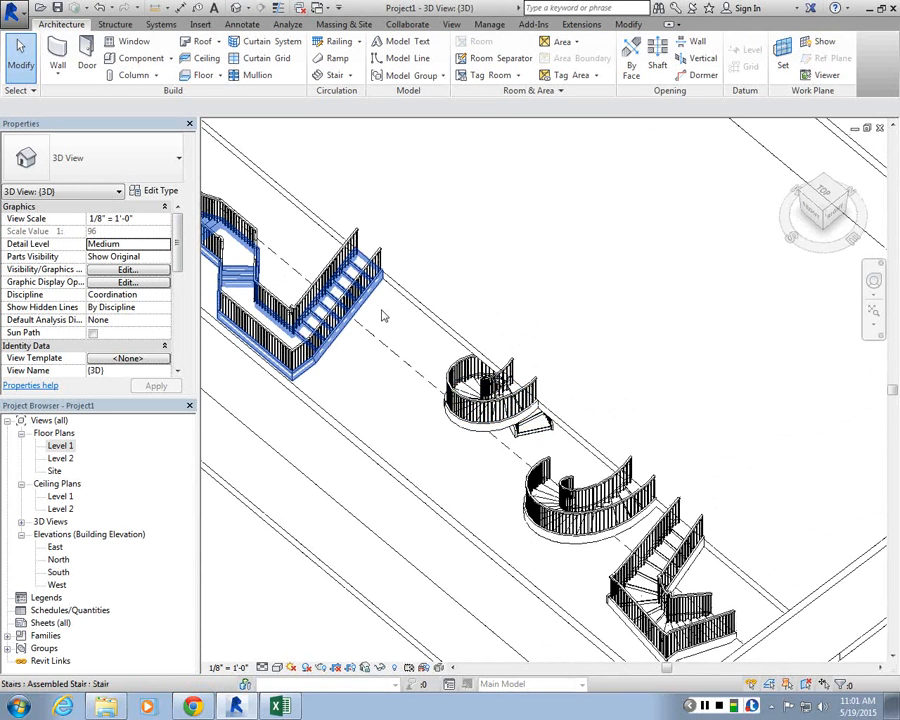
Step: Open the multi-run stair's type properties and review the stair calculator calculation rules, cancelling without changes
click(352, 330)
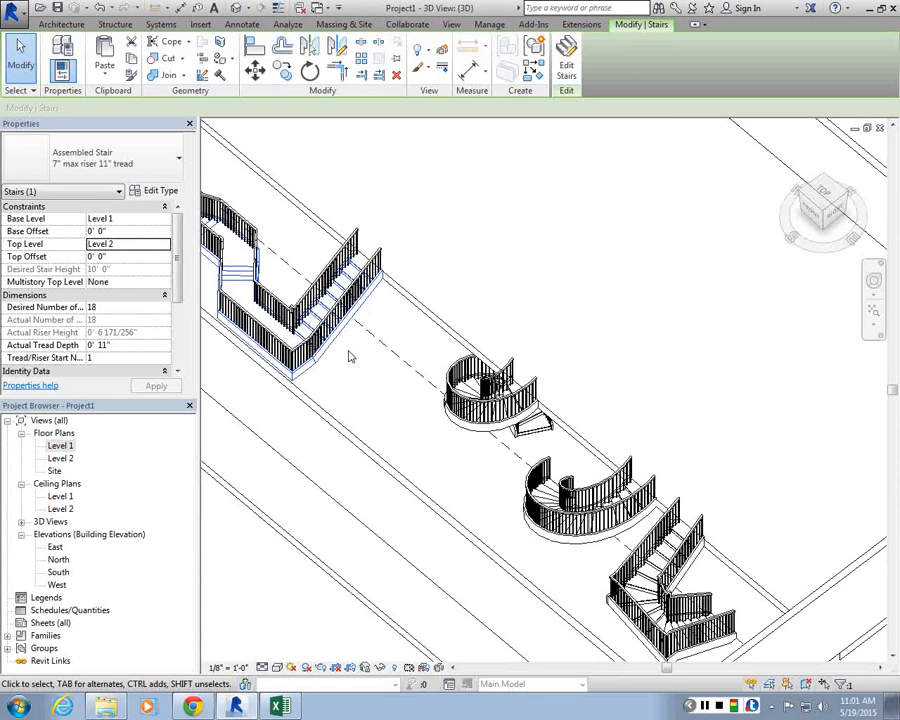
click(140, 192)
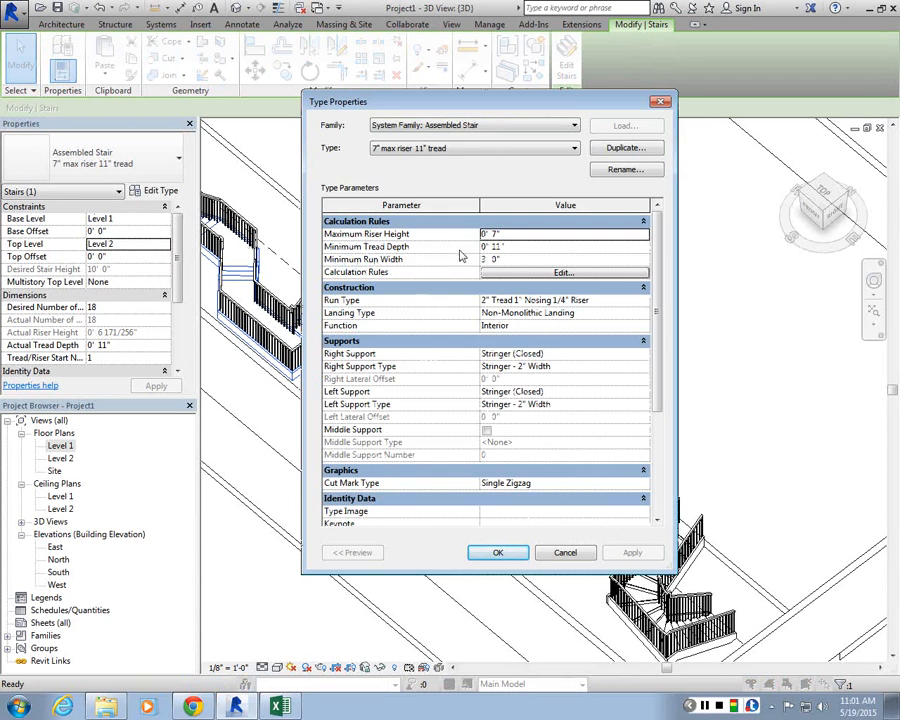
click(564, 272)
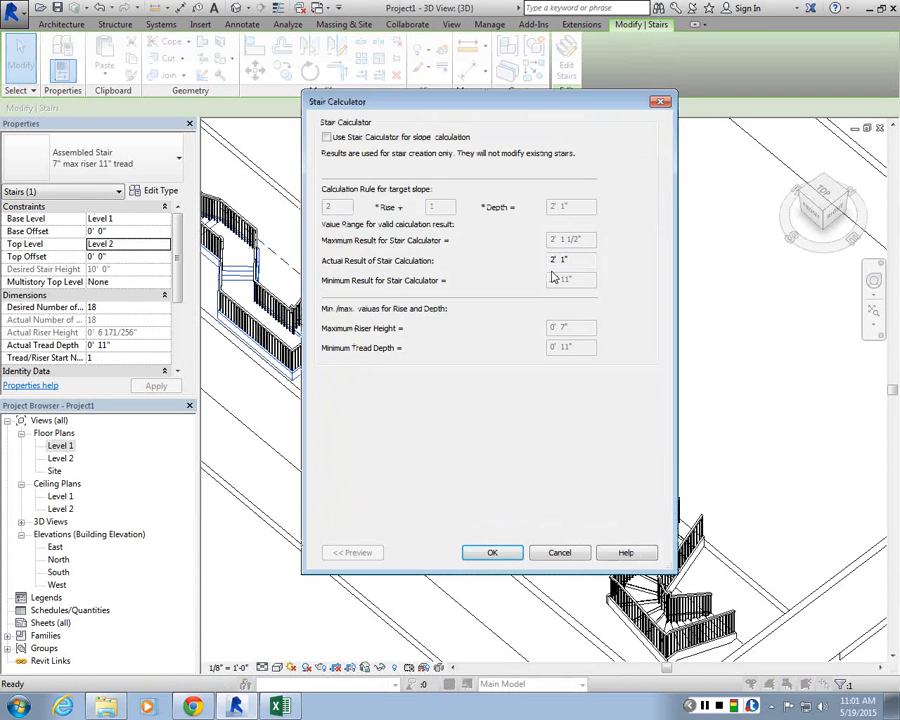
click(327, 137)
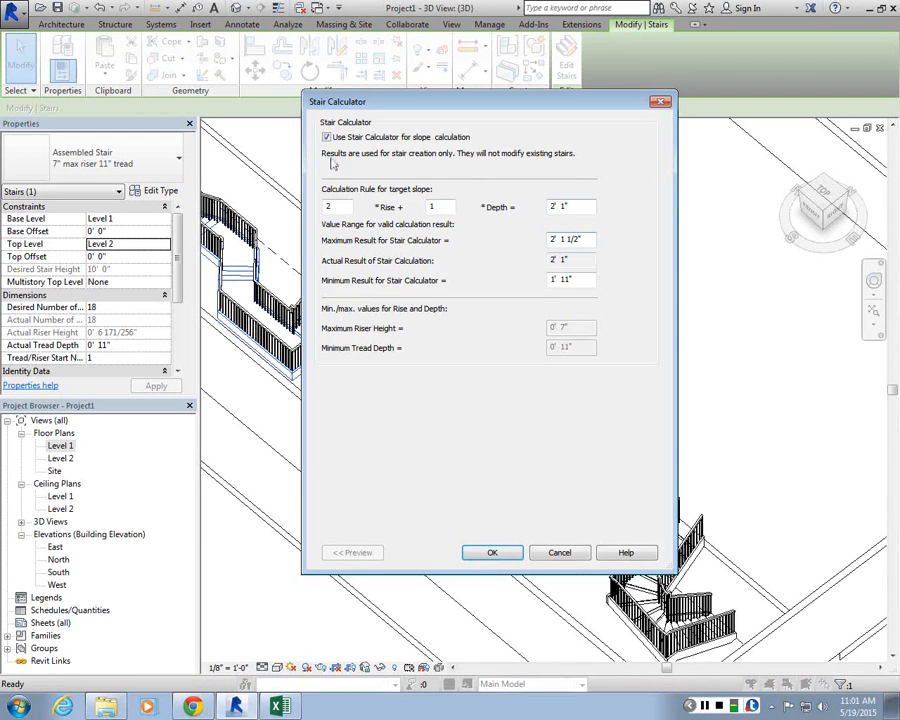
click(327, 137)
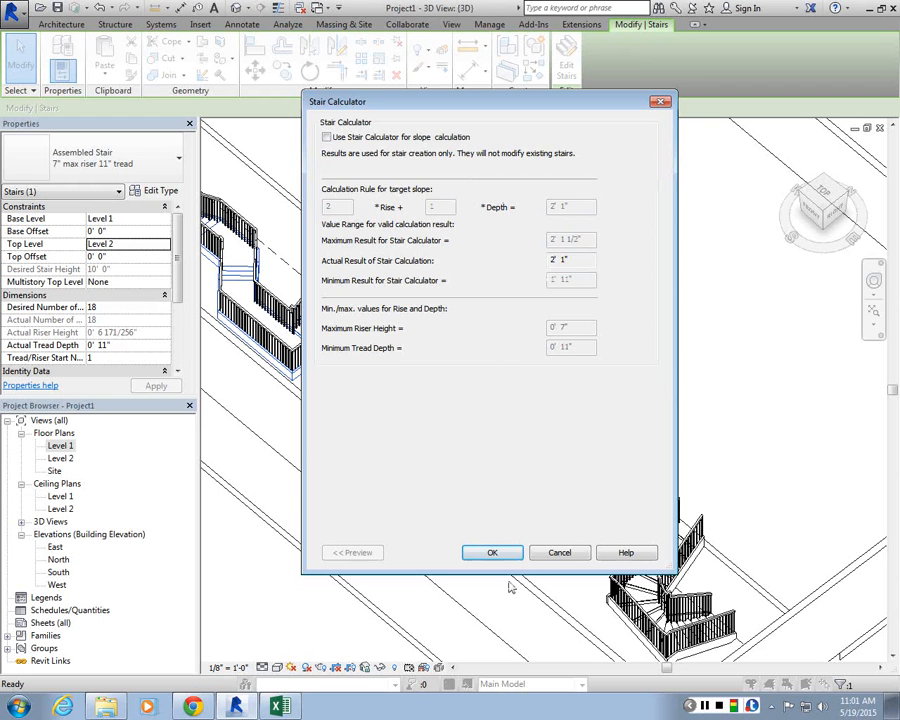
click(490, 553)
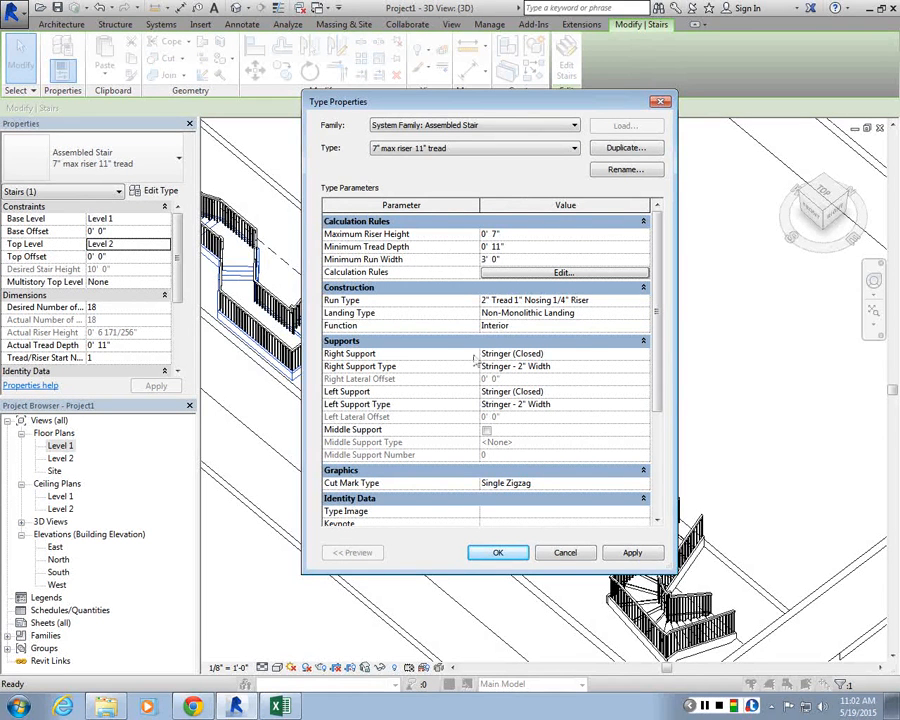
mouse_move(659, 340)
mouse_down()
mouse_move(659, 371)
mouse_move(659, 363)
mouse_up()
click(565, 553)
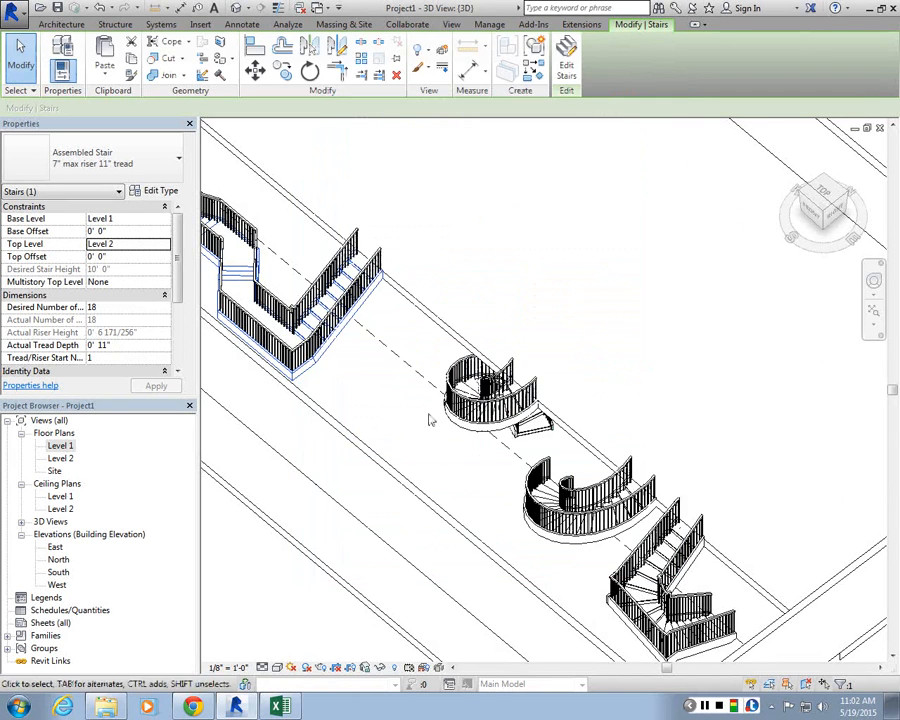
Step: Open the multi-run stair's type properties and review the right support options
click(426, 418)
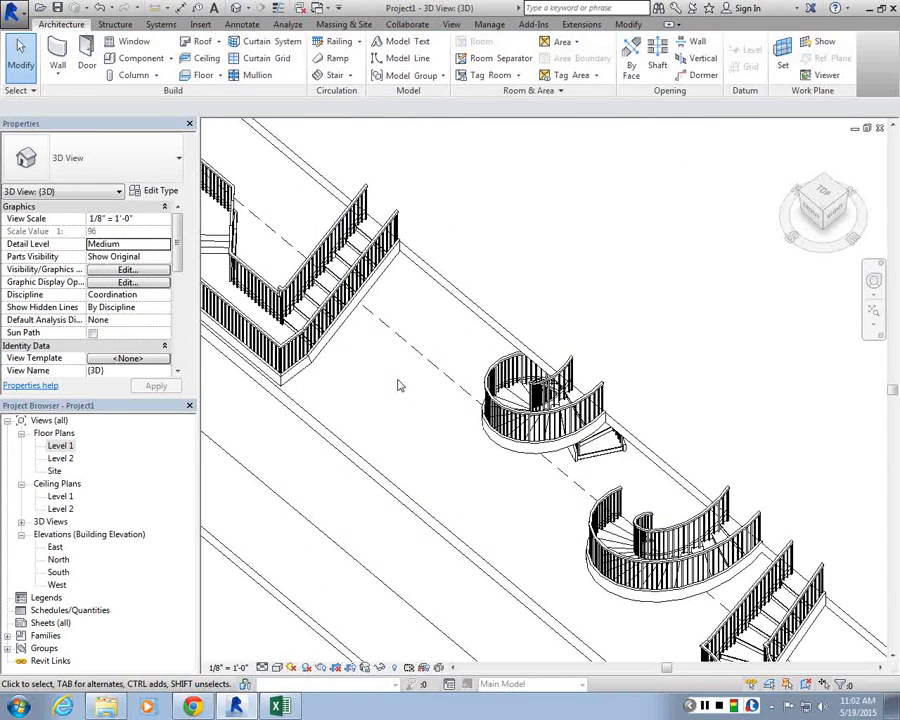
scroll(434, 396, up, 3)
middle_drag(434, 396, 265, 292)
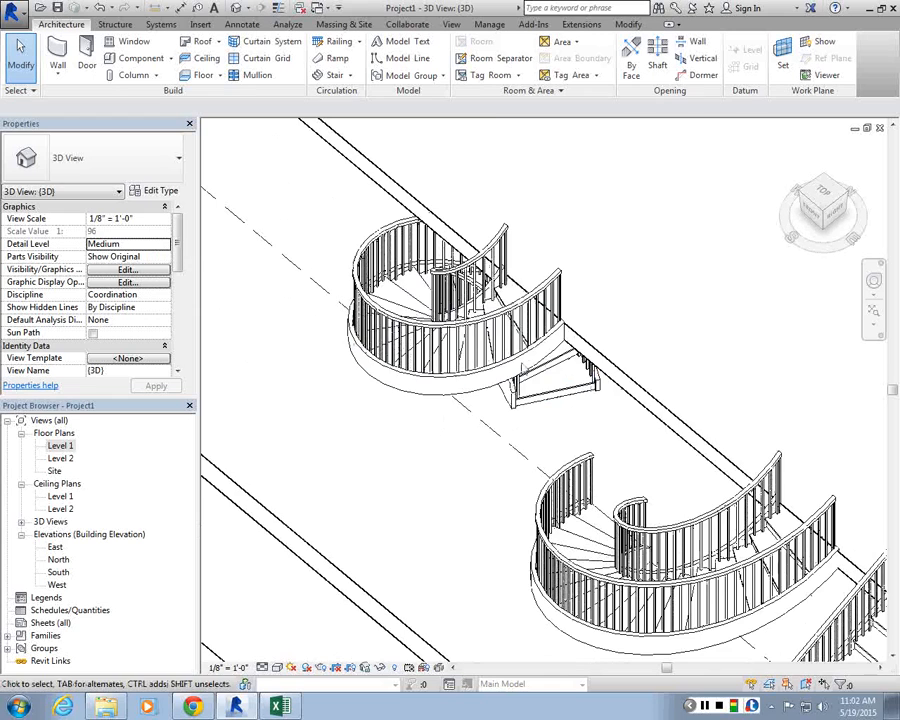
scroll(522, 370, up, 3)
scroll(525, 386, down, 6)
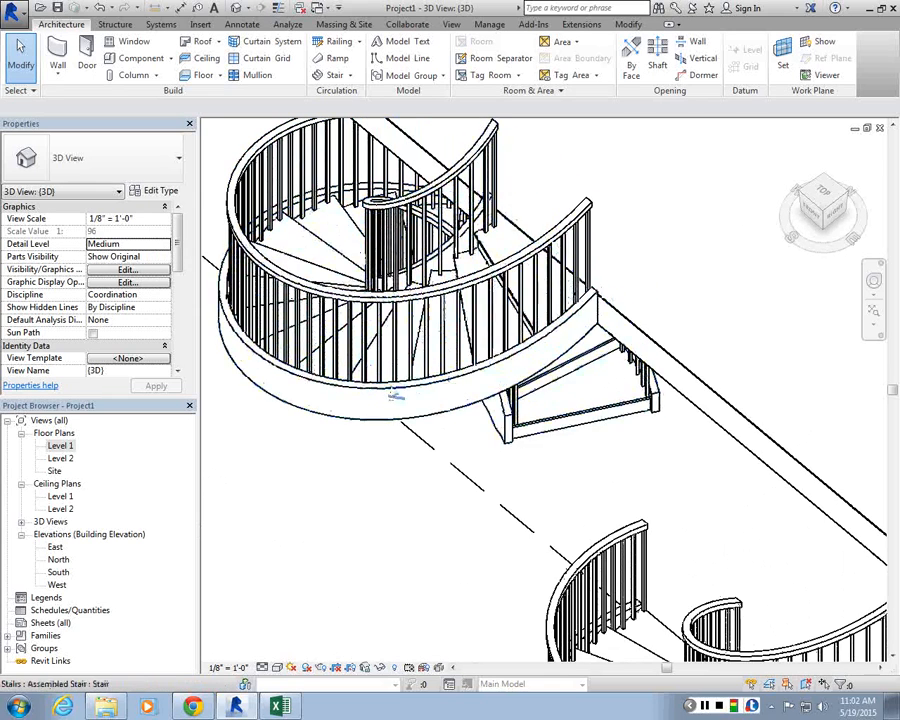
middle_drag(597, 316, 653, 343)
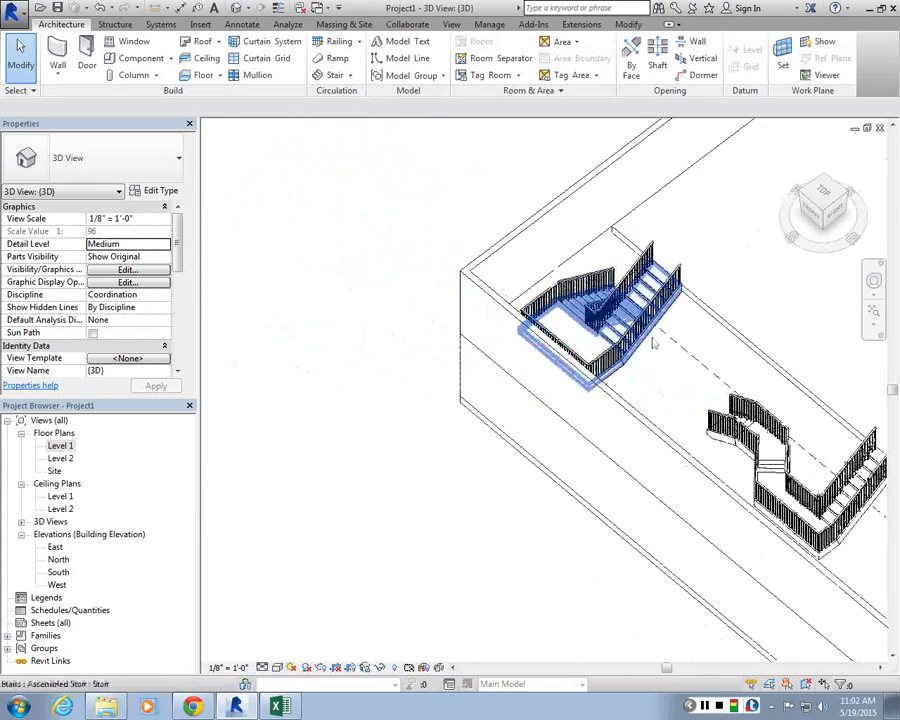
scroll(653, 342, up, 4)
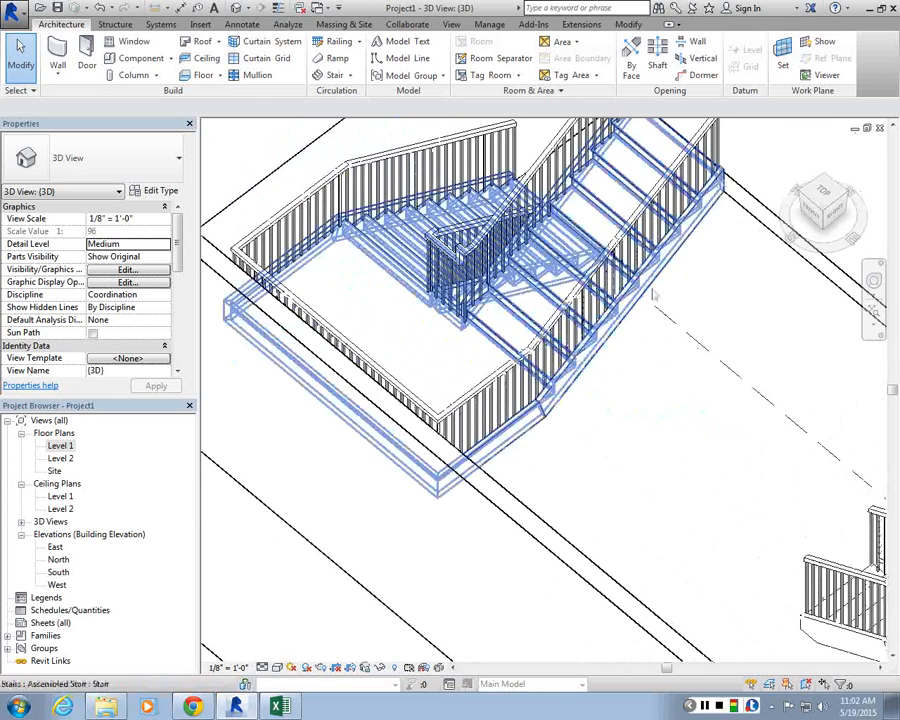
scroll(652, 291, down, 4)
shift+middle_drag(652, 291, 567, 321)
scroll(566, 321, down, 4)
scroll(640, 310, up, 7)
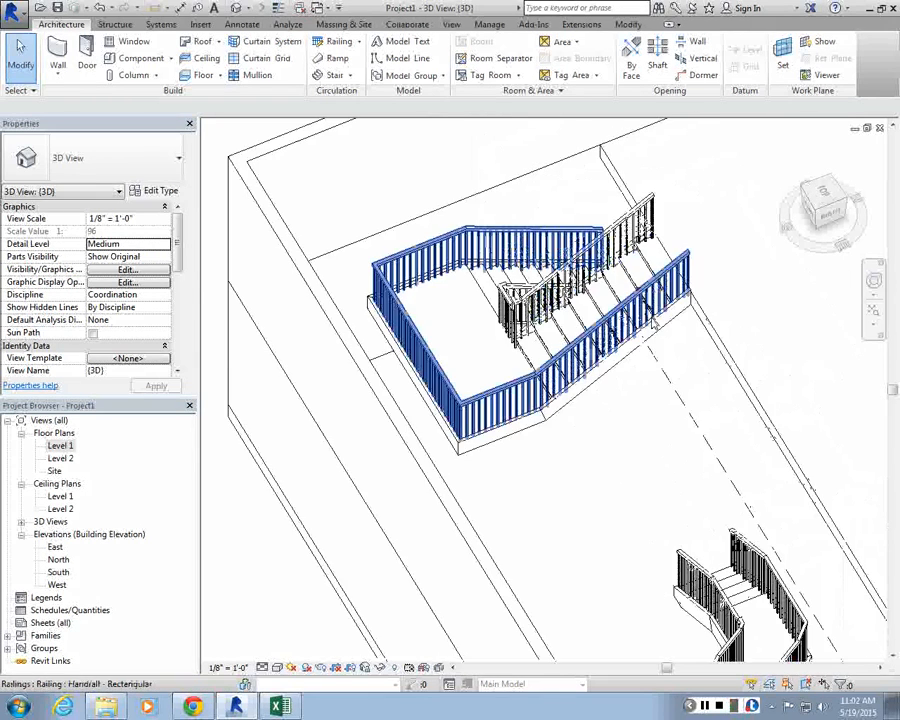
scroll(645, 318, up, 3)
click(613, 304)
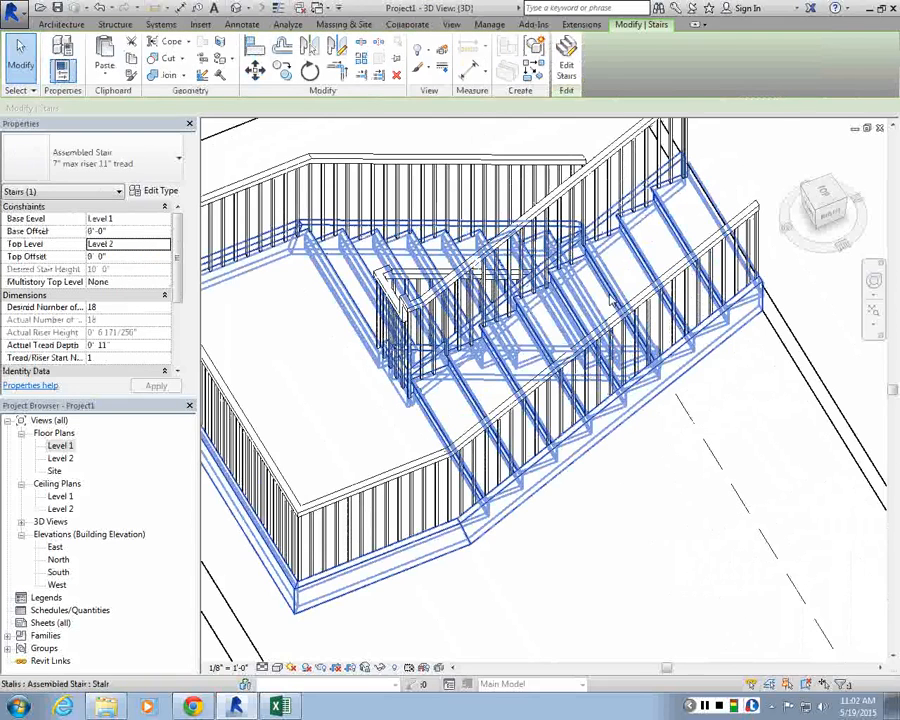
click(155, 190)
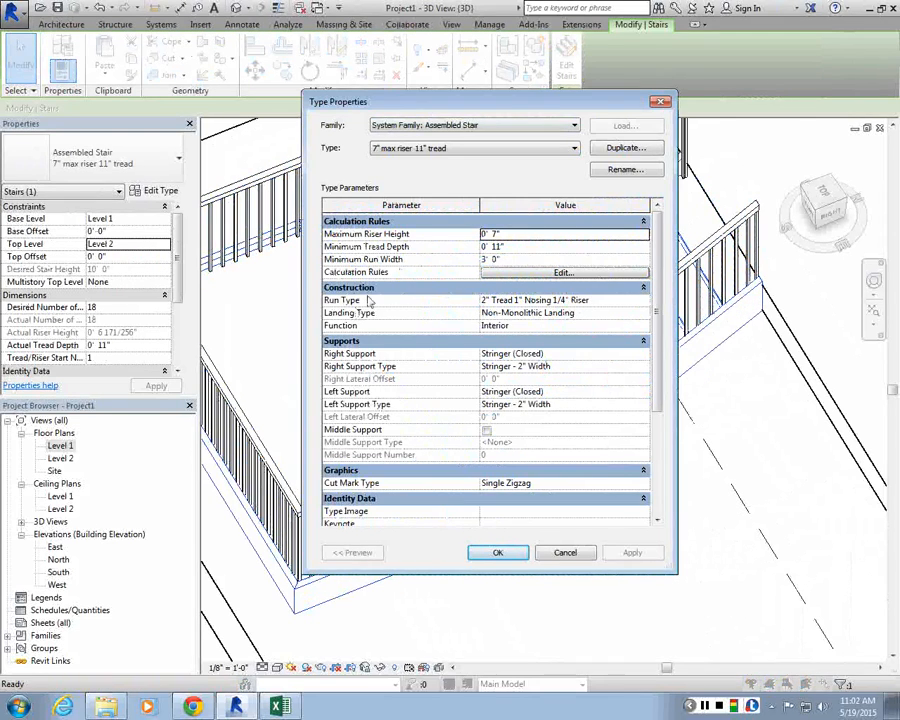
drag(524, 111, 461, 81)
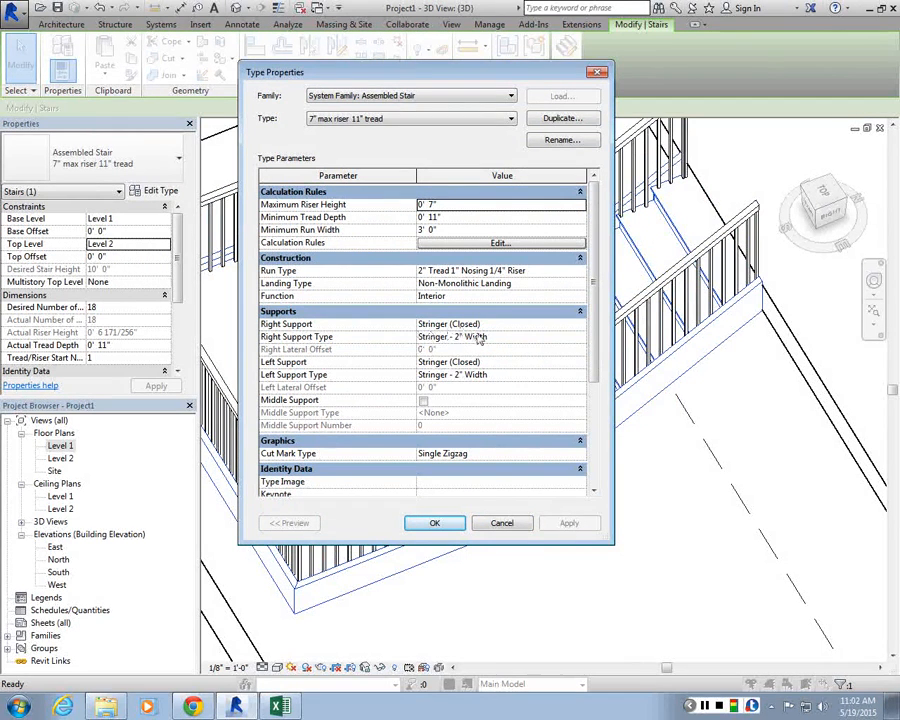
click(571, 325)
click(579, 326)
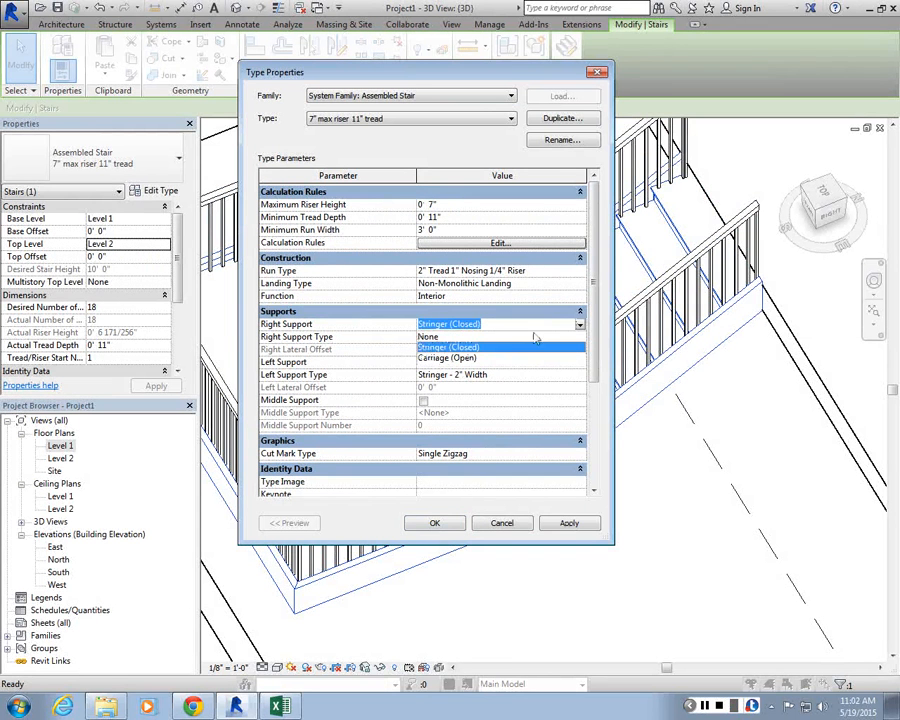
click(435, 354)
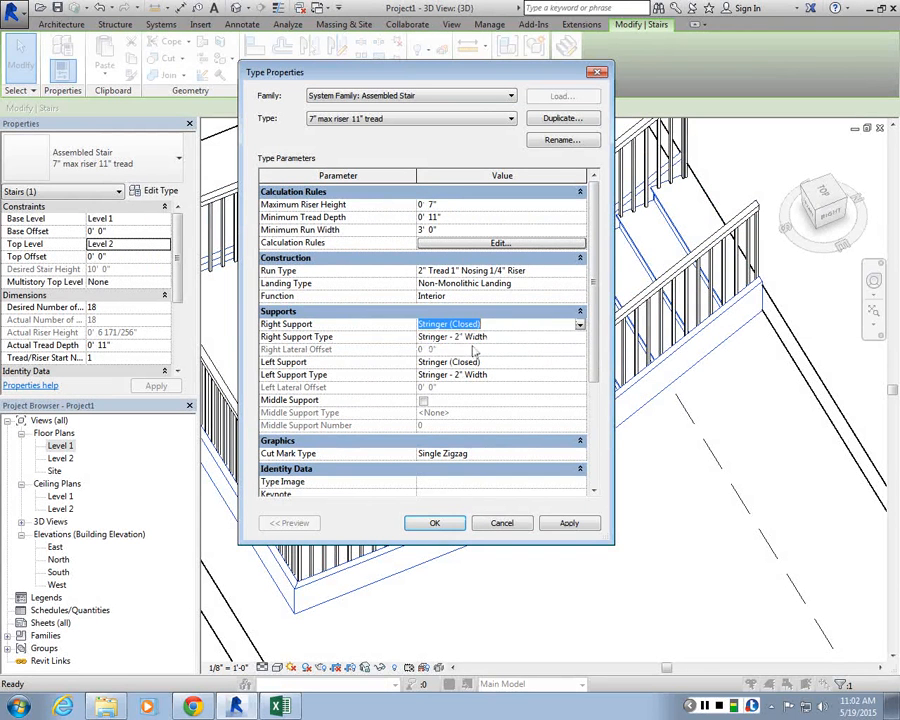
Step: Set the stair's right stringer type section profile to C-Channel-Profile : C9X15 and confirm both type dialogs
click(575, 341)
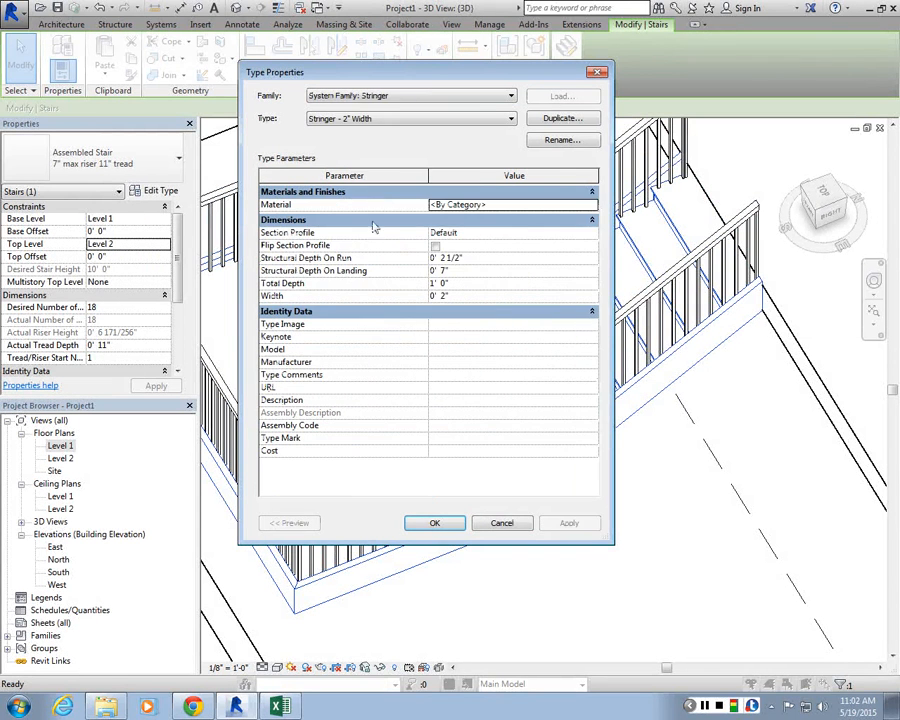
click(543, 232)
click(591, 232)
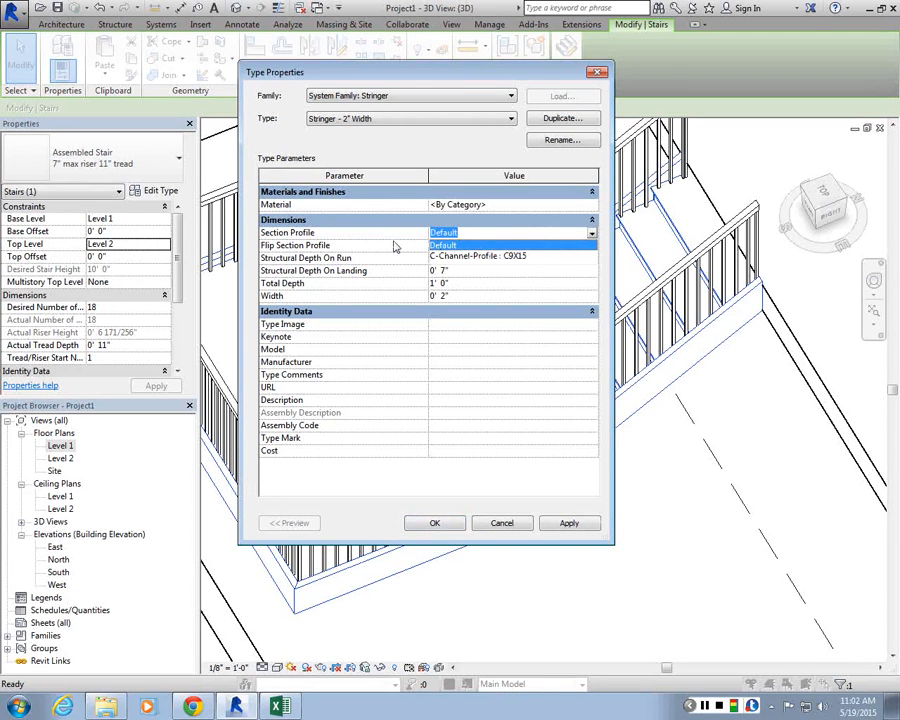
click(499, 260)
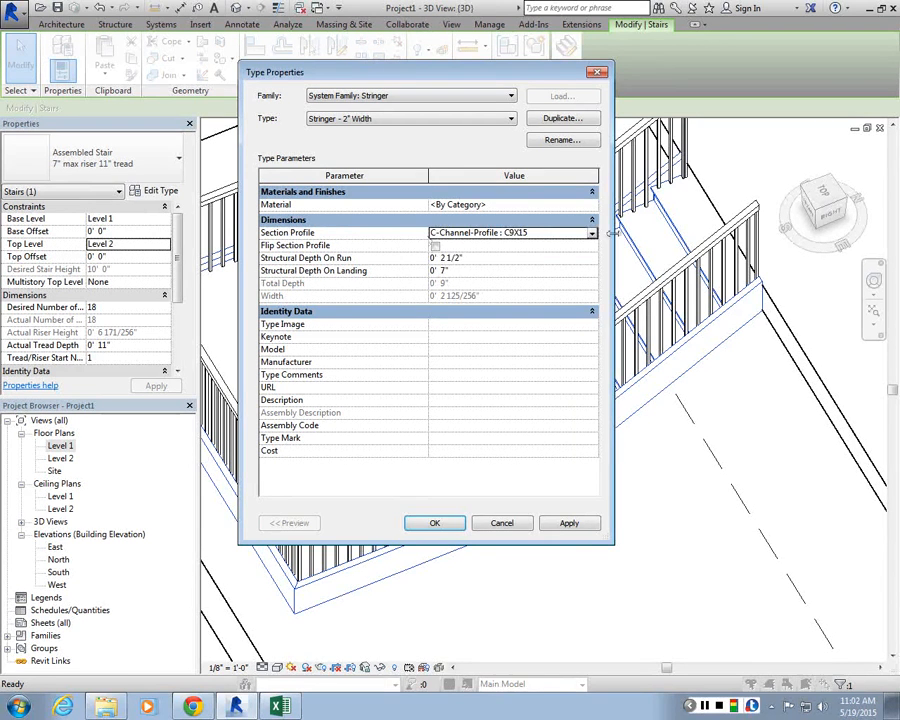
click(569, 523)
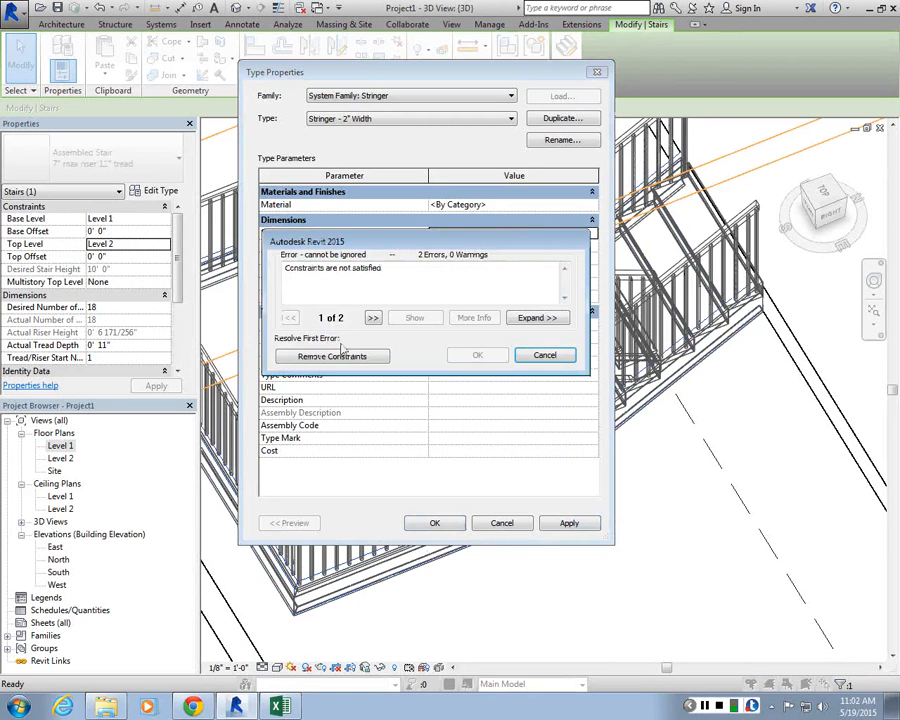
click(359, 355)
click(462, 525)
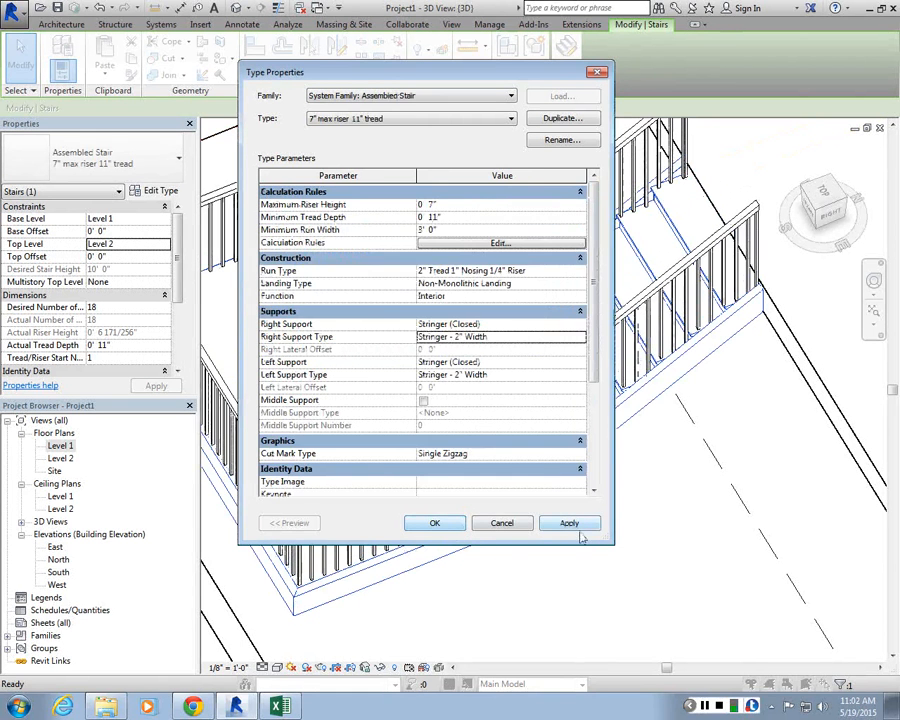
click(433, 519)
click(499, 580)
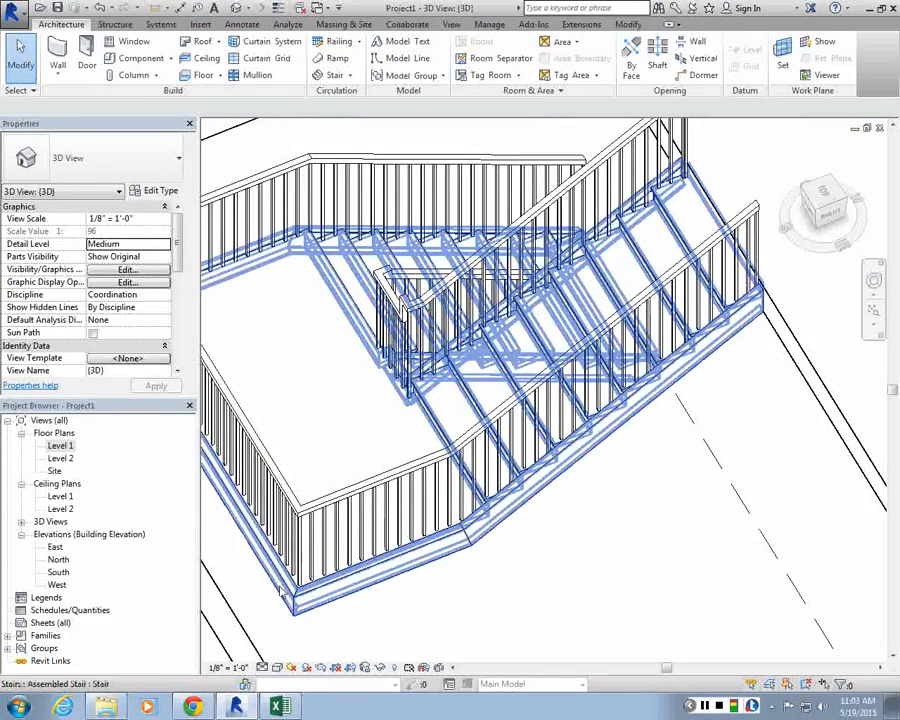
Step: Turn on Flip Section Profile in the stair stringer's type properties
click(659, 397)
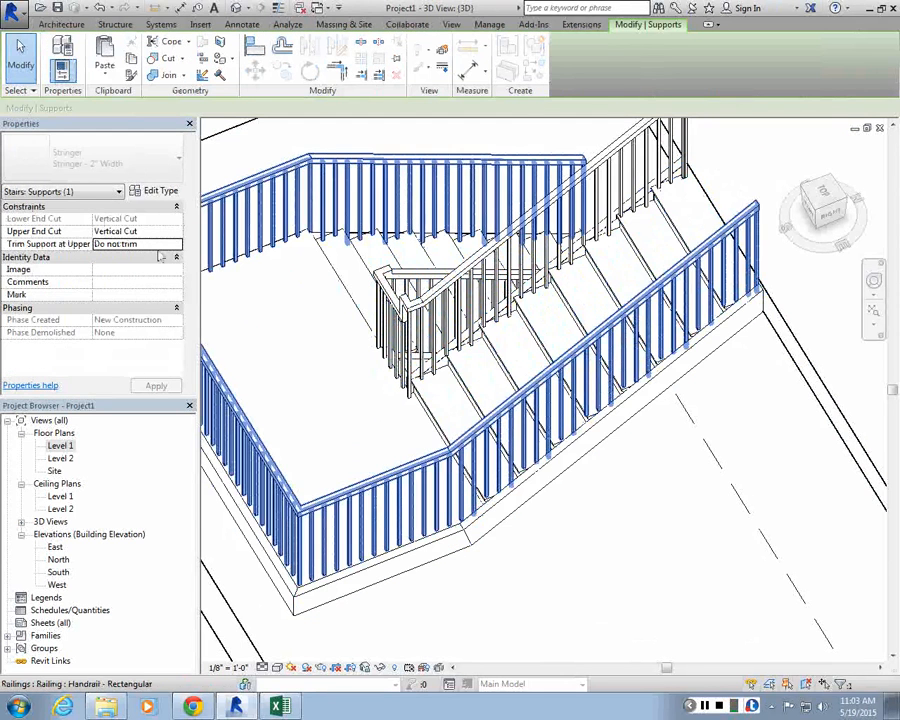
click(155, 190)
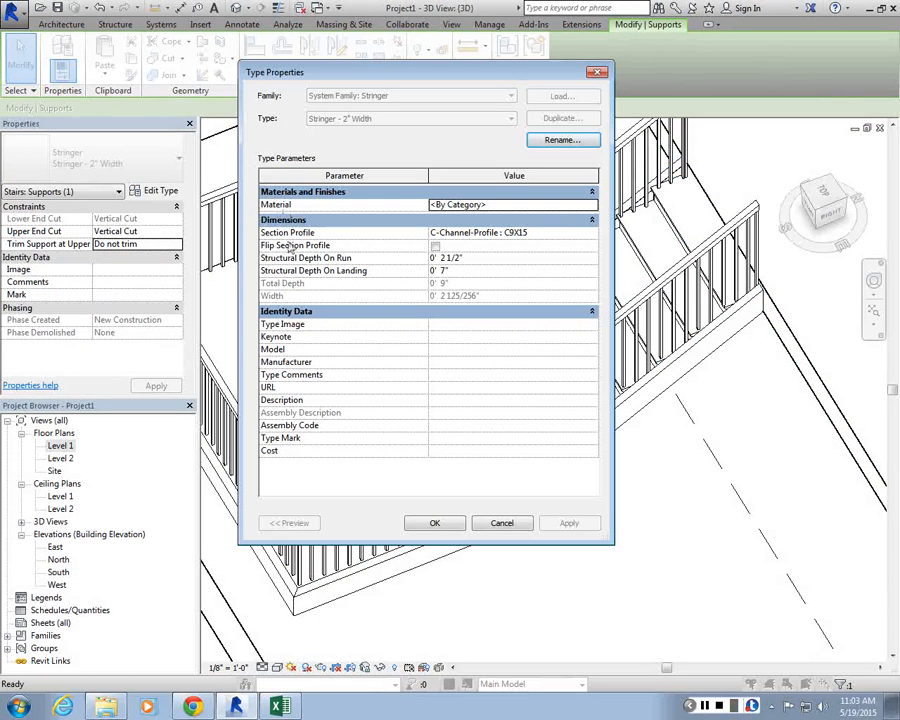
click(435, 245)
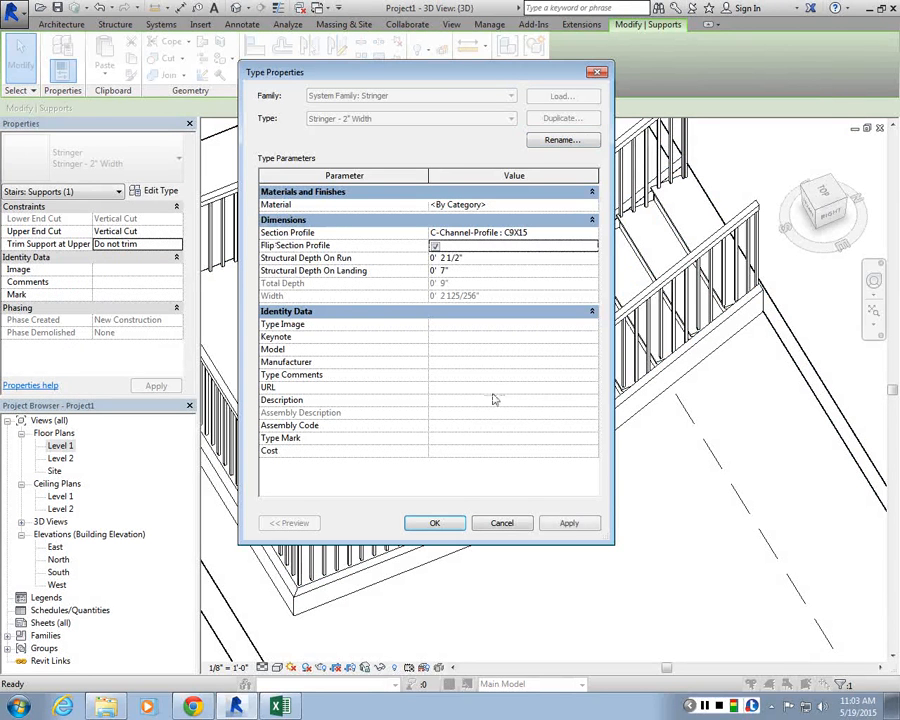
click(461, 525)
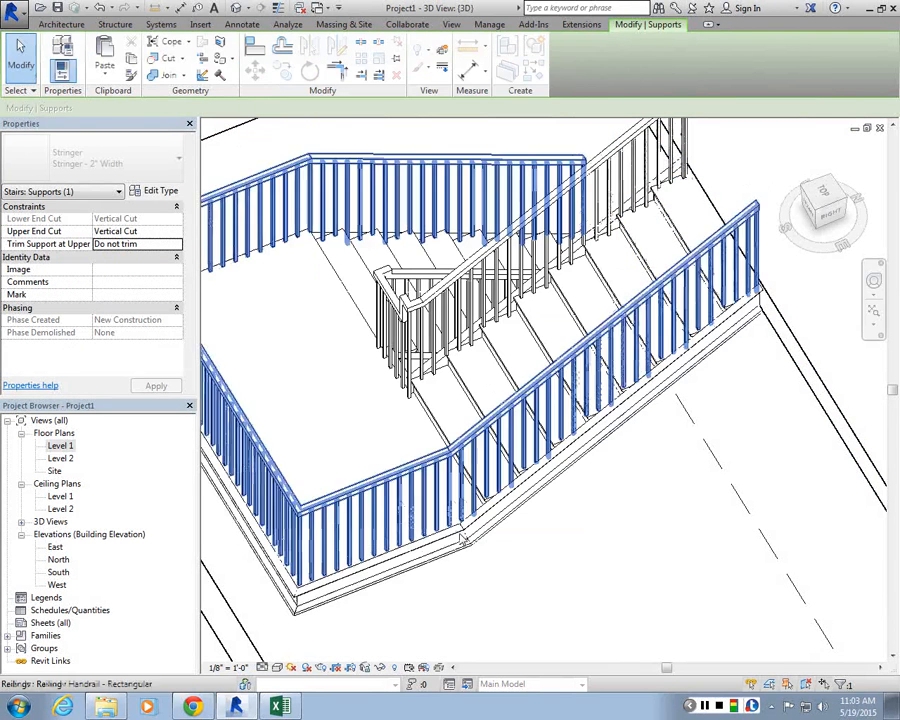
key(Escape)
Step: Change the multi-run stair's outer railing to the Guardrail - Pipe type
scroll(772, 343, down, 1)
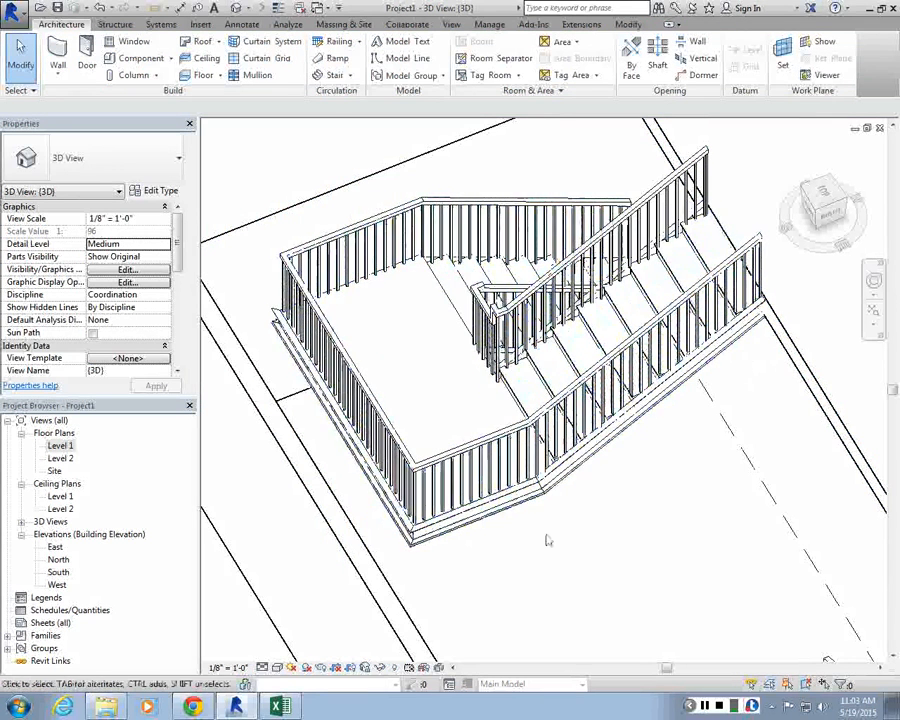
middle_drag(493, 456, 497, 519)
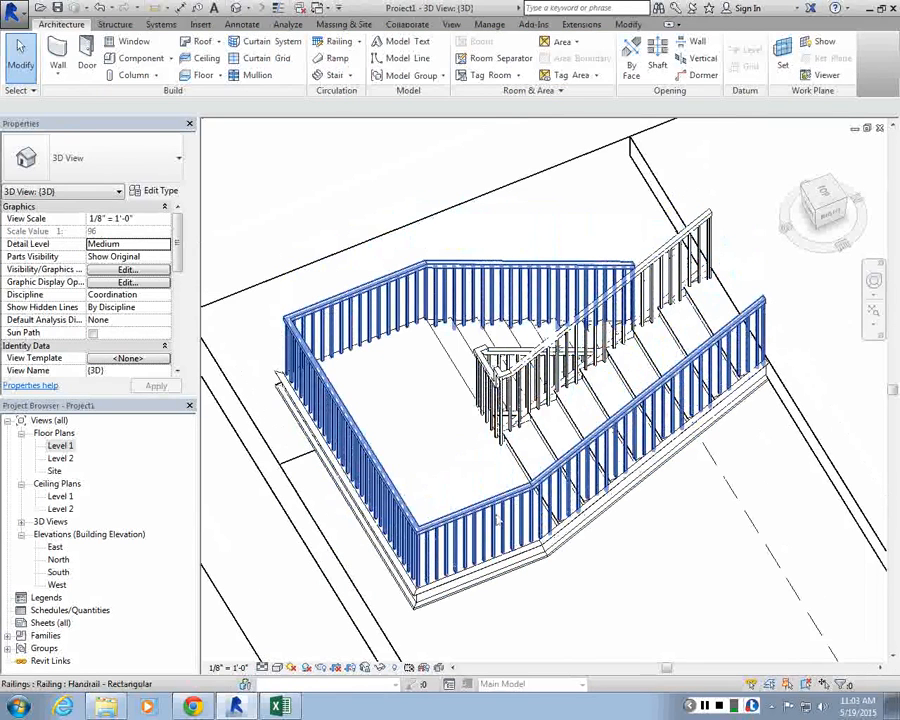
click(497, 519)
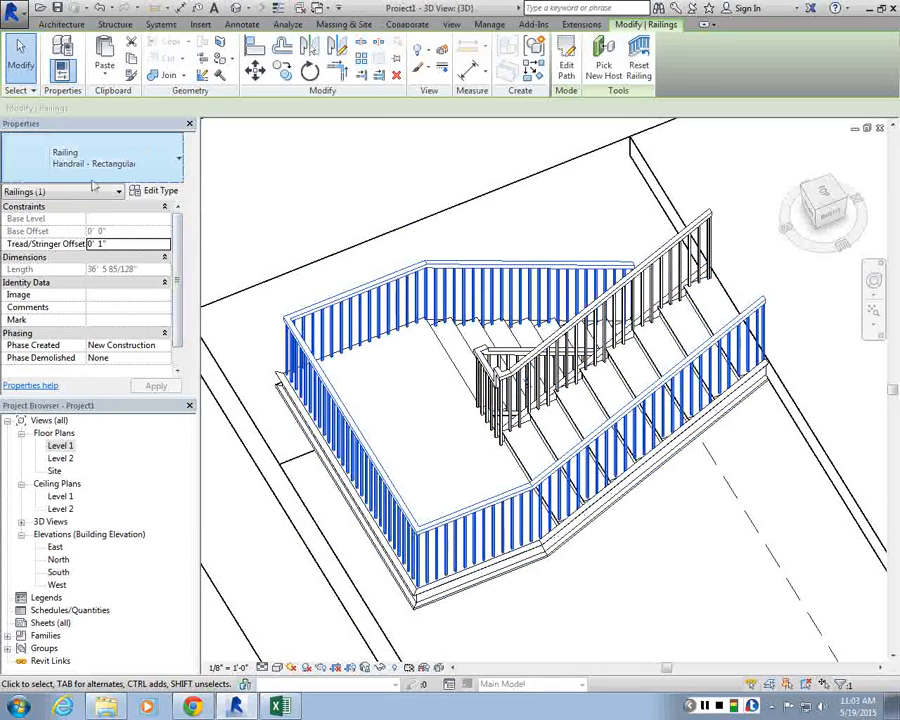
click(67, 229)
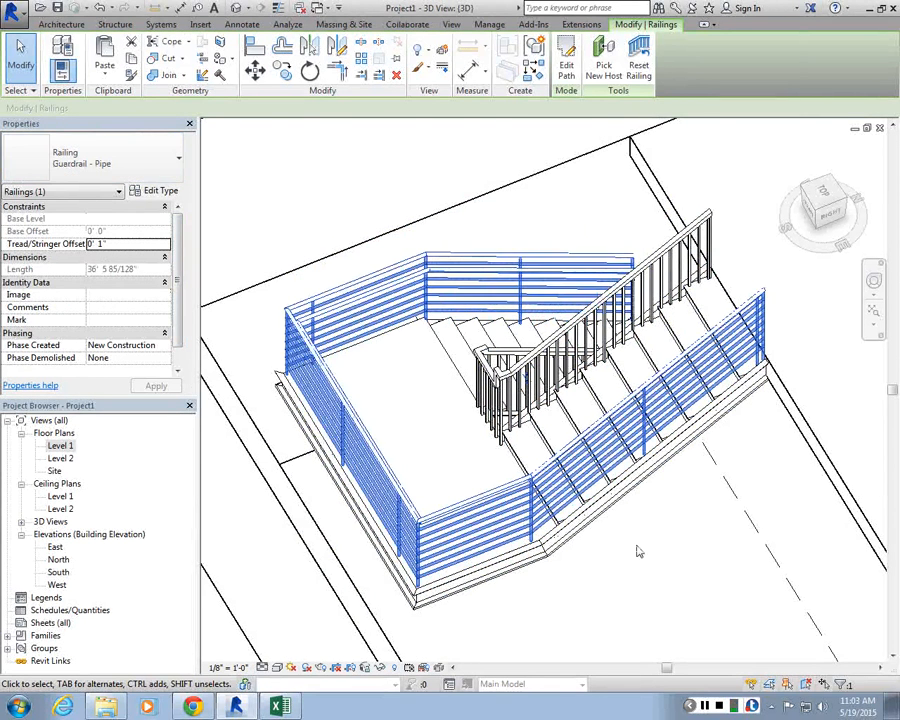
click(639, 551)
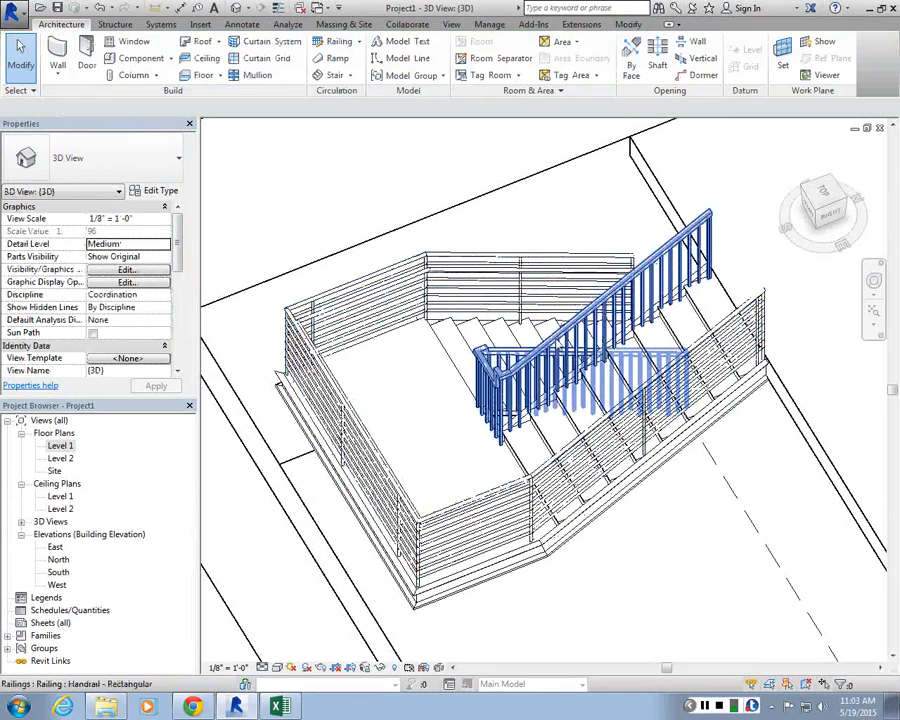
Step: Change the stair's inner railing to the Guardrail - Pipe type as well
click(512, 371)
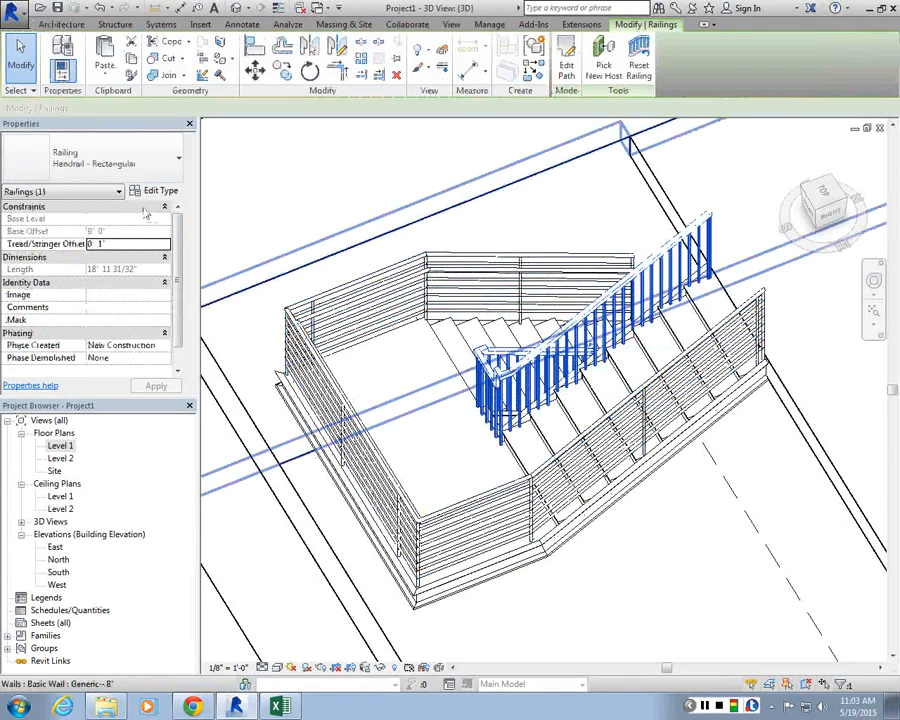
click(96, 165)
click(82, 226)
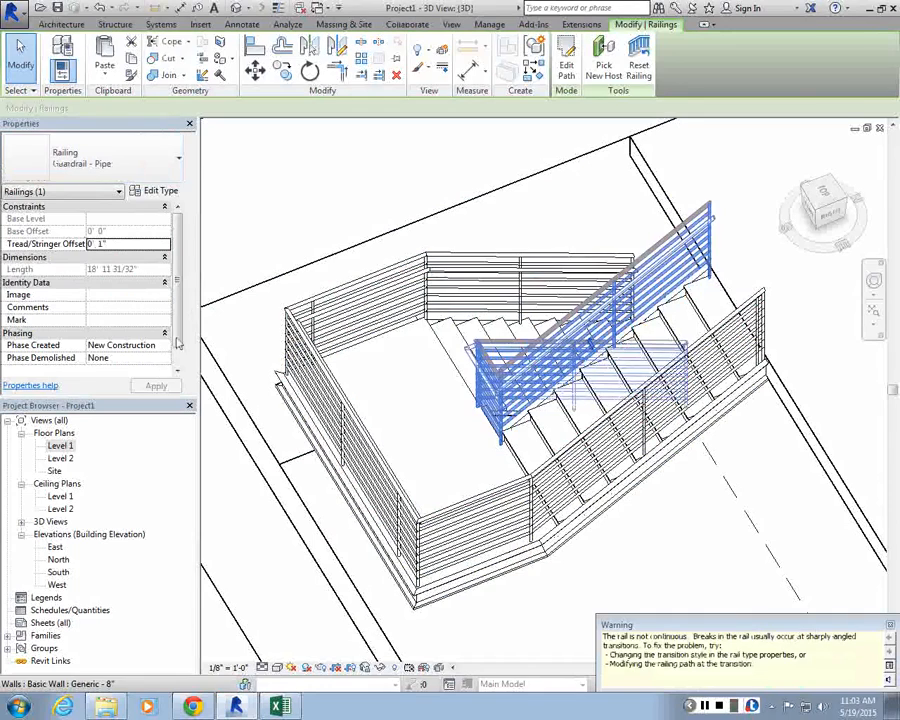
click(636, 502)
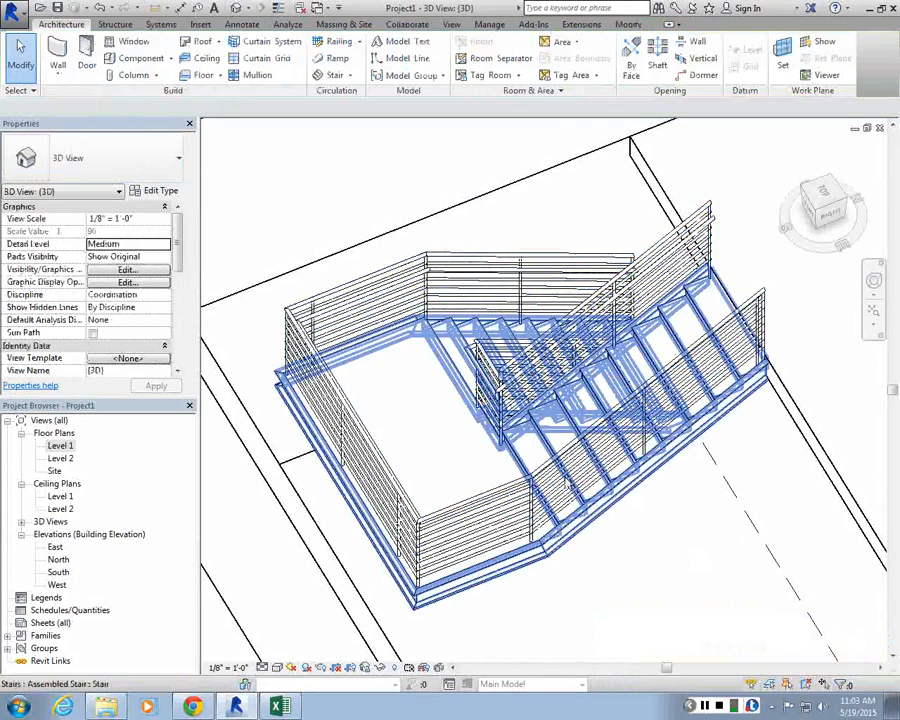
Step: Review the Guardrail - Pipe railing's type properties and top rail type, then open the Level 2 floor plan
click(567, 482)
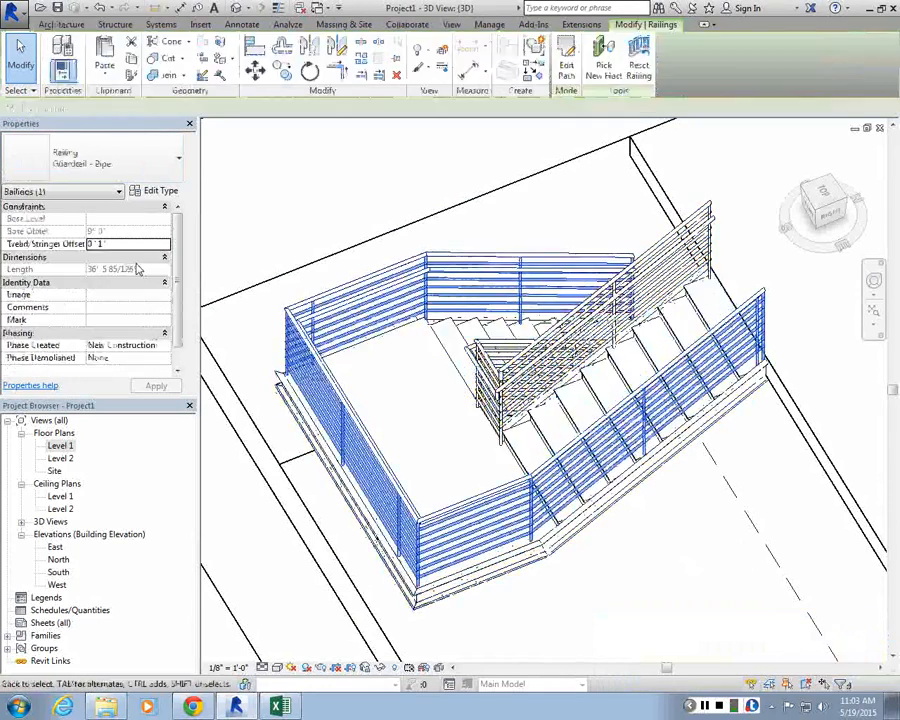
click(156, 190)
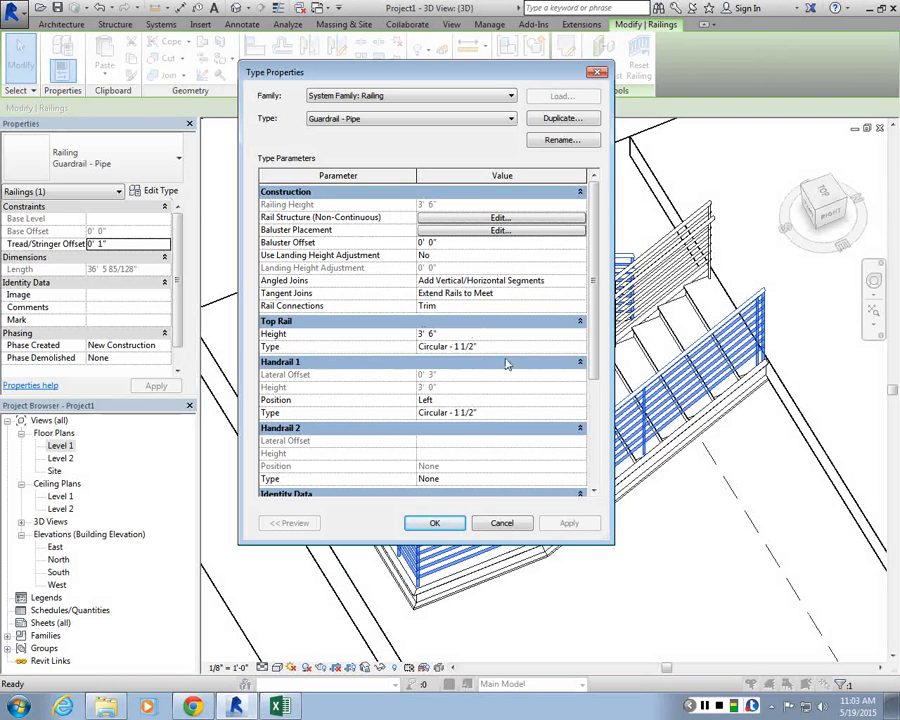
click(580, 347)
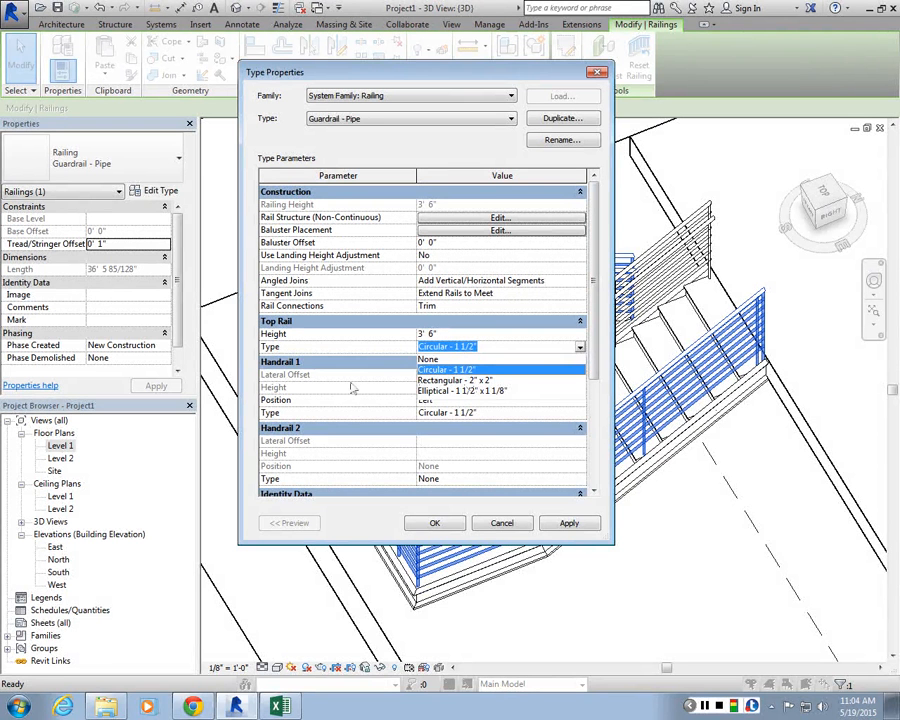
click(446, 368)
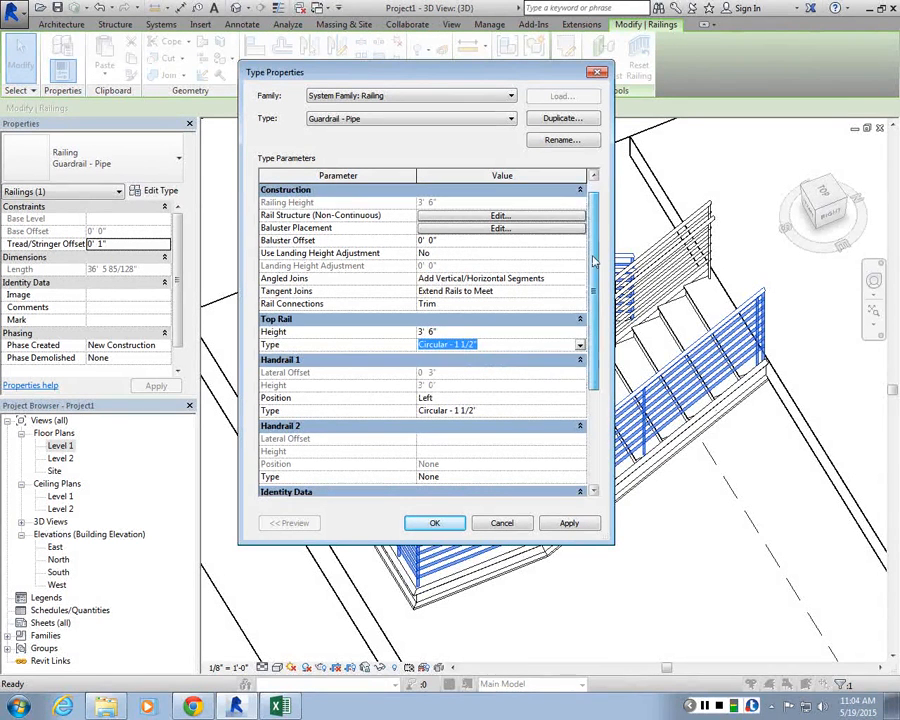
scroll(470, 440, down, 3)
click(434, 523)
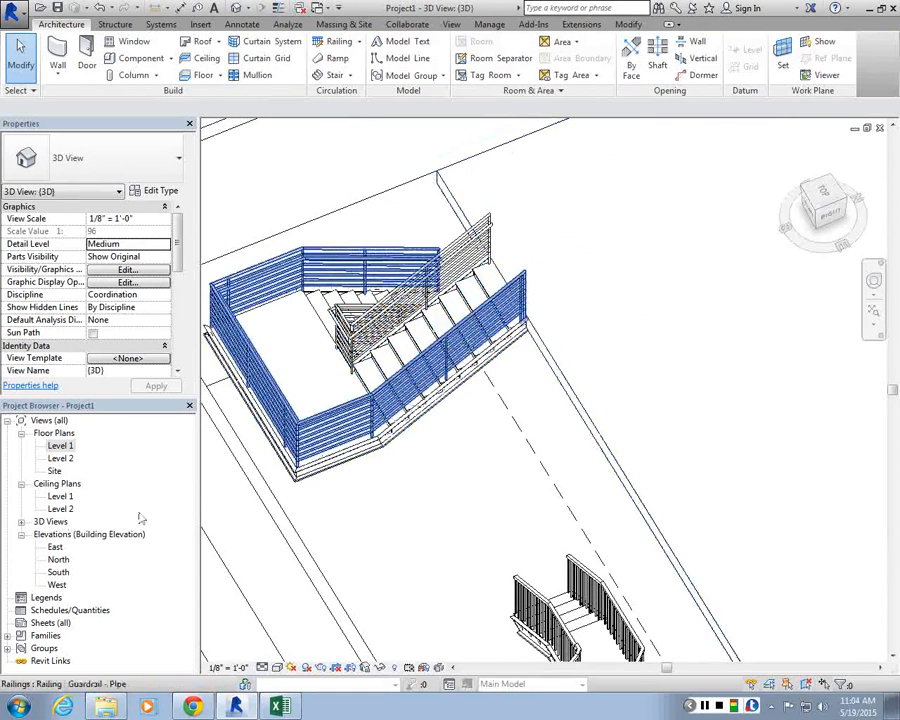
double_click(61, 458)
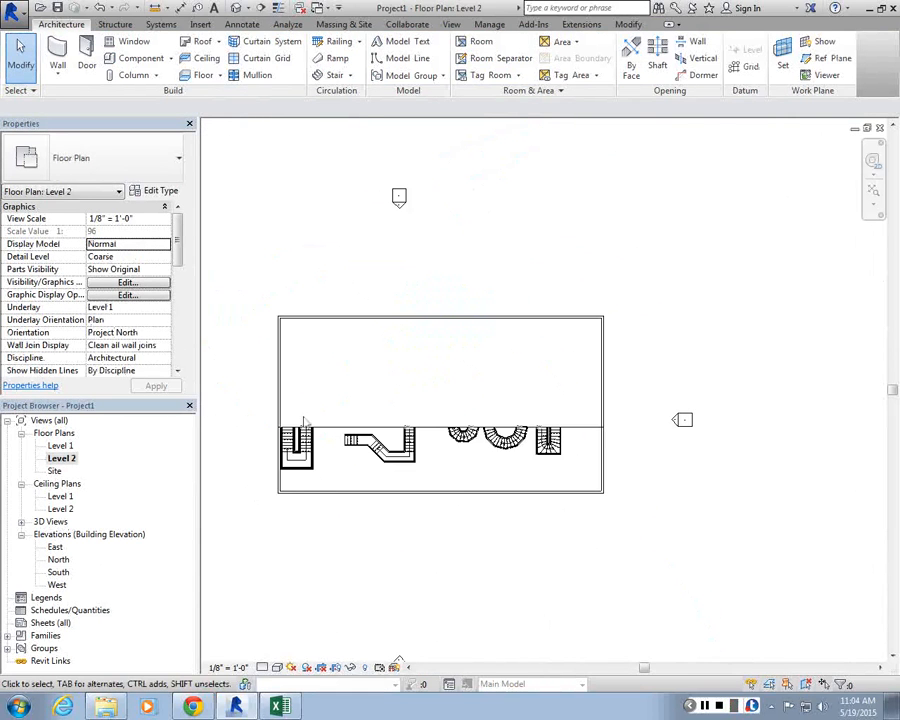
Step: Start a Handrail - Rectangular railing on Level 2 and draw a 2' segment from the U-shaped stair's end
scroll(303, 424, up, 5)
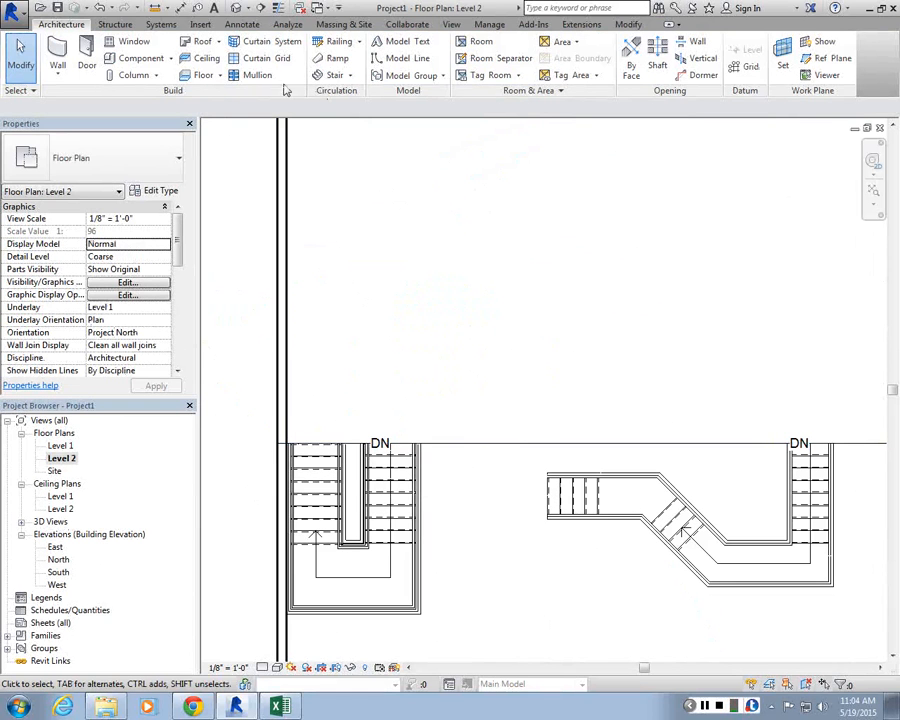
click(341, 48)
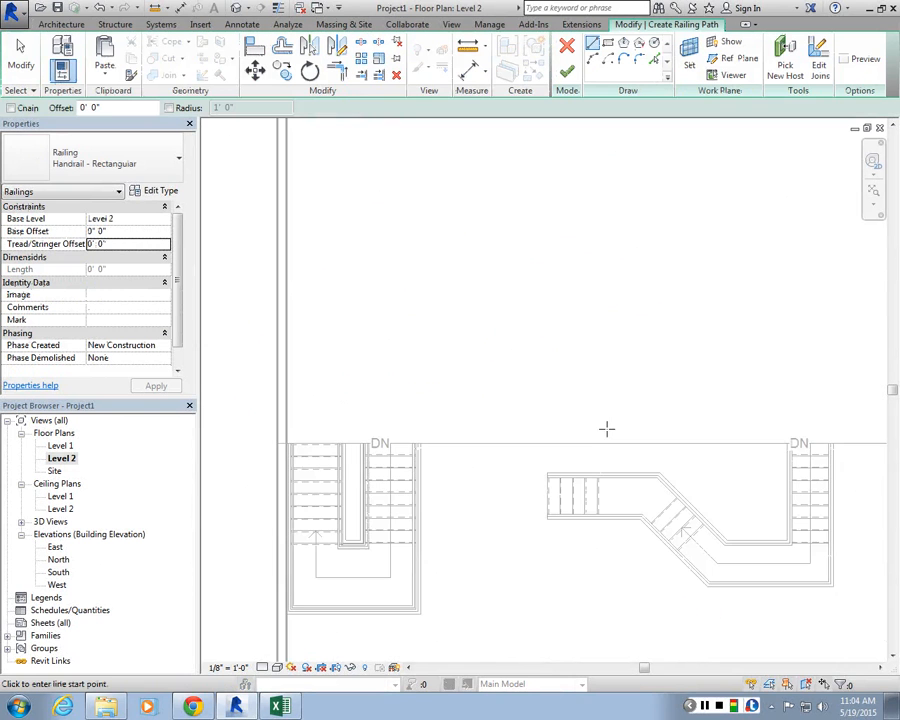
scroll(420, 410, up, 5)
scroll(422, 412, up, 1)
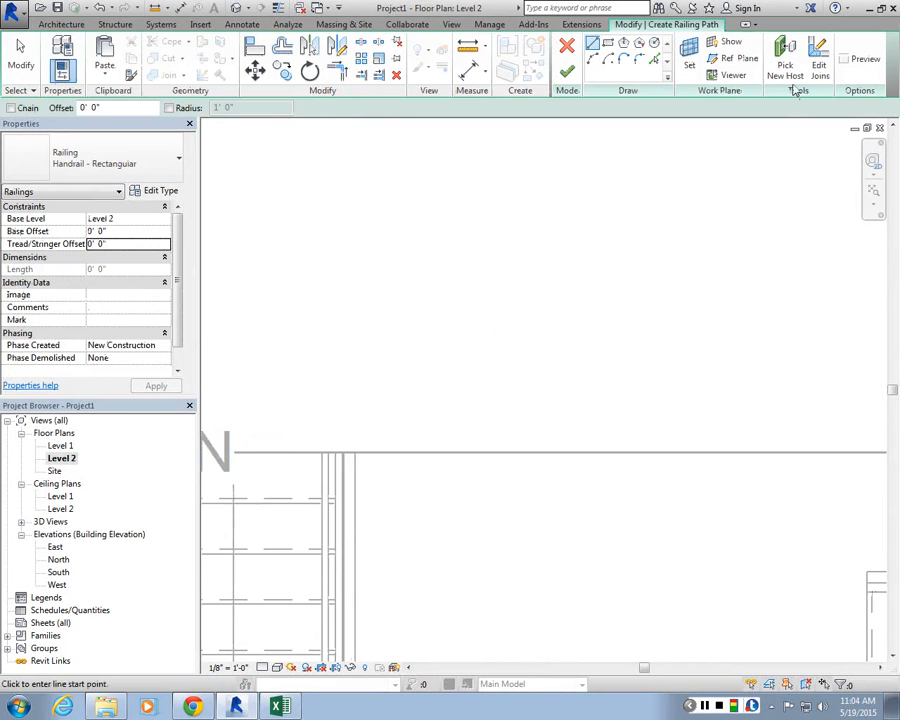
scroll(362, 390, down, 2)
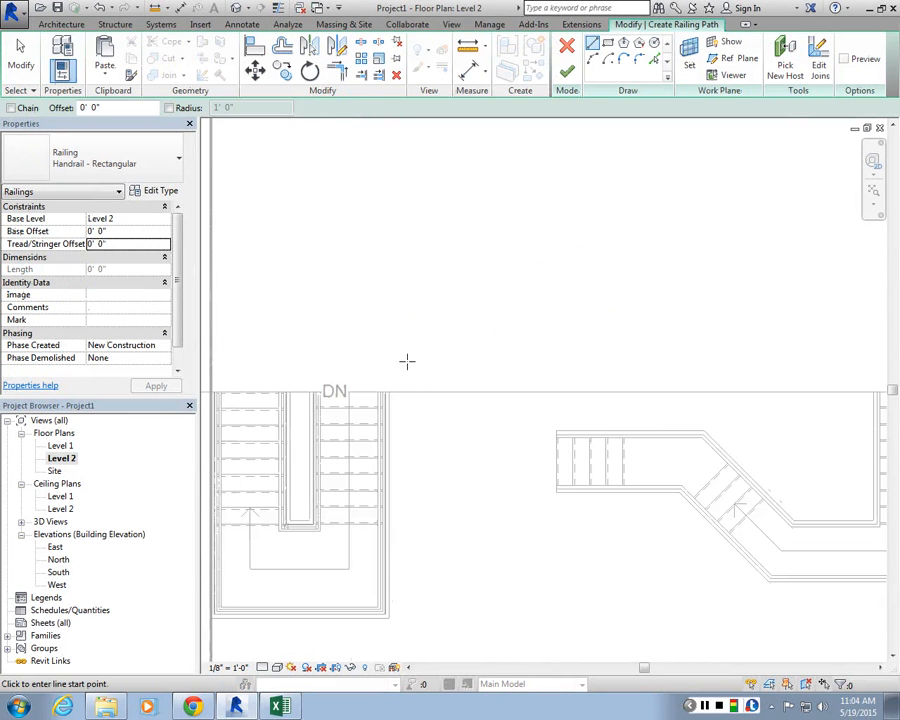
scroll(405, 380, up, 2)
scroll(410, 395, up, 1)
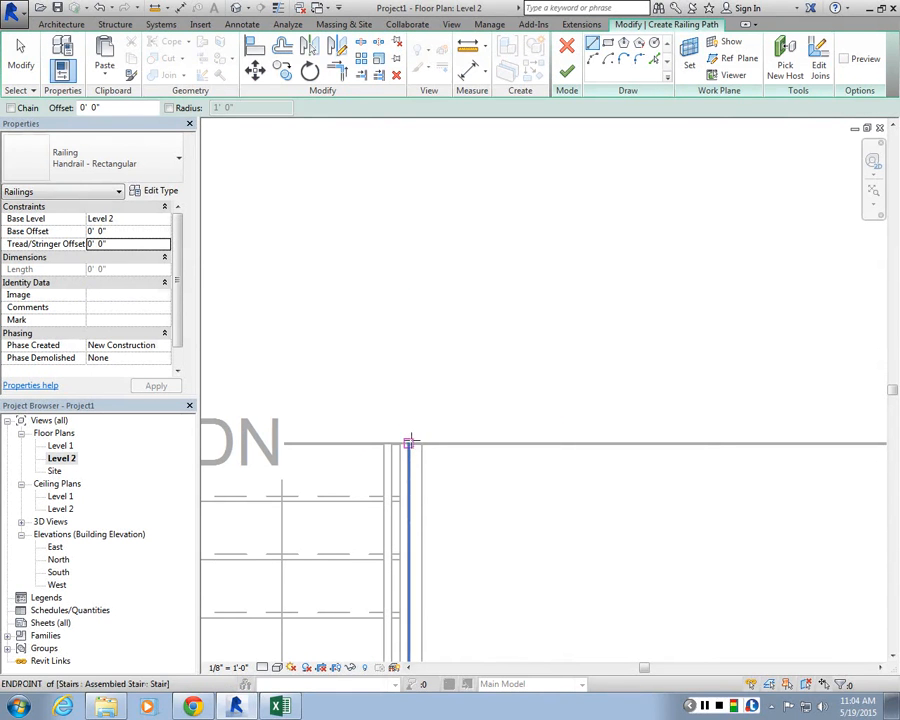
click(409, 441)
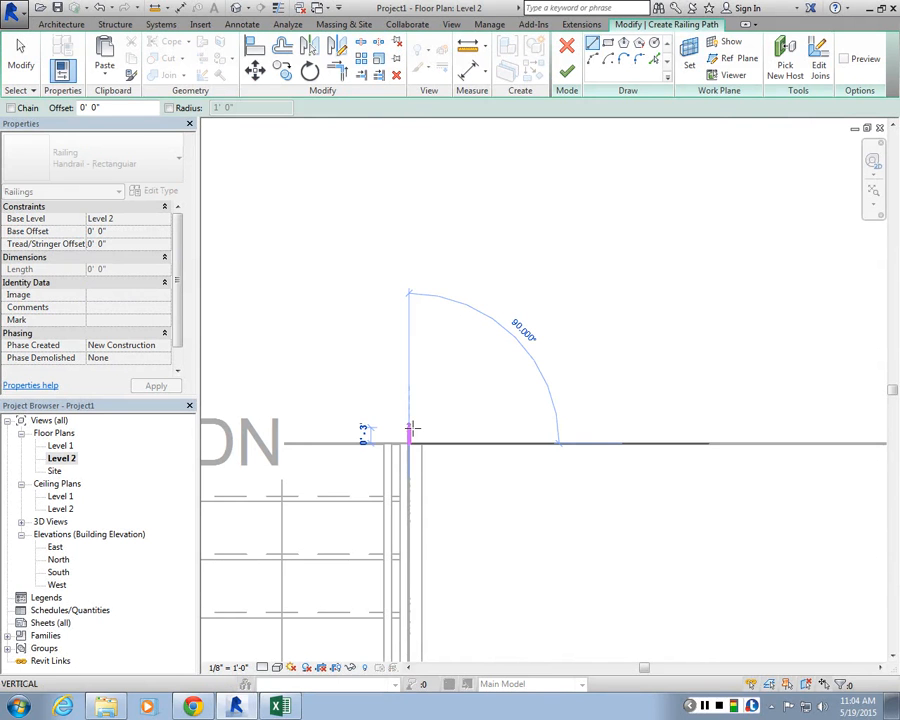
text(2)
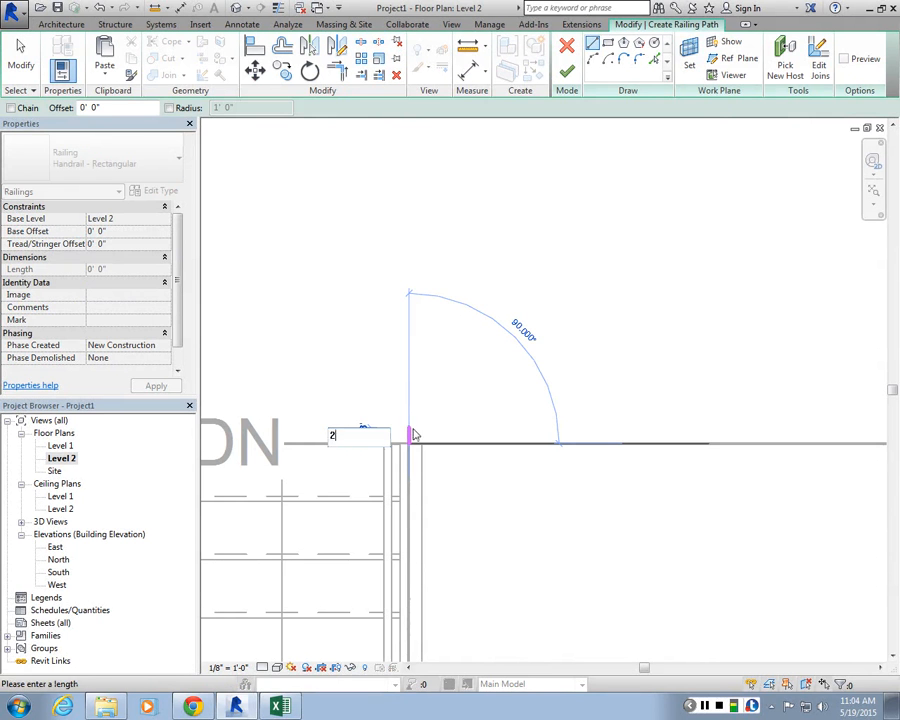
key(Return)
Step: Extend the railing path along the floor opening edge and finish the railing
scroll(407, 420, down, 3)
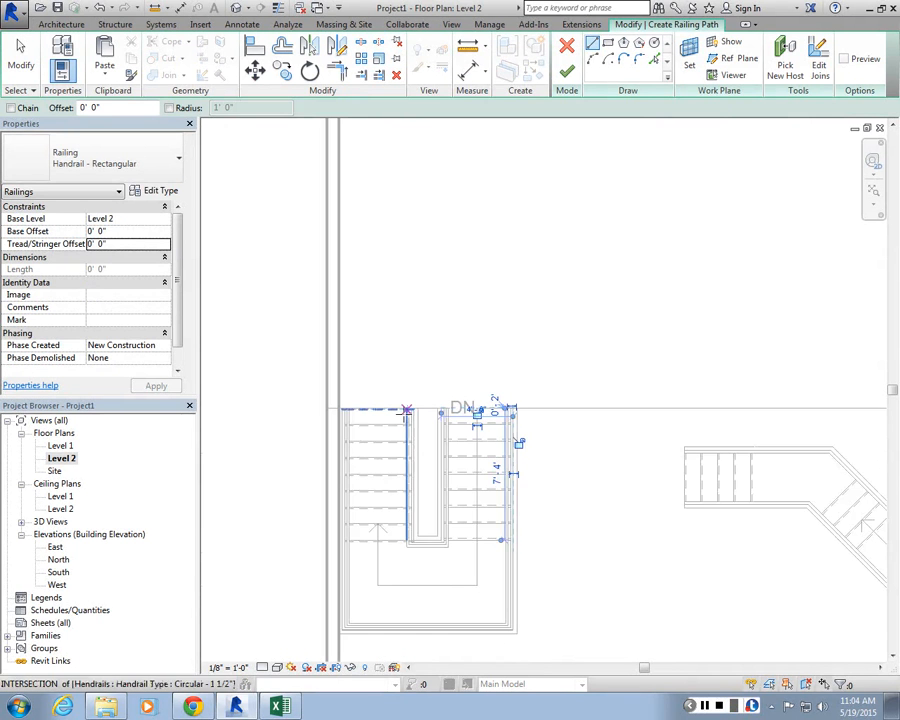
scroll(407, 411, up, 3)
click(523, 419)
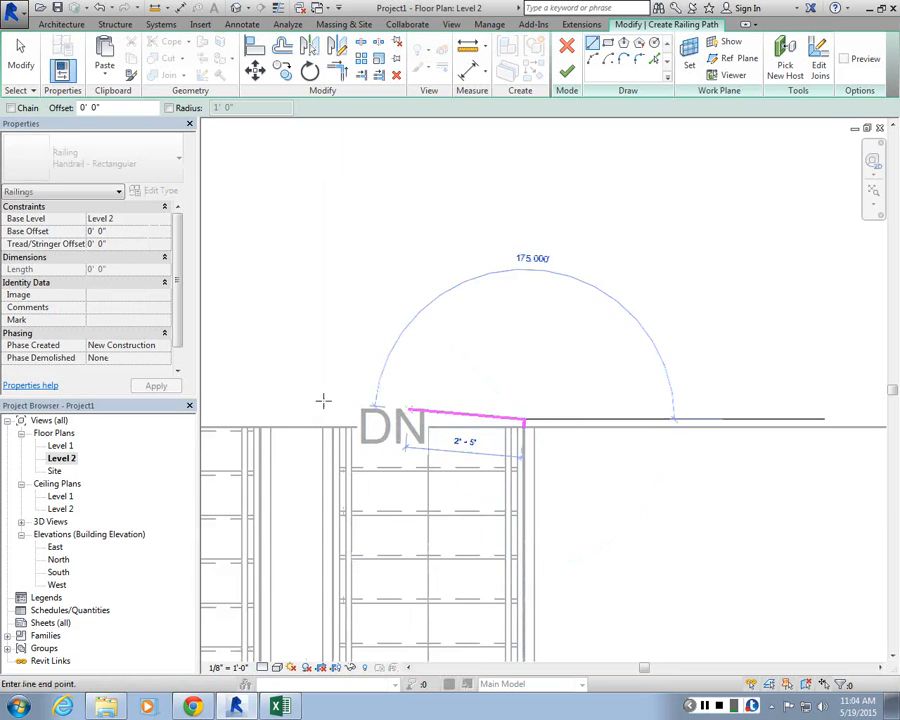
scroll(490, 384, down, 3)
scroll(512, 395, up, 3)
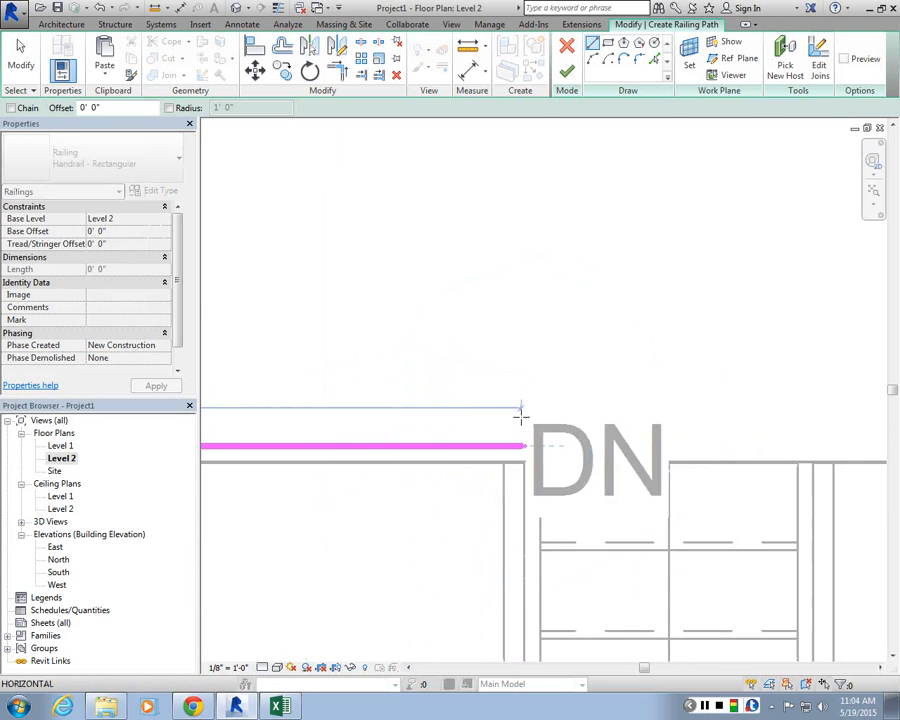
scroll(515, 425, up, 2)
click(508, 466)
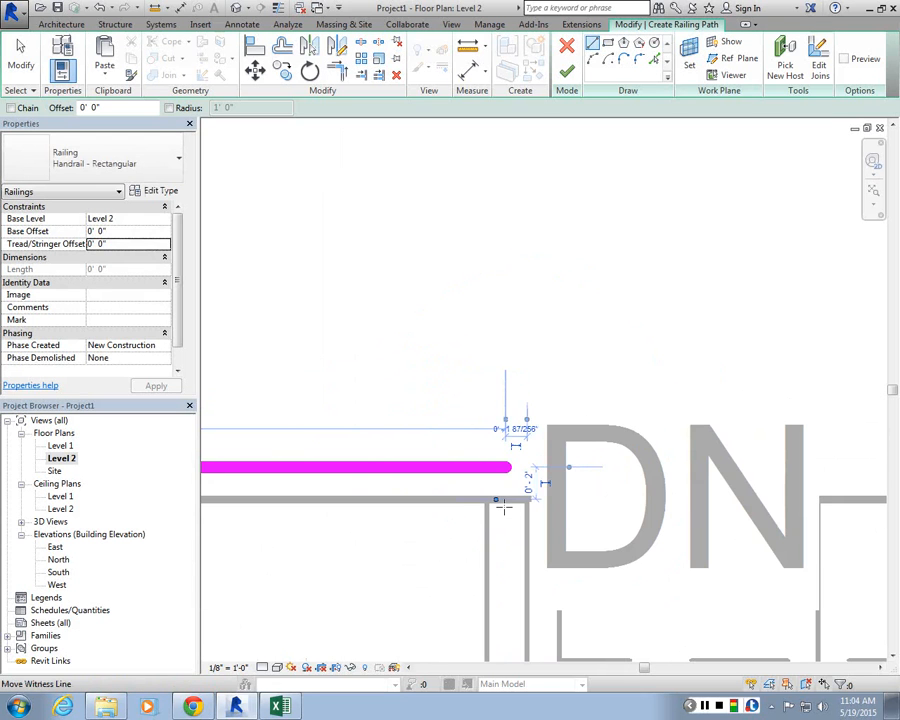
click(567, 73)
click(482, 212)
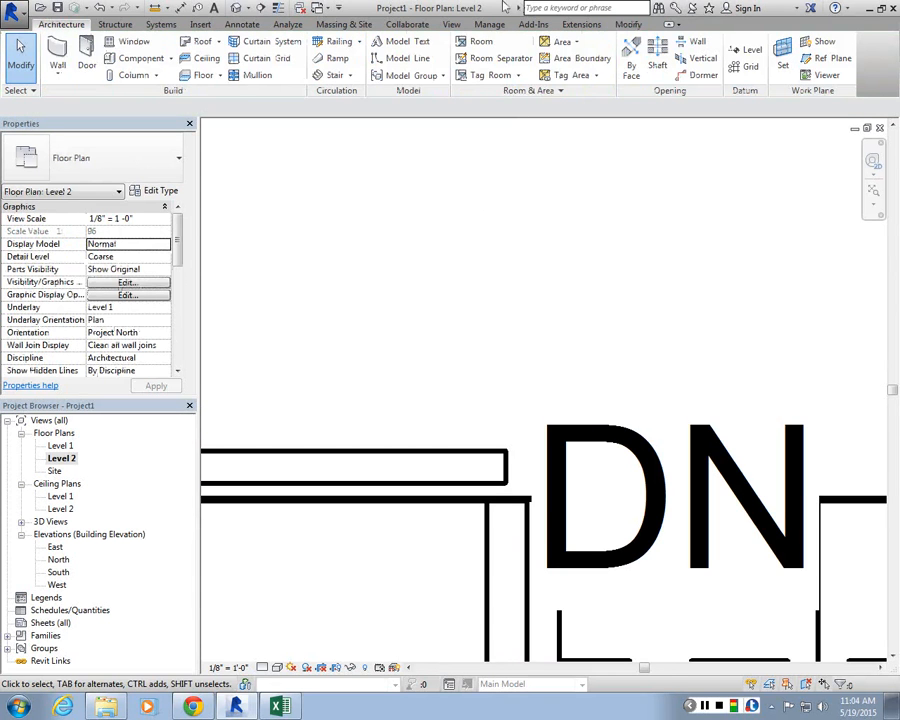
Step: Open the 3D view and change the new floor-edge railing's type to Guardrail - Pipe
click(240, 8)
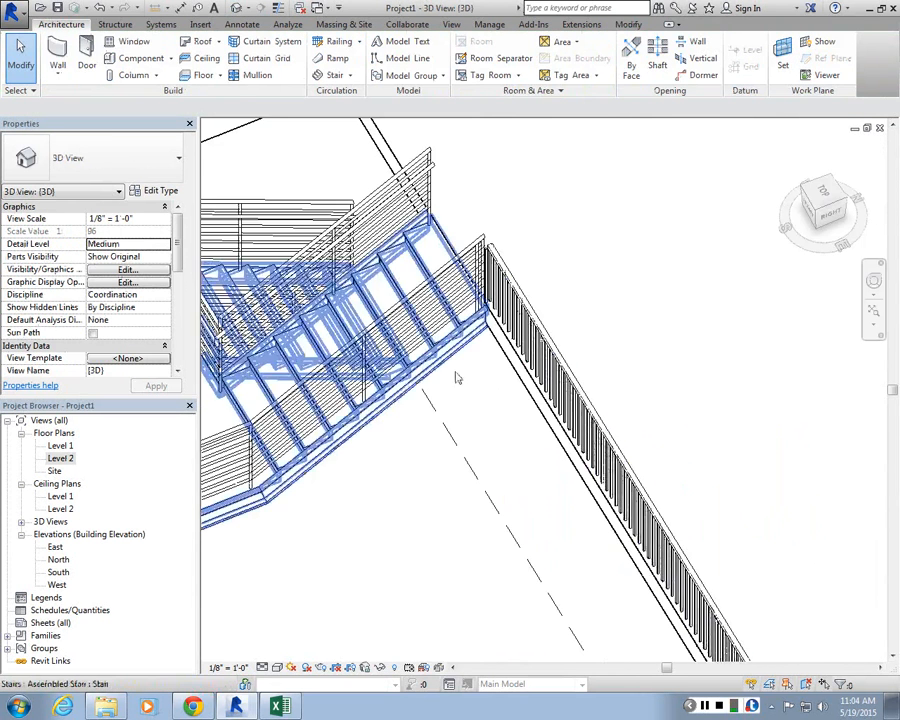
scroll(520, 350, up, 5)
scroll(535, 352, down, 5)
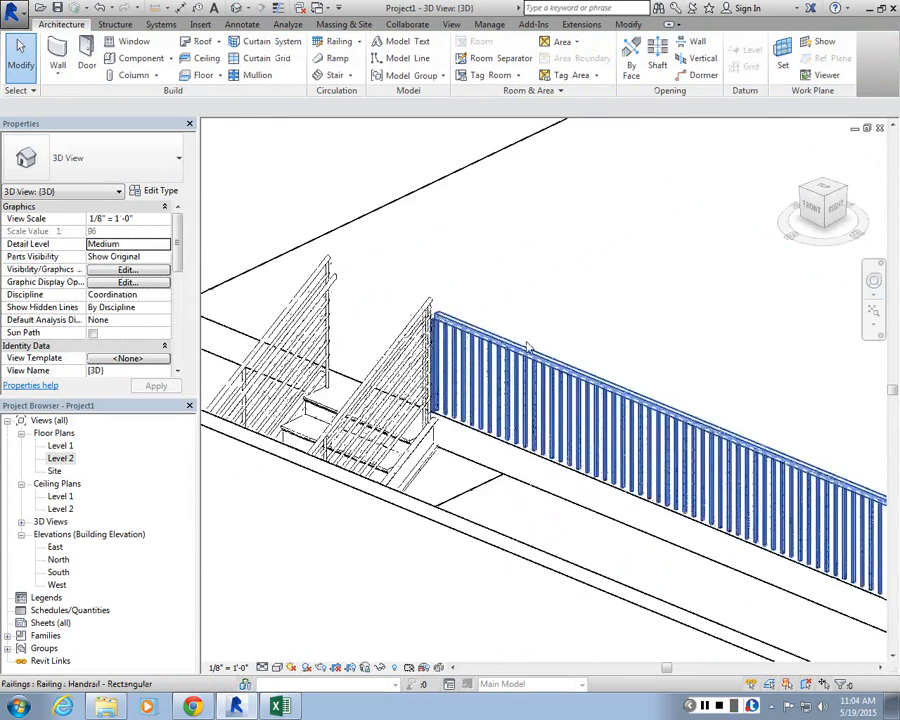
scroll(427, 320, up, 3)
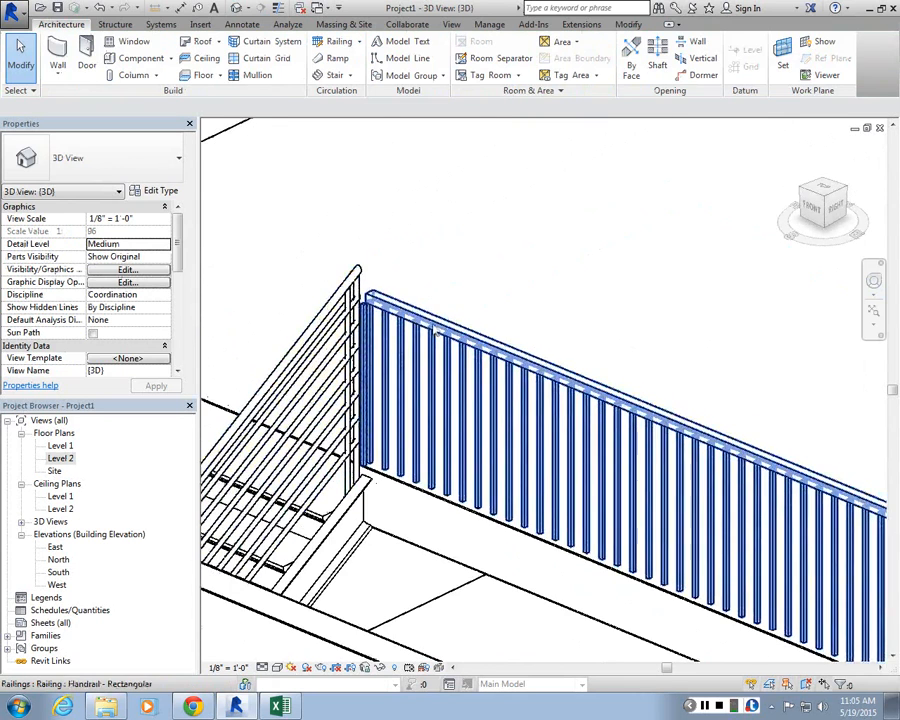
click(393, 314)
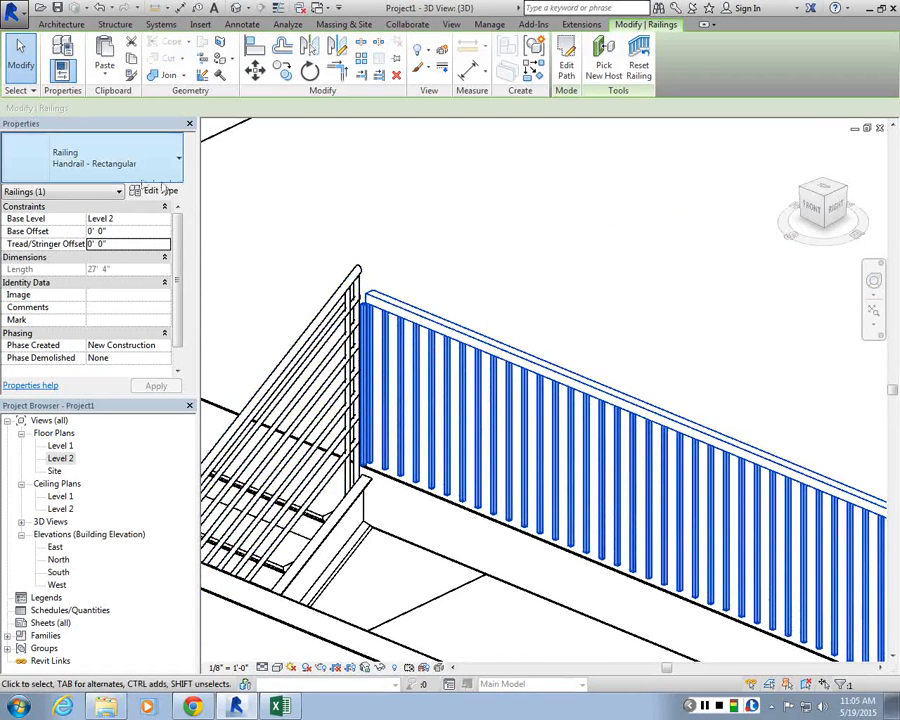
click(95, 217)
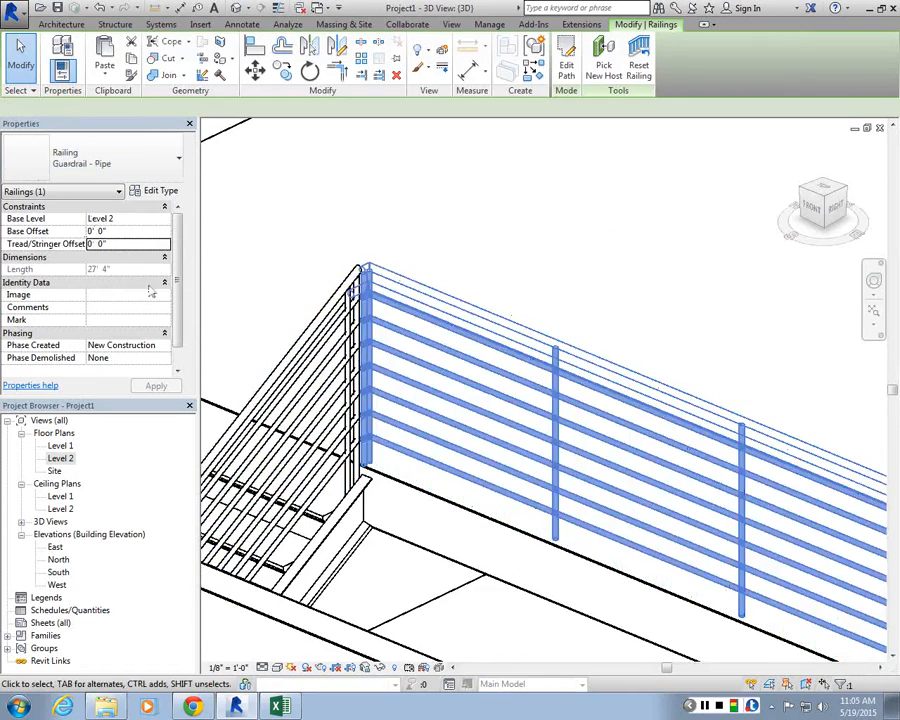
click(406, 558)
Step: Inspect the railings around the U-shaped stair and the floor opening in 3D
scroll(443, 375, down, 3)
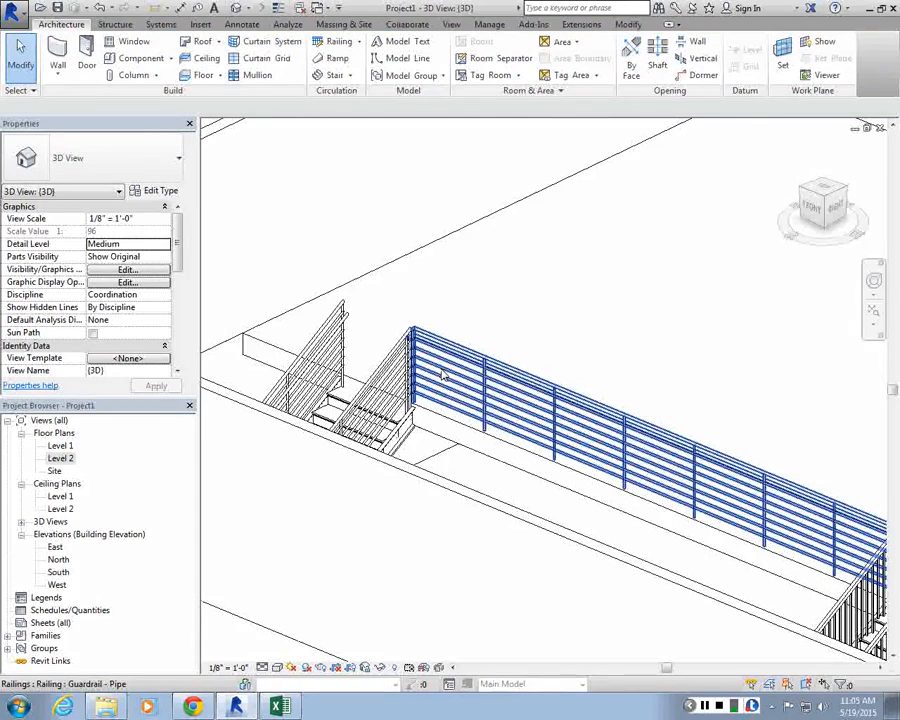
scroll(428, 372, up, 1)
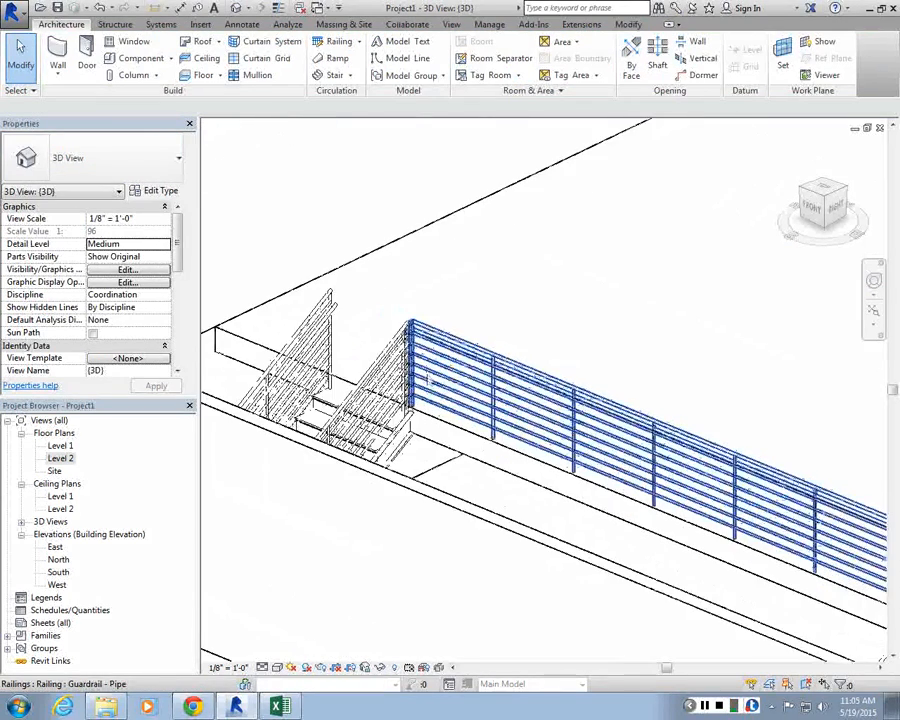
middle_drag(468, 326, 468, 326)
scroll(468, 326, down, 4)
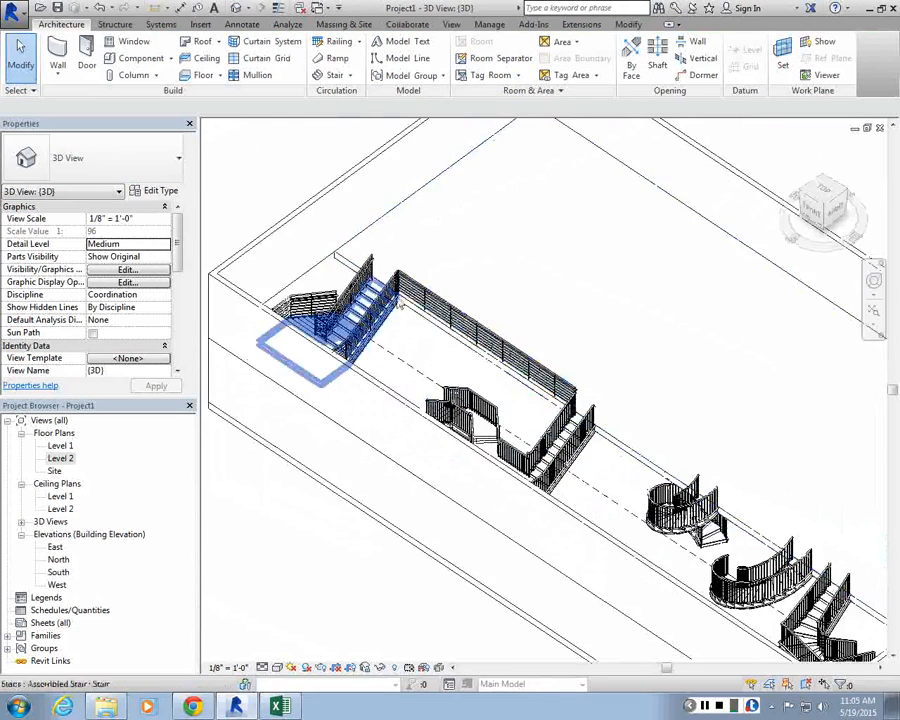
scroll(394, 239, up, 4)
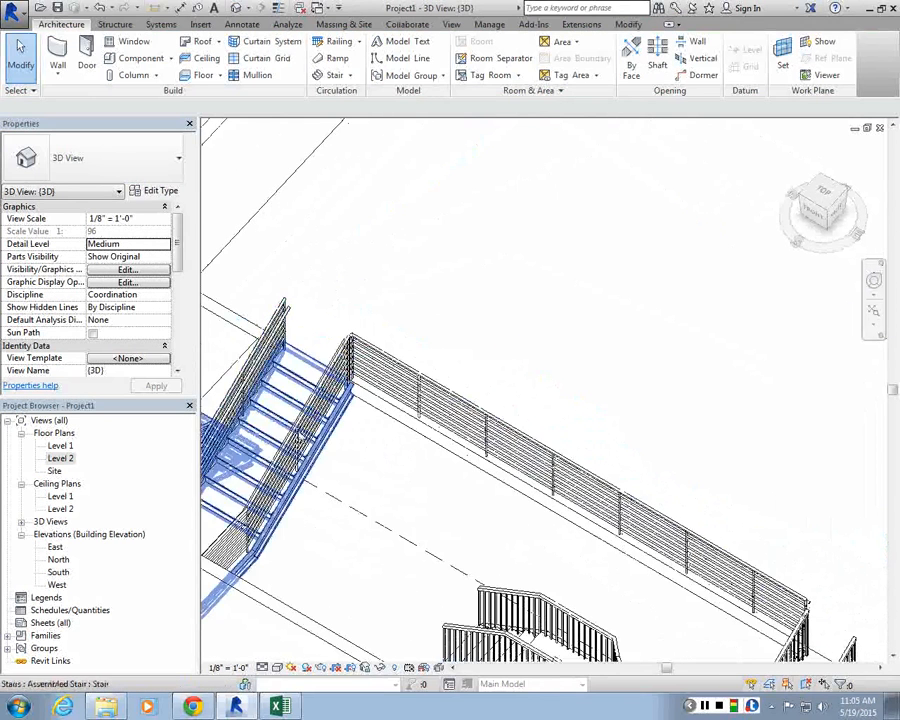
scroll(297, 440, down, 5)
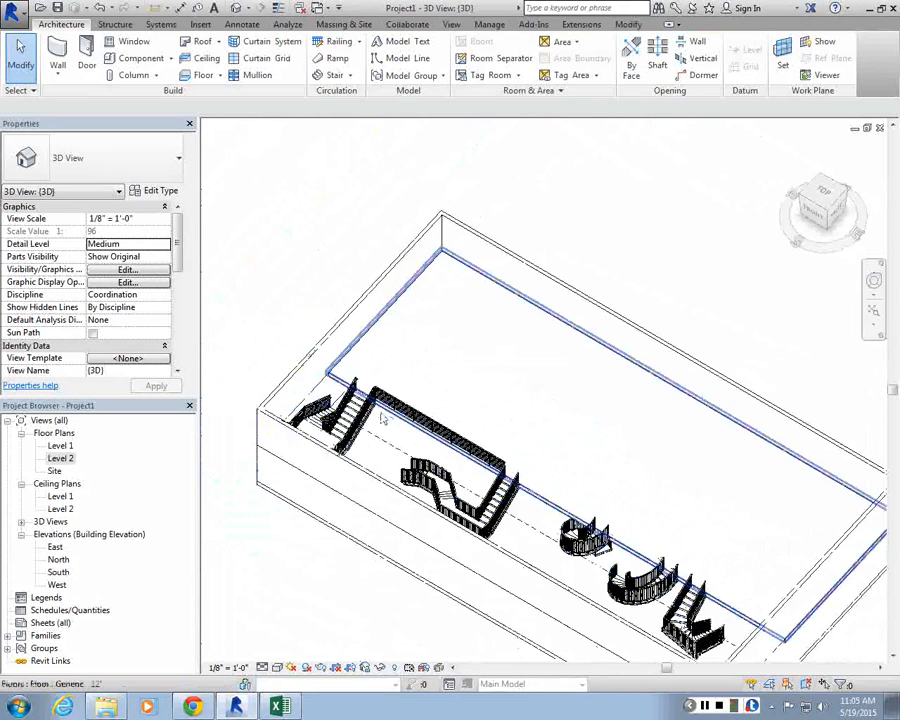
scroll(382, 418, up, 5)
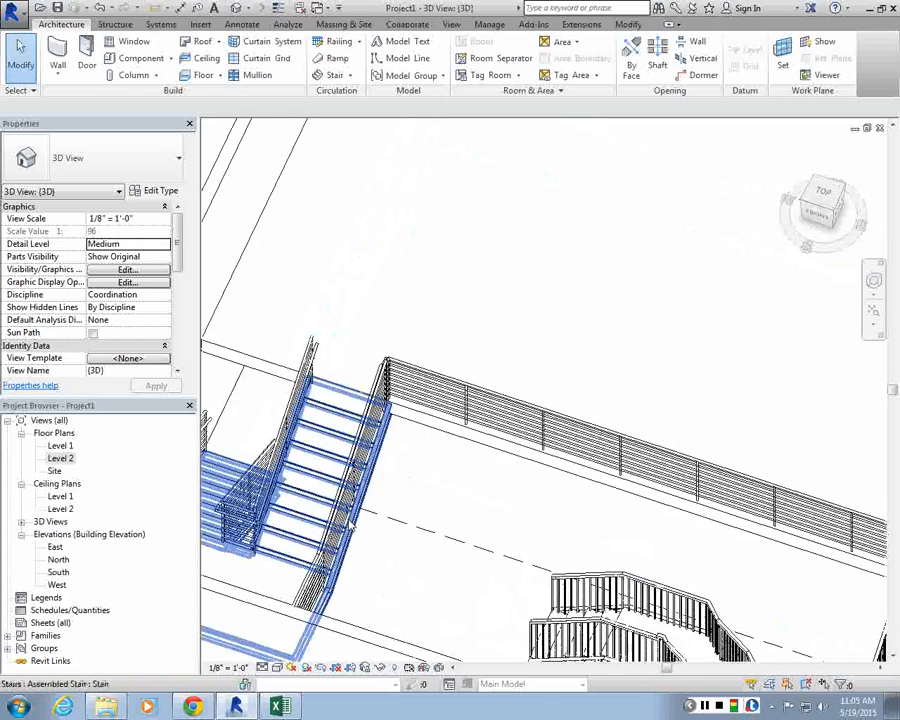
scroll(348, 525, down, 5)
scroll(320, 425, up, 5)
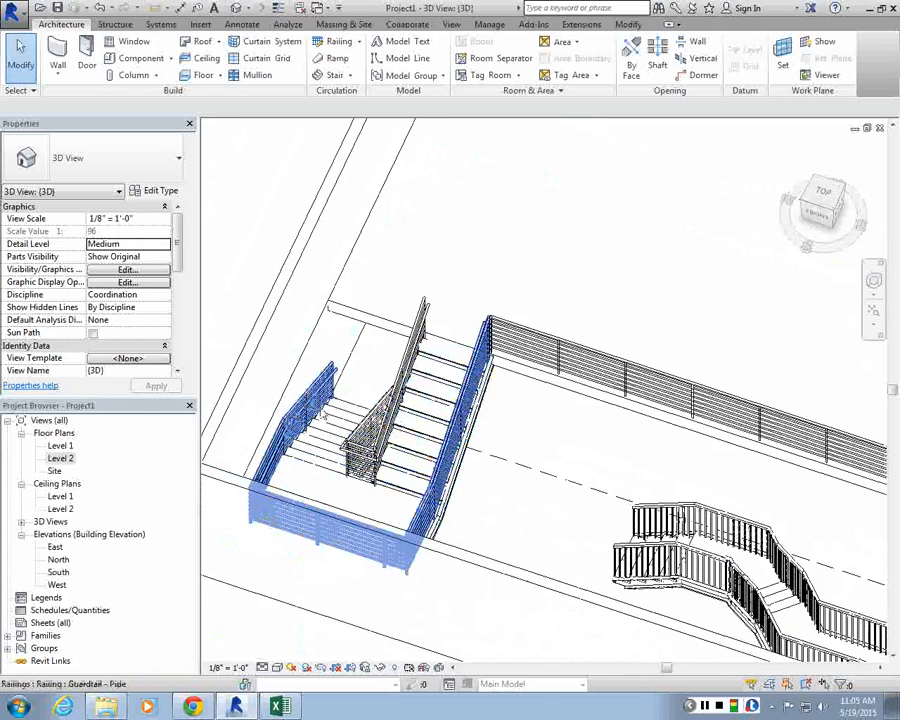
scroll(322, 414, down, 2)
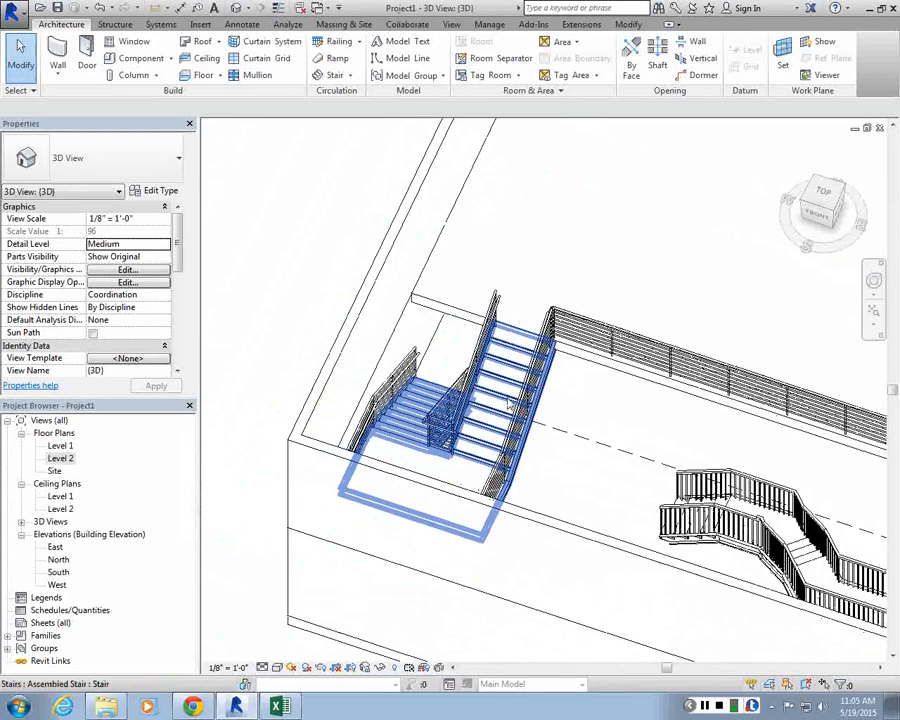
Step: Select the railing along the floor opening edge and delete it
click(484, 340)
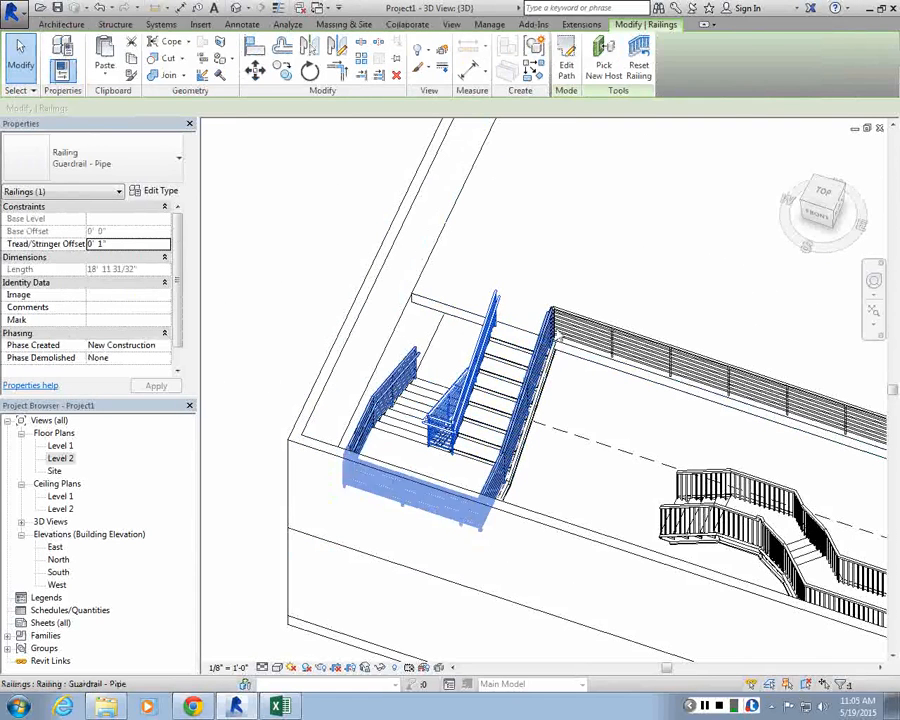
click(559, 338)
click(593, 331)
key(Delete)
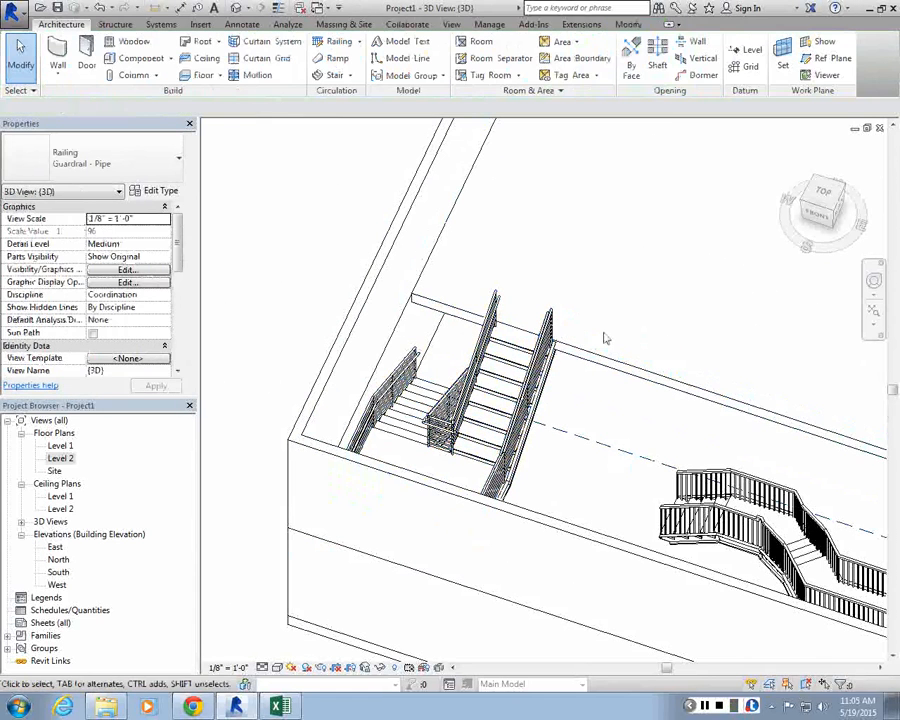
Step: Edit the U-shaped stair's outer railing path, delete two of its sketch segments, and finish editing
click(534, 368)
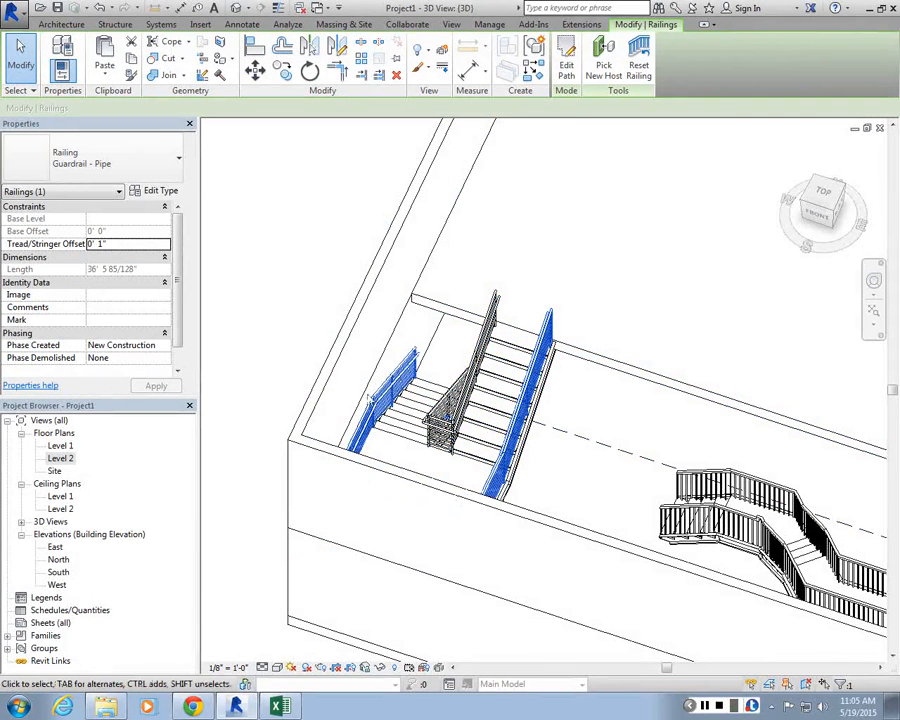
shift+middle_drag(405, 126, 558, 390)
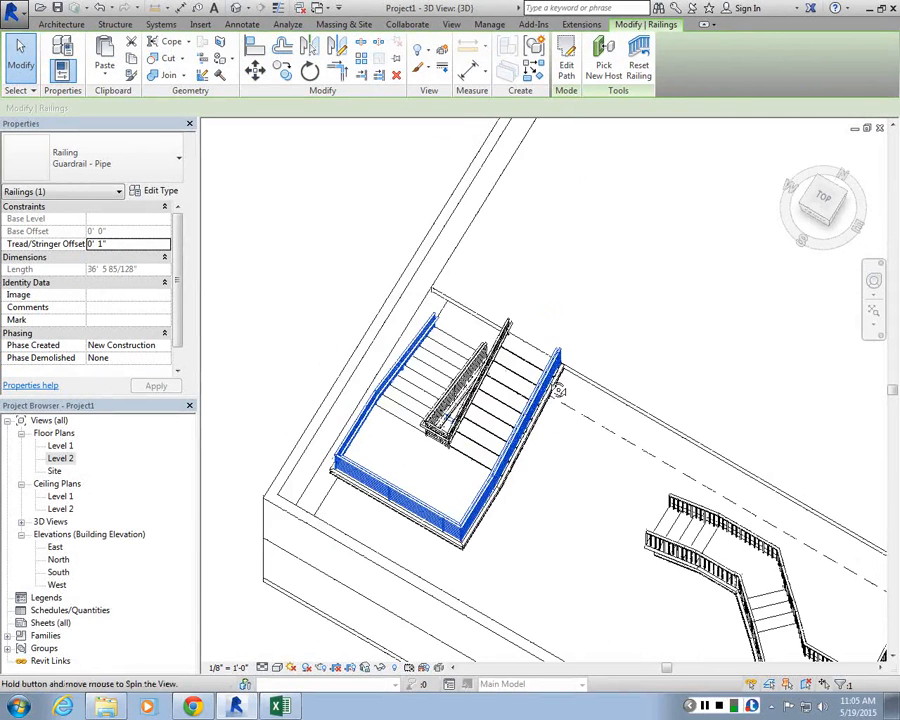
scroll(413, 474, up, 2)
middle_drag(413, 474, 390, 400)
shift+middle_drag(418, 264, 437, 209)
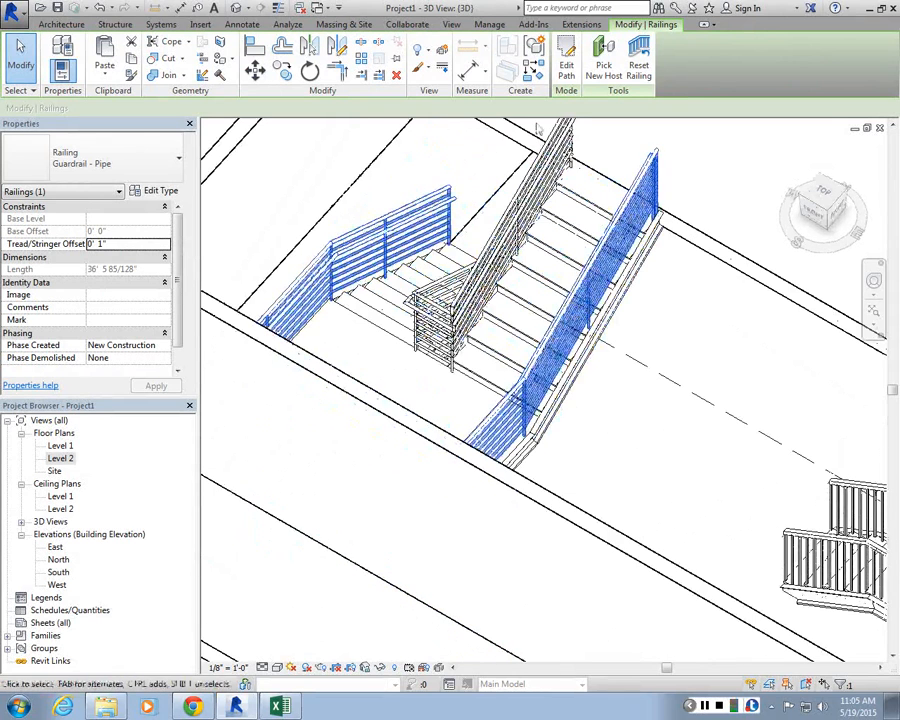
click(566, 68)
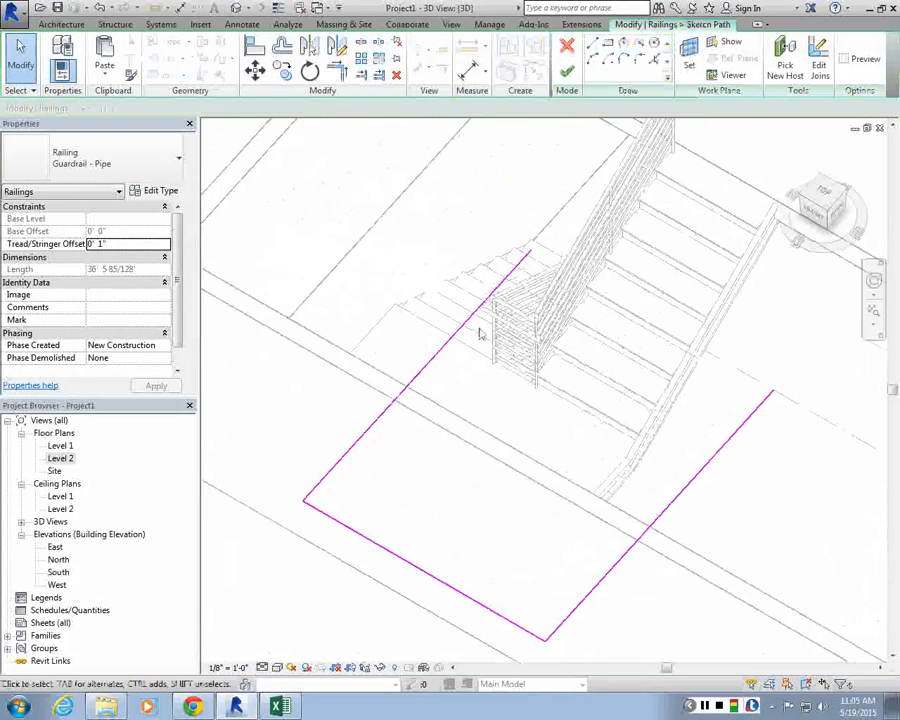
click(528, 263)
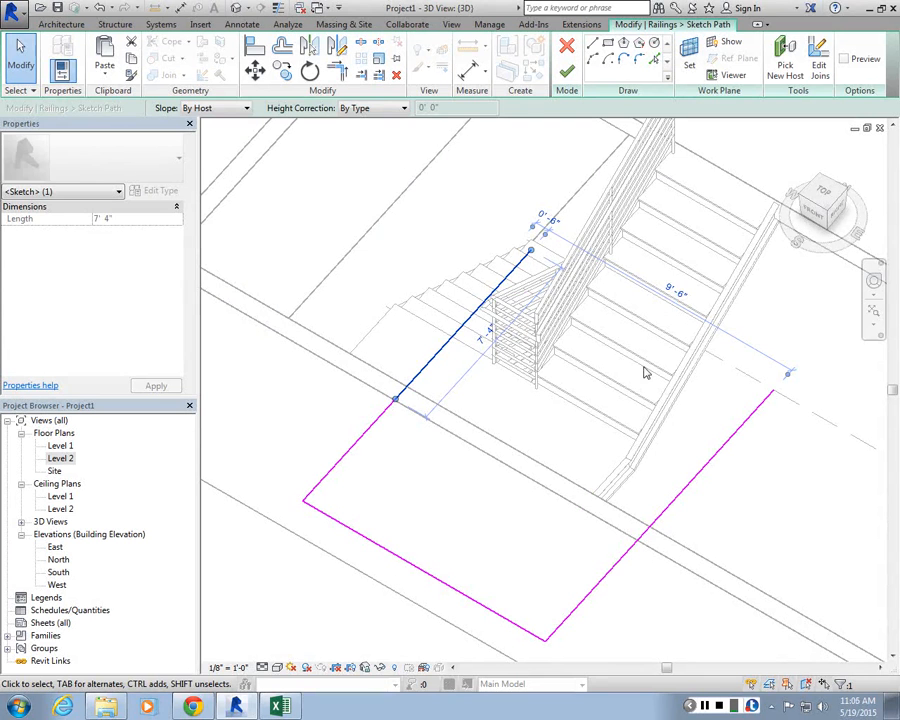
key(Delete)
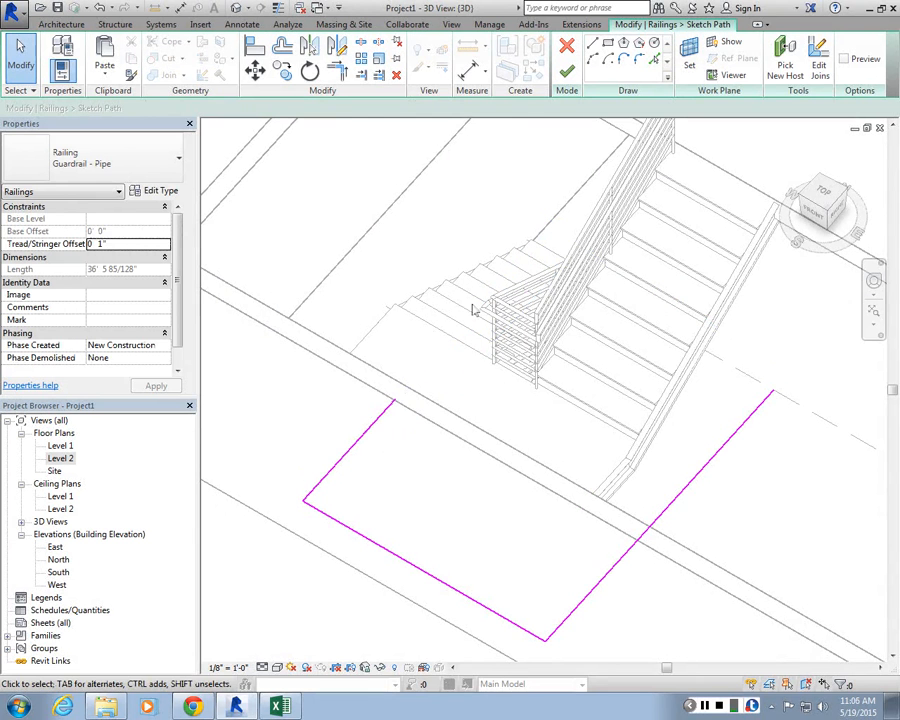
click(372, 433)
key(Delete)
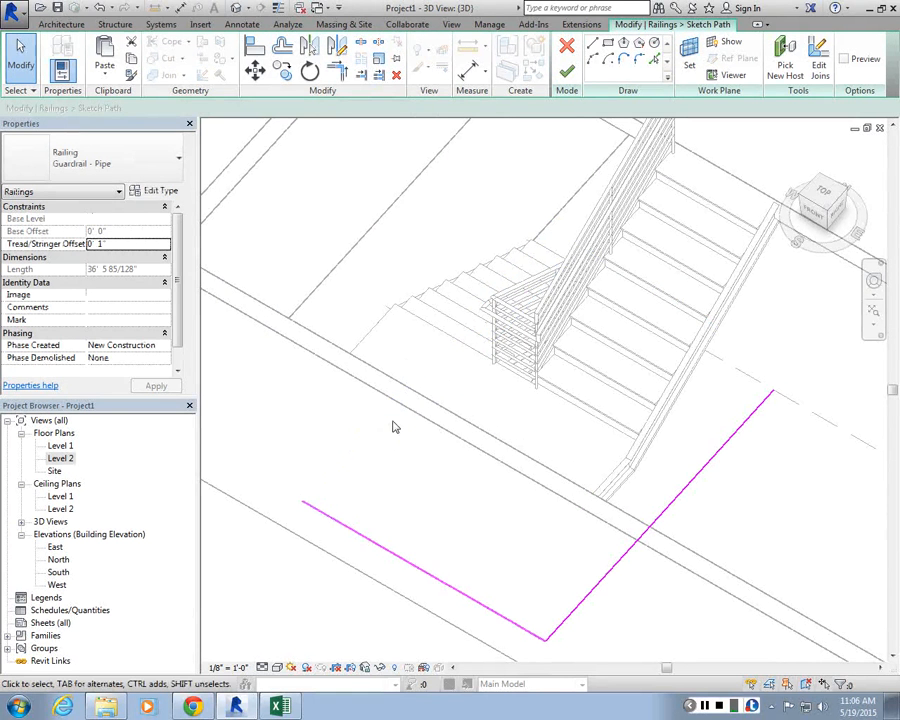
click(567, 73)
scroll(468, 333, down, 1)
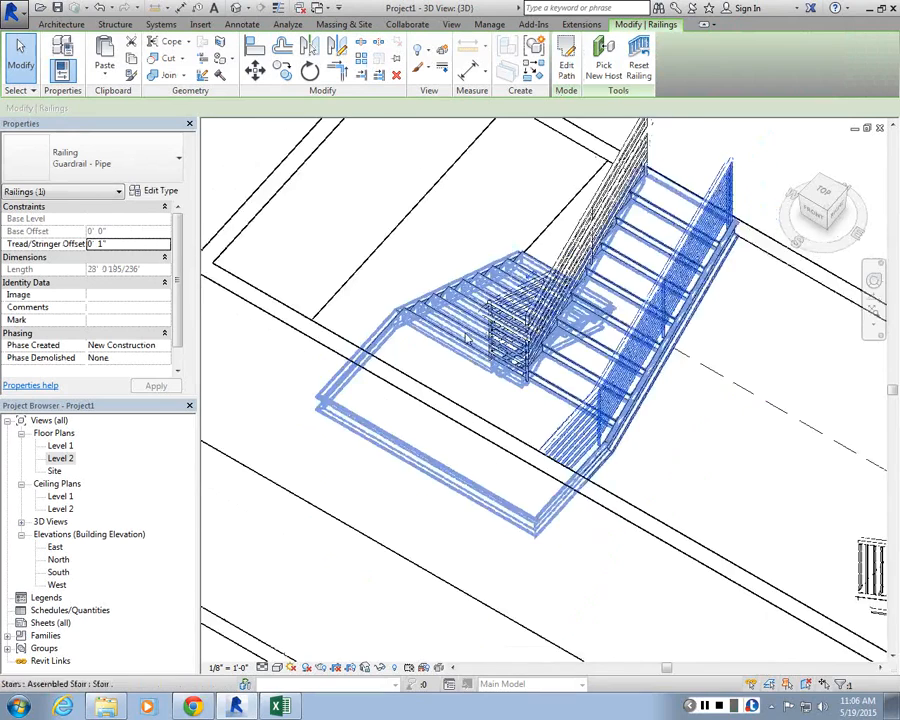
Step: Select the stringer along the U-shaped stair's landing edge and delete it
shift+middle_drag(468, 337, 466, 296)
scroll(450, 262, up, 2)
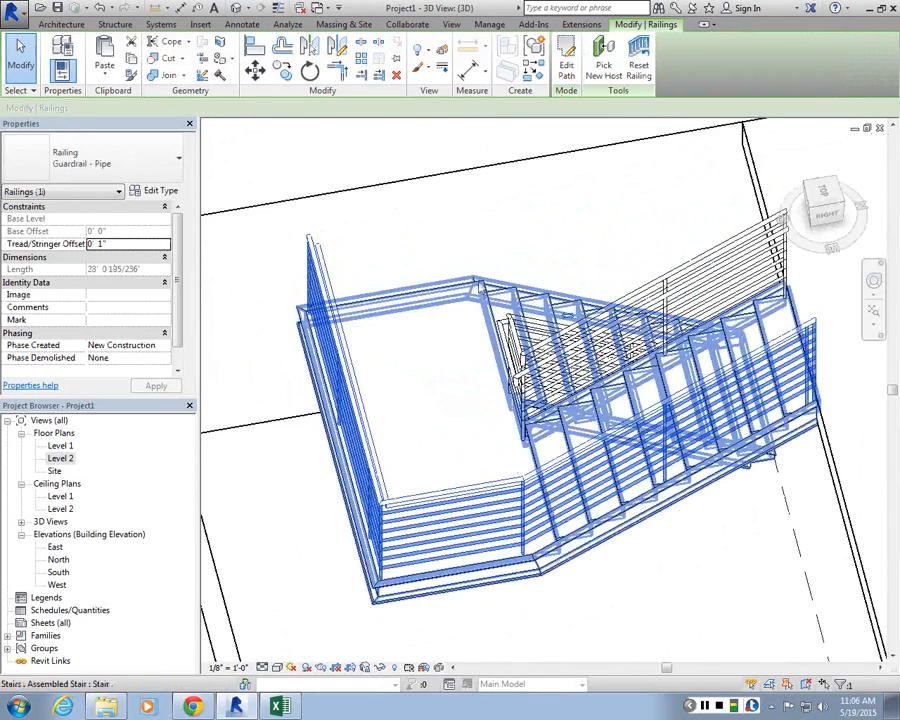
click(466, 287)
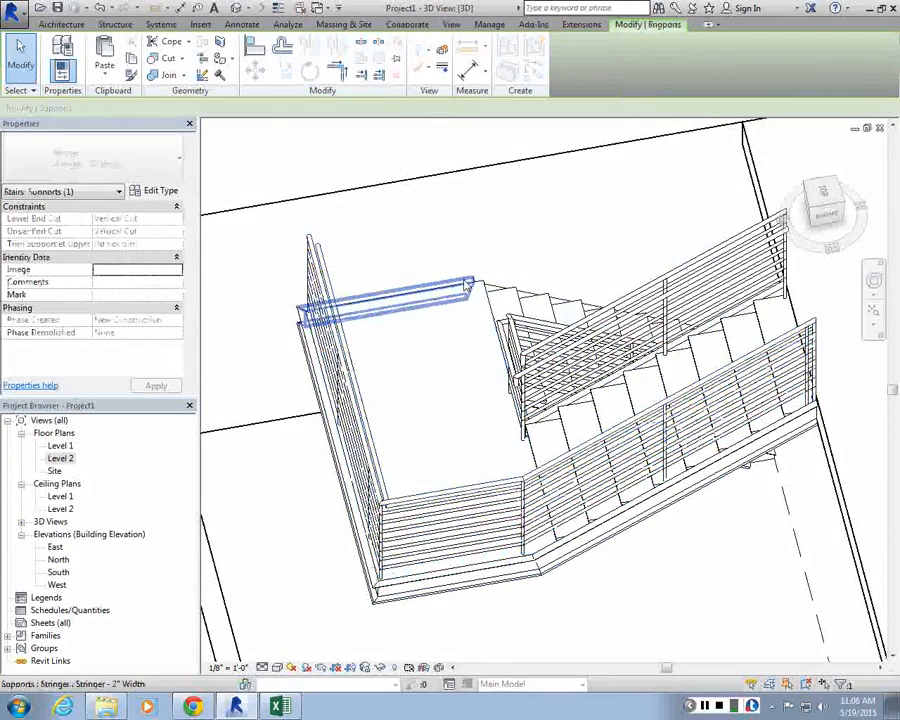
scroll(612, 279, up, 4)
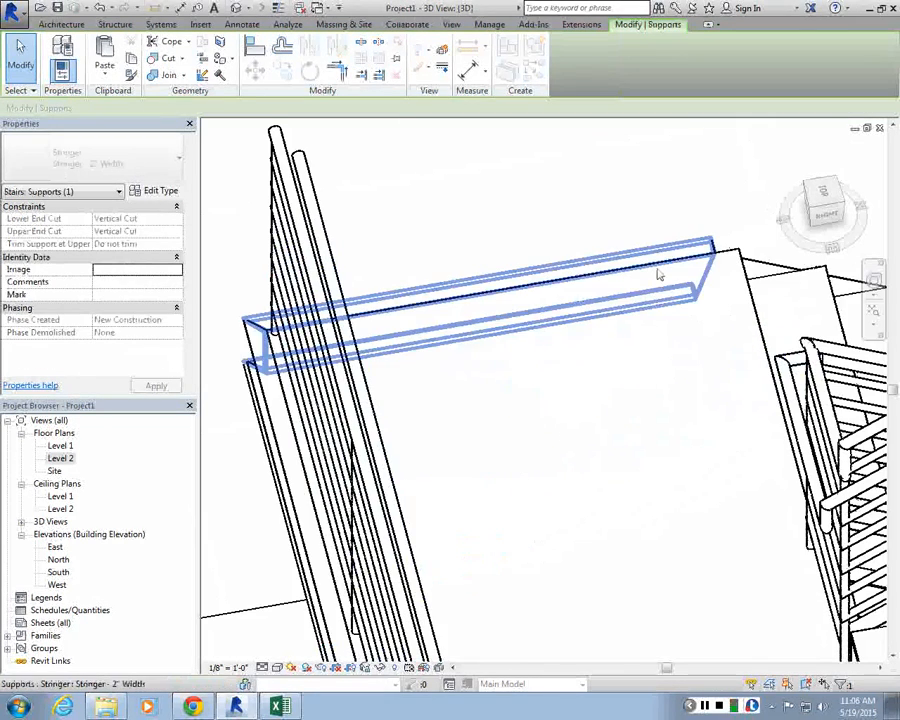
key(Delete)
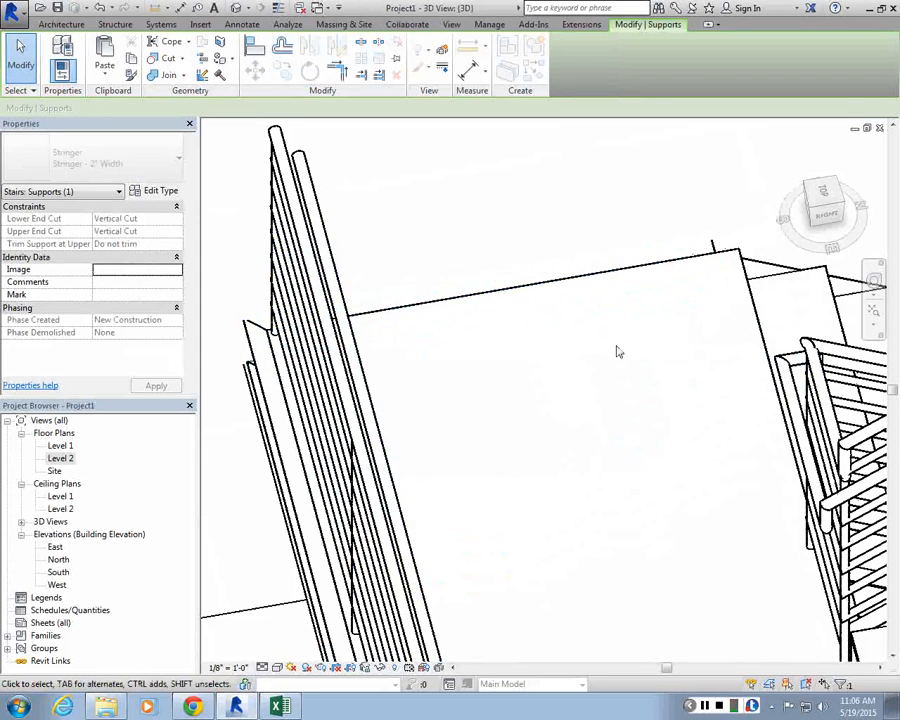
key(ctrl+z)
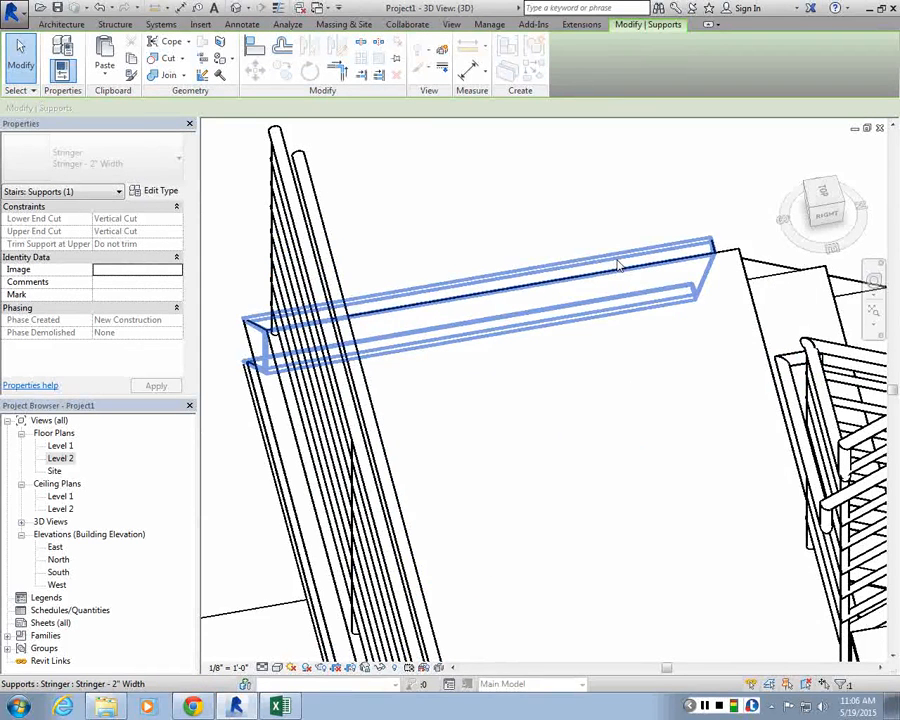
key(Delete)
key(ctrl+z)
key(Delete)
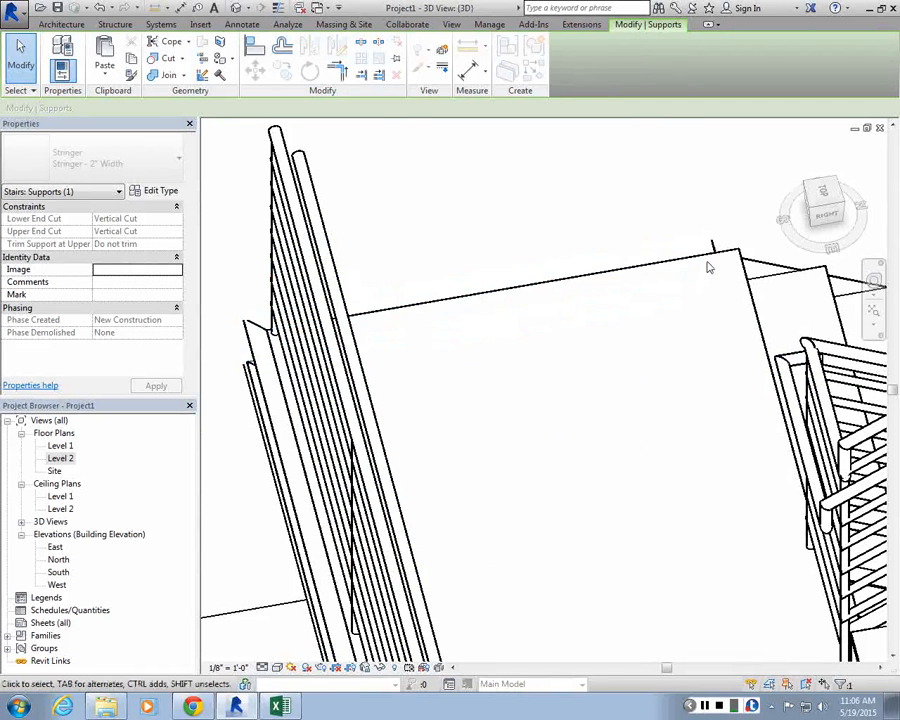
key(ctrl+z)
key(Delete)
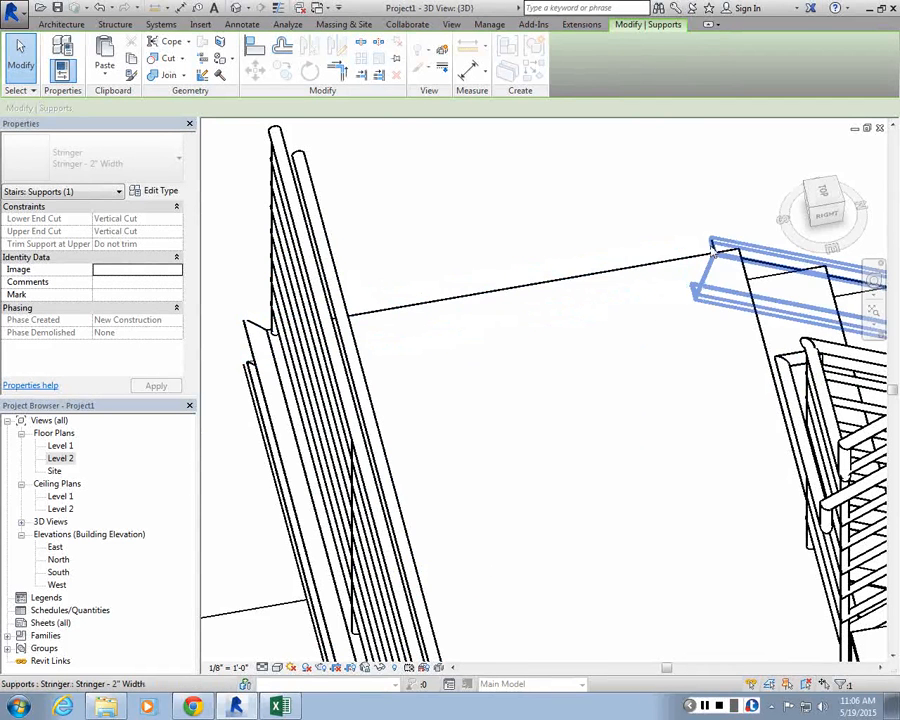
click(156, 191)
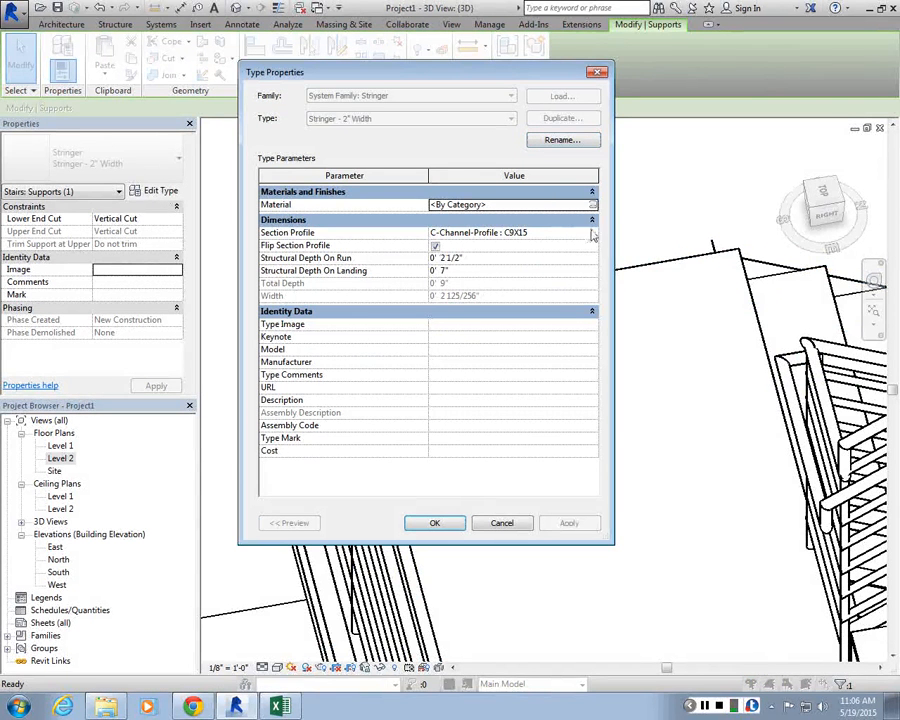
click(592, 235)
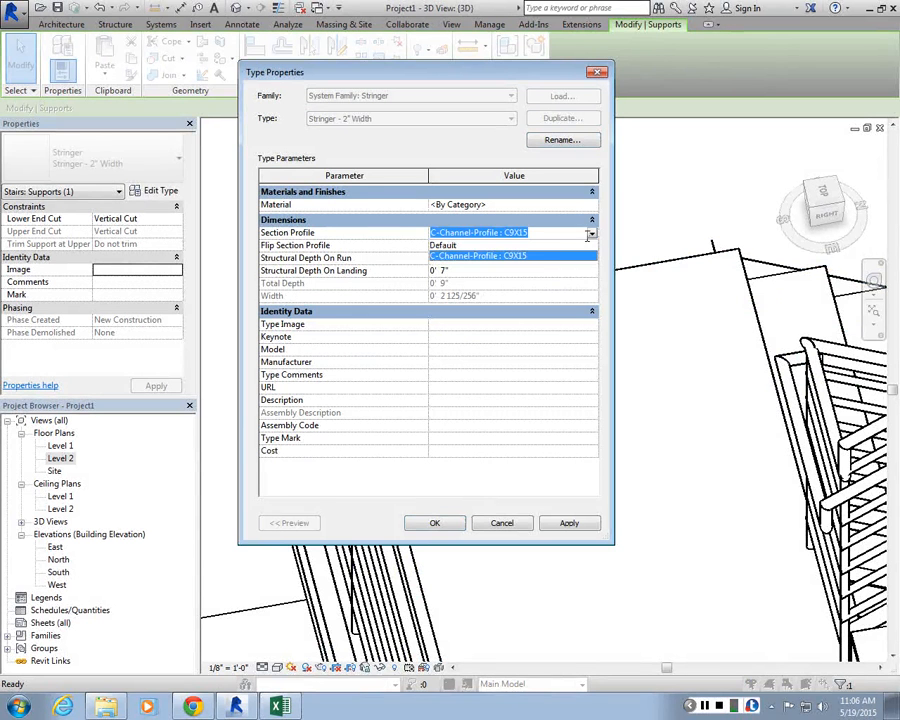
click(447, 245)
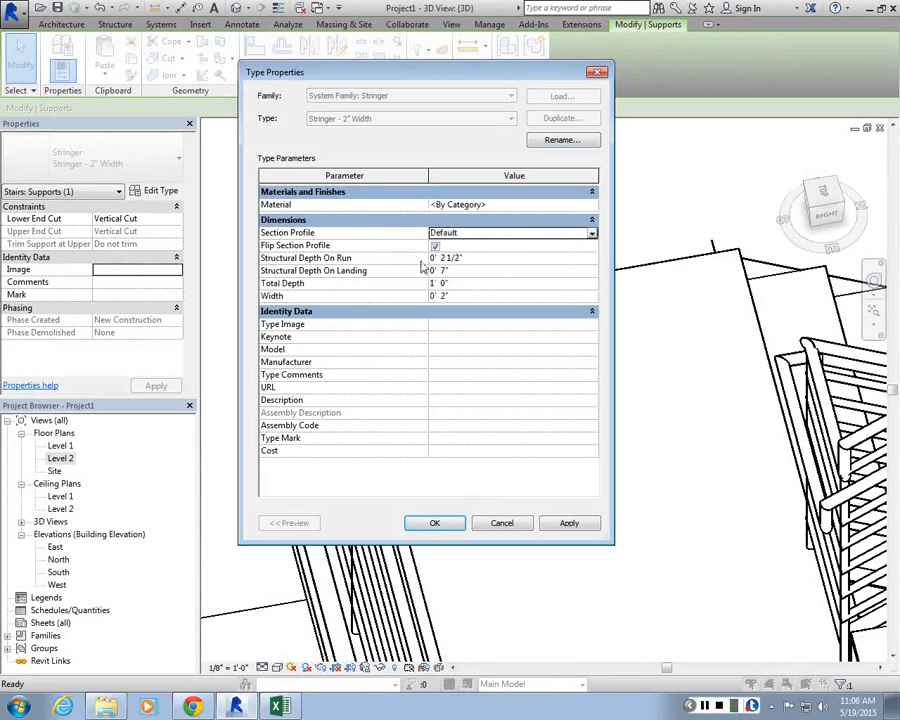
click(519, 516)
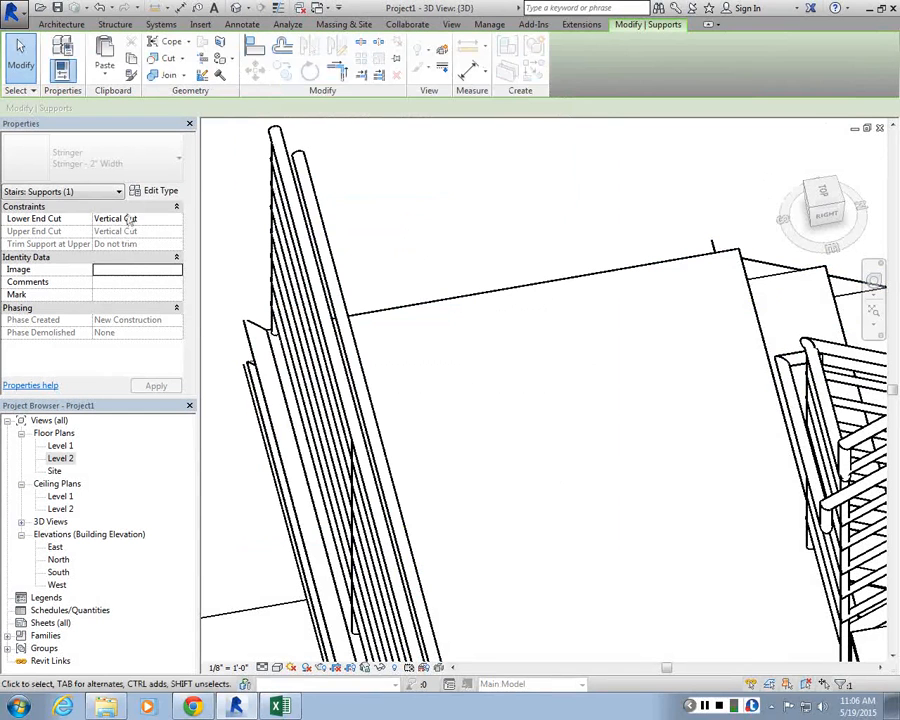
Step: Select the remaining stringer segment at the upper landing and delete it
click(671, 383)
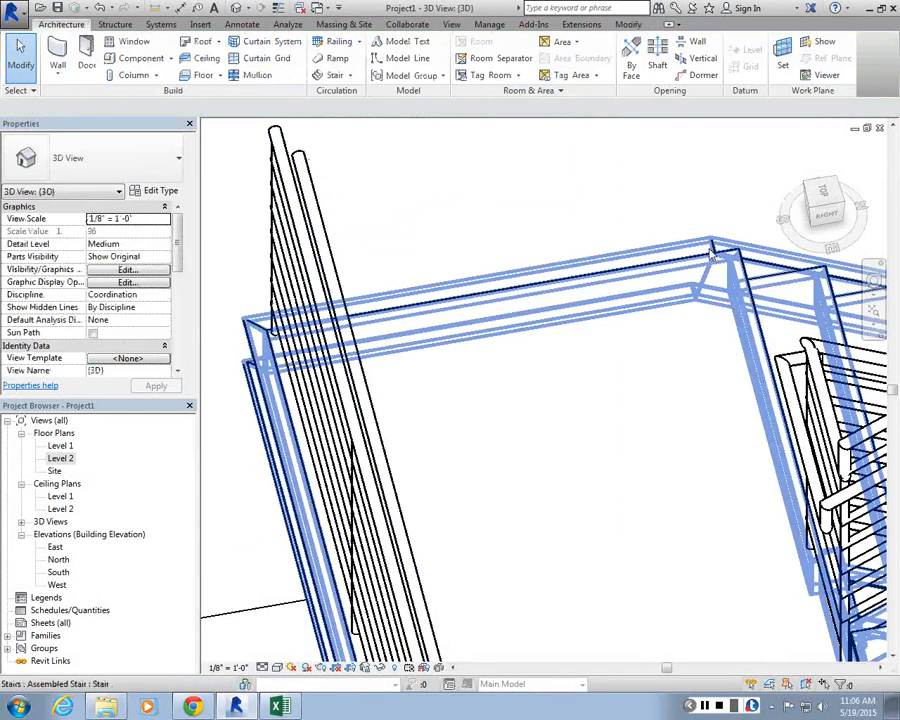
key(Tab)
click(712, 255)
key(Delete)
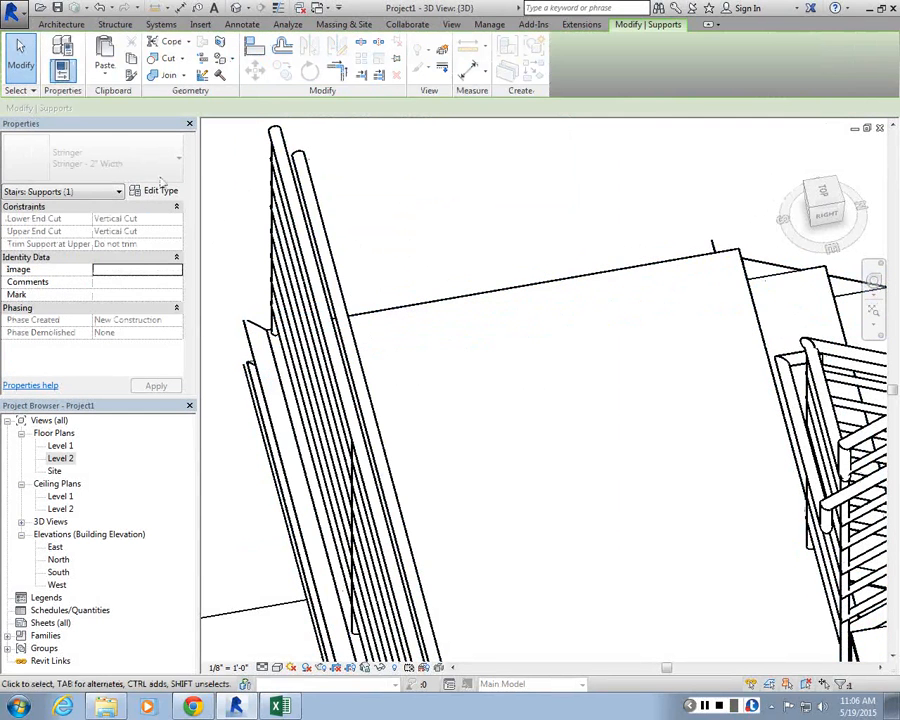
click(155, 191)
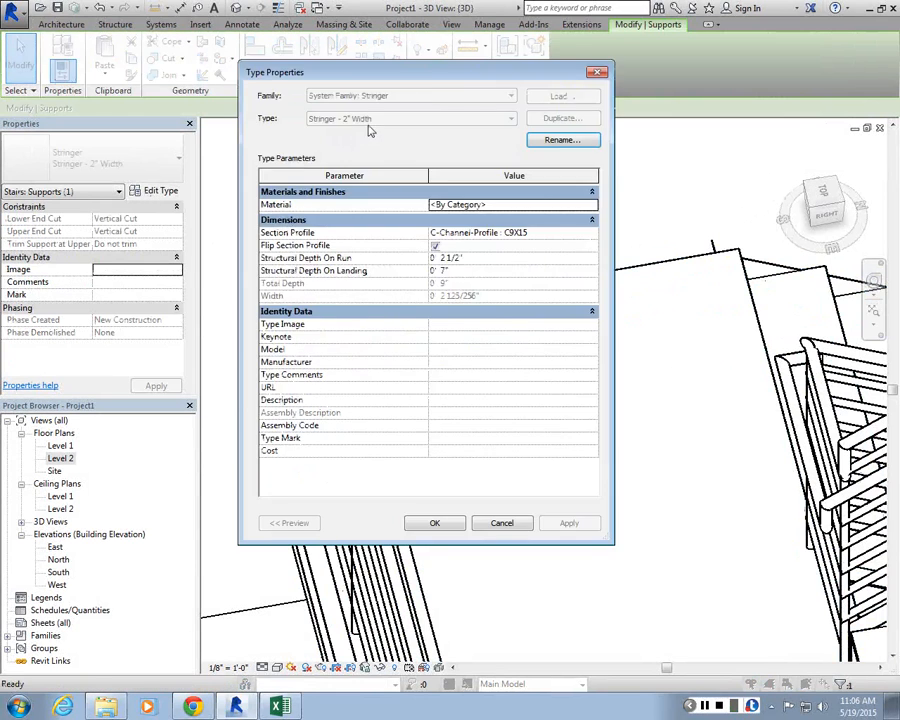
key(Escape)
key(Escape)
Step: Select the stringer along the outer side of the lower run and delete it
scroll(440, 228, down, 5)
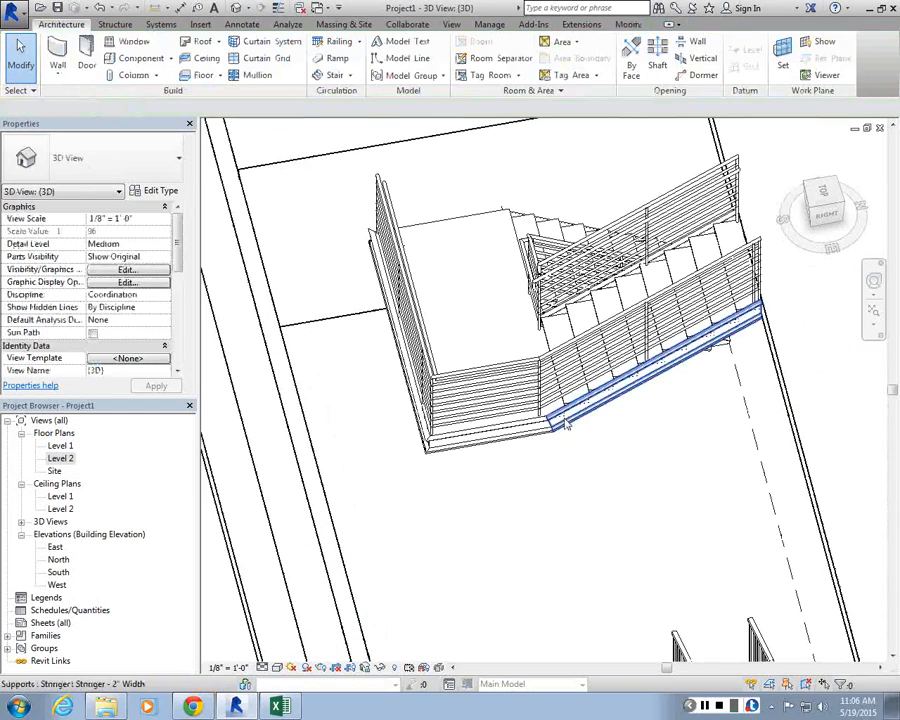
click(565, 424)
key(Delete)
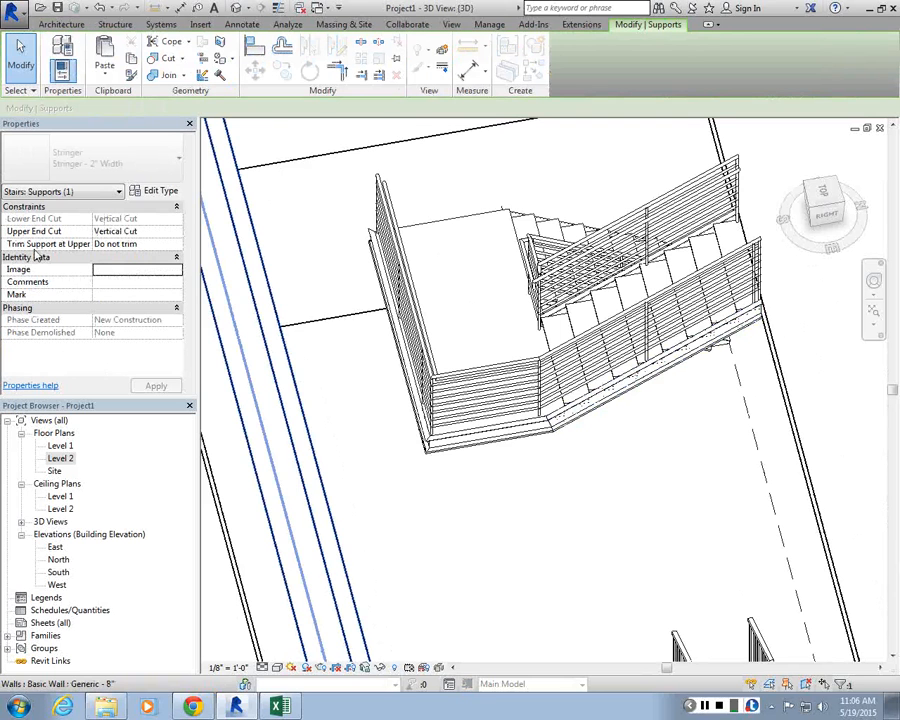
click(175, 232)
click(136, 257)
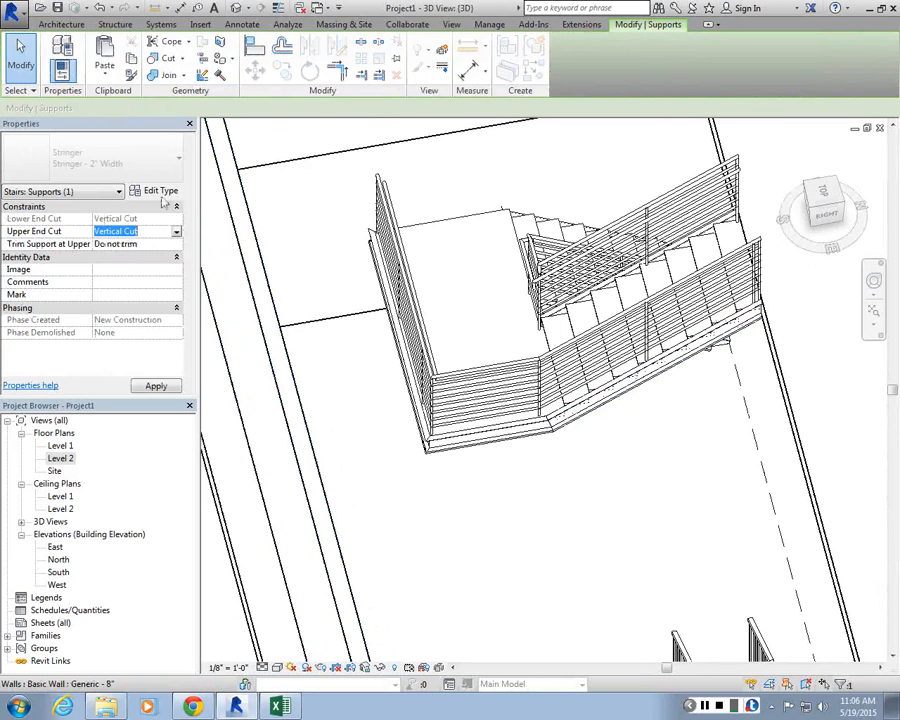
click(160, 191)
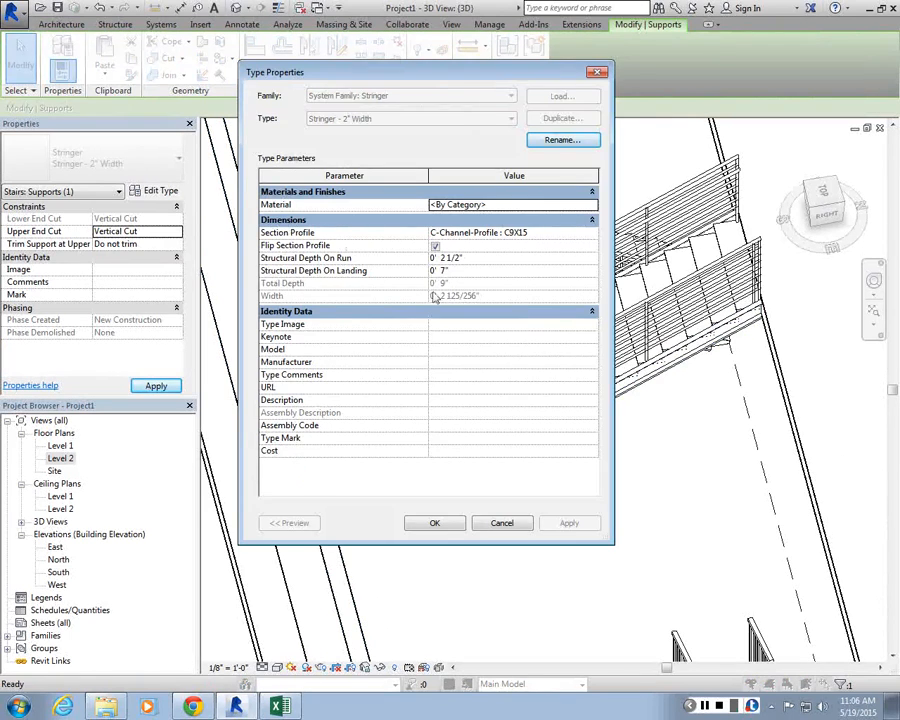
key(Escape)
key(Escape)
Step: Open the U-shaped stair's type properties and enable the Middle Support option
click(680, 420)
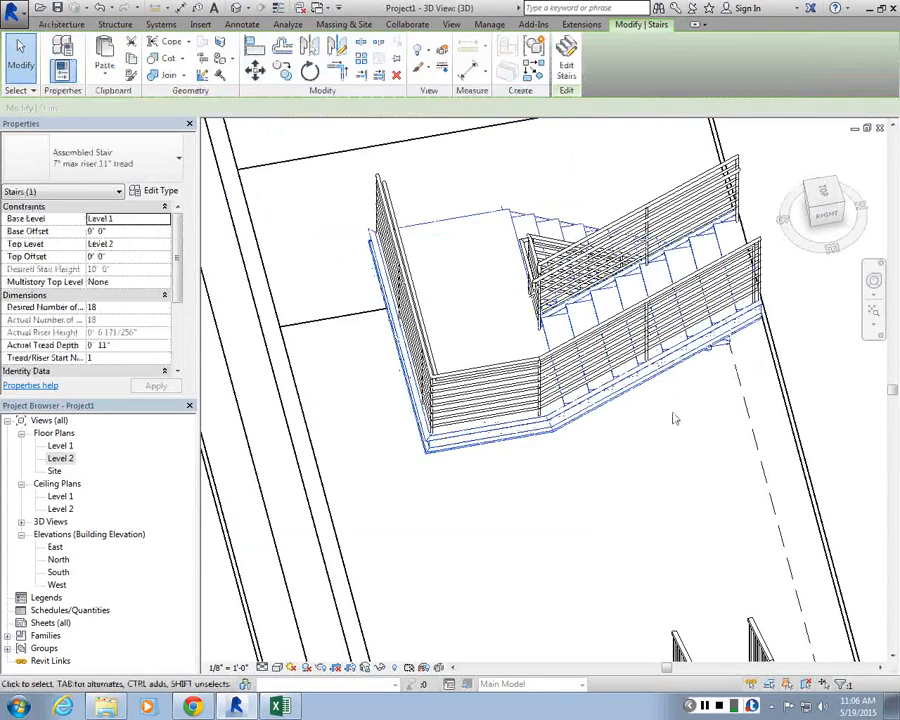
key(Escape)
middle_drag(675, 418, 672, 445)
shift+middle_drag(601, 281, 700, 243)
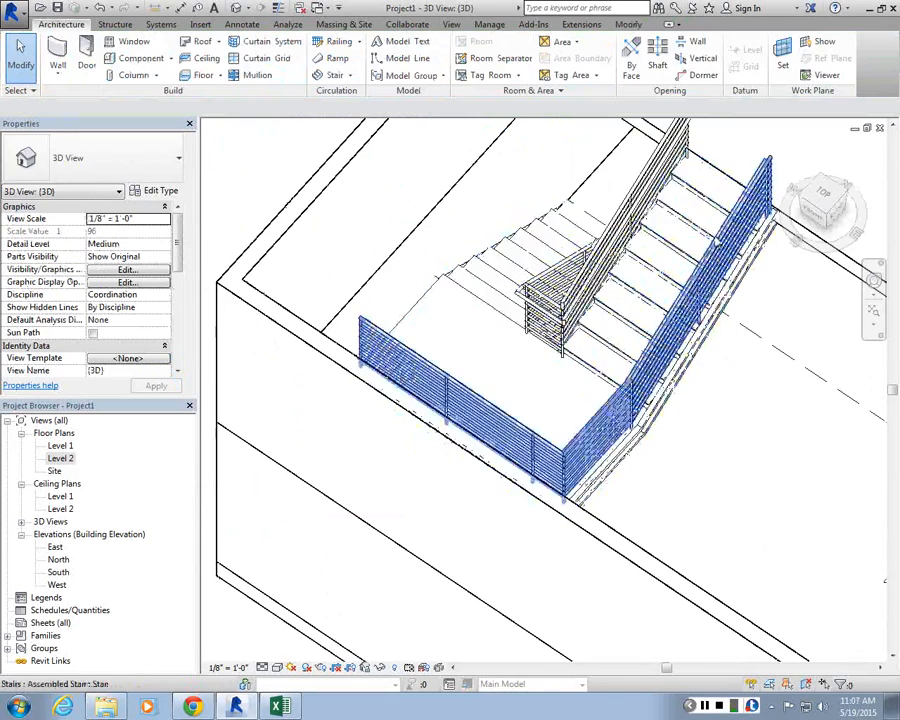
click(700, 243)
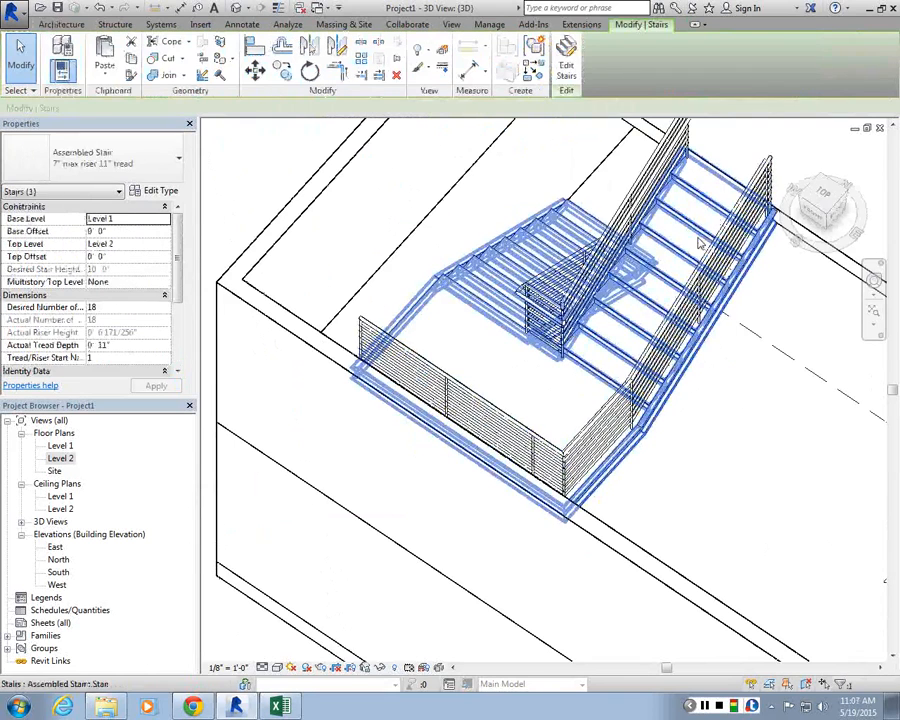
shift+middle_drag(674, 231, 420, 350)
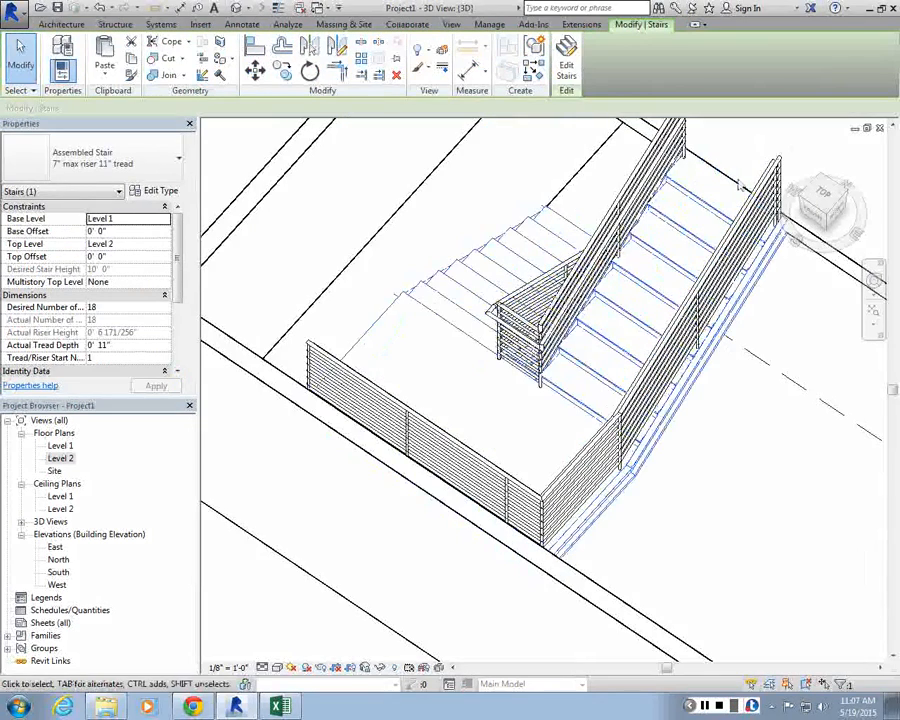
click(155, 190)
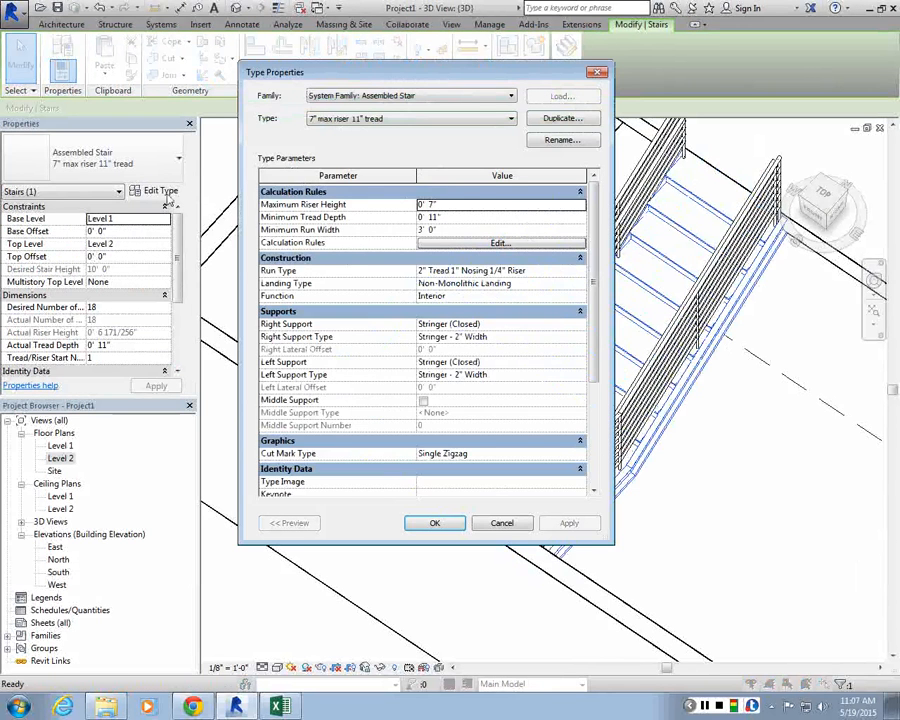
scroll(590, 350, down, 2)
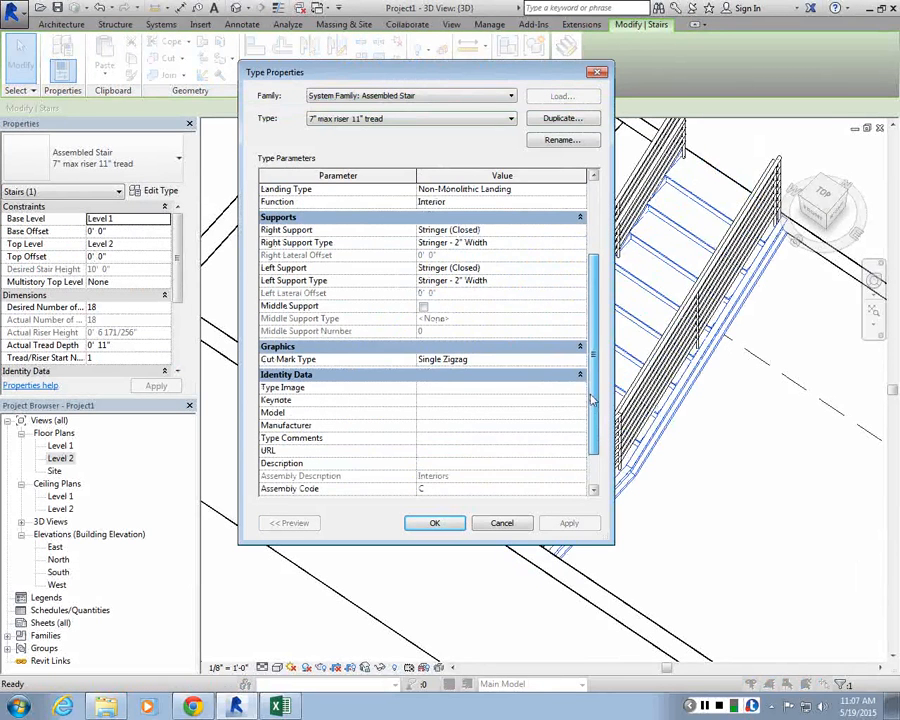
click(423, 306)
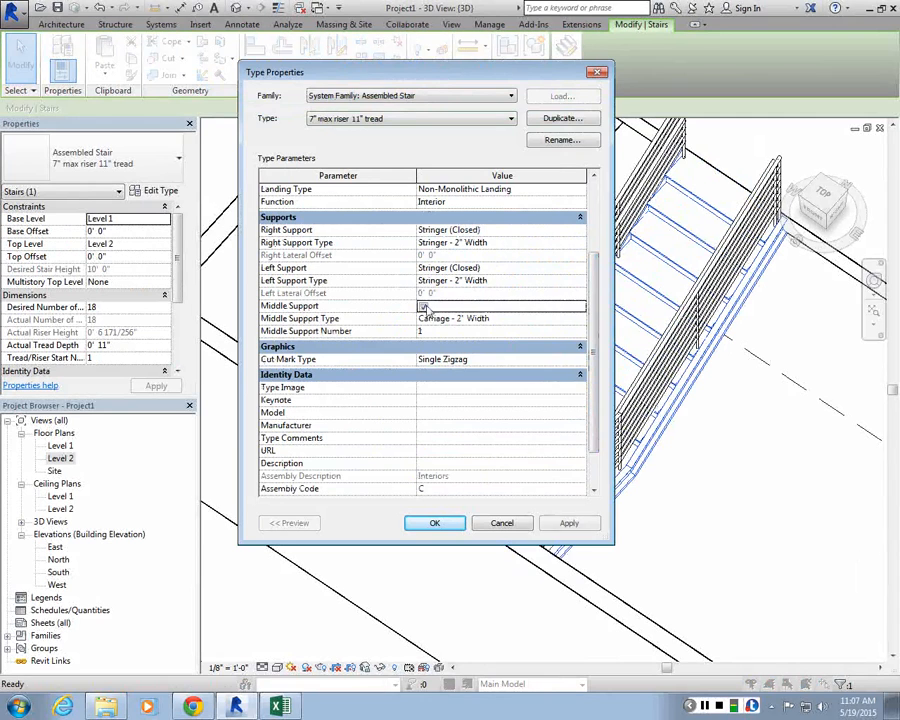
Step: Set the stair type's Left Support and Right Support to None, apply, and confirm the type properties
drag(517, 73, 308, 51)
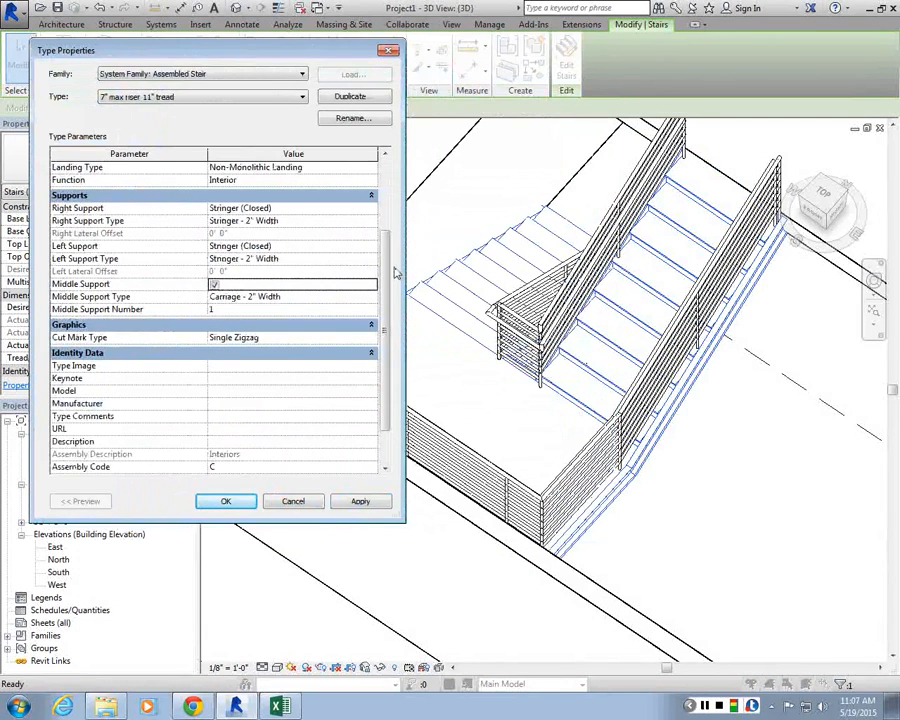
scroll(104, 277, up, 2)
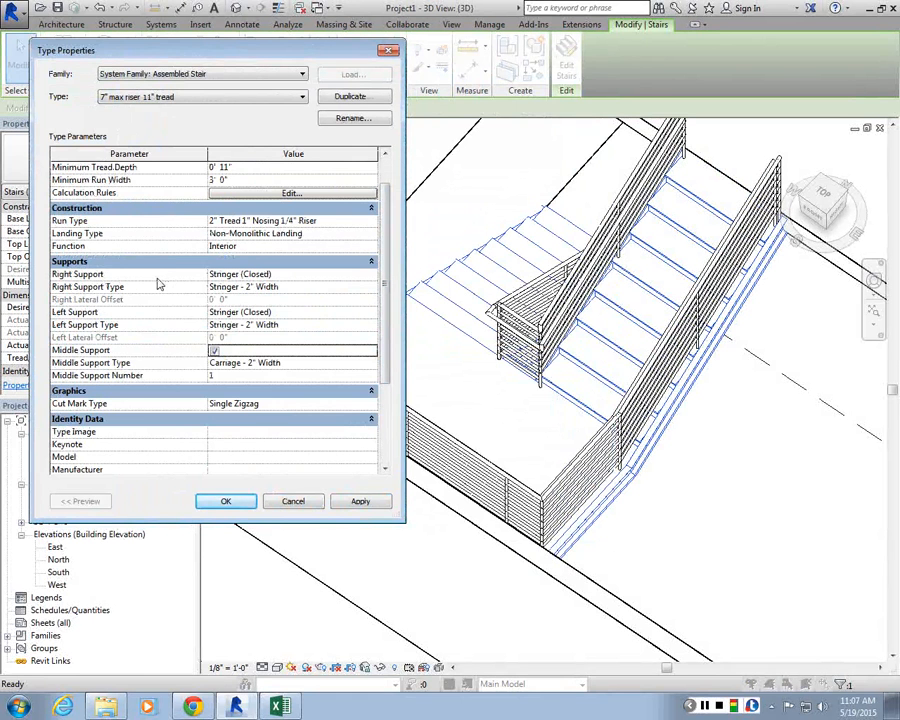
click(370, 312)
click(370, 313)
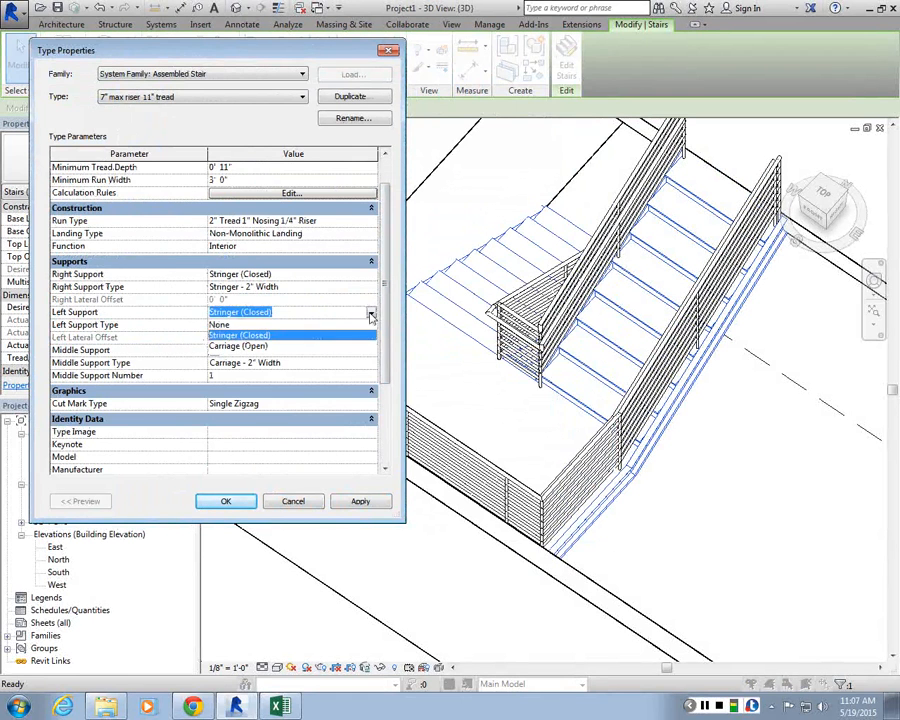
click(300, 325)
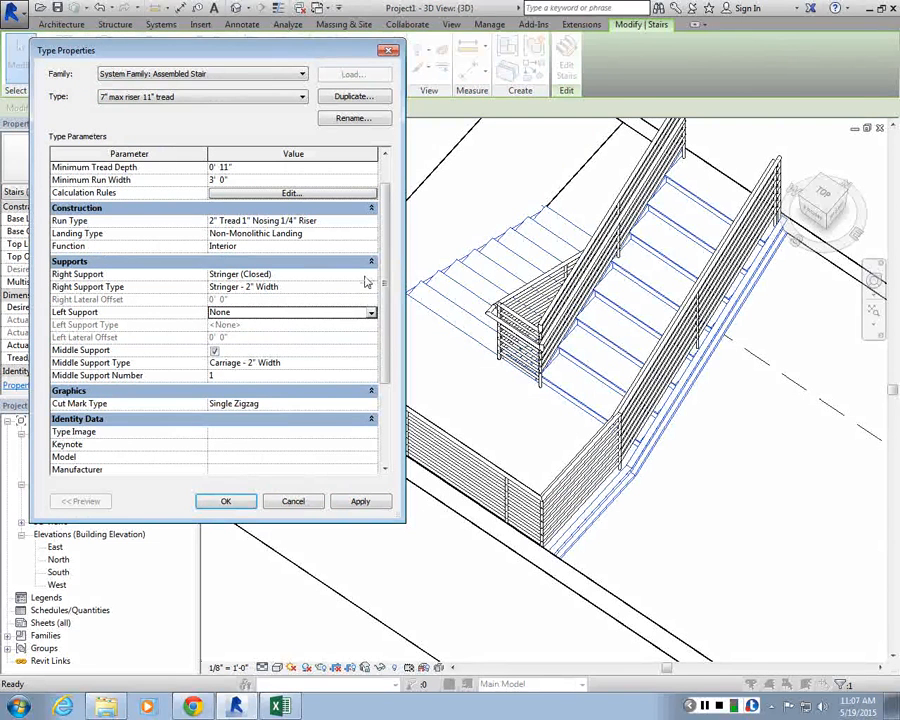
click(331, 275)
click(370, 275)
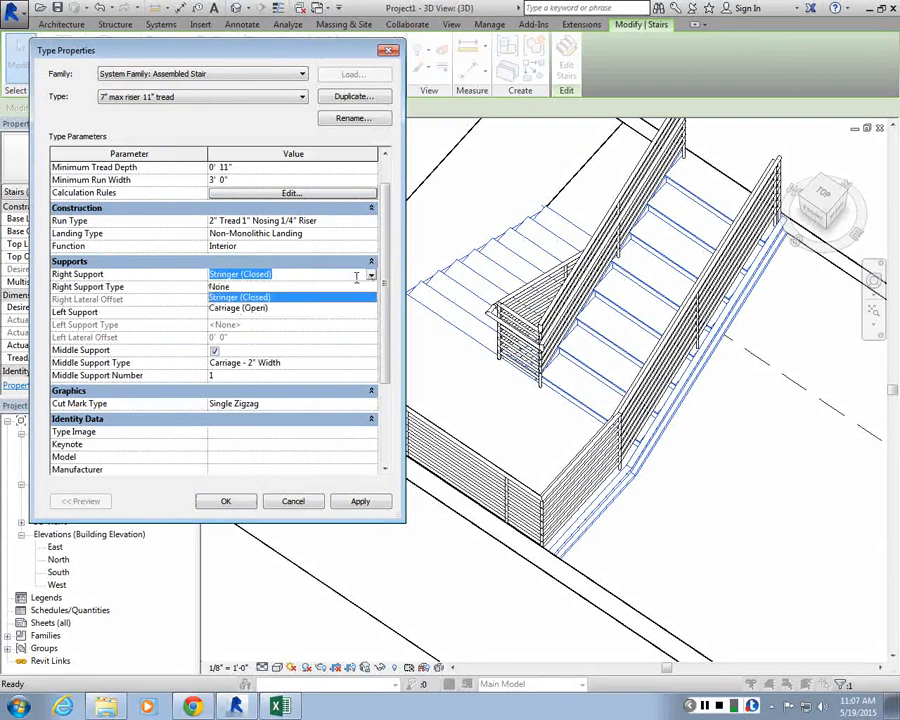
click(352, 287)
click(360, 501)
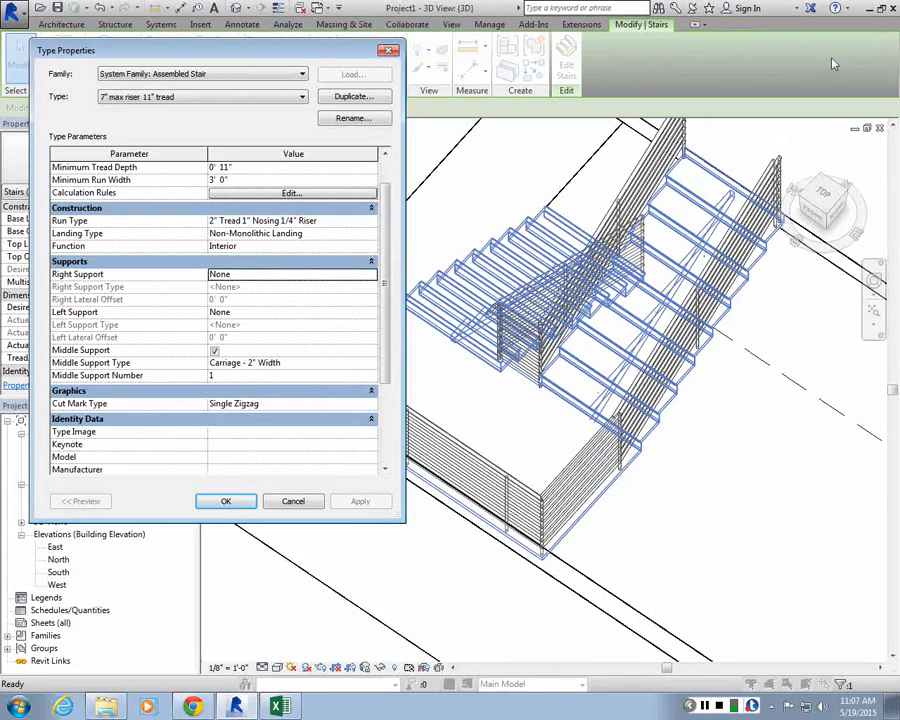
scroll(263, 263, up, 1)
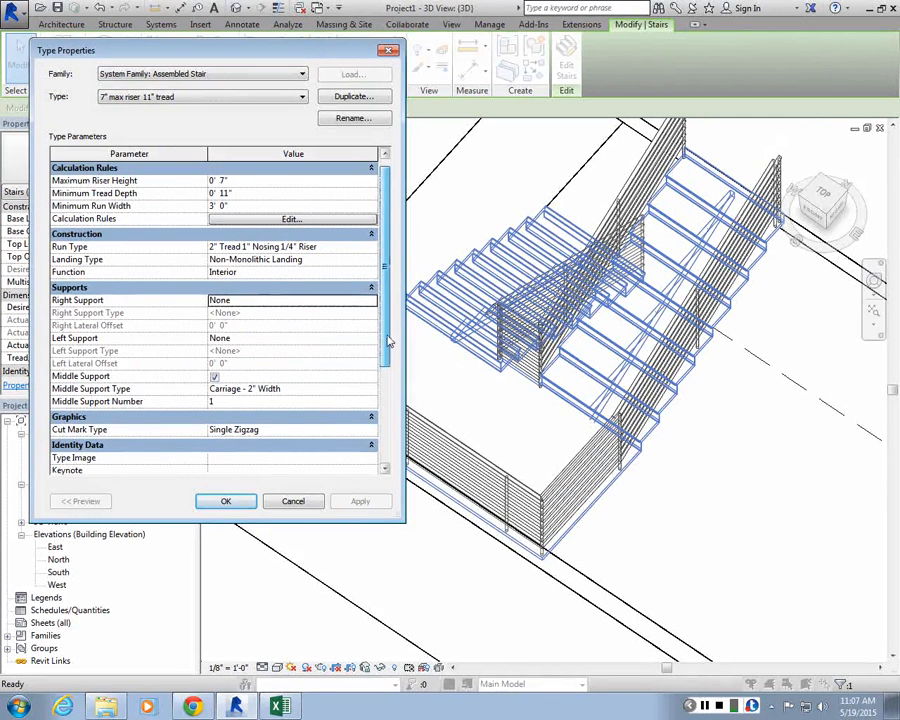
scroll(382, 250, down, 1)
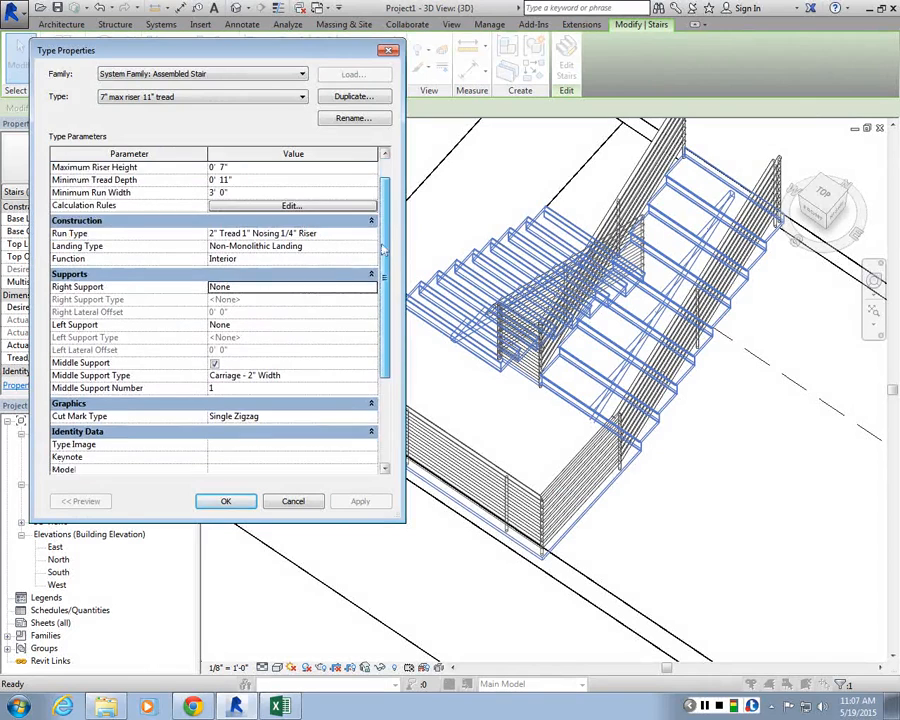
scroll(382, 250, down, 4)
click(225, 503)
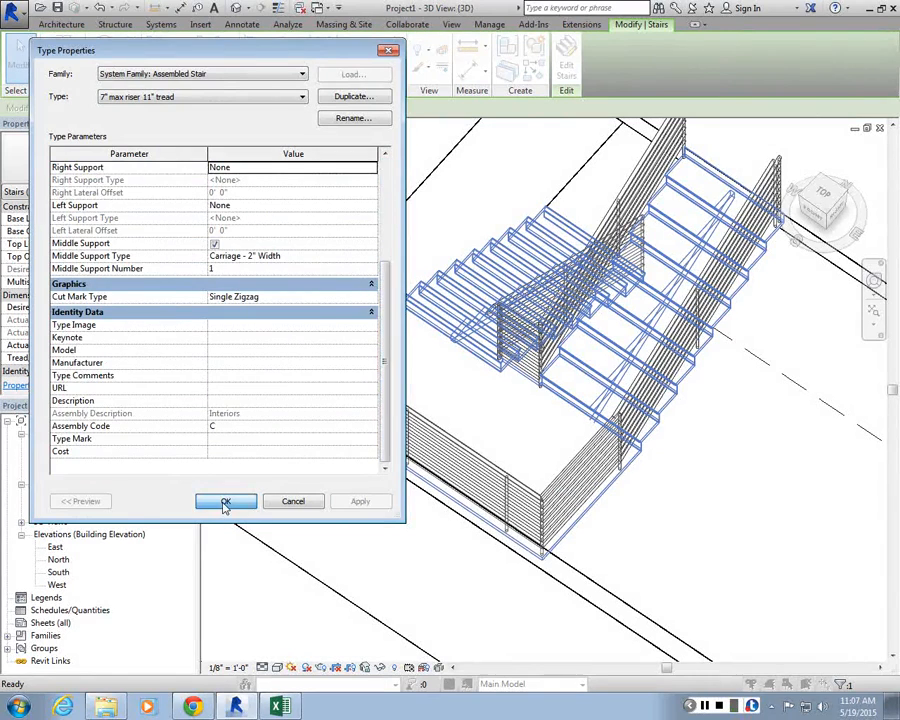
scroll(628, 490, up, 2)
key(Escape)
scroll(628, 490, up, 3)
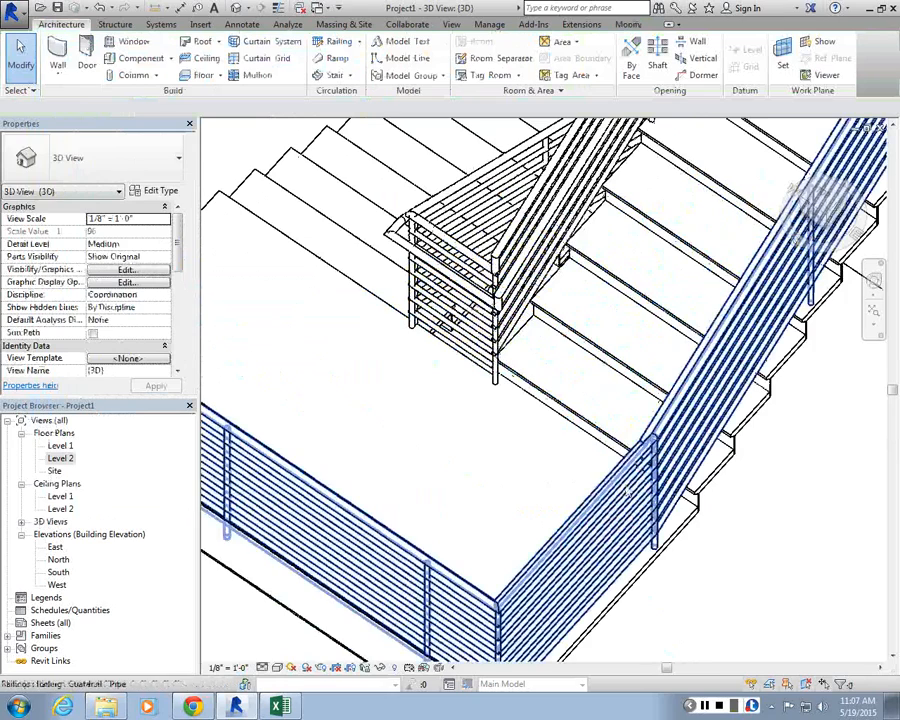
Step: Select a stair run and turn off the Riser option in its run type properties, applying the change
shift+middle_drag(626, 489, 633, 274)
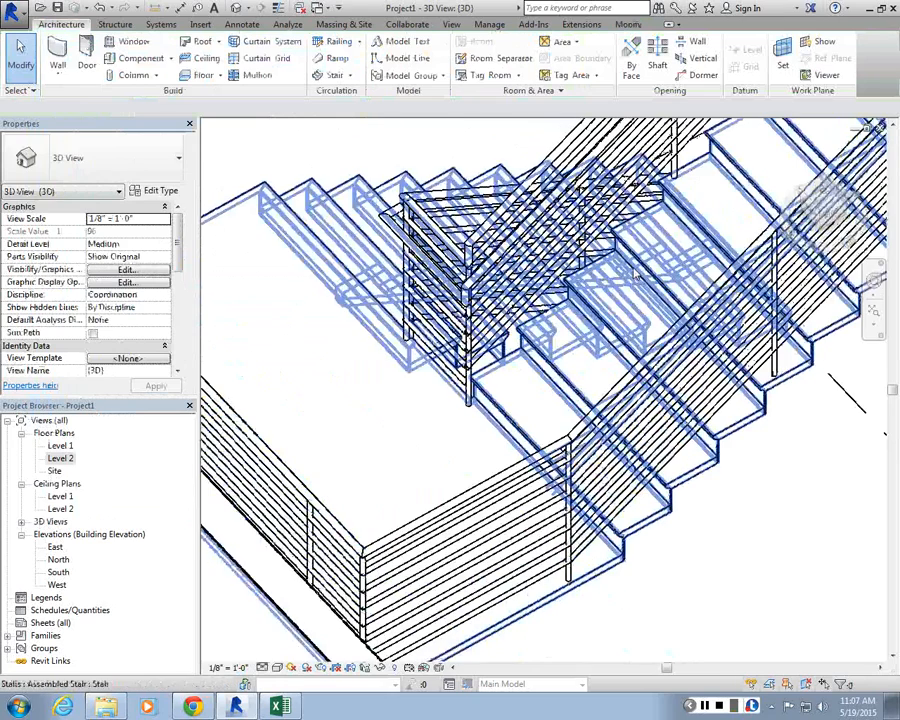
click(634, 276)
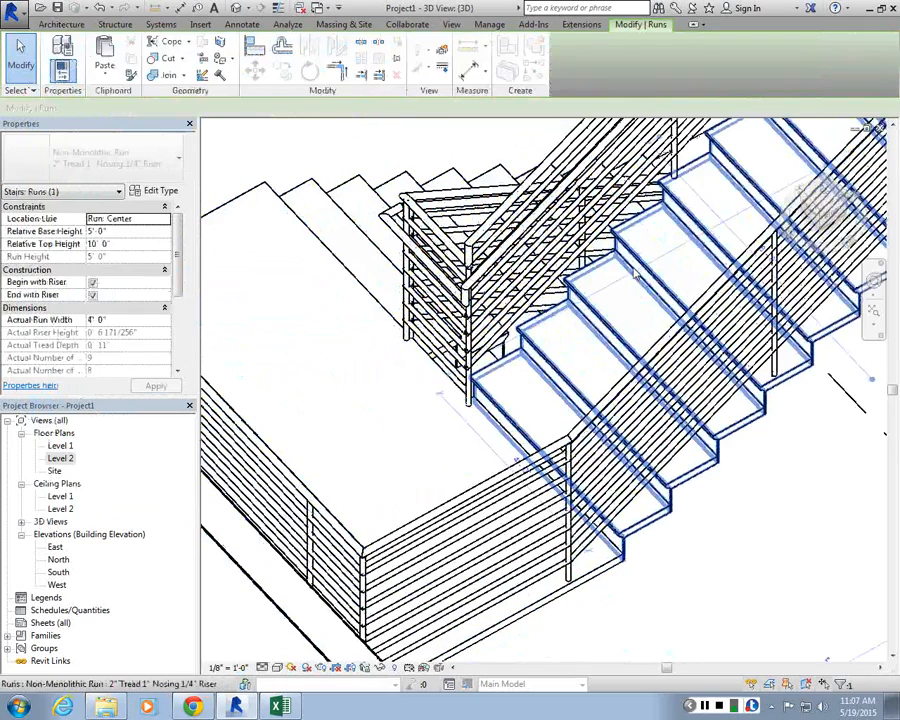
scroll(172, 352, down, 5)
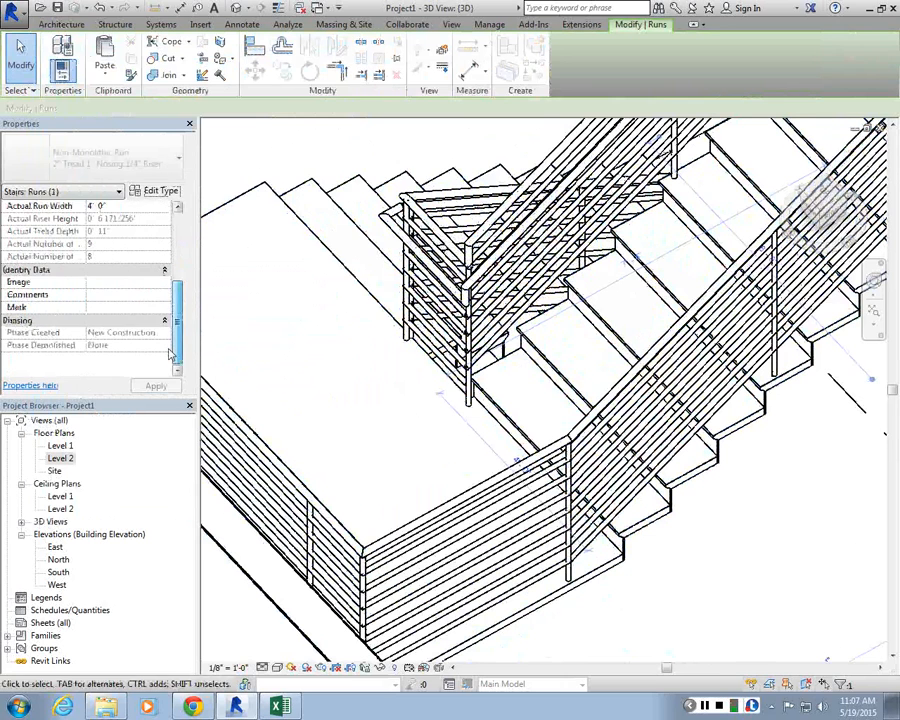
click(155, 190)
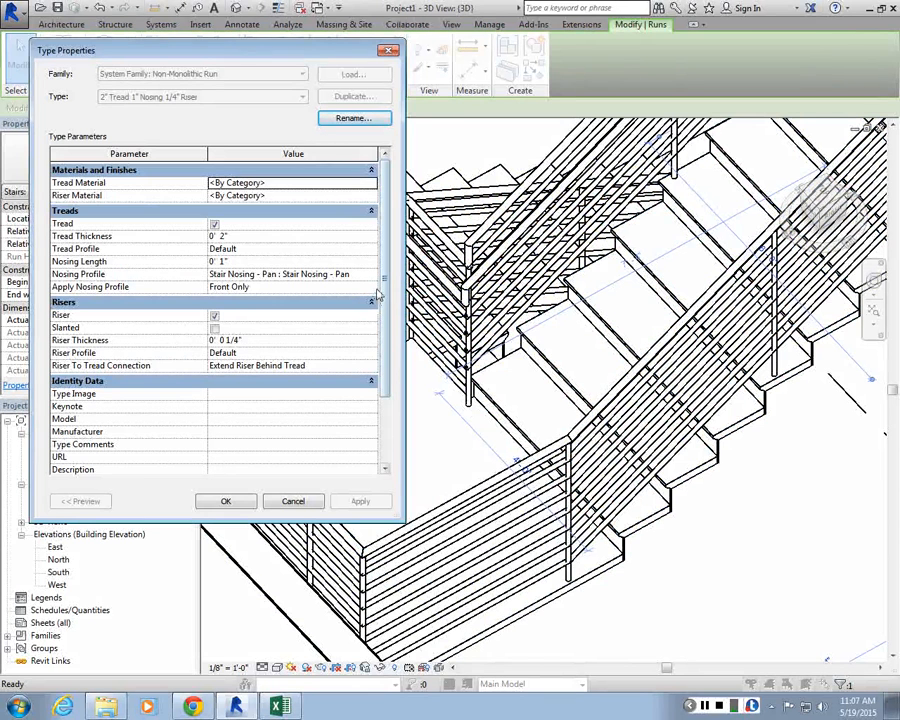
click(214, 316)
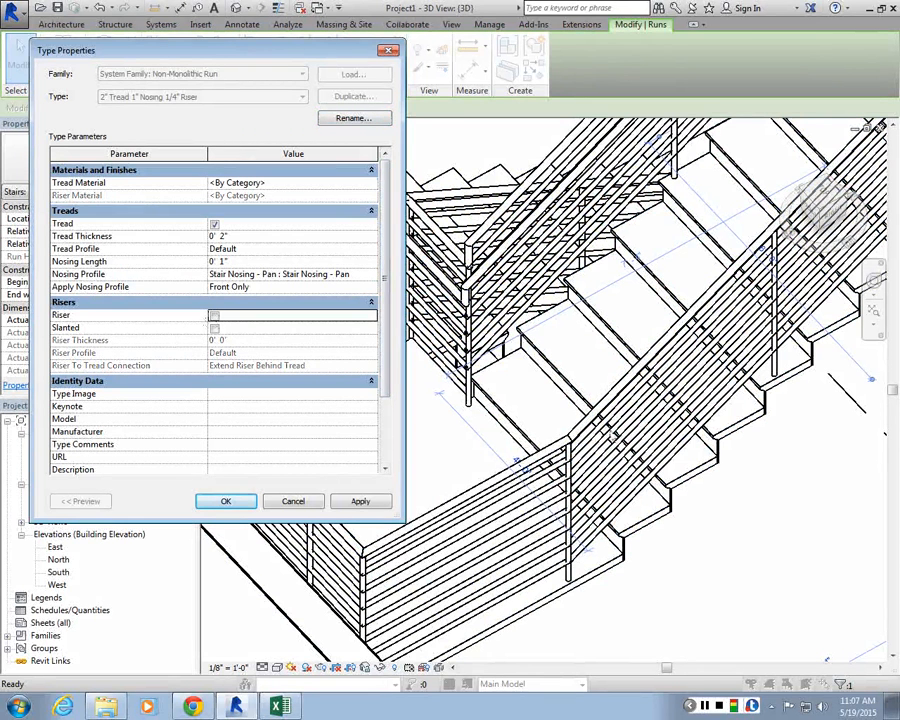
click(358, 502)
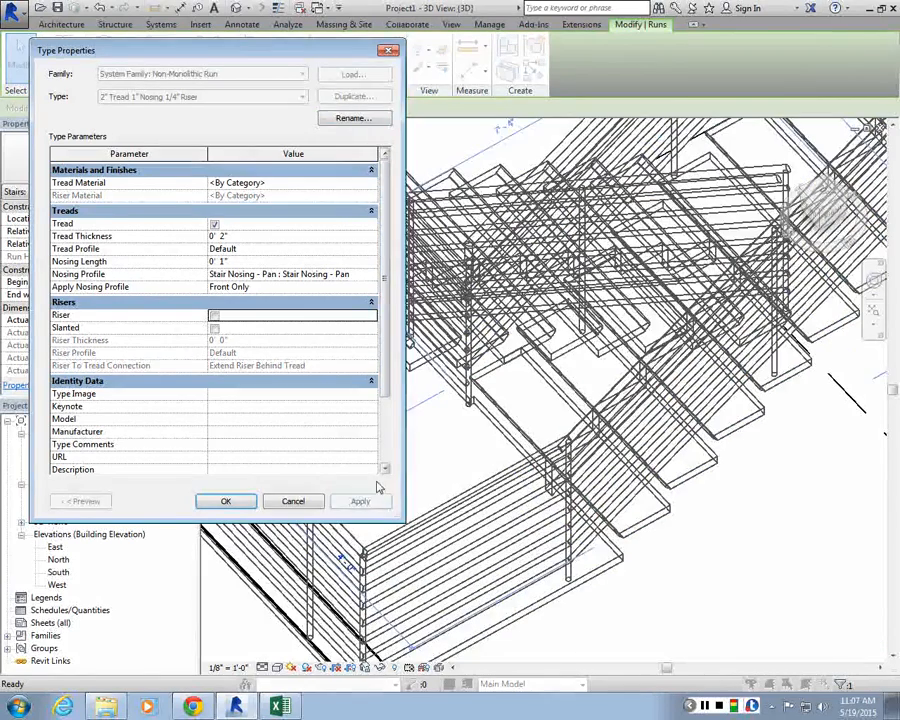
key(Return)
Step: Inspect the assembled stair's type properties, reviewing the Right Support setting of None
click(688, 552)
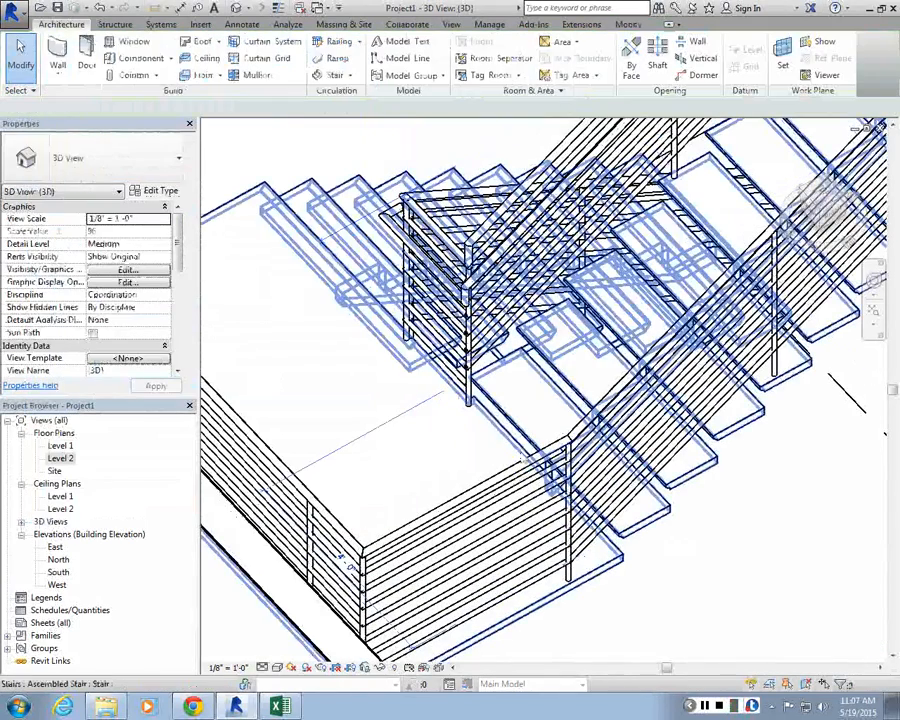
scroll(708, 312, down, 2)
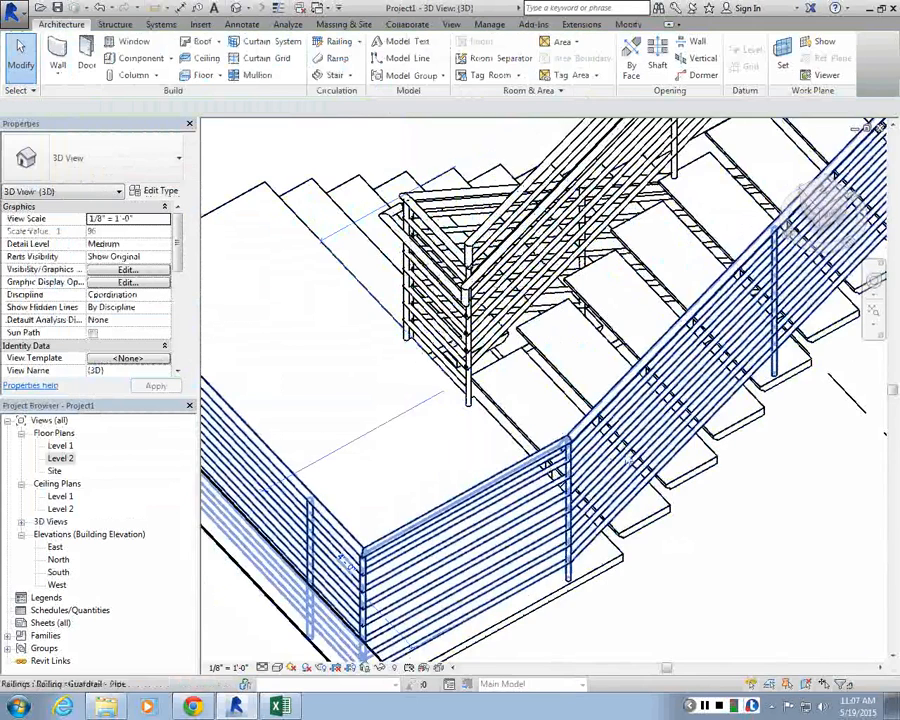
scroll(708, 312, down, 4)
scroll(708, 312, up, 3)
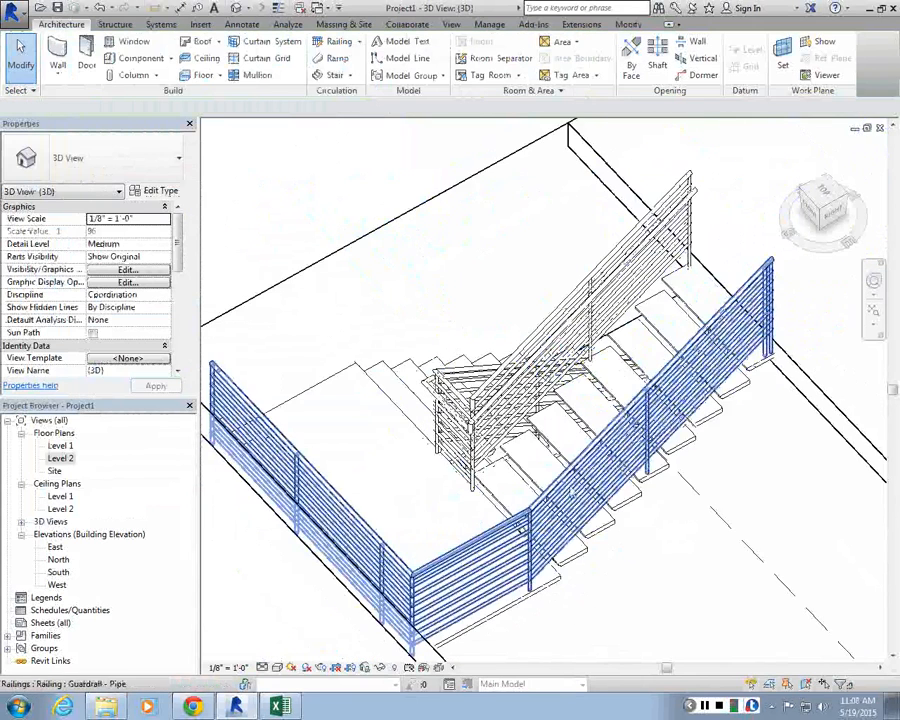
scroll(573, 490, down, 2)
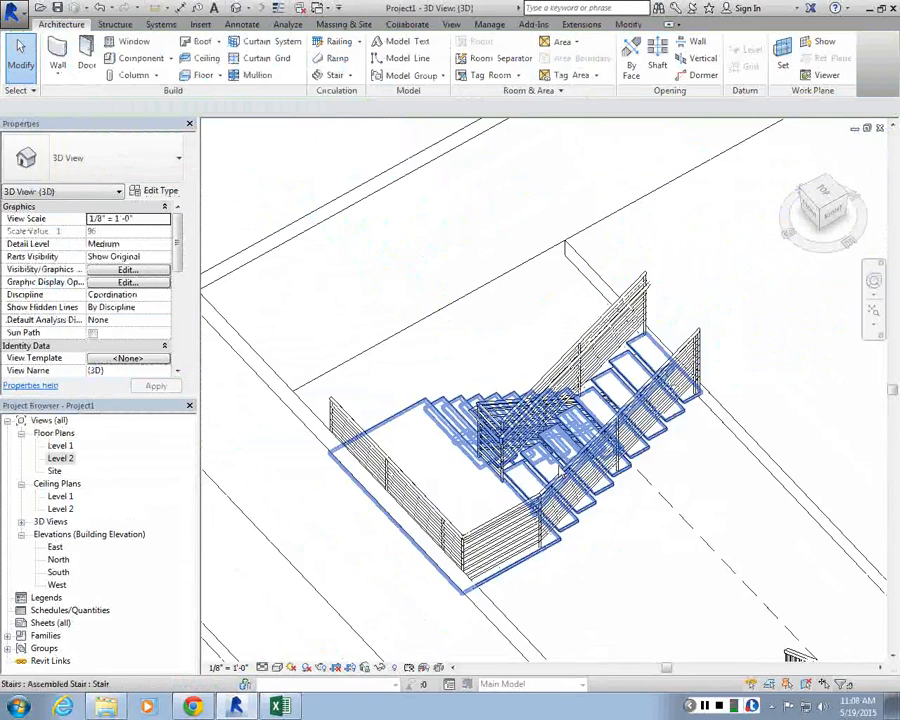
shift+middle_drag(573, 490, 528, 622)
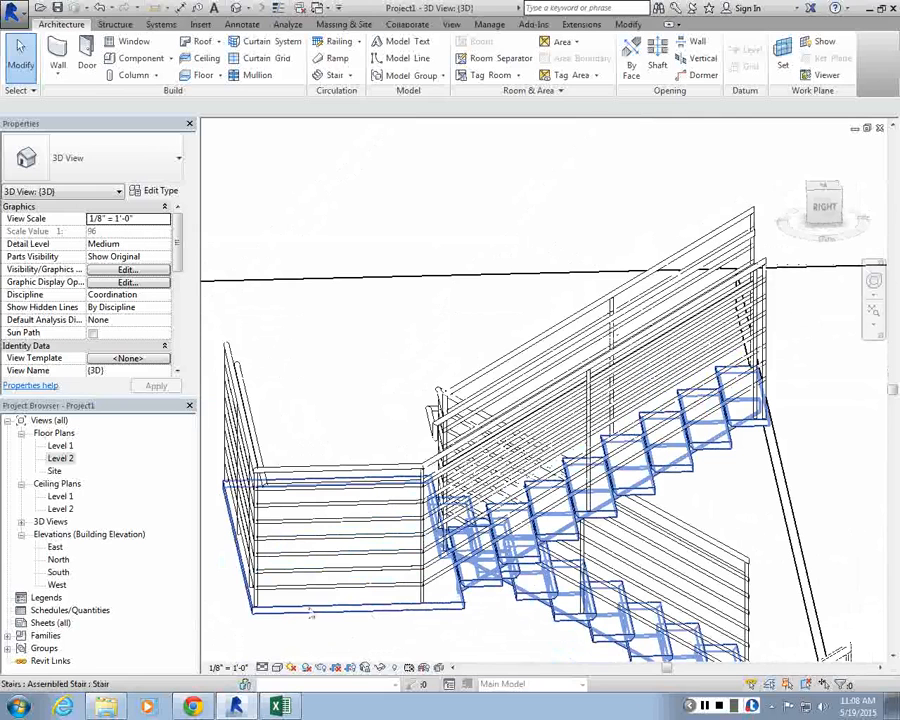
click(535, 578)
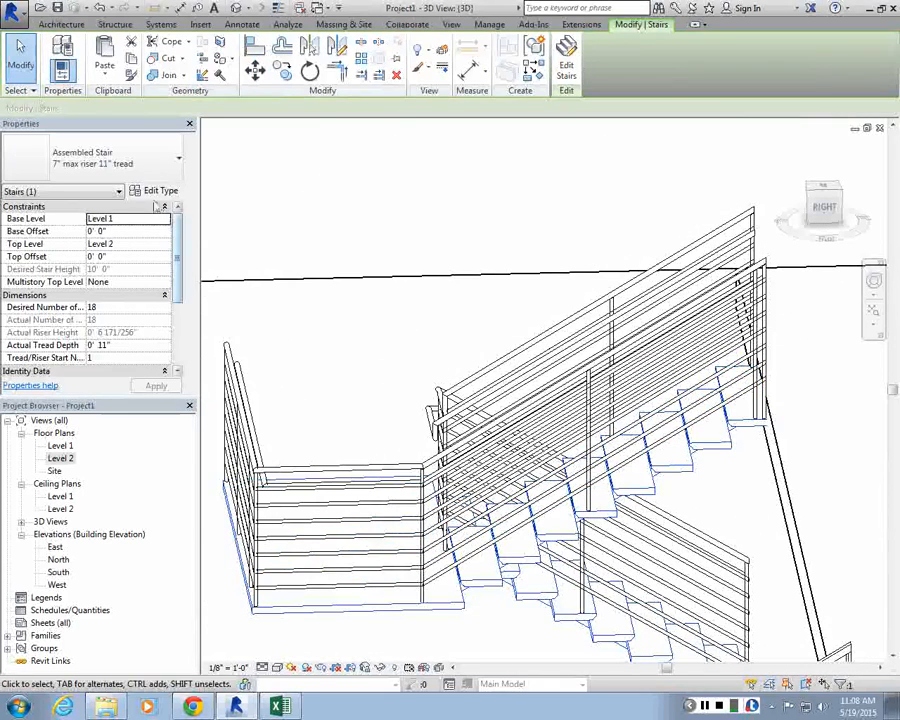
click(152, 206)
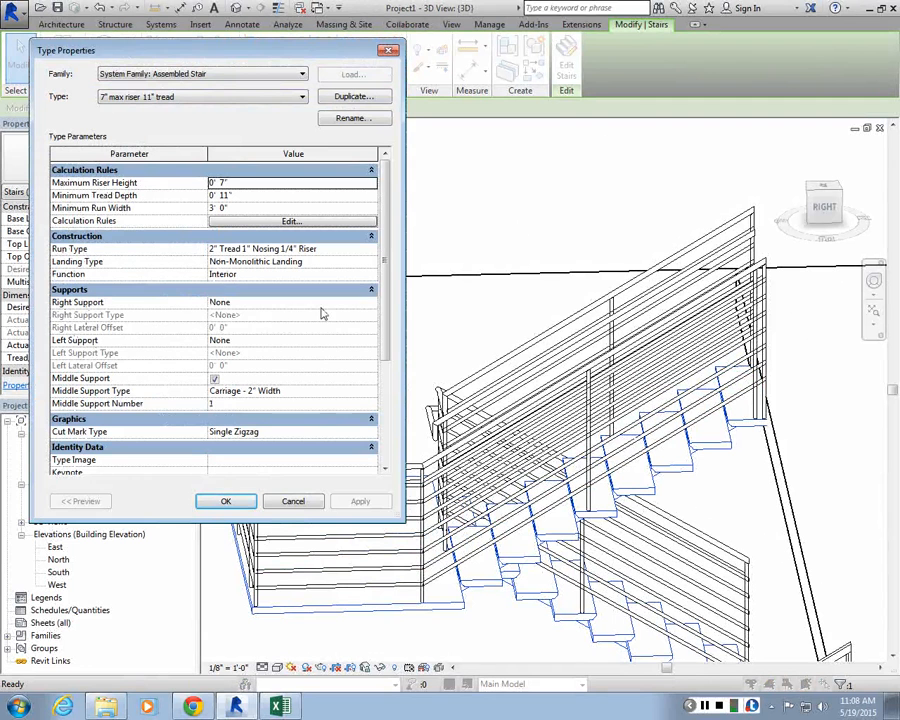
click(370, 305)
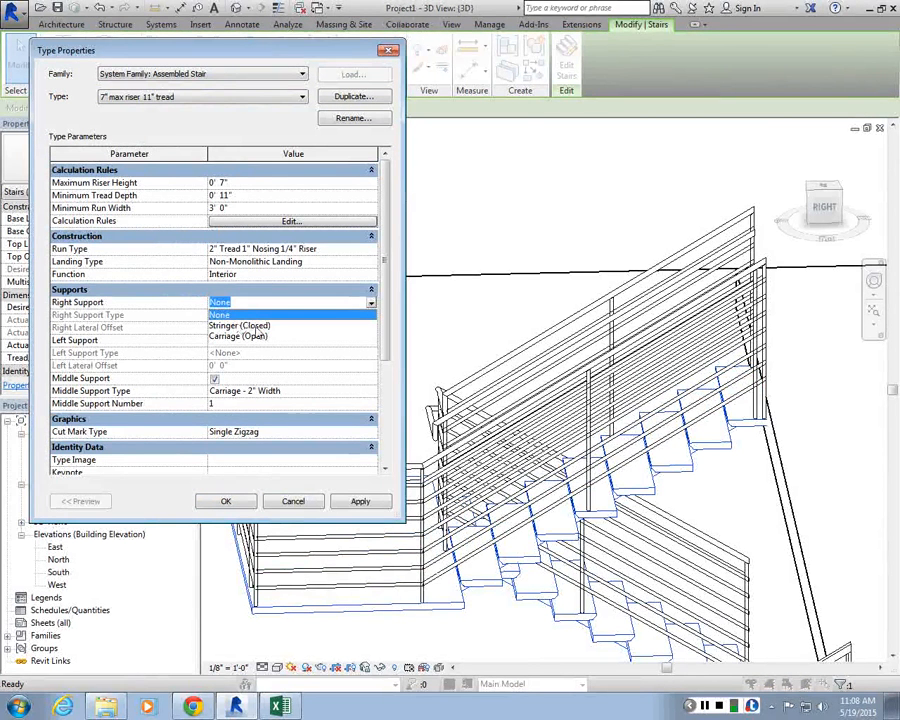
click(311, 307)
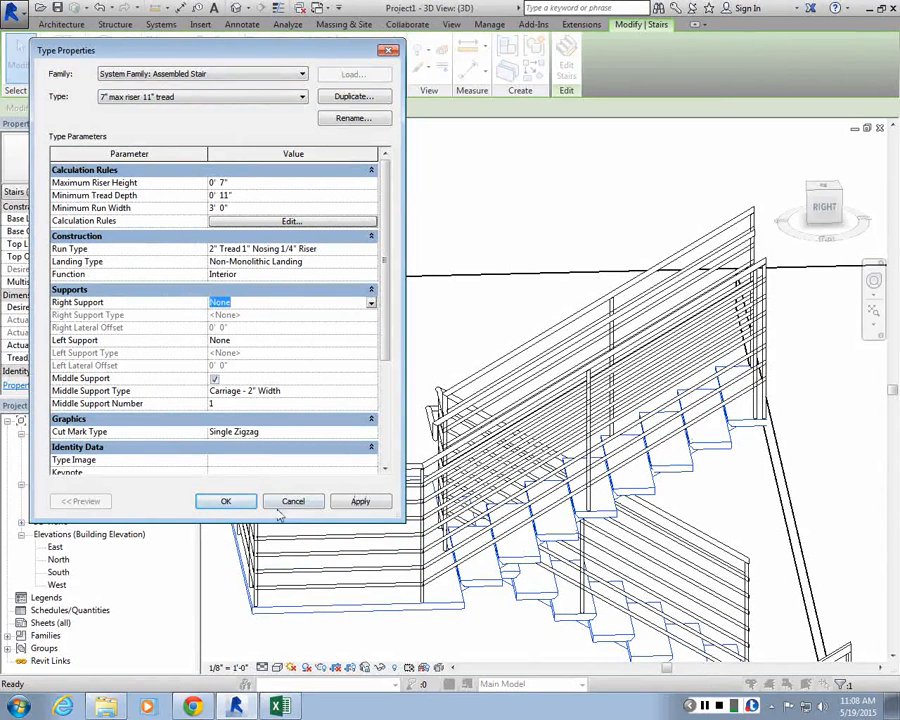
click(233, 505)
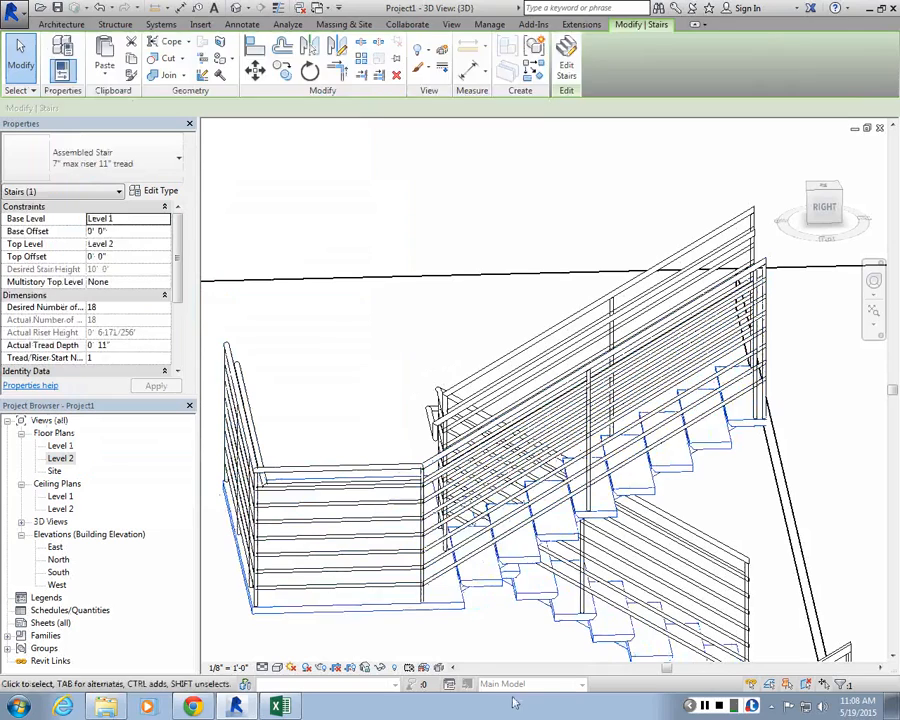
key(Escape)
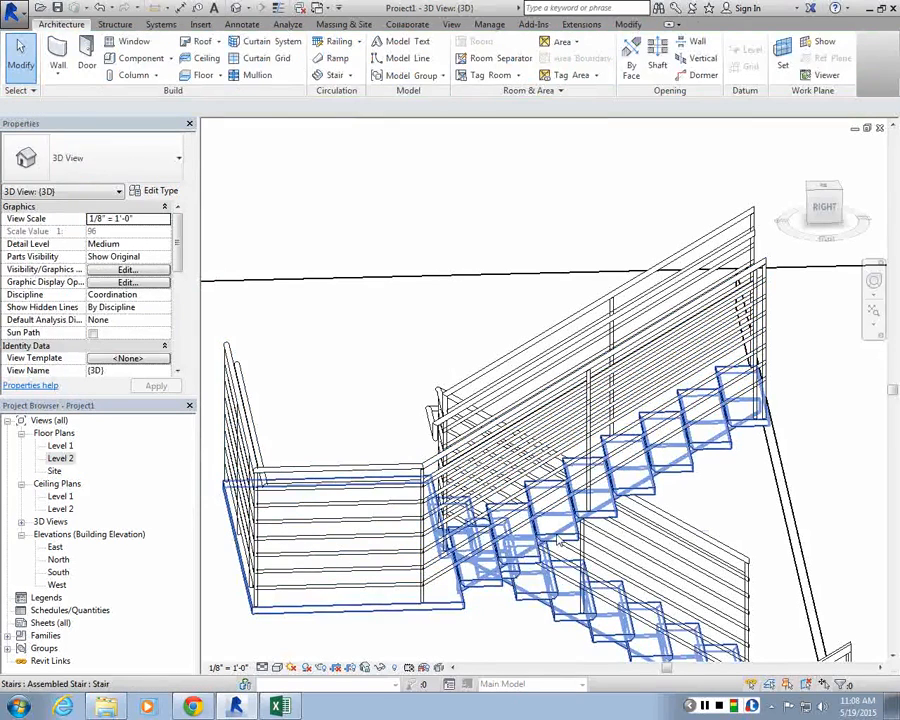
Step: Select the upper run and open its run type properties to check the riser settings
key(Tab)
click(558, 540)
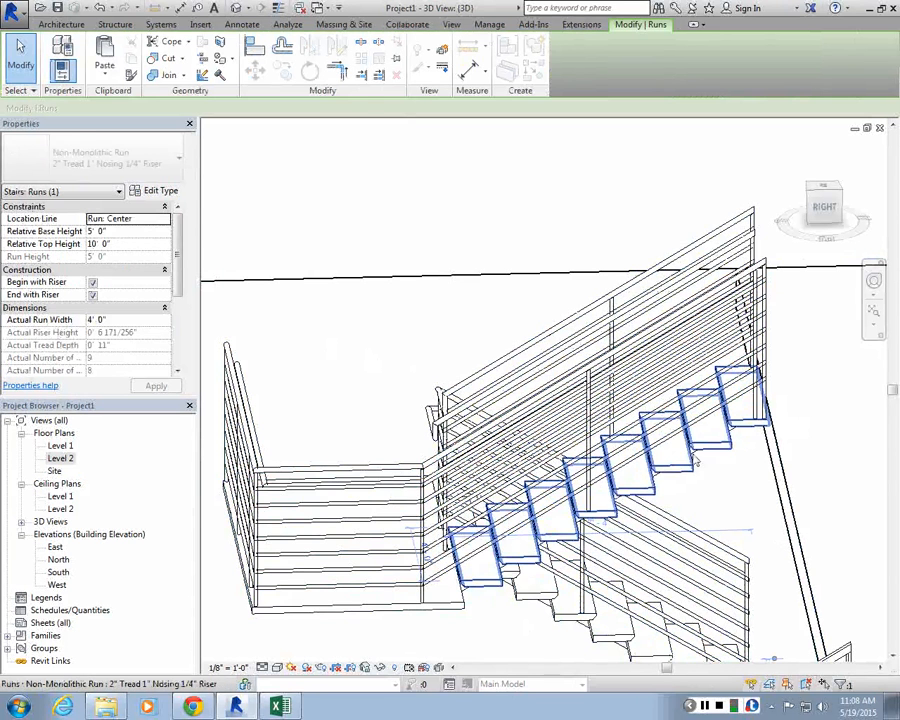
click(161, 192)
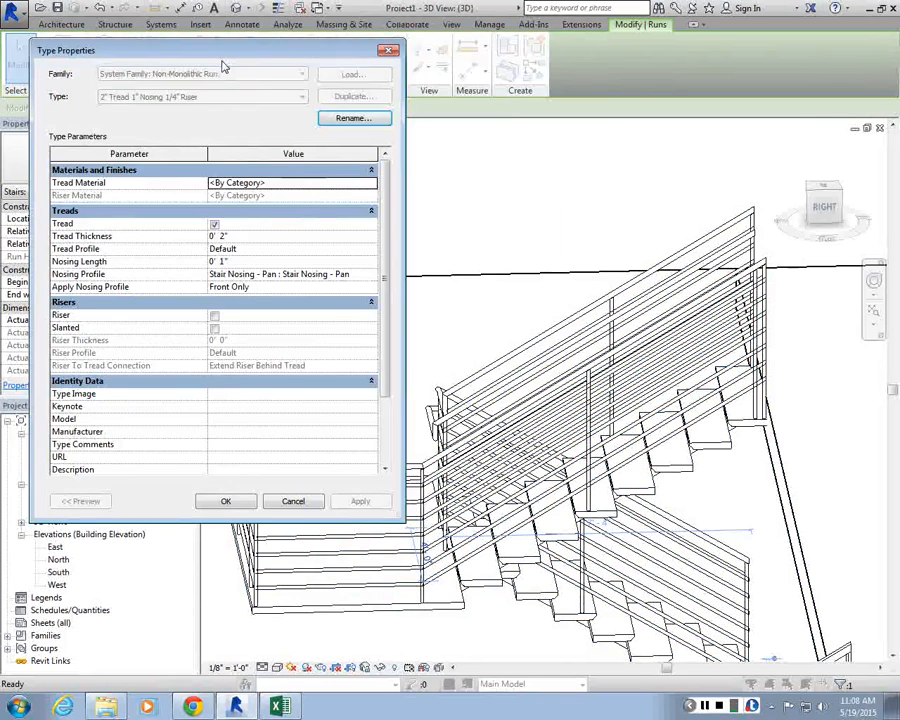
drag(221, 50, 371, 43)
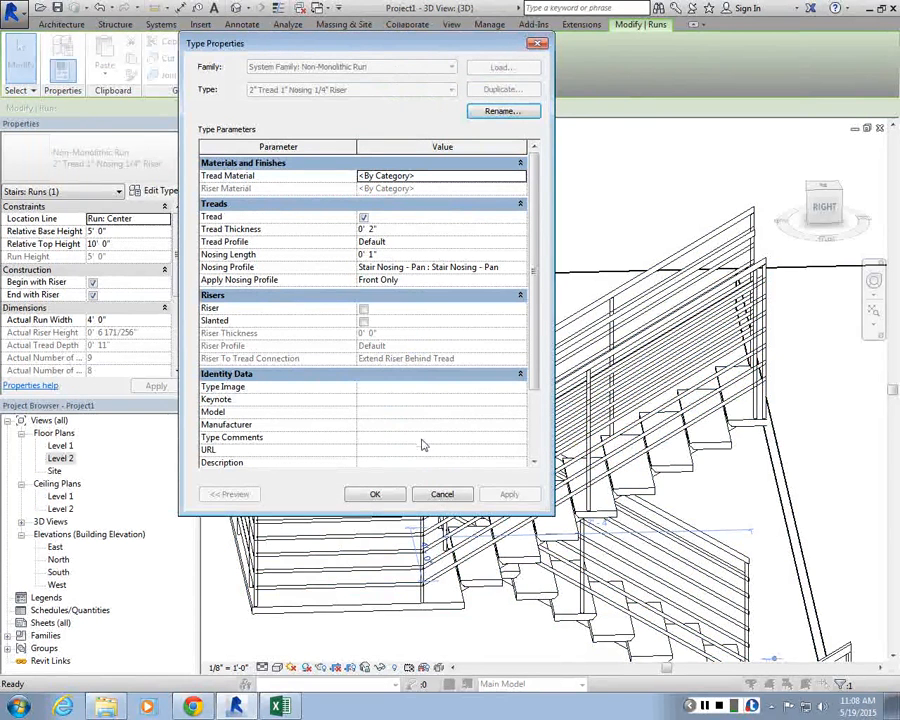
key(Return)
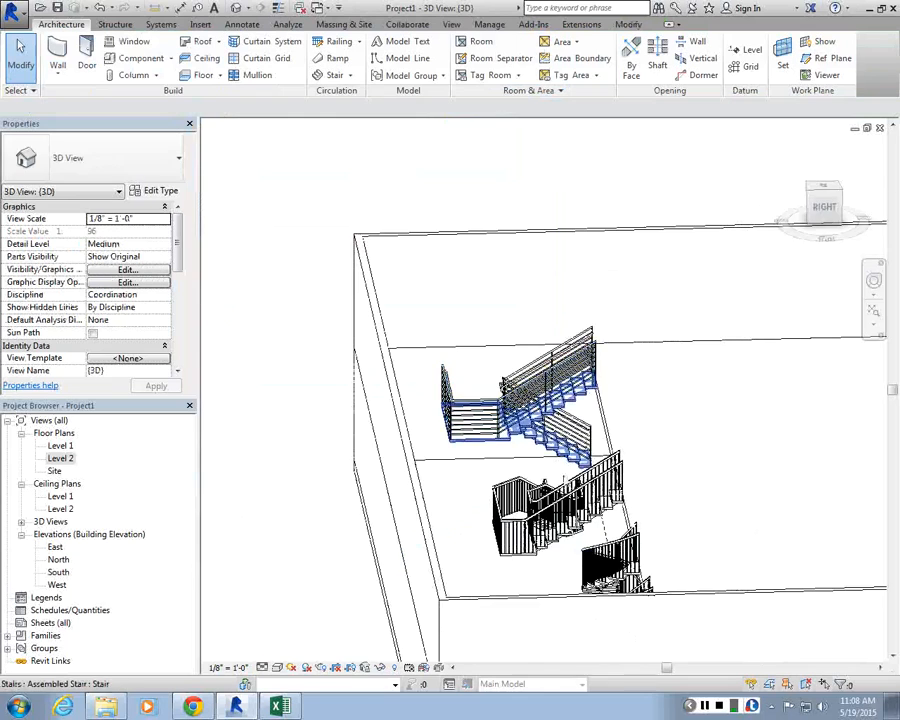
Step: Select the outer guardrail along the U-shaped stair and open its path for editing
scroll(524, 402, up, 3)
shift+middle_drag(530, 402, 614, 490)
scroll(616, 418, down, 3)
scroll(625, 377, up, 2)
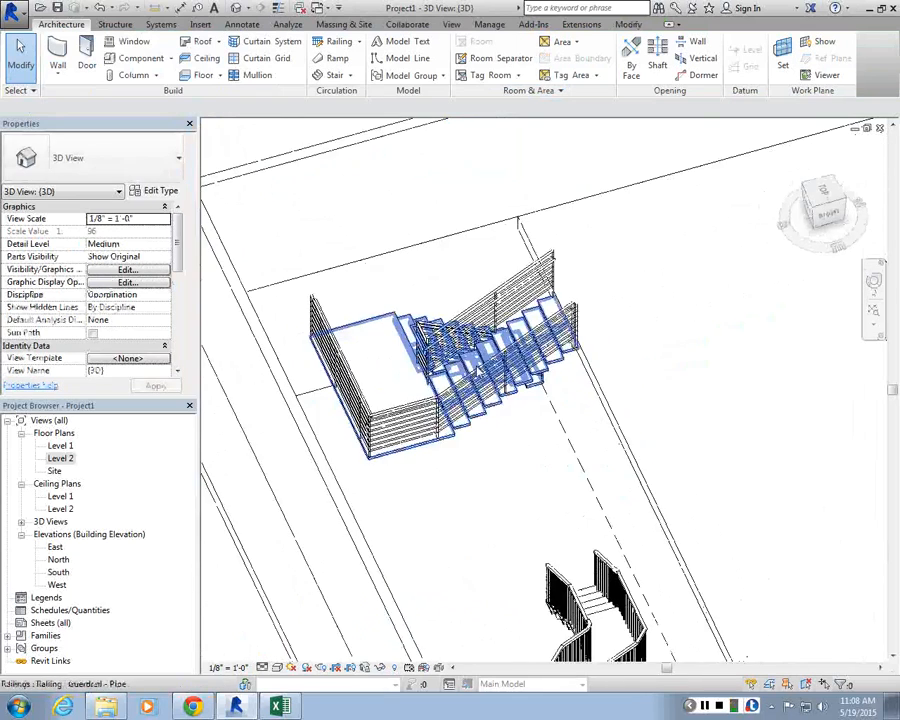
scroll(594, 320, up, 2)
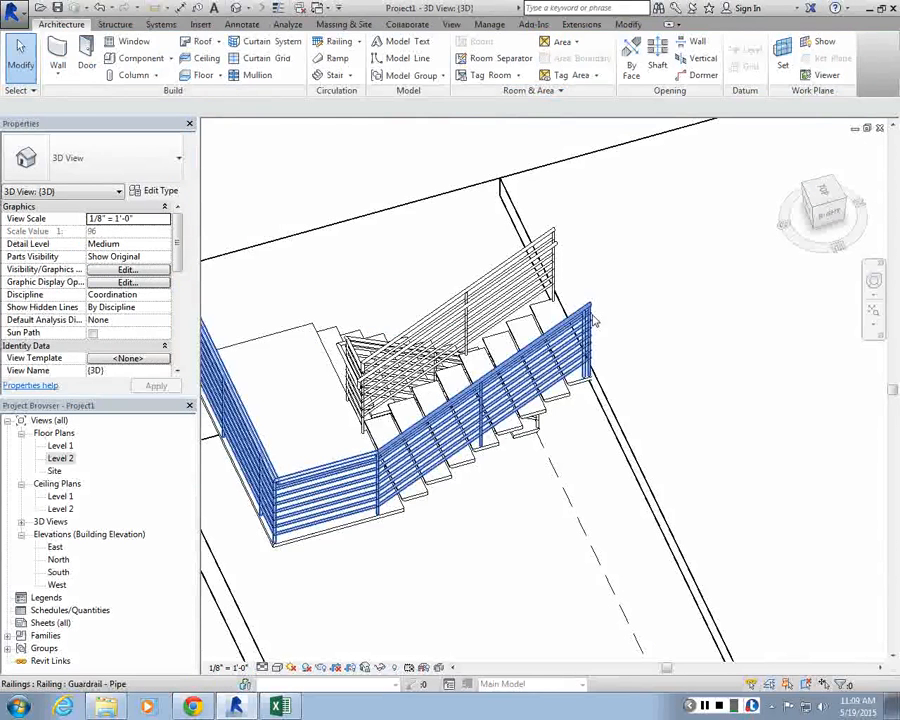
click(594, 320)
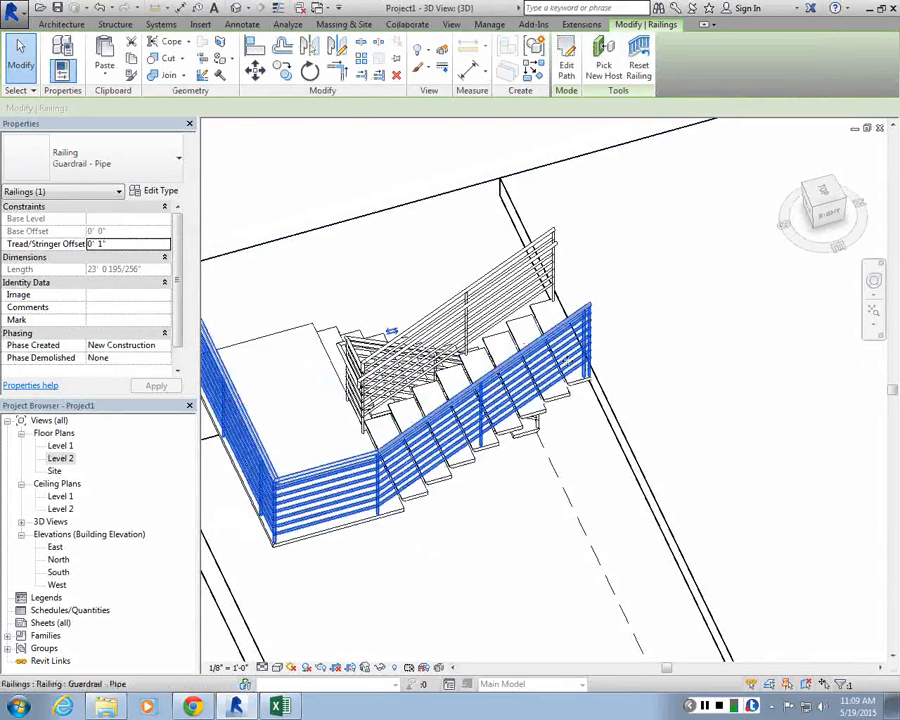
click(566, 65)
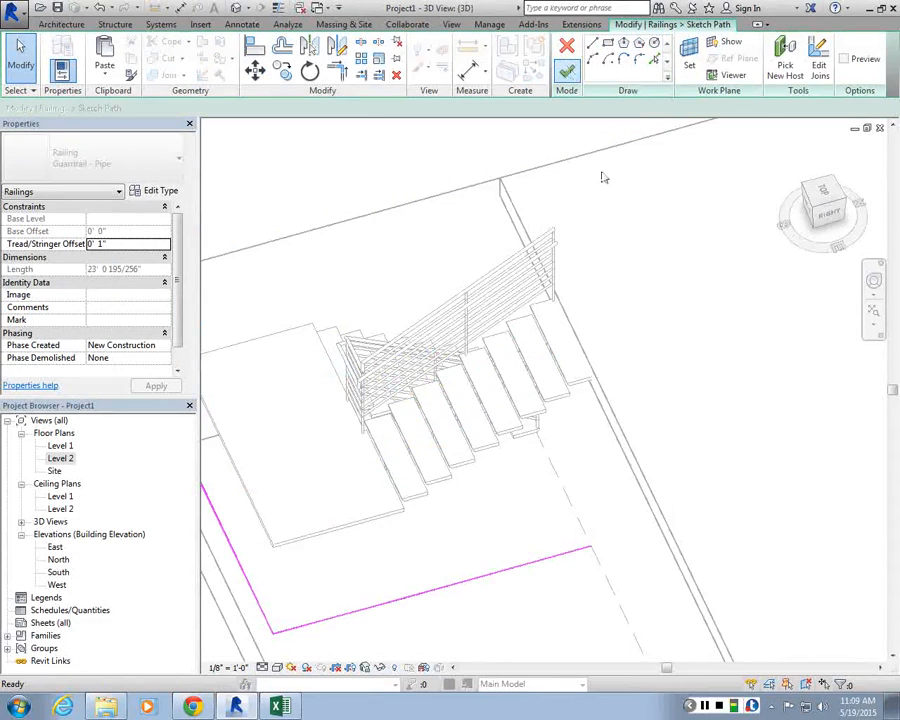
Step: Sketch a line about 31'-6" long along the wall from the railing's end and finish the path edit
scroll(603, 177, down, 3)
scroll(562, 374, up, 3)
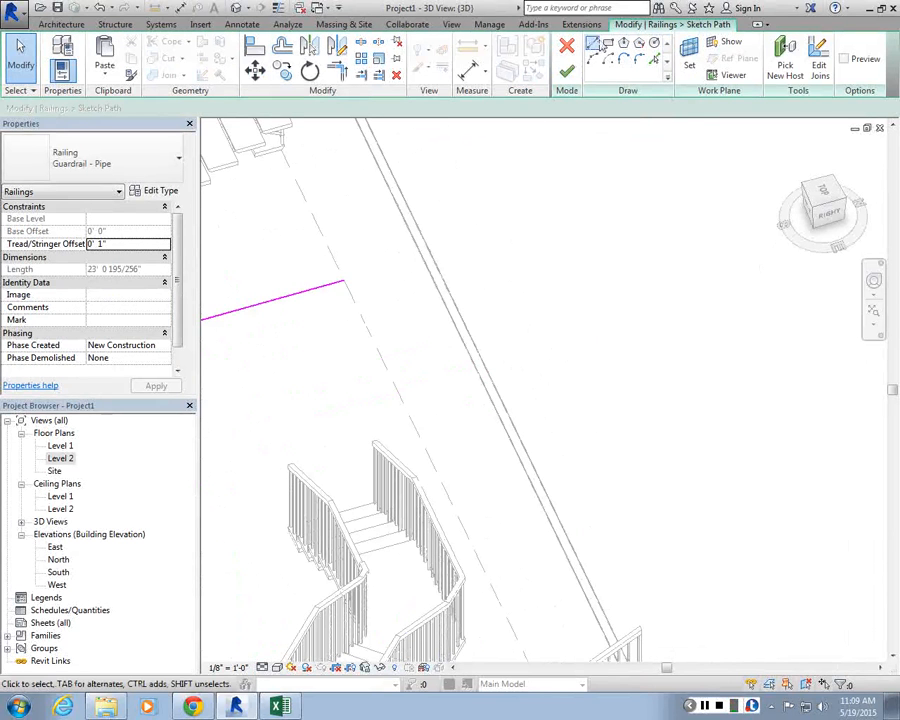
click(592, 44)
click(347, 282)
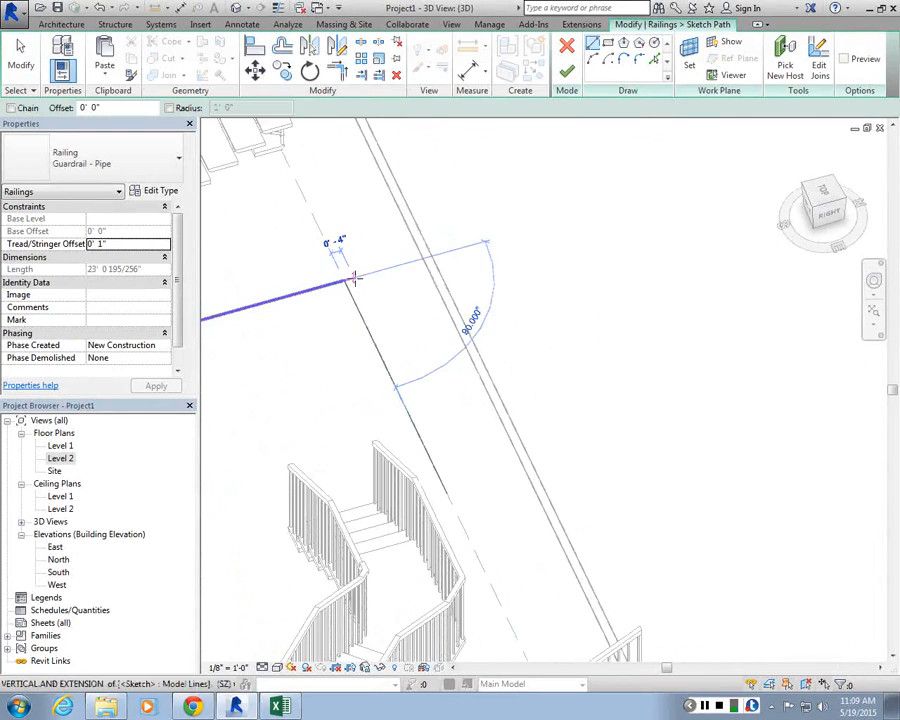
key(Escape)
scroll(368, 280, down, 2)
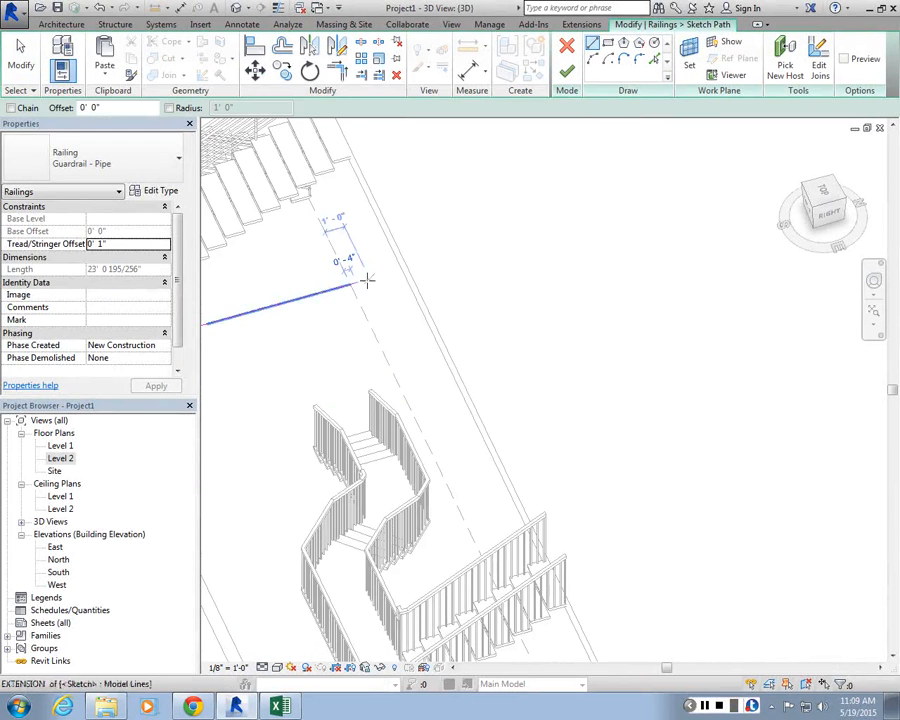
click(366, 281)
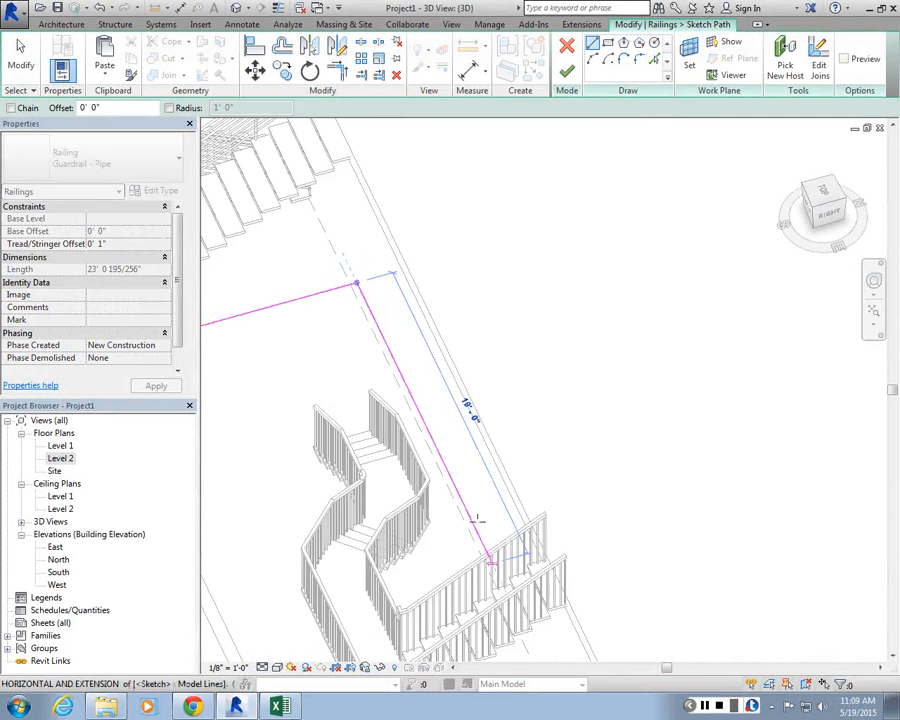
scroll(477, 521, down, 1)
middle_drag(477, 521, 424, 393)
click(516, 582)
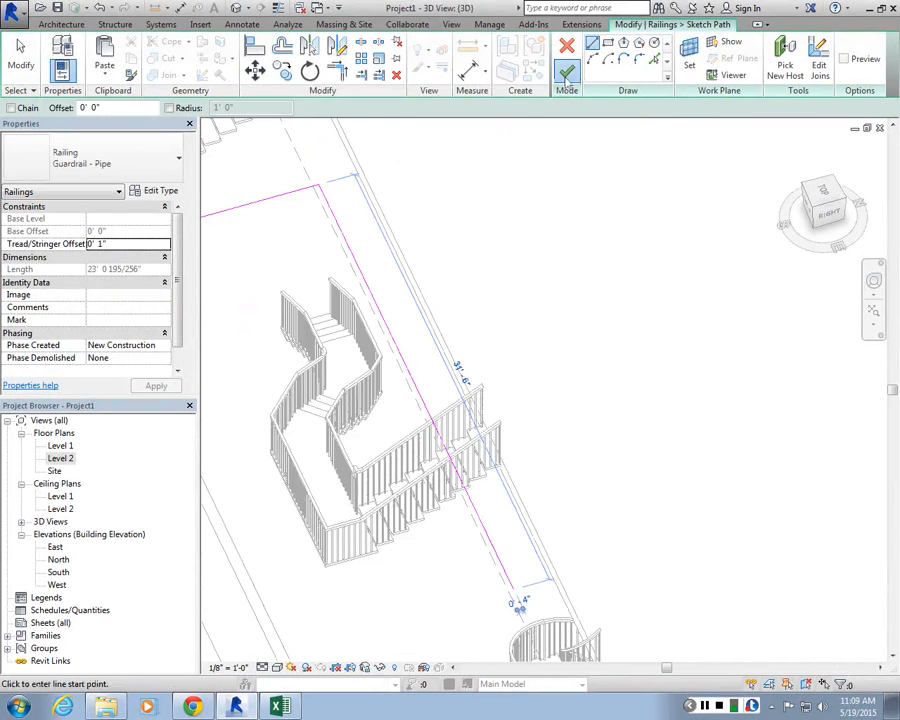
click(566, 74)
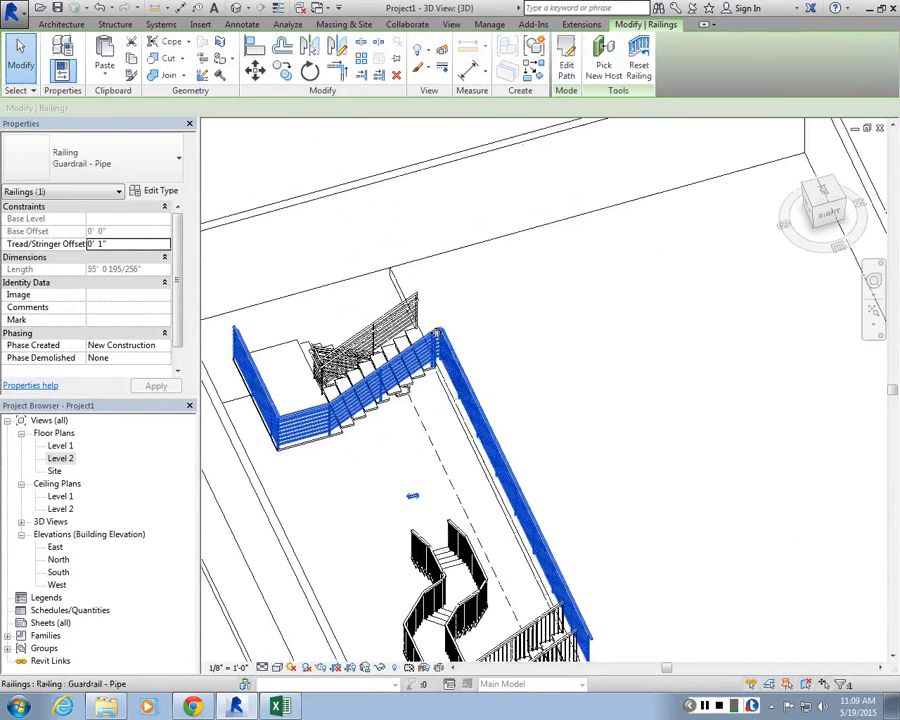
Step: Select the inner railing of the U-shaped stair and open its path for editing
scroll(449, 356, up, 4)
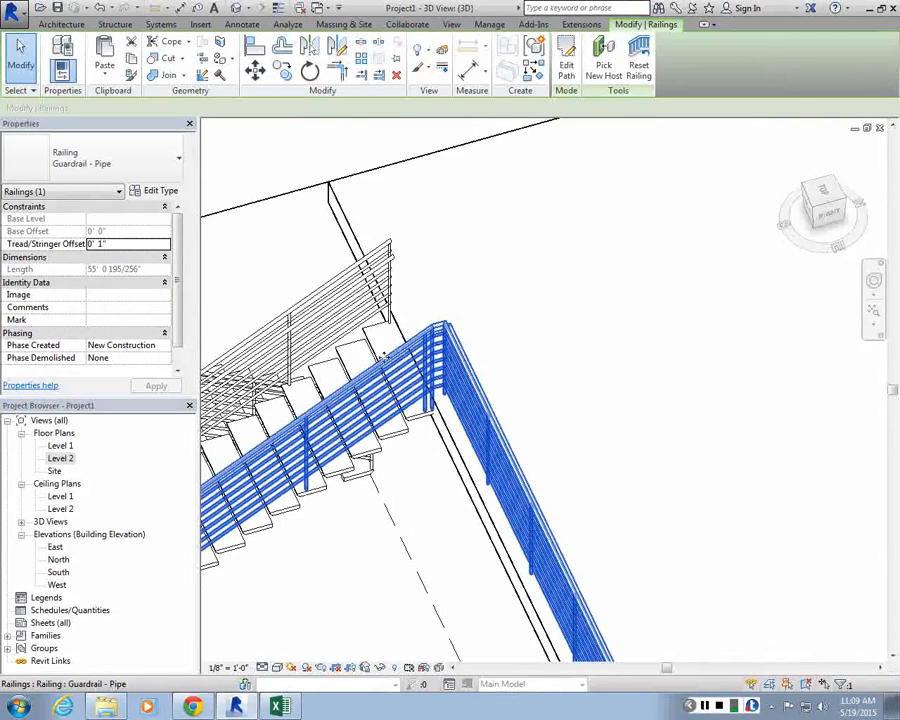
scroll(412, 537, down, 4)
scroll(458, 502, up, 3)
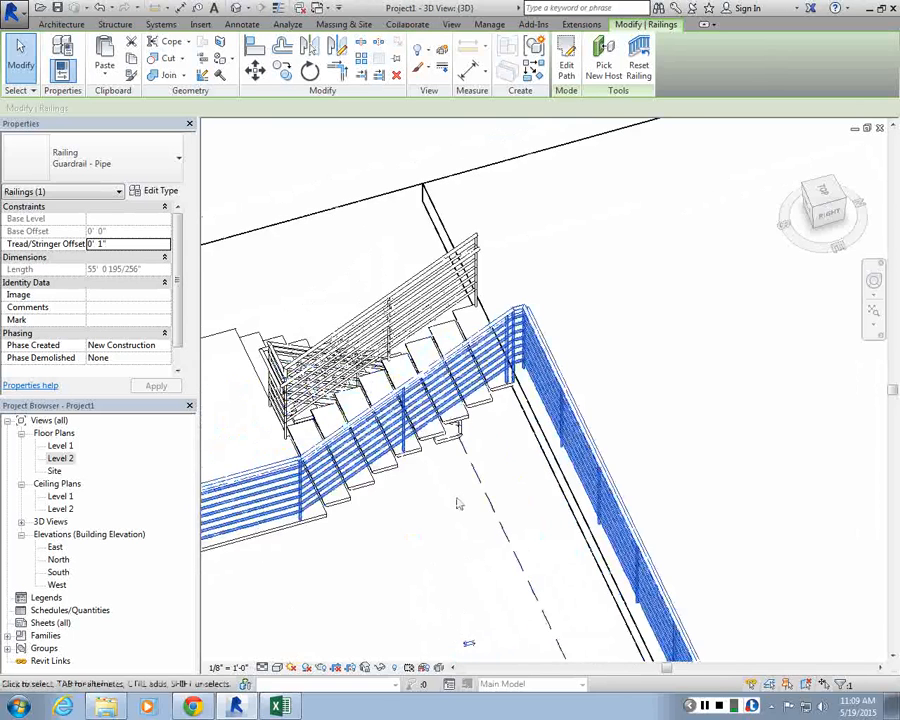
scroll(315, 305, down, 3)
scroll(488, 313, up, 2)
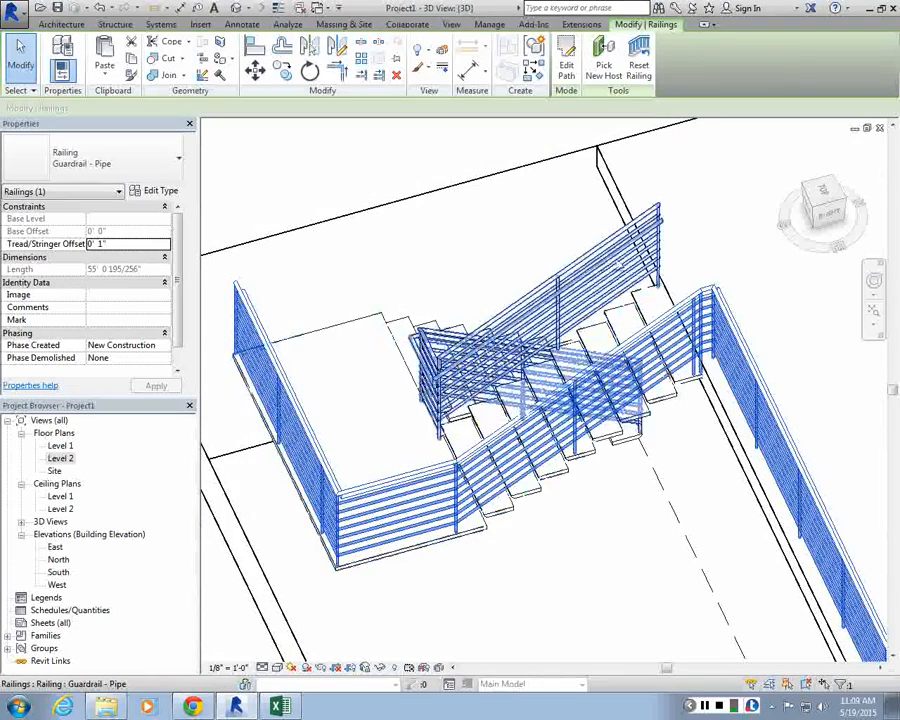
click(613, 244)
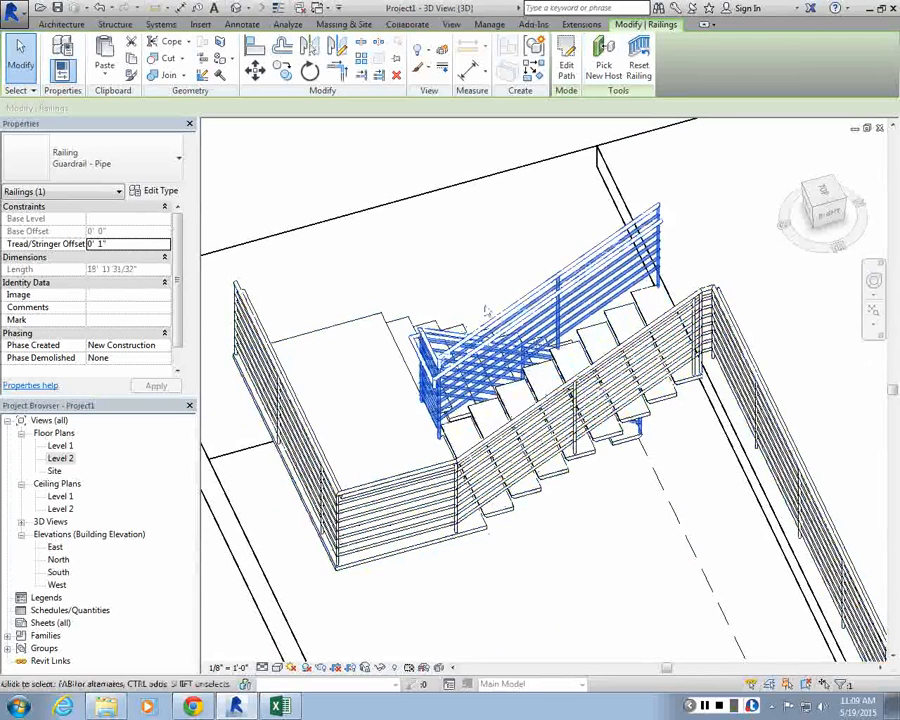
click(564, 72)
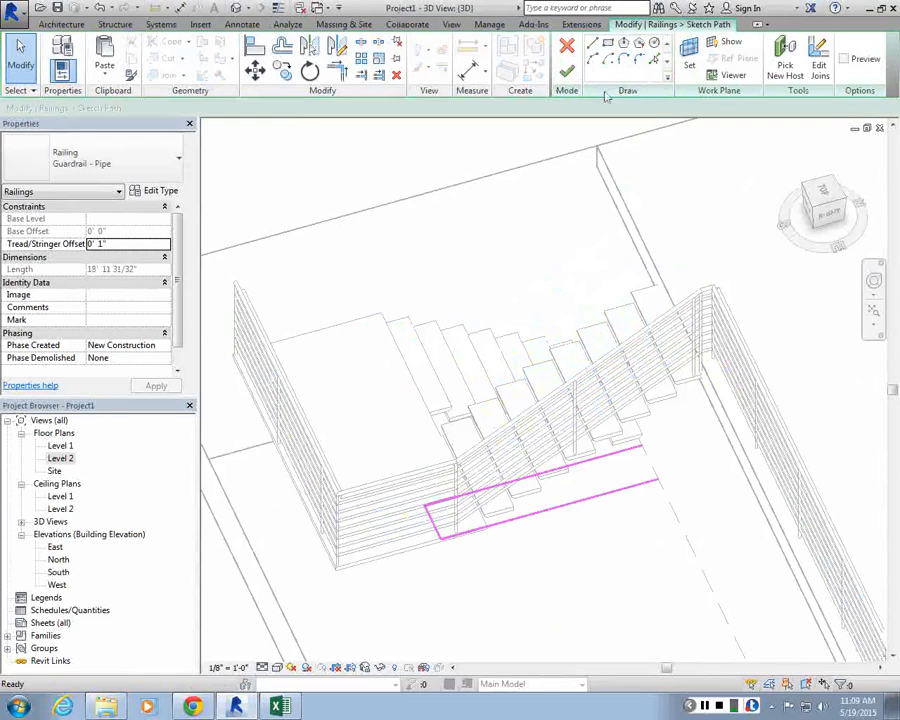
Step: Sketch a line extending the inner railing path across the upper landing and finish the path edit
click(590, 43)
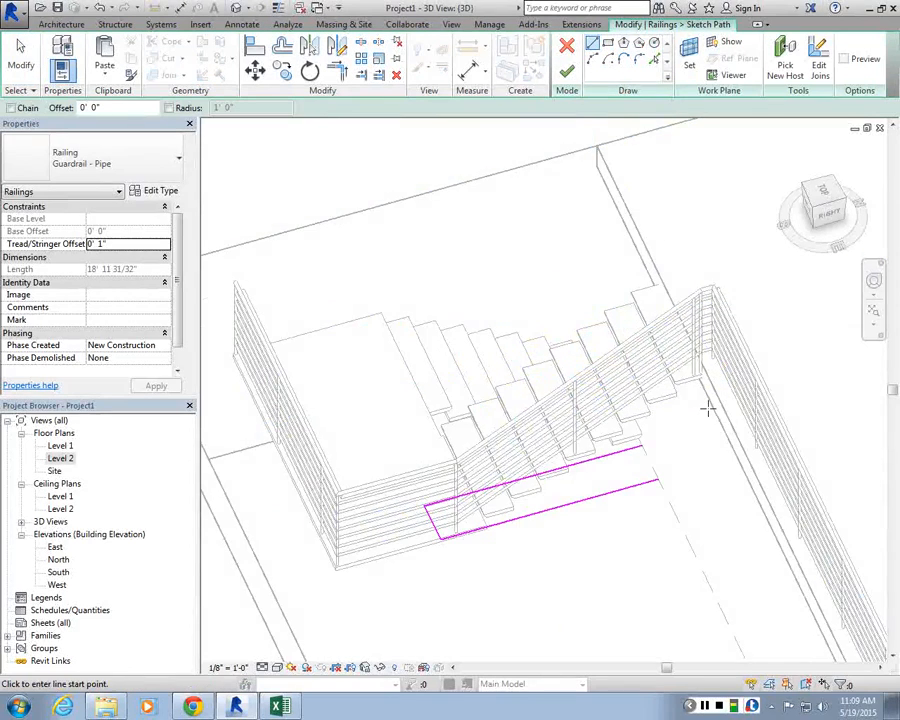
scroll(705, 408, up, 1)
click(641, 498)
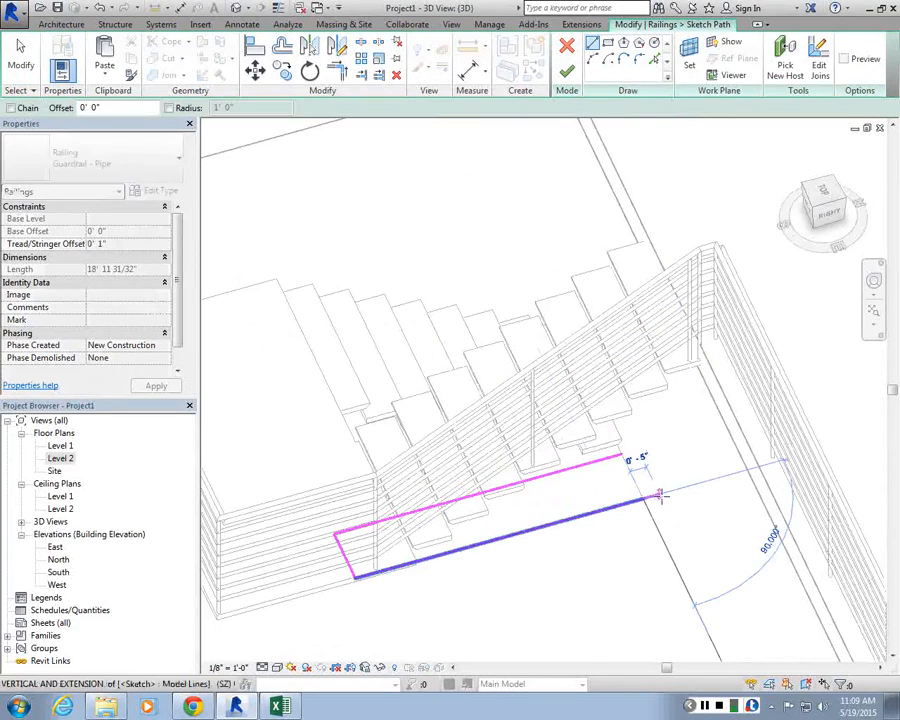
mouse_move(567, 432)
shift+middle_down()
mouse_move(617, 516)
mouse_move(652, 528)
mouse_move(534, 450)
mouse_move(532, 428)
mouse_move(515, 415)
shift+middle_up()
click(455, 380)
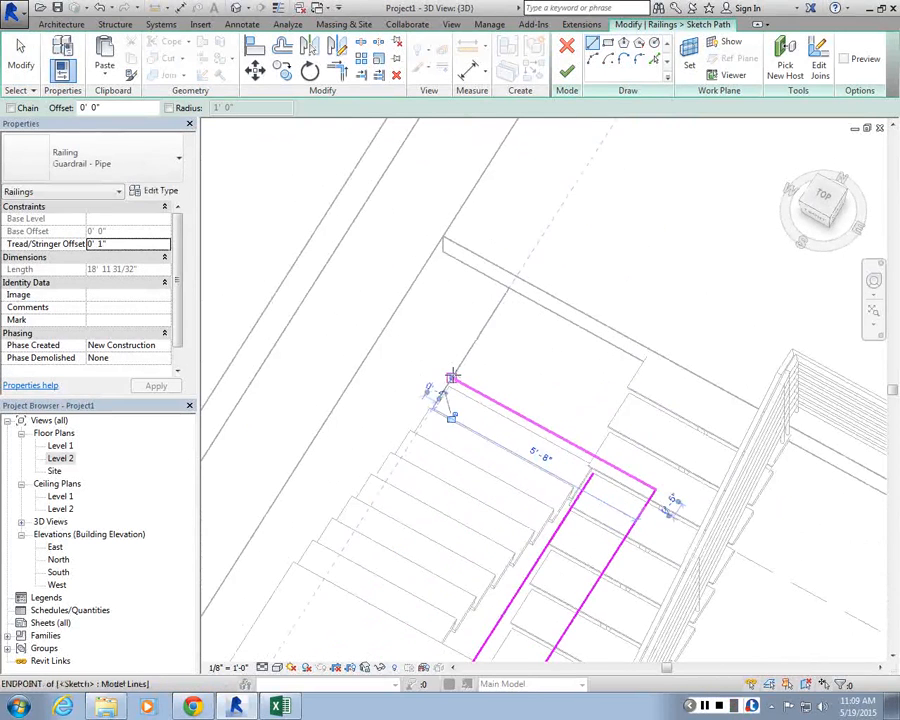
click(566, 72)
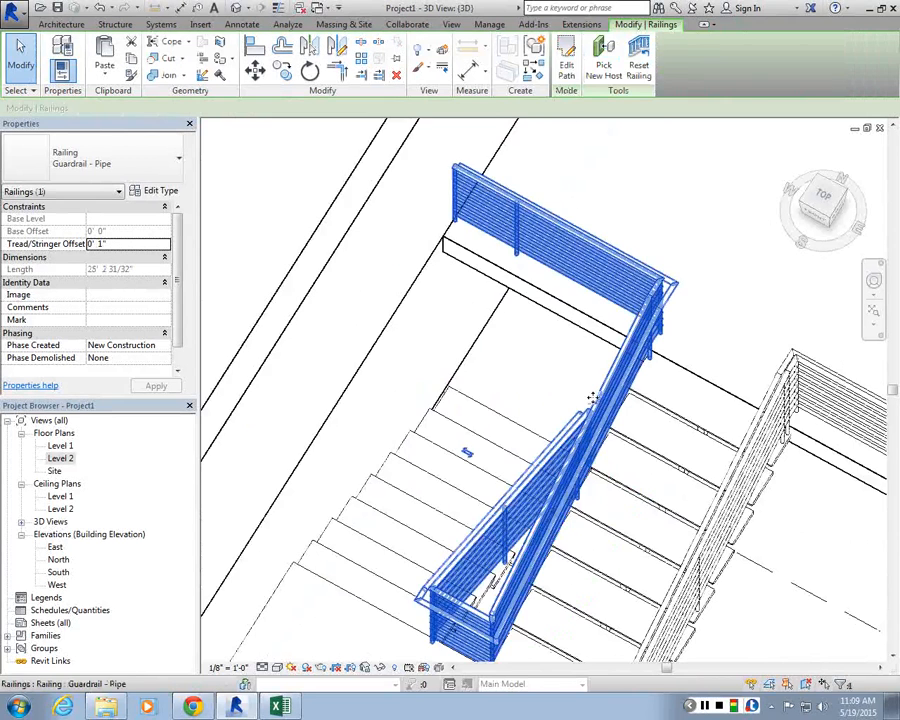
Step: Zoom around the upper landing to examine the extended inner railing
scroll(592, 398, down, 3)
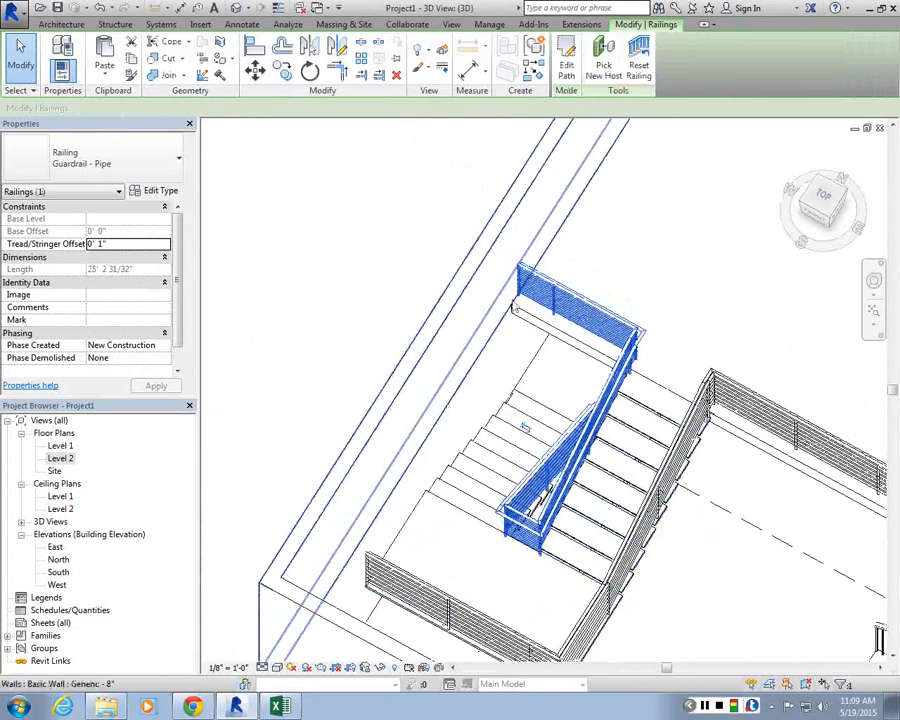
scroll(655, 328, up, 3)
scroll(582, 334, down, 4)
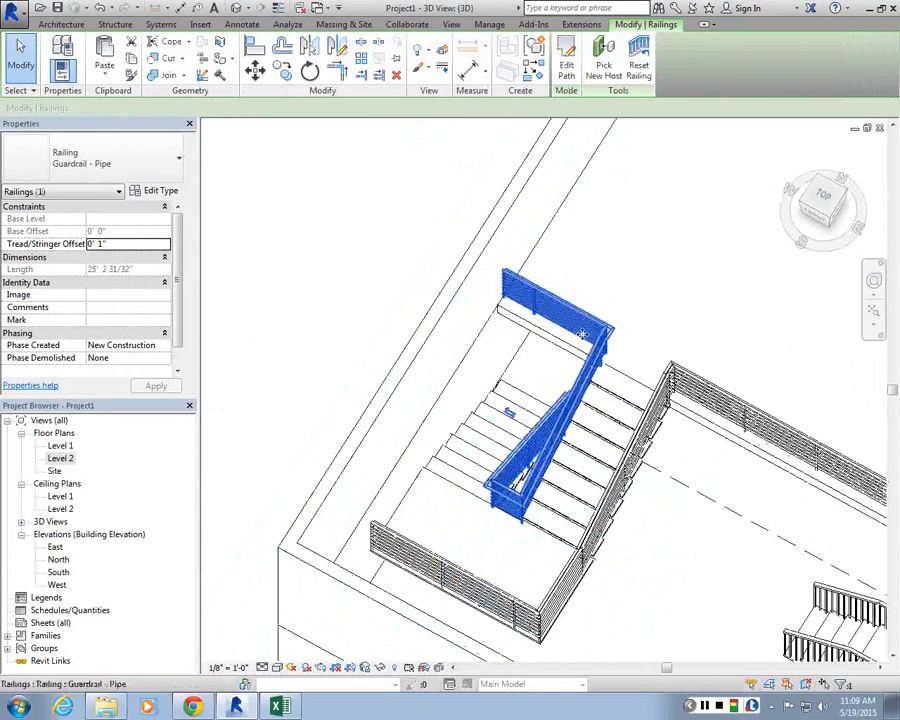
scroll(582, 334, up, 5)
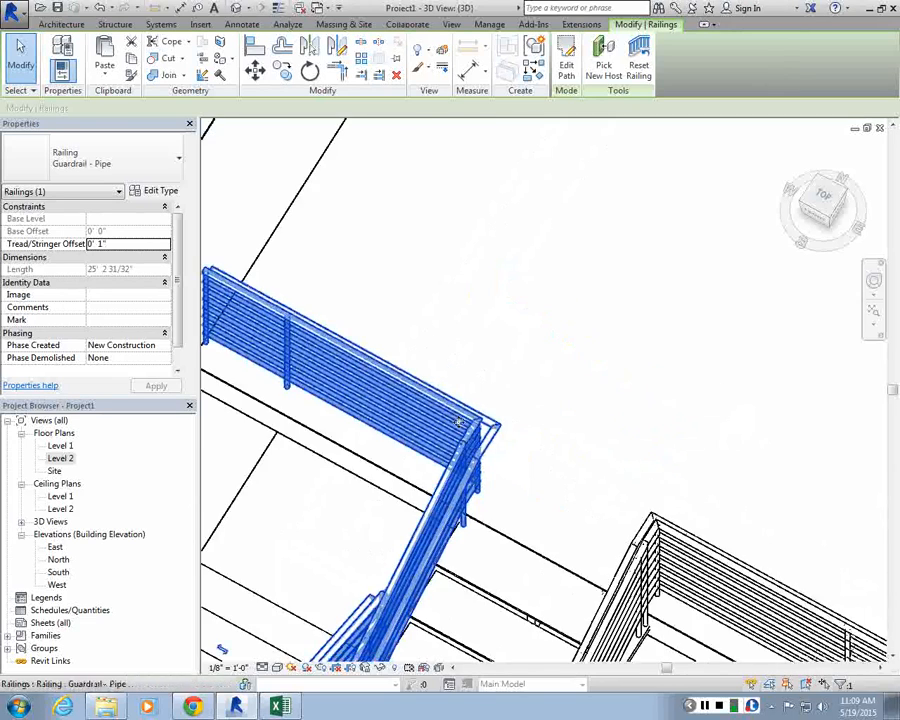
scroll(458, 424, down, 5)
scroll(460, 410, up, 2)
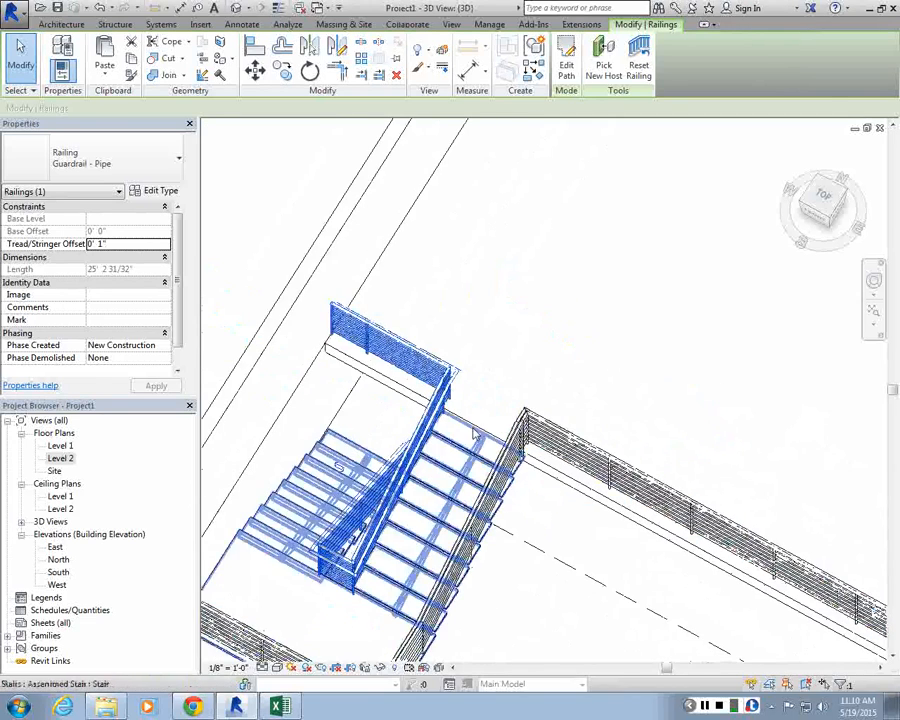
click(446, 346)
scroll(446, 346, down, 3)
scroll(502, 401, up, 2)
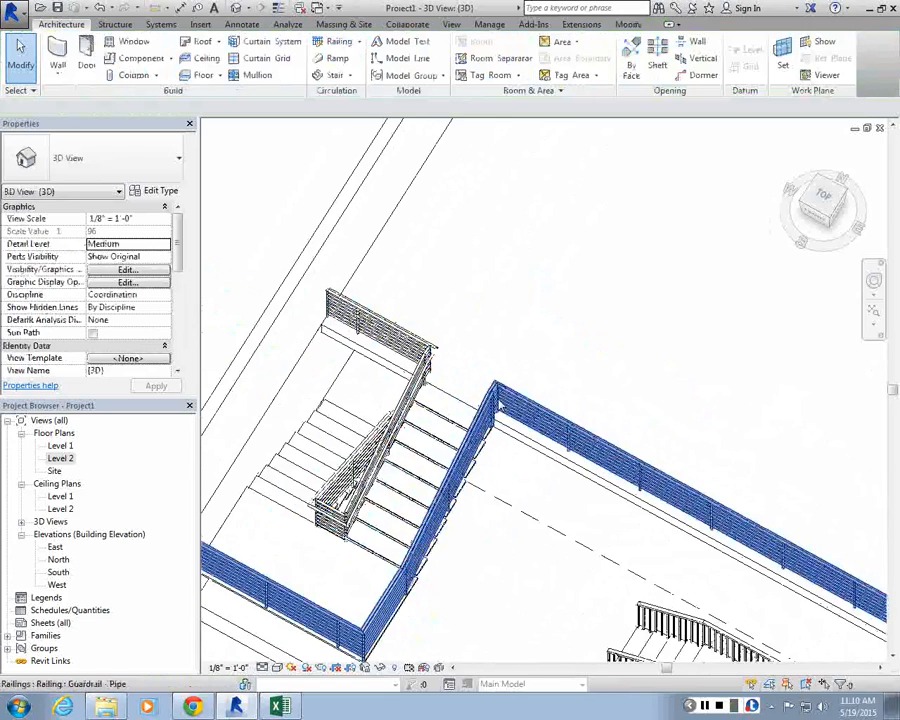
click(500, 400)
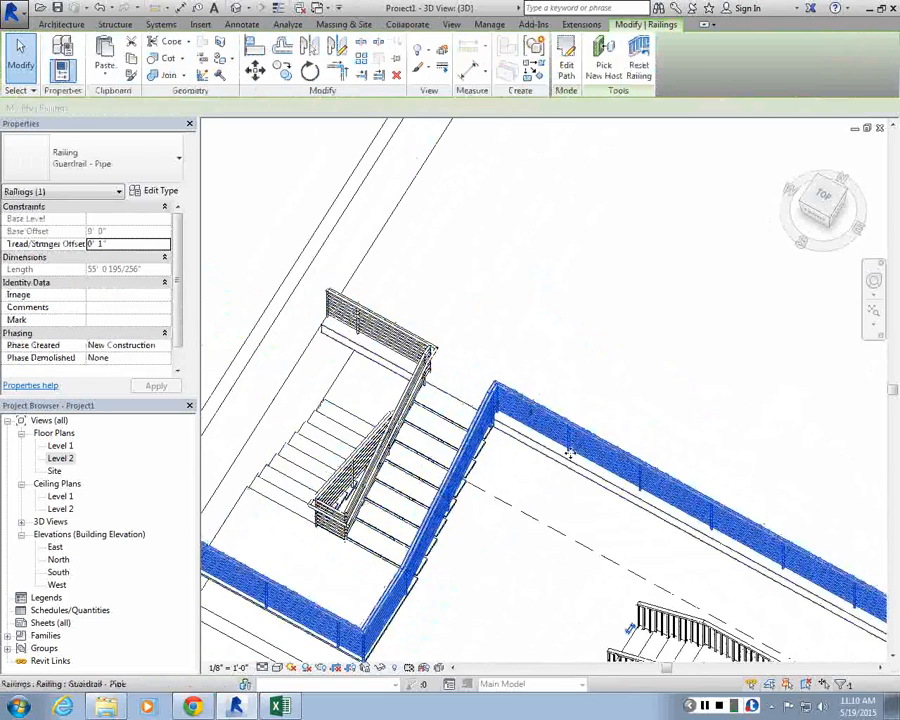
scroll(568, 454, down, 2)
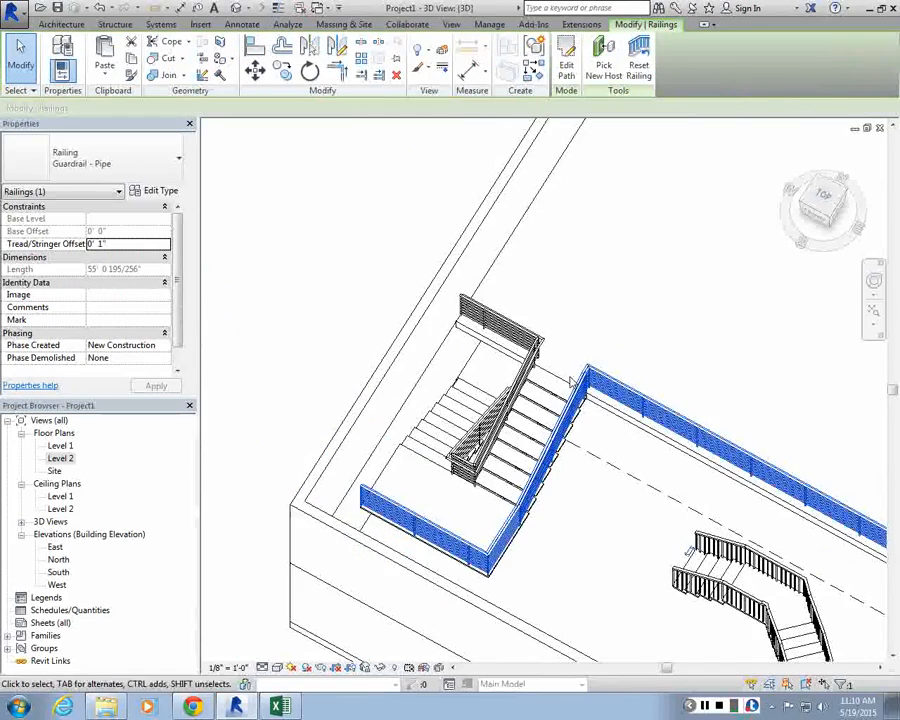
click(567, 64)
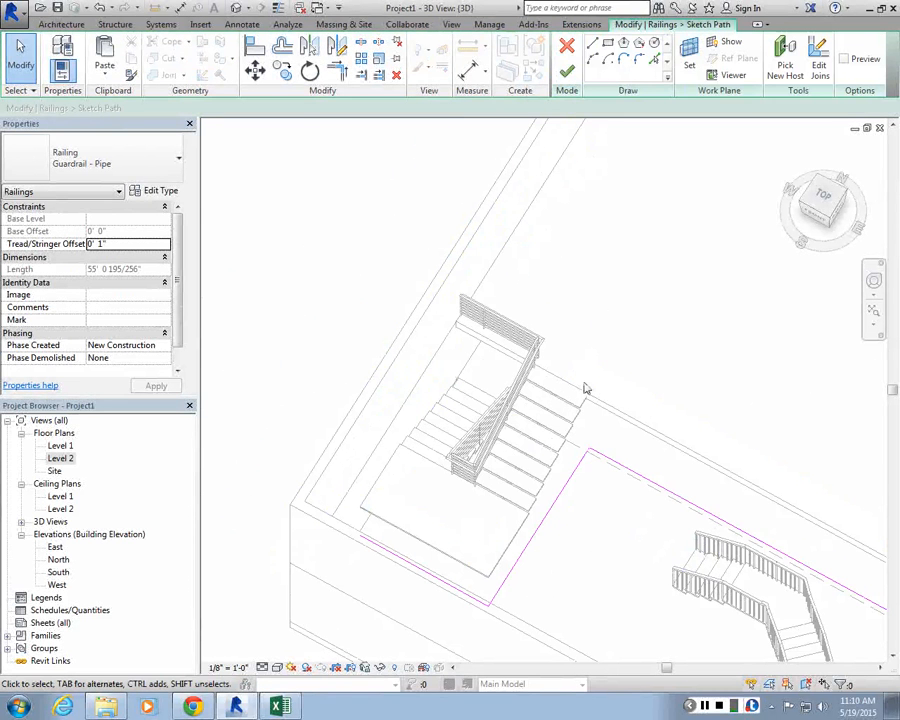
scroll(509, 437, down, 5)
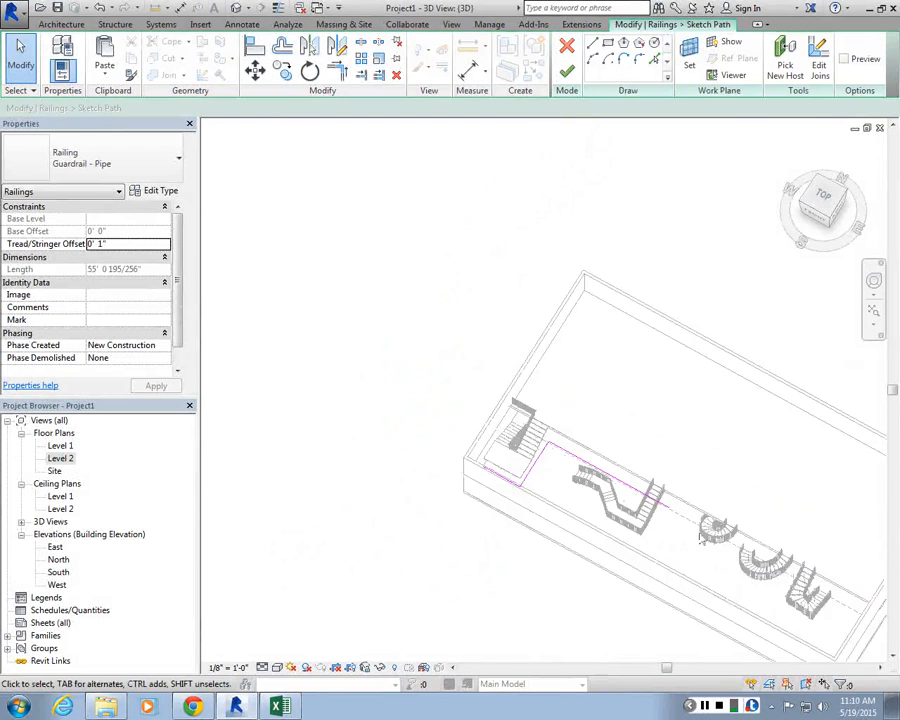
scroll(695, 530, up, 4)
click(566, 72)
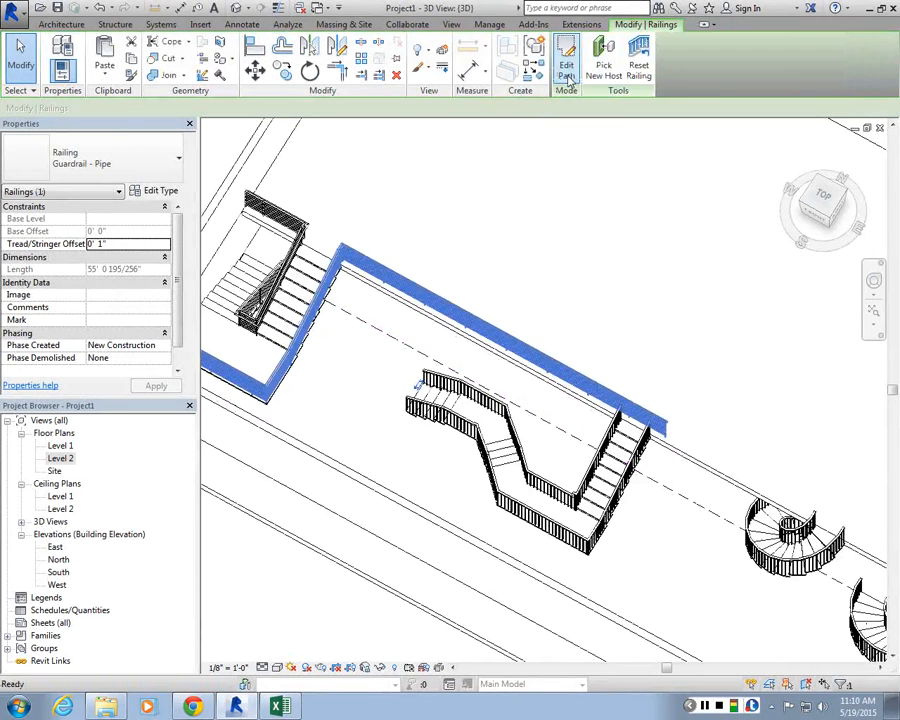
key(Escape)
Step: Orbit and zoom the 3D view to examine the stairs and railings across the model
scroll(594, 392, down, 3)
scroll(593, 411, up, 3)
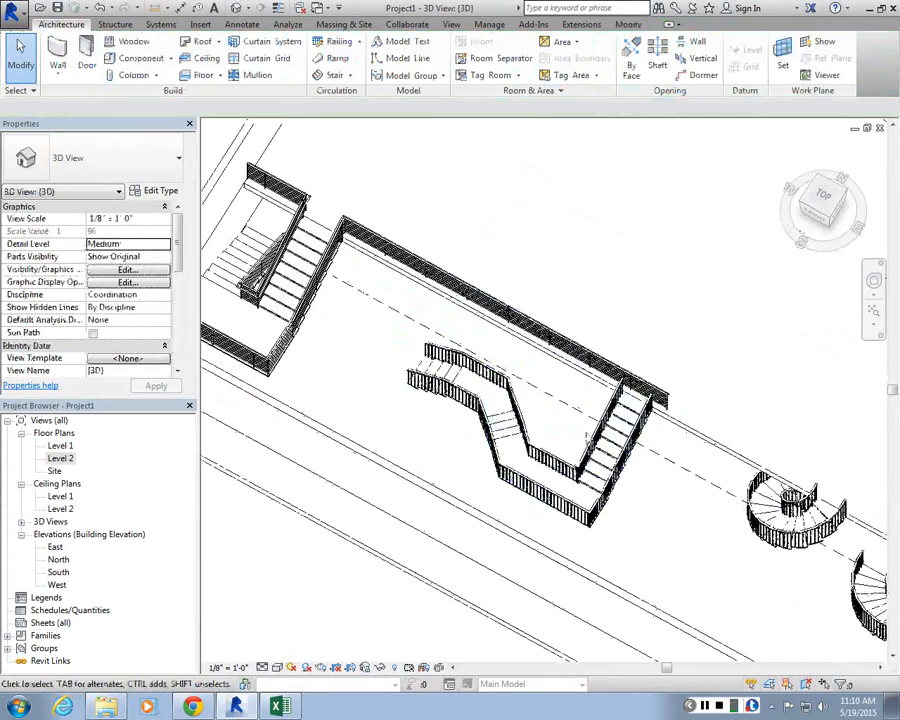
shift+middle_drag(586, 436, 496, 318)
scroll(400, 235, up, 3)
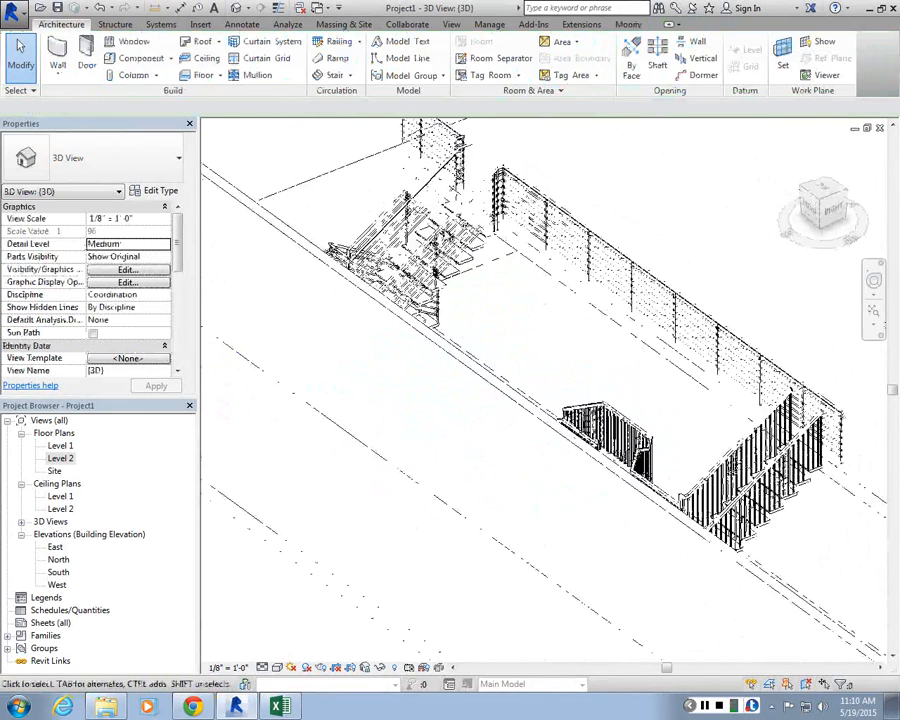
shift+middle_drag(604, 342, 516, 287)
shift+middle_drag(410, 255, 440, 303)
scroll(440, 303, down, 3)
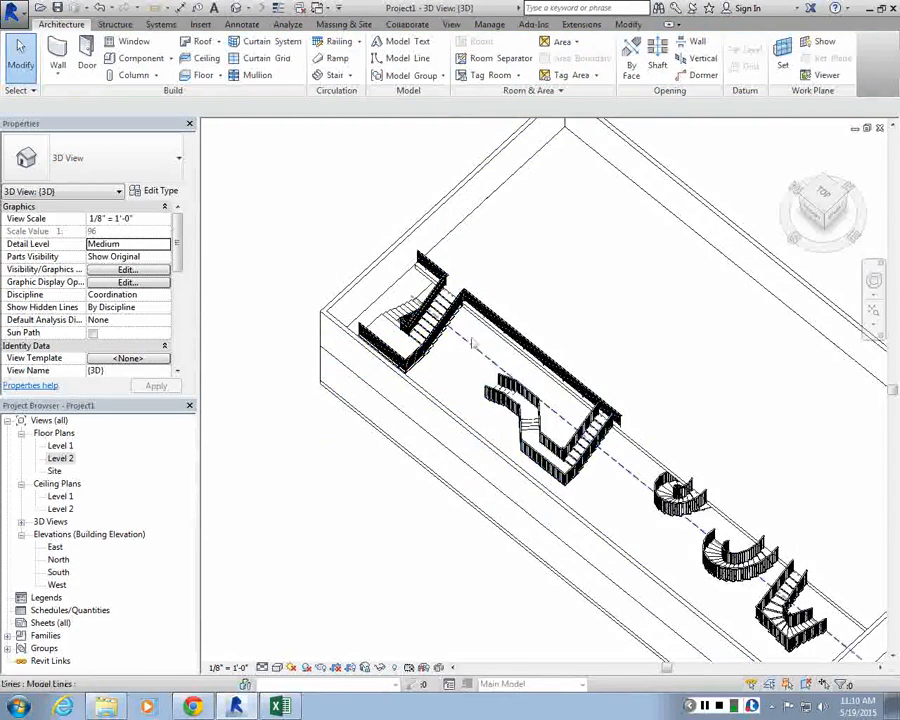
scroll(487, 284, up, 3)
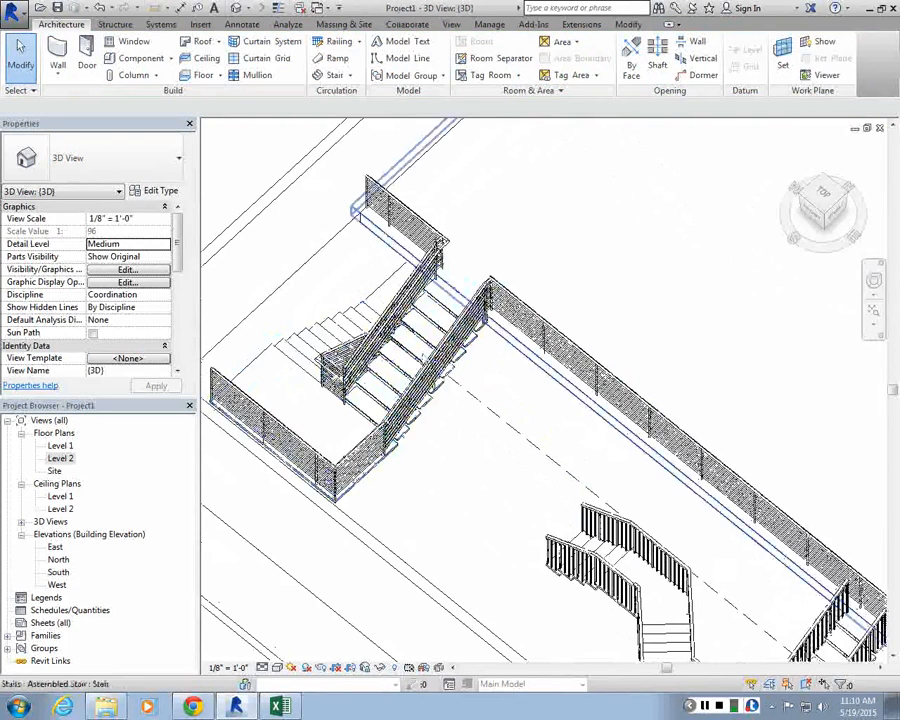
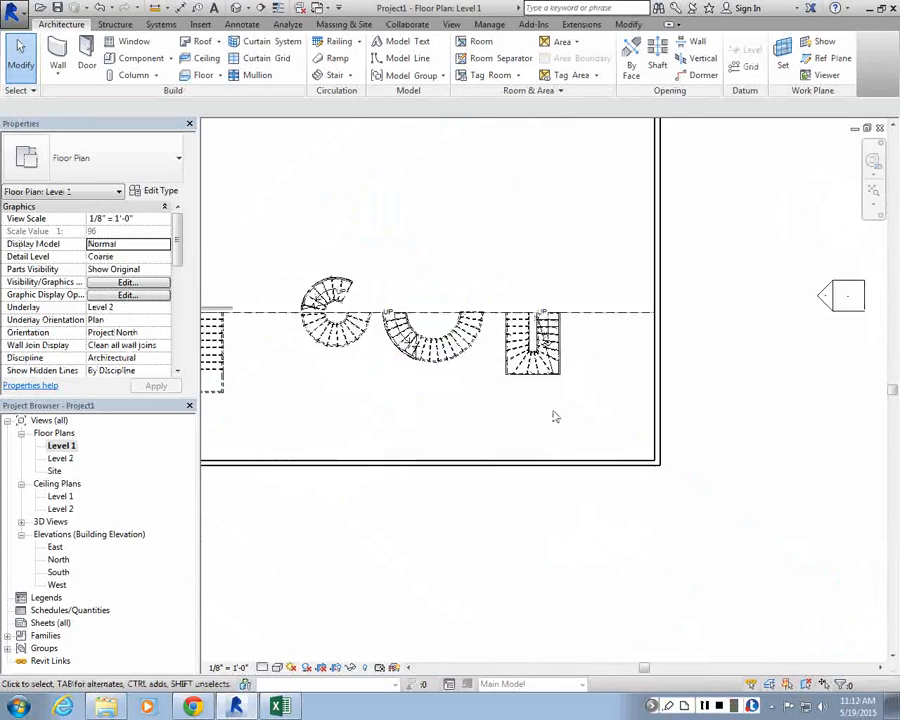
Step: Select stairs in the Level 1 floor plan with a selection window and delete them
scroll(552, 416, down, 5)
scroll(745, 415, up, 3)
scroll(743, 413, up, 2)
drag(619, 442, 437, 385)
key(Delete)
scroll(462, 422, up, 2)
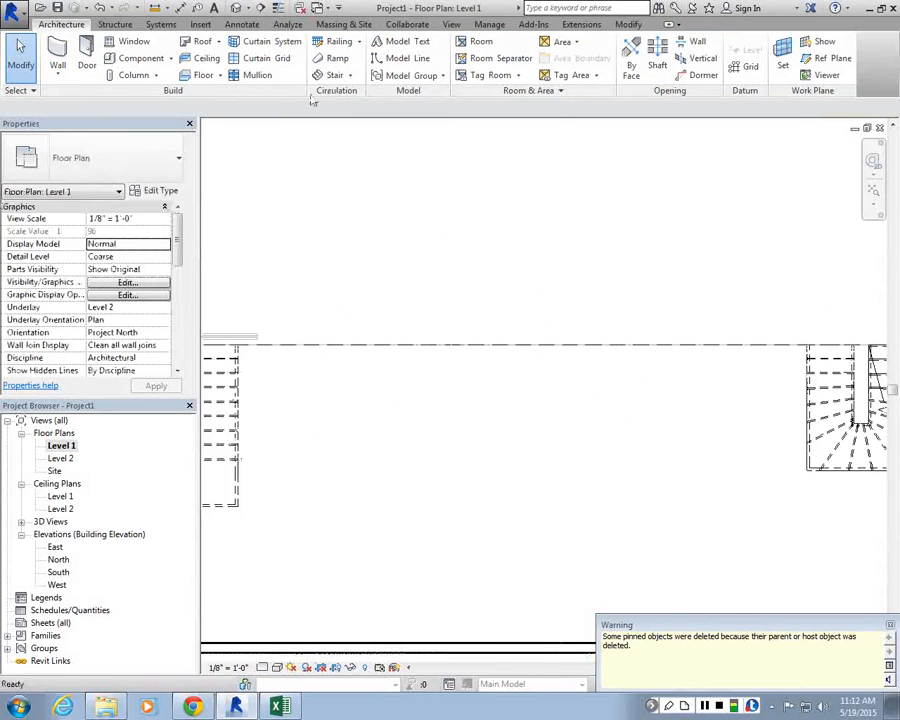
click(890, 625)
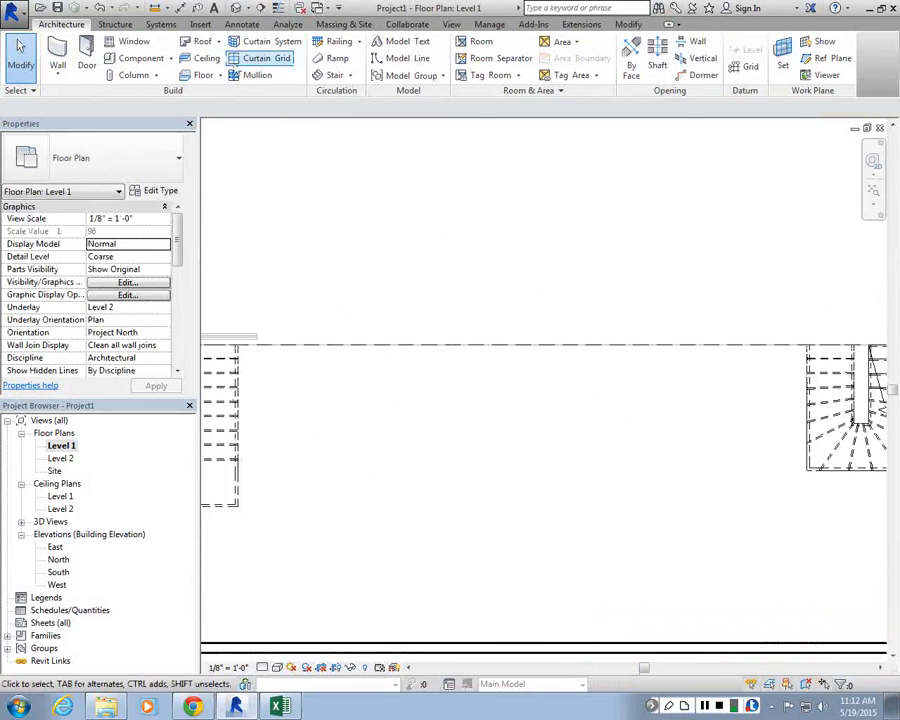
Step: Create a straight 18-riser stair run in the Level 1 plan and finish the stair edit mode
click(334, 75)
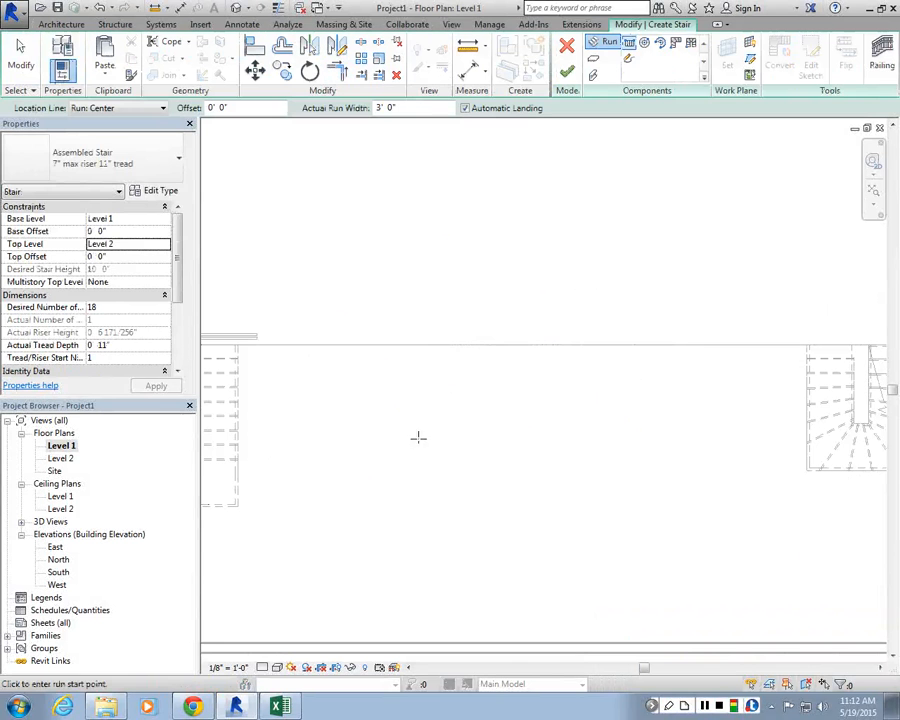
click(437, 540)
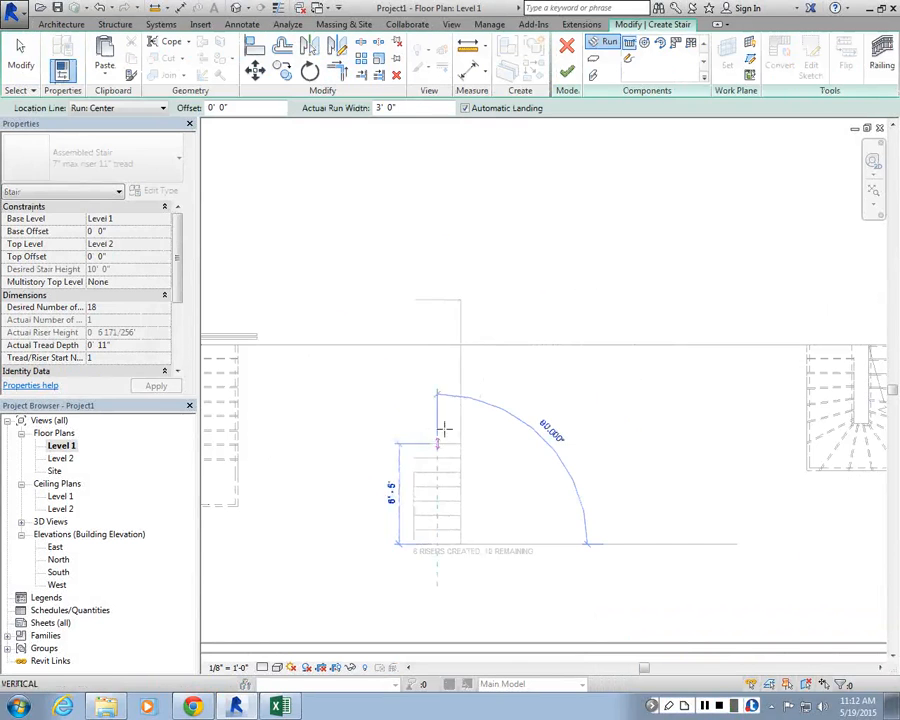
click(437, 302)
key(Escape)
scroll(436, 402, up, 2)
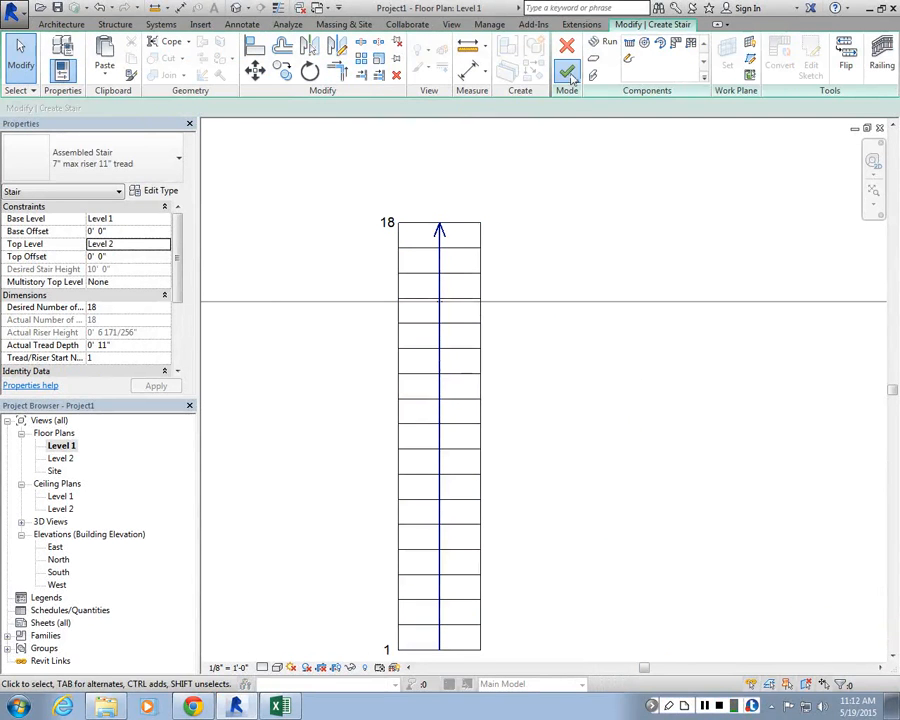
click(566, 71)
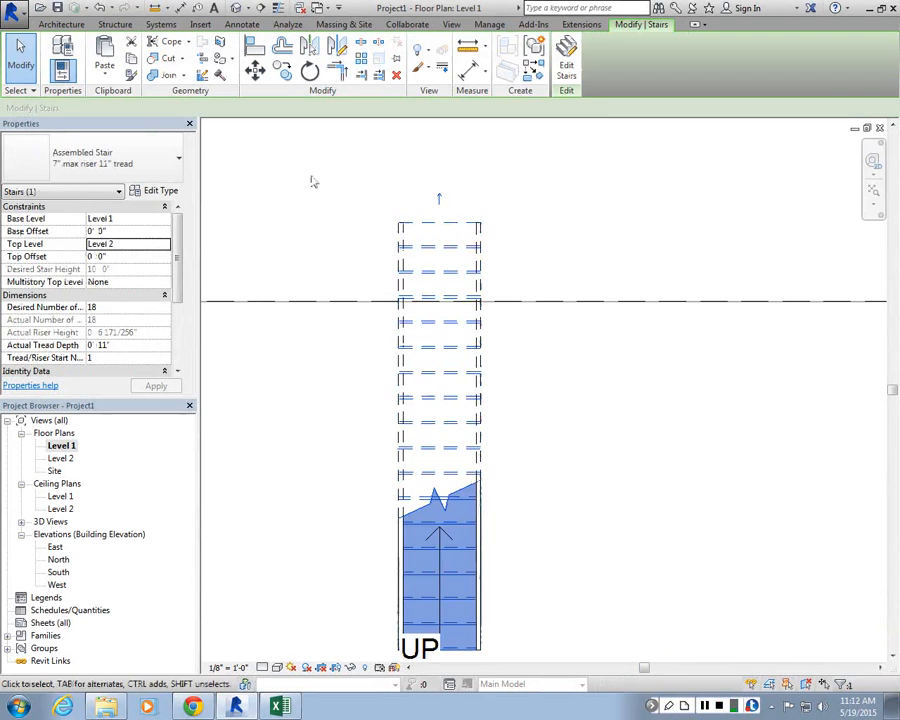
Step: Open the 3D view and orbit and zoom around the model to examine the new straight stair
click(235, 9)
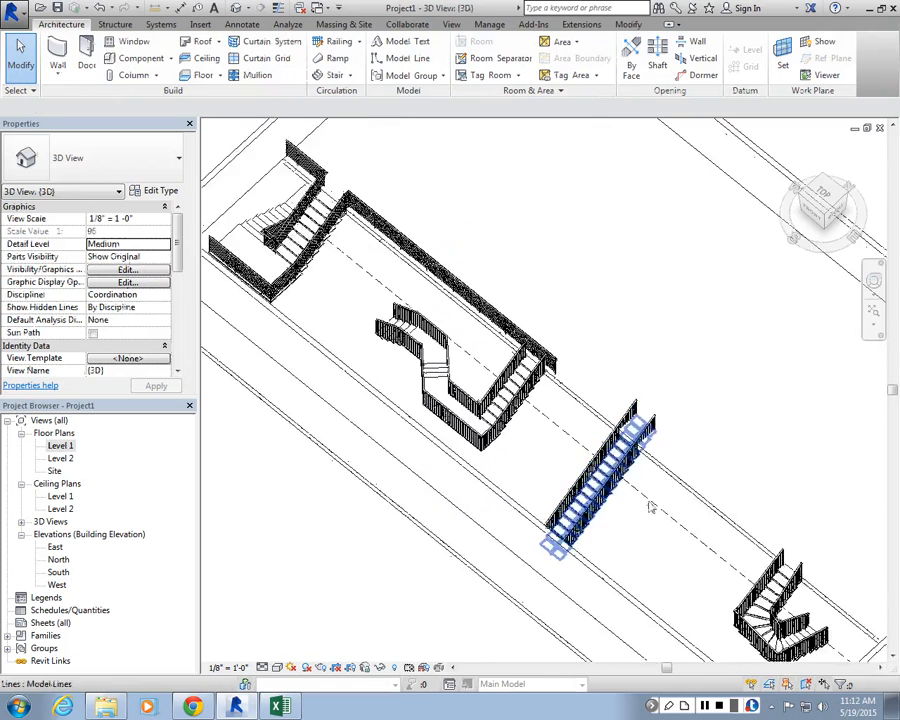
scroll(648, 507, up, 5)
scroll(648, 507, up, 2)
middle_drag(648, 507, 688, 397)
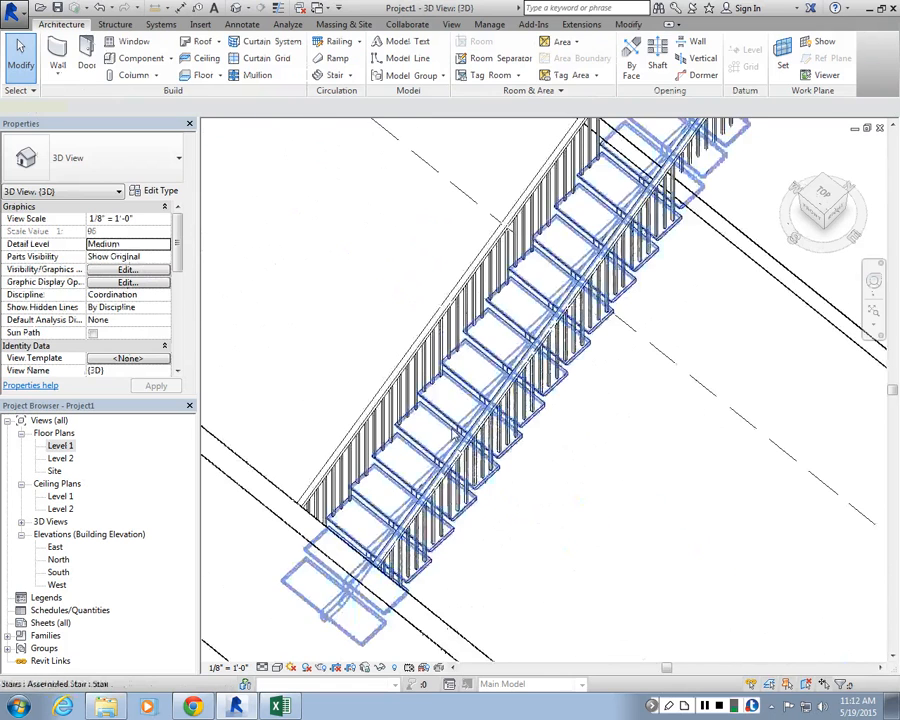
click(576, 297)
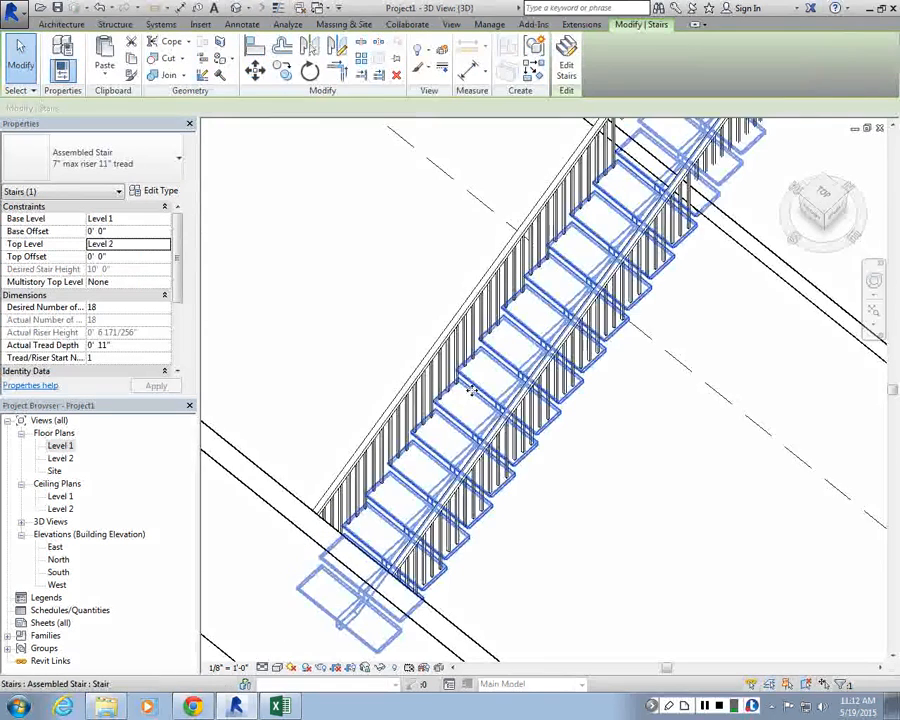
scroll(529, 296, down, 6)
scroll(530, 298, up, 2)
scroll(524, 310, down, 3)
middle_drag(525, 345, 568, 432)
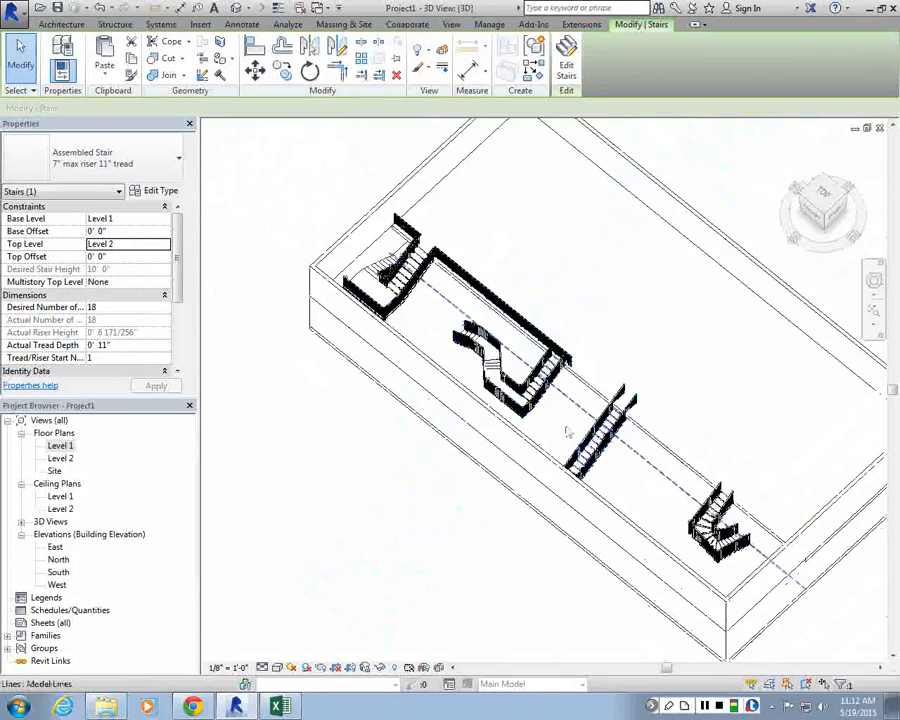
scroll(564, 396, up, 3)
scroll(771, 424, down, 3)
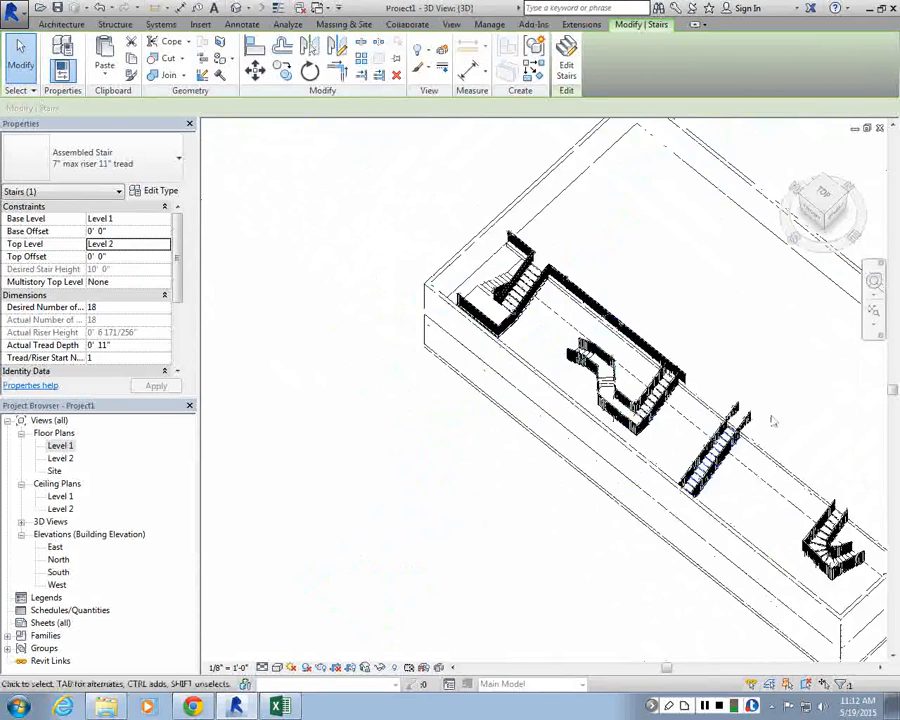
scroll(618, 374, up, 1)
scroll(640, 370, down, 3)
scroll(705, 375, up, 4)
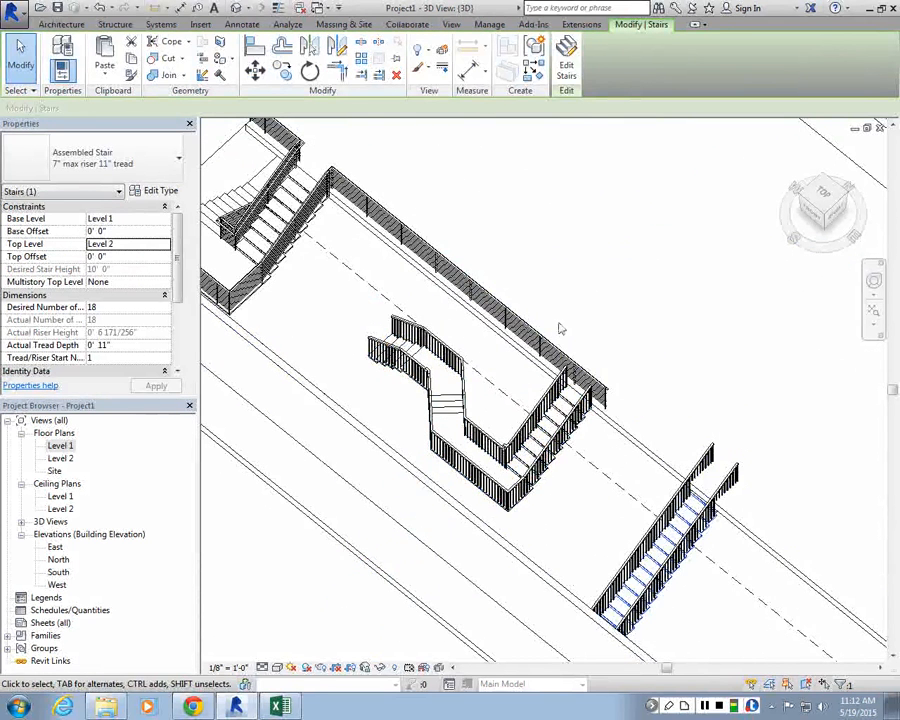
scroll(500, 300, down, 3)
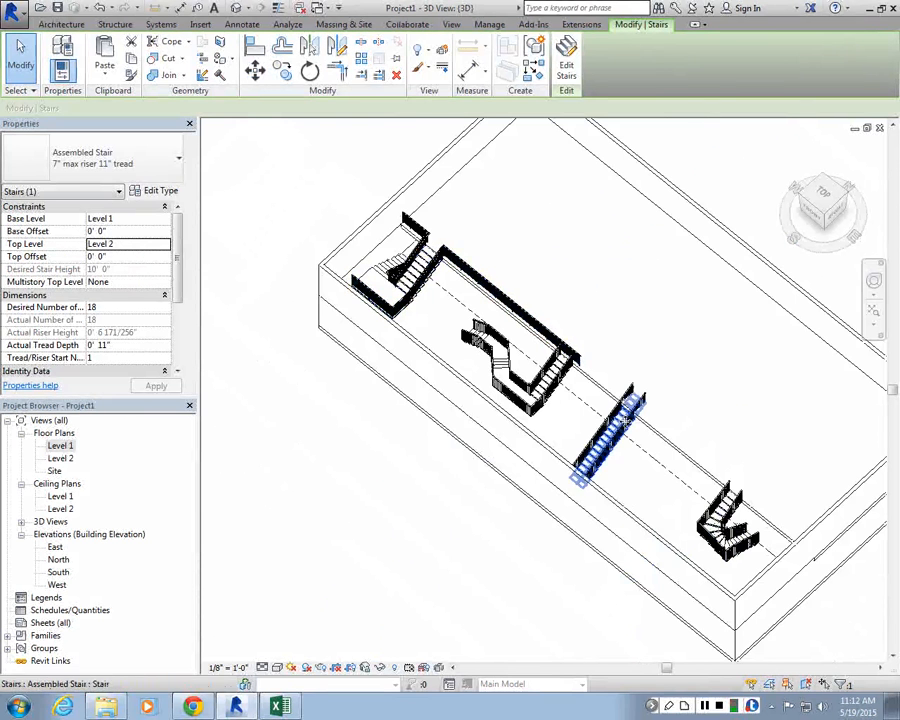
scroll(441, 293, up, 2)
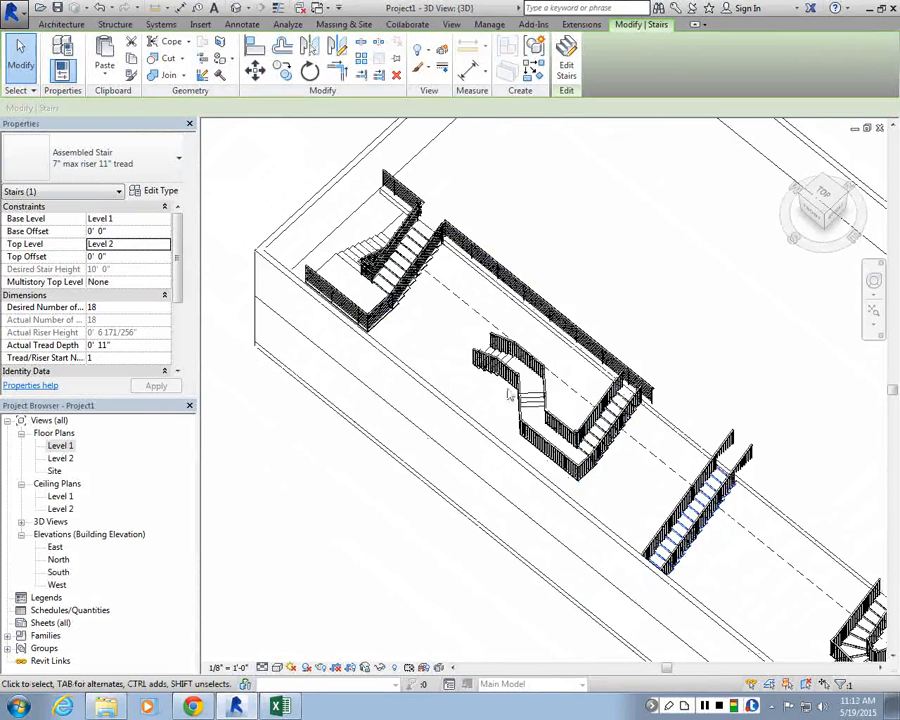
scroll(600, 330, up, 3)
scroll(358, 371, down, 1)
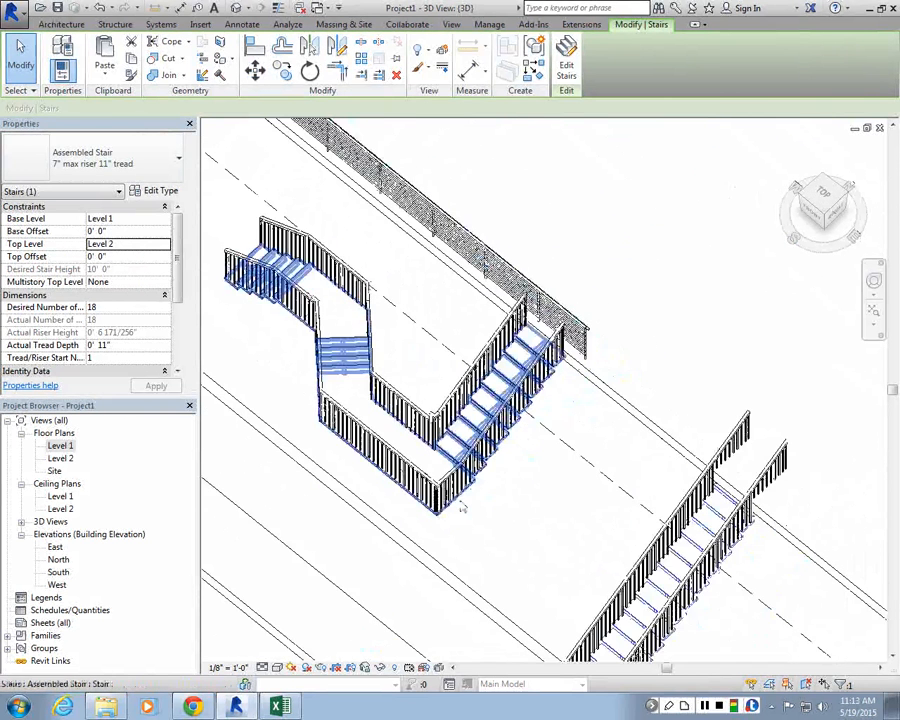
click(462, 508)
scroll(528, 507, down, 1)
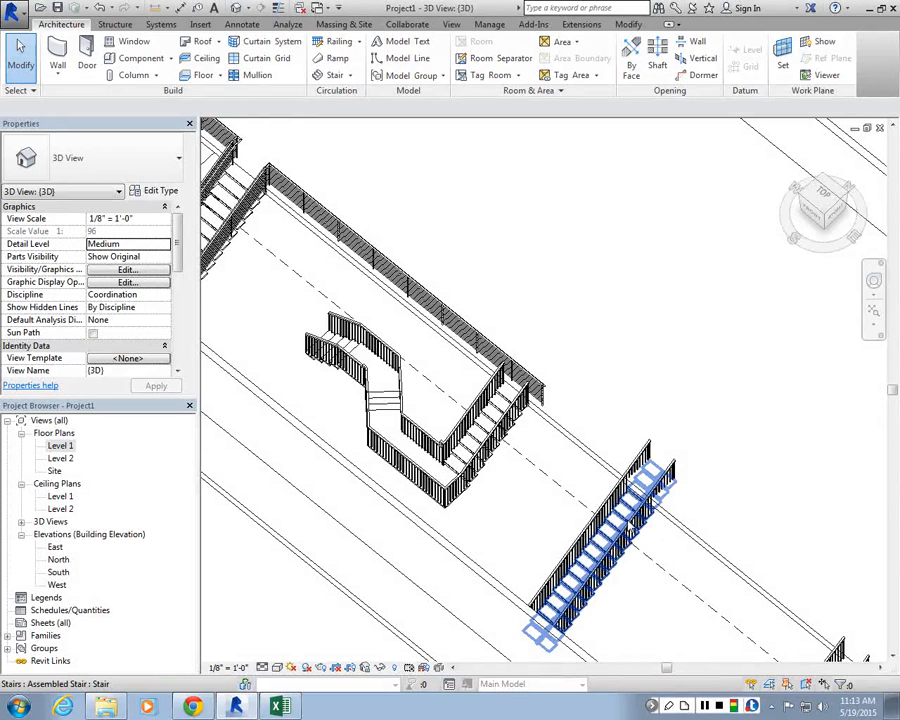
scroll(631, 527, up, 1)
middle_drag(631, 527, 650, 495)
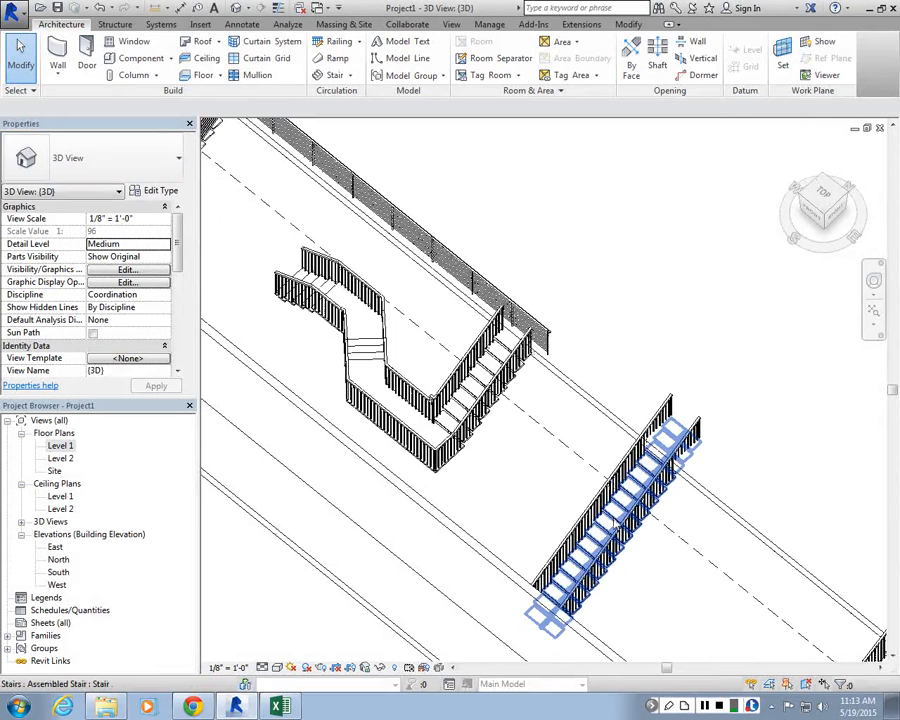
Step: Duplicate the straight stair's type as a new type named Steel_Stairs
click(650, 450)
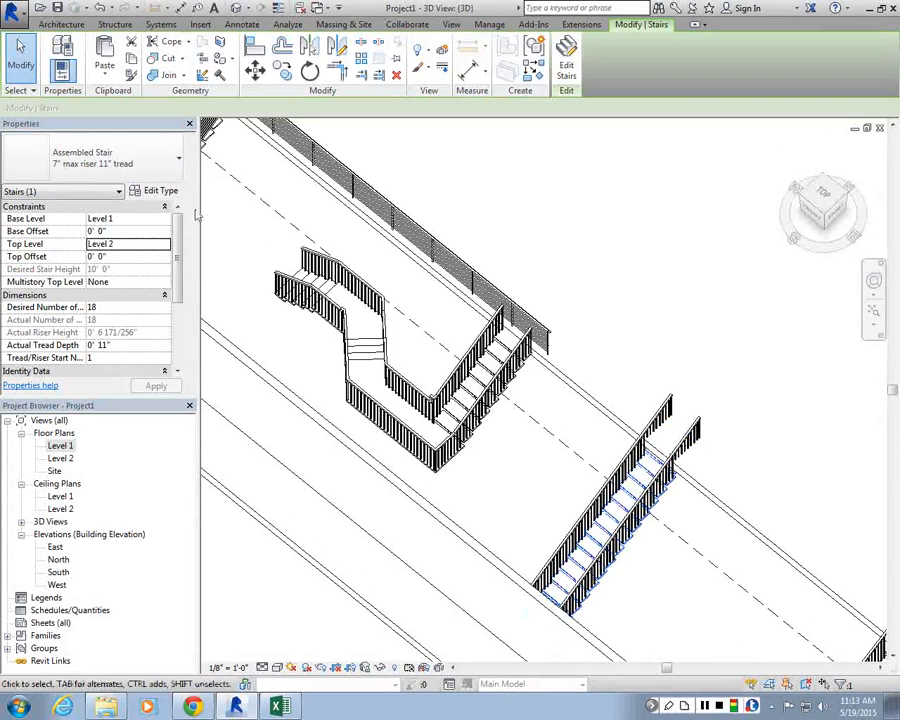
click(157, 190)
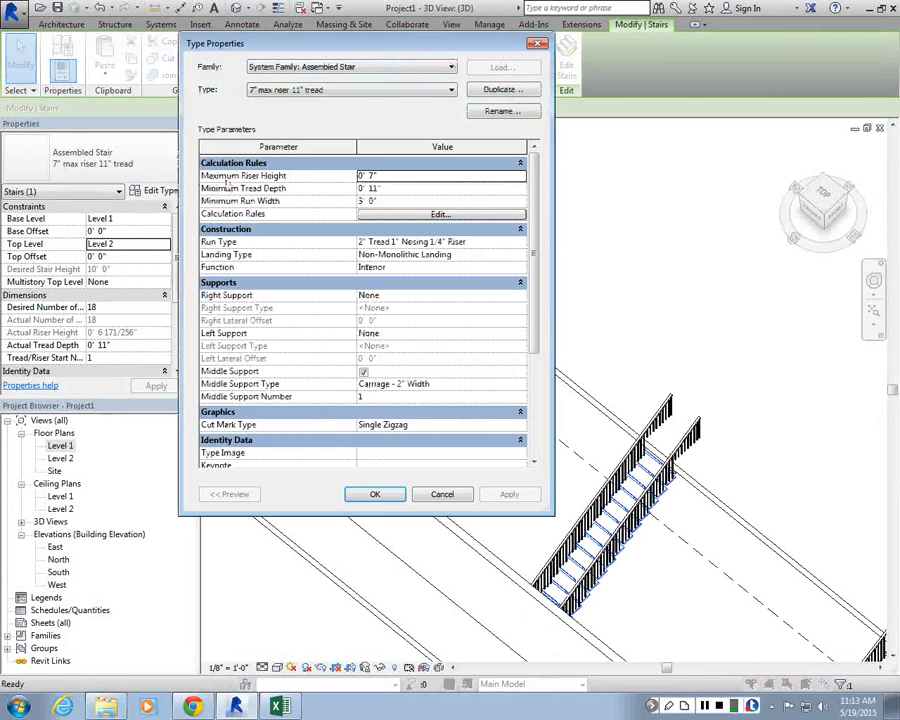
click(492, 91)
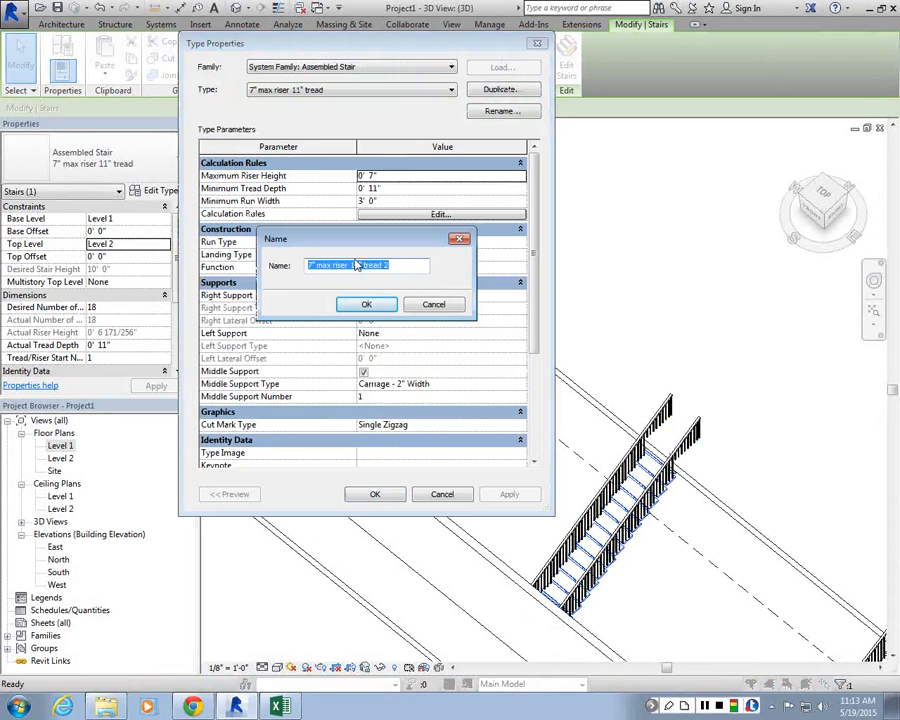
text(Set)
text(el)
text(_Steirs)
click(372, 304)
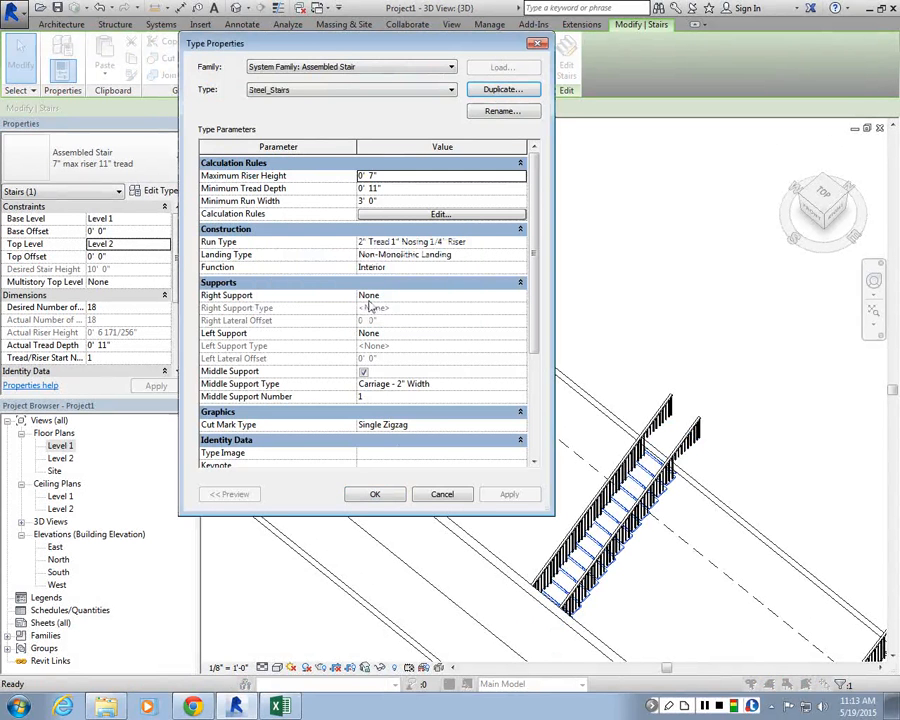
click(369, 496)
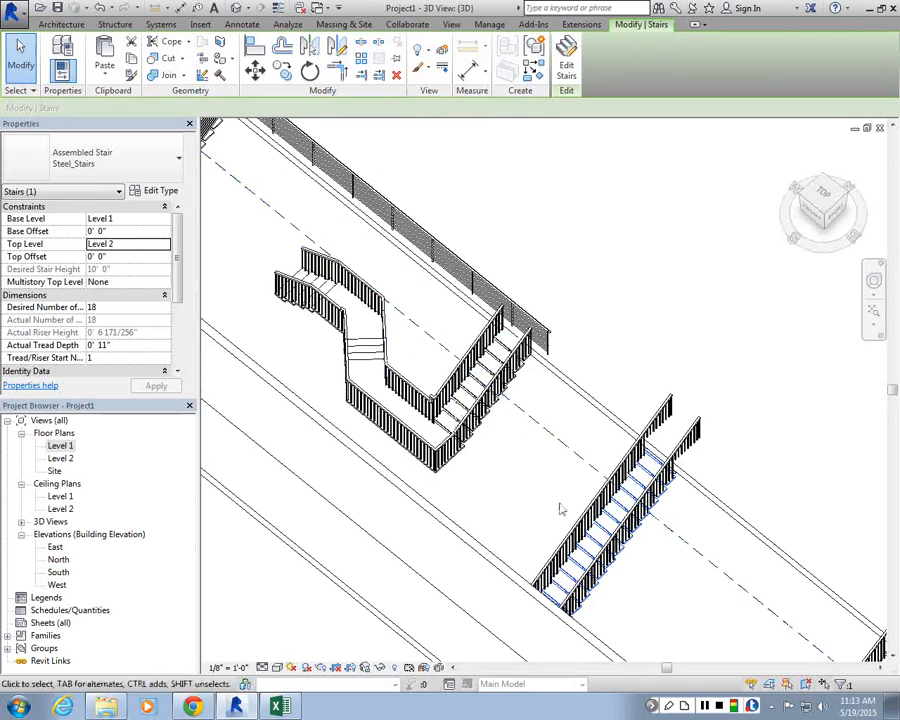
Step: Edit the Steel_Stairs type to remove the middle support and use Stringer (Closed) for left and right supports
shift+middle_drag(570, 590, 619, 573)
scroll(619, 573, up, 5)
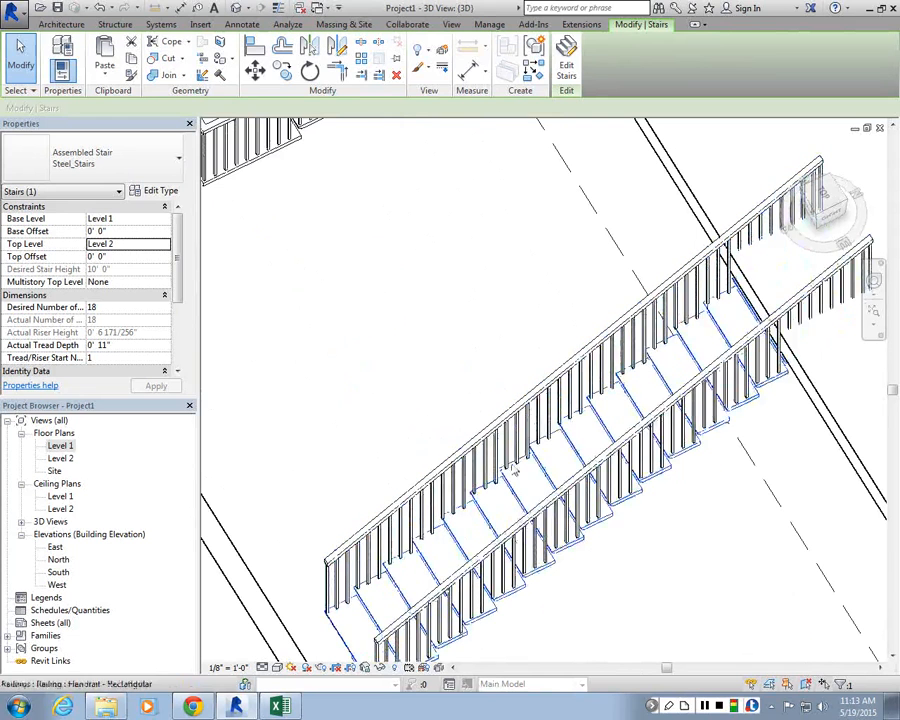
click(155, 191)
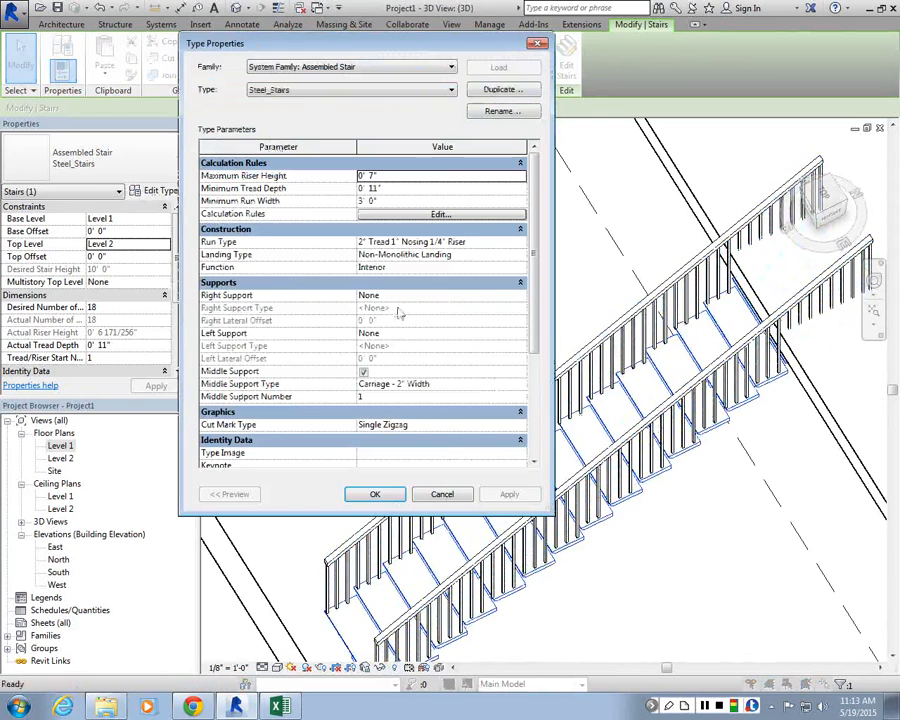
click(364, 372)
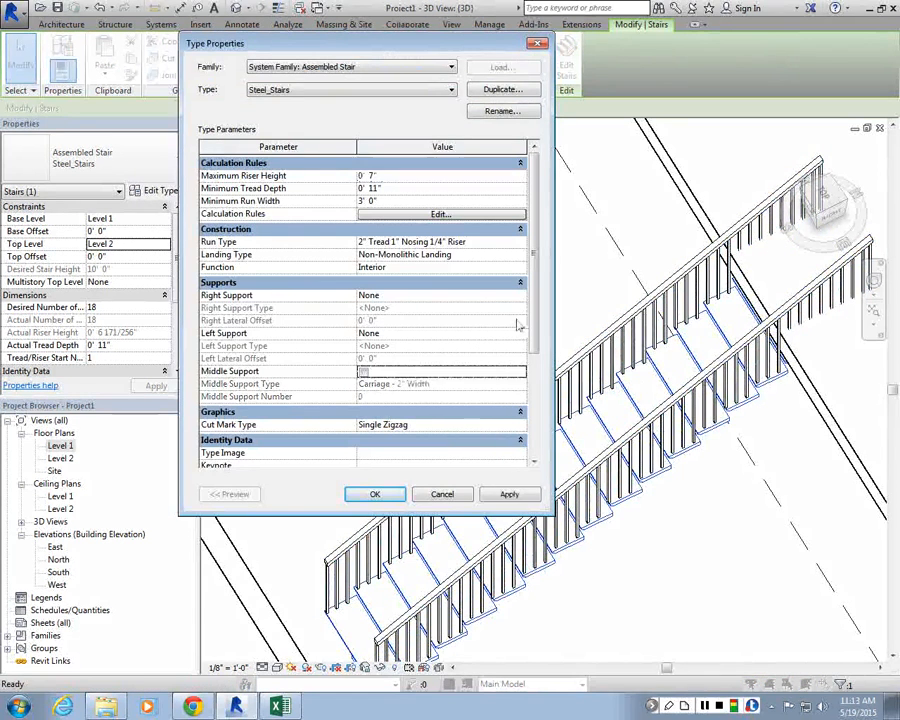
click(400, 333)
click(408, 357)
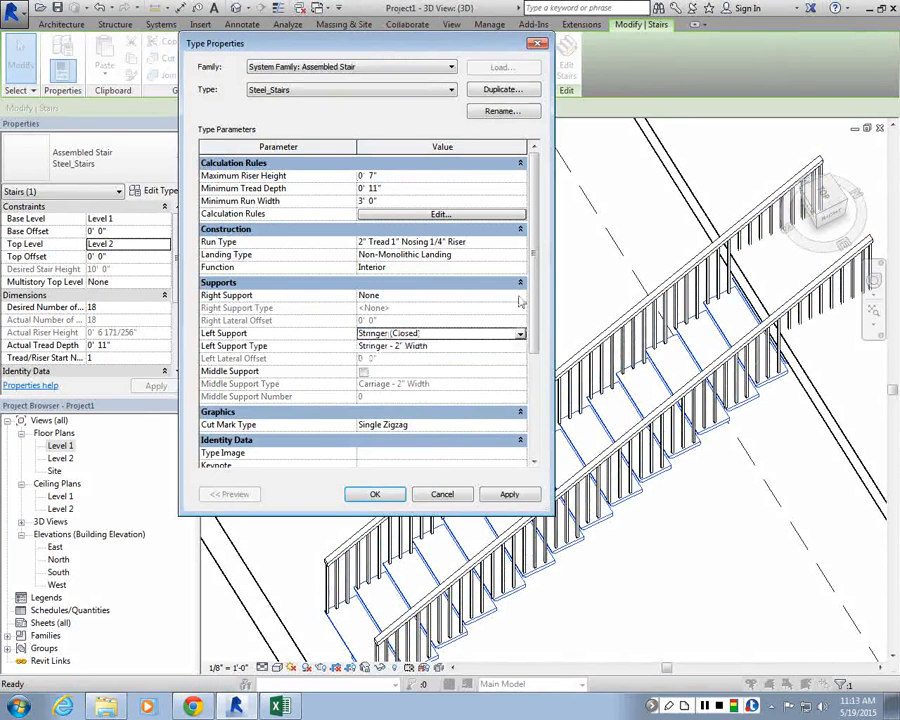
click(519, 296)
click(520, 297)
click(396, 322)
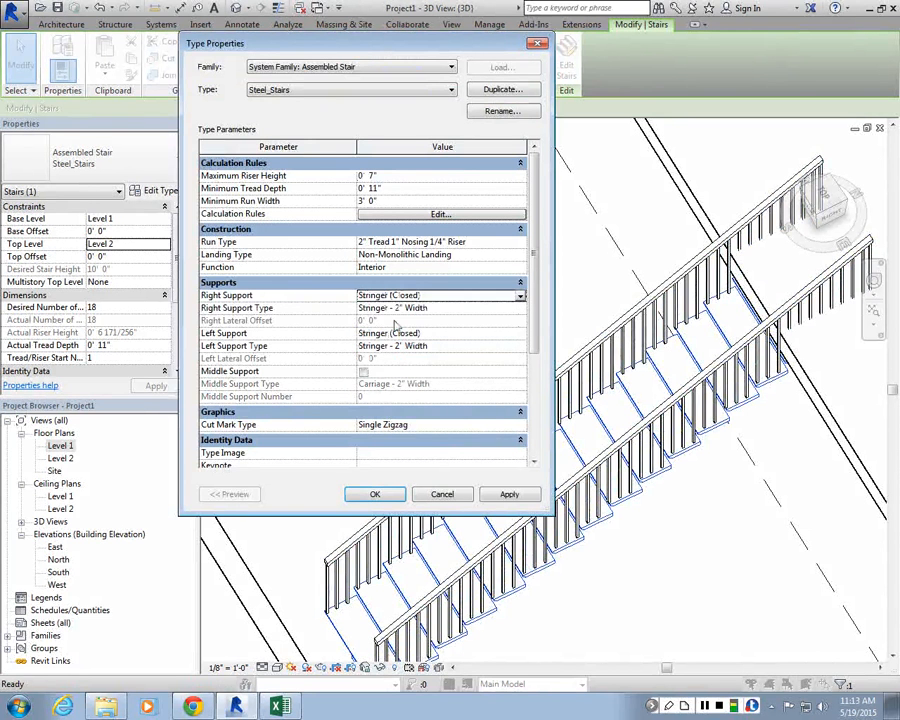
click(375, 494)
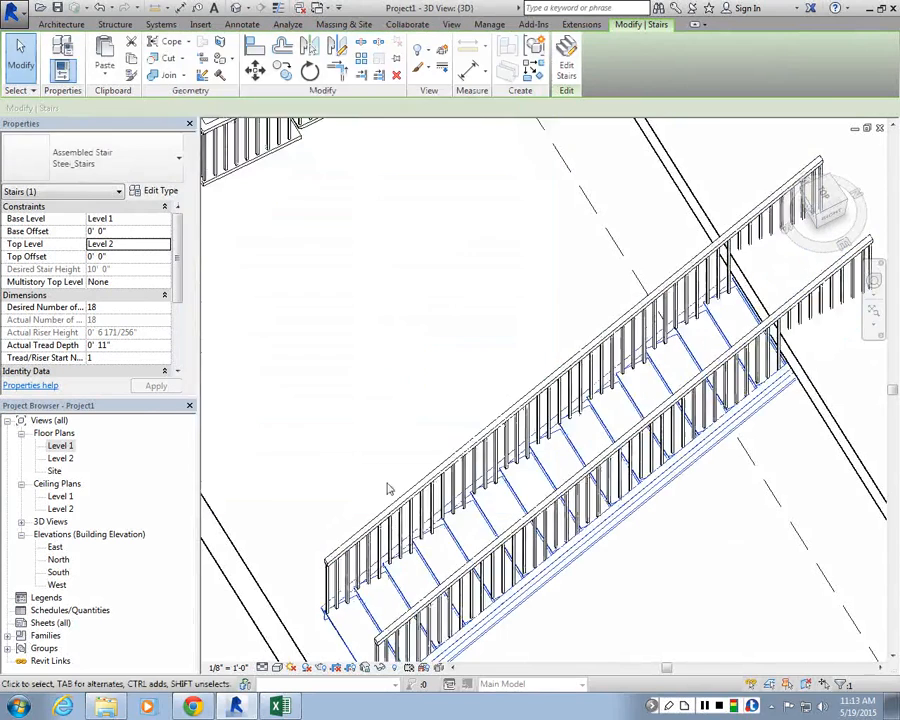
Step: Change the straight stair's outer railing to the Handrail - Pipe type
scroll(404, 407, down, 3)
scroll(525, 590, up, 2)
scroll(525, 590, up, 1)
middle_drag(525, 590, 461, 584)
click(328, 546)
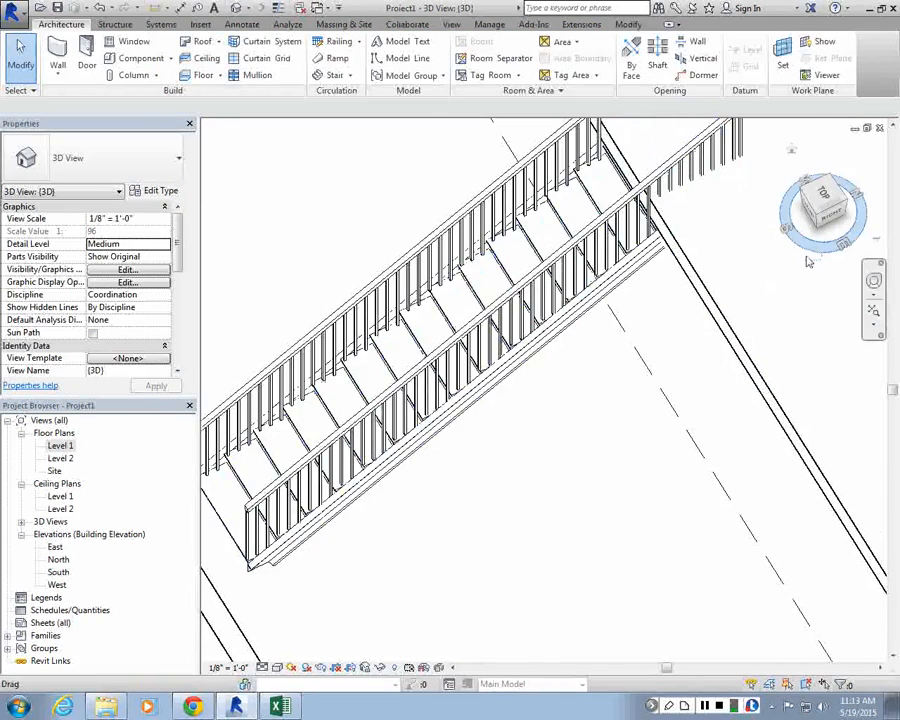
middle_drag(685, 270, 808, 261)
click(526, 392)
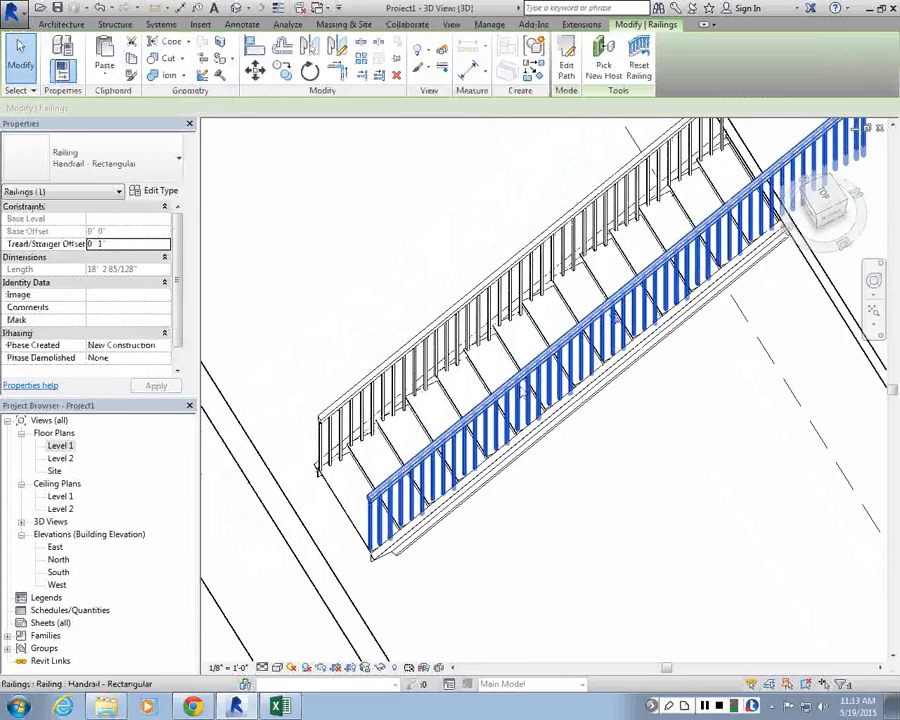
click(160, 191)
key(Escape)
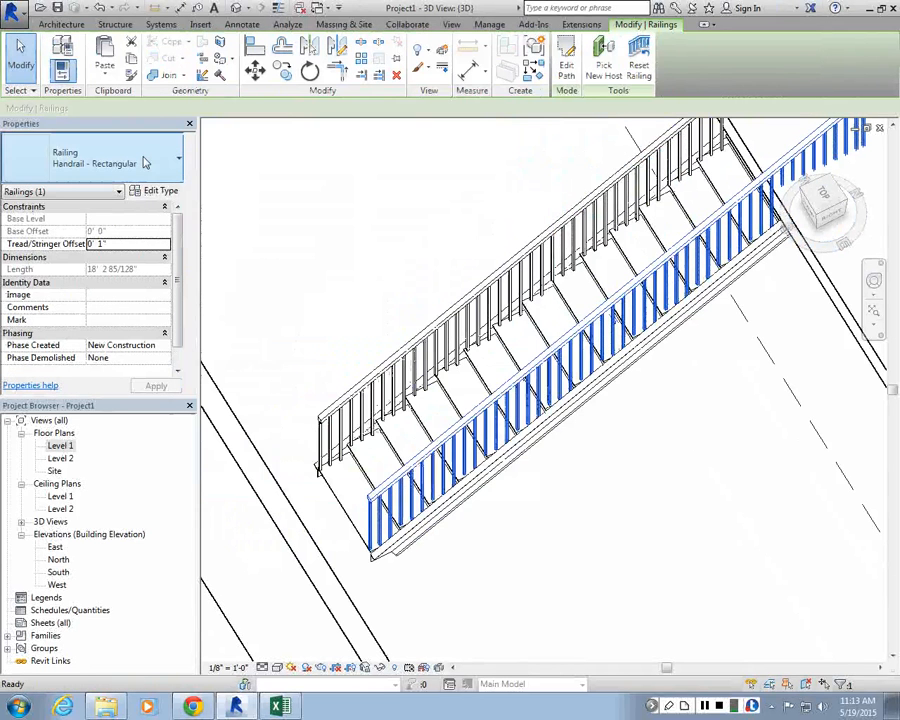
click(146, 162)
click(77, 257)
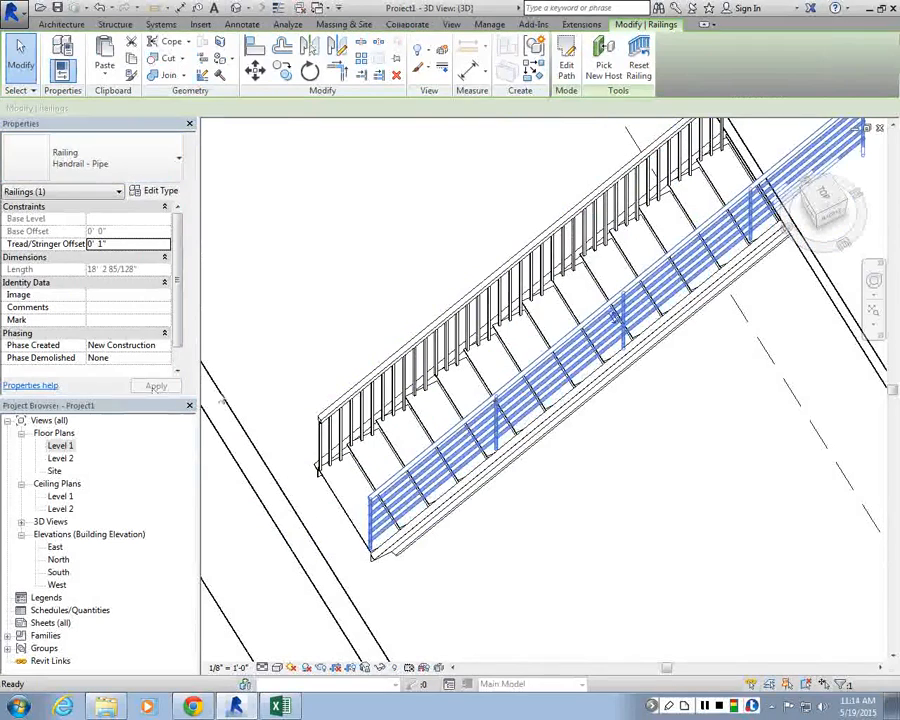
Step: Select the other railing and the stair to inspect them, orbiting and zooming the 3D view
click(514, 555)
click(568, 245)
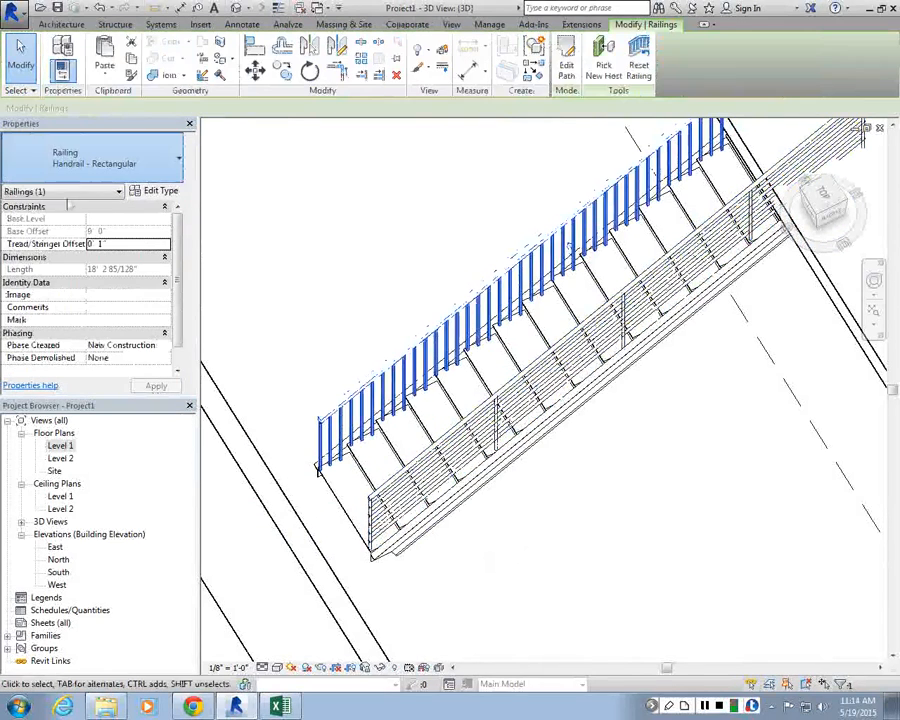
click(70, 227)
click(466, 422)
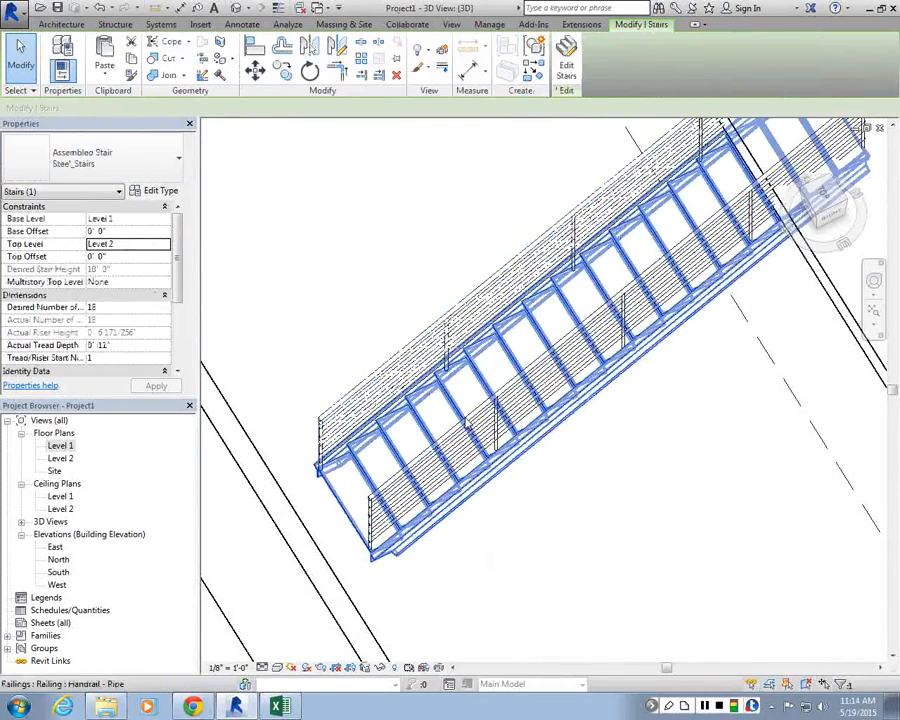
shift+middle_drag(466, 423, 401, 442)
scroll(401, 442, up, 3)
scroll(410, 436, down, 4)
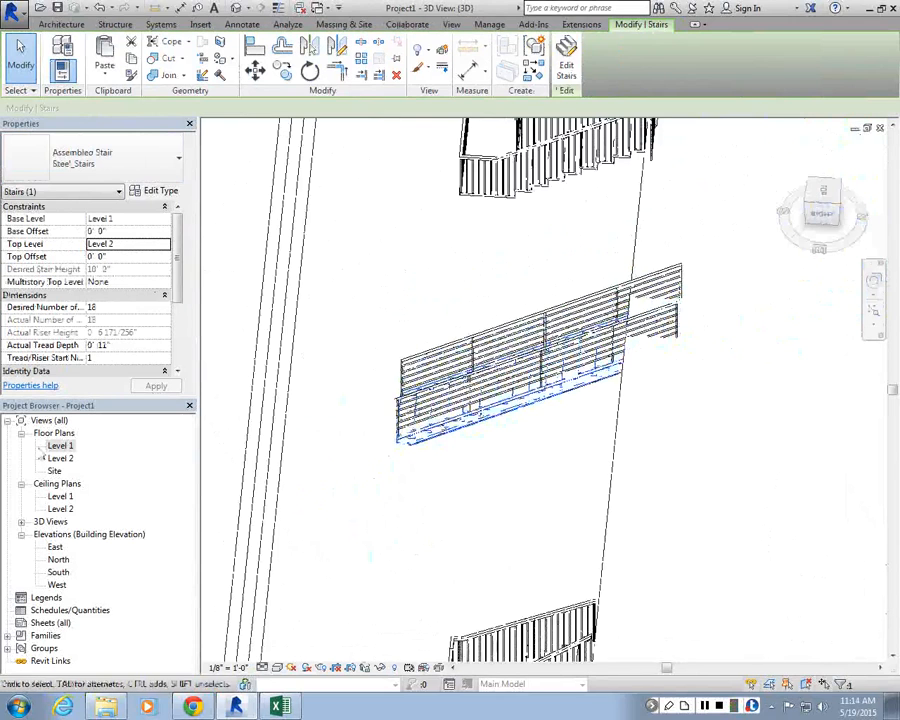
Step: On the Level 2 plan, edit the floor's boundary and sketch a rectangular opening around the straight stair's top end
scroll(688, 360, up, 2)
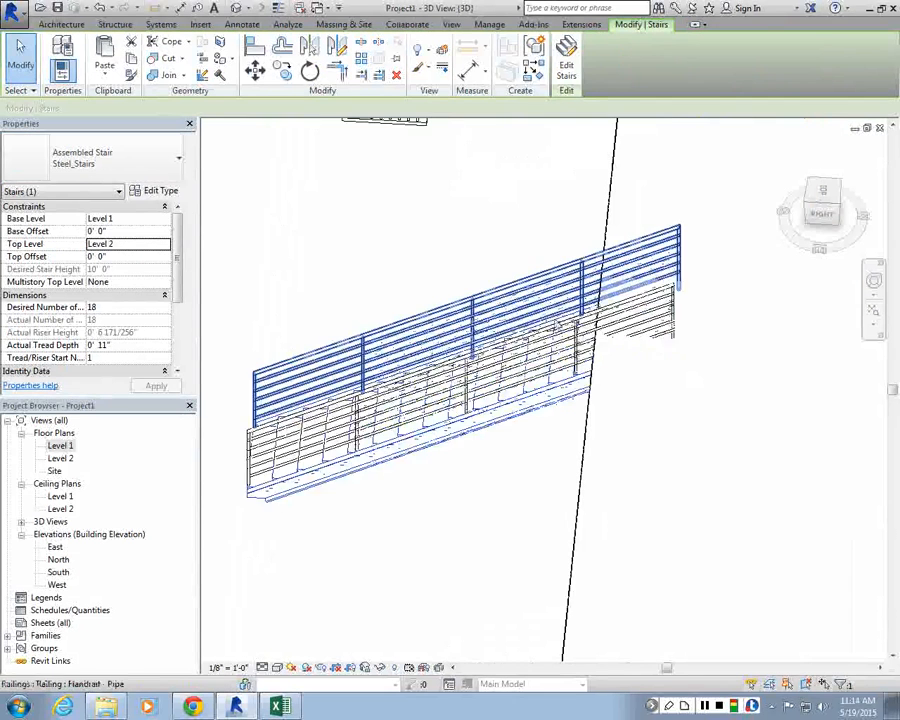
double_click(61, 458)
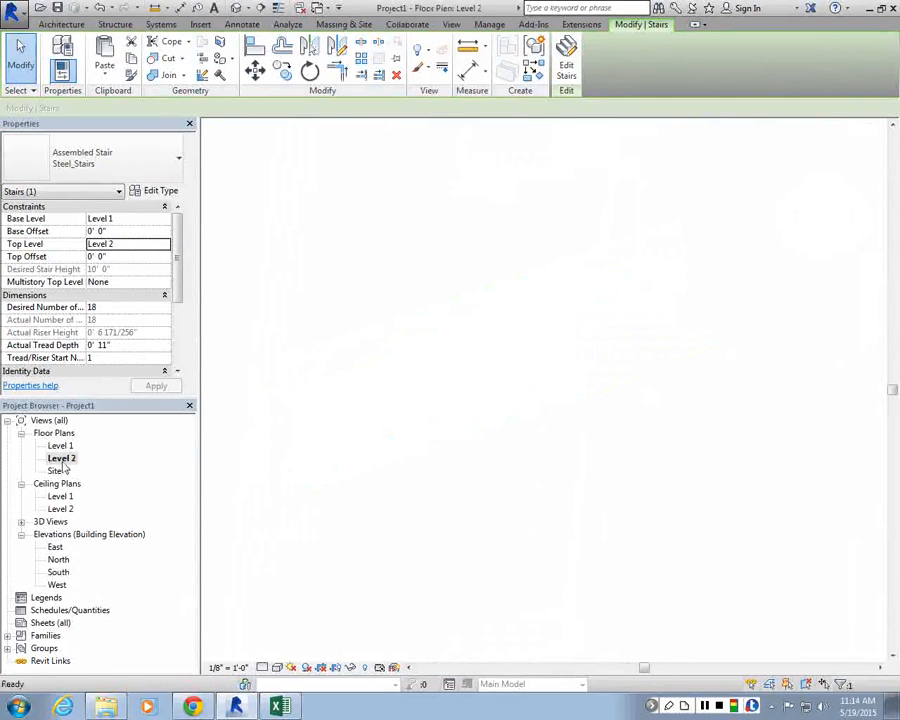
scroll(598, 446, down, 5)
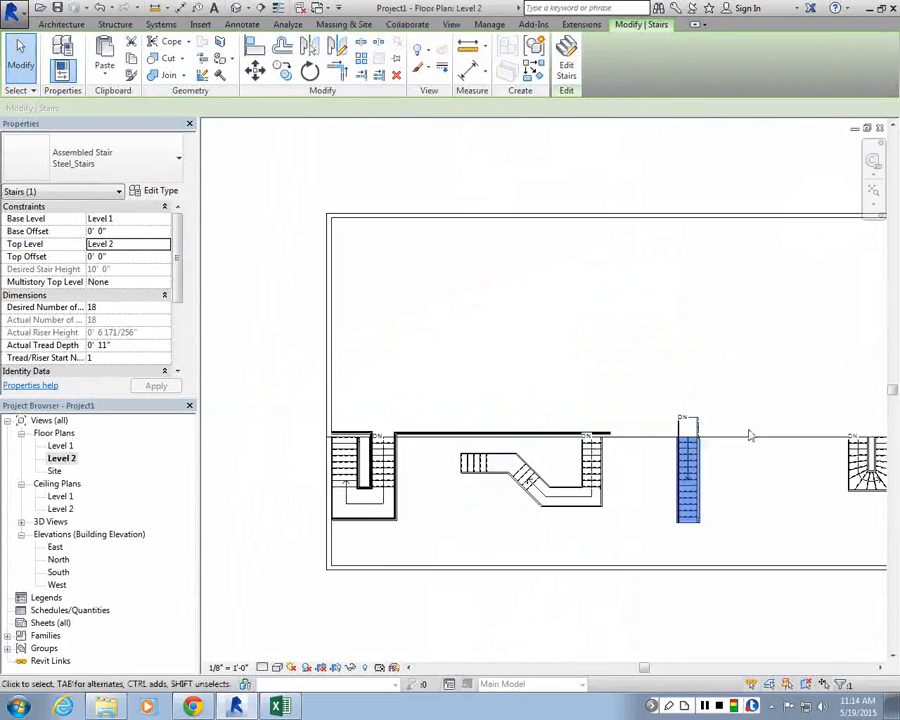
scroll(746, 432, up, 2)
scroll(705, 443, up, 4)
click(697, 446)
click(669, 494)
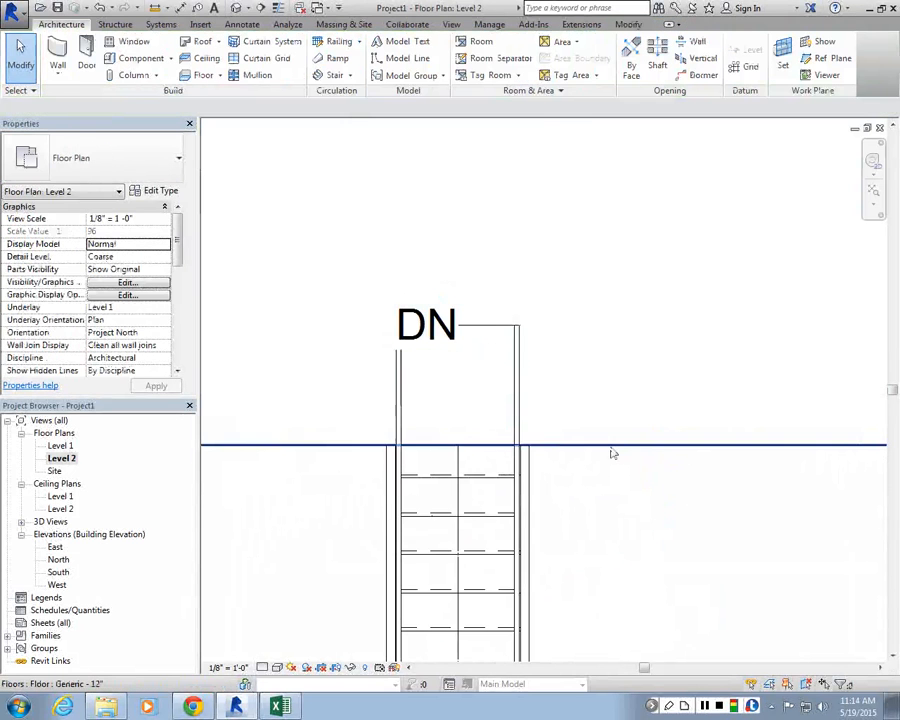
click(611, 446)
click(538, 58)
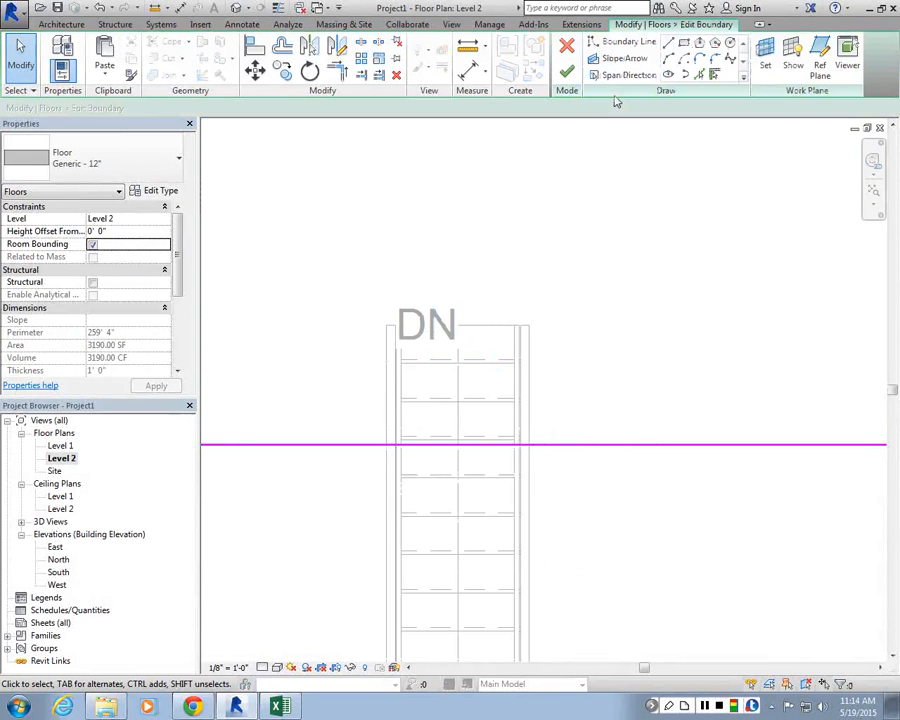
click(628, 41)
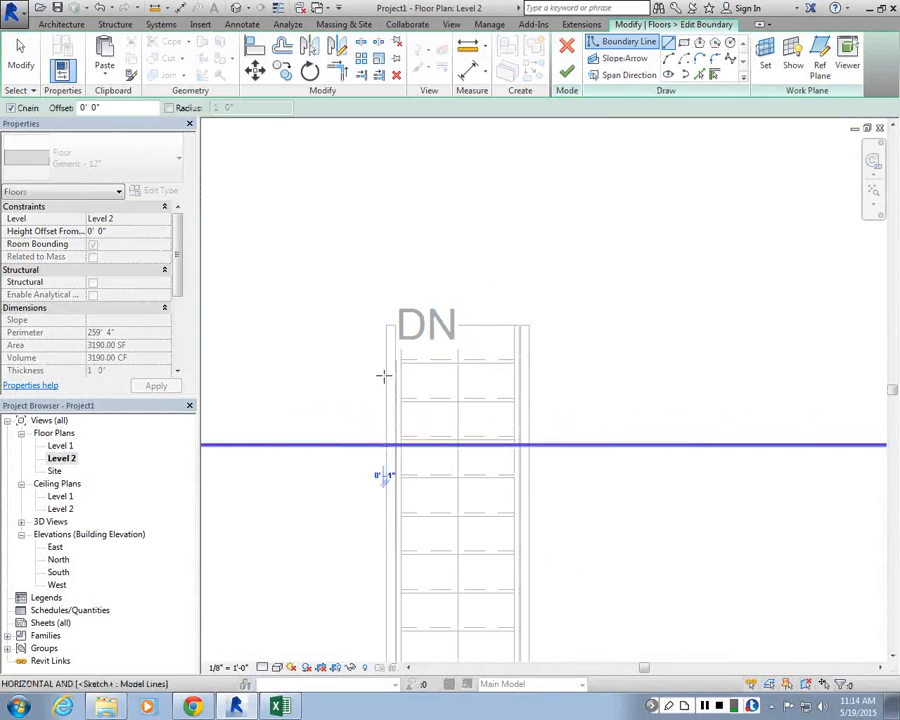
click(387, 444)
click(387, 325)
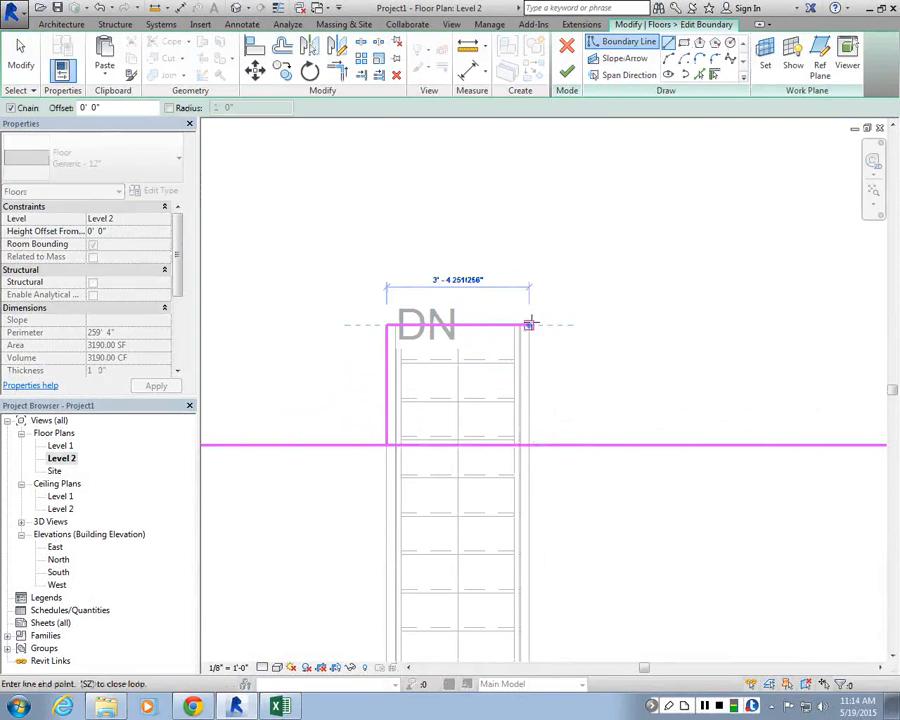
click(530, 325)
click(529, 444)
key(Escape)
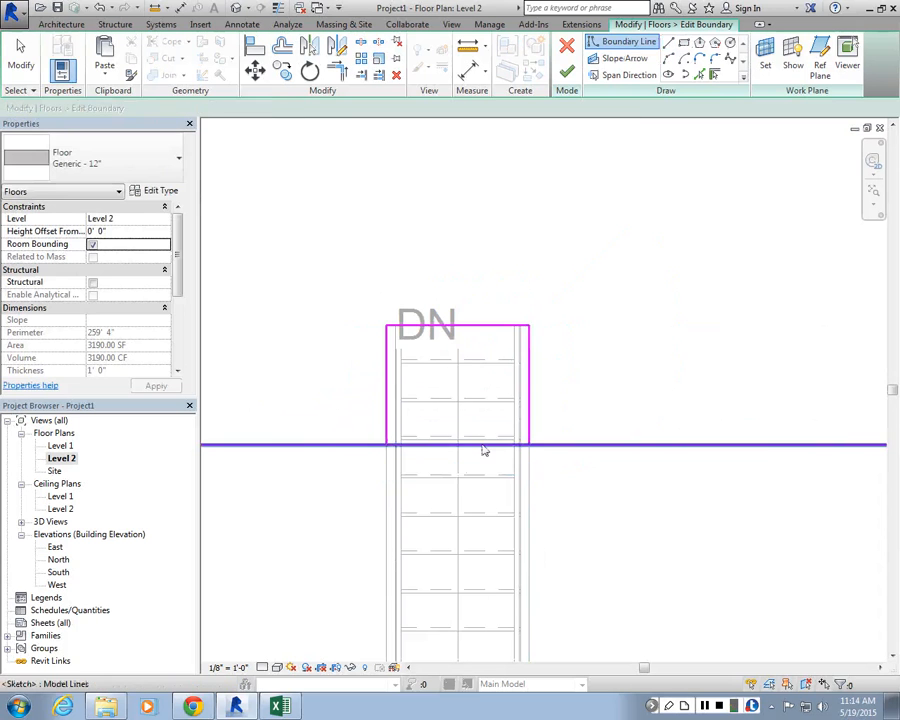
key(Escape)
Step: Try to shorten the floor's edge boundary line so it ends at the straight stair's opening
click(482, 447)
scroll(548, 386, down, 7)
scroll(757, 386, up, 2)
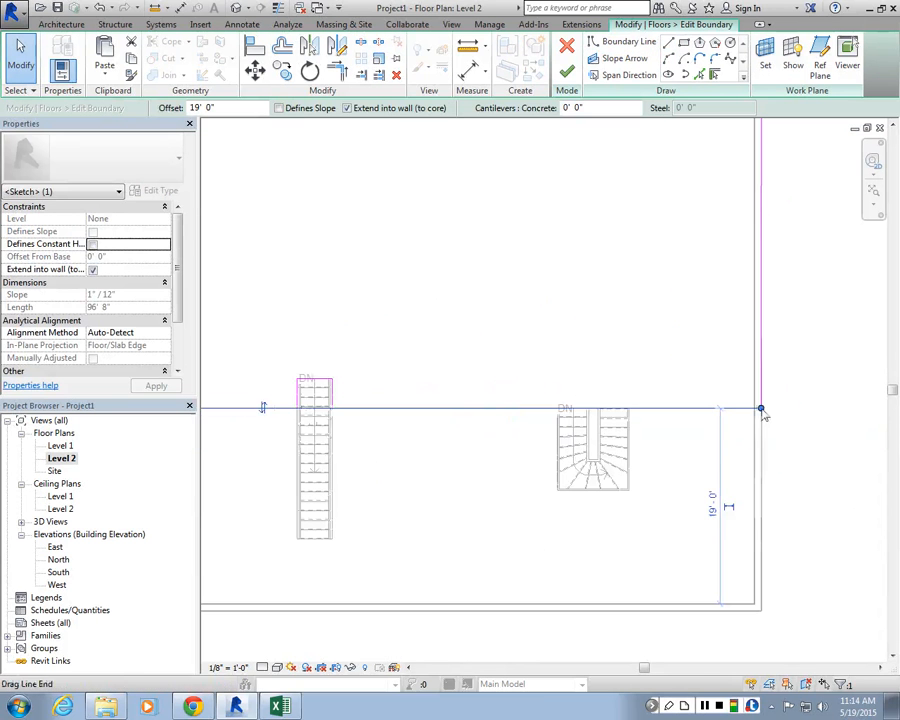
drag(761, 409, 301, 401)
scroll(301, 412, up, 2)
scroll(293, 407, up, 1)
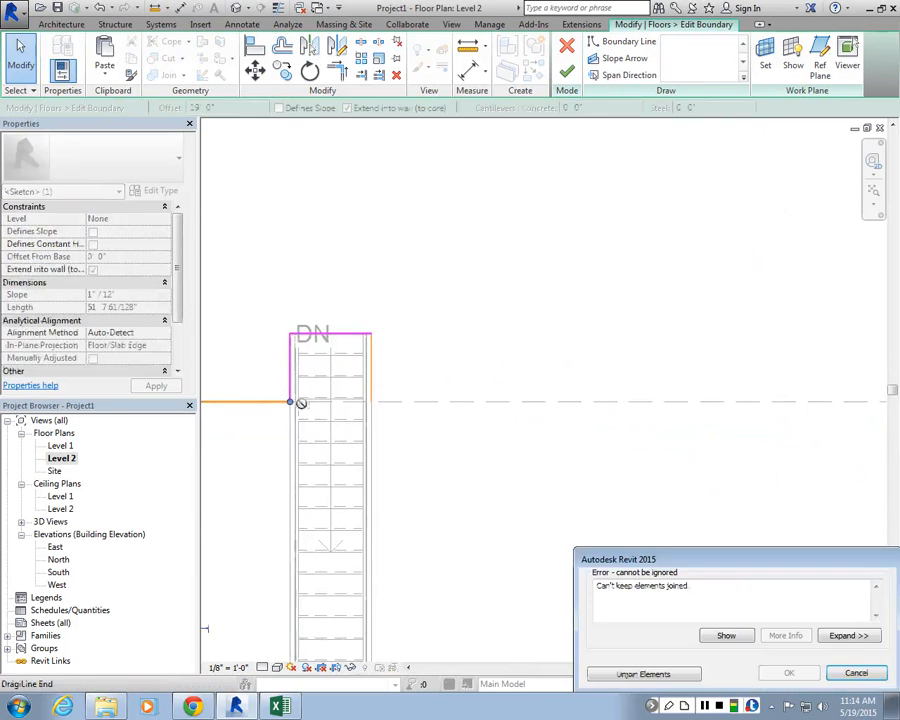
key(Escape)
key(Escape)
Step: Unjoin and shorten the floor's edge boundary line so it ends at the straight stair's opening
scroll(360, 416, down, 4)
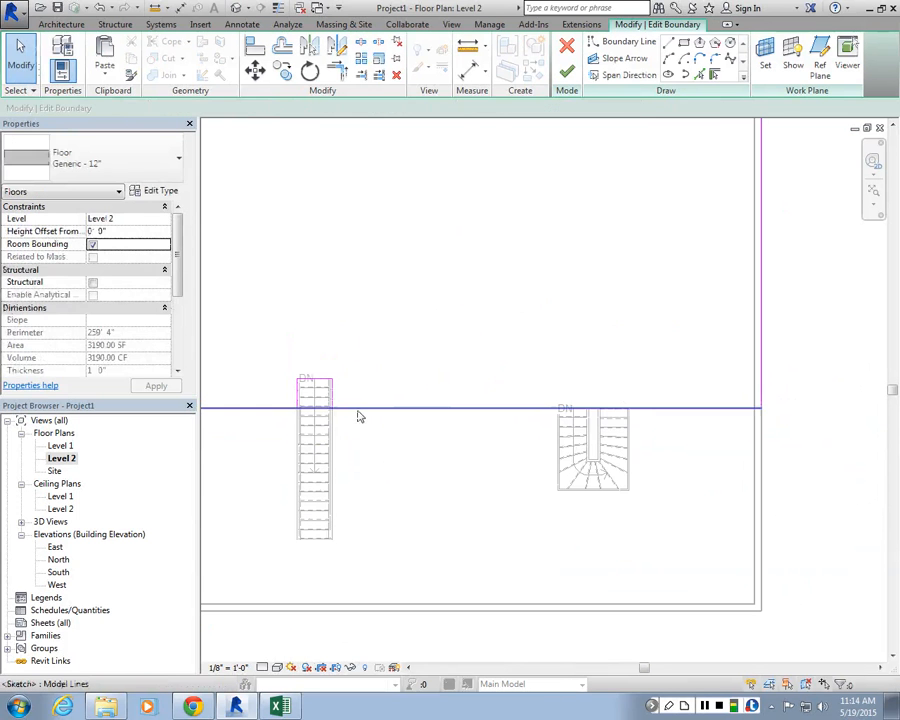
click(358, 412)
drag(762, 409, 296, 406)
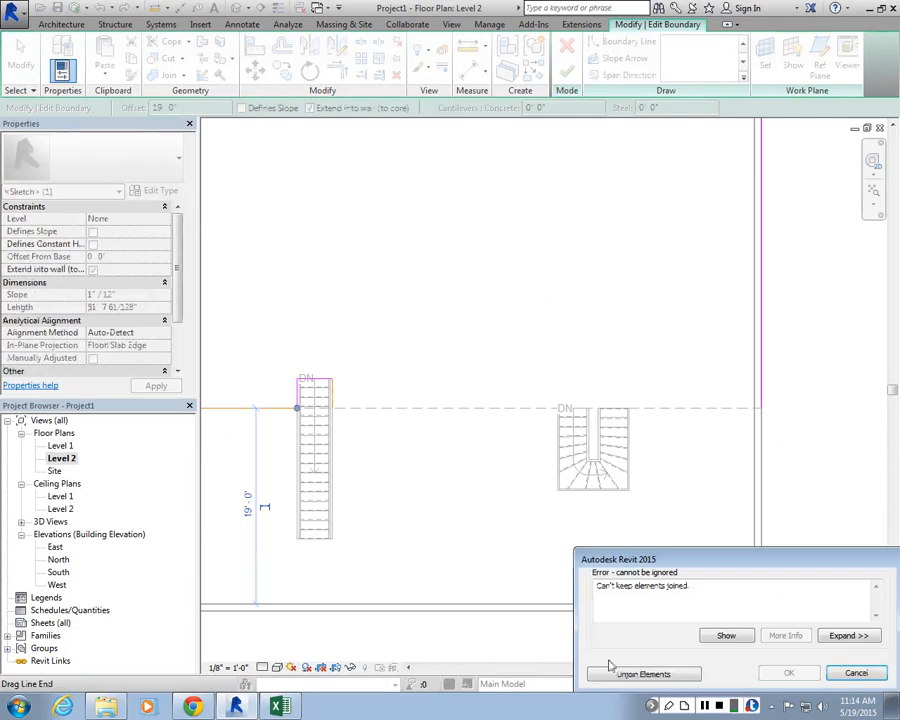
click(613, 671)
click(375, 441)
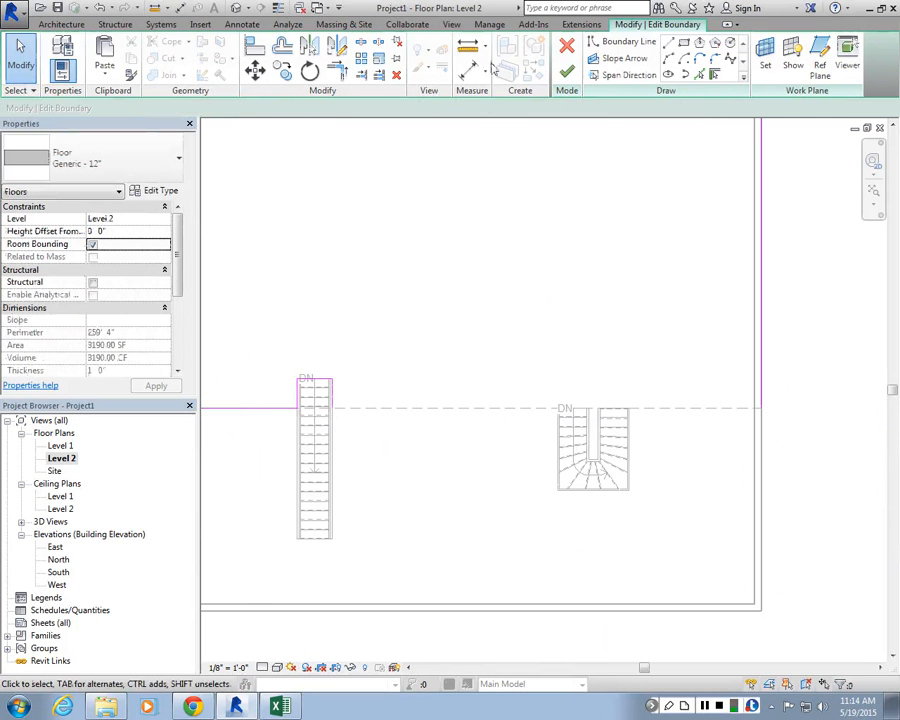
Step: Sketch a boundary line from the straight stair's opening to the floor's right edge
click(669, 44)
scroll(328, 417, up, 4)
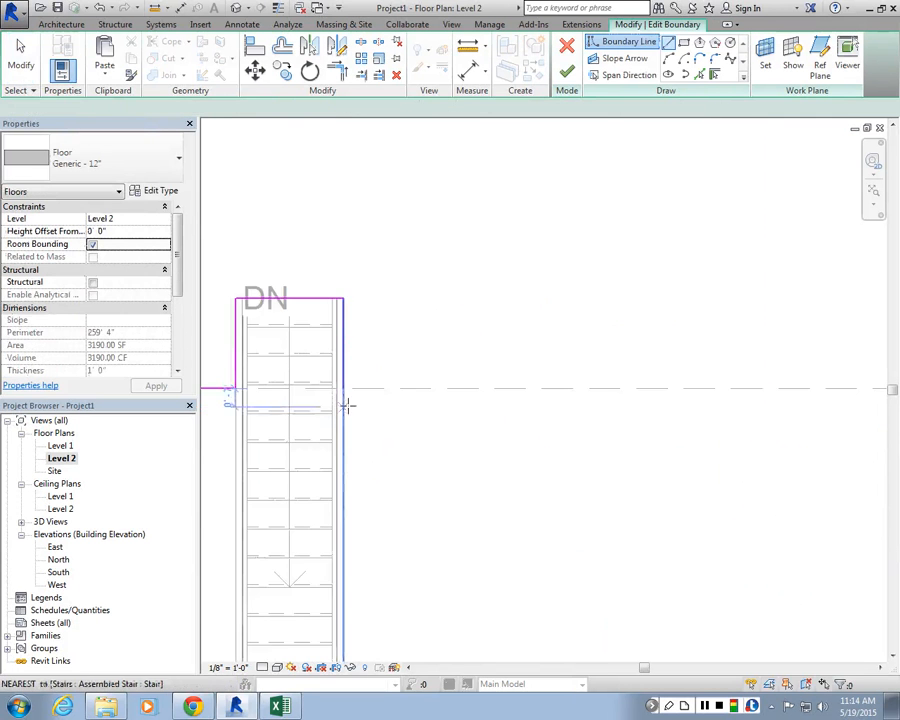
click(344, 389)
scroll(347, 396, down, 4)
middle_drag(773, 394, 594, 381)
scroll(595, 381, up, 1)
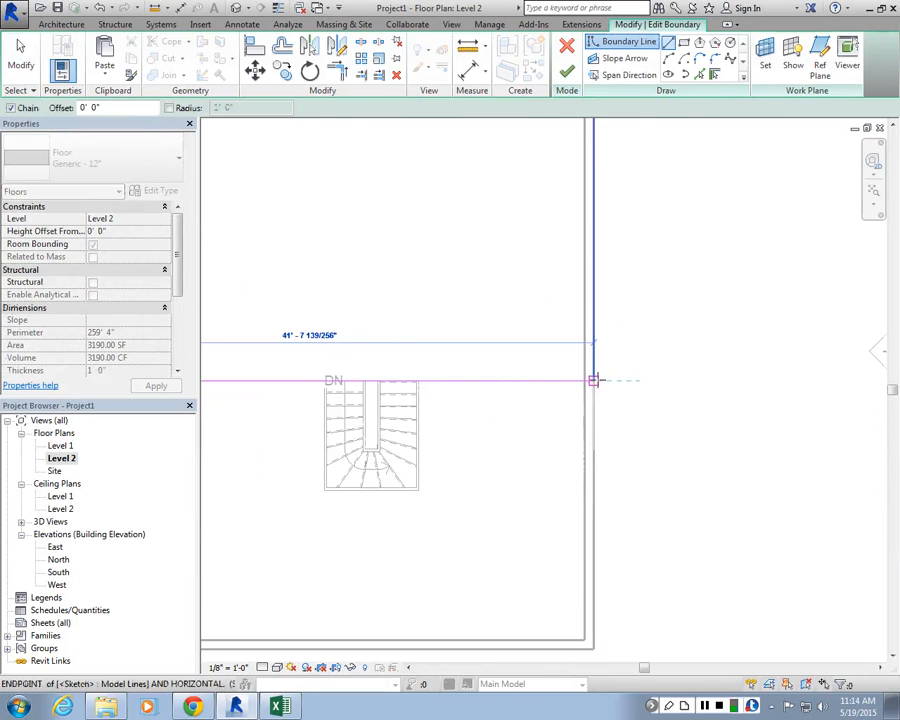
click(594, 380)
Step: Finish the floor boundary edit and attach walls reaching this level to the floor's bottom
click(566, 72)
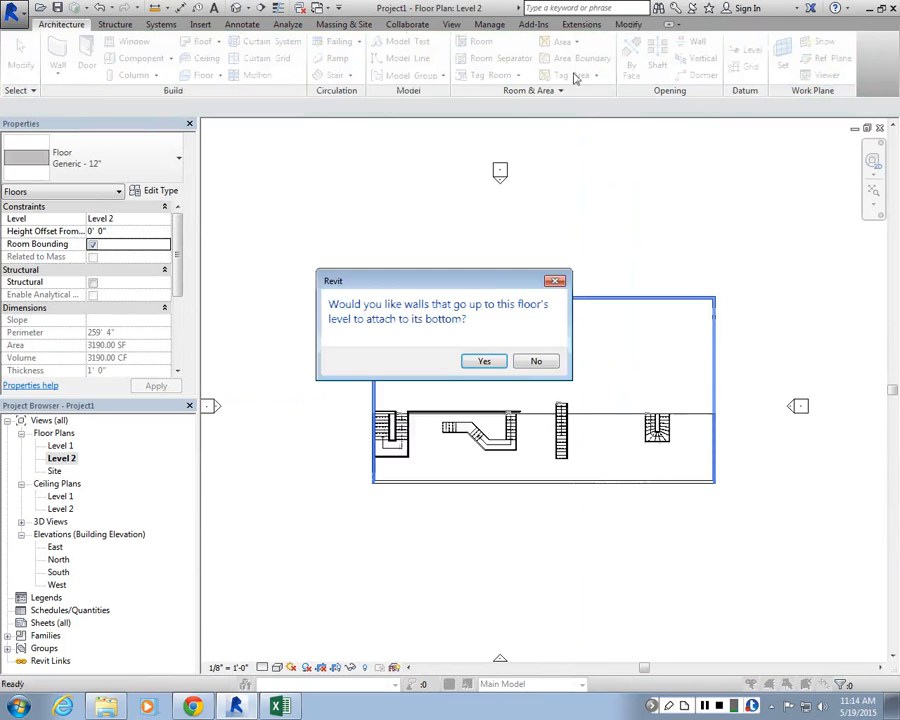
click(486, 303)
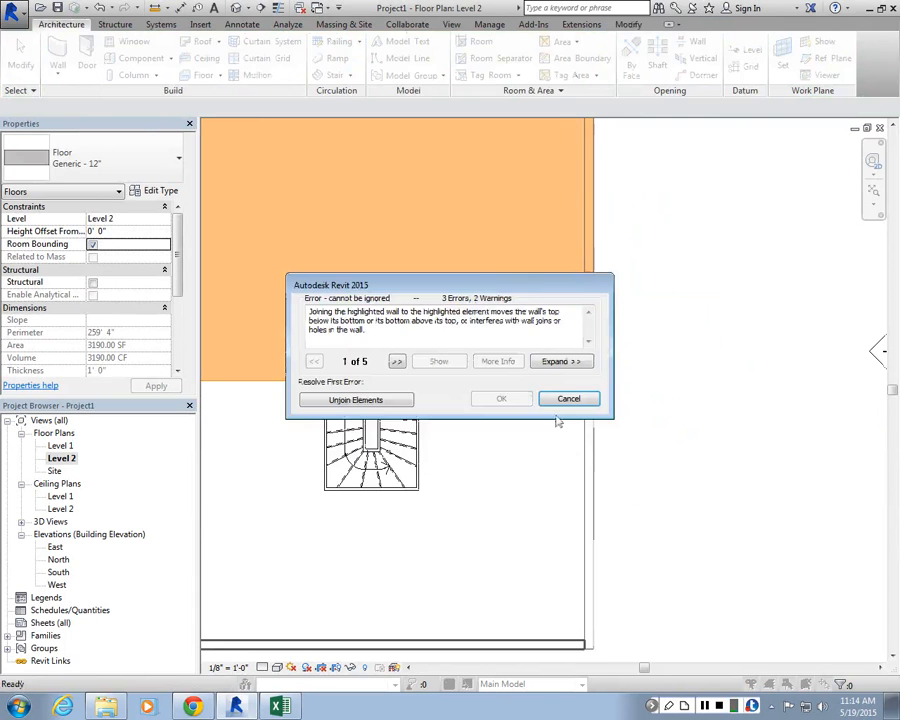
Step: Inspect the floor opening and the straight steel stair in the 3D view
click(566, 401)
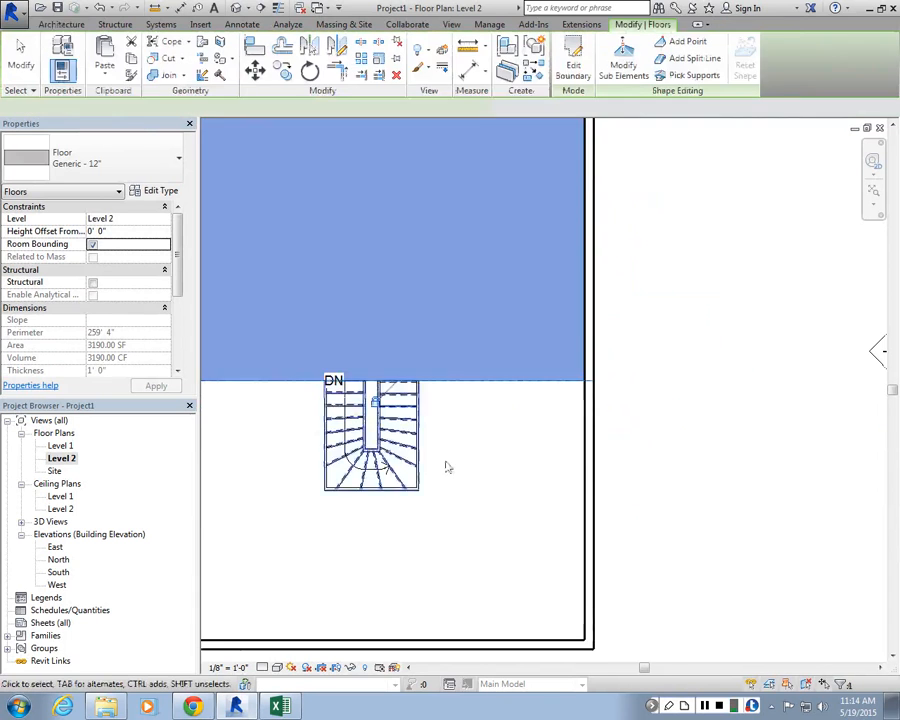
click(457, 476)
click(259, 7)
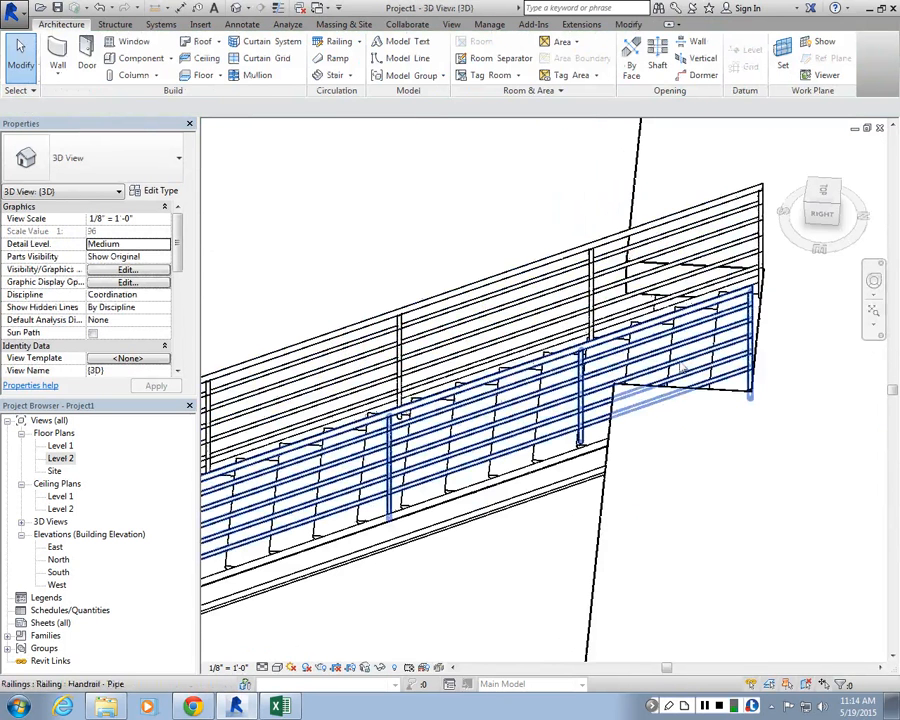
scroll(591, 347, down, 1)
shift+middle_drag(568, 368, 669, 394)
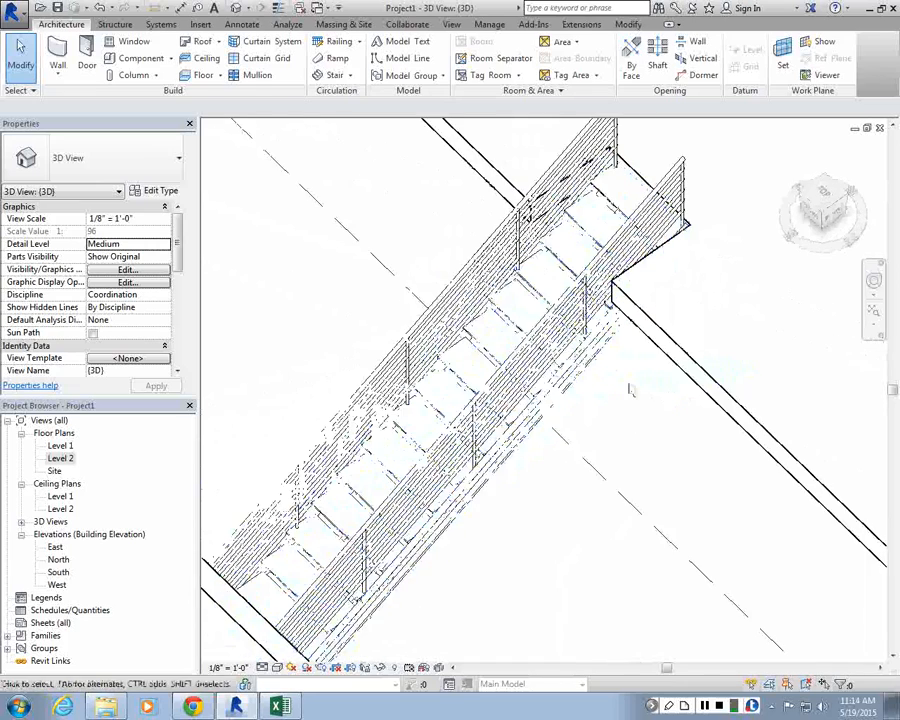
scroll(270, 355, up, 1)
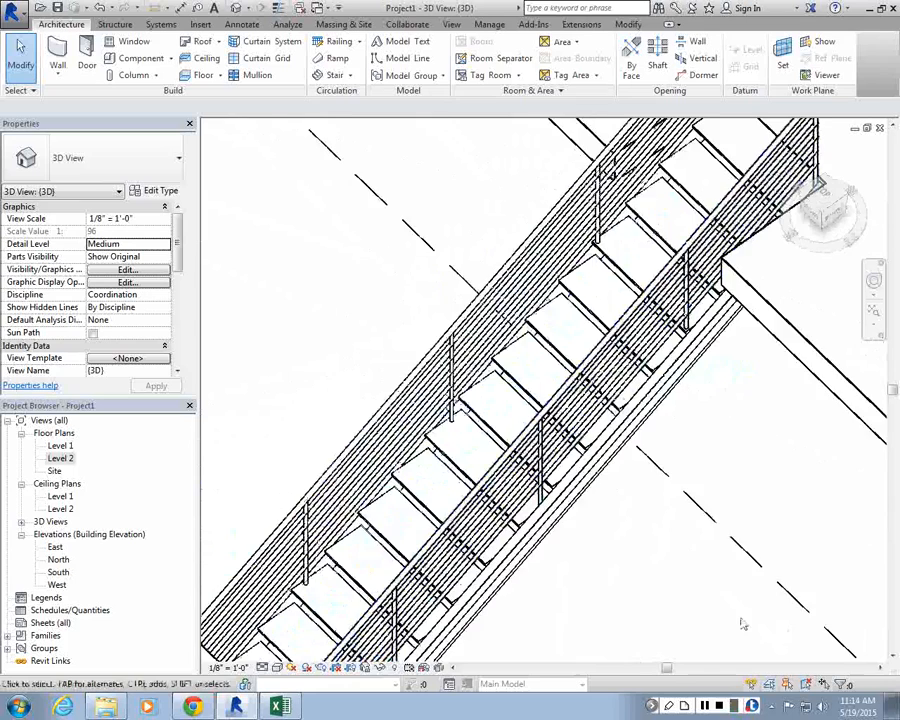
scroll(690, 598, up, 1)
scroll(640, 550, down, 3)
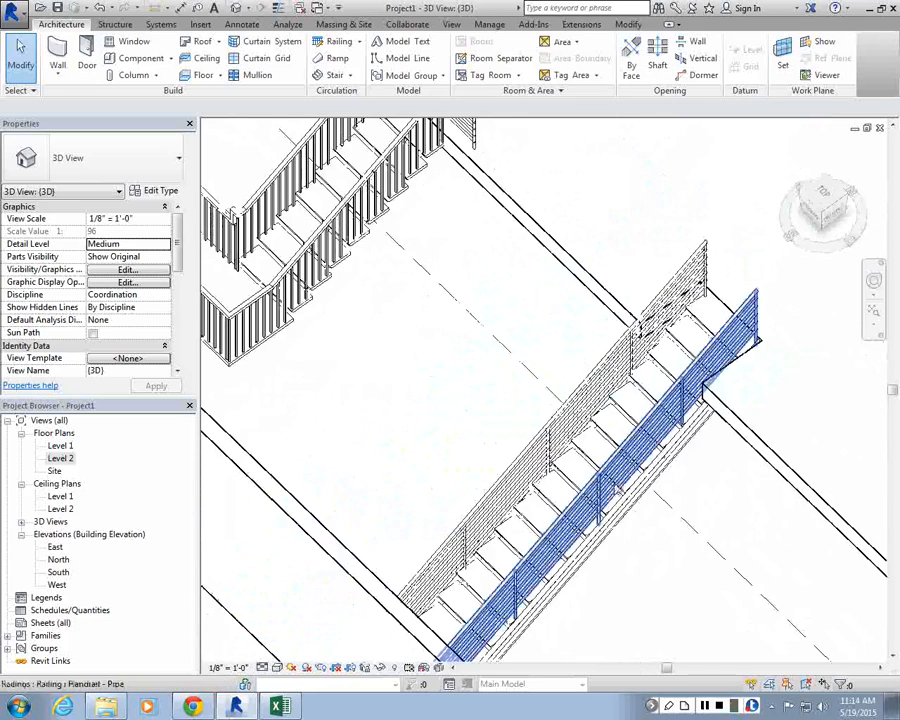
scroll(545, 390, down, 2)
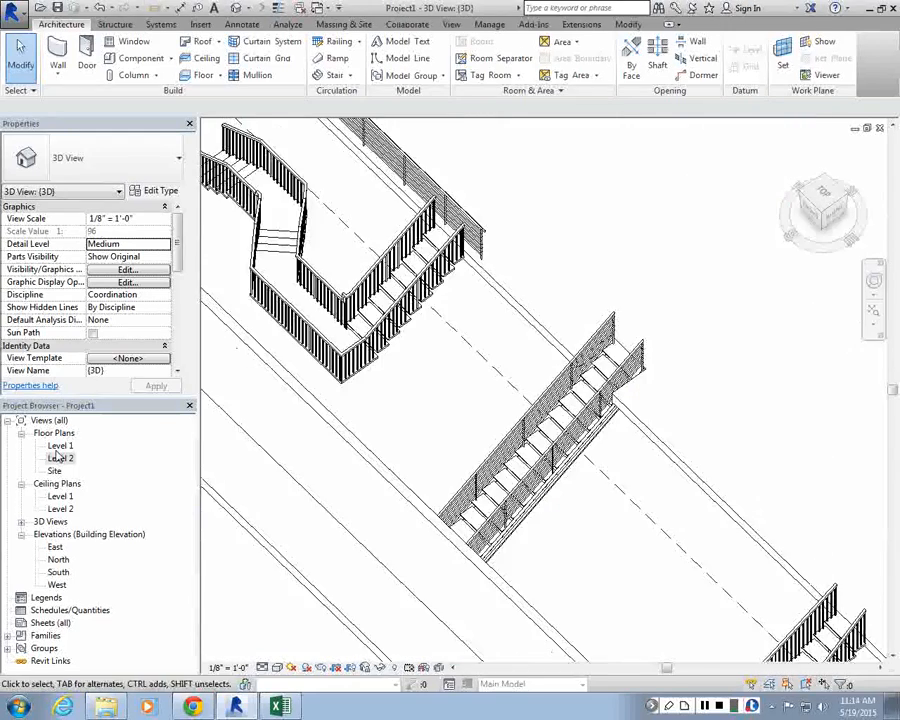
Step: Copy the straight steel stair to the right on the Level 1 plan
double_click(60, 445)
scroll(405, 367, down, 2)
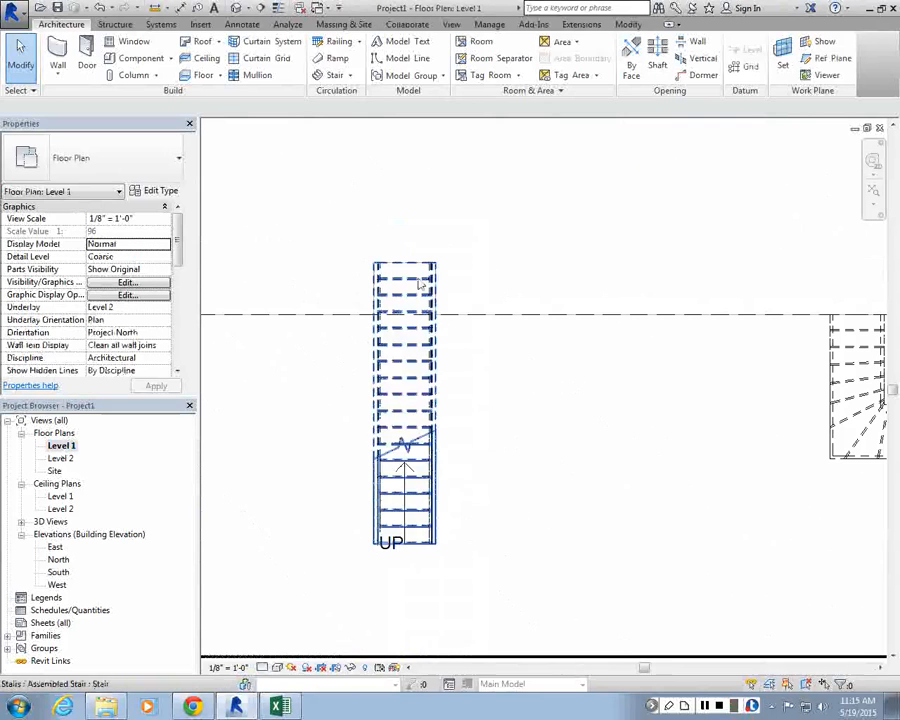
click(420, 265)
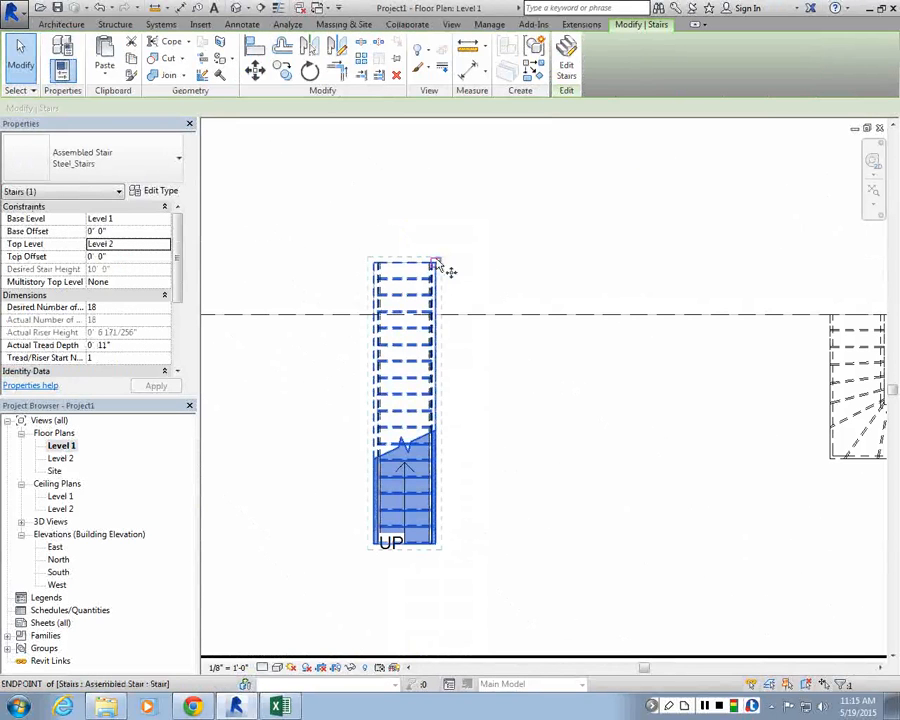
key(c)
key(o)
click(438, 264)
click(581, 265)
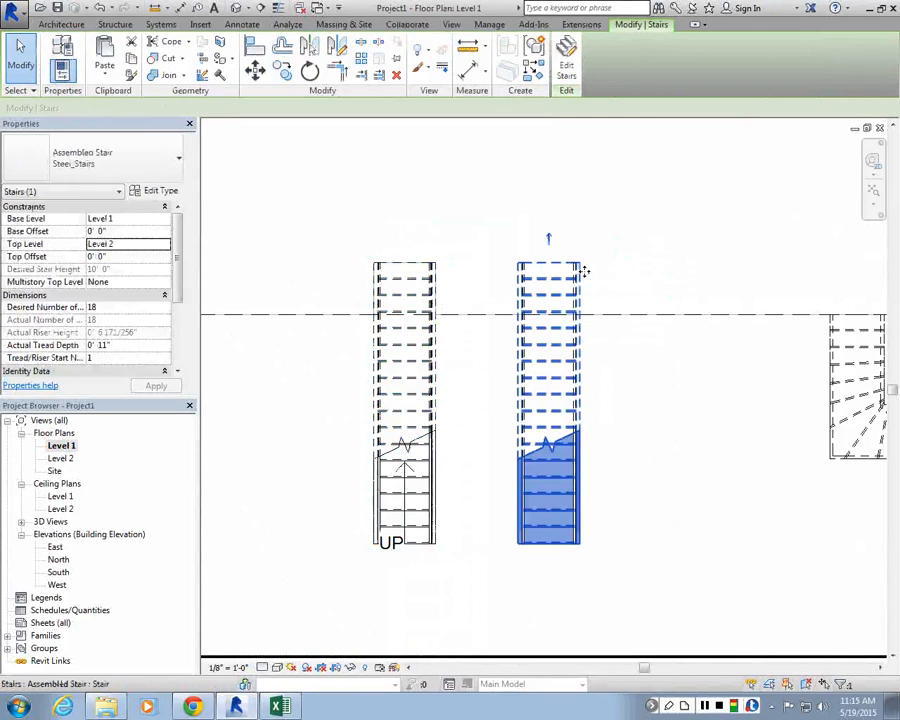
key(Escape)
Step: Edit the copied stair, convert its run to a custom sketch-based component, and open the run's sketch
click(566, 276)
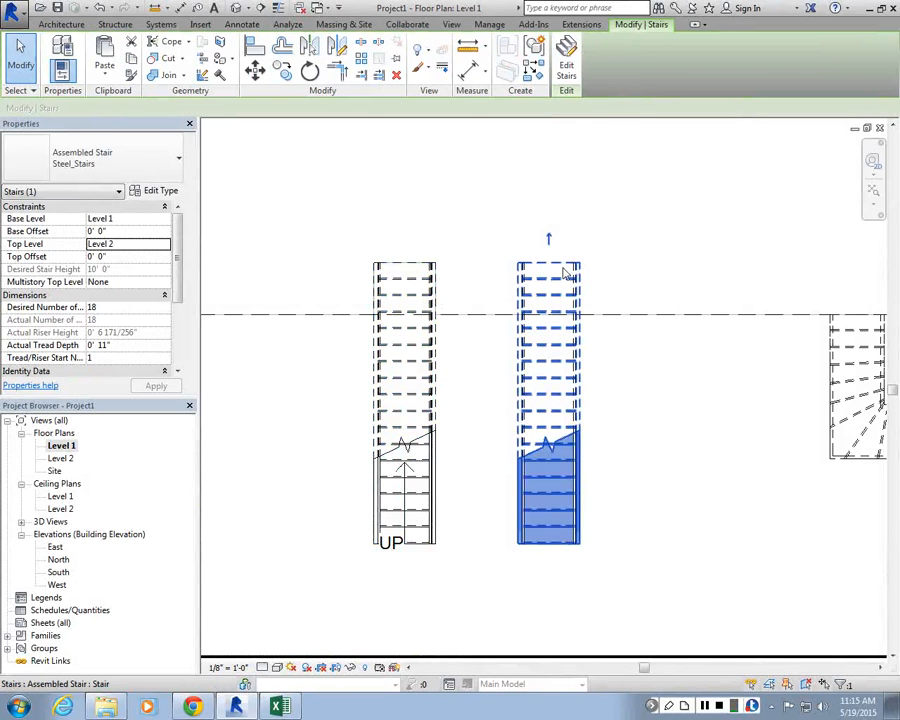
scroll(615, 382, up, 2)
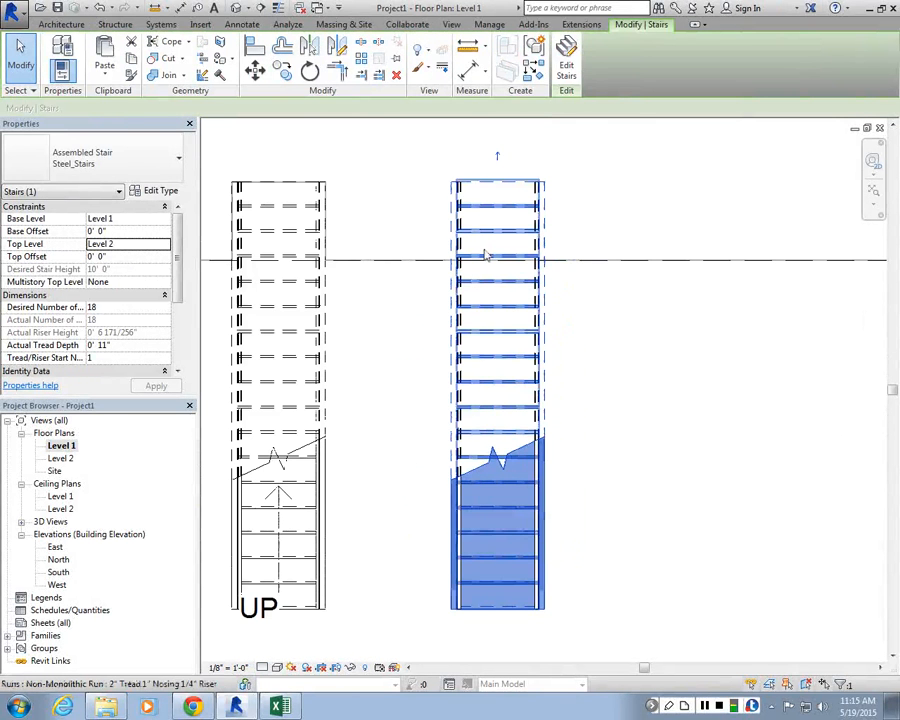
key(Escape)
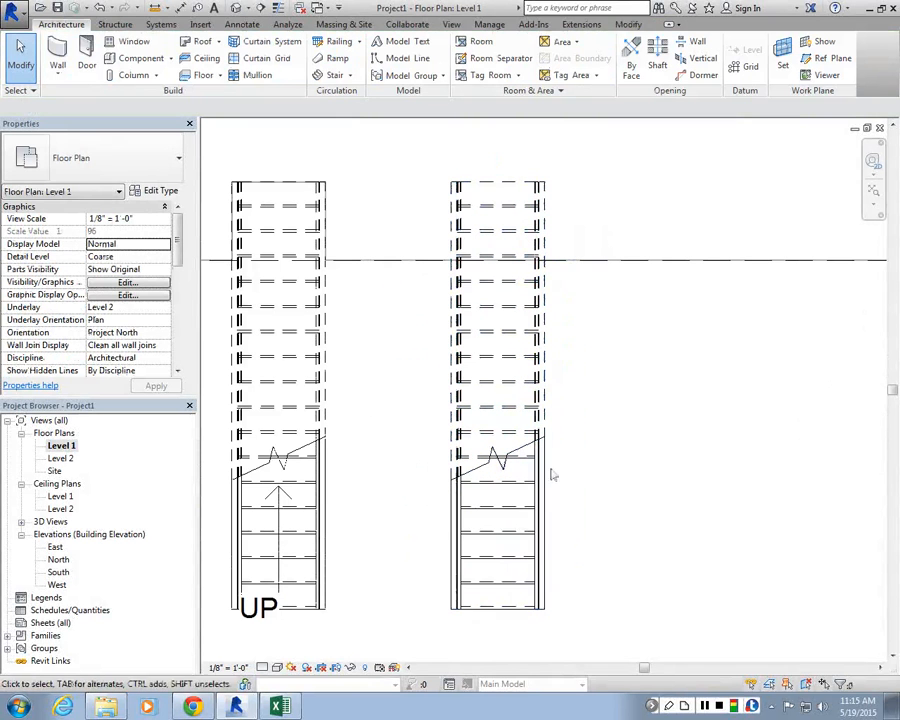
click(470, 191)
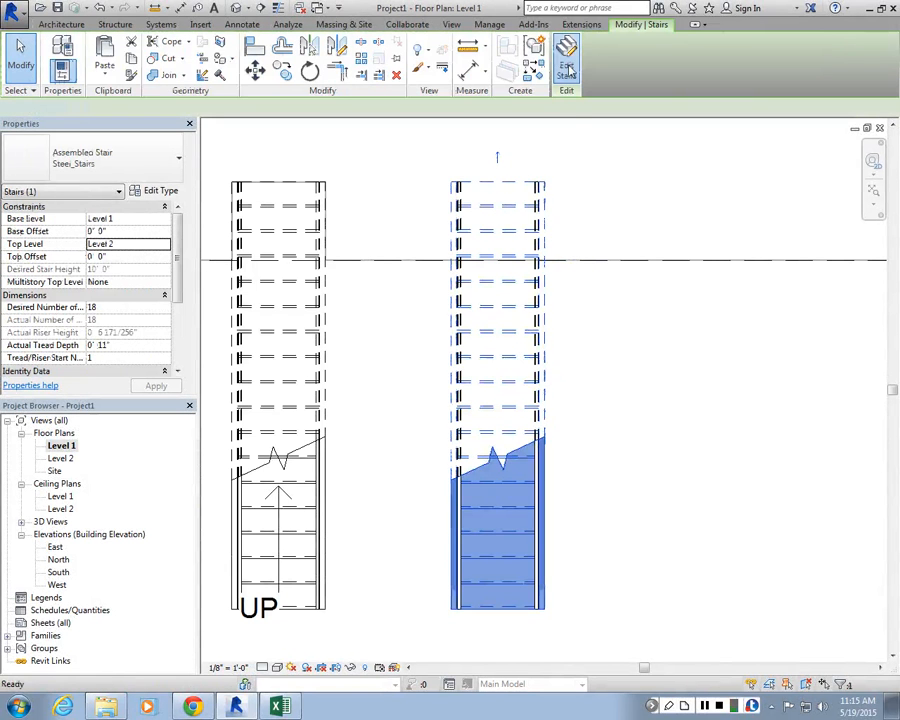
click(568, 71)
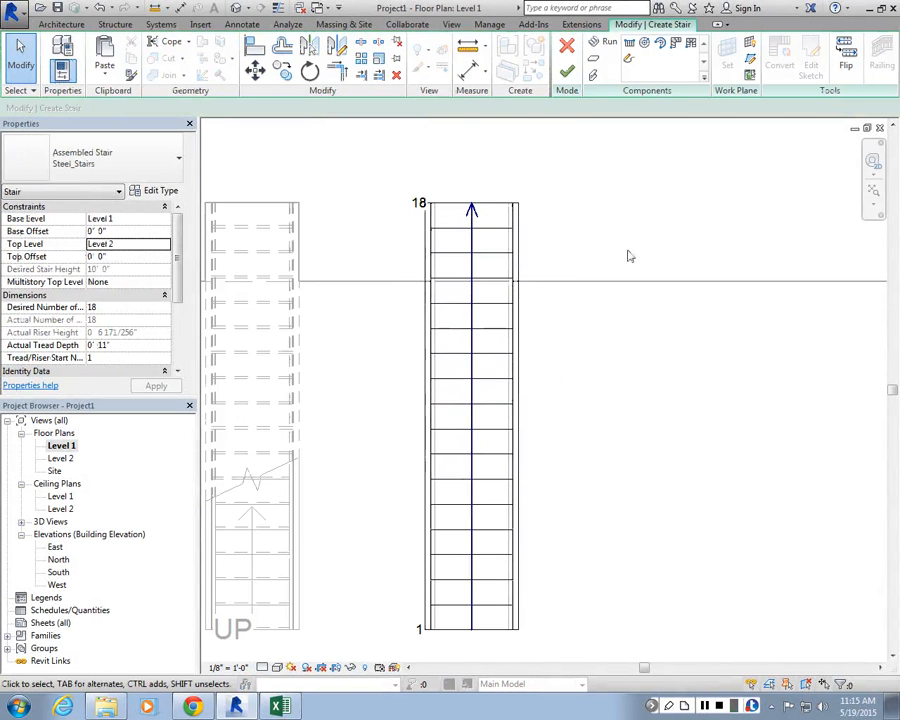
click(503, 216)
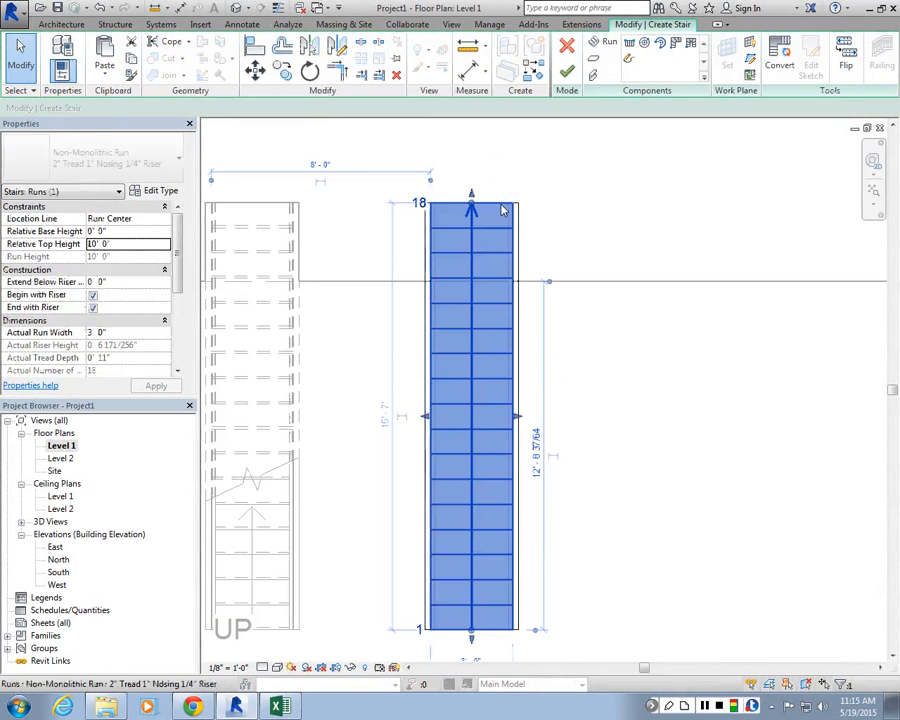
click(780, 64)
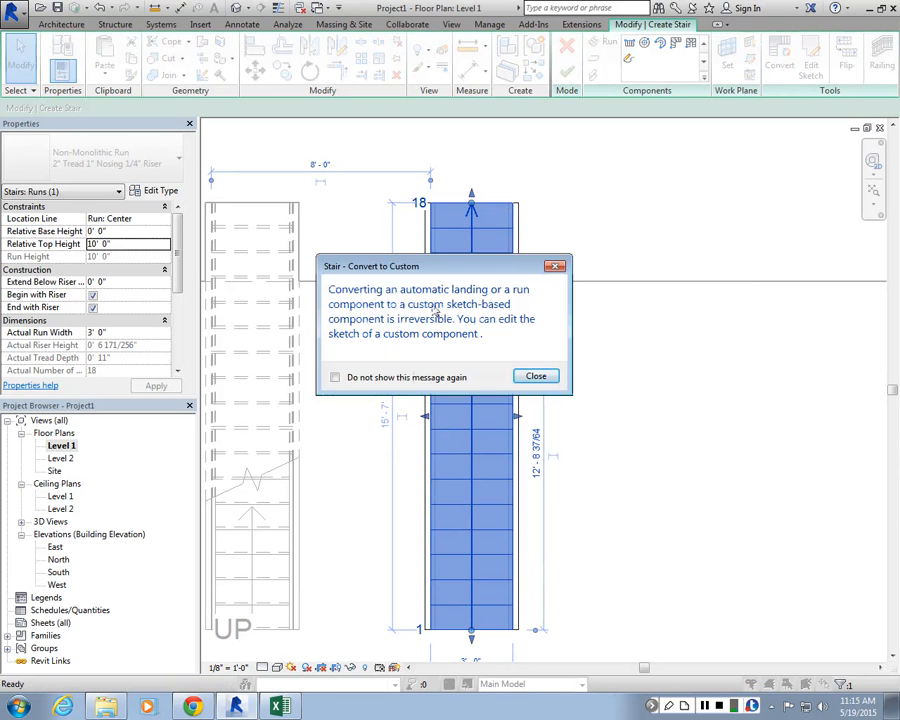
click(535, 377)
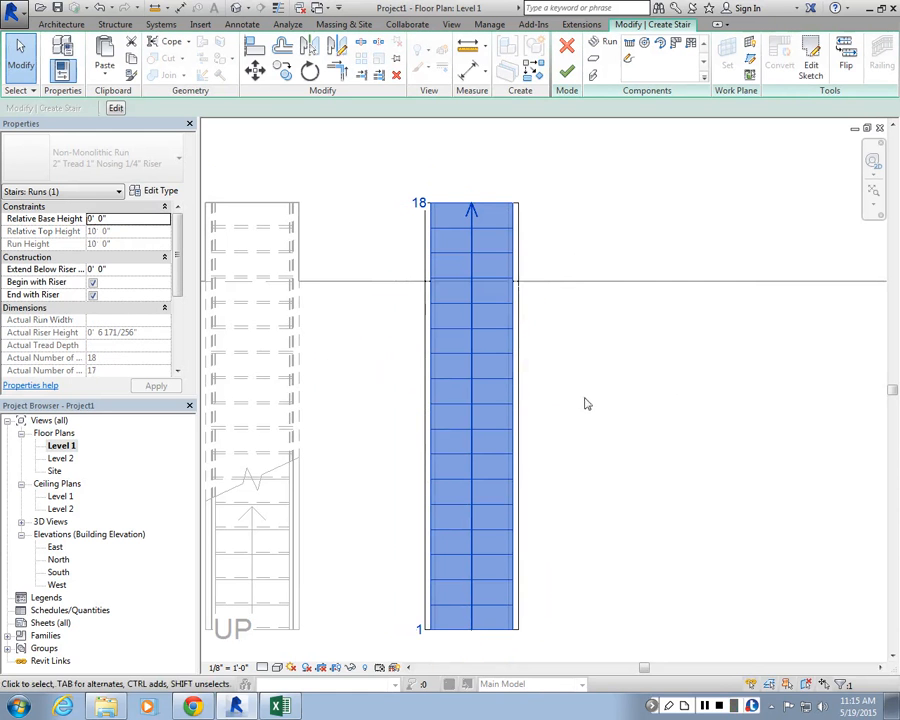
click(812, 66)
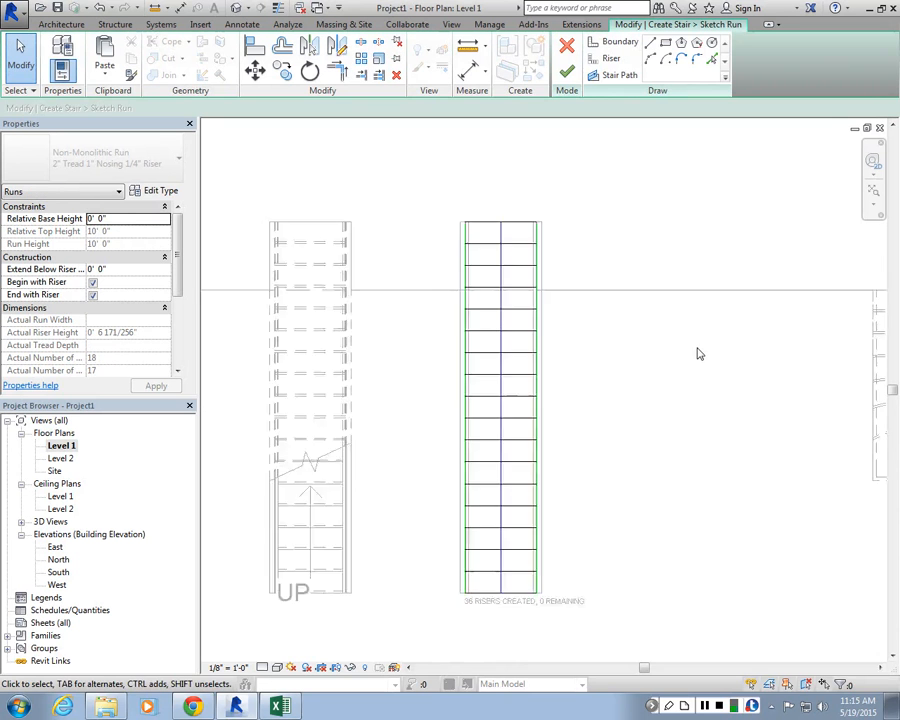
scroll(600, 353, up, 2)
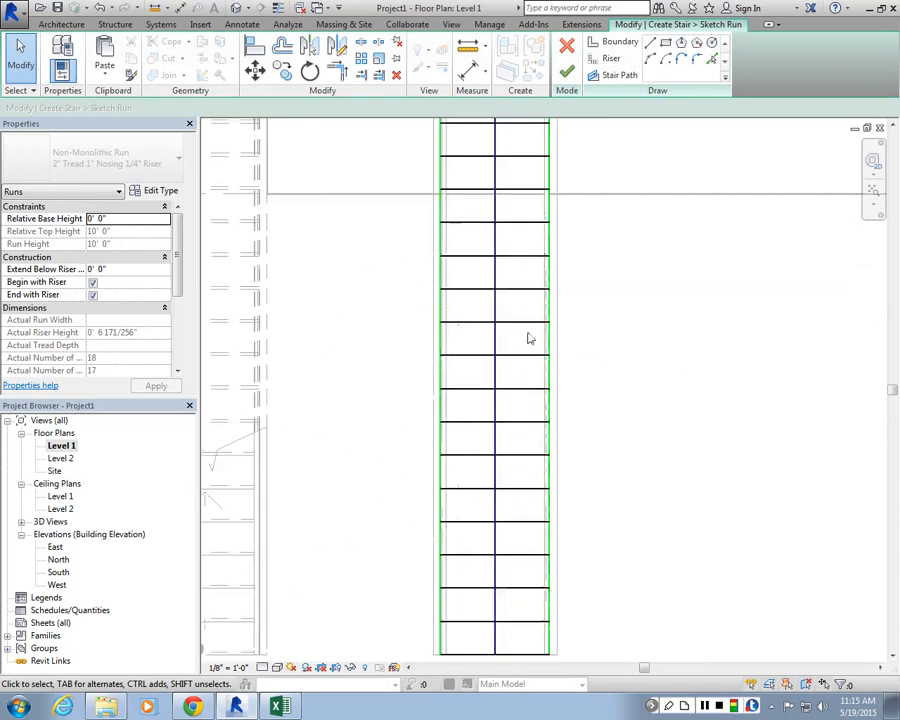
Step: Move the lower end of the run's right boundary outward so the run tapers to about 6' 7" wide, and finish the sketch
scroll(528, 338, down, 3)
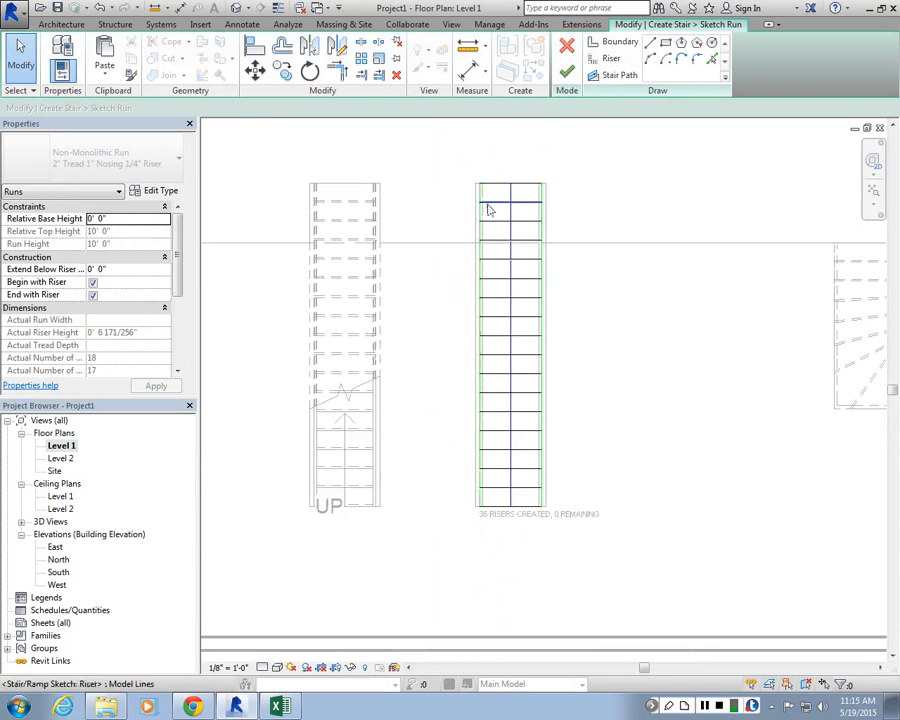
scroll(512, 186, up, 3)
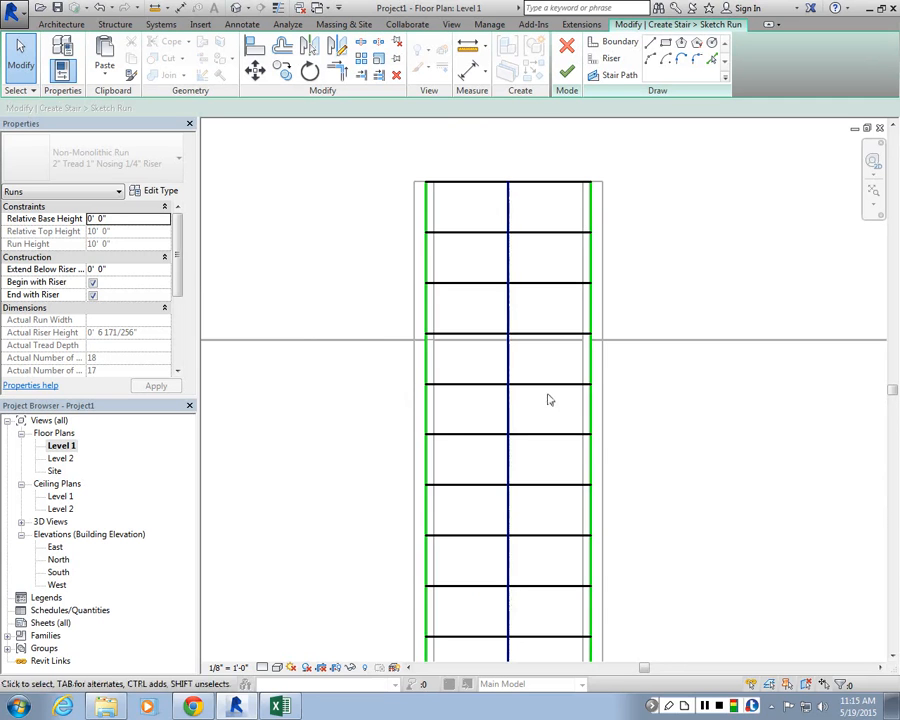
scroll(555, 352, down, 4)
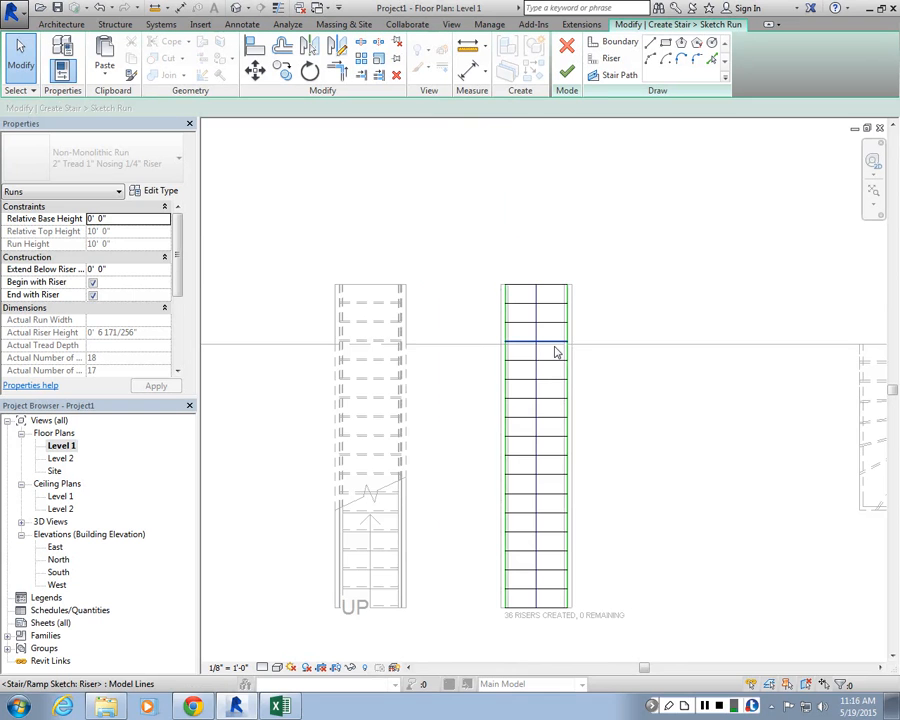
scroll(553, 540, up, 2)
click(558, 540)
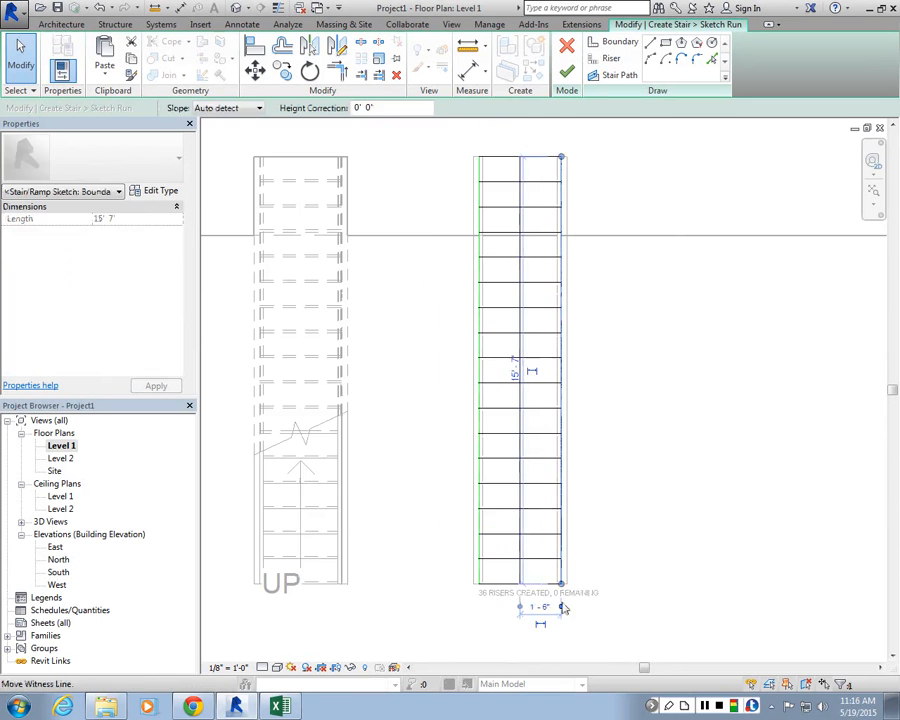
drag(556, 590, 699, 588)
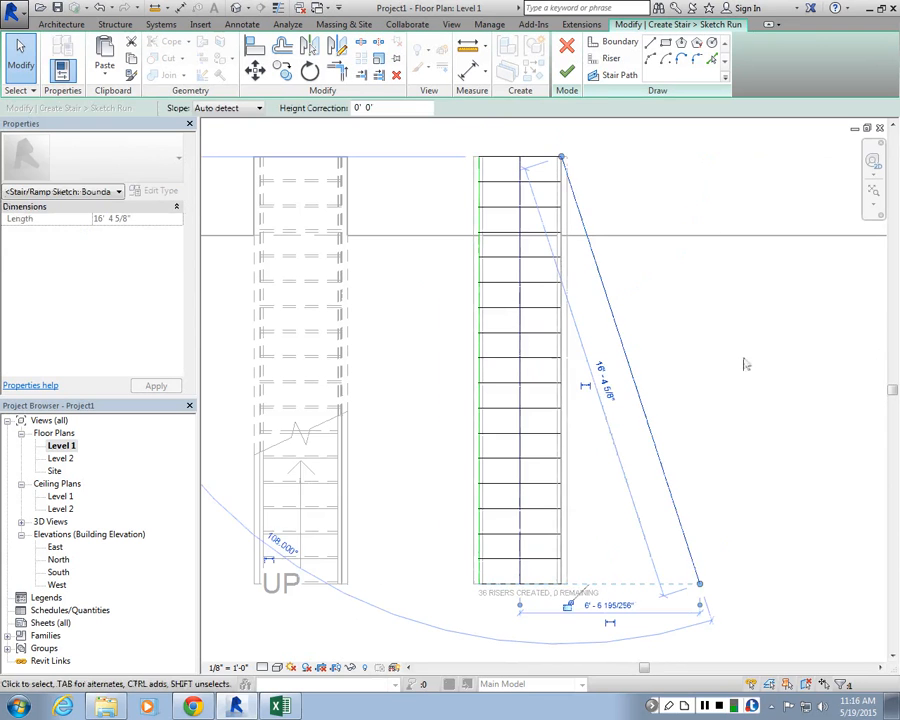
click(568, 74)
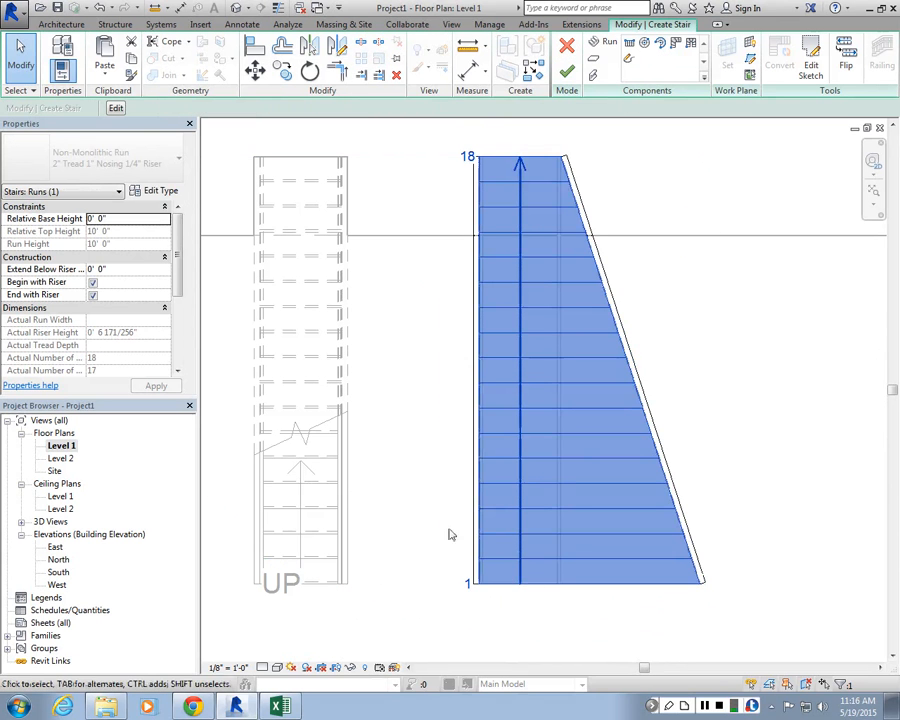
Step: Select the tapered run and reopen its sketch for editing
scroll(476, 425, down, 2)
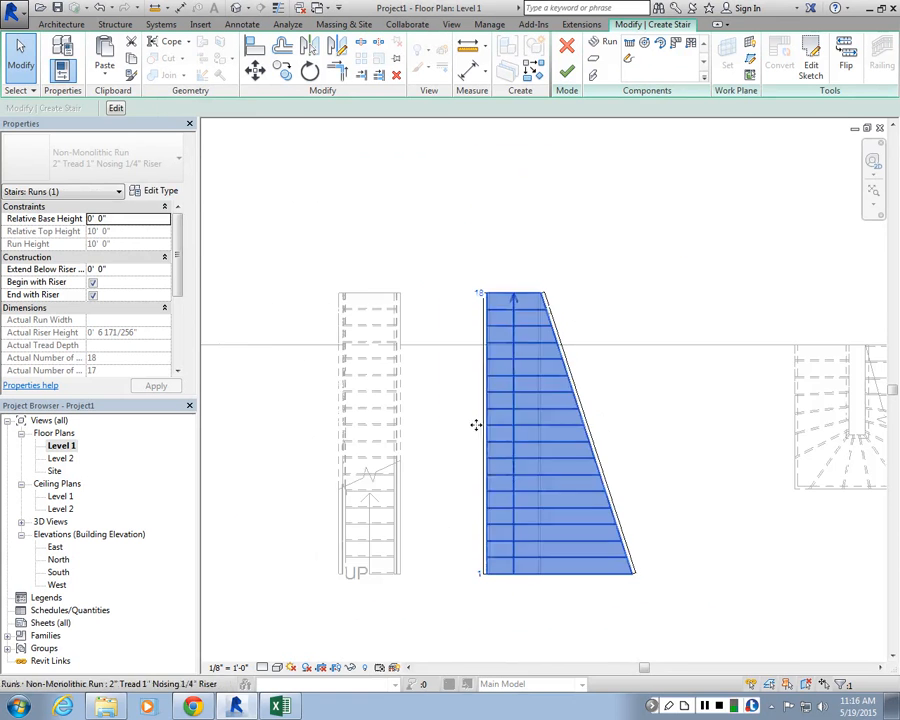
click(476, 425)
scroll(554, 520, up, 1)
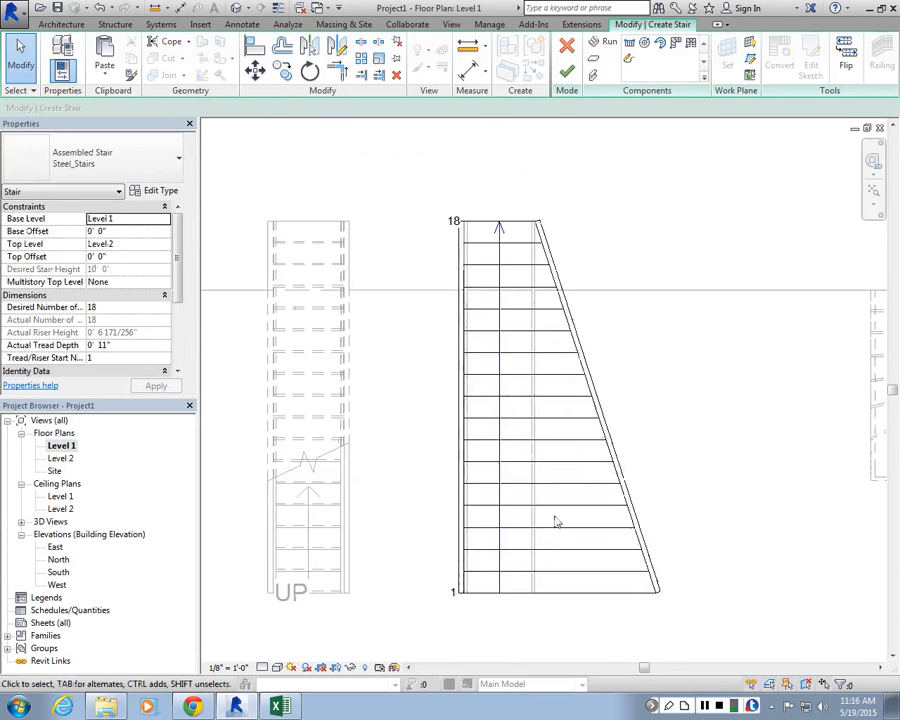
scroll(555, 525, down, 1)
click(574, 560)
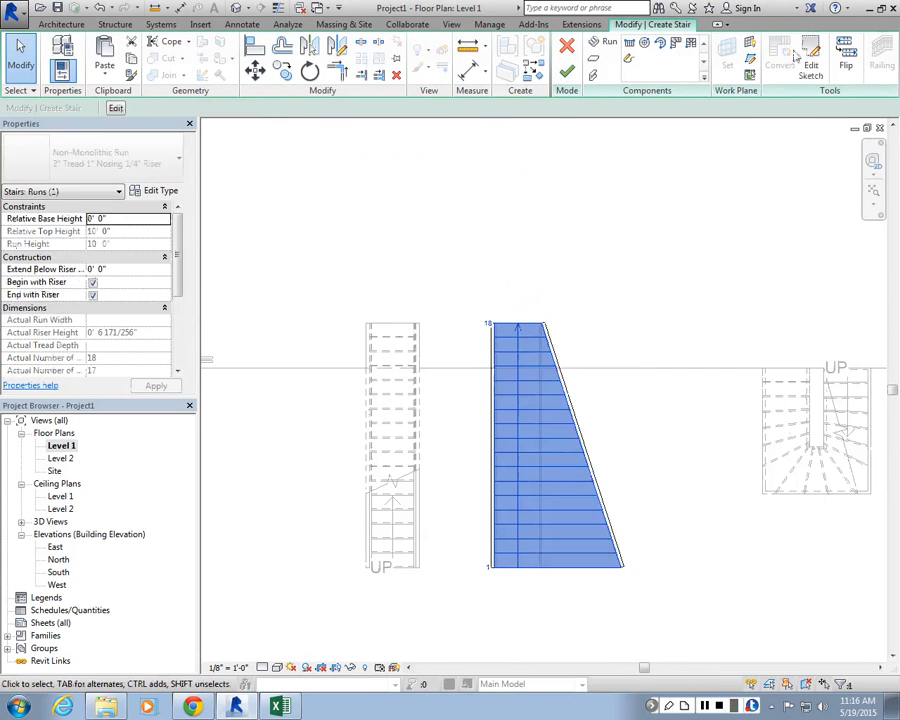
click(808, 62)
scroll(545, 500, up, 1)
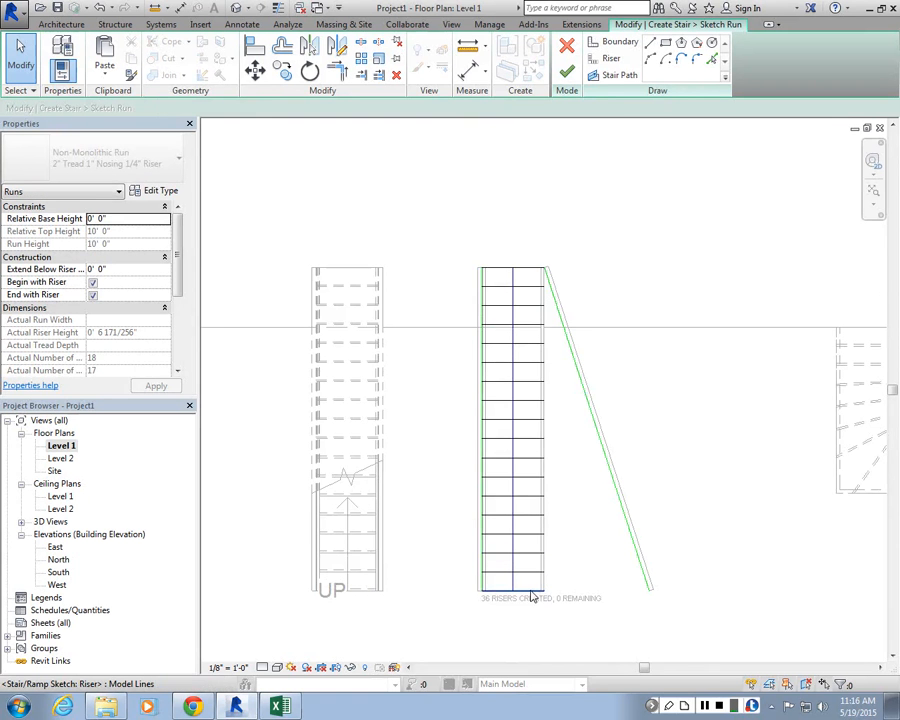
middle_drag(534, 546, 466, 415)
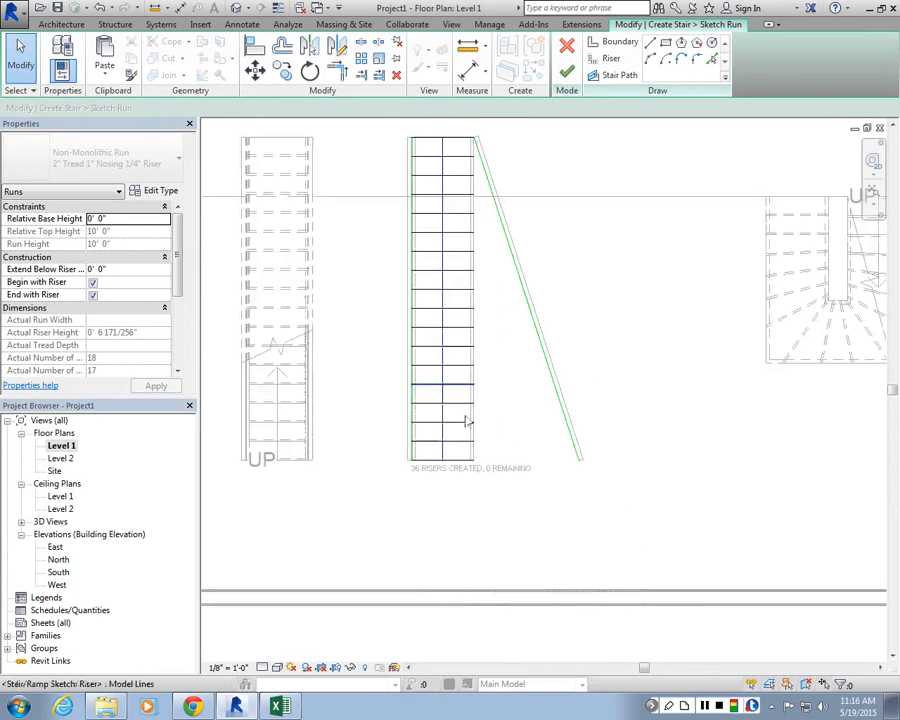
scroll(466, 432, up, 2)
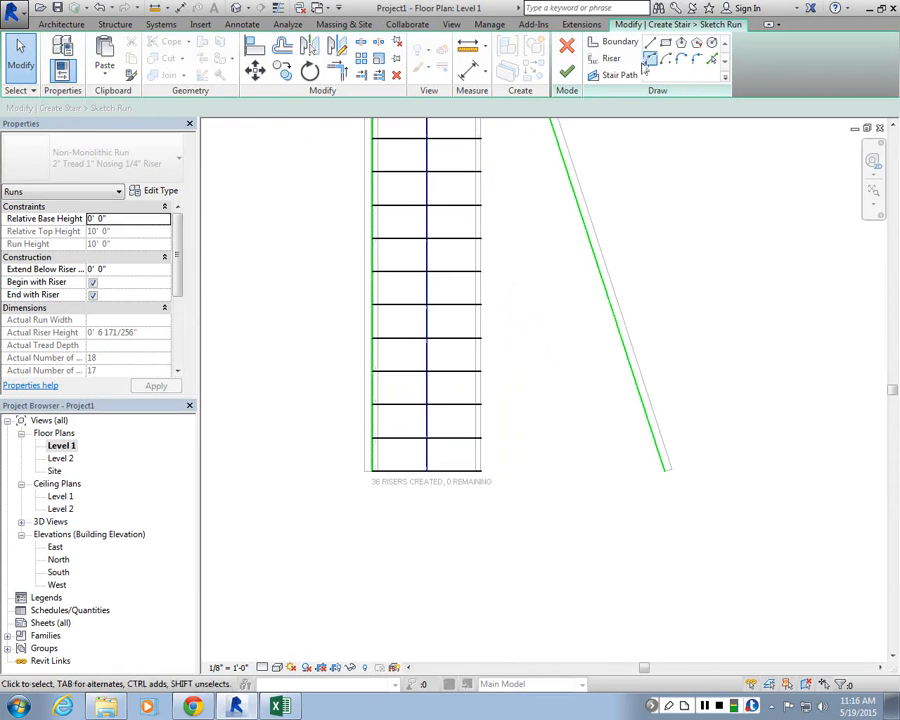
Step: Draw an arc riser across the bottom of the run from the left boundary's end to the slanted boundary's end
click(607, 61)
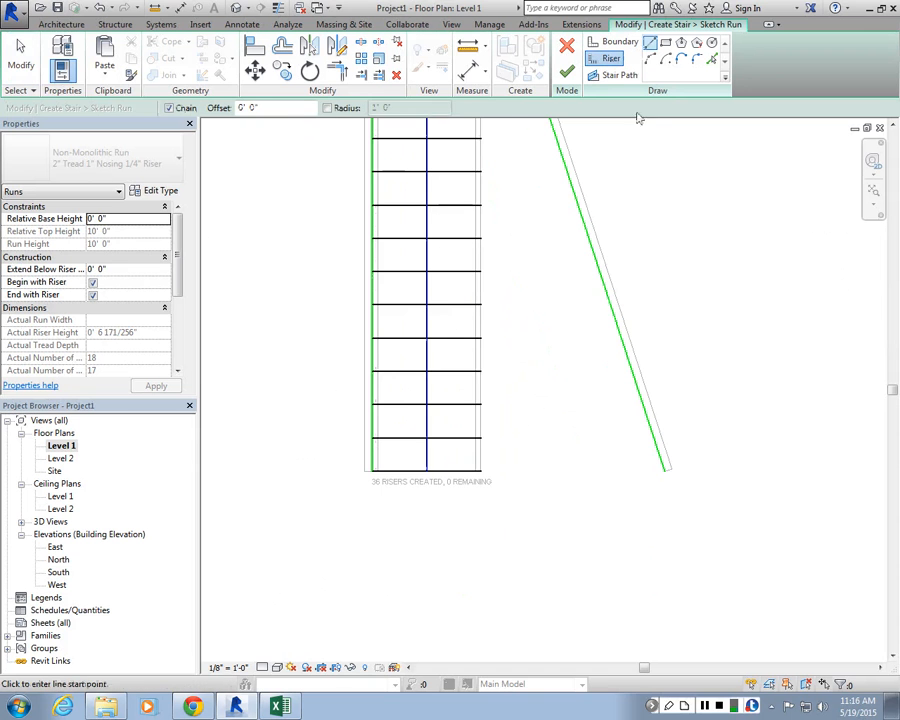
scroll(502, 241, up, 2)
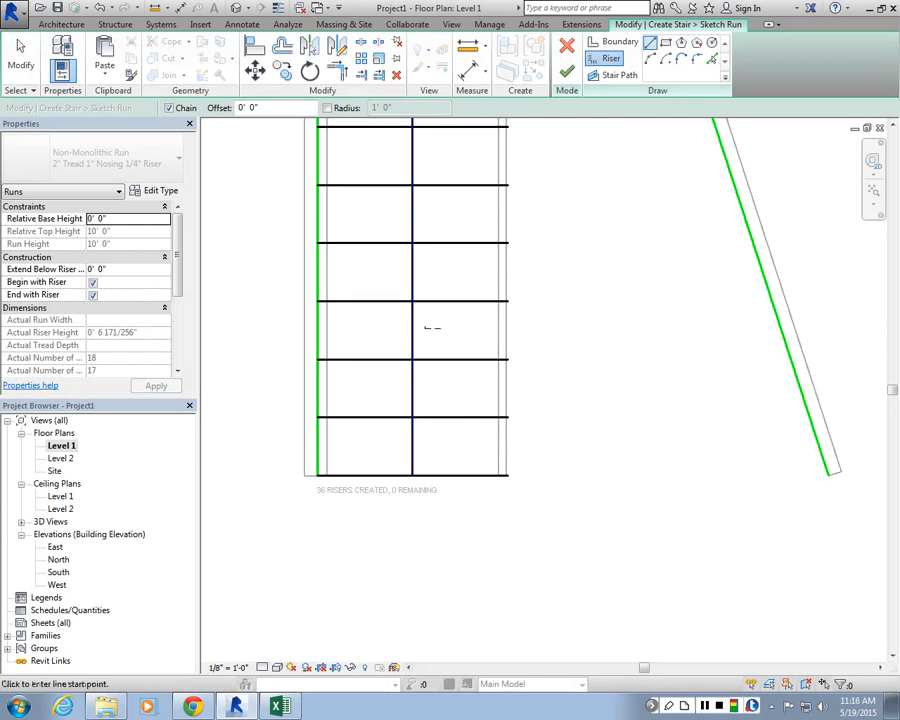
click(651, 58)
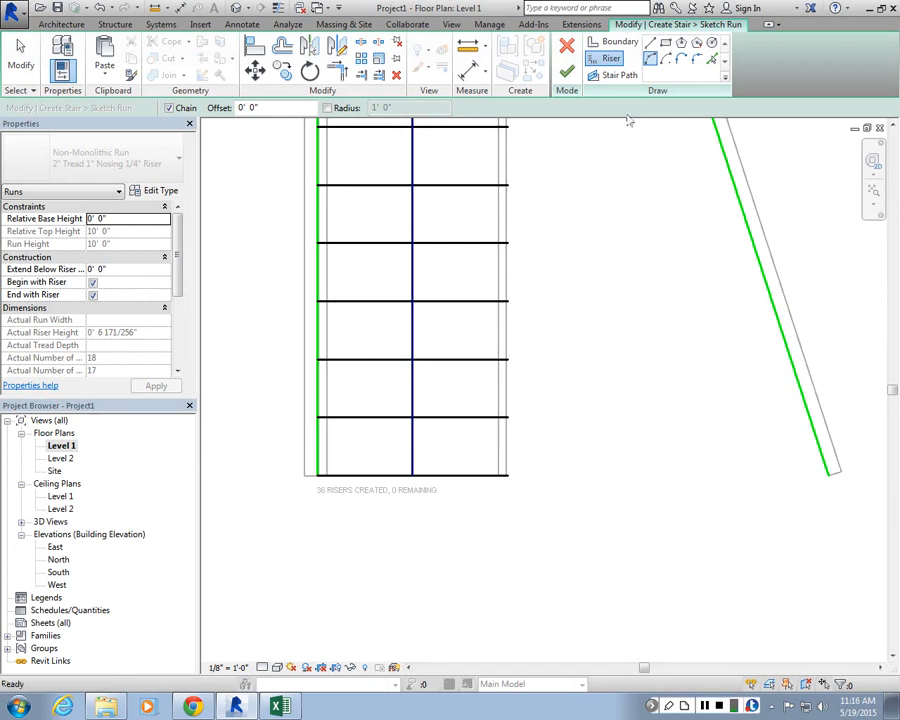
click(318, 474)
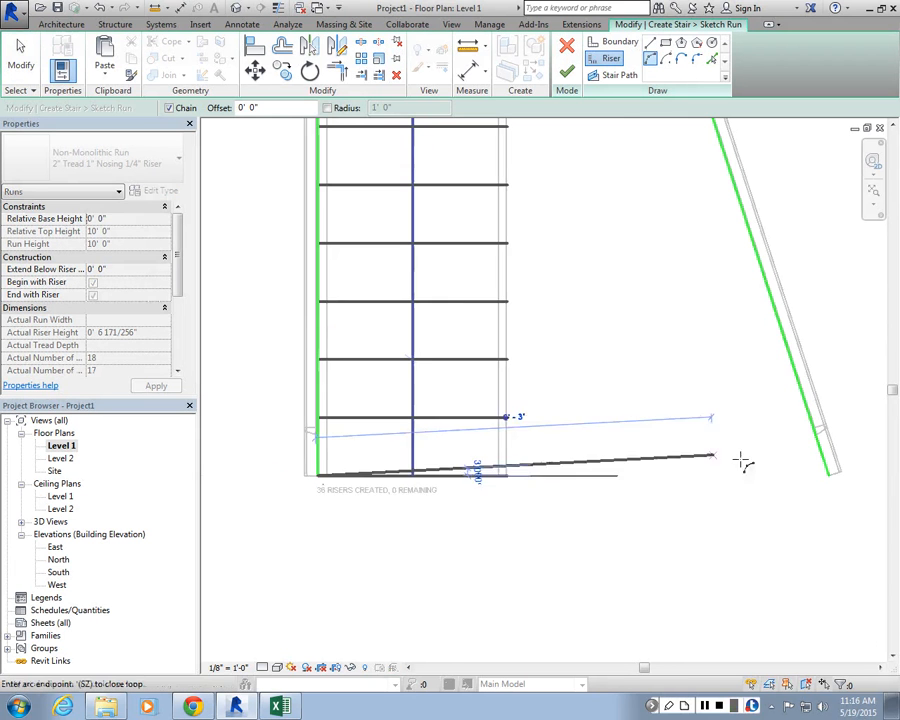
click(828, 476)
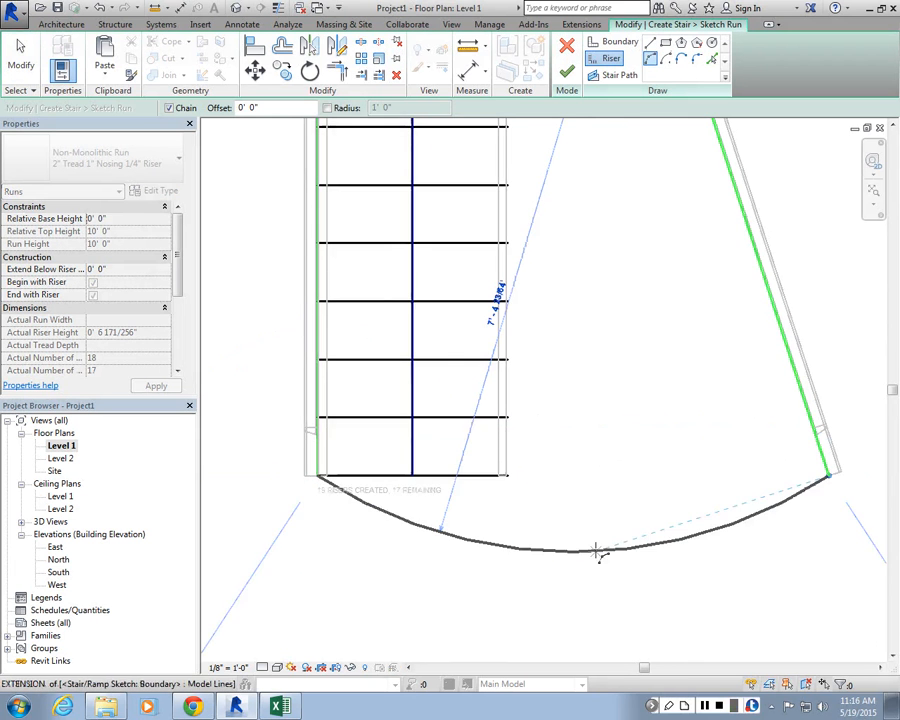
click(600, 547)
key(Escape)
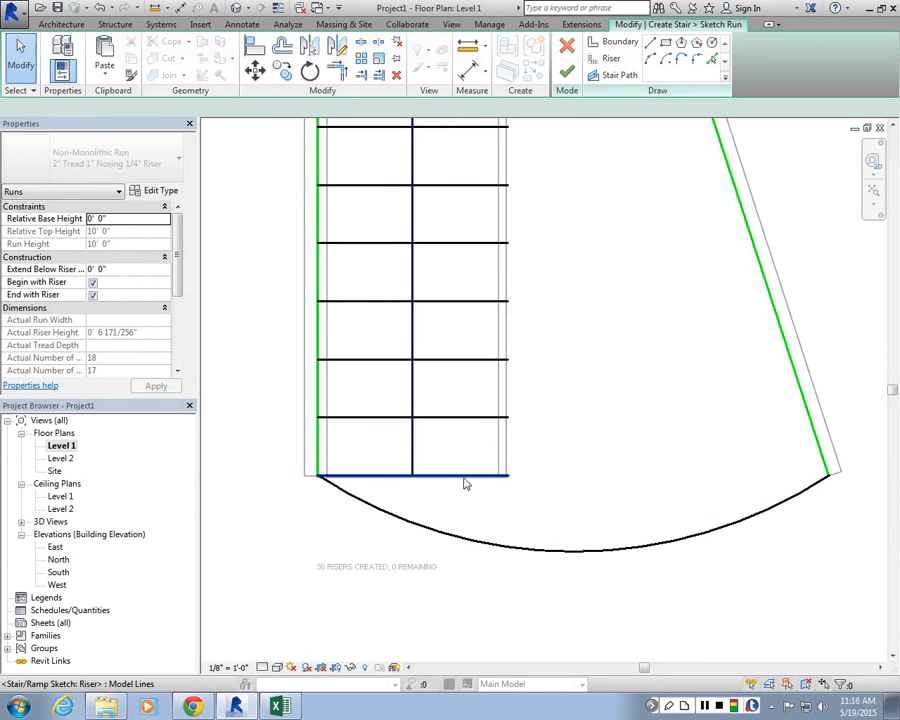
Step: Delete the two lowest straight risers of the run
click(464, 481)
key(Delete)
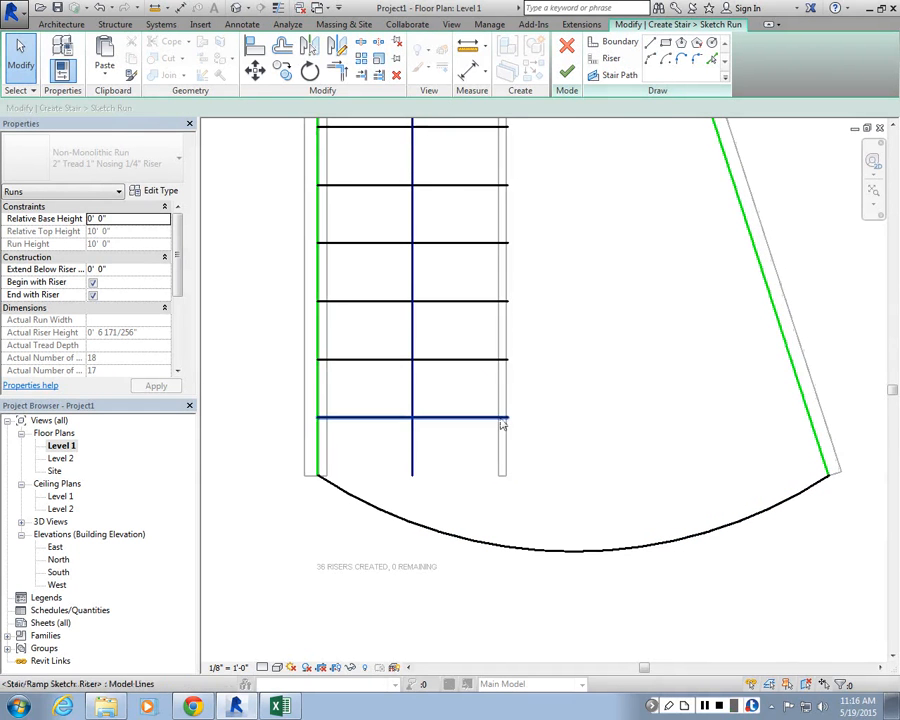
click(502, 421)
key(Delete)
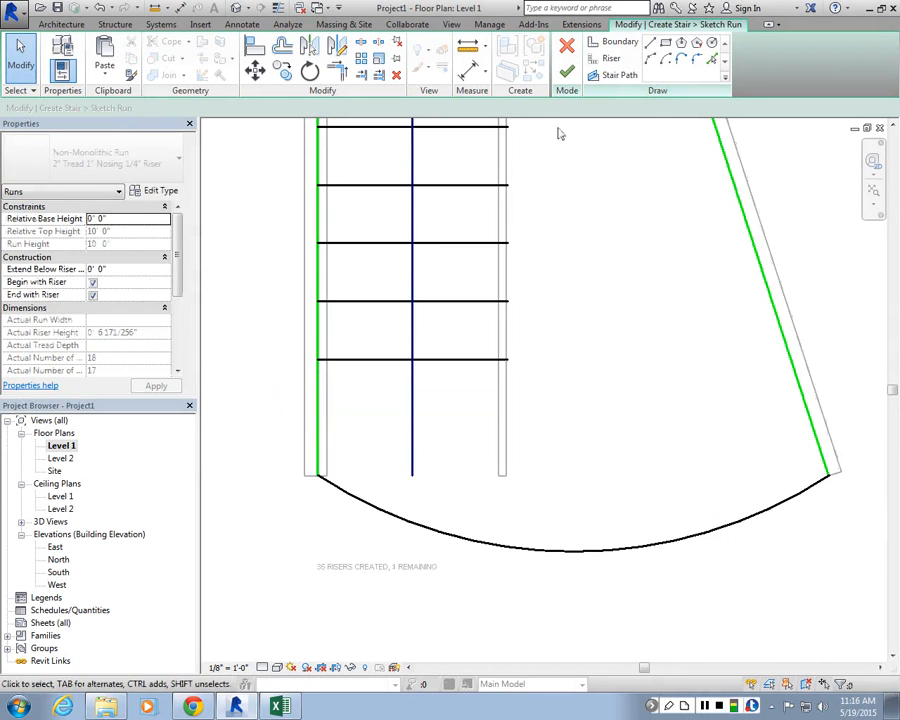
click(650, 59)
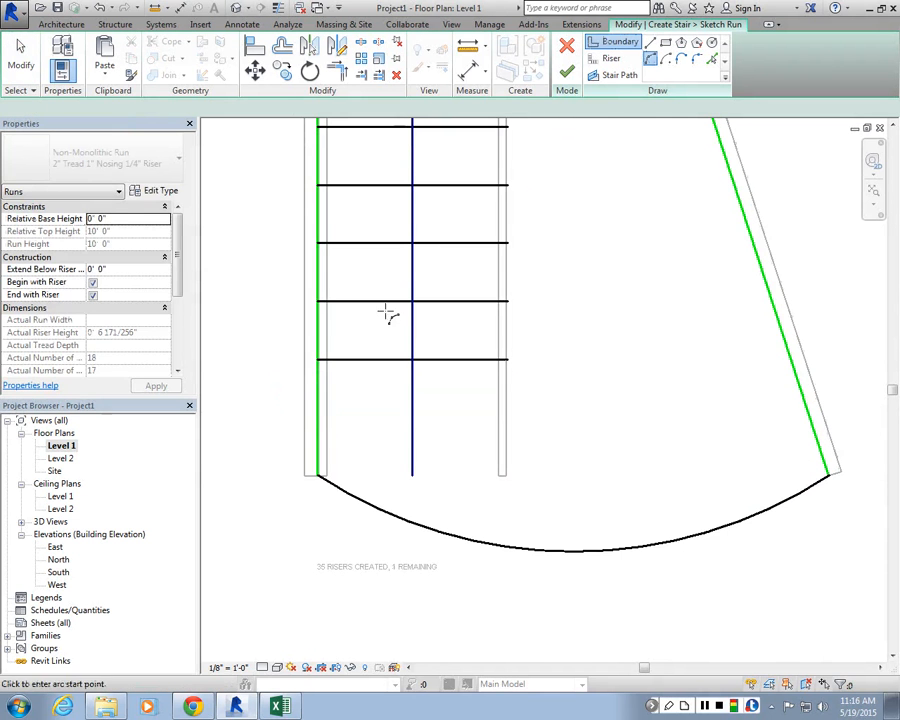
click(316, 416)
click(792, 389)
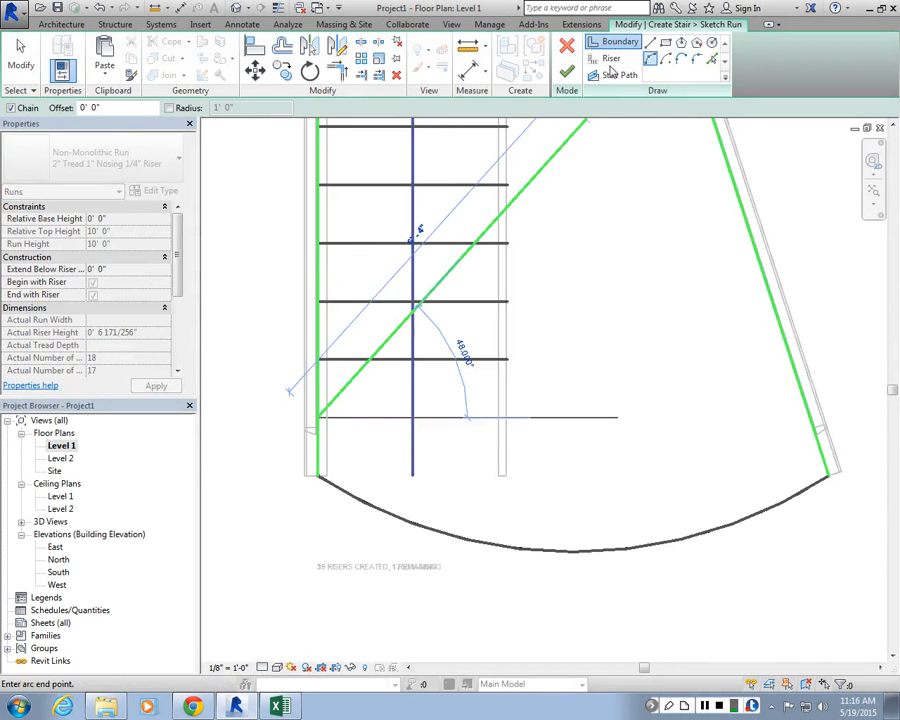
Step: Draw a second arc riser across the run just above the bottom arc riser
click(611, 58)
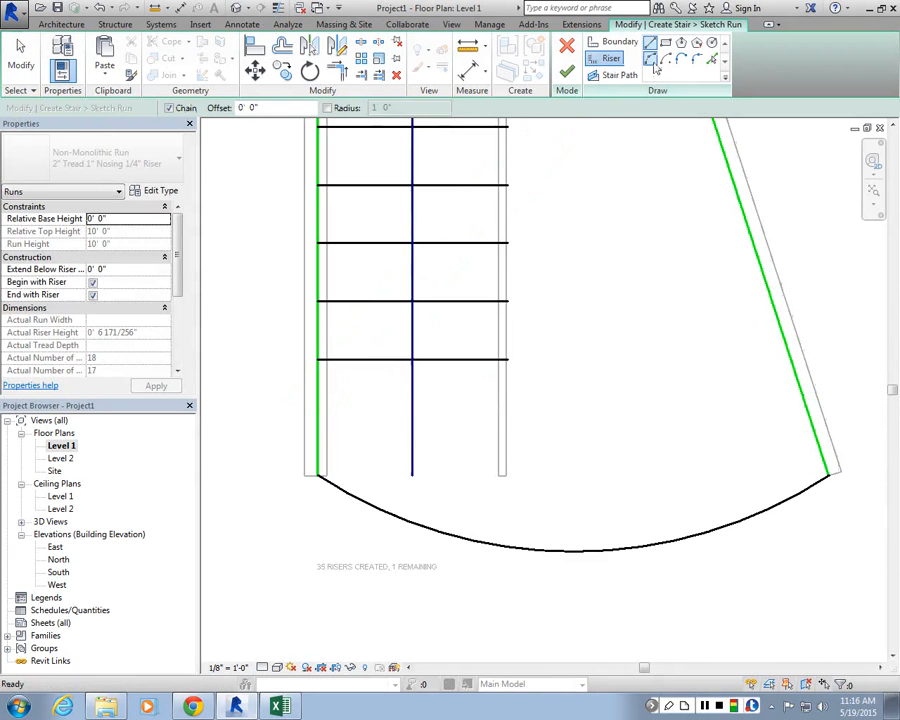
click(318, 420)
click(808, 409)
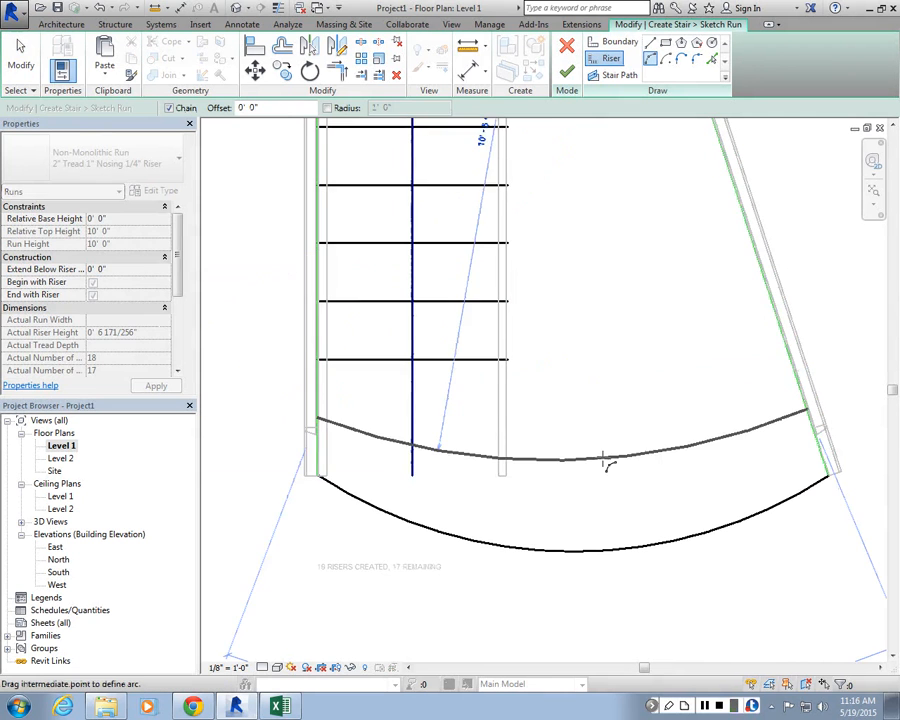
click(606, 474)
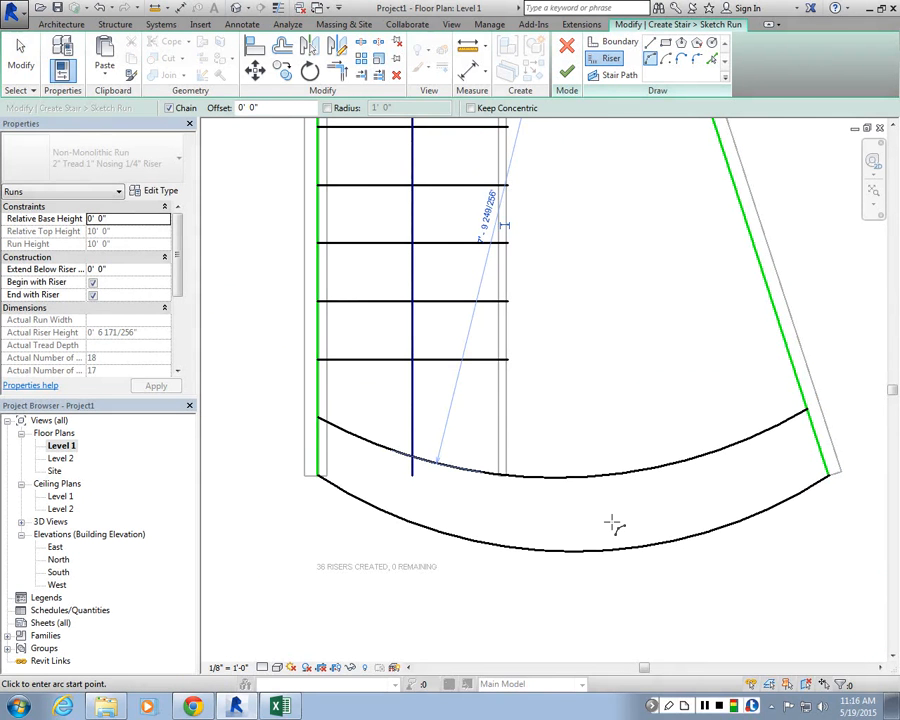
key(Escape)
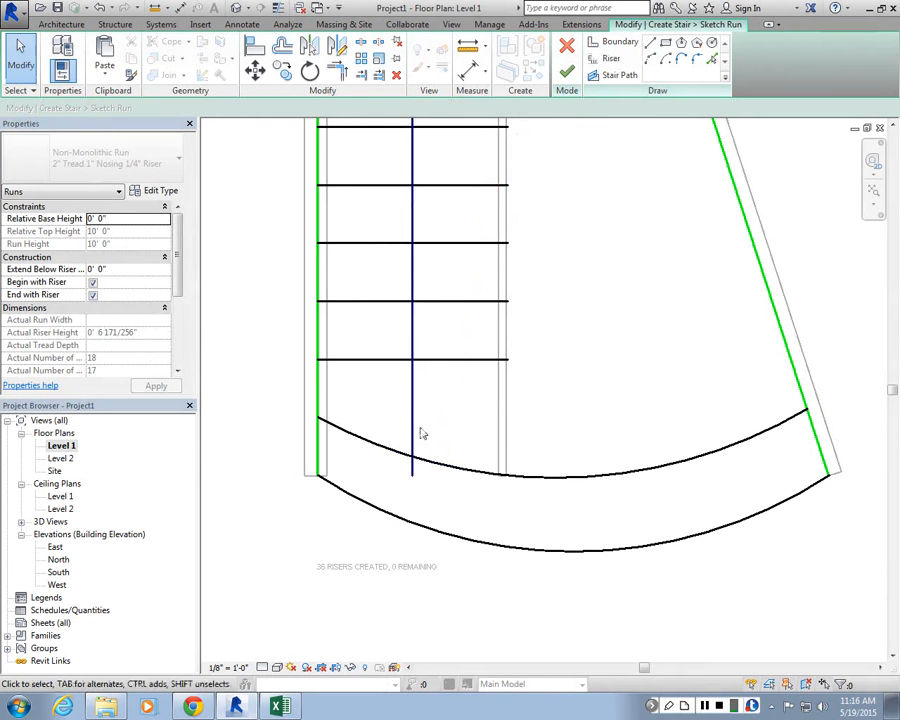
Step: Extend the stair path's end down to the bottom arc riser and finish the run sketch
click(412, 440)
drag(415, 487, 576, 555)
scroll(500, 530, down, 3)
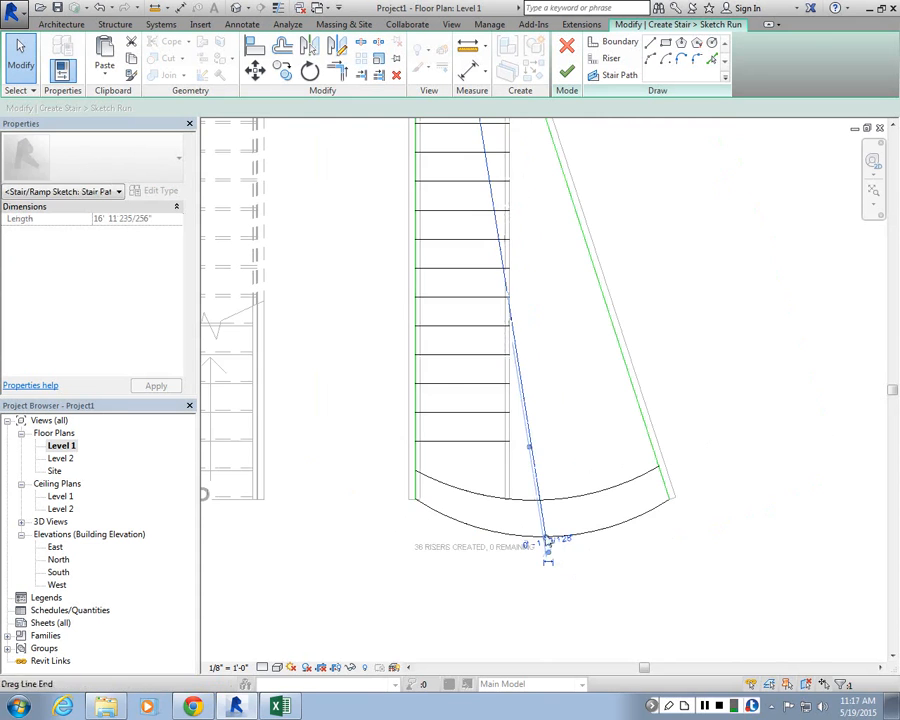
click(567, 71)
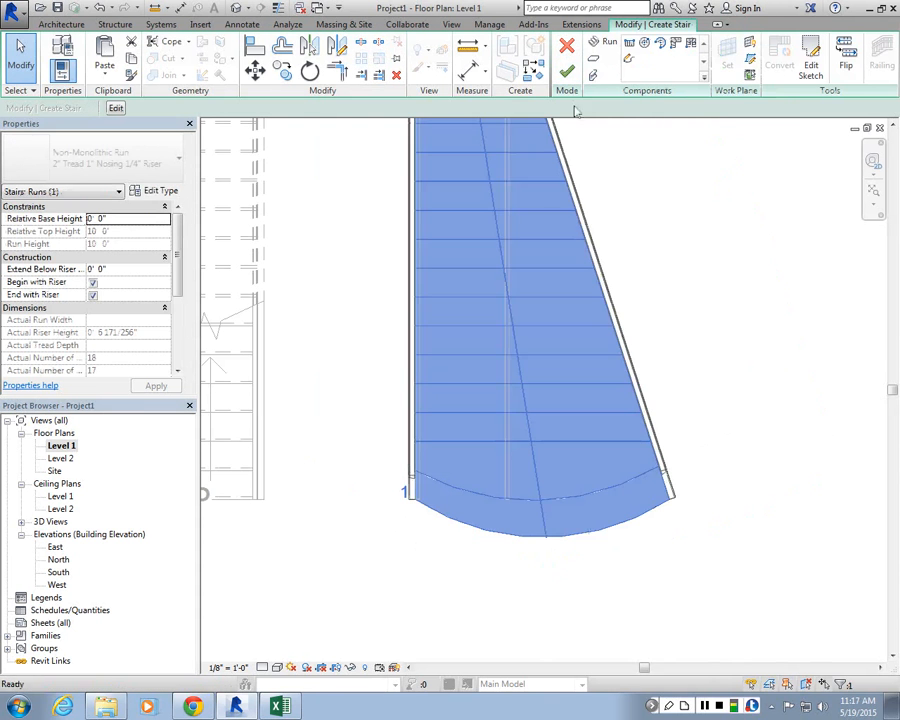
click(609, 588)
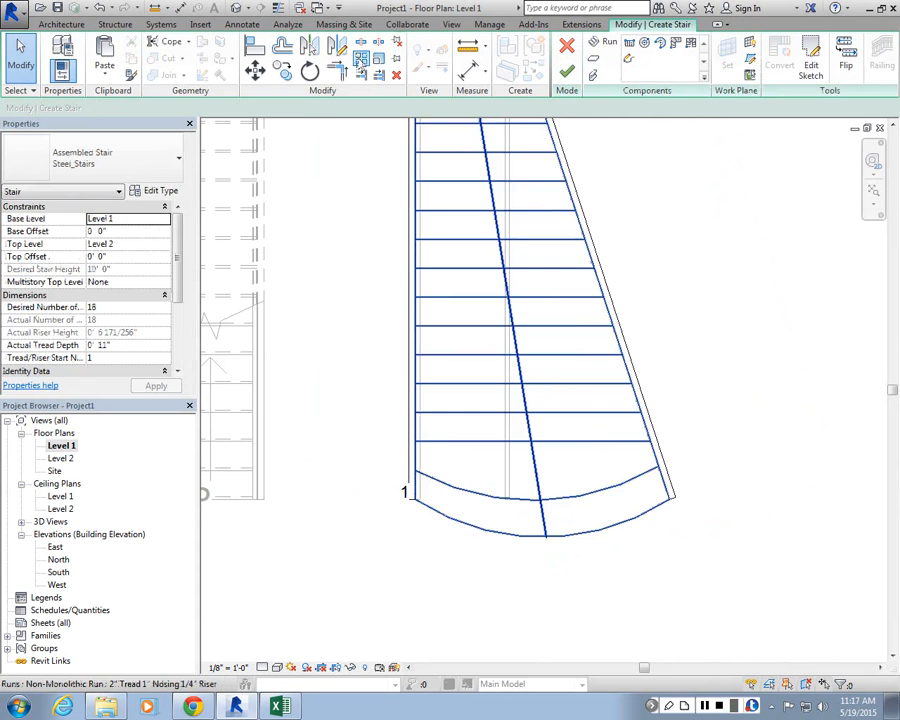
Step: Switch to the 3D view to check the curved tapered run and finish editing the stair
click(237, 9)
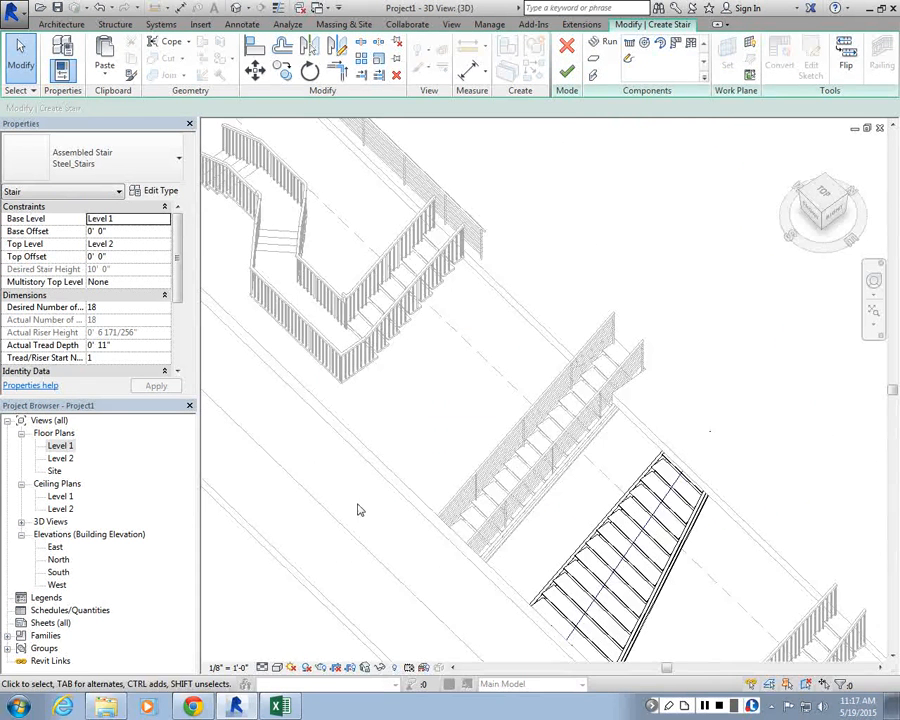
scroll(419, 327, down, 4)
shift+middle_drag(419, 327, 404, 426)
scroll(395, 400, up, 4)
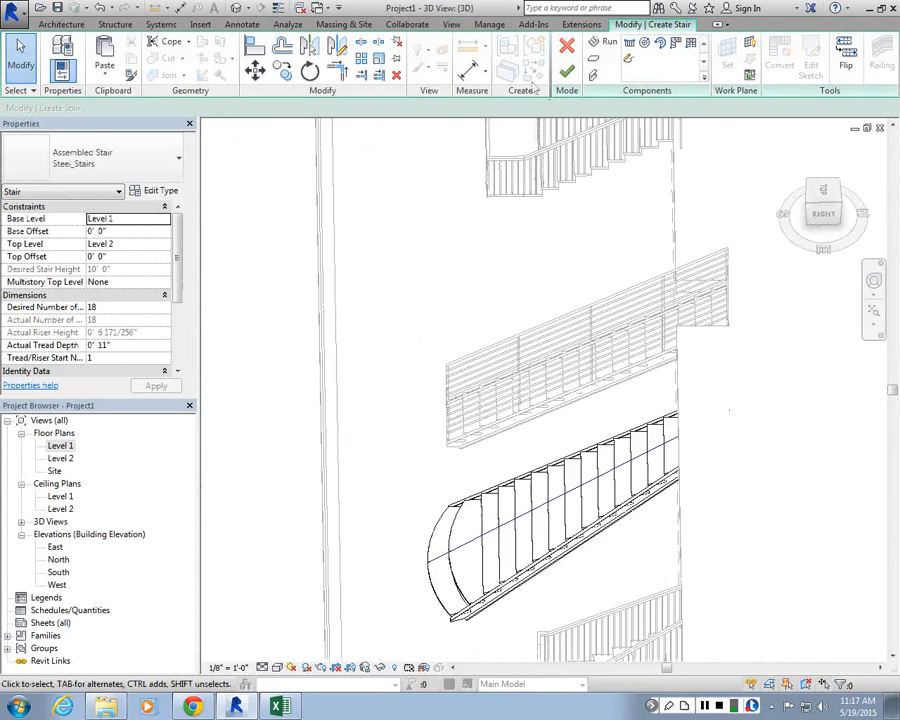
click(565, 71)
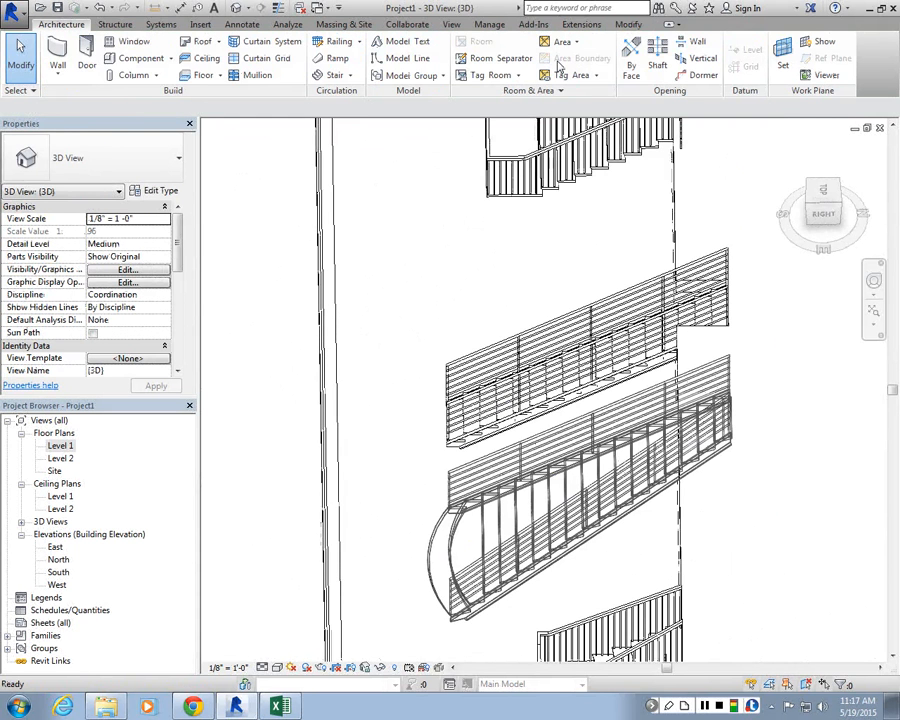
Step: Inspect the new stair's treads and railings in the 3D view
scroll(526, 408, down, 2)
scroll(538, 523, up, 3)
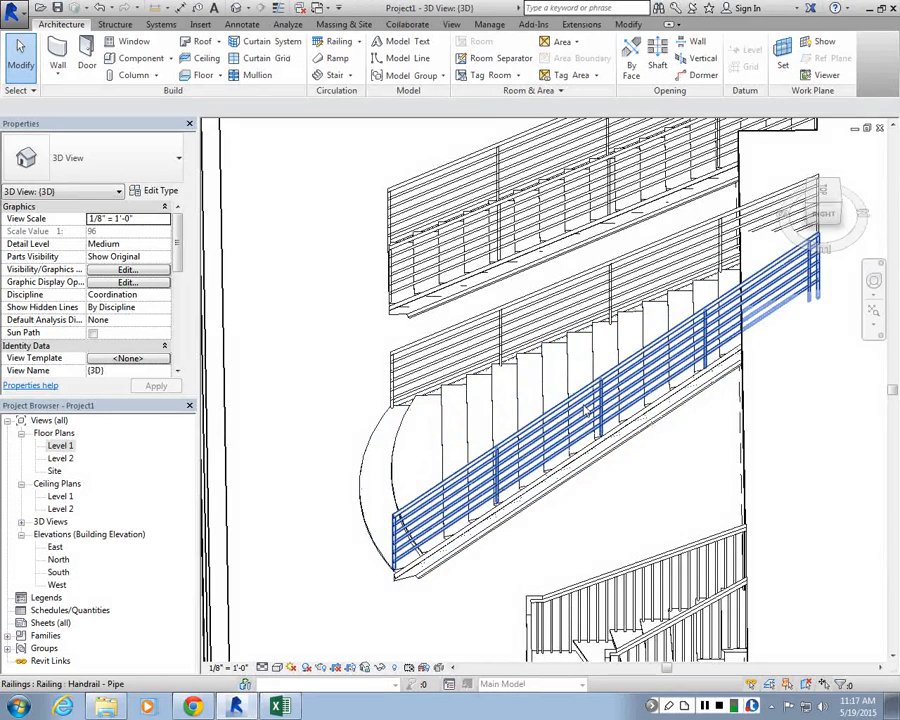
scroll(462, 556, down, 5)
scroll(510, 435, up, 5)
shift+middle_drag(510, 435, 600, 545)
scroll(502, 492, down, 3)
Step: Open the multi-run stair for editing and convert its middle run into a custom sketch-based component
click(474, 351)
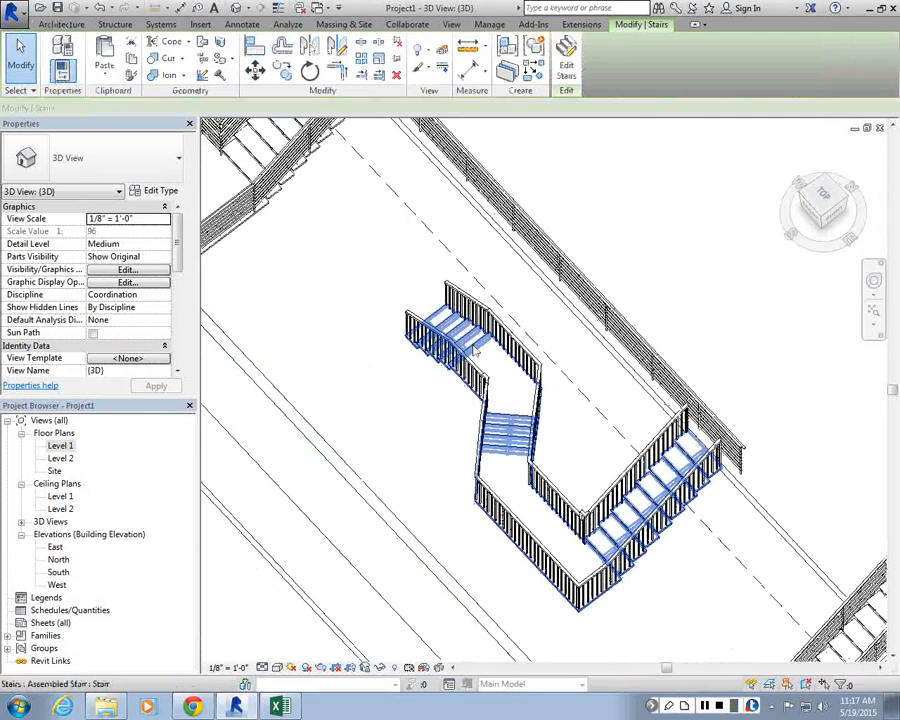
click(566, 60)
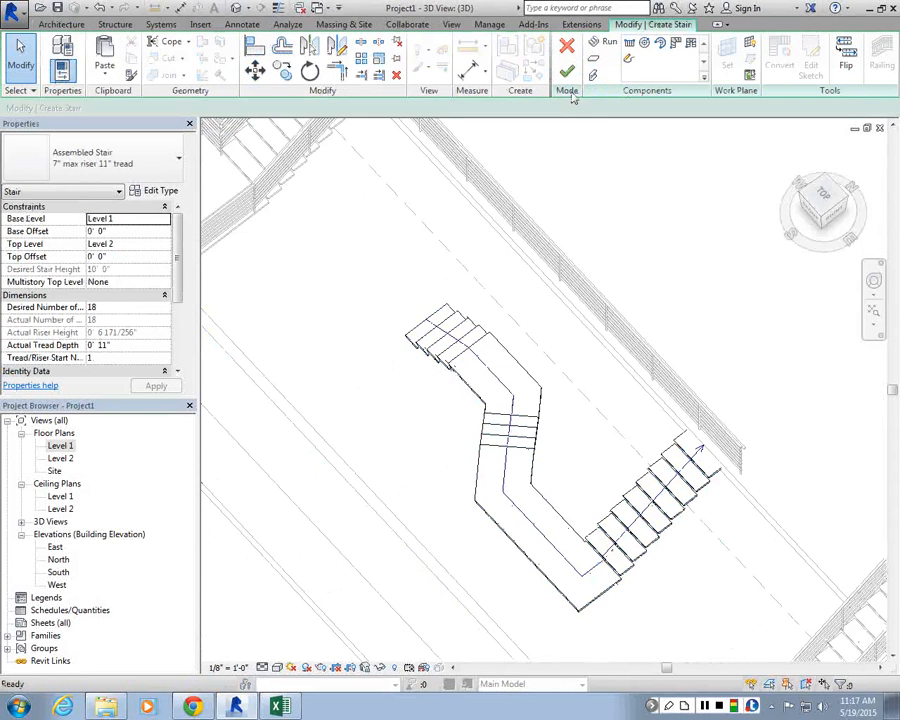
click(524, 421)
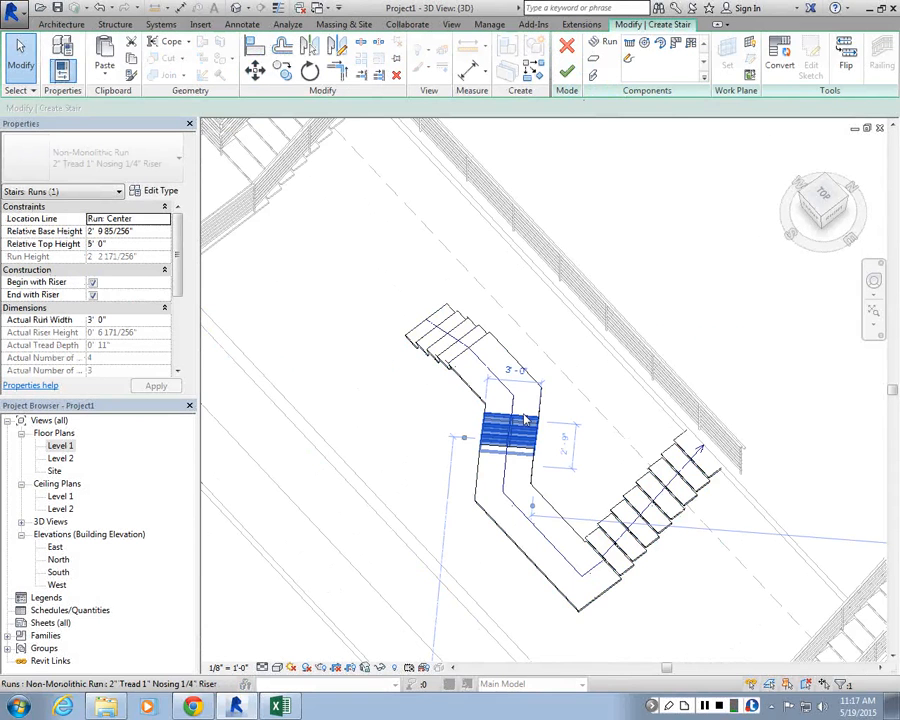
click(780, 58)
click(537, 375)
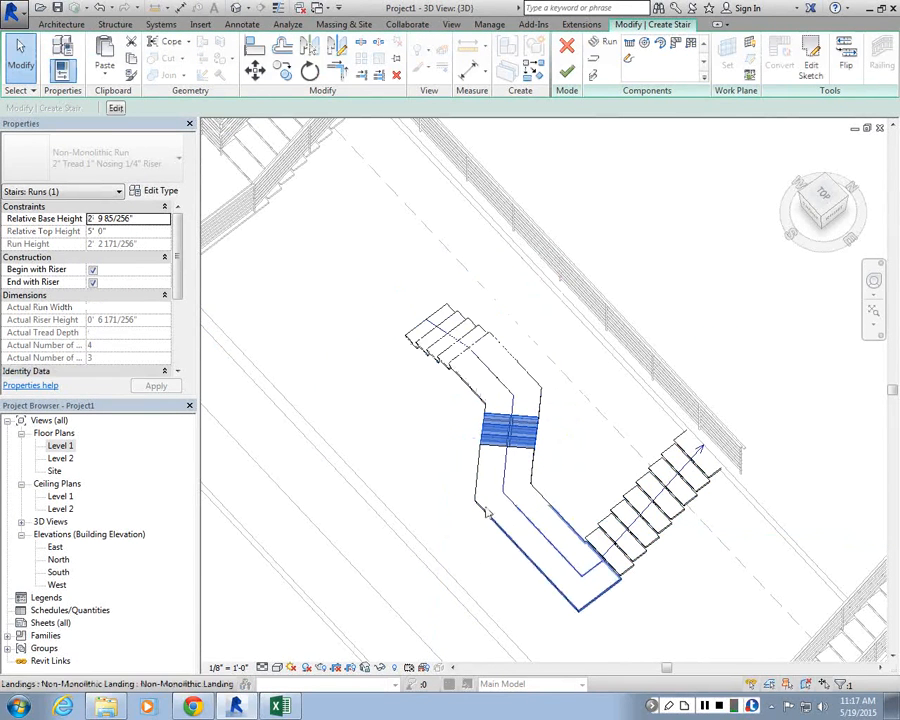
Step: Convert the stair's lower landing into a custom sketch-based component
click(540, 540)
click(780, 58)
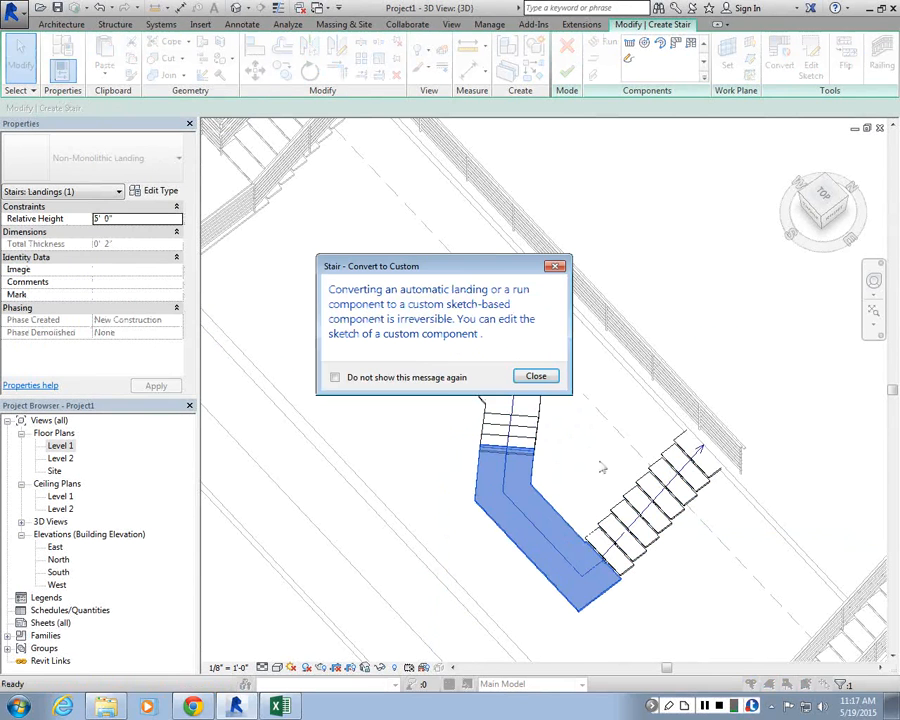
click(534, 432)
Step: Convert the stair's upper straight run into a custom sketch-based component
click(606, 530)
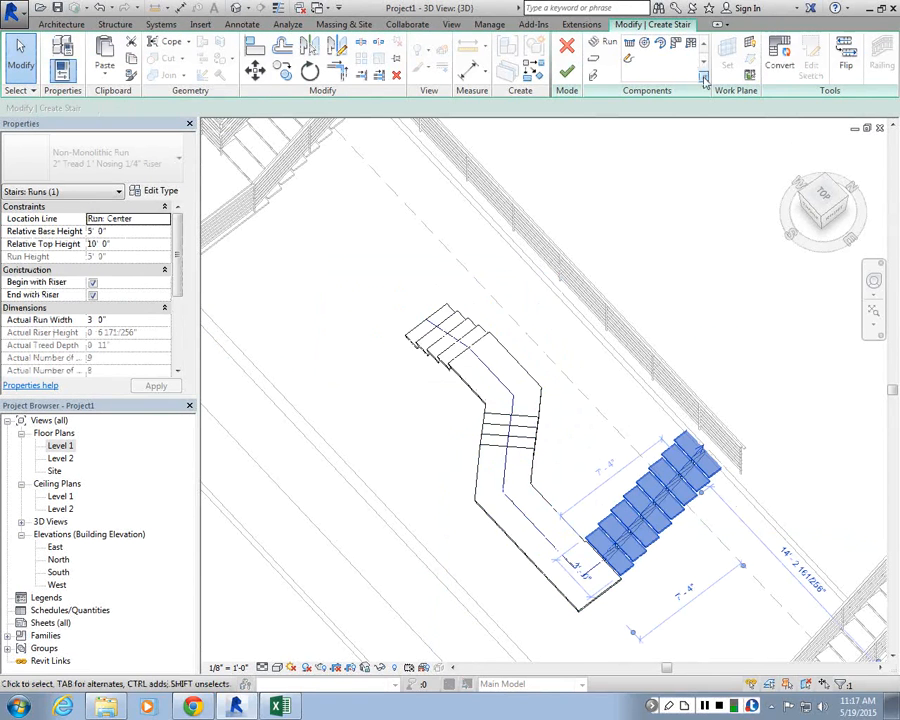
click(780, 58)
click(536, 376)
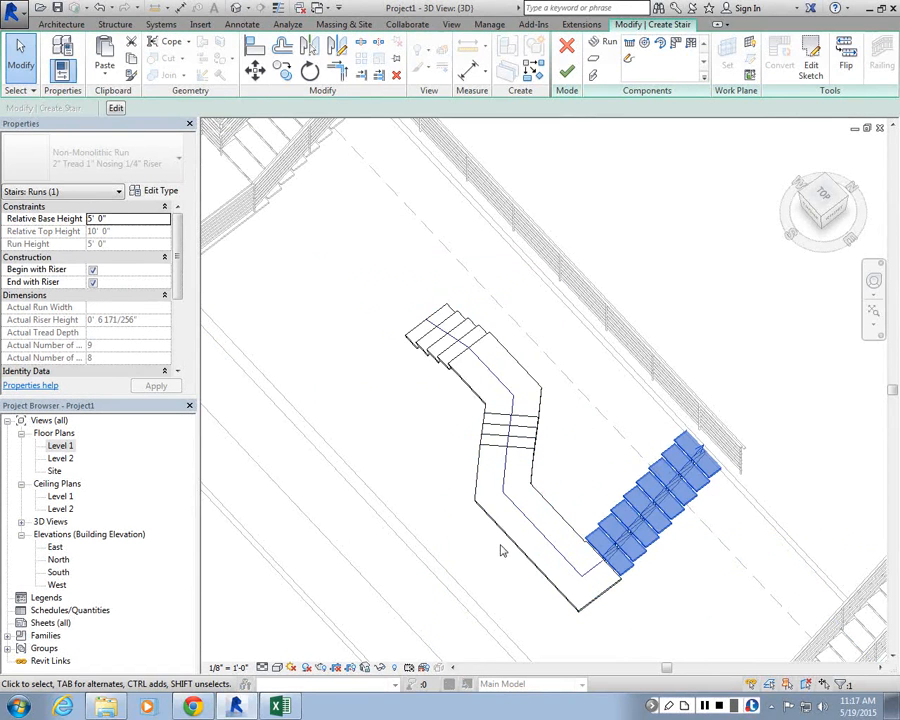
Step: In the Level 1 plan, edit the landing sketch, pulling its outer edge down and shortening its right boundary edge
click(58, 458)
double_click(58, 458)
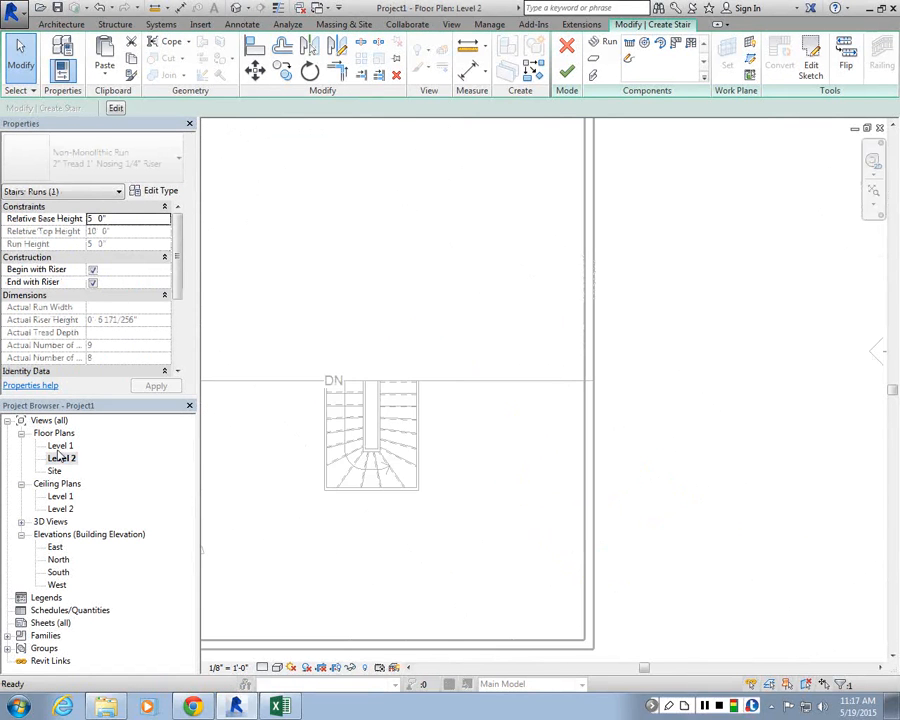
double_click(60, 446)
scroll(611, 392, down, 3)
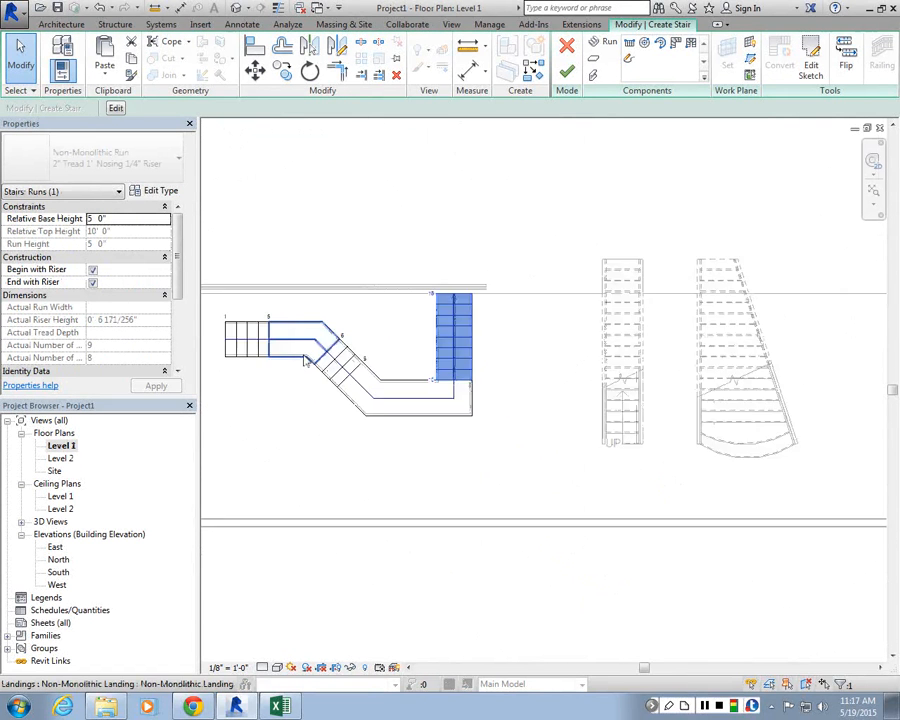
click(431, 398)
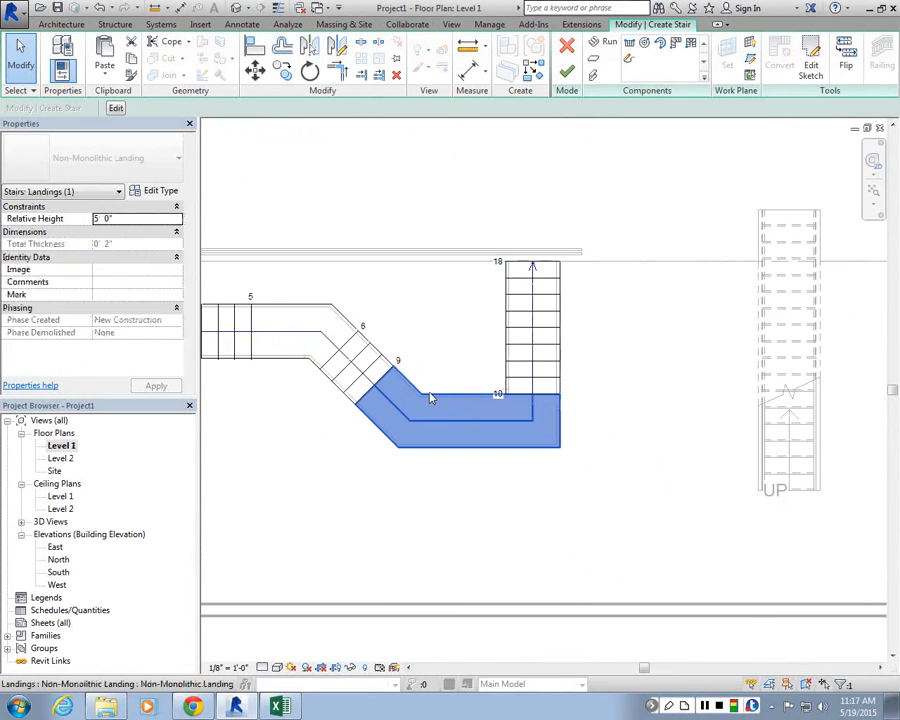
scroll(450, 408, up, 2)
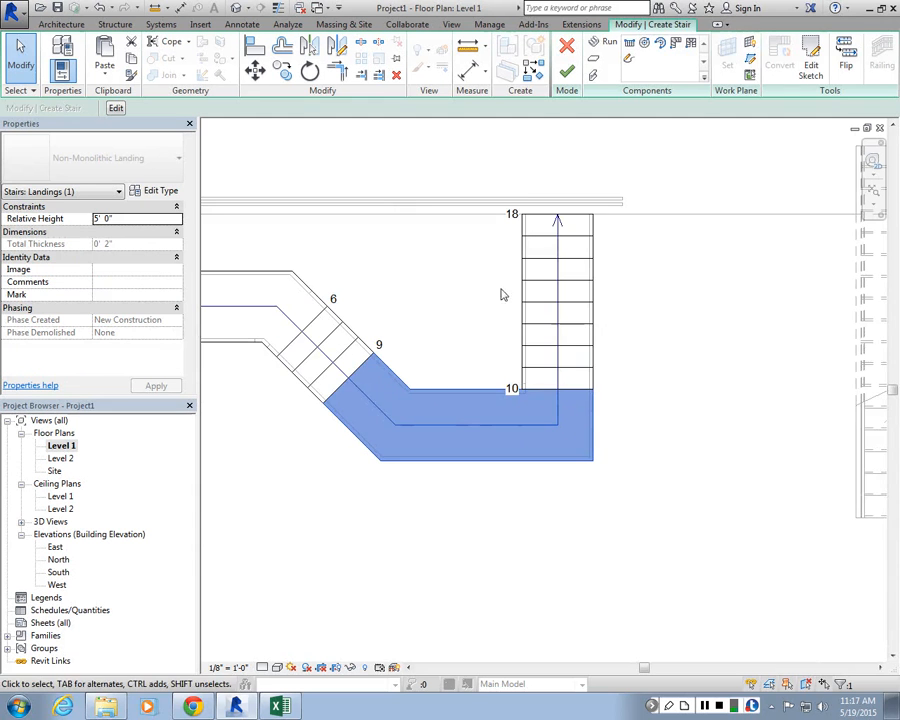
click(810, 62)
scroll(470, 468, up, 1)
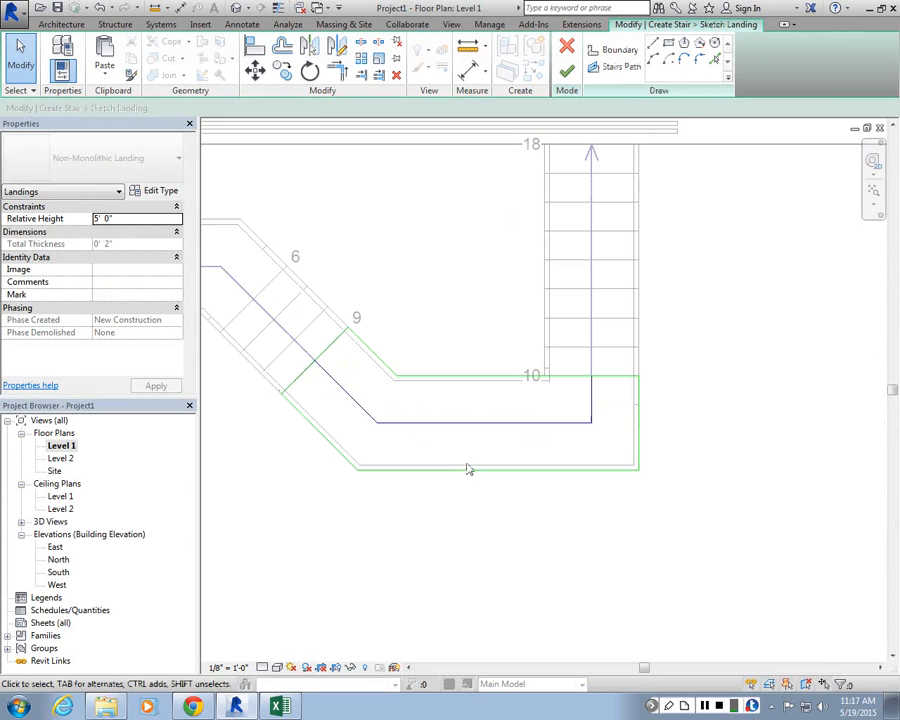
drag(475, 472, 530, 536)
click(682, 514)
click(640, 529)
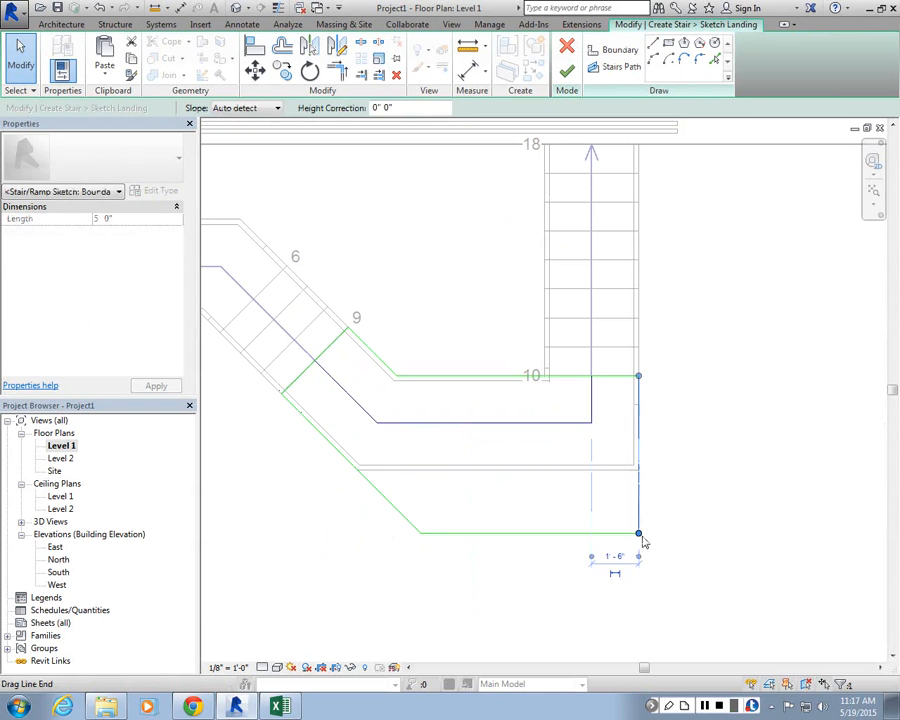
mouse_move(641, 534)
mouse_down()
mouse_move(534, 532)
mouse_move(632, 504)
mouse_move(638, 470)
mouse_up()
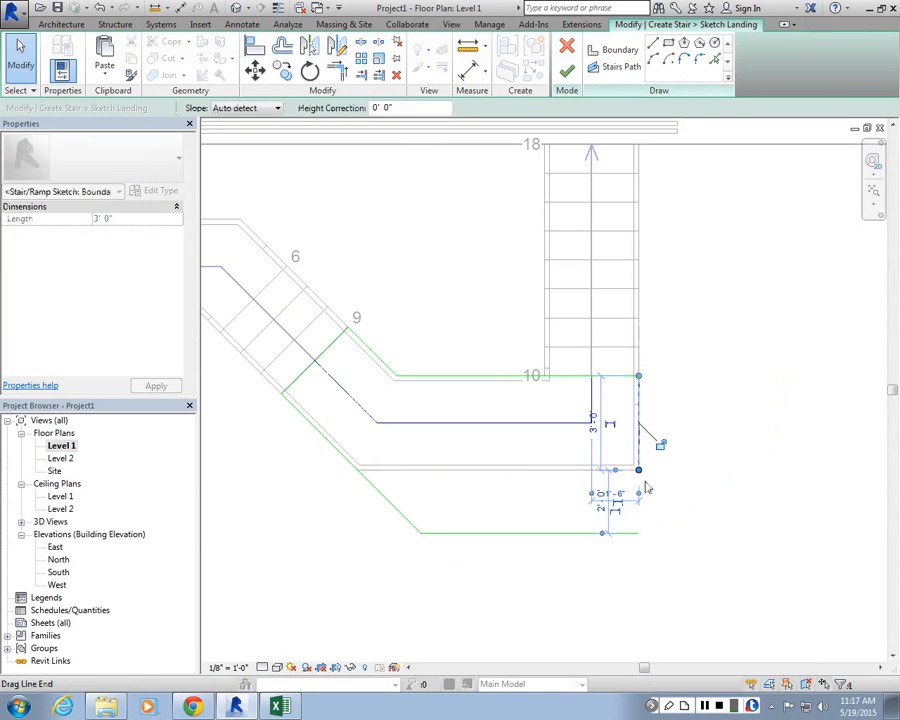
Step: Draw a diagonal boundary line across the landing's lower right corner and trim the bottom edge to meet it
click(652, 42)
click(638, 468)
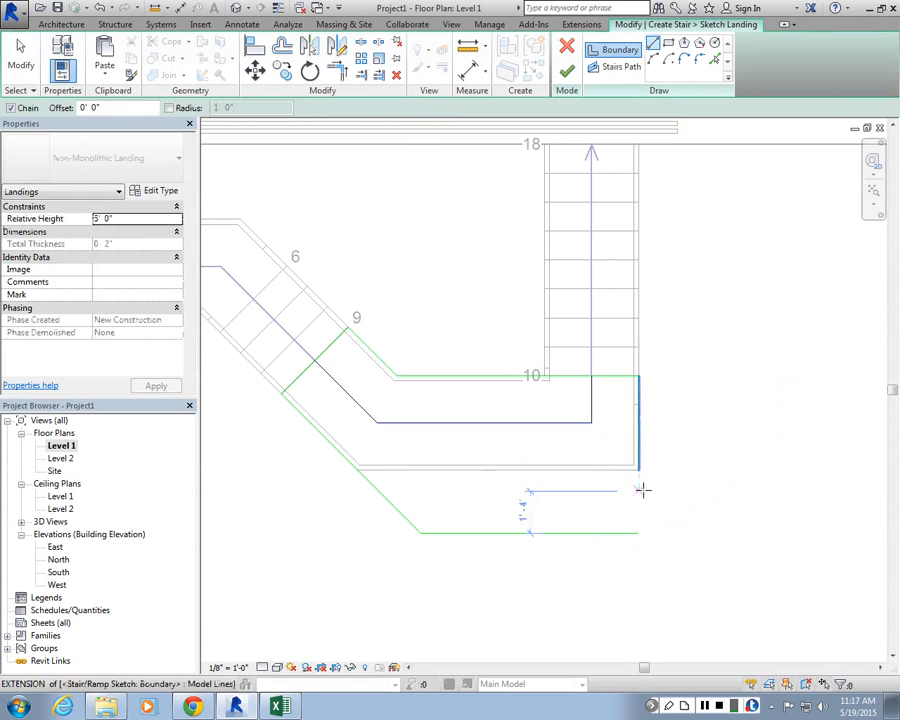
click(553, 533)
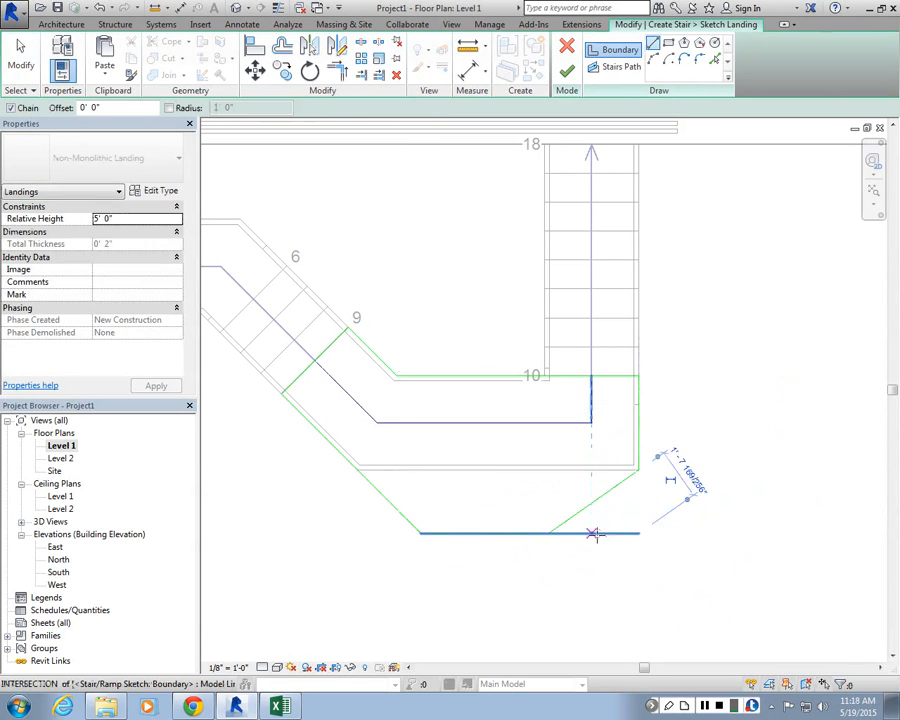
key(Escape)
click(614, 534)
drag(638, 533, 549, 533)
Step: Move the landing's inner top edge endpoint to form an angled boundary, then finish the landing sketch
scroll(549, 533, down, 2)
scroll(575, 360, up, 2)
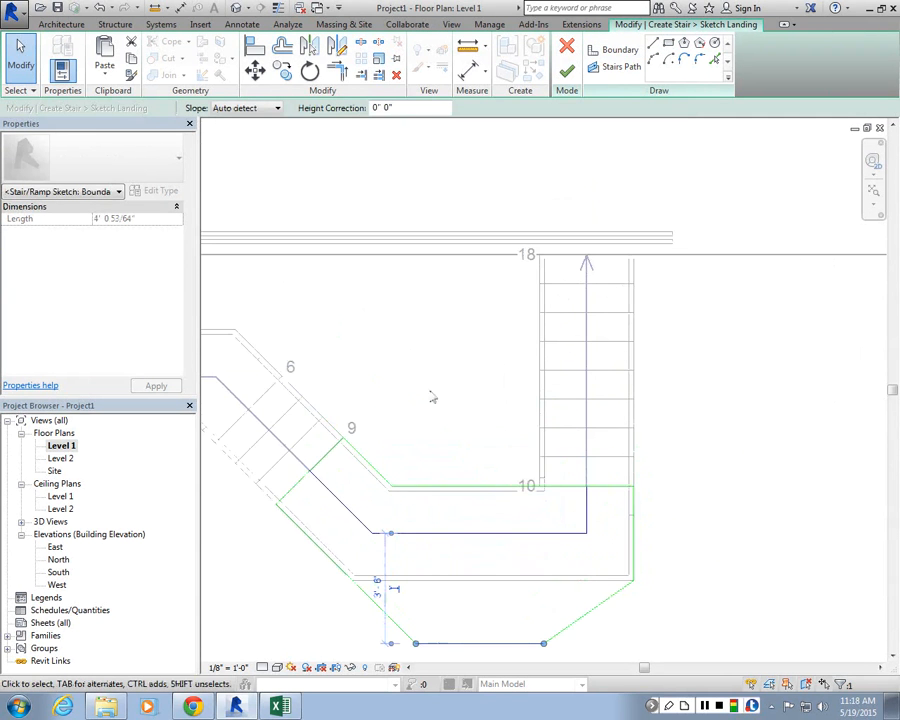
click(389, 485)
scroll(396, 486, down, 1)
scroll(395, 486, up, 3)
drag(391, 487, 473, 489)
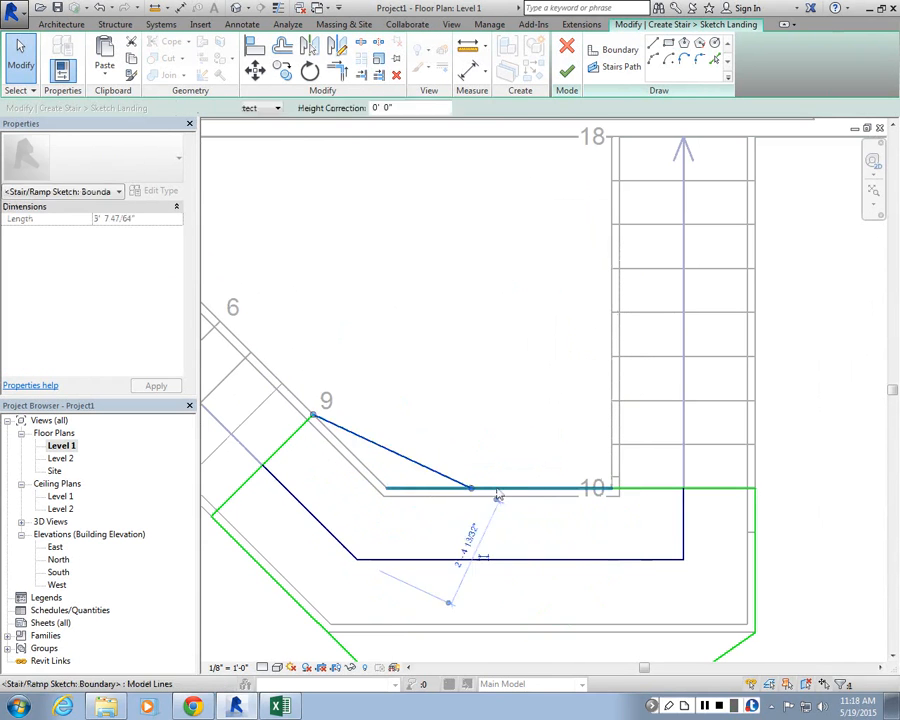
click(496, 490)
drag(386, 488, 473, 487)
click(486, 346)
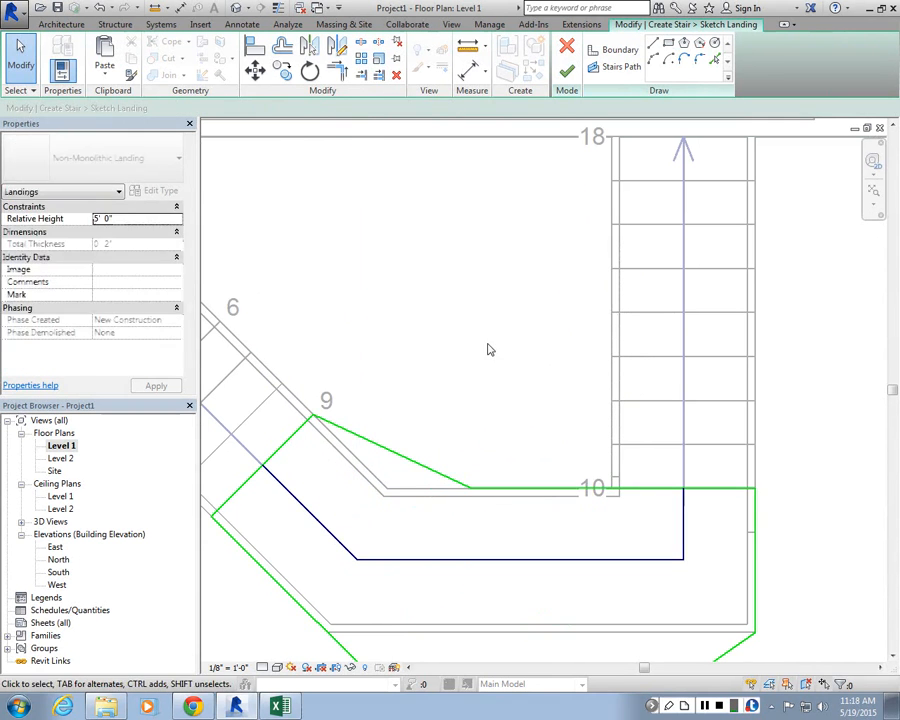
click(567, 71)
Step: Edit the upper run's sketch and drag its left boundary's bottom endpoint outward to taper the run
scroll(577, 401, down, 3)
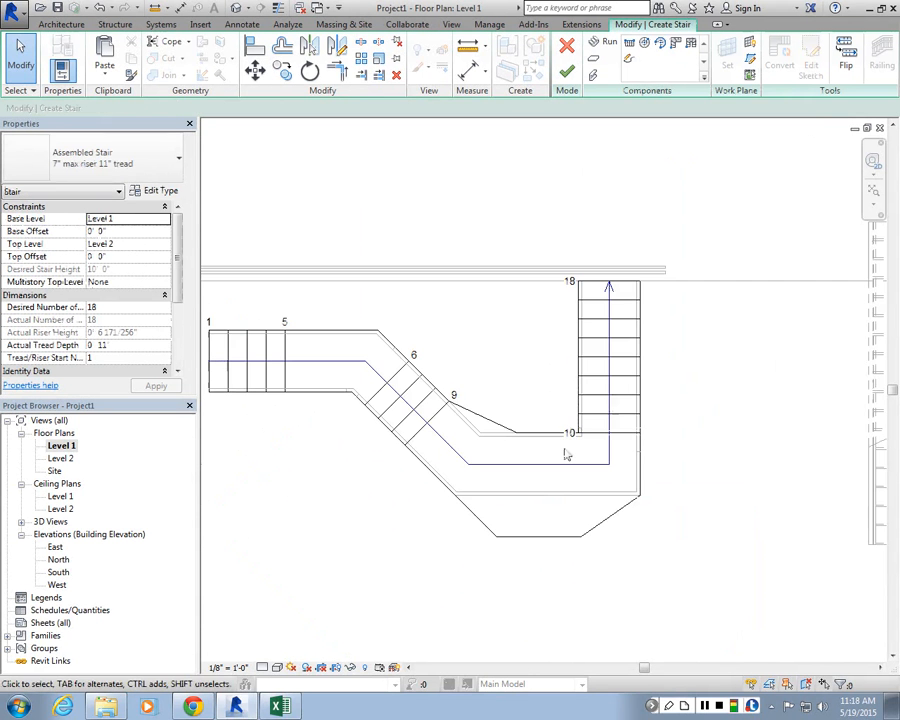
scroll(543, 492, up, 2)
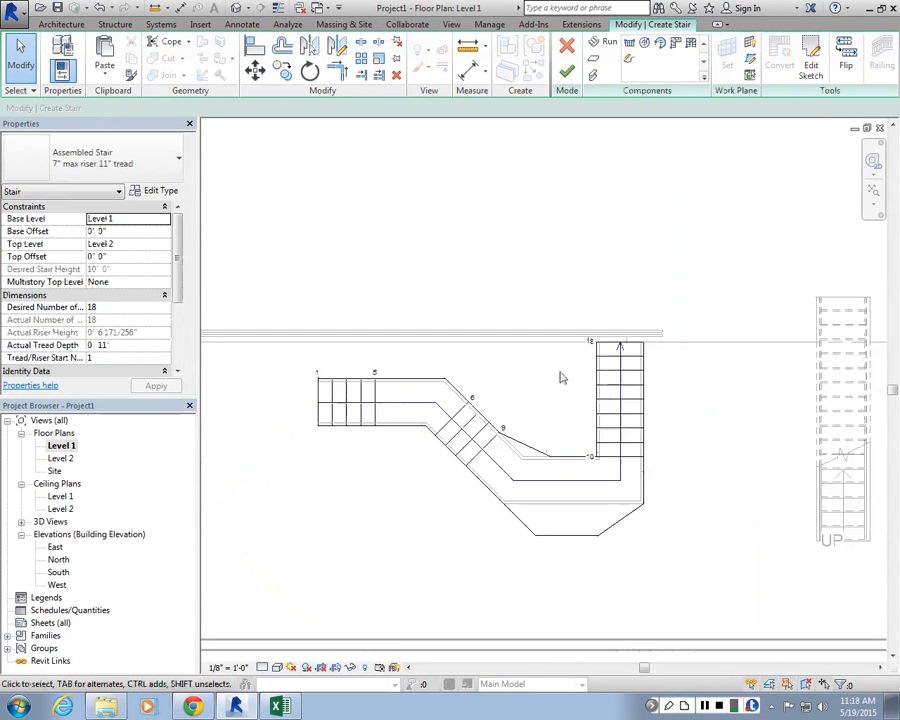
click(634, 467)
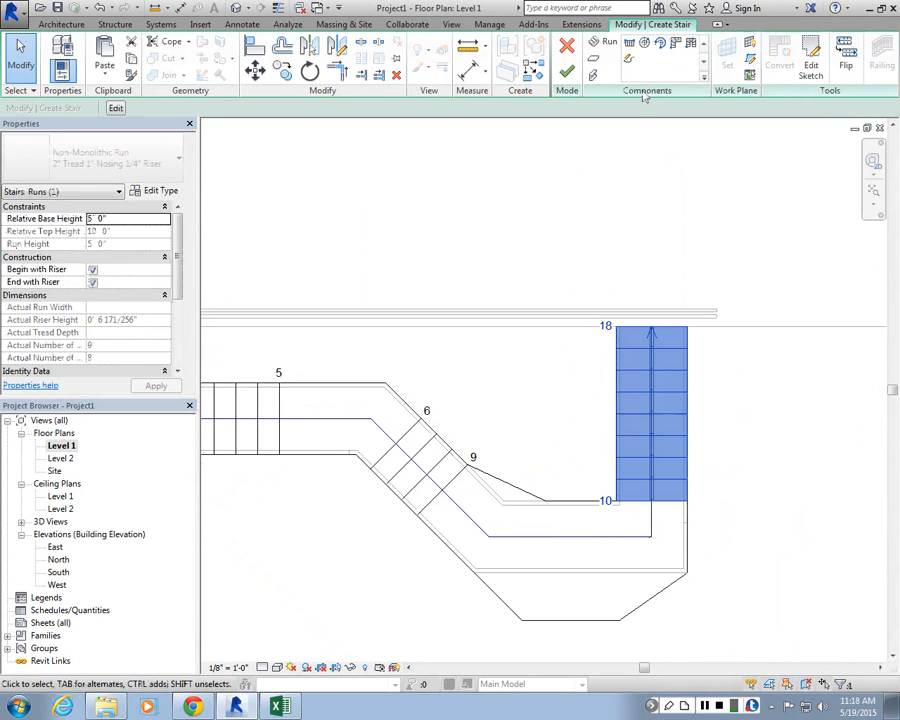
scroll(637, 503, up, 2)
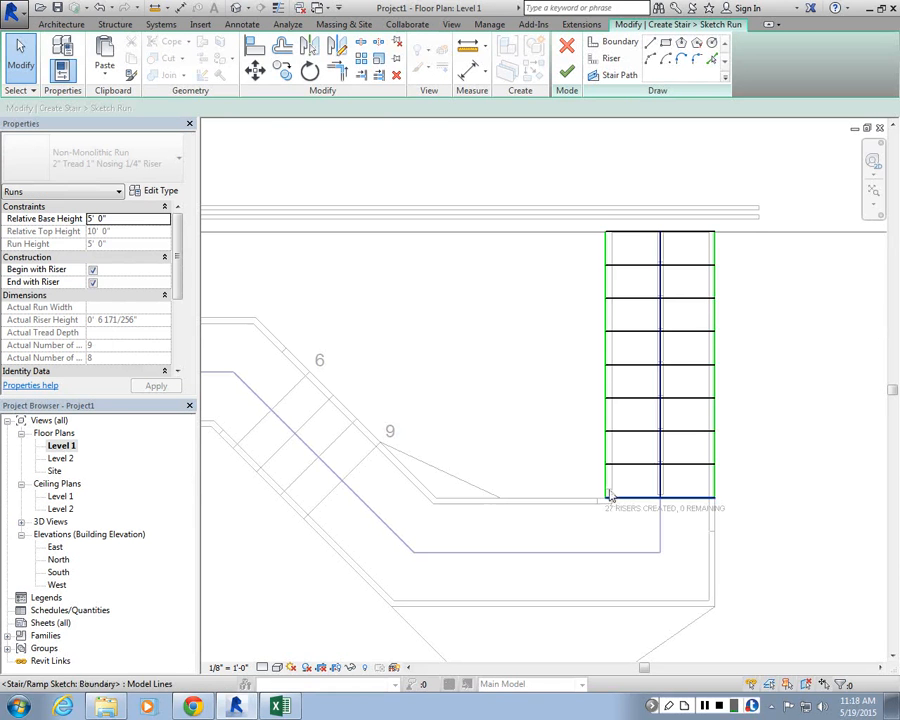
mouse_move(606, 489)
mouse_down()
mouse_move(544, 498)
mouse_move(553, 500)
mouse_move(513, 489)
mouse_up()
scroll(524, 516, up, 1)
Step: Extend the bottom risers to the tapered left boundary and finish the run sketch
click(566, 515)
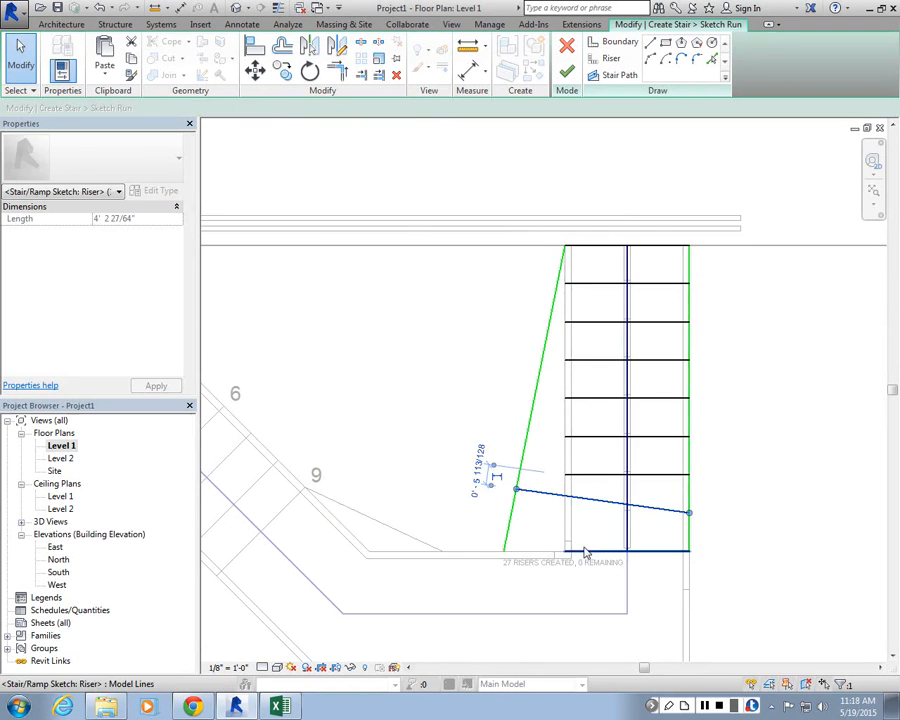
click(585, 551)
drag(565, 551, 505, 551)
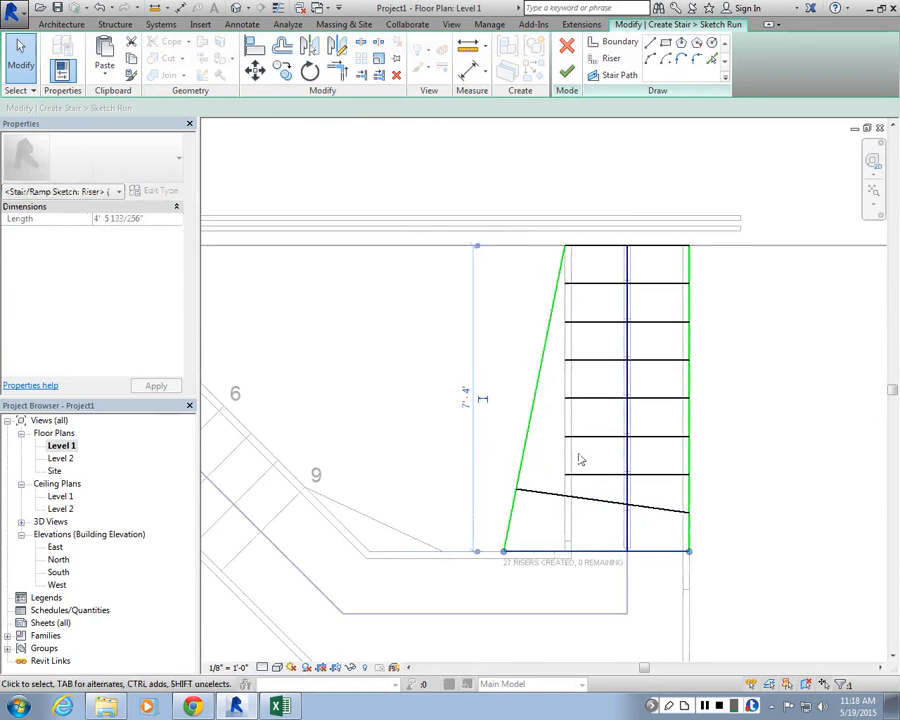
click(575, 476)
drag(566, 475, 516, 497)
click(544, 493)
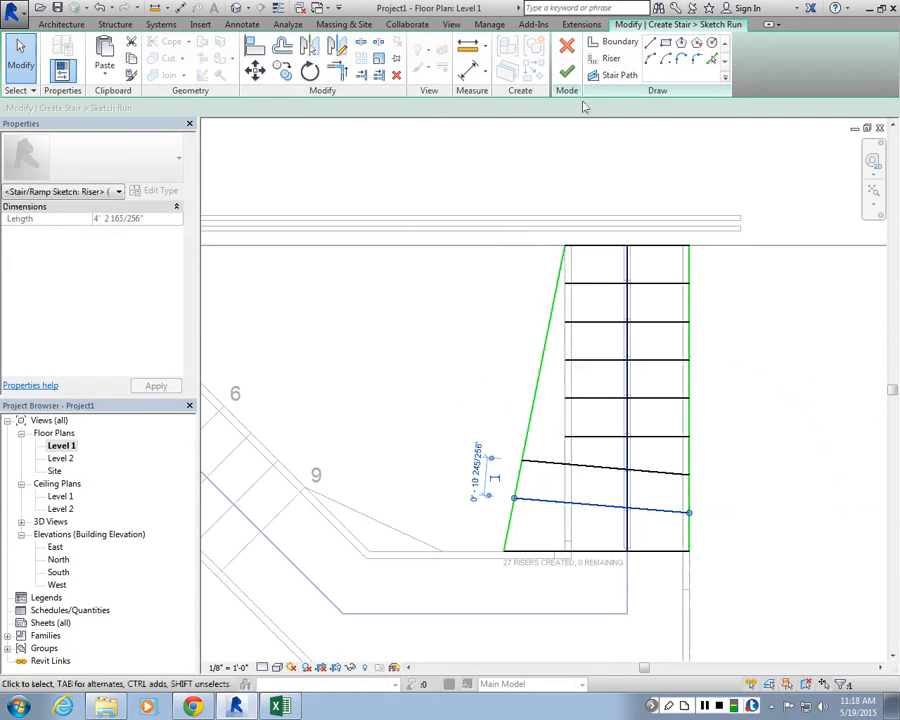
click(566, 73)
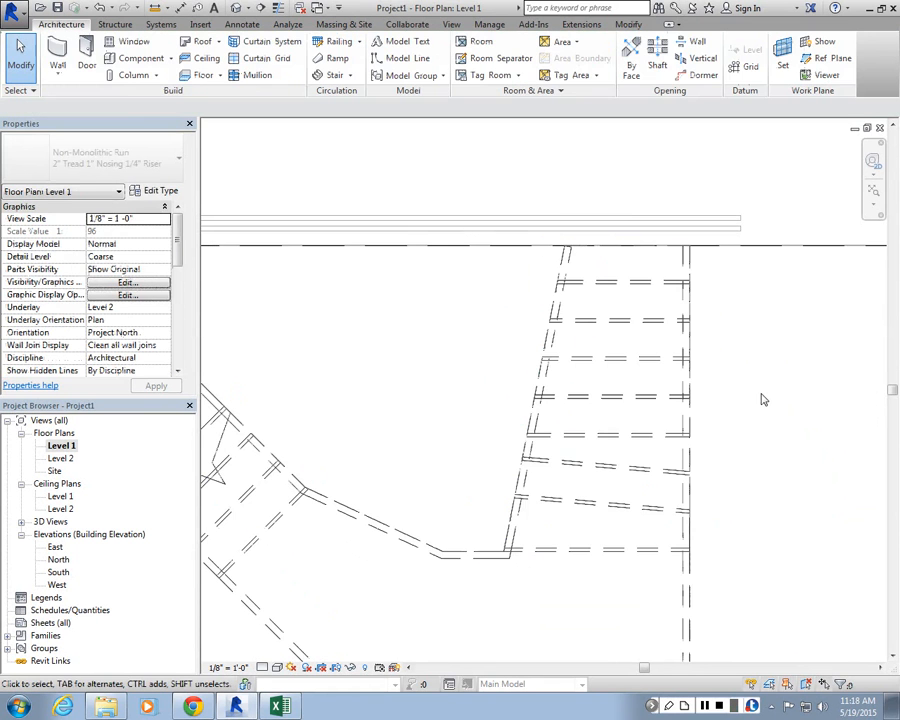
Step: Switch to the default 3D view without saving and inspect the reshaped landing and run
click(241, 7)
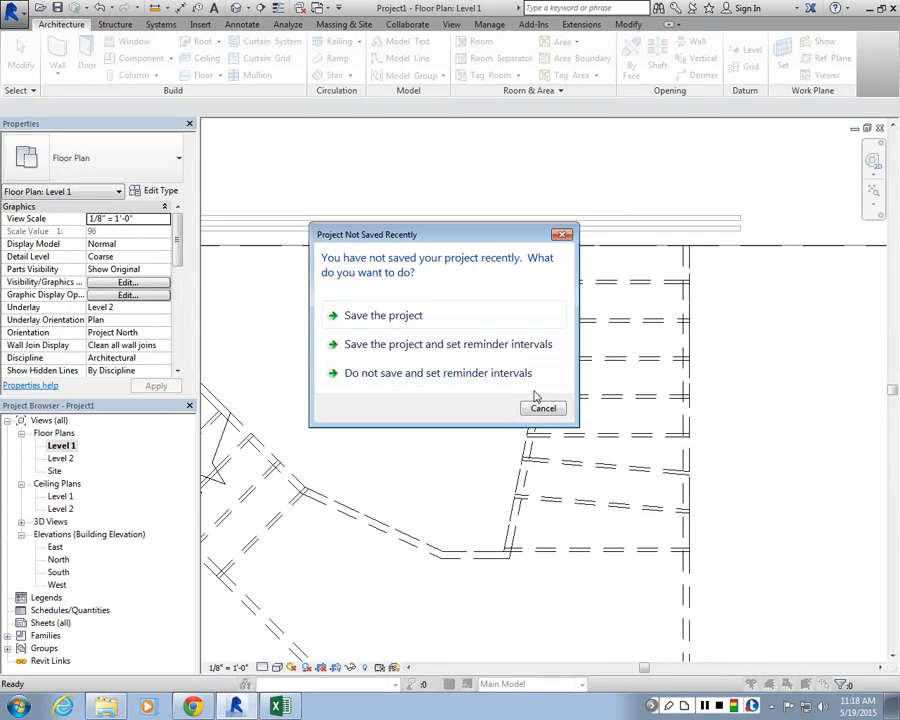
click(516, 370)
scroll(600, 580, up, 3)
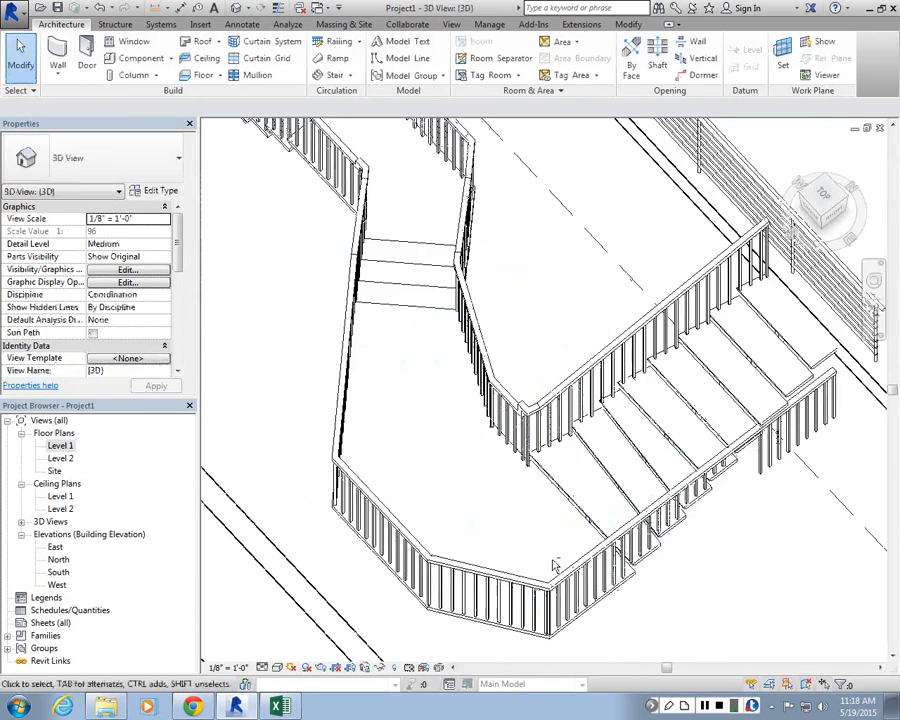
shift+middle_drag(552, 564, 645, 480)
scroll(635, 573, down, 3)
scroll(625, 611, up, 3)
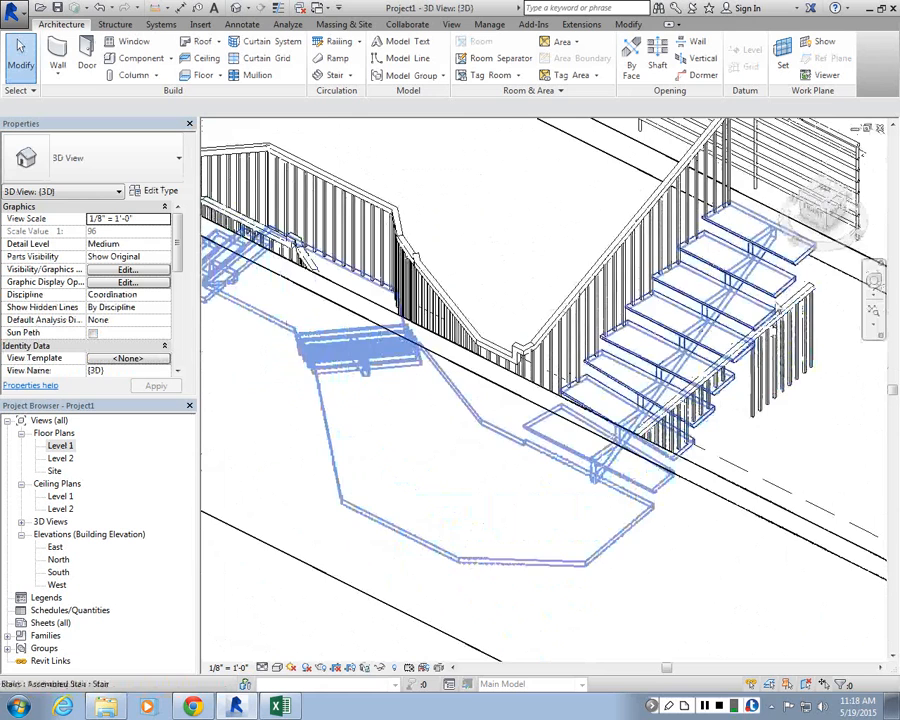
scroll(785, 345, down, 3)
scroll(785, 328, up, 2)
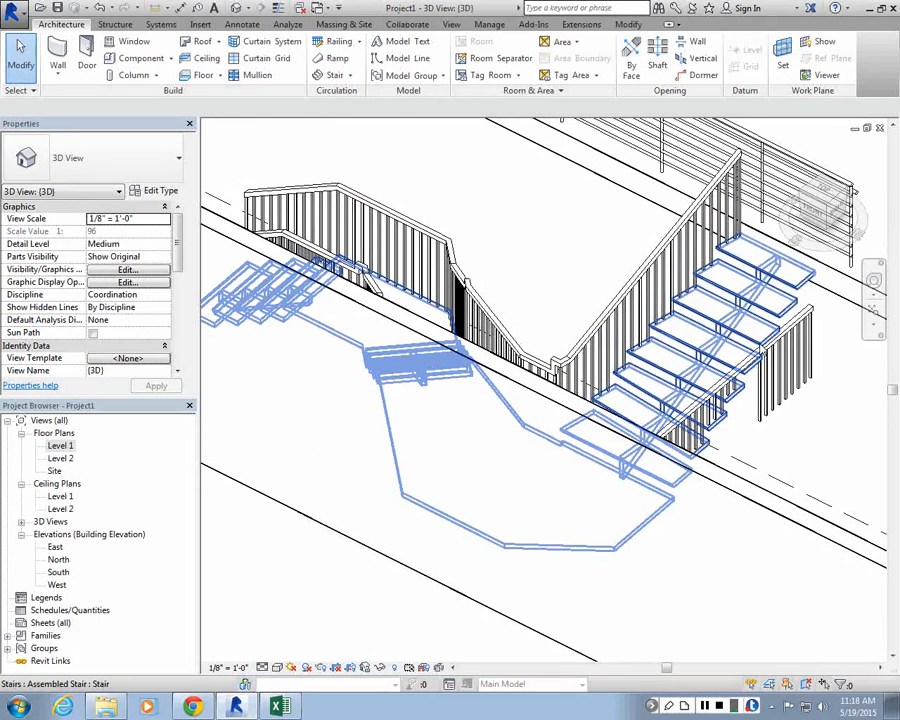
Step: Return to the Level 1 floor plan and review the modified stair's outline
double_click(74, 447)
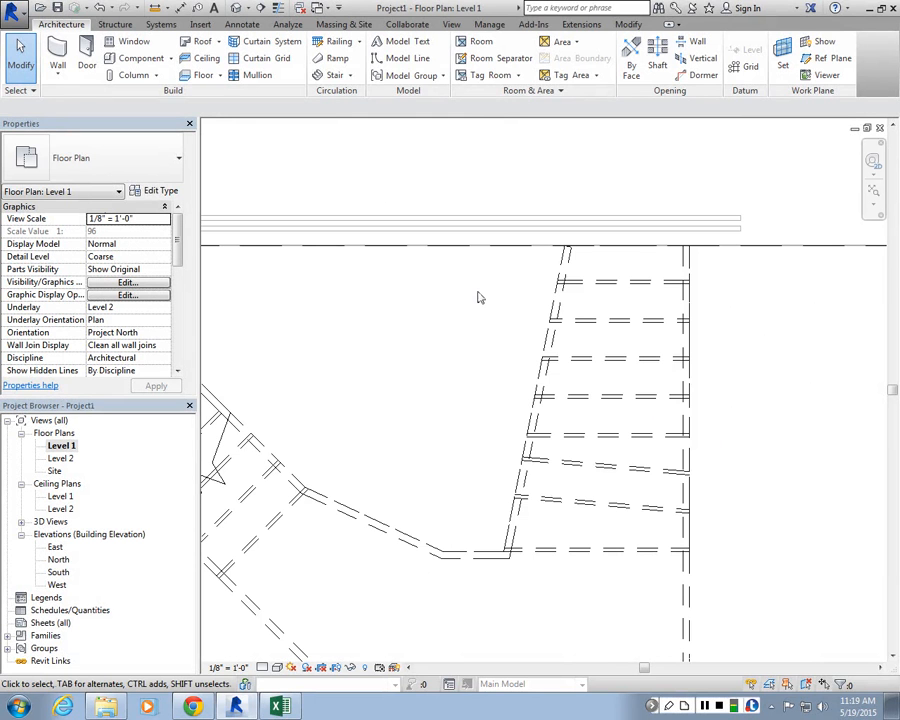
scroll(442, 528, down, 2)
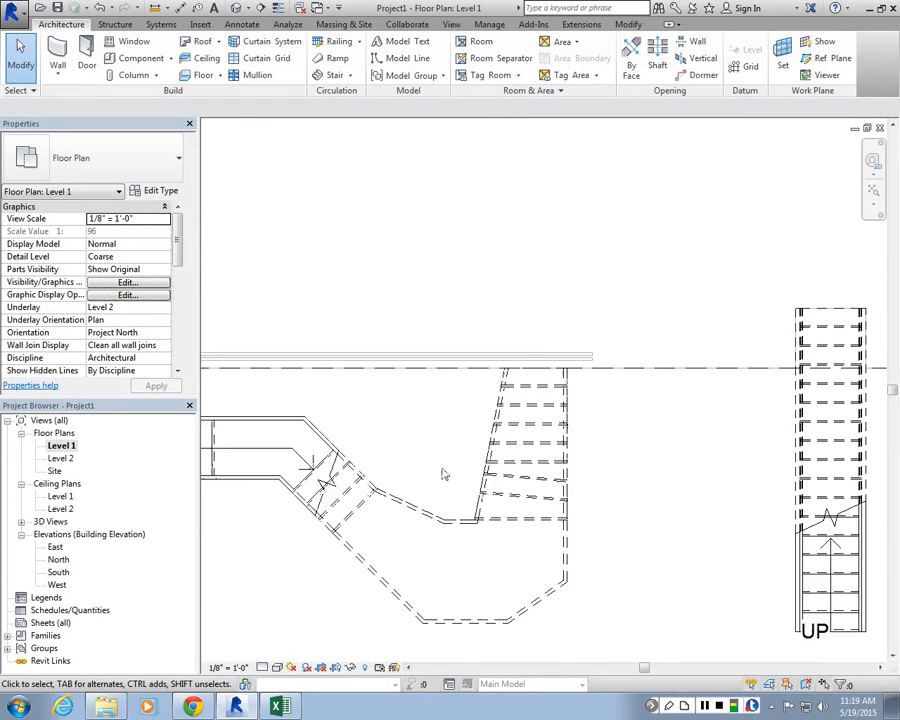
scroll(510, 595, up, 1)
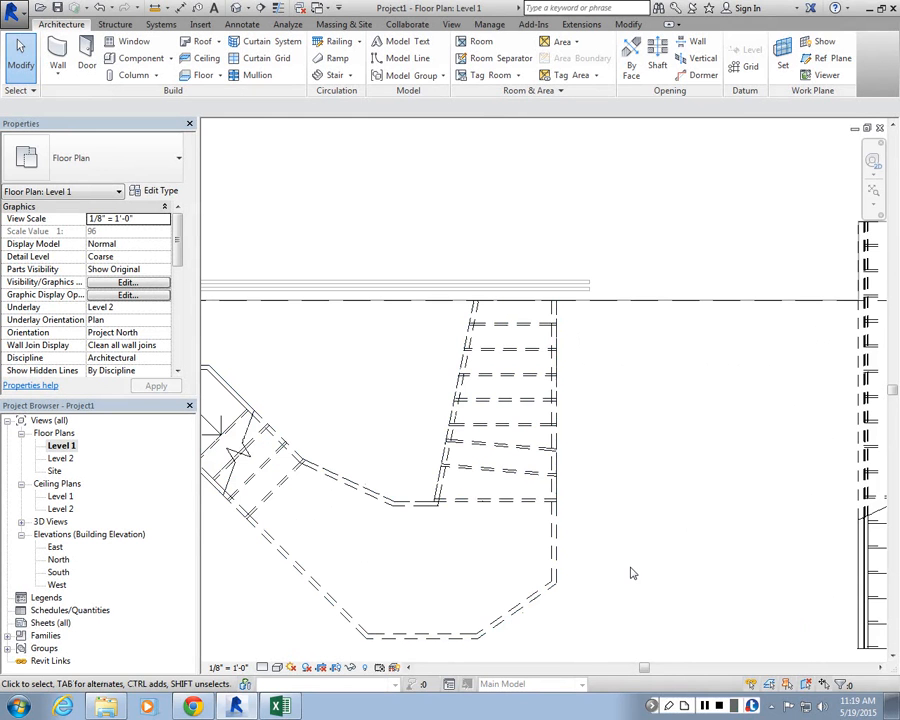
scroll(763, 484, down, 3)
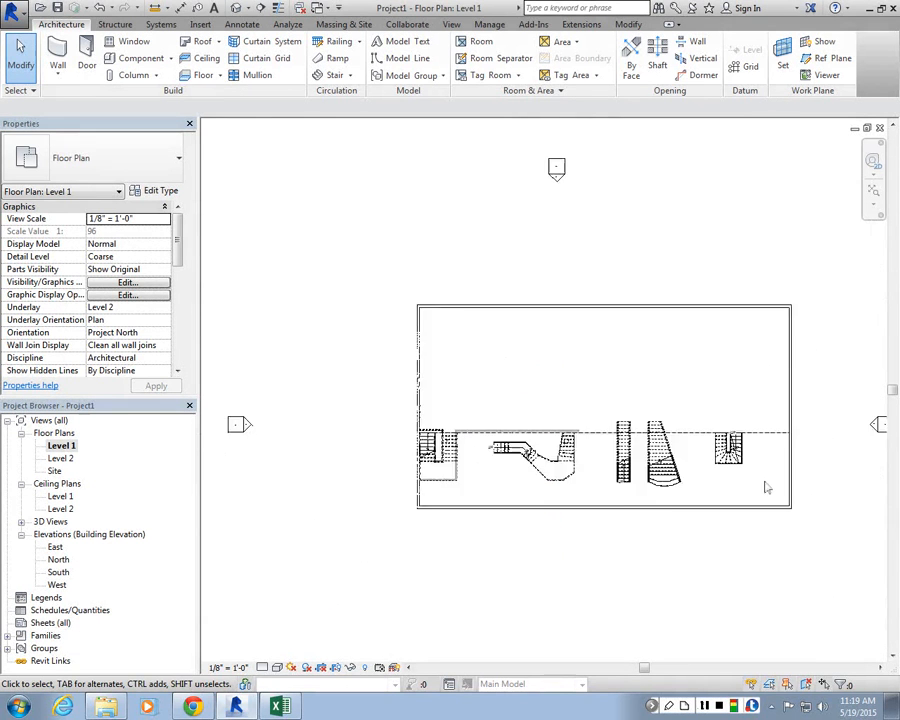
Step: Sketch a straight 30' ramp run on Level 1 below the building's lower wall and finish the ramp
click(492, 525)
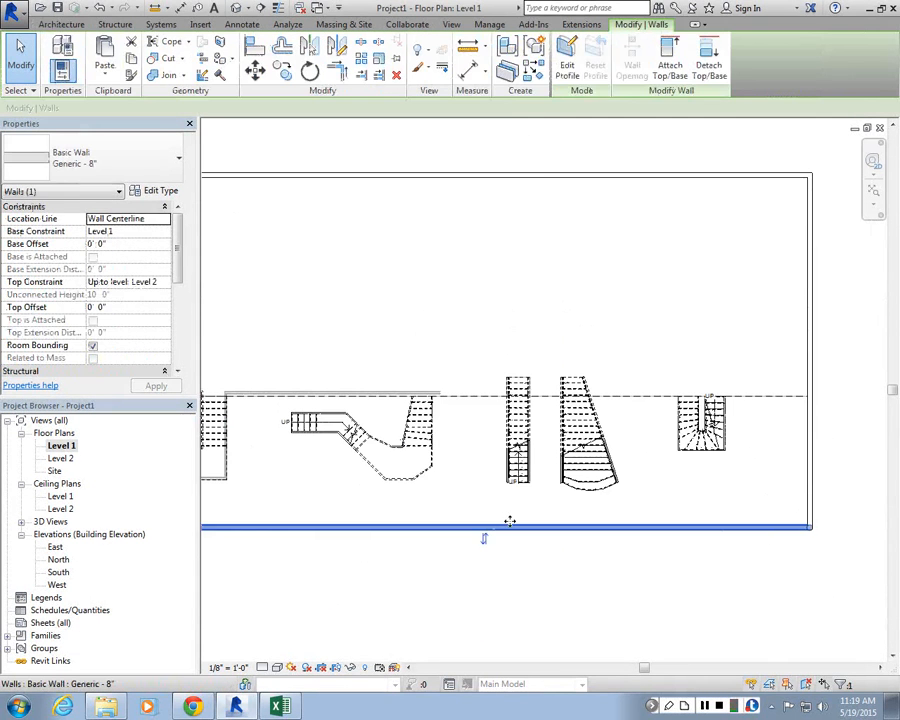
click(522, 562)
scroll(608, 364, down, 1)
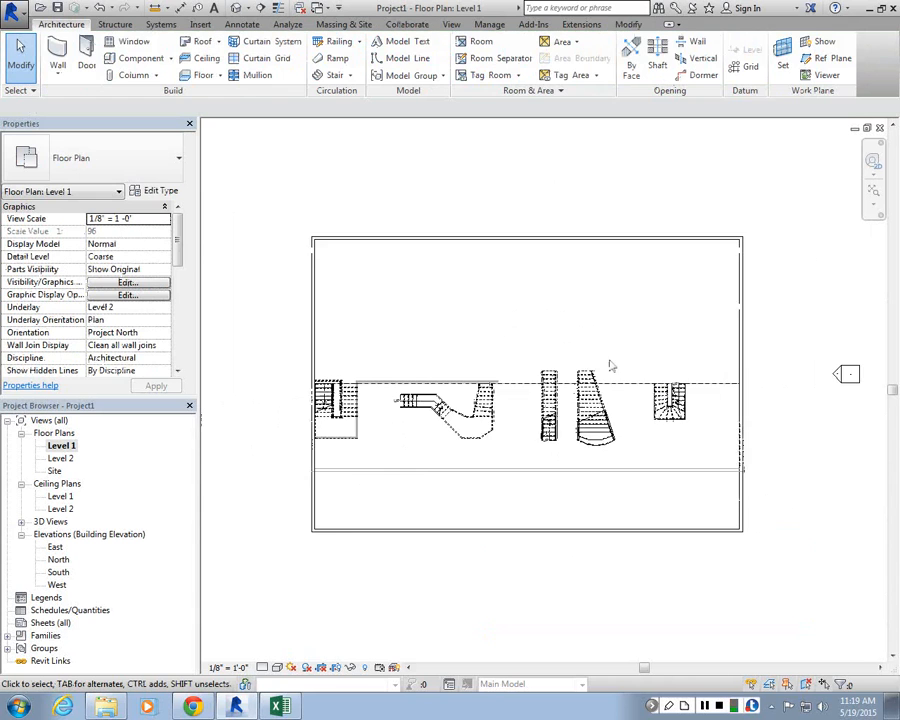
scroll(608, 364, up, 1)
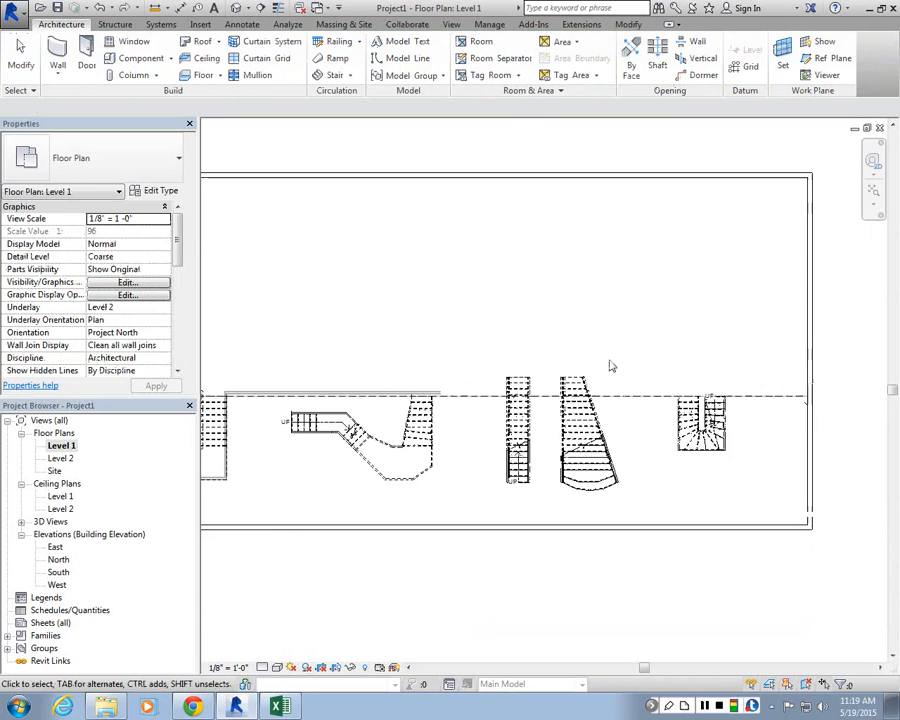
click(338, 58)
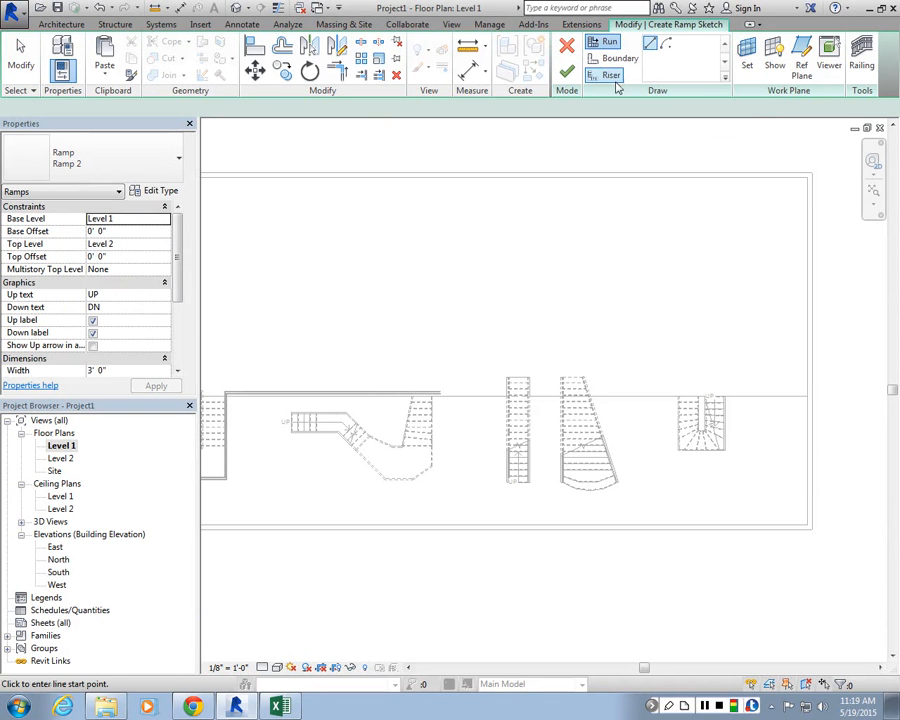
scroll(540, 455, down, 2)
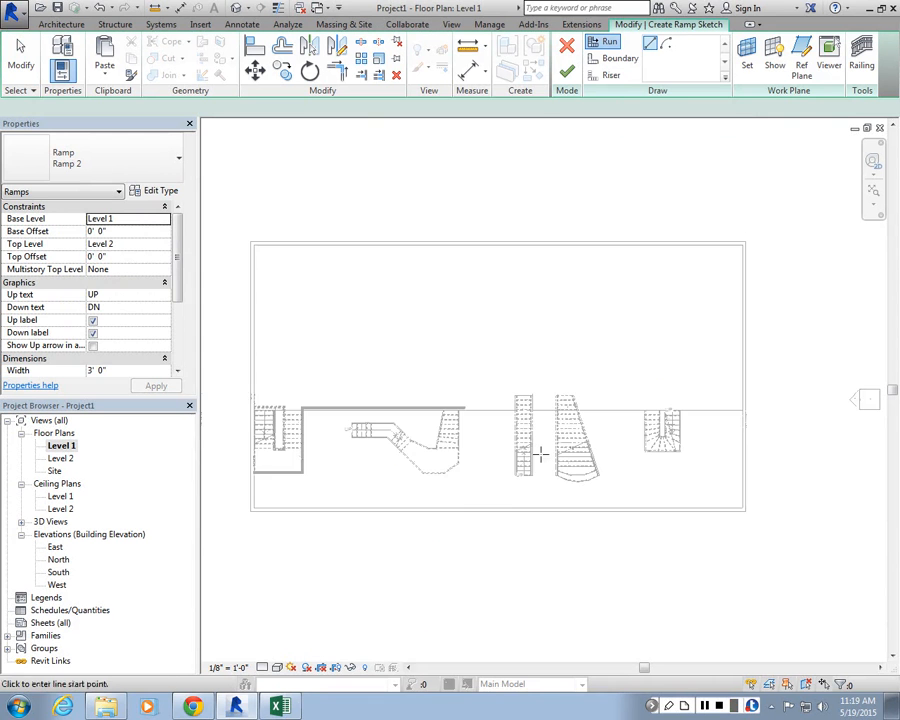
click(436, 545)
scroll(592, 549, up, 2)
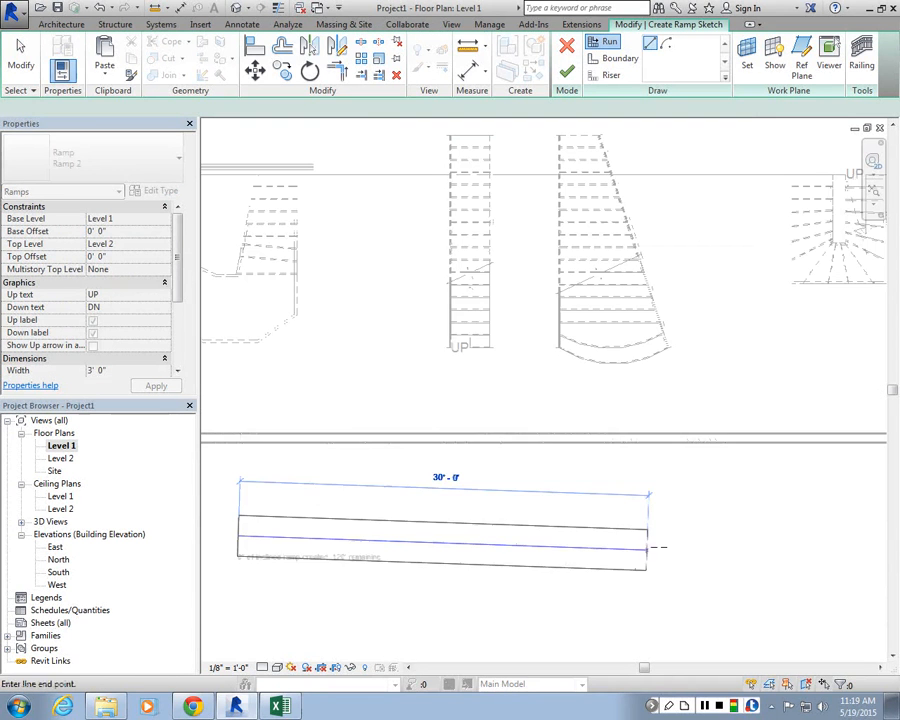
click(647, 533)
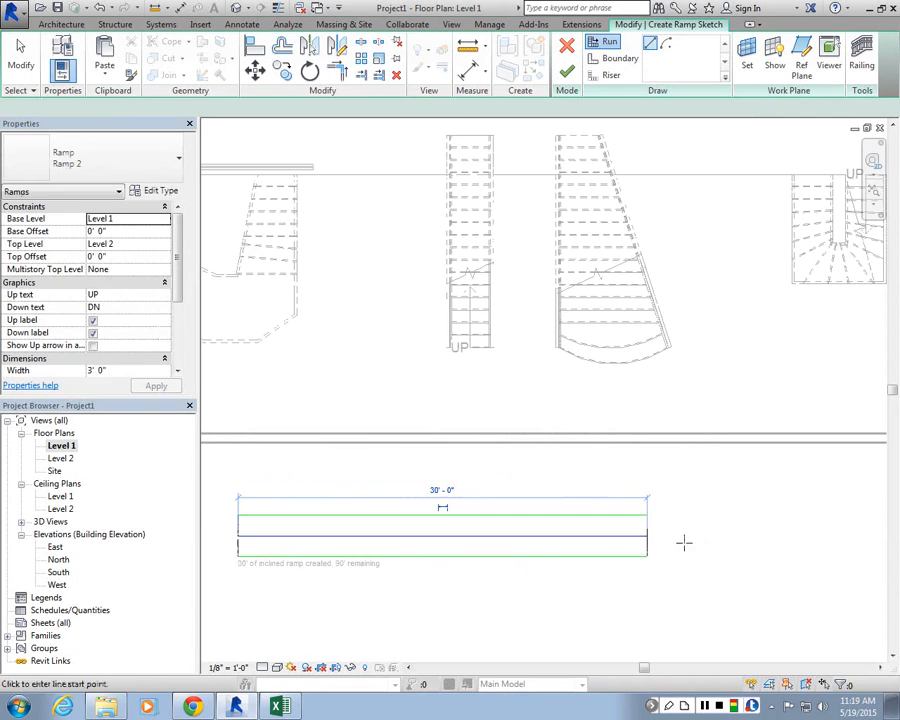
click(567, 83)
click(446, 392)
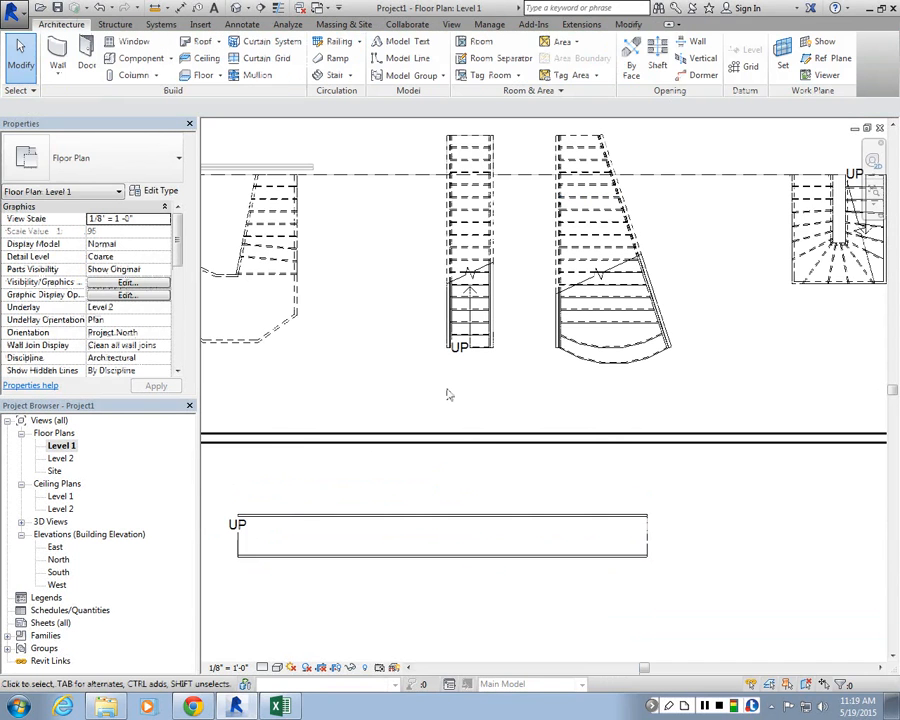
Step: In the default 3D view, select the new ramp, turn off its Up and Down labels and set its width to 4'
click(233, 12)
shift+middle_drag(560, 430, 652, 405)
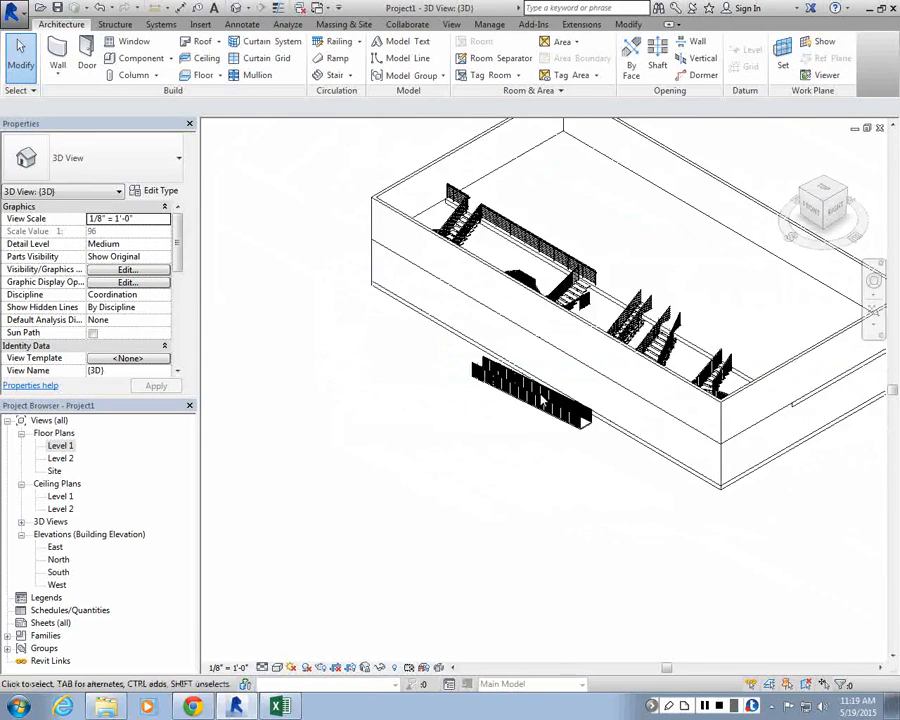
scroll(652, 405, up, 5)
click(630, 445)
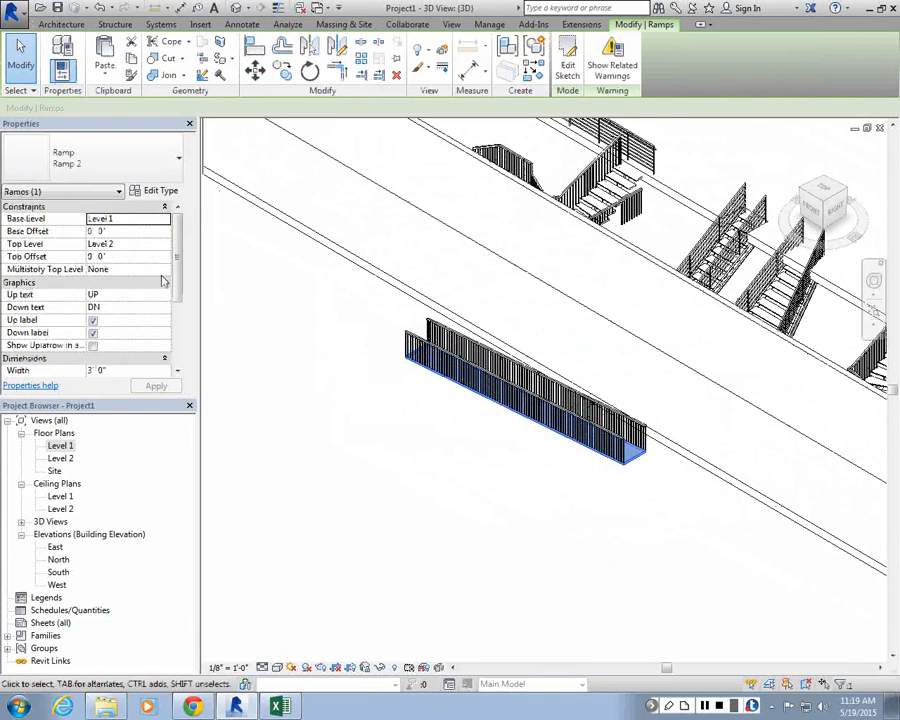
drag(177, 250, 177, 273)
click(93, 284)
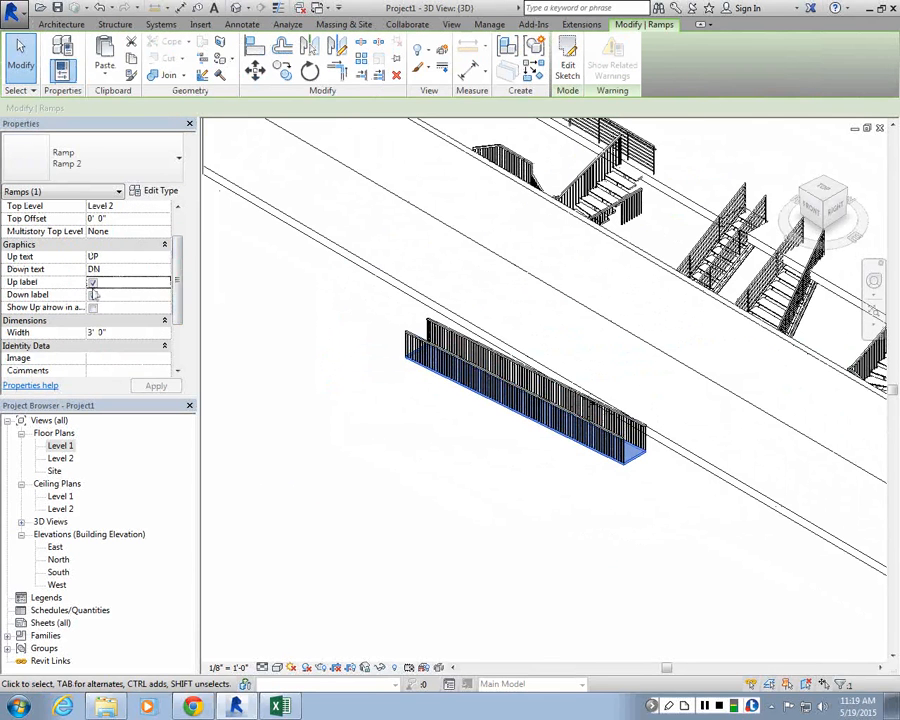
click(92, 284)
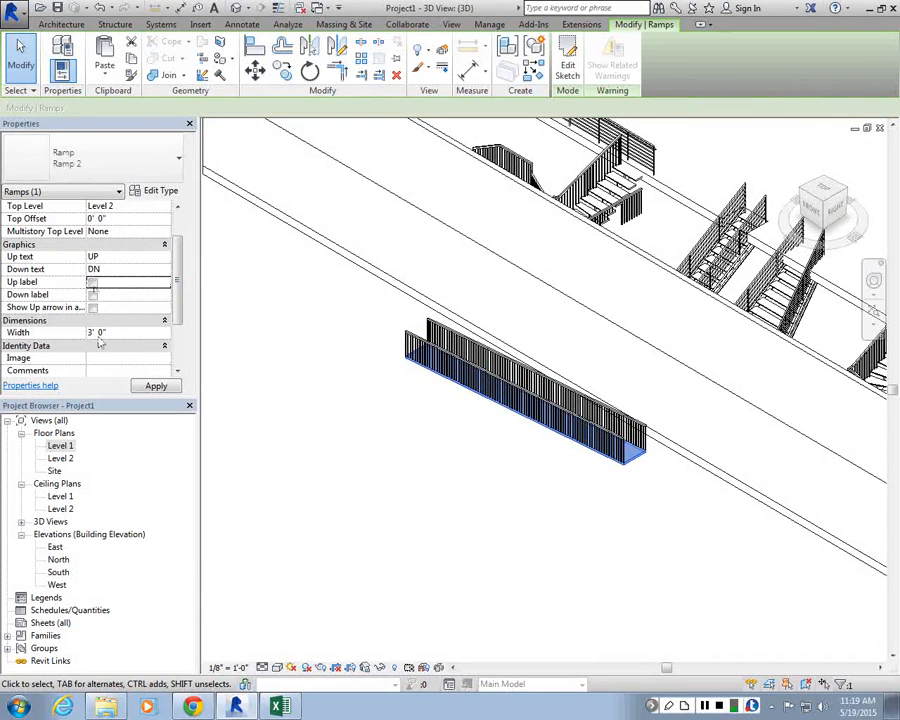
click(155, 330)
text(4')
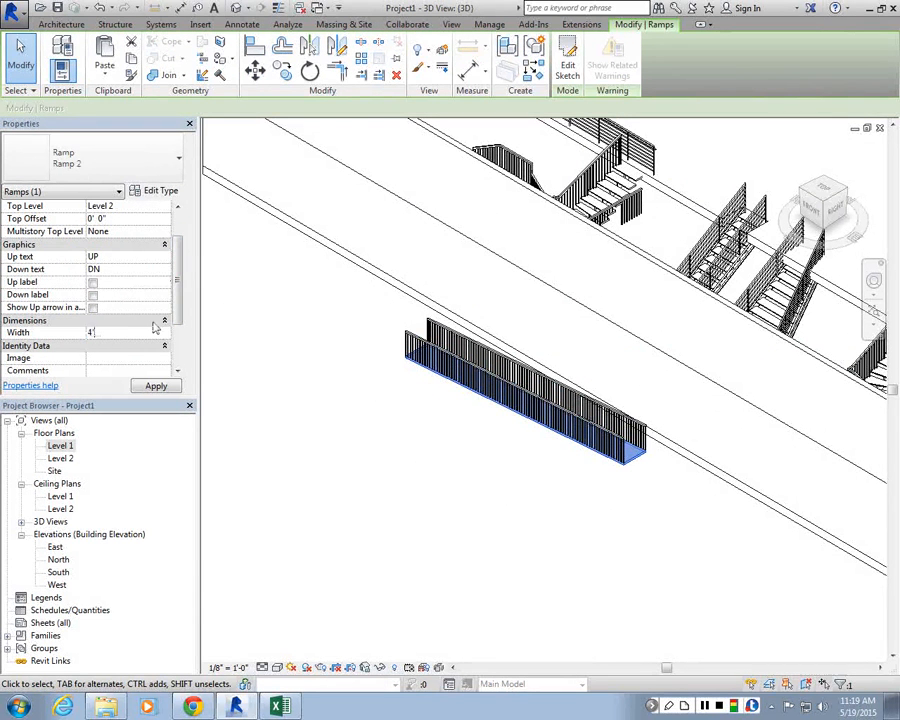
key(Return)
Step: Edit the ramp type, setting Thickness to 6" and Ramp Max Slope (1/x) to 10
click(138, 192)
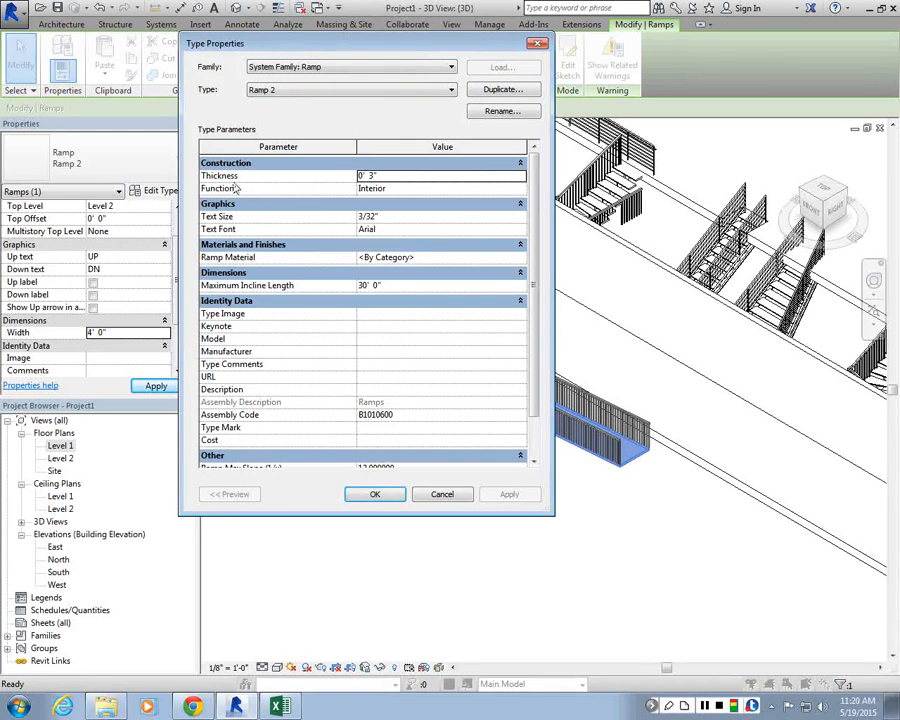
click(370, 188)
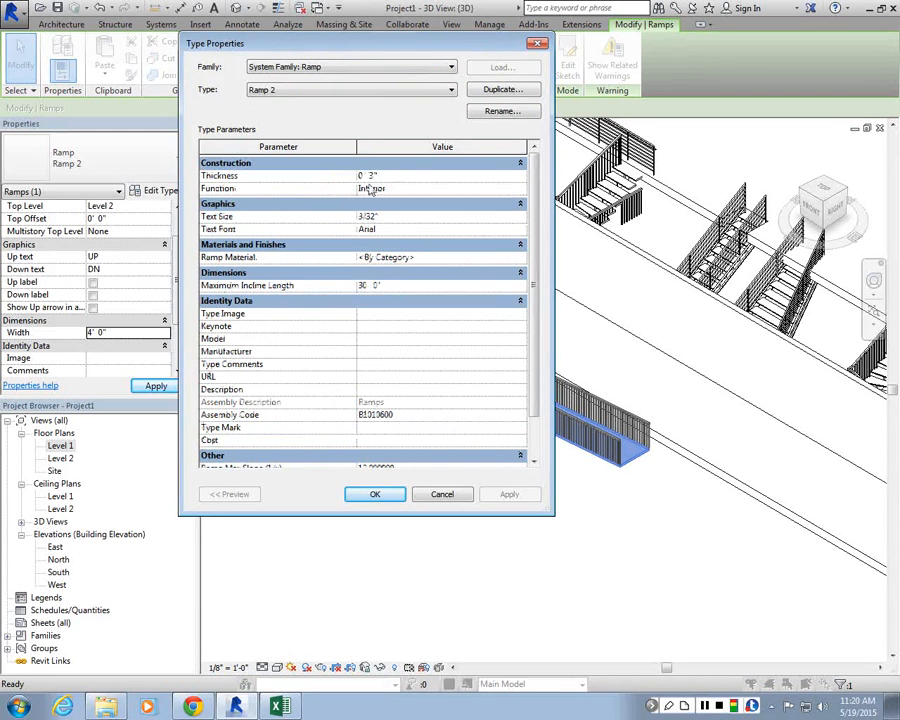
click(365, 176)
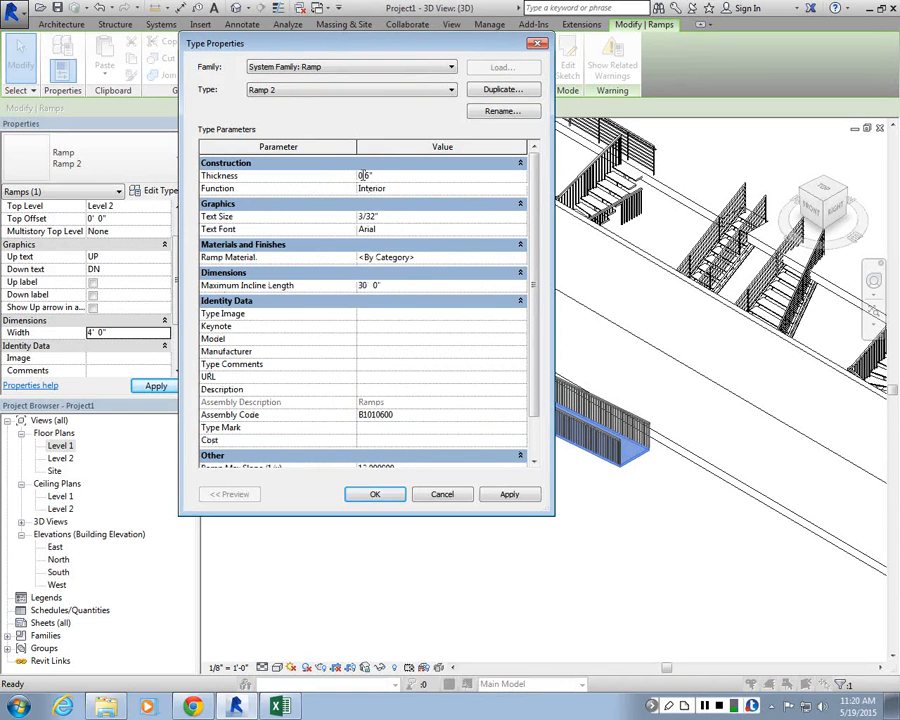
click(392, 287)
scroll(538, 398, down, 1)
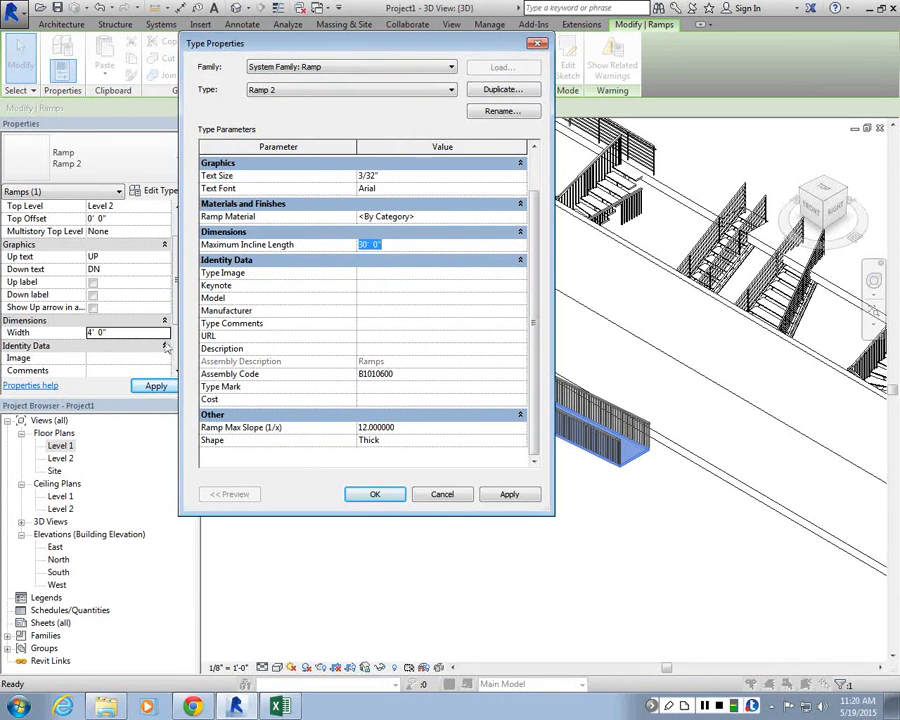
scroll(404, 425, up, 1)
scroll(404, 425, down, 1)
click(398, 441)
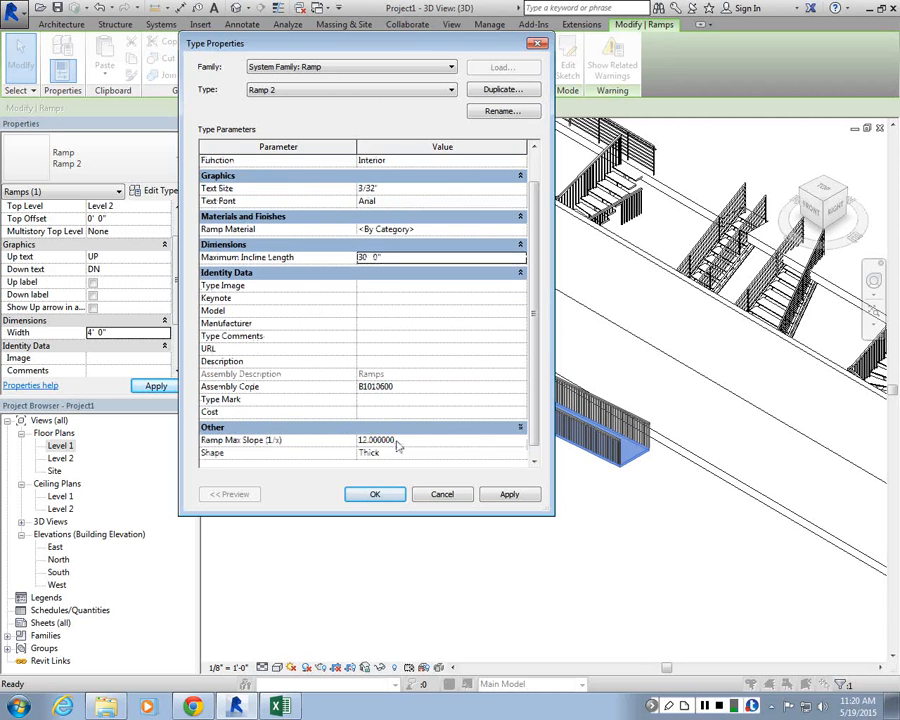
drag(398, 441, 190, 388)
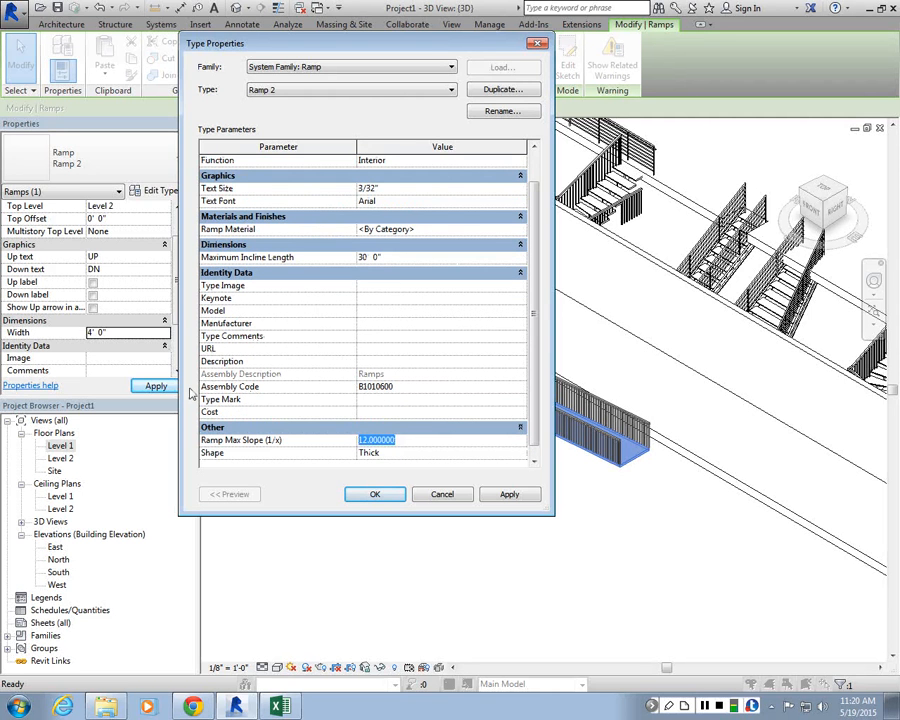
text(10)
click(509, 494)
click(376, 494)
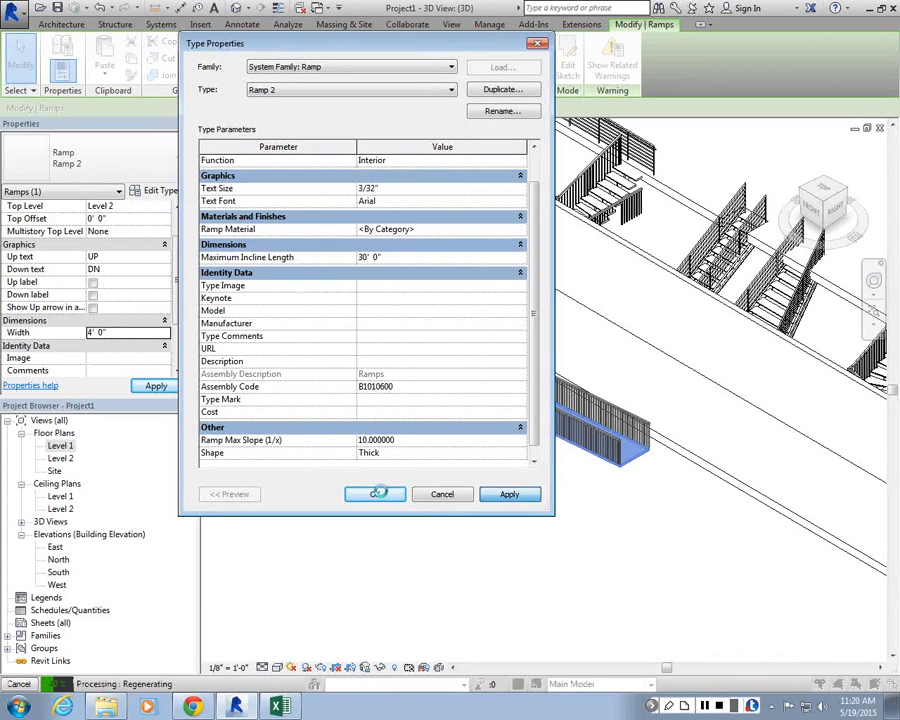
Step: Return to the Level 1 plan, select the ramp and set its type's Maximum Incline Length to 50'
click(622, 496)
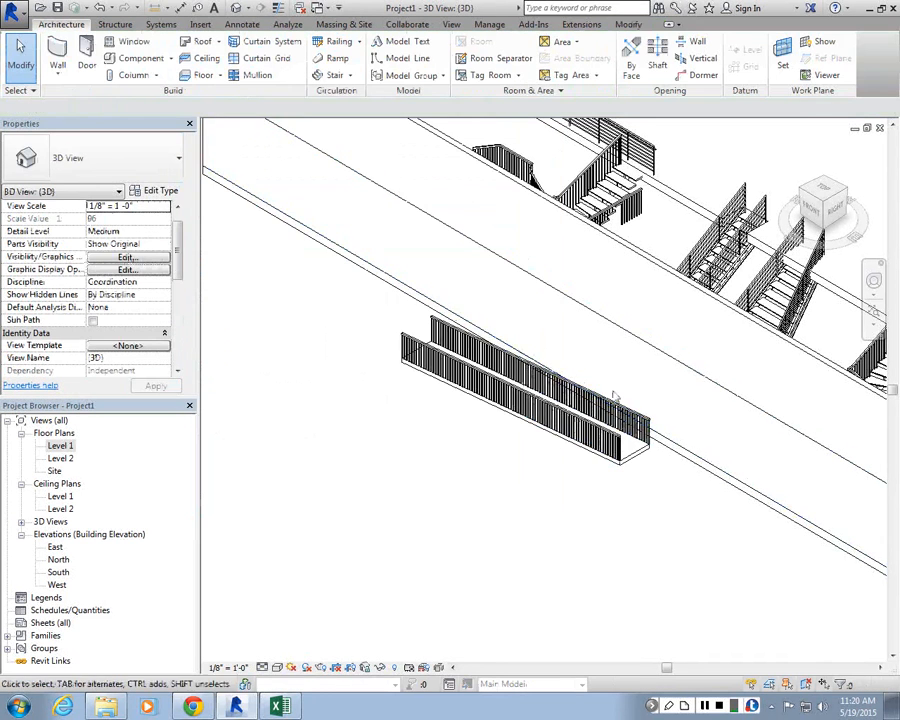
double_click(60, 446)
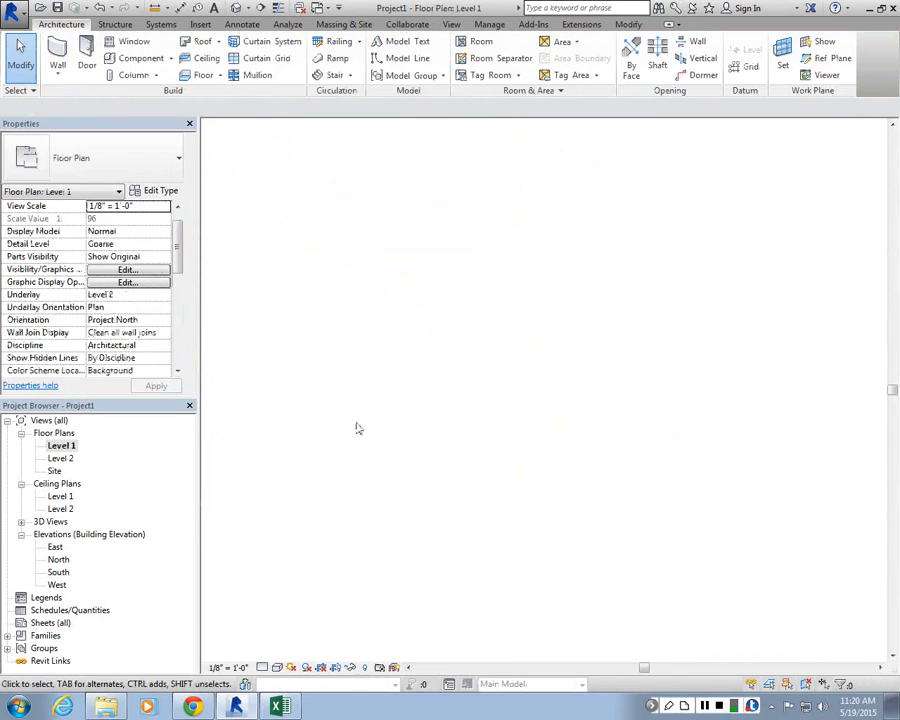
click(645, 540)
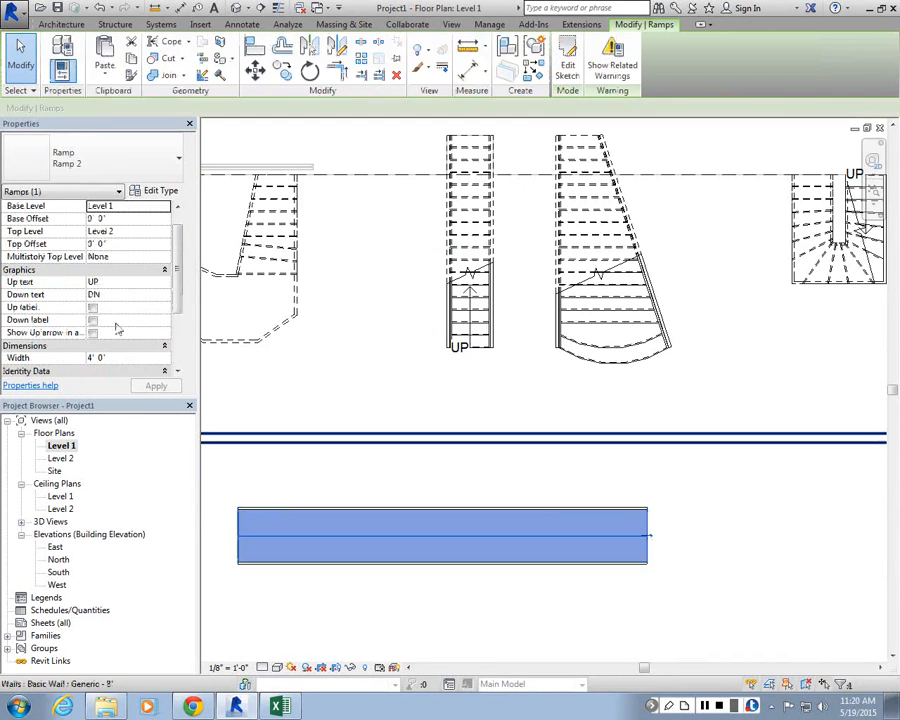
click(155, 190)
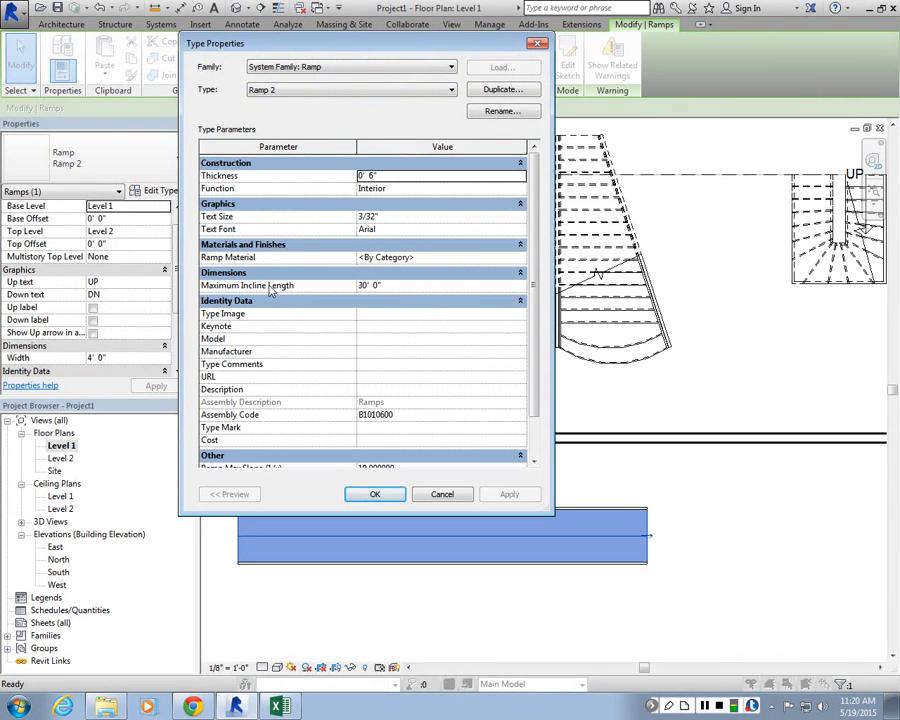
click(383, 285)
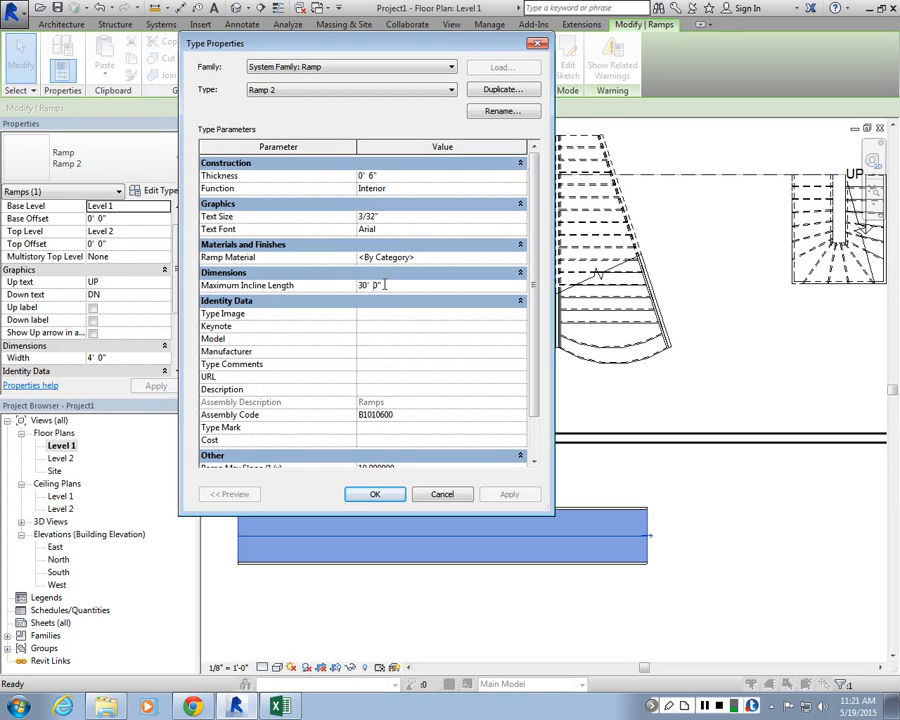
double_click(362, 285)
text(50)
click(405, 201)
click(514, 497)
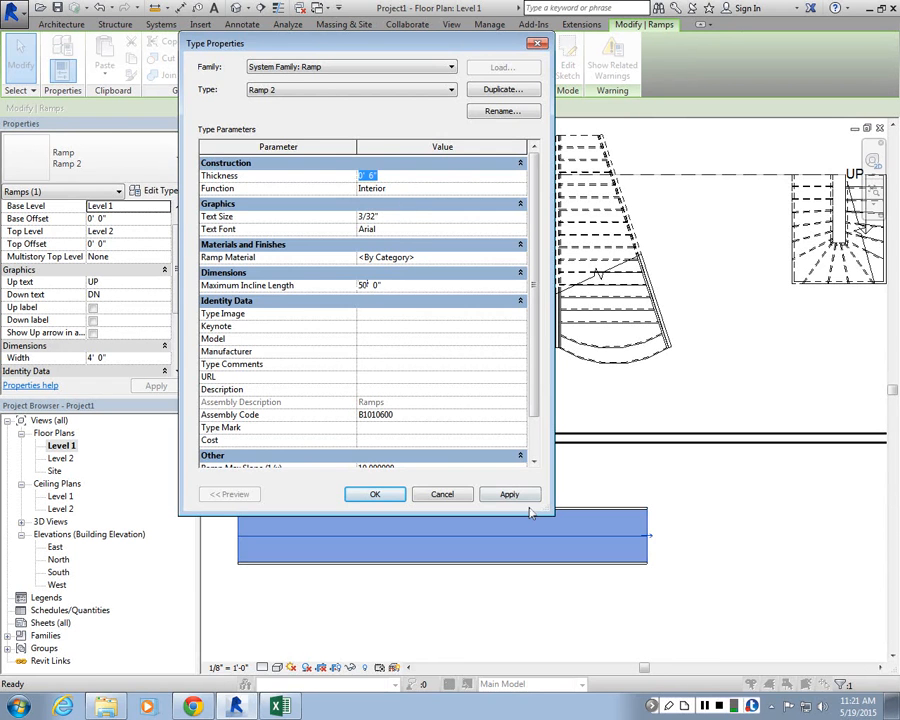
click(372, 493)
Step: Open the ramp's sketch to inspect its run and boundaries, then finish the edit
middle_drag(656, 533, 526, 517)
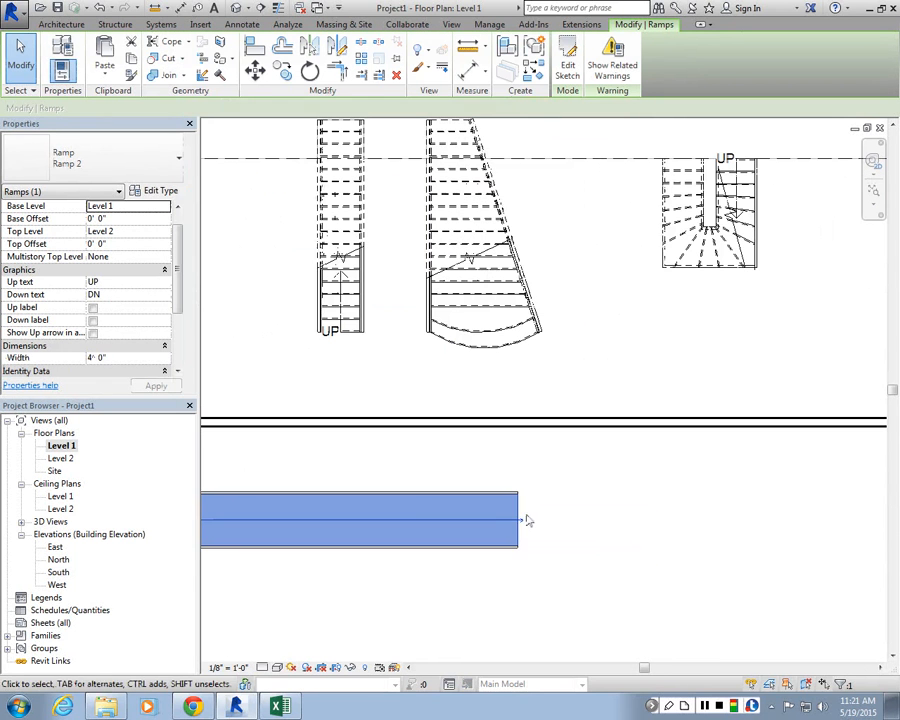
click(521, 518)
click(578, 52)
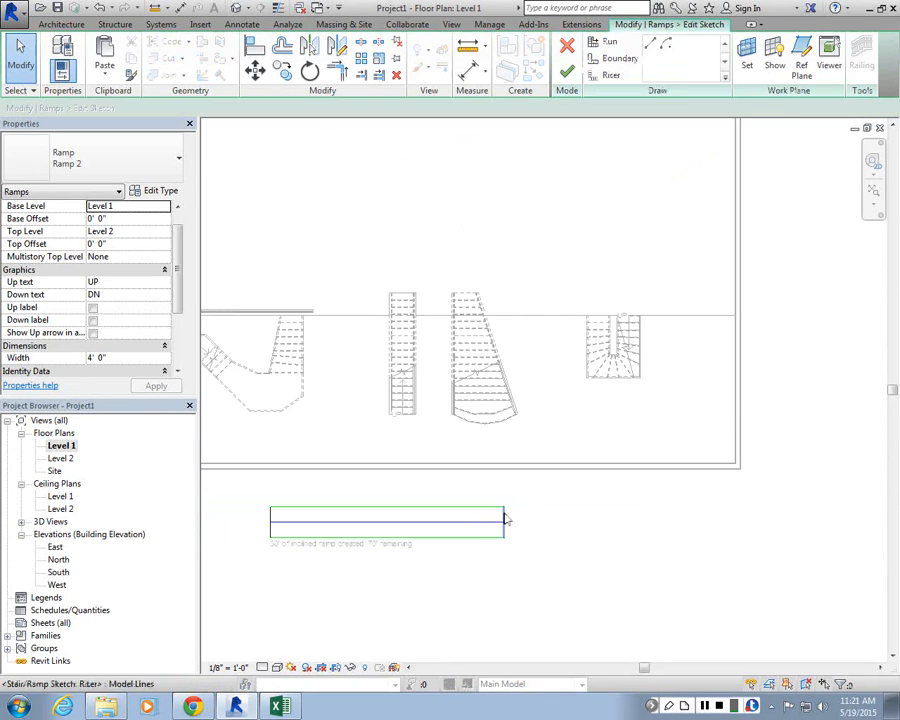
scroll(456, 548, up, 3)
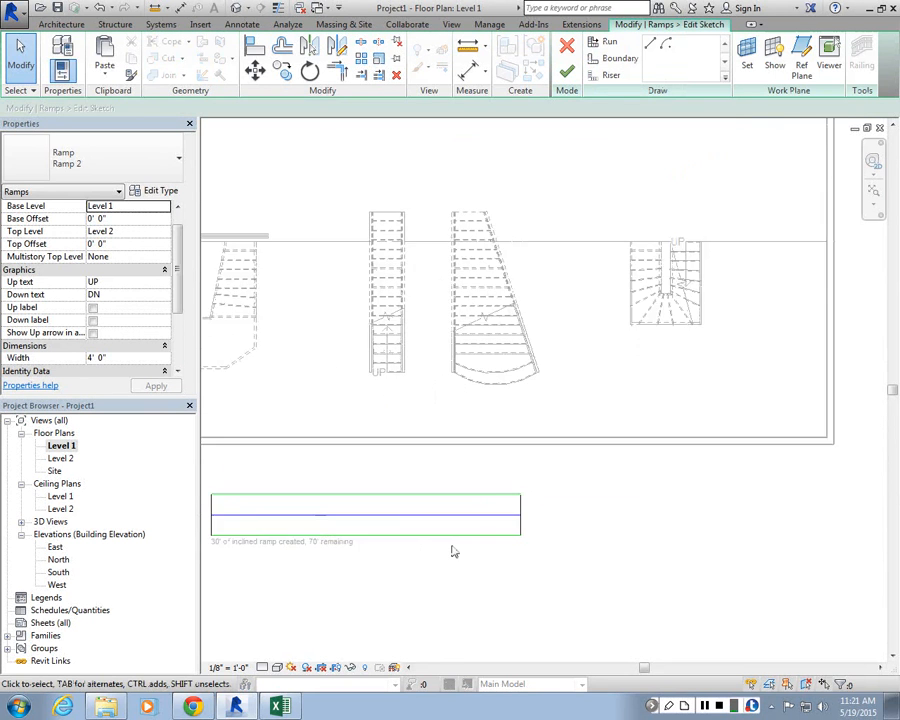
click(507, 491)
click(567, 72)
scroll(538, 455, down, 2)
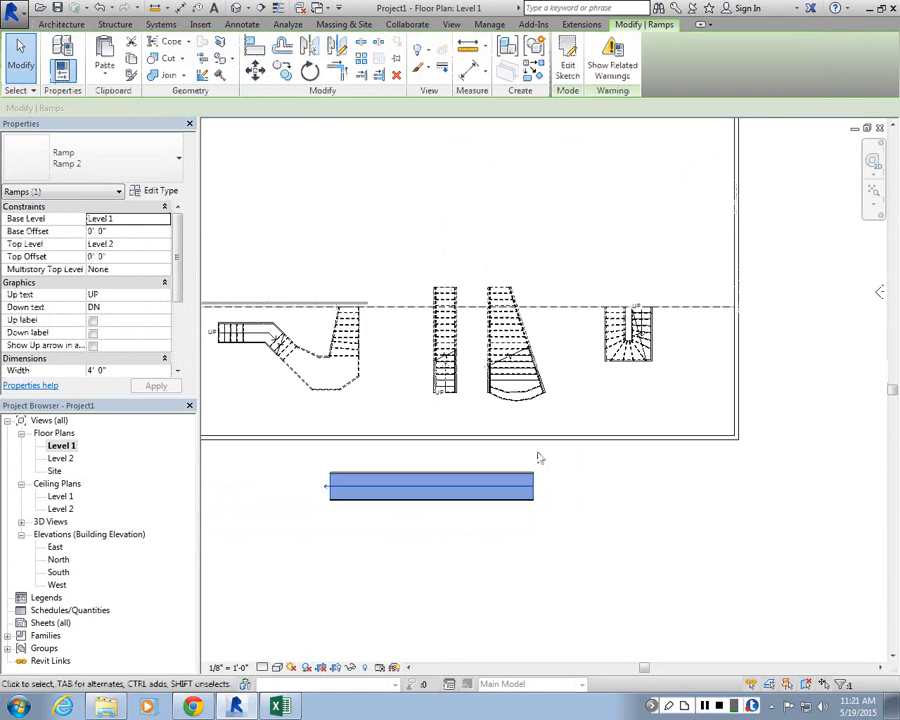
click(543, 455)
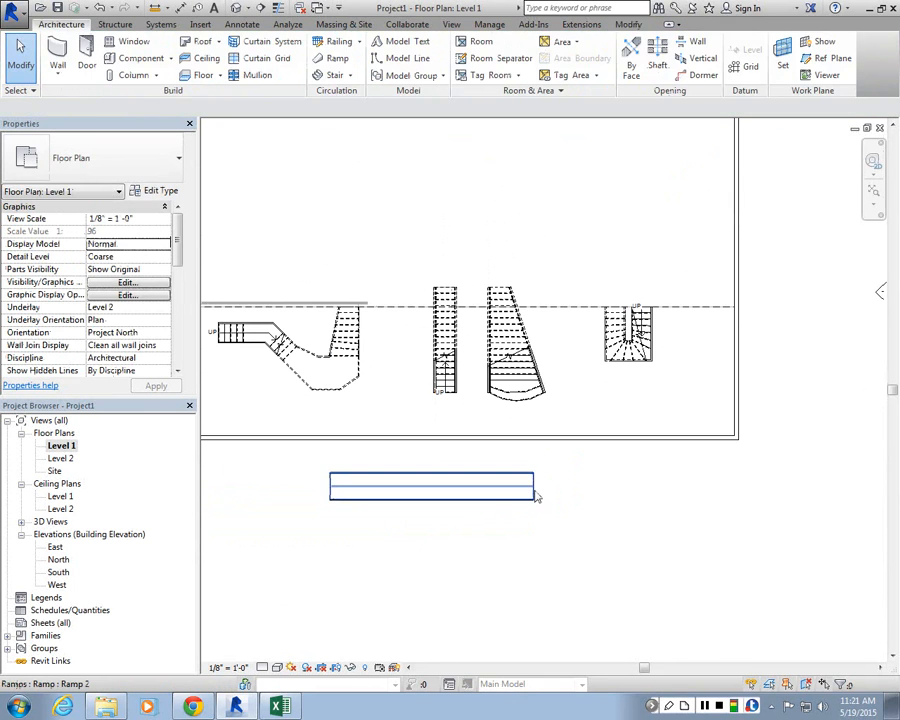
Step: Create a similar ramp sketched as two parallel runs about 50' long joined by a landing, then finish the sketch
click(535, 491)
key(c)
key(s)
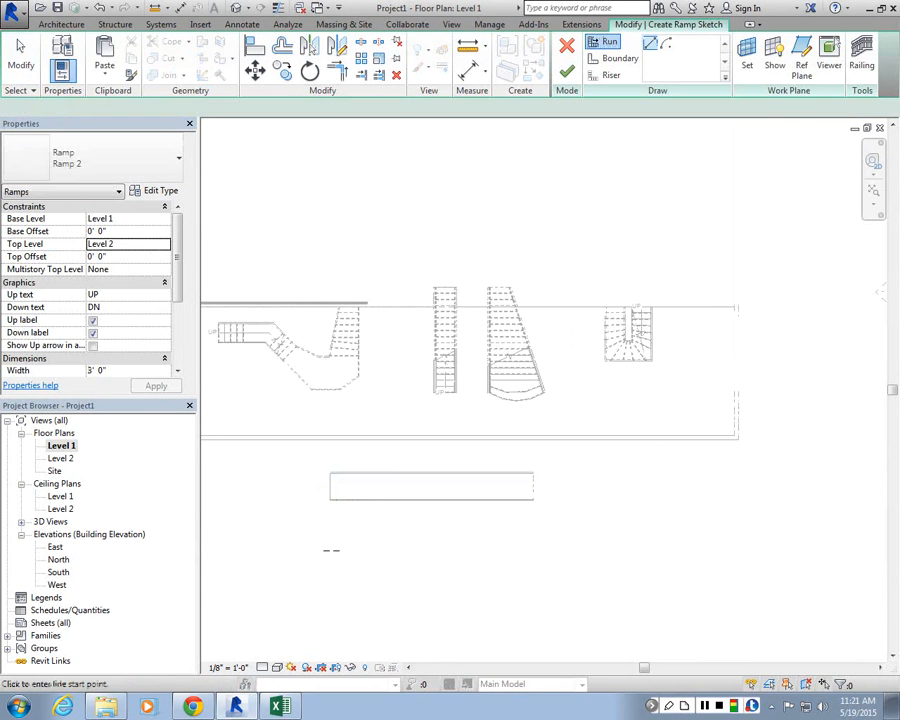
click(331, 550)
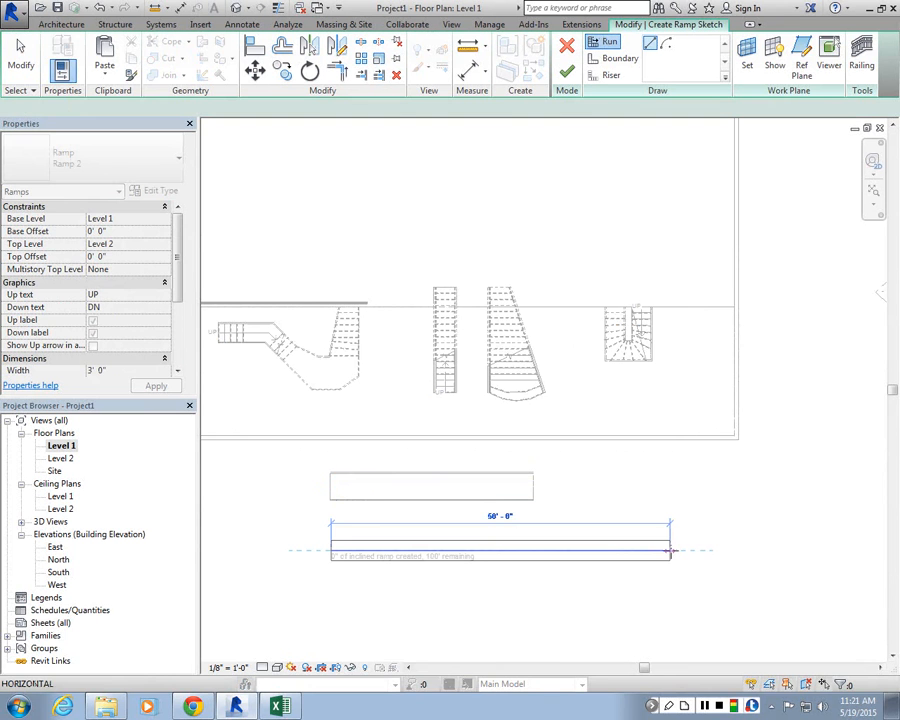
click(671, 550)
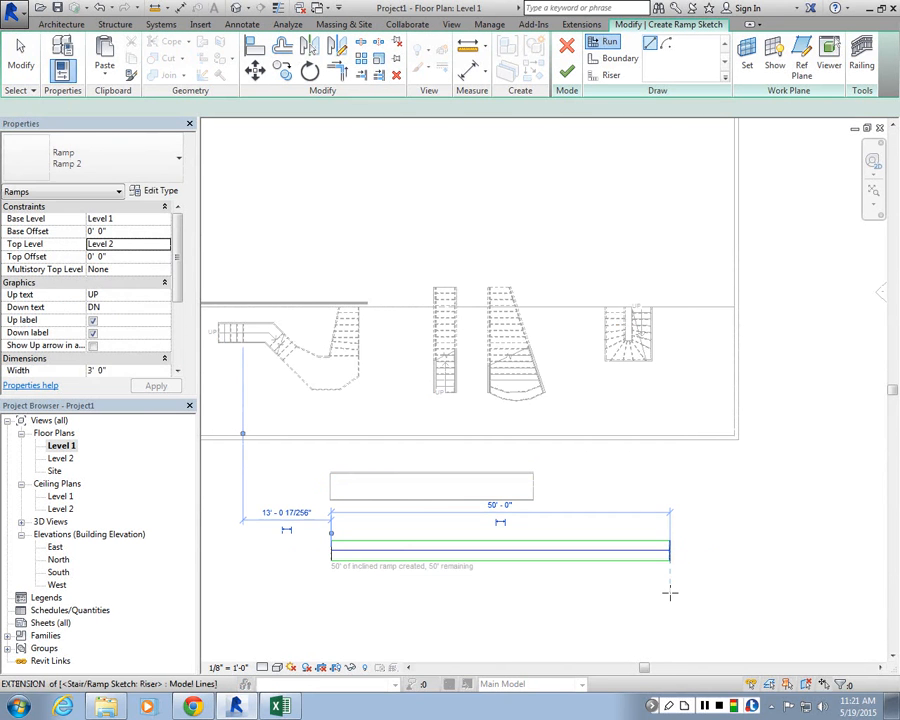
click(670, 583)
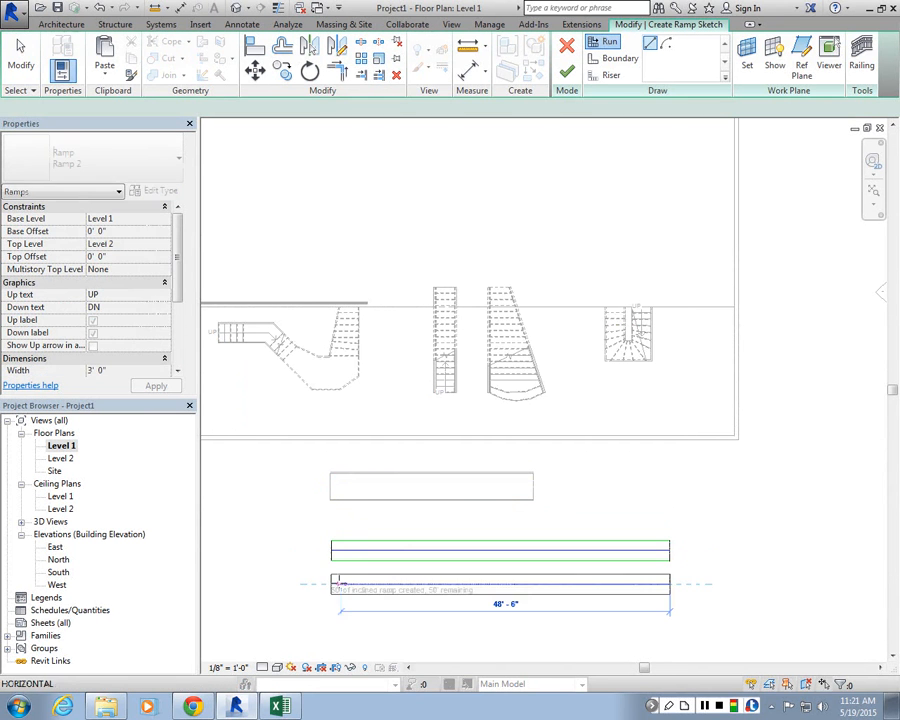
click(333, 583)
key(Escape)
key(Escape)
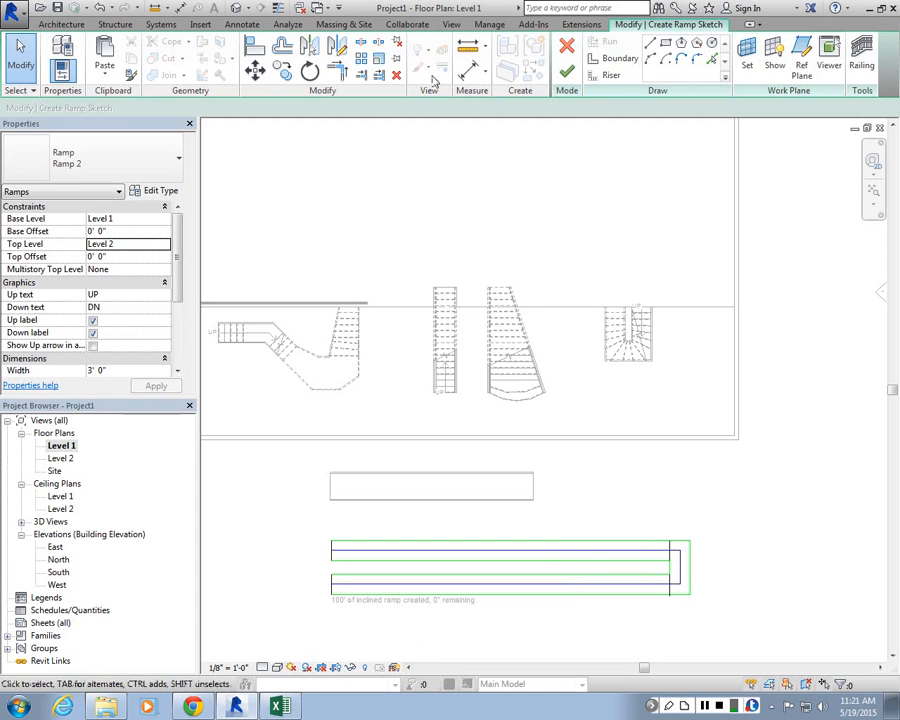
click(569, 74)
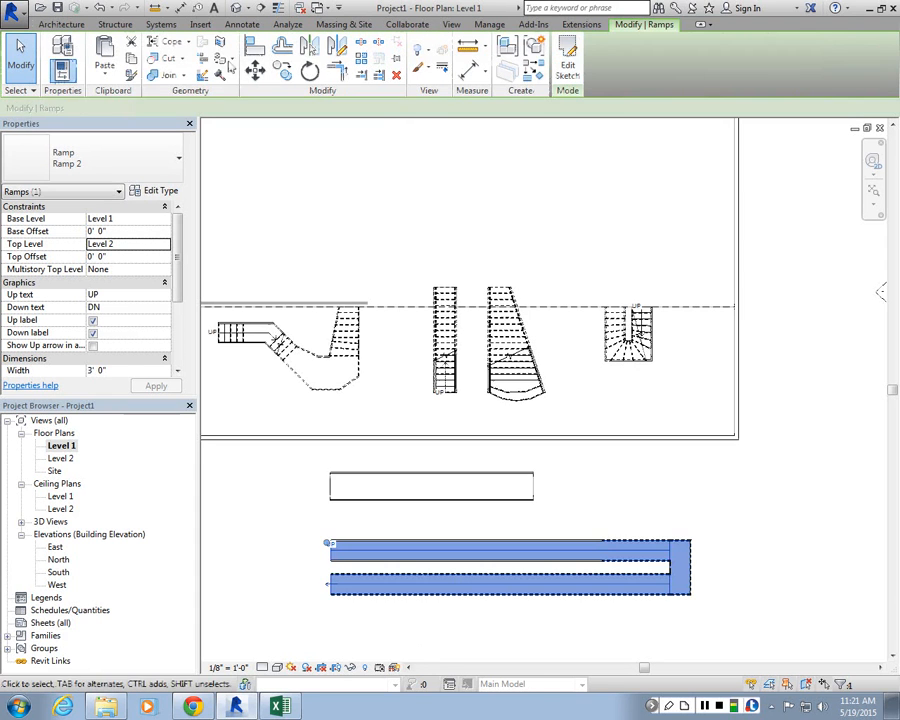
Step: Inspect the ramps and stairs in the default 3D view
click(260, 8)
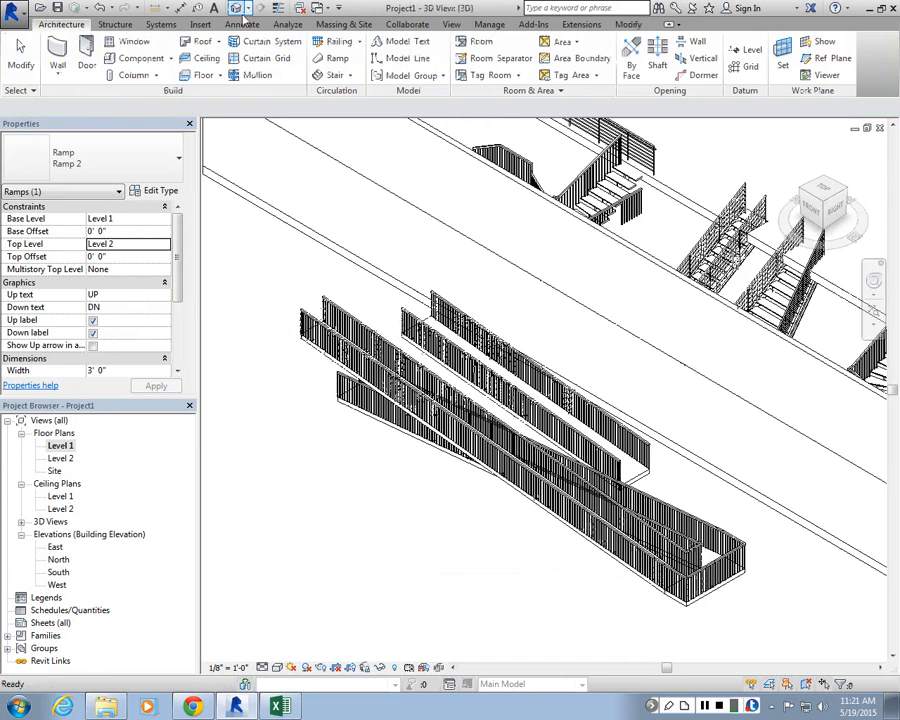
shift+middle_drag(358, 422, 454, 513)
scroll(460, 510, up, 6)
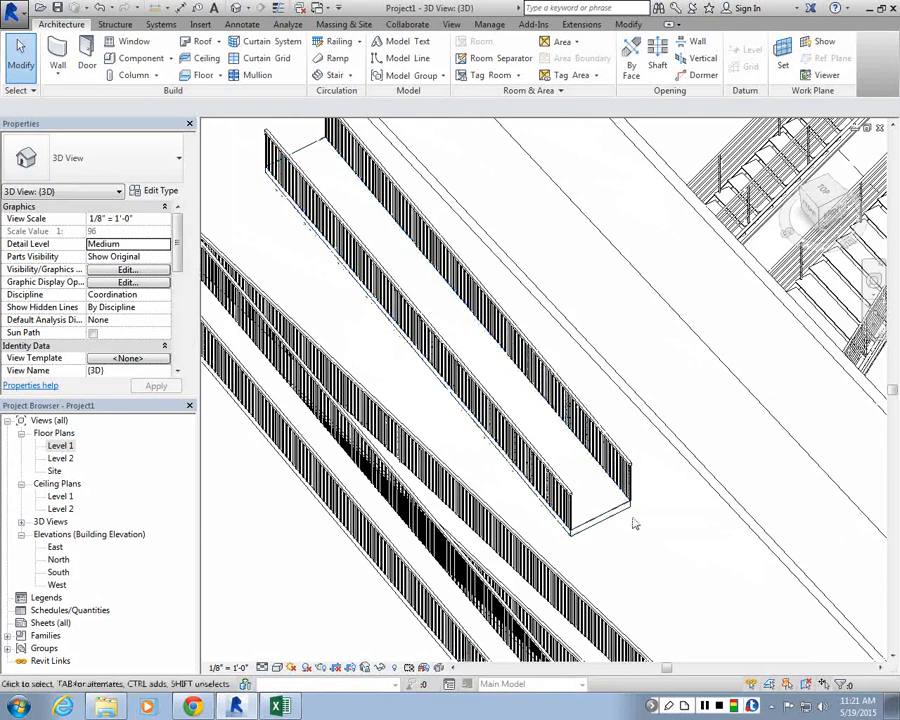
scroll(536, 475, down, 3)
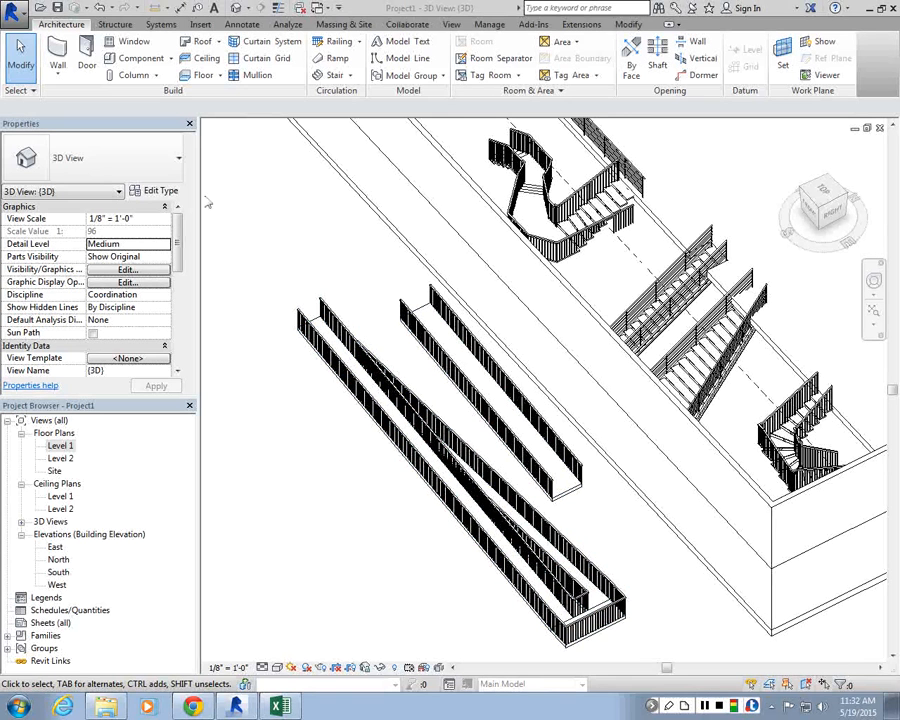
Step: Open and maximize the South elevation to view the ramps' heights
click(854, 129)
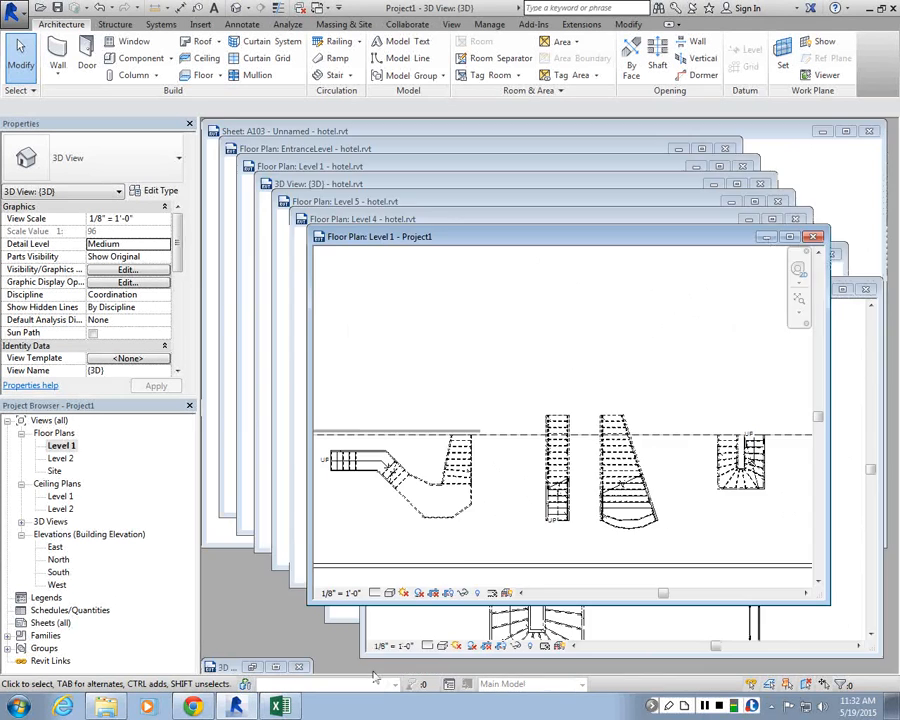
click(765, 237)
click(865, 289)
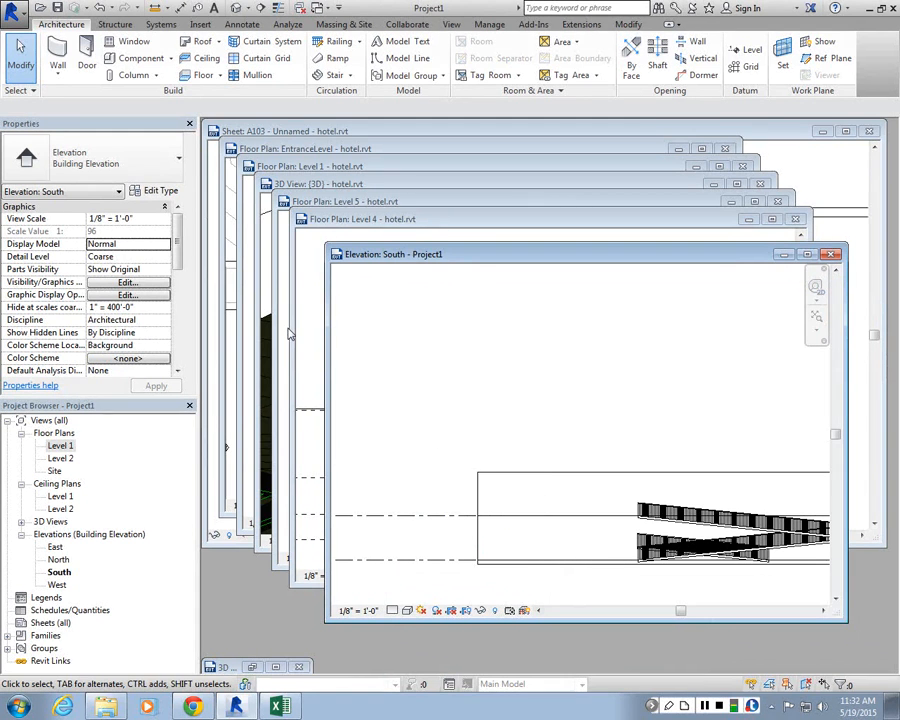
click(451, 25)
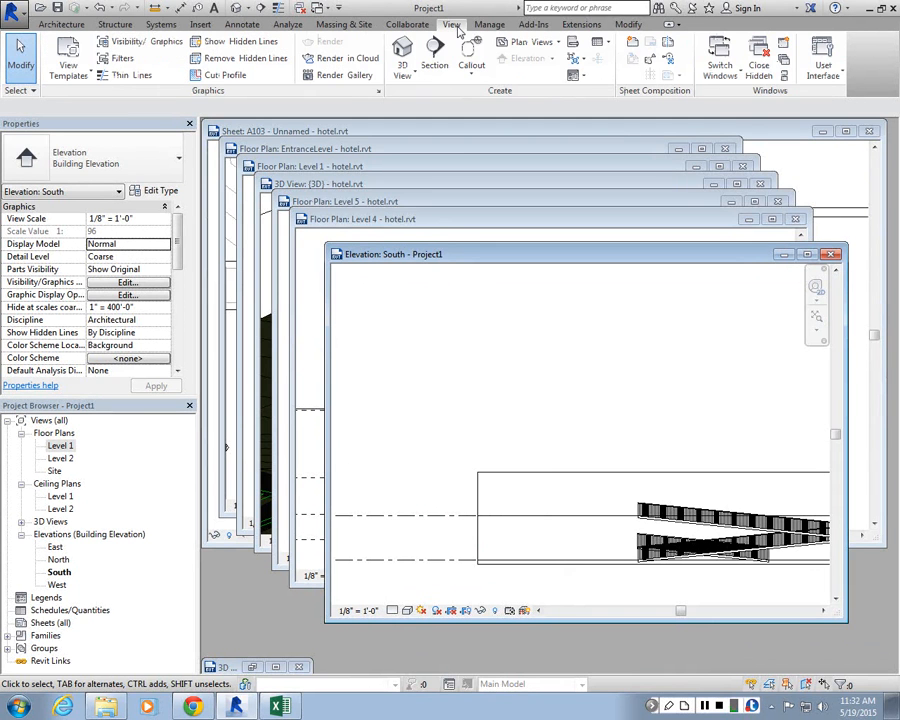
click(807, 254)
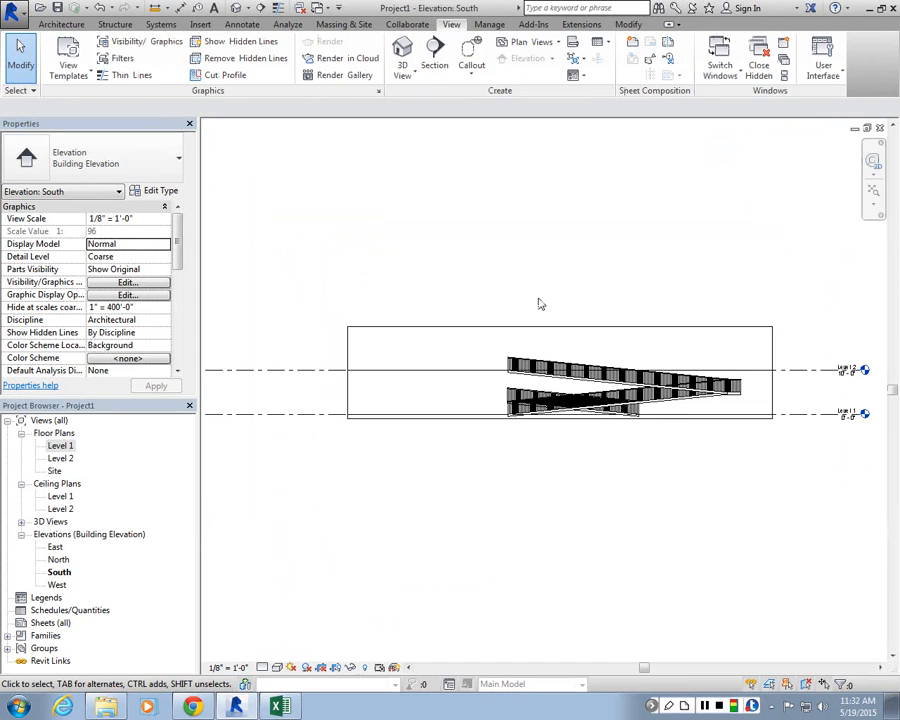
scroll(611, 137, up, 1)
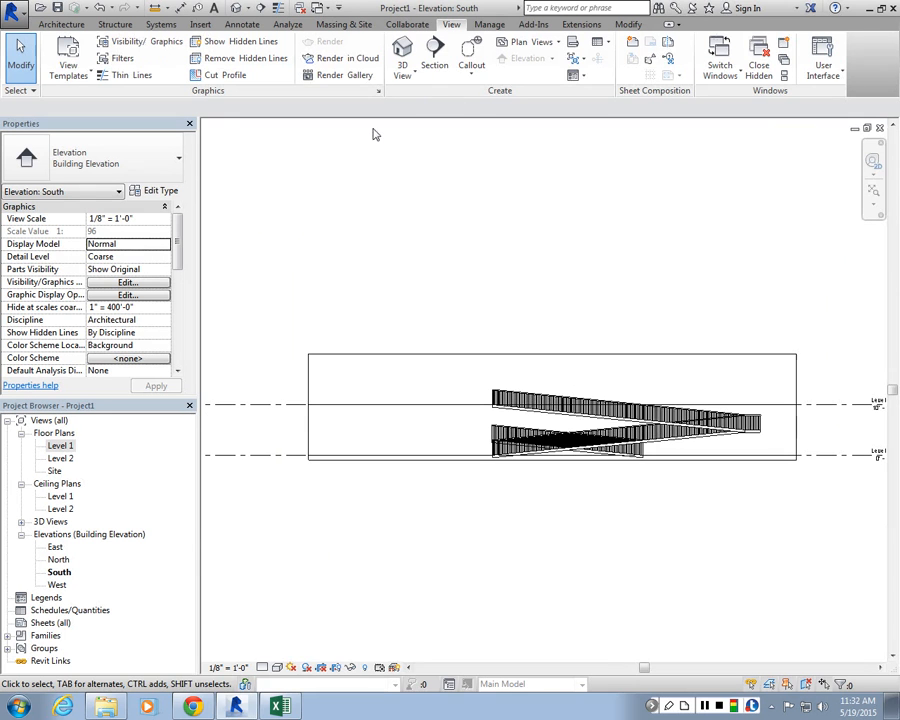
Step: Close the hidden view windows and restore the remaining windows
click(761, 67)
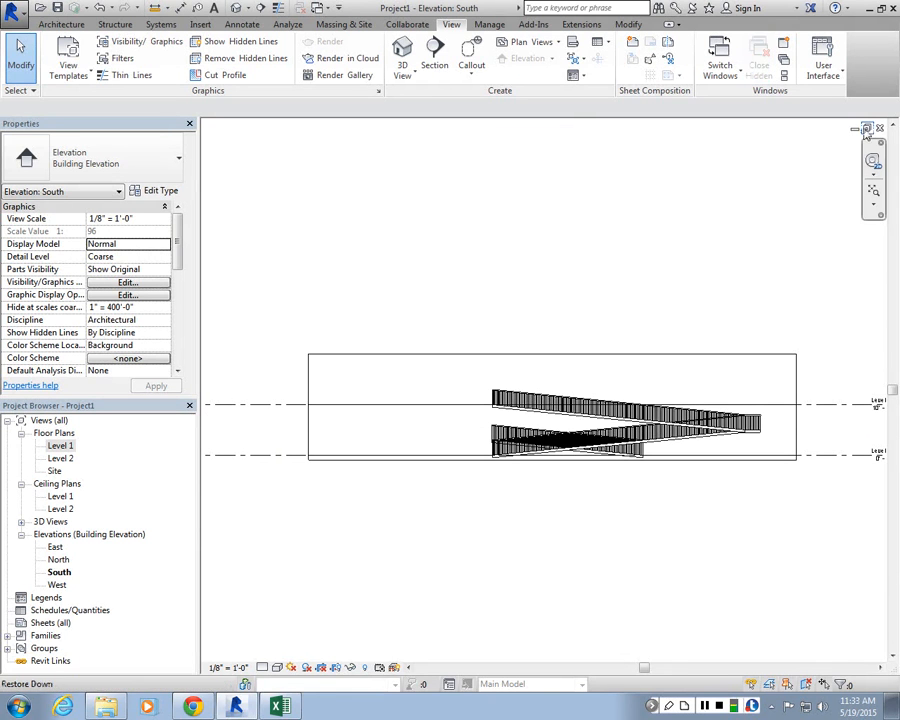
click(867, 129)
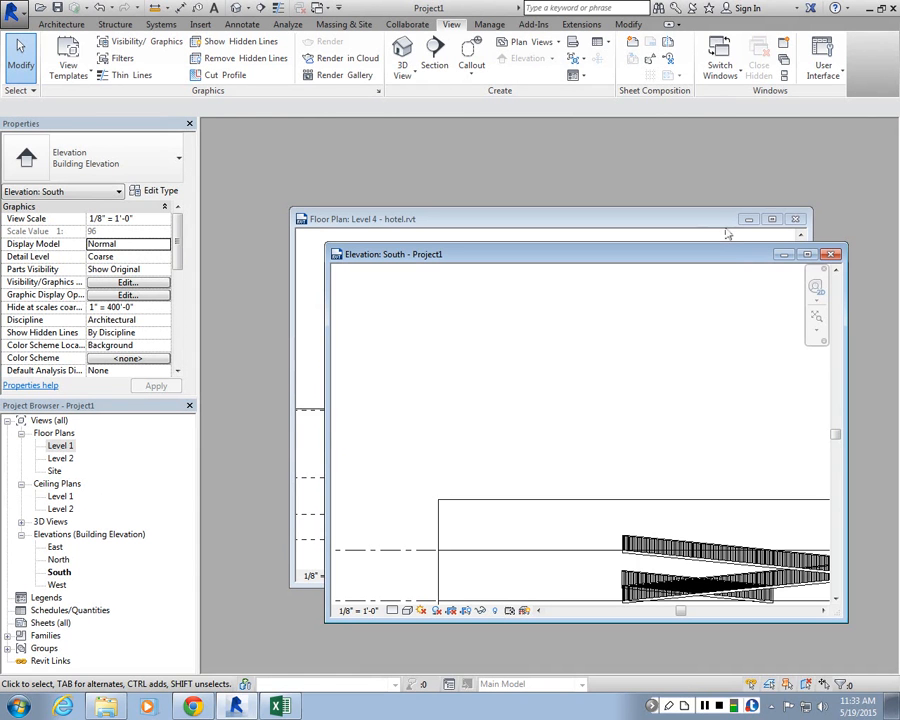
drag(719, 227, 651, 134)
Step: Close the project and save it to the Desktop as stairs
click(826, 254)
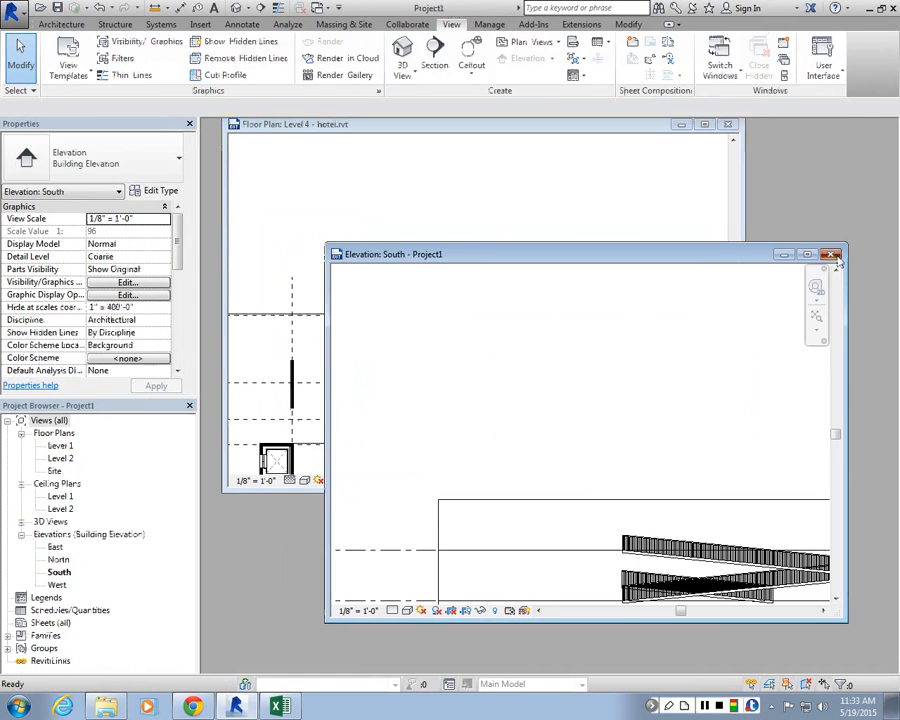
click(829, 254)
click(429, 355)
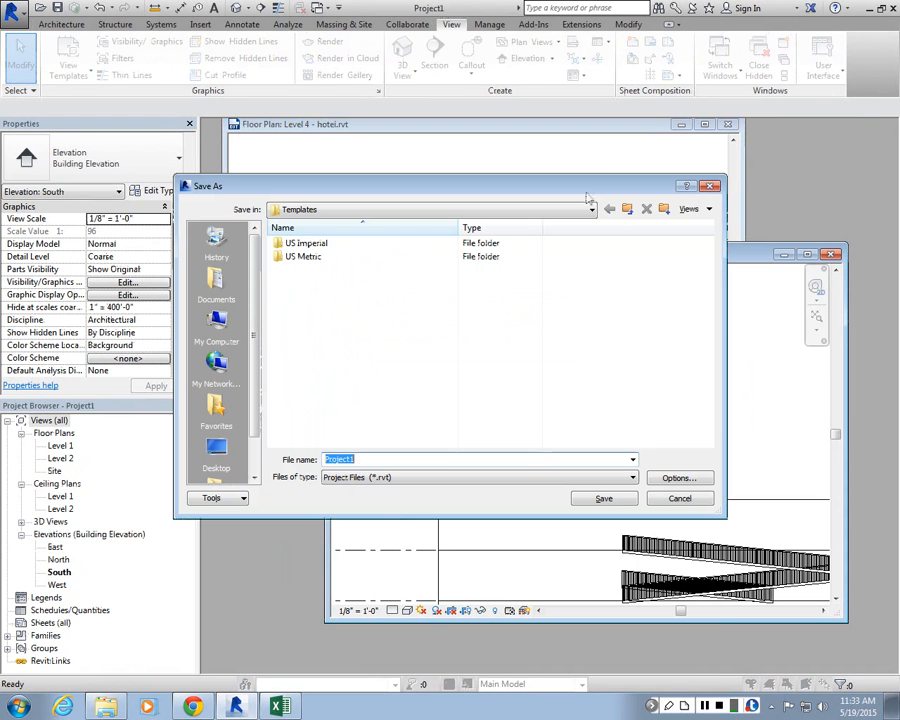
click(215, 447)
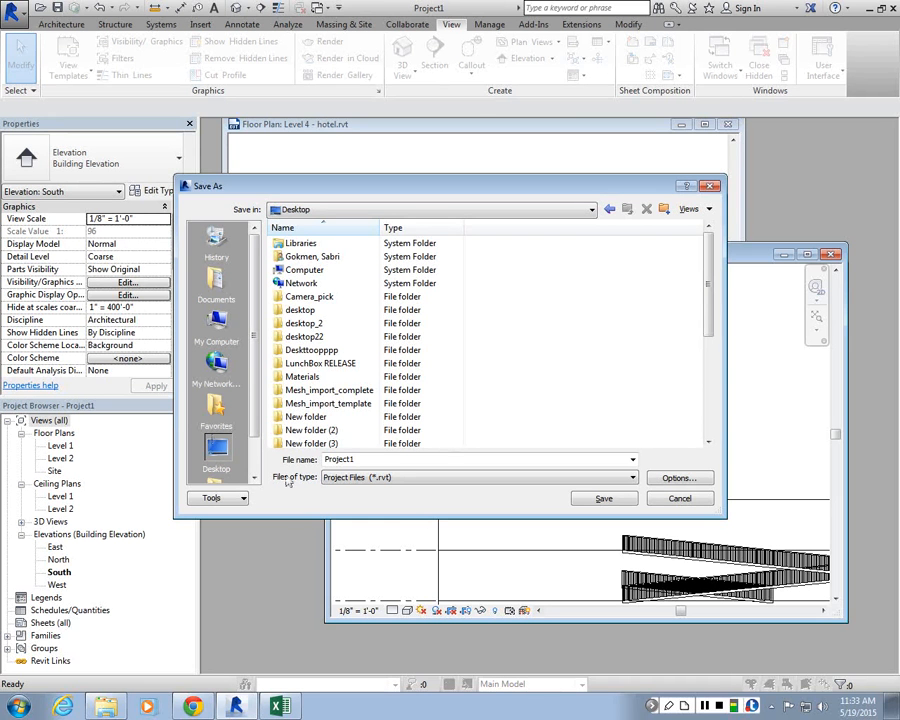
double_click(397, 460)
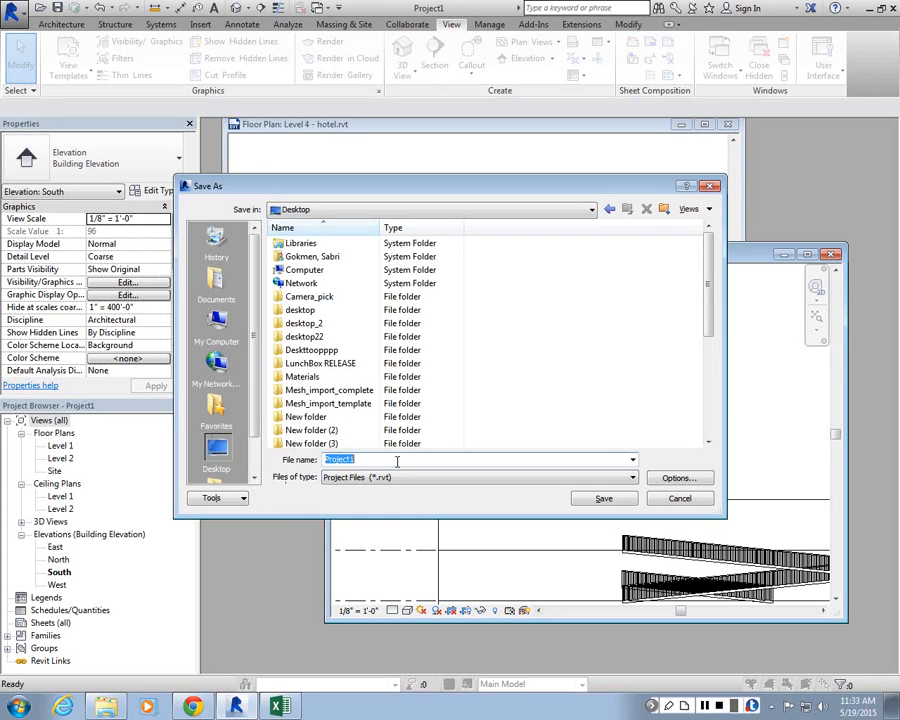
text(stairs)
key(Return)
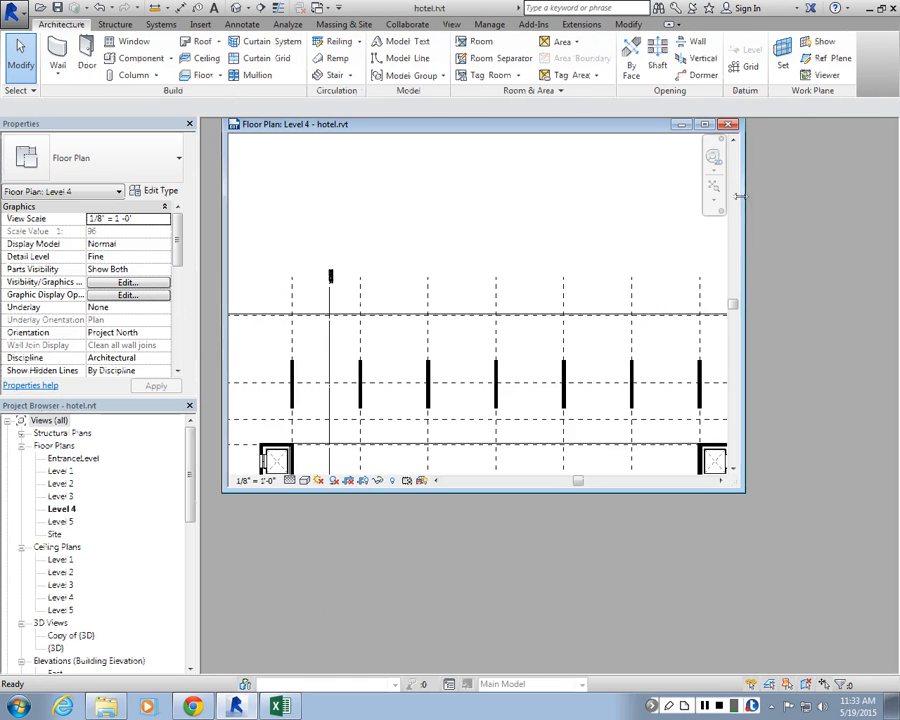
Step: Open the hotel model's default 3D view
click(704, 124)
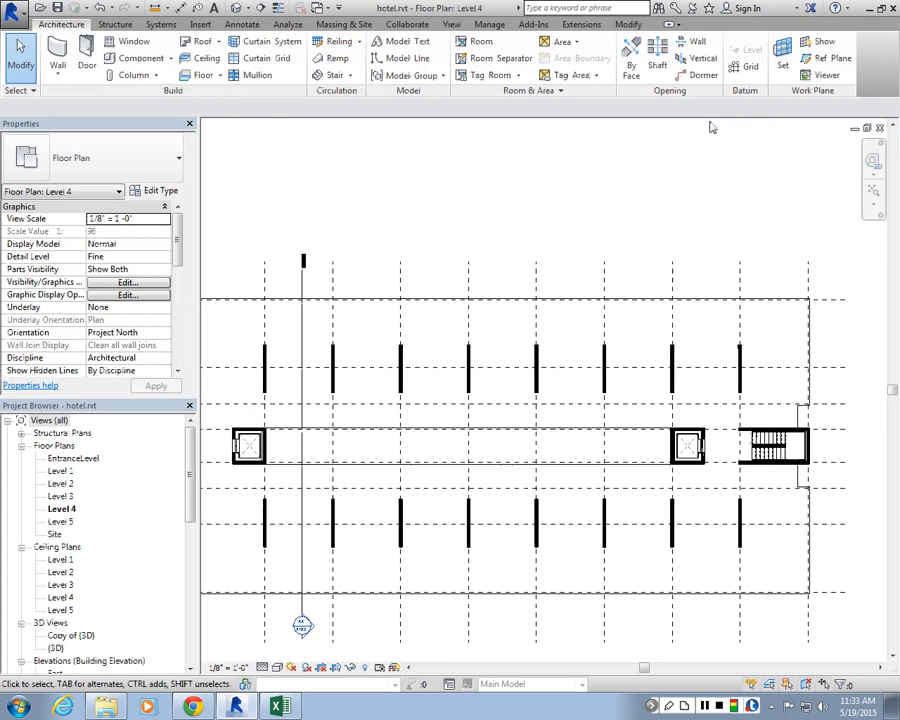
click(868, 129)
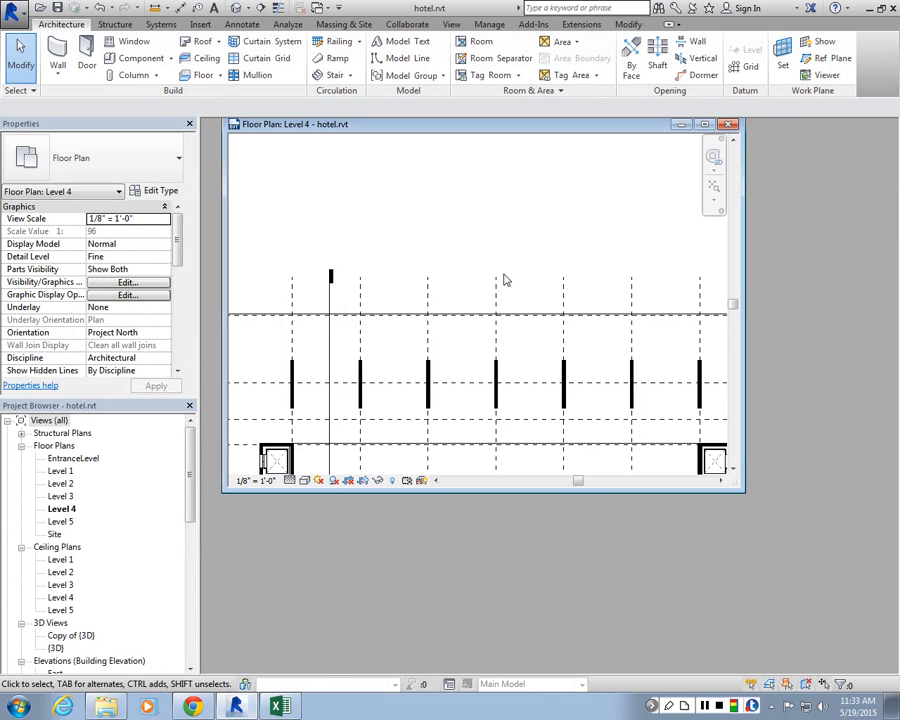
scroll(190, 516, down, 3)
click(55, 559)
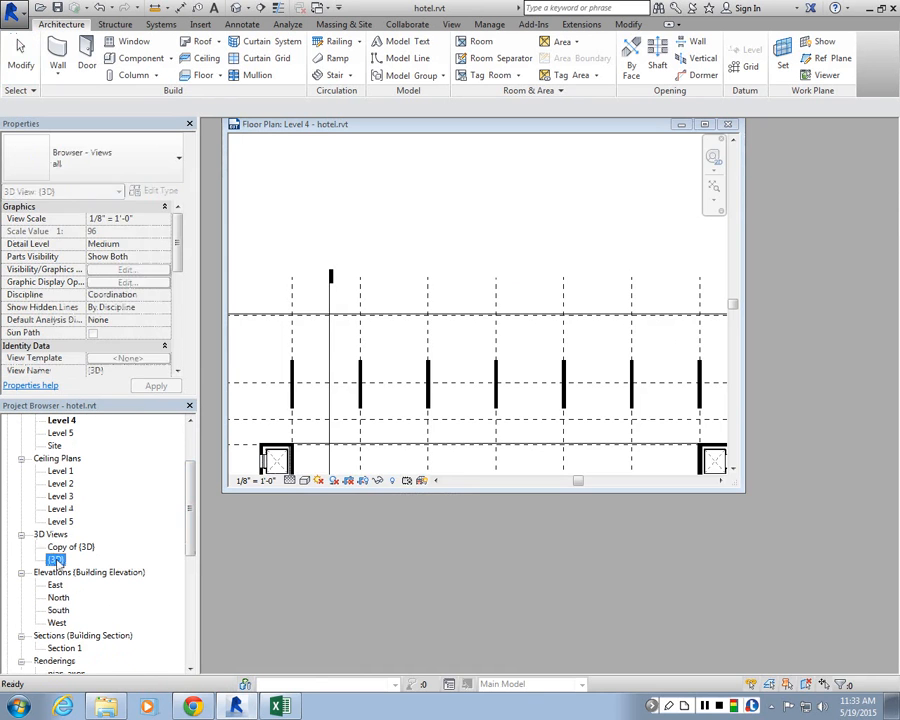
double_click(55, 559)
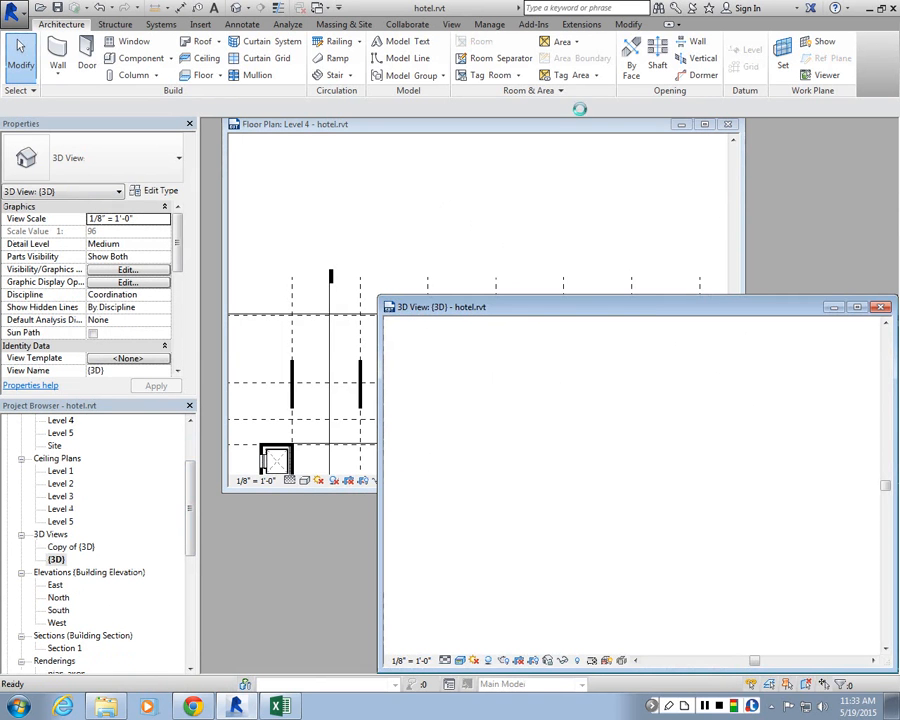
Step: Tile the open windows and zoom in on the hotel building in 3D
click(451, 24)
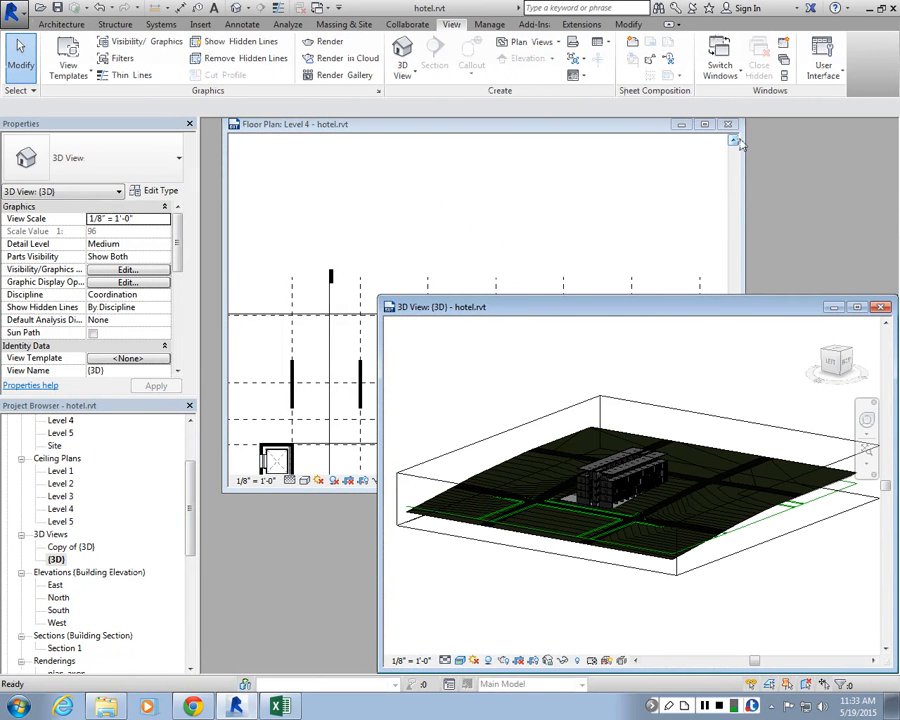
click(784, 75)
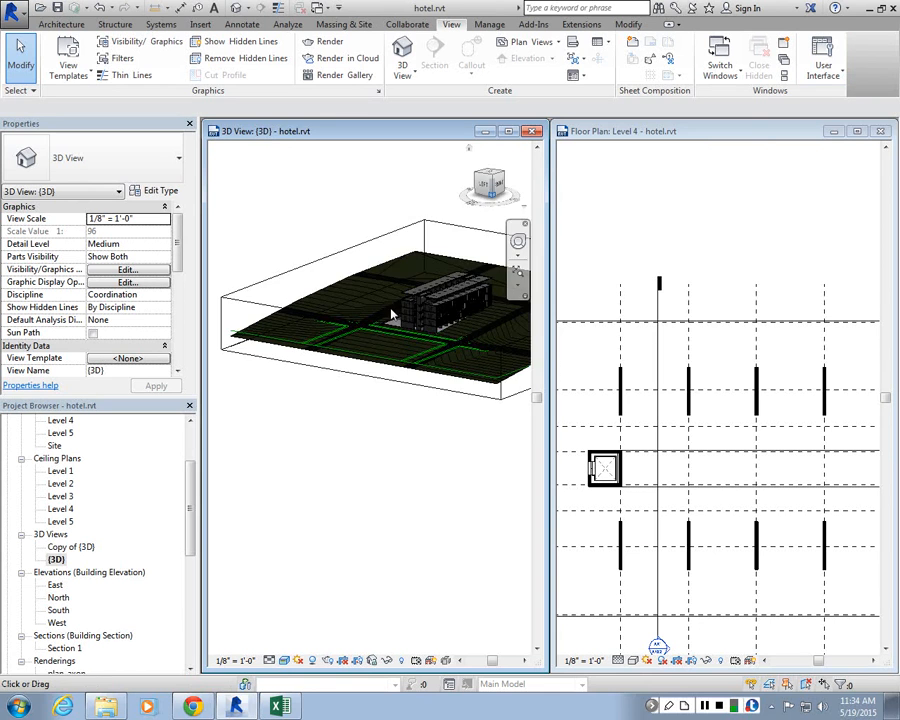
scroll(393, 316, down, 2)
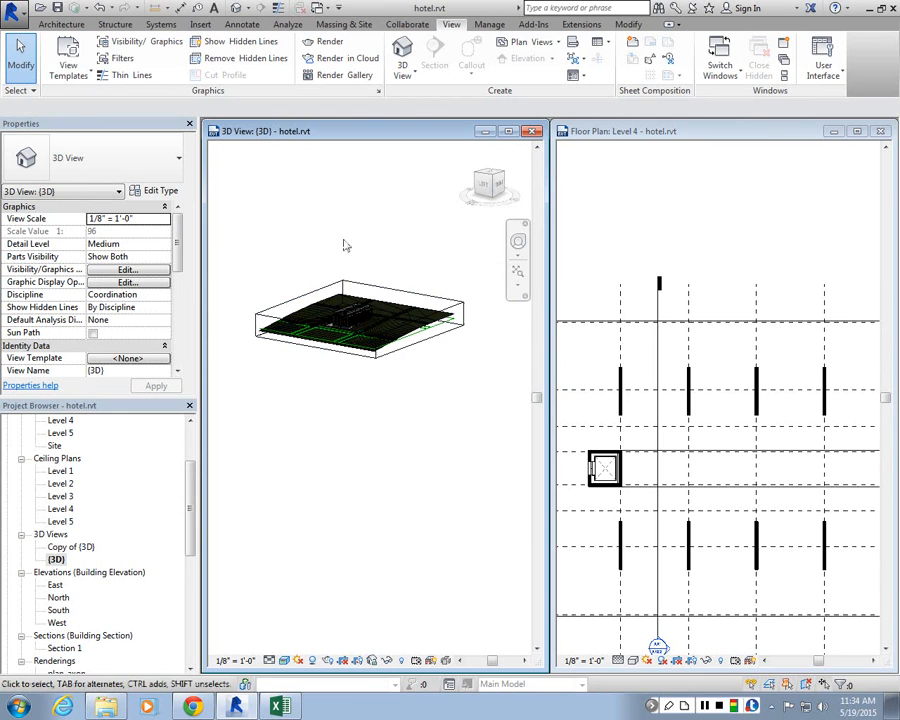
scroll(342, 242, up, 1)
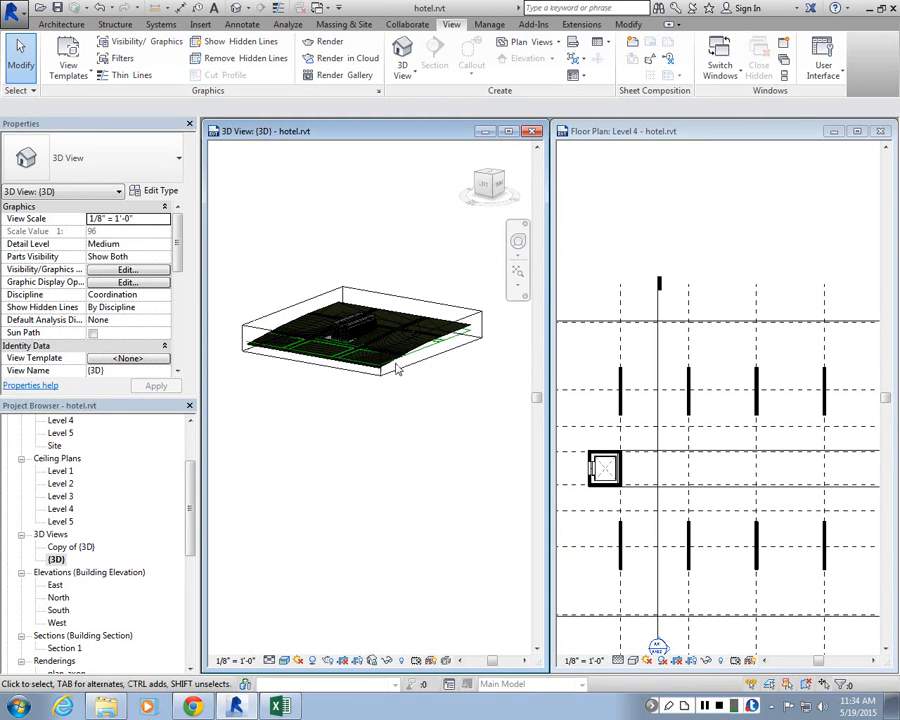
scroll(401, 348, up, 7)
shift+middle_drag(401, 348, 168, 682)
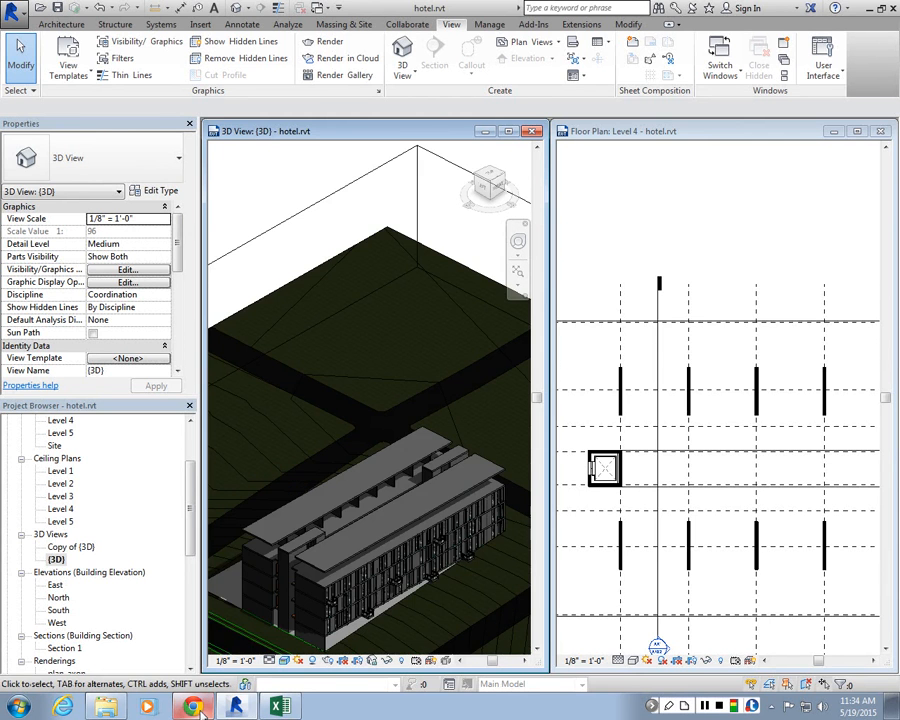
Step: Open the assignment description in the web browser
click(193, 706)
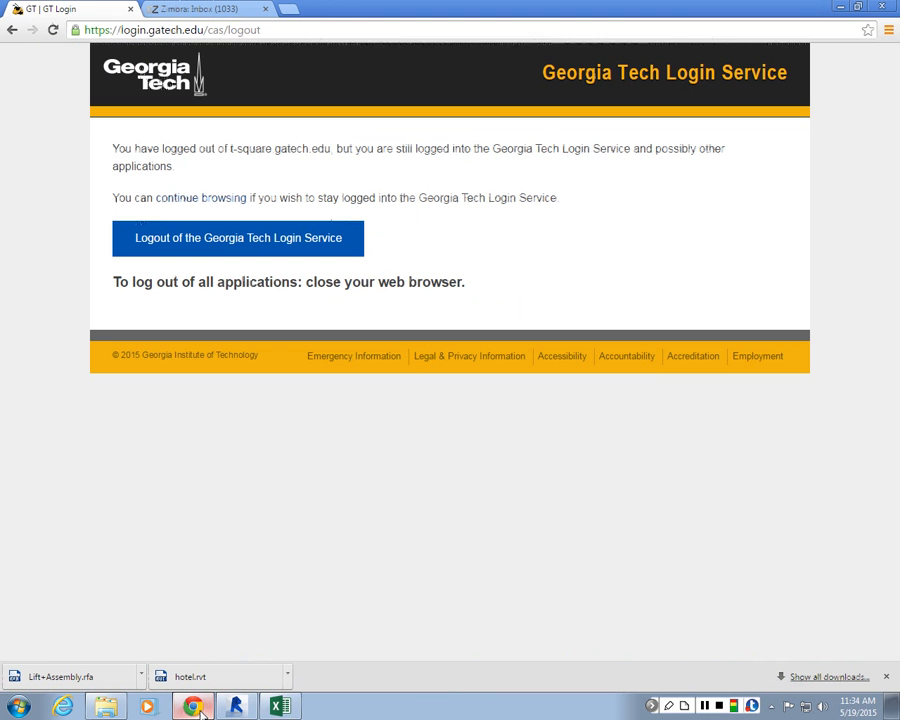
click(11, 30)
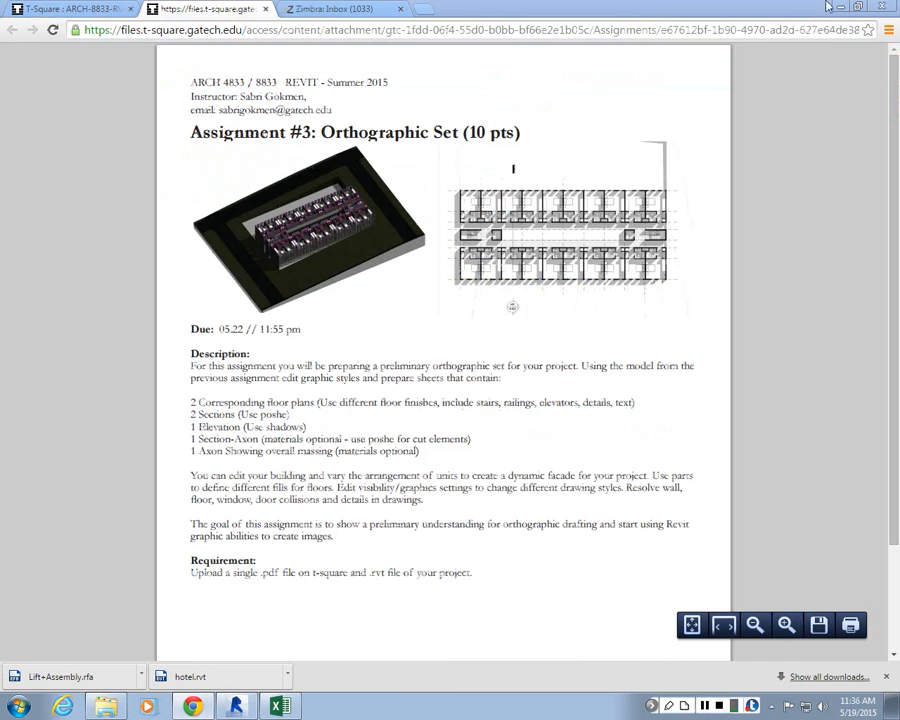
Step: Return to the hotel model and maximize its 3D view
key(alt+Tab)
click(508, 132)
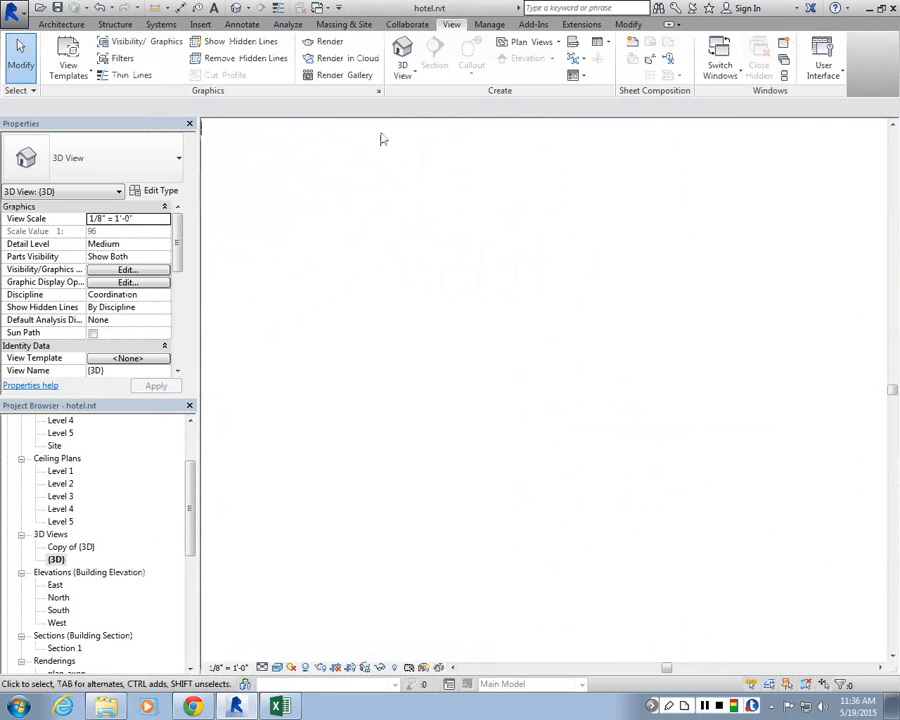
scroll(526, 364, down, 5)
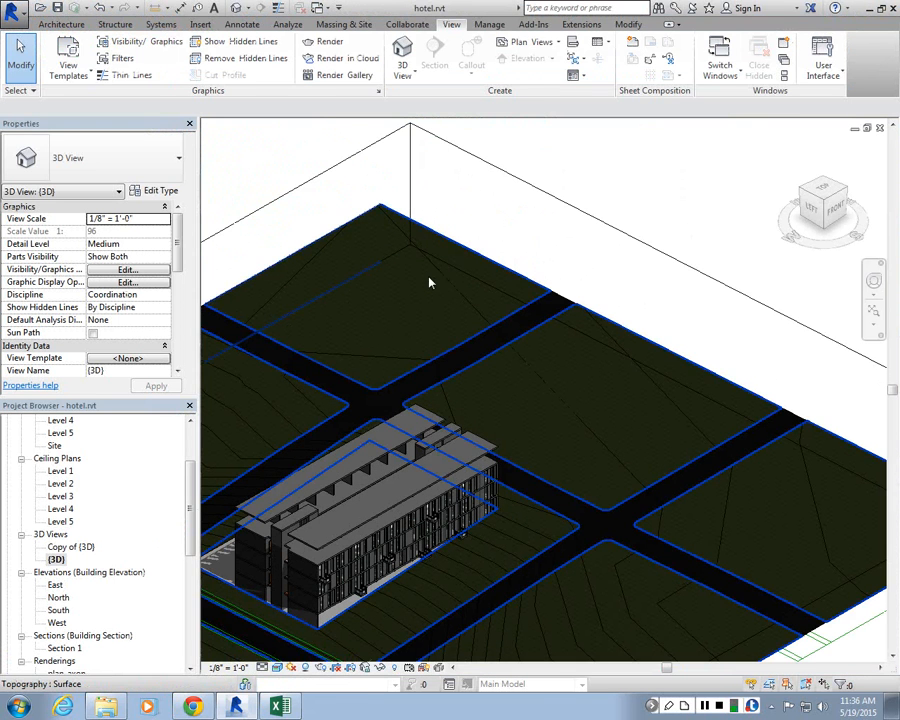
scroll(383, 354, up, 2)
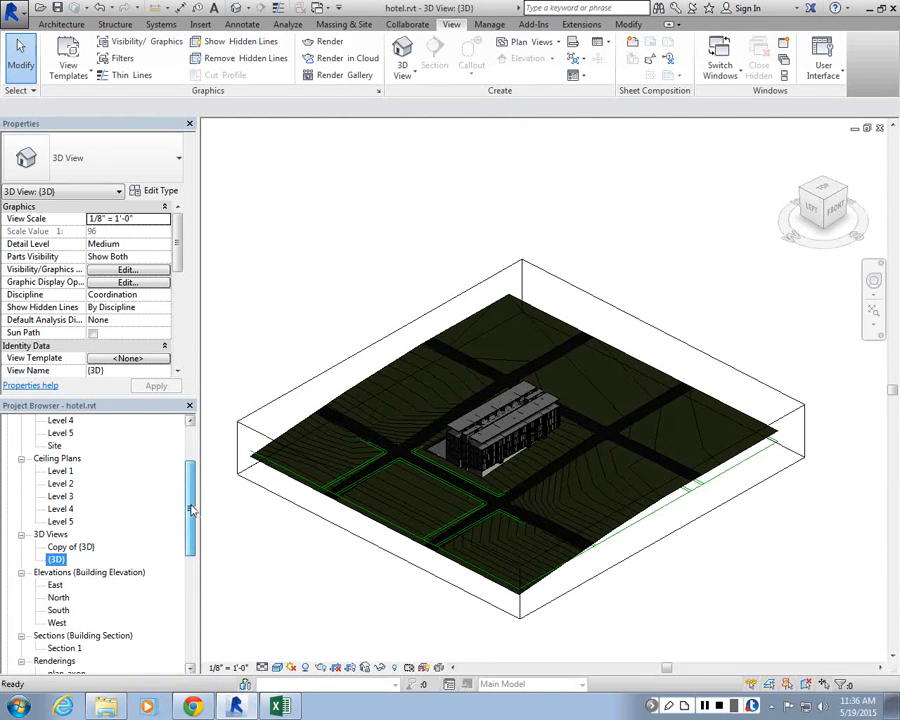
Step: Open the Level 1 floor plan of the hotel model and zoom in on the building
drag(193, 511, 189, 476)
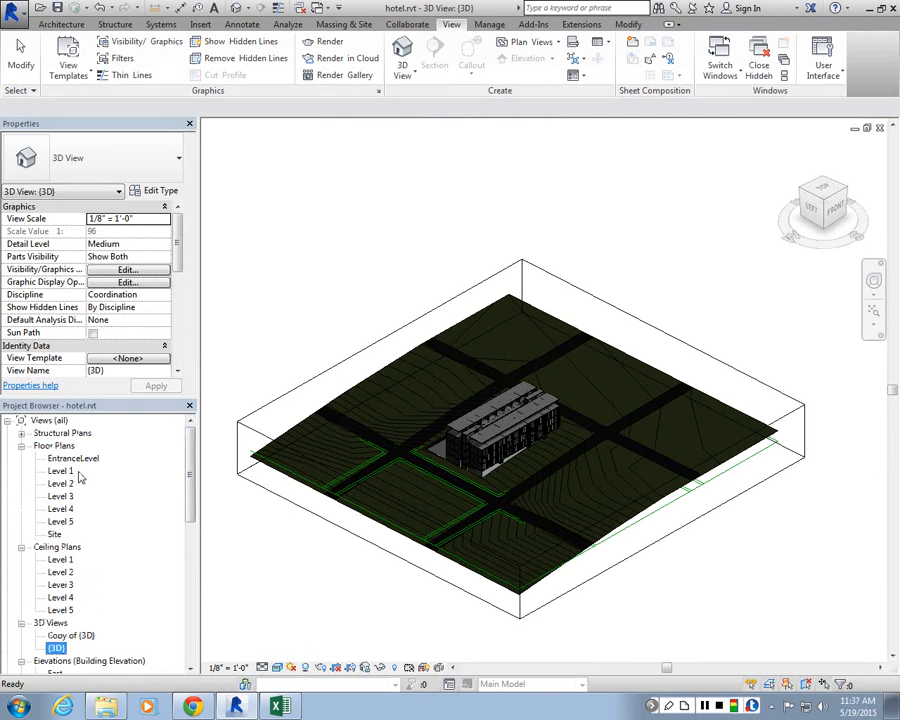
double_click(61, 471)
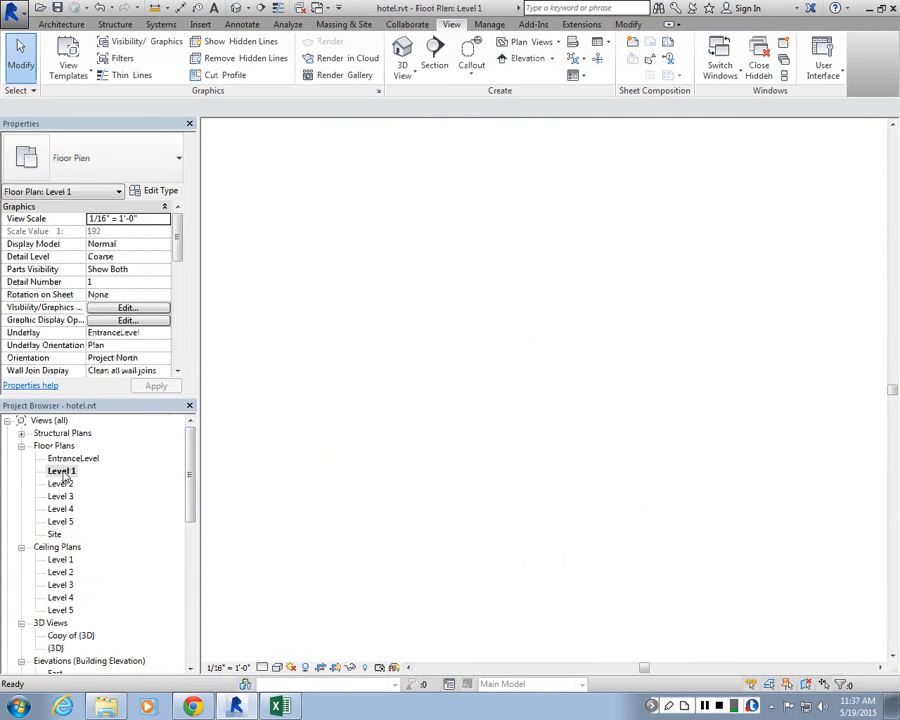
scroll(422, 370, up, 1)
scroll(421, 372, down, 2)
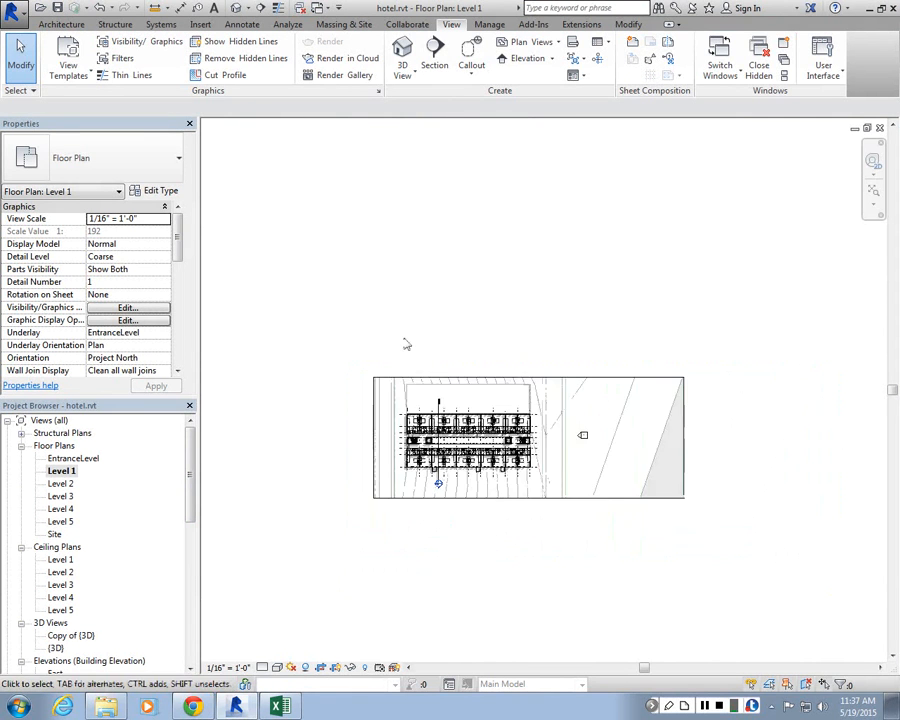
scroll(405, 340, up, 2)
scroll(430, 520, up, 3)
scroll(470, 545, down, 2)
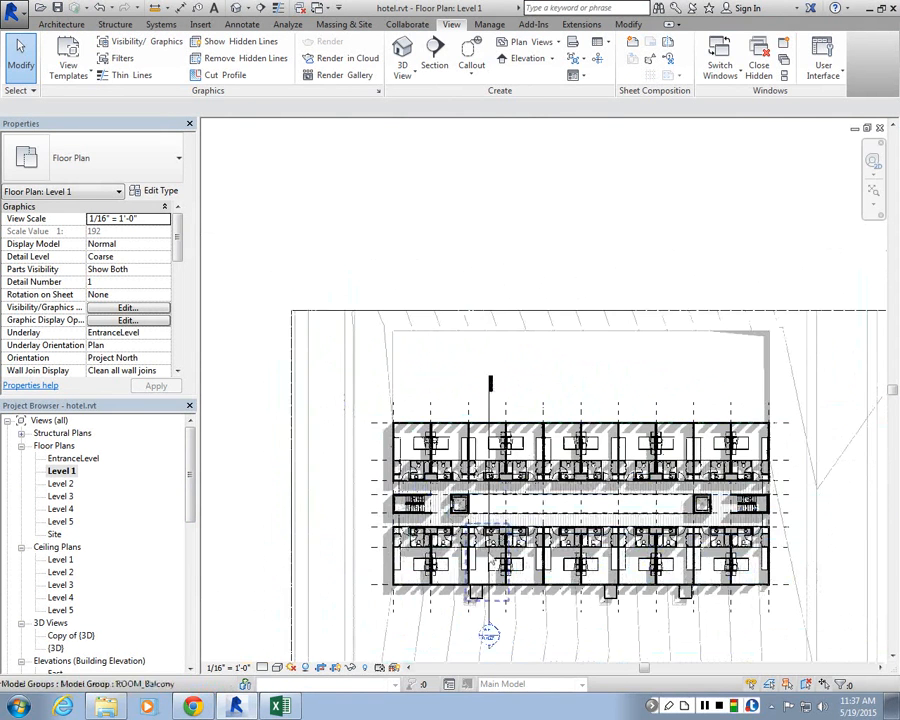
scroll(510, 565, up, 3)
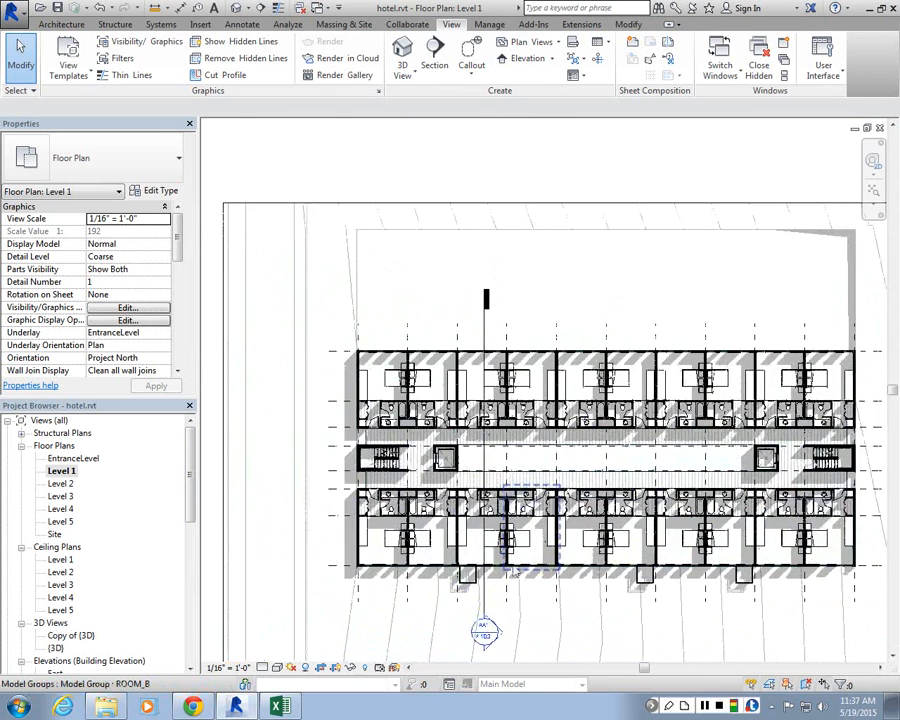
scroll(490, 460, down, 3)
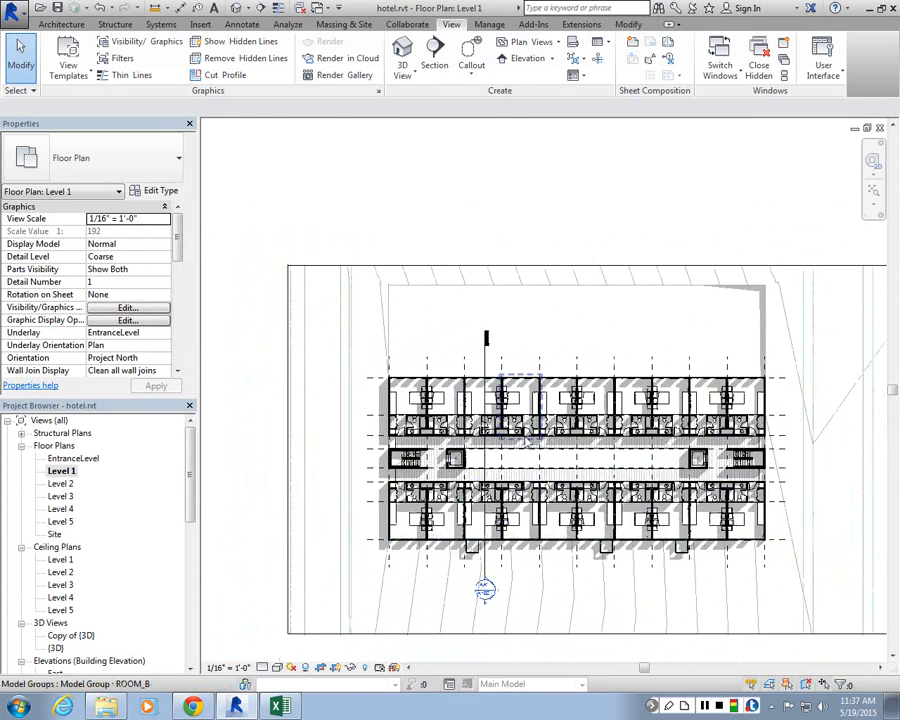
scroll(563, 460, up, 2)
scroll(563, 460, down, 1)
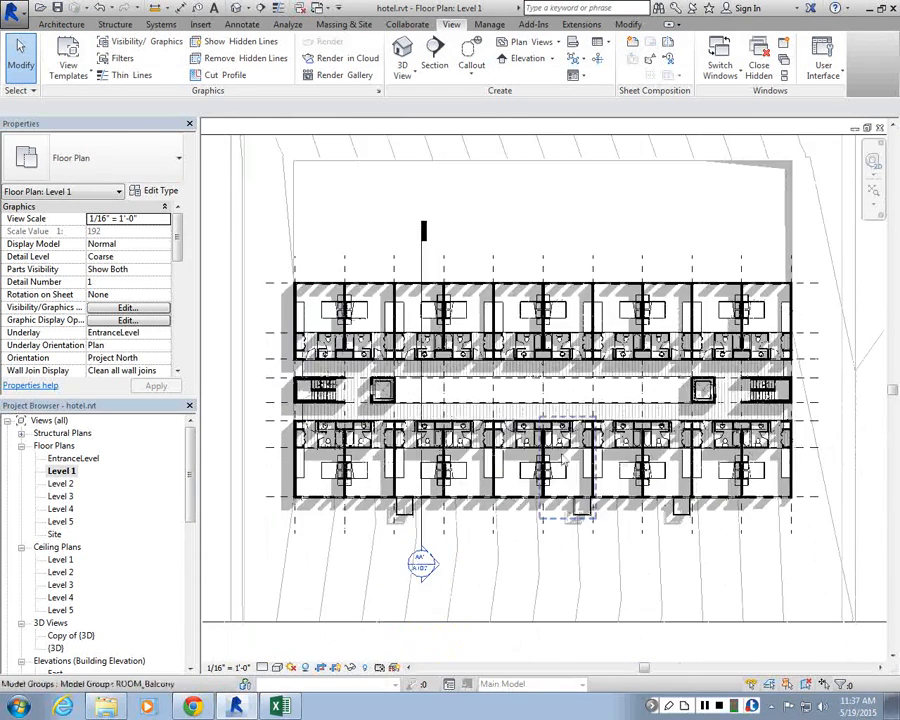
scroll(407, 248, up, 1)
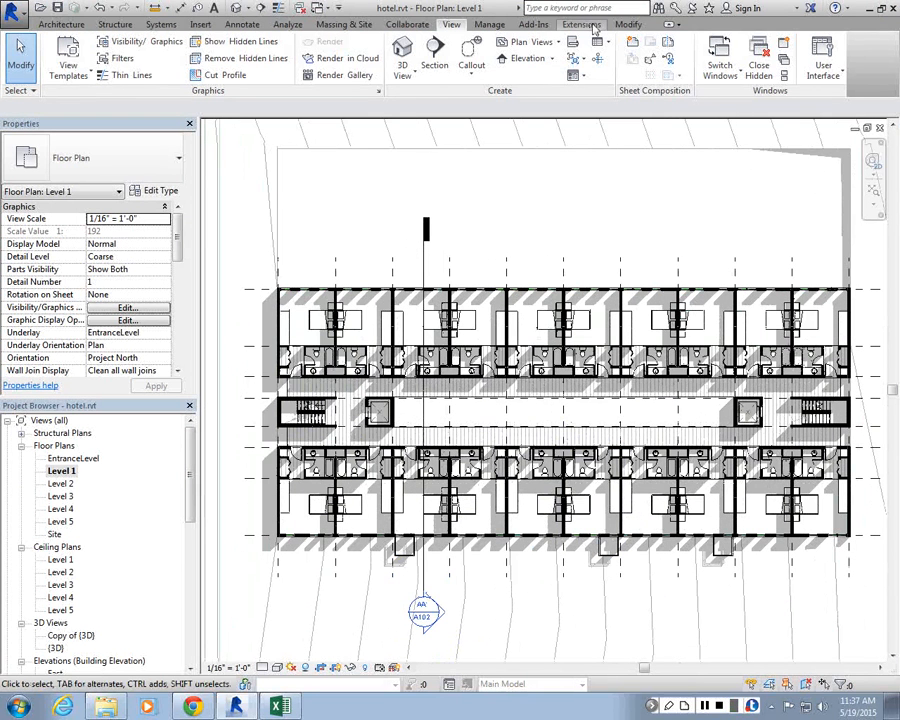
Step: Open Object Styles and browse the model category line weights
click(628, 26)
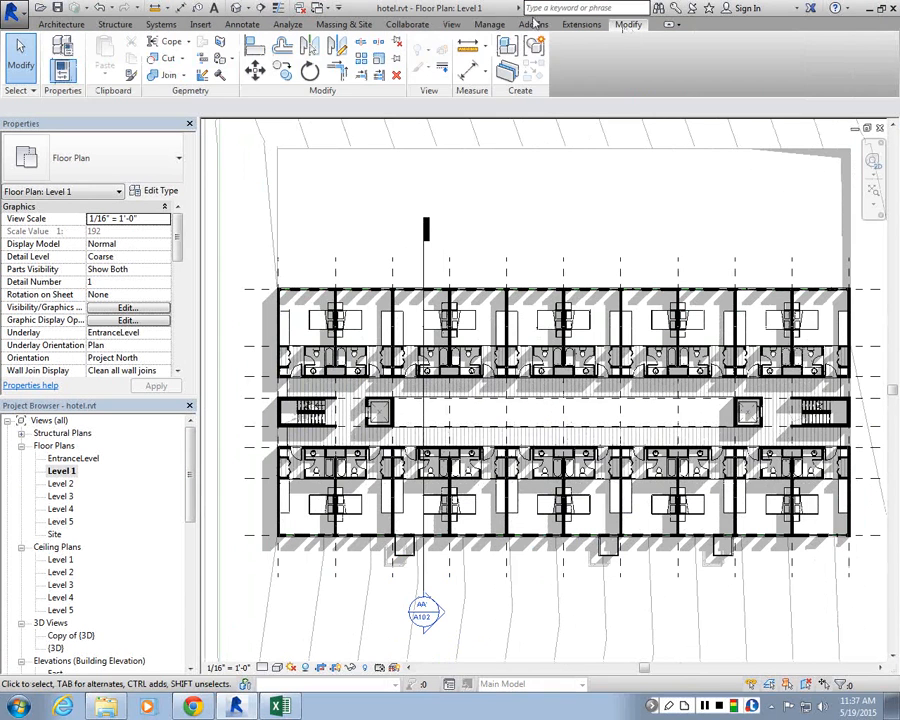
click(494, 25)
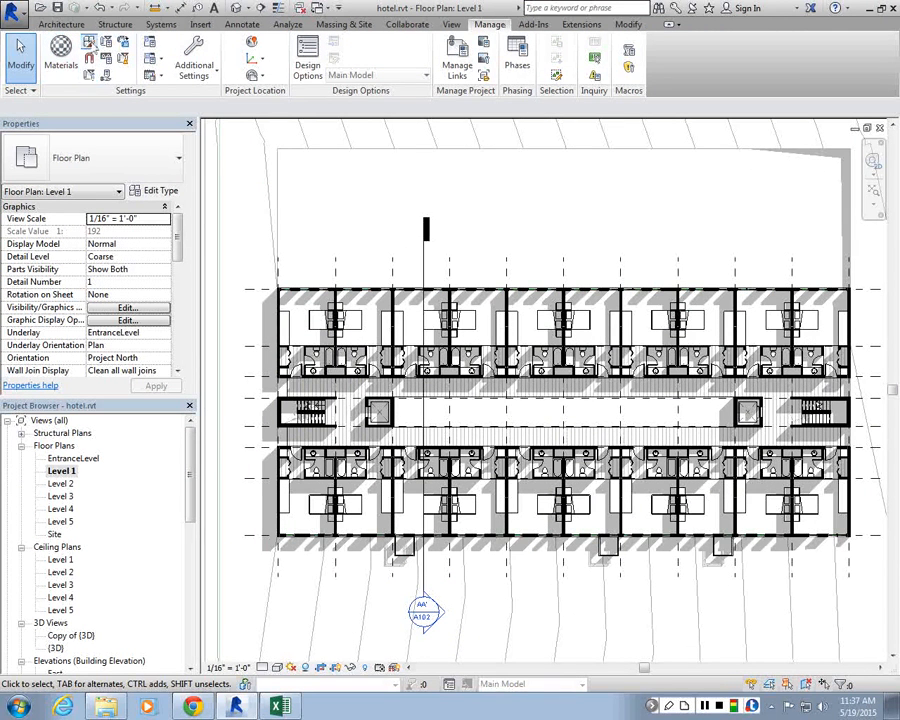
click(88, 43)
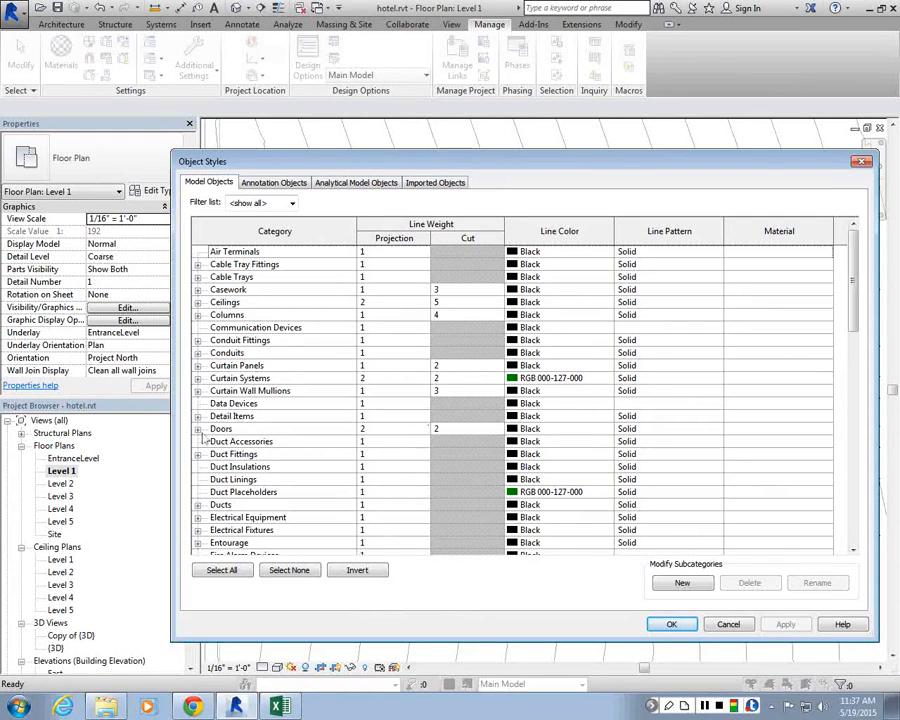
drag(860, 283, 856, 500)
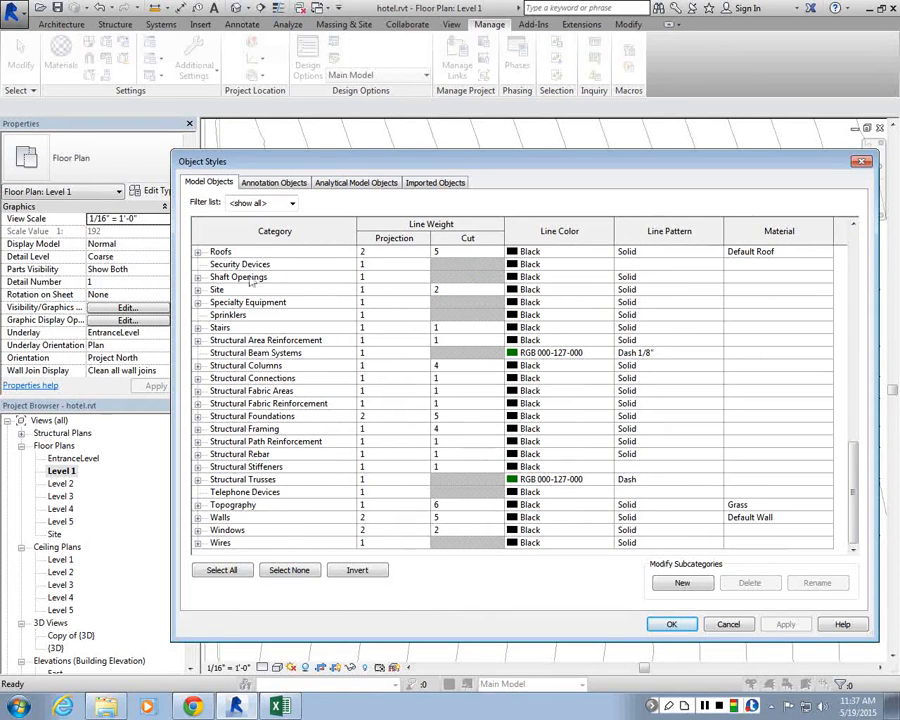
drag(856, 482, 866, 427)
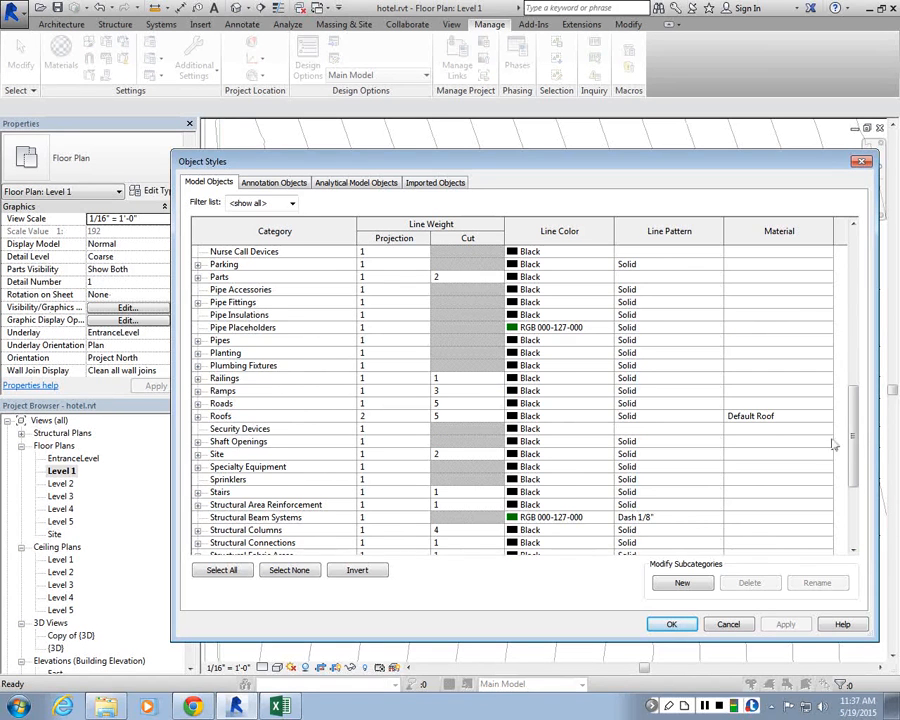
drag(849, 440, 852, 402)
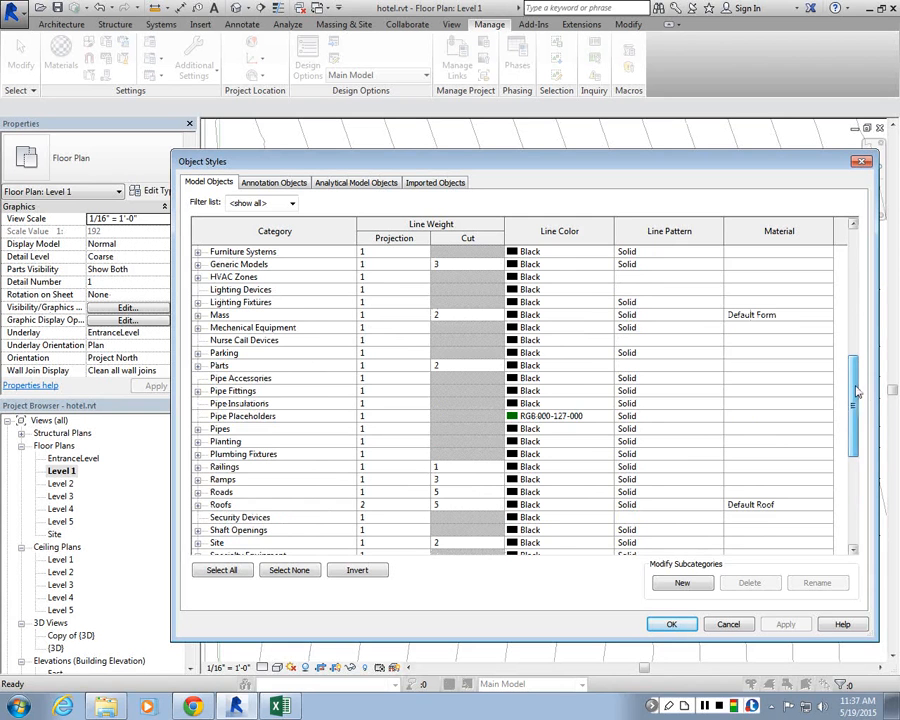
mouse_move(855, 385)
mouse_down()
mouse_move(857, 392)
mouse_move(858, 384)
mouse_up()
scroll(212, 352, up, 3)
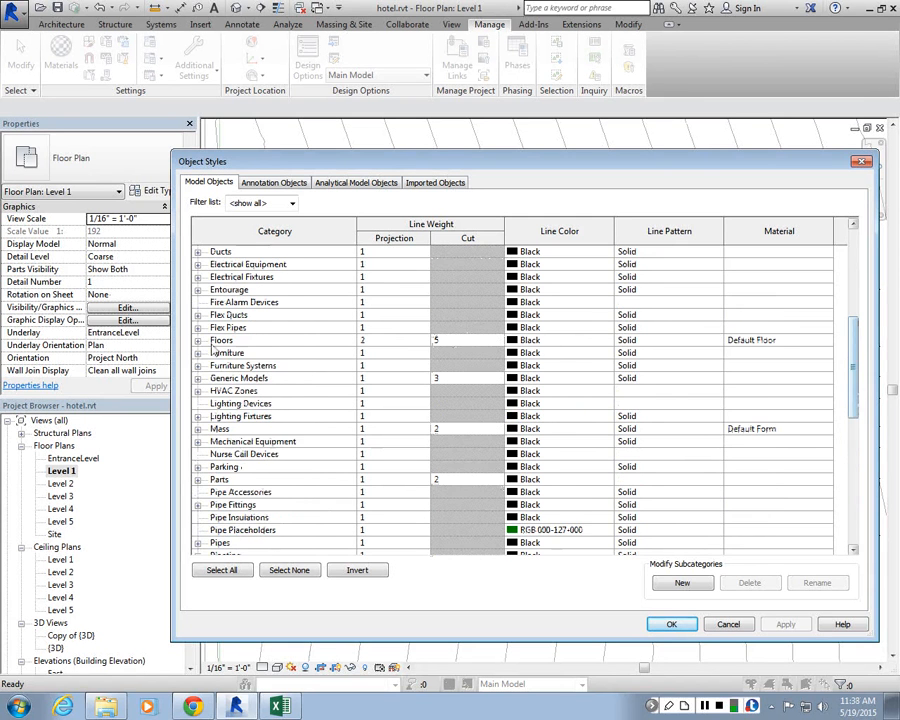
Step: Expand the Floors category and inspect its cut line weight, then close Object Styles
click(198, 340)
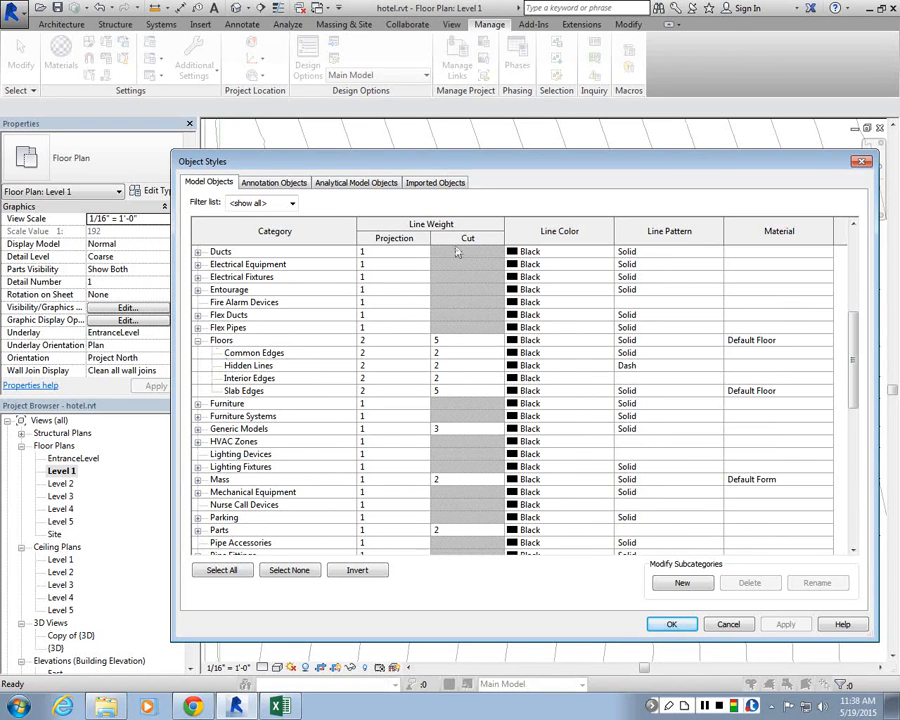
click(392, 341)
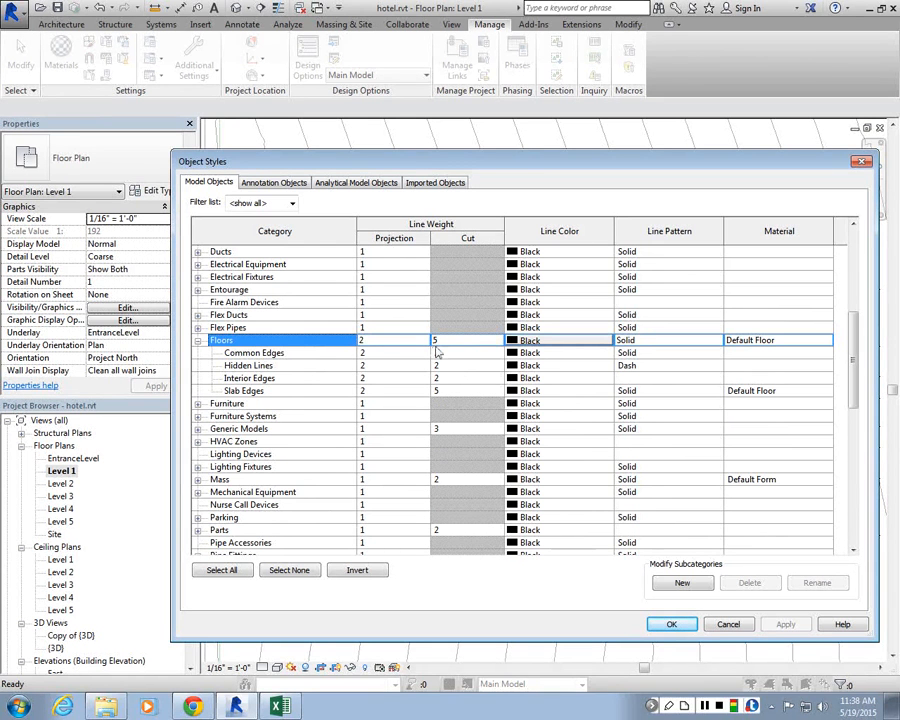
click(445, 342)
click(470, 342)
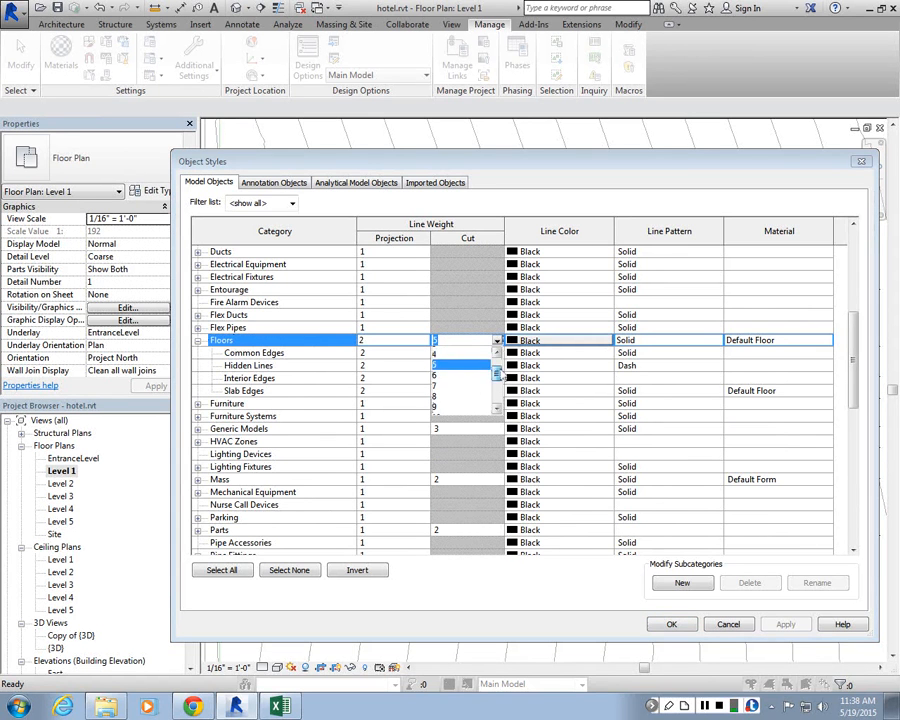
scroll(440, 372, up, 2)
click(452, 341)
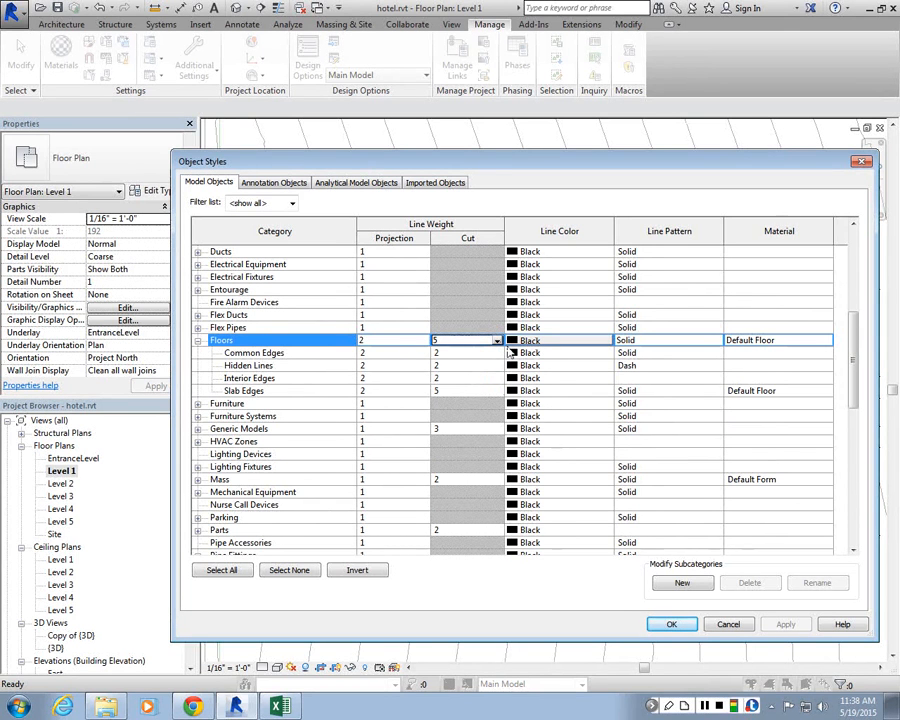
click(861, 161)
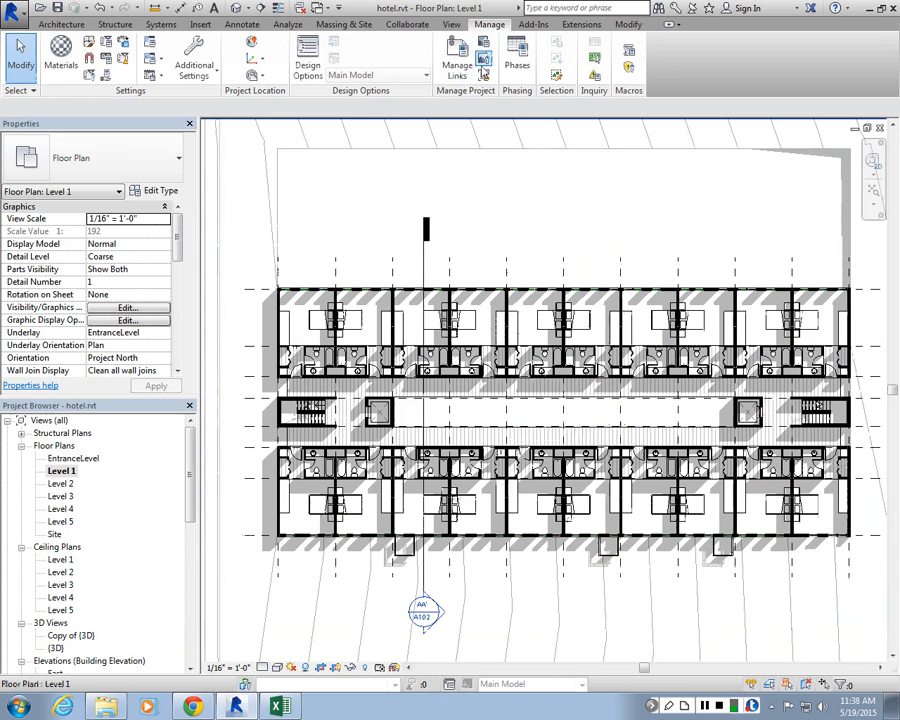
Step: Reopen Object Styles, review the category list and close it with OK
click(89, 44)
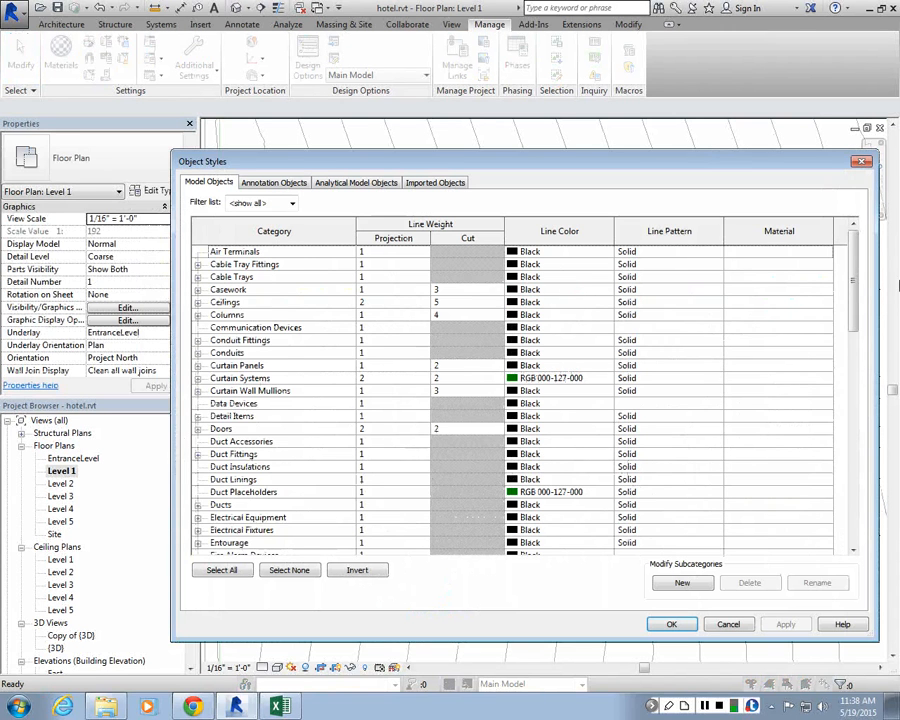
scroll(858, 272, down, 10)
scroll(846, 244, up, 10)
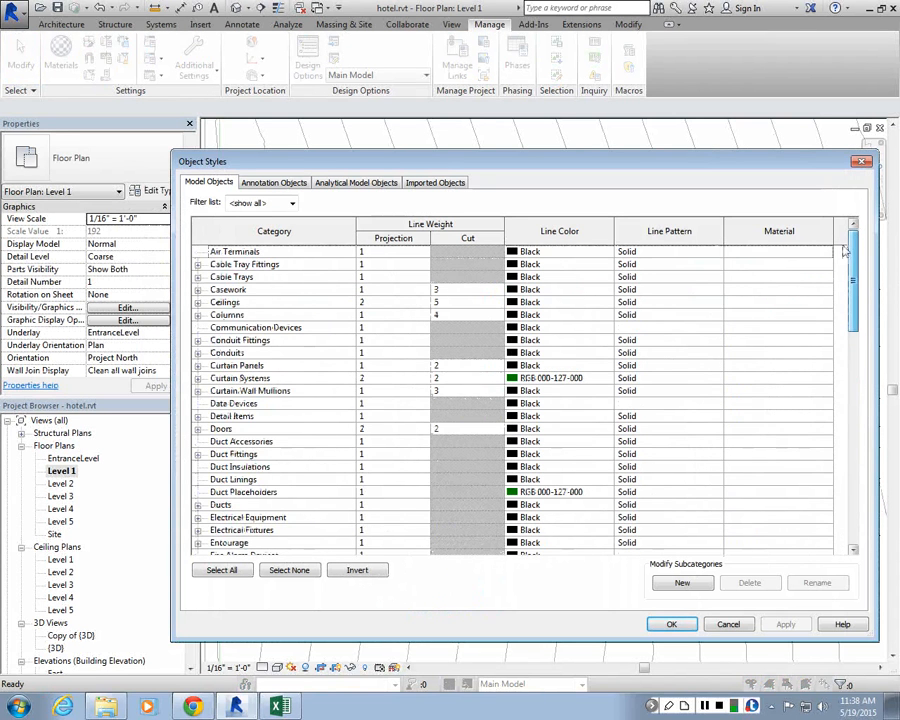
click(669, 624)
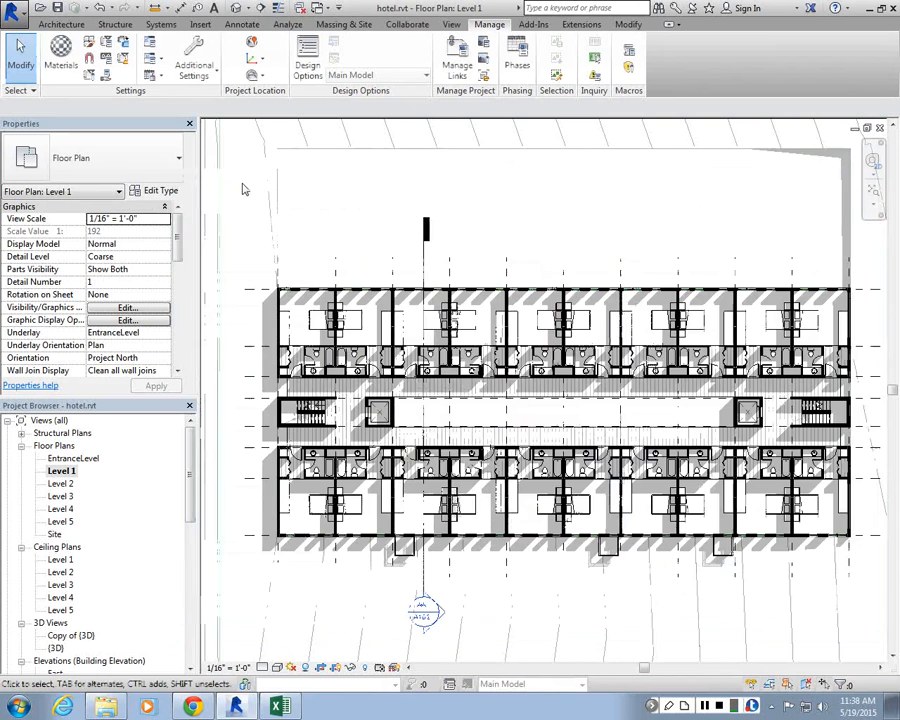
Step: Turn off halftone for Topography in the Level 1 visibility/graphic overrides and apply it
scroll(243, 189, down, 4)
scroll(330, 200, up, 2)
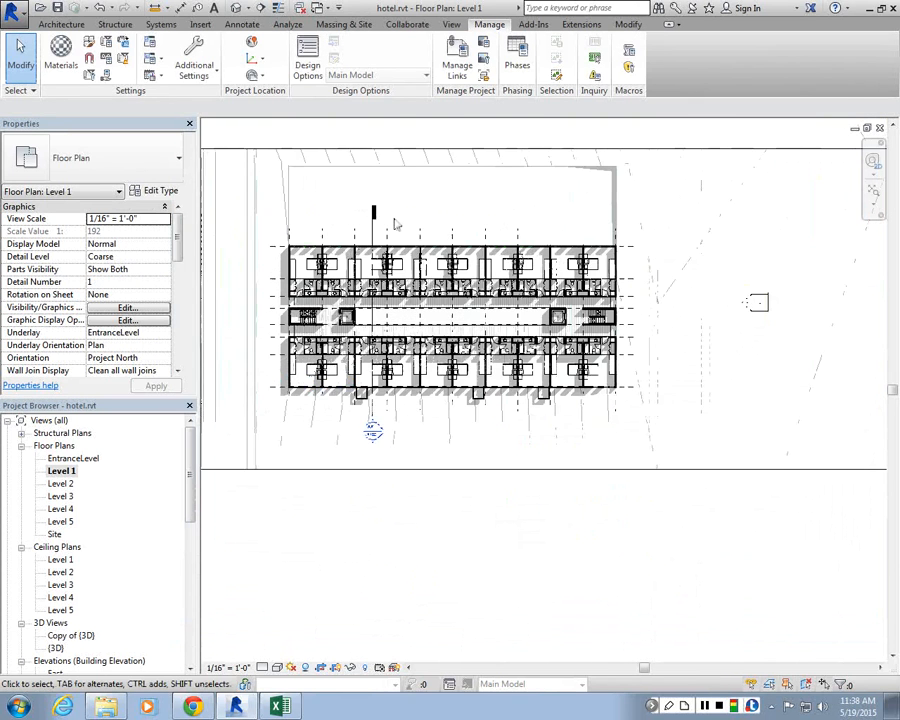
scroll(331, 196, up, 1)
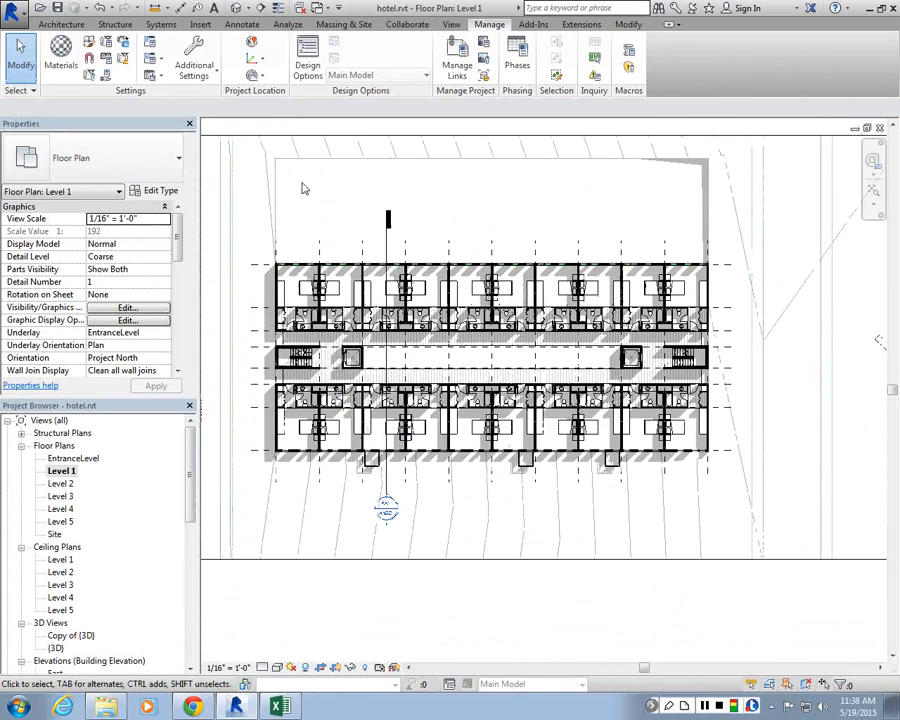
scroll(351, 227, up, 1)
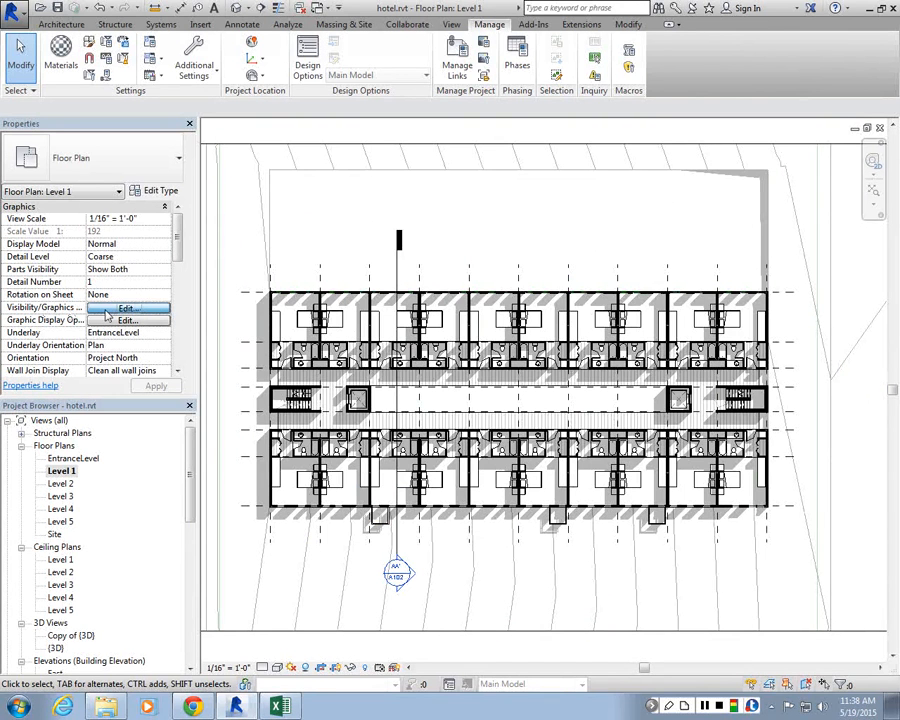
click(126, 307)
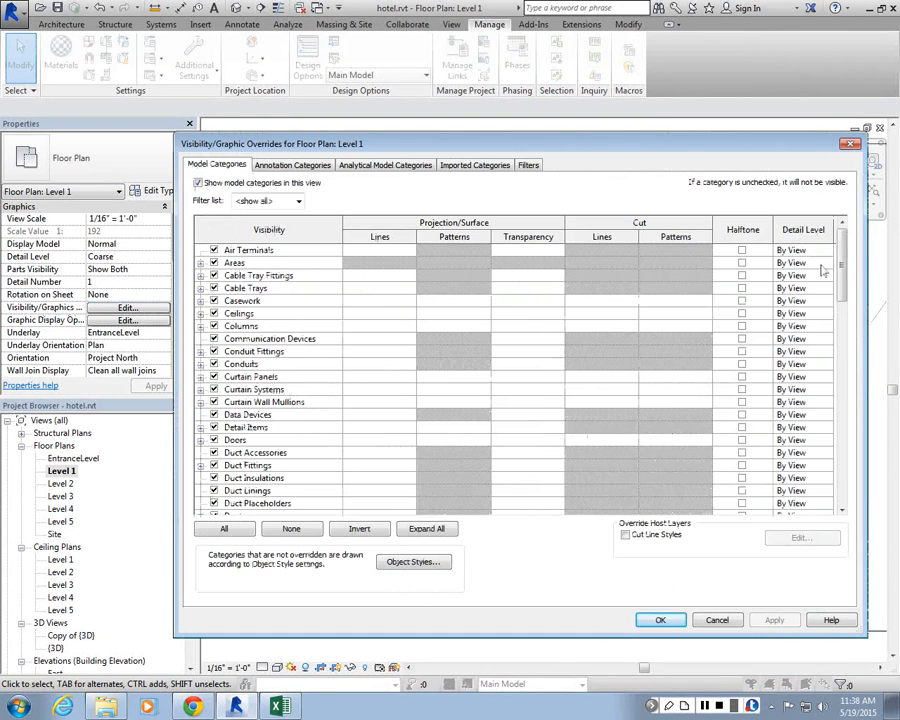
drag(841, 250, 837, 465)
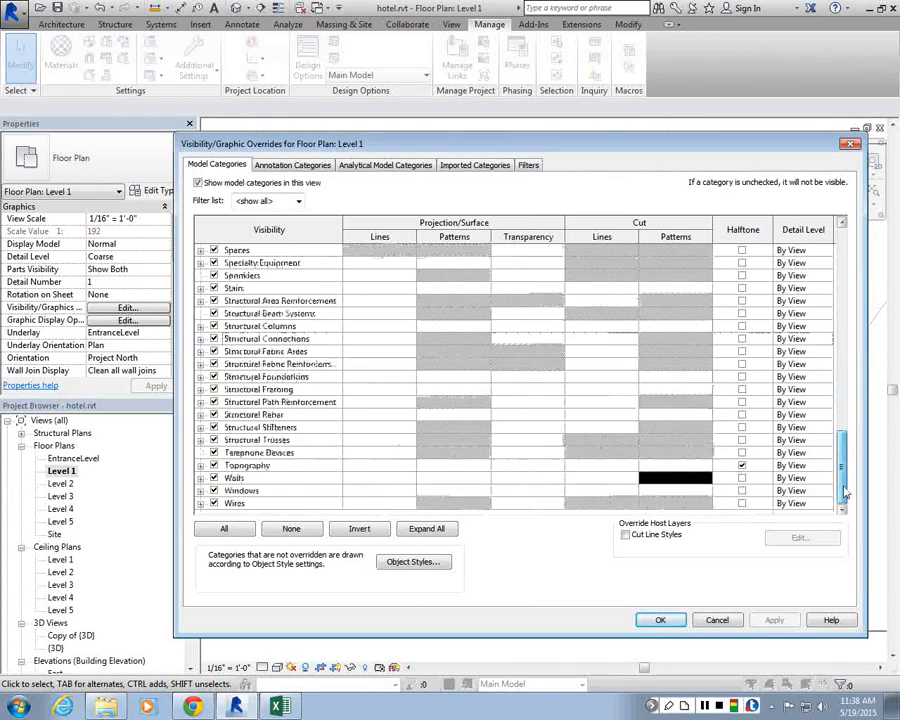
drag(535, 153, 402, 89)
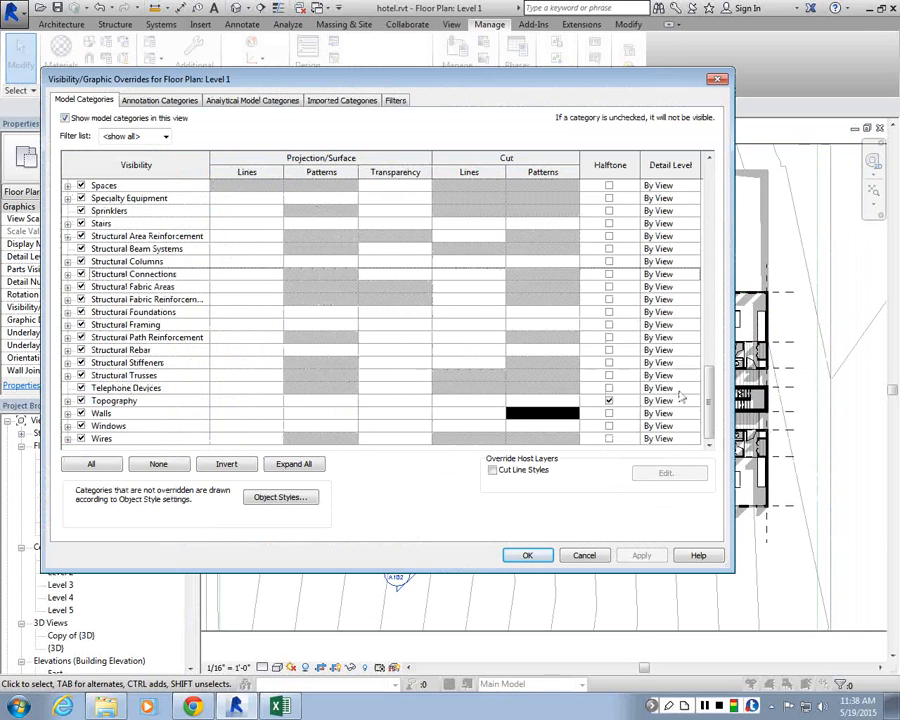
drag(612, 88, 717, 95)
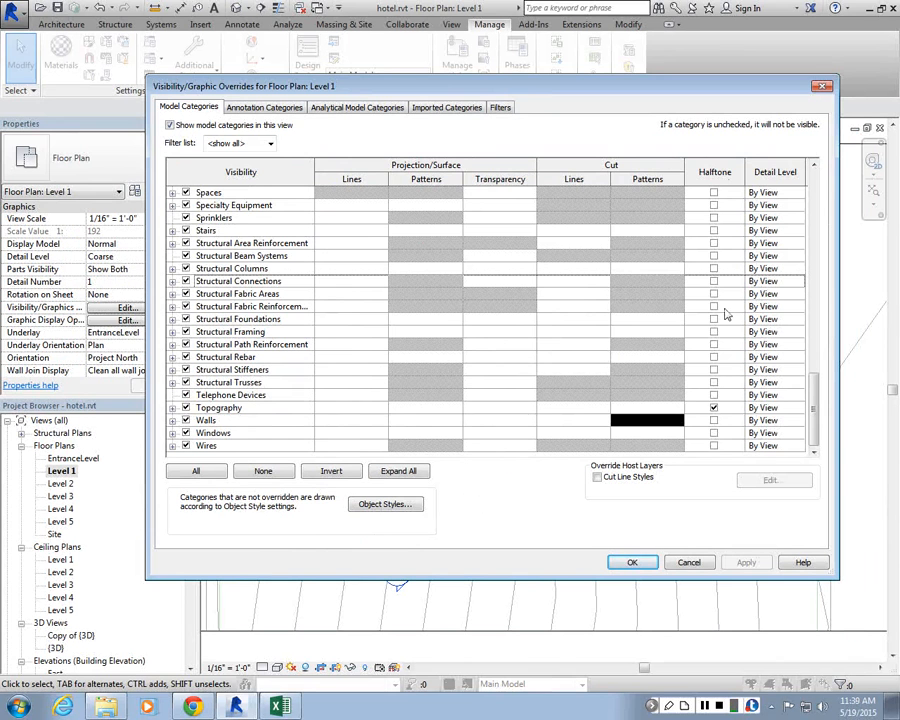
click(713, 407)
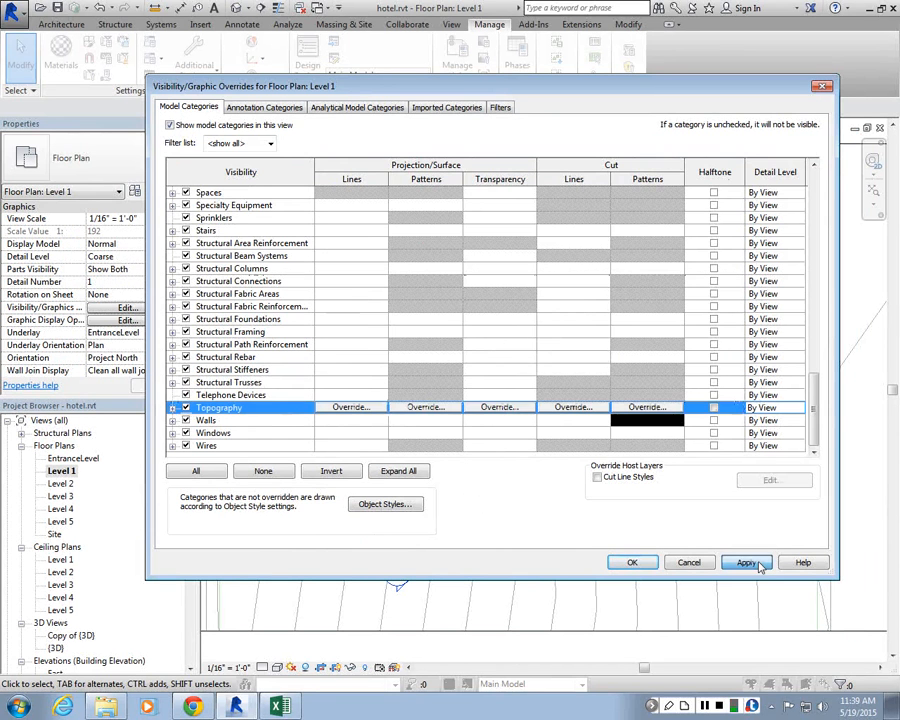
click(760, 567)
click(645, 562)
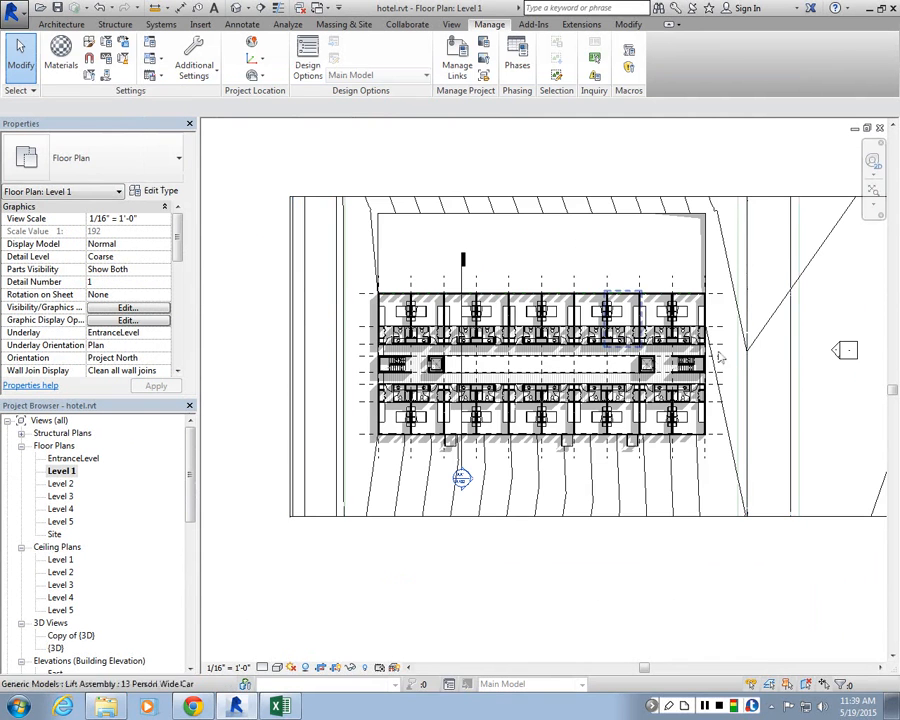
Step: Turn halftone back on for Topography in the Level 1 visibility/graphic overrides
scroll(725, 232, up, 2)
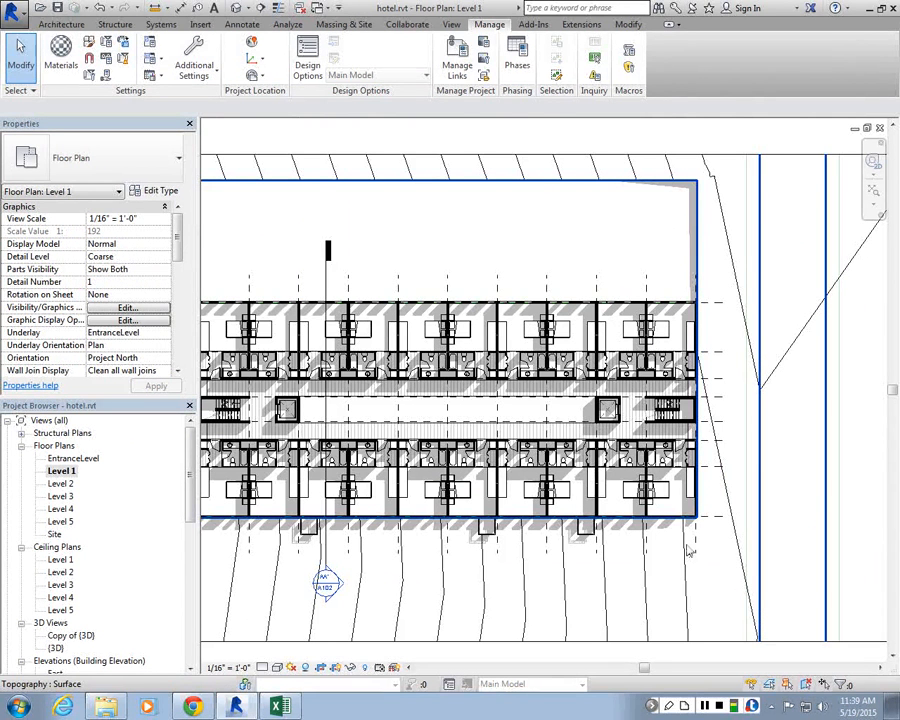
scroll(692, 328, down, 1)
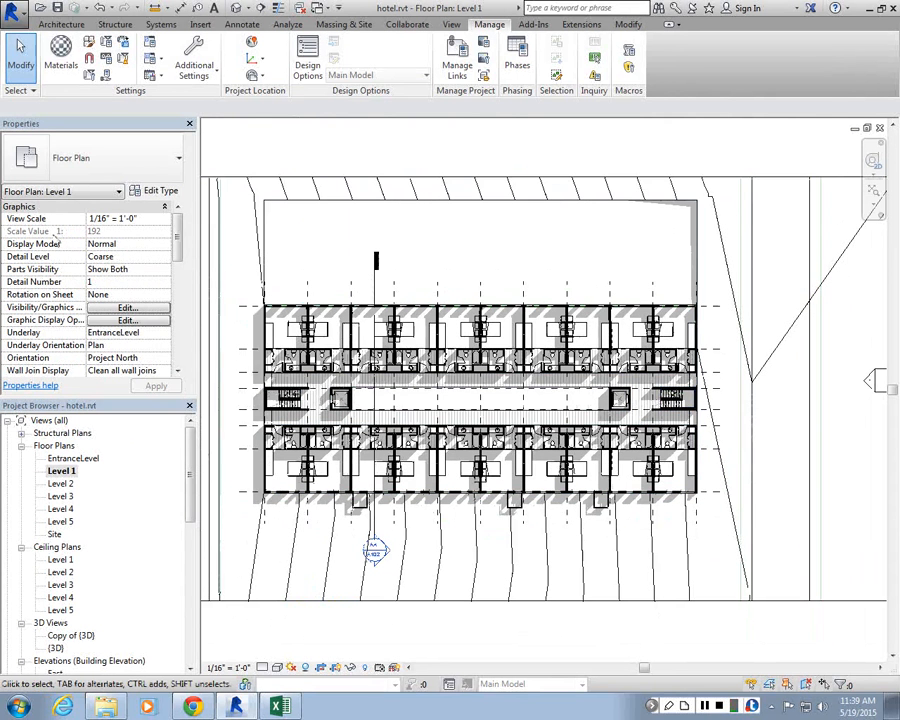
click(127, 307)
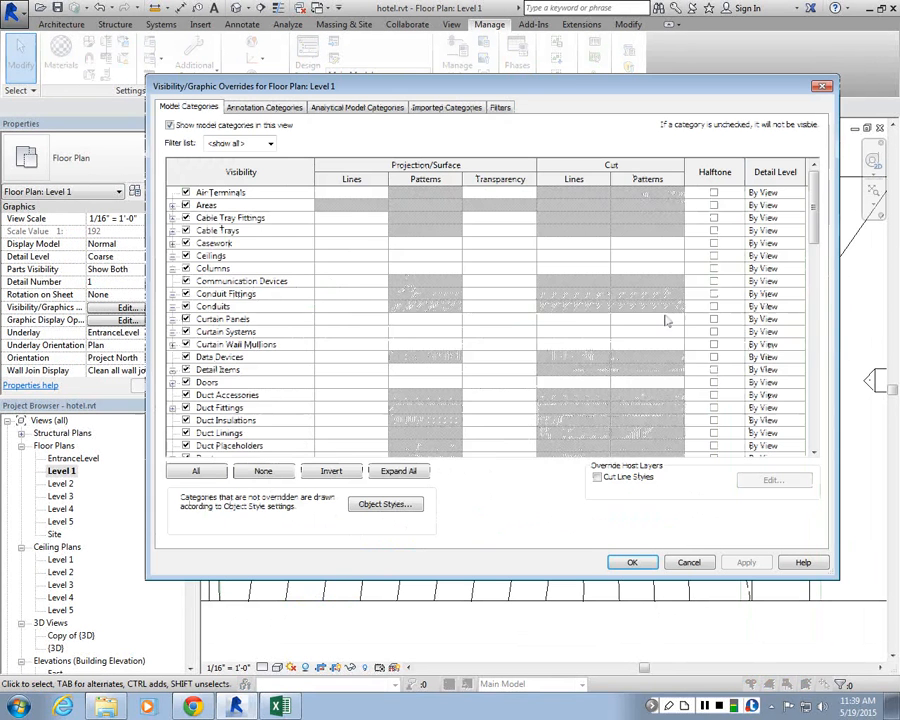
drag(814, 220, 826, 420)
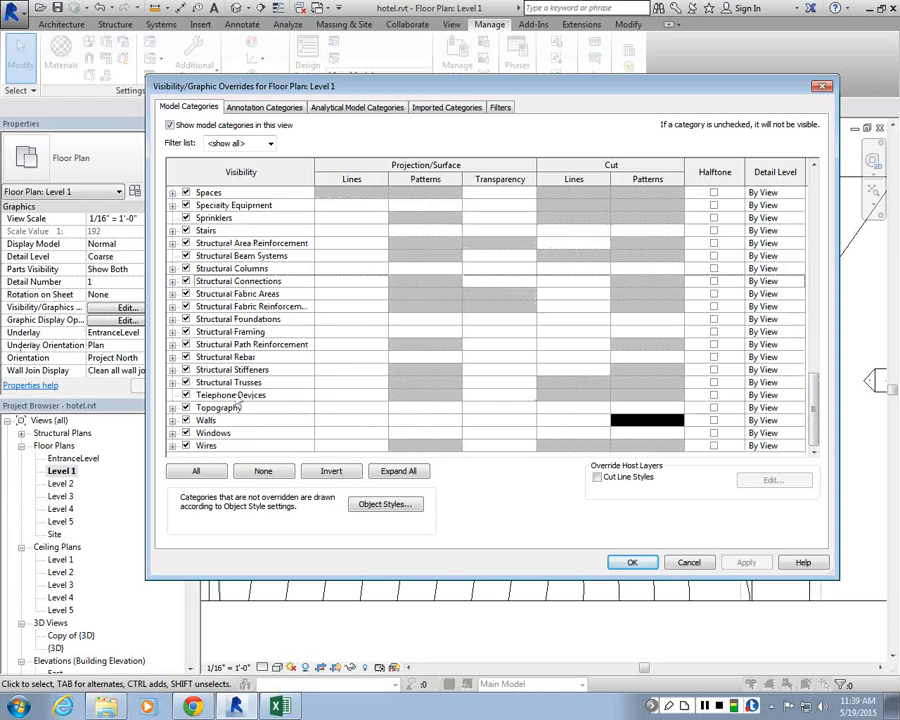
click(713, 408)
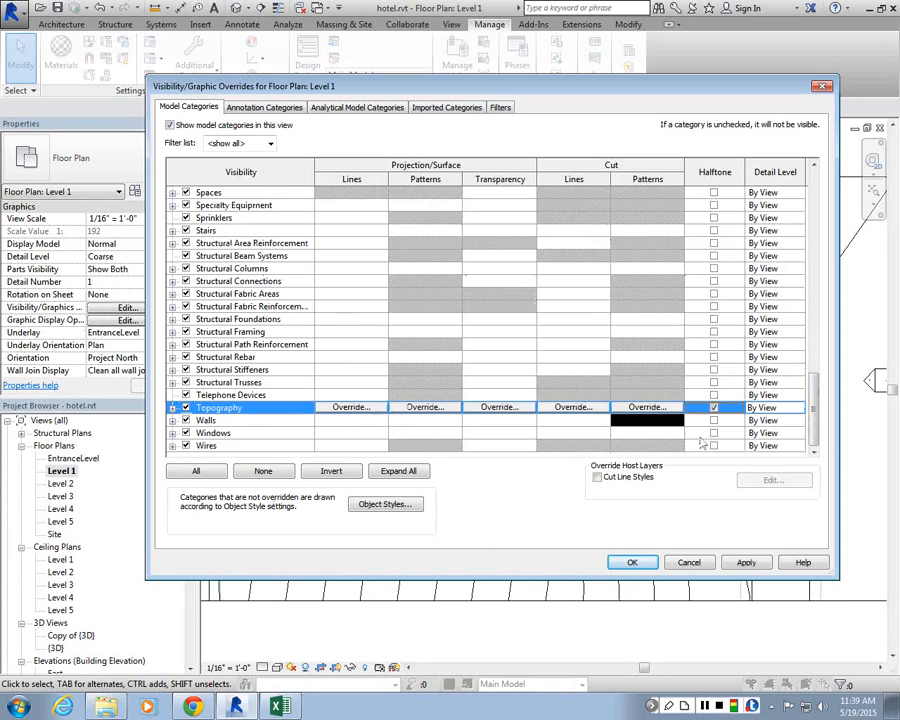
Step: Override the Walls cut pattern in Level 1 to a magenta solid fill and close the overrides dialog
click(233, 421)
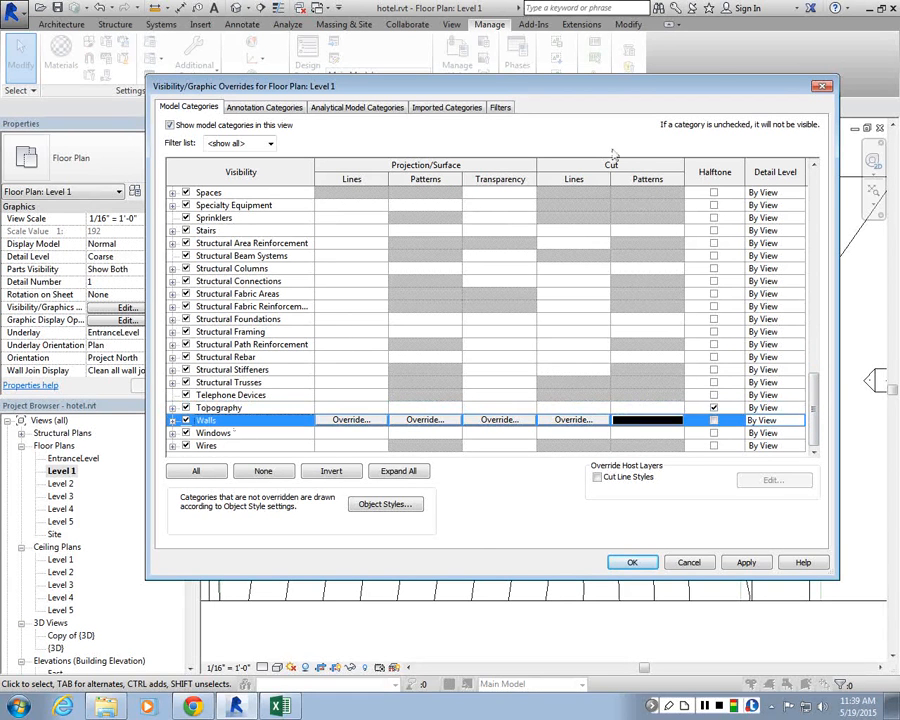
click(648, 420)
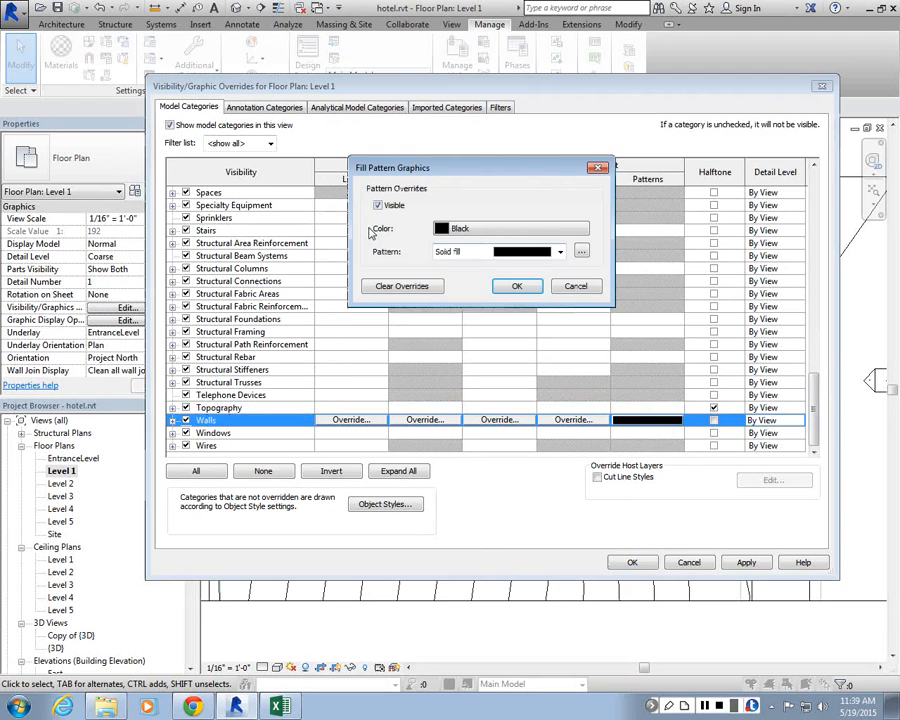
click(520, 230)
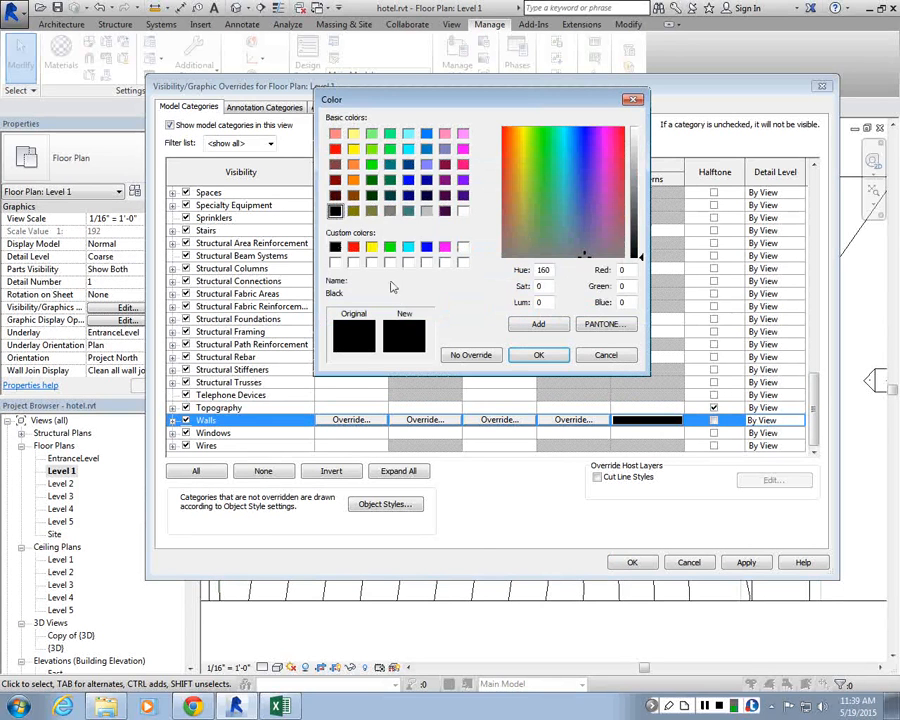
click(444, 246)
click(538, 355)
click(560, 252)
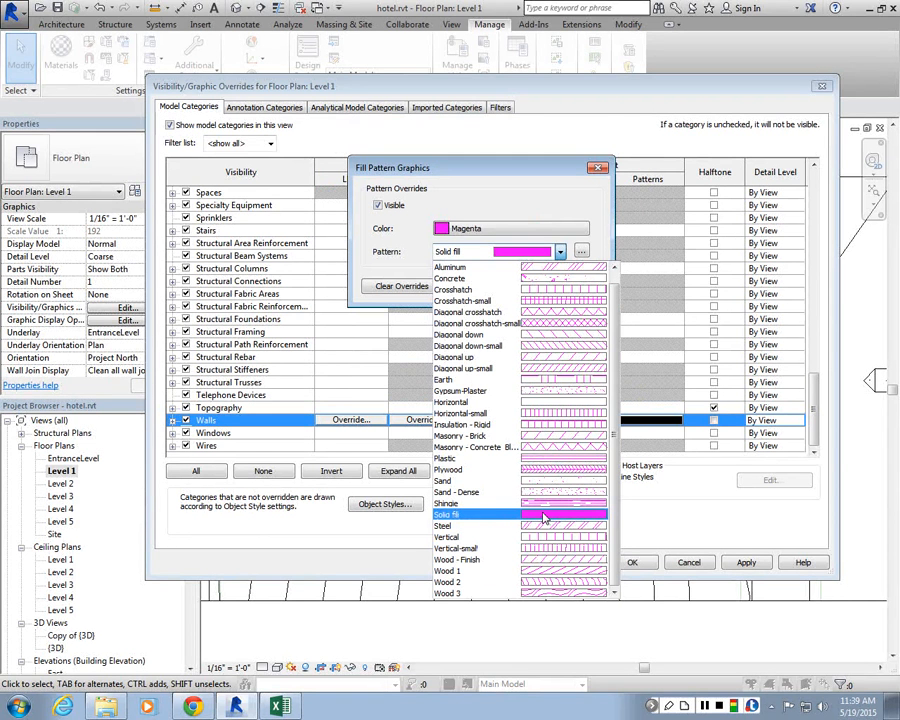
click(544, 517)
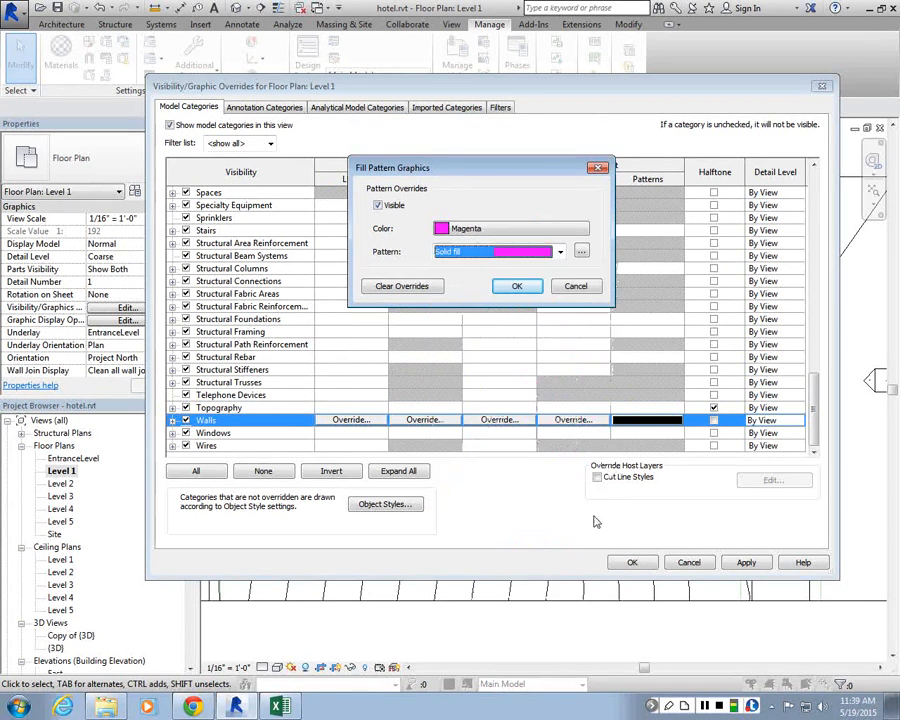
click(515, 284)
click(630, 563)
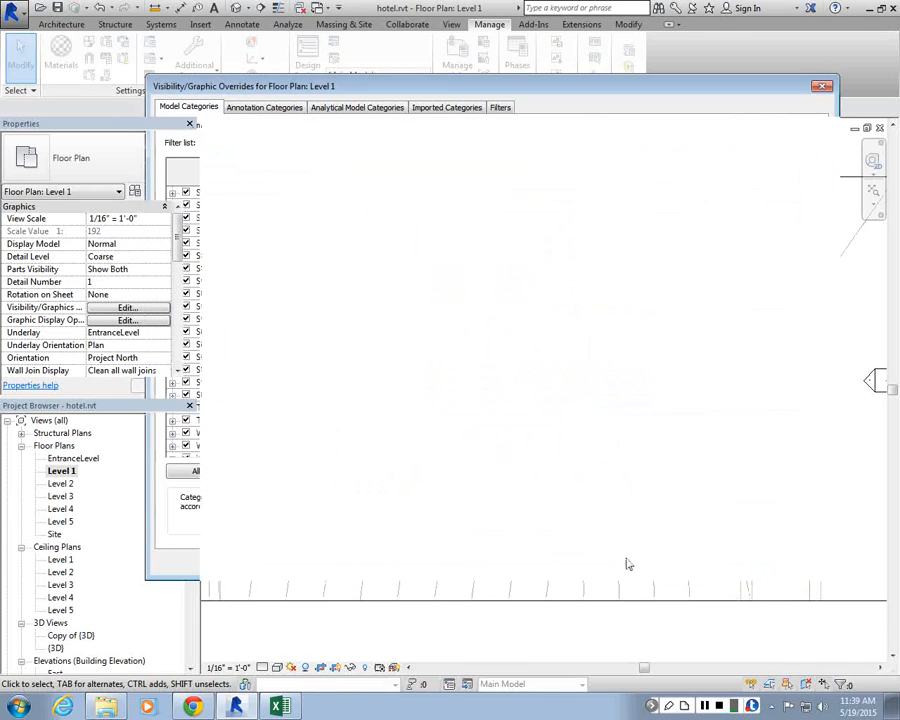
Step: Examine the magenta wall cut fills in the Level 1 plan and compare with the Level 2 plan
scroll(585, 321, up, 4)
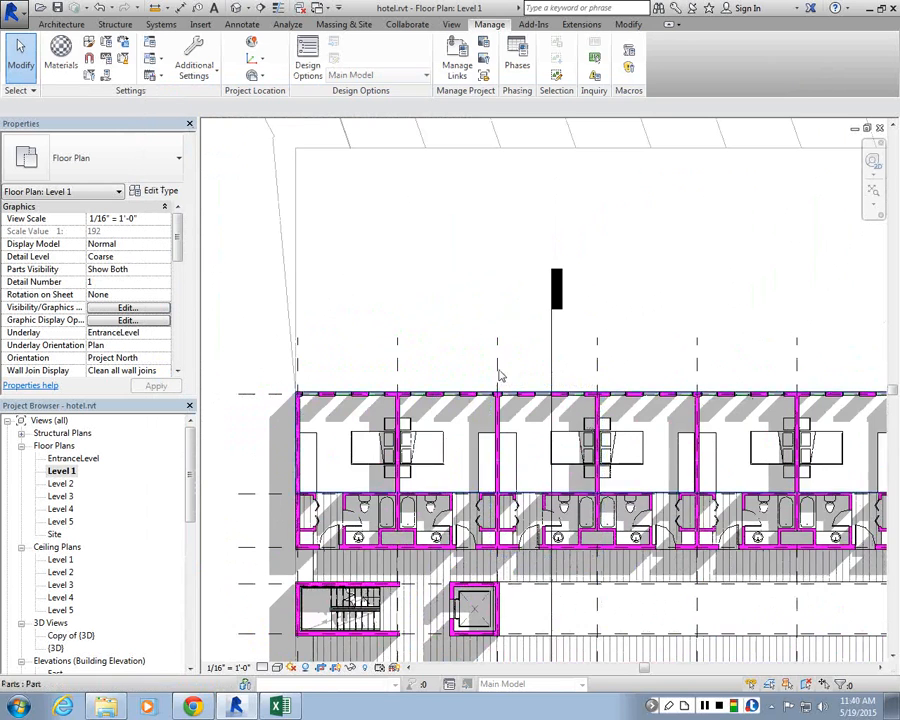
scroll(505, 375, down, 3)
double_click(61, 484)
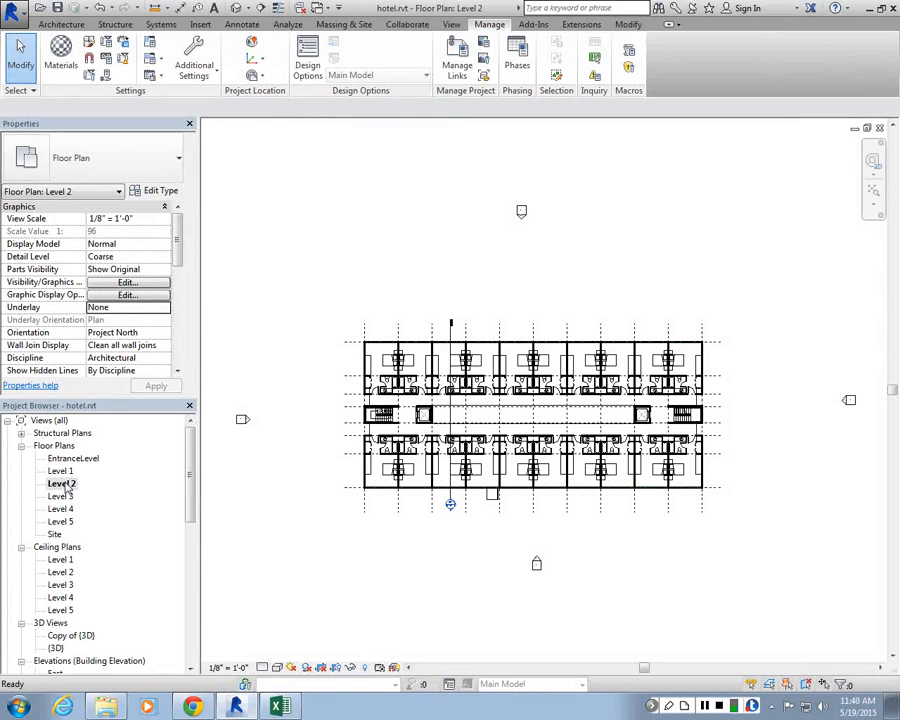
double_click(61, 471)
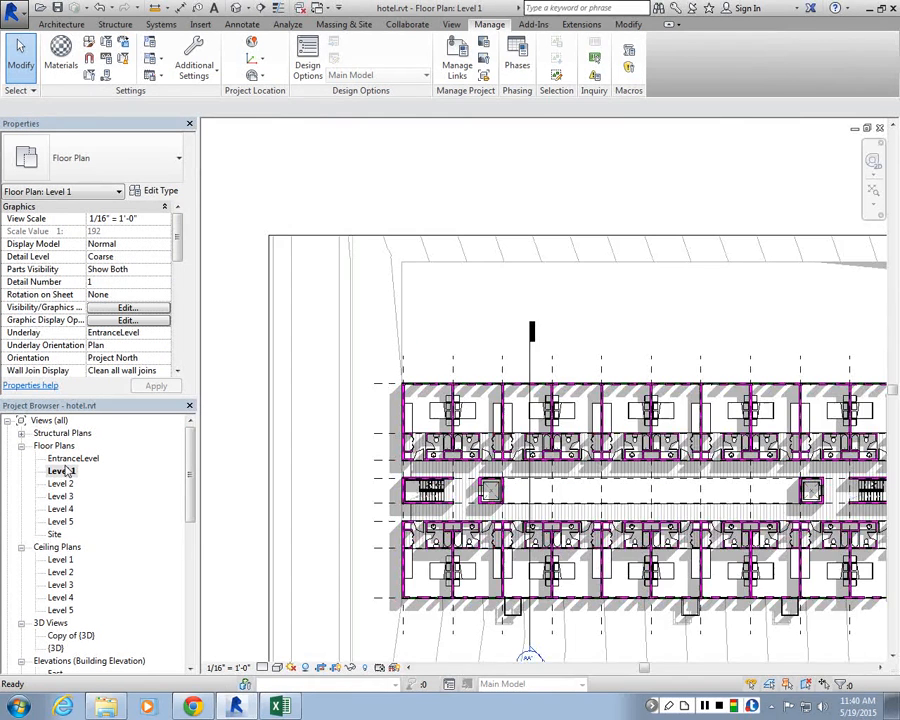
middle_click(440, 311)
middle_click(440, 311)
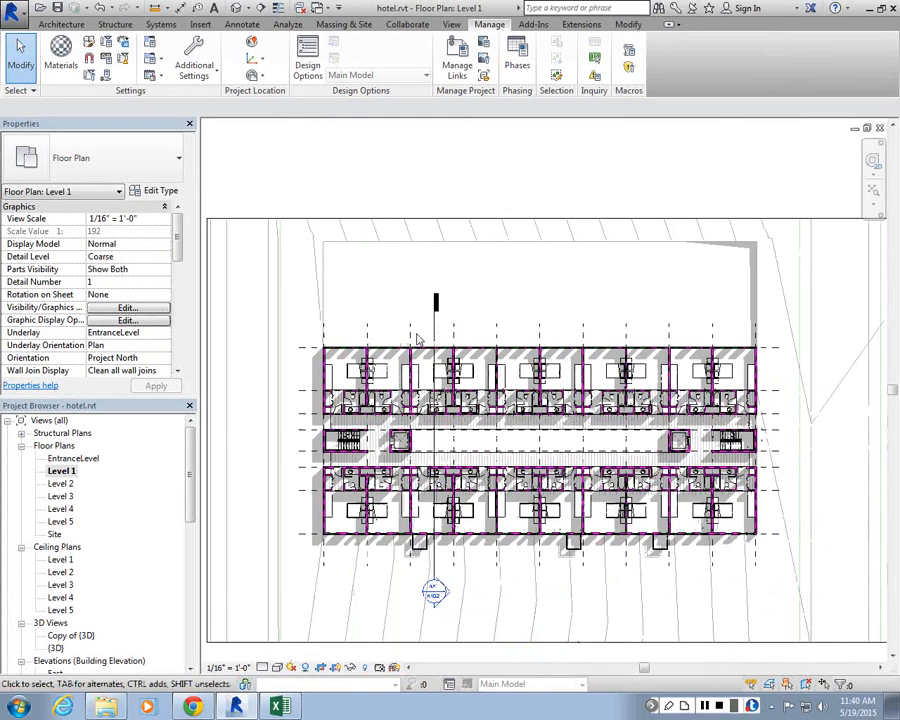
scroll(414, 442, up, 1)
drag(192, 471, 192, 591)
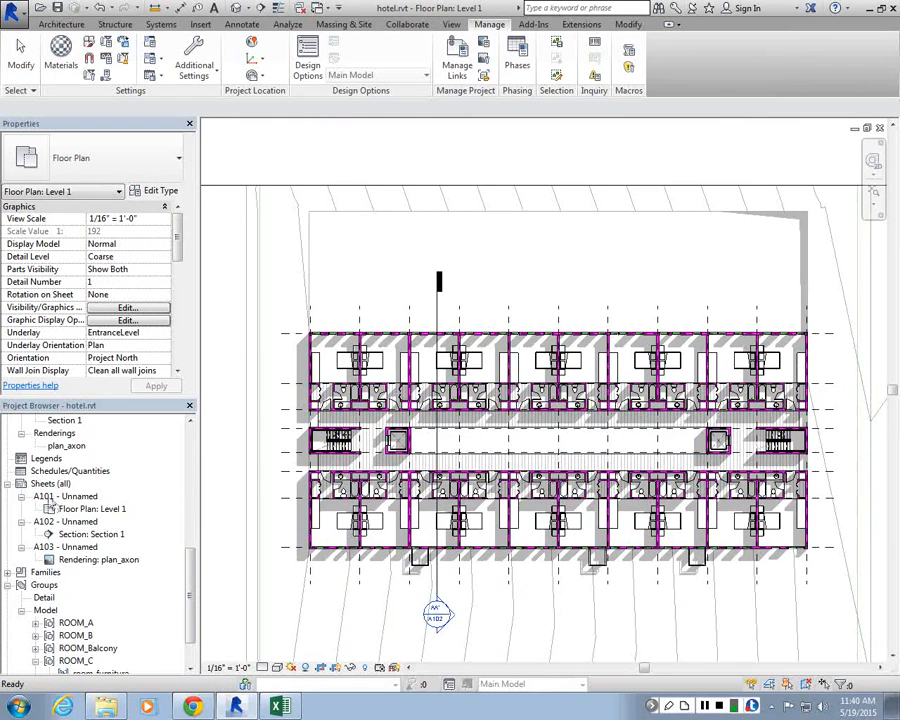
Step: Open sheet A101 and inspect how the Level 1 plan viewport appears on it
click(75, 496)
double_click(75, 496)
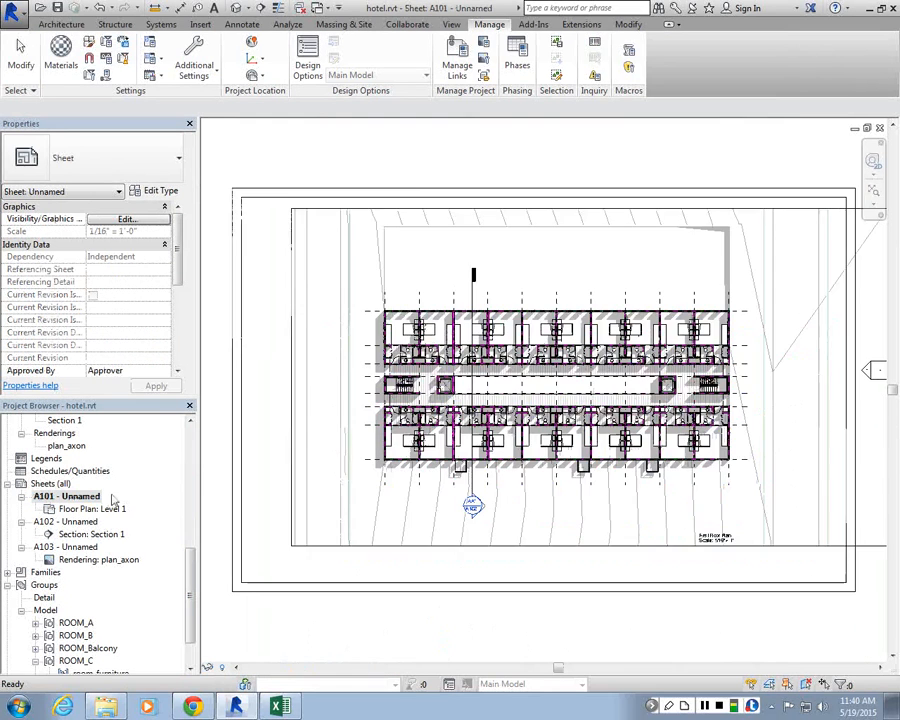
scroll(536, 504, down, 4)
scroll(519, 393, up, 2)
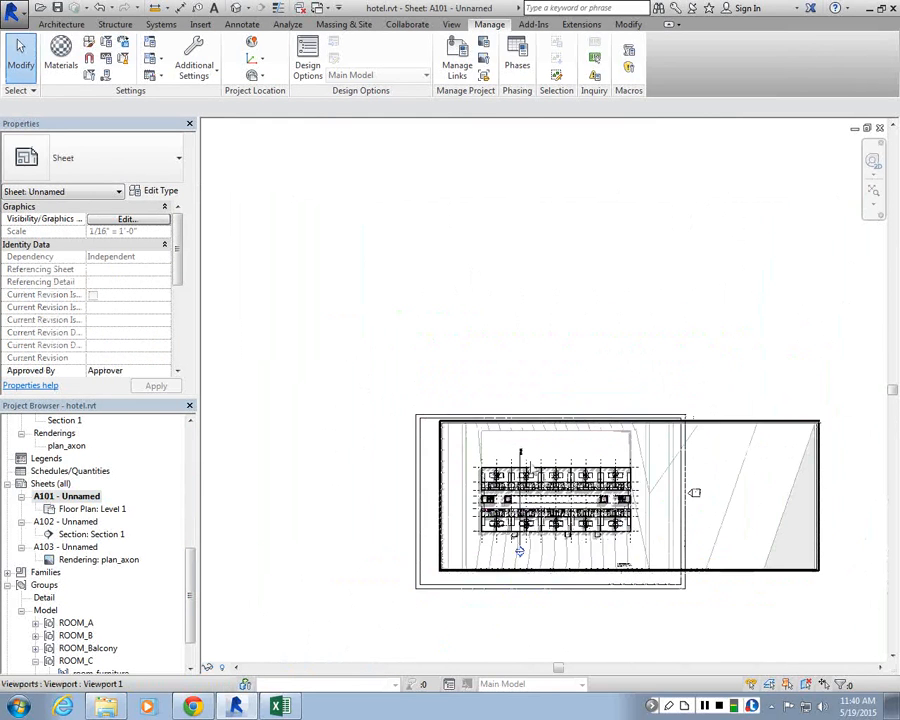
scroll(530, 432, up, 1)
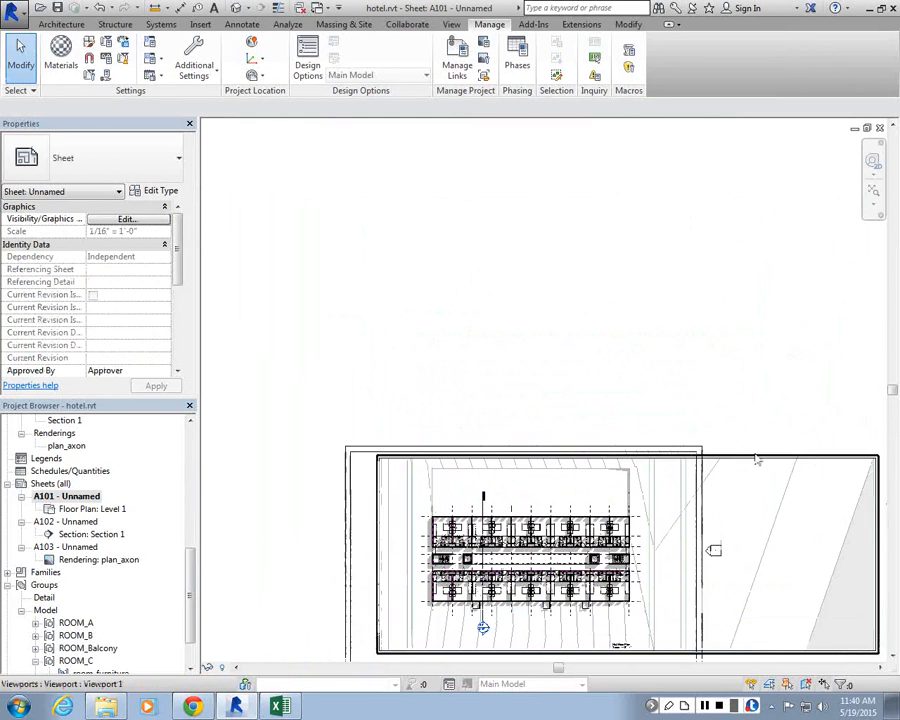
click(775, 458)
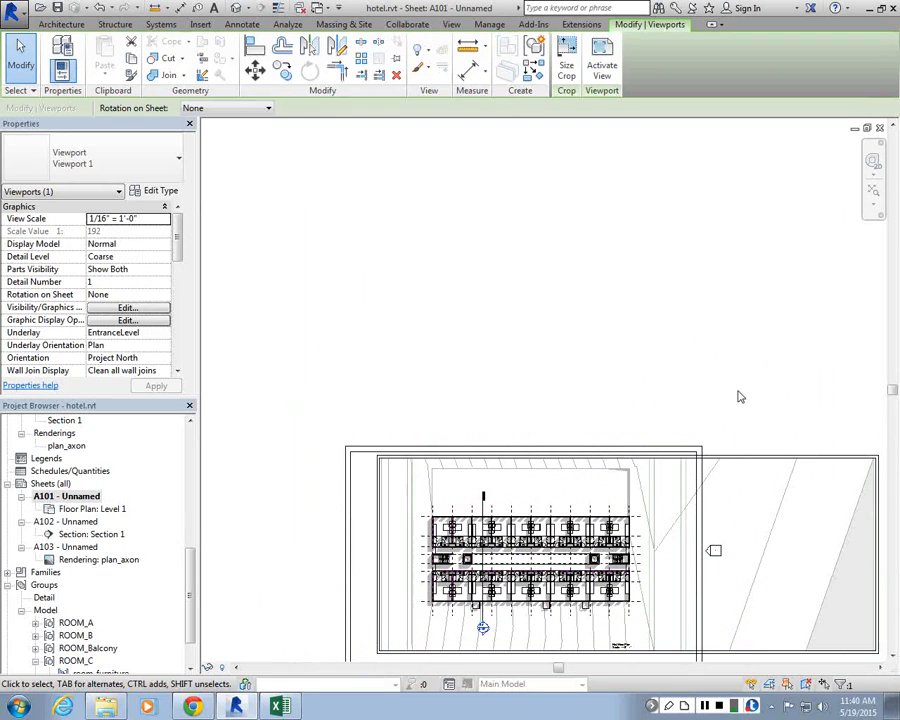
click(738, 441)
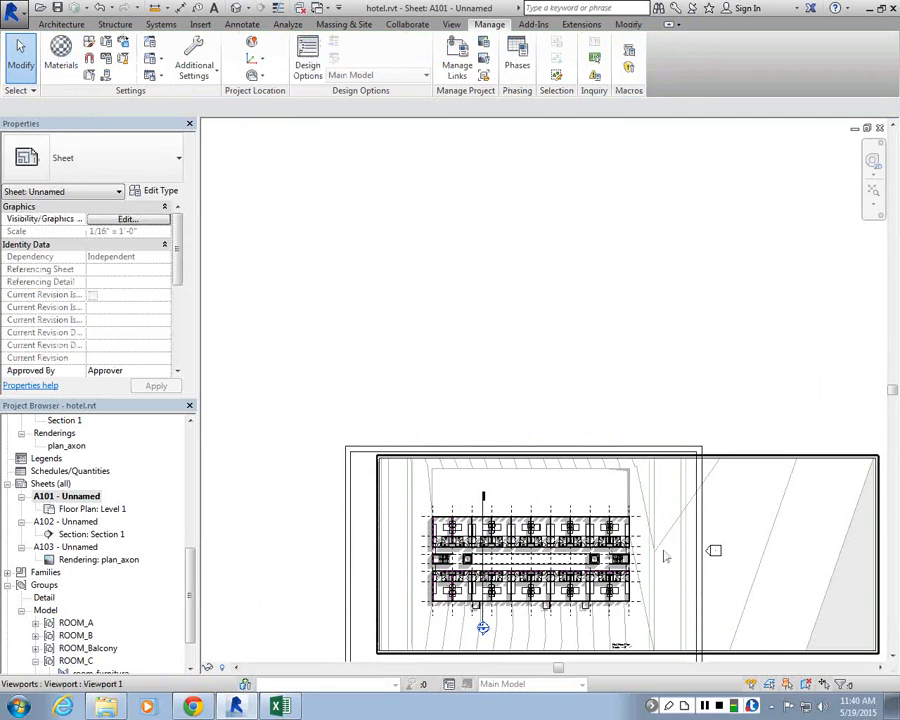
scroll(633, 410, down, 1)
scroll(447, 288, up, 2)
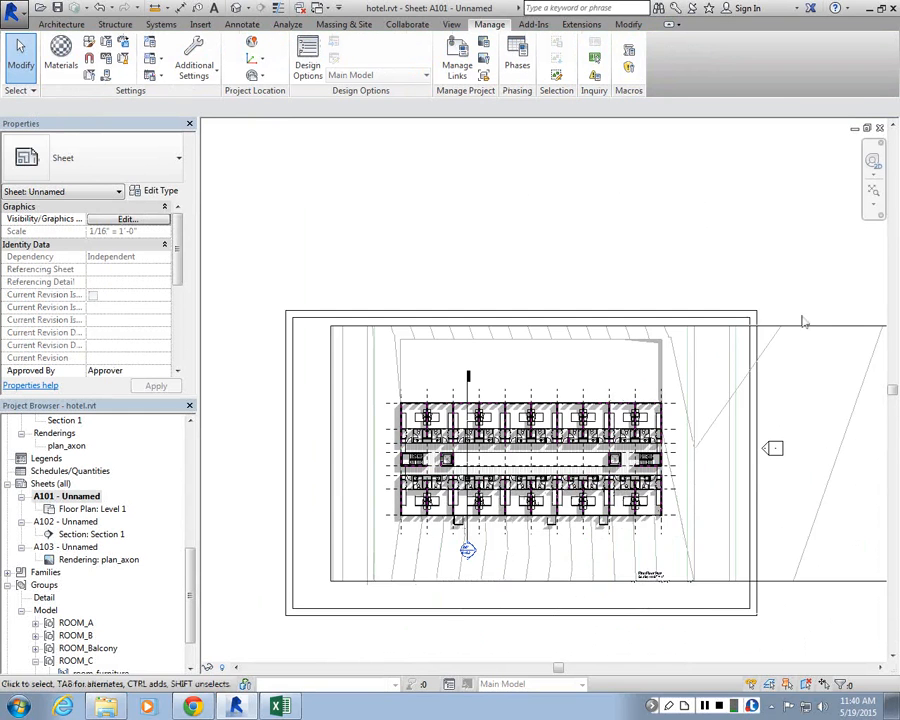
scroll(470, 340, down, 2)
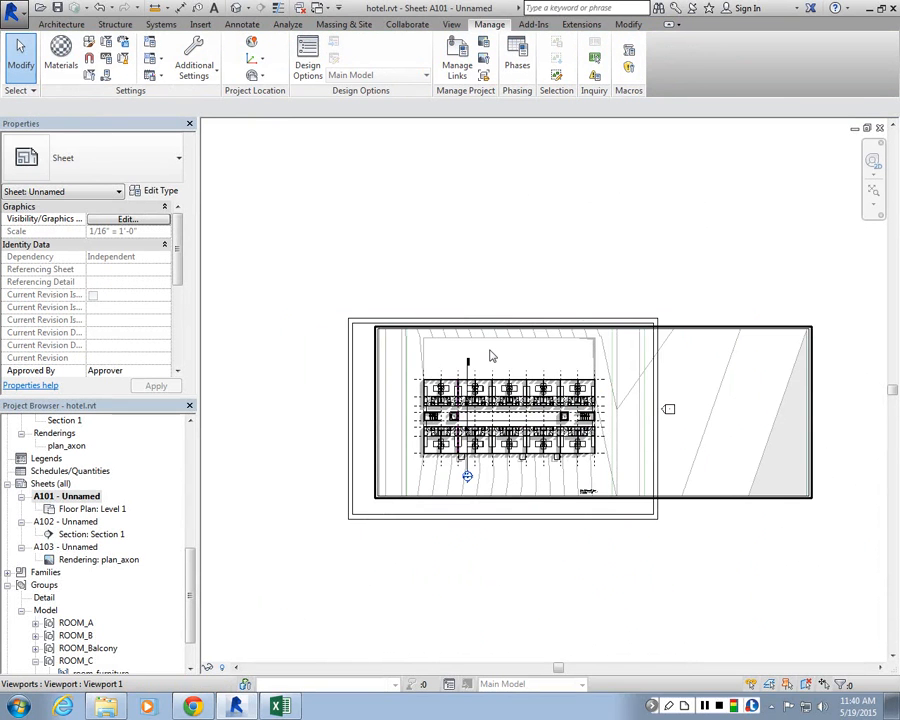
scroll(490, 355, down, 1)
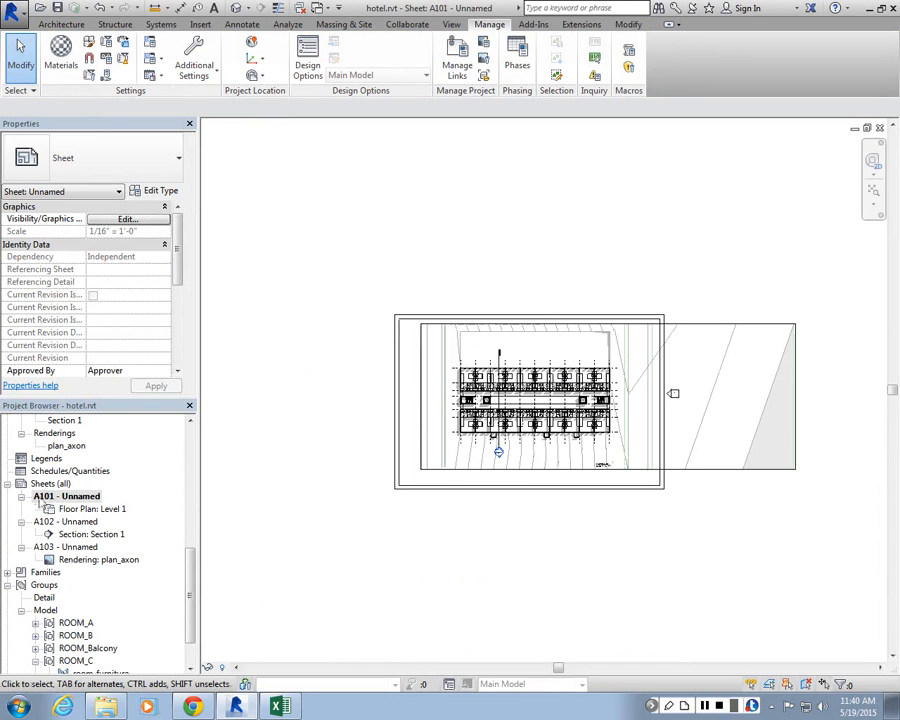
Step: Create a new sheet using the B 11 x 17 Horizontal_custom title block
right_click(30, 492)
click(505, 350)
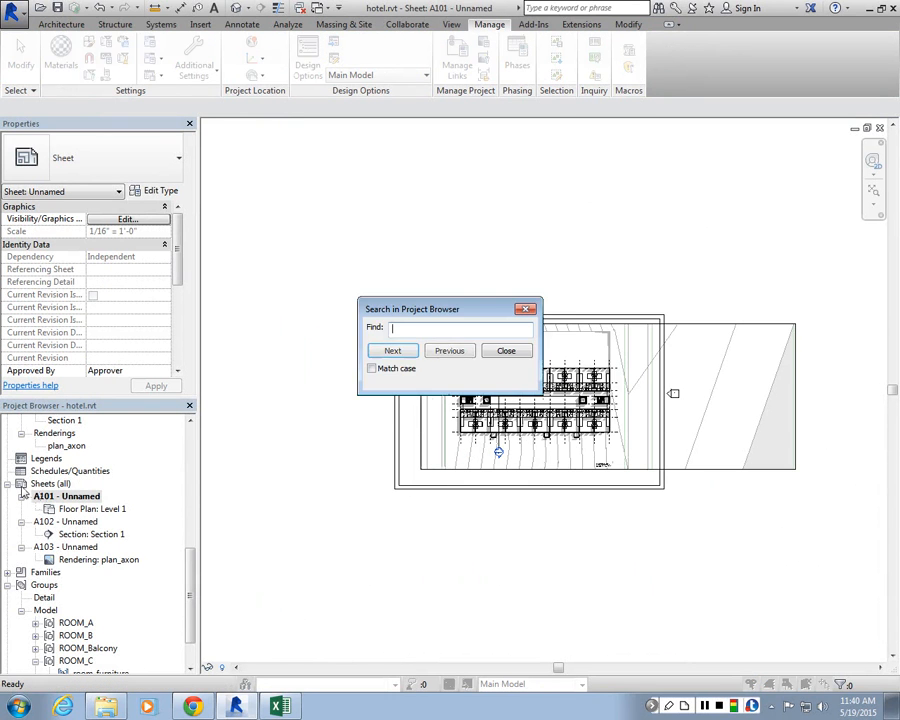
right_click(84, 483)
click(110, 489)
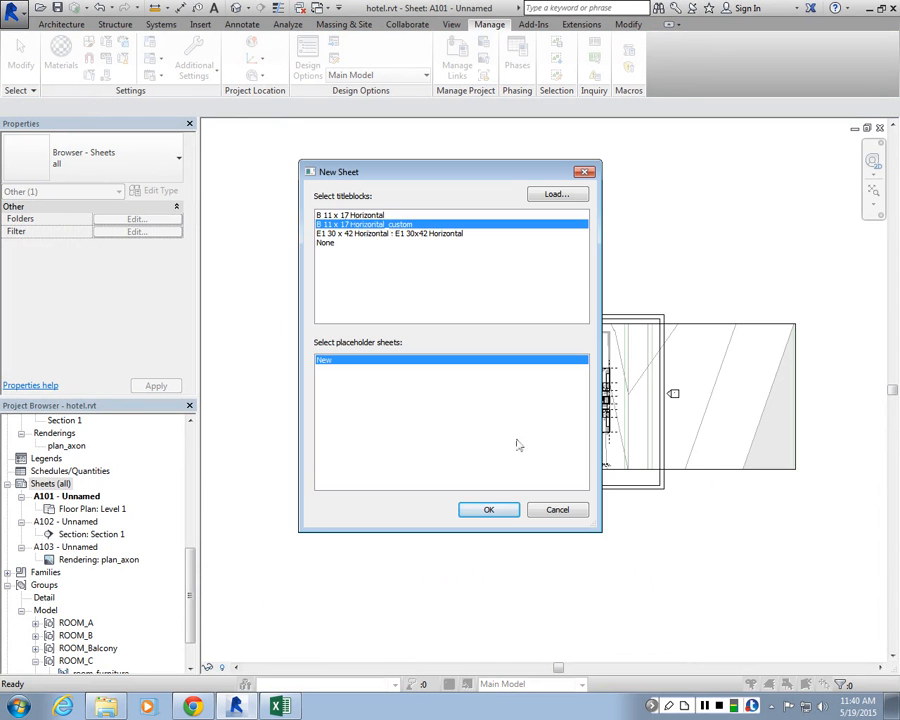
click(489, 510)
scroll(540, 440, down, 3)
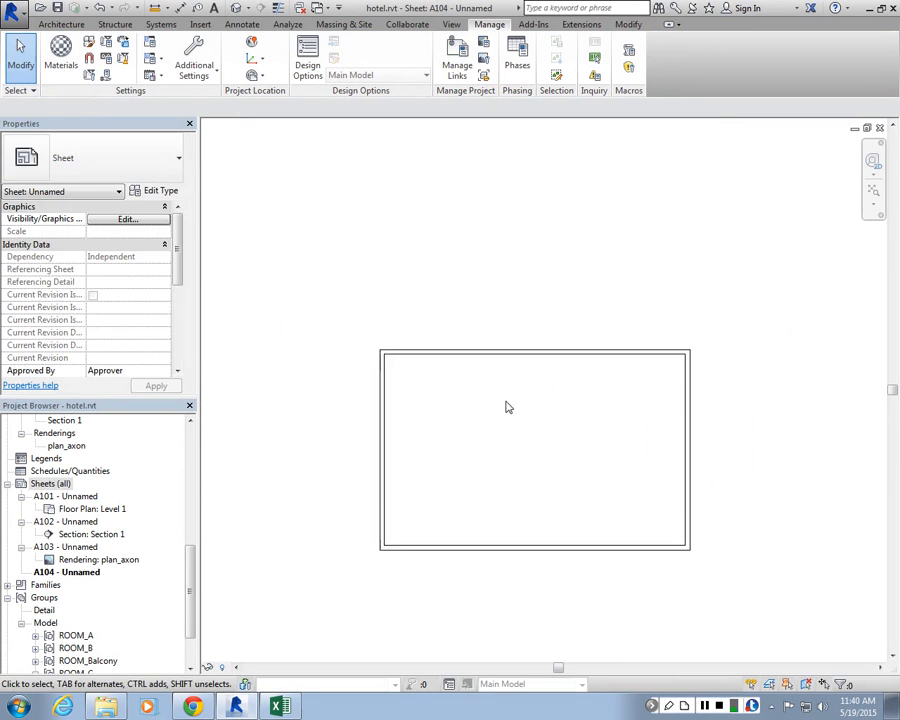
scroll(505, 399, up, 3)
scroll(498, 426, down, 2)
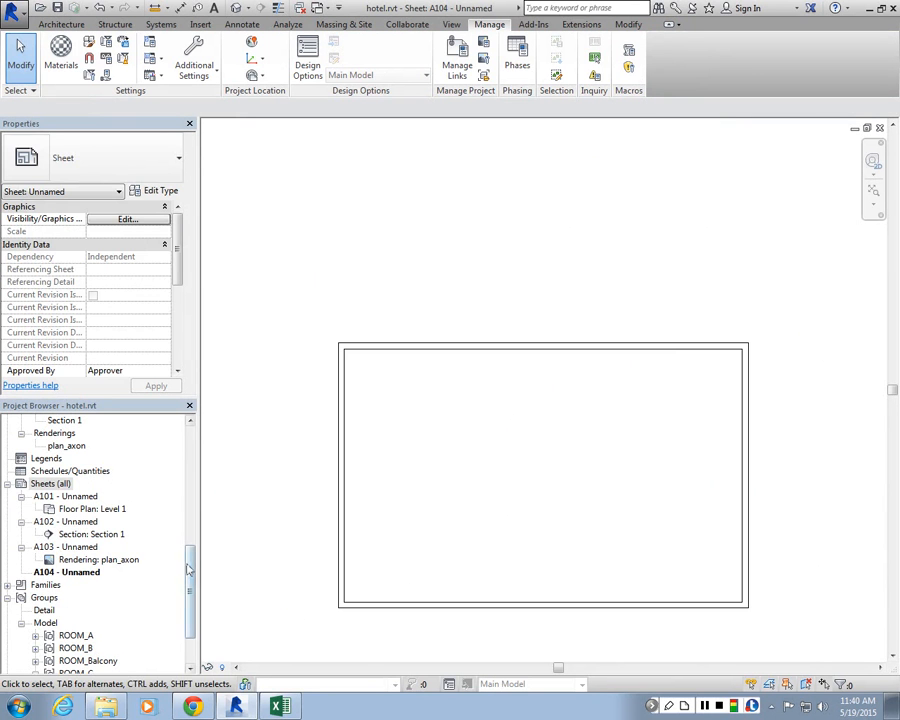
Step: Open the Level 3 floor plan to inspect it, then return to sheet A104
drag(189, 565, 189, 432)
click(62, 484)
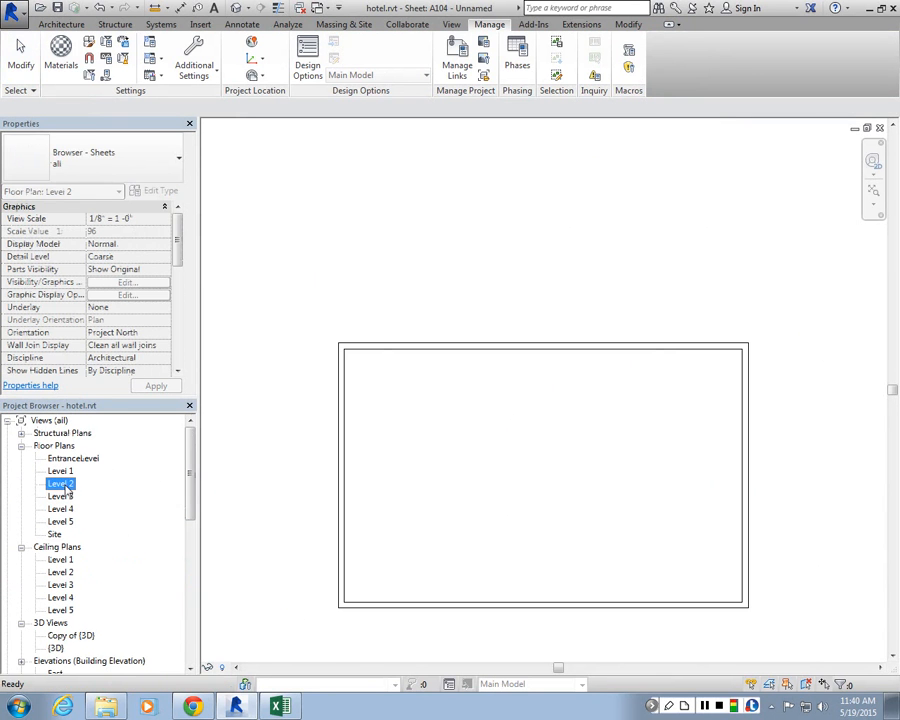
double_click(62, 496)
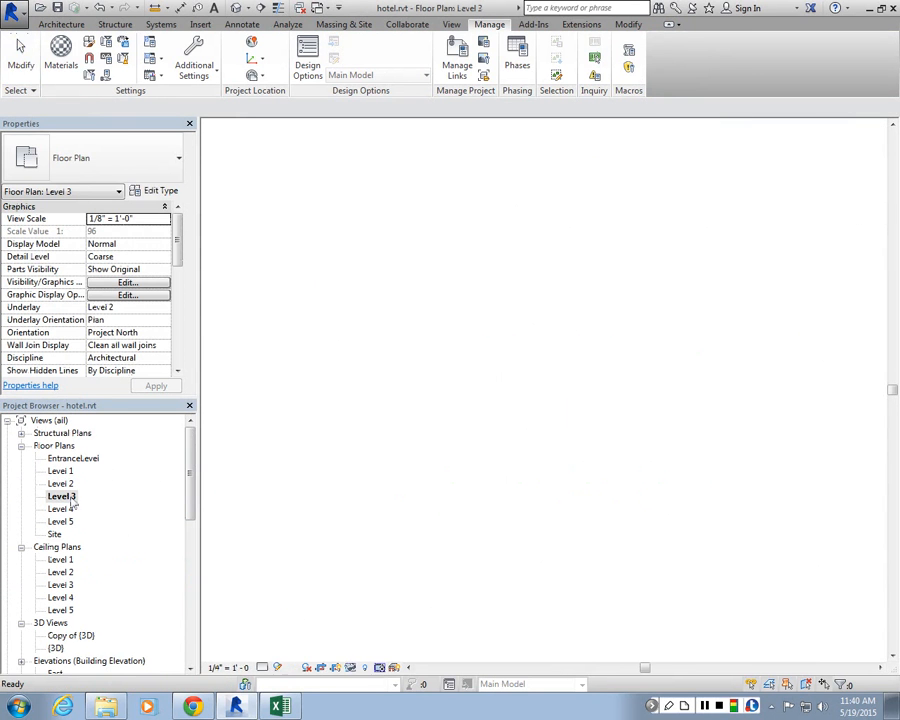
scroll(400, 446, up, 3)
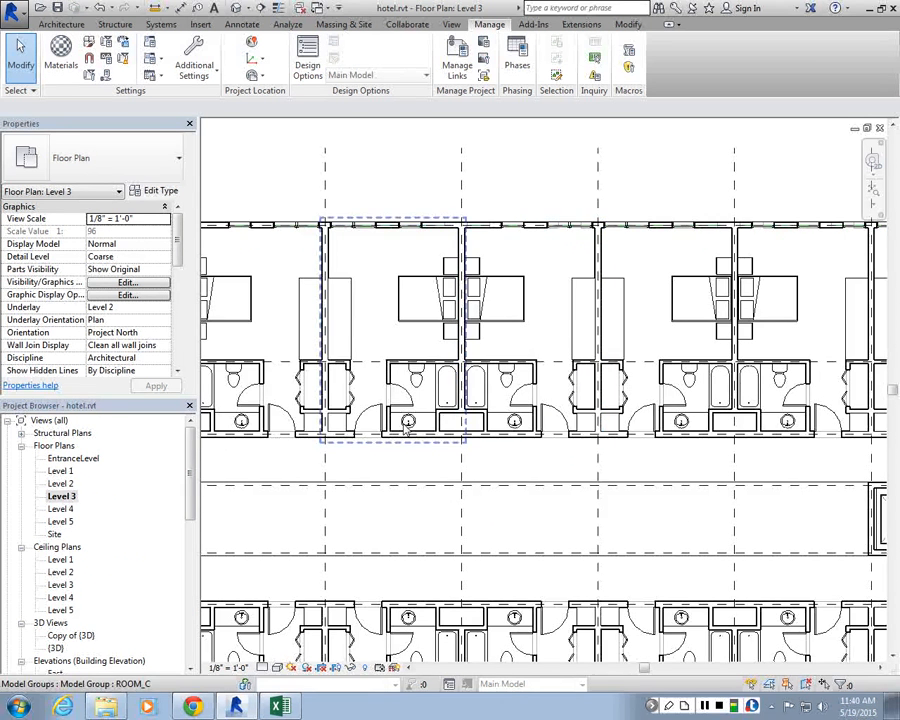
scroll(405, 428, down, 3)
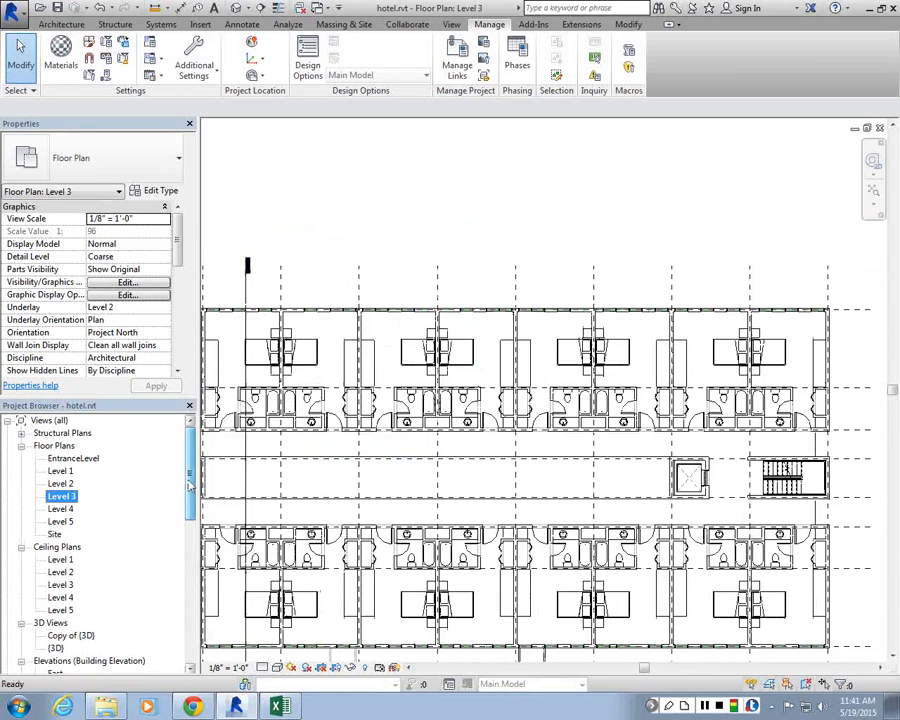
drag(188, 464, 179, 630)
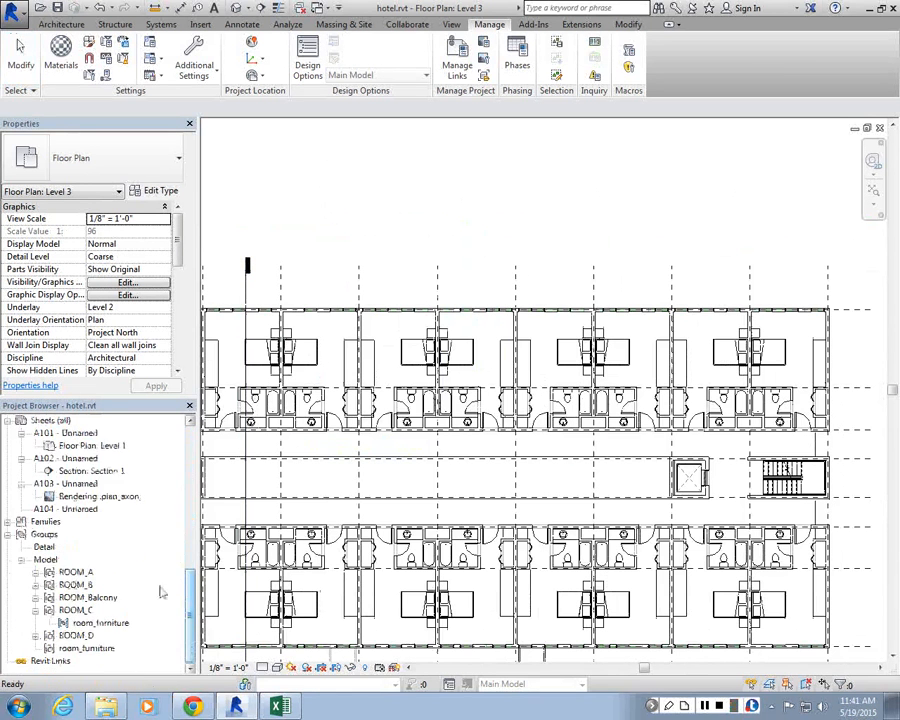
double_click(64, 509)
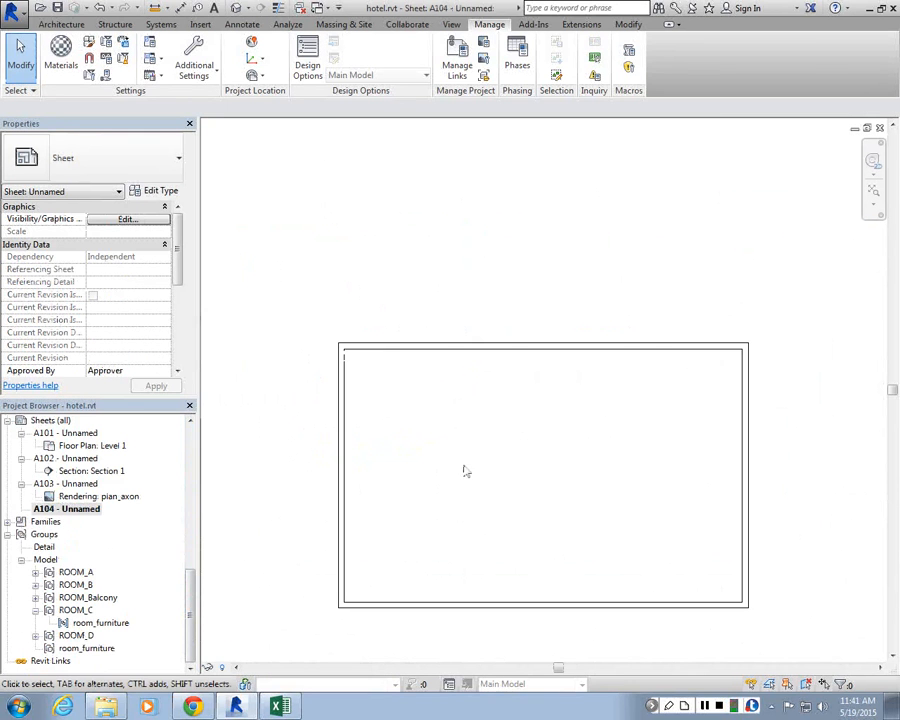
scroll(135, 486, up, 10)
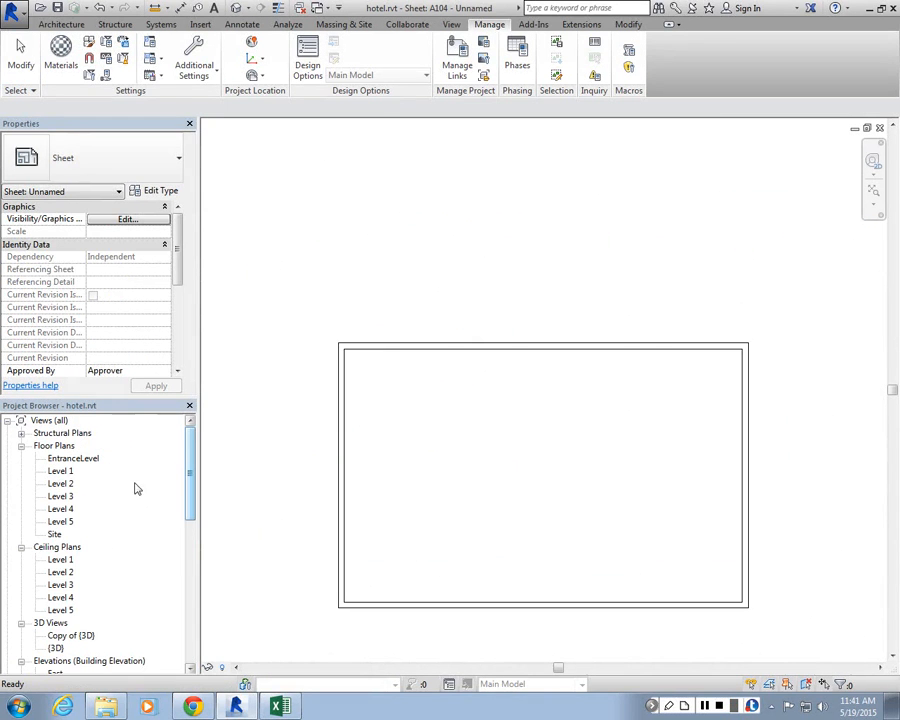
Step: Place the Level 3 floor plan as a viewport on sheet A104
click(62, 496)
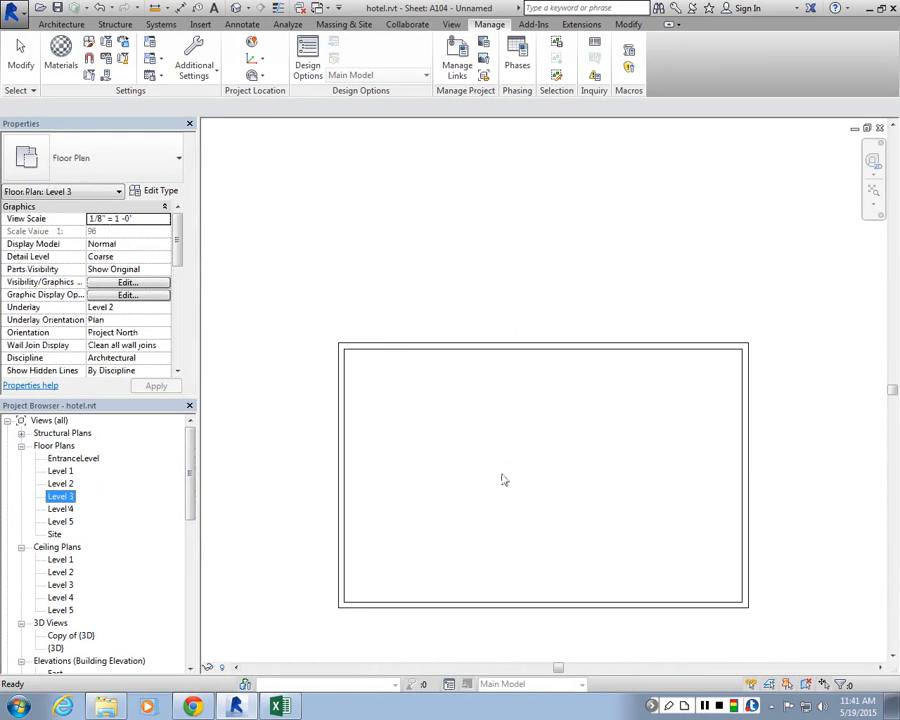
drag(504, 480, 506, 404)
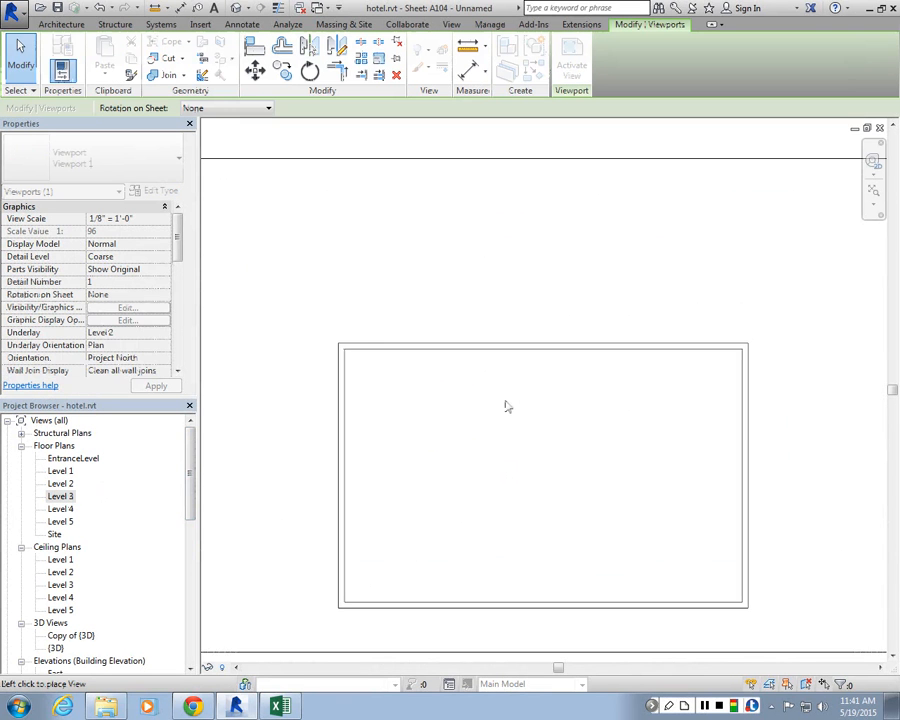
click(555, 431)
scroll(555, 392, down, 5)
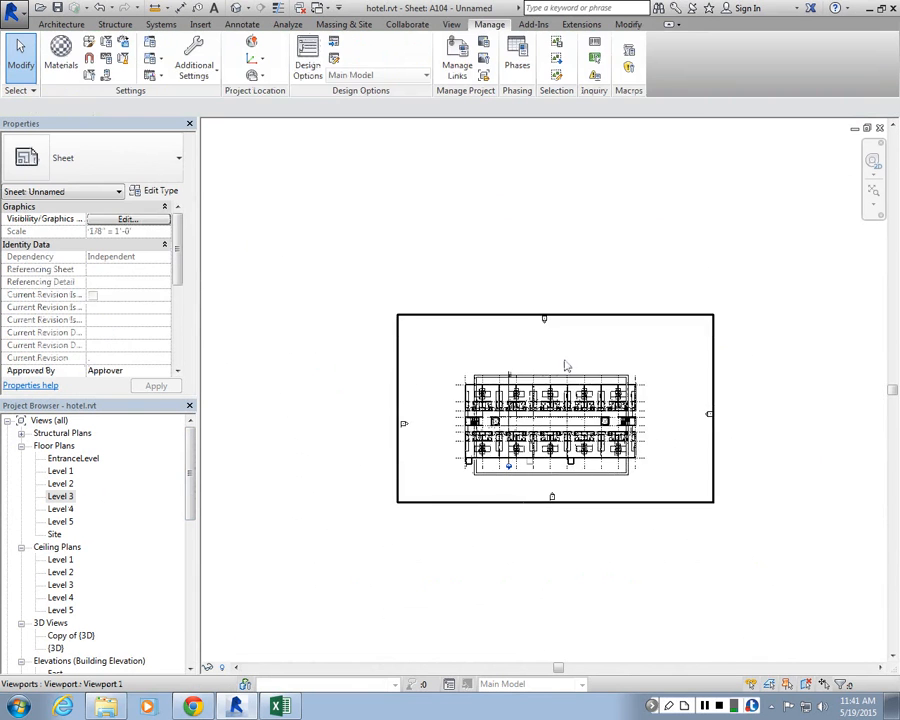
scroll(564, 360, up, 2)
click(565, 365)
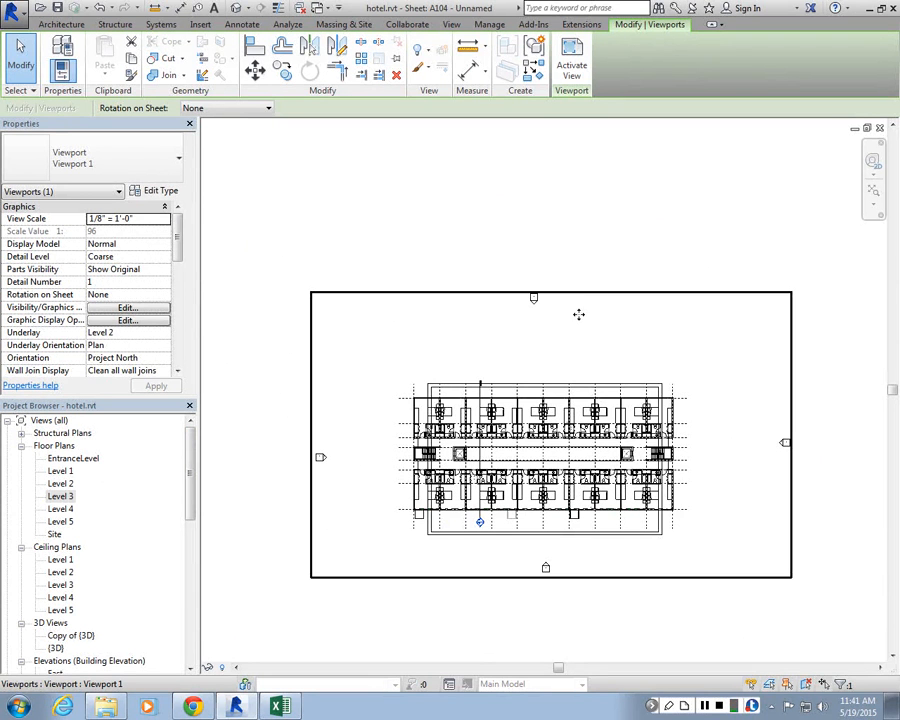
Step: Set the viewport's view scale to 3/32" = 1'-0"
scroll(517, 350, up, 1)
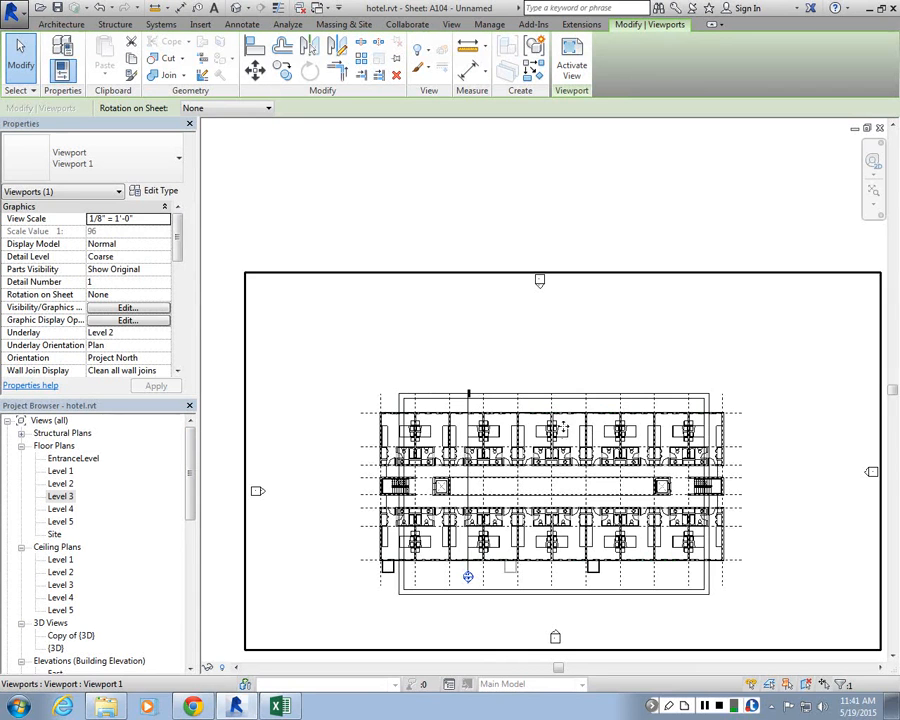
click(130, 218)
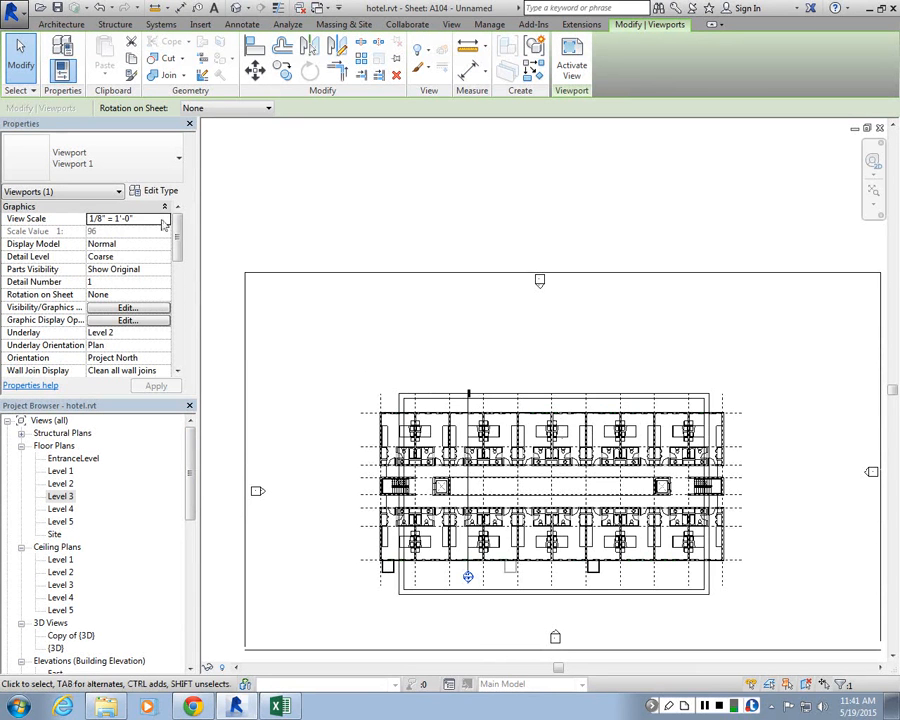
click(164, 218)
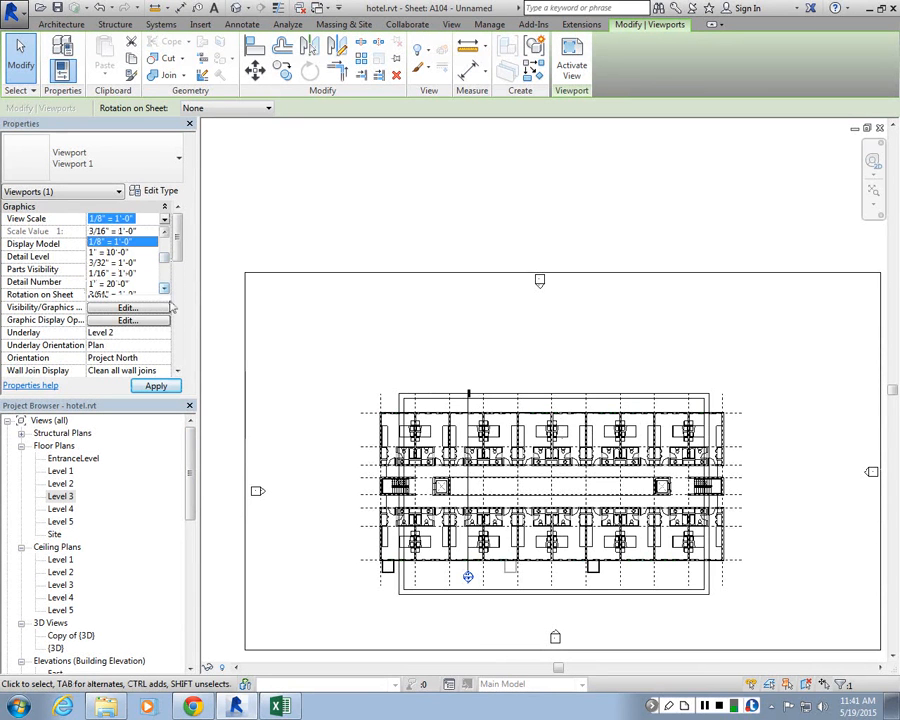
click(113, 263)
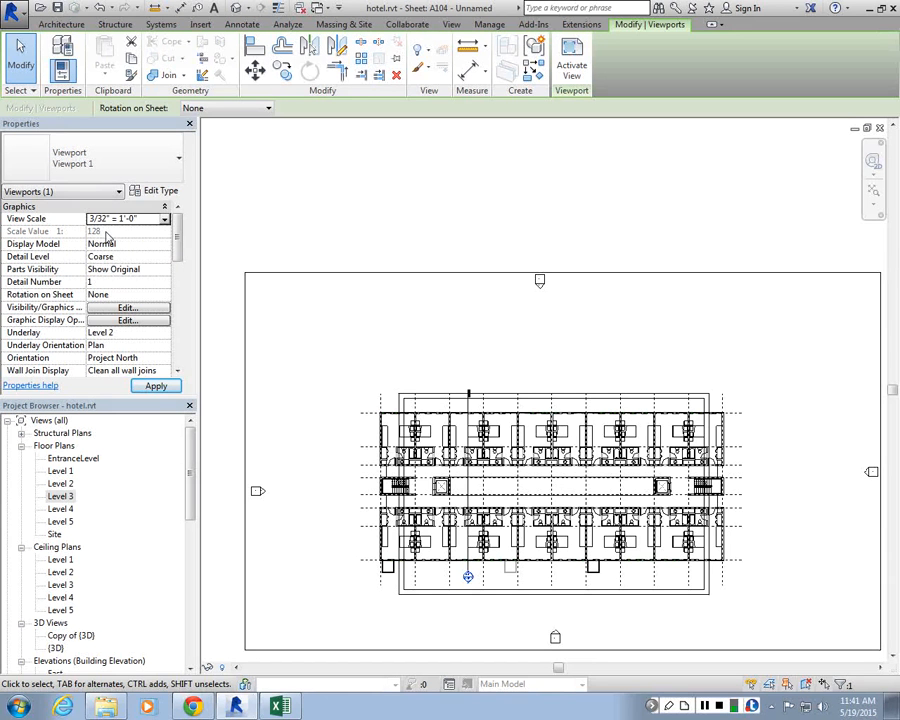
click(151, 388)
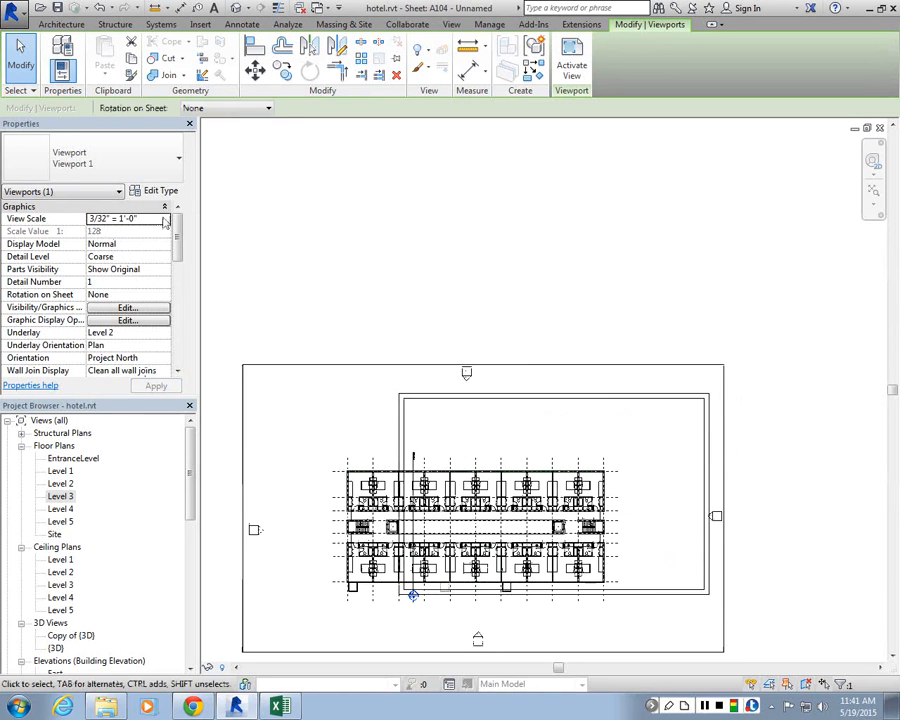
Step: Change the viewport's view scale to 1/16" = 1'-0"
click(165, 219)
scroll(135, 285, down, 1)
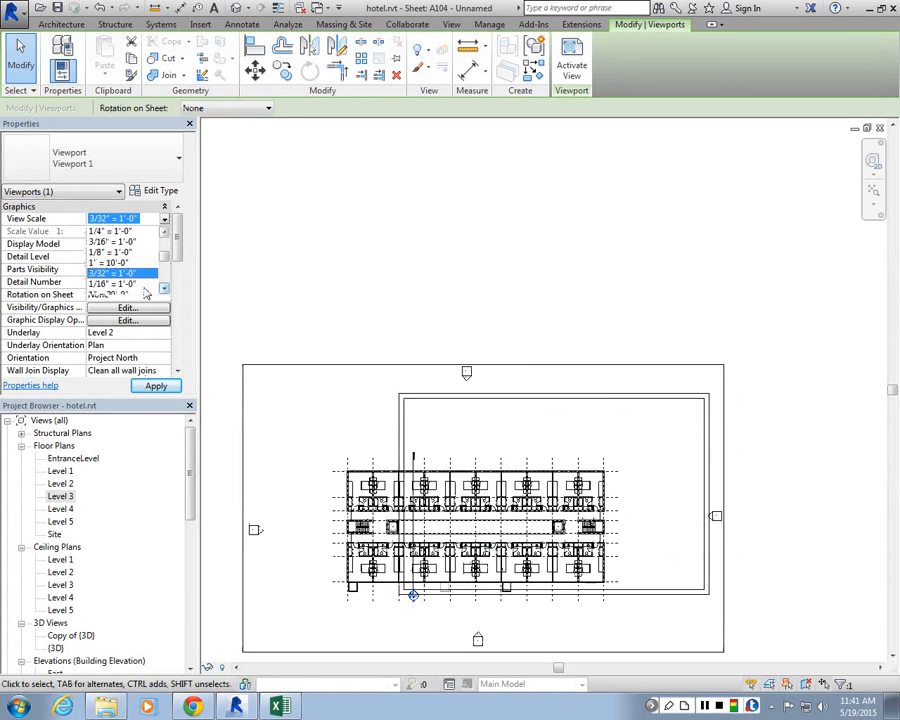
click(134, 285)
click(155, 388)
Step: Move the Level 3 viewport so its plan sits centered inside the sheet's title block
click(400, 376)
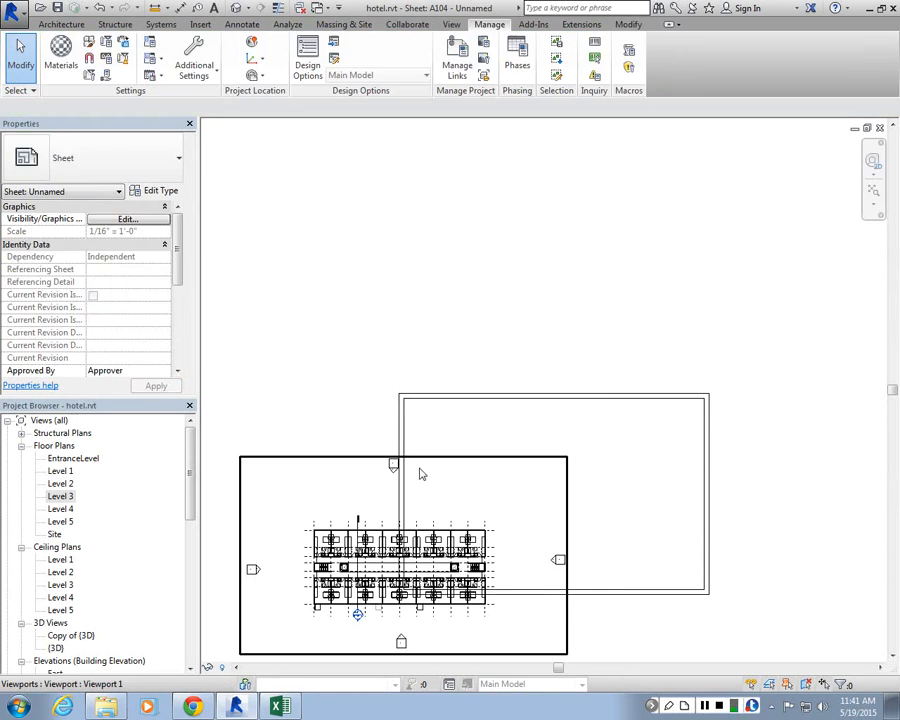
click(325, 463)
key(m)
key(v)
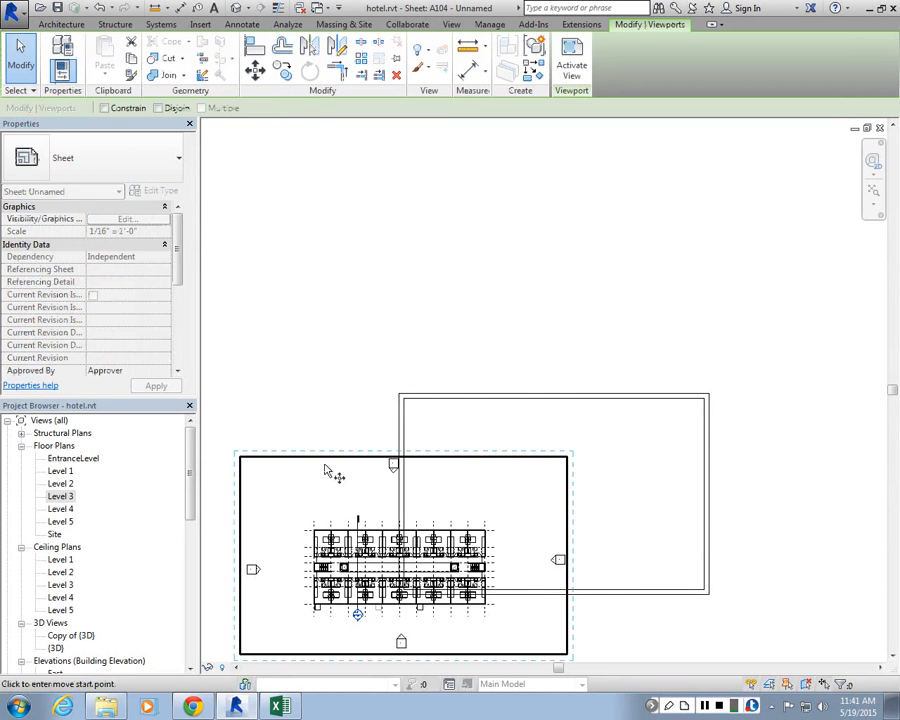
click(324, 465)
click(522, 420)
key(m)
key(v)
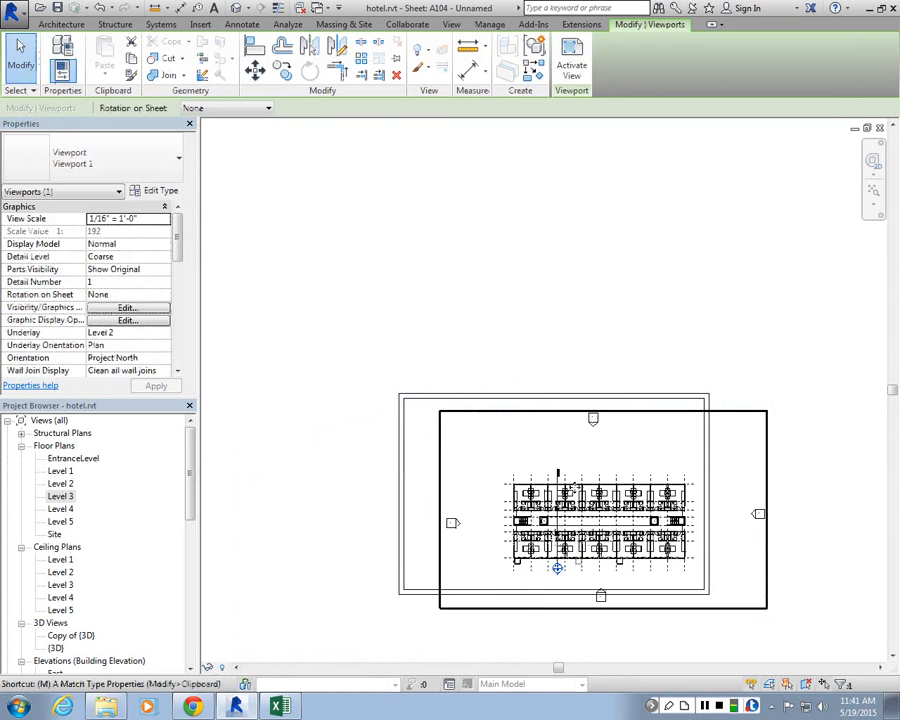
click(598, 523)
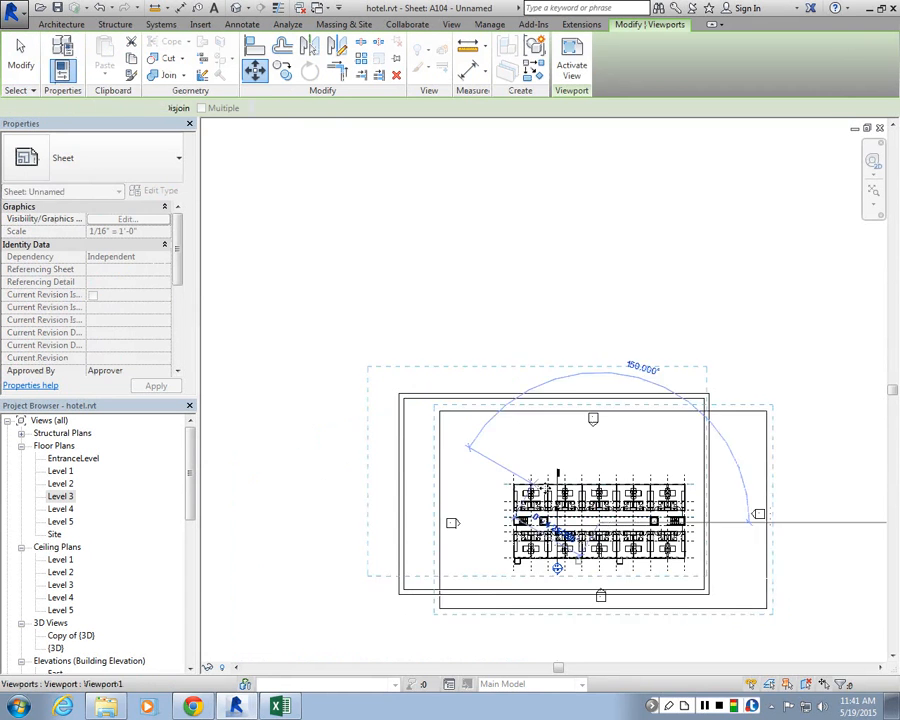
click(532, 485)
key(m)
key(v)
click(512, 482)
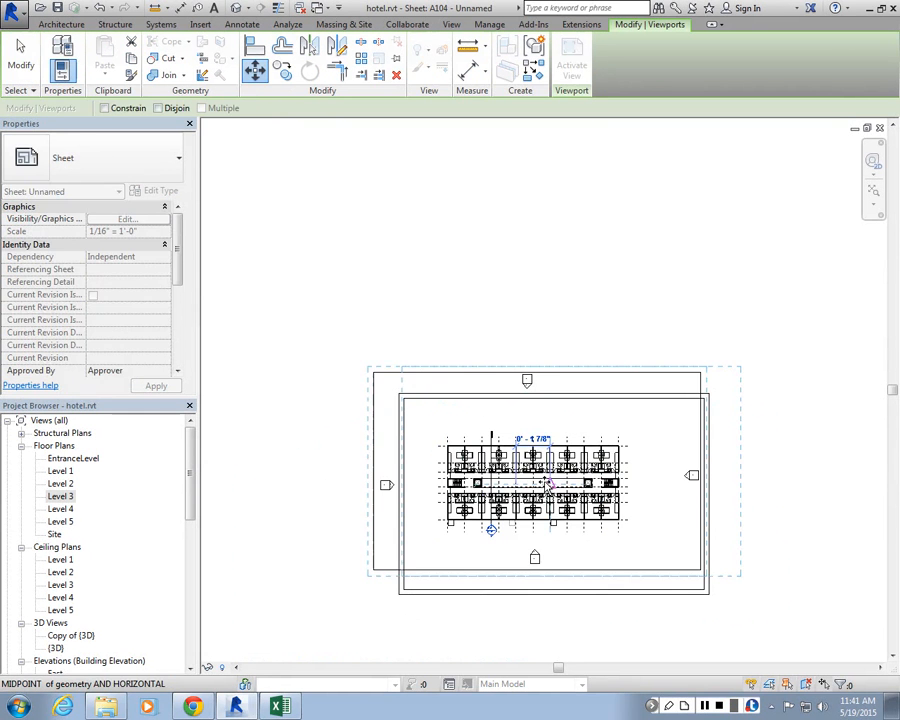
click(547, 482)
Step: Activate the Level 3 viewport to work on the view from the sheet
scroll(597, 513, up, 3)
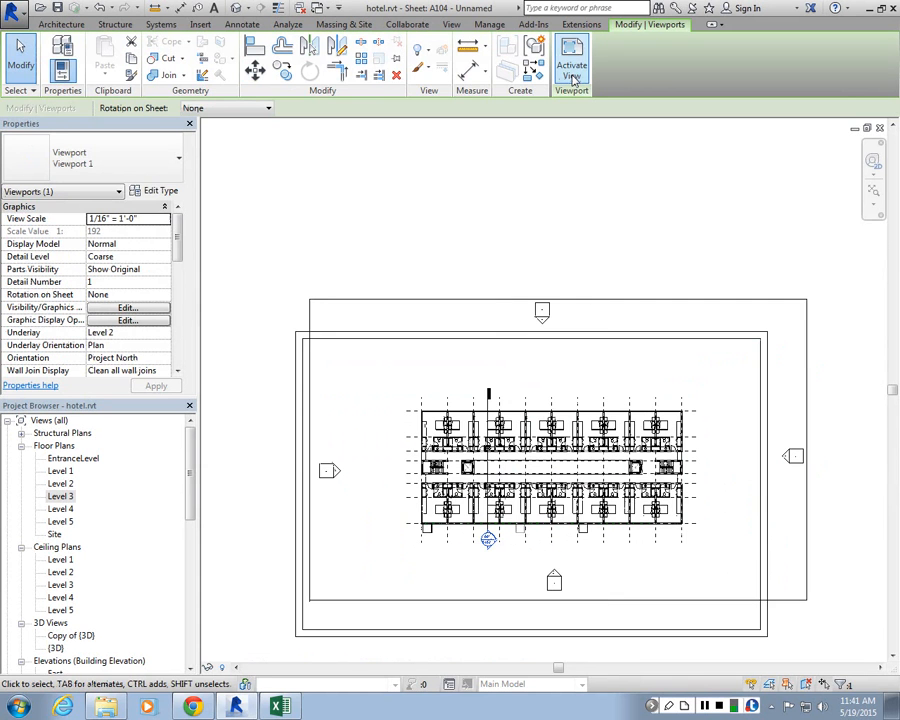
click(573, 72)
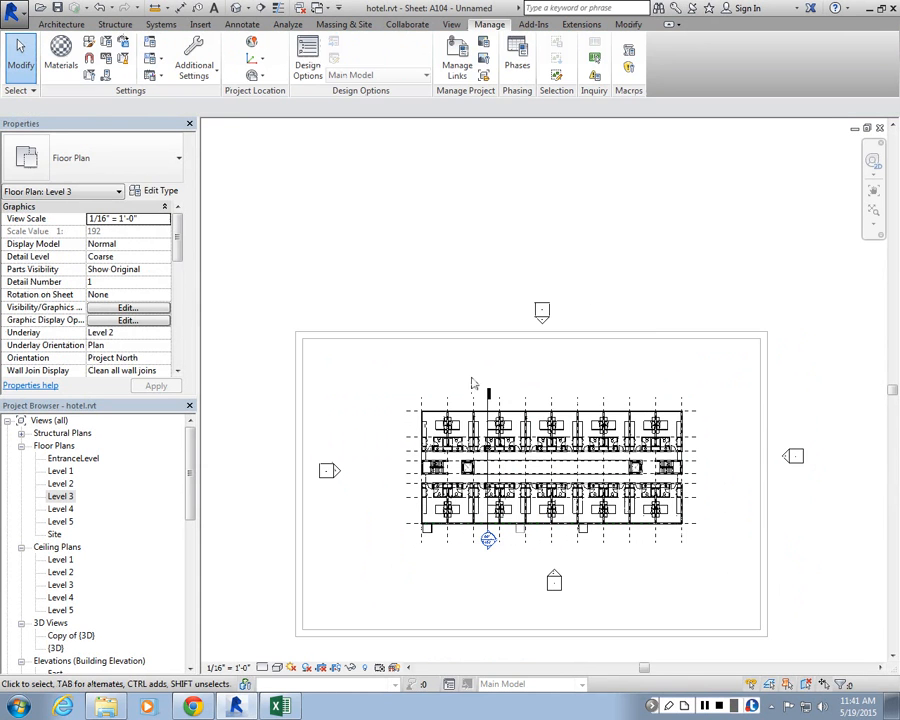
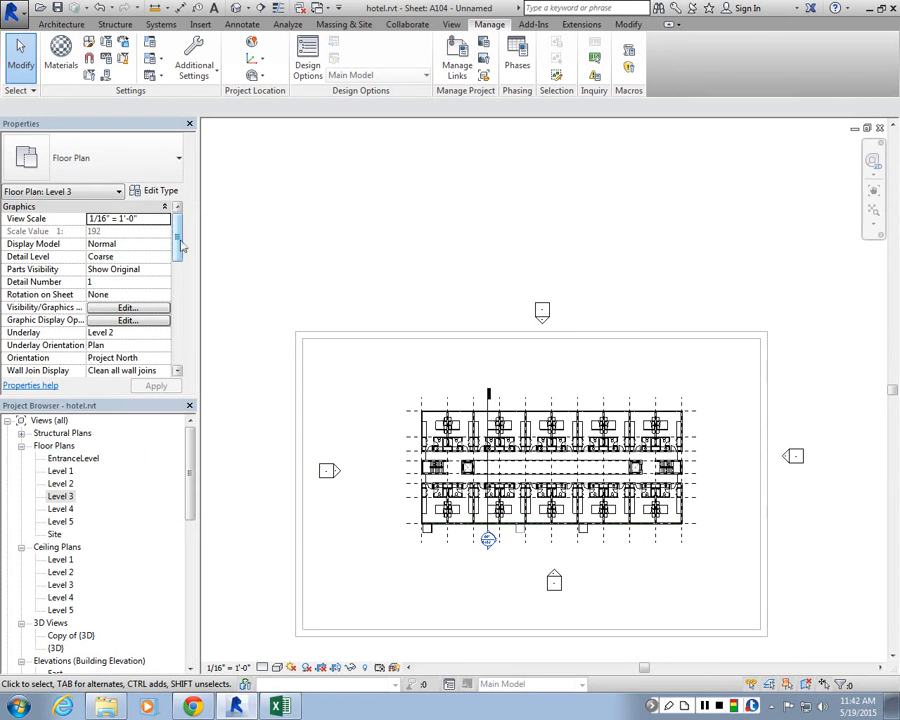
Step: Turn on Crop View, Crop Region Visible and Annotation Crop for the Level 3 plan on sheet A104 and apply
drag(180, 240, 181, 319)
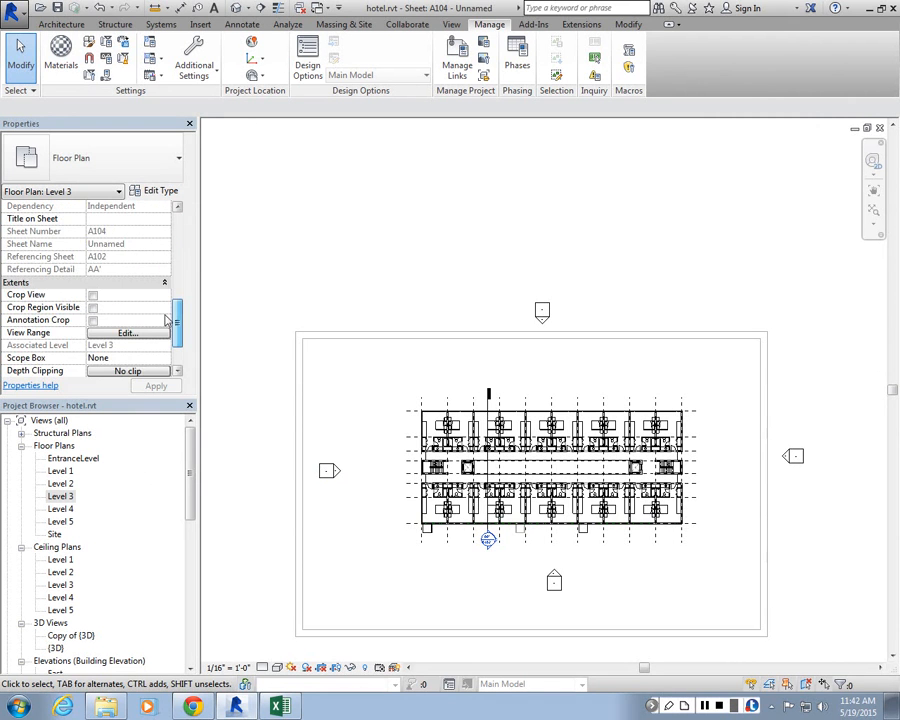
click(93, 297)
click(93, 297)
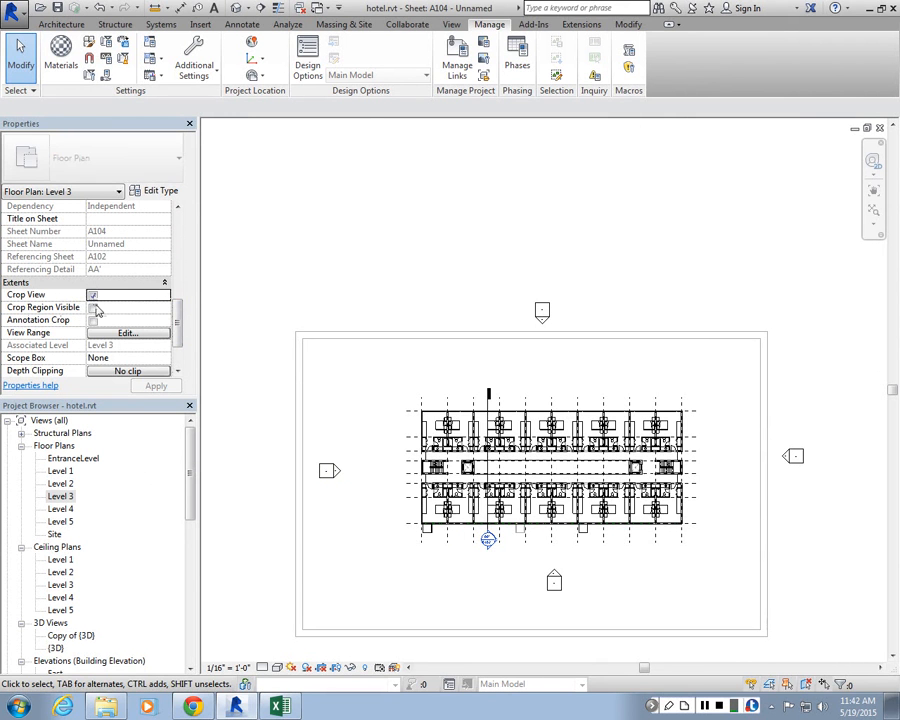
click(93, 308)
click(93, 320)
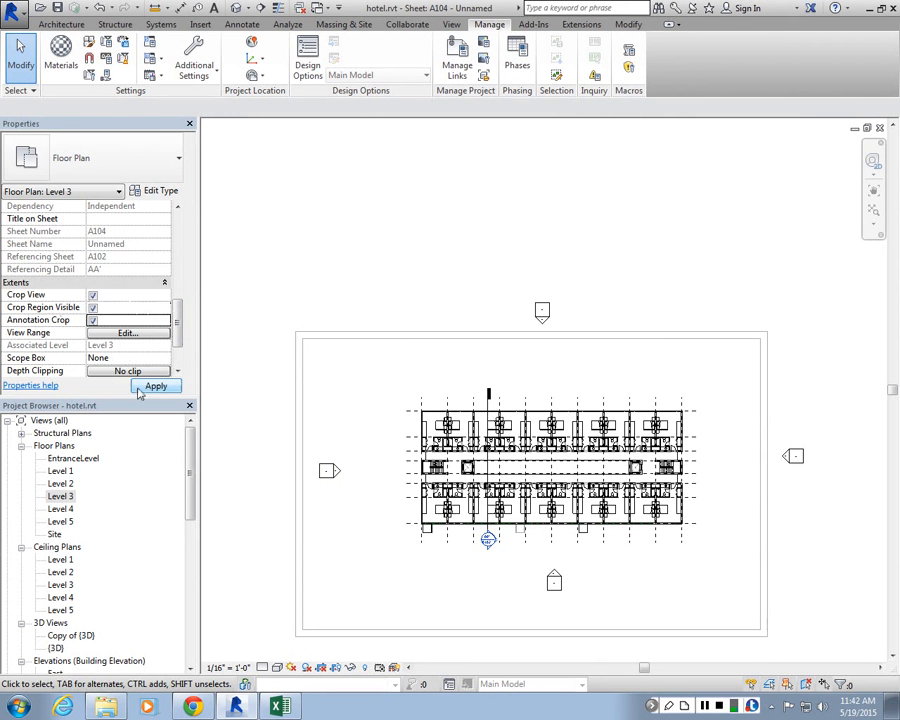
click(157, 388)
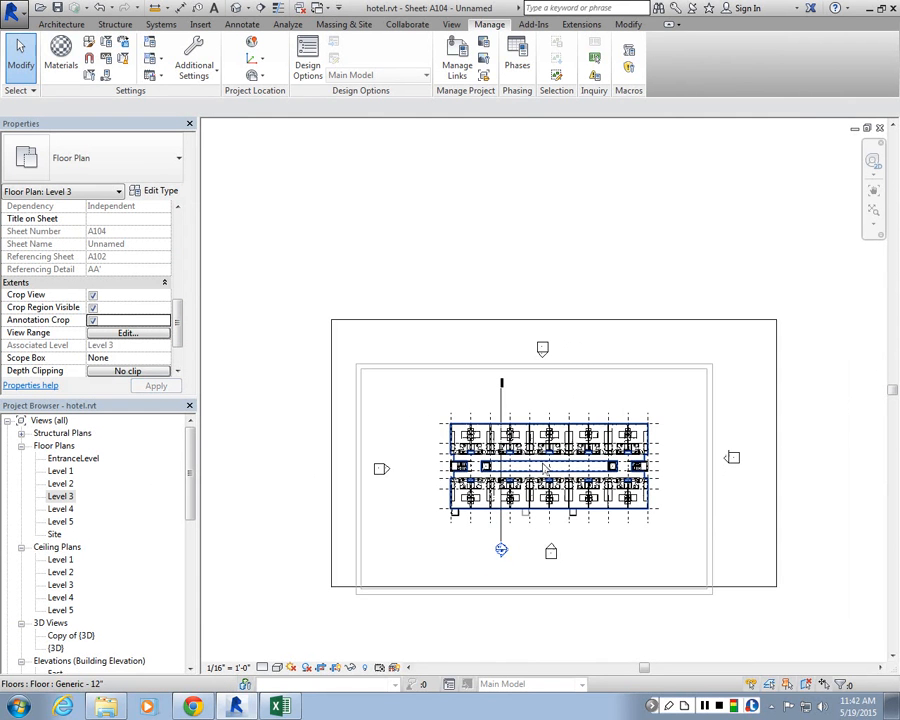
Step: Select the crop region and pull its left boundary in toward the building while keeping the annotation crop wider
click(353, 321)
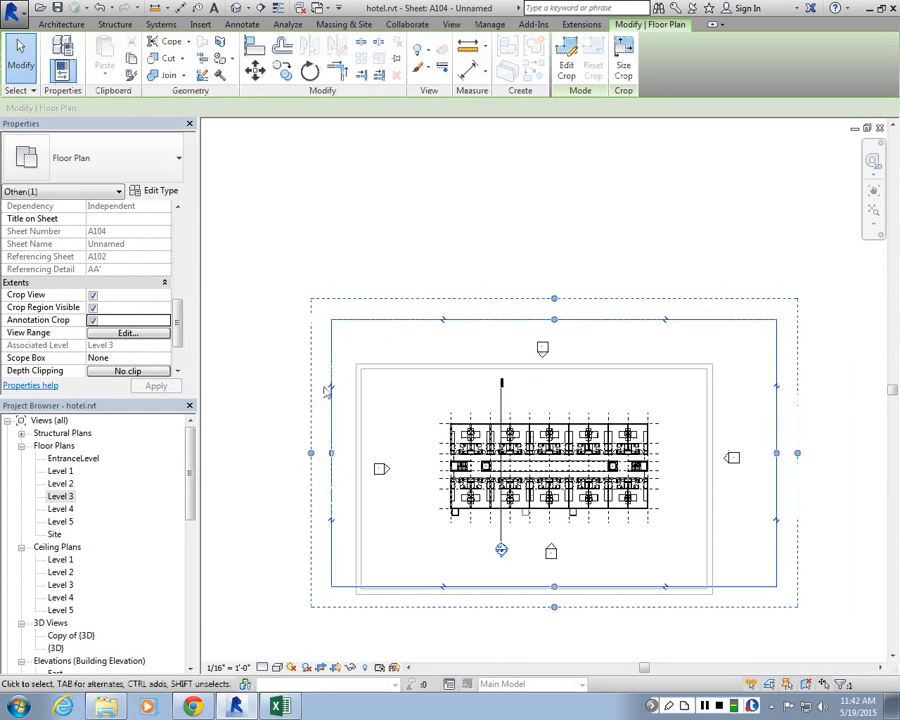
scroll(277, 393, up, 2)
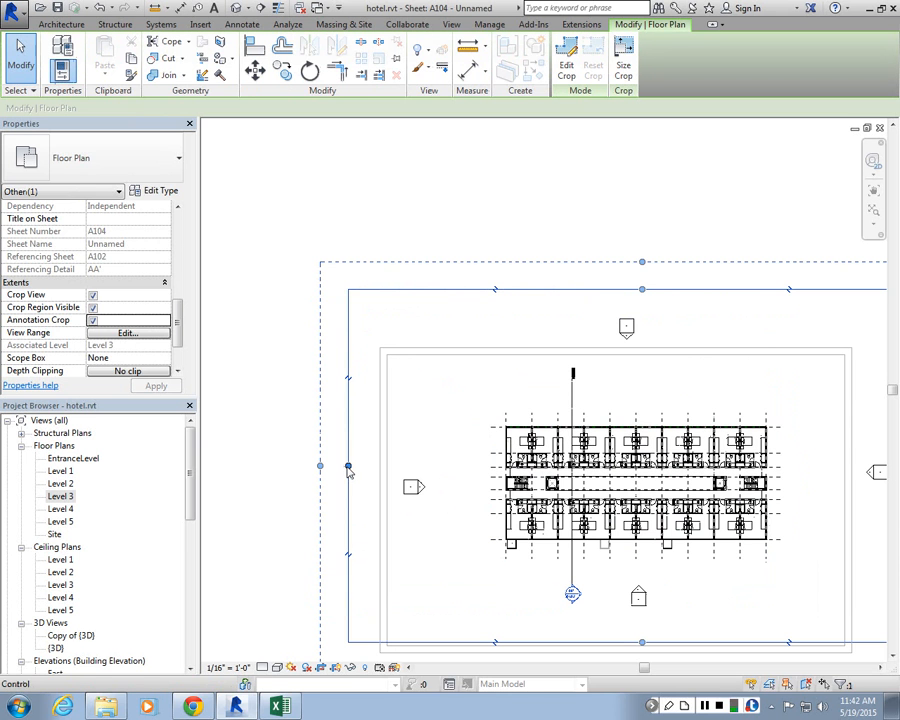
drag(348, 467, 549, 467)
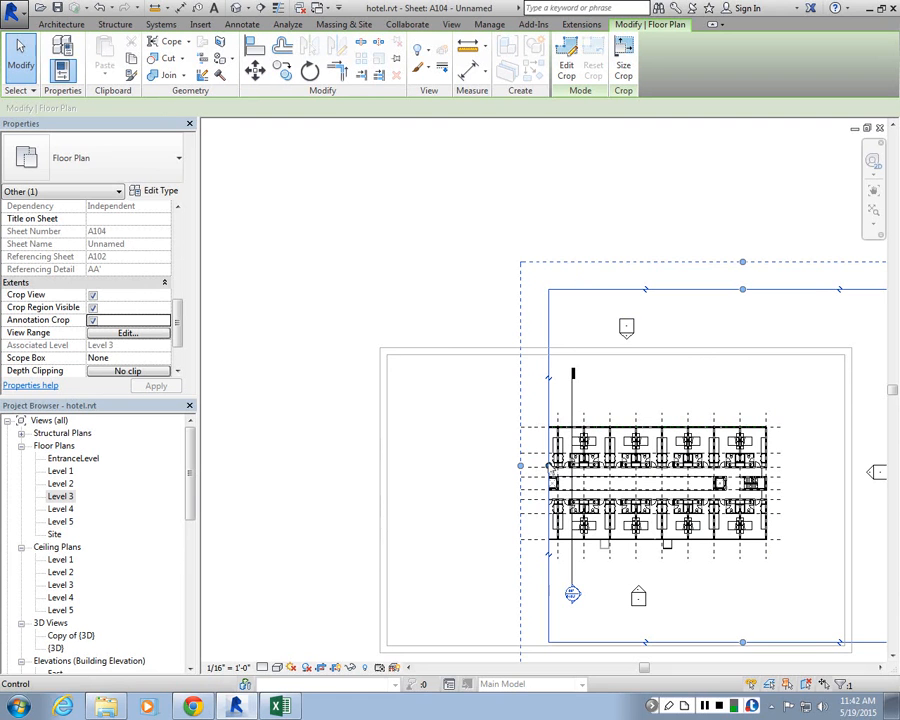
drag(549, 467, 278, 466)
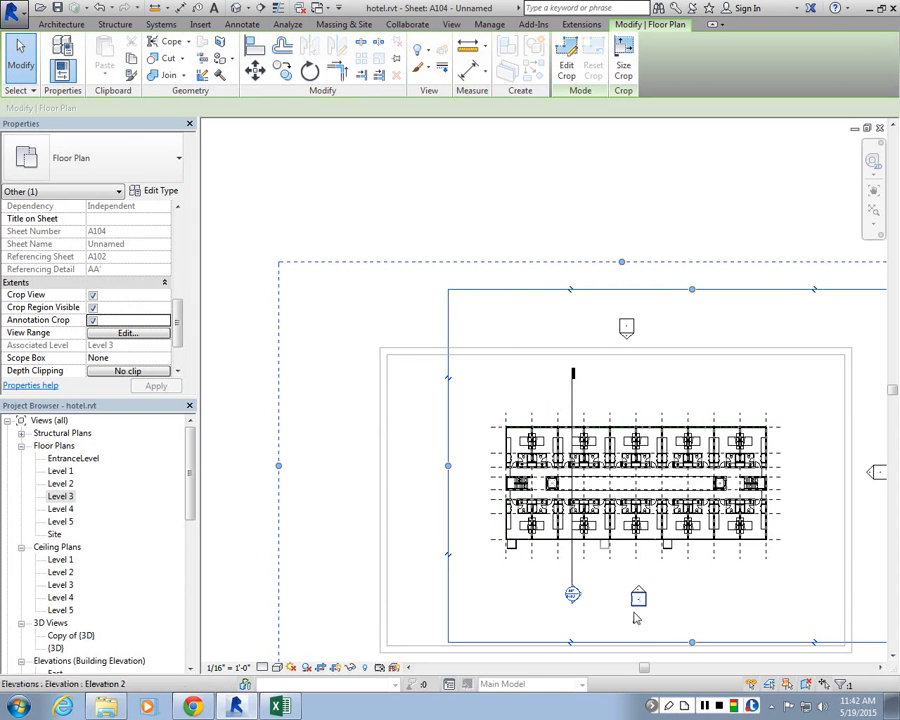
scroll(647, 571, down, 1)
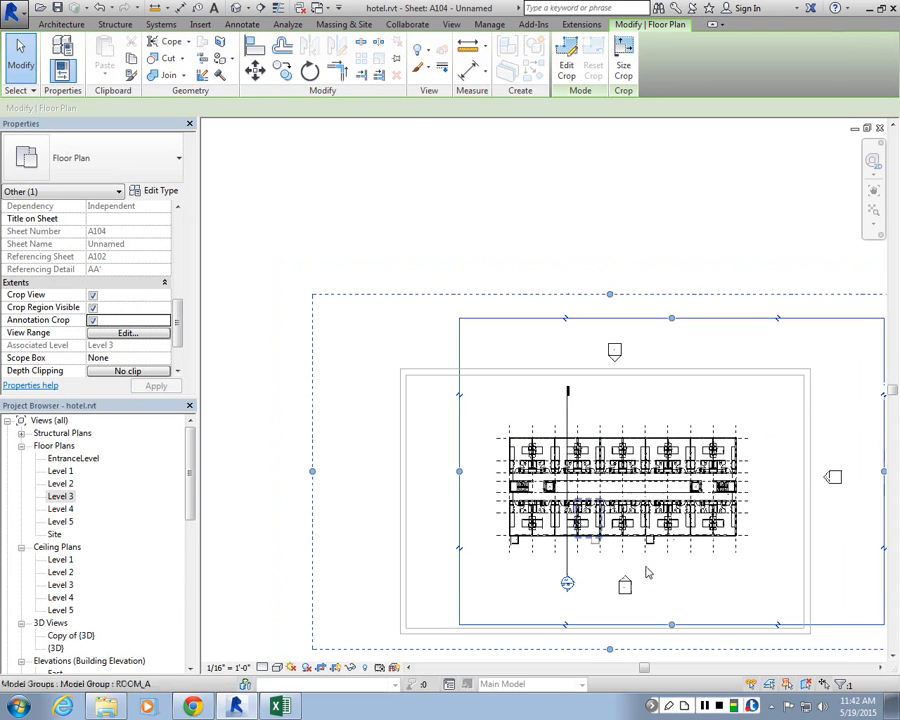
Step: Pull the crop region's bottom, right and top edges in close around the building, then finish editing the crop
drag(673, 626, 672, 567)
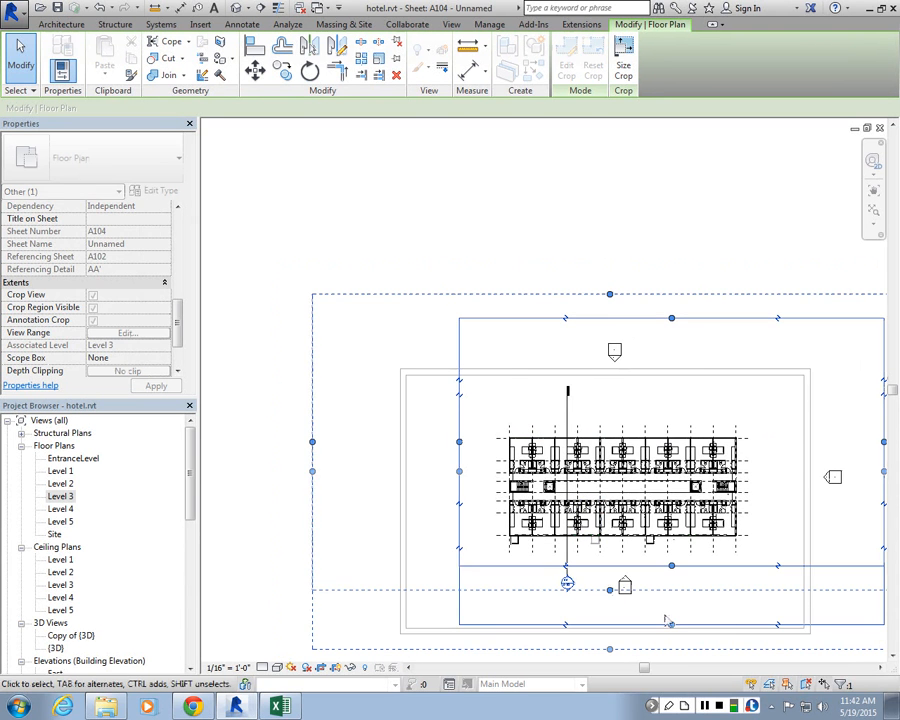
scroll(592, 587, down, 2)
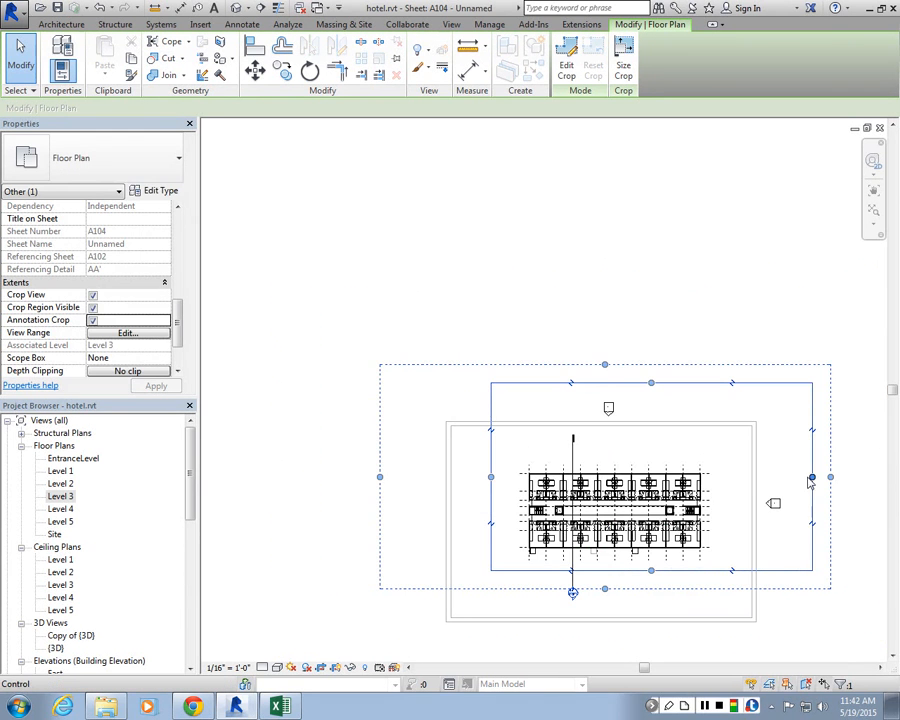
drag(808, 477, 726, 477)
drag(608, 382, 609, 452)
key(Escape)
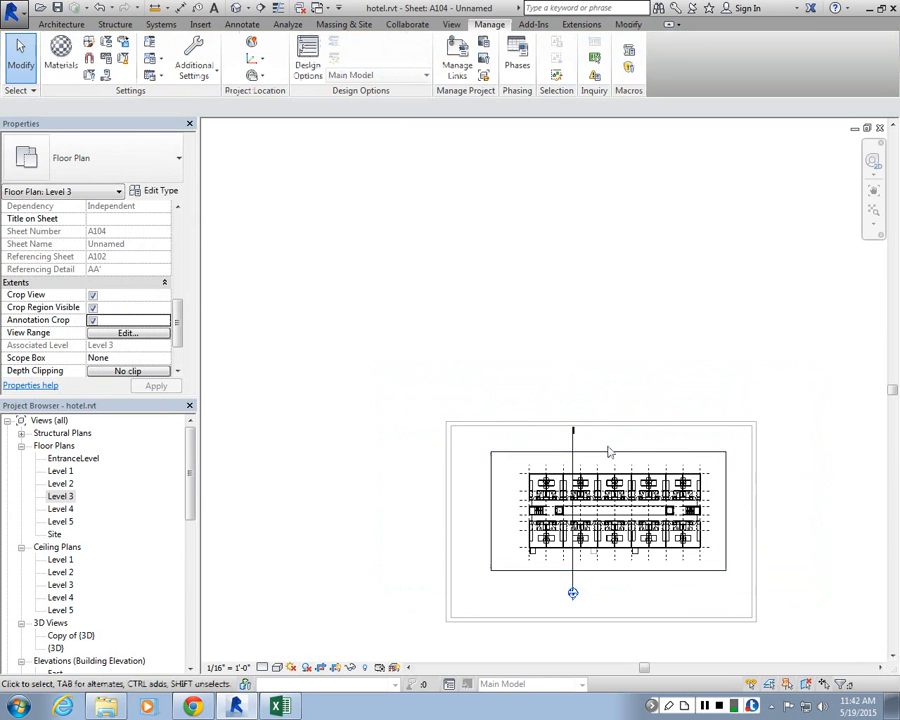
scroll(555, 490, up, 2)
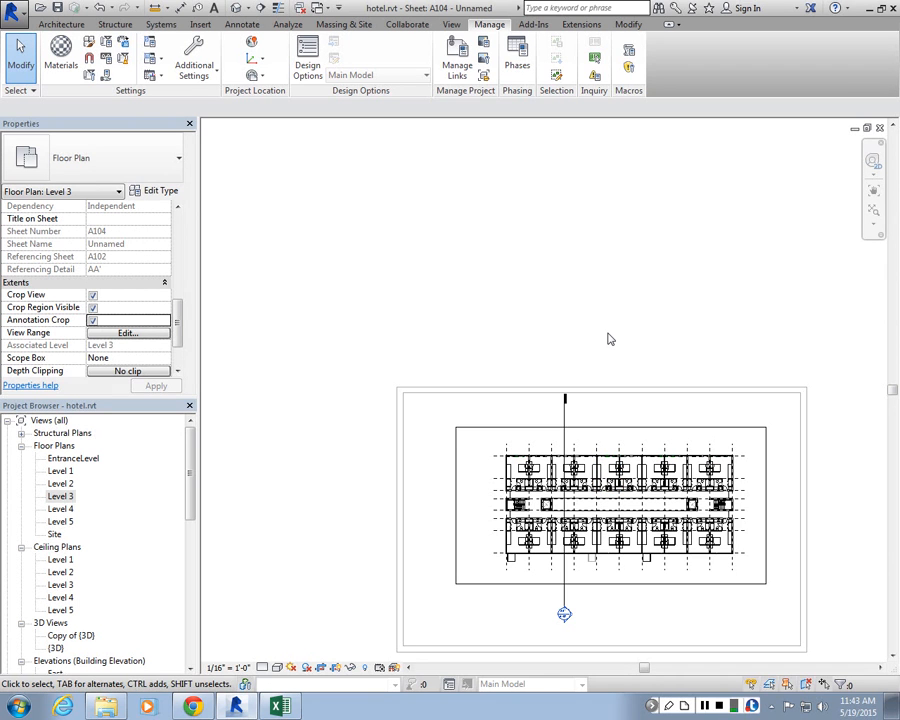
Step: Open the Level 1 floor plan view from the project browser
drag(189, 470, 187, 621)
click(290, 414)
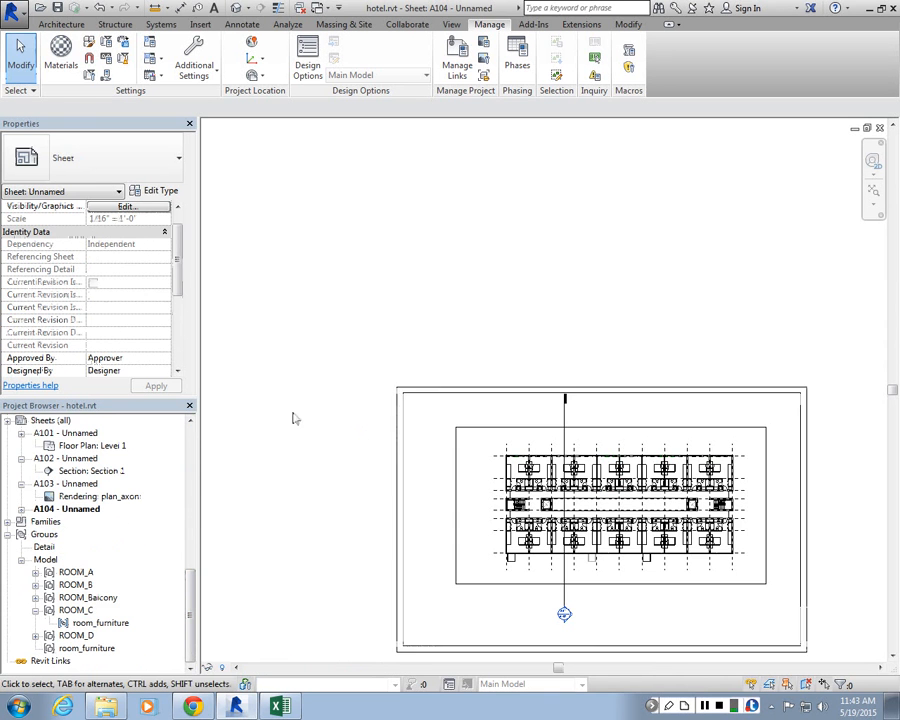
scroll(290, 378, down, 1)
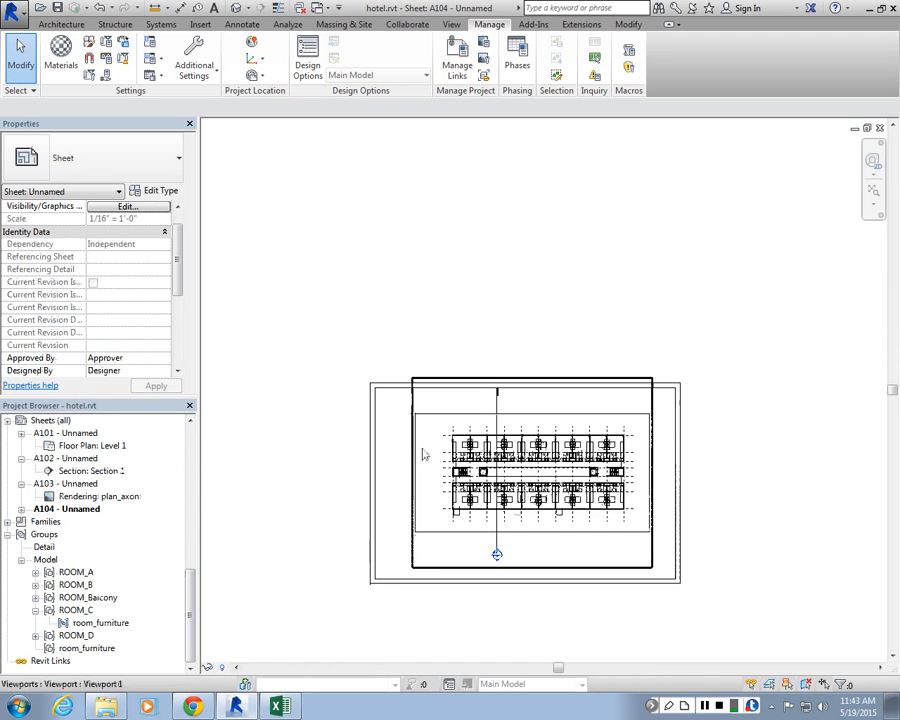
scroll(460, 405, up, 1)
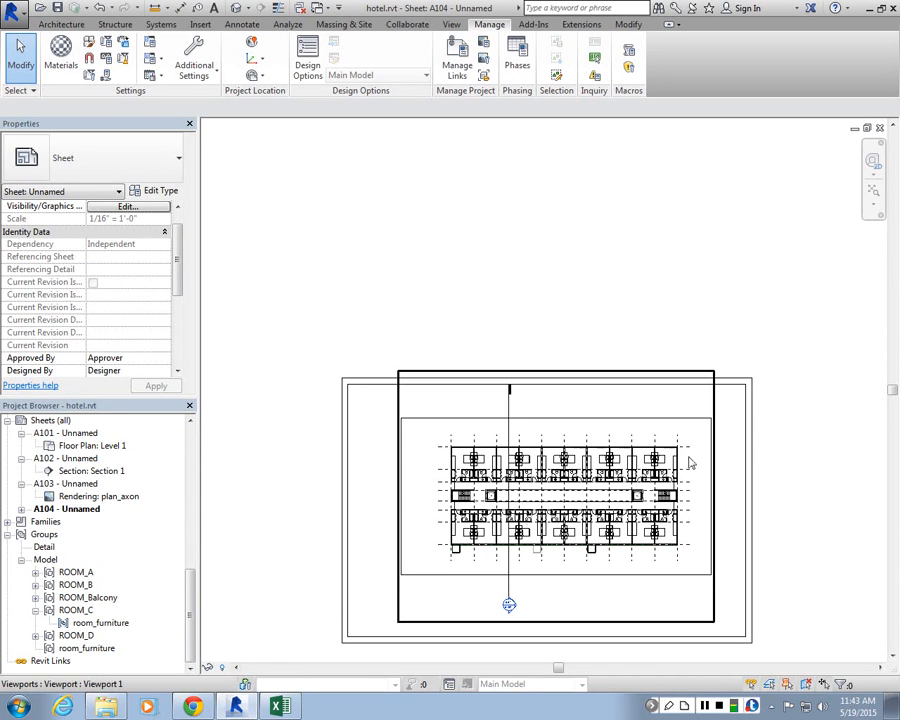
double_click(101, 446)
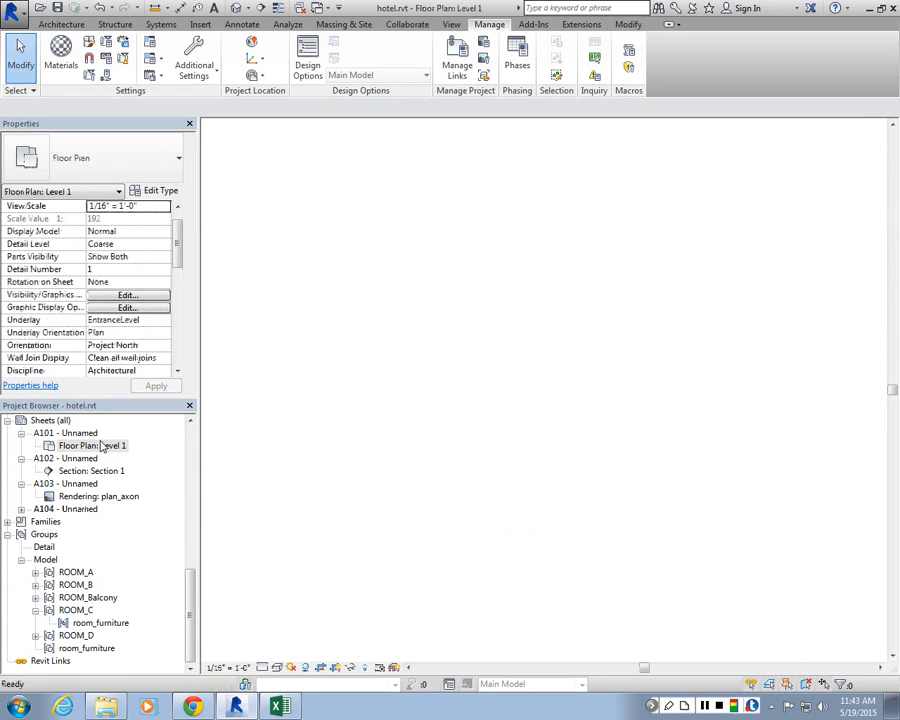
scroll(565, 311, down, 2)
scroll(597, 285, down, 4)
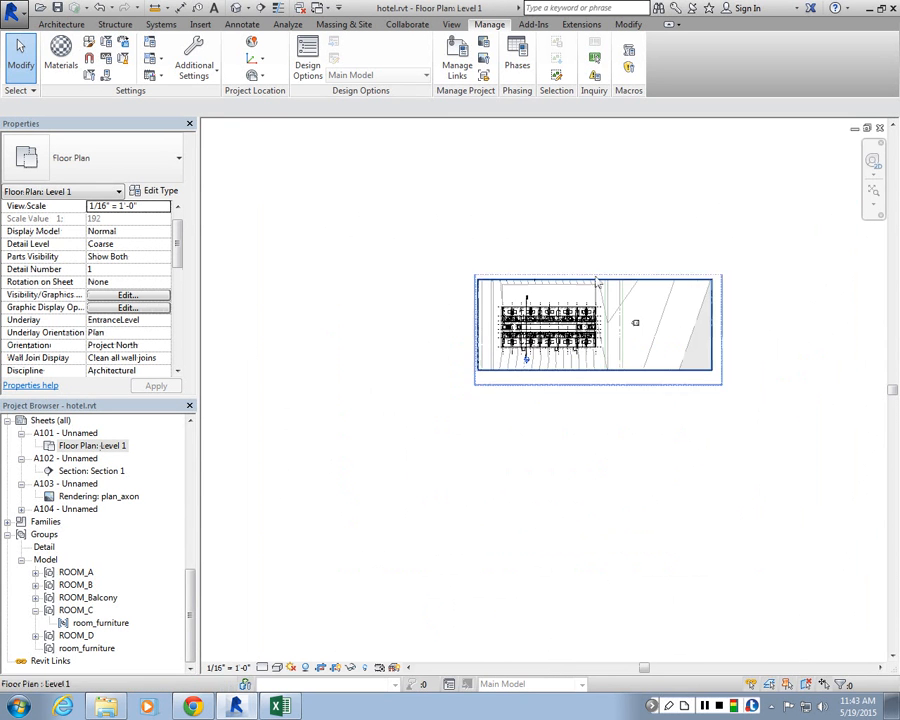
scroll(596, 277, up, 8)
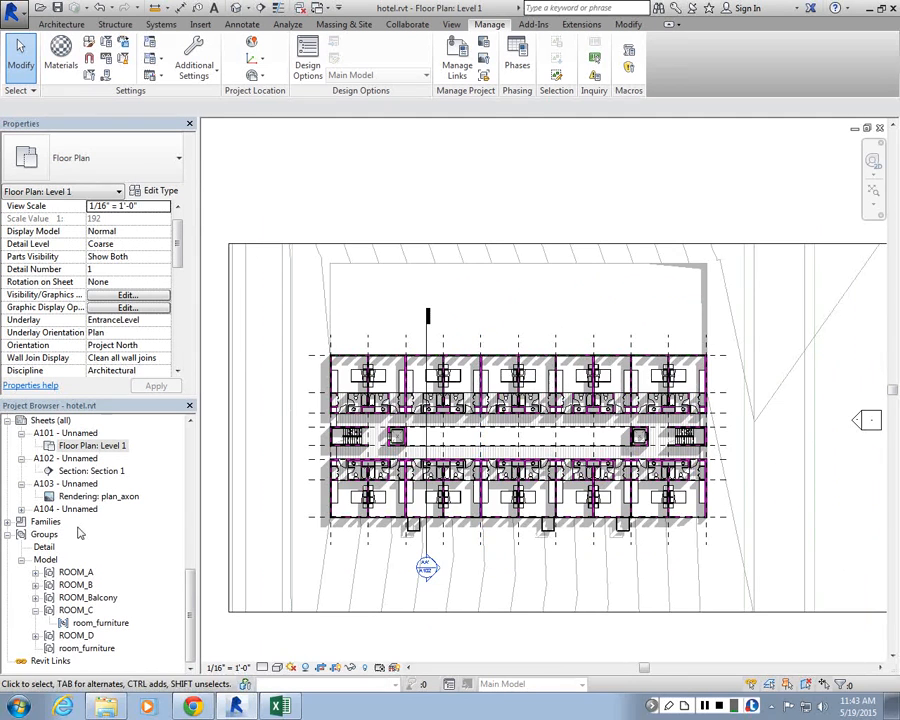
Step: Open sheet A101 and activate its Level 1 floor plan viewport
double_click(60, 434)
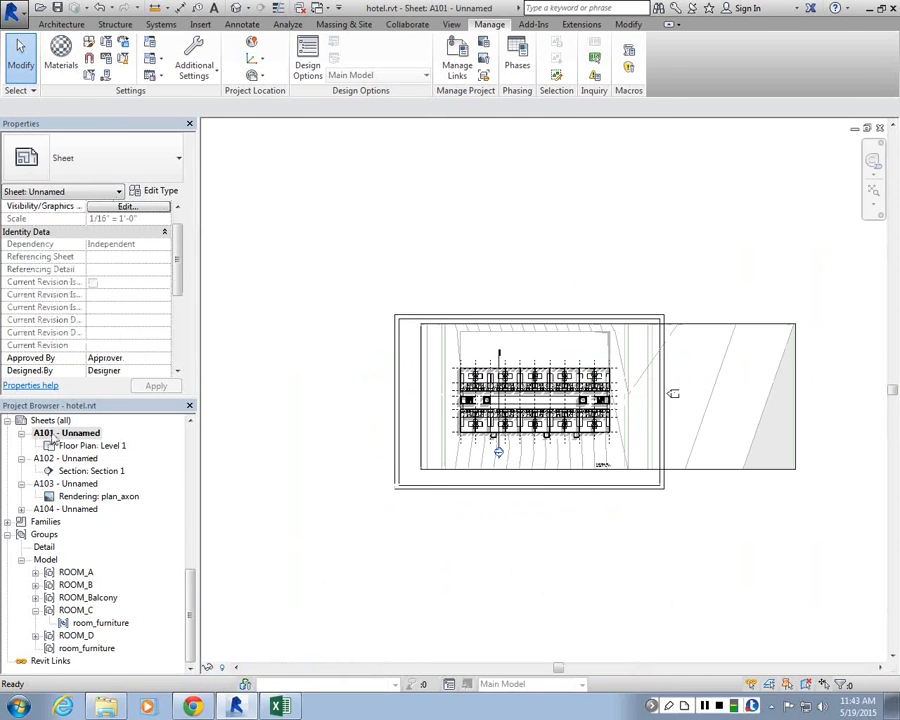
scroll(528, 240, up, 1)
click(733, 359)
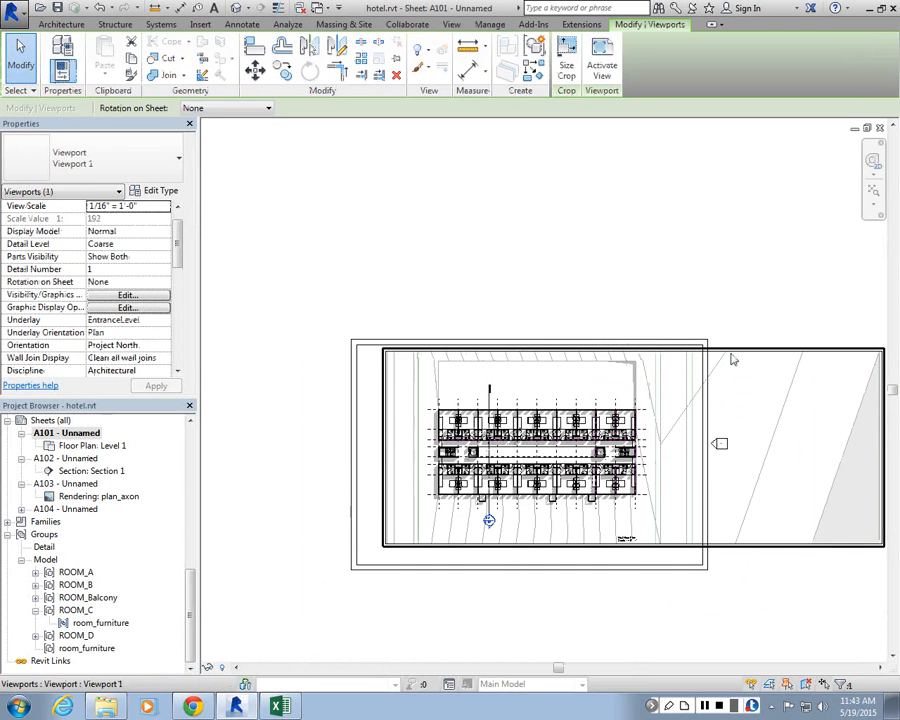
double_click(872, 440)
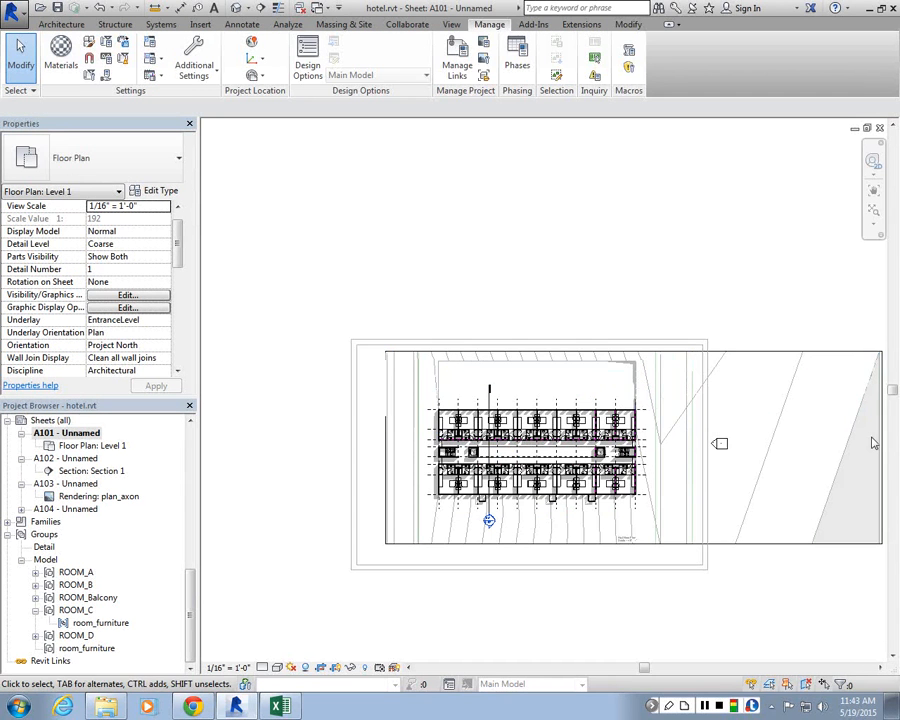
Step: Drag the crop region's right edge in to trim the extra site area, then deactivate the viewport
middle_drag(875, 443, 829, 448)
click(833, 451)
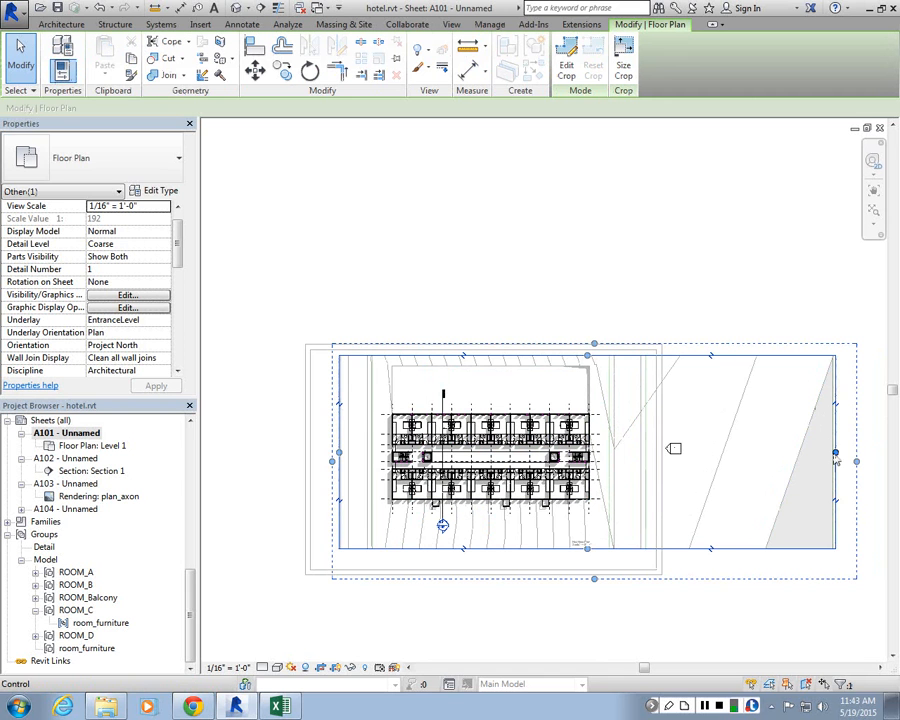
drag(835, 457, 621, 457)
click(670, 555)
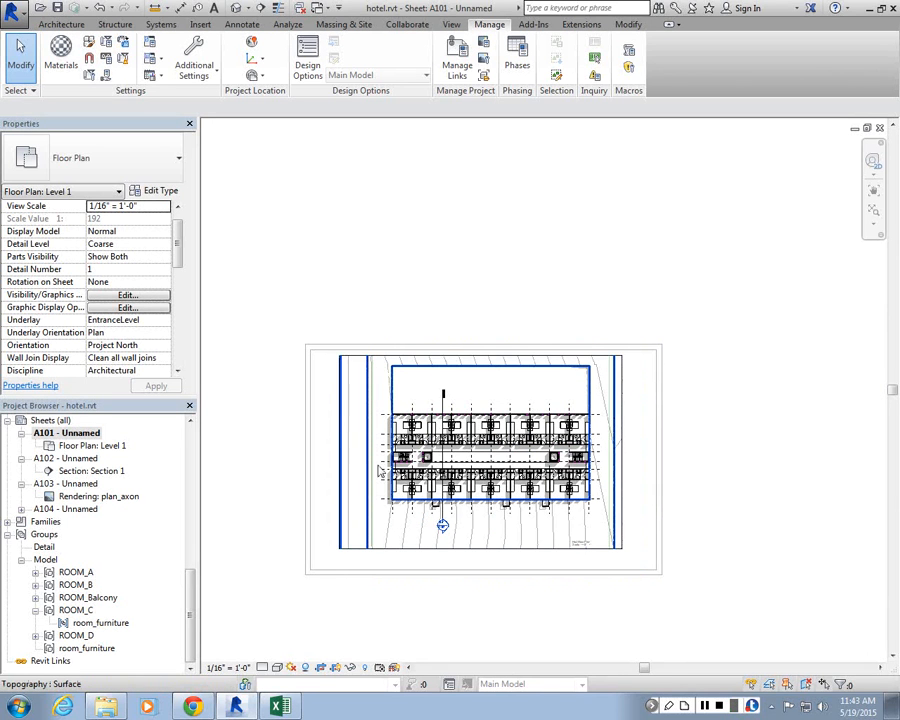
double_click(396, 276)
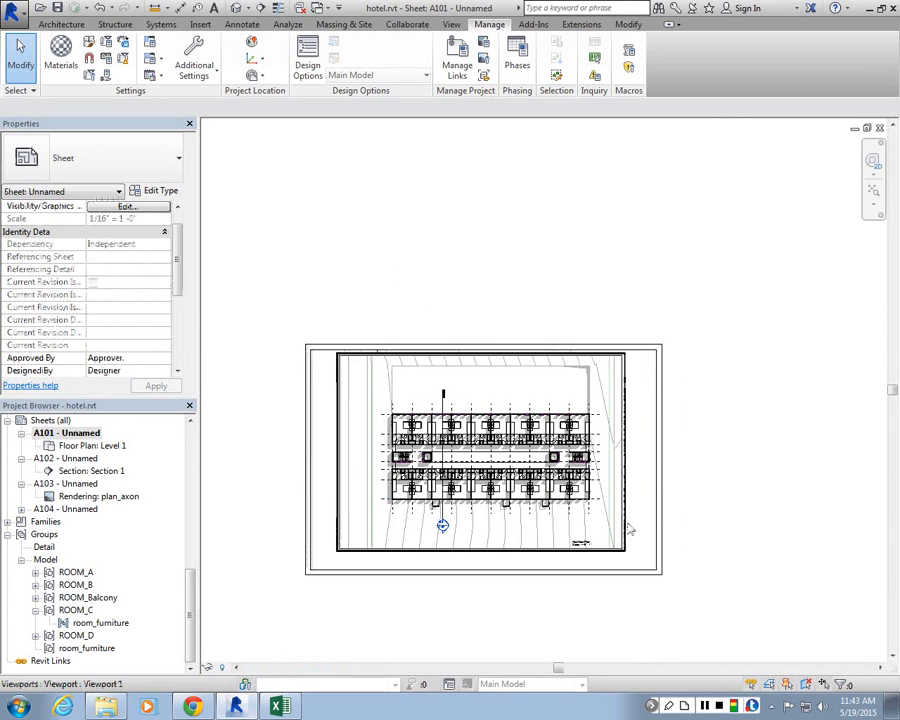
Step: Select the viewport, open its type properties and enable Show Extension Line
scroll(515, 575, up, 4)
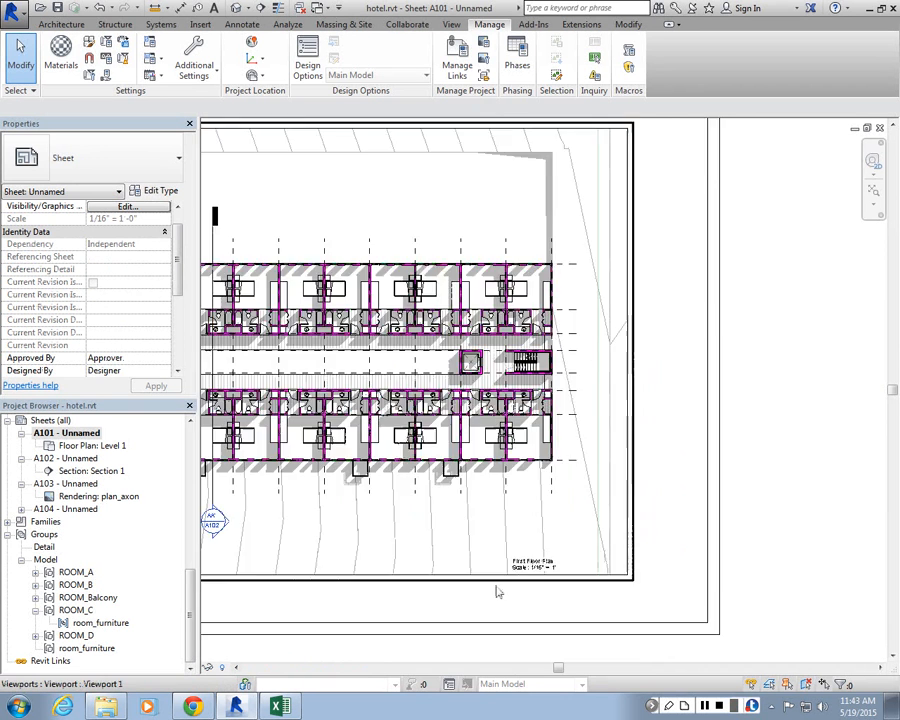
scroll(509, 580, up, 2)
scroll(677, 588, down, 6)
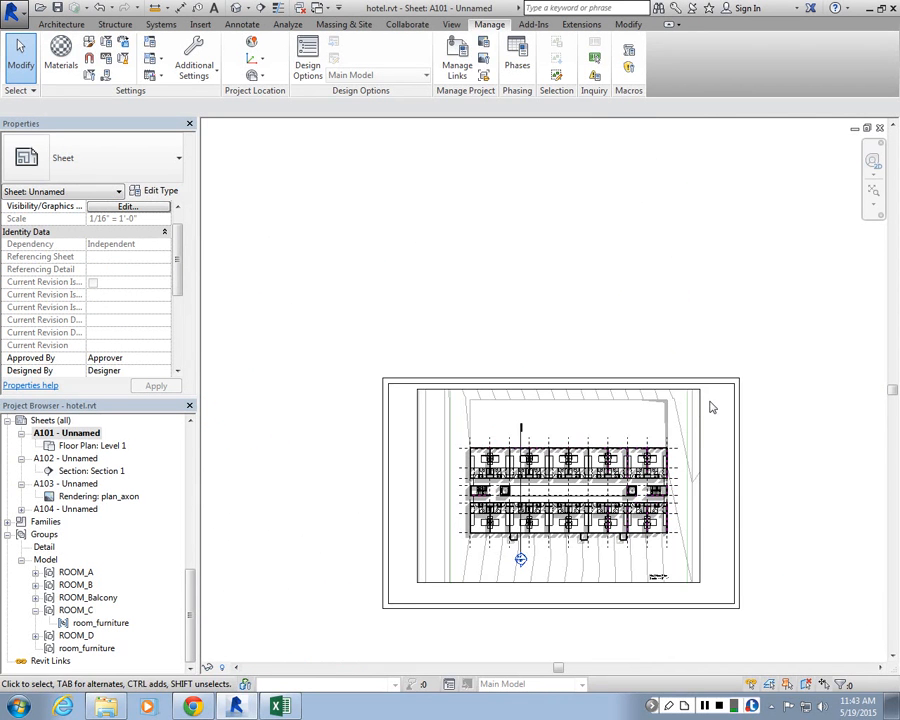
click(700, 407)
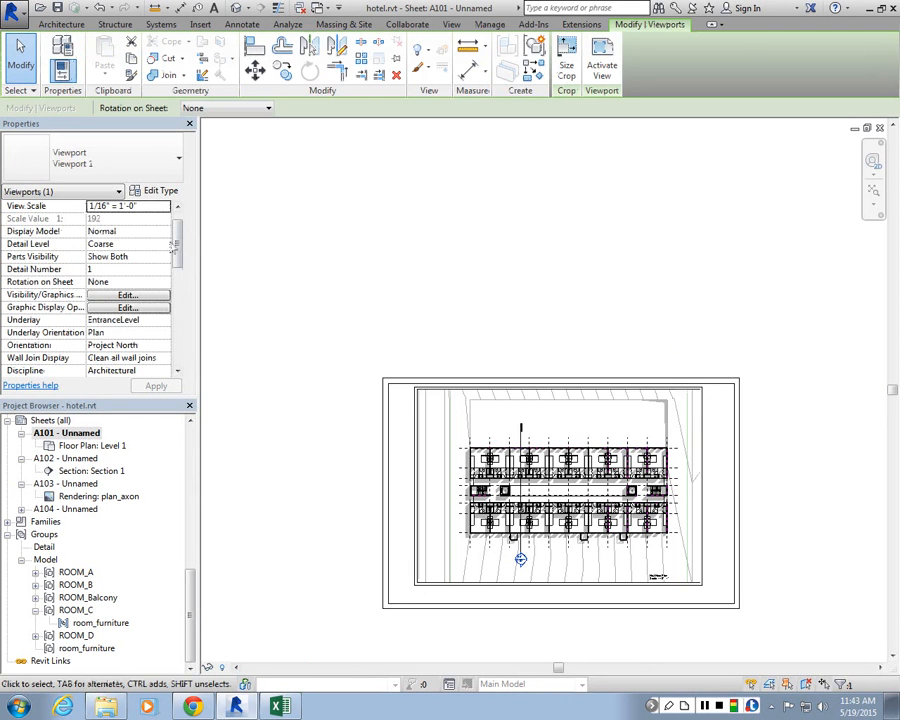
drag(175, 242, 178, 339)
click(163, 191)
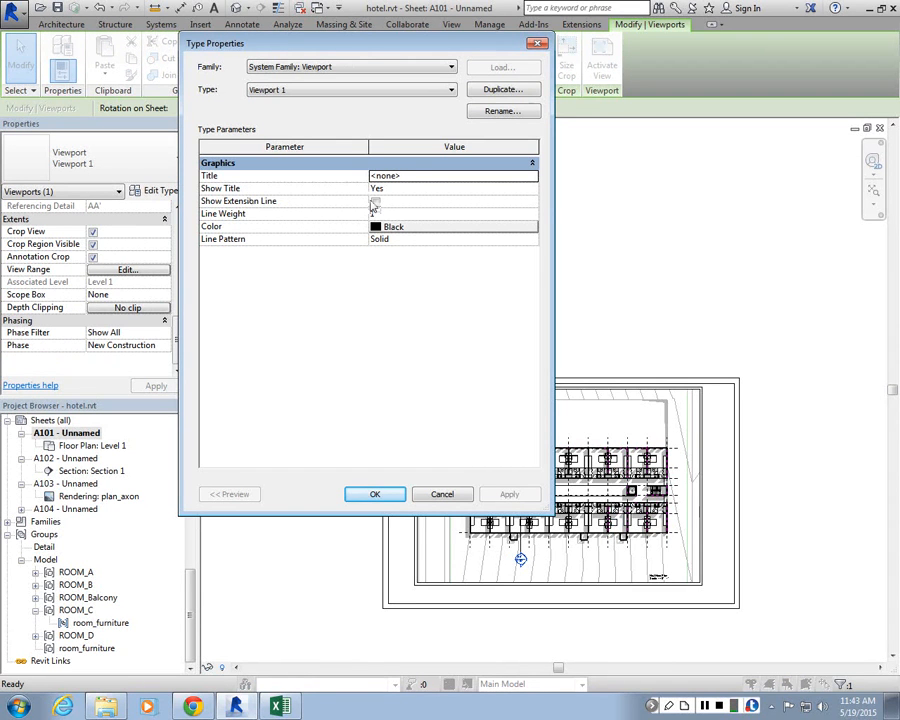
click(375, 203)
Step: Set the viewport type's Title to View Title and confirm the dialog
click(385, 176)
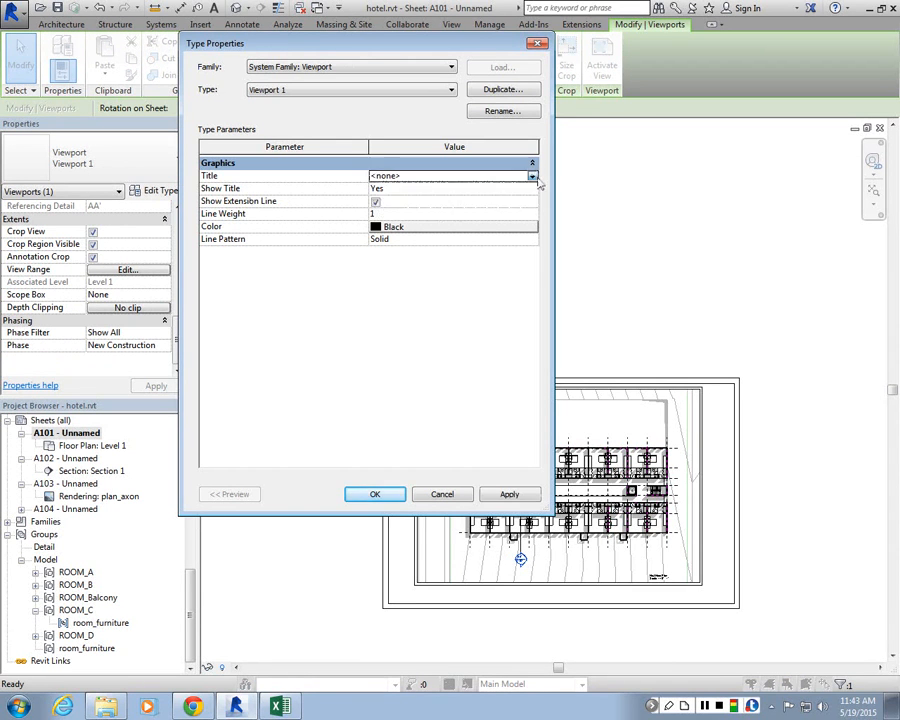
click(385, 176)
click(383, 200)
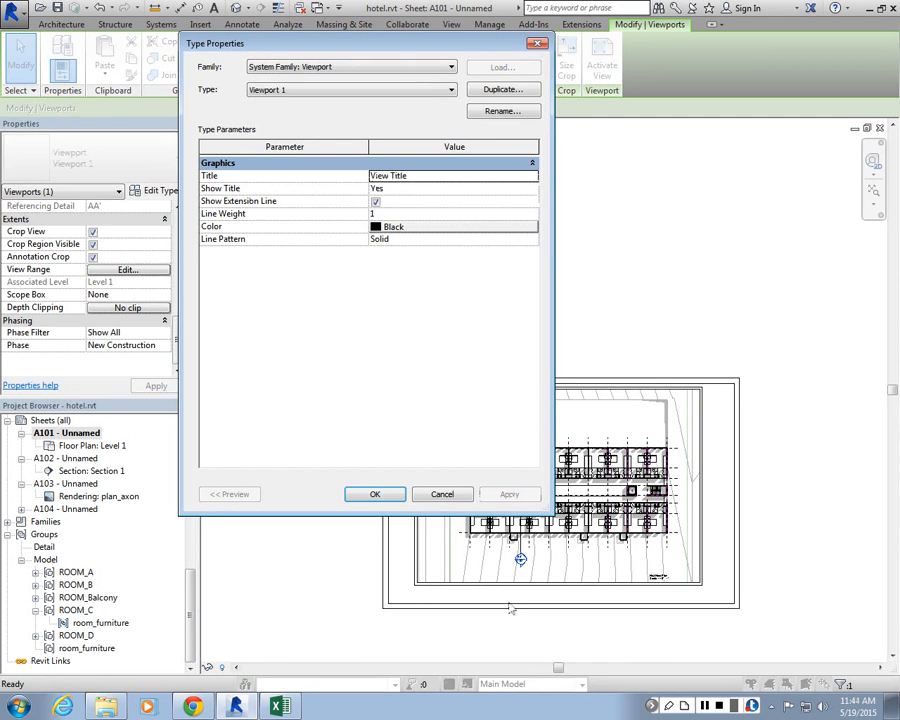
click(372, 494)
key(Escape)
Step: Select the Level 1 viewport, clear Show Extension Line and set its viewport type's Title to <none>
scroll(430, 381, down, 5)
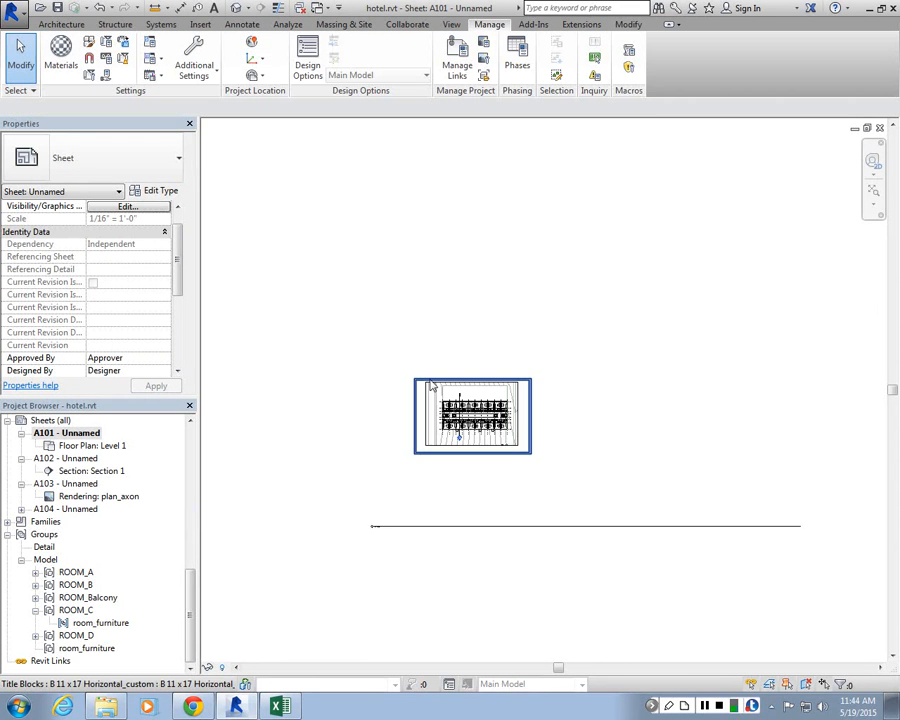
scroll(390, 505, up, 4)
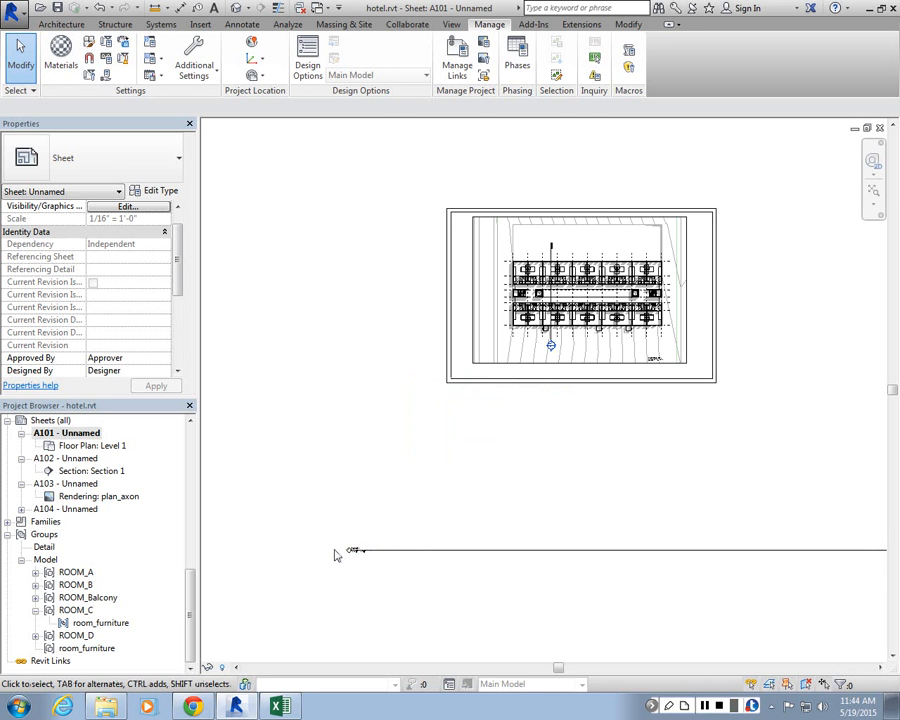
scroll(340, 545, down, 1)
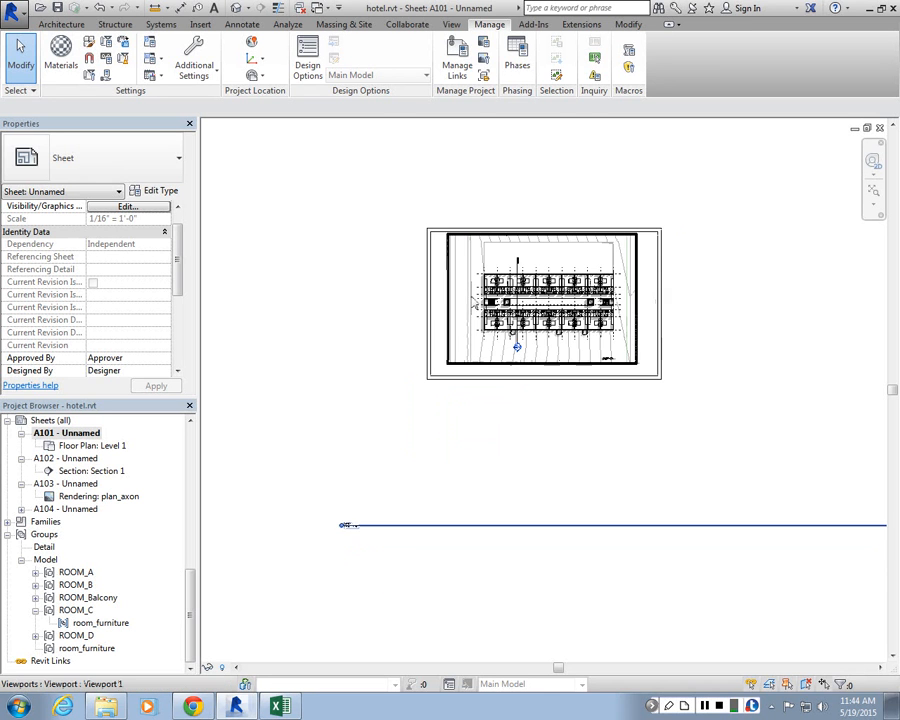
click(345, 525)
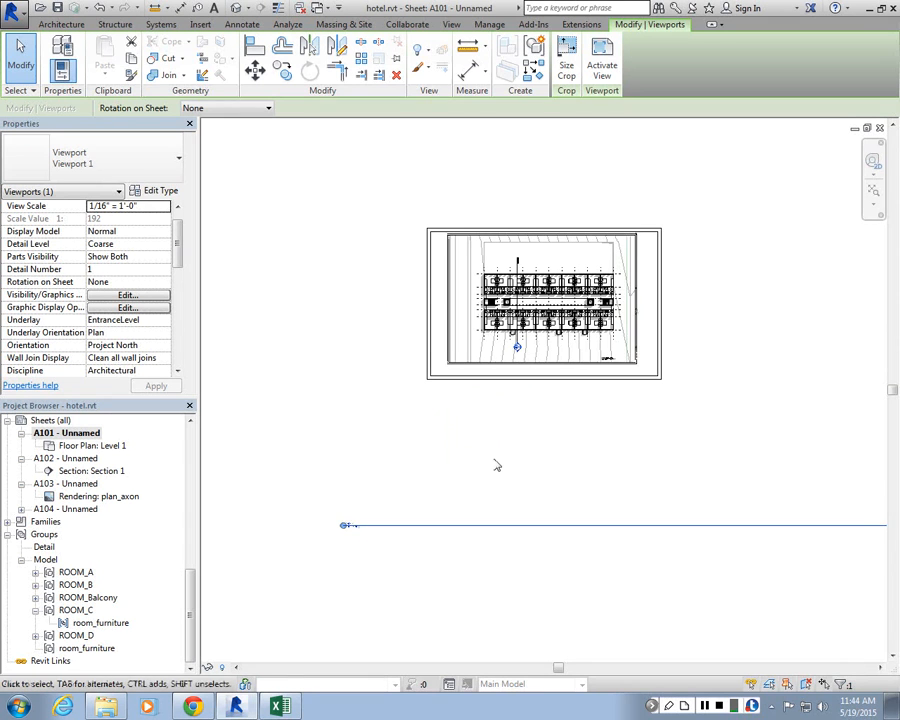
click(155, 191)
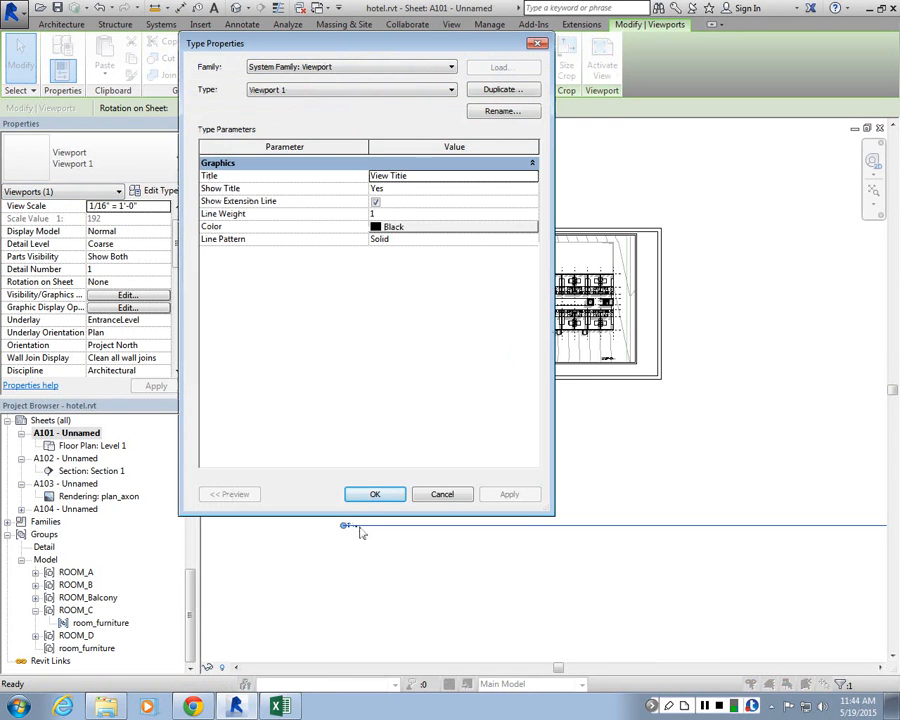
click(375, 201)
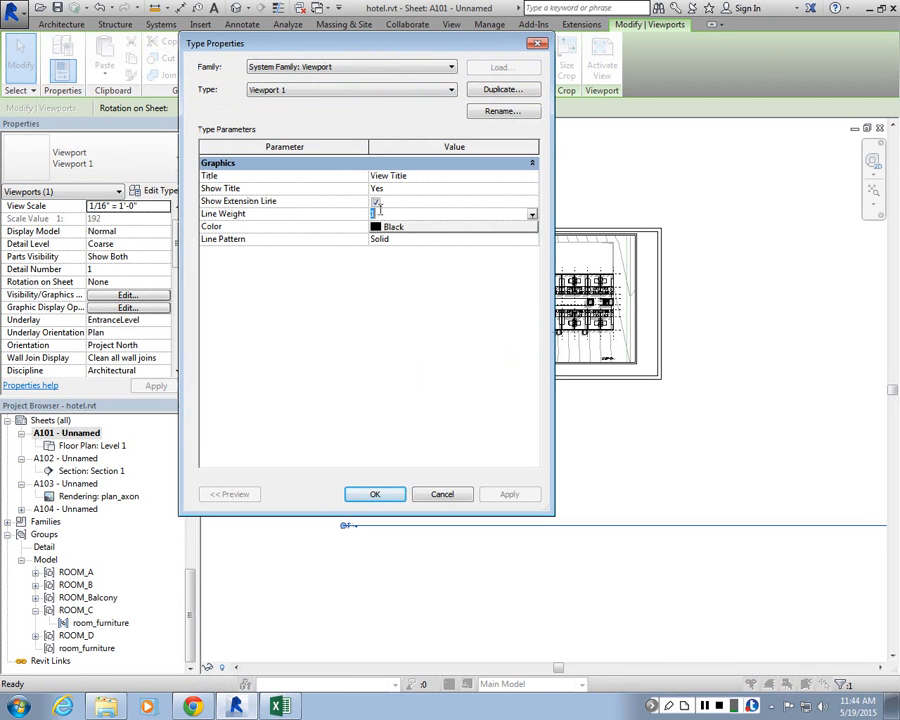
click(532, 176)
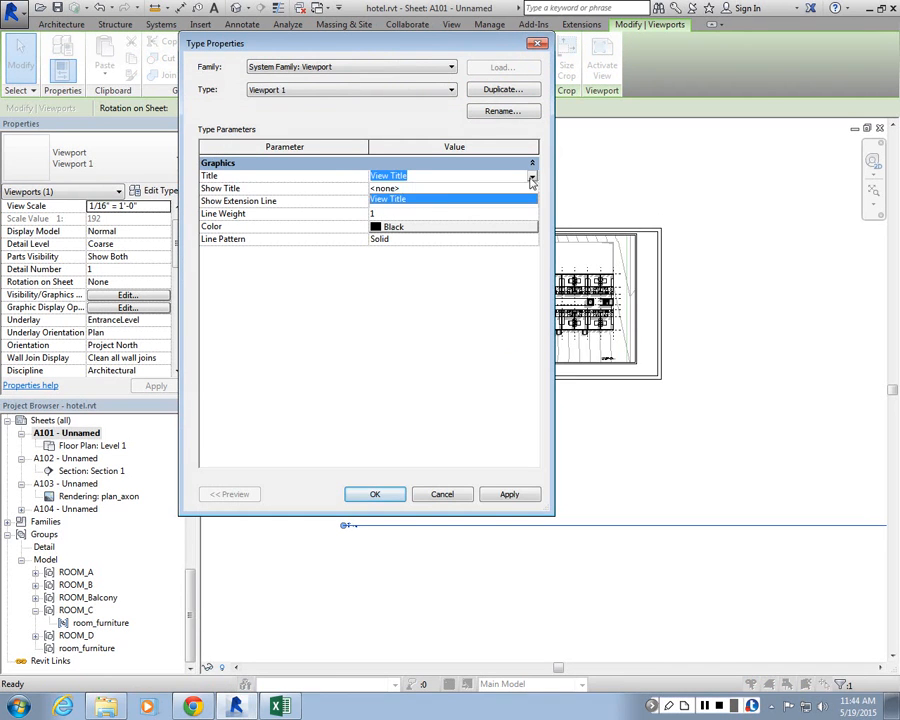
click(430, 188)
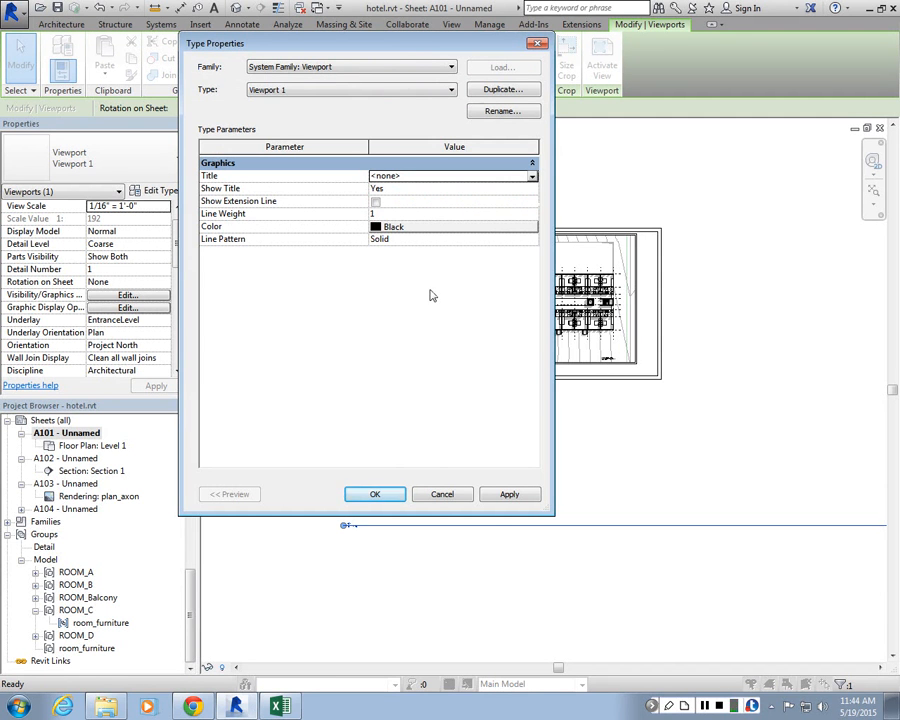
click(378, 496)
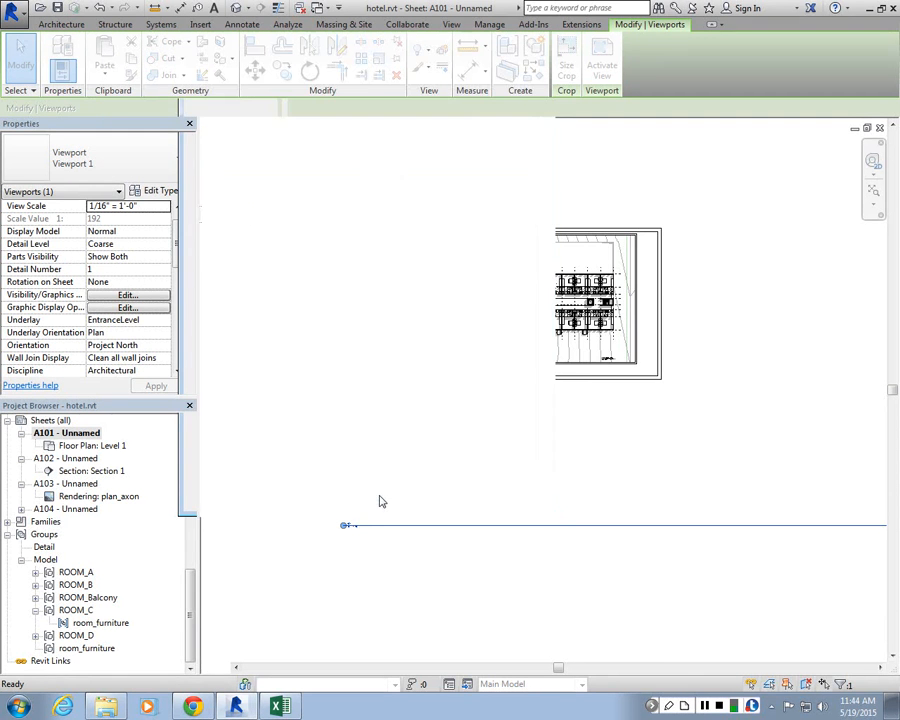
Step: Open the Level 1 floor plan view from the project browser
click(393, 506)
scroll(528, 426, up, 3)
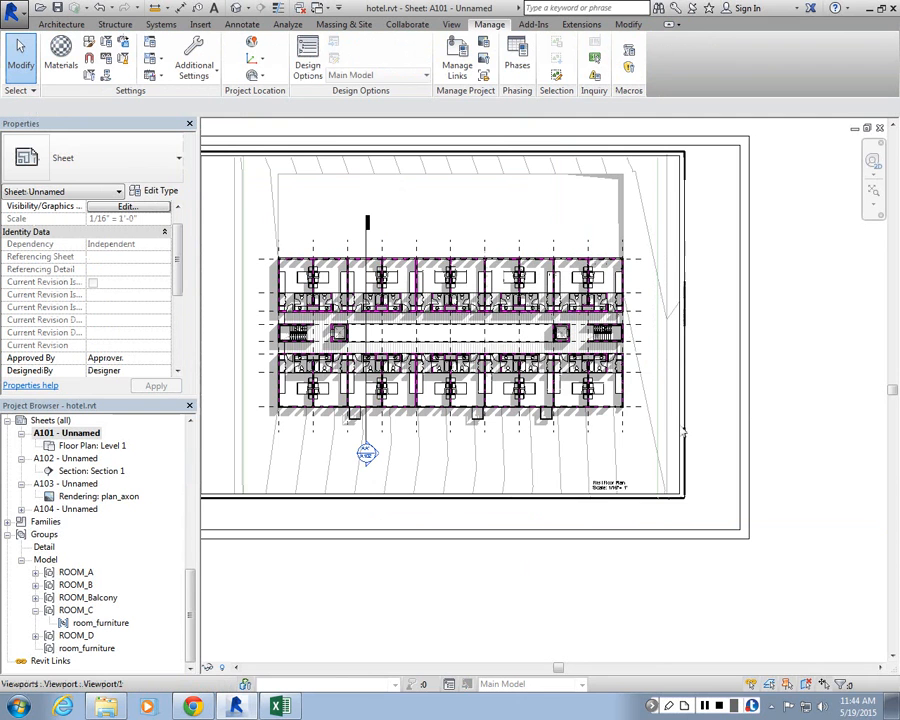
scroll(683, 430, down, 3)
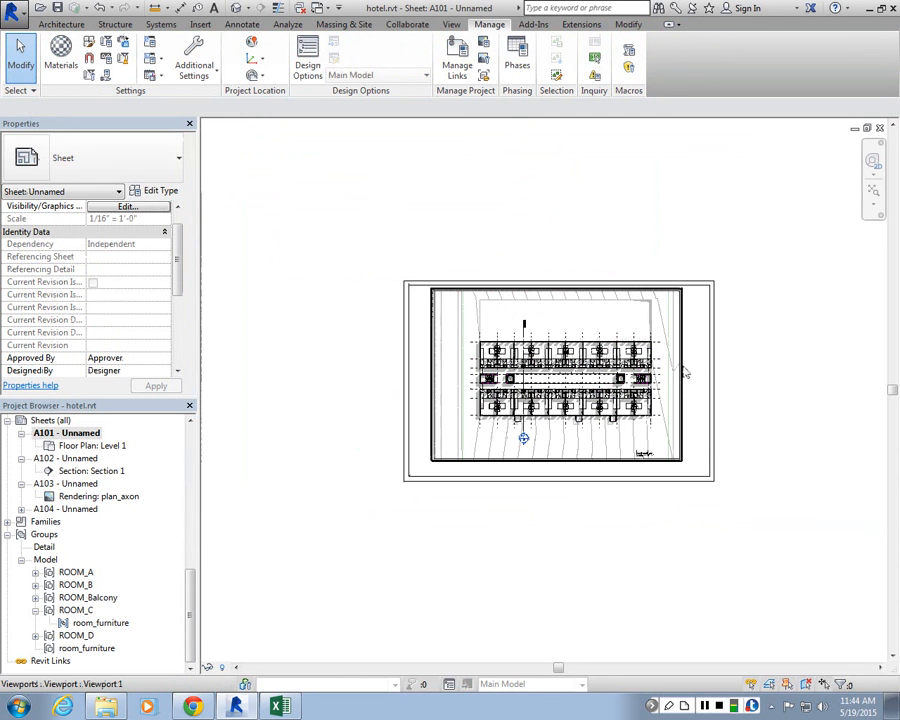
click(683, 370)
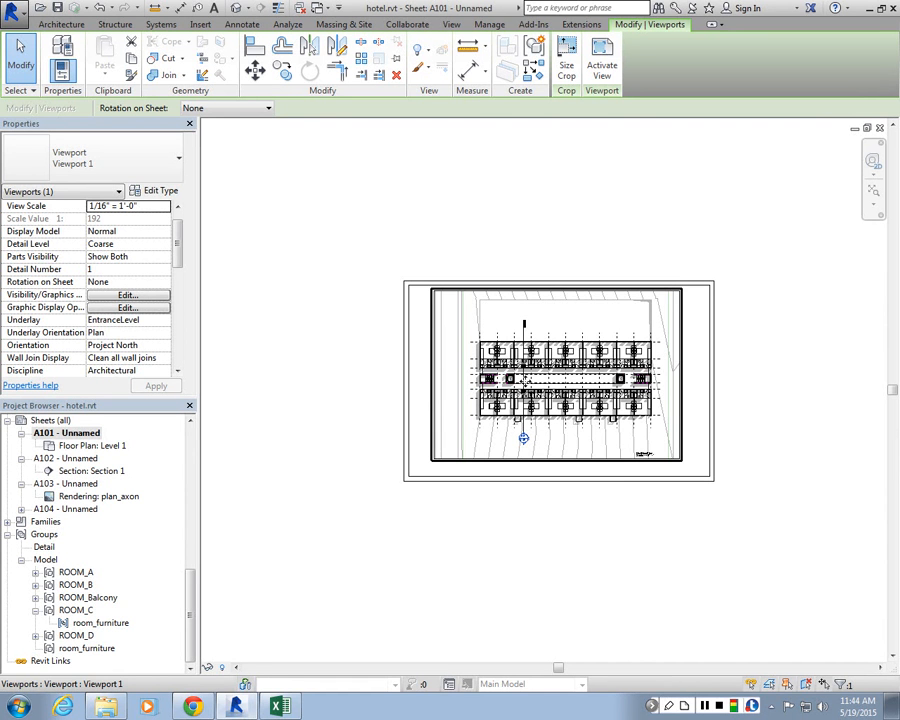
click(193, 529)
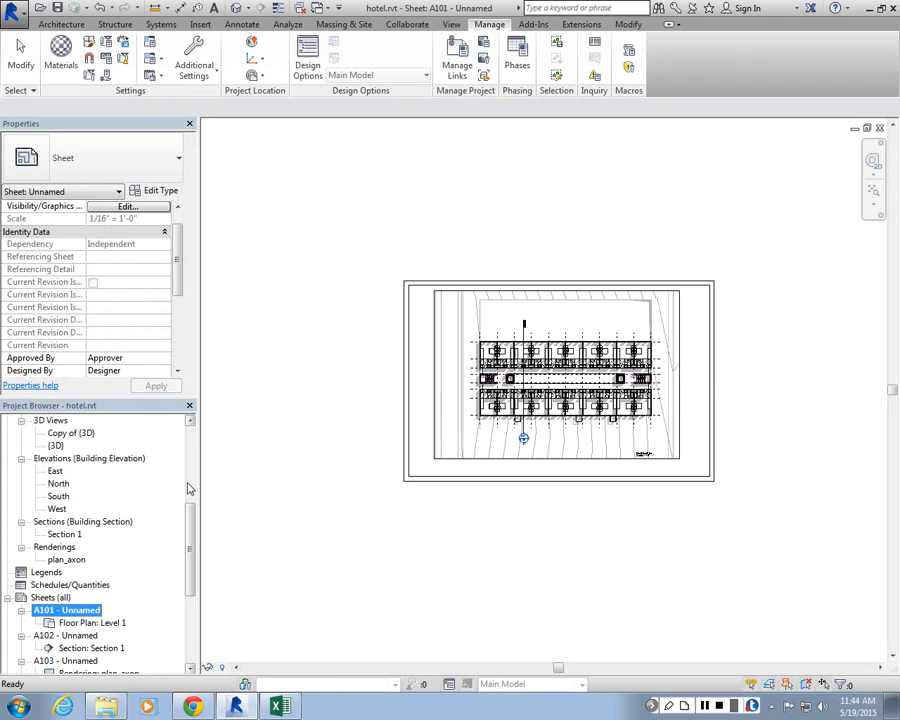
click(193, 491)
double_click(61, 471)
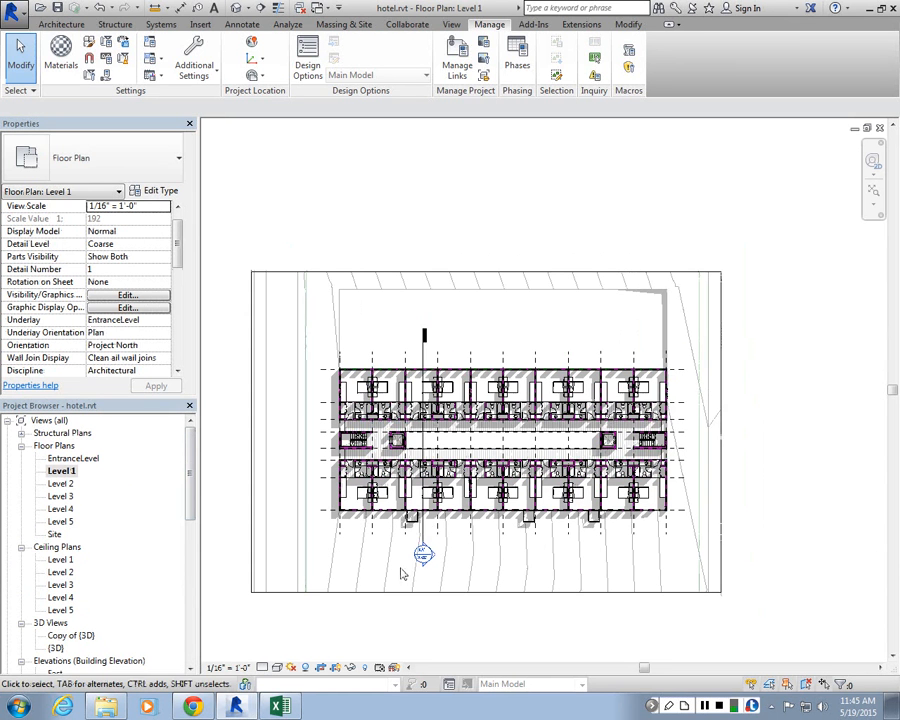
Step: Extend the section line's lower end slightly further down in the Level 1 plan
click(424, 345)
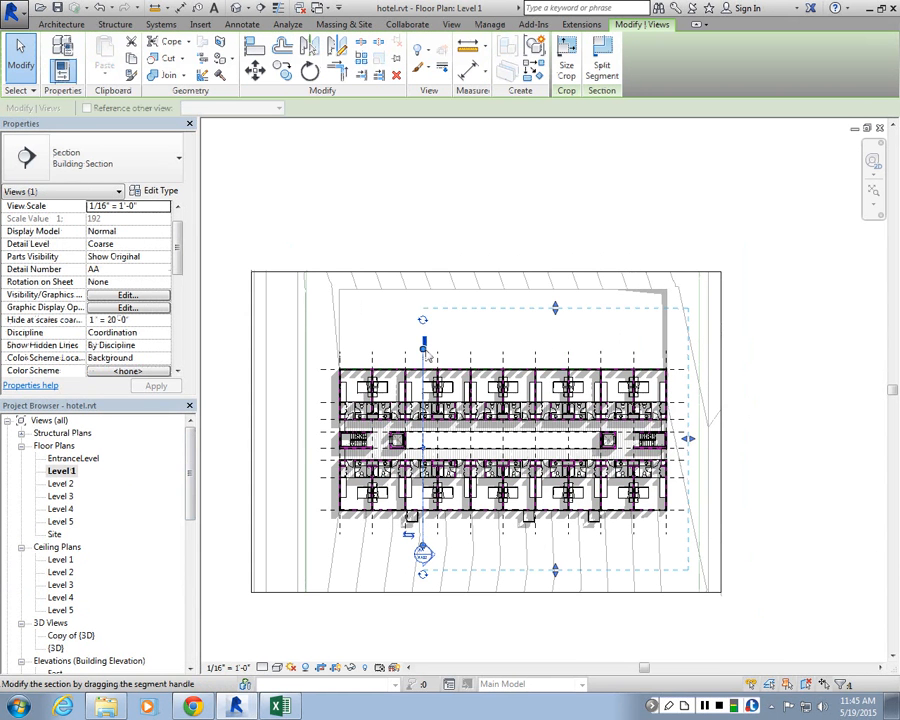
drag(423, 549, 424, 568)
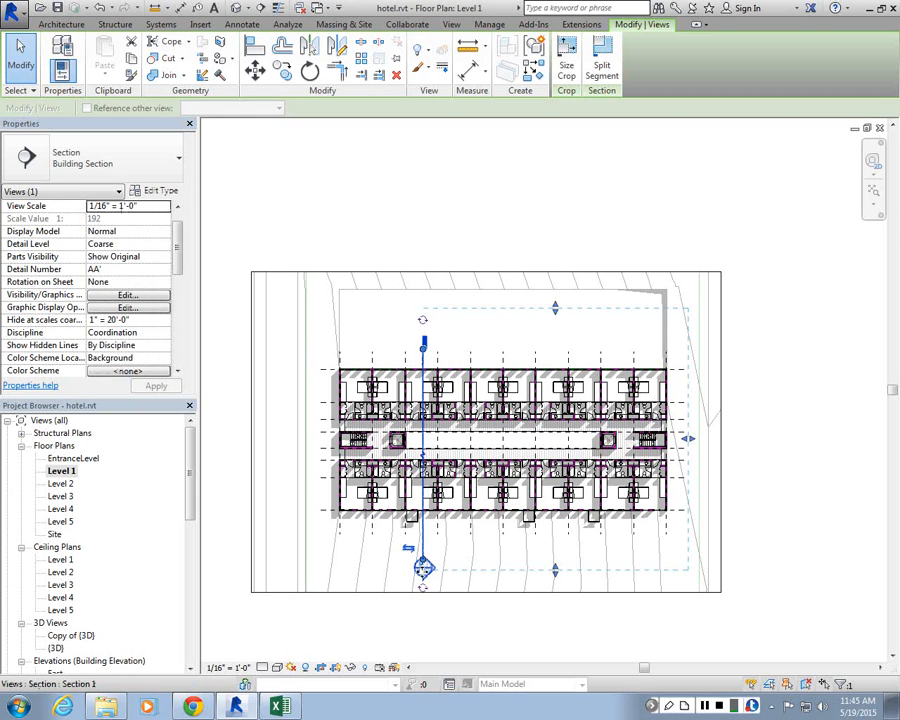
click(434, 614)
Step: Open the Section 1 view from its section head
double_click(425, 570)
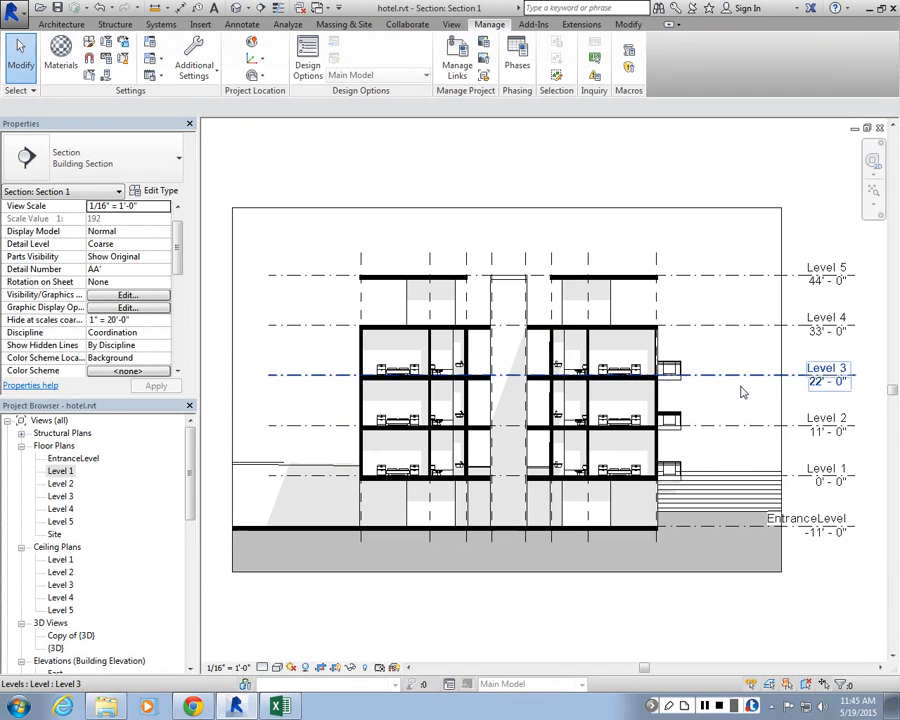
scroll(741, 388, down, 1)
scroll(548, 292, down, 2)
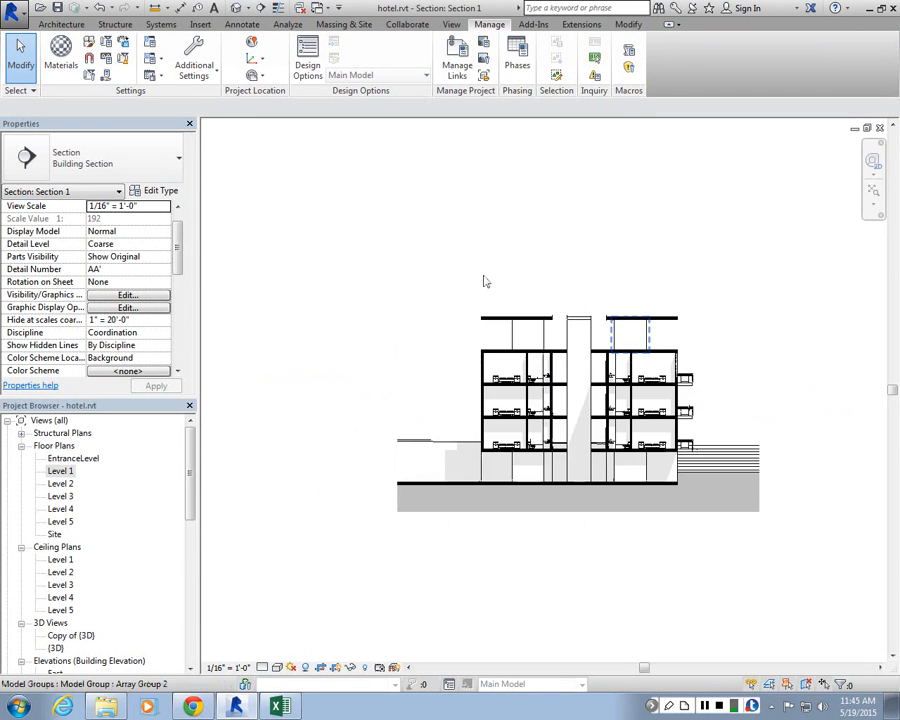
scroll(484, 281, up, 3)
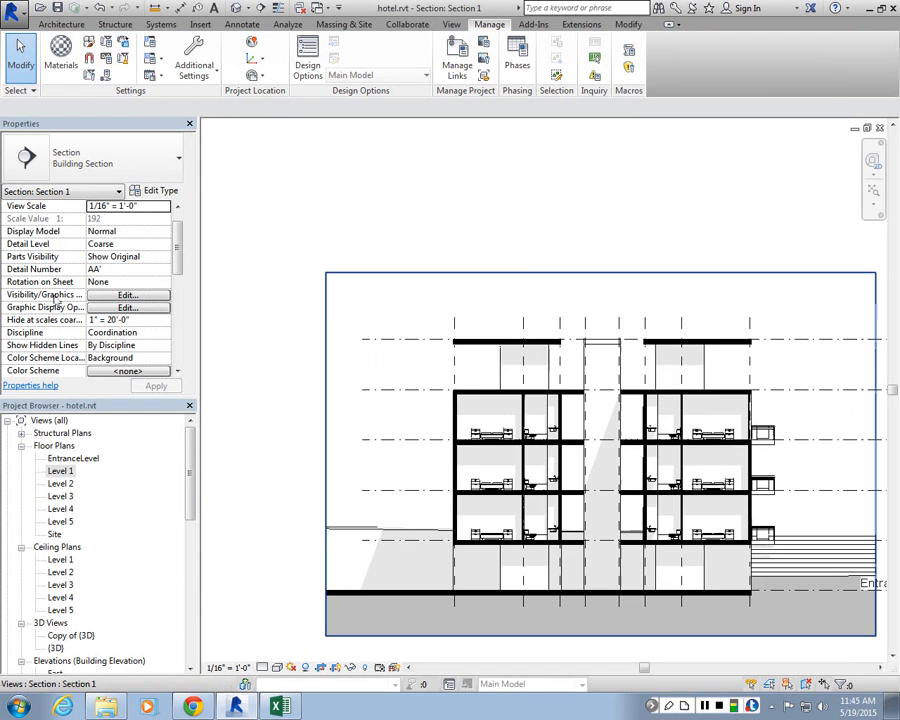
Step: Set the Furniture category to halftone in Section 1's visibility/graphic overrides
click(127, 295)
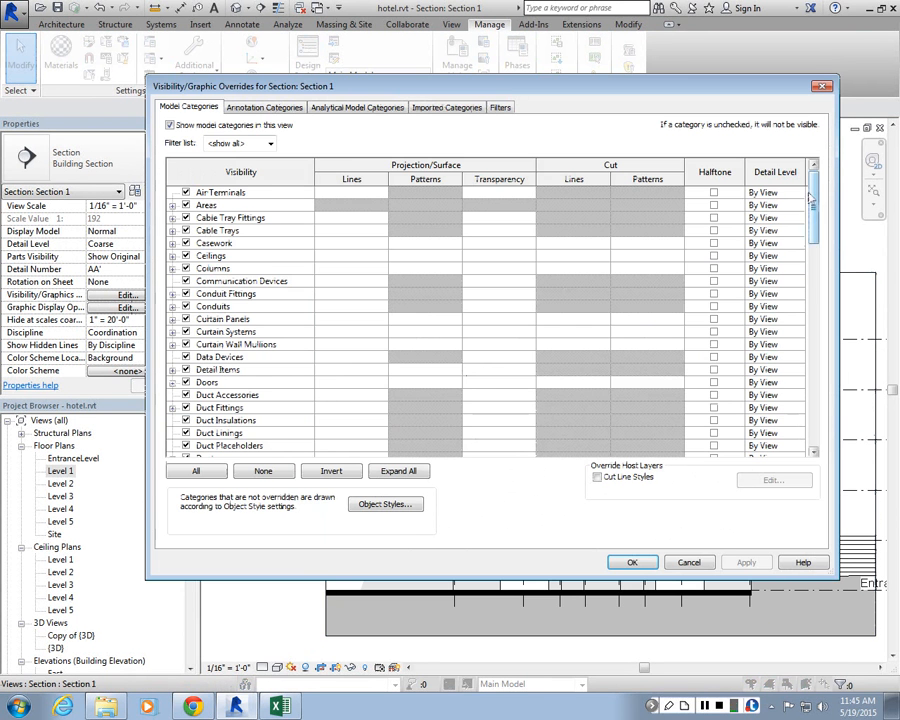
drag(811, 205, 820, 277)
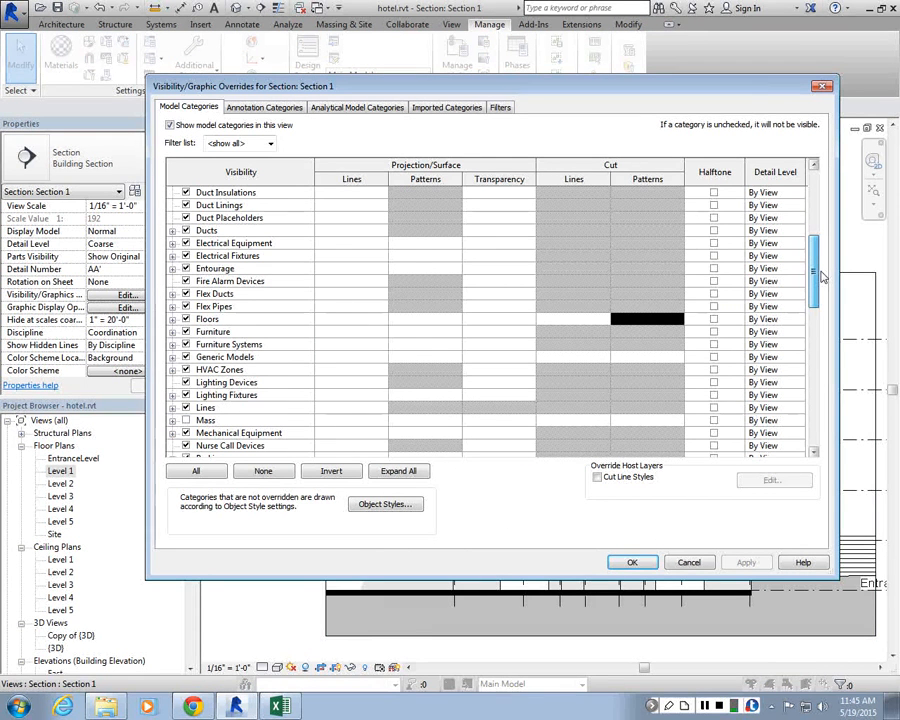
drag(821, 273, 822, 420)
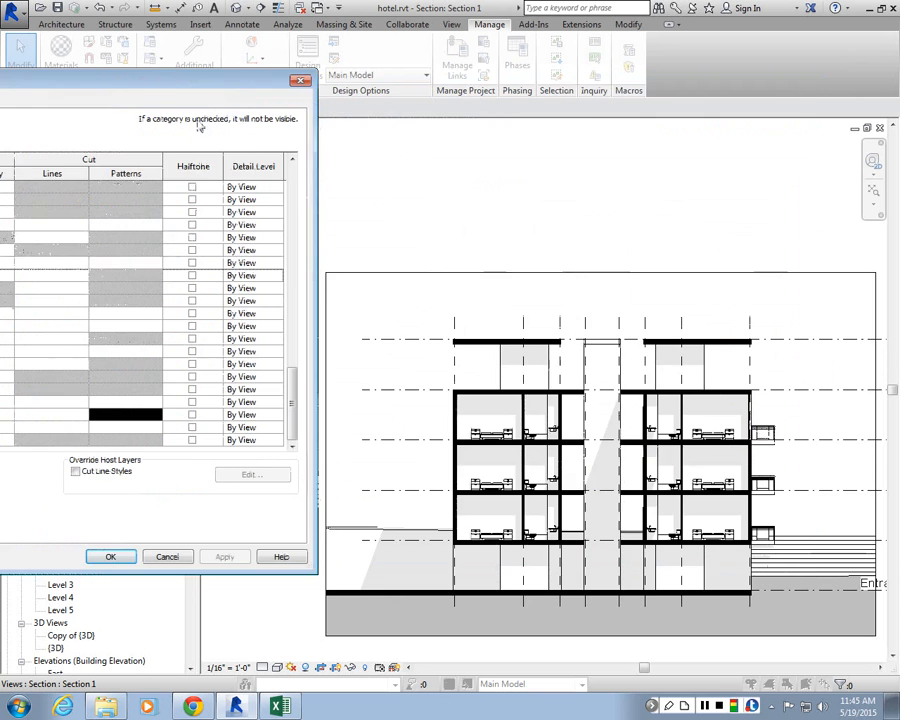
drag(659, 90, 137, 84)
drag(209, 87, 707, 108)
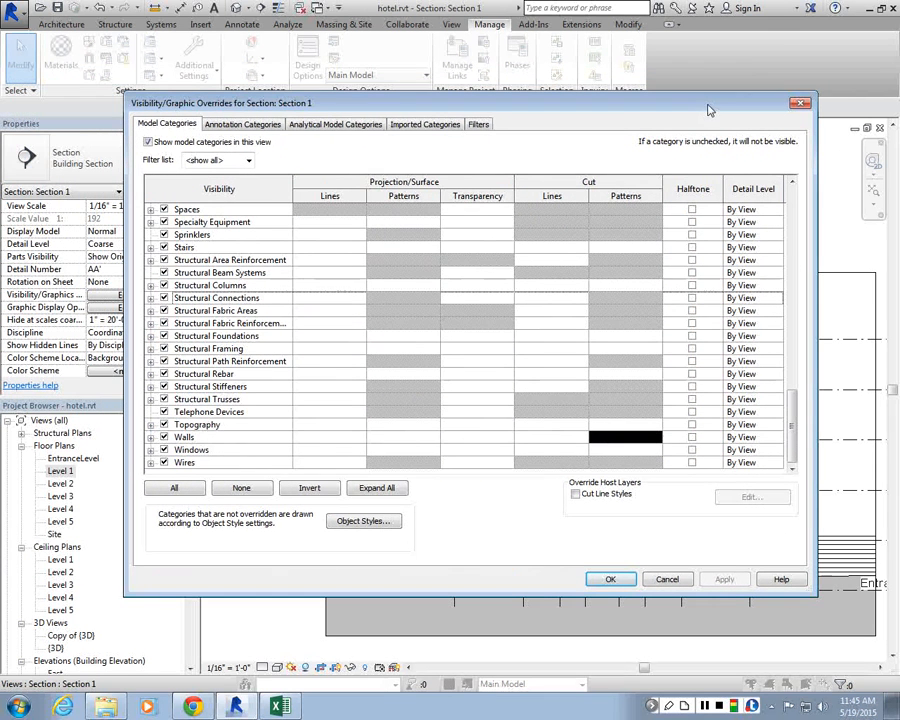
drag(791, 412, 791, 294)
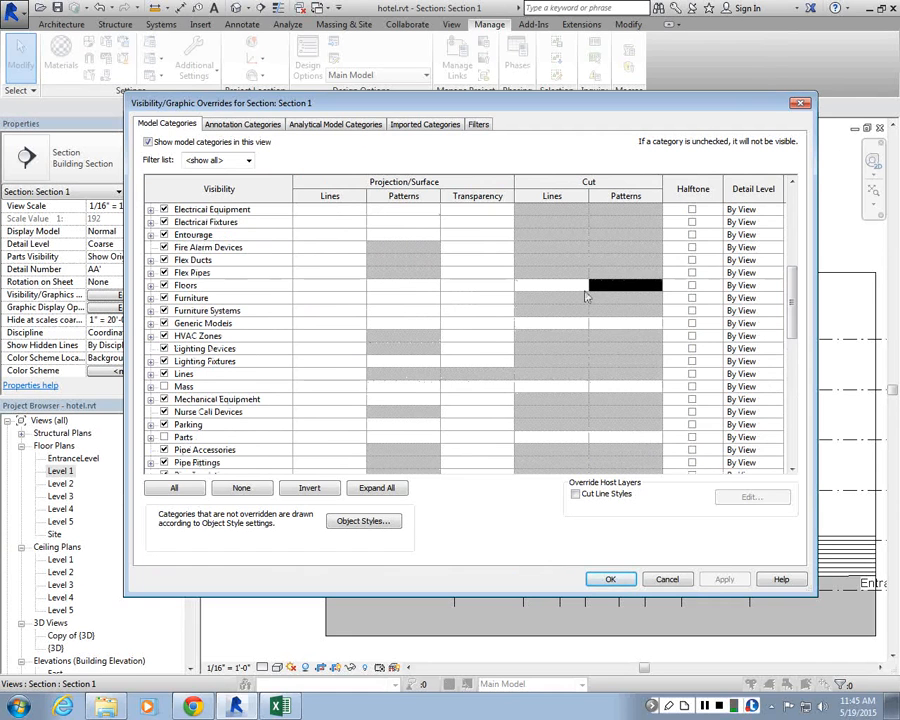
click(692, 297)
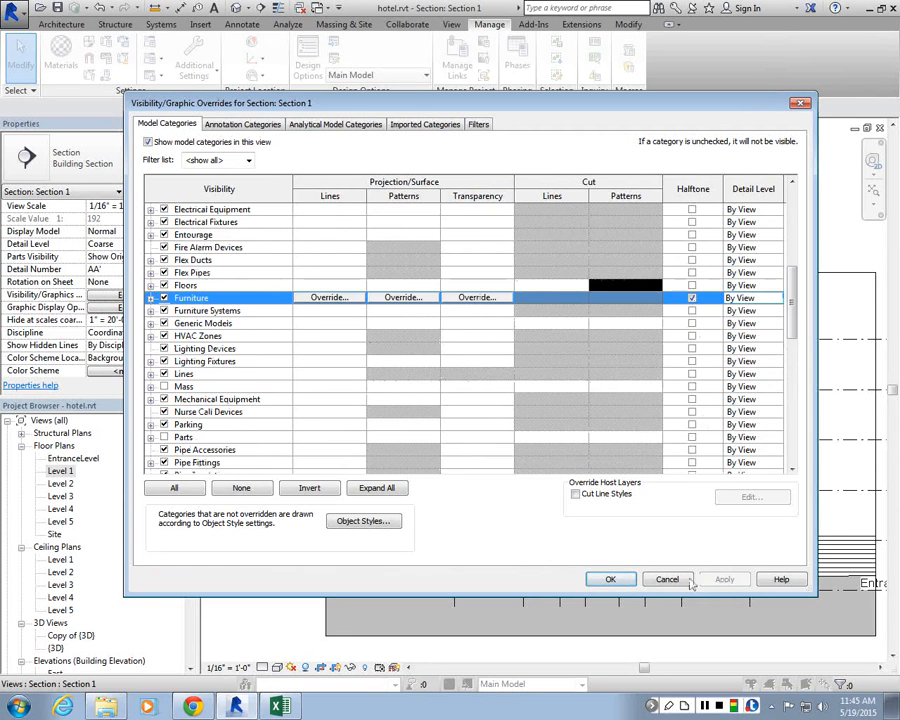
click(618, 580)
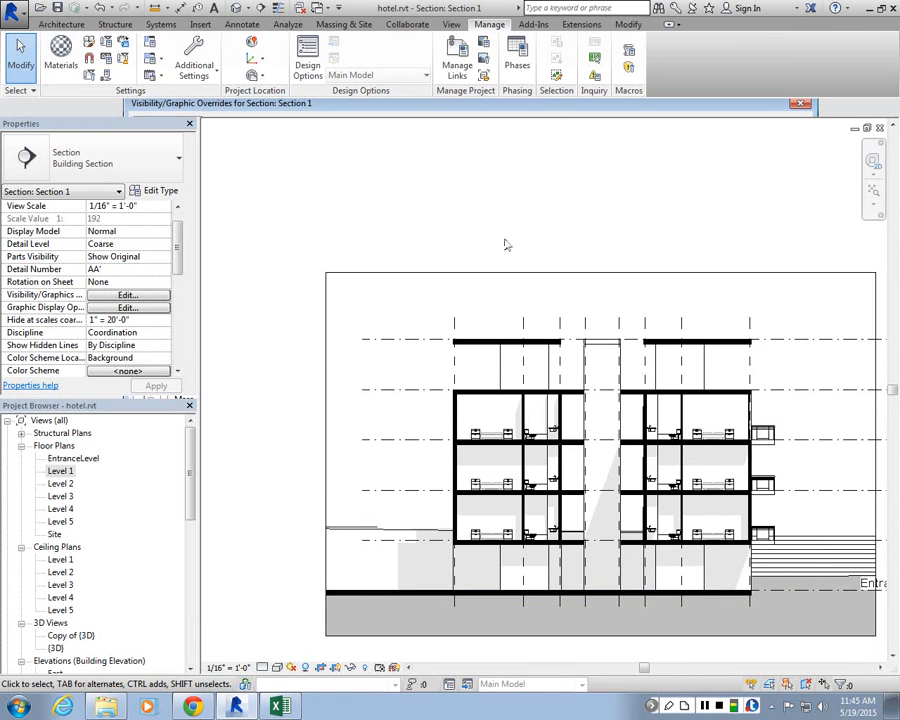
Step: Zoom in to examine the halftone furniture and fixtures in the section
scroll(486, 347, up, 10)
click(488, 346)
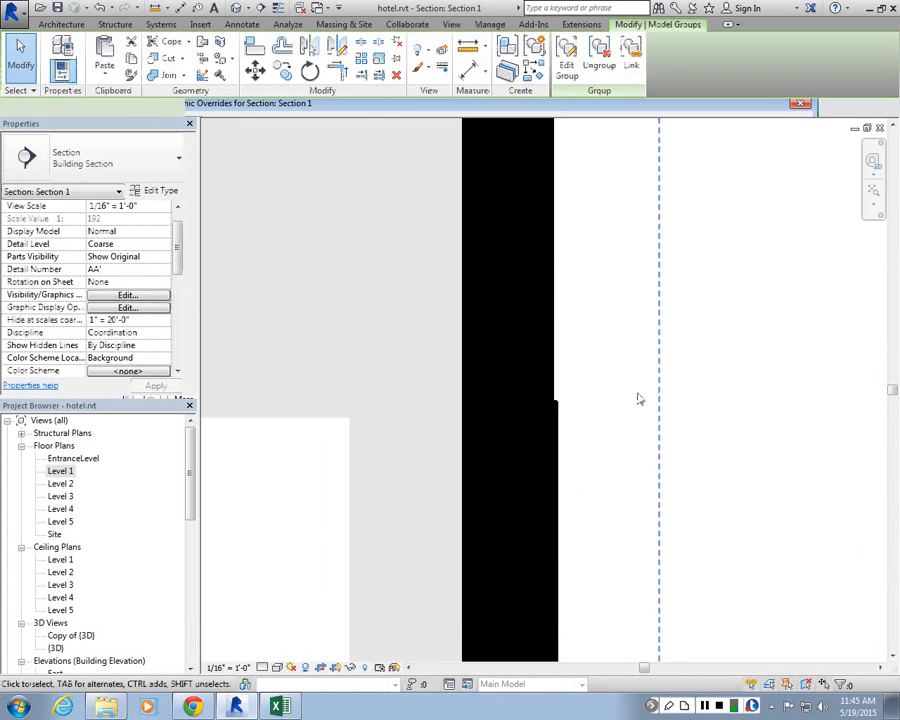
scroll(639, 396, down, 5)
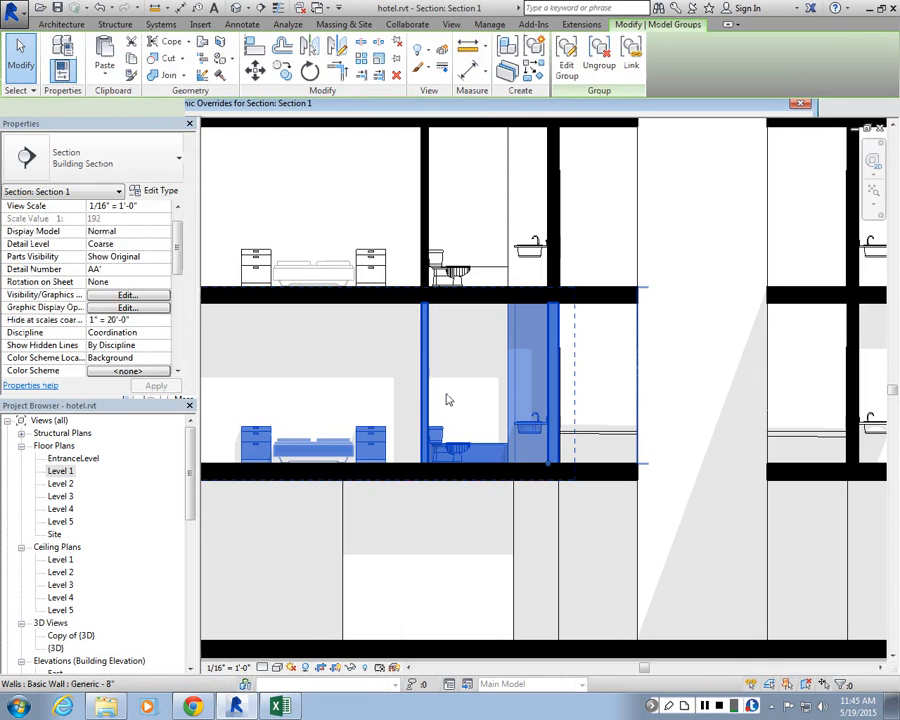
scroll(559, 350, down, 5)
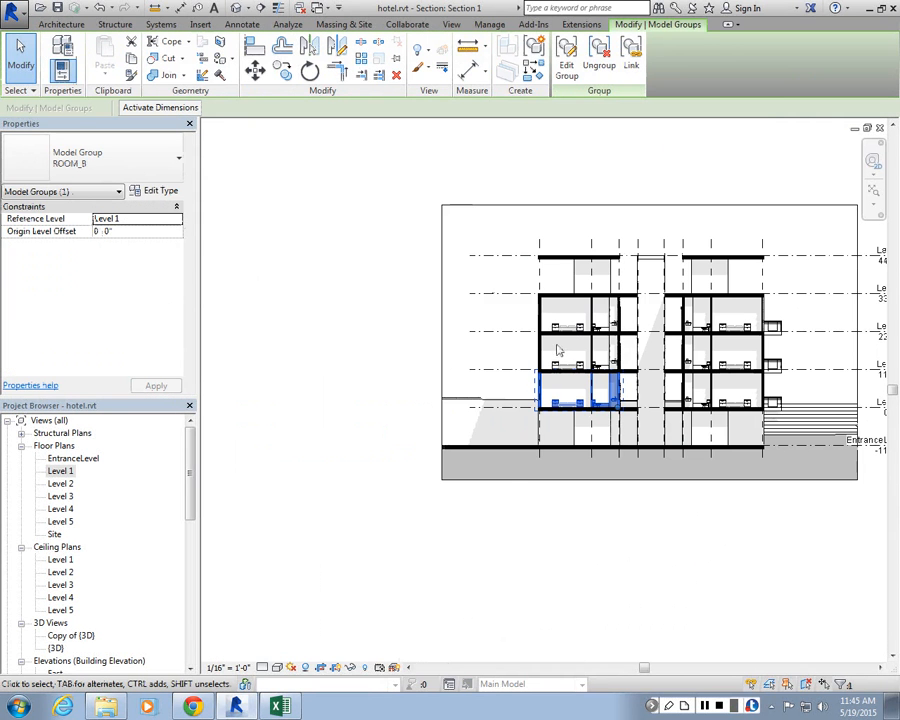
click(599, 181)
scroll(645, 395, up, 1)
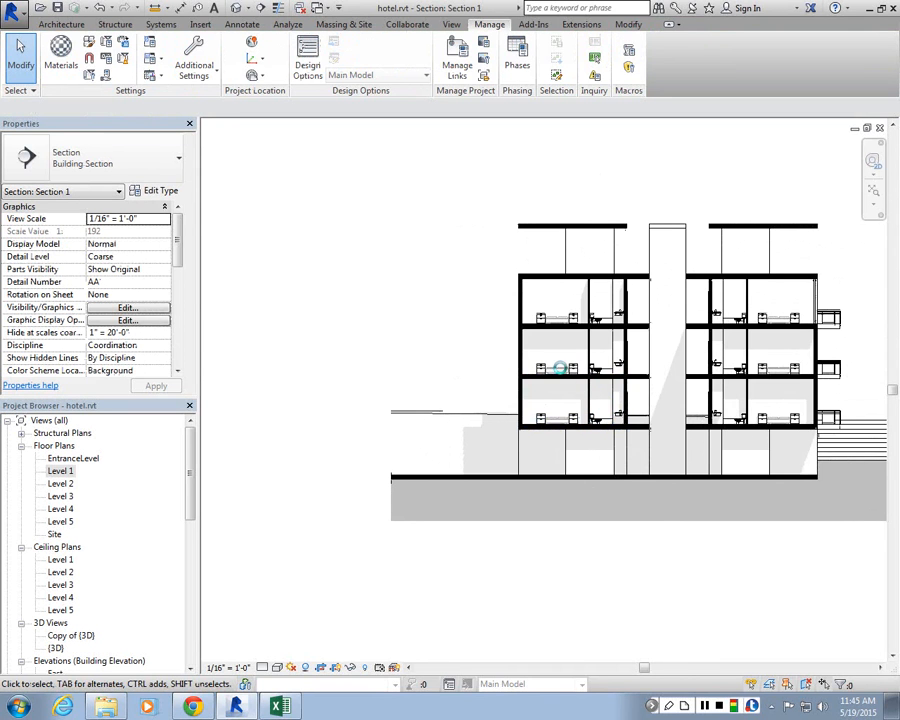
scroll(580, 336, up, 6)
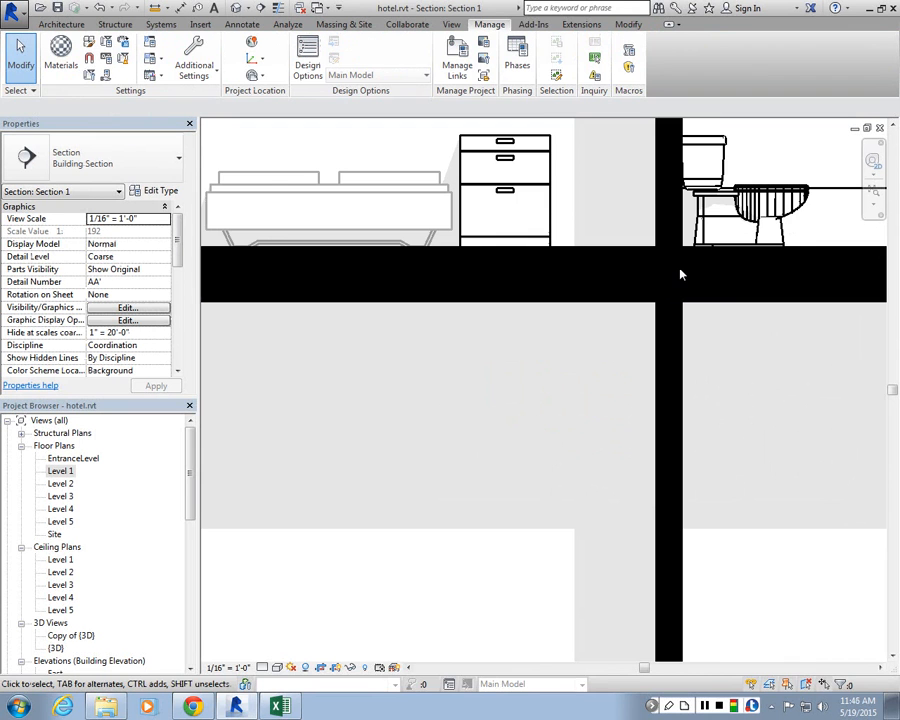
scroll(626, 296, down, 3)
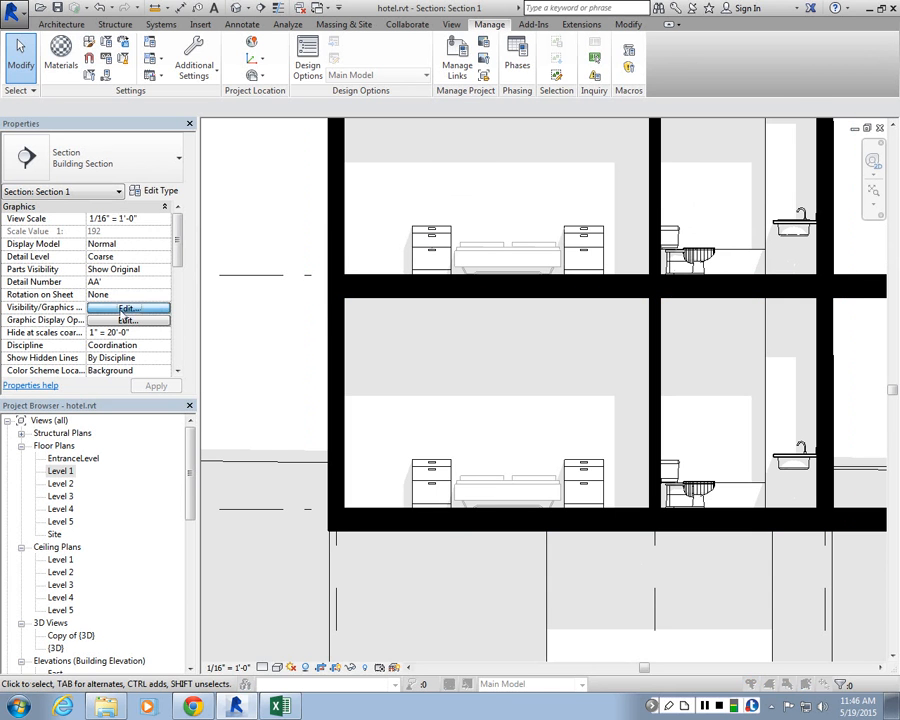
Step: Set the Plumbing Fixtures category to halftone in Section 1's visibility/graphic overrides and apply it
click(120, 308)
scroll(354, 345, down, 2)
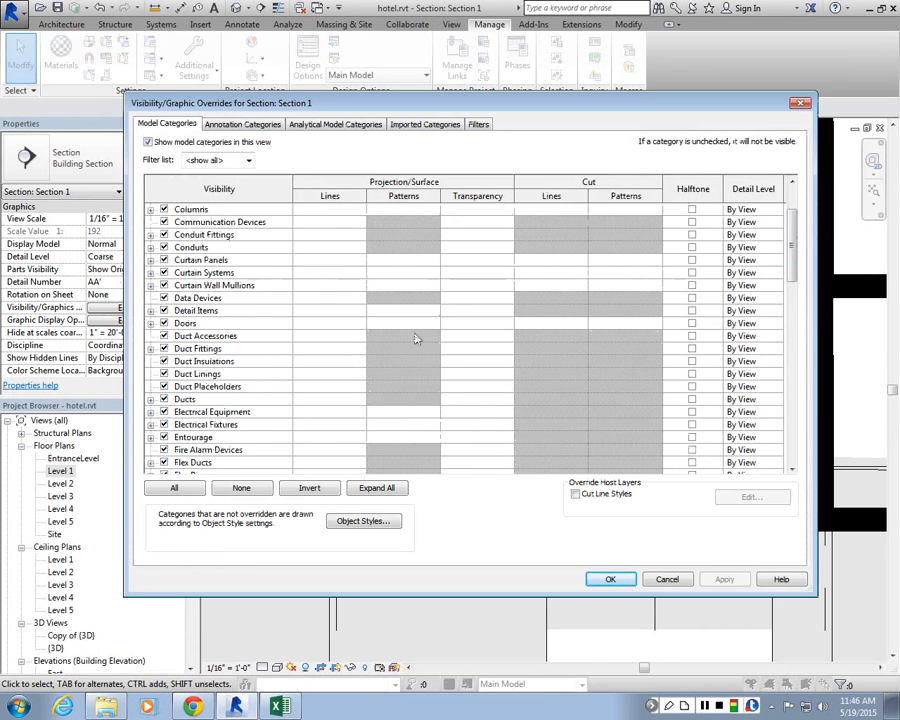
drag(792, 265, 788, 364)
click(151, 373)
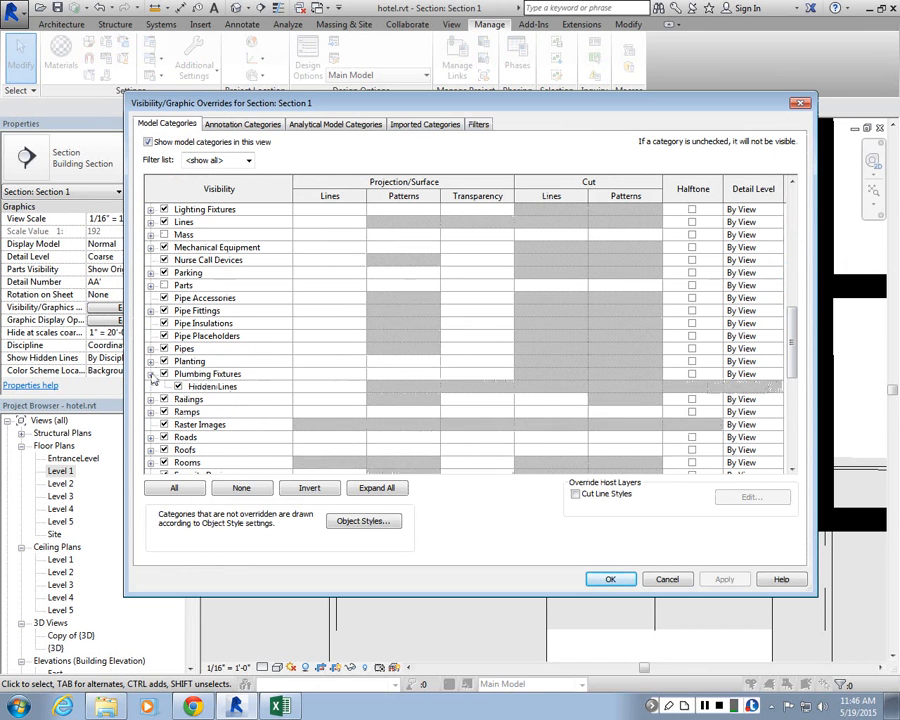
click(692, 374)
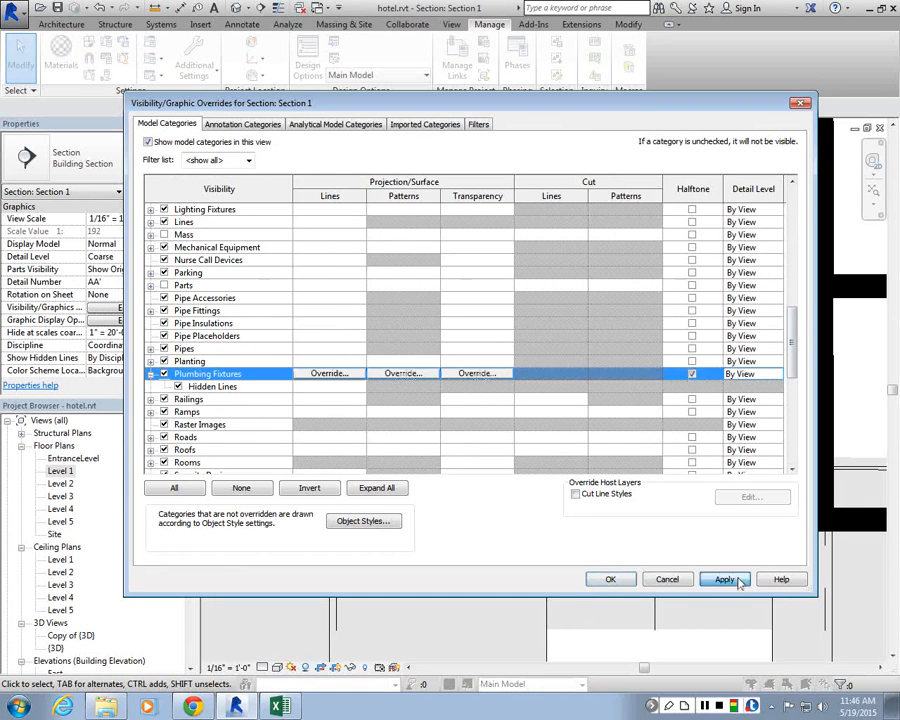
click(730, 579)
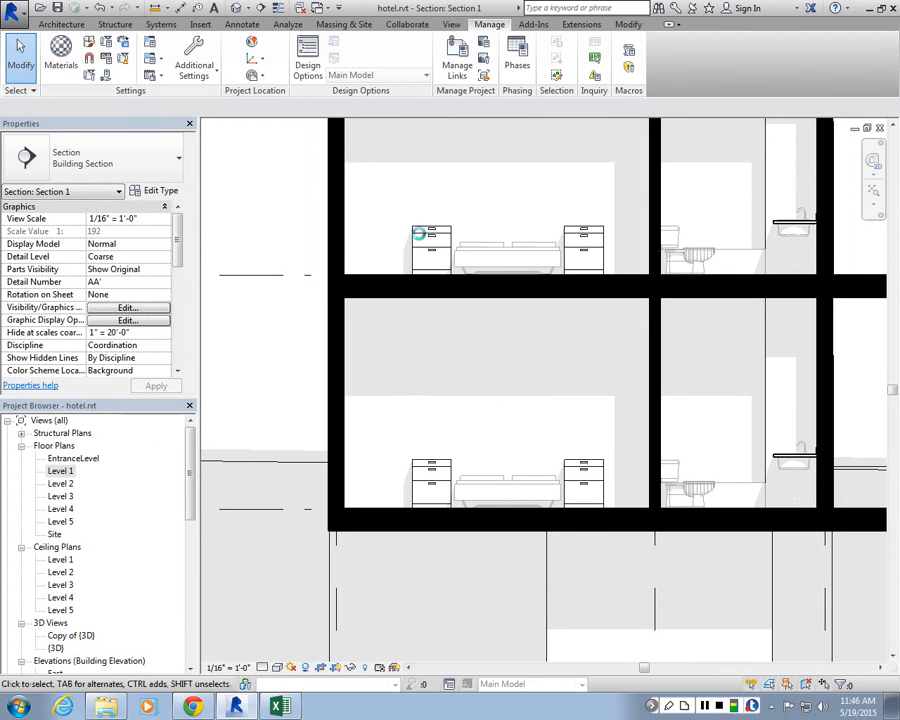
Step: Review Section 1's Graphic Display Options, including the shadows, sketchy lines, lighting and sun settings
scroll(346, 346, down, 3)
scroll(730, 322, up, 1)
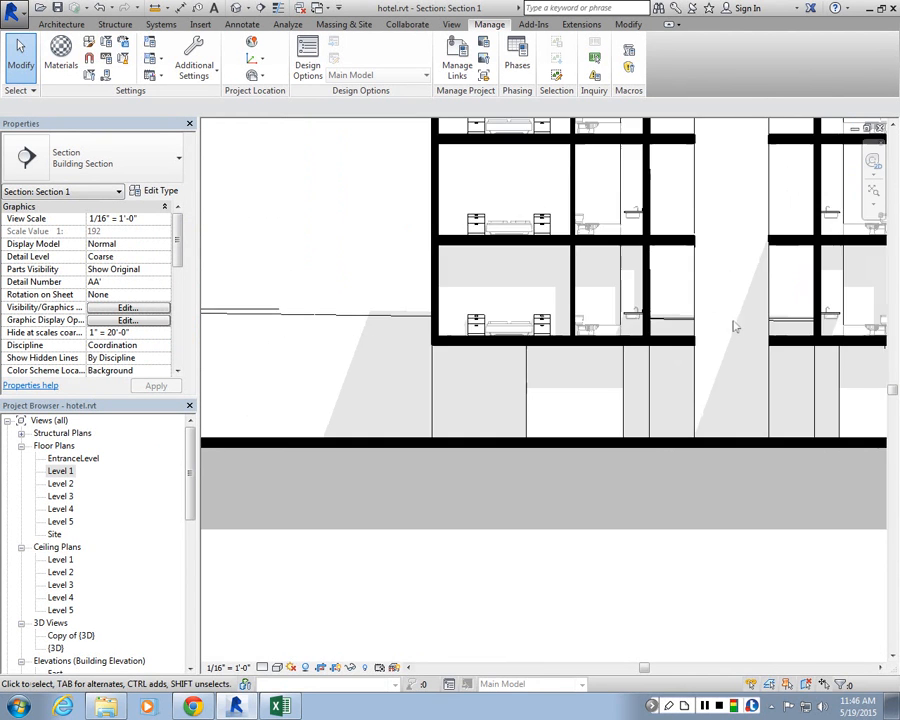
scroll(627, 425, down, 2)
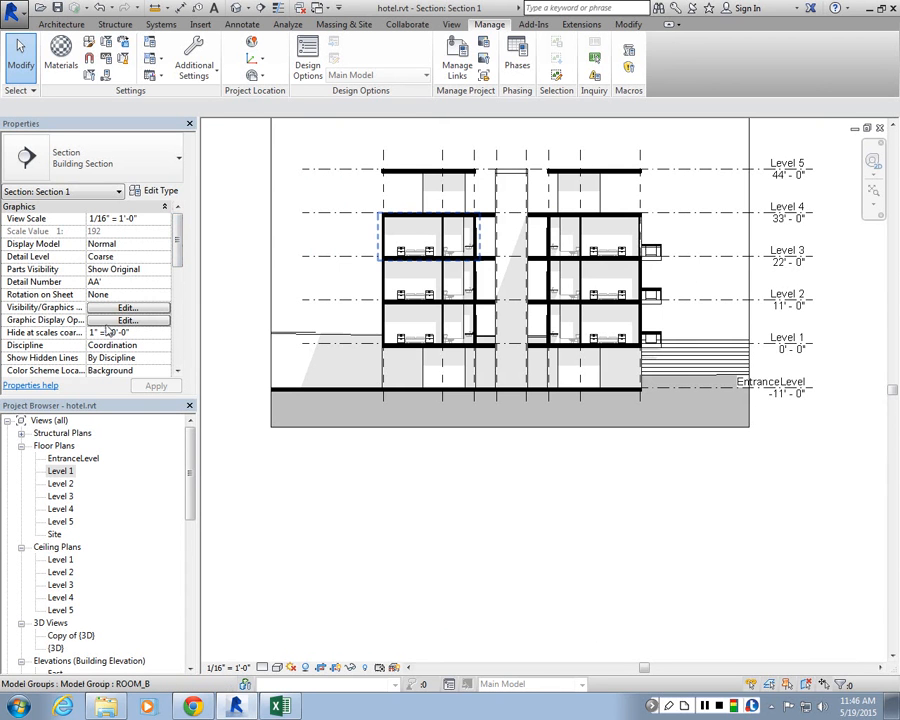
click(128, 320)
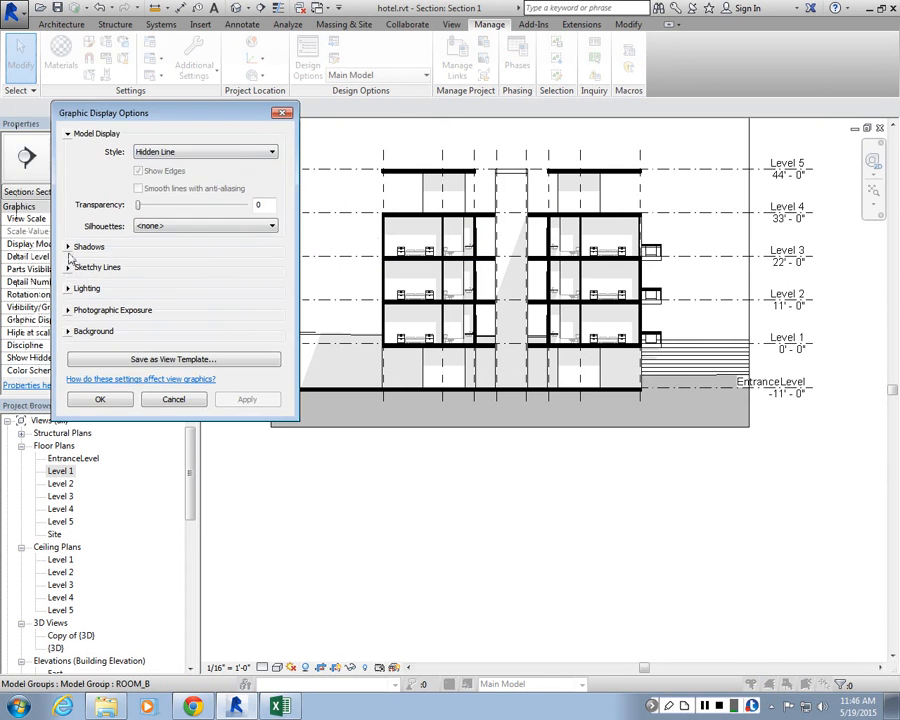
click(68, 248)
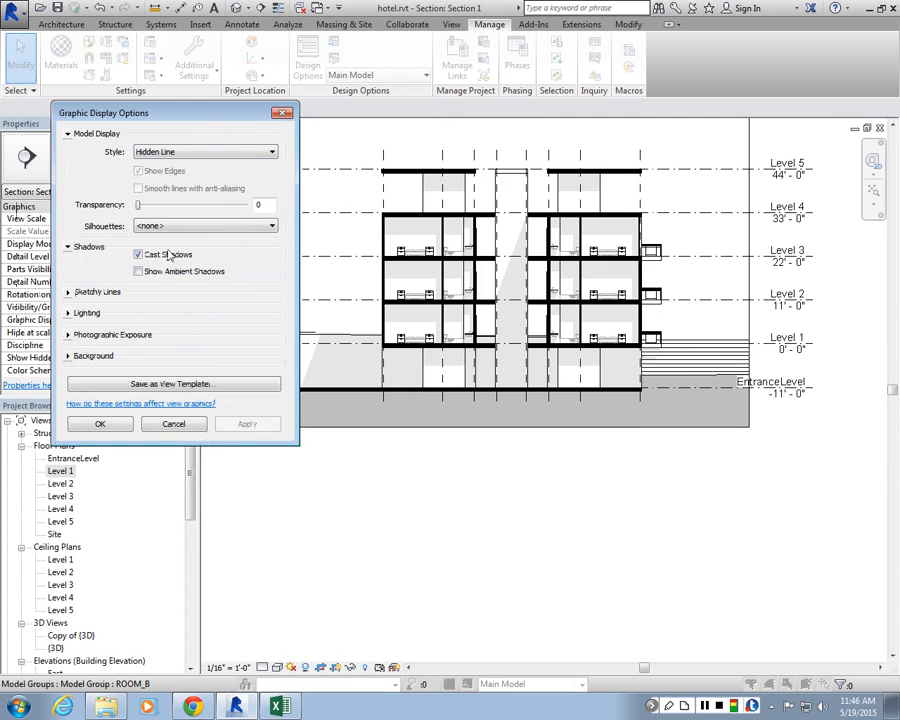
click(68, 292)
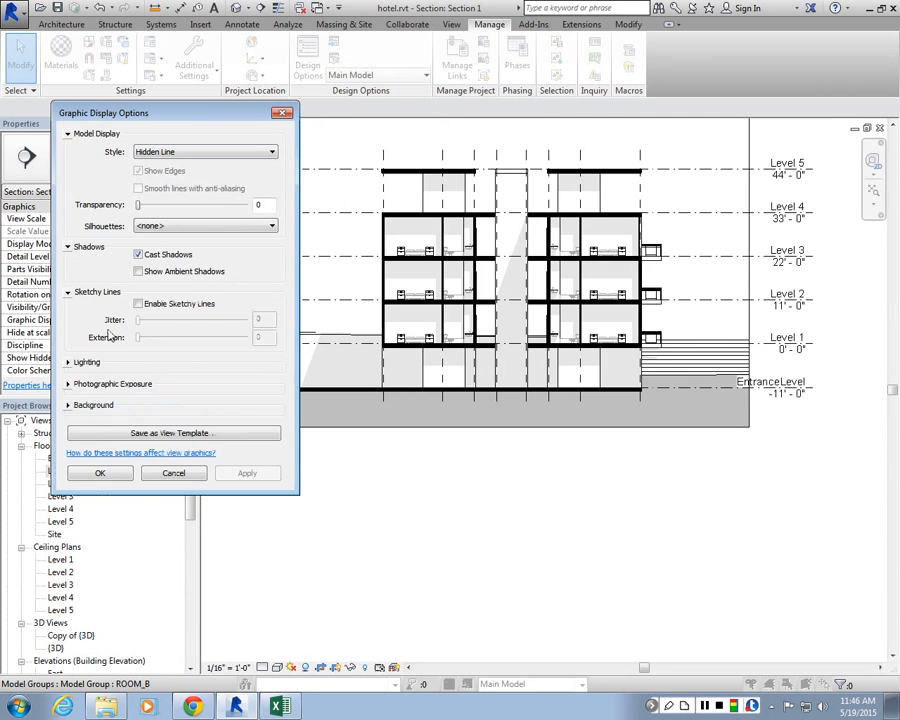
click(72, 362)
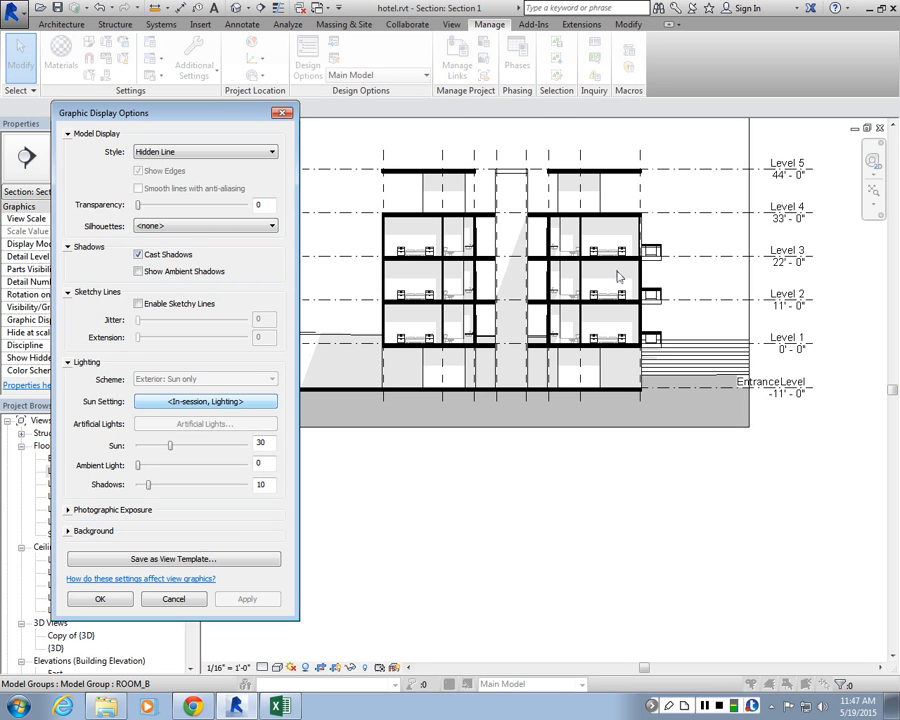
click(218, 405)
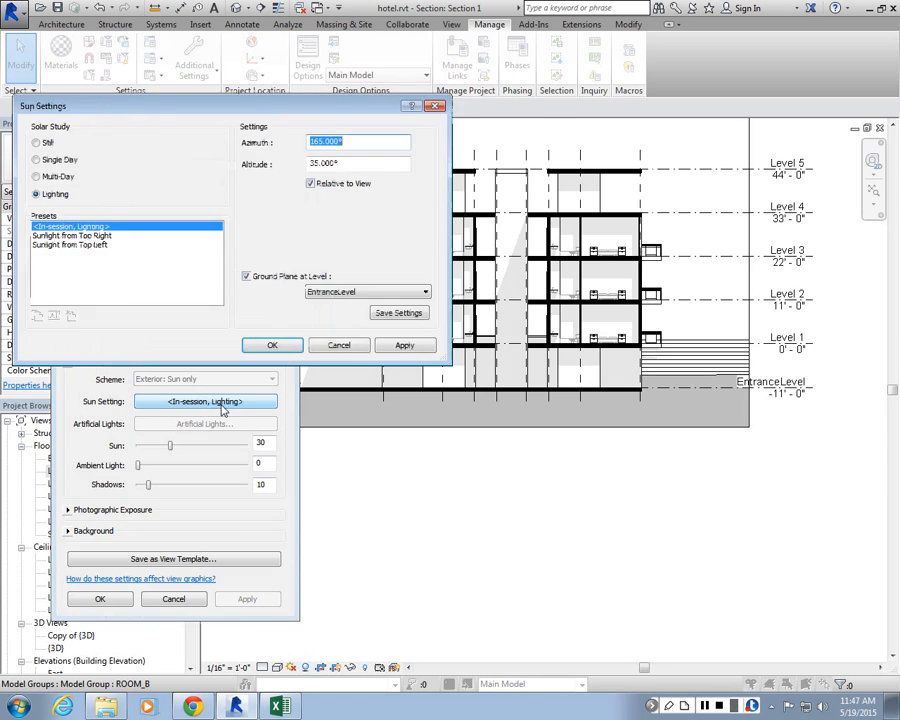
click(339, 345)
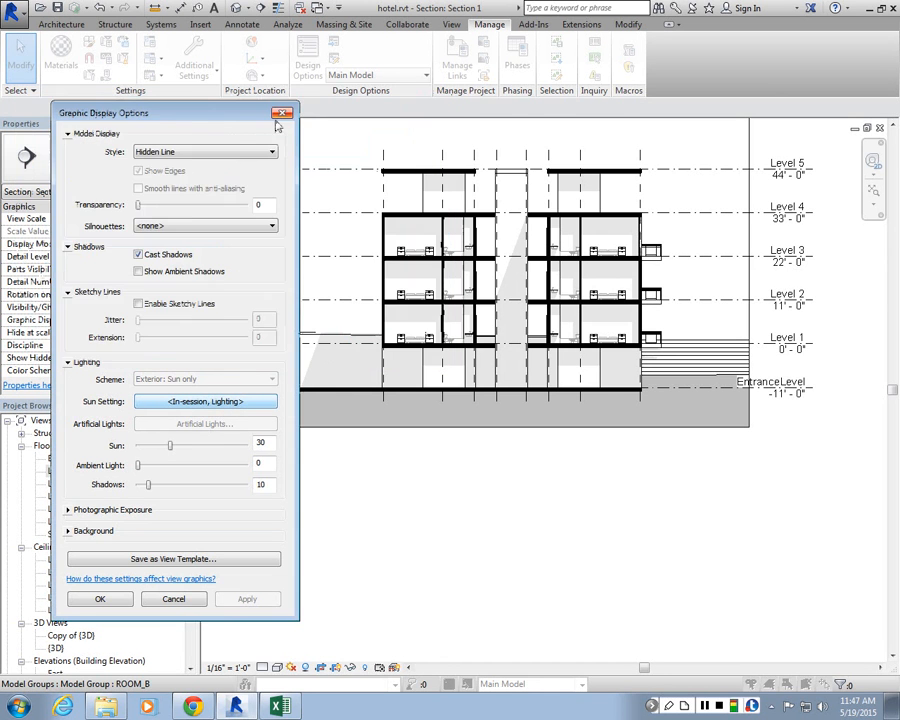
click(279, 118)
Step: Open the Level 2 floor plan view
scroll(520, 175, up, 3)
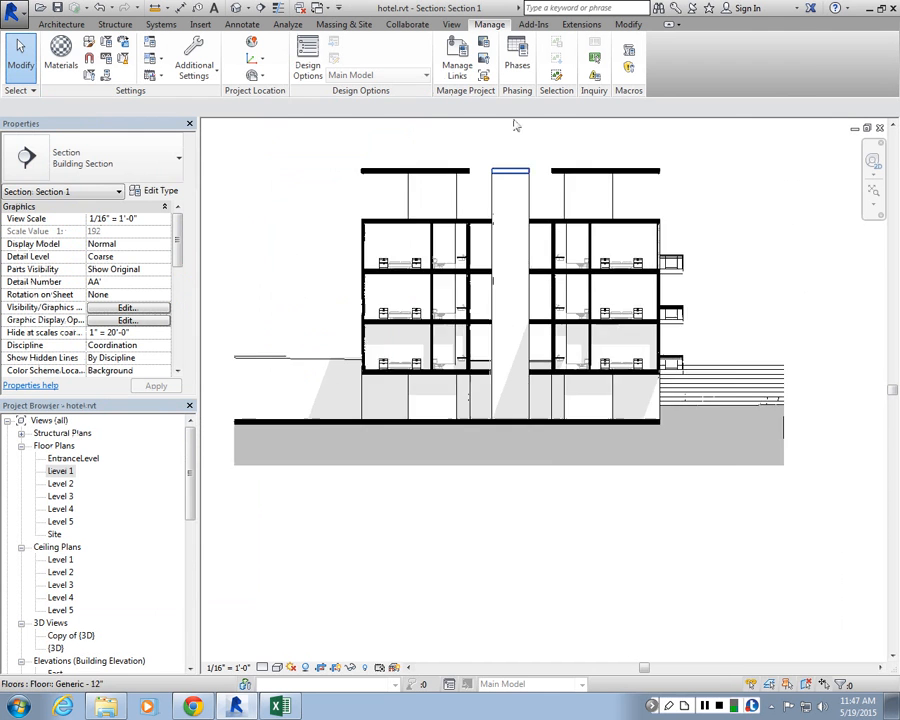
scroll(522, 178, up, 3)
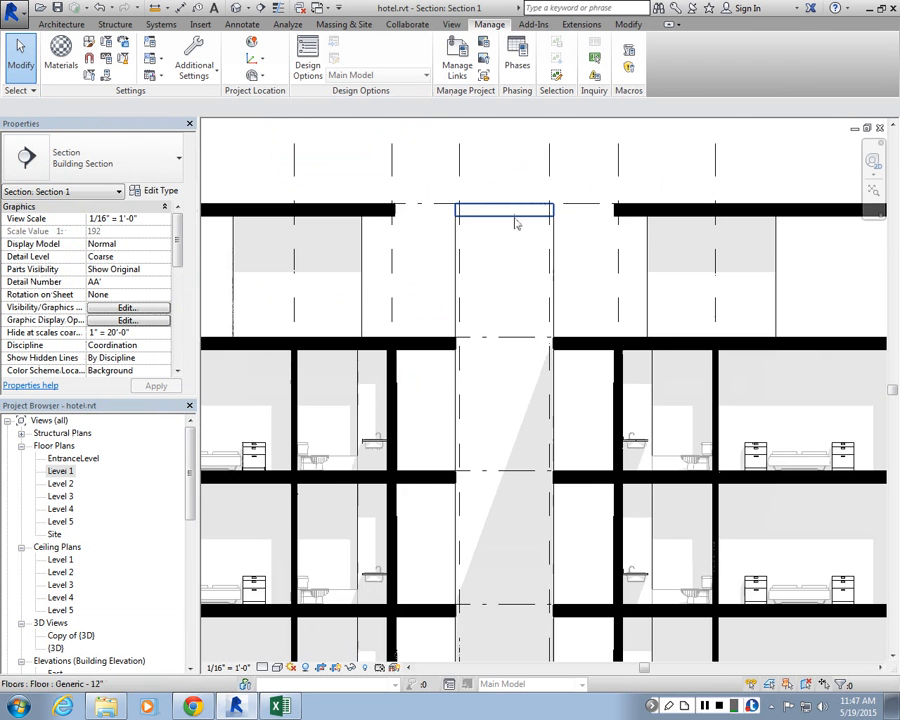
scroll(516, 222, down, 1)
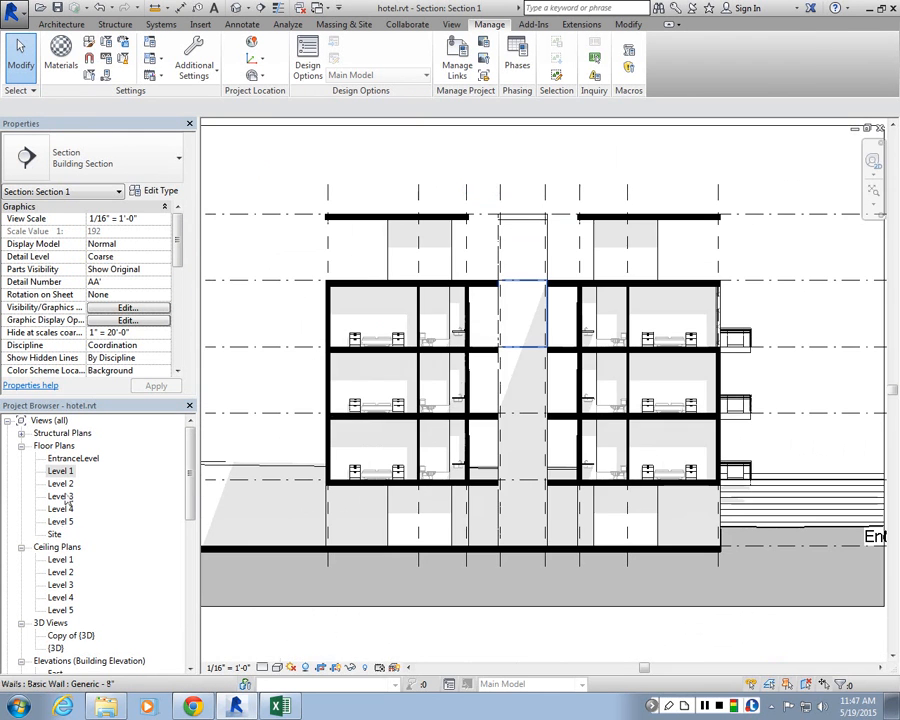
double_click(60, 483)
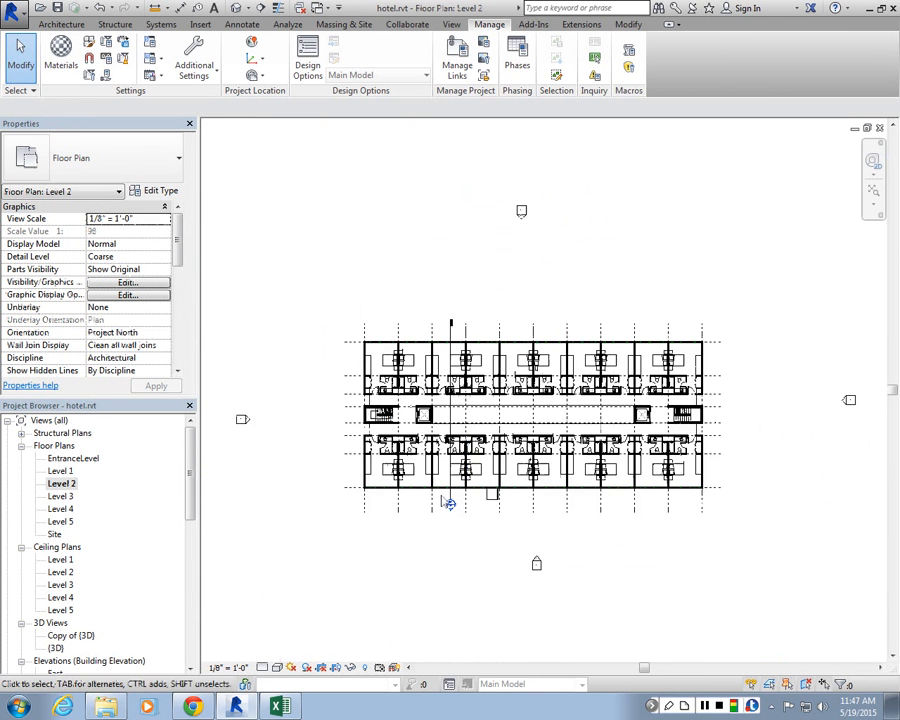
Step: Open the South elevation from its elevation tag in the Level 2 plan
scroll(477, 540, down, 2)
scroll(426, 515, up, 1)
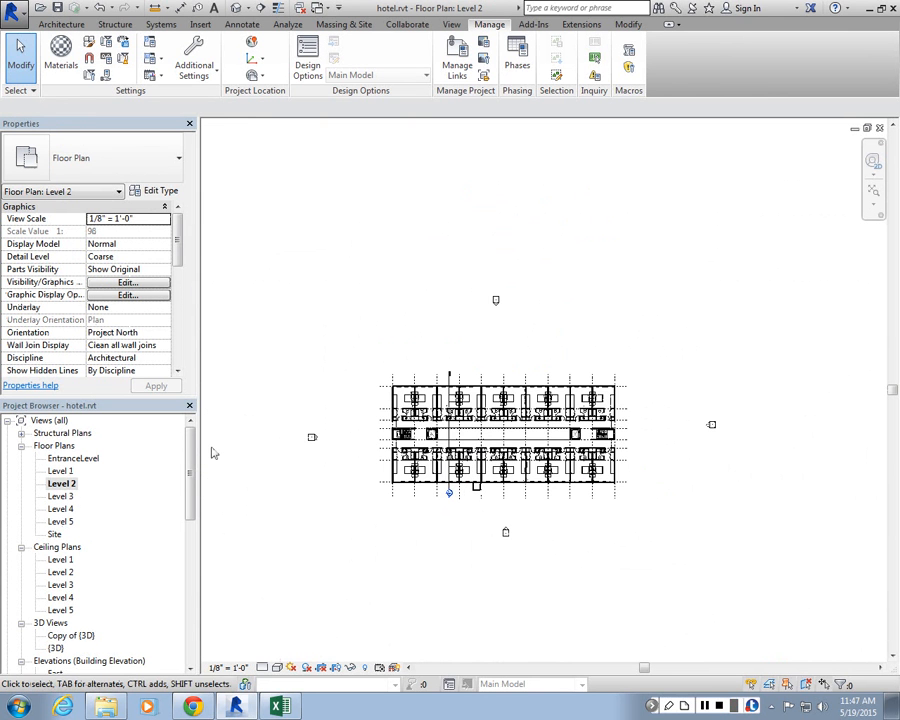
scroll(185, 455, down, 1)
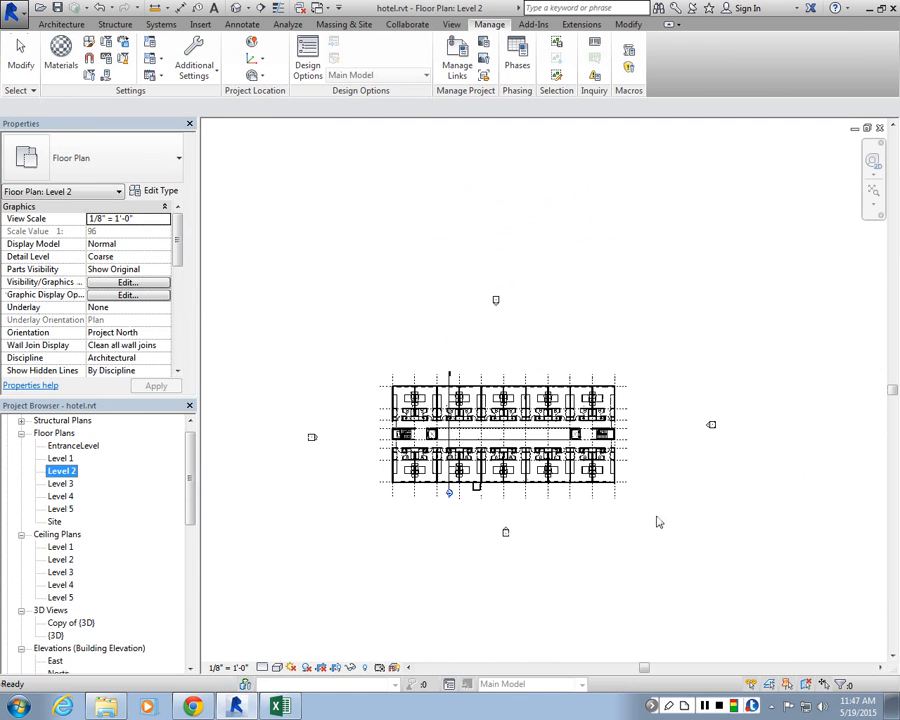
scroll(484, 518, up, 2)
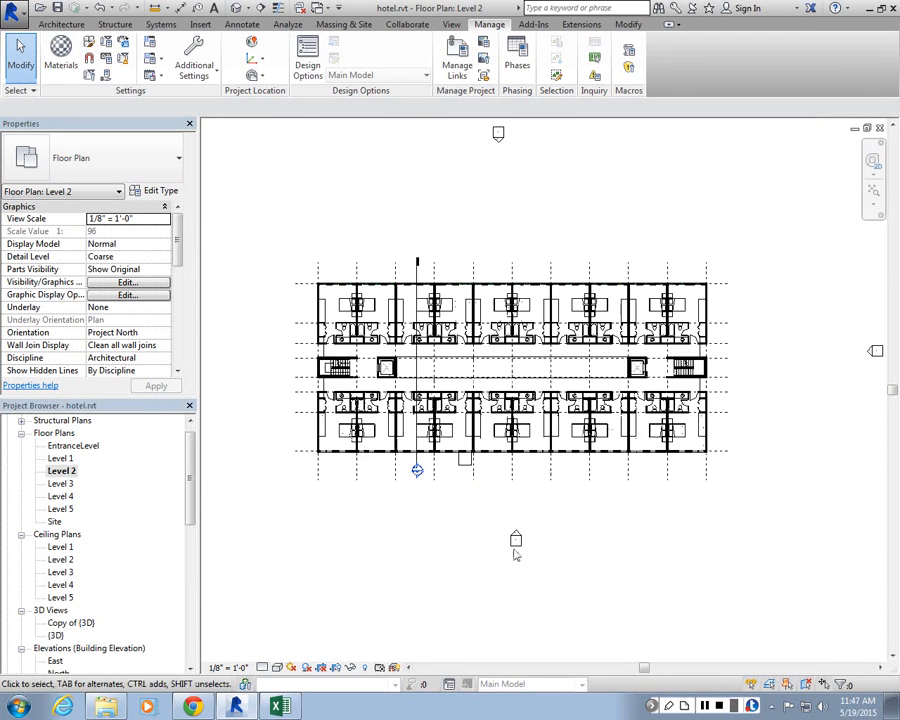
scroll(548, 588, down, 3)
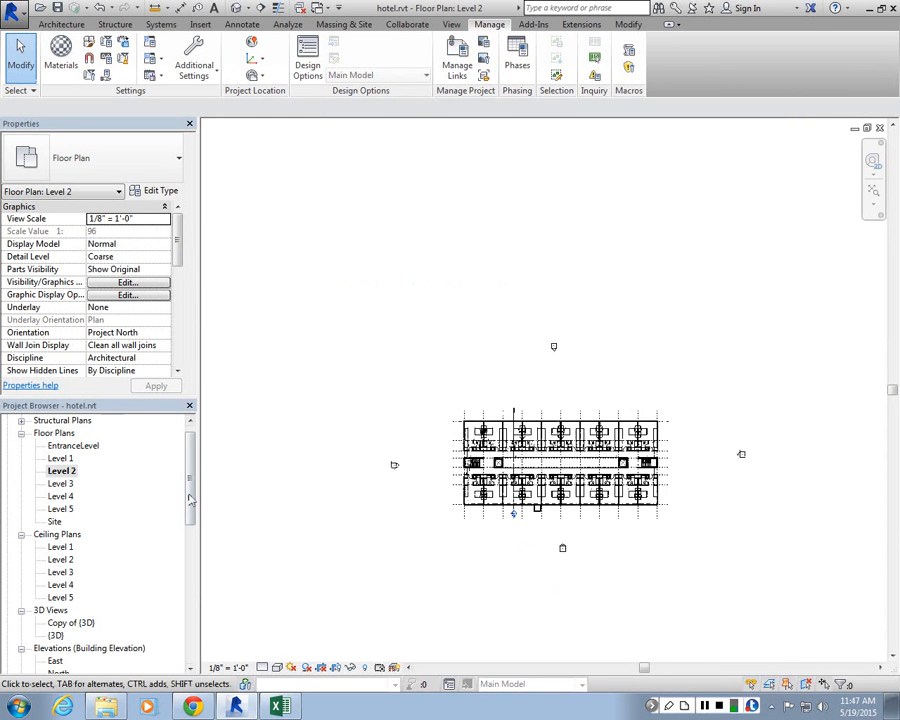
scroll(143, 523, down, 5)
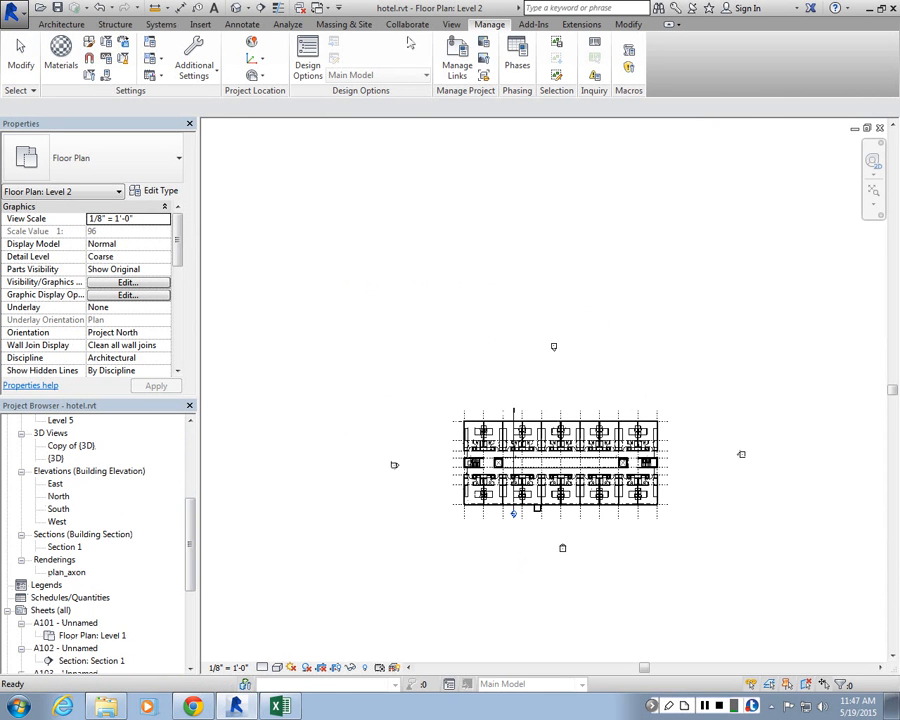
click(455, 24)
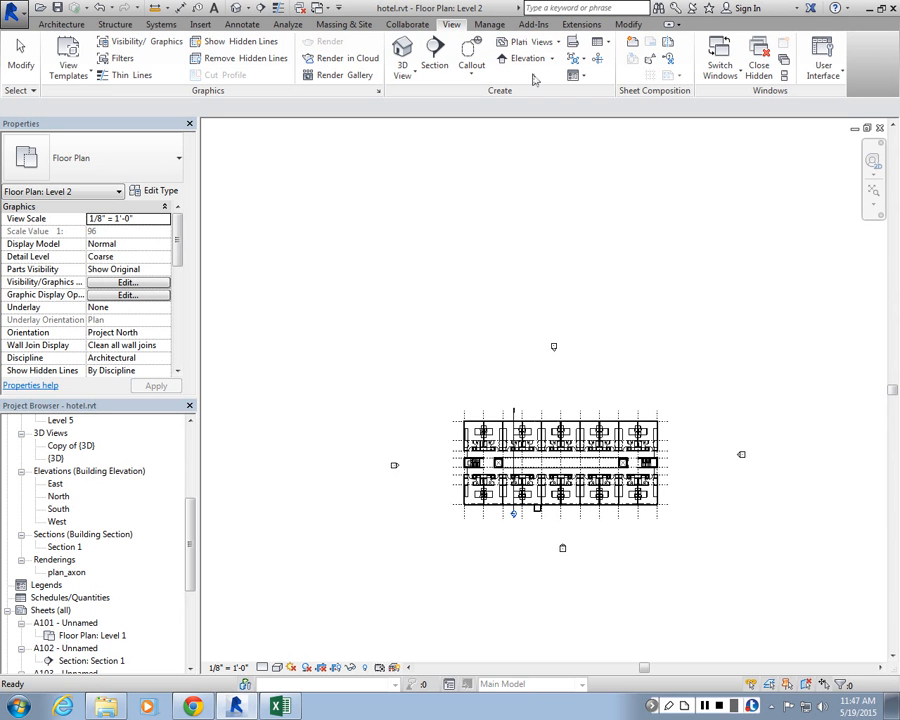
scroll(605, 530, up, 2)
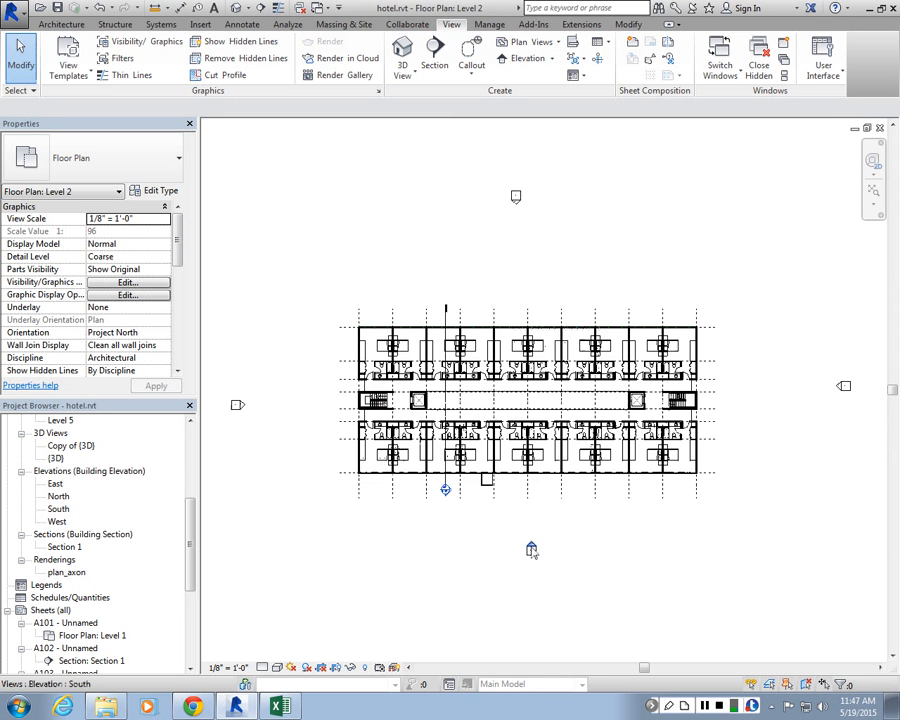
click(531, 551)
double_click(531, 551)
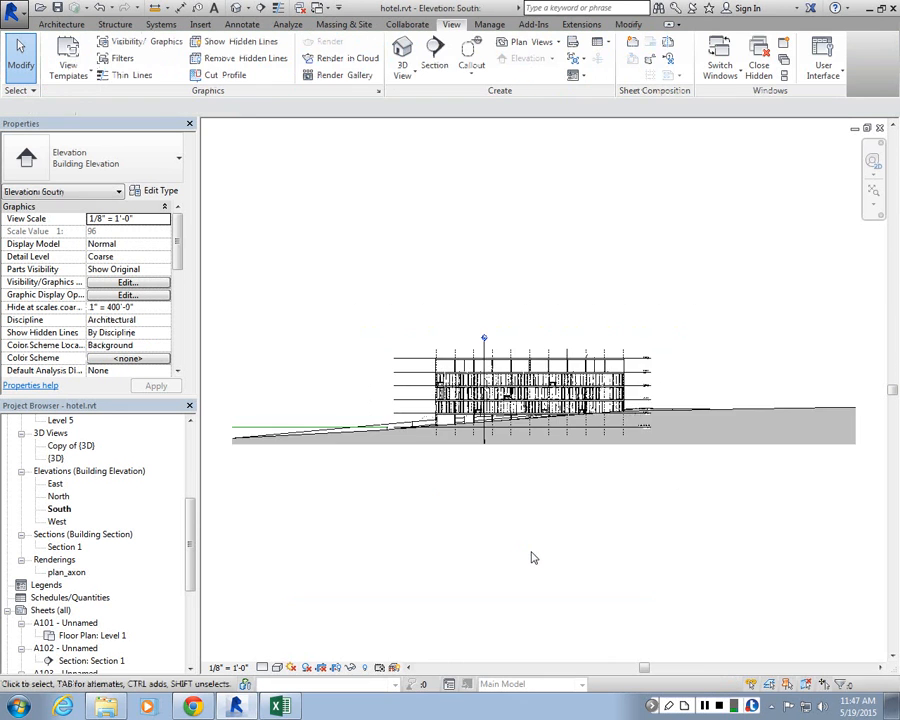
Step: Open the North elevation view
scroll(516, 380, up, 3)
scroll(516, 380, up, 2)
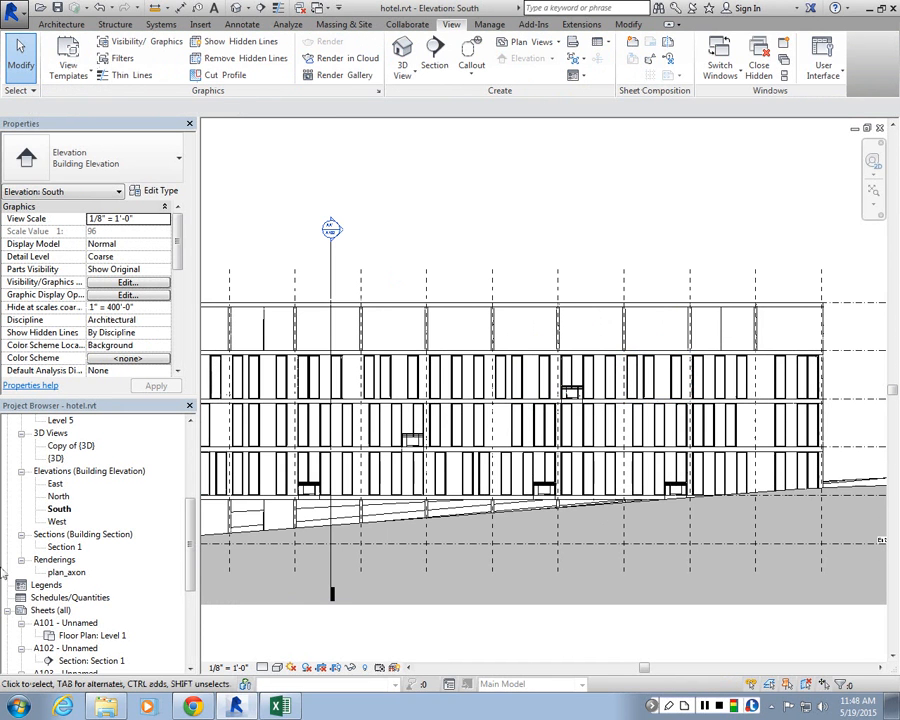
click(59, 509)
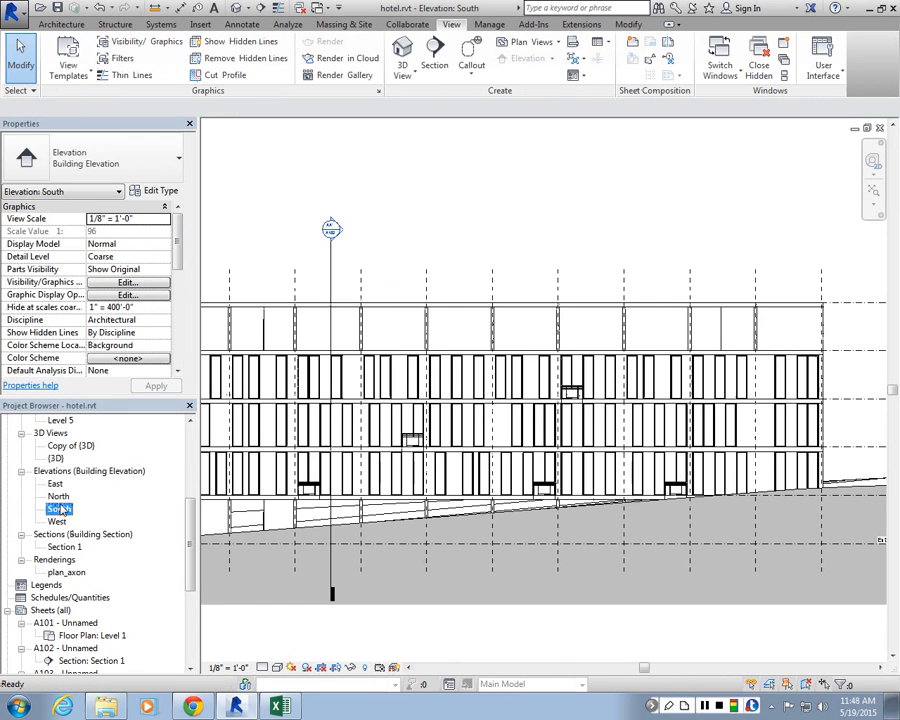
double_click(60, 496)
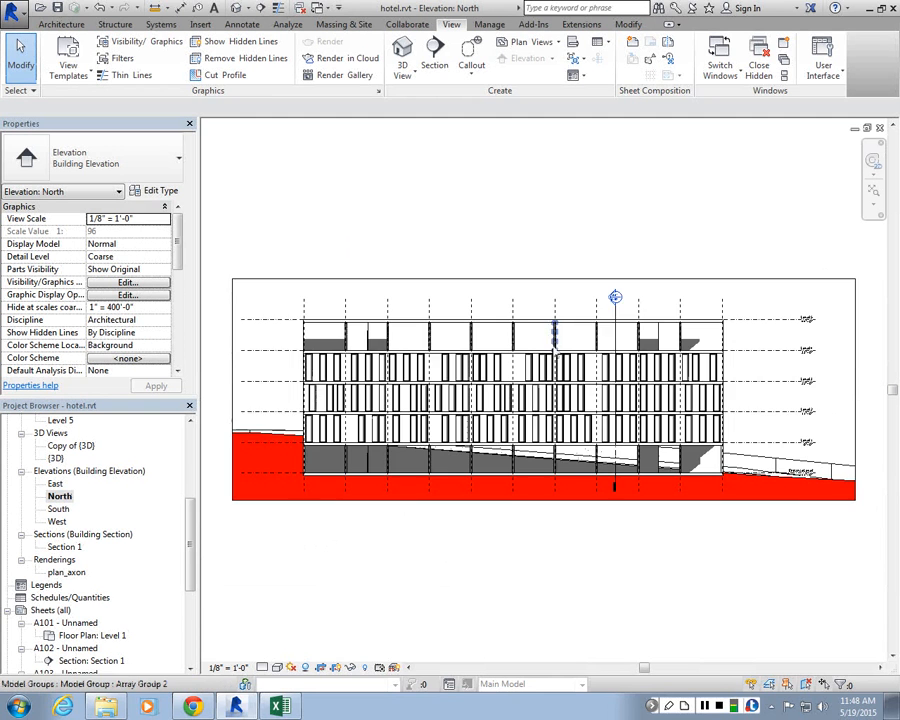
Step: Zoom in to examine the North elevation's facade and review its Graphic Display Options
scroll(554, 354, up, 2)
scroll(686, 596, up, 2)
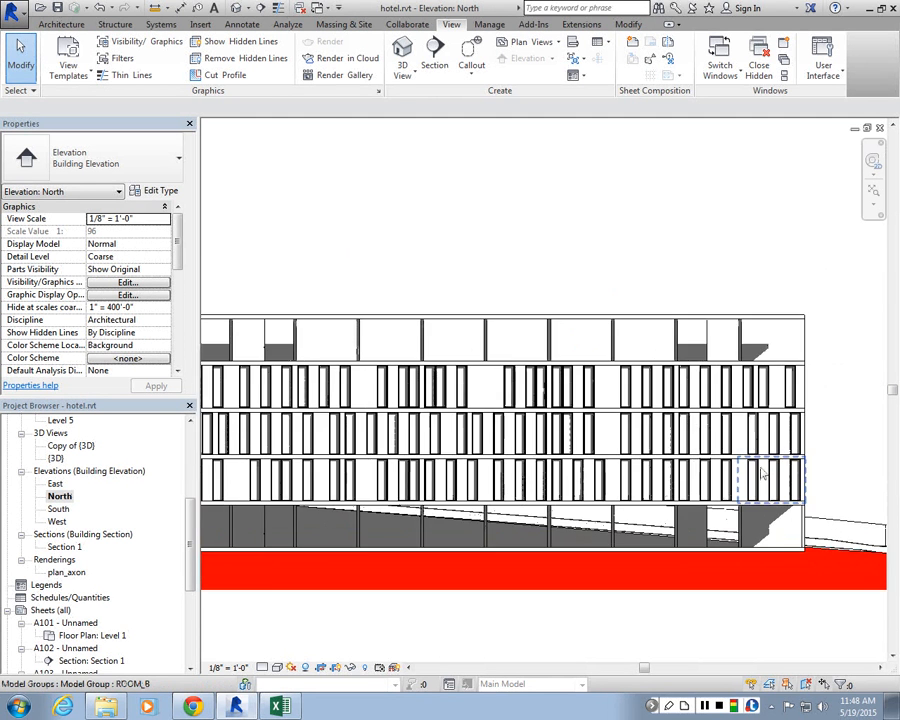
scroll(645, 314, up, 1)
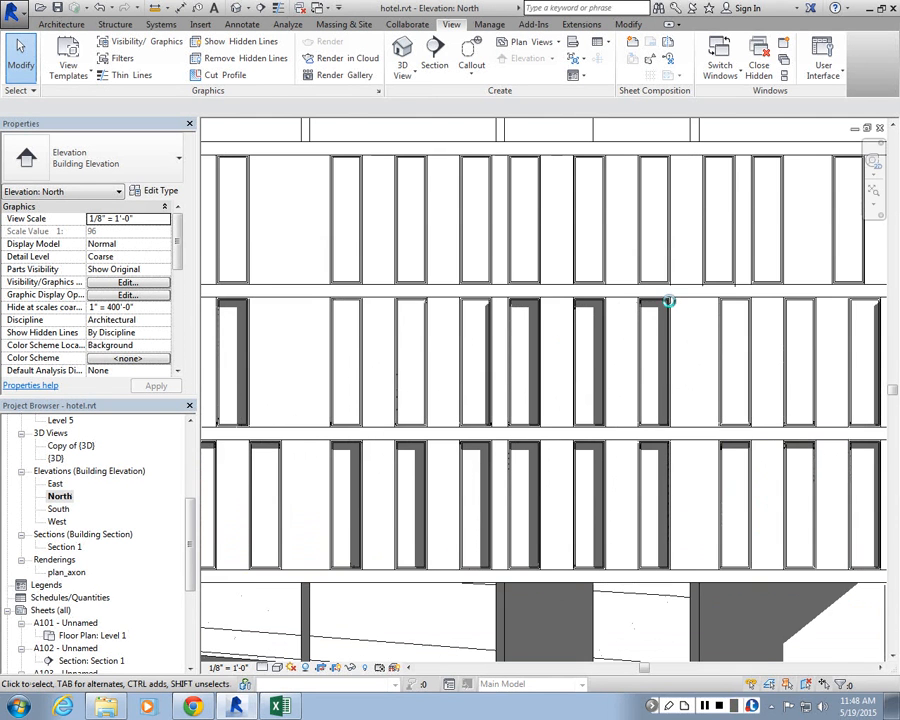
scroll(658, 306, up, 1)
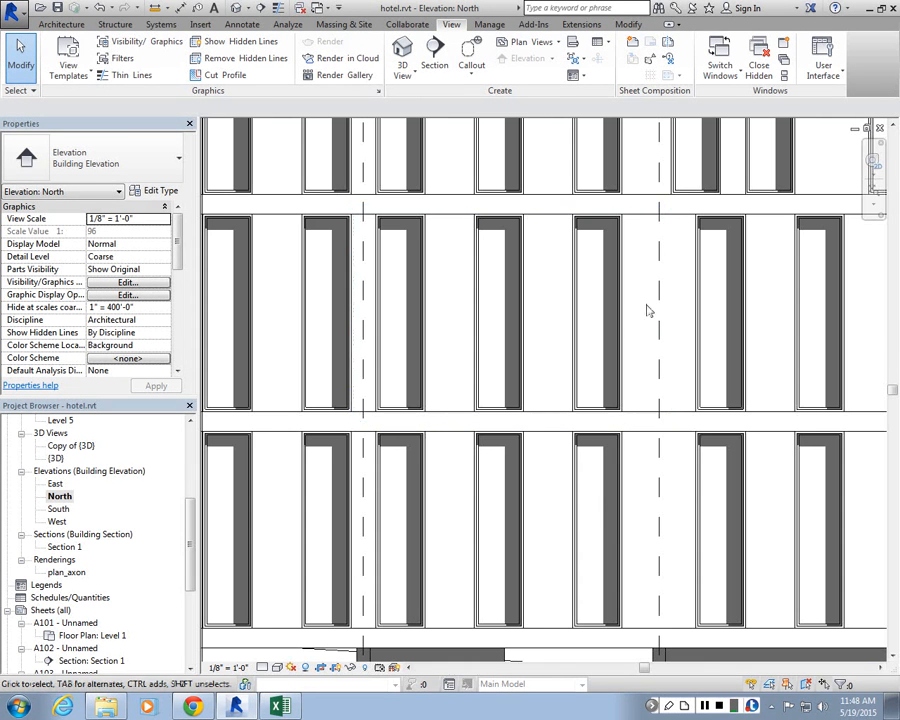
click(128, 294)
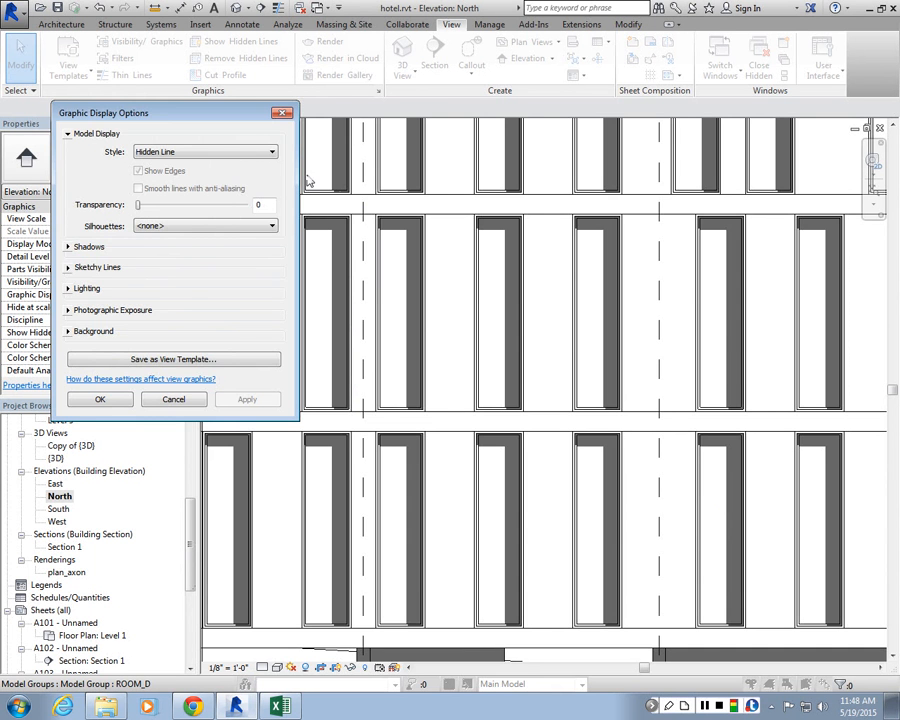
click(283, 113)
scroll(452, 336, down, 5)
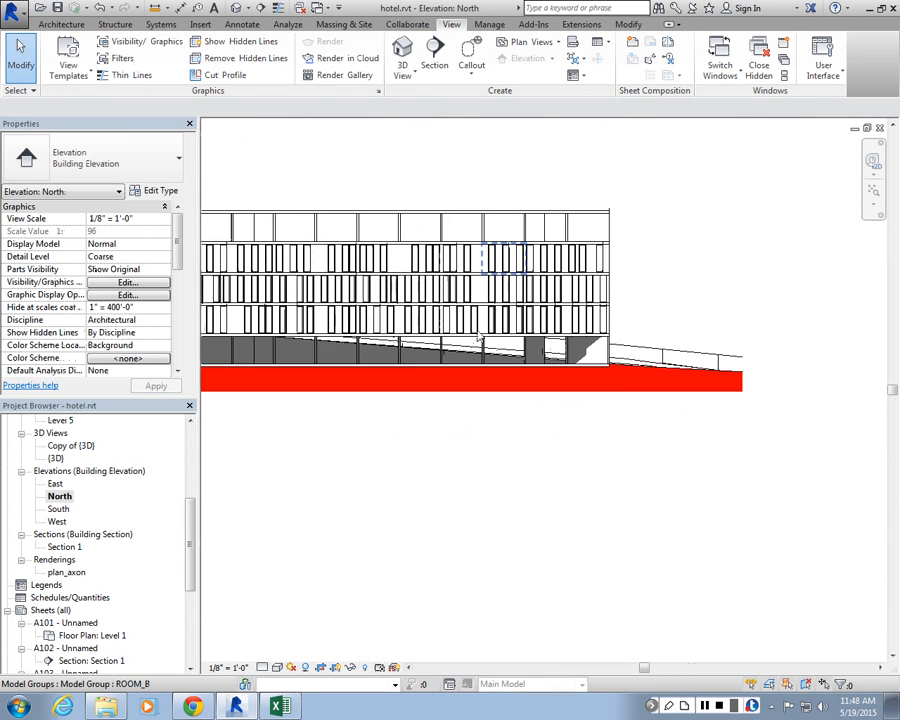
scroll(525, 270, down, 1)
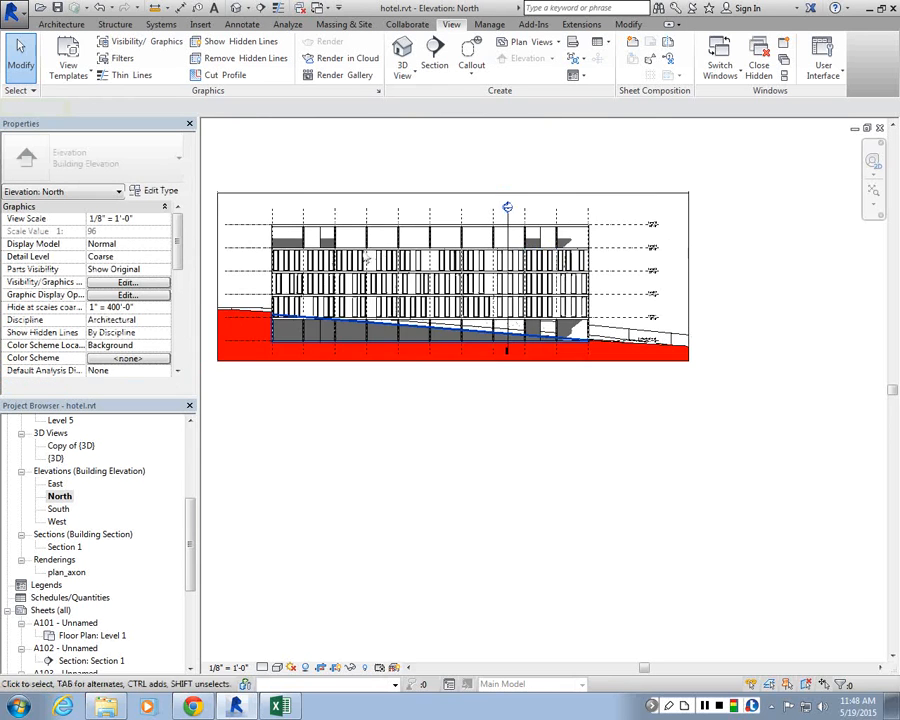
scroll(363, 251, down, 1)
scroll(322, 248, up, 2)
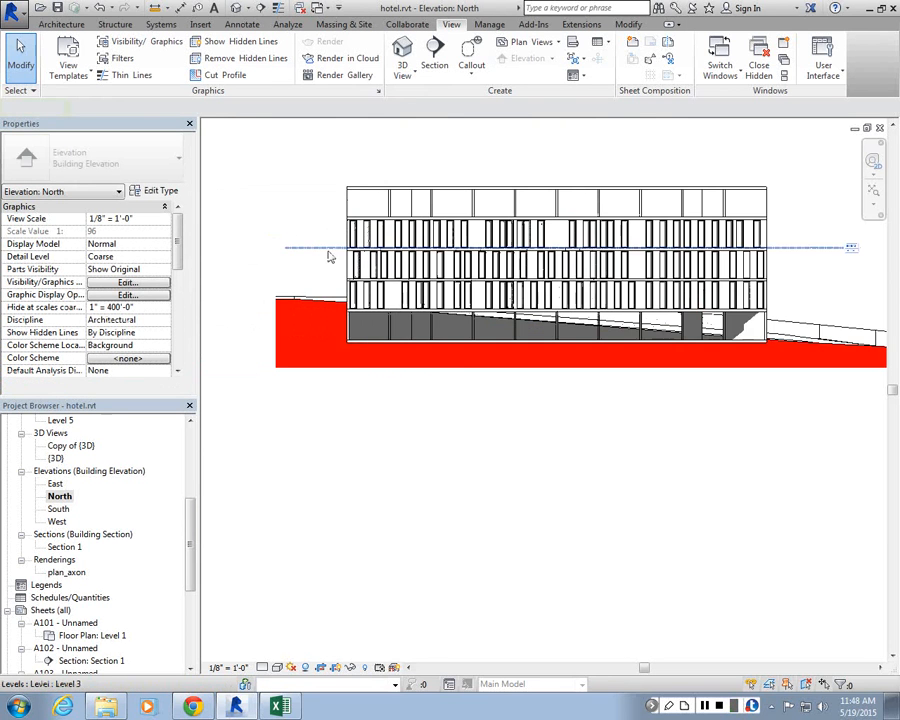
scroll(352, 342, up, 3)
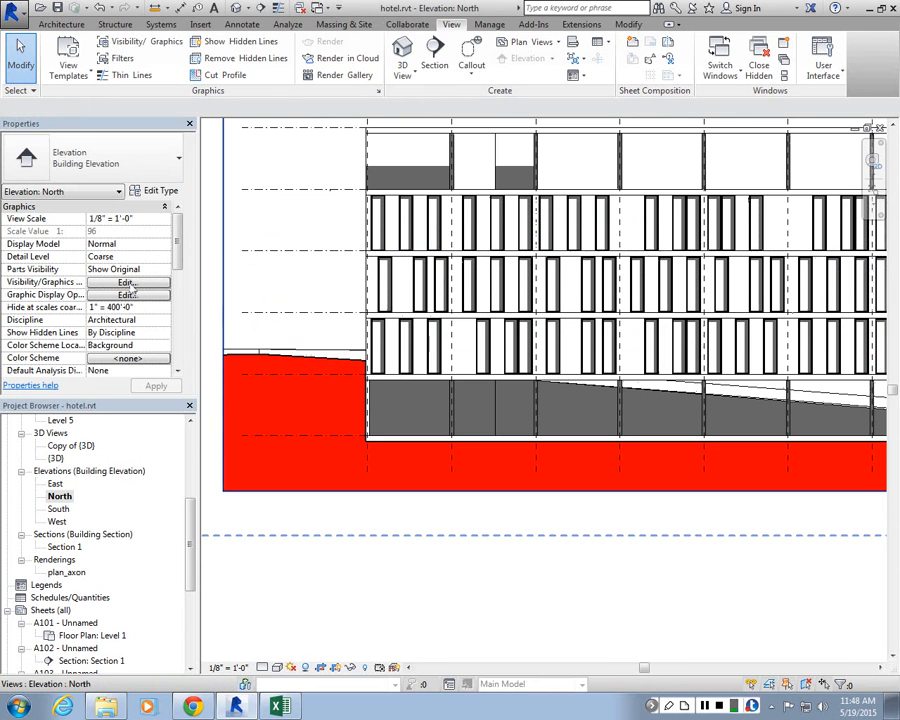
Step: Open the Site Settings and review the section cut material in the Material Browser without changing it
click(345, 24)
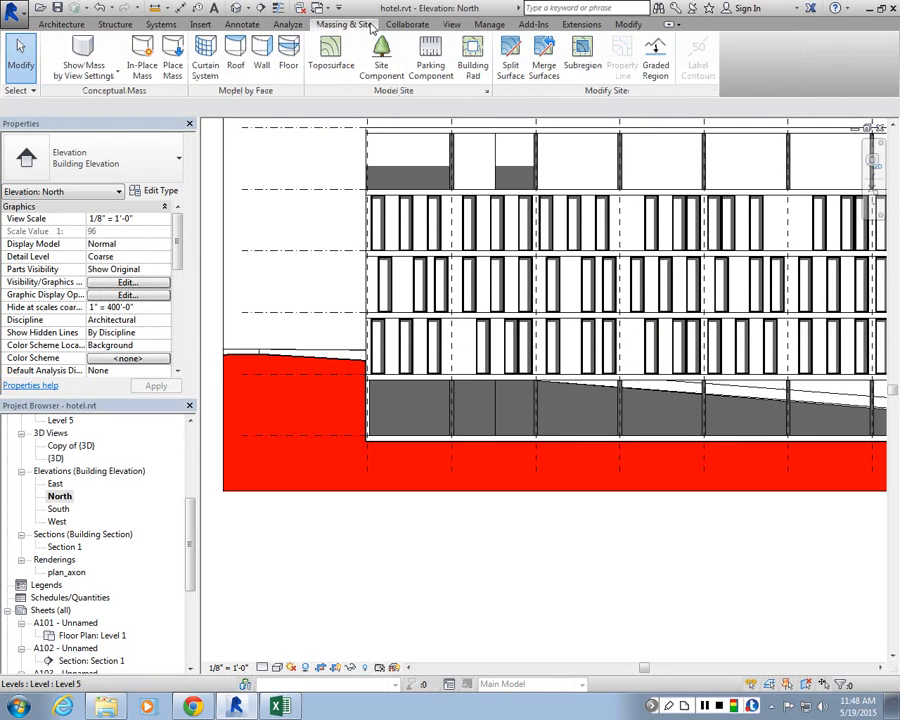
click(487, 92)
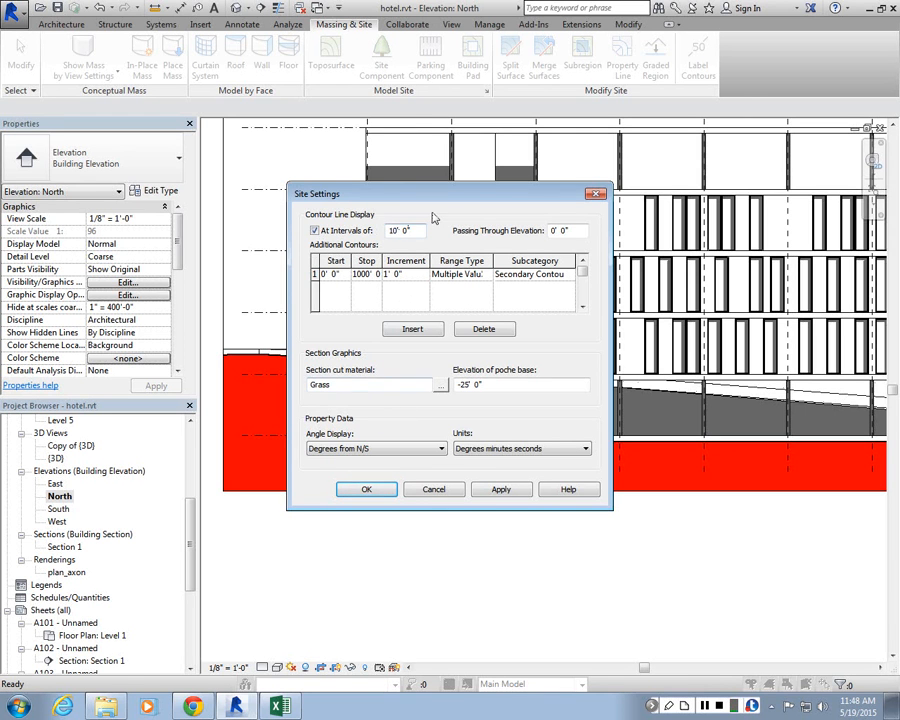
drag(429, 197, 561, 100)
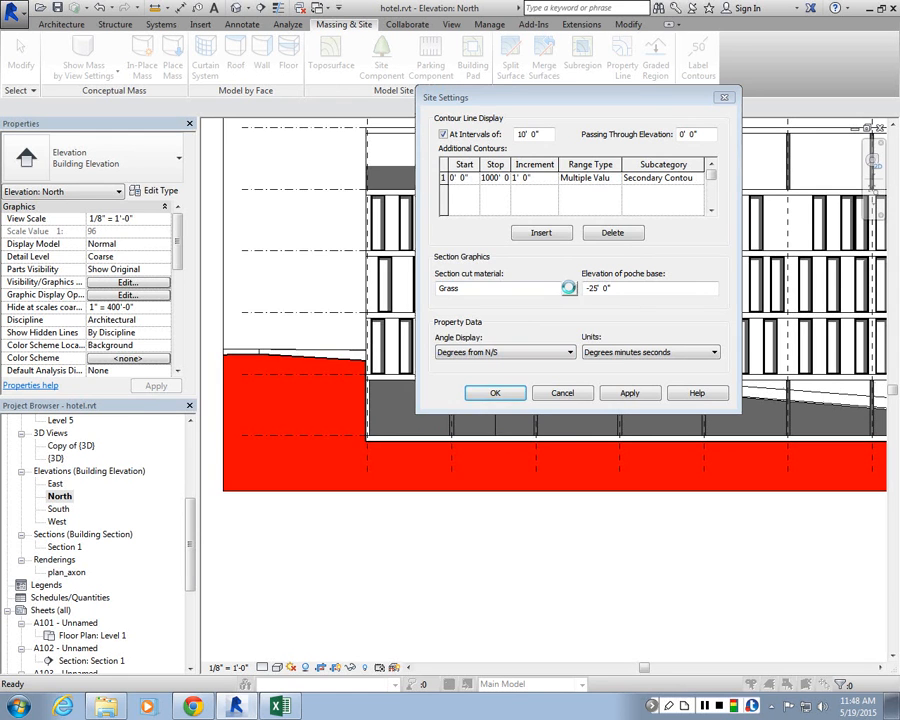
click(569, 291)
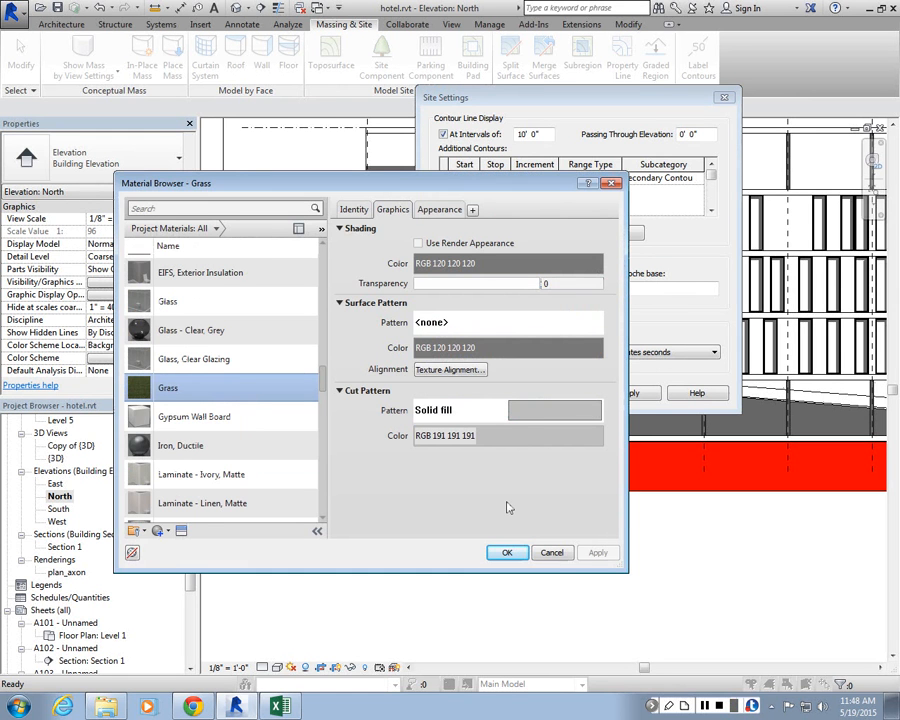
drag(563, 187, 460, 157)
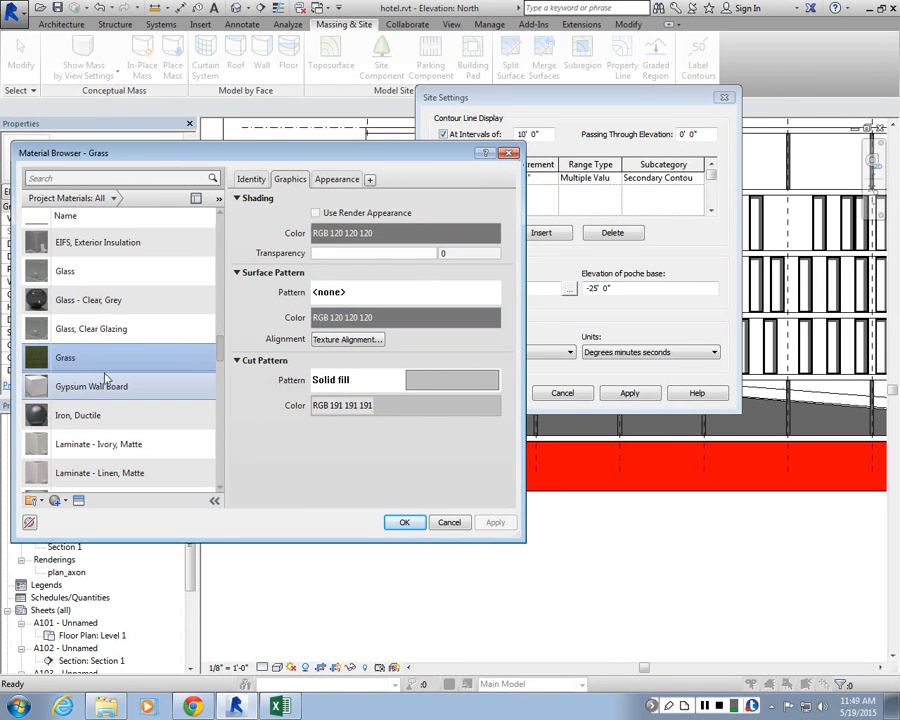
click(510, 153)
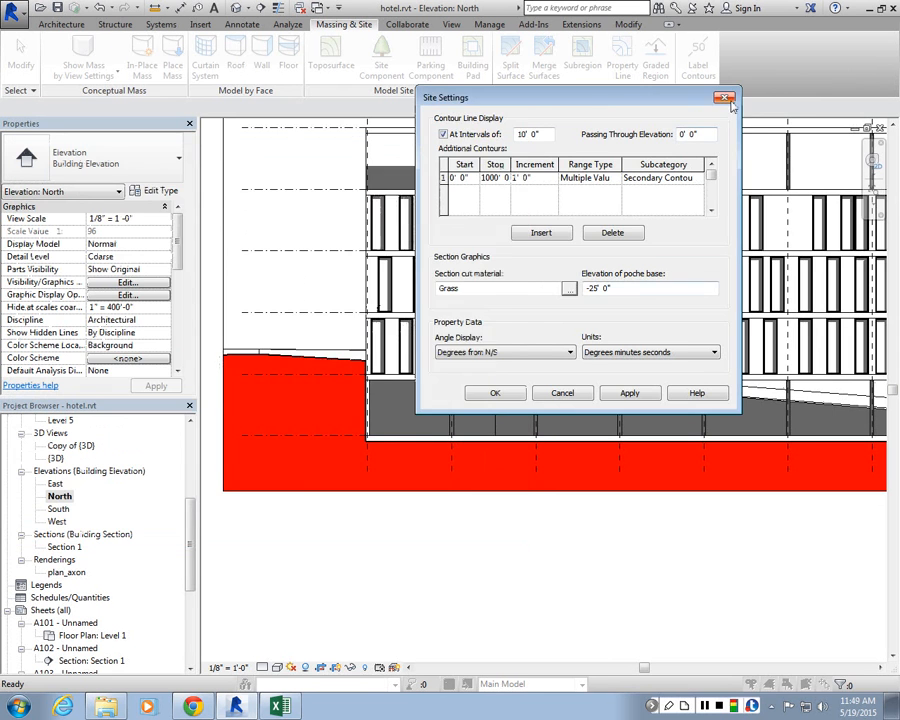
key(Return)
Step: Override the Topography cut pattern colour in the North elevation's visibility/graphics to a light grey
click(127, 282)
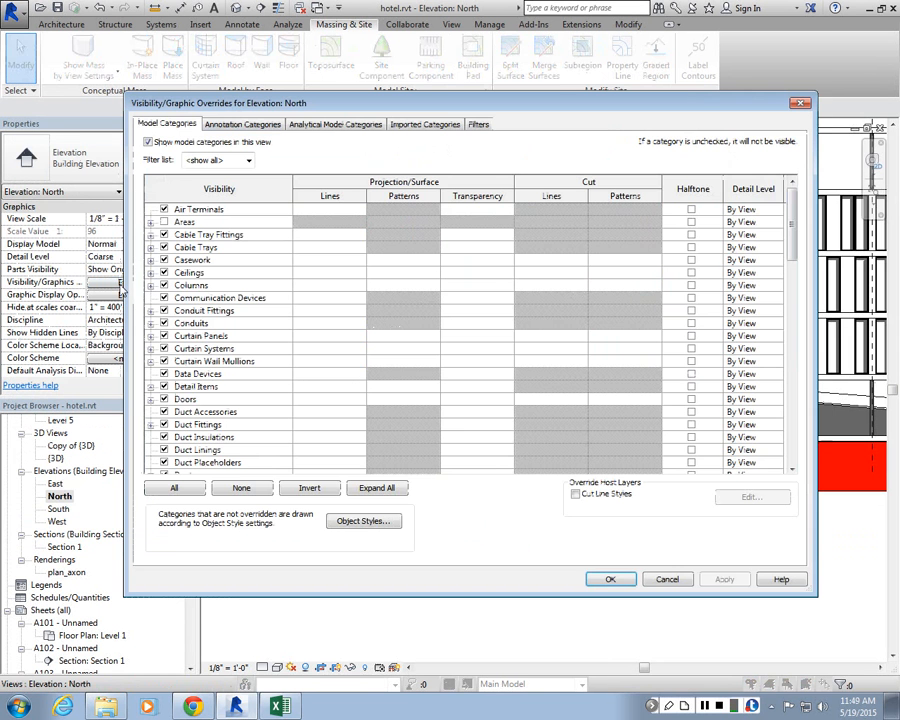
drag(800, 222, 785, 453)
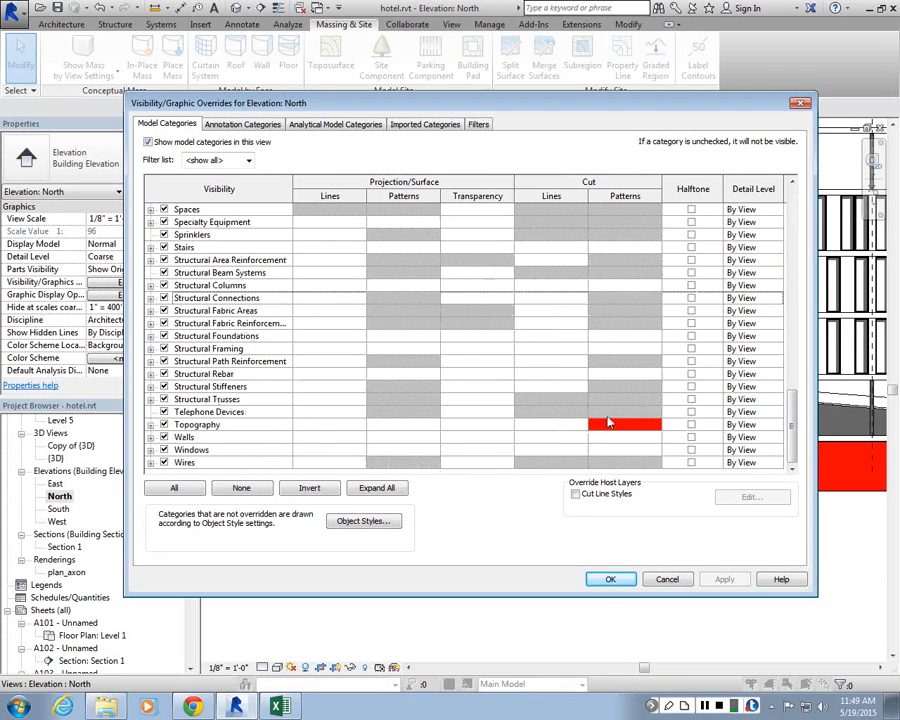
click(620, 425)
click(625, 425)
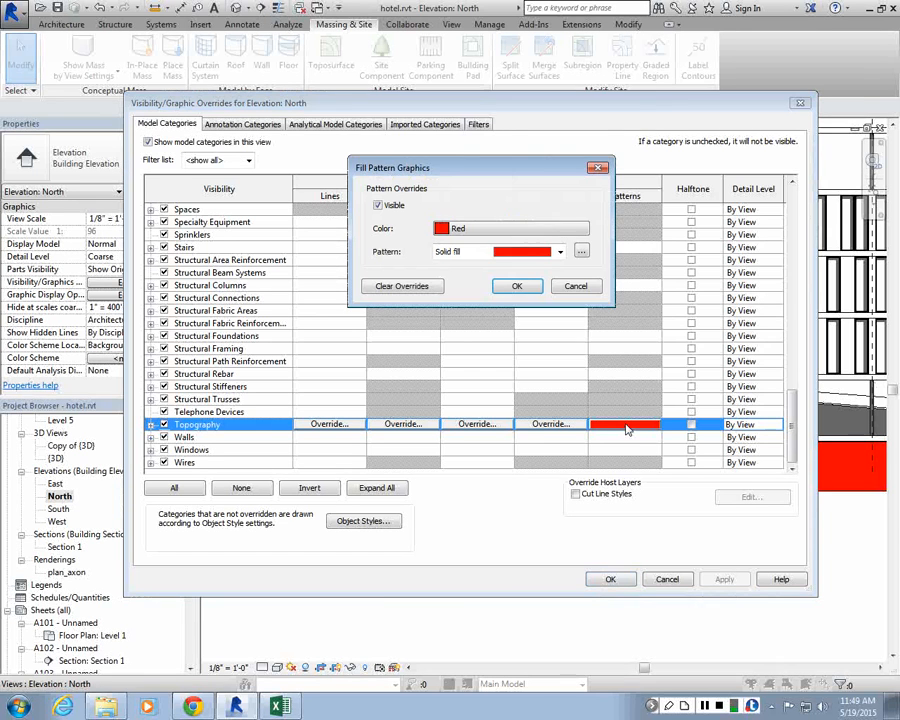
click(517, 240)
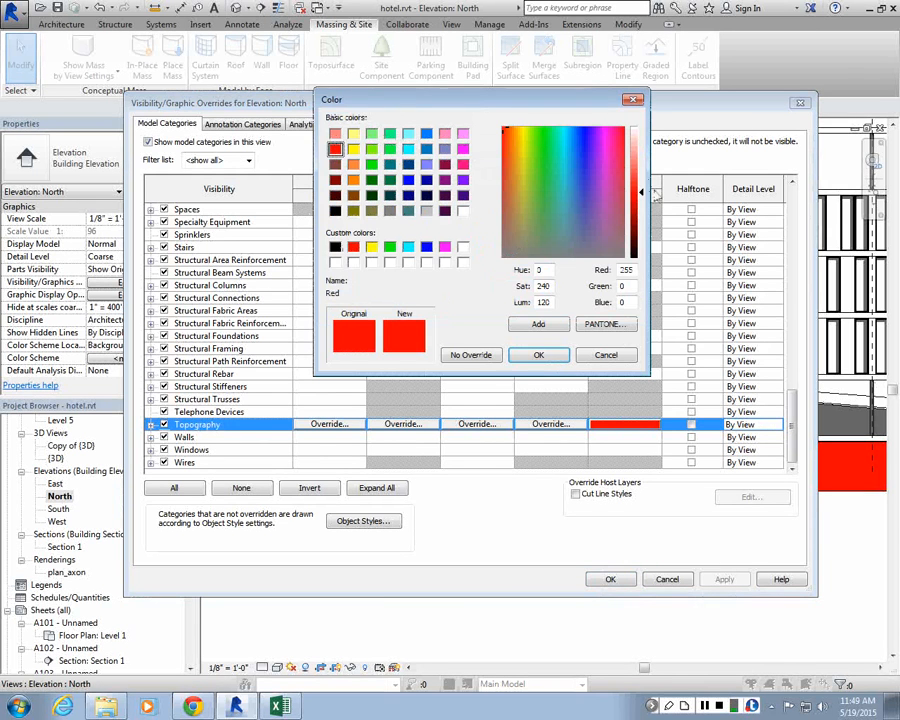
click(426, 210)
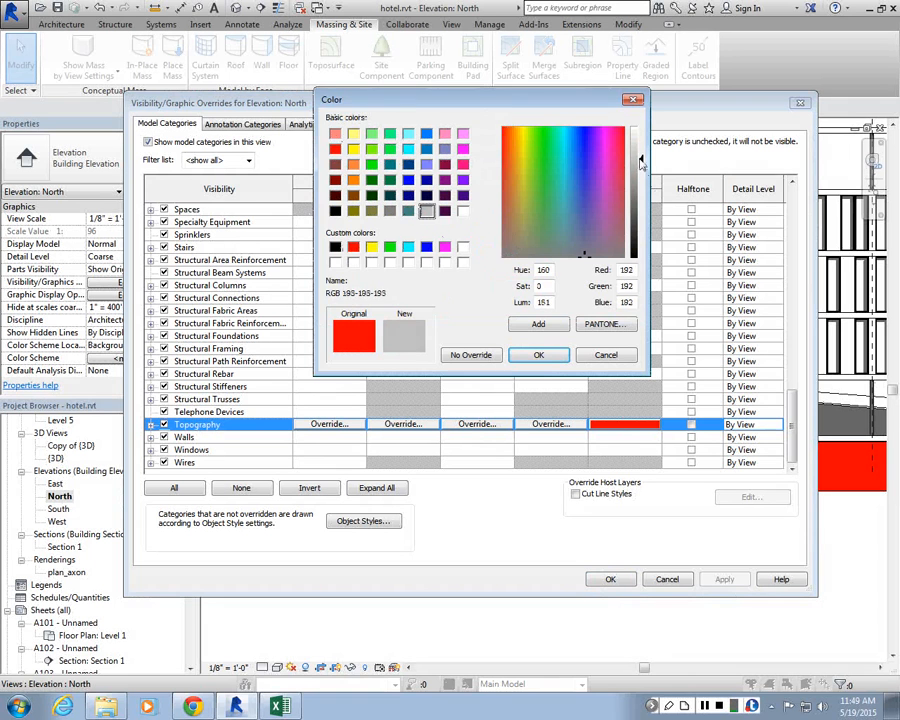
click(537, 354)
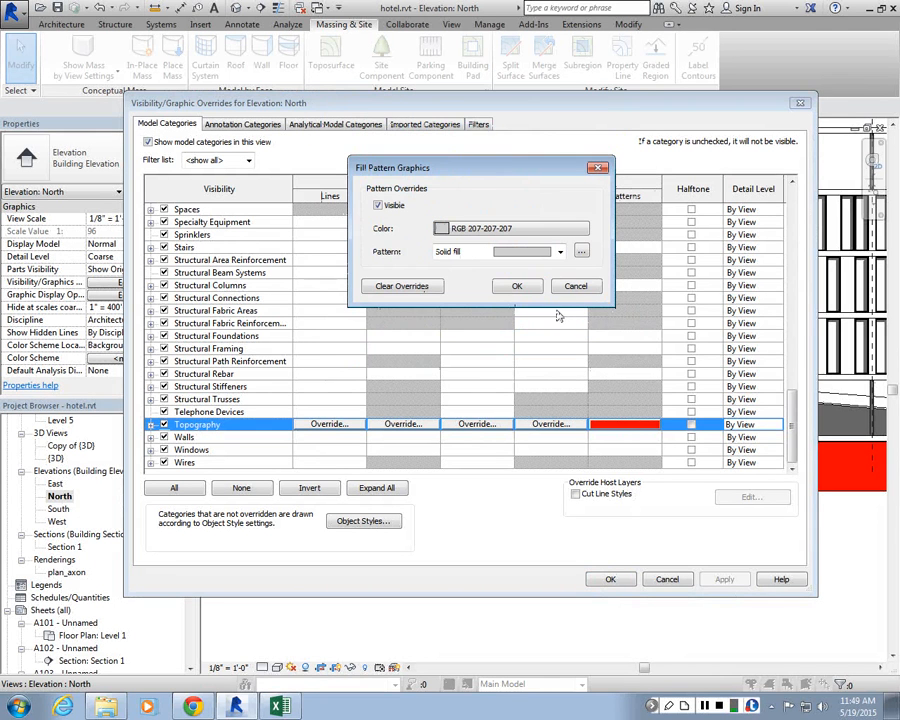
click(516, 286)
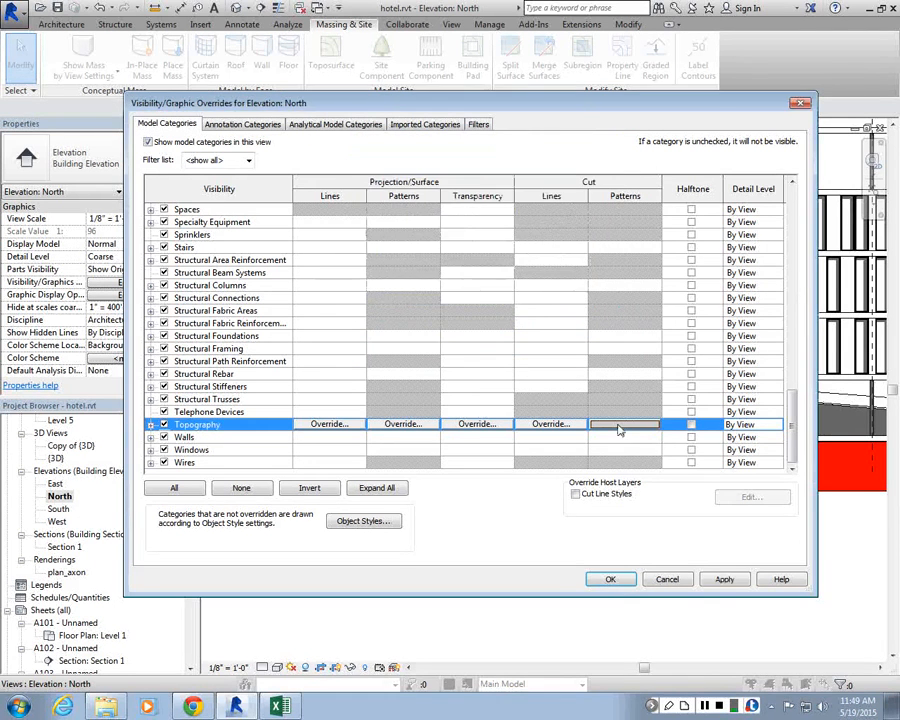
Step: Set the Topography cut fill pattern to Diagonal up-small and apply the overrides
click(605, 424)
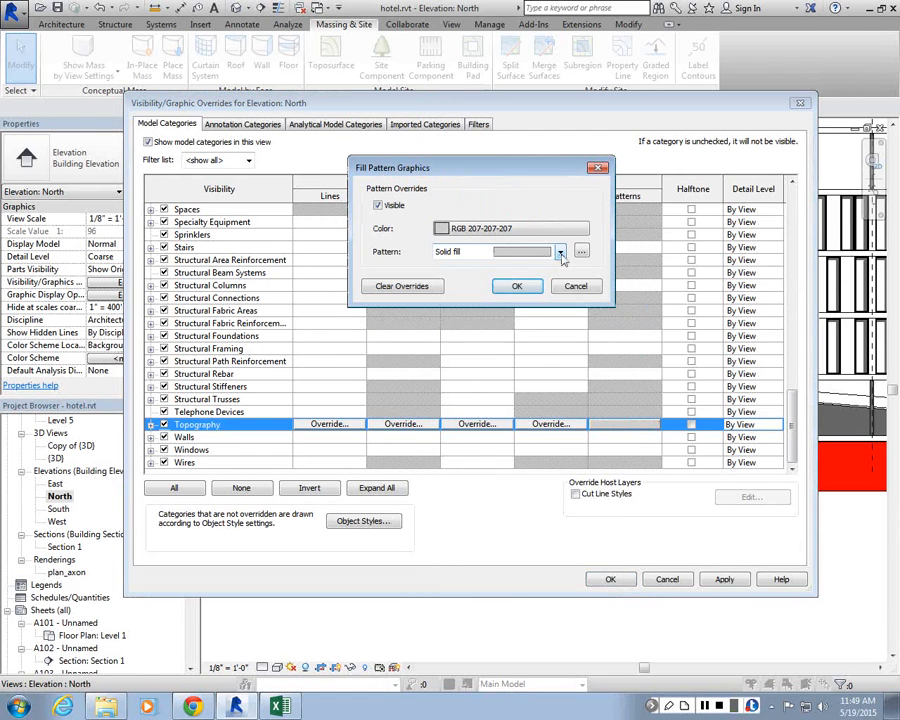
click(561, 253)
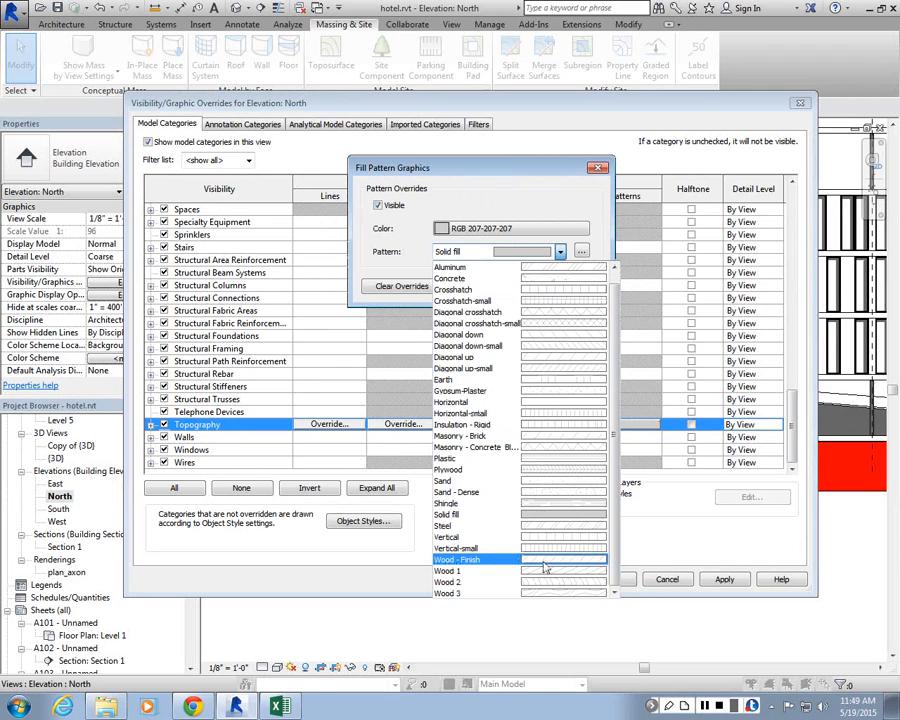
click(545, 376)
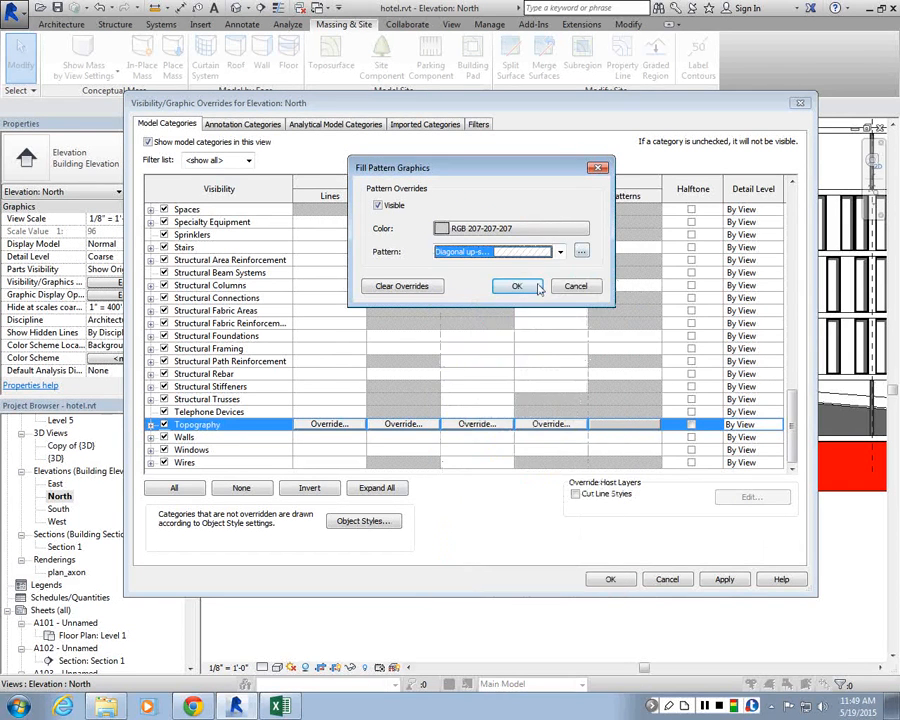
click(514, 286)
click(724, 580)
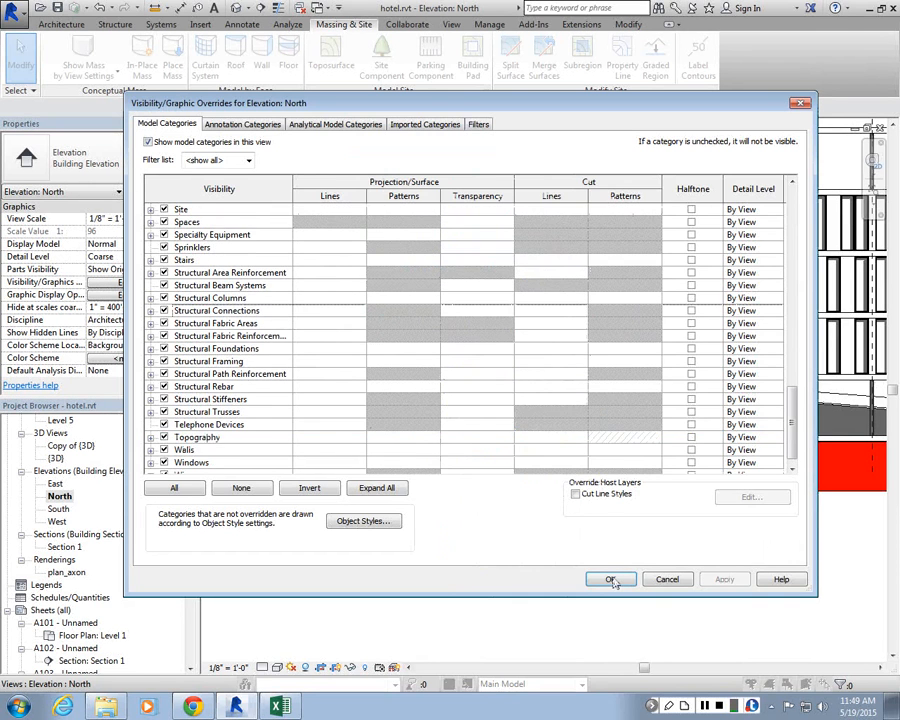
click(611, 577)
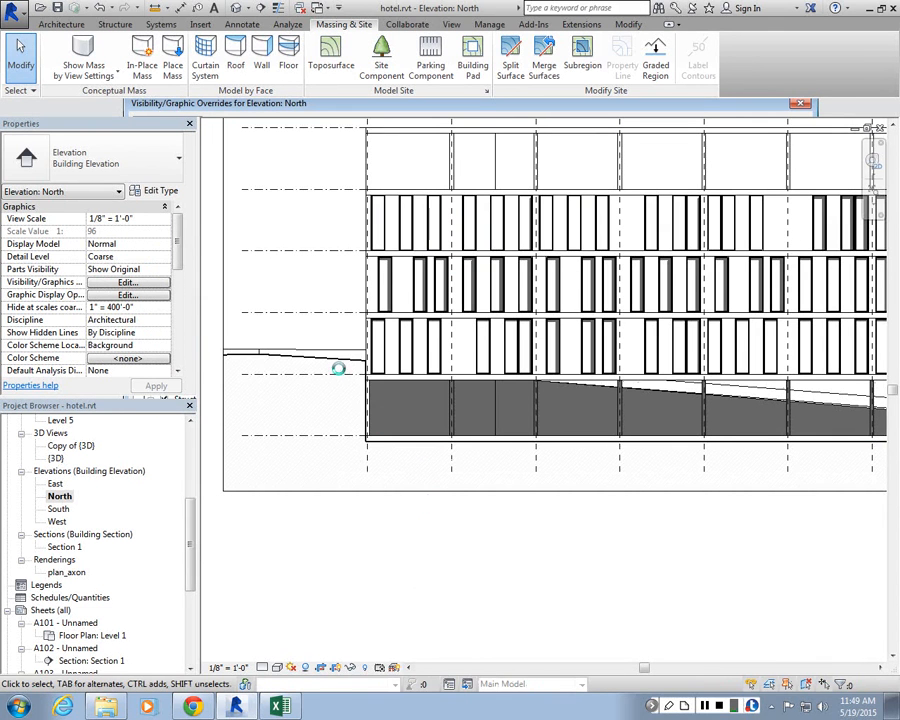
Step: Zoom into the elevation to inspect the topography's cut hatch near the building
scroll(549, 380, down, 3)
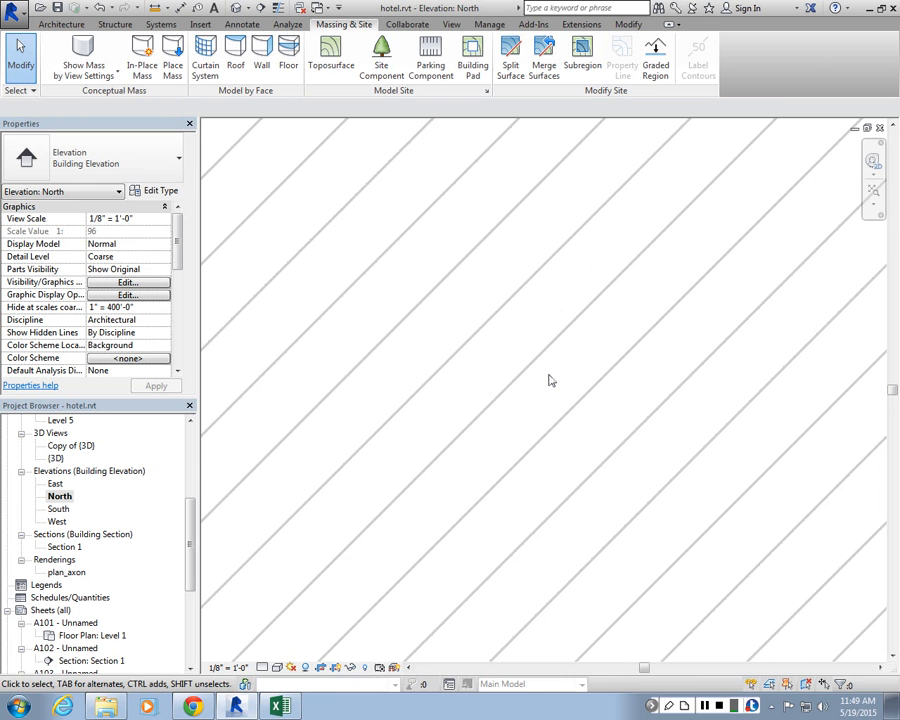
scroll(540, 378, down, 2)
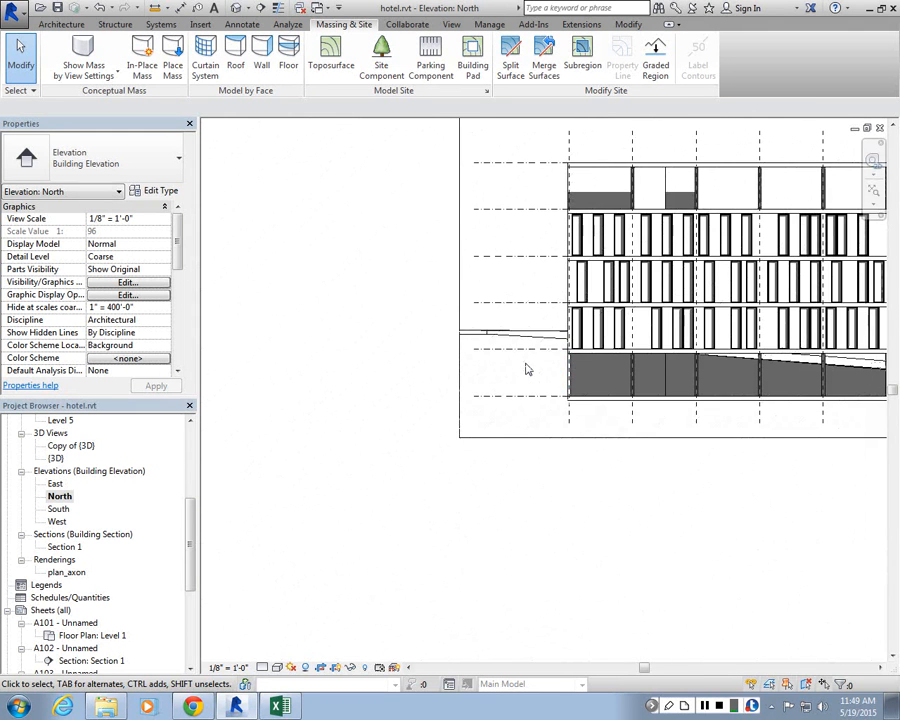
scroll(482, 350, up, 2)
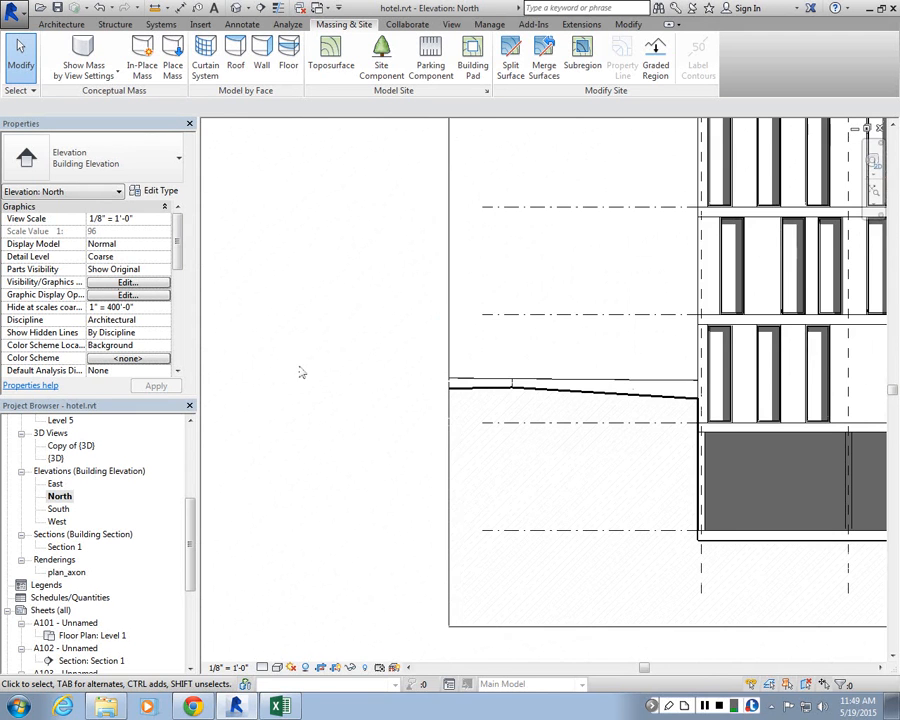
click(602, 627)
click(580, 453)
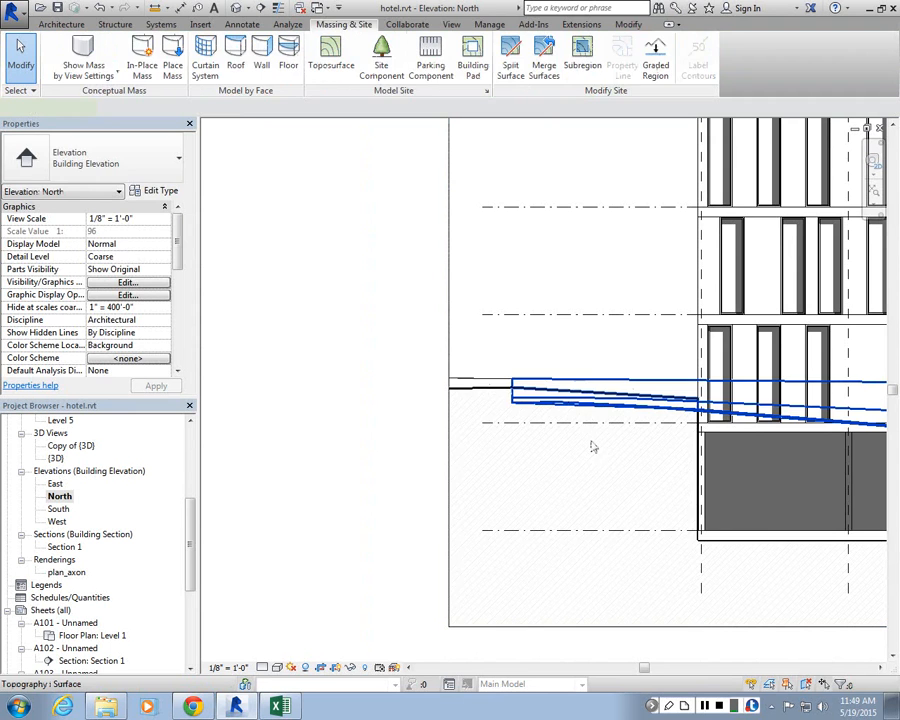
click(474, 393)
click(365, 262)
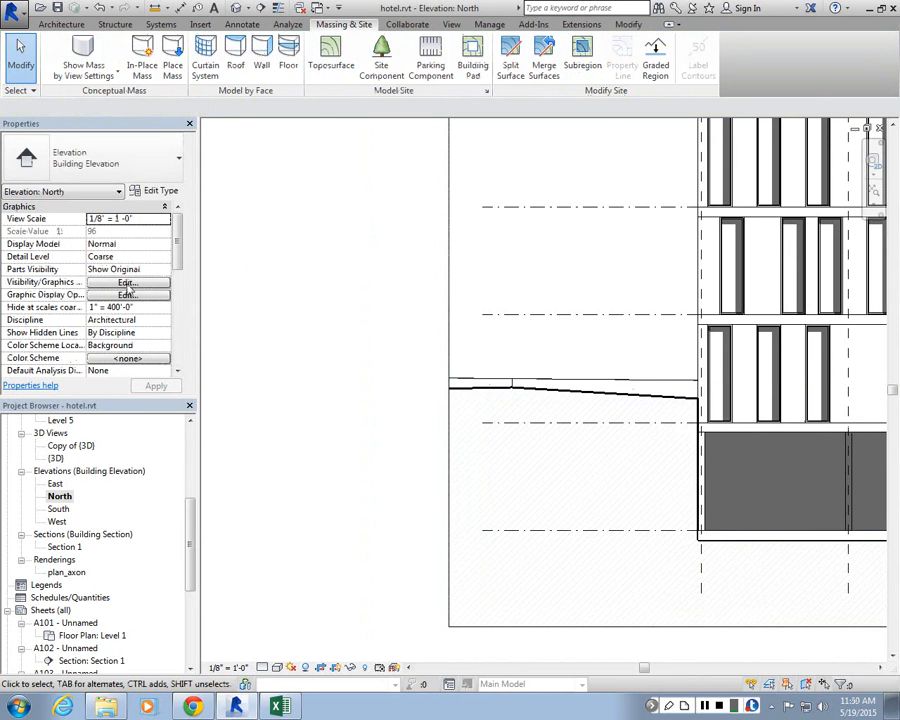
Step: Change the Topography cut pattern colour override to black in the North elevation's visibility/graphics
click(128, 285)
drag(793, 242, 811, 471)
click(610, 424)
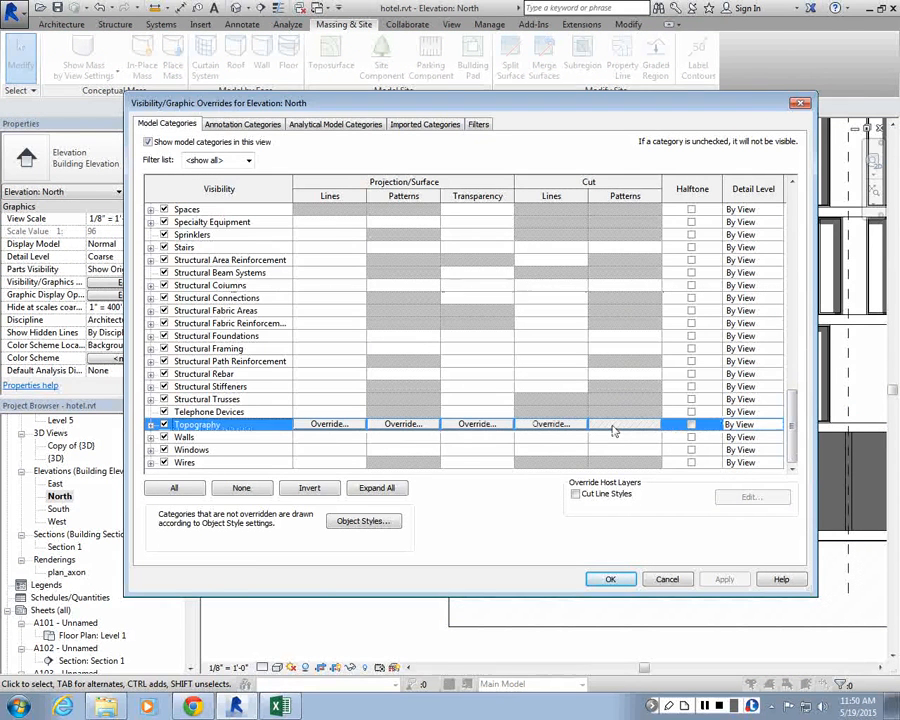
click(403, 424)
click(511, 228)
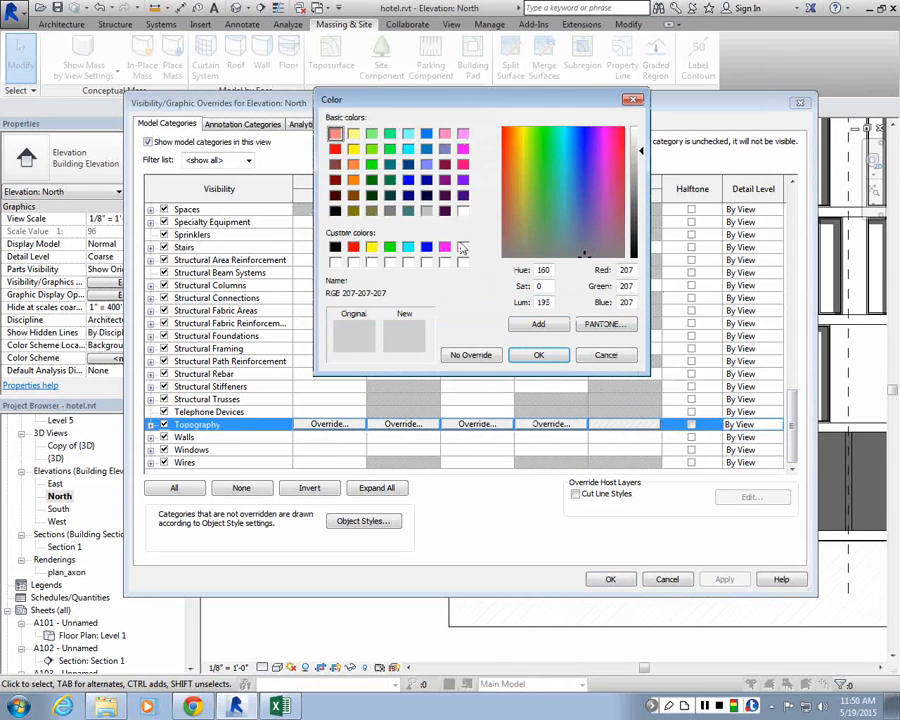
click(335, 246)
click(538, 354)
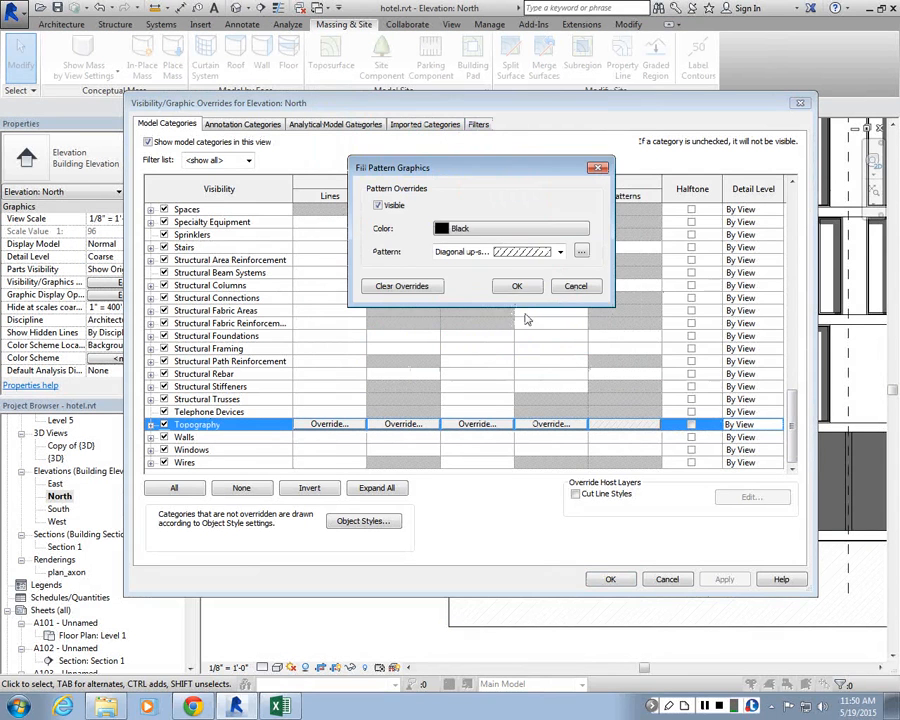
key(Return)
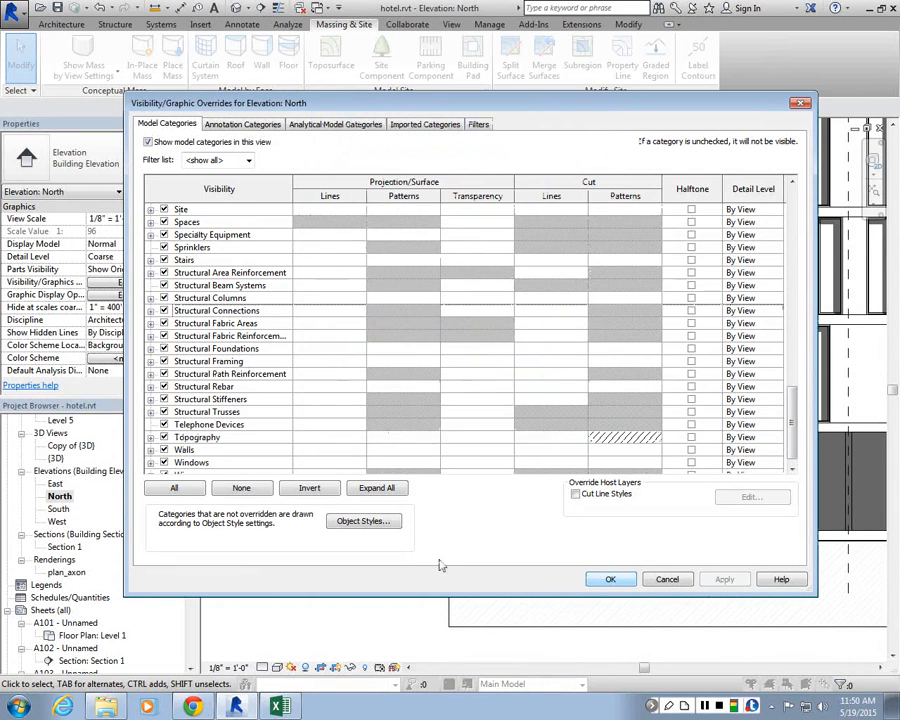
click(612, 578)
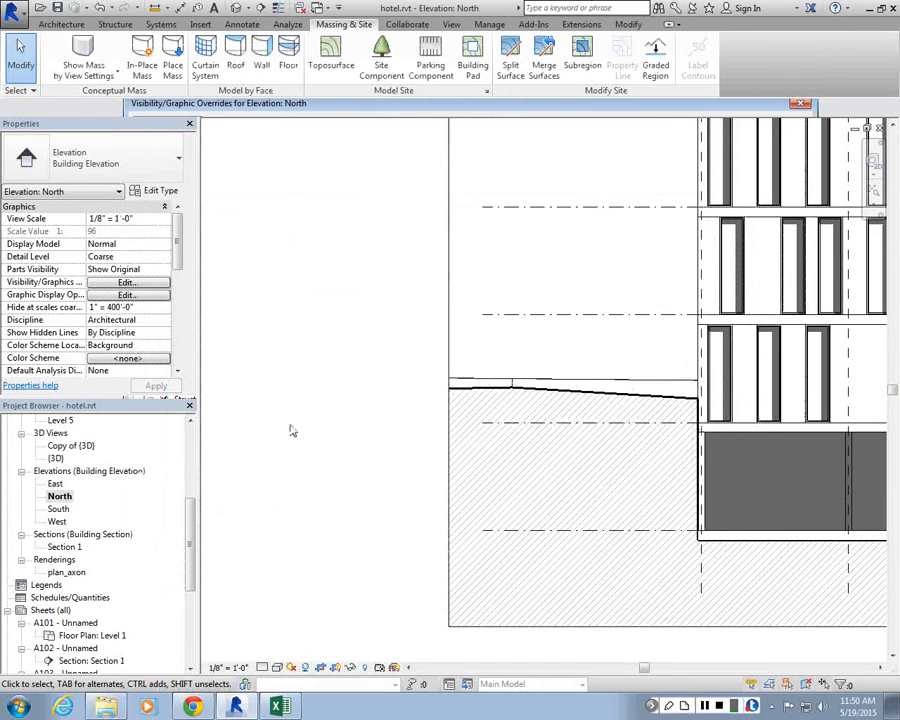
Step: Zoom in and out to review the North elevation with the new topography hatch
scroll(295, 430, down, 3)
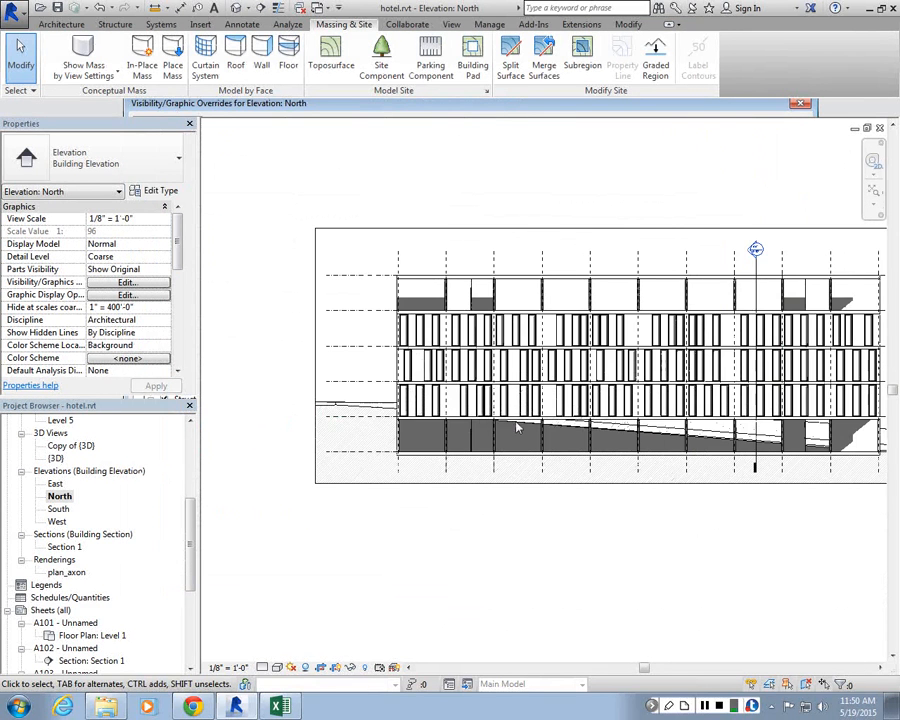
scroll(517, 428, down, 2)
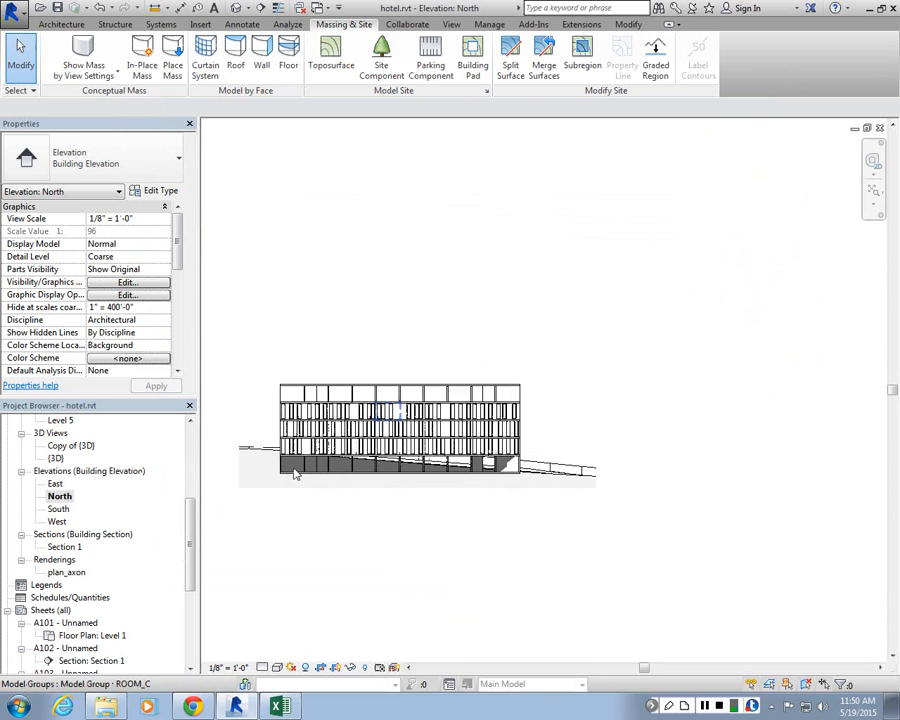
scroll(376, 405, up, 3)
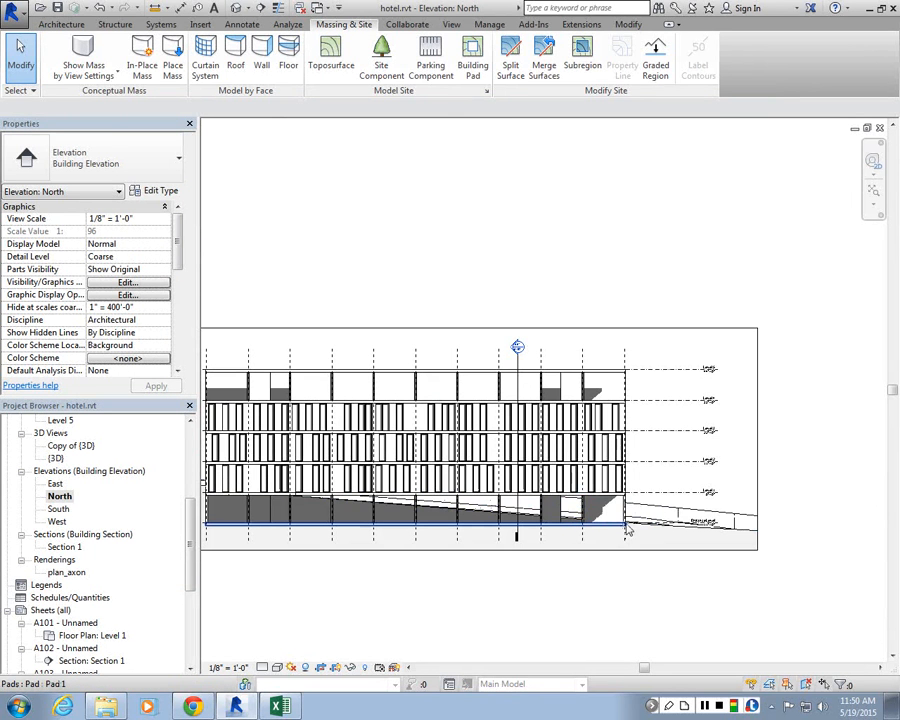
scroll(450, 524, down, 2)
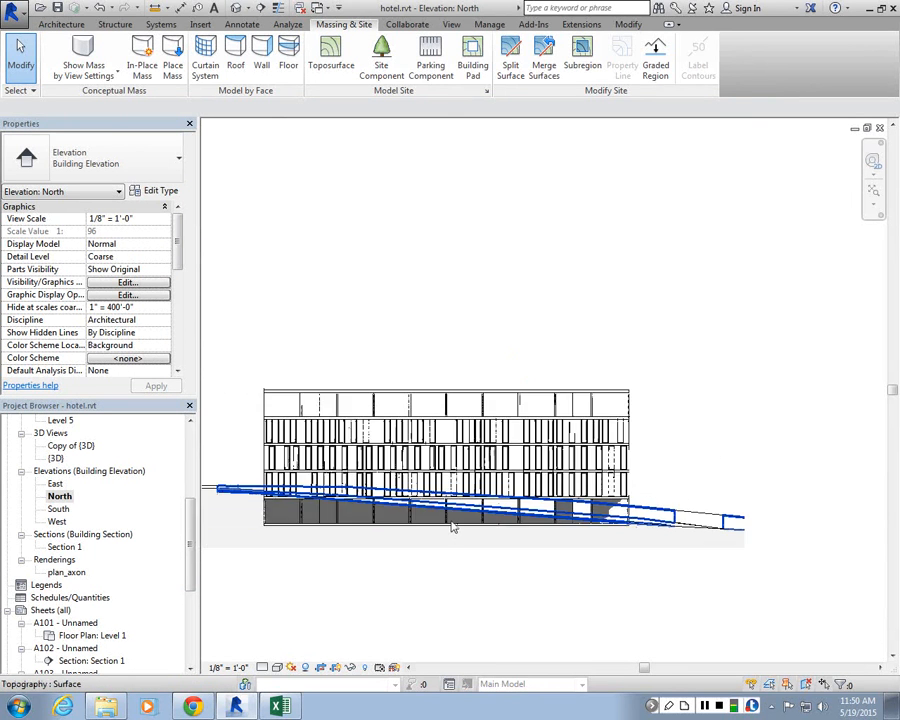
scroll(438, 514, up, 1)
scroll(438, 514, up, 1)
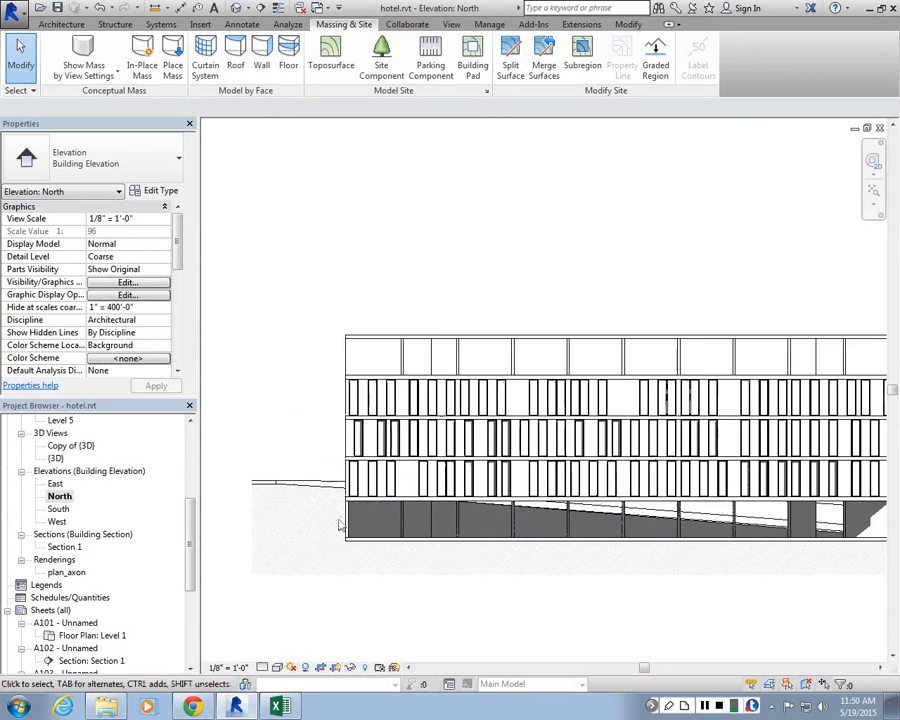
scroll(352, 551, up, 1)
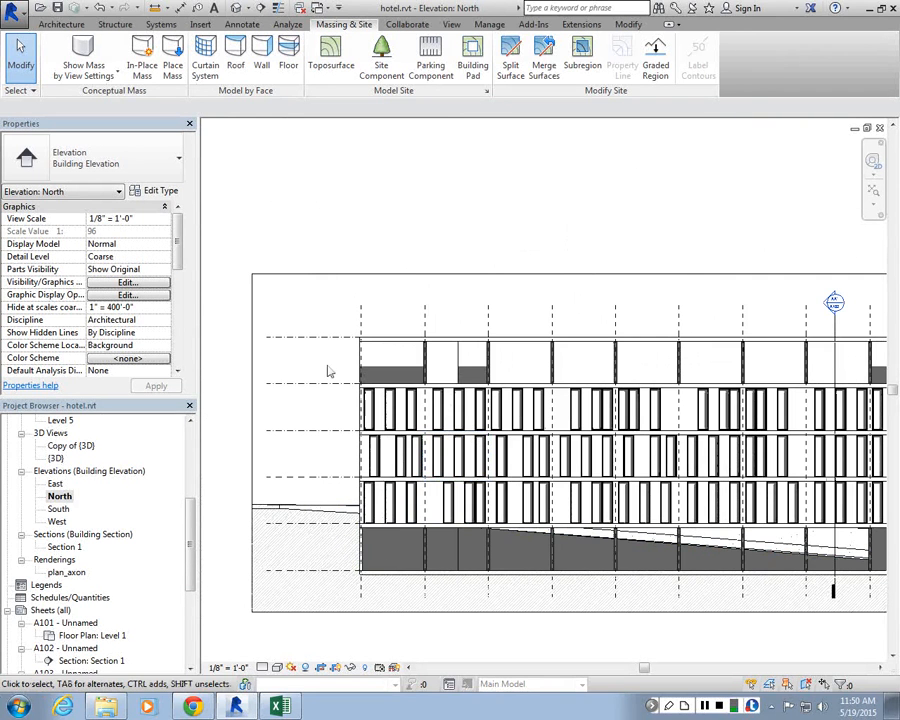
scroll(411, 250, down, 2)
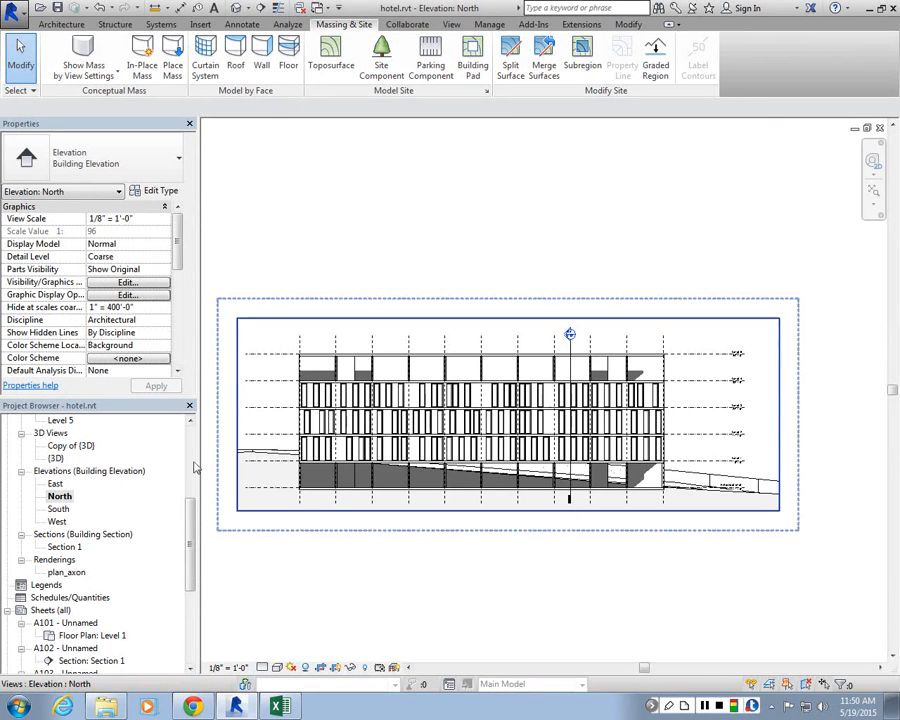
Step: Open the Level 2 floor plan from the project browser
scroll(44, 478, up, 5)
double_click(58, 472)
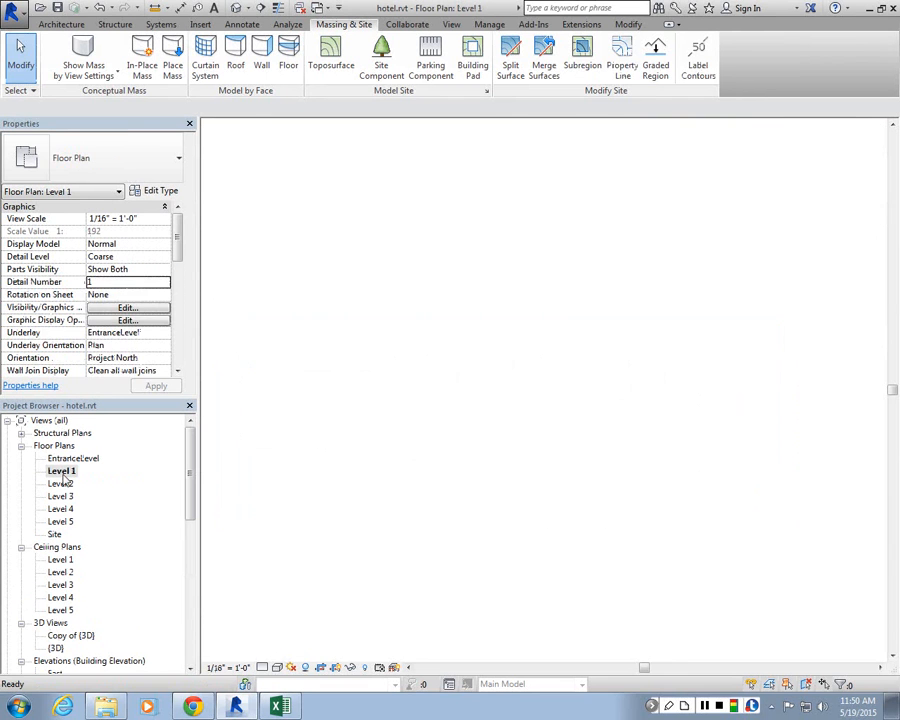
double_click(62, 484)
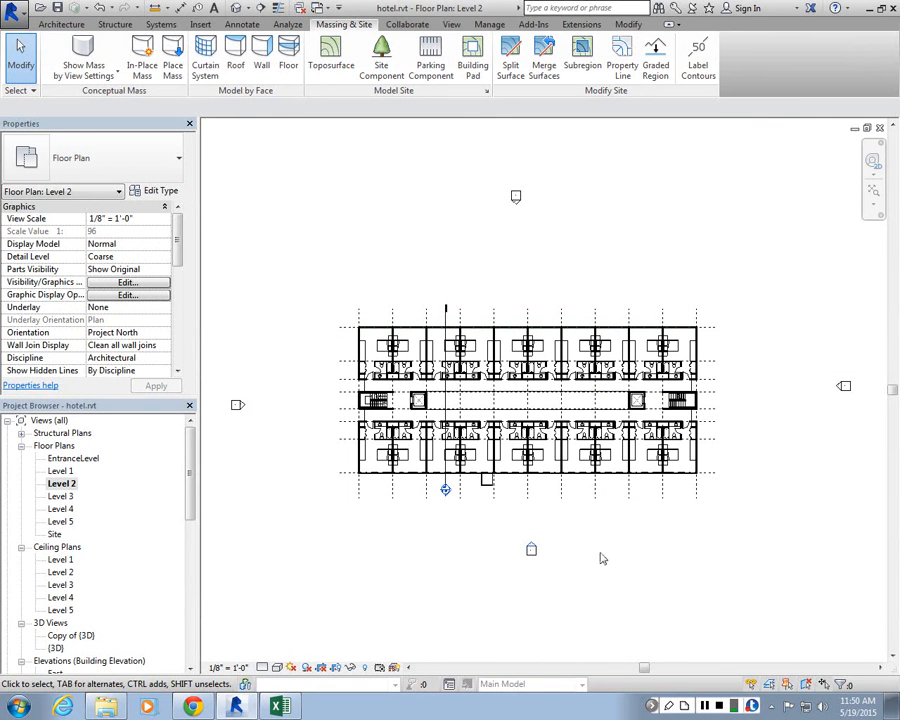
scroll(566, 300, up, 3)
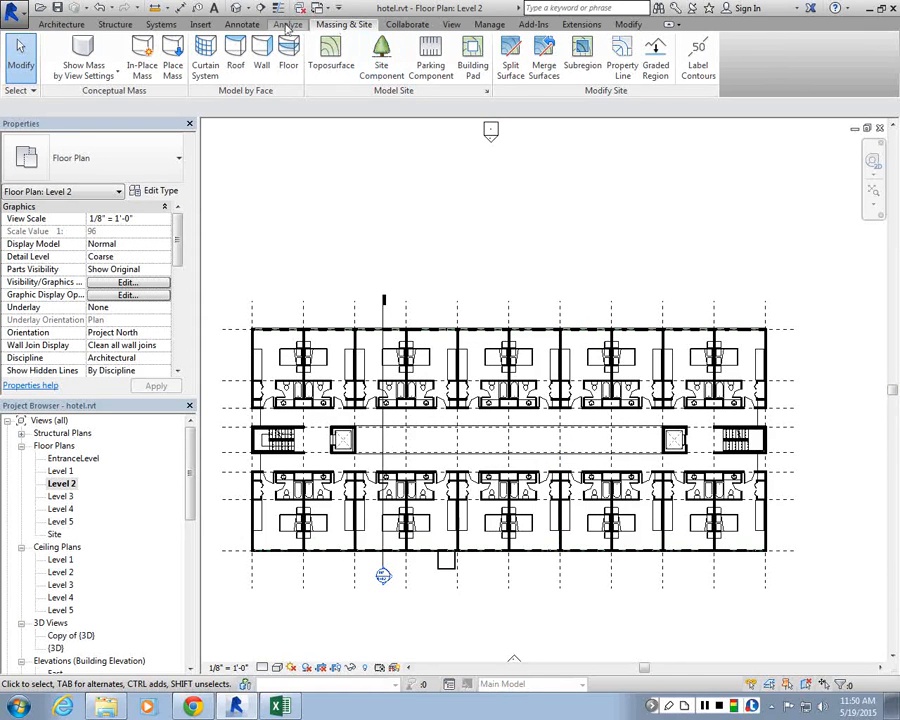
Step: Create a new vertical building section cutting through the Level 2 plan across both room rows and the corridor
click(62, 22)
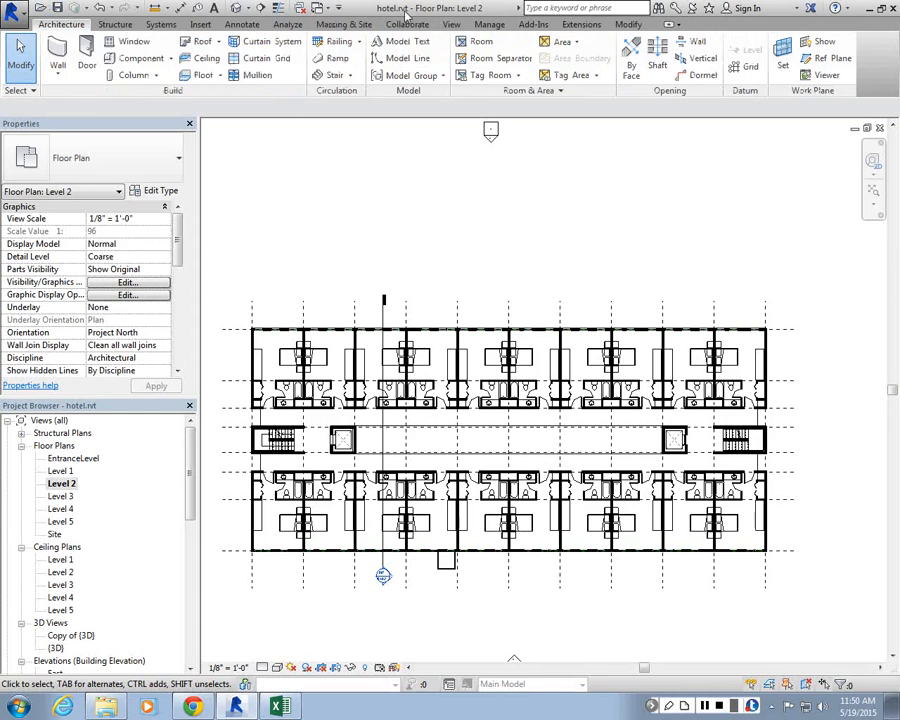
click(451, 24)
click(472, 66)
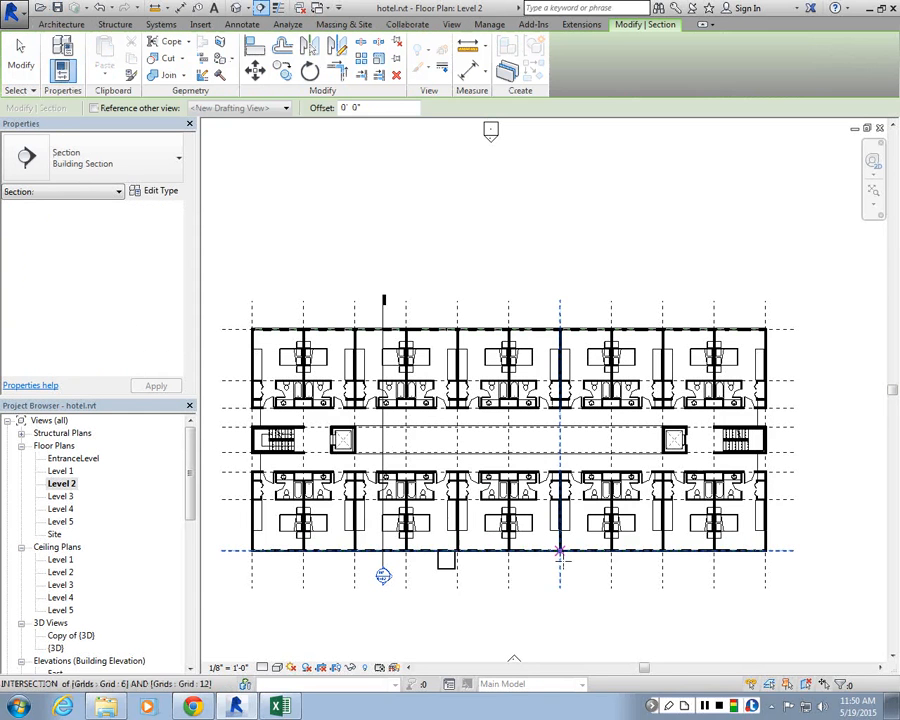
click(592, 593)
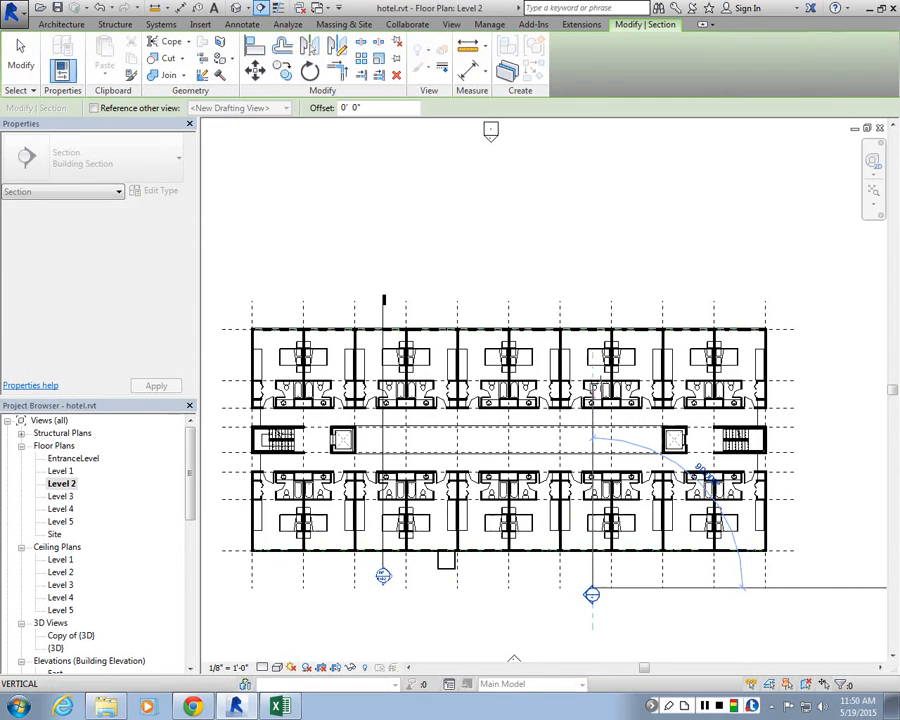
click(591, 298)
key(Escape)
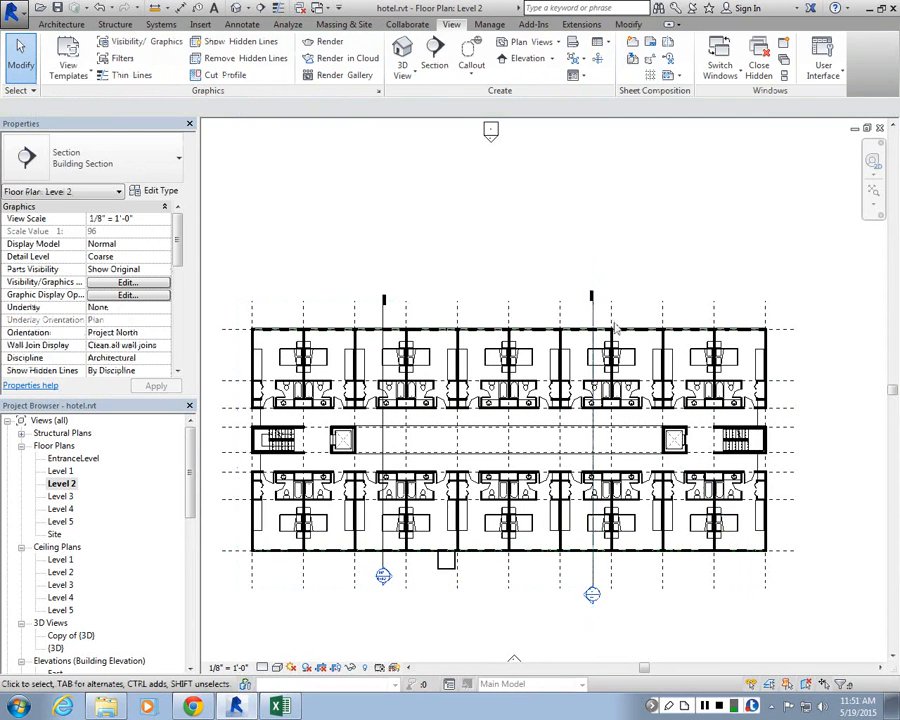
Step: Select the new section line and flip its viewing direction
scroll(619, 588, up, 7)
scroll(515, 599, up, 3)
scroll(565, 565, down, 7)
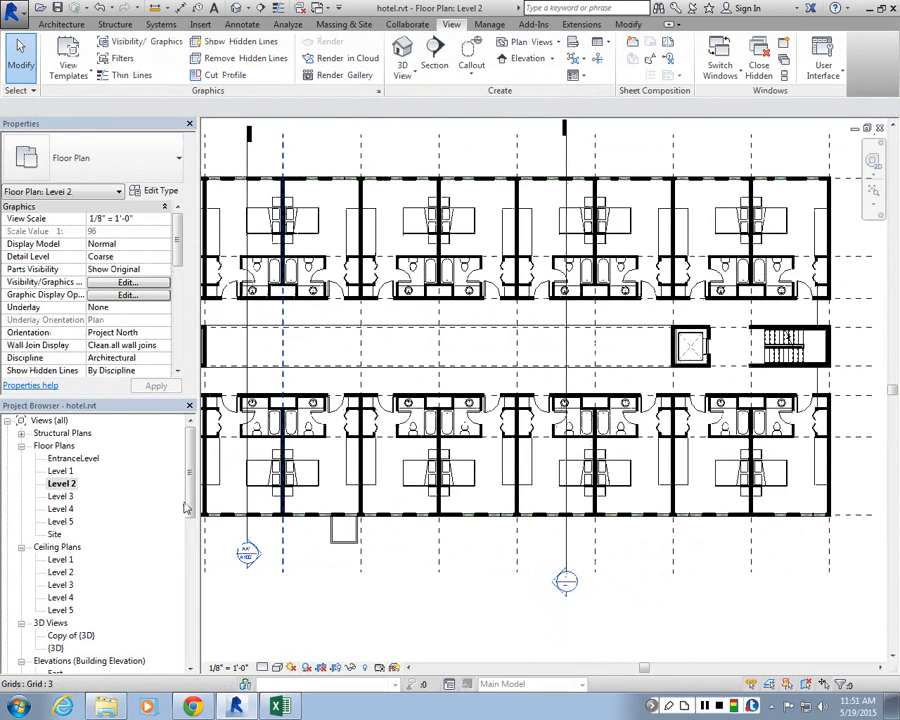
drag(189, 508, 191, 540)
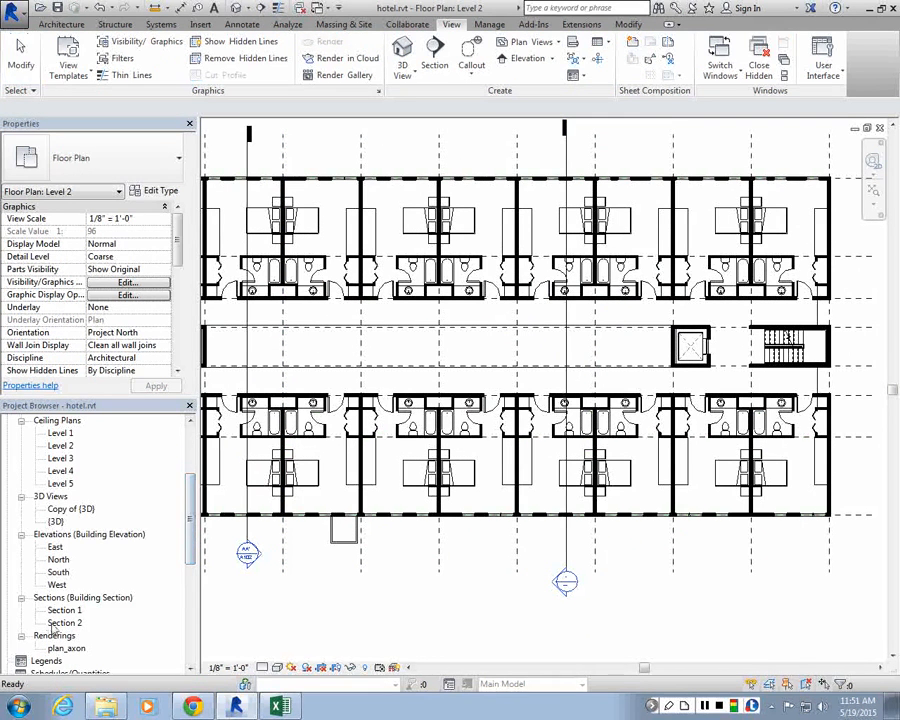
click(567, 521)
scroll(577, 299, down, 2)
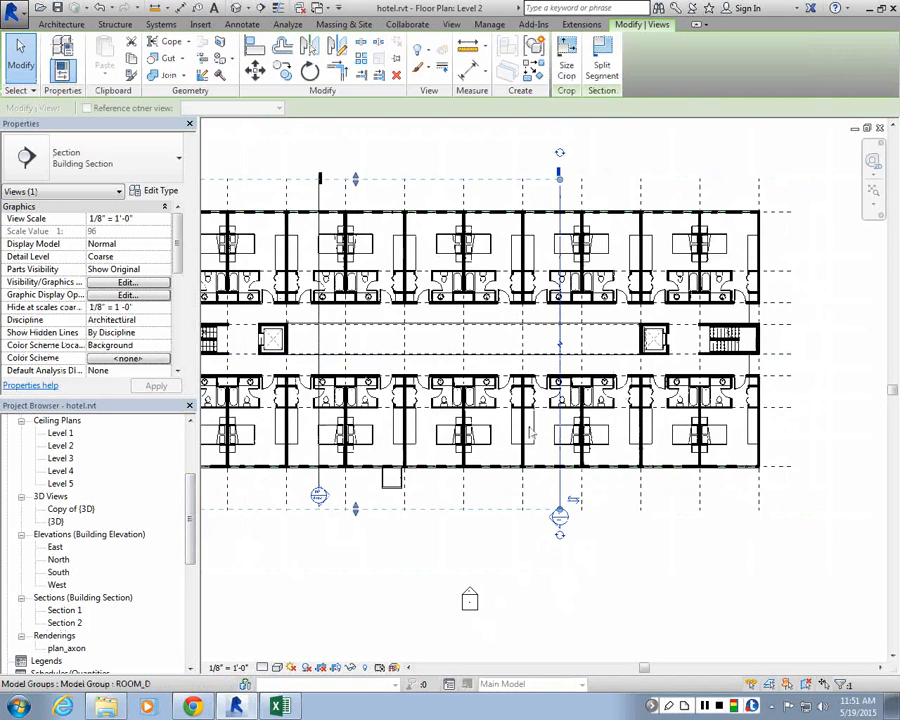
scroll(582, 507, up, 2)
click(582, 505)
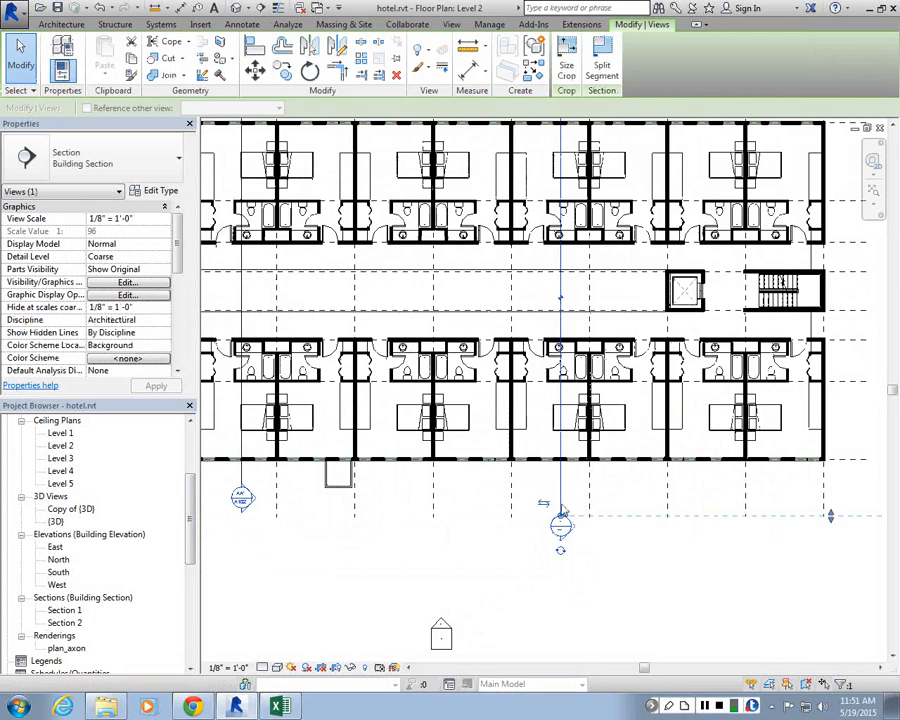
click(544, 504)
Step: Extend the new section's crop width leftward past the building's edge
scroll(683, 555, down, 3)
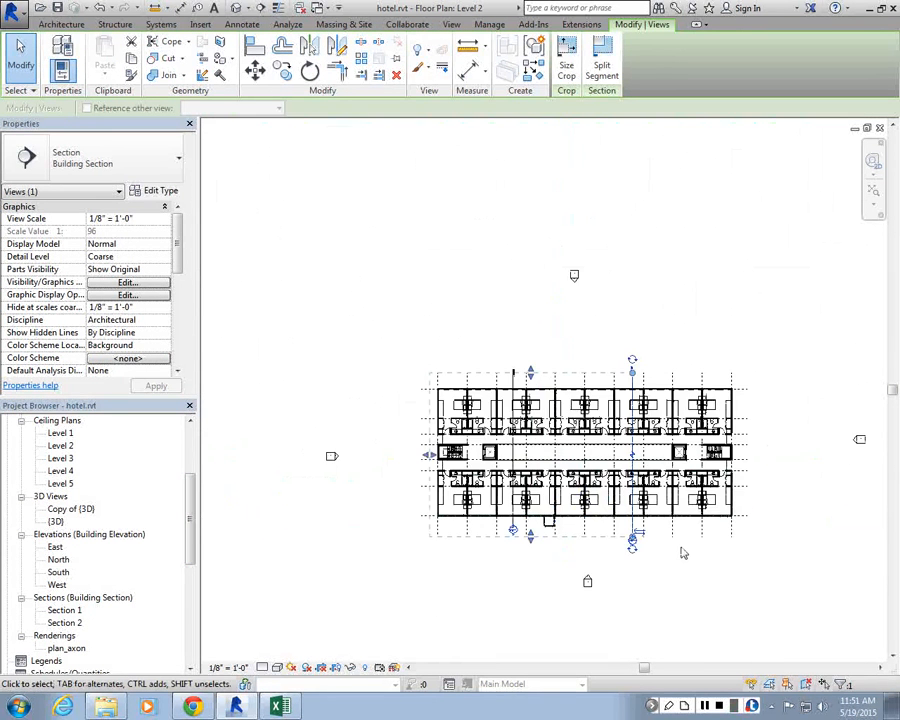
scroll(433, 463, up, 4)
drag(433, 463, 452, 468)
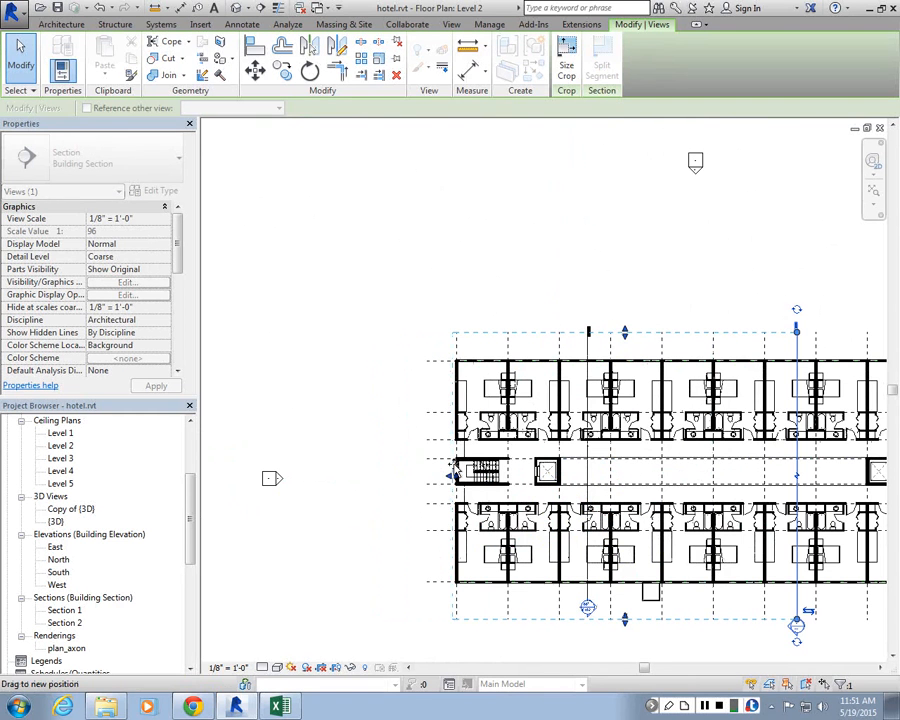
drag(452, 468, 410, 476)
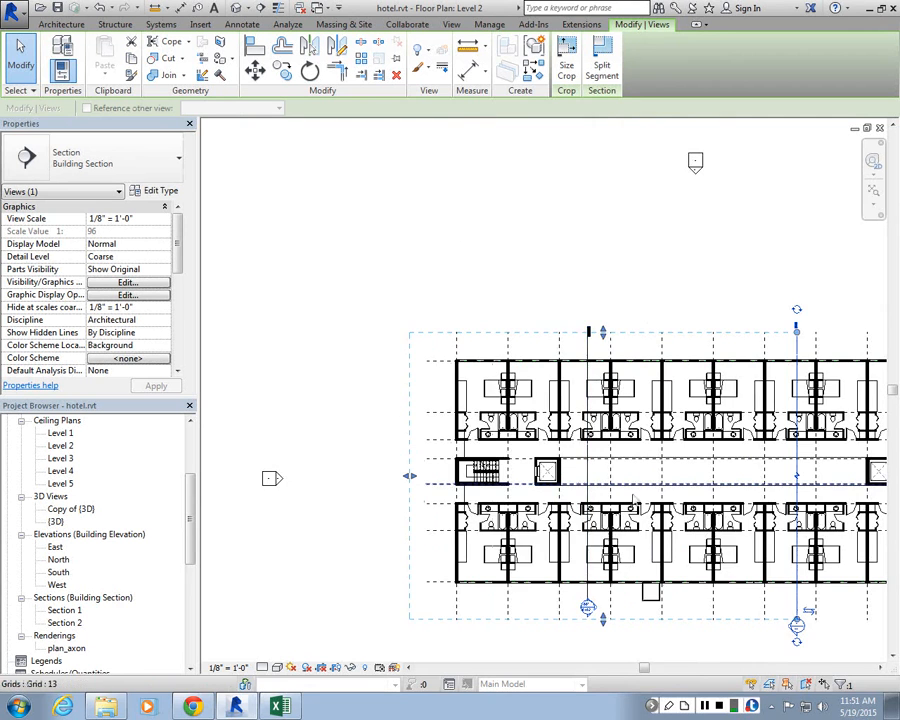
Step: Open the Section 2 view from the project browser
scroll(633, 500, down, 2)
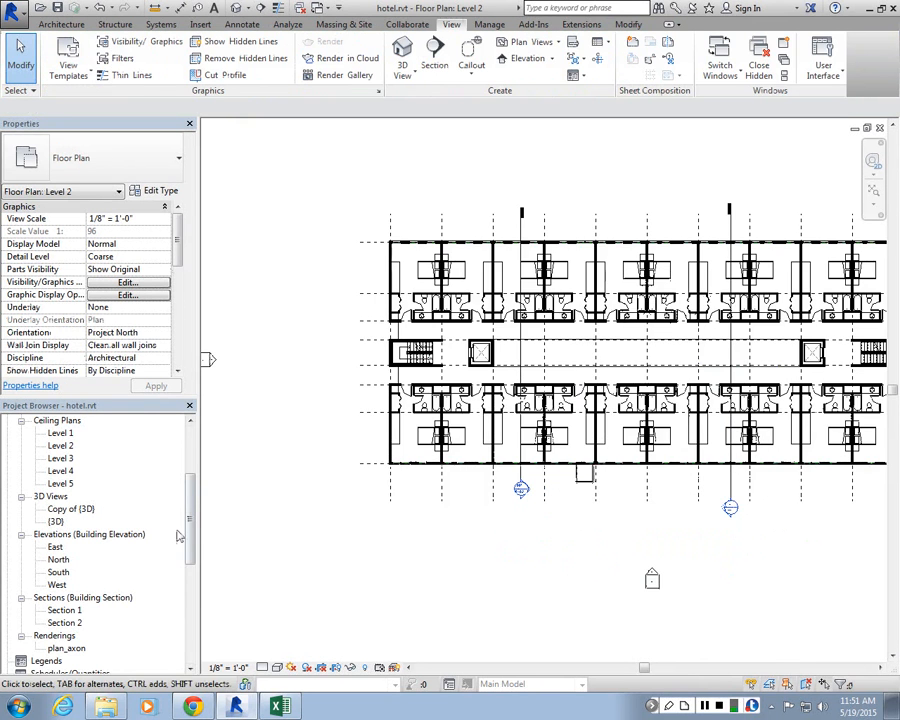
drag(189, 526, 189, 565)
double_click(72, 522)
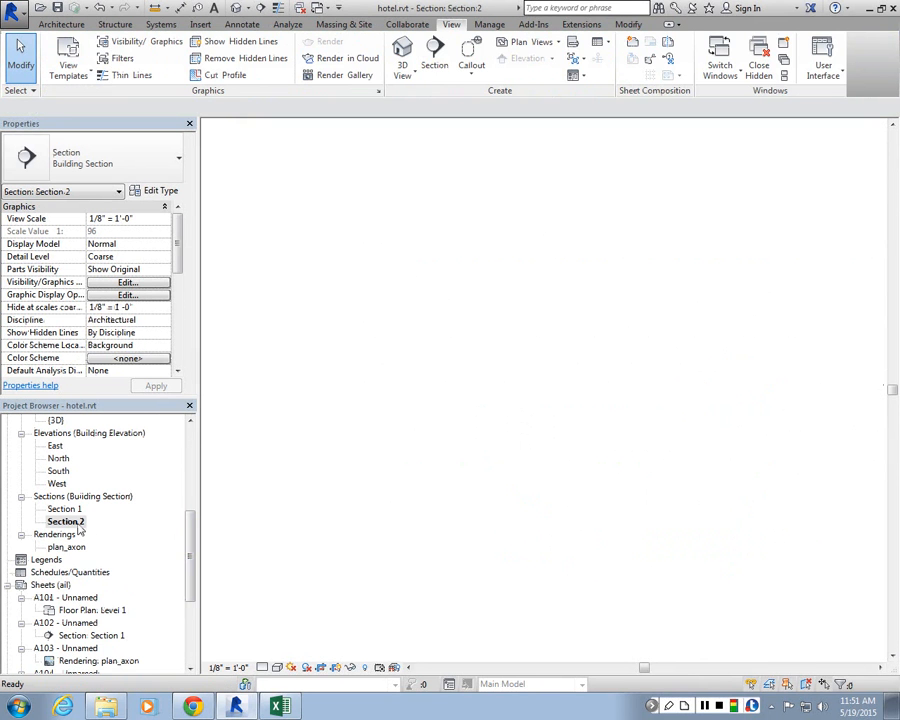
Step: Zoom around Section 2 to inspect the elevator shaft walls and floor slabs
scroll(705, 510, up, 2)
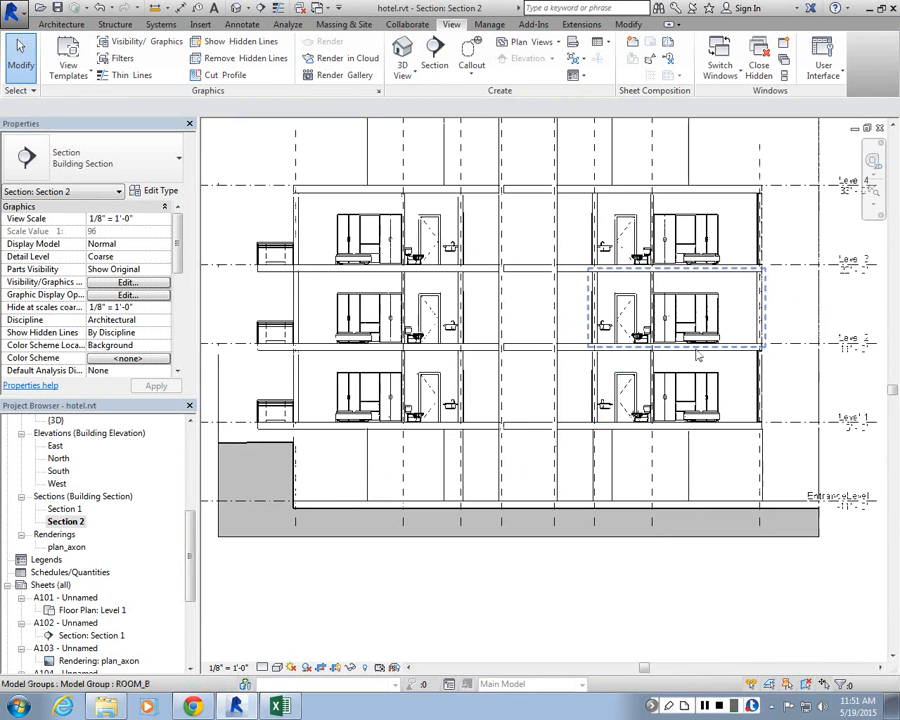
scroll(615, 437, up, 3)
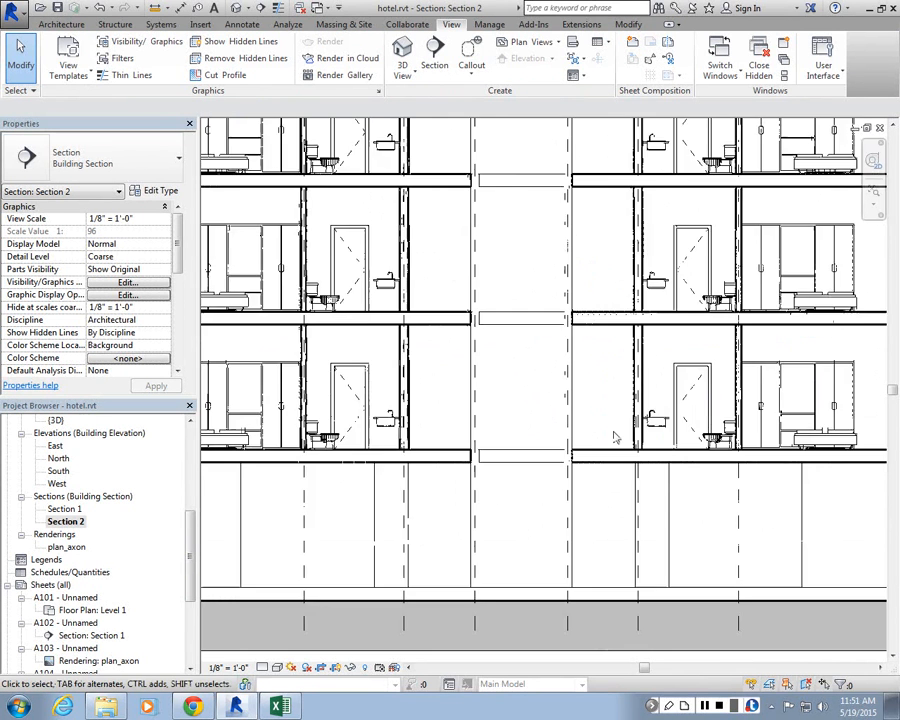
scroll(615, 437, up, 2)
scroll(620, 415, up, 2)
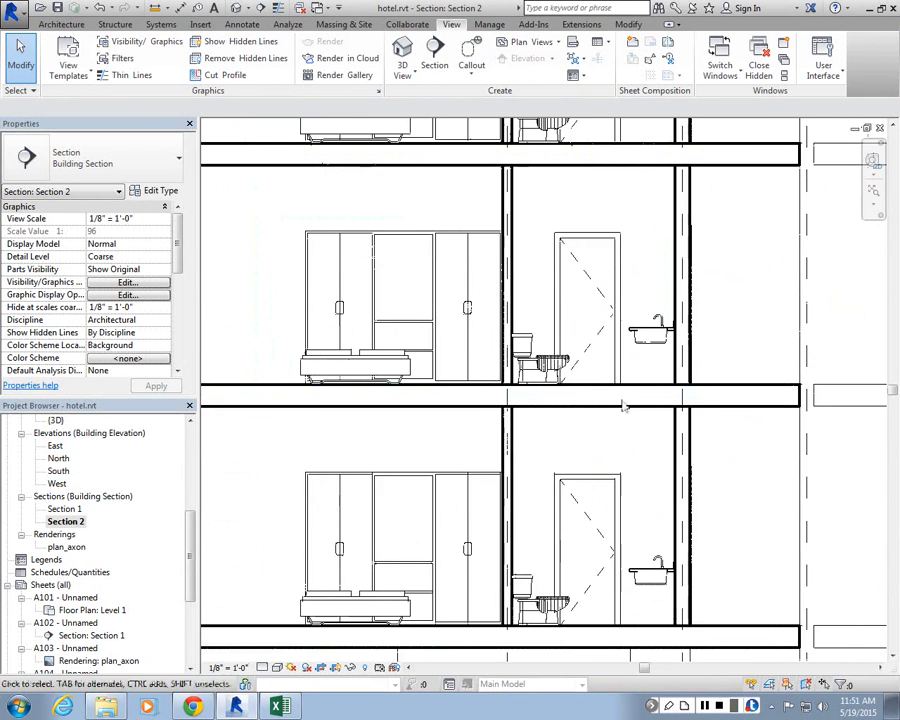
scroll(665, 403, down, 2)
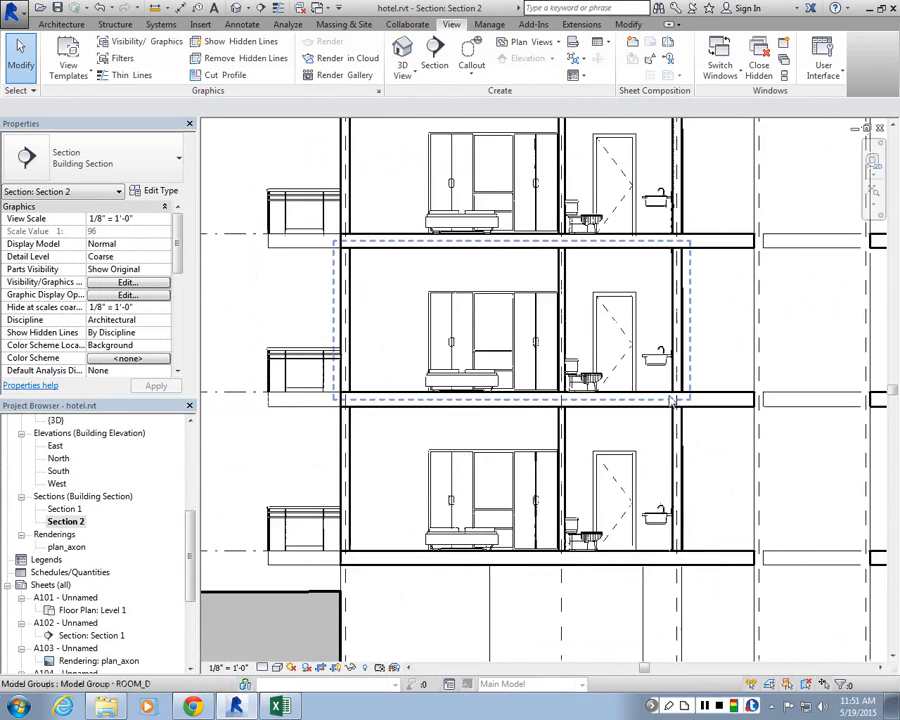
scroll(700, 410, down, 2)
scroll(725, 410, up, 2)
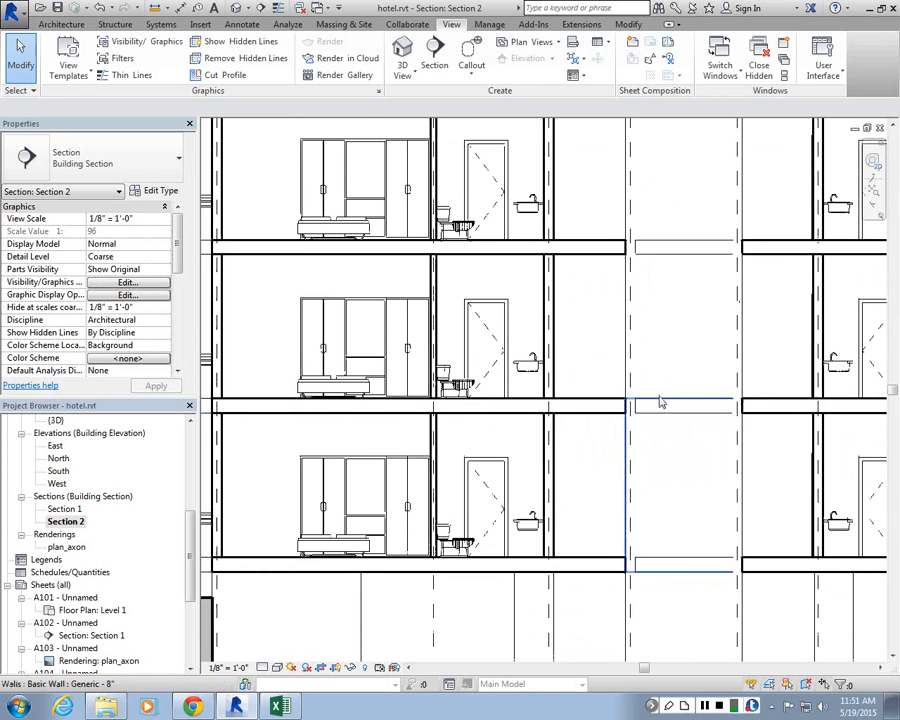
scroll(713, 400, up, 2)
Step: Align the top of the elevator shaft wall to the underside of the floor slab above
click(705, 410)
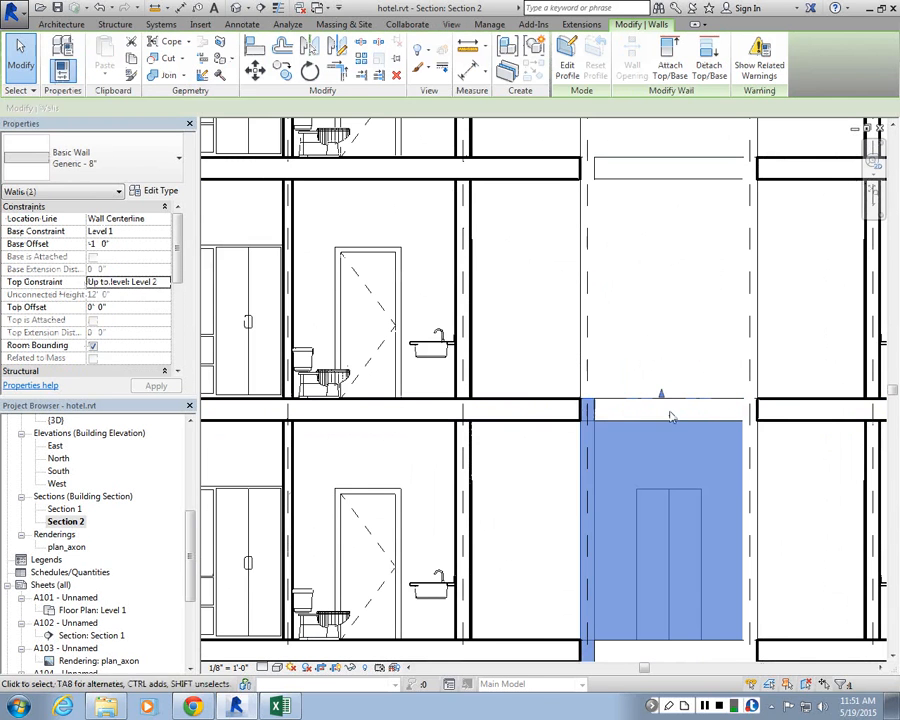
click(775, 480)
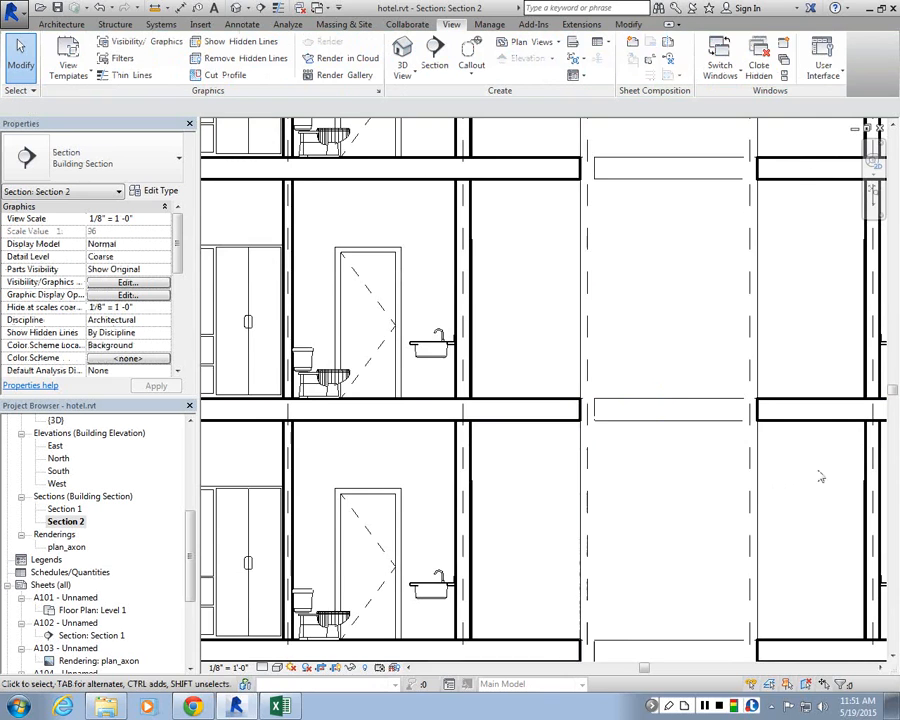
scroll(818, 474, up, 2)
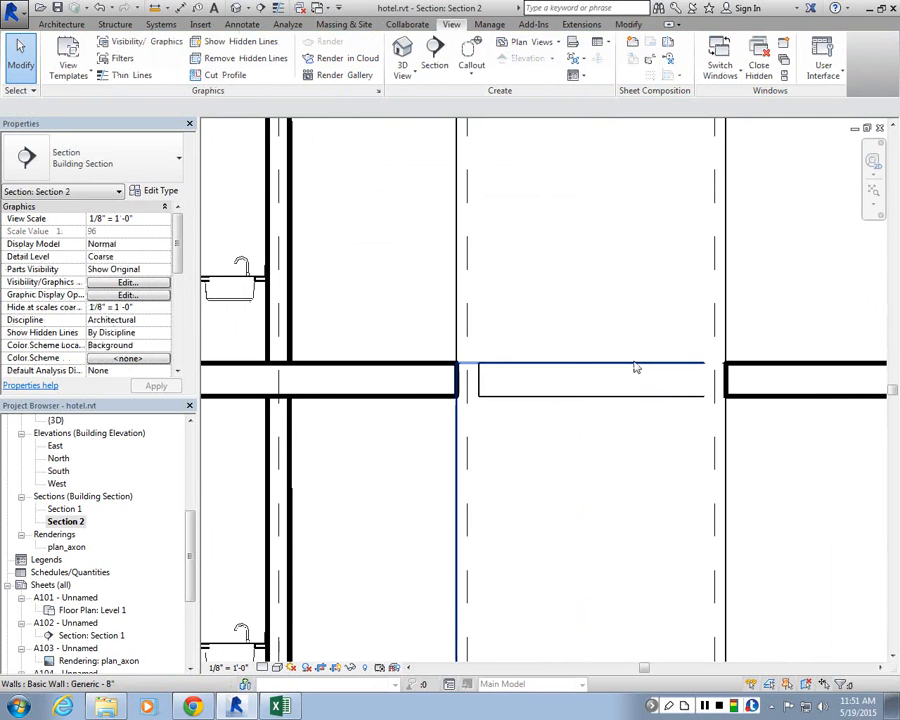
click(580, 367)
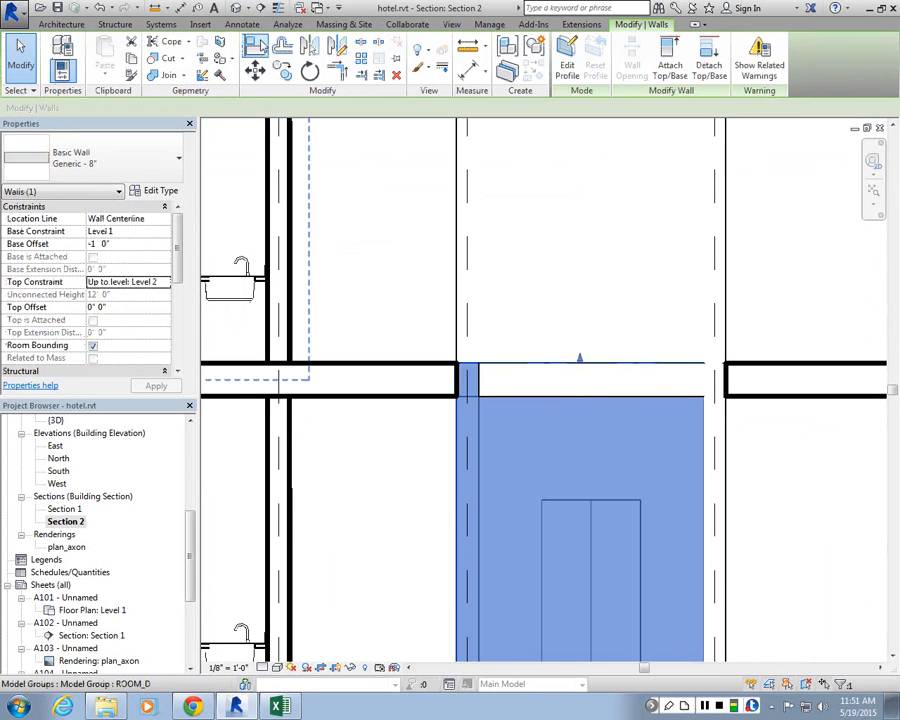
click(256, 46)
click(578, 393)
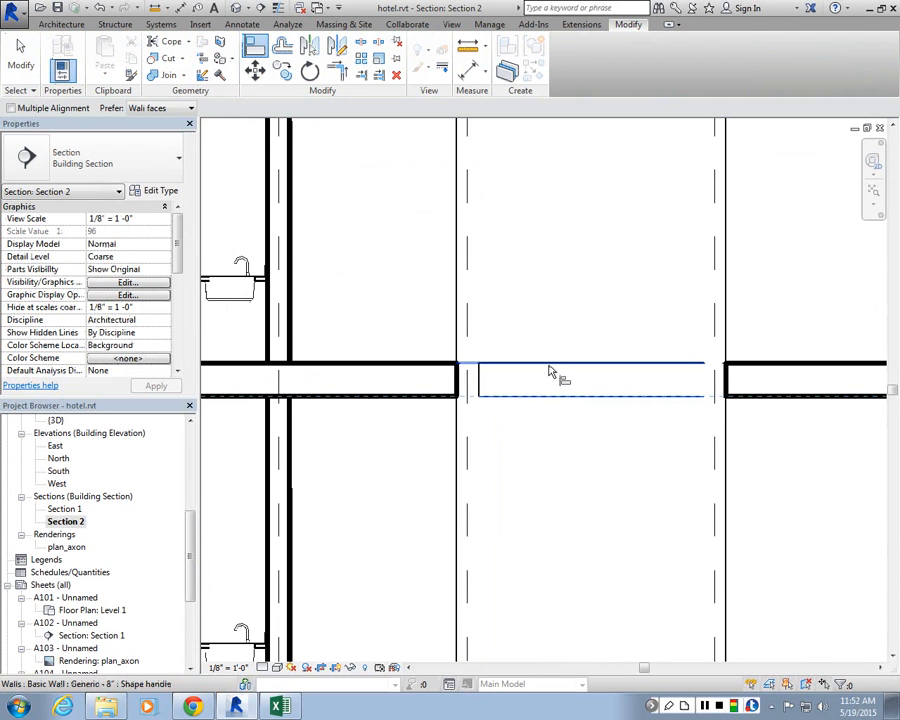
click(472, 367)
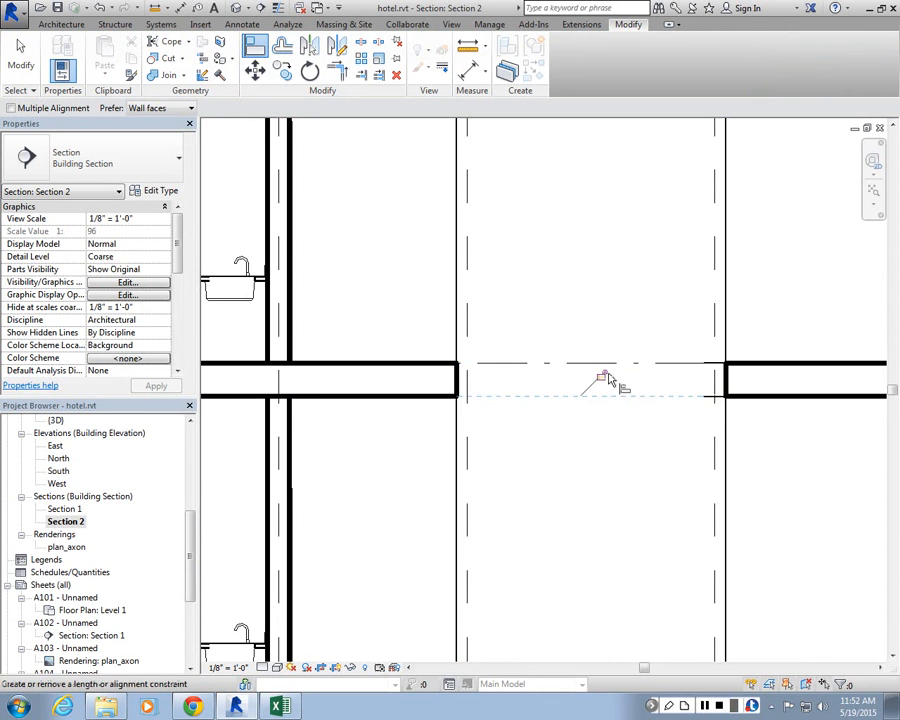
key(Escape)
click(714, 376)
click(794, 484)
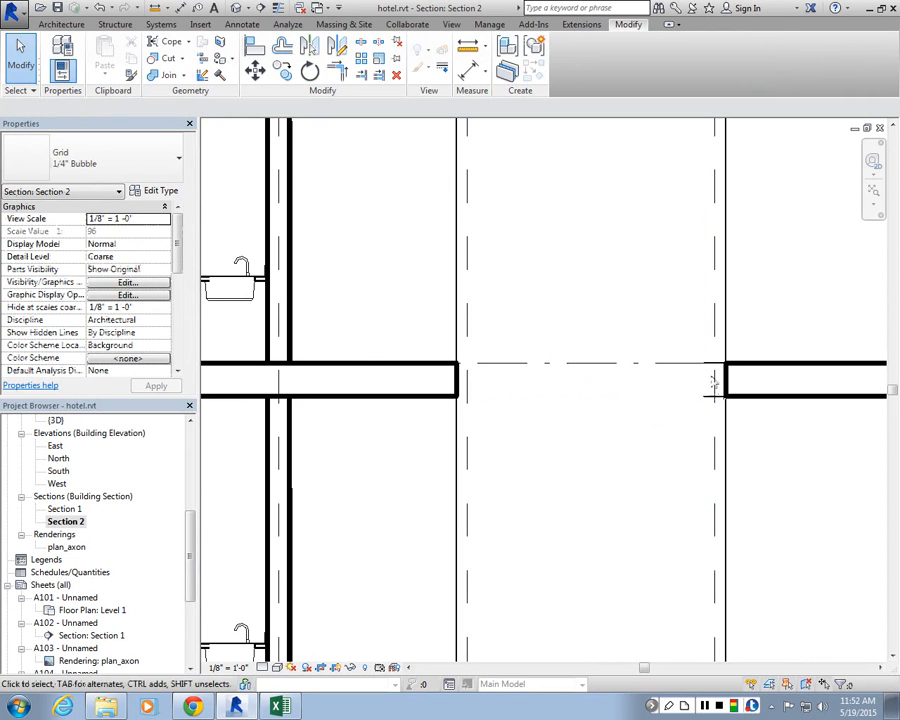
drag(716, 372, 720, 398)
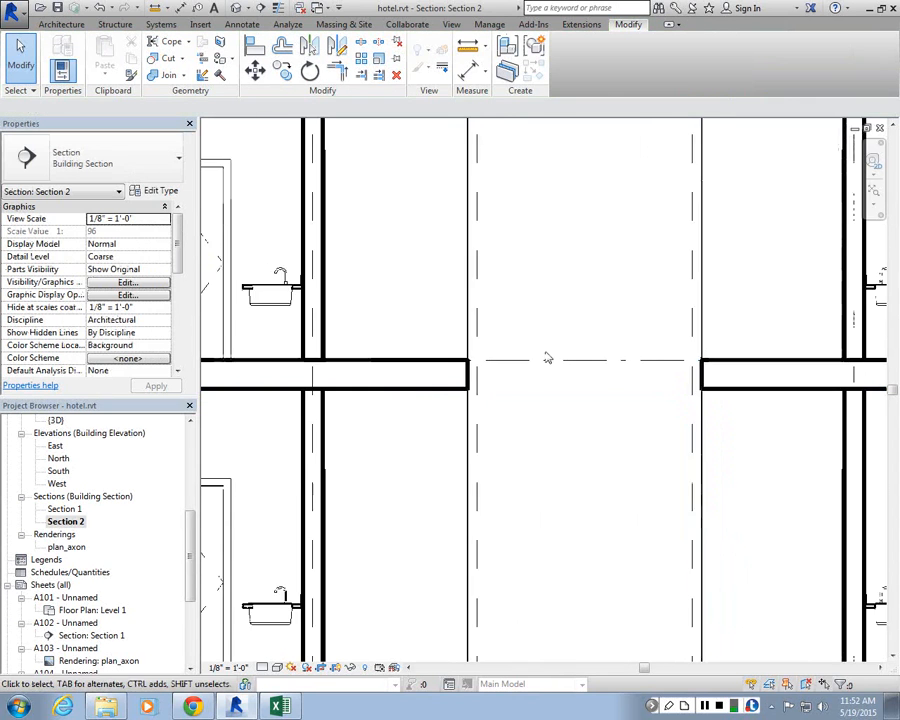
Step: Drag the base of the elevator shaft wall up to the top of the floor slab below
scroll(546, 354, down, 5)
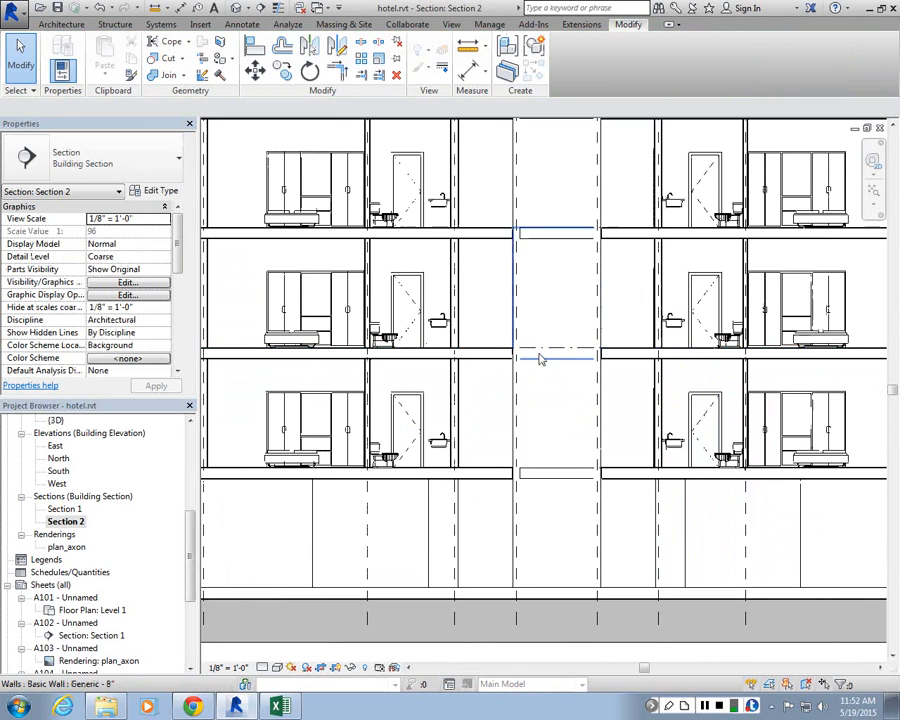
scroll(583, 464, up, 3)
click(580, 466)
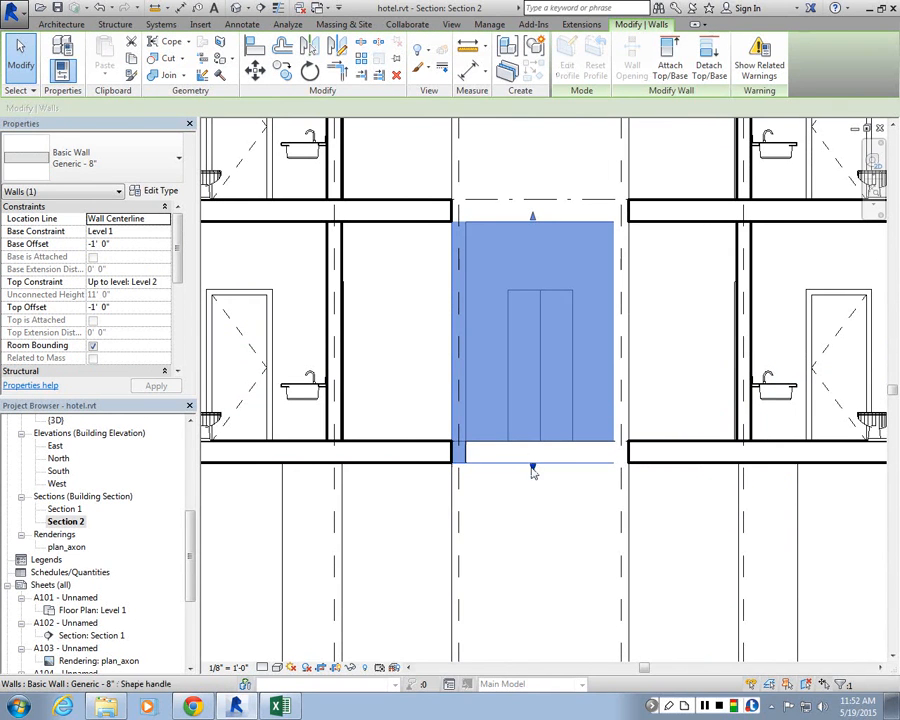
drag(532, 466, 536, 447)
key(Escape)
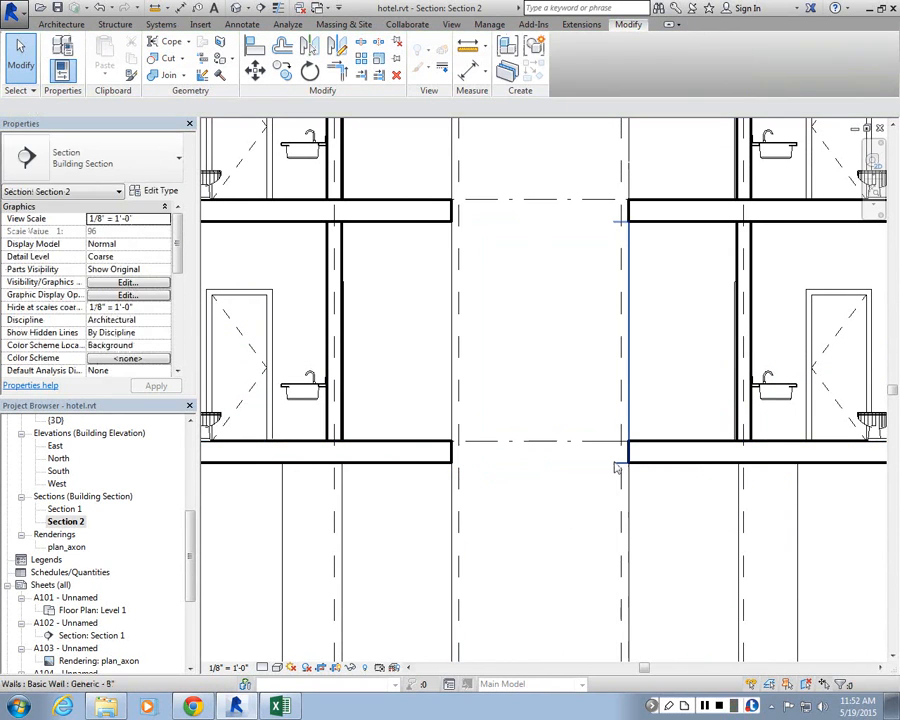
Step: Drag the end of the adjacent shaft wall up to the floor slab
click(618, 468)
drag(621, 469, 635, 443)
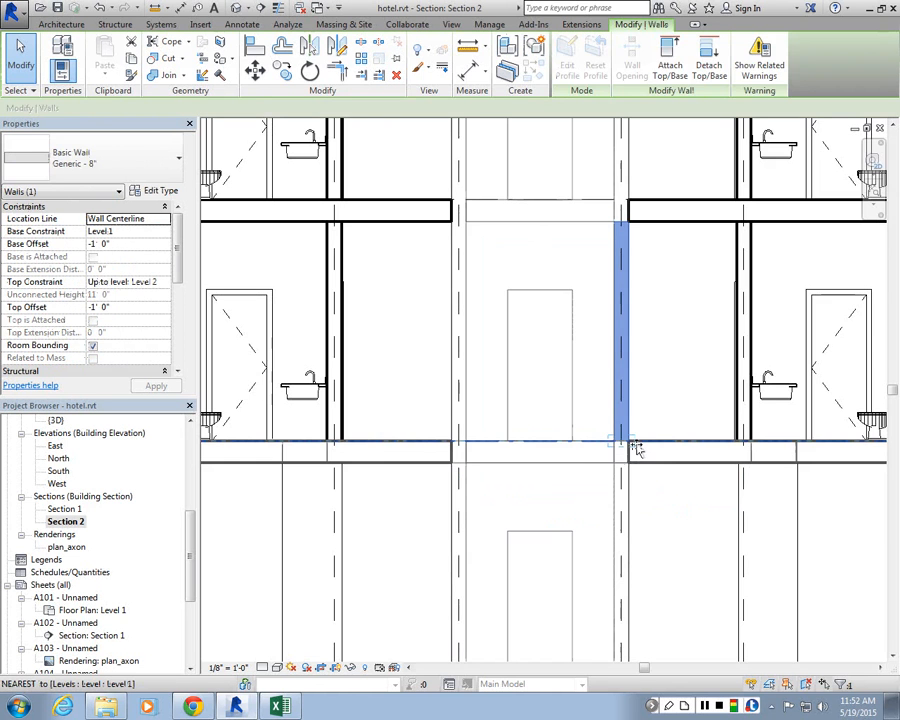
key(Escape)
scroll(504, 437, down, 5)
scroll(502, 213, up, 4)
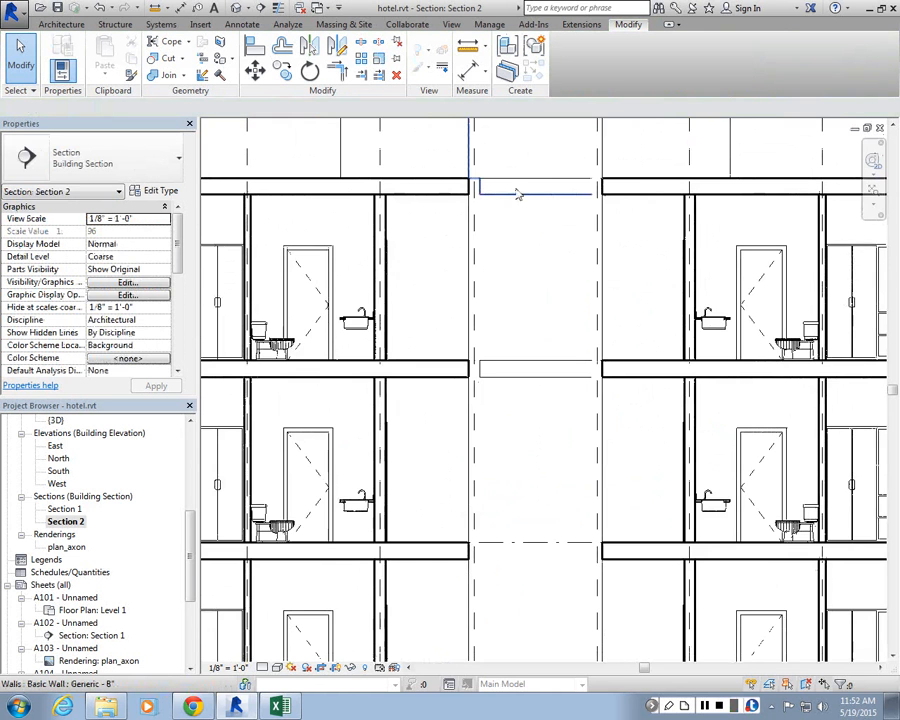
scroll(525, 314, down, 5)
scroll(536, 291, up, 4)
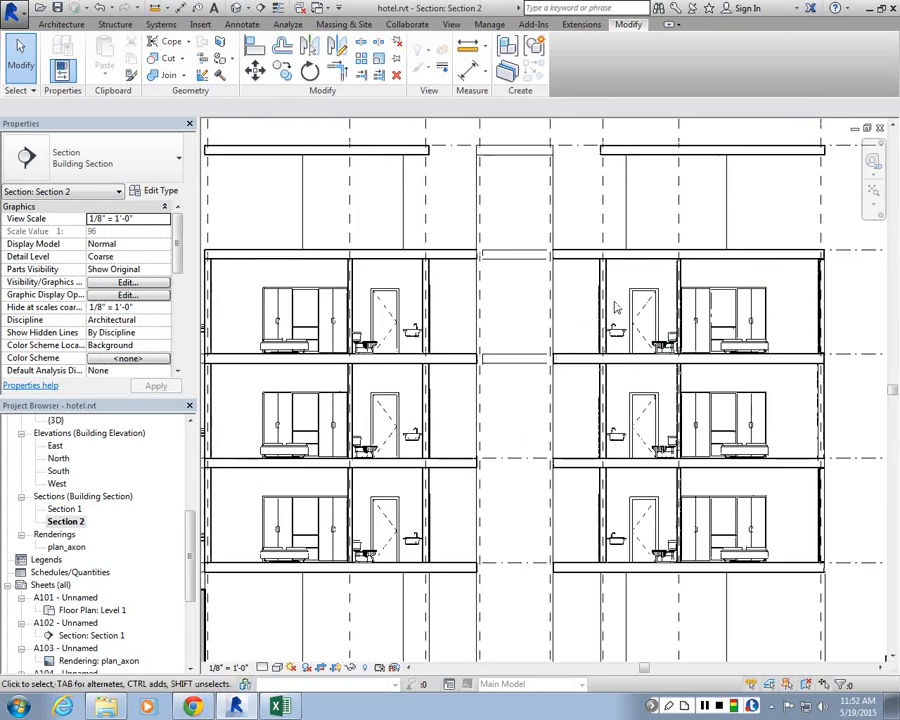
Step: Override the cut pattern of Walls in Section 2 with a red Solid fill
scroll(556, 279, down, 3)
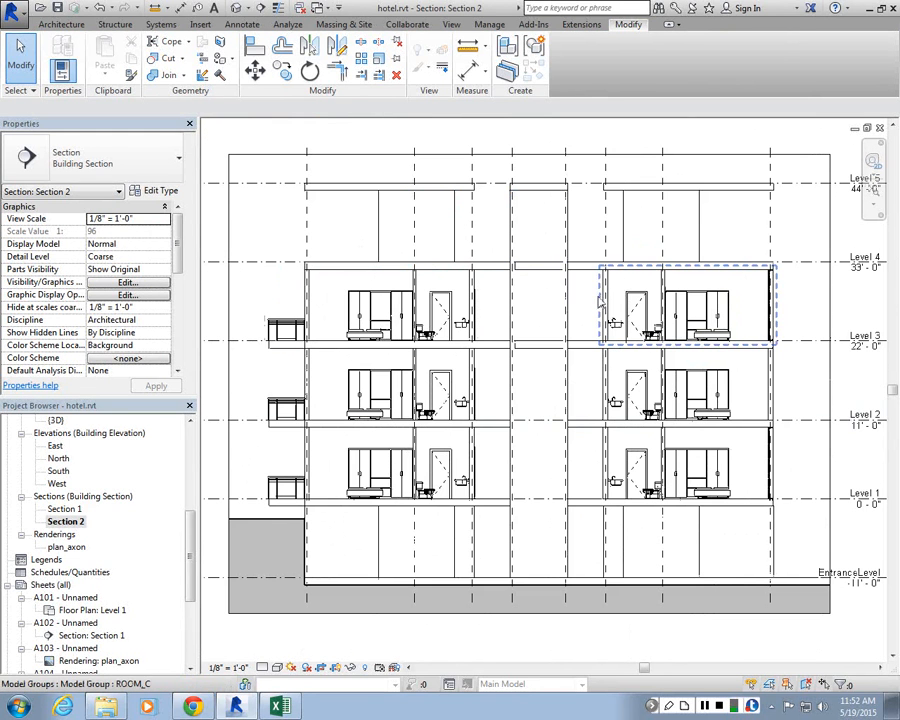
scroll(601, 318, up, 5)
scroll(533, 362, down, 3)
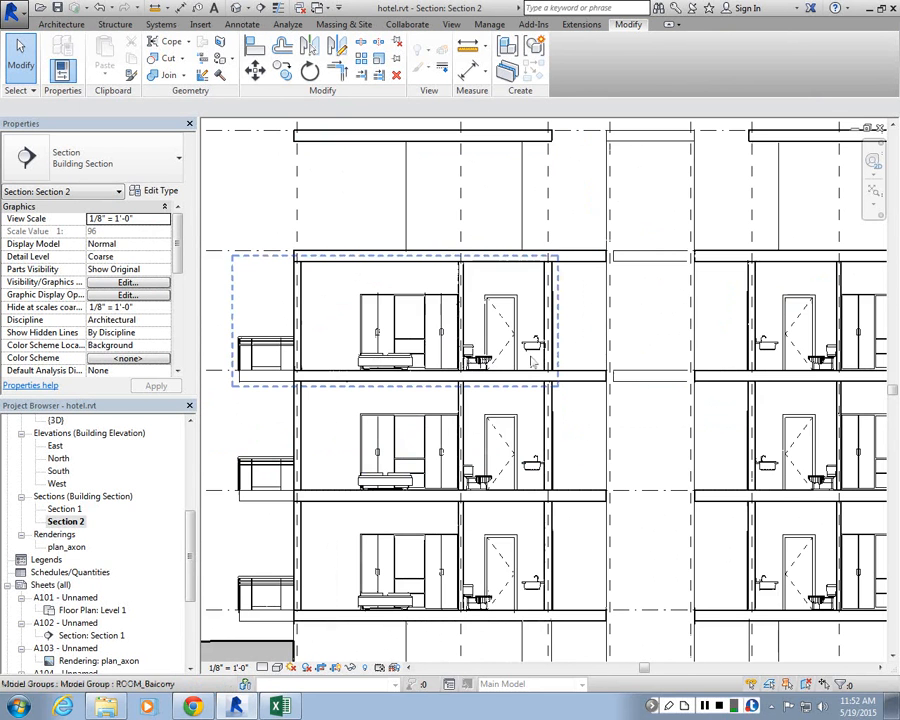
click(118, 285)
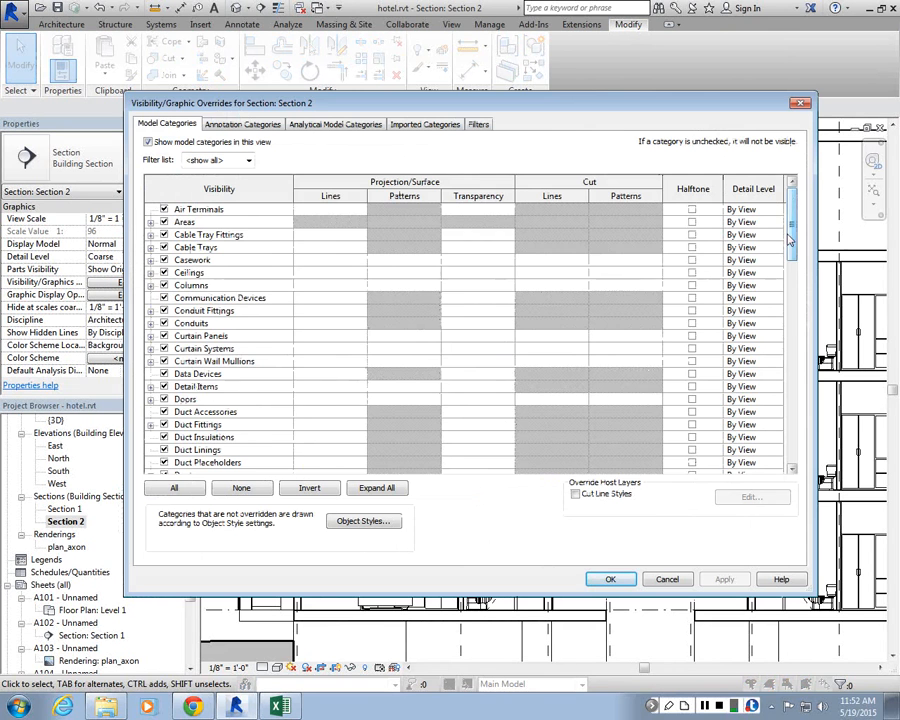
drag(790, 238, 800, 430)
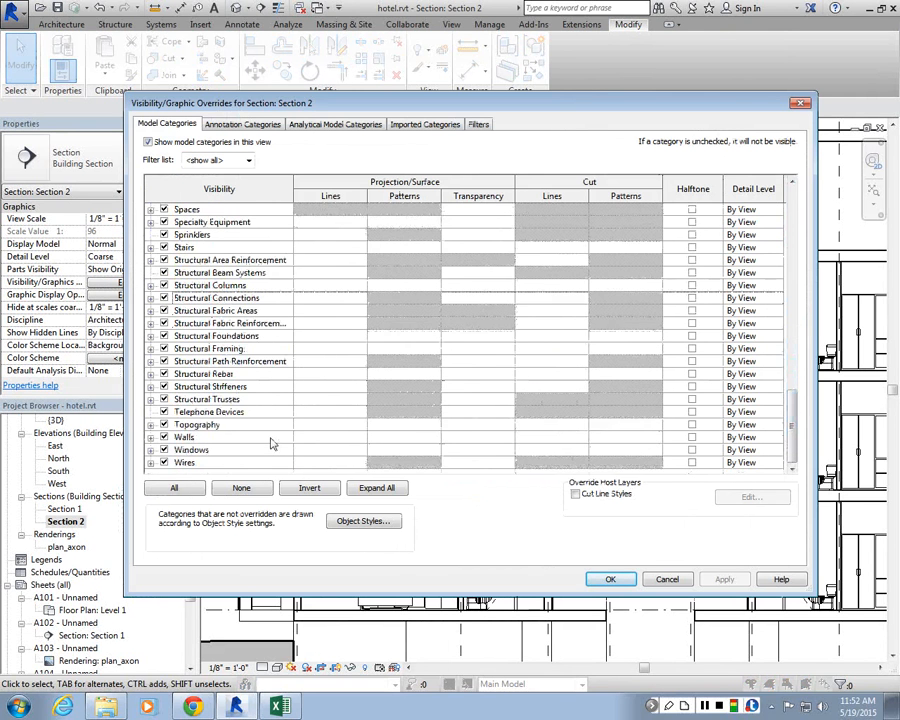
click(618, 427)
click(620, 437)
click(622, 437)
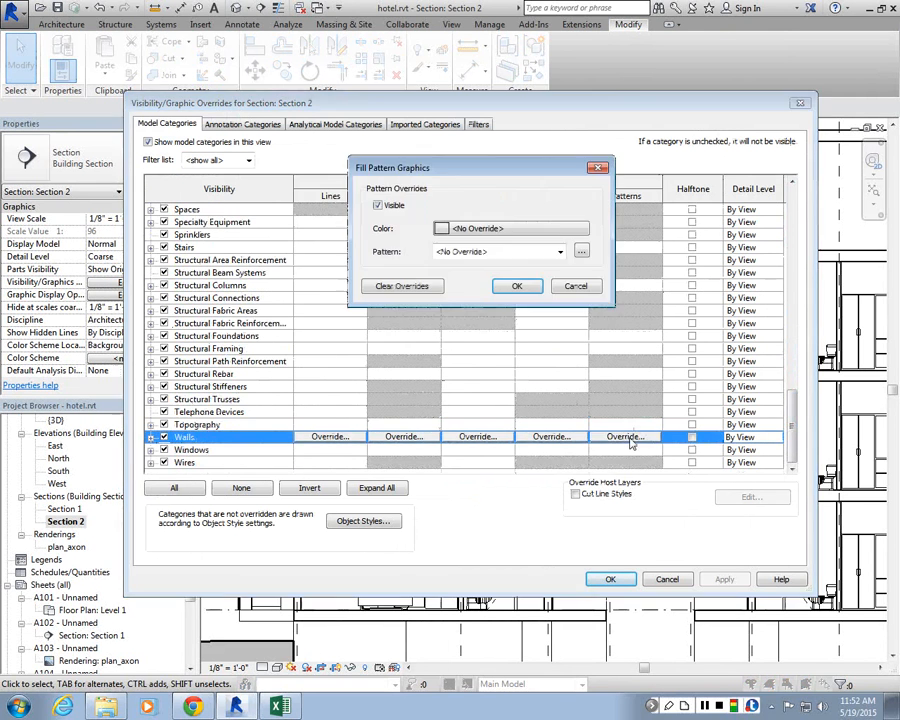
click(545, 228)
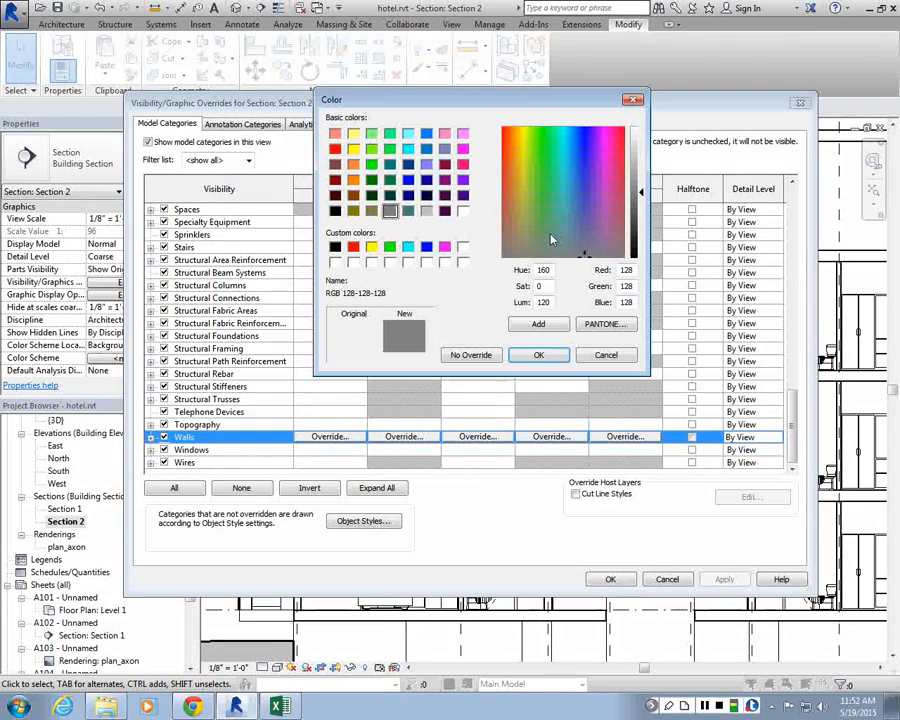
click(352, 246)
click(538, 355)
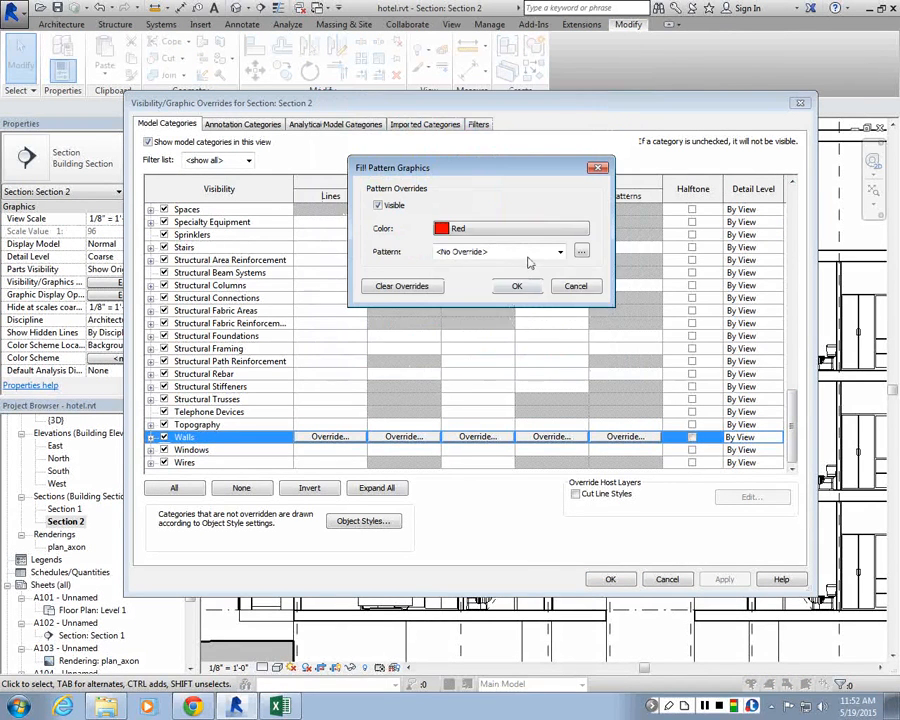
click(529, 254)
click(565, 527)
click(517, 286)
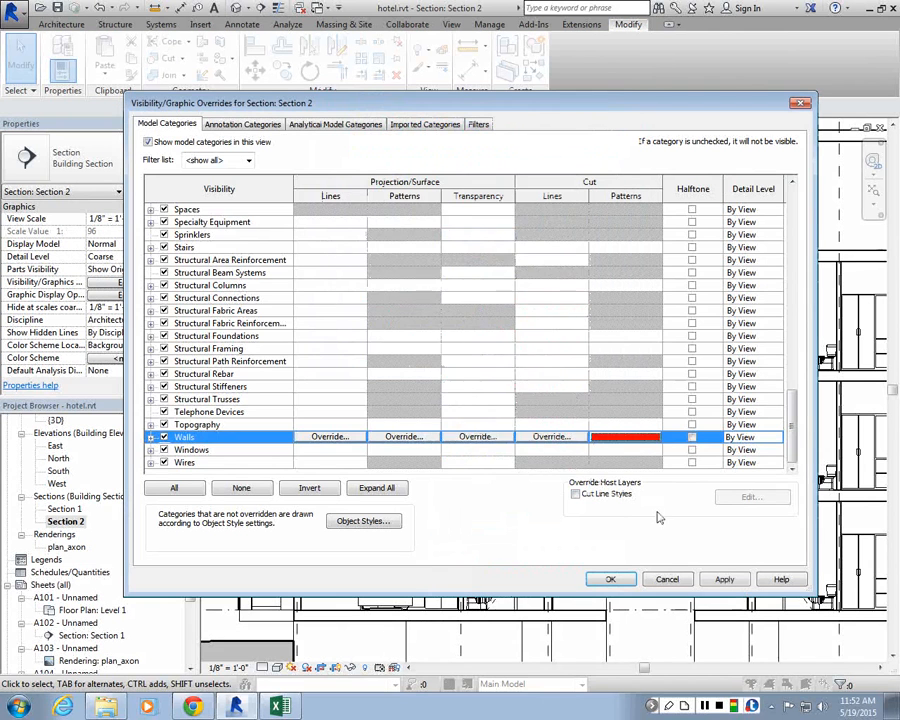
Step: Override the cut pattern of Floors with a red Solid fill and apply the visibility/graphics changes
drag(791, 400, 799, 238)
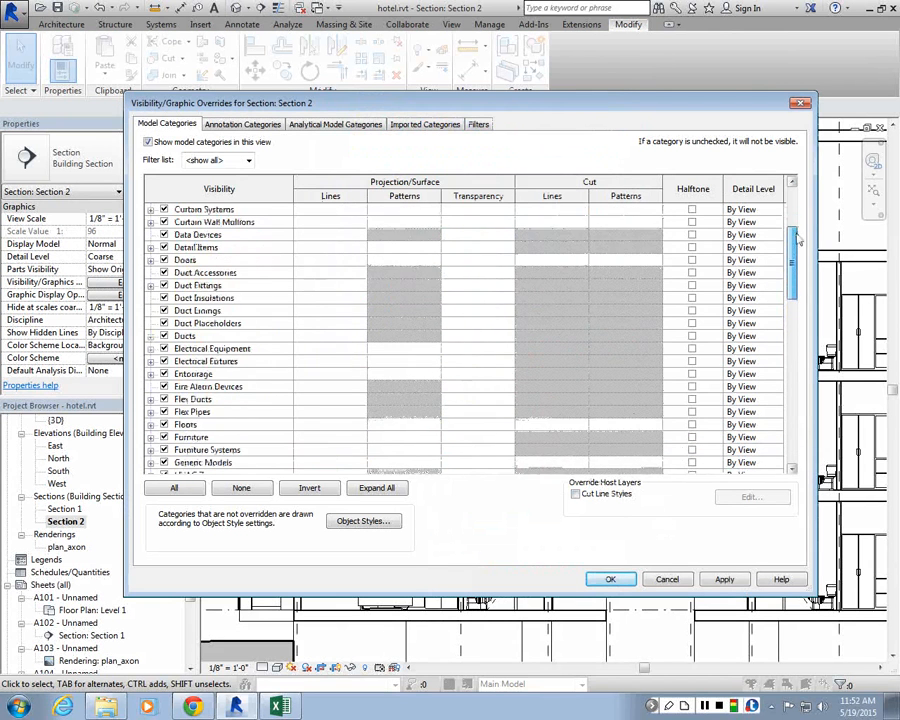
click(600, 426)
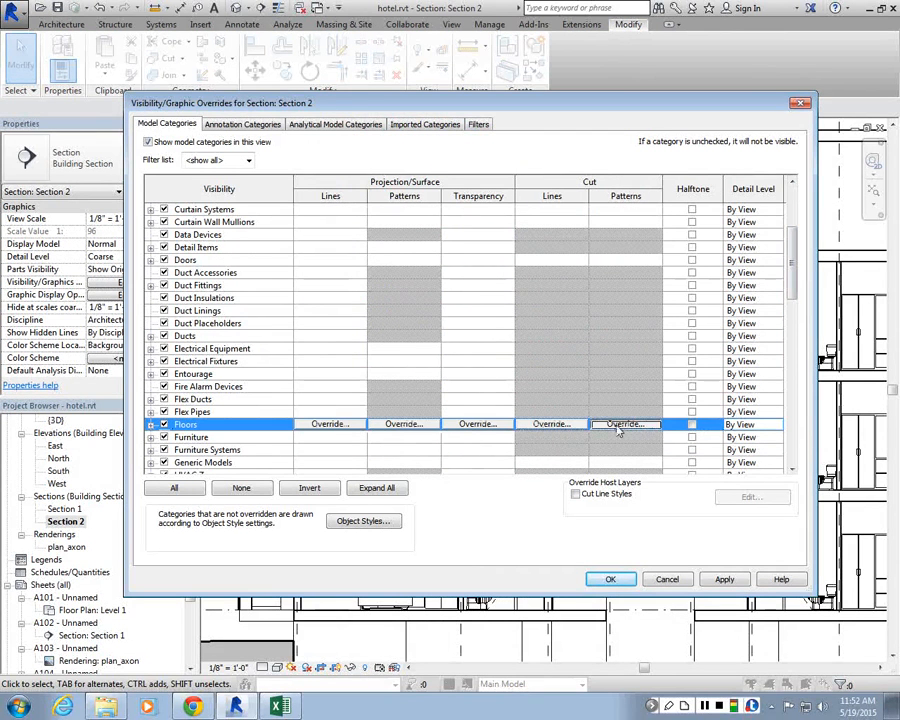
click(620, 425)
click(463, 164)
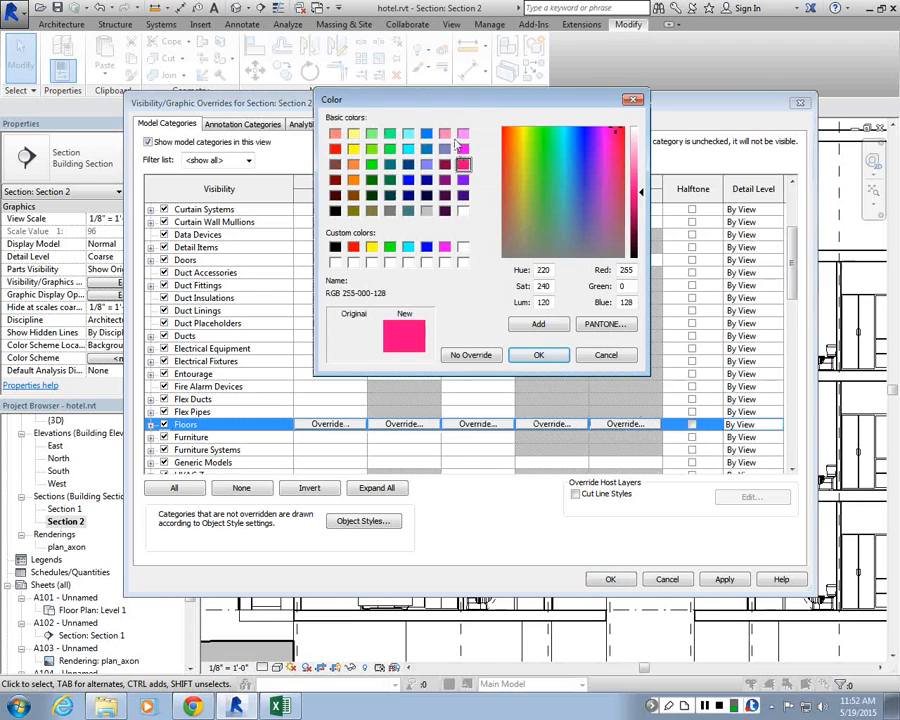
click(335, 149)
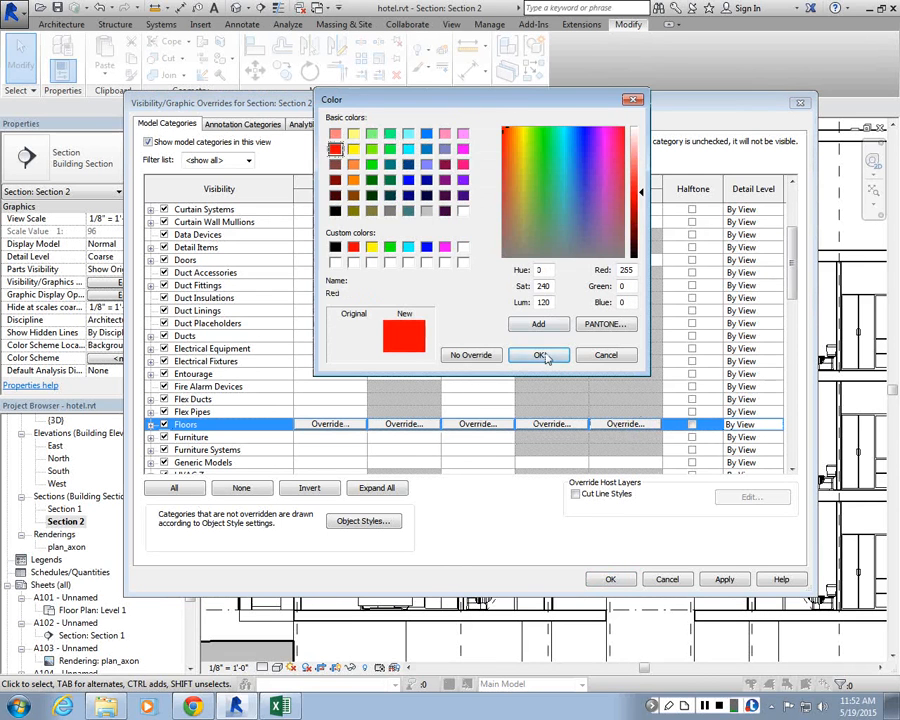
click(540, 356)
click(545, 252)
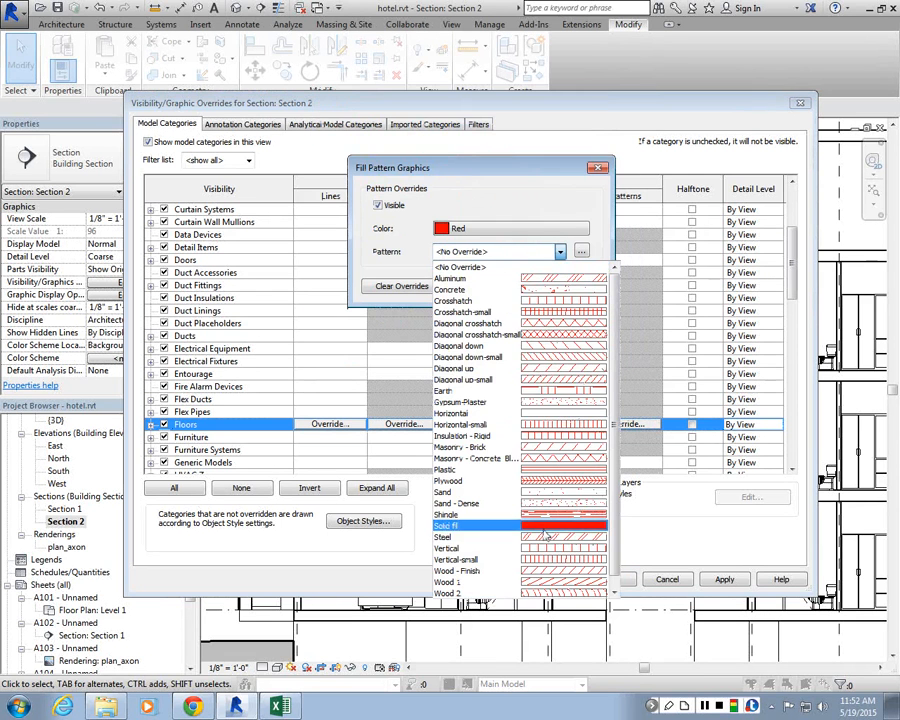
click(545, 525)
click(510, 286)
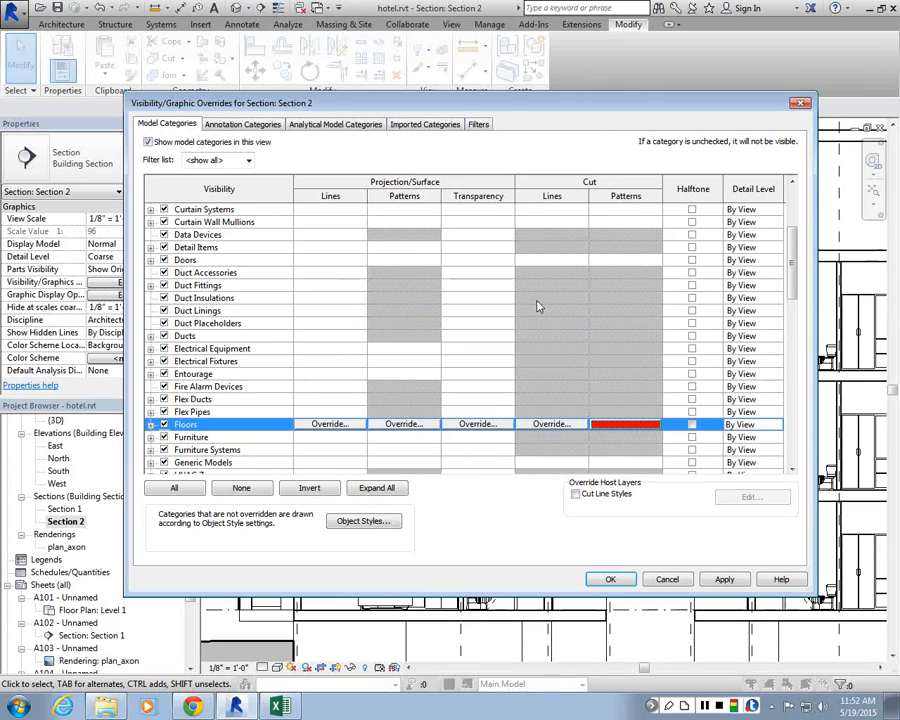
click(724, 579)
click(610, 578)
Step: Zoom around the section to inspect where the walls meet the floor slabs
scroll(580, 385, down, 3)
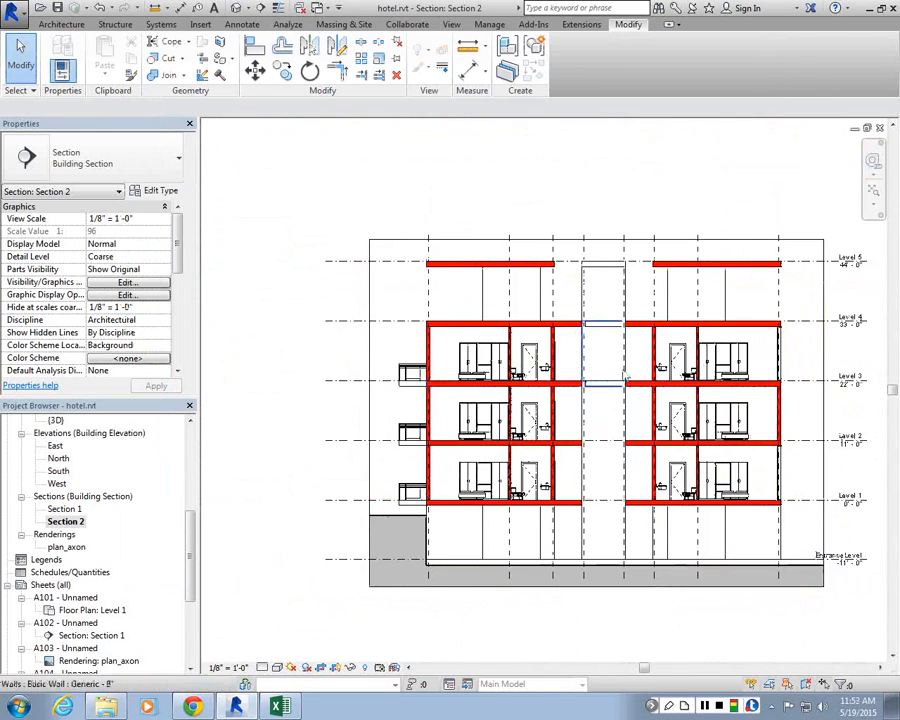
scroll(577, 481, up, 5)
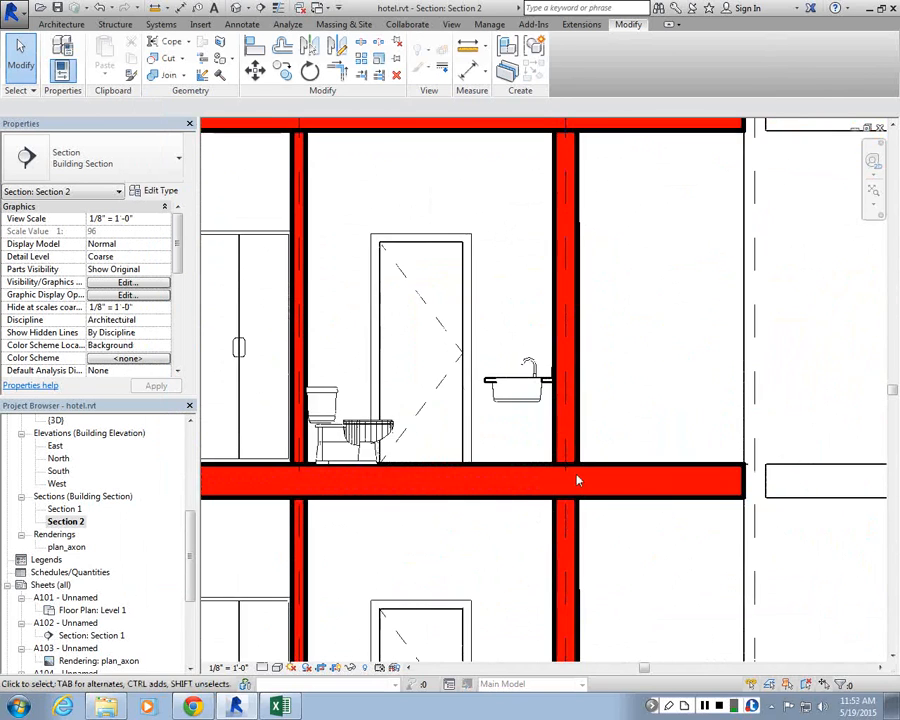
scroll(577, 481, up, 2)
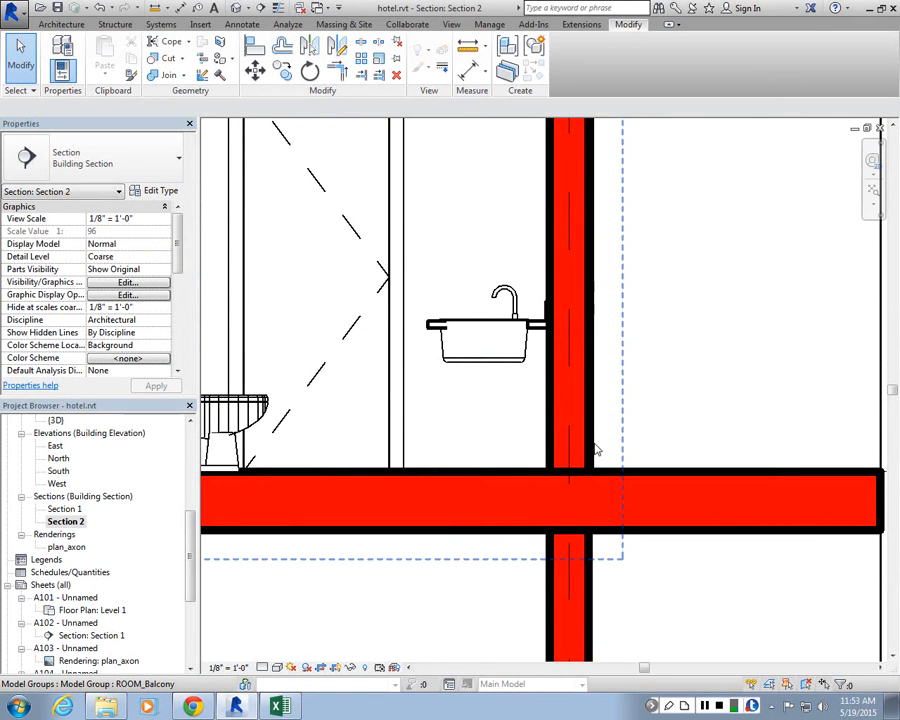
scroll(594, 442, down, 8)
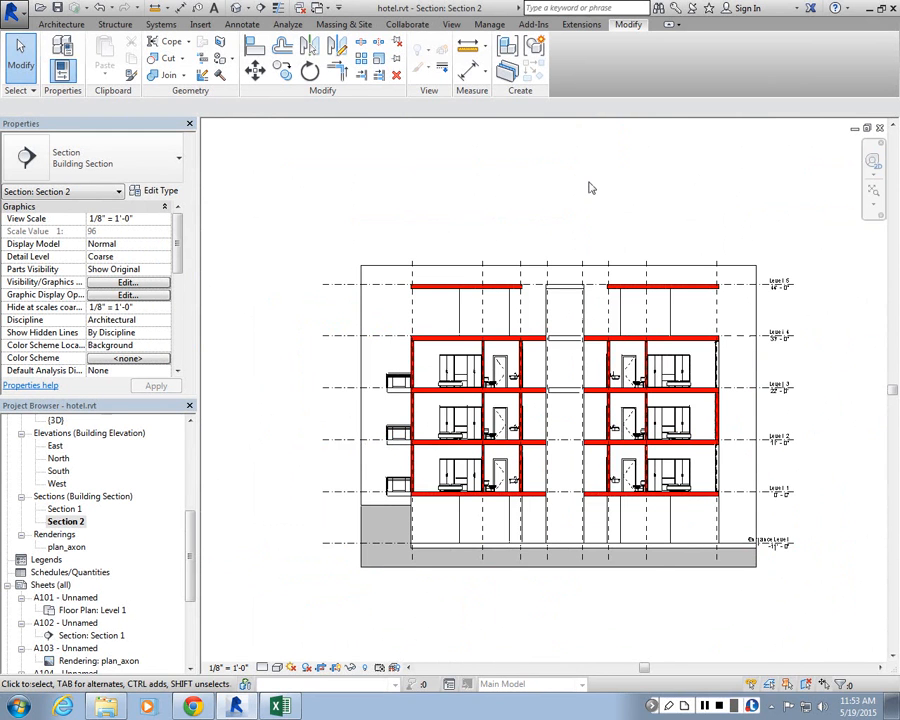
scroll(560, 268, up, 5)
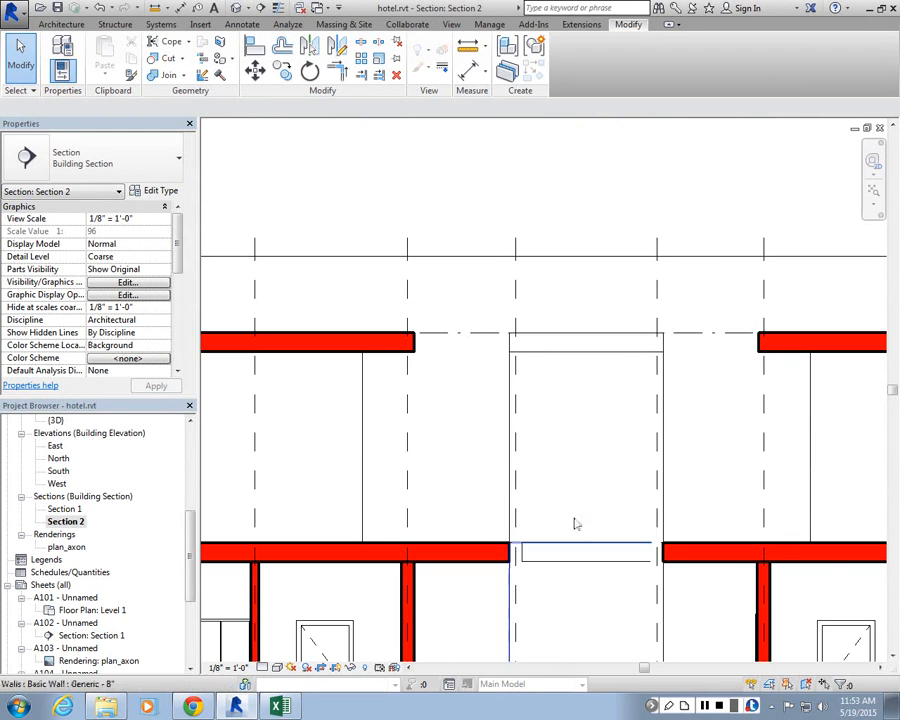
scroll(538, 502, up, 4)
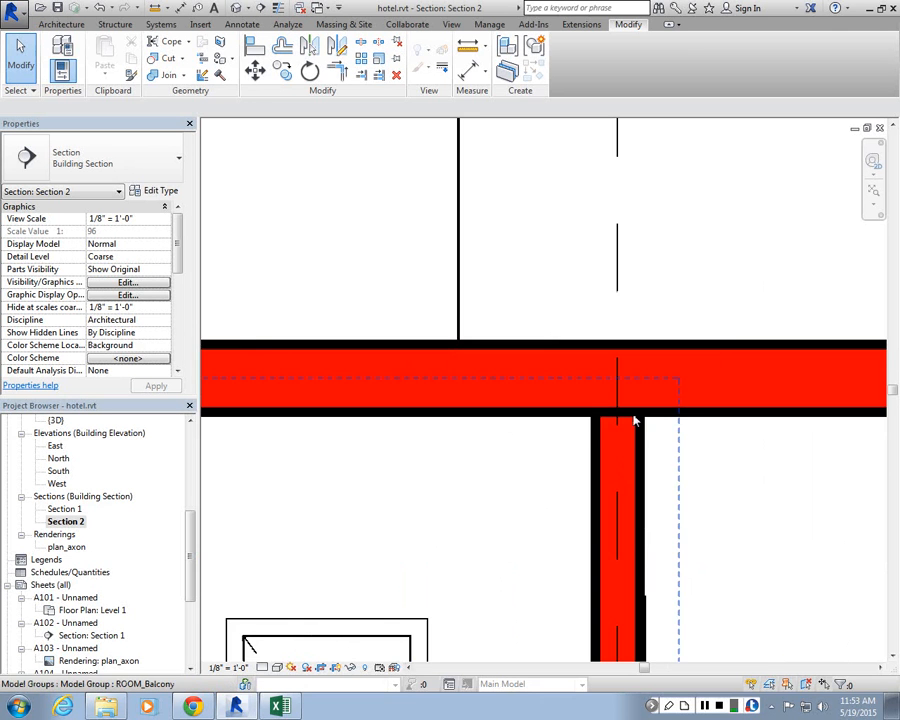
scroll(634, 421, down, 10)
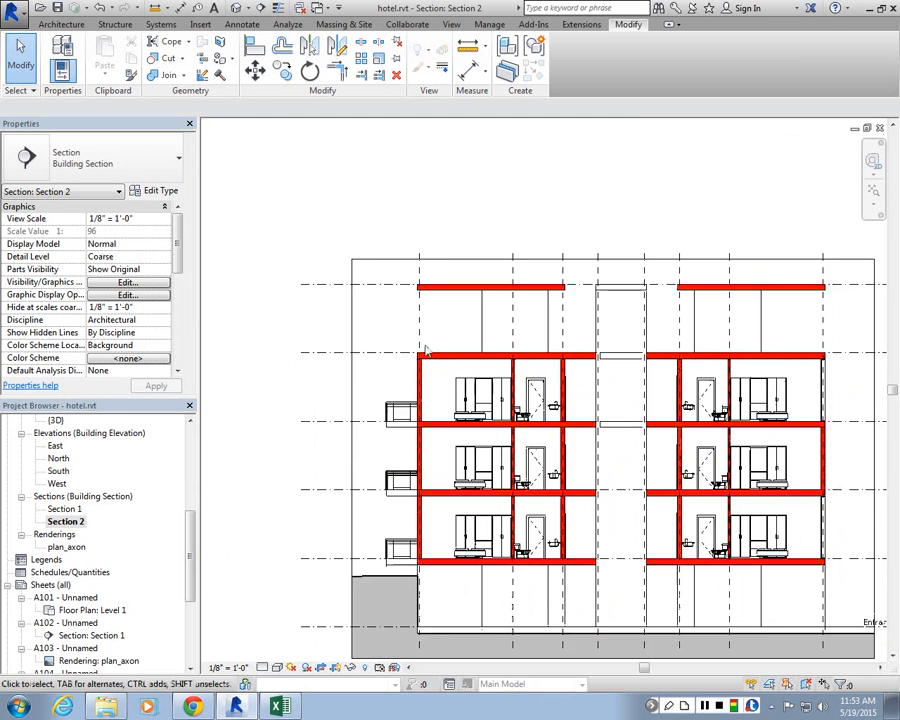
scroll(425, 350, up, 5)
scroll(458, 454, down, 2)
scroll(510, 510, up, 3)
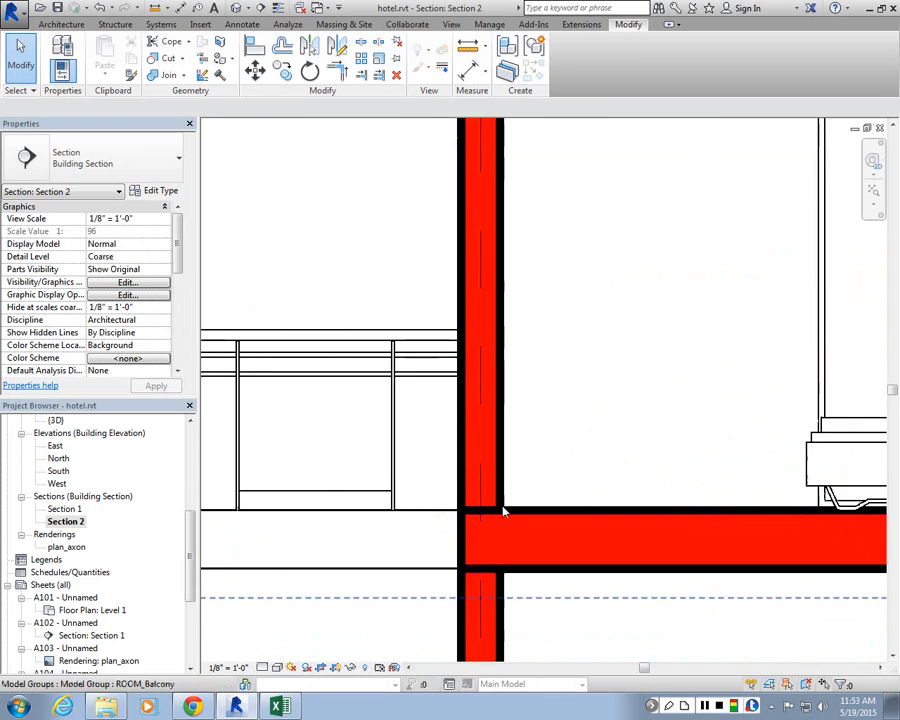
click(500, 511)
key(Escape)
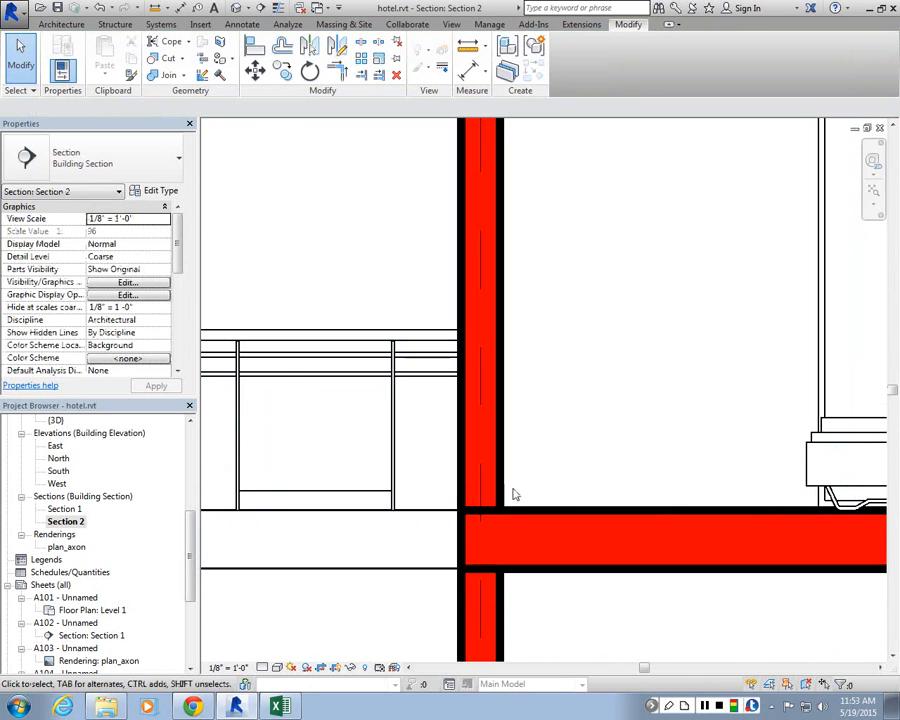
Step: Join the floor slab with the exterior wall at the balcony junction
click(170, 80)
click(508, 506)
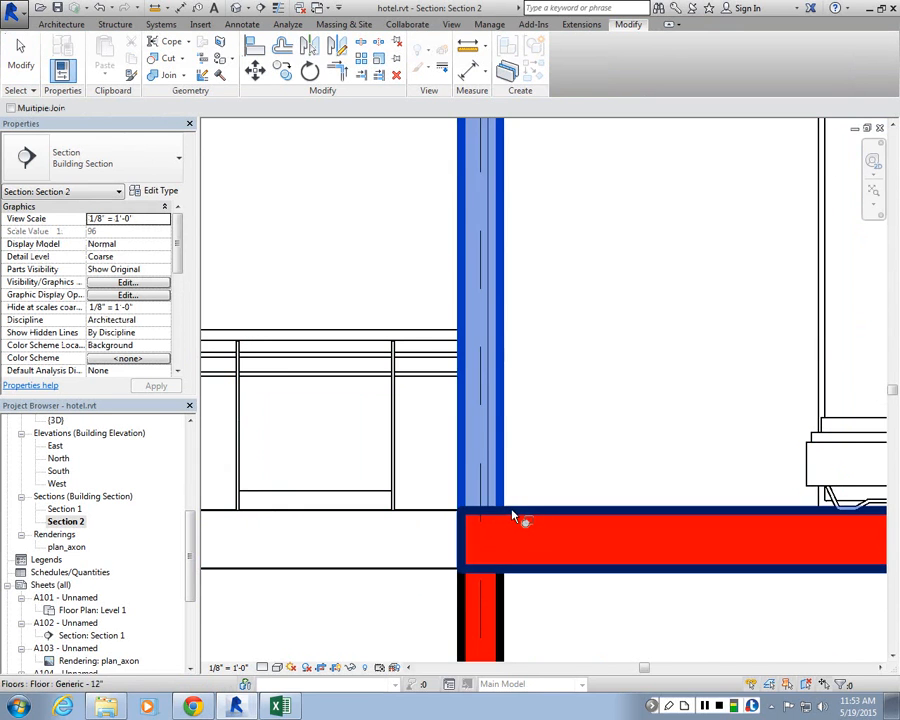
click(512, 508)
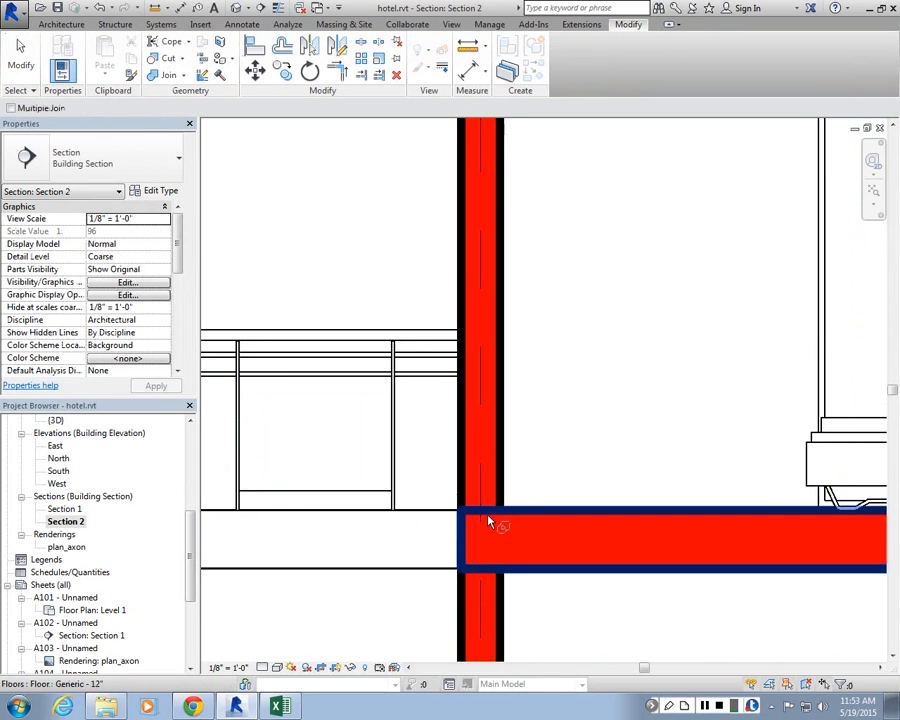
scroll(489, 521, down, 2)
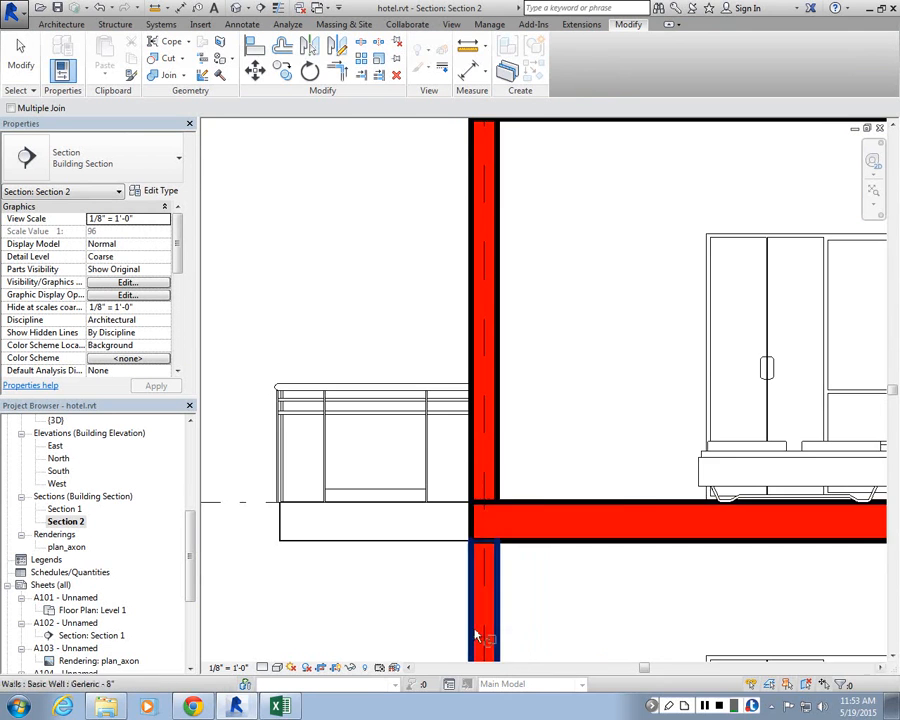
scroll(480, 600, up, 2)
key(Escape)
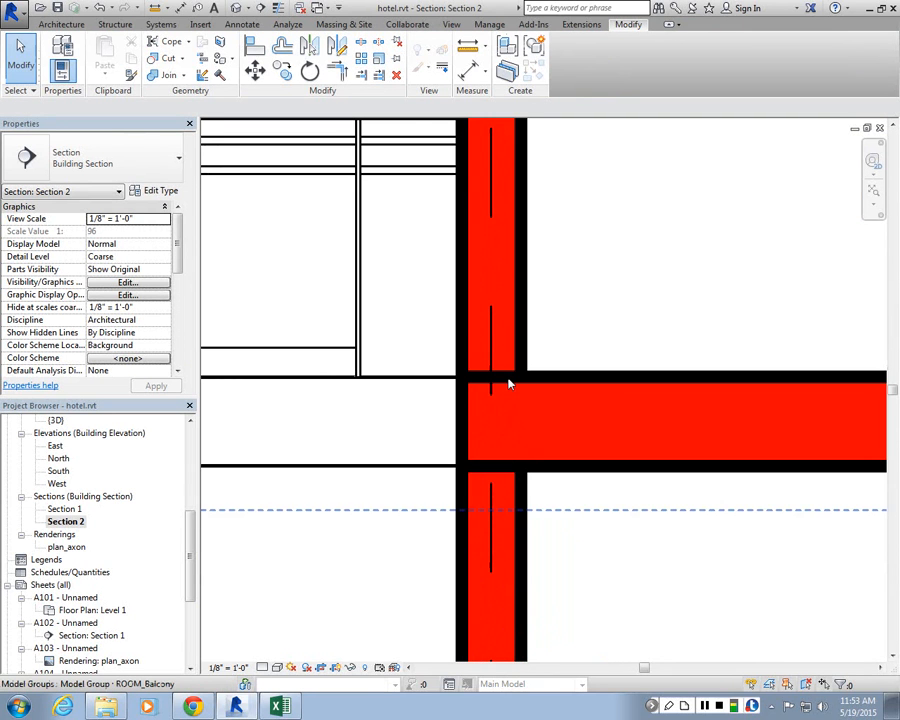
Step: Join the floor slab with the bathroom partition wall below it
key(Tab)
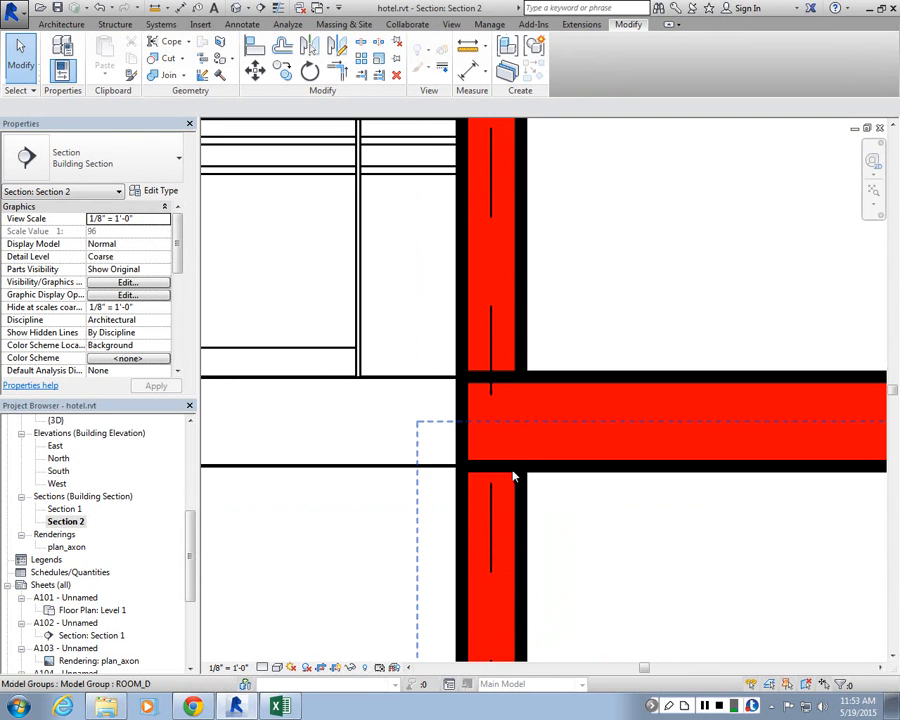
scroll(512, 398, down, 5)
scroll(617, 408, up, 2)
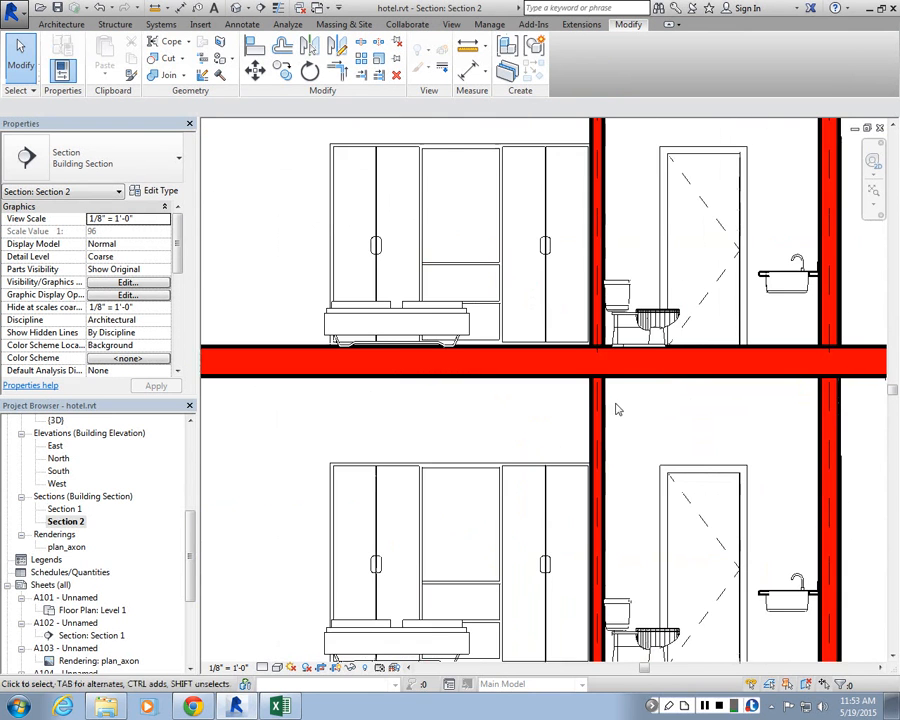
scroll(617, 408, up, 2)
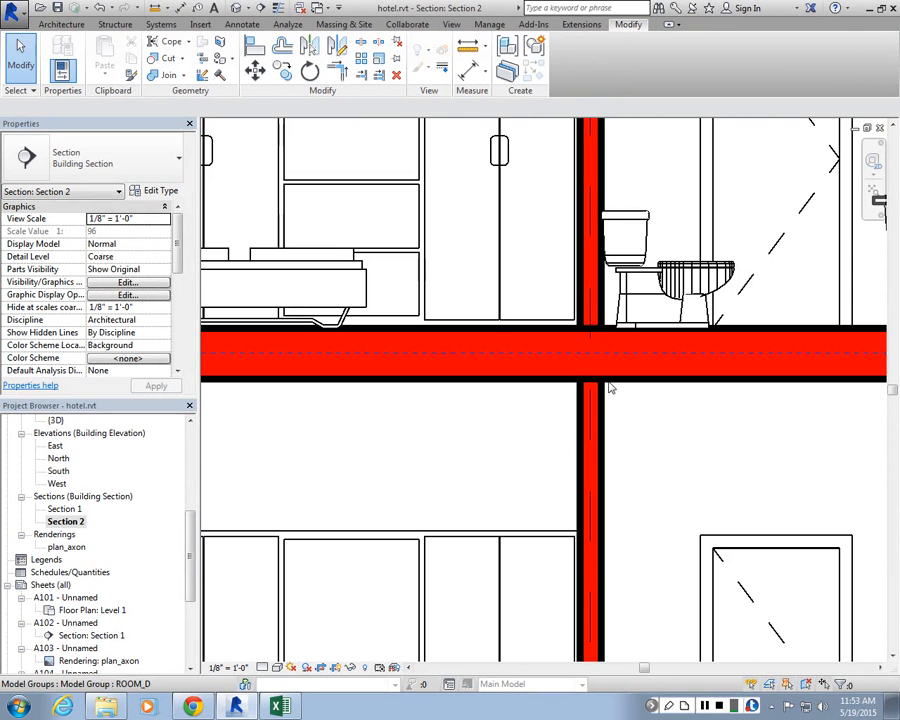
click(166, 75)
click(596, 352)
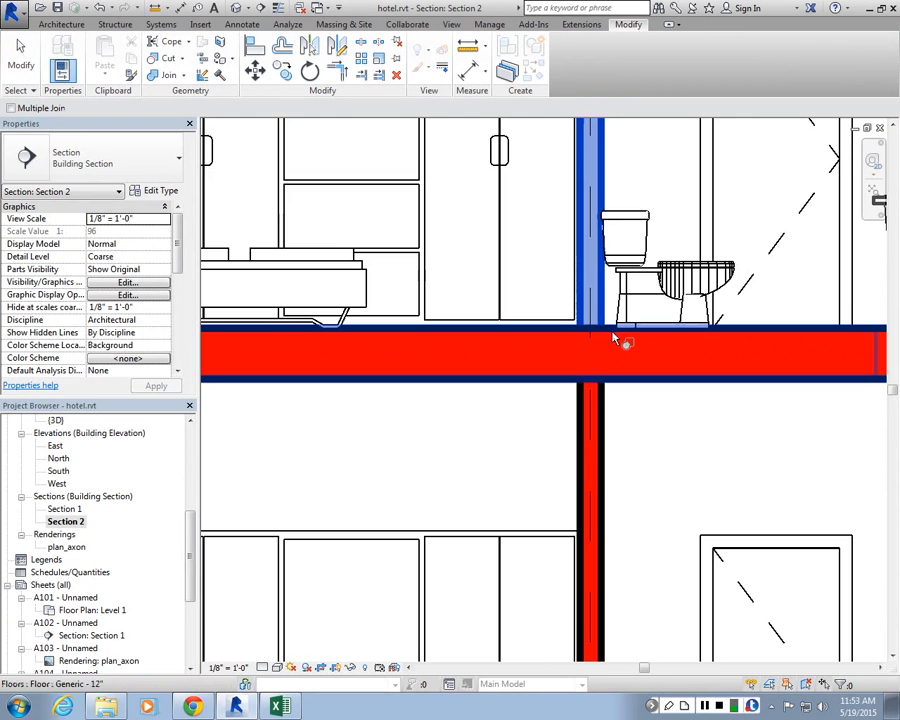
click(613, 338)
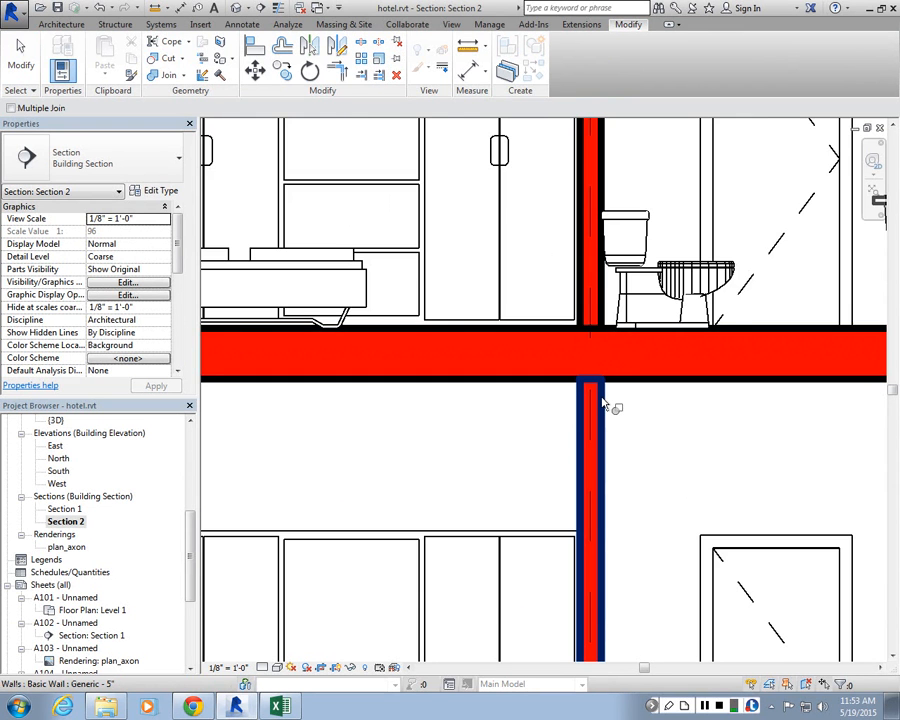
scroll(486, 350, down, 2)
scroll(562, 340, up, 3)
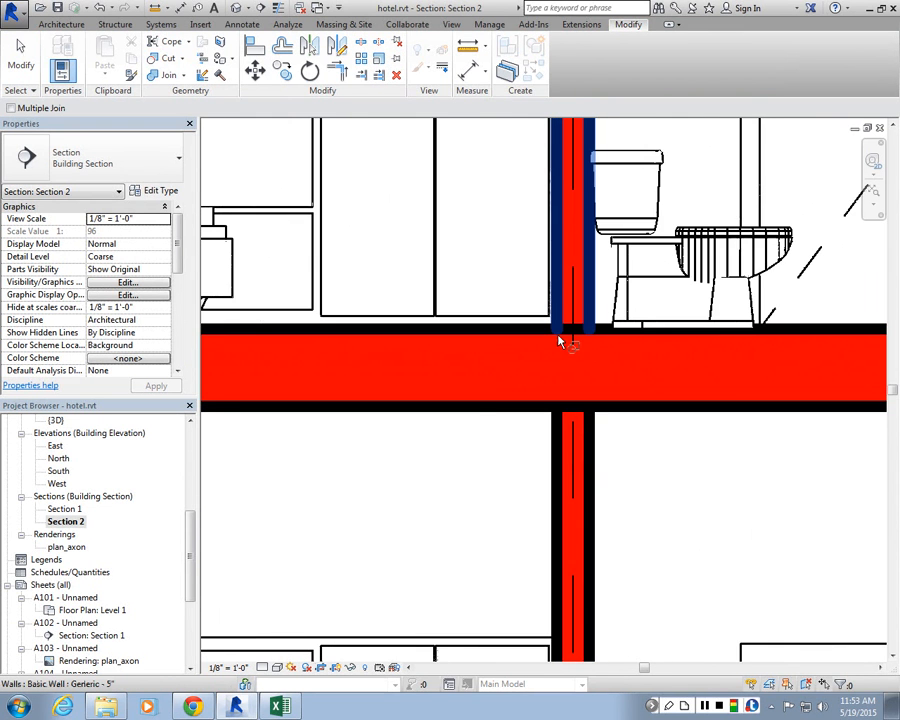
key(Escape)
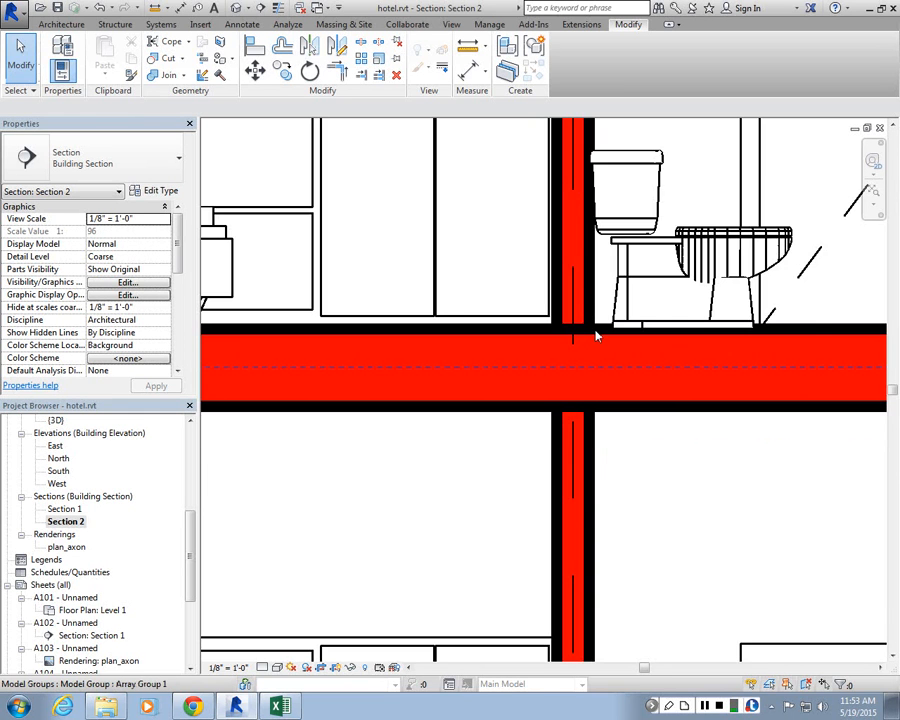
scroll(590, 336, down, 3)
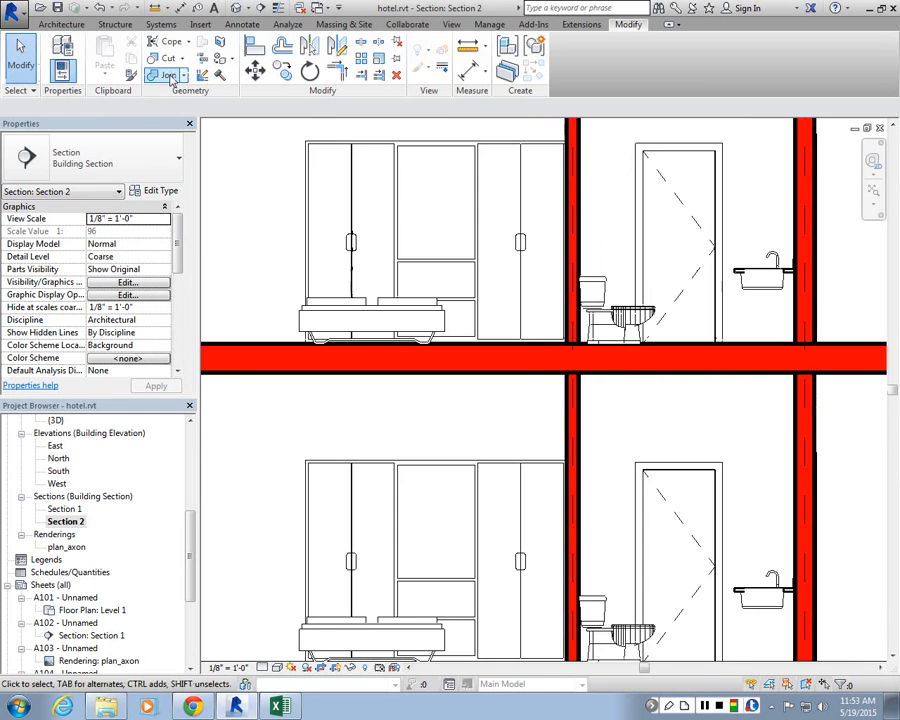
Step: Zoom out to review the whole section with the joined floor and wall junctions
click(170, 78)
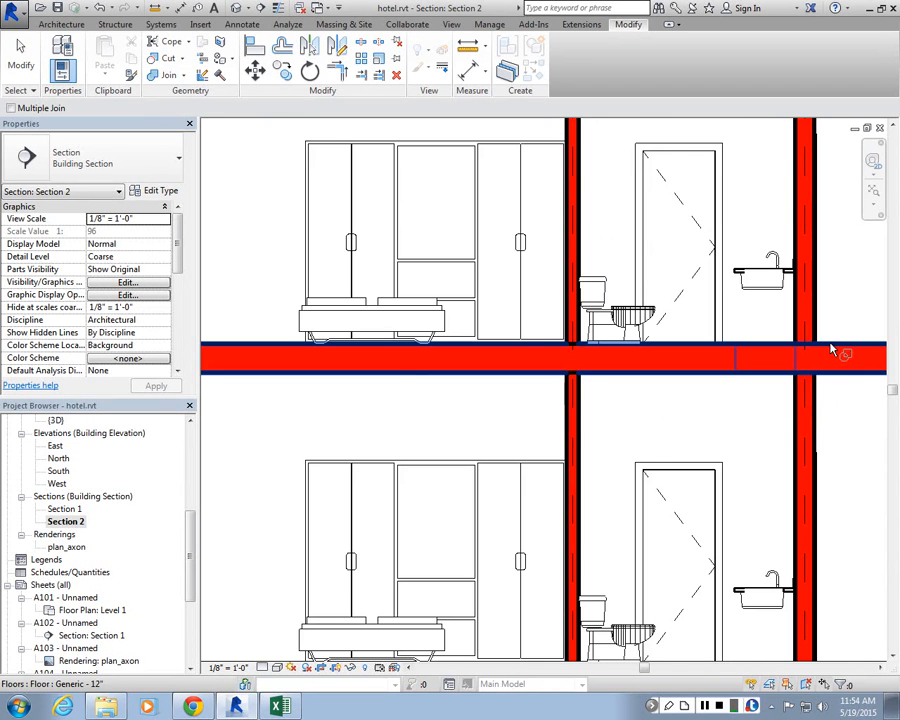
key(Escape)
scroll(830, 350, down, 4)
scroll(530, 368, down, 3)
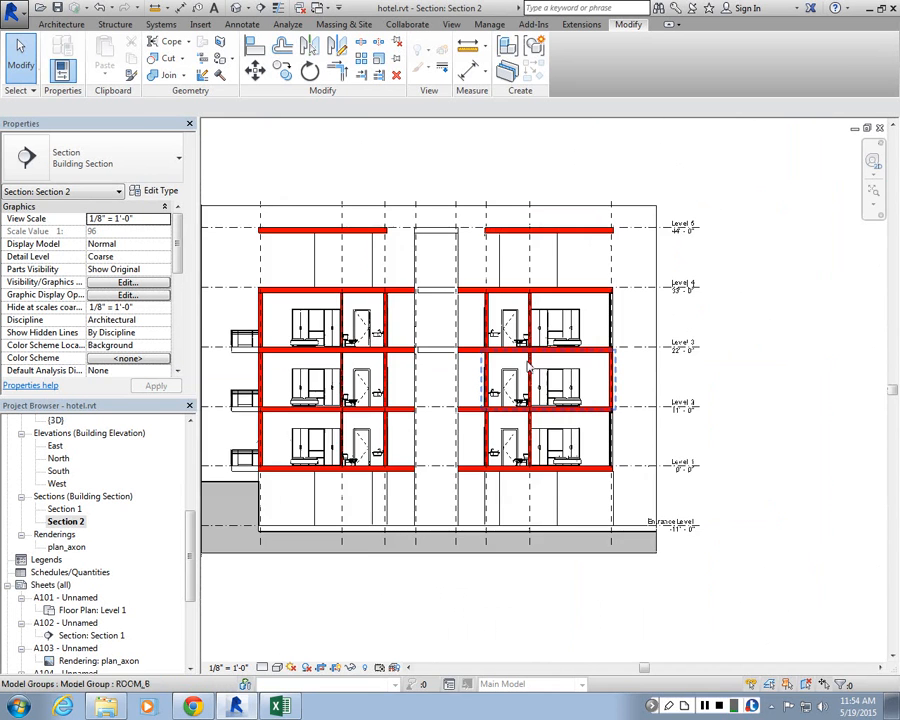
scroll(528, 367, up, 5)
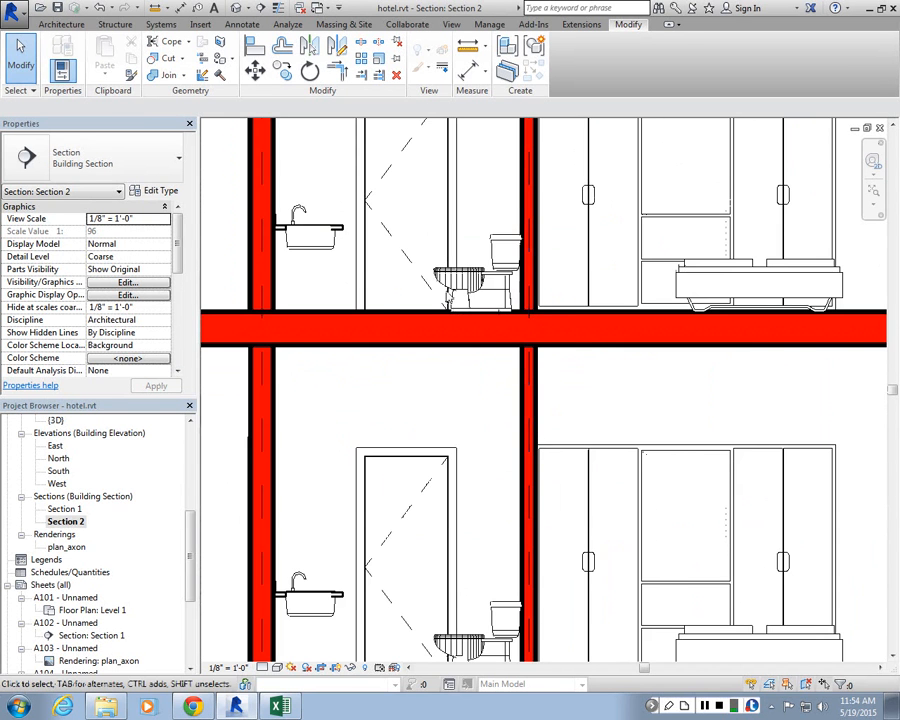
scroll(422, 267, down, 4)
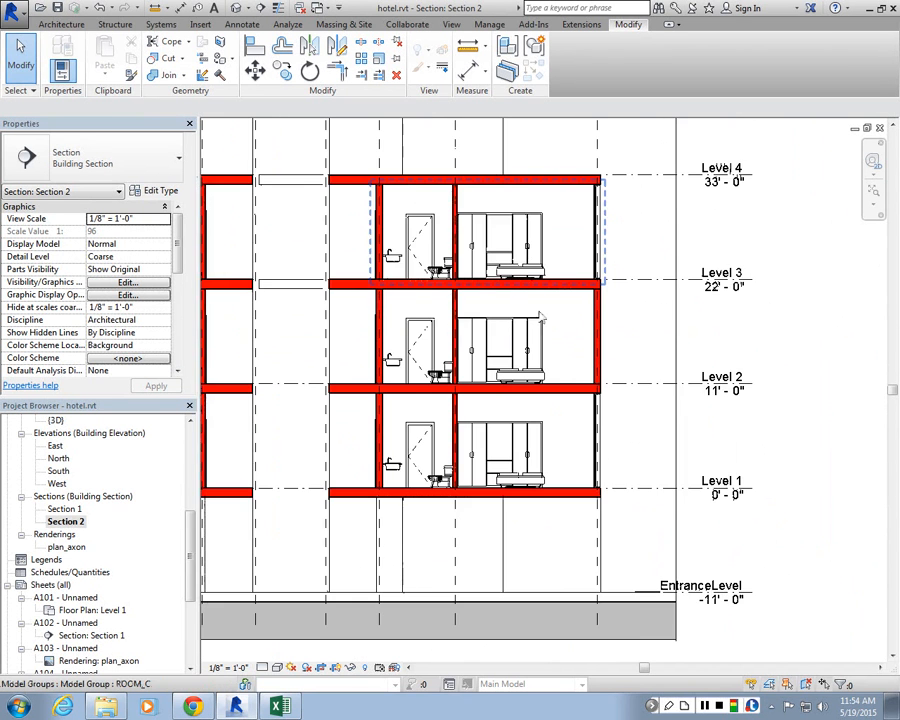
scroll(380, 222, down, 2)
scroll(422, 213, up, 2)
scroll(422, 213, down, 2)
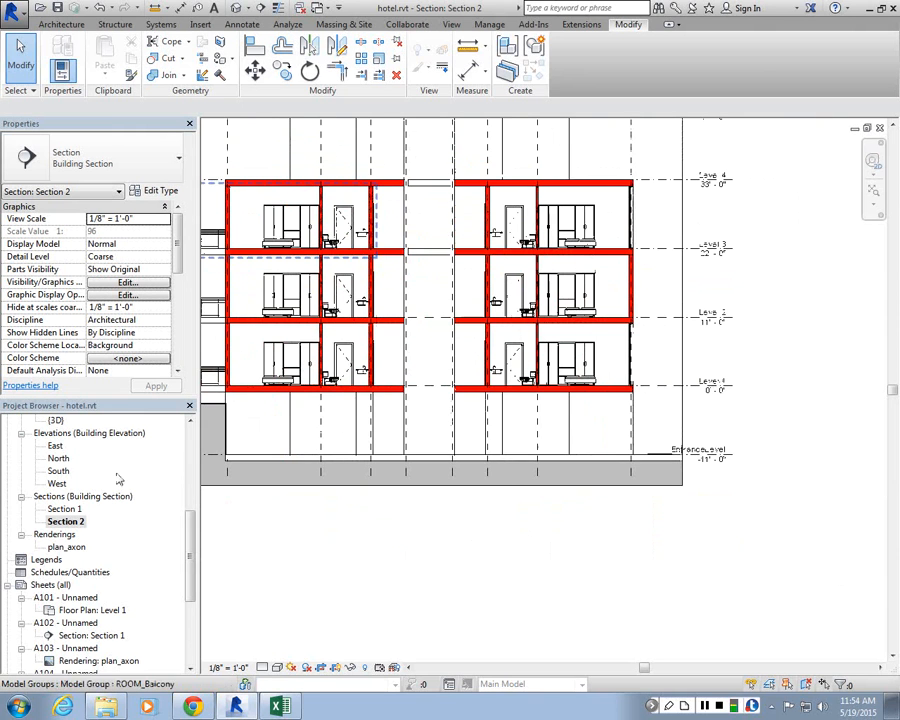
Step: Open the default {3D} view and zoom around the site and building
click(65, 521)
scroll(196, 485, up, 6)
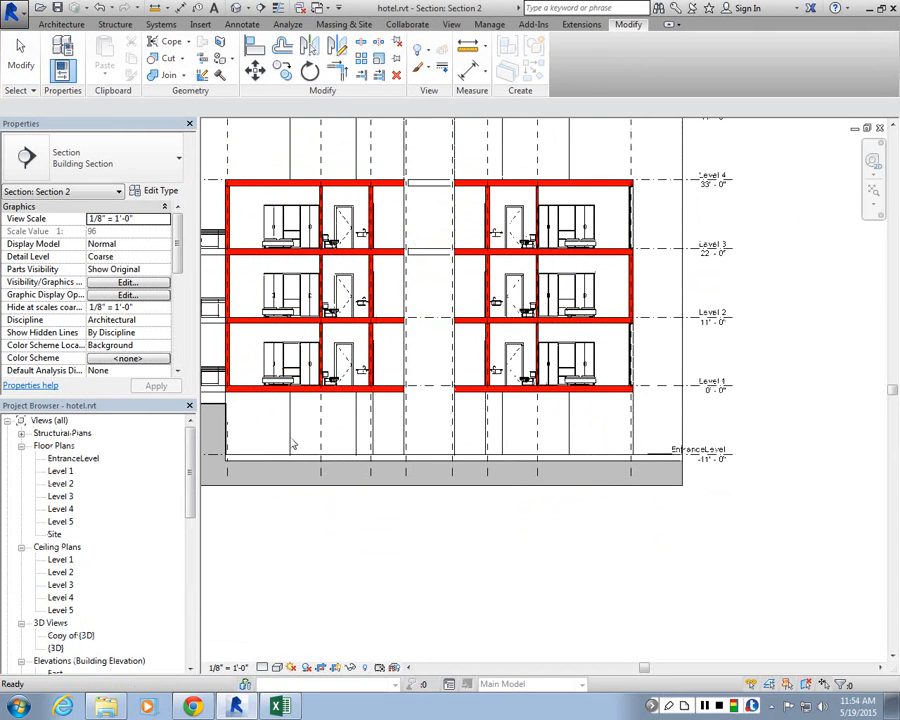
scroll(50, 625, down, 1)
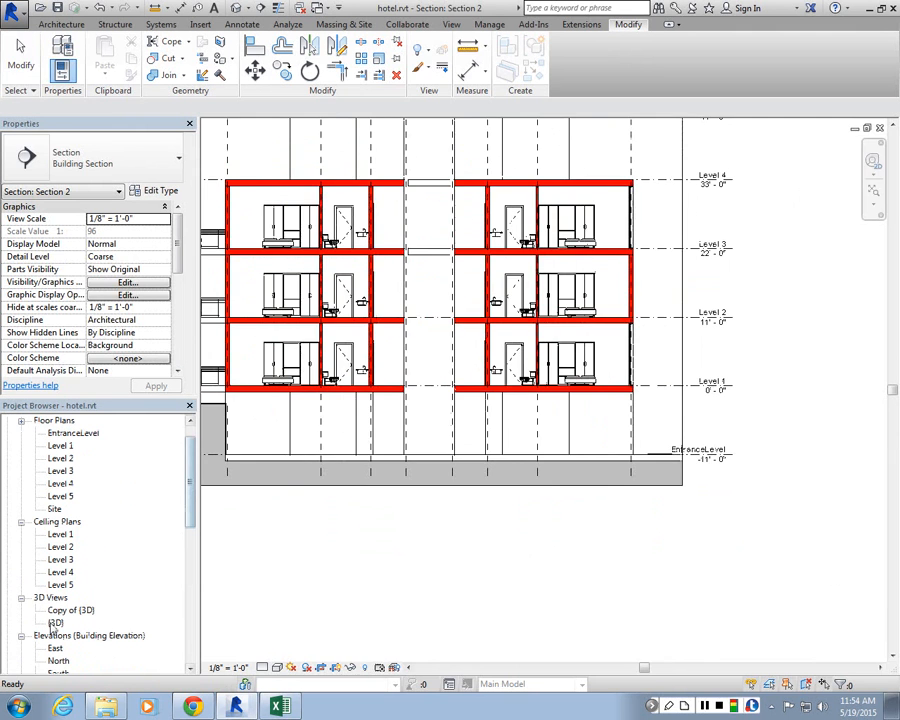
double_click(54, 622)
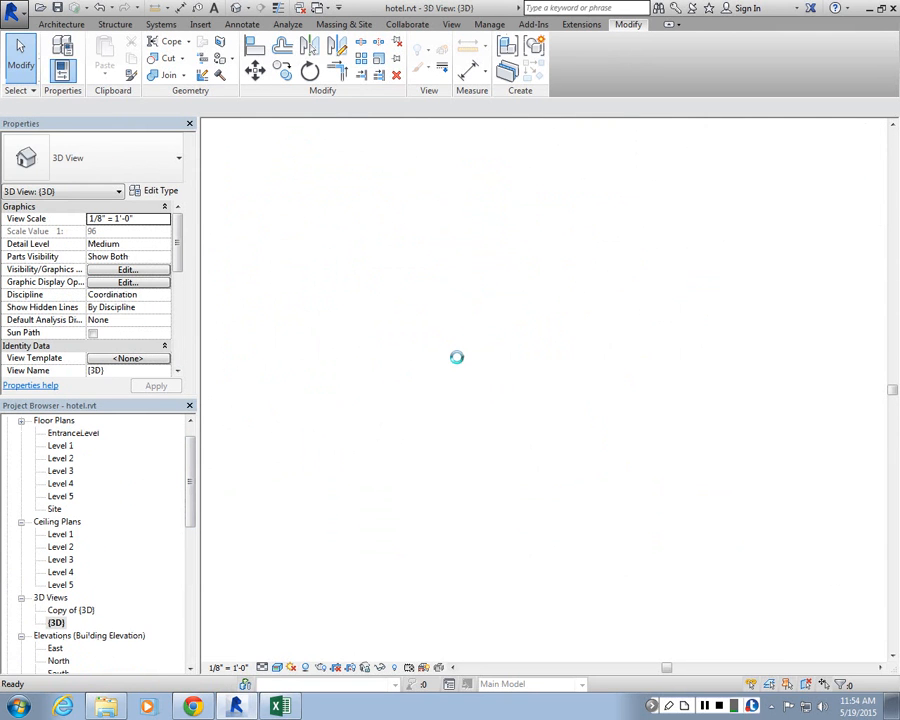
scroll(418, 364, up, 2)
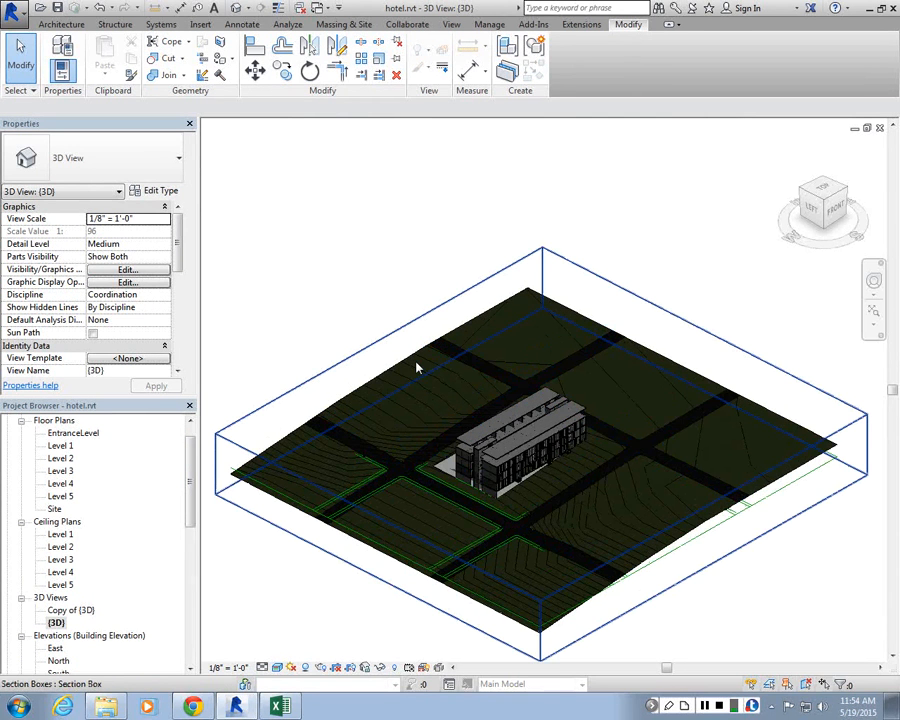
scroll(418, 366, up, 2)
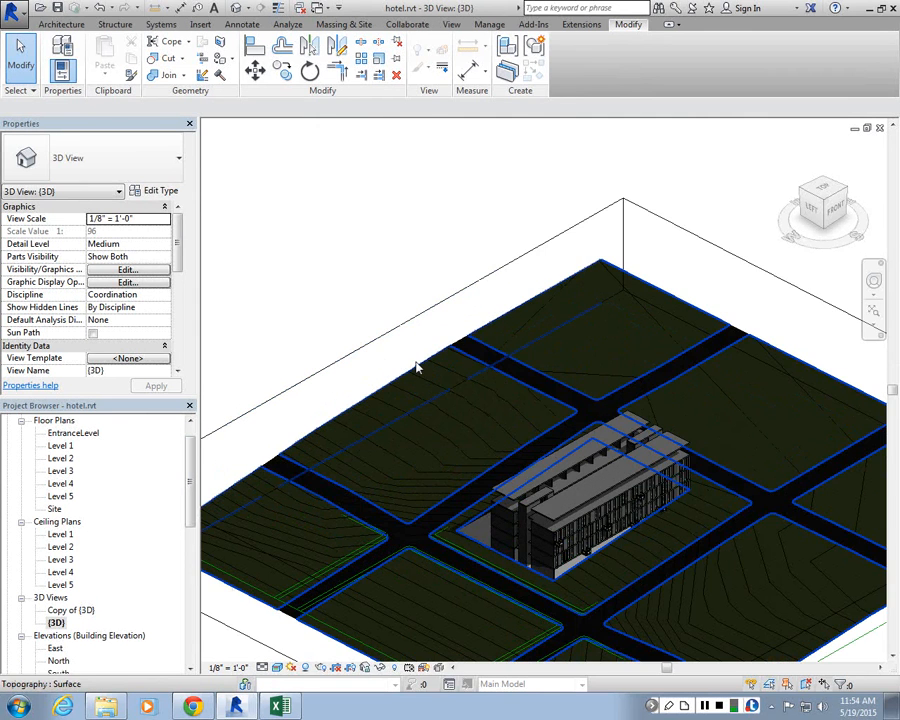
scroll(601, 426, down, 2)
scroll(583, 512, down, 1)
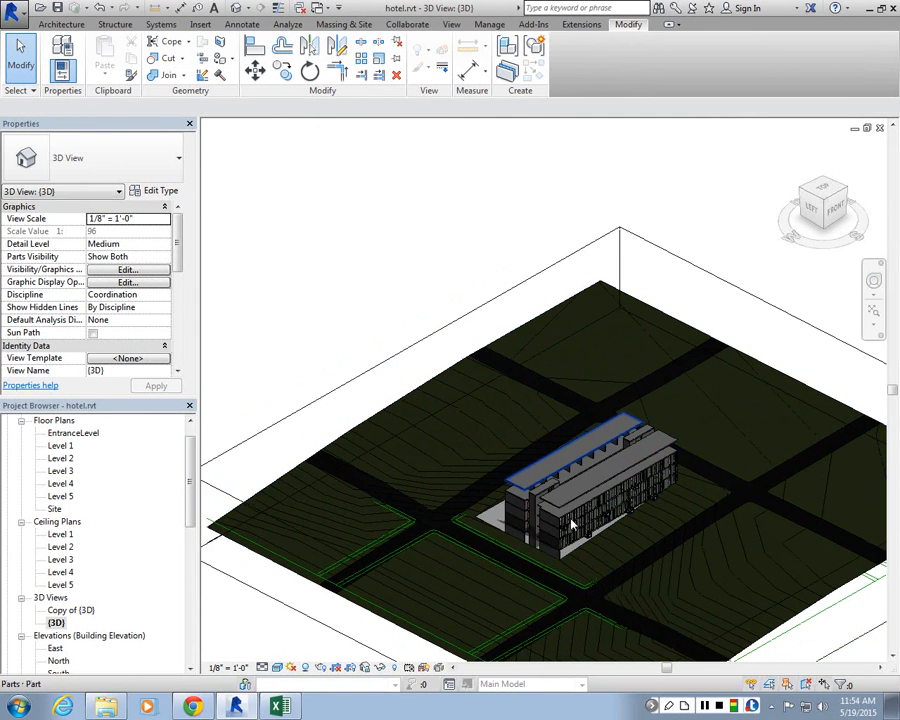
scroll(573, 524, down, 1)
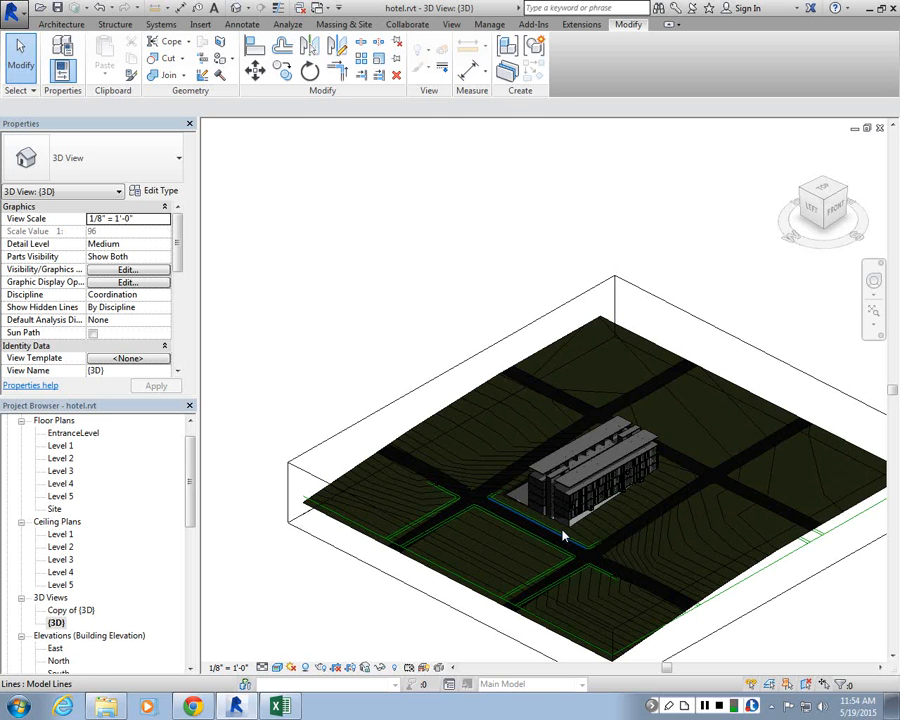
scroll(501, 459, down, 3)
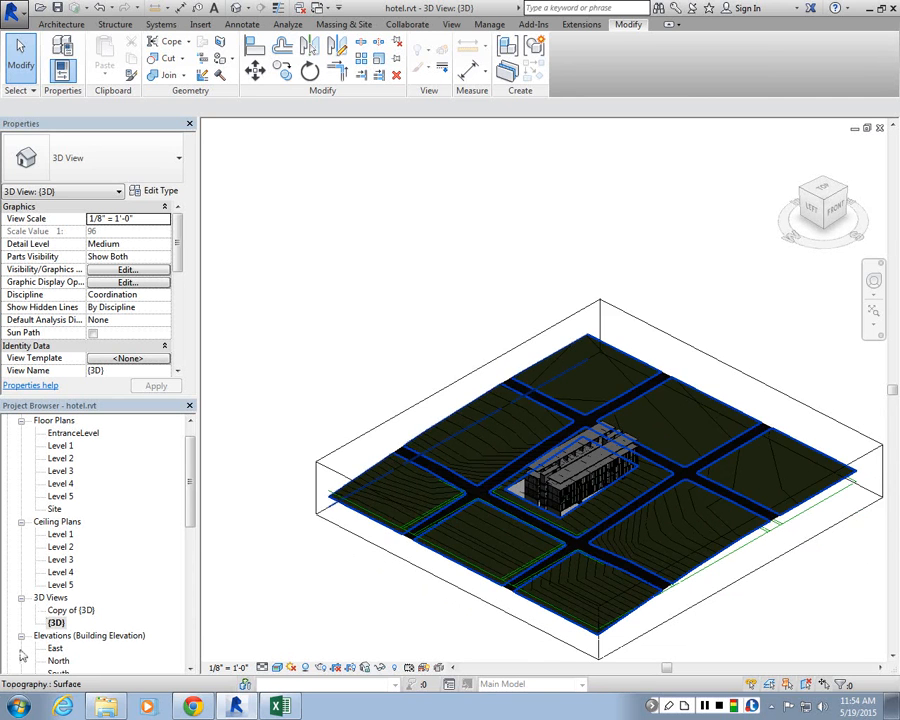
Step: Duplicate the {3D} view as an independent view
click(54, 623)
right_click(55, 624)
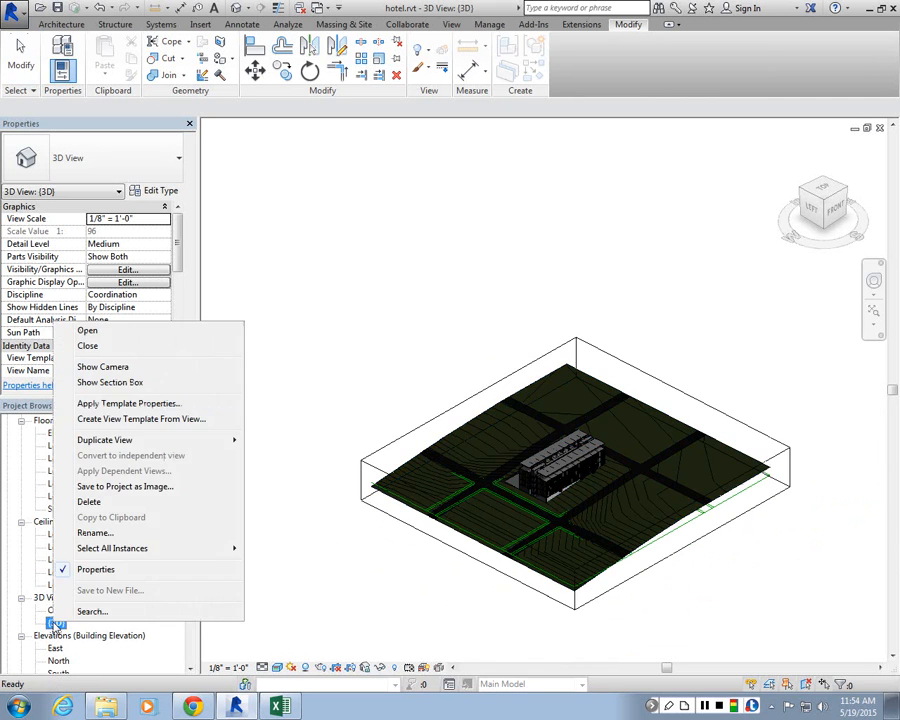
mouse_move(200, 440)
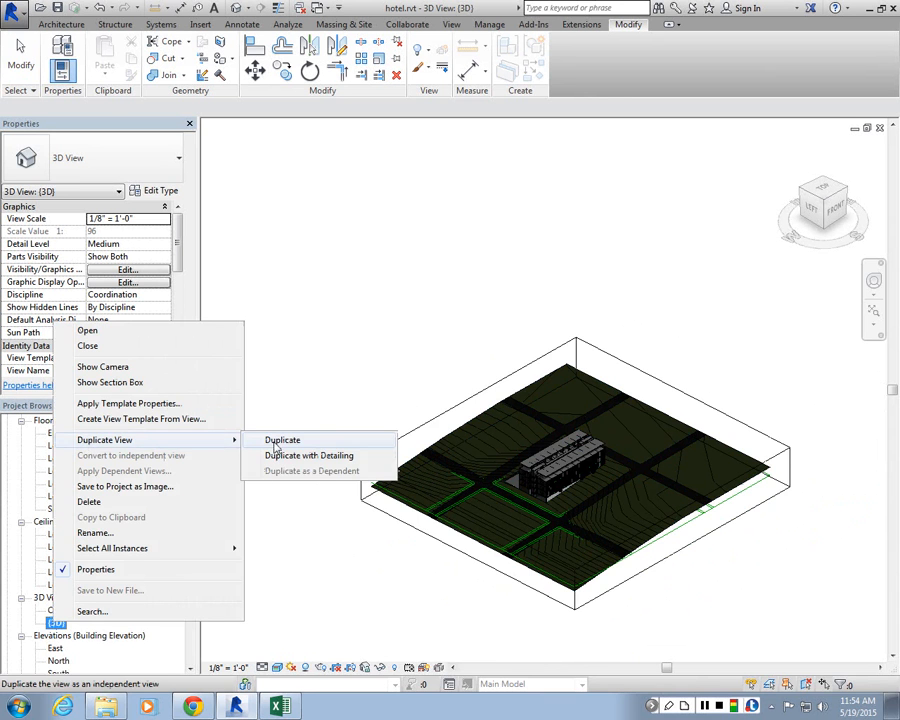
click(282, 441)
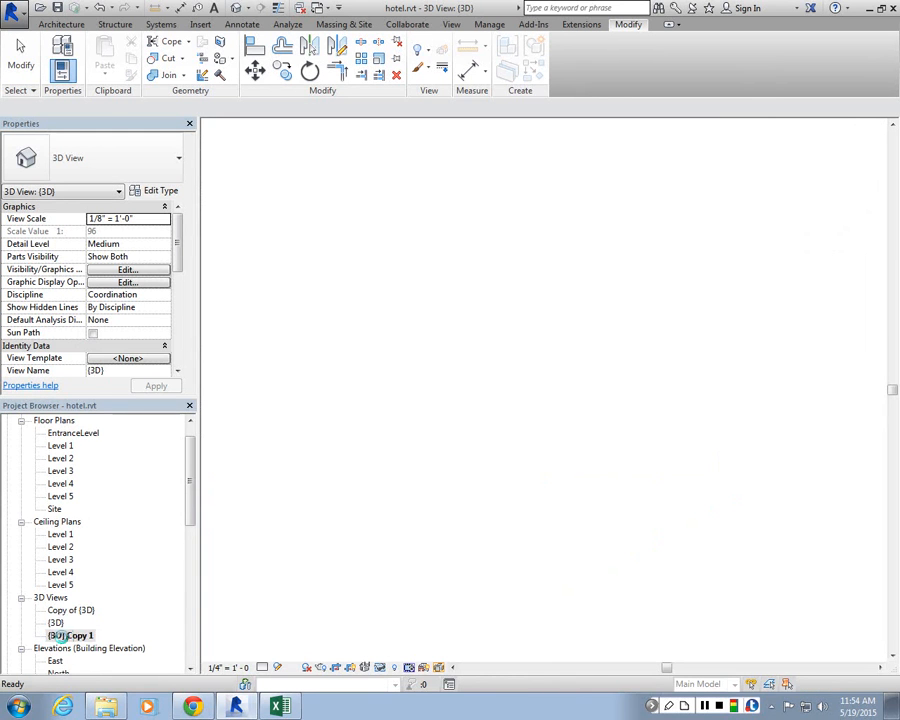
Step: Rename the duplicated 3D view as Plan_Axon
right_click(78, 636)
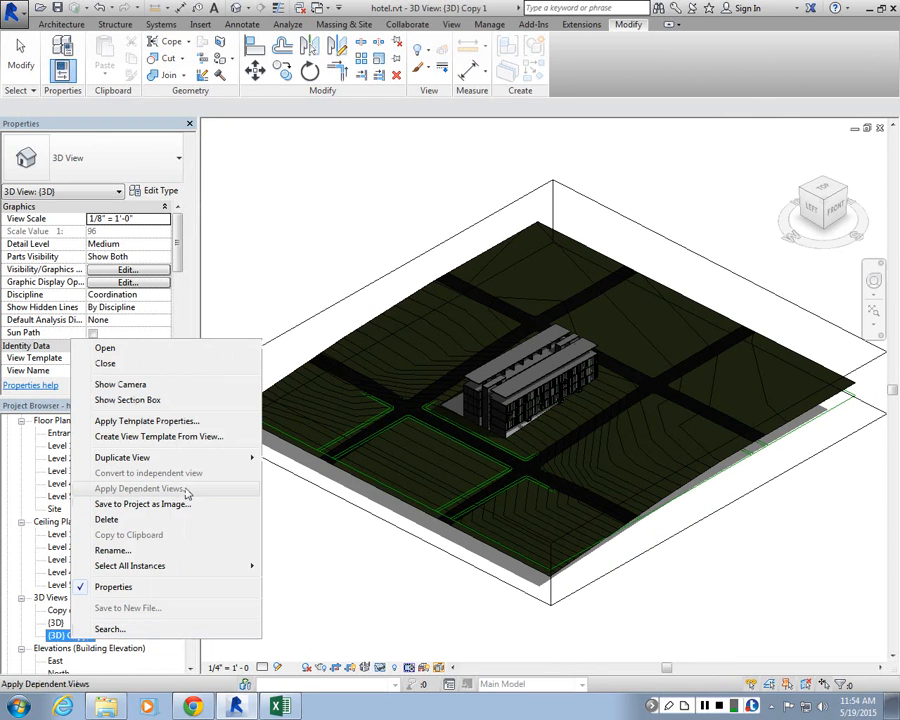
click(113, 550)
text(Se)
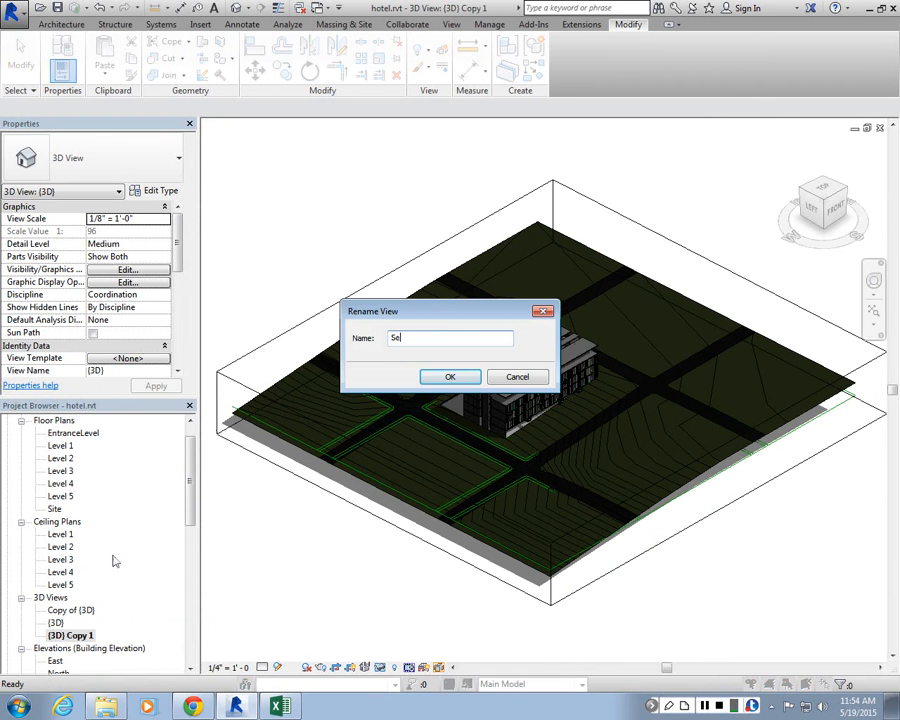
key(BackSpace)
key(BackSpace)
text(Plan_Axon)
click(434, 381)
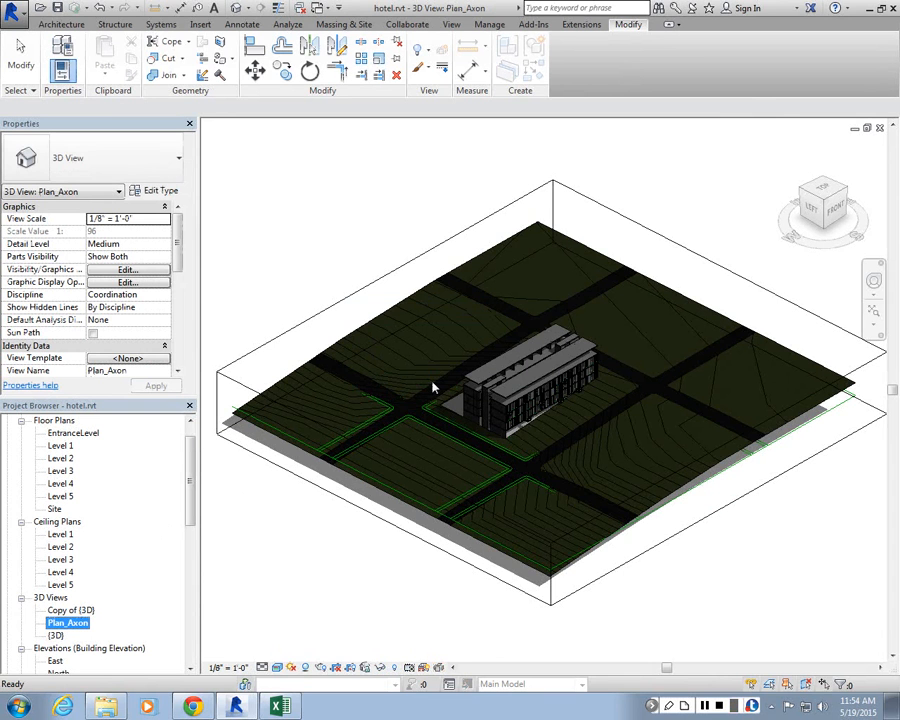
Step: Set the Plan_Axon view's visual style to Hidden Line
click(277, 668)
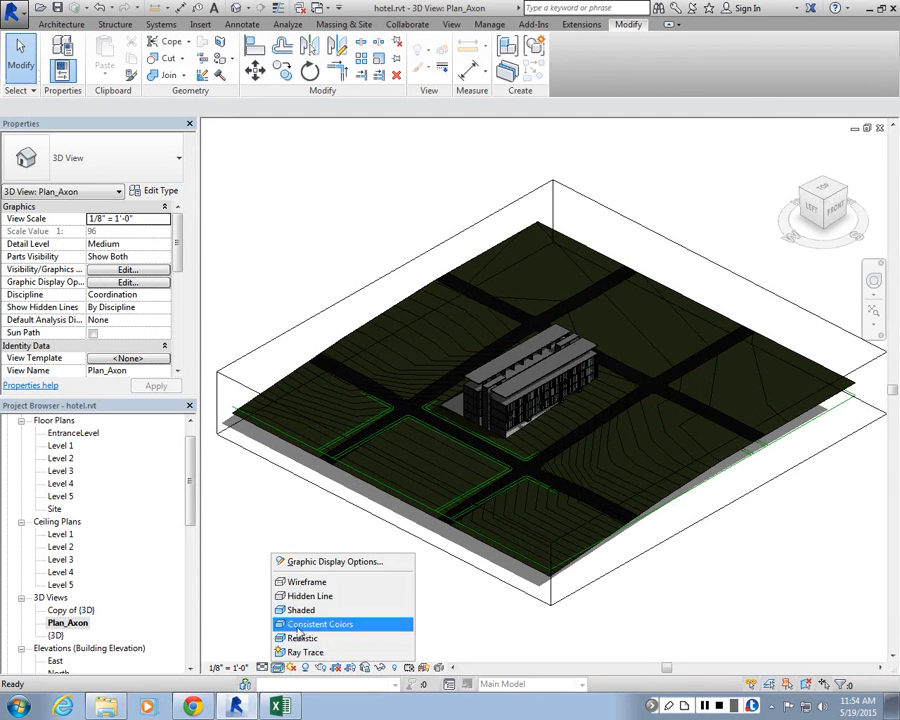
click(300, 636)
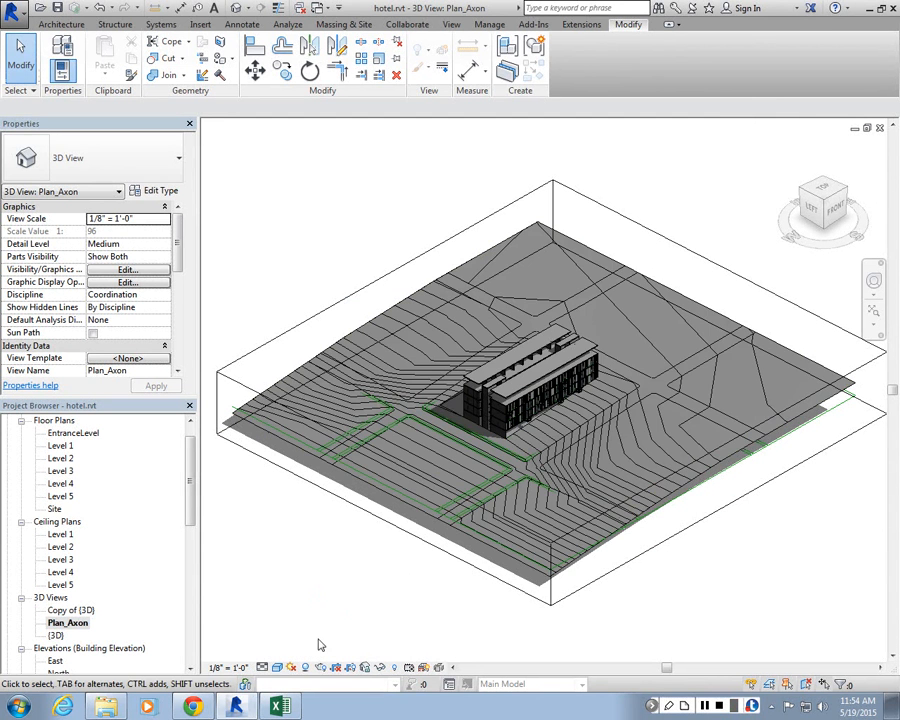
click(277, 667)
click(314, 599)
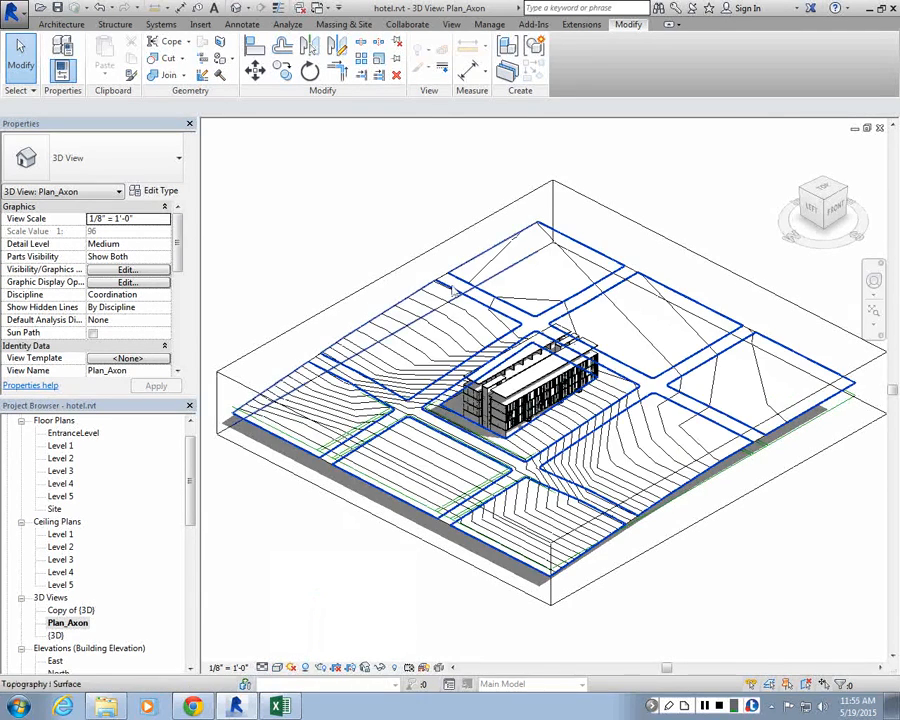
Step: Zoom in on the building in the 3D view and back out to the whole site
scroll(578, 373, up, 4)
scroll(578, 373, up, 1)
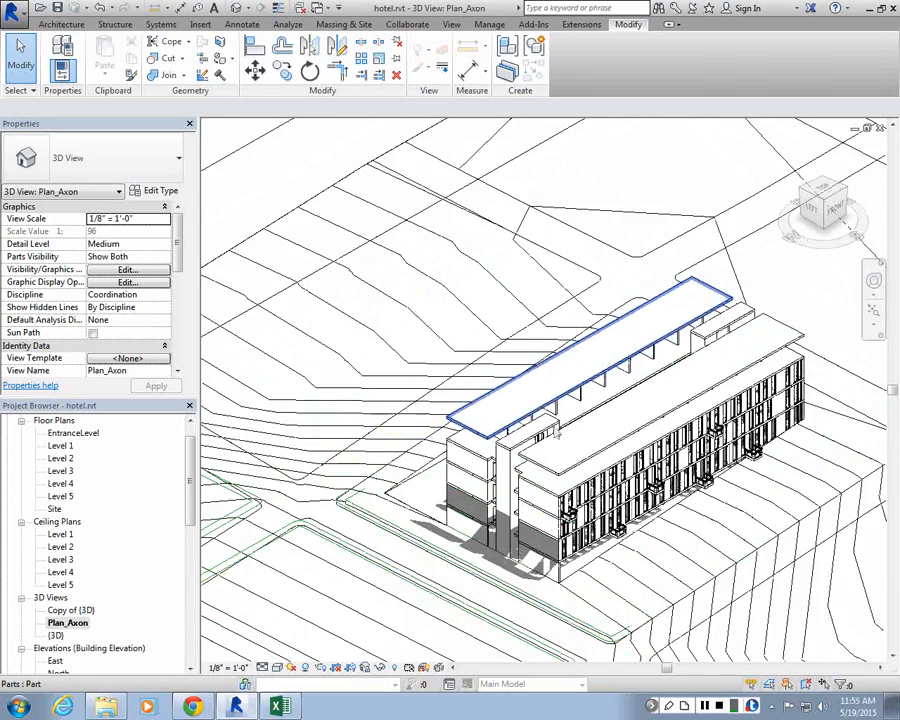
scroll(565, 520, up, 3)
scroll(402, 444, down, 2)
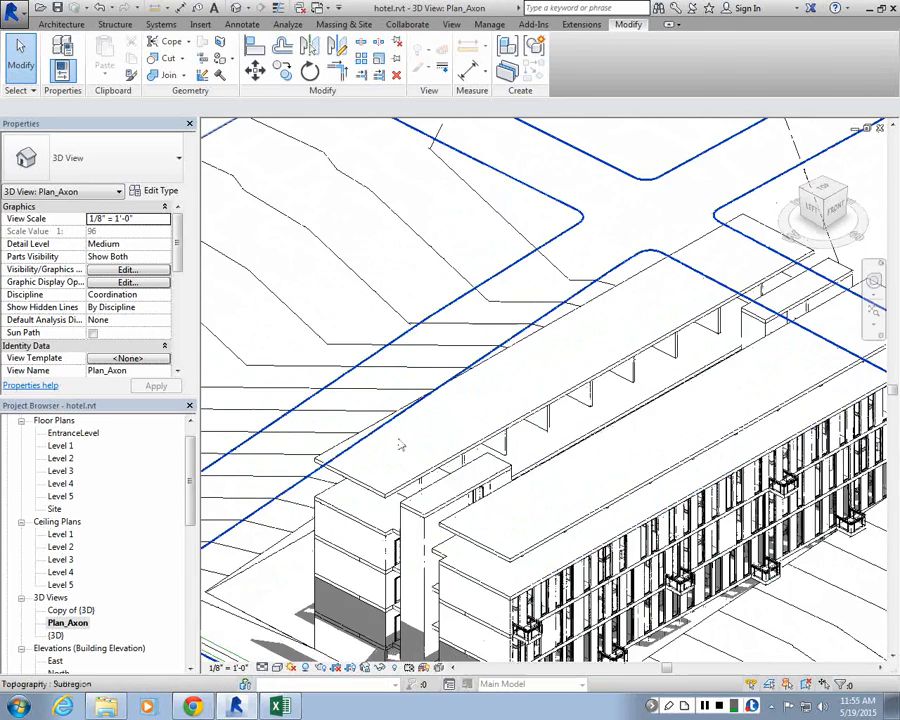
scroll(385, 440, down, 3)
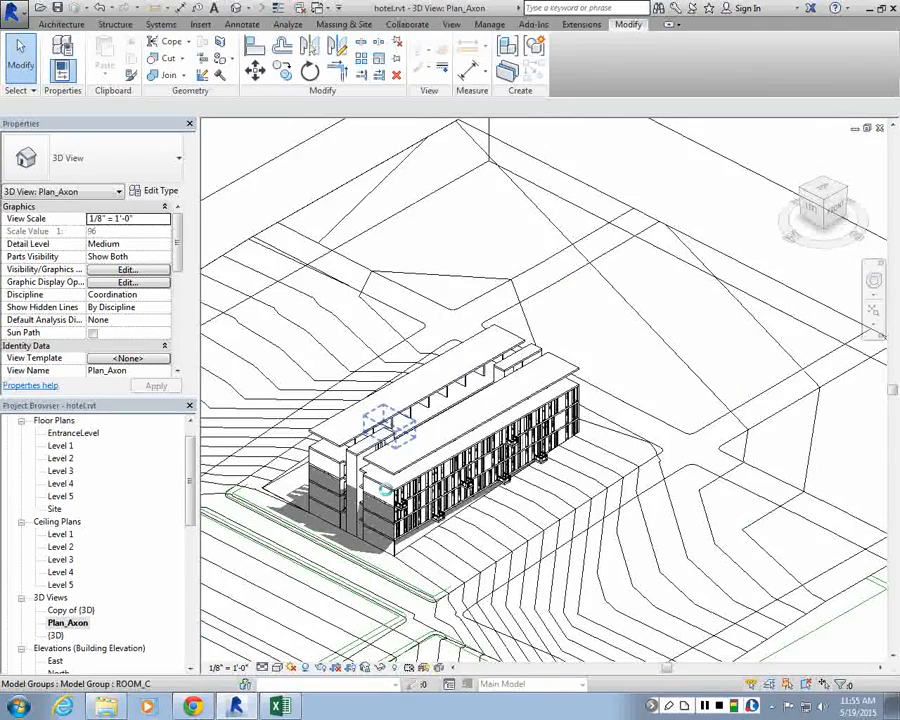
shift+middle_drag(390, 425, 564, 320)
scroll(586, 328, down, 5)
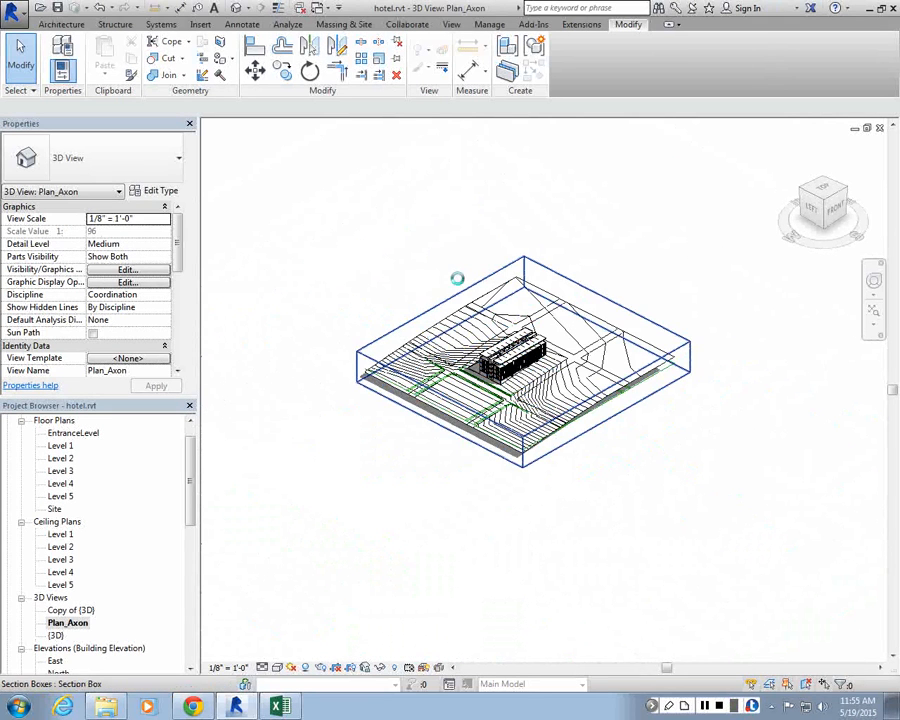
scroll(570, 283, up, 1)
Step: Toggle the view's Section Box property off and back on
click(573, 283)
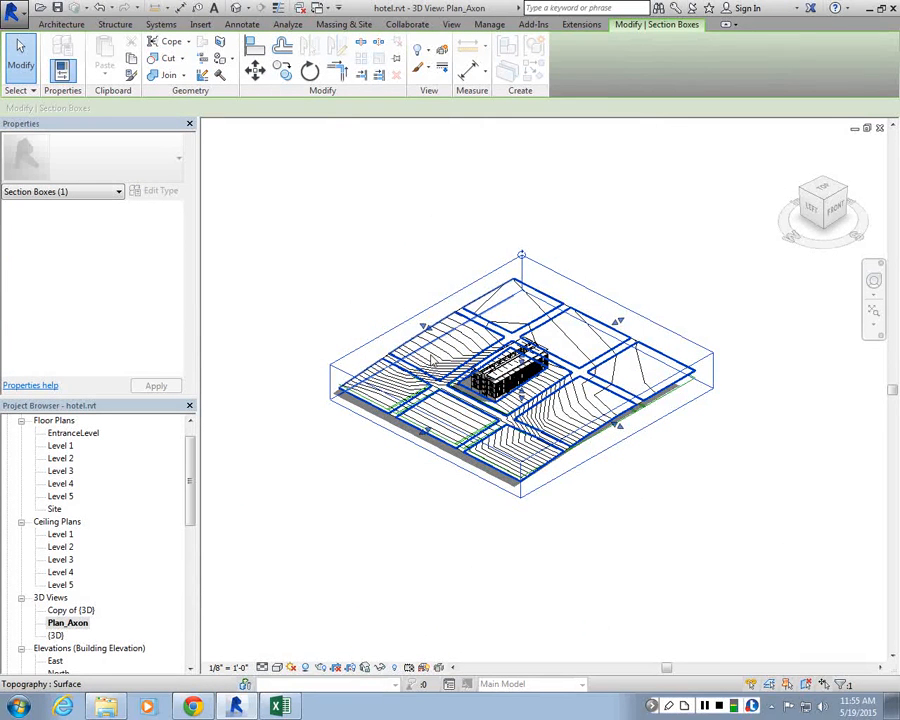
click(291, 362)
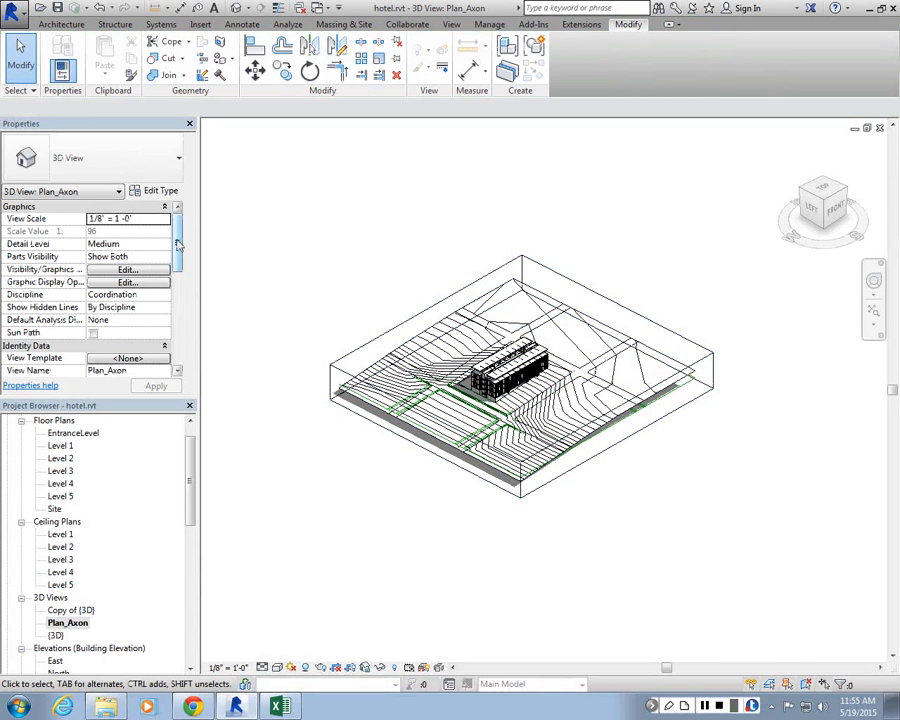
scroll(120, 235, down, 5)
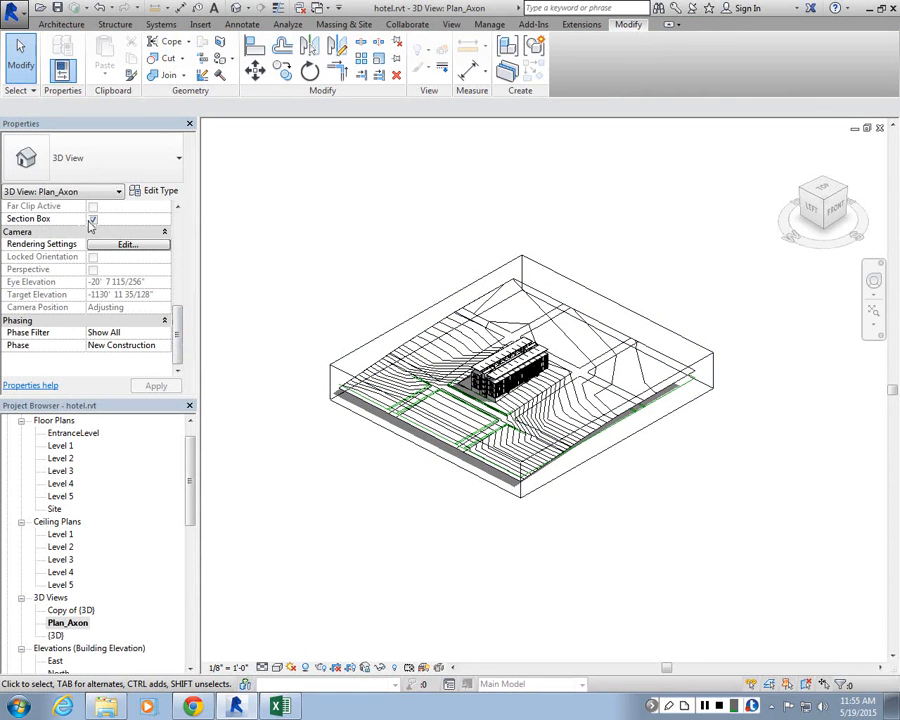
click(98, 219)
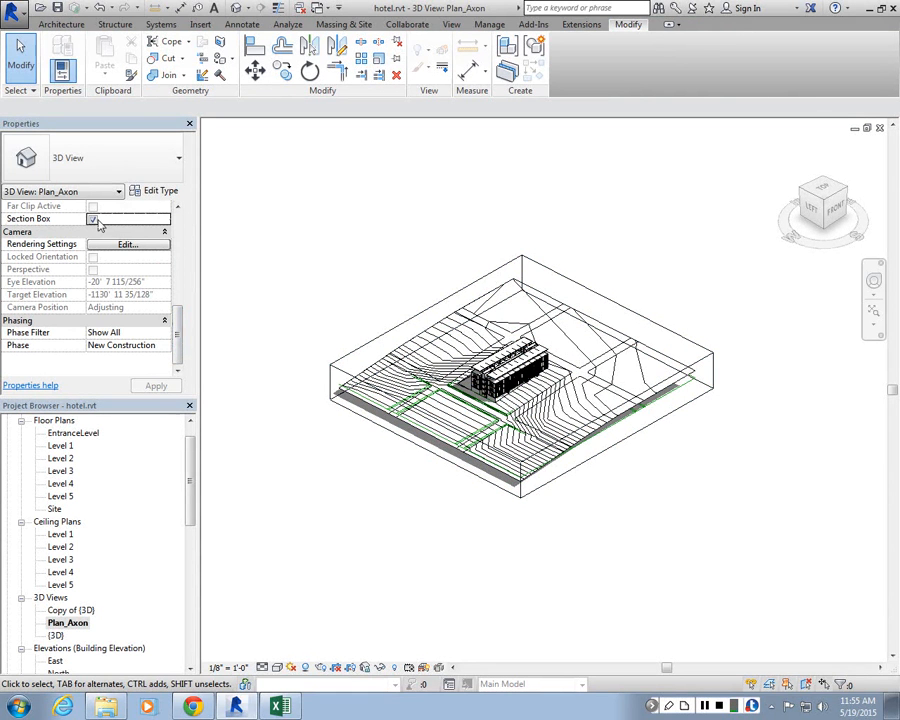
click(95, 220)
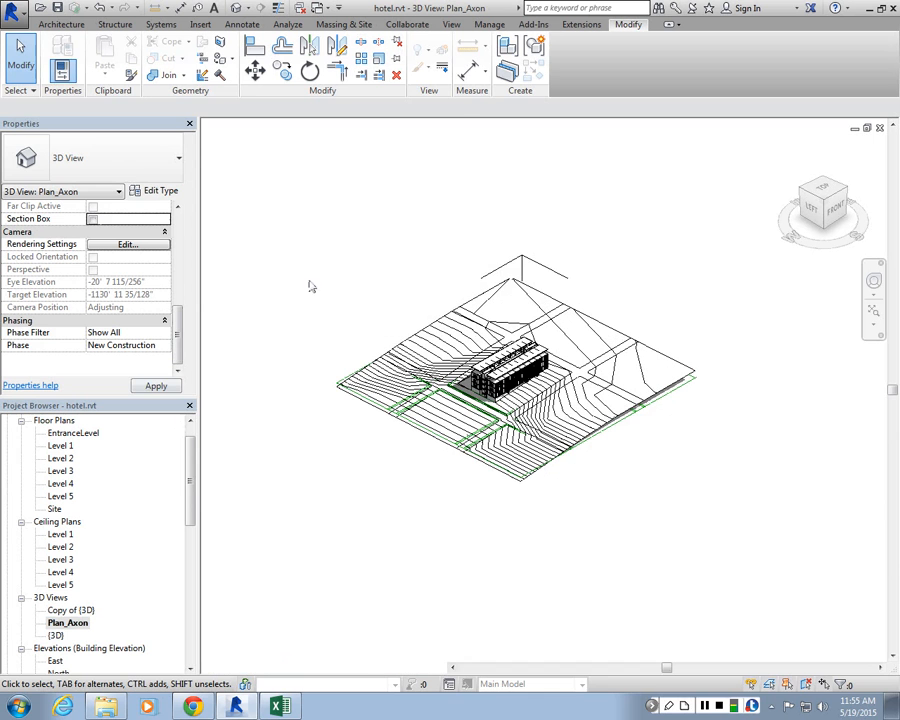
click(92, 219)
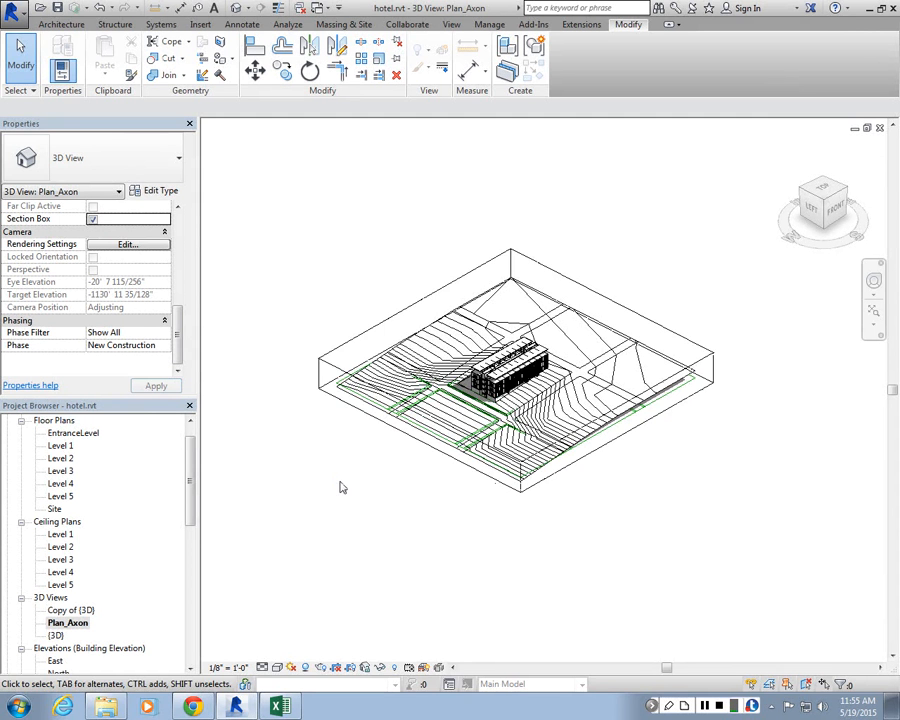
Step: Pull one side of the section box inward so it cuts the site close to the building
scroll(603, 383, up, 1)
scroll(727, 352, up, 3)
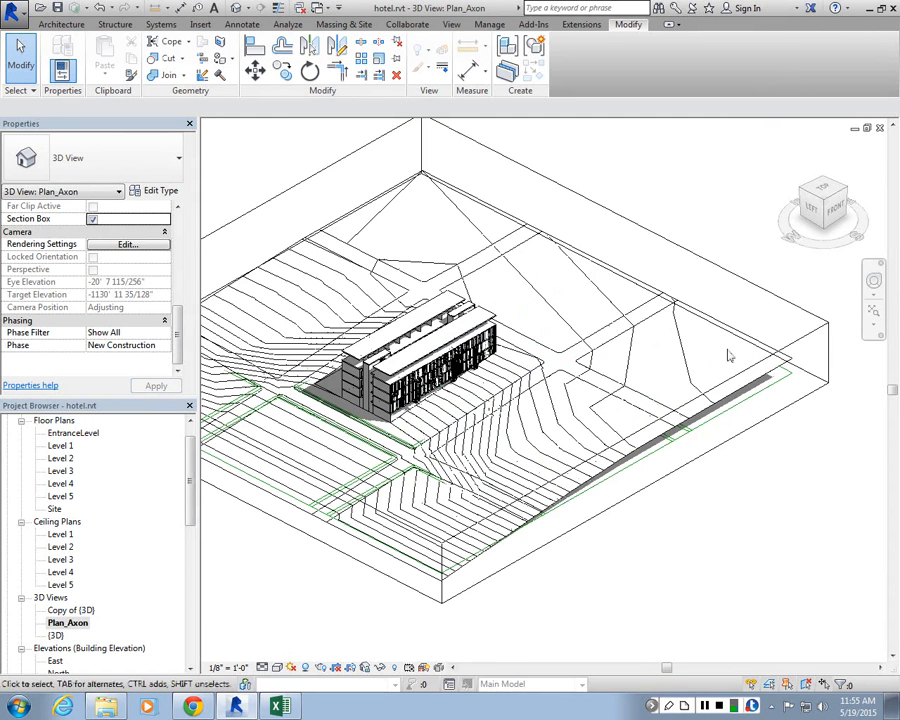
click(803, 349)
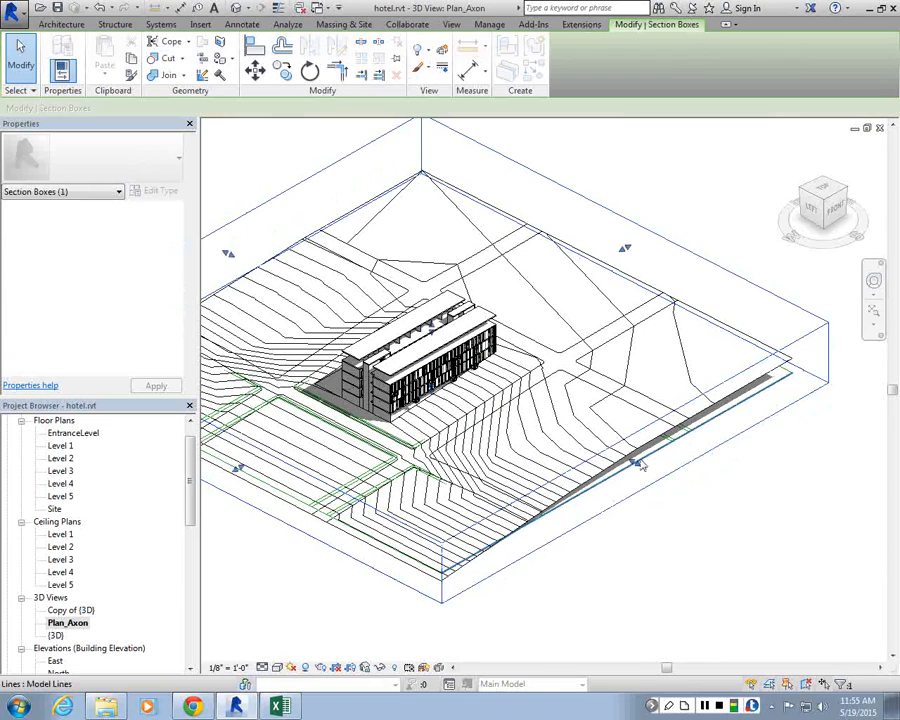
drag(634, 461, 446, 330)
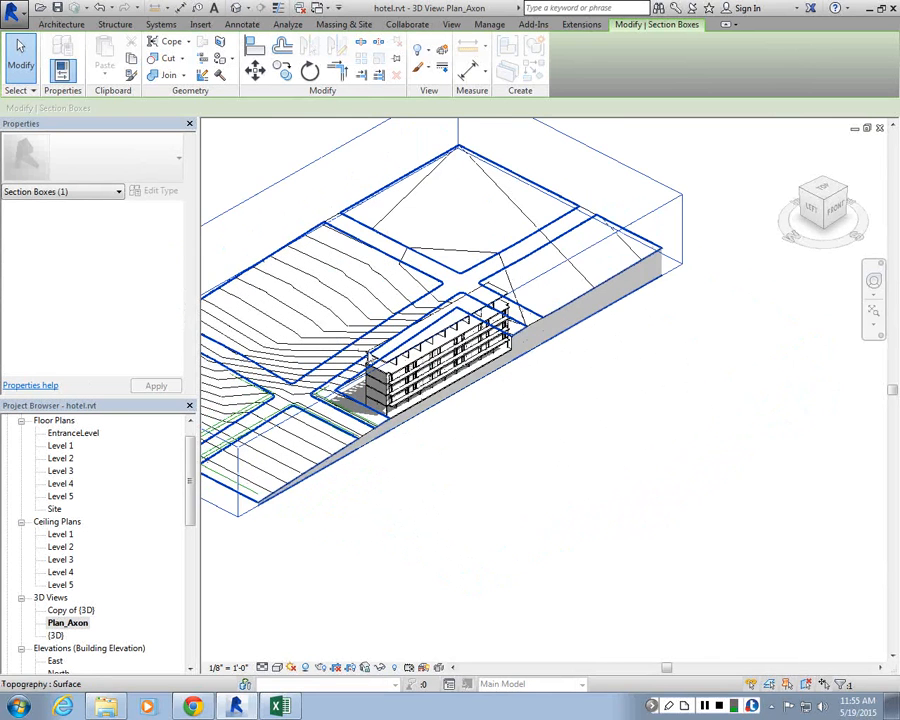
Step: Zoom in to inspect the building where the section box cuts through it
scroll(512, 340, up, 4)
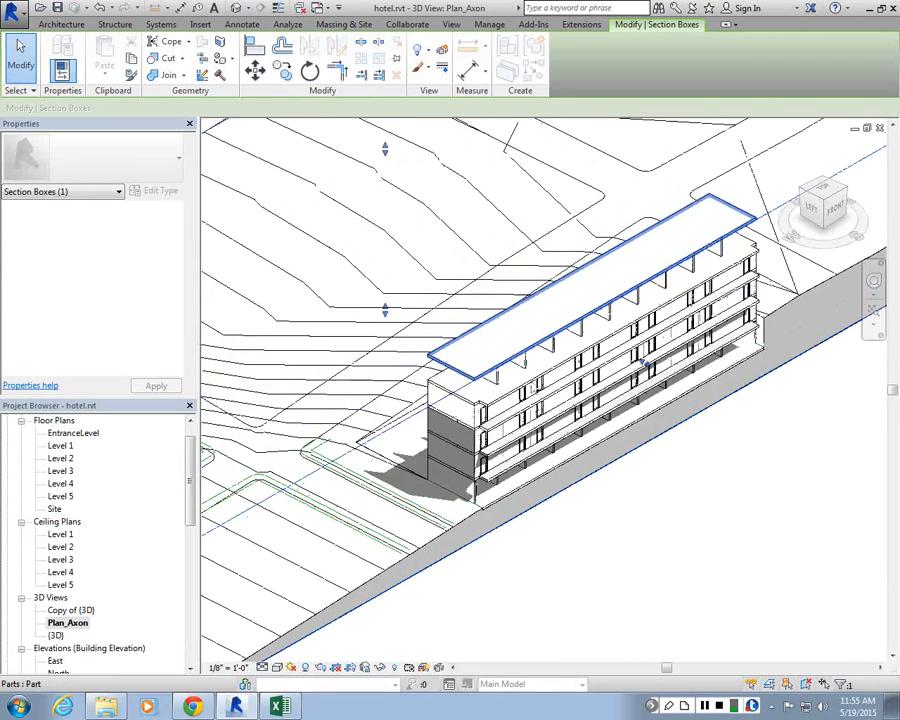
scroll(691, 528, up, 2)
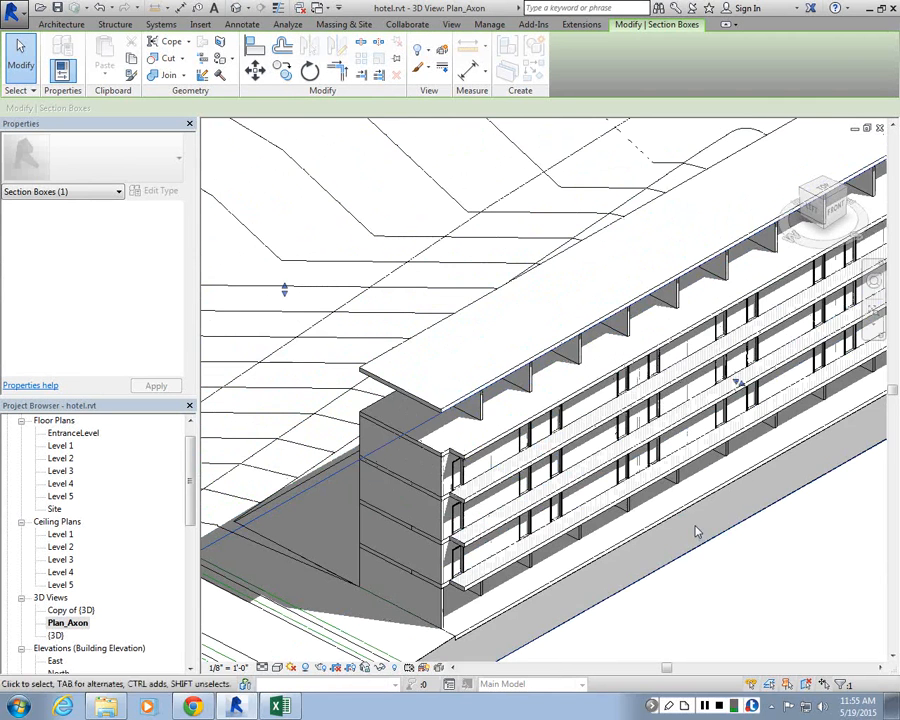
drag(740, 383, 757, 394)
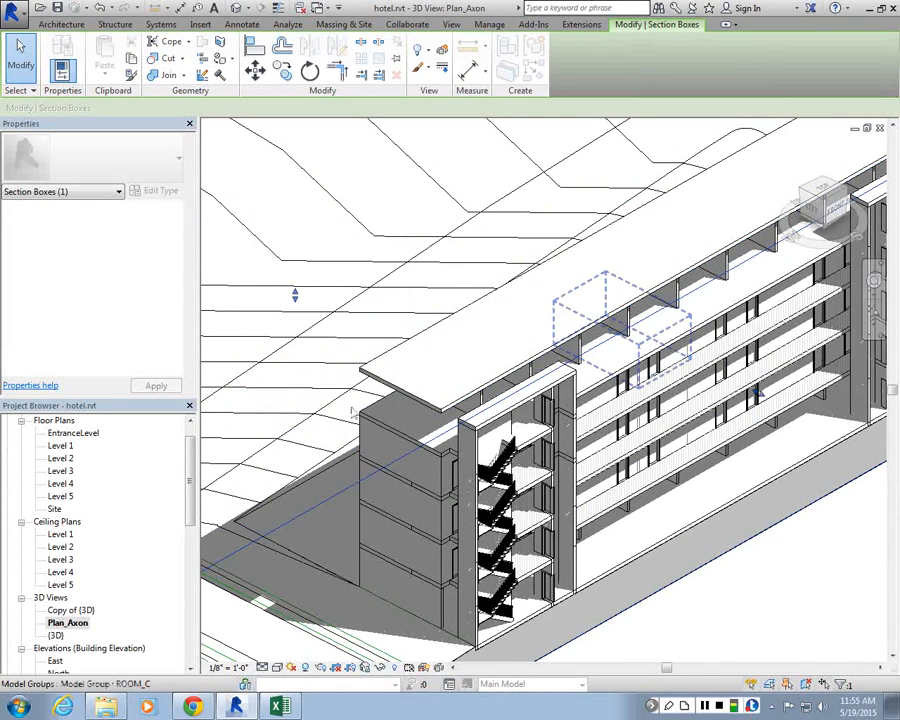
scroll(360, 413, down, 3)
scroll(605, 420, down, 1)
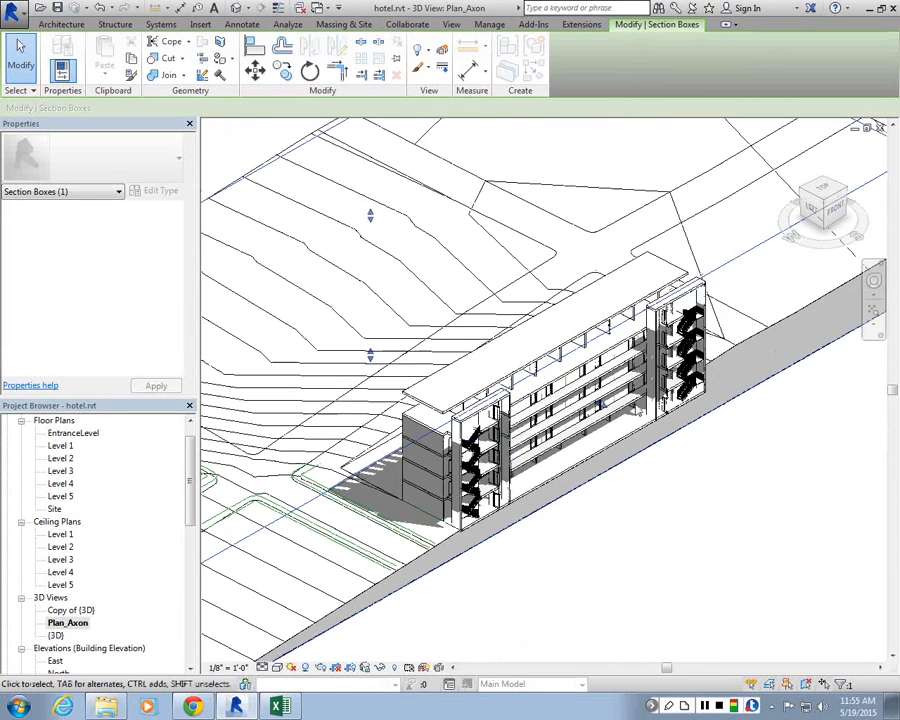
scroll(598, 406, up, 3)
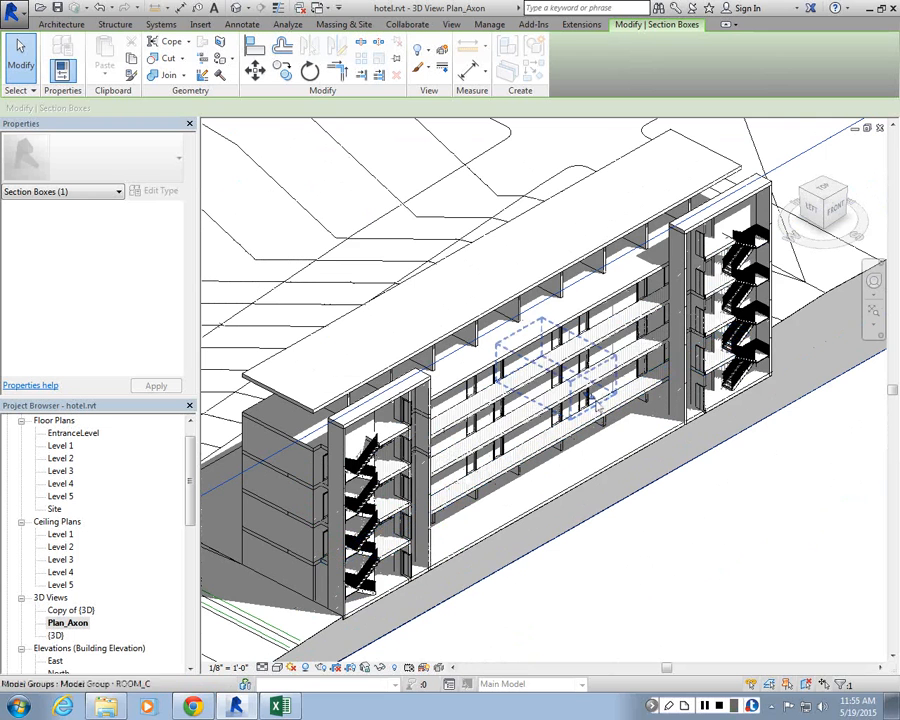
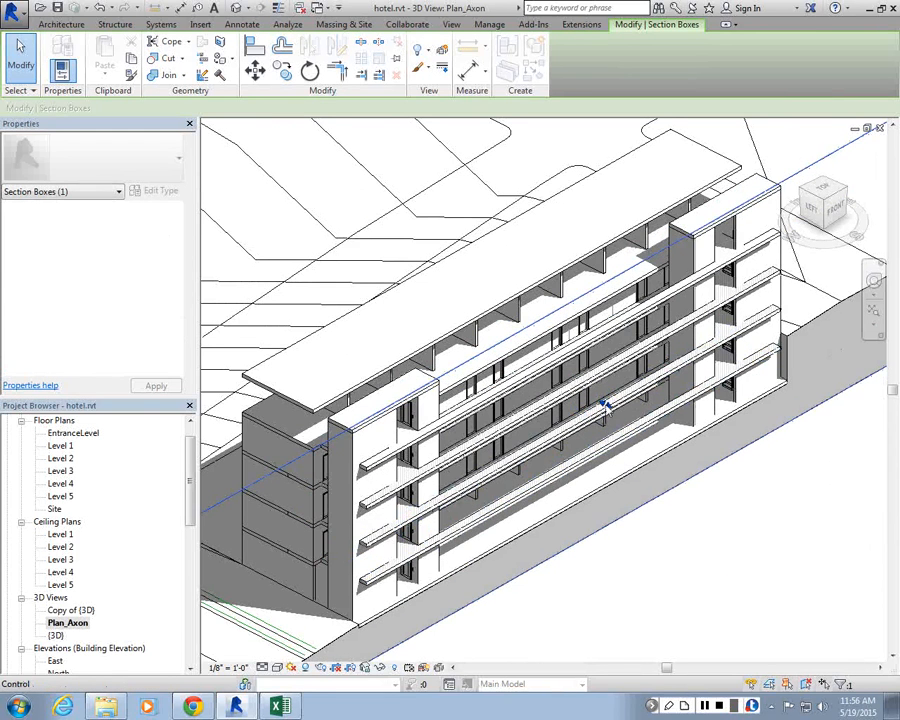
Step: Lower the section box's top face so it cuts horizontally through the hotel's upper floor
scroll(604, 405, down, 5)
scroll(550, 325, down, 2)
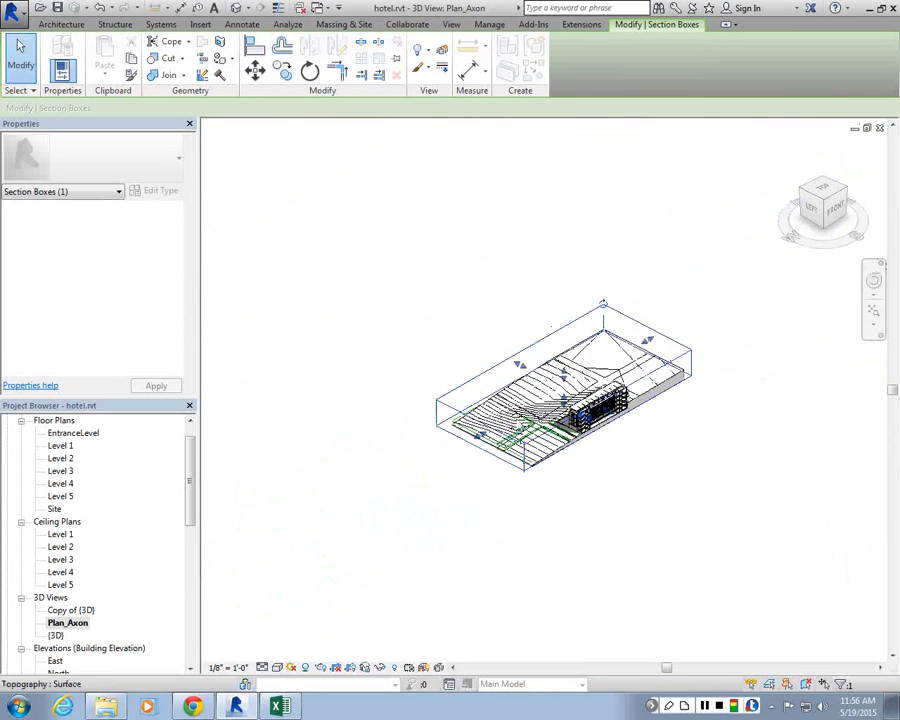
scroll(480, 390, up, 1)
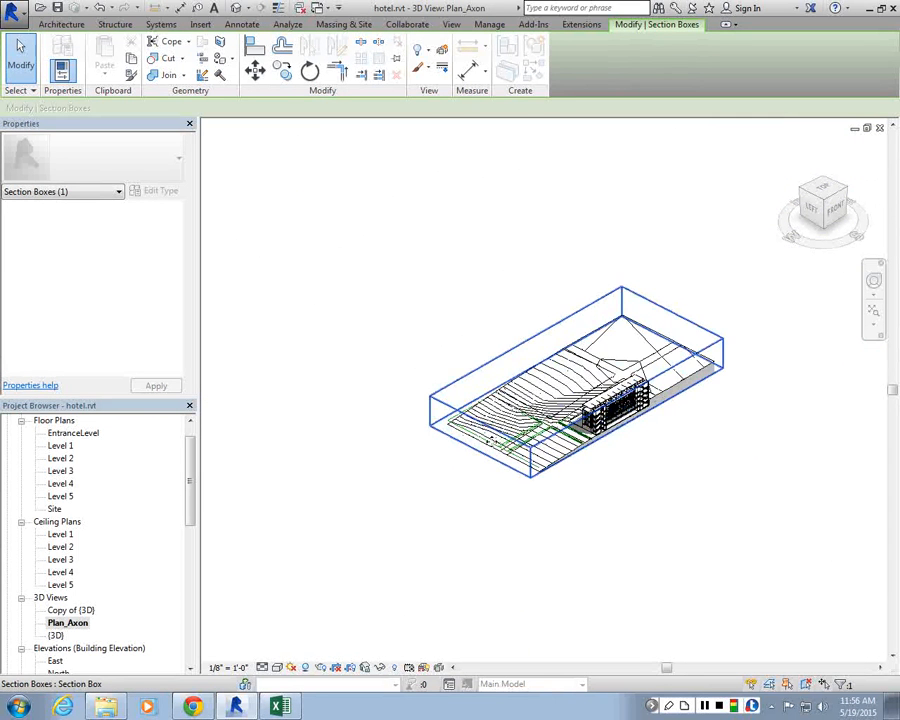
scroll(480, 450, up, 3)
drag(481, 451, 648, 352)
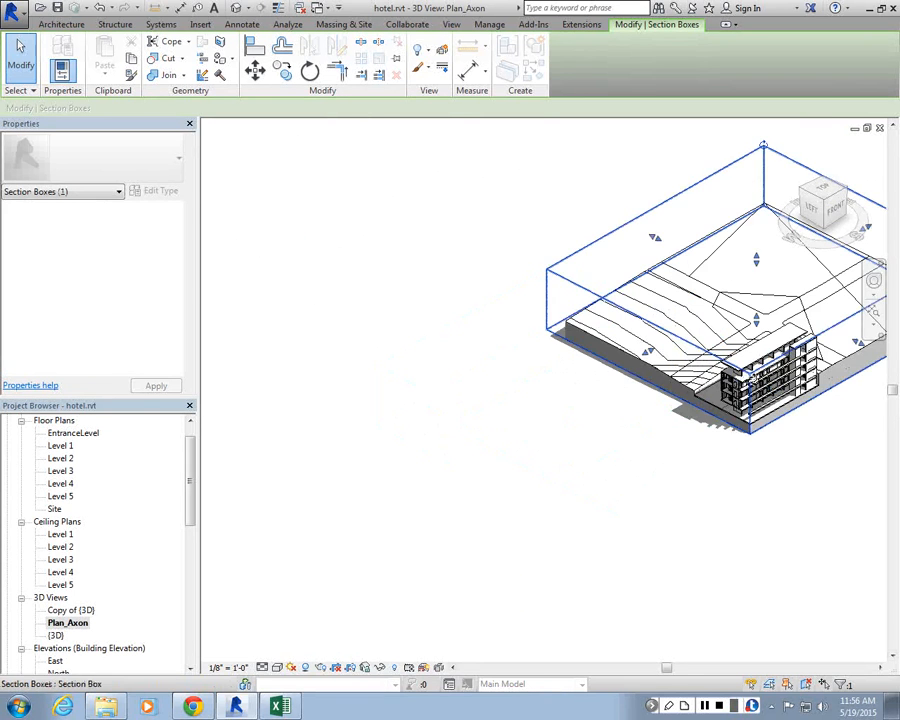
scroll(850, 430, up, 3)
scroll(451, 322, up, 2)
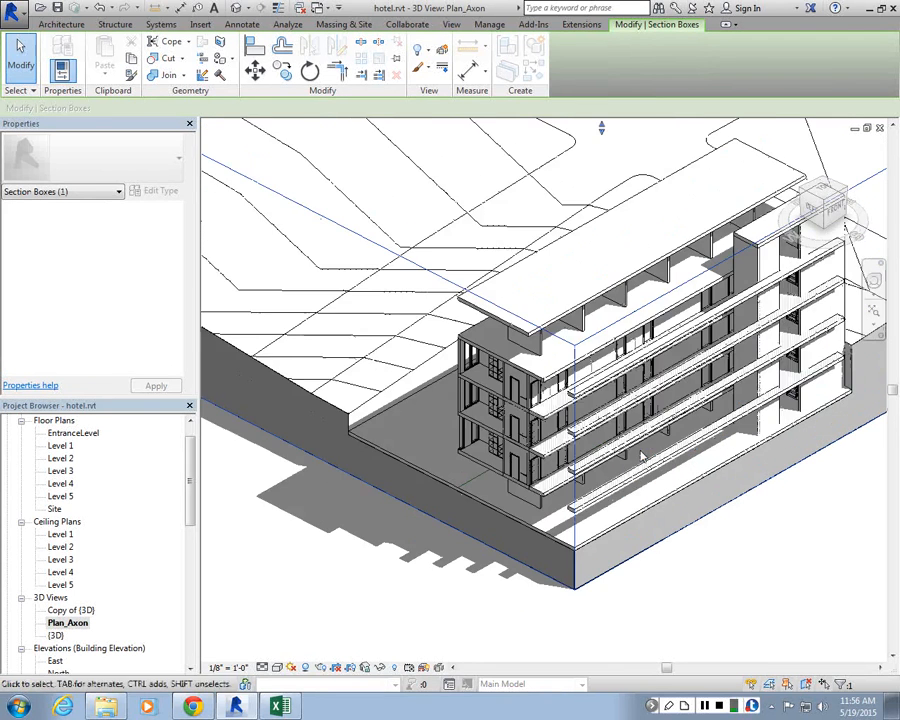
scroll(598, 290, down, 5)
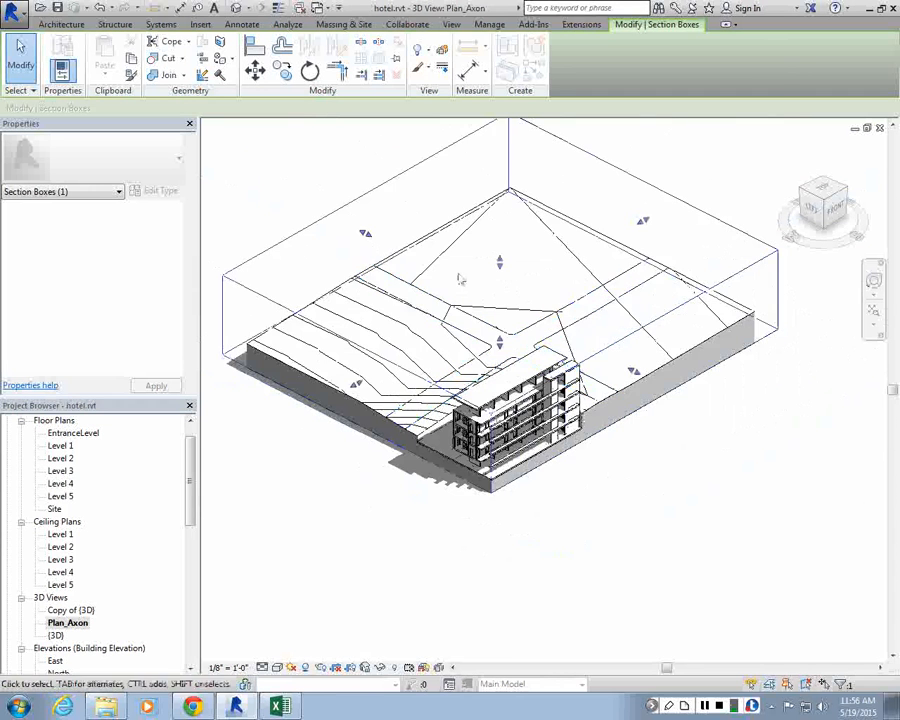
scroll(505, 260, up, 3)
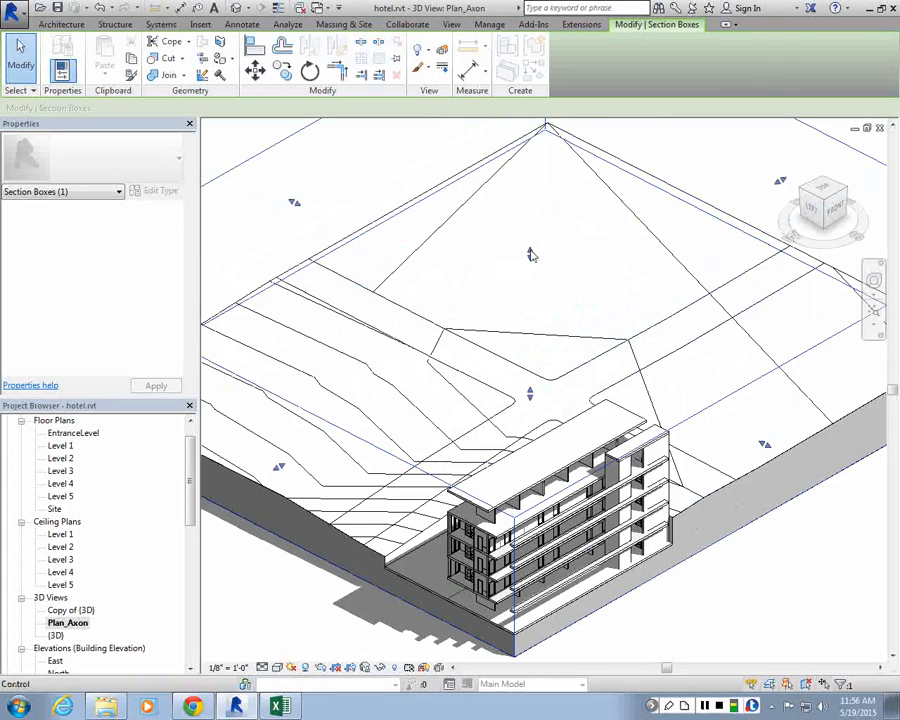
drag(530, 252, 496, 442)
Step: Readjust the section box's top face height to refine where it cuts through the building
scroll(496, 442, up, 3)
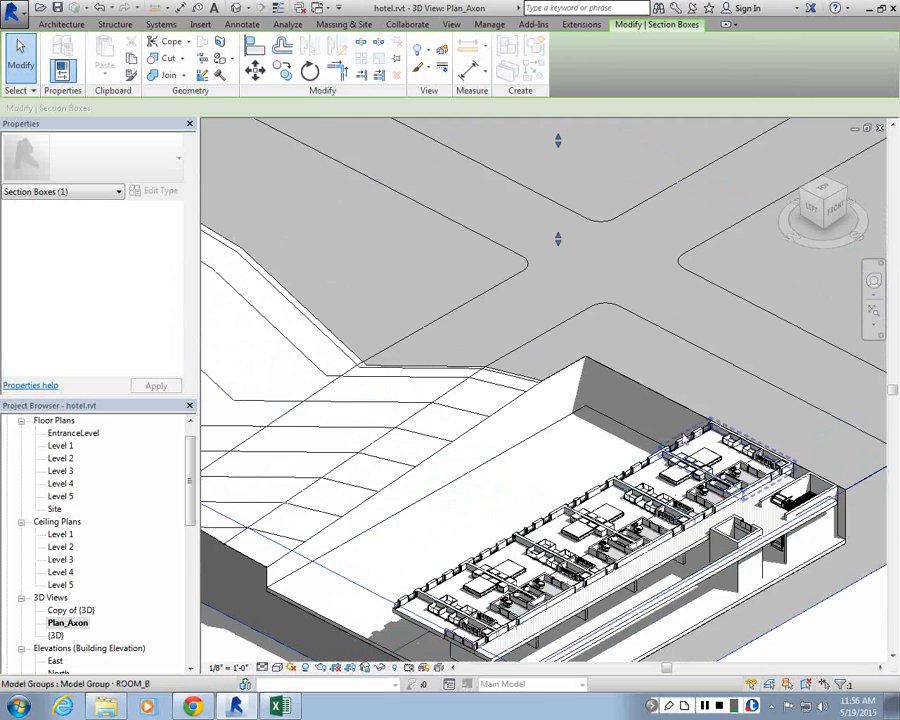
scroll(578, 262, down, 2)
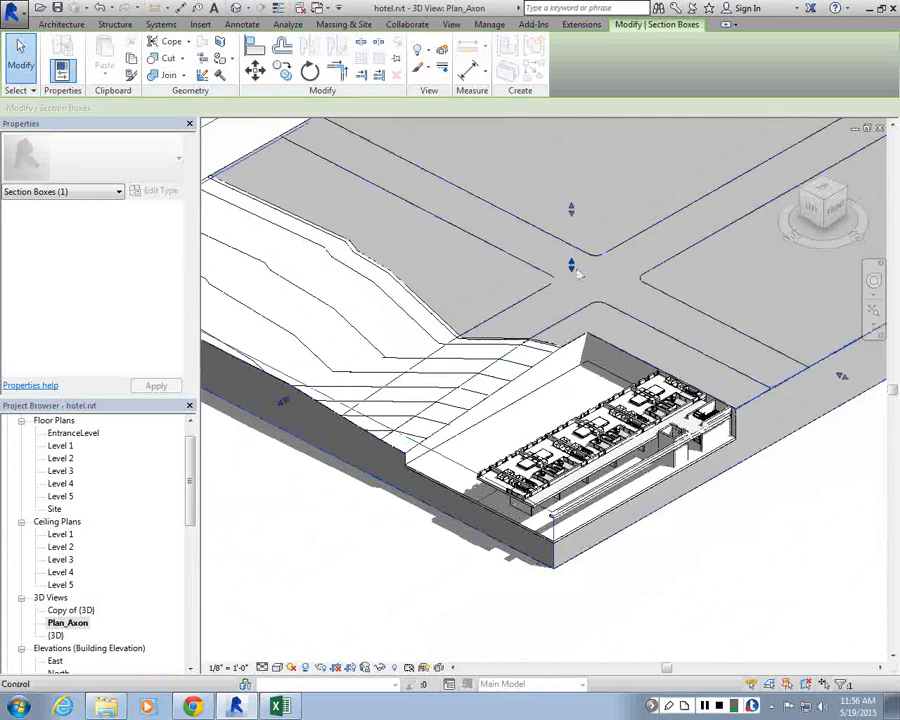
drag(572, 266, 572, 182)
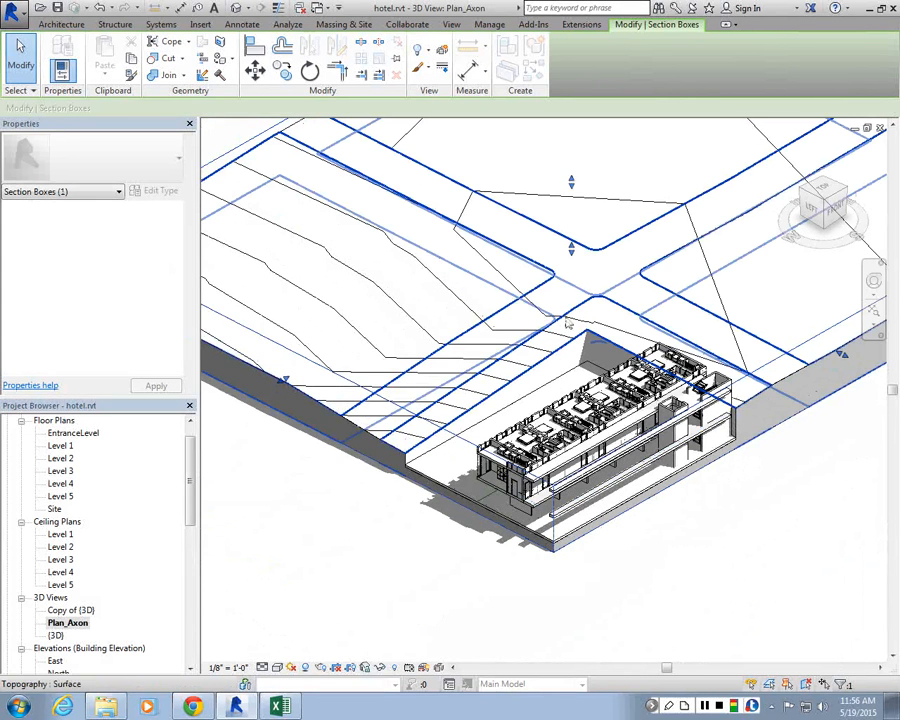
scroll(567, 323, down, 5)
scroll(560, 400, up, 6)
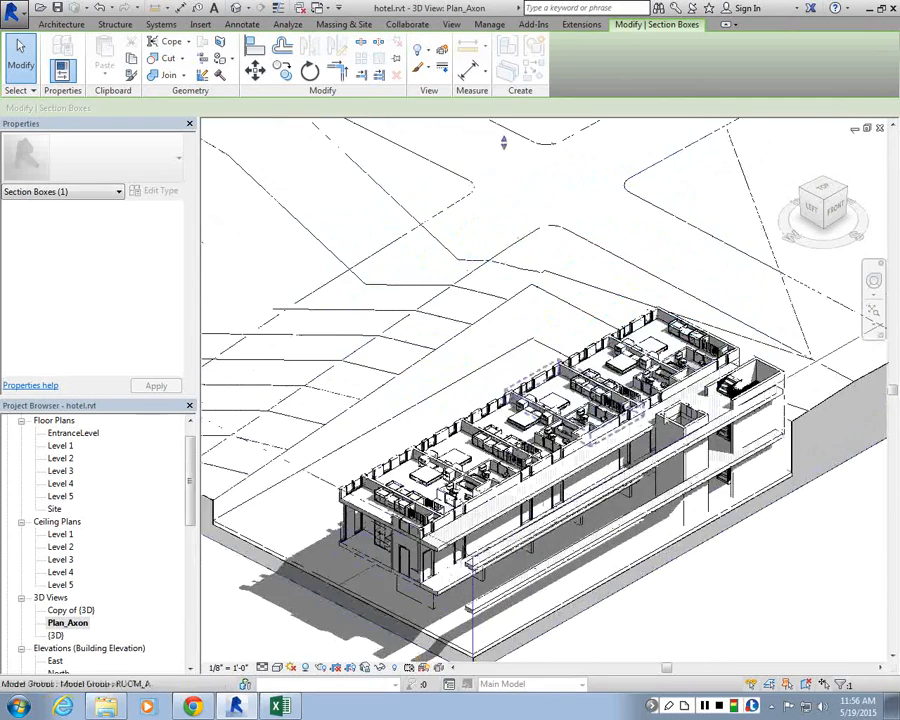
scroll(590, 390, up, 3)
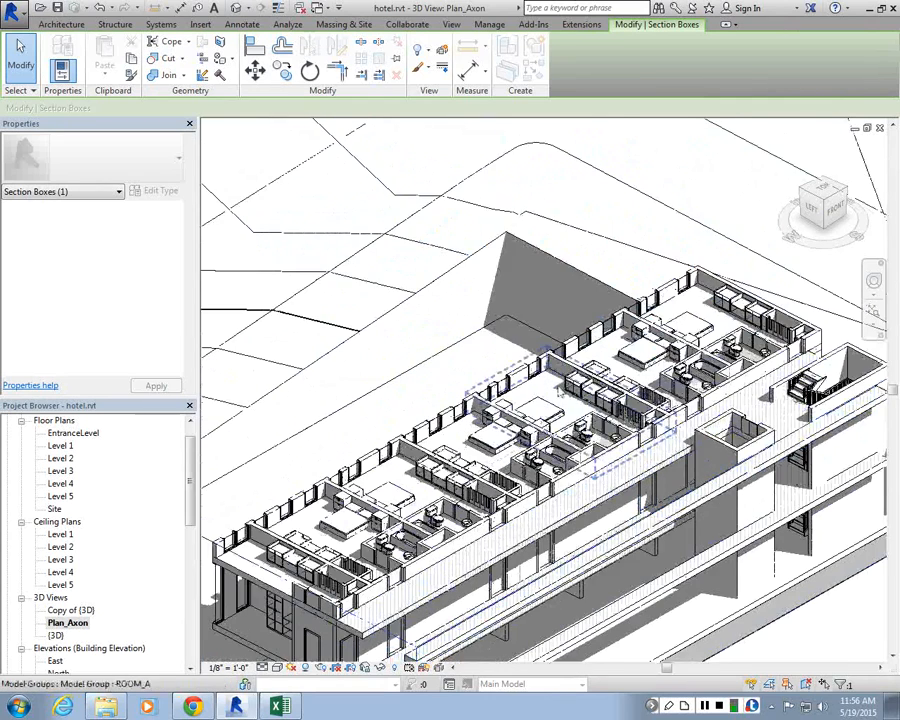
scroll(558, 393, down, 5)
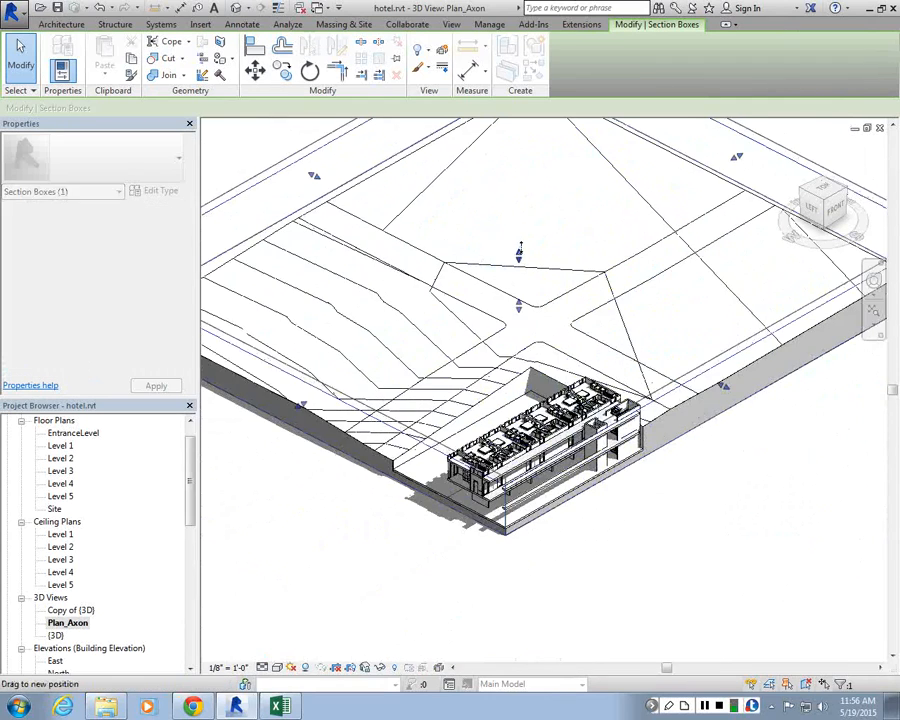
drag(519, 248, 521, 253)
scroll(470, 430, up, 4)
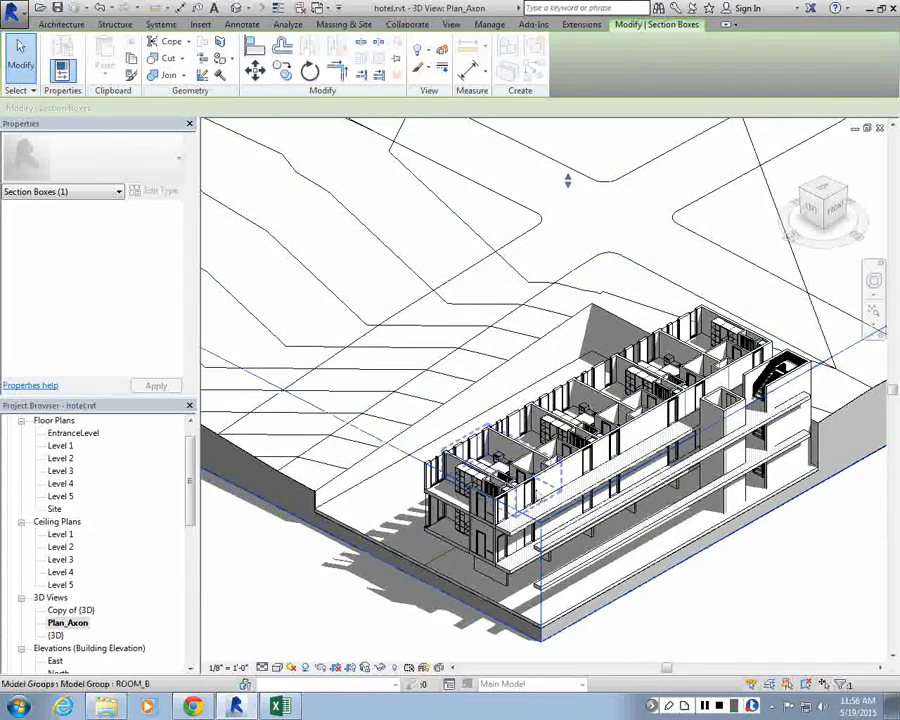
scroll(489, 457, down, 1)
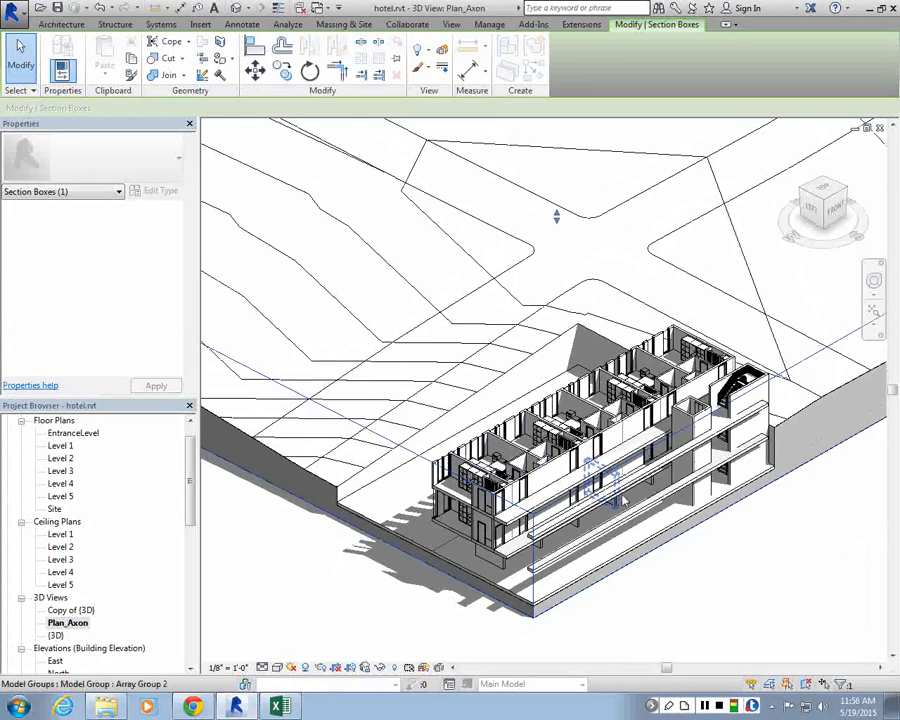
Step: Open the Visibility/Graphic Overrides for the Plan_Axon 3D view and scroll to the lower model categories
key(Escape)
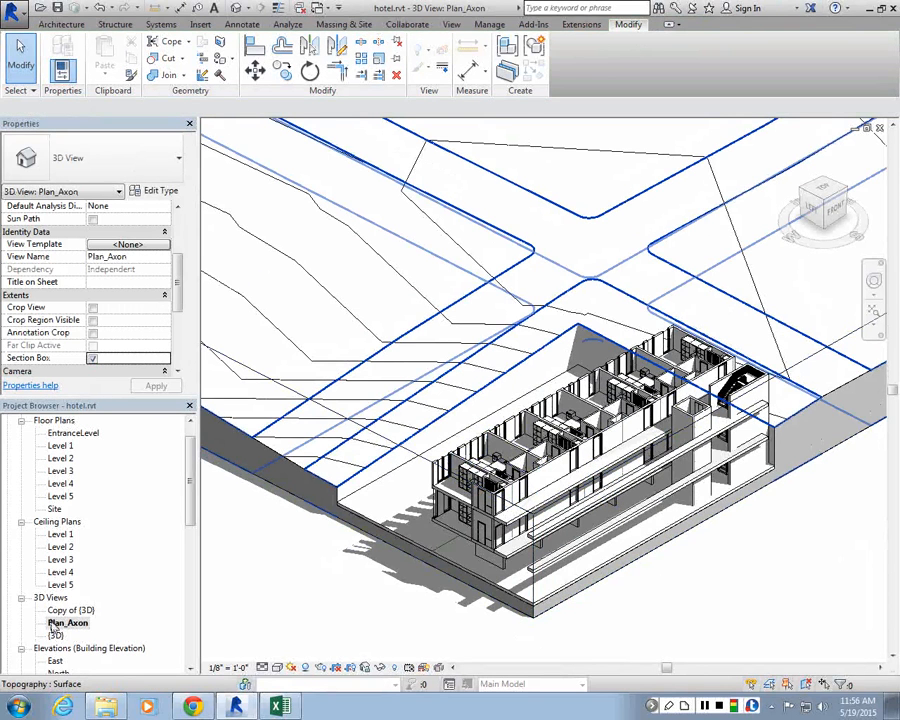
click(64, 626)
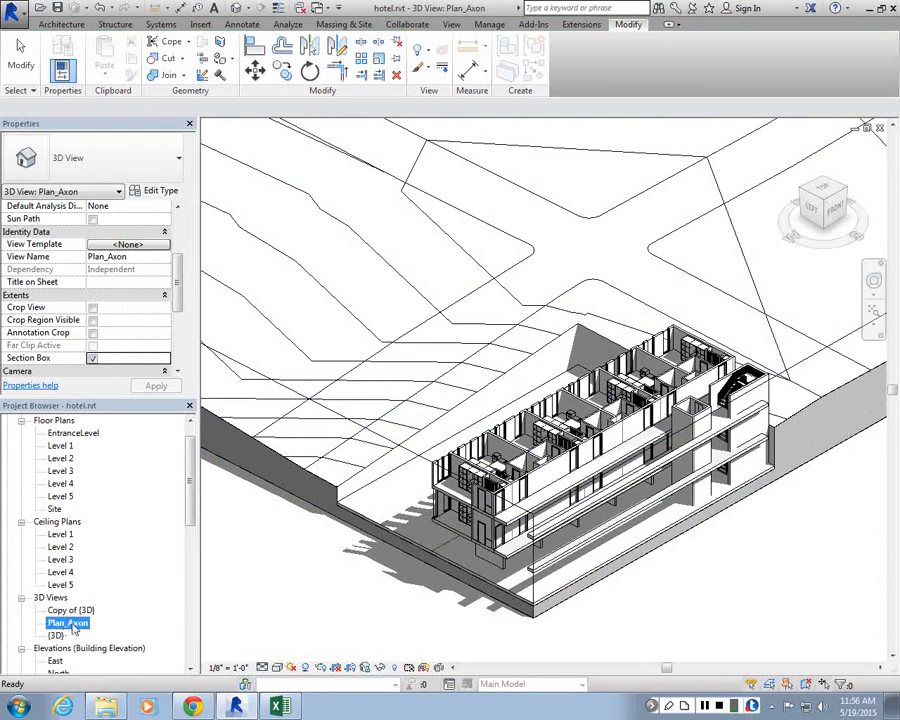
drag(179, 271, 179, 223)
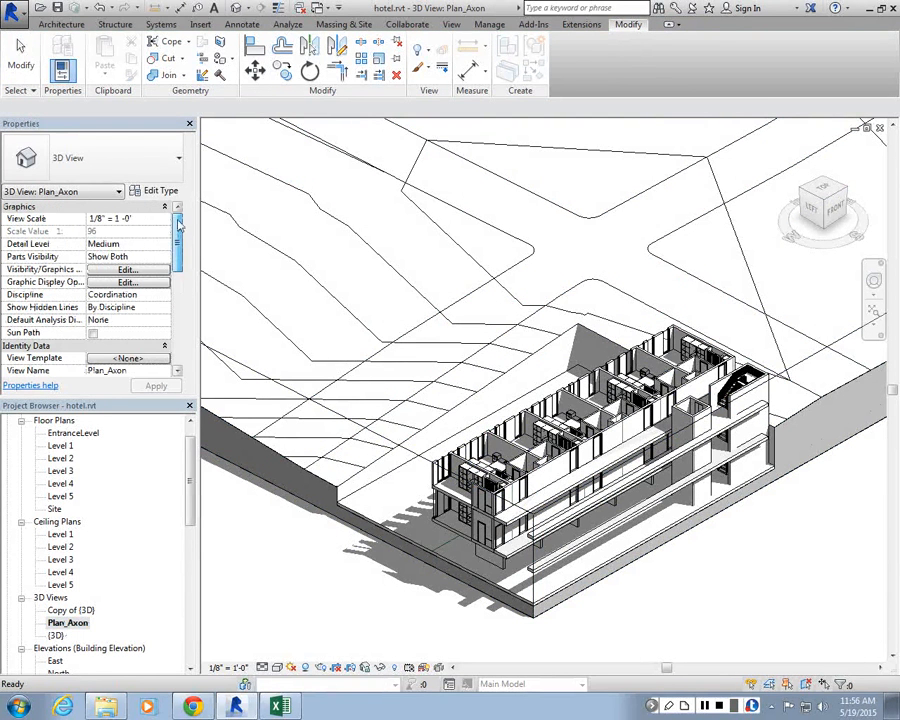
click(121, 271)
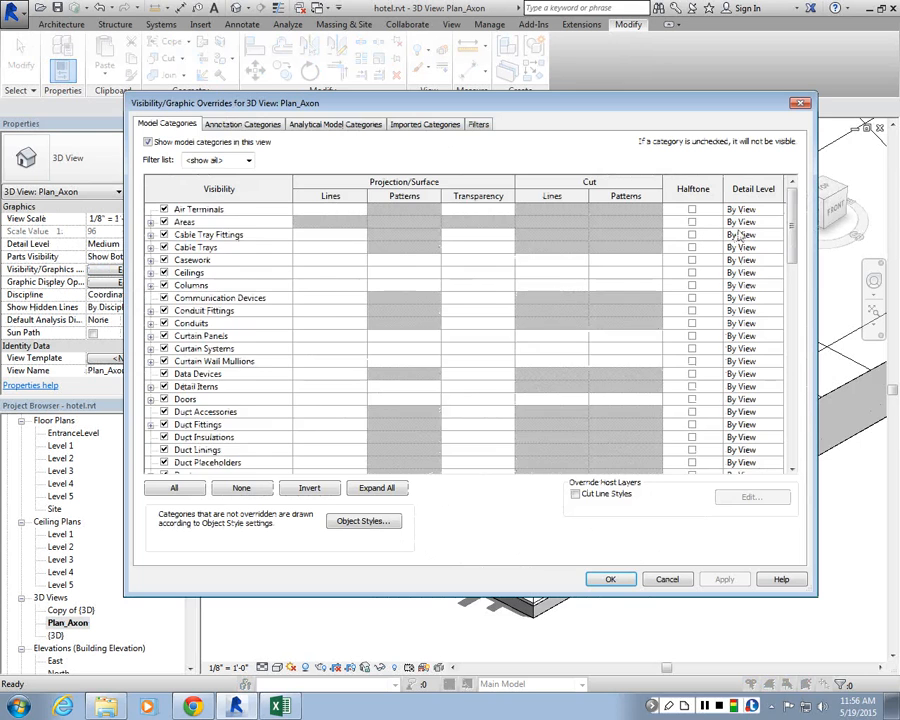
click(797, 312)
drag(797, 312, 794, 437)
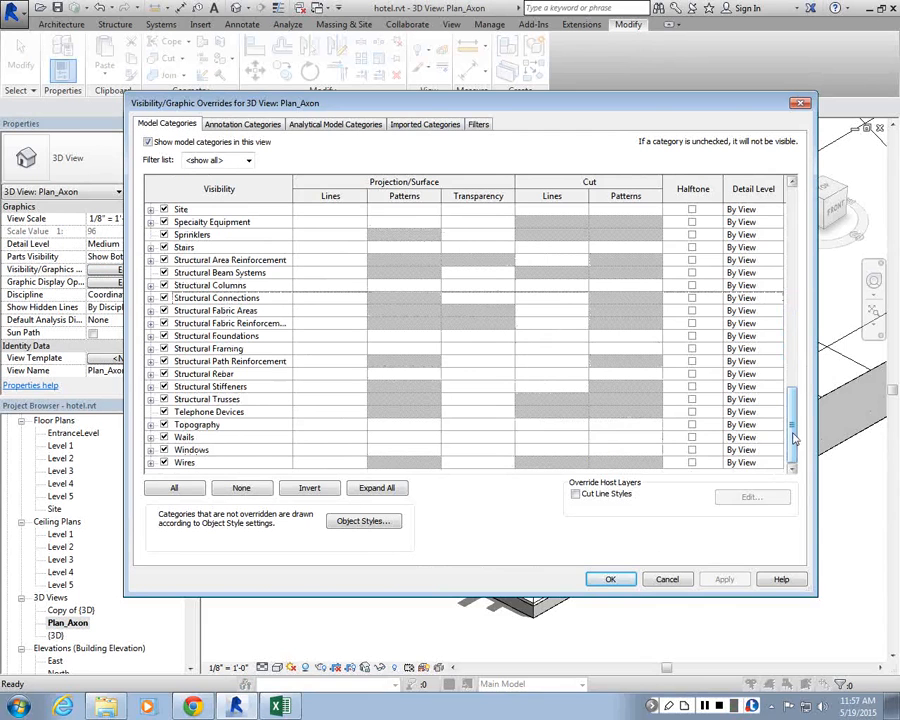
click(617, 428)
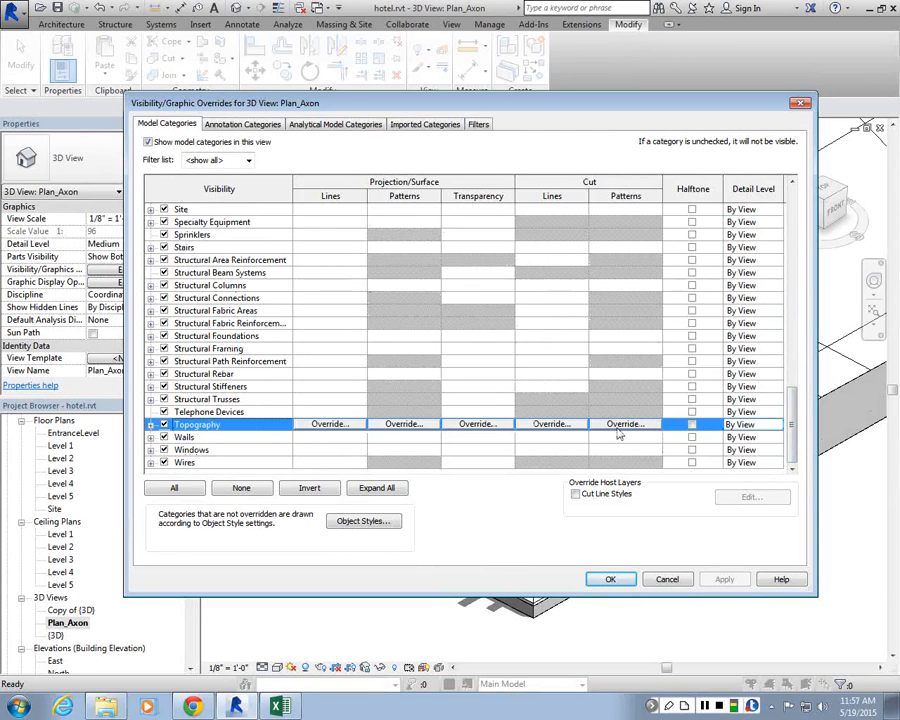
click(620, 425)
click(572, 285)
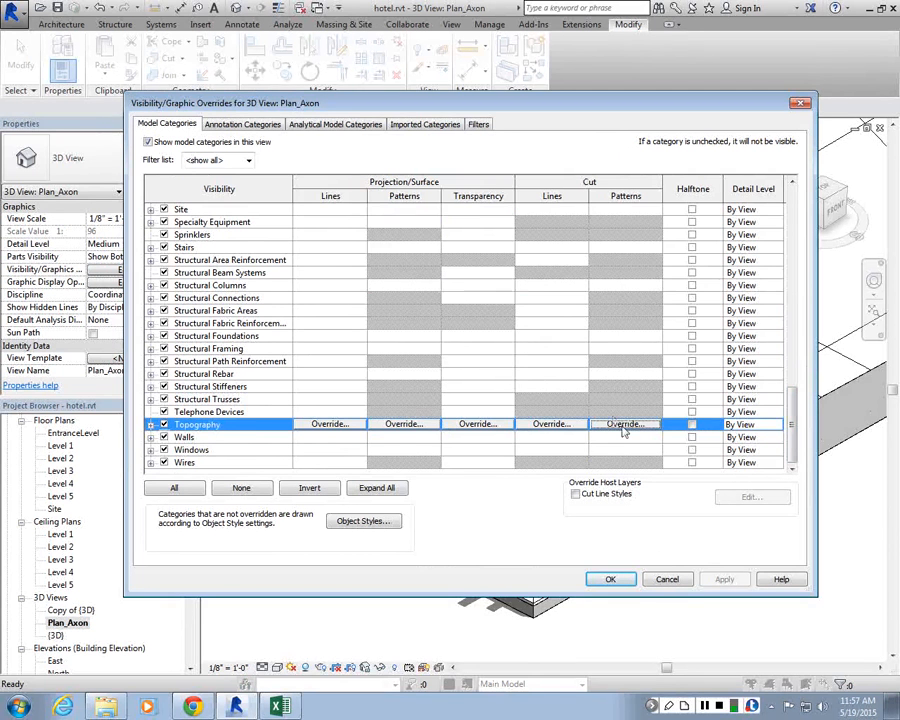
Step: Override the Walls cut pattern with a magenta Solid fill
click(619, 440)
click(621, 438)
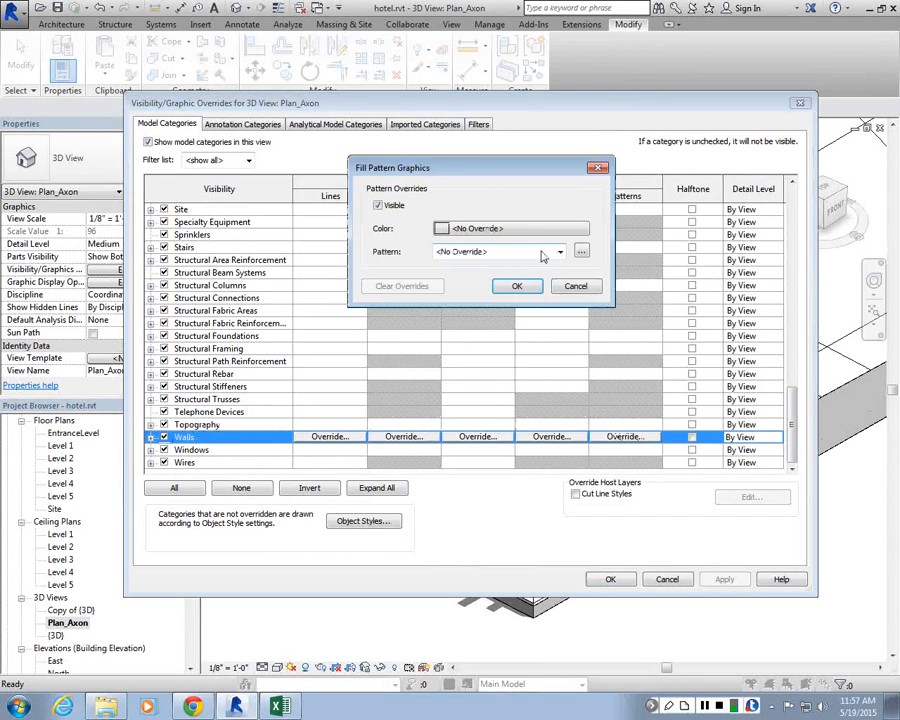
click(466, 232)
click(445, 247)
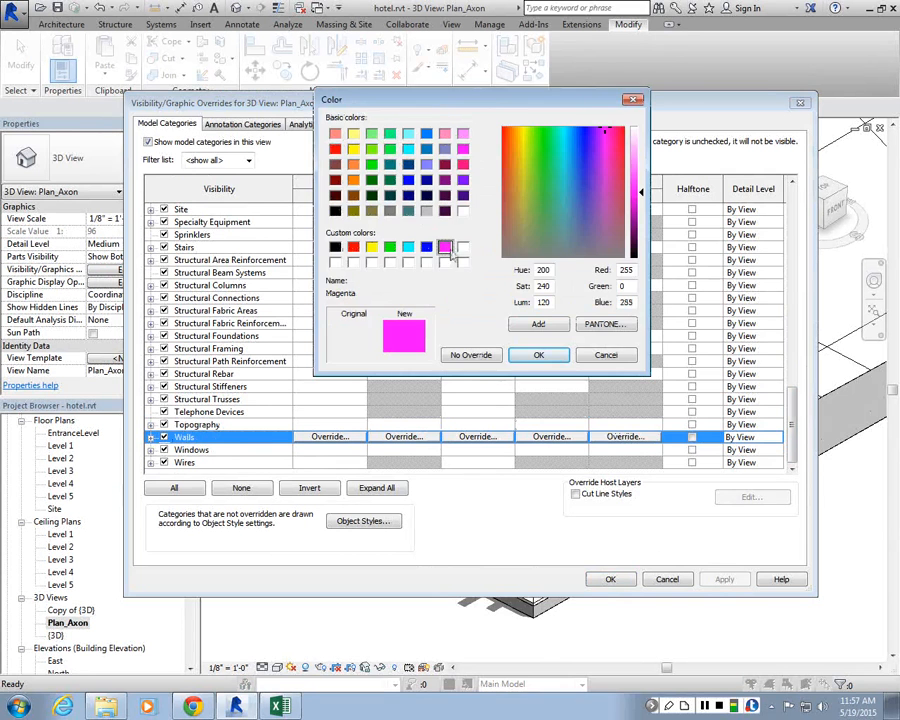
click(538, 355)
click(505, 251)
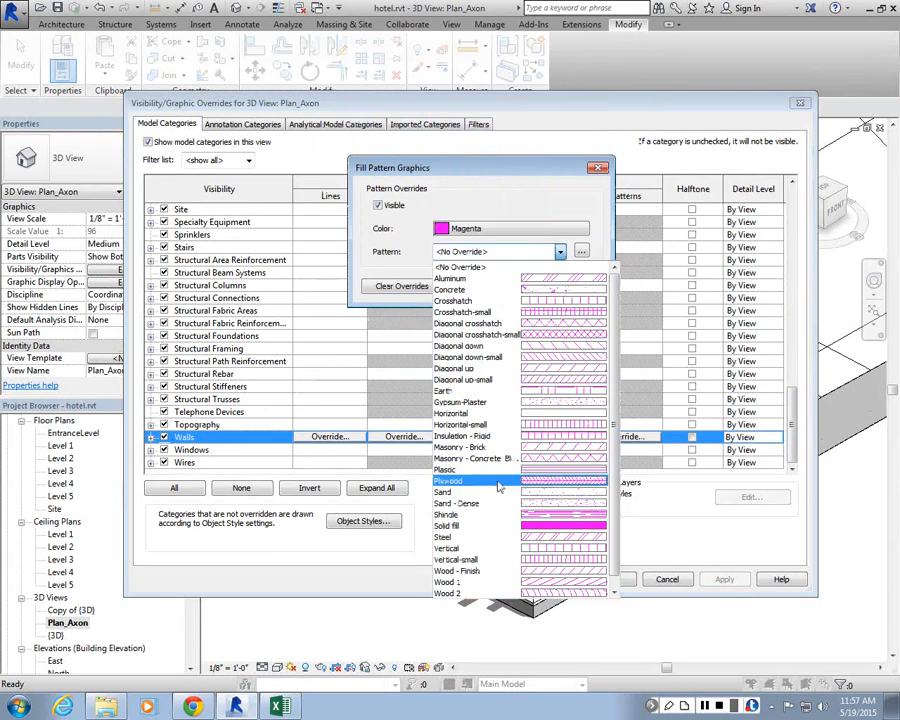
click(470, 525)
click(511, 285)
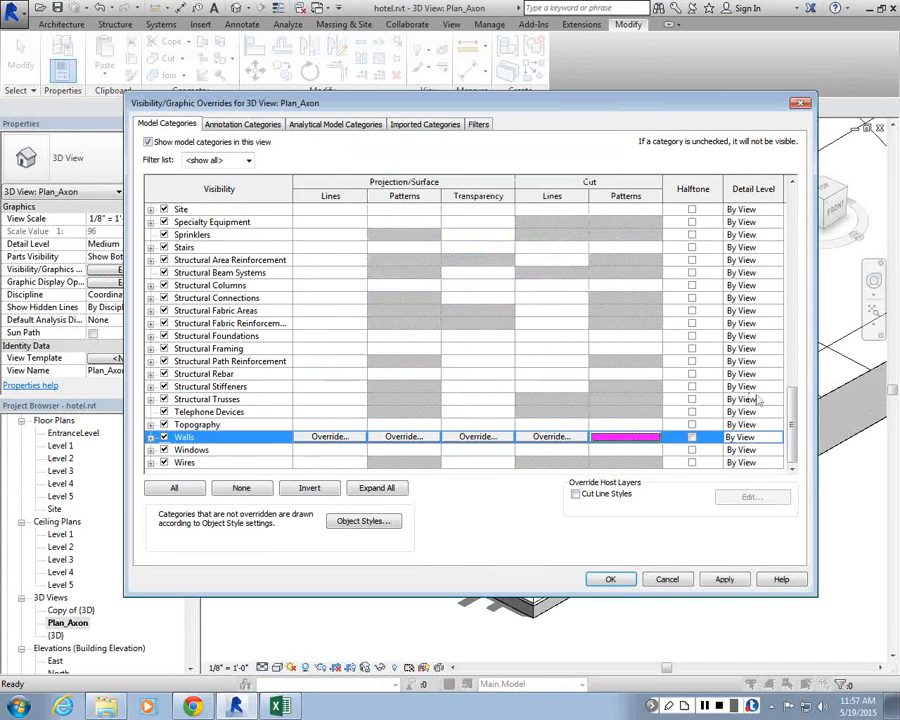
Step: Override the Floors cut pattern with a magenta Solid fill and apply the overrides
scroll(560, 310, up, 10)
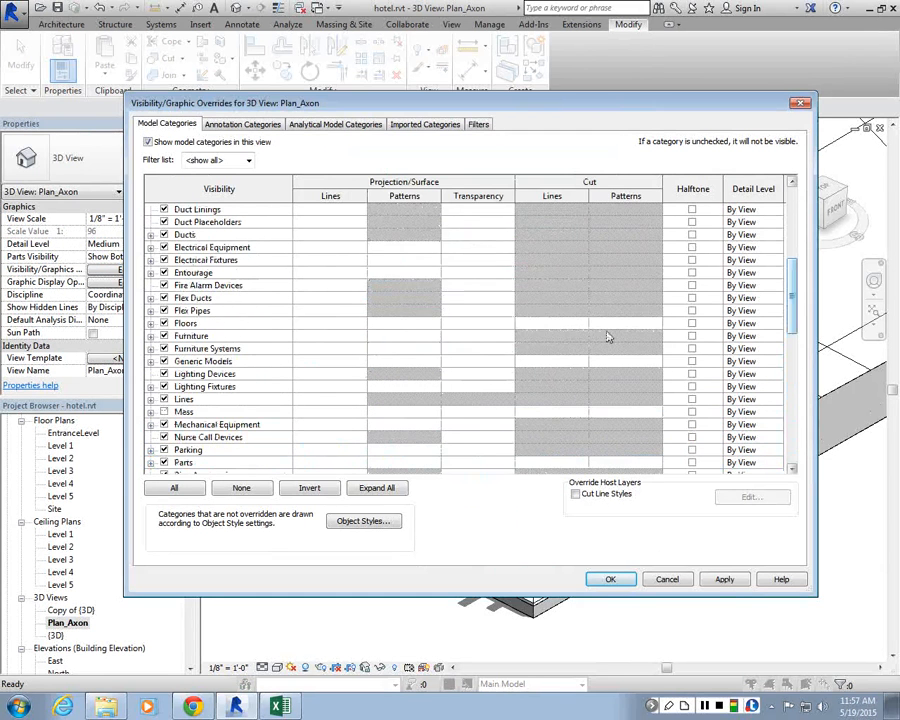
click(607, 323)
click(620, 323)
click(420, 338)
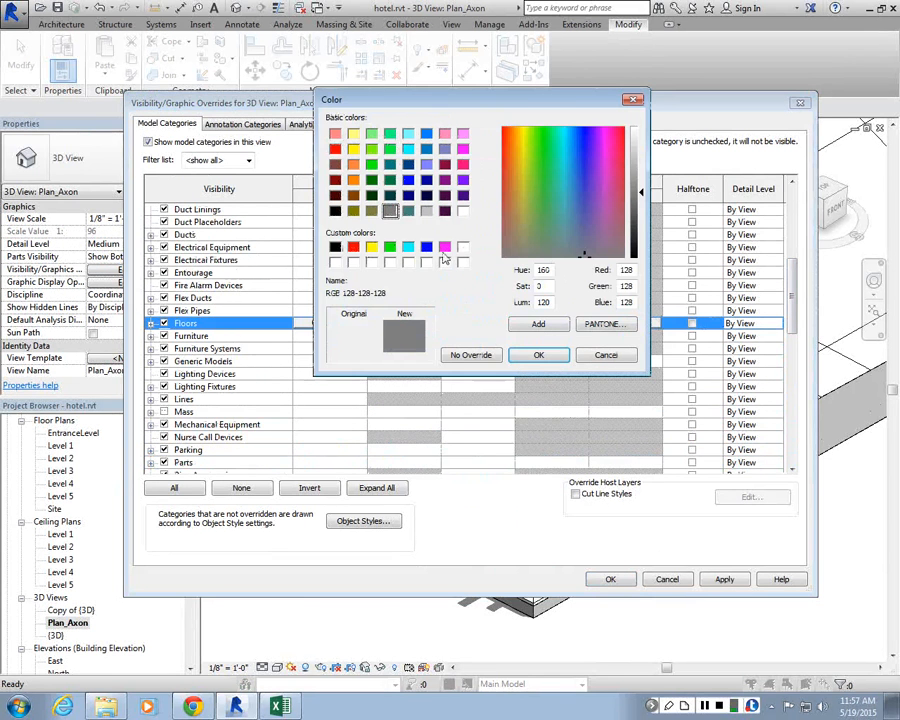
click(444, 247)
click(541, 360)
click(515, 253)
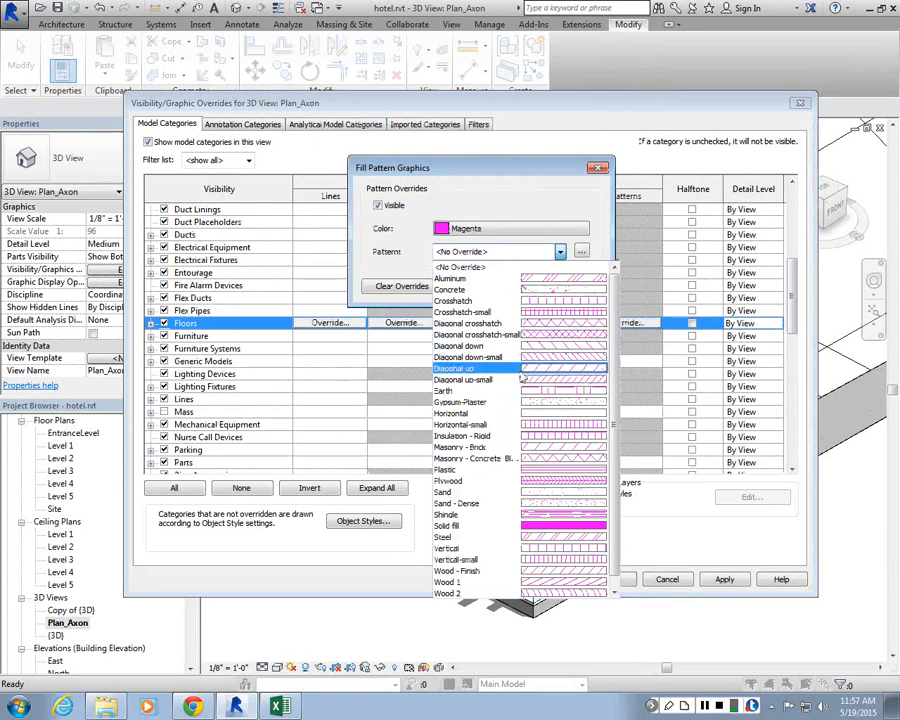
click(558, 524)
click(517, 286)
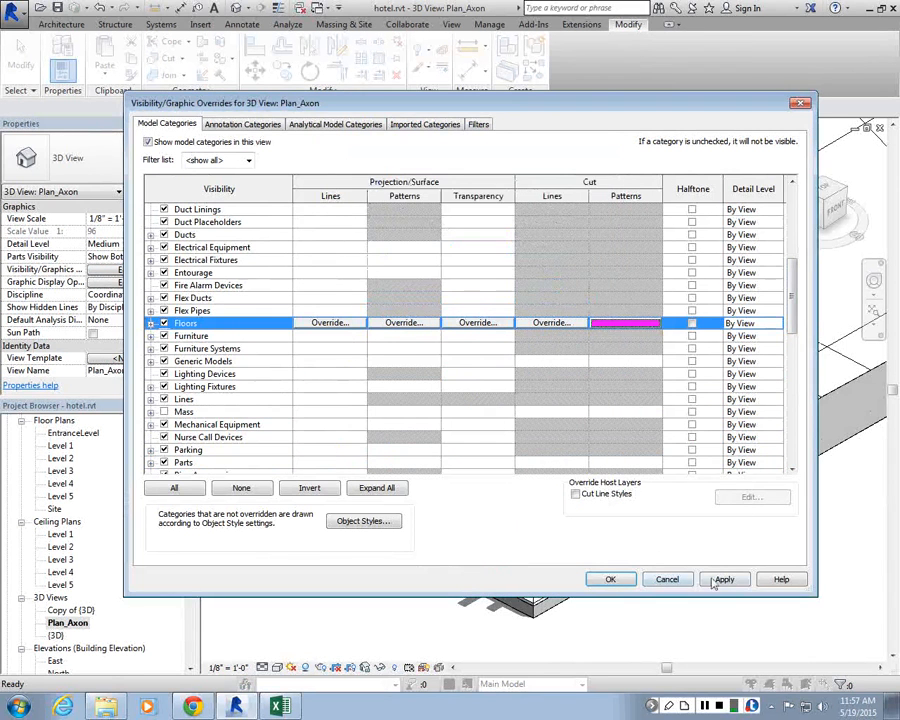
click(724, 579)
click(610, 579)
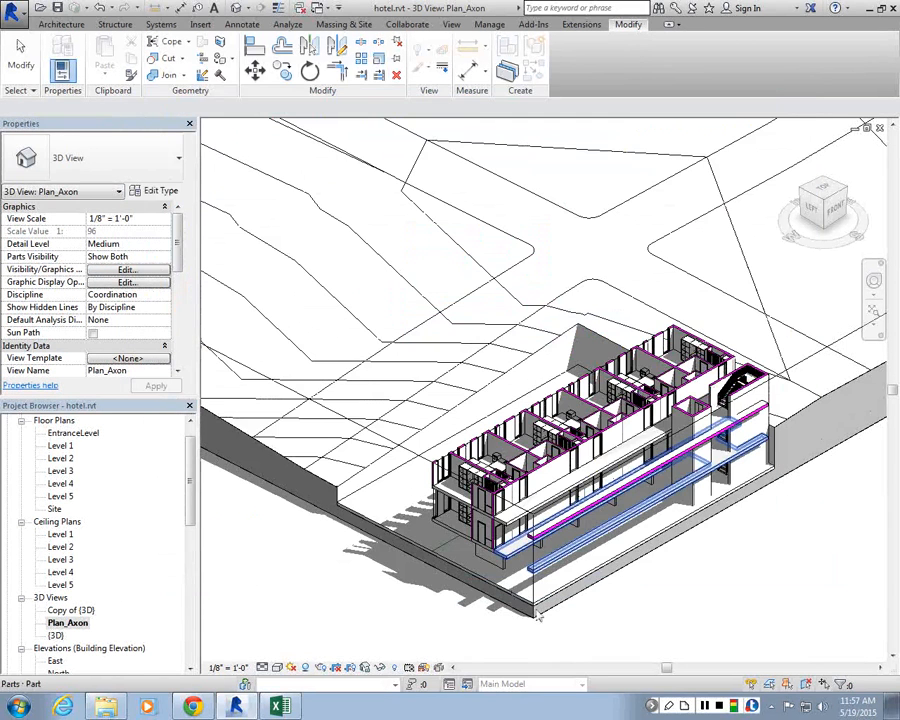
Step: Zoom around the building to inspect the magenta cut walls and floors and the floor parts
scroll(583, 514, up, 5)
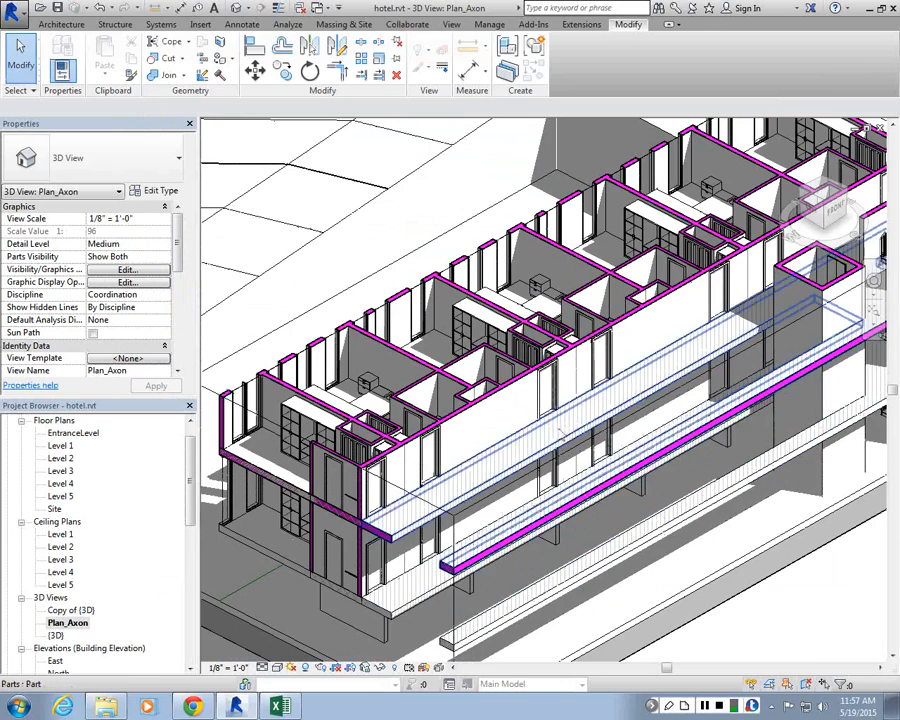
scroll(507, 513, down, 5)
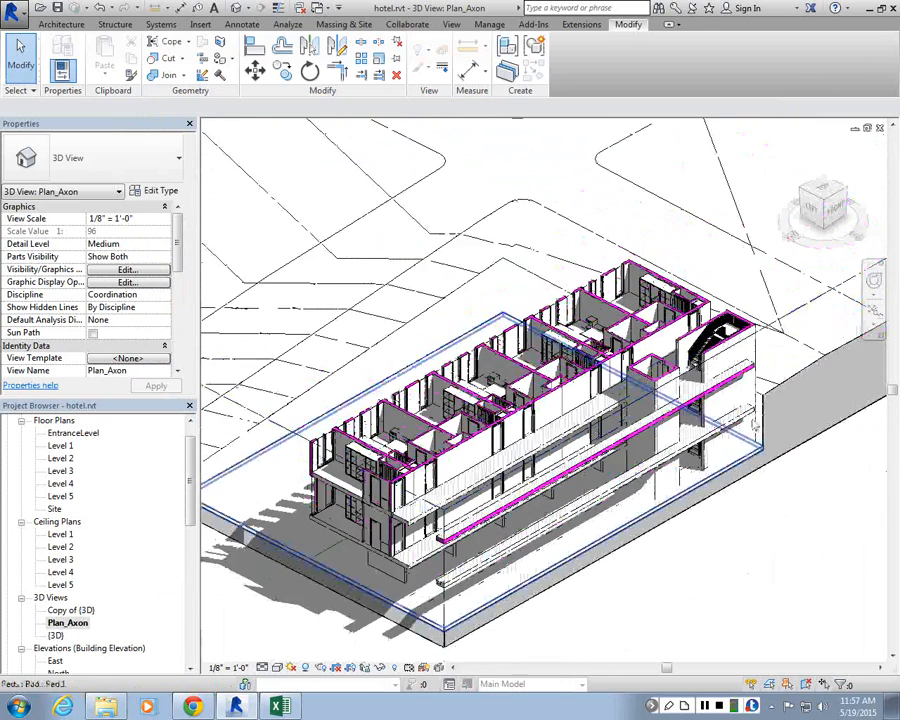
scroll(752, 425, up, 5)
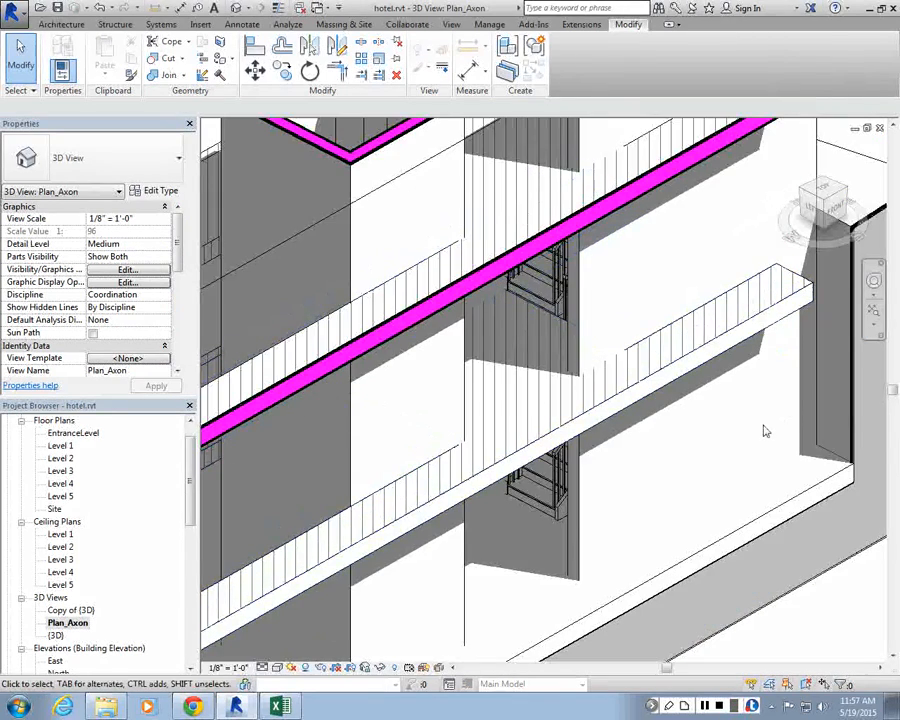
scroll(764, 430, down, 5)
scroll(593, 480, up, 1)
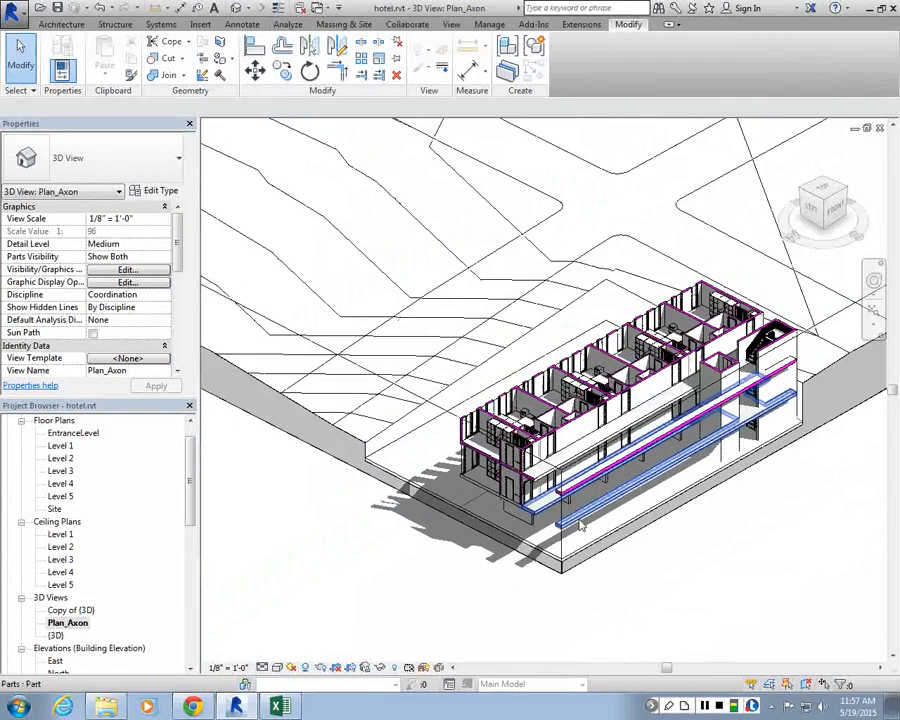
scroll(581, 525, up, 3)
click(581, 525)
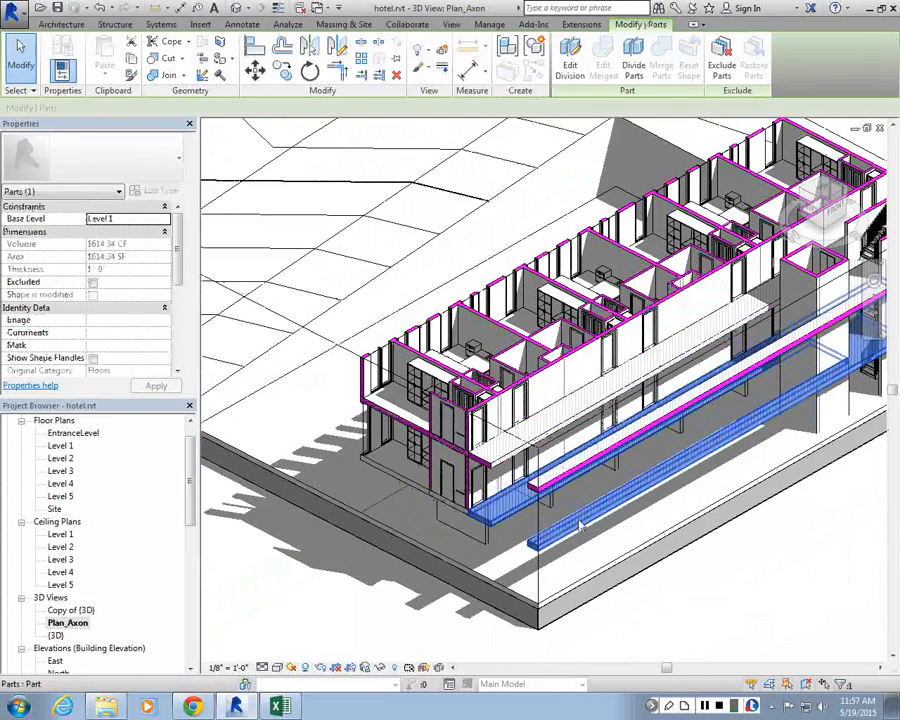
Step: Override the Parts cut pattern in the Plan_Axon view with a magenta Solid fill and apply the overrides
click(637, 593)
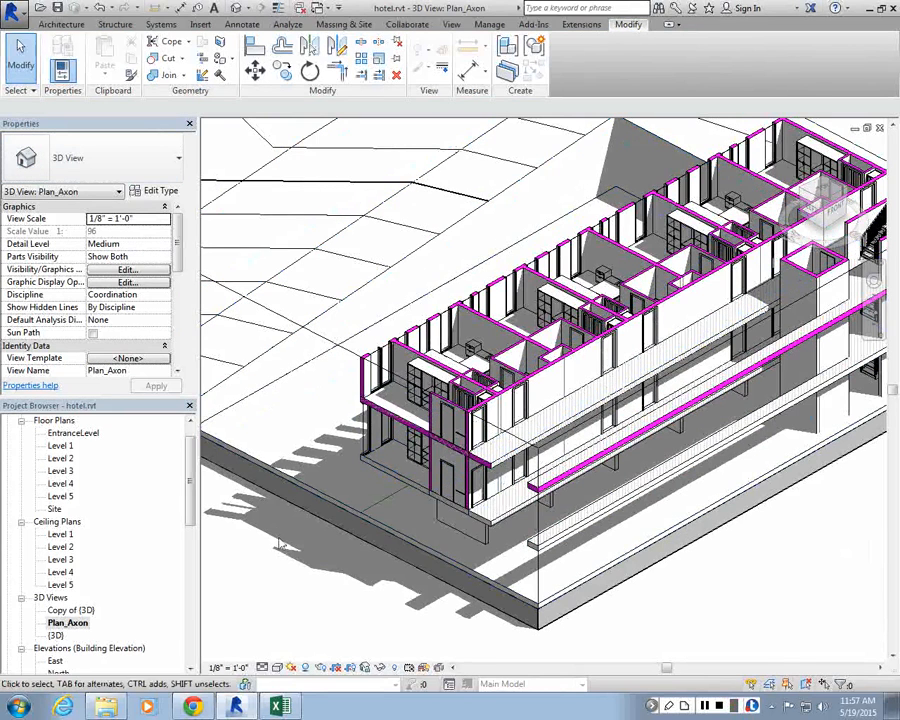
key(v)
key(g)
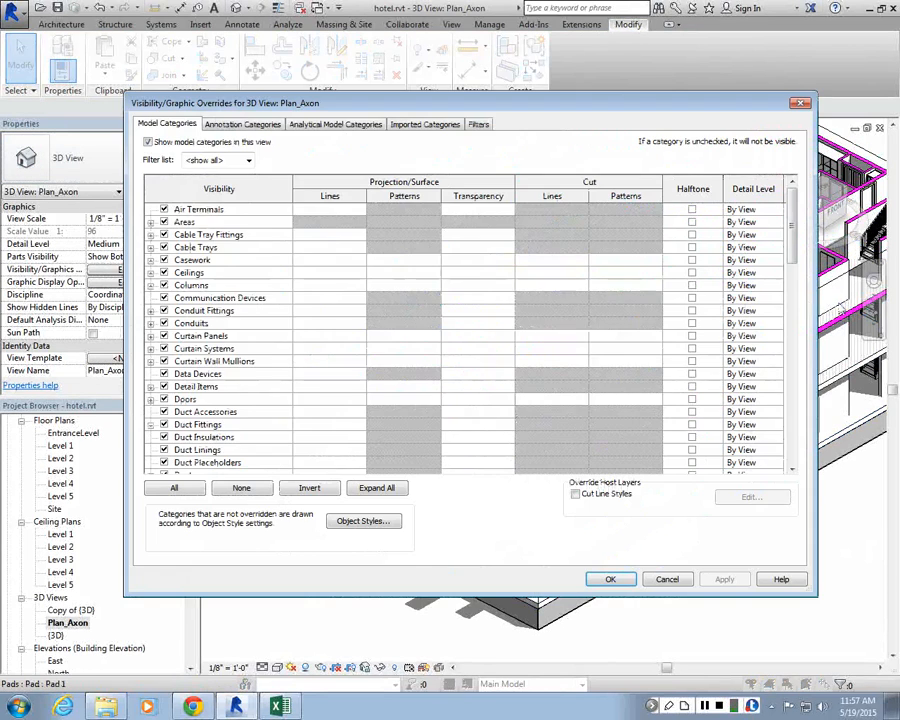
scroll(795, 260, down, 2)
scroll(795, 260, down, 6)
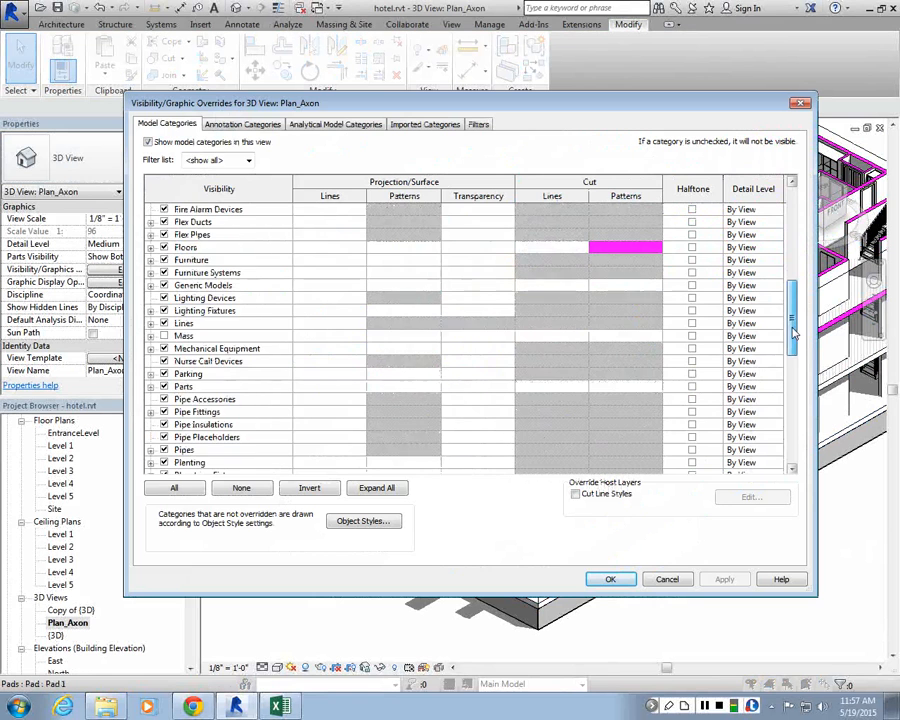
scroll(243, 358, down, 2)
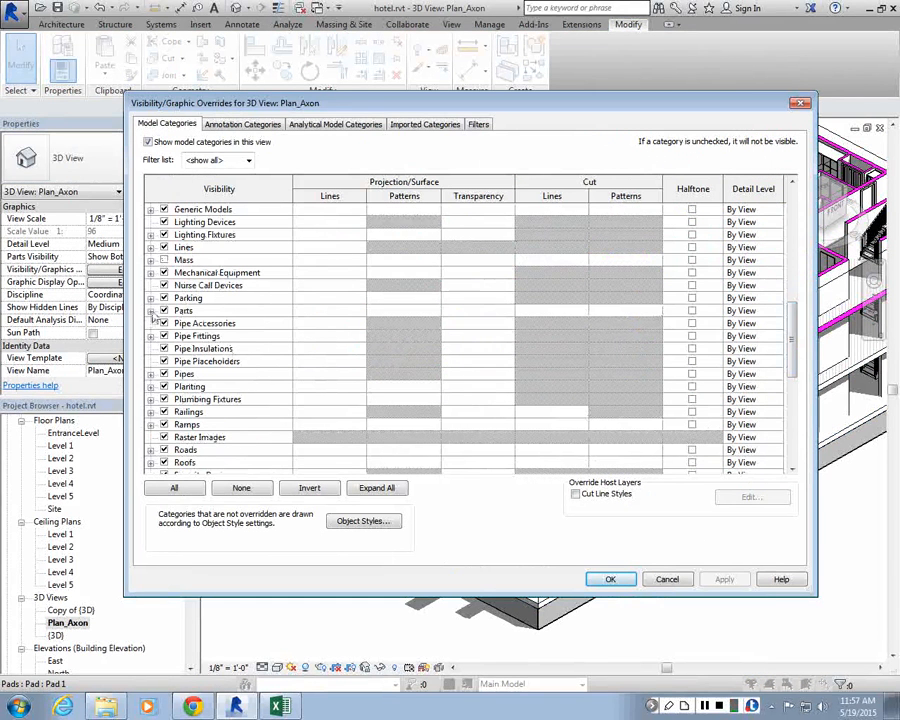
click(640, 312)
click(638, 312)
click(508, 235)
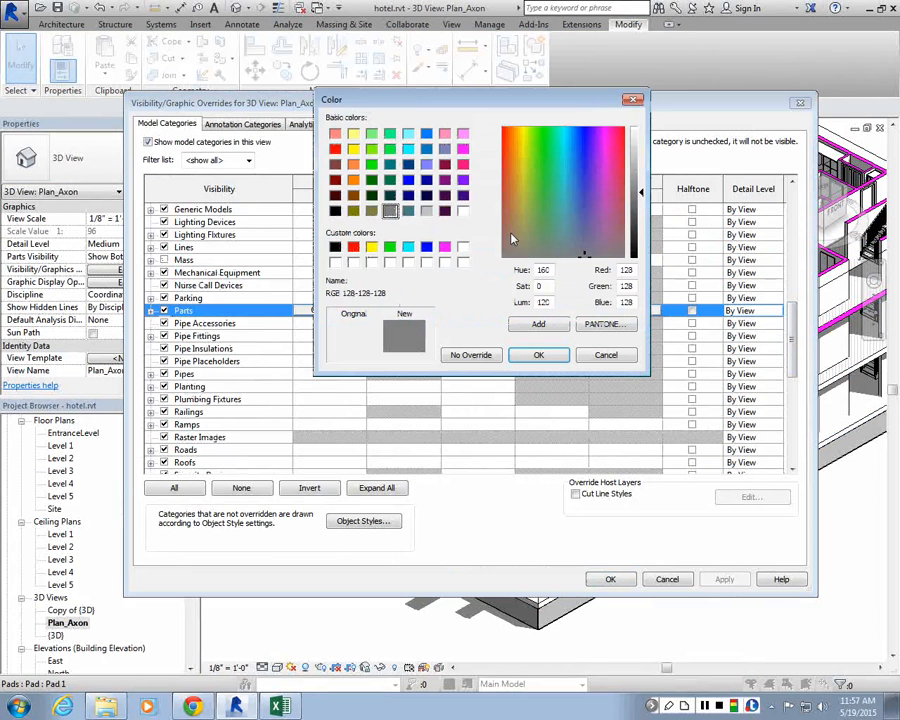
click(444, 246)
click(537, 354)
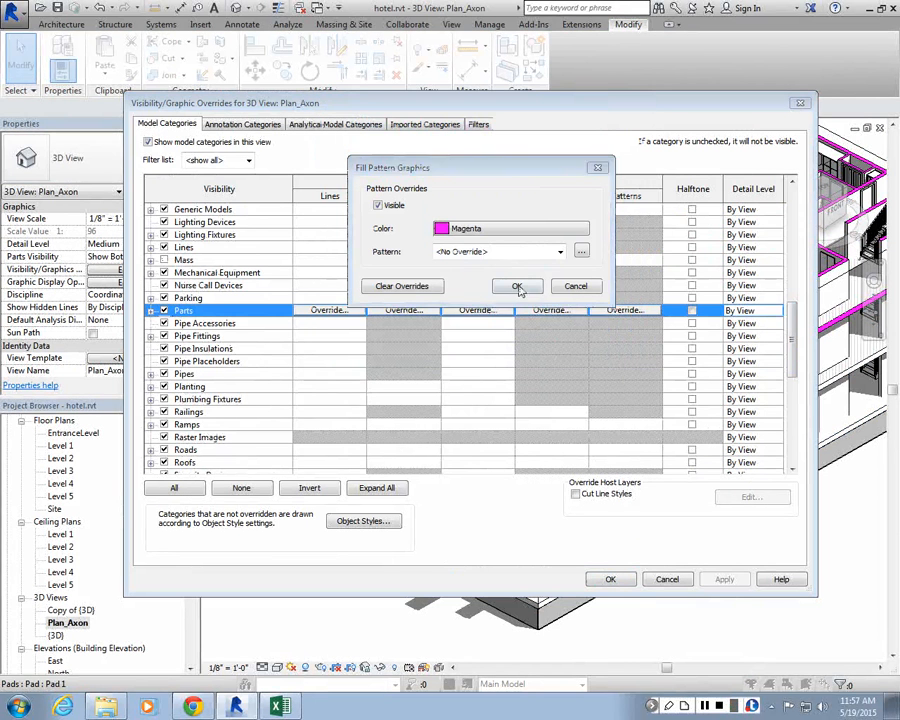
click(512, 253)
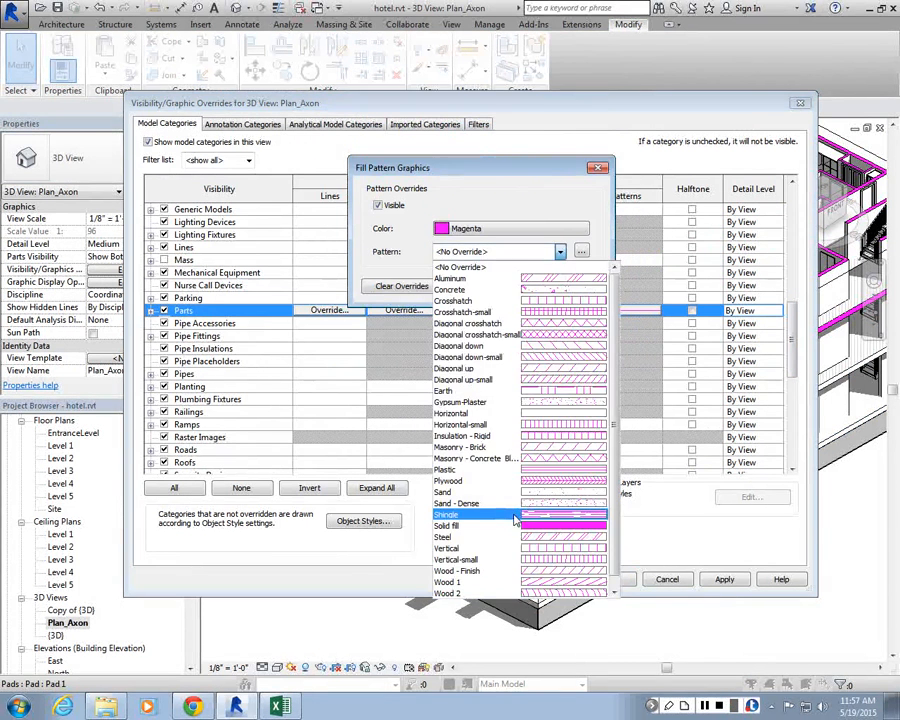
click(513, 524)
click(521, 286)
click(610, 579)
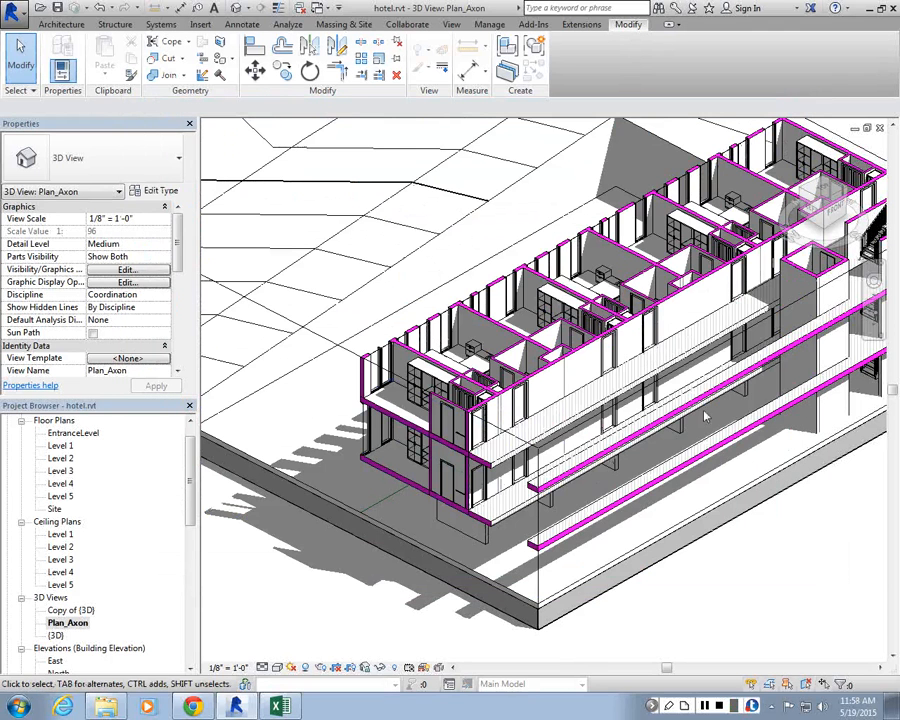
Step: Select the section box and drag its handles to tighten it around the hotel building
scroll(705, 418, down, 3)
scroll(788, 398, up, 2)
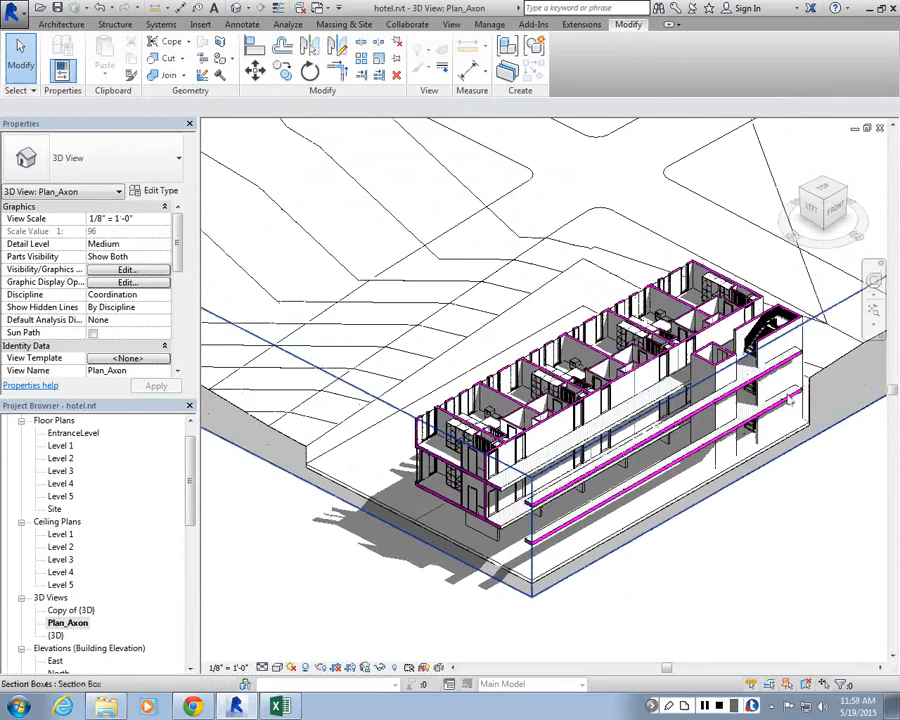
scroll(789, 399, up, 2)
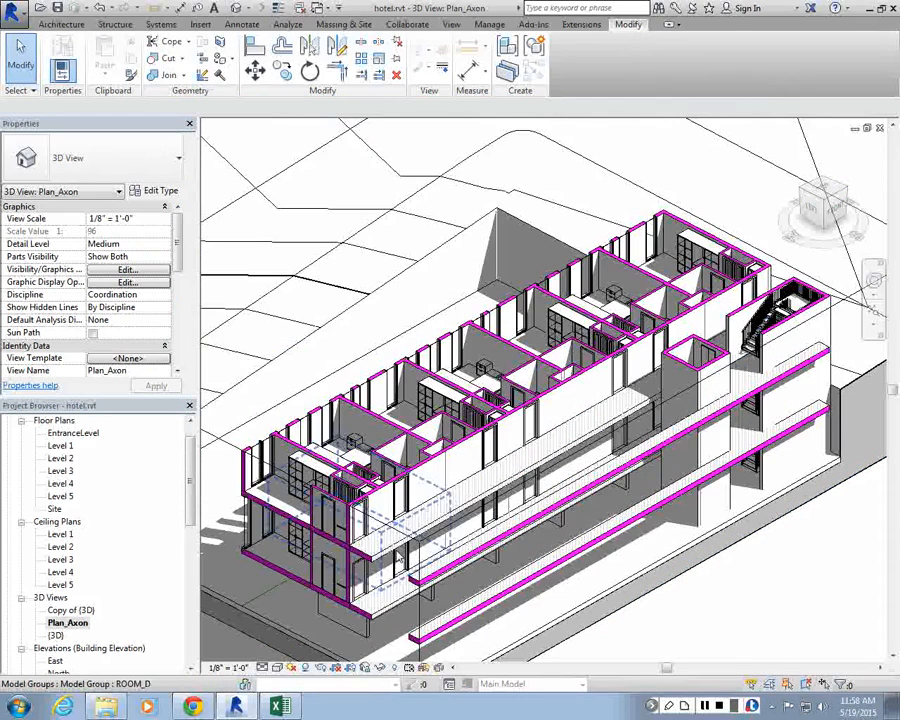
scroll(689, 589, down, 4)
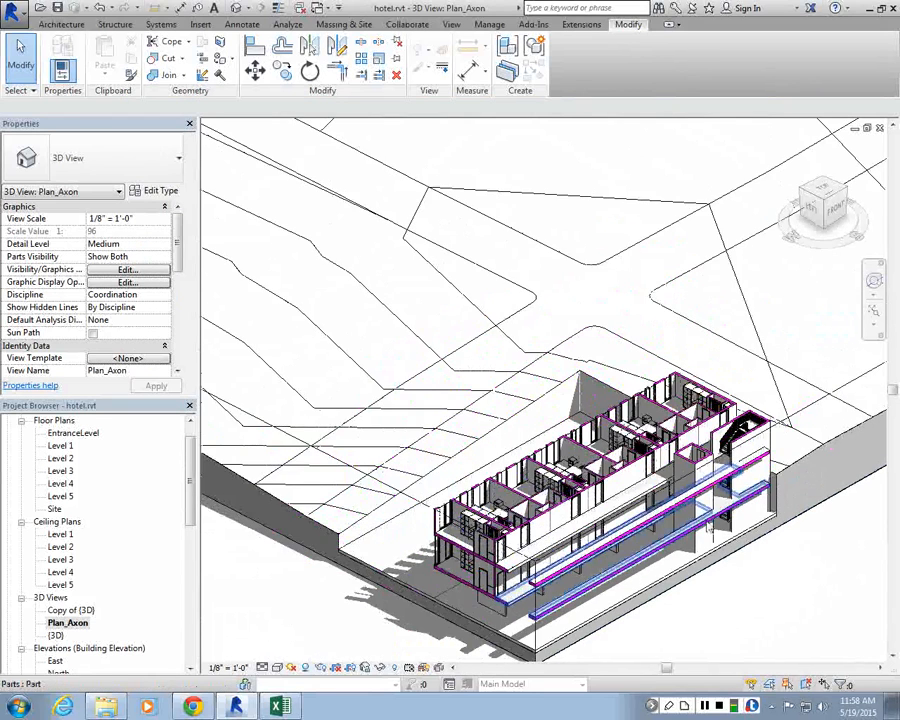
scroll(708, 527, down, 5)
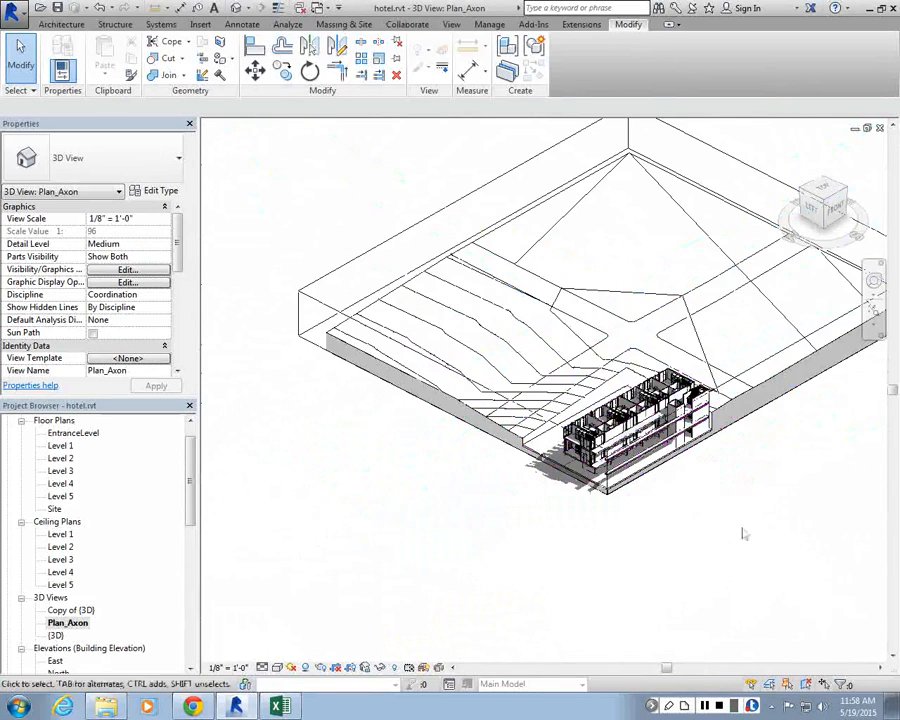
scroll(625, 420, up, 3)
scroll(502, 267, down, 7)
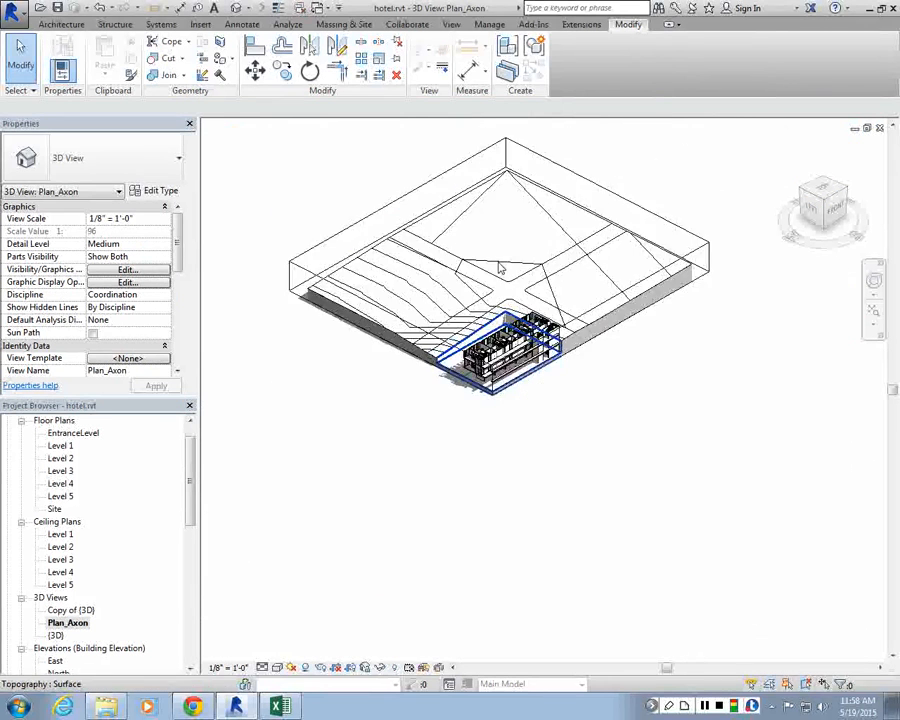
scroll(443, 226, down, 3)
click(446, 253)
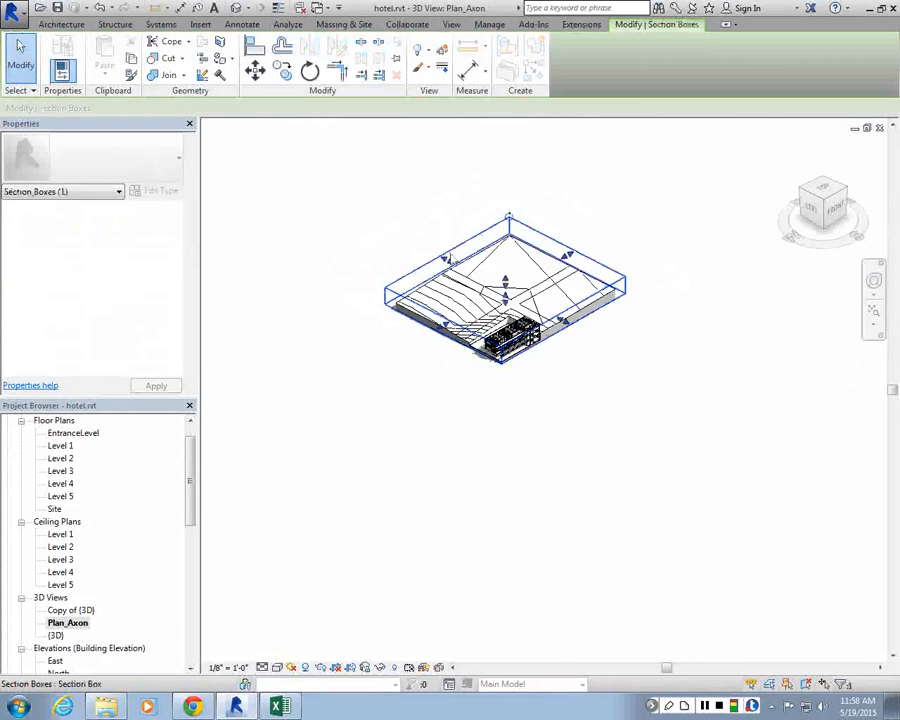
scroll(445, 262, up, 4)
drag(446, 276, 737, 251)
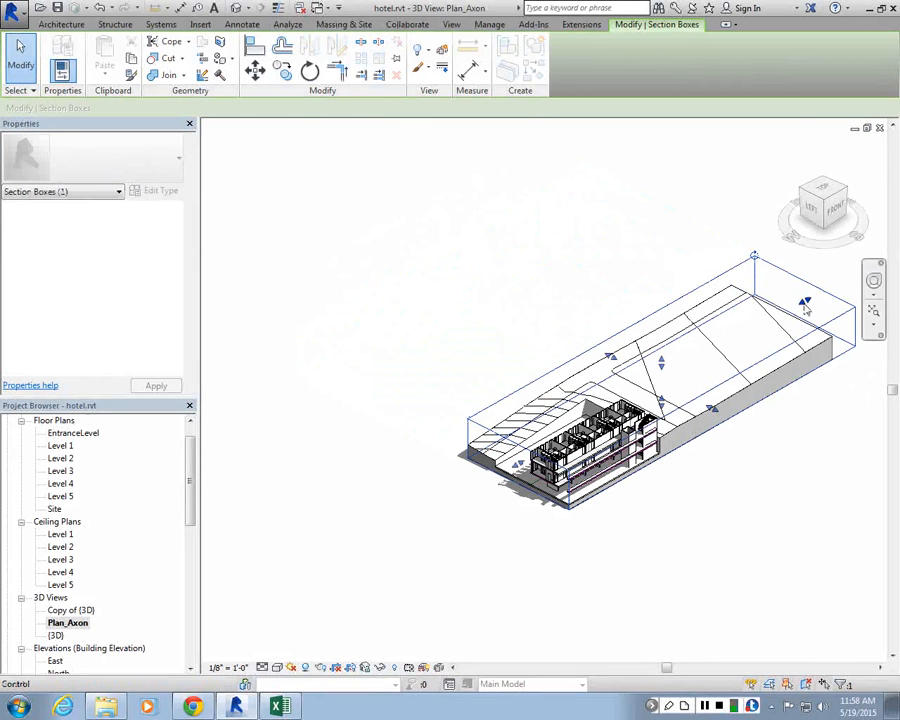
drag(806, 309, 630, 388)
scroll(674, 416, up, 5)
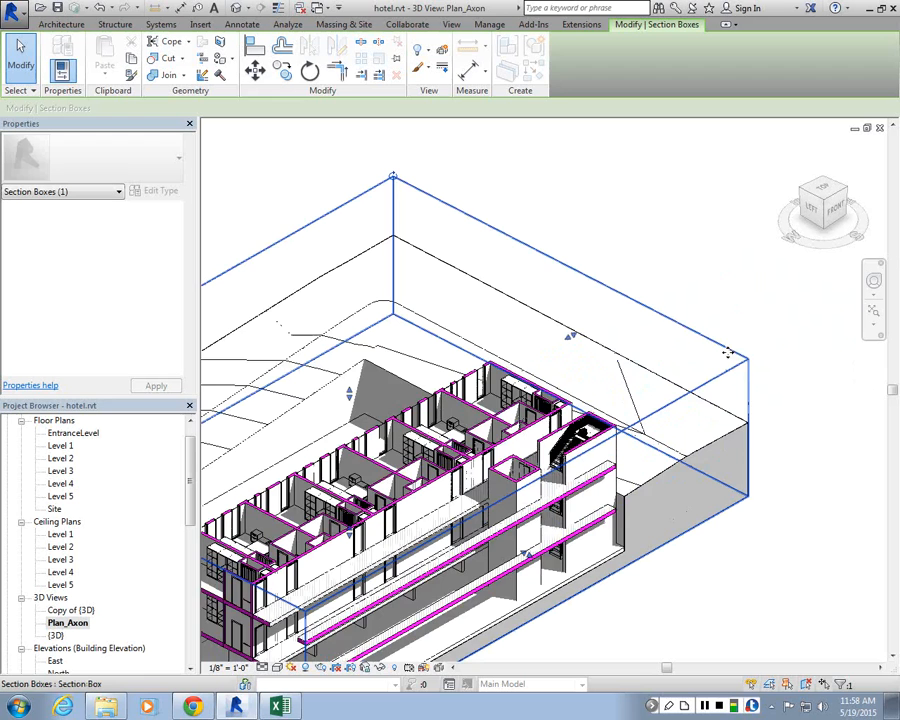
scroll(727, 362, down, 5)
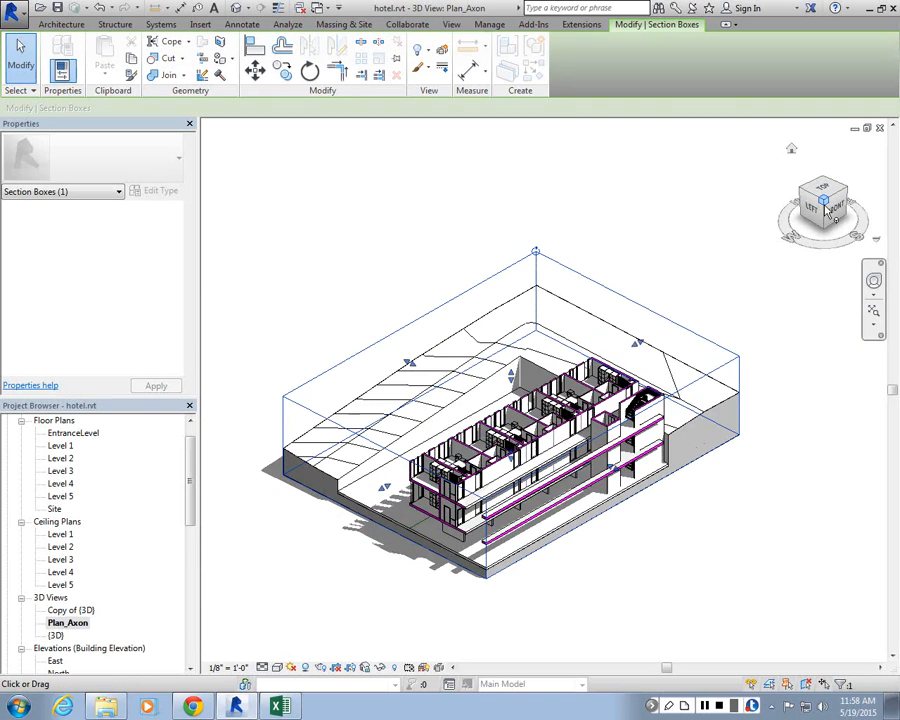
Step: Orbit and zoom the 3D view to frame the sectioned hotel from a closer axonometric angle
click(826, 213)
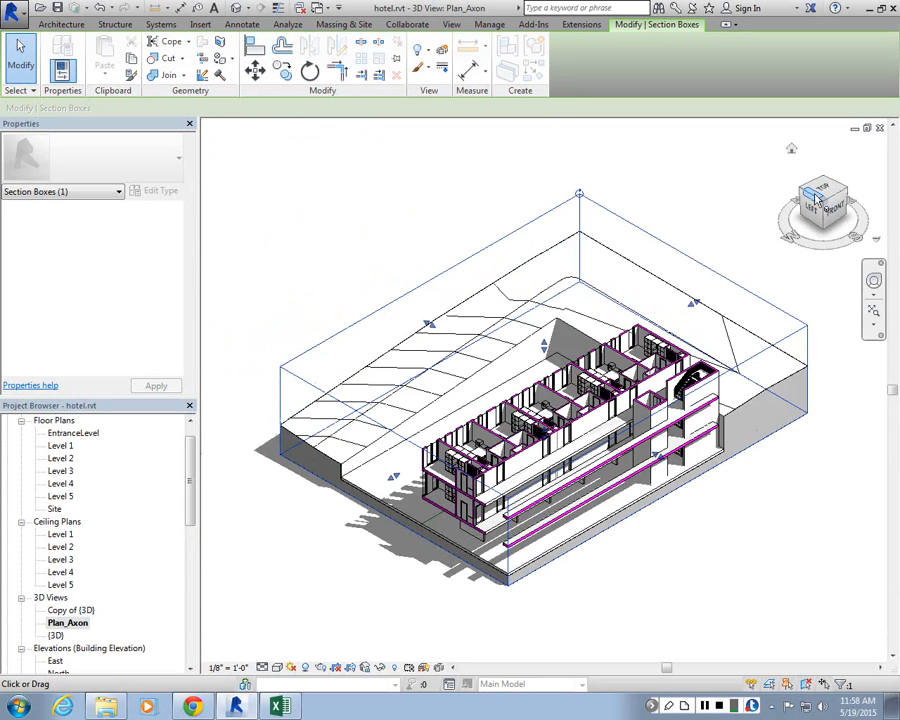
click(816, 198)
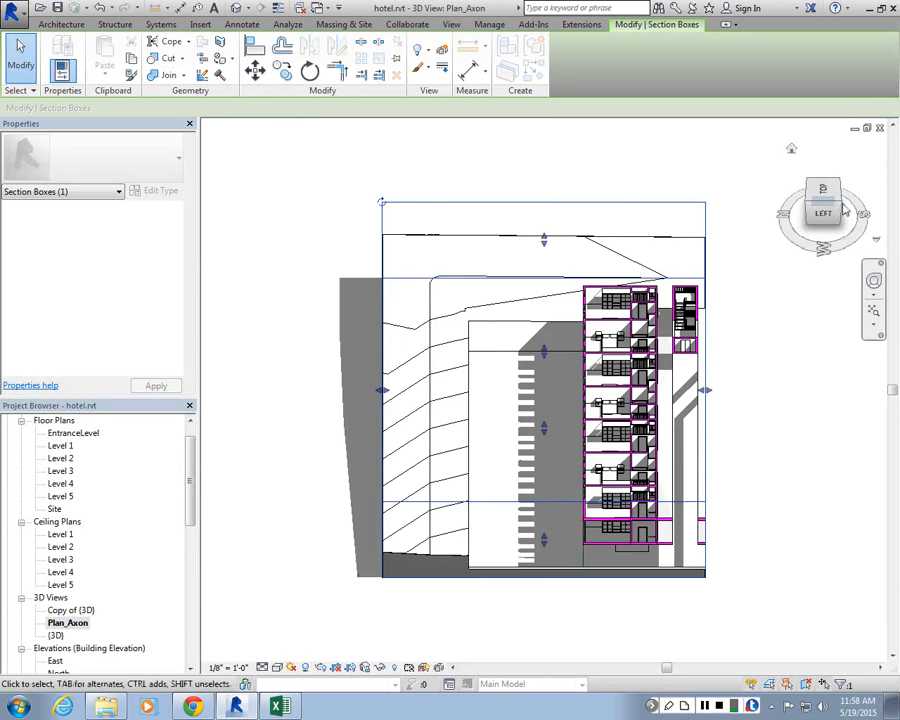
click(843, 210)
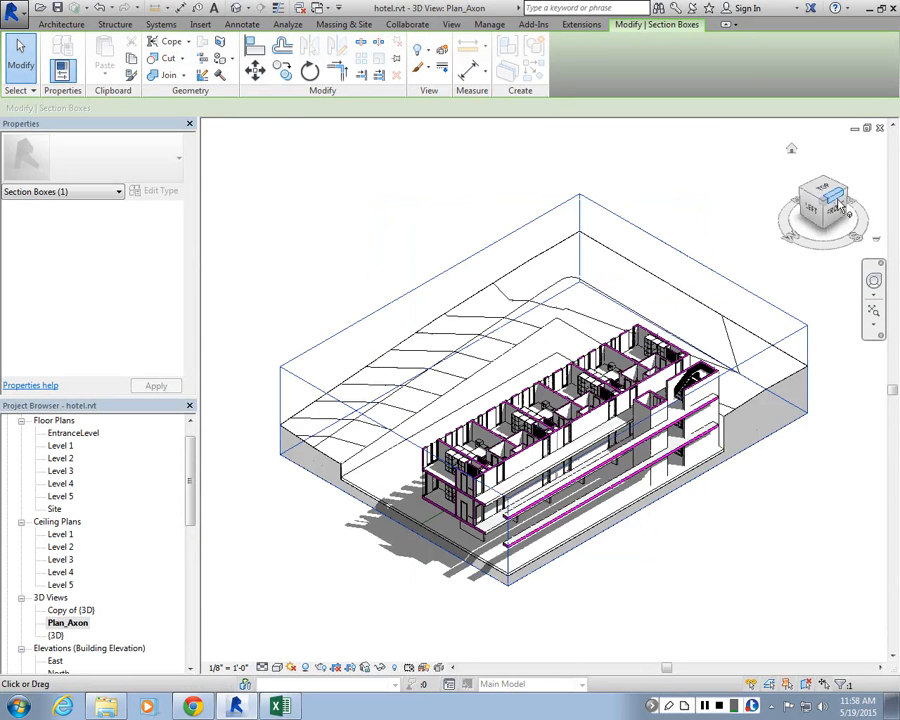
shift+middle_drag(632, 532, 617, 617)
scroll(619, 621, up, 2)
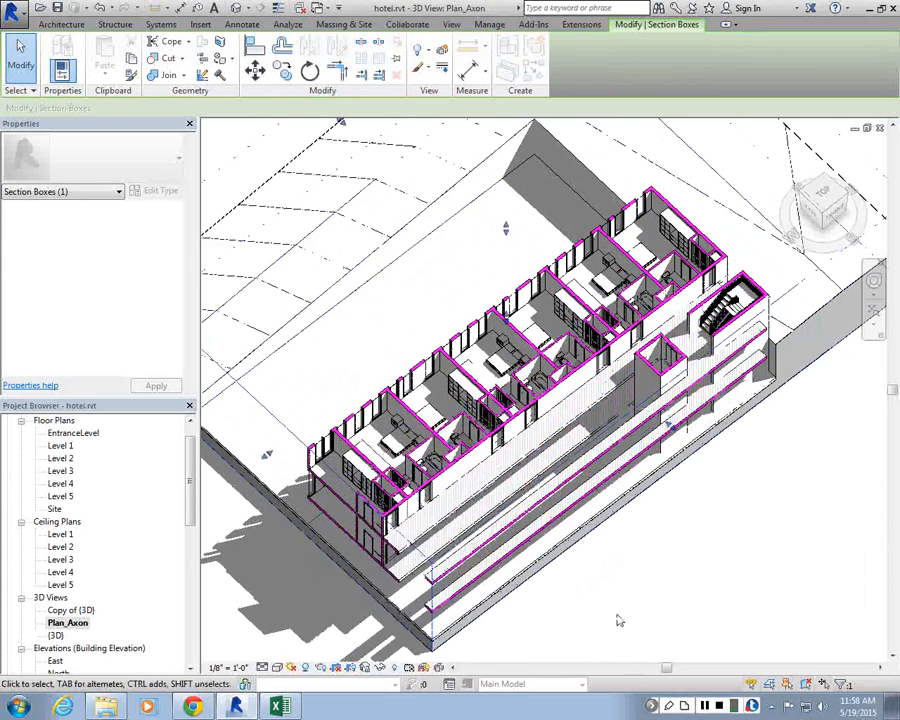
key(Escape)
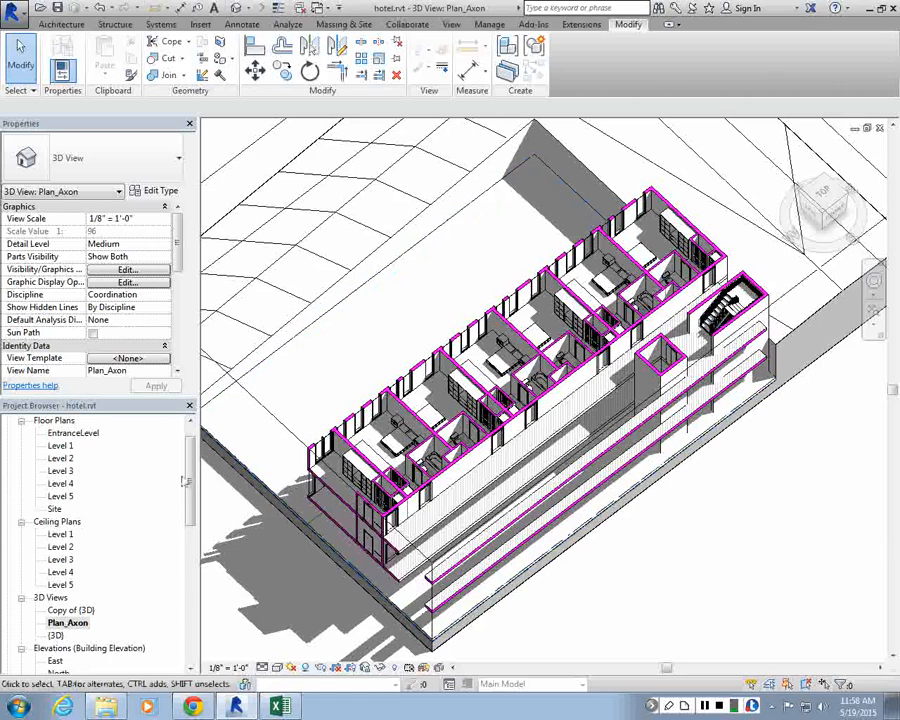
Step: Save the Plan_Axon view to the project as an image named plan_axon_2, fit to 5000 pixels
drag(190, 470, 191, 502)
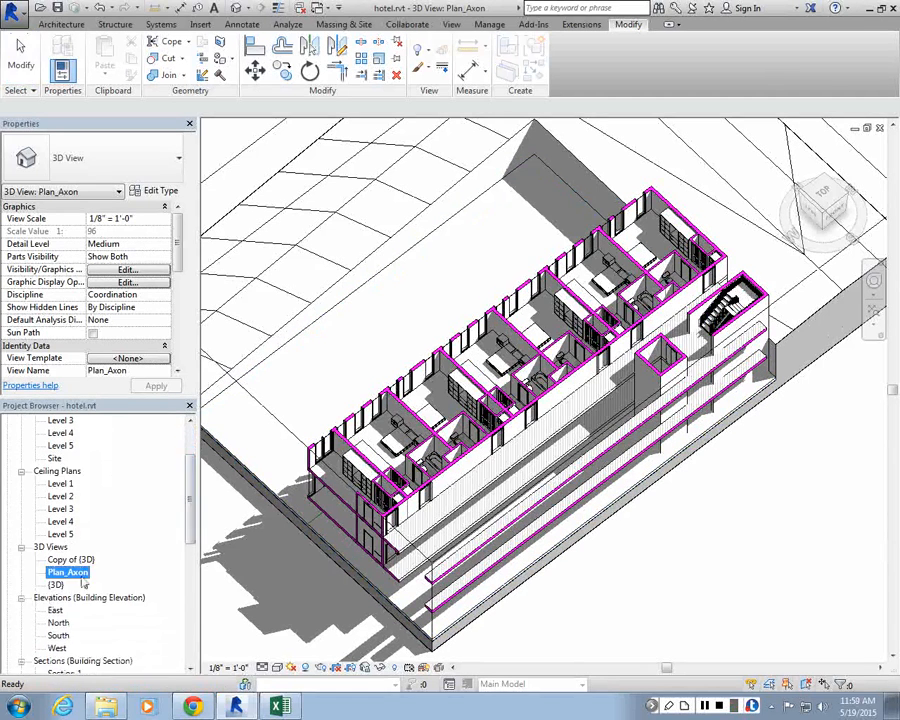
right_click(83, 578)
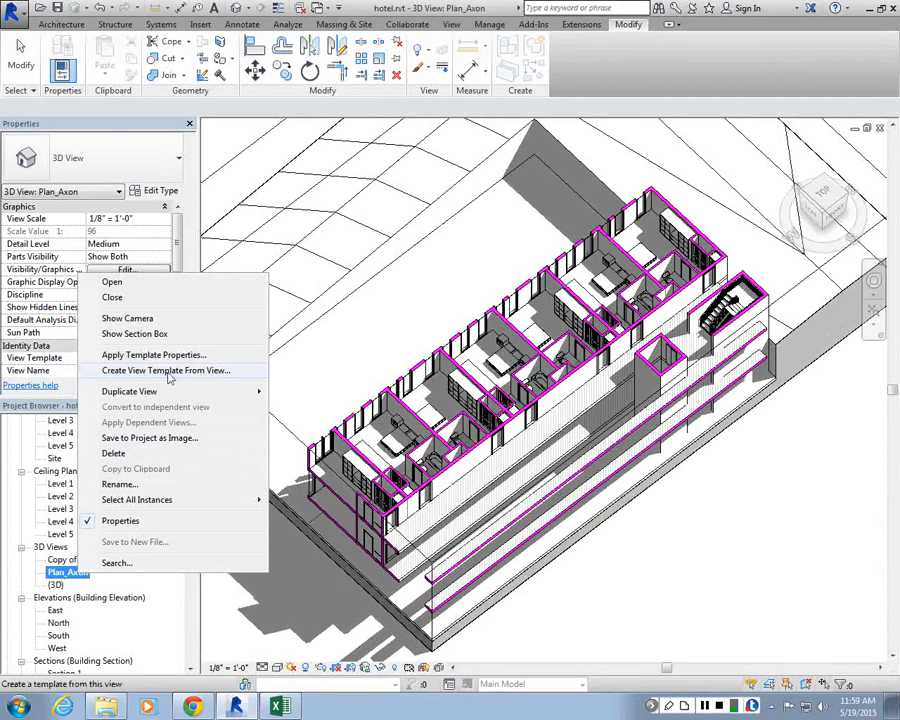
click(143, 440)
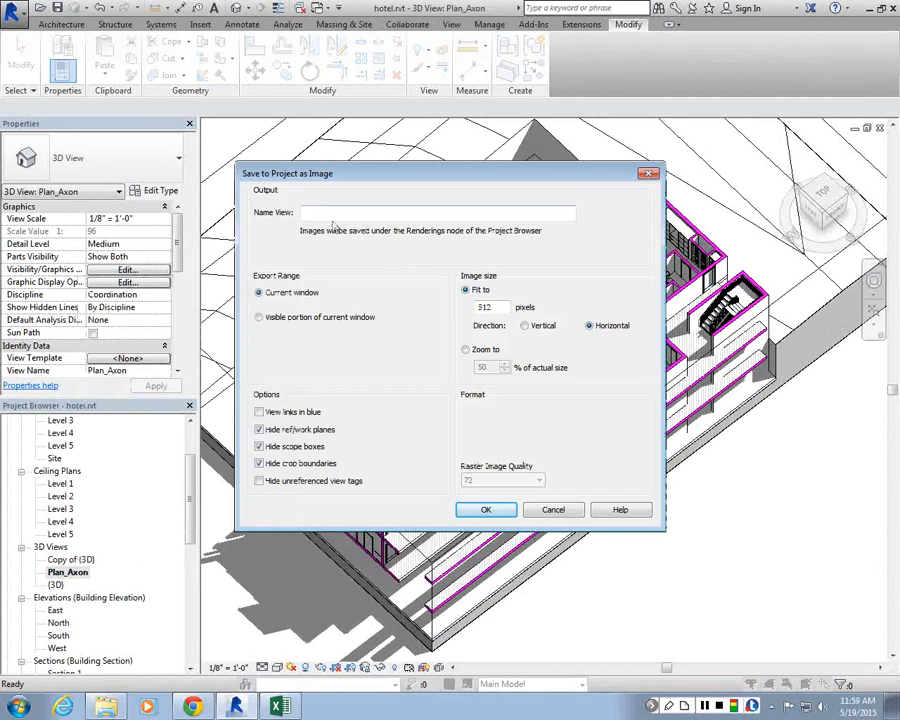
text(p[])
key(BackSpace)
key(BackSpace)
text(lan--)
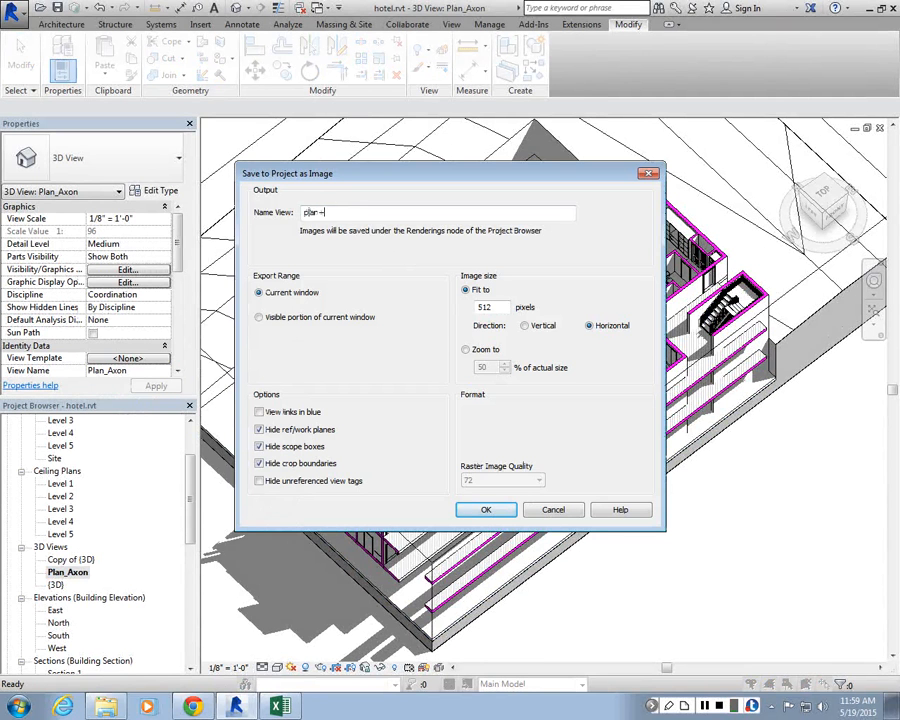
key(BackSpace)
key(BackSpace)
key(BackSpace)
text(n_axon)
drag(496, 308, 443, 303)
text(6000)
click(487, 510)
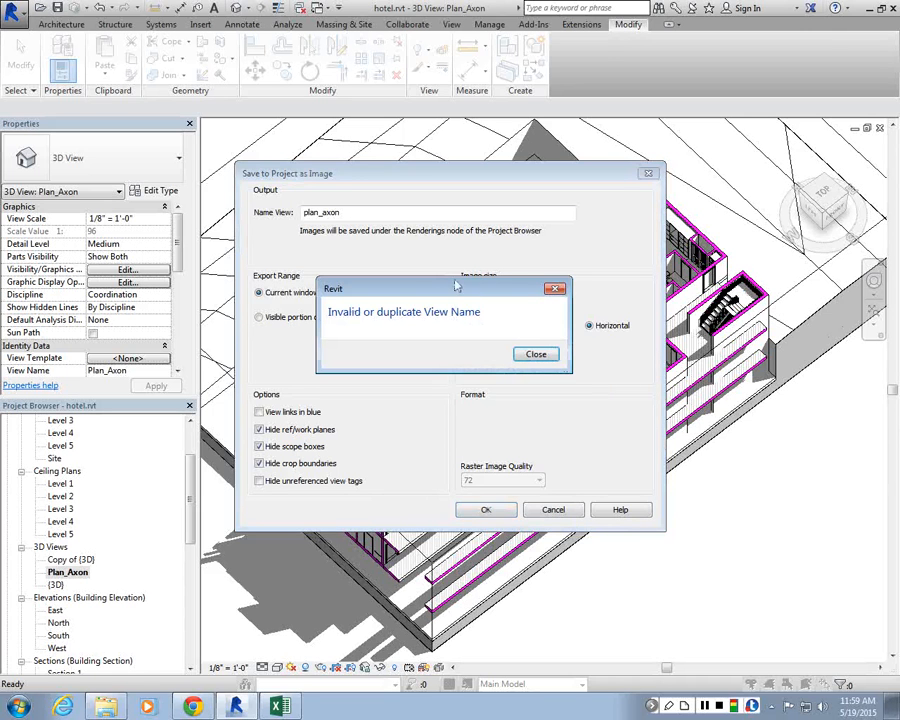
click(560, 290)
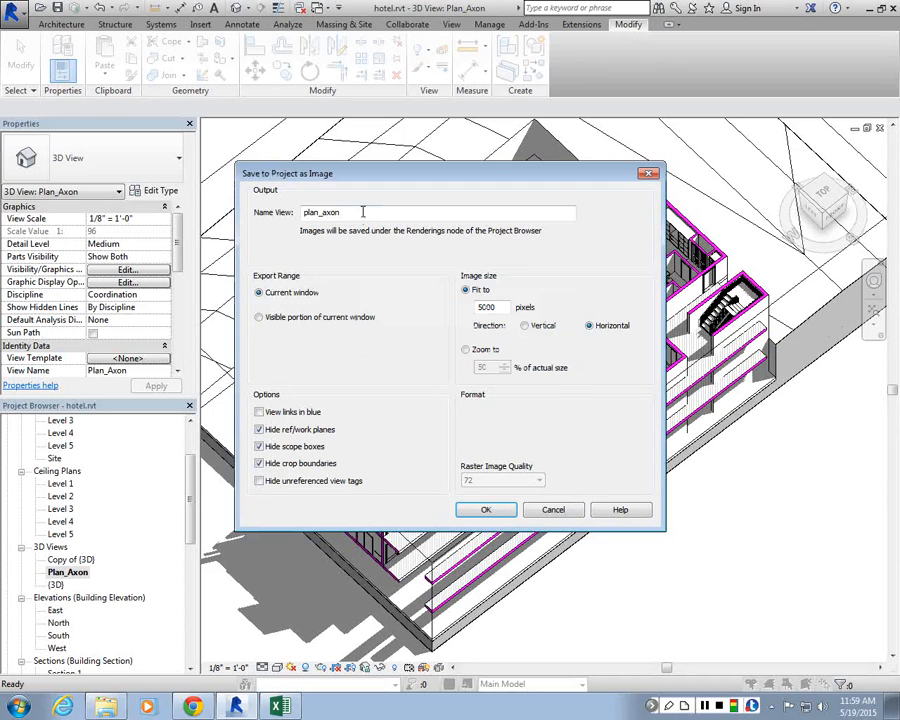
text(_2)
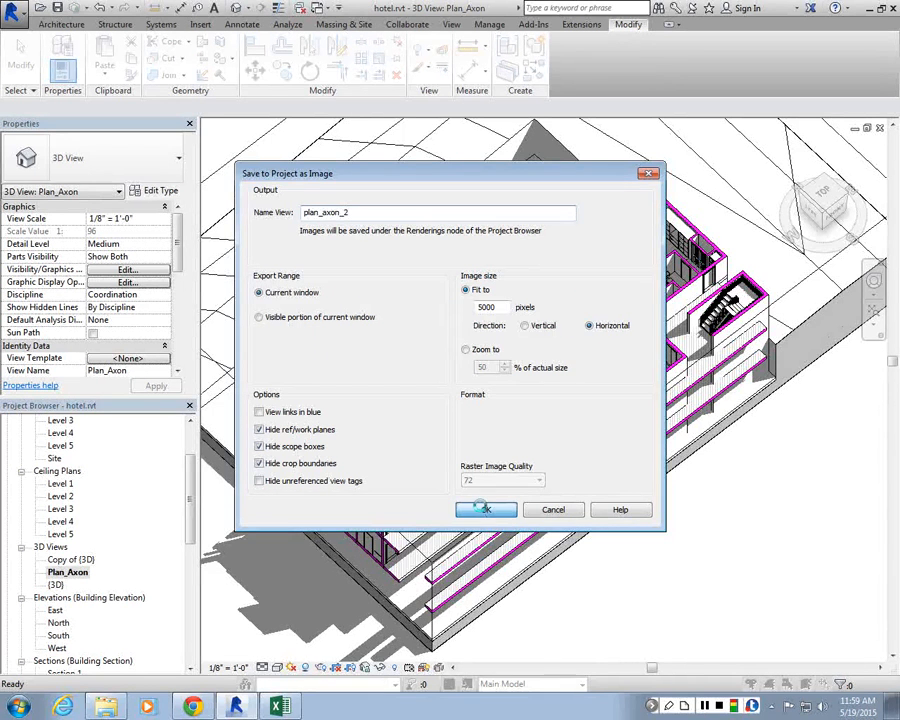
click(485, 511)
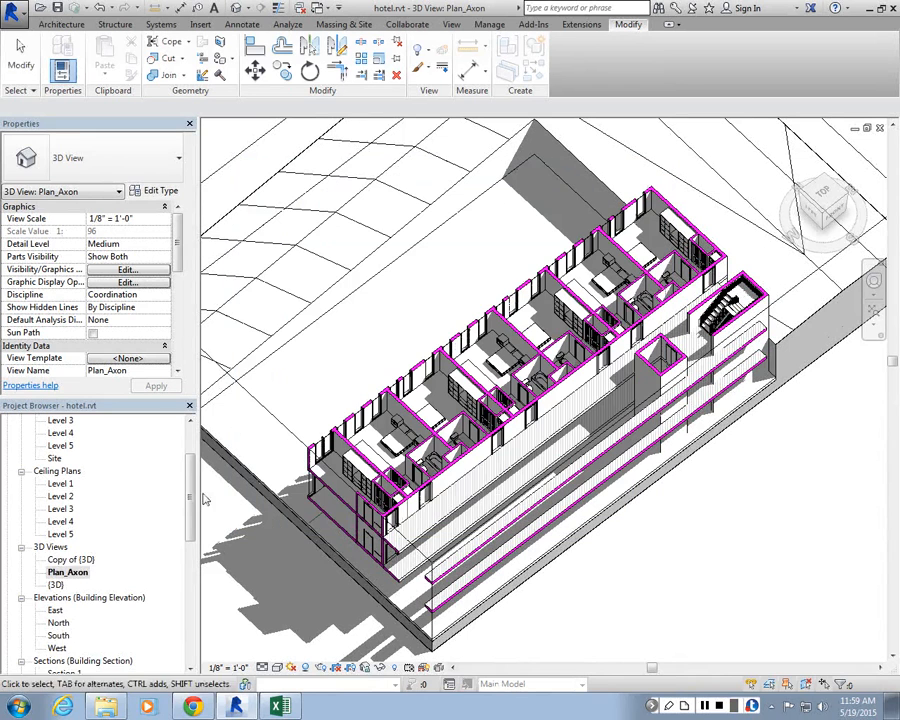
Step: Open the plan_axon_2 rendering to check it, then switch back to the Plan_Axon and {3D} views
drag(193, 496, 194, 557)
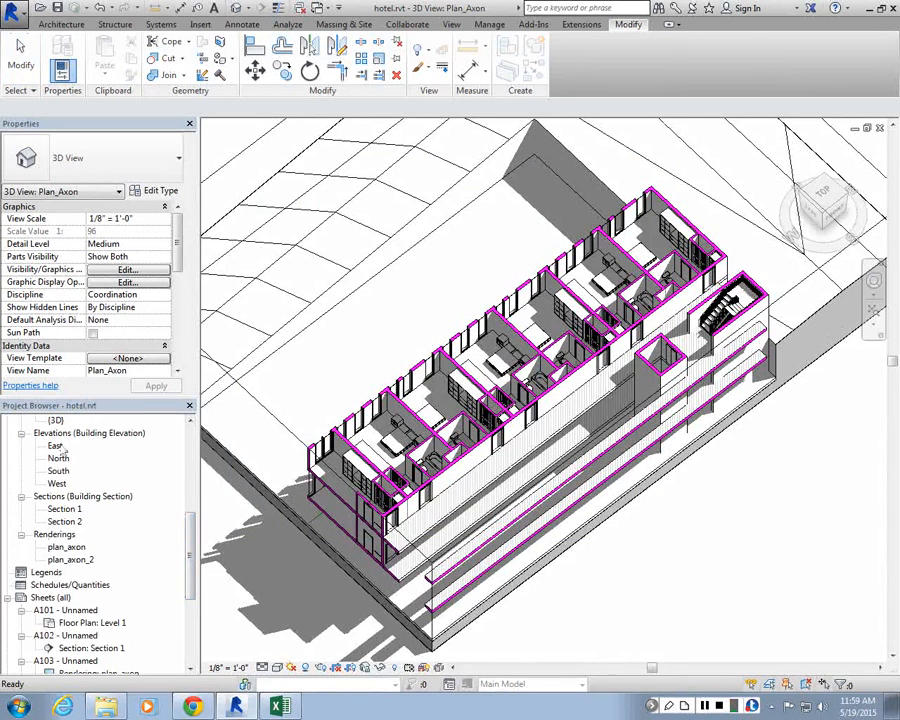
double_click(70, 559)
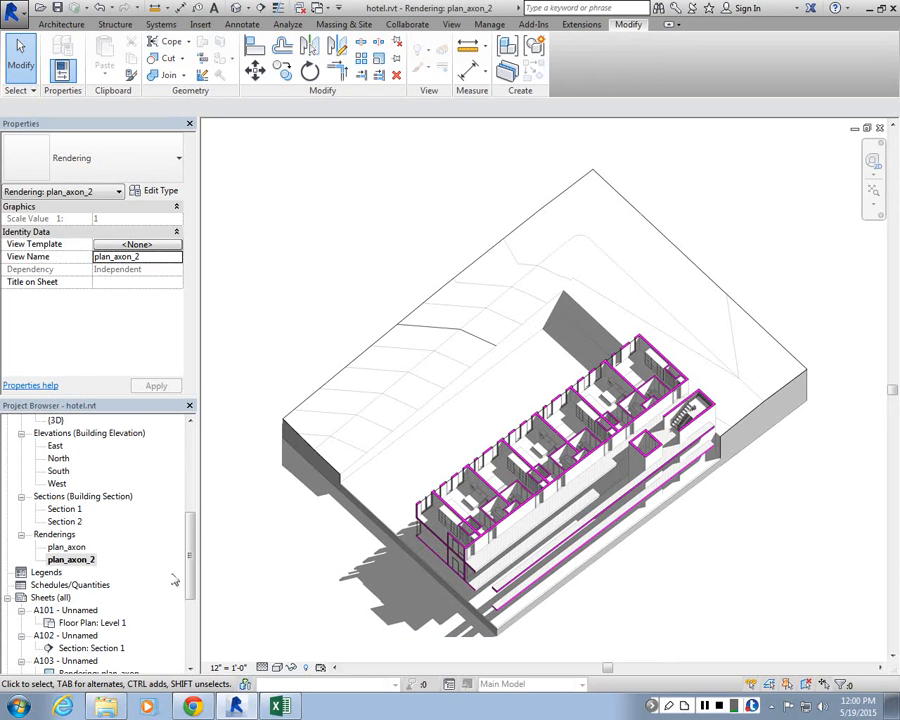
drag(191, 575, 192, 520)
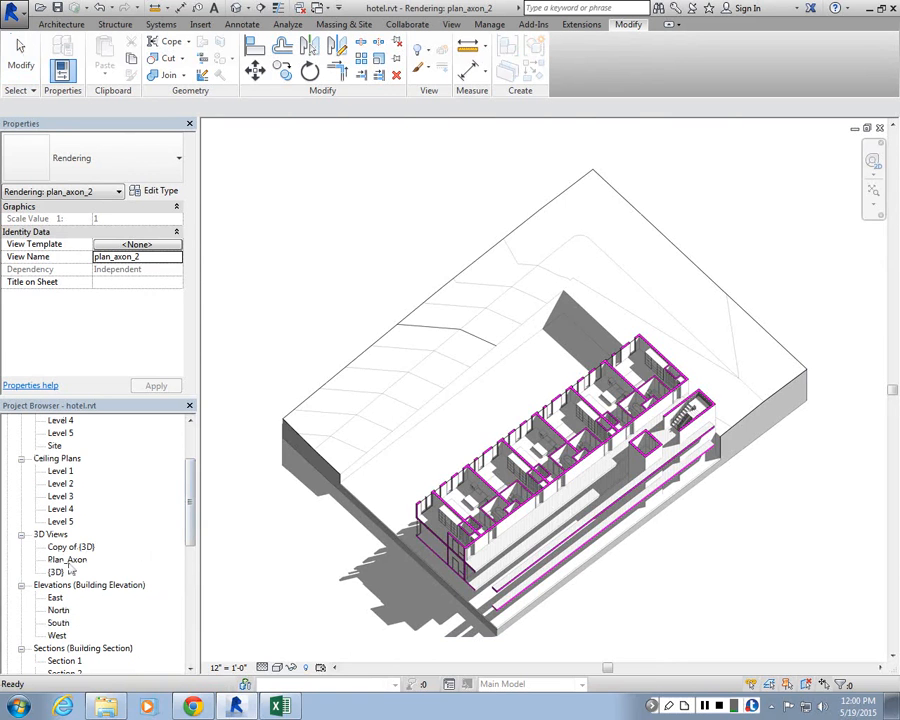
double_click(67, 559)
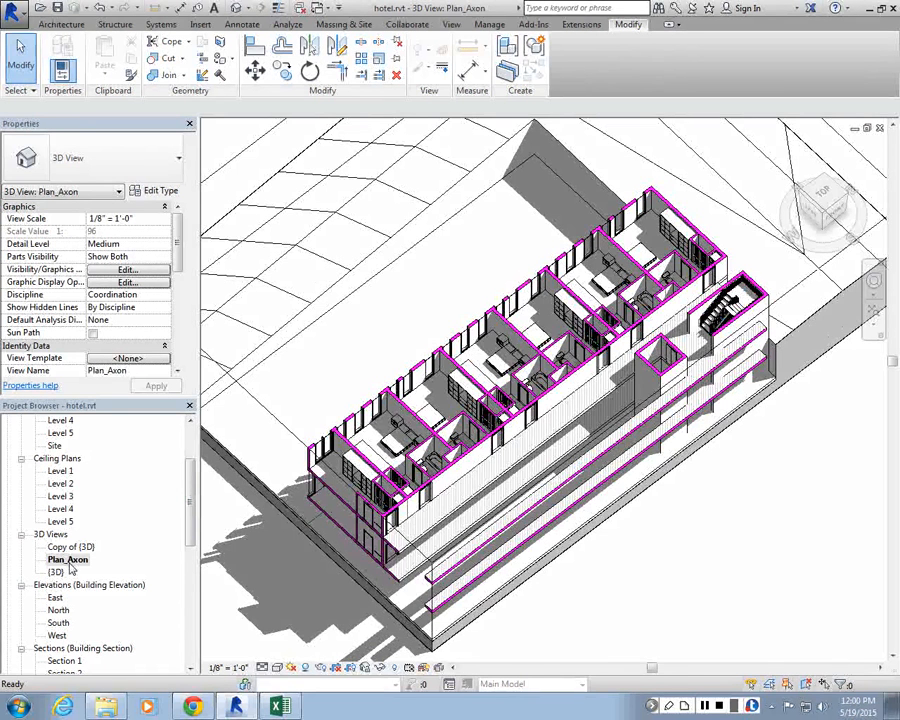
double_click(56, 571)
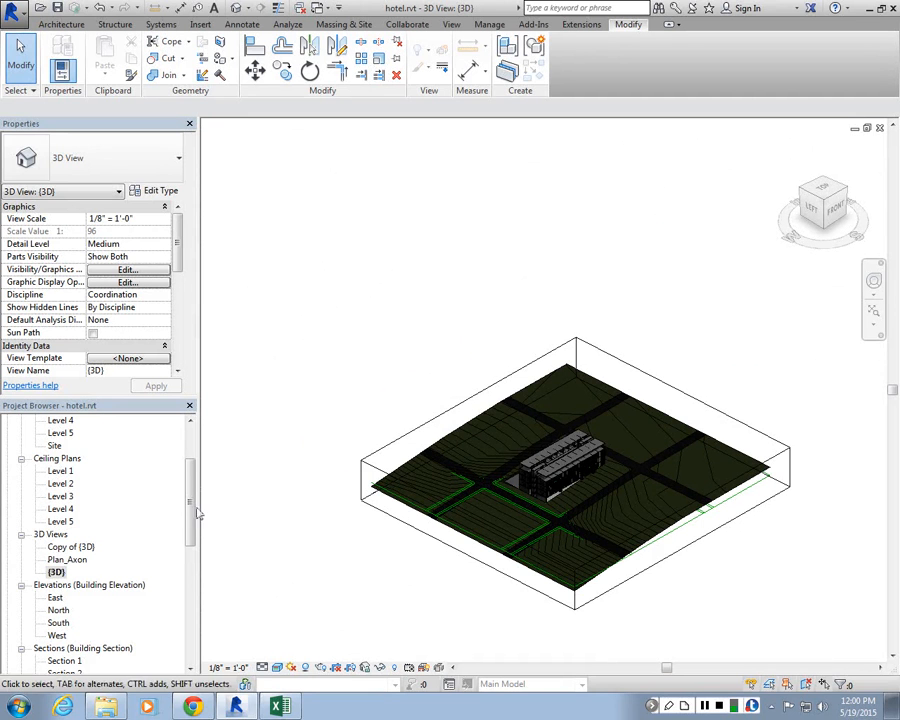
Step: Open the plan_axon rendering from the project browser and zoom in and out to inspect its detail
click(190, 595)
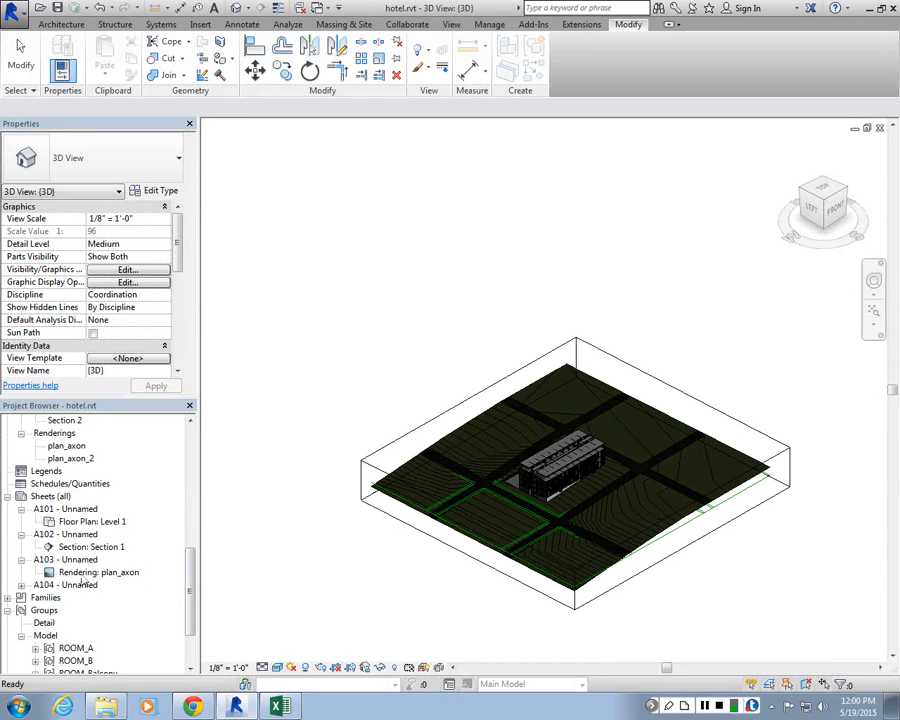
double_click(62, 446)
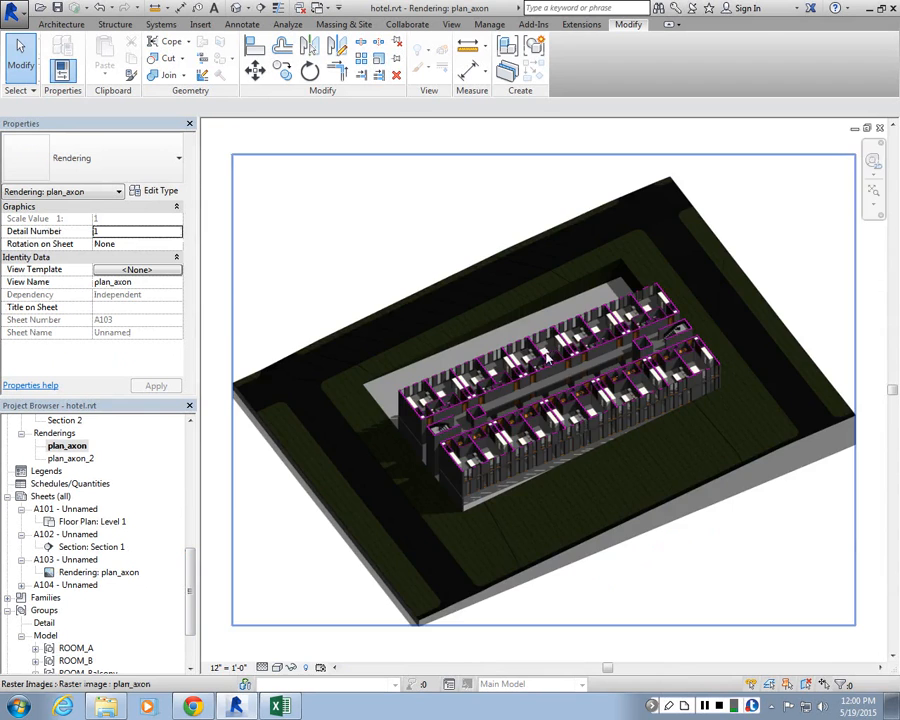
scroll(546, 356, up, 5)
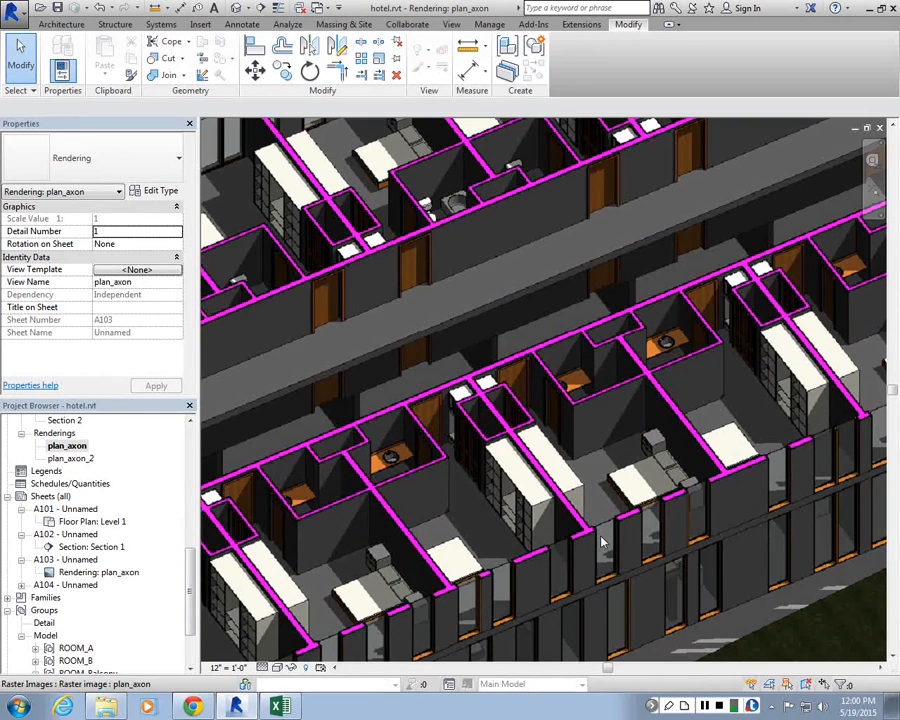
scroll(603, 542, down, 5)
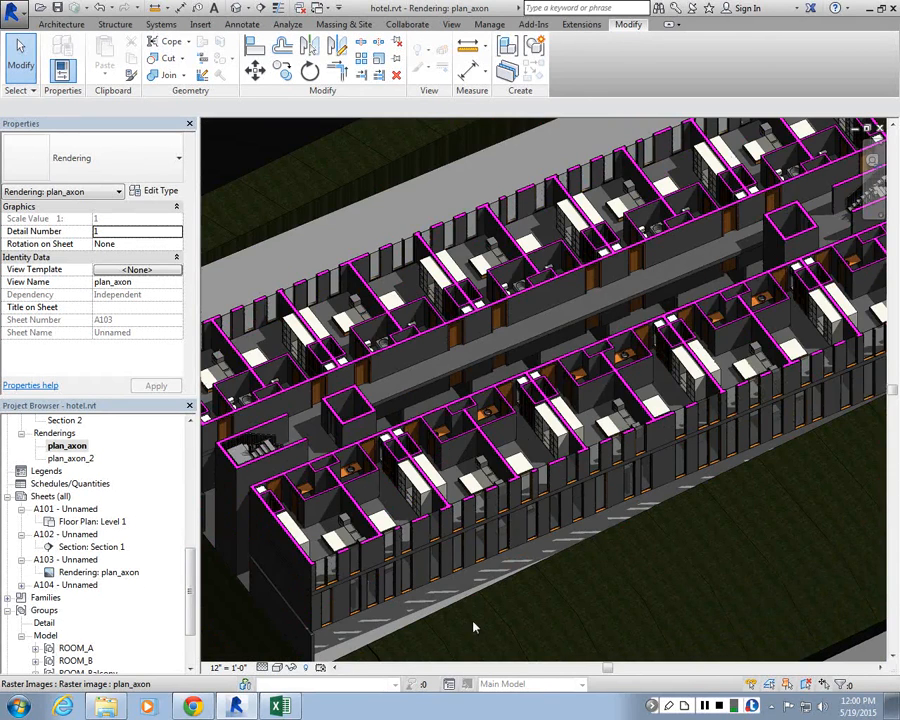
scroll(474, 628, down, 3)
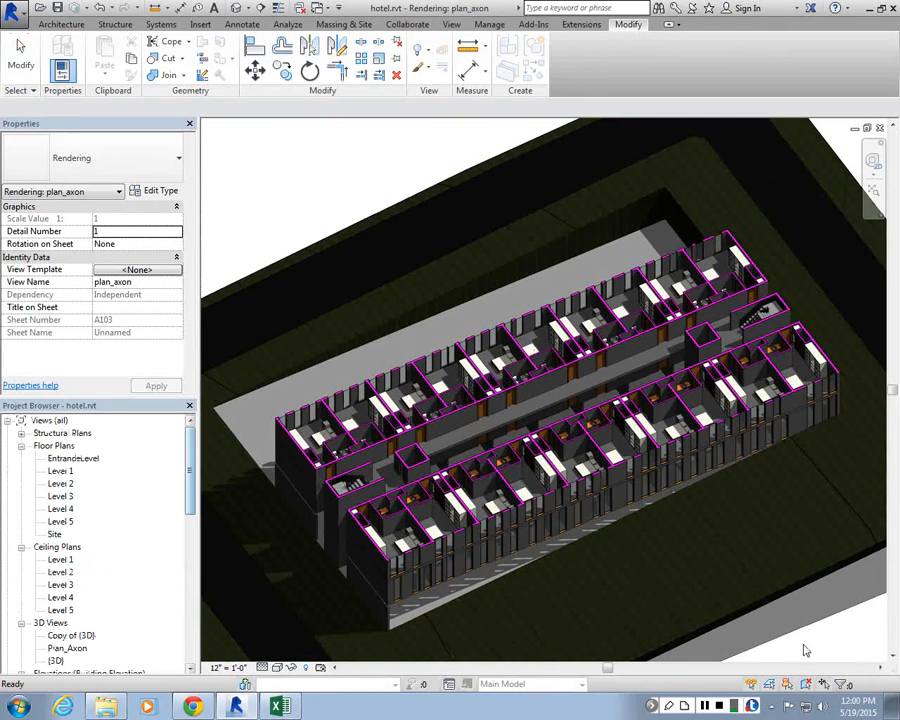
scroll(549, 230, down, 5)
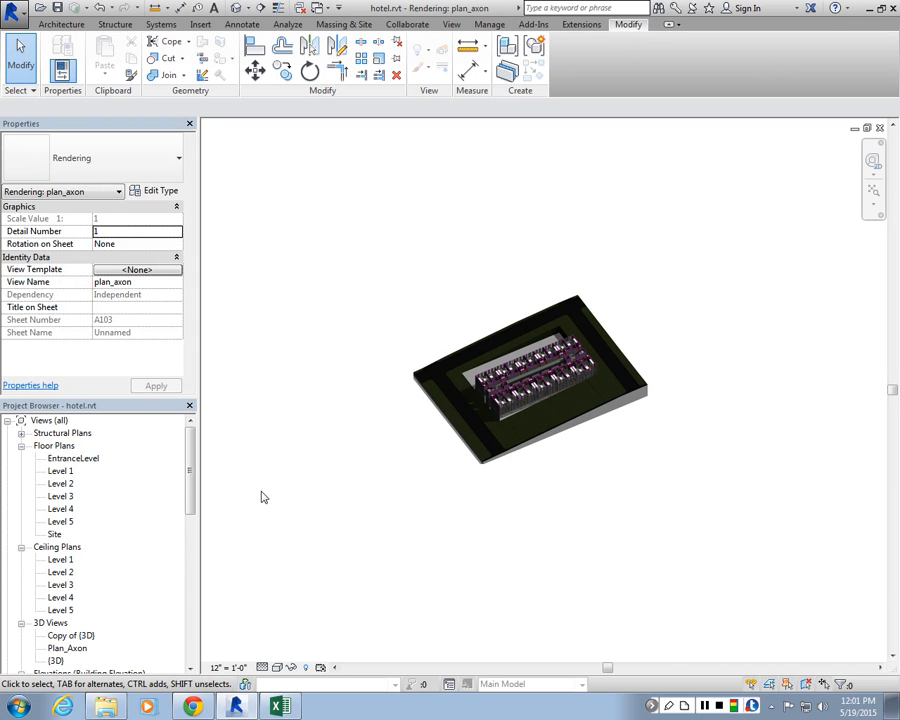
scroll(545, 475, up, 3)
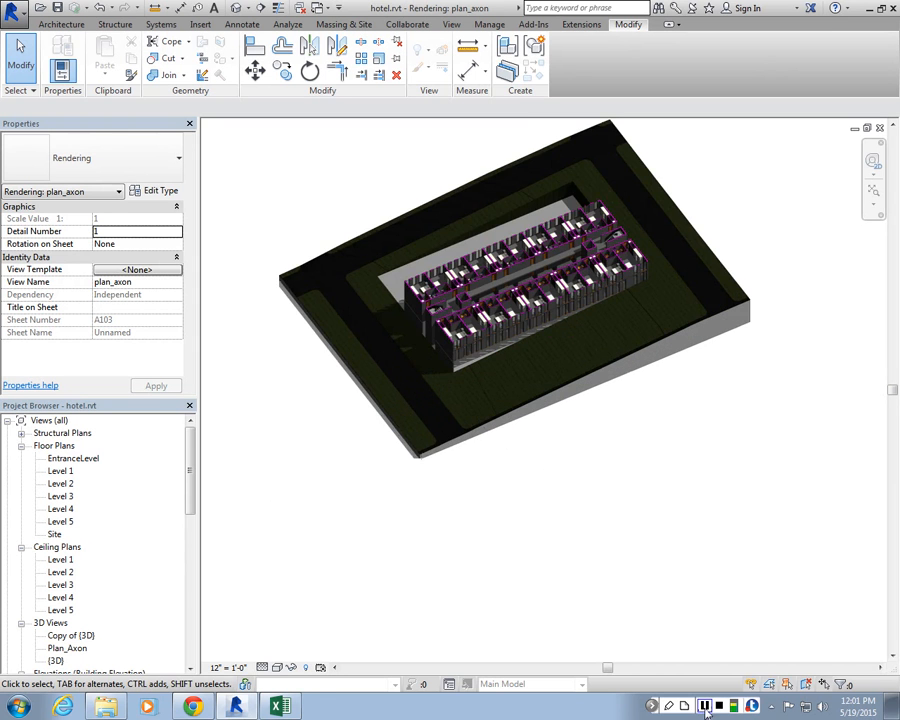